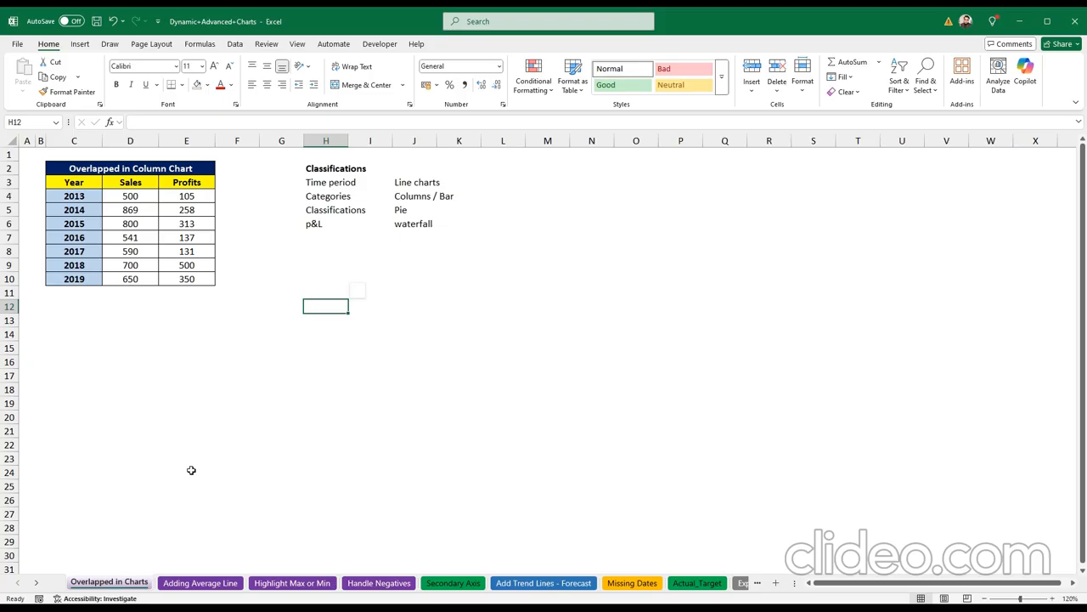
Step: Browse the Adding Average Line through Missing Dates chart sheets, ending on Actual_Target
{"action": "left_click", "coordinate": [123, 581]}
{"action": "left_click", "coordinate": [218, 582]}
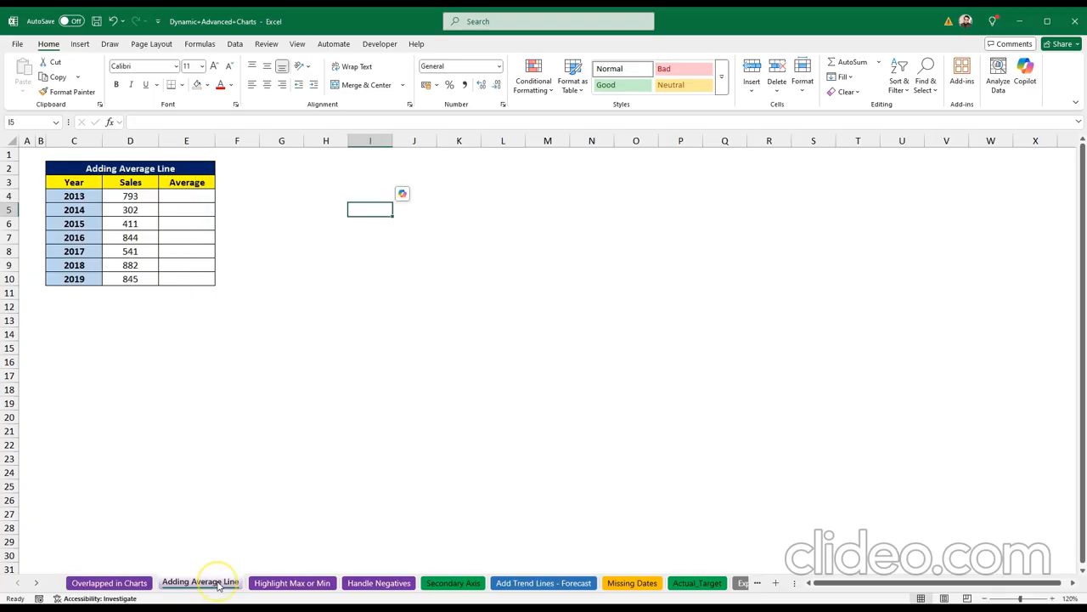
{"action": "left_click", "coordinate": [268, 584]}
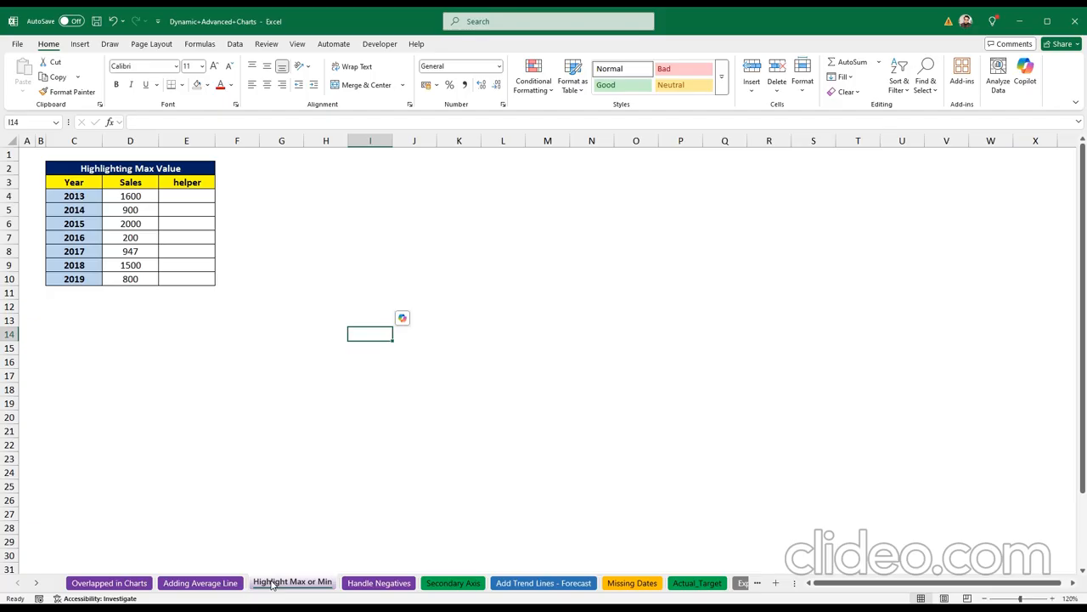
{"action": "left_click", "coordinate": [371, 585]}
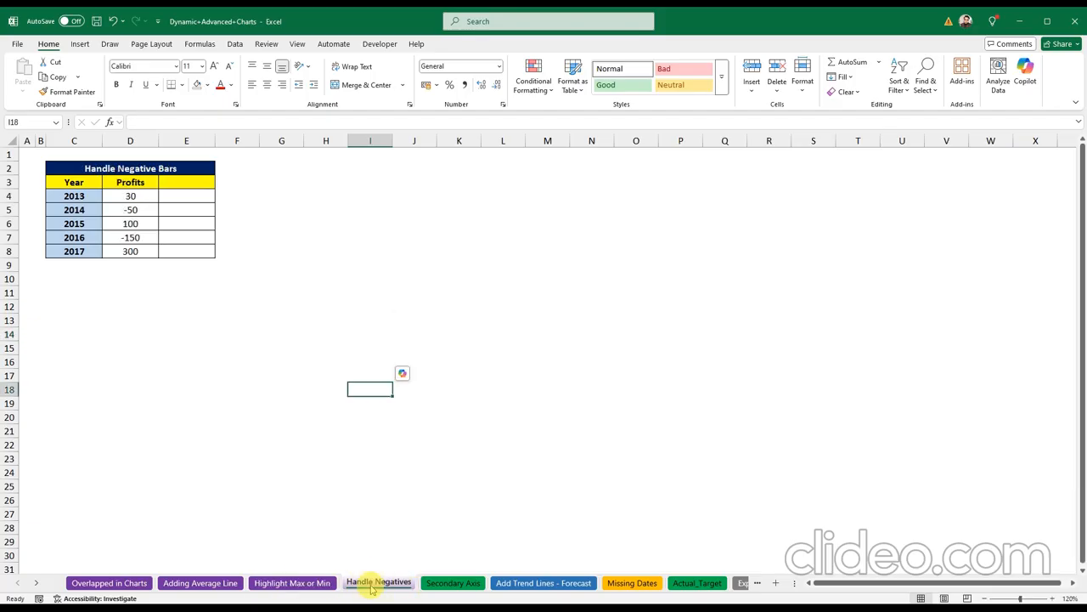
{"action": "left_click", "coordinate": [443, 587]}
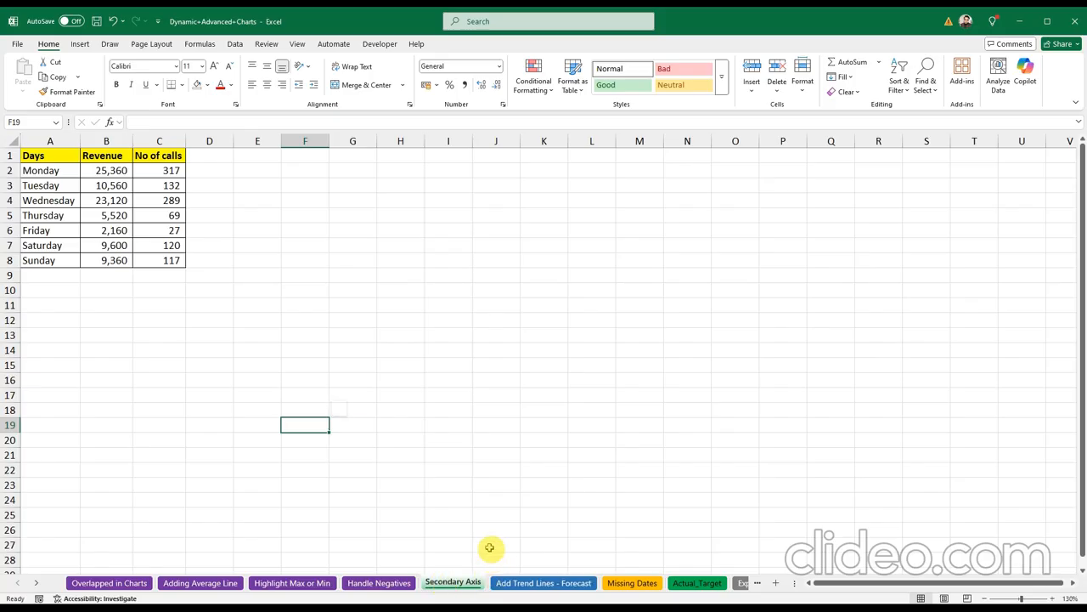
{"action": "left_click", "coordinate": [514, 583]}
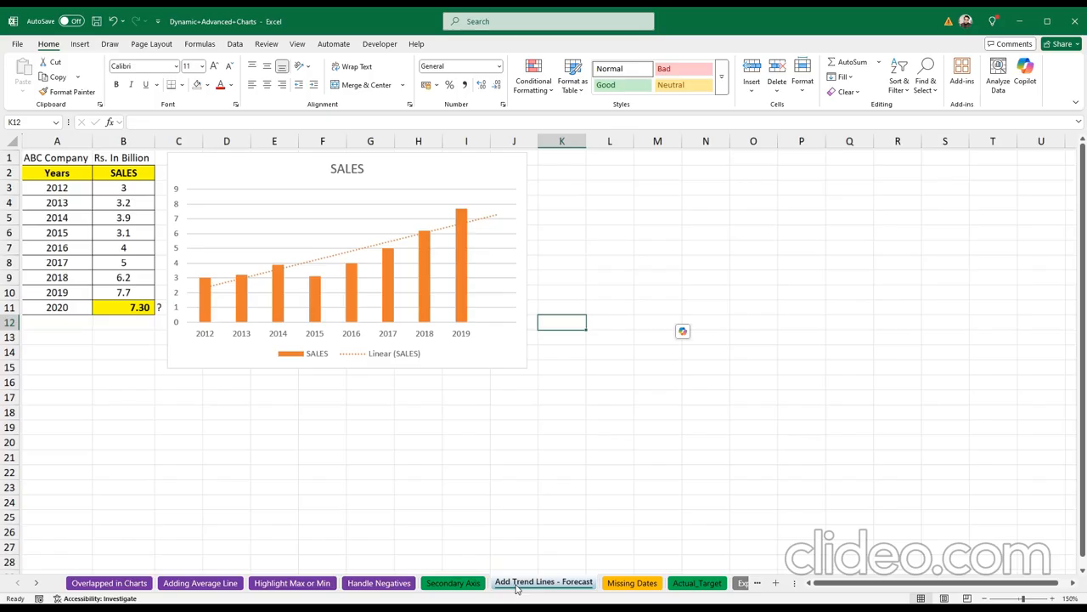
{"action": "left_click", "coordinate": [619, 585]}
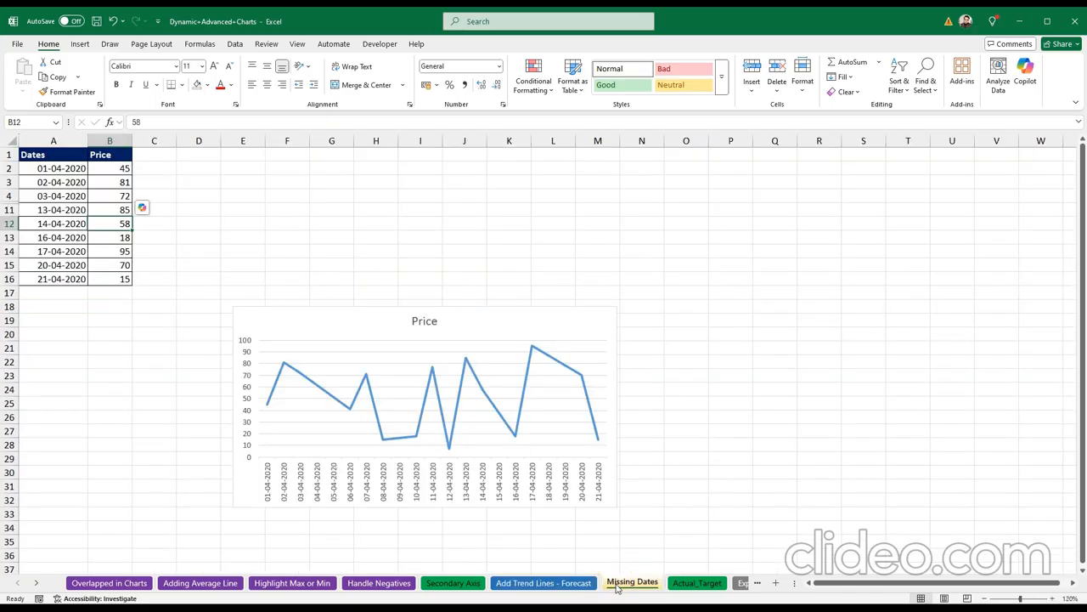
{"action": "left_click", "coordinate": [669, 586]}
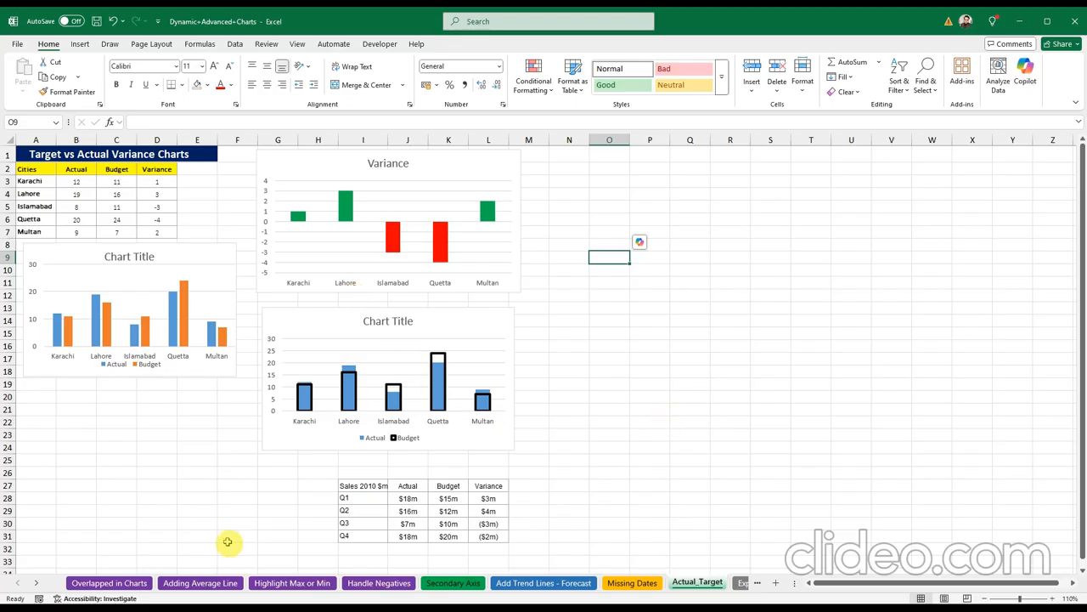
Step: View the Expand_Collapse and TOP 10 sheets, briefly selecting customer IDs A981:A1001
{"action": "left_click", "coordinate": [39, 584]}
{"action": "left_click", "coordinate": [39, 584]}
{"action": "left_click", "coordinate": [39, 583]}
{"action": "left_click", "coordinate": [39, 584]}
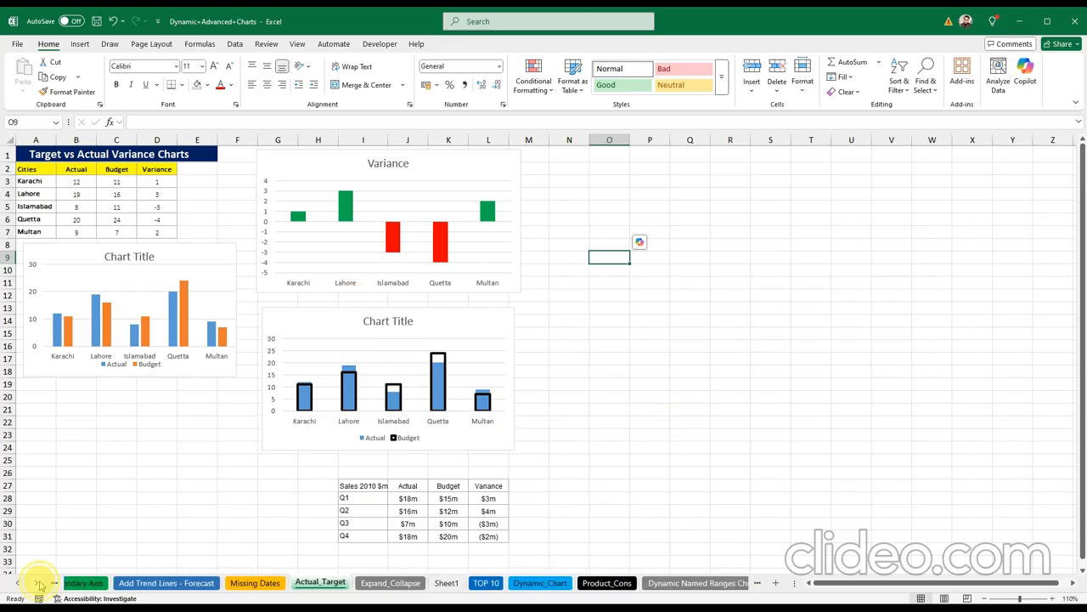
{"action": "left_click", "coordinate": [39, 583]}
{"action": "left_click", "coordinate": [39, 583]}
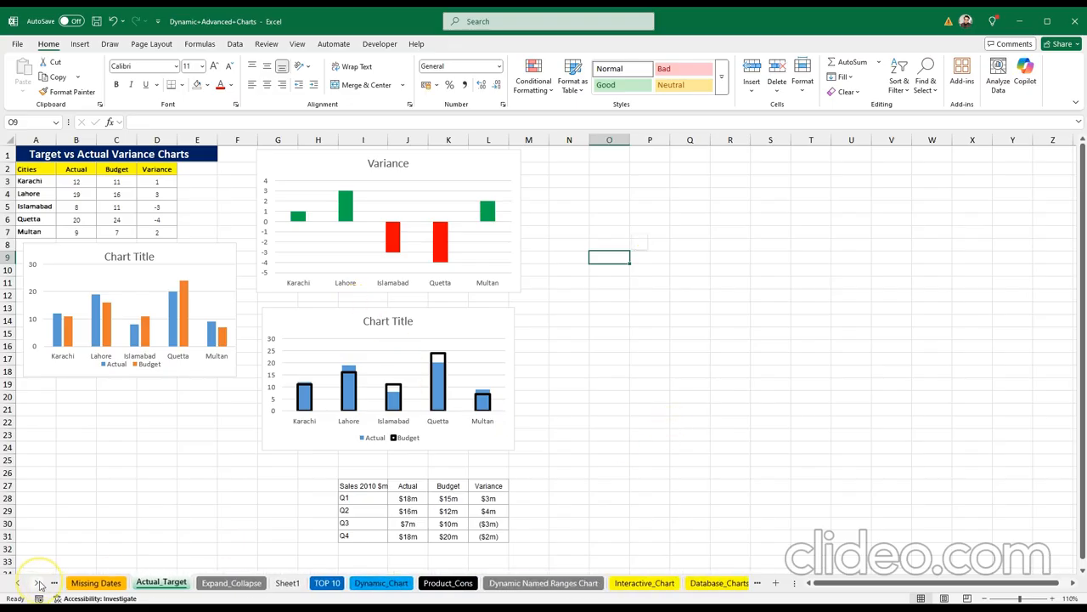
{"action": "left_click", "coordinate": [247, 585]}
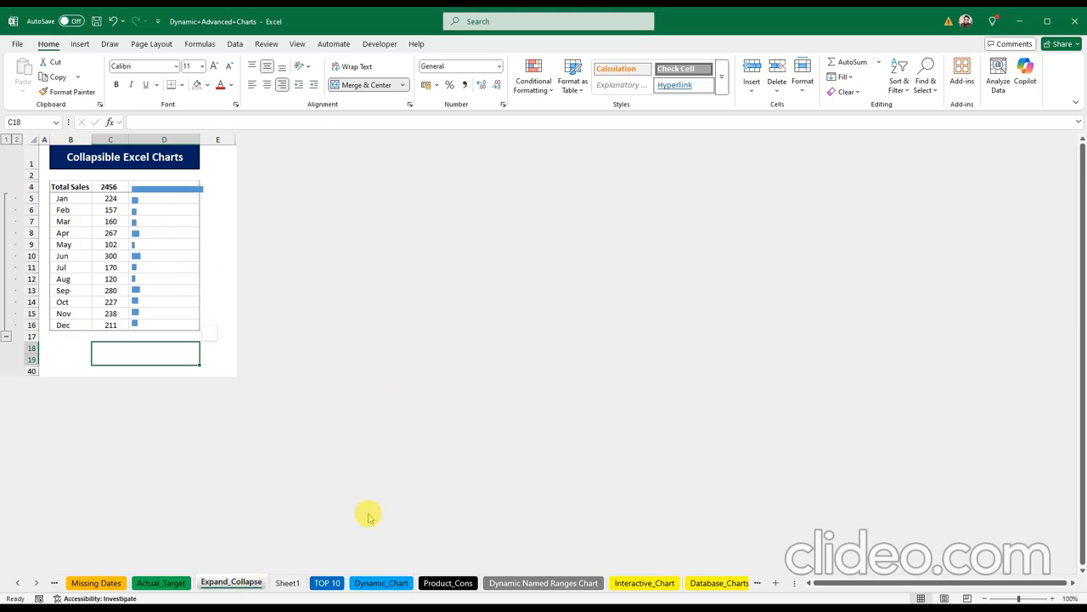
{"action": "left_click", "coordinate": [330, 583]}
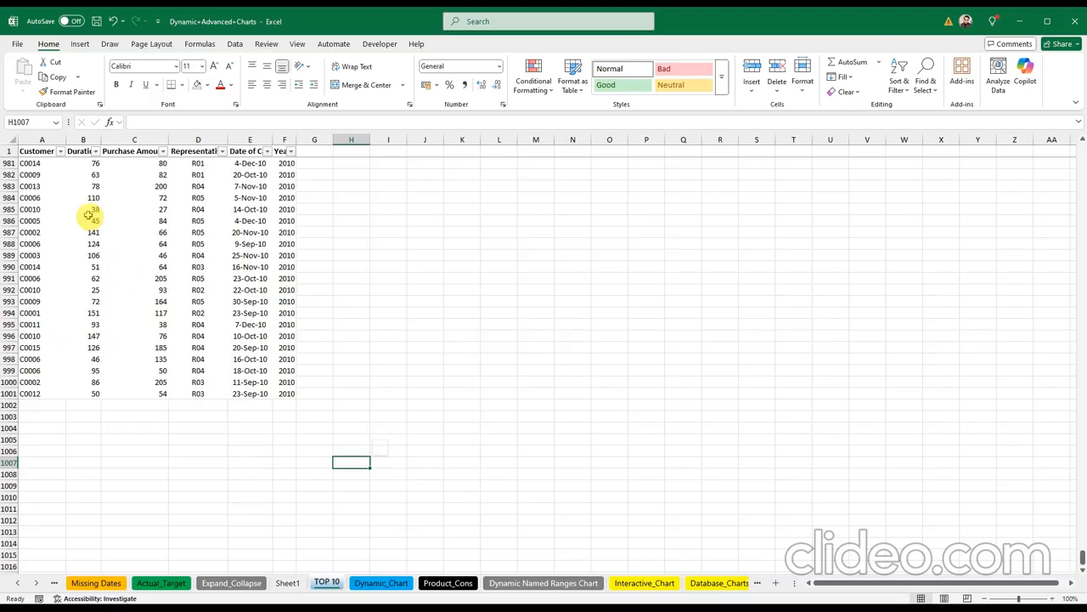
{"action": "left_click_drag", "start_coordinate": [34, 162], "coordinate": [61, 392]}
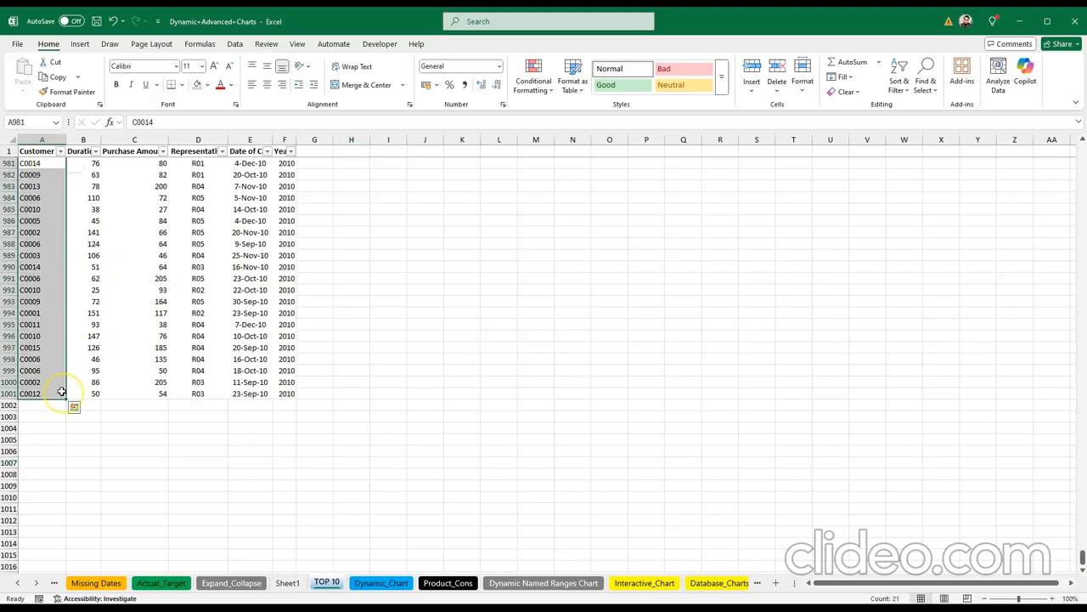
{"action": "left_click", "coordinate": [540, 406]}
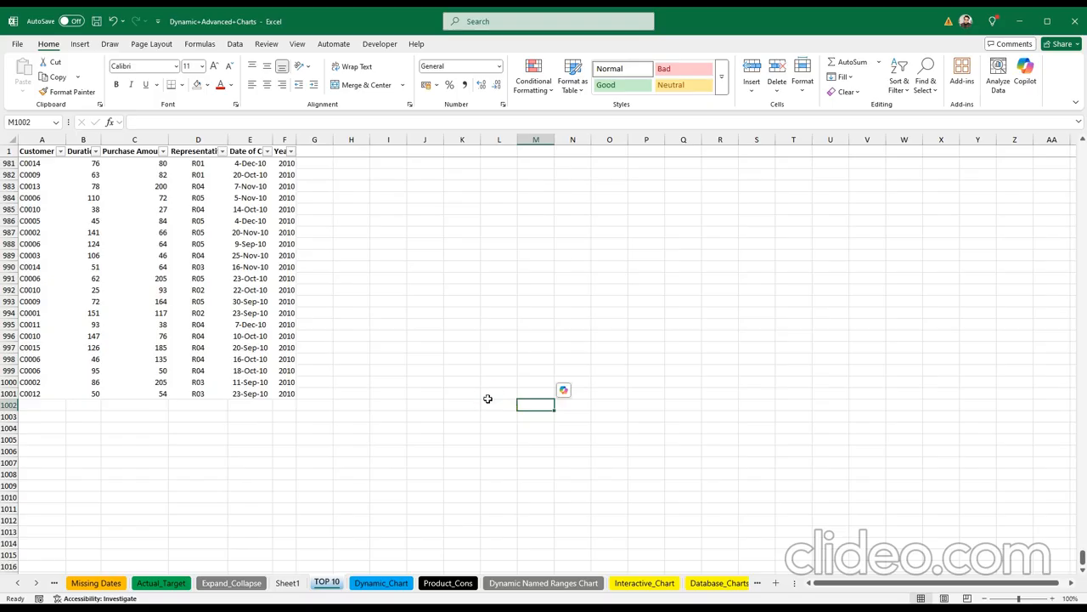
Step: View the Dynamic_Chart and Product_Cons sheets, checking the Subsidiary and Consolidated headers
{"action": "left_click", "coordinate": [382, 583]}
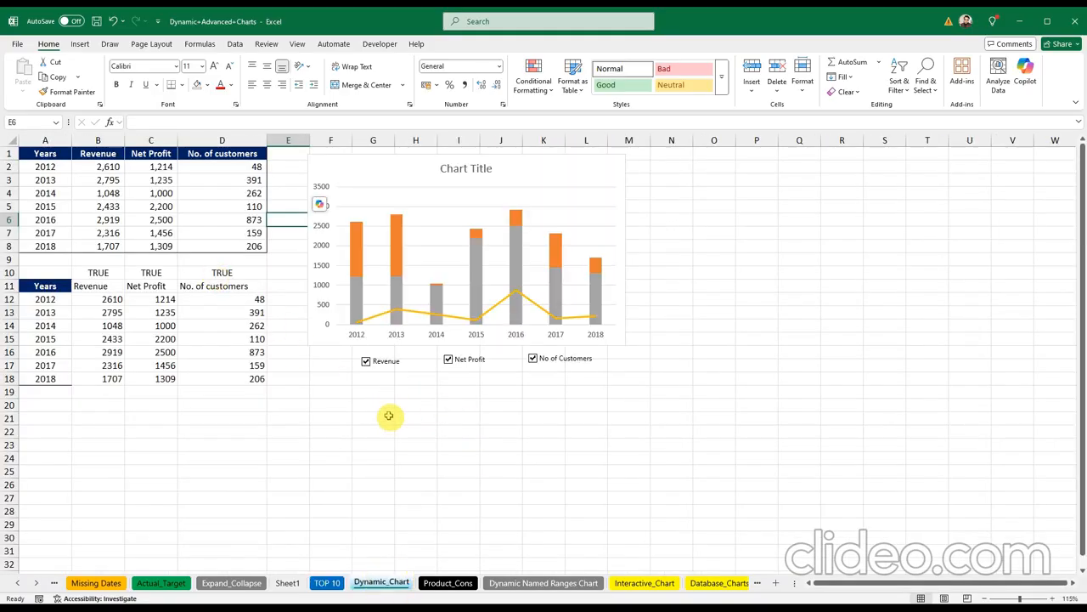
{"action": "left_click", "coordinate": [449, 583]}
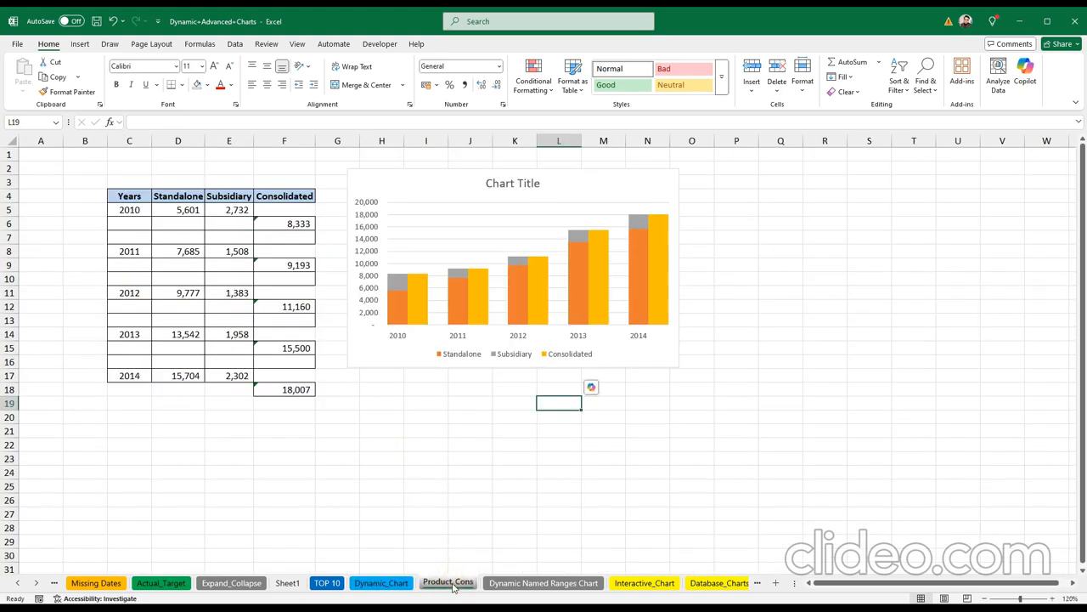
{"action": "left_click", "coordinate": [188, 181]}
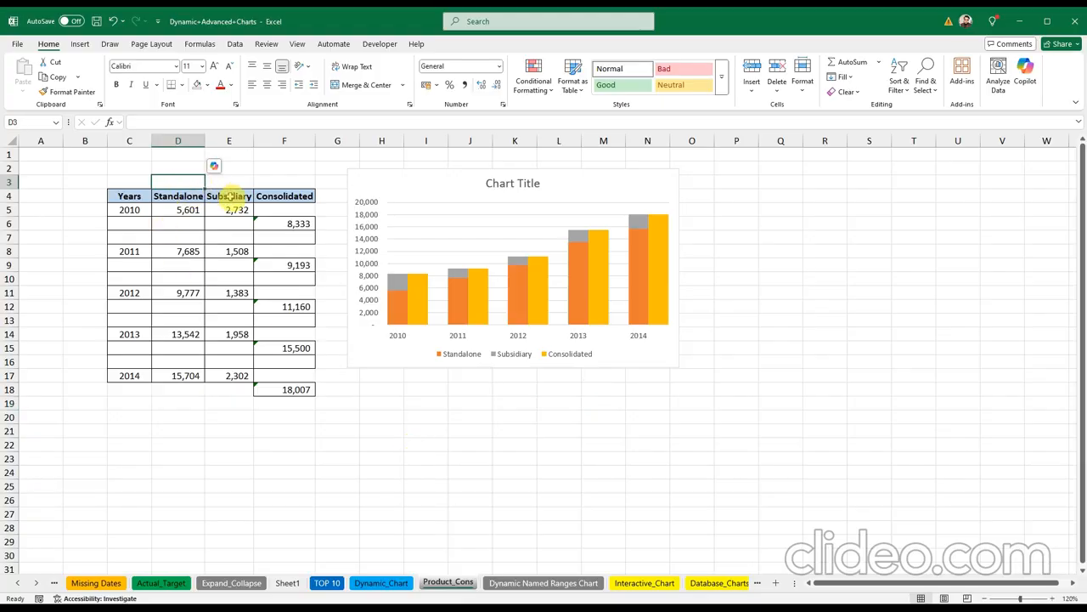
{"action": "left_click", "coordinate": [230, 196]}
{"action": "left_click", "coordinate": [286, 197]}
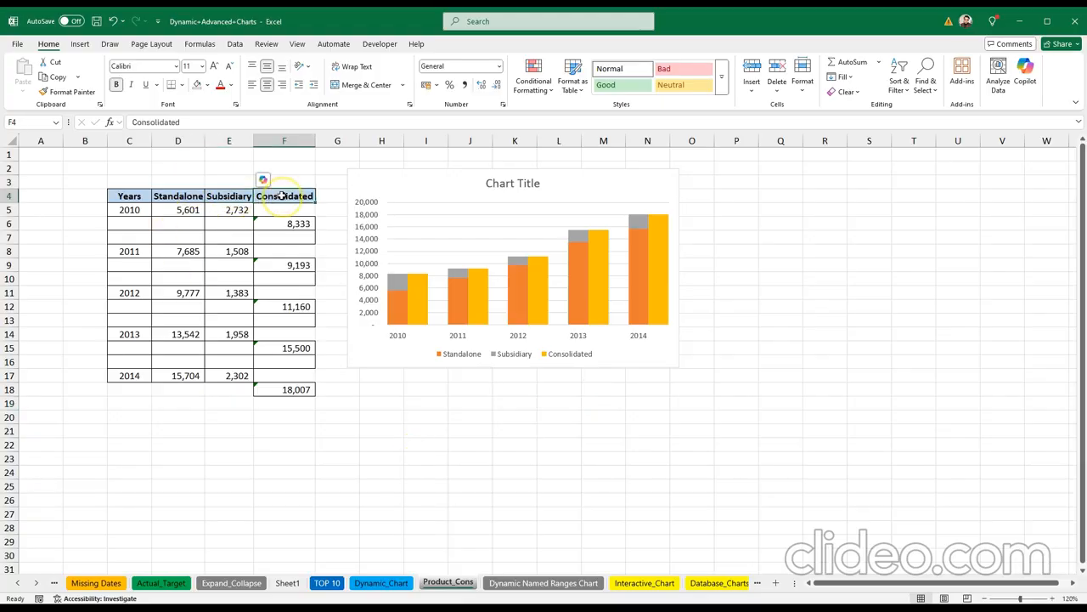
{"action": "left_click", "coordinate": [444, 439]}
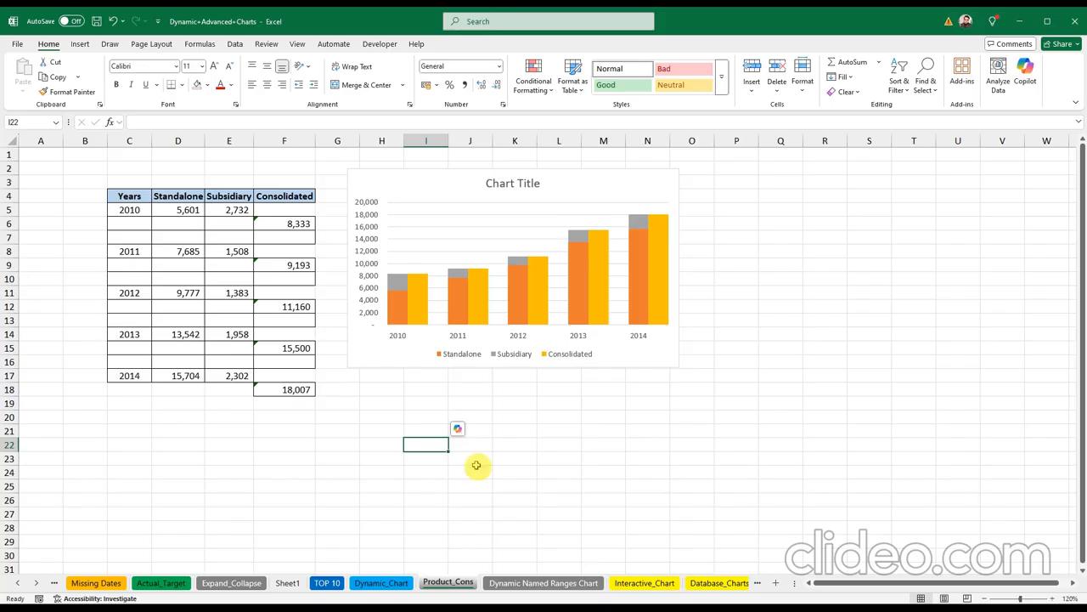
Step: View the Dynamic Named Ranges, Interactive_Chart, TreeMap and Gauge Chart sheets
{"action": "left_click", "coordinate": [531, 582]}
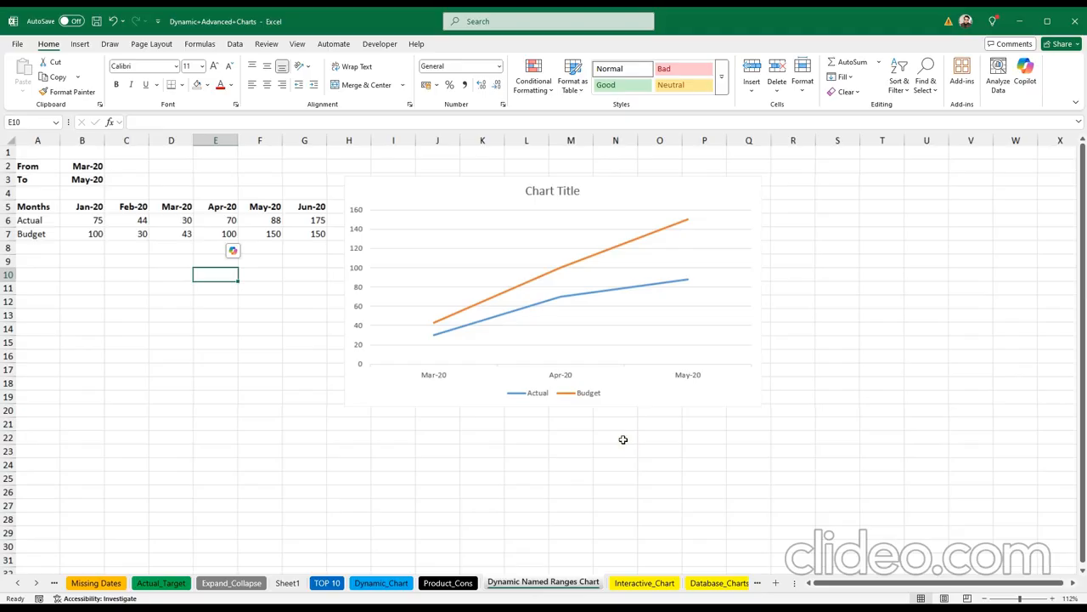
{"action": "left_click", "coordinate": [633, 584]}
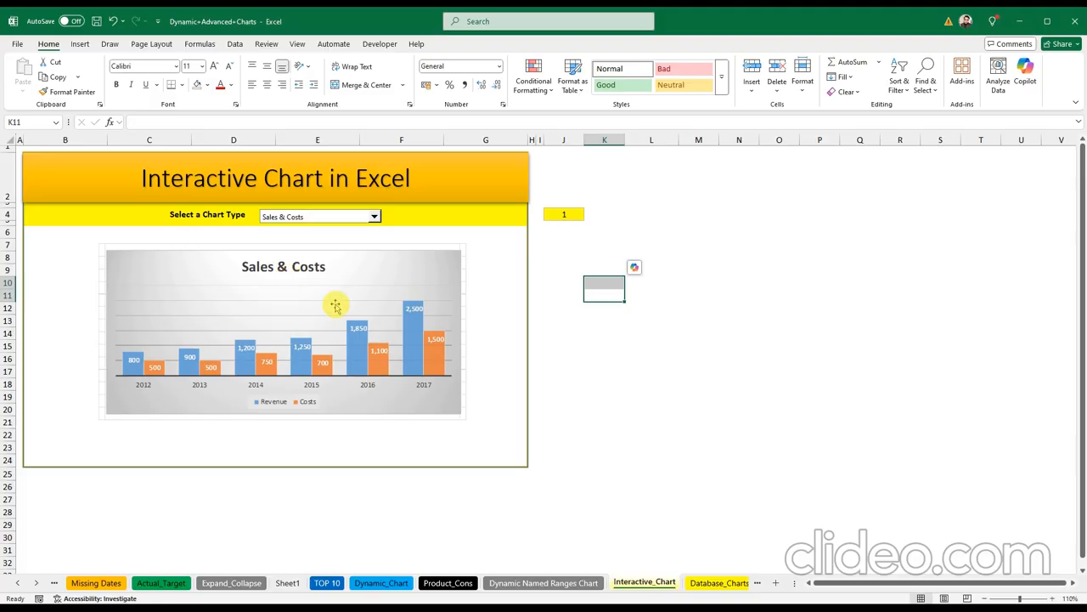
{"action": "left_click", "coordinate": [35, 583]}
{"action": "left_click", "coordinate": [36, 583]}
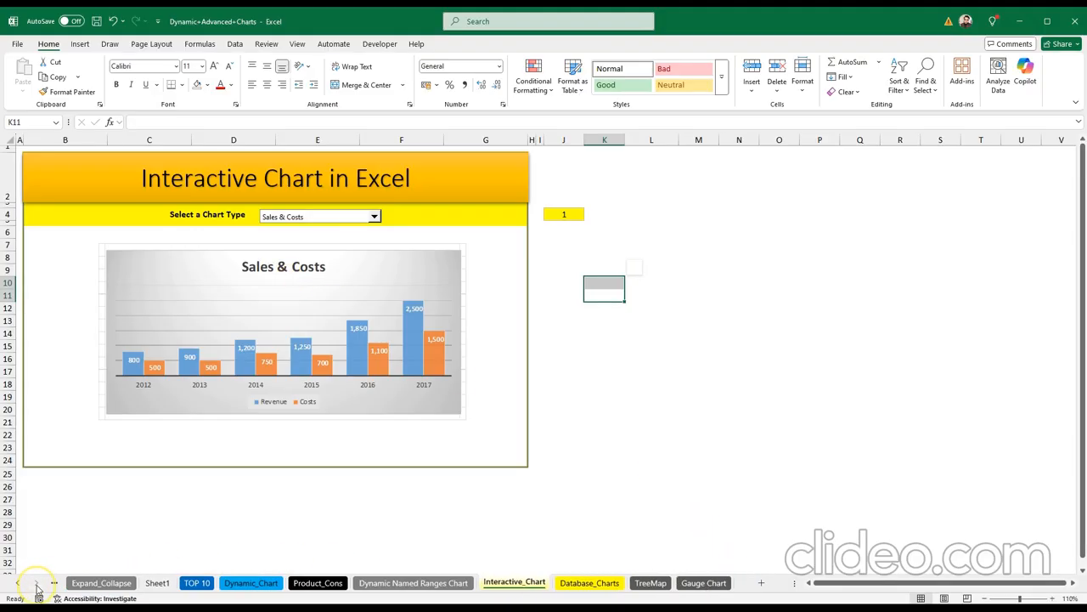
{"action": "left_click", "coordinate": [650, 583]}
{"action": "left_click", "coordinate": [697, 584]}
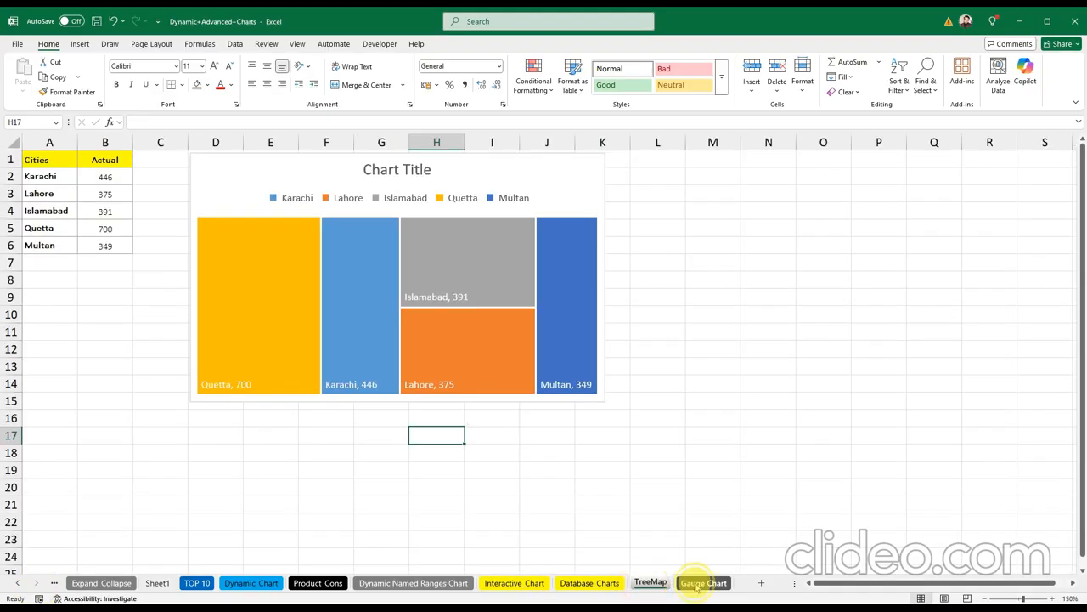
{"action": "mouse_move", "coordinate": [433, 267]}
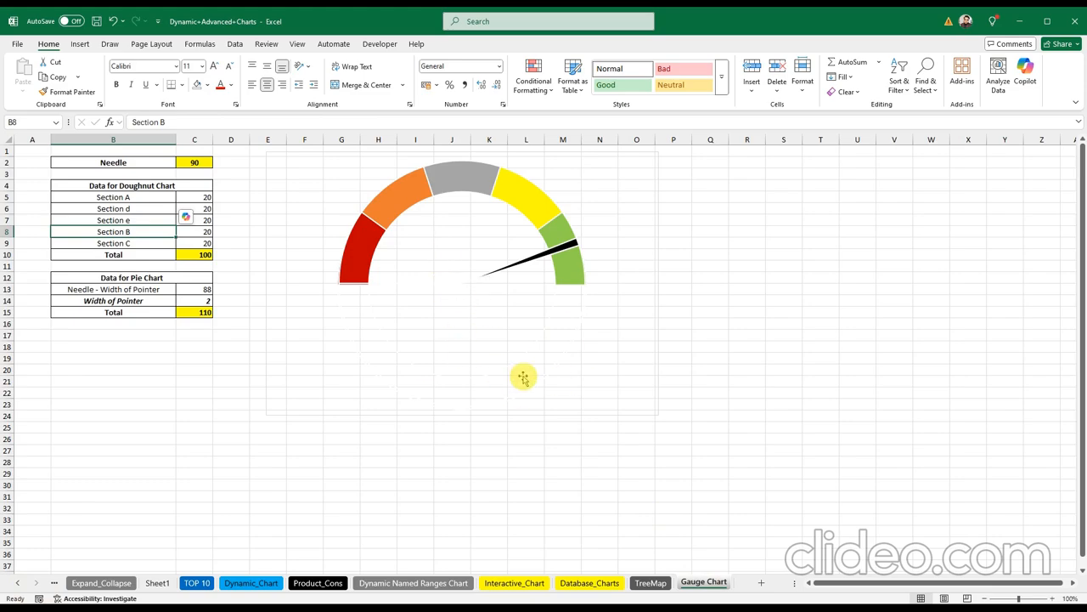
{"action": "mouse_move", "coordinate": [537, 367]}
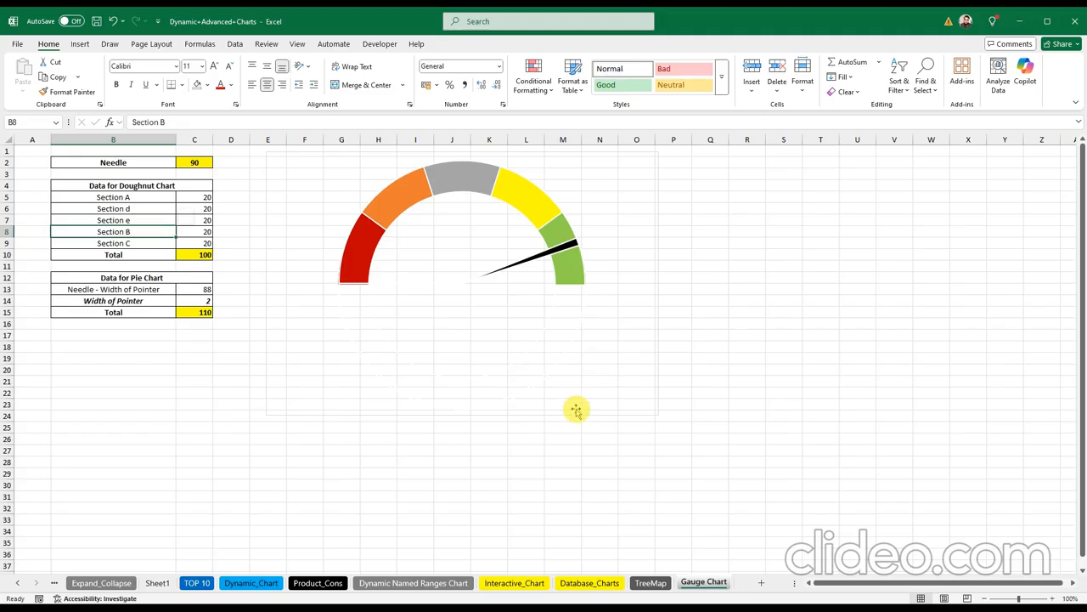
{"action": "left_click", "coordinate": [19, 585]}
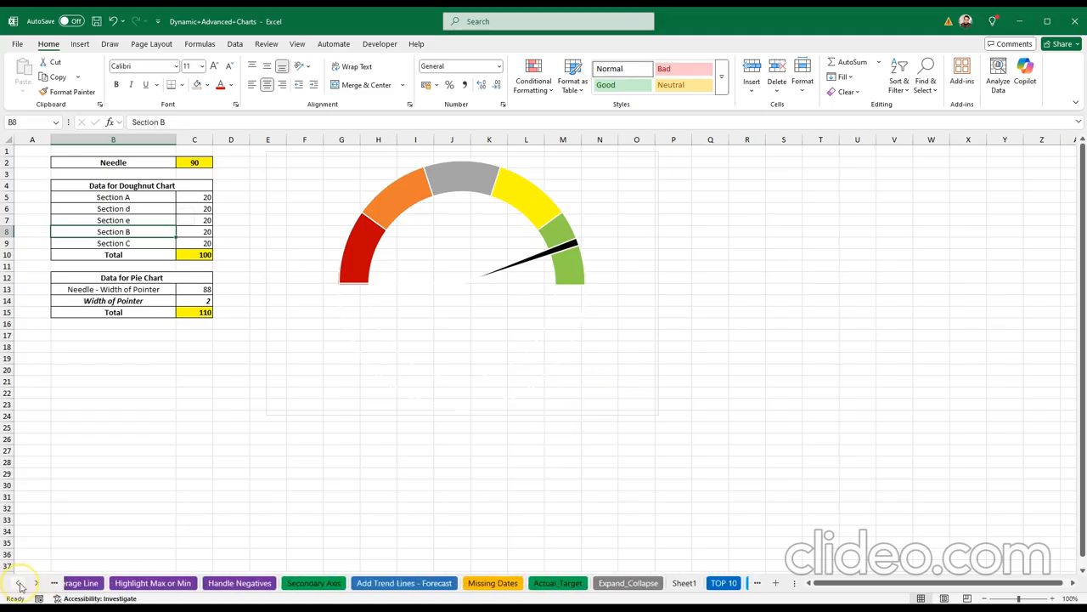
Step: Return to the Overlapped in Charts sheet and preview the Year, Sales and Profits data C4:E10
{"action": "left_click", "coordinate": [98, 583]}
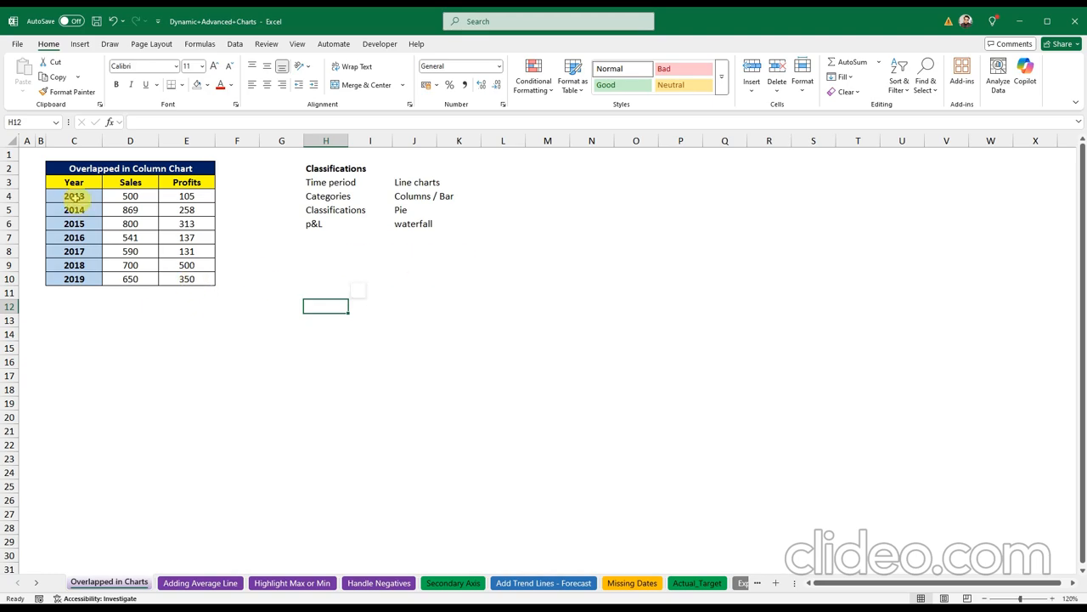
{"action": "left_click", "coordinate": [75, 196]}
{"action": "left_click_drag", "start_coordinate": [75, 196], "coordinate": [192, 283]}
{"action": "left_click", "coordinate": [282, 292]}
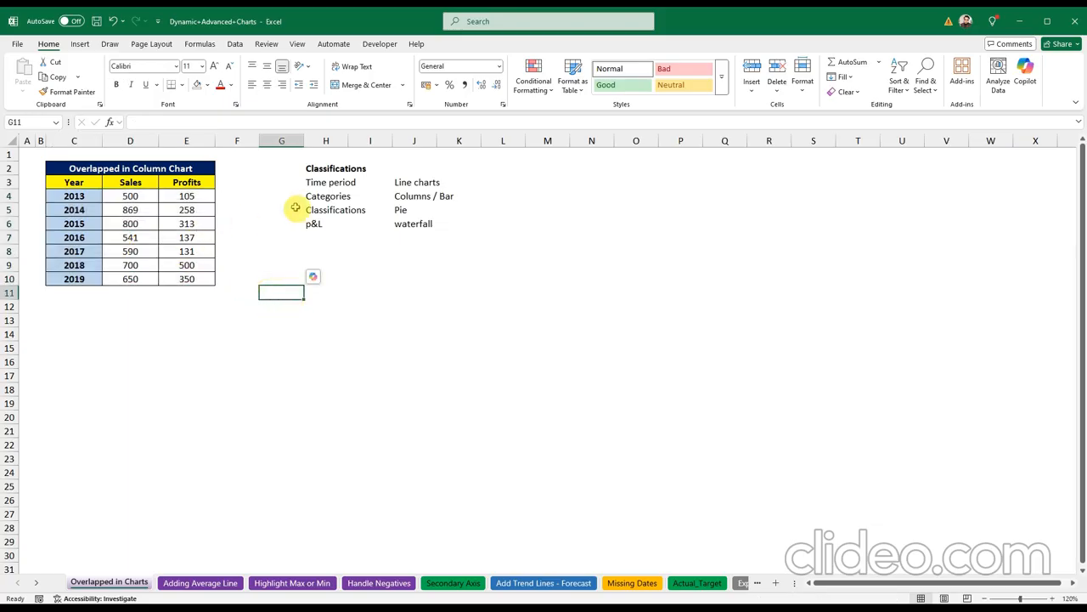
Step: Review the chart-type notes (Line, Columns/Bar, Pie, P&L, waterfall), then select table C3:E10
{"action": "left_click", "coordinate": [341, 181]}
{"action": "left_click", "coordinate": [401, 182]}
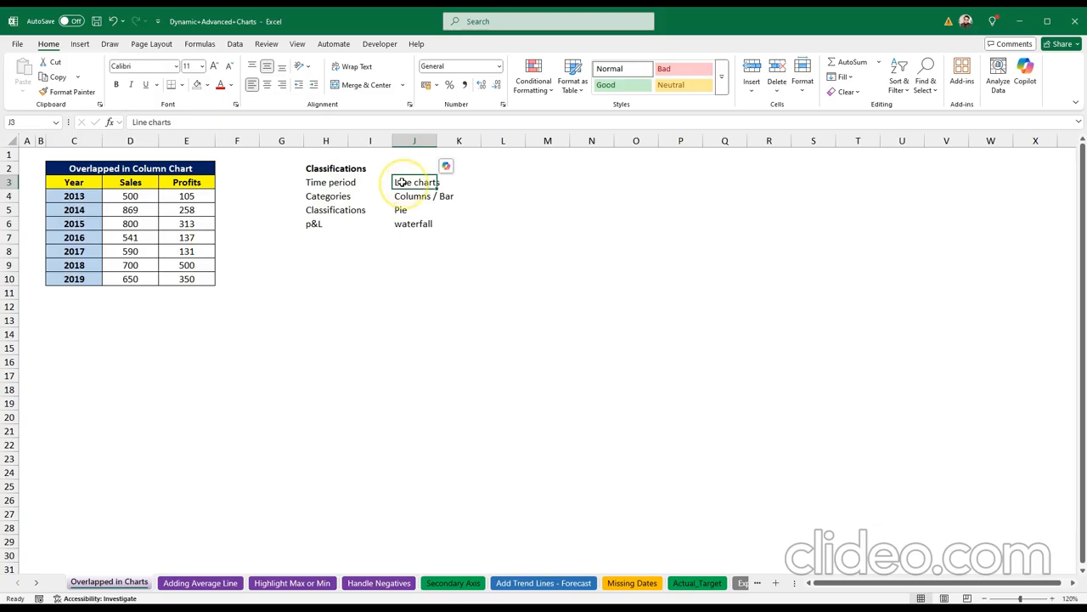
{"action": "left_click", "coordinate": [321, 196]}
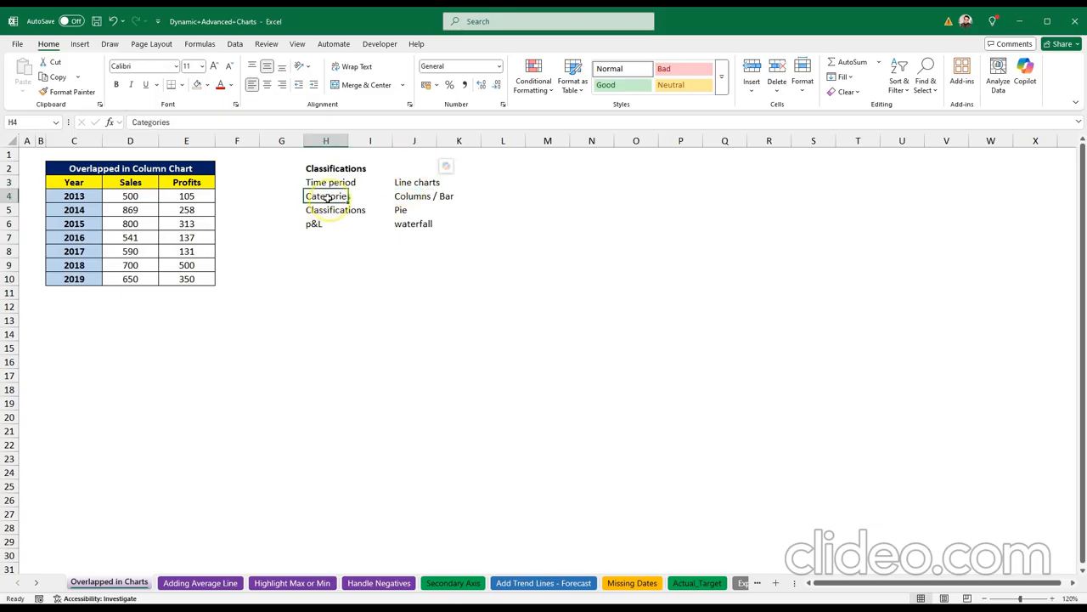
{"action": "left_click", "coordinate": [401, 197]}
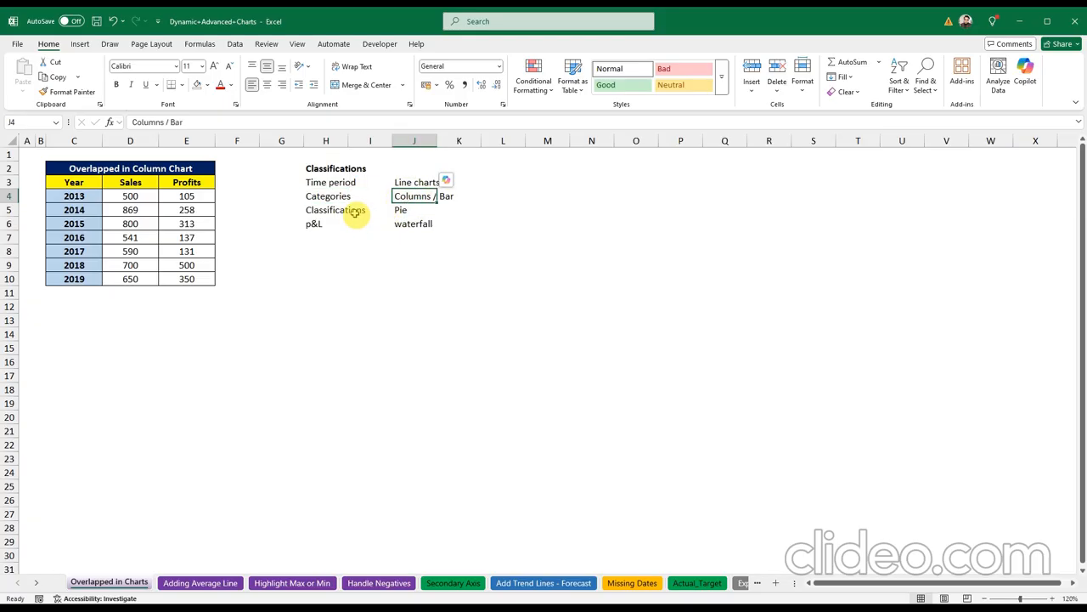
{"action": "left_click", "coordinate": [355, 211]}
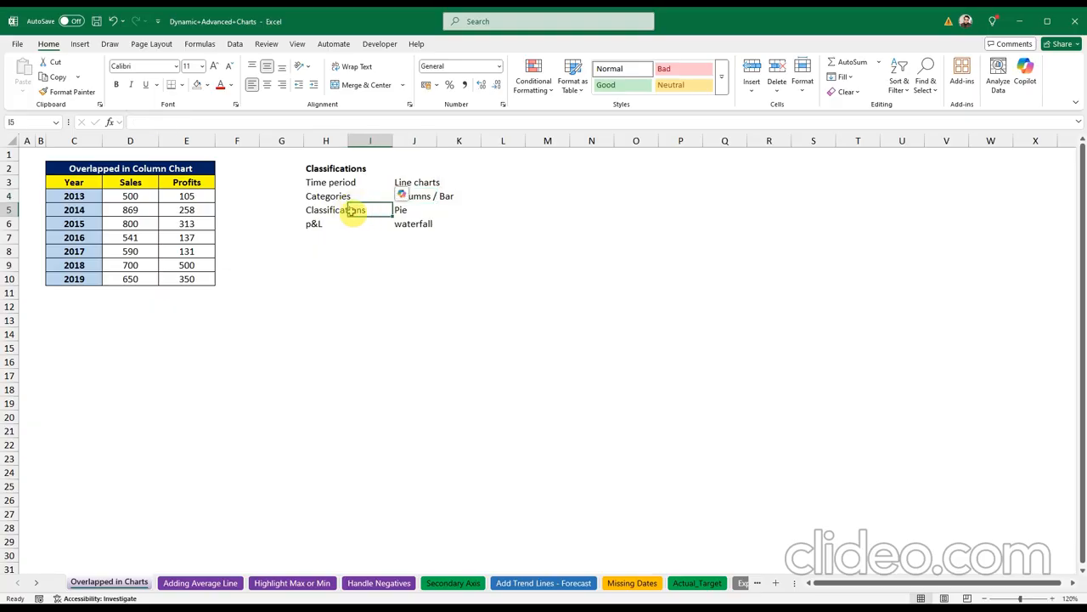
{"action": "left_click", "coordinate": [338, 209]}
{"action": "left_click", "coordinate": [401, 211]}
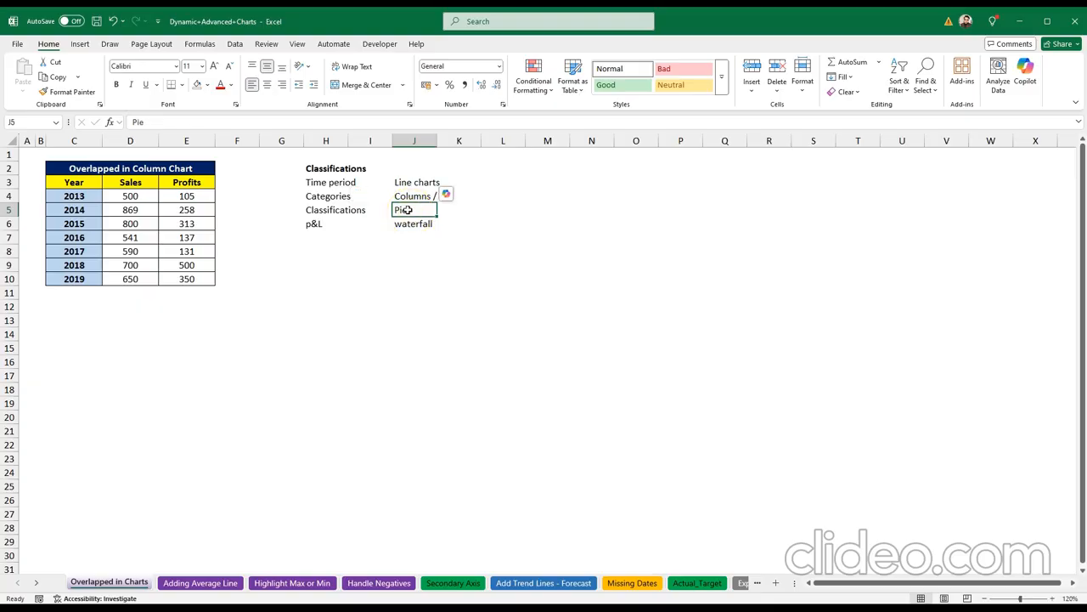
{"action": "left_click", "coordinate": [316, 223]}
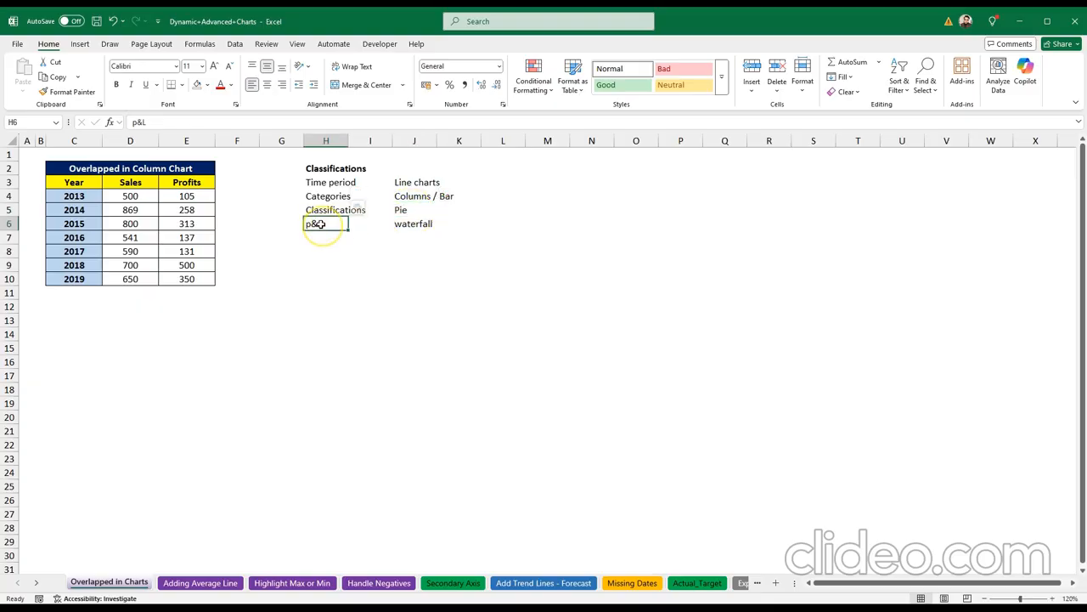
{"action": "left_click", "coordinate": [406, 225]}
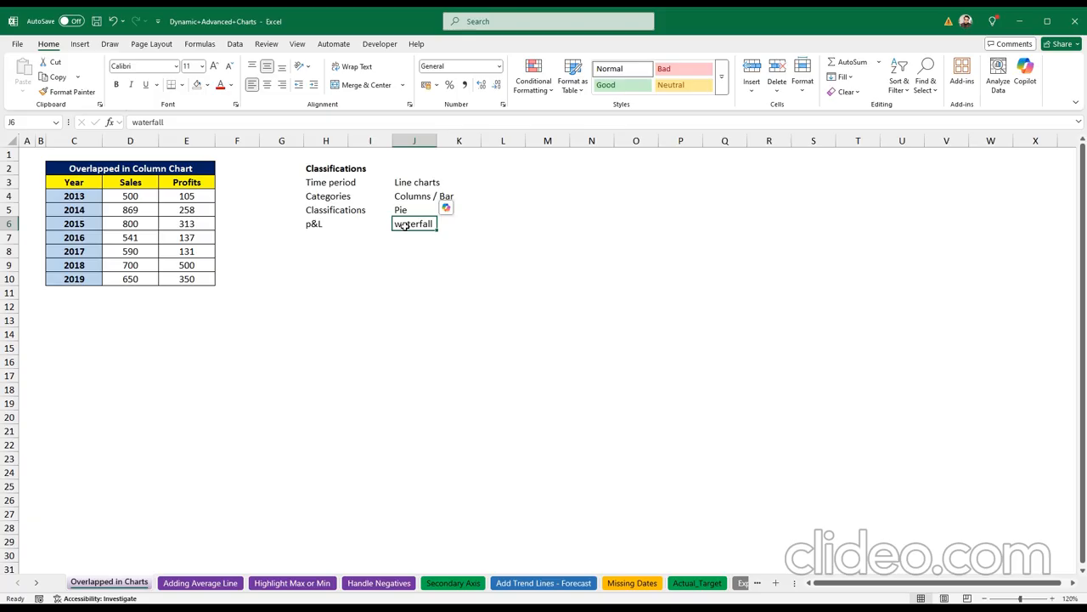
{"action": "left_click", "coordinate": [390, 284]}
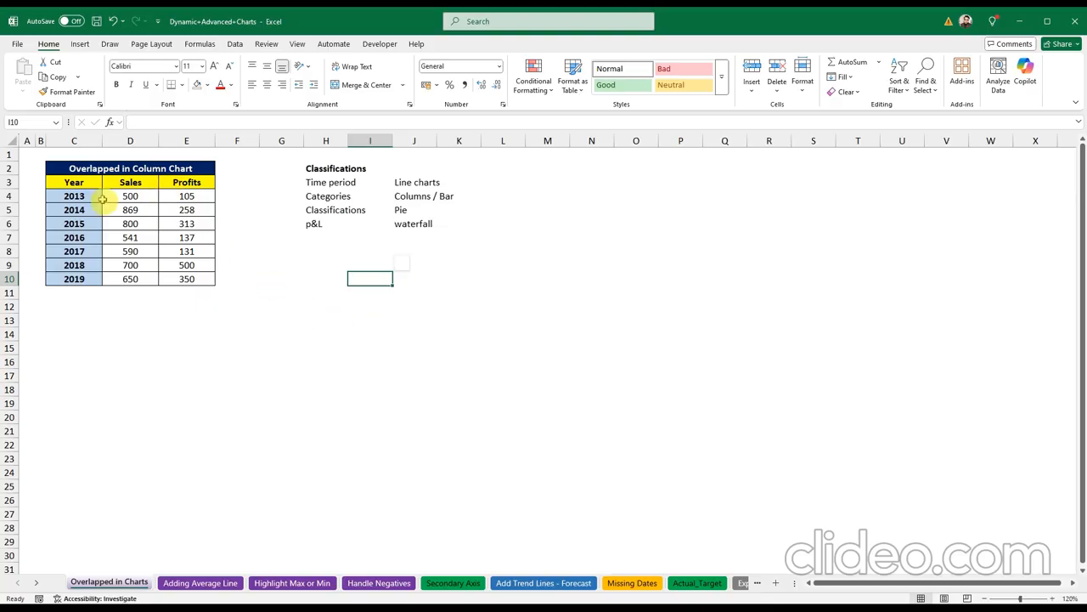
{"action": "left_click_drag", "start_coordinate": [74, 182], "coordinate": [197, 277]}
Step: Choose Column > Clustered Column from the All Charts gallery on the Insert tab
{"action": "left_click", "coordinate": [80, 43]}
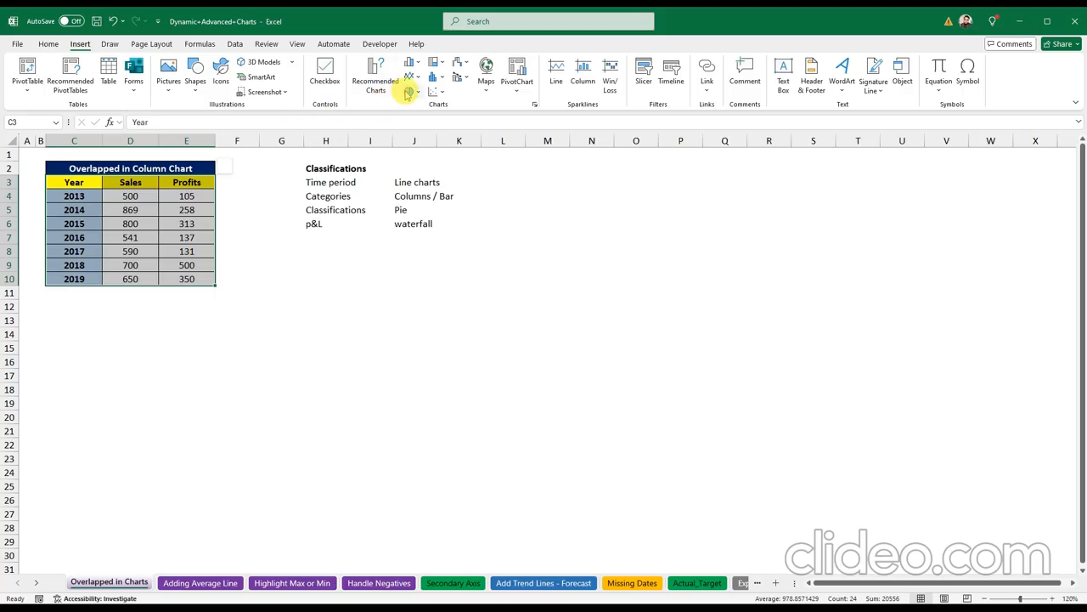
{"action": "left_click", "coordinate": [535, 107]}
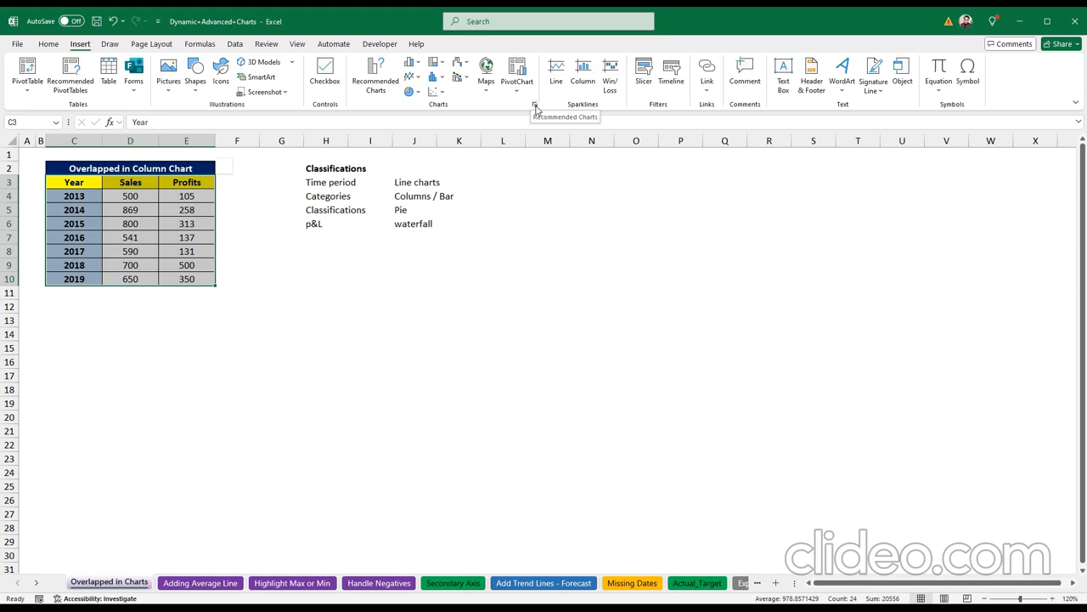
{"action": "left_click", "coordinate": [535, 105]}
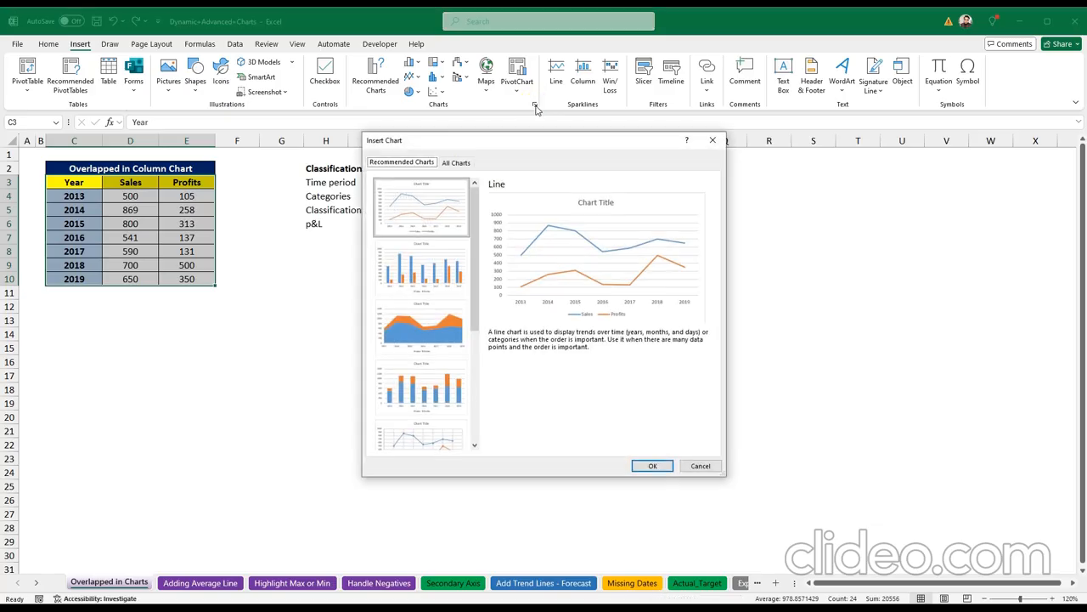
{"action": "mouse_move", "coordinate": [477, 240]}
{"action": "left_mouse_down"}
{"action": "mouse_move", "coordinate": [480, 371]}
{"action": "mouse_move", "coordinate": [461, 214]}
{"action": "mouse_move", "coordinate": [486, 383]}
{"action": "mouse_move", "coordinate": [463, 247]}
{"action": "mouse_move", "coordinate": [475, 213]}
{"action": "mouse_move", "coordinate": [477, 227]}
{"action": "left_mouse_up"}
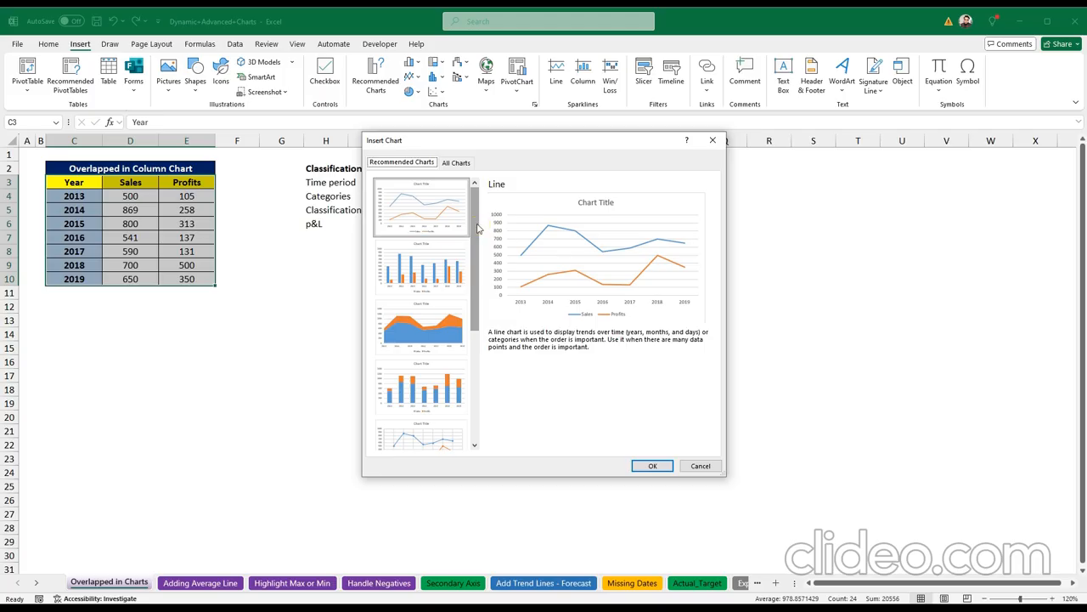
{"action": "left_click", "coordinate": [456, 163]}
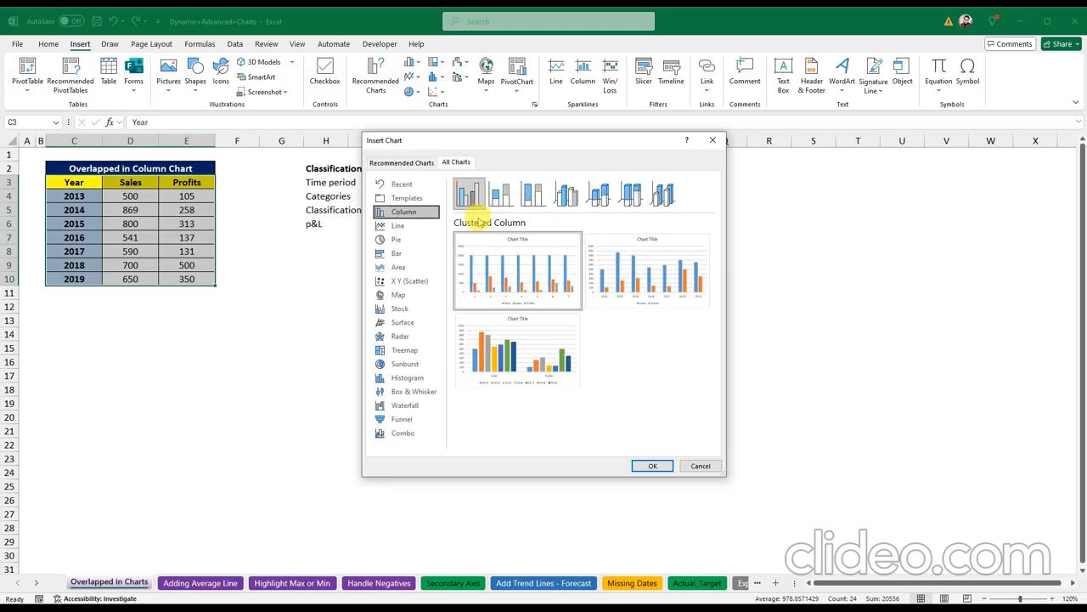
{"action": "mouse_move", "coordinate": [639, 255]}
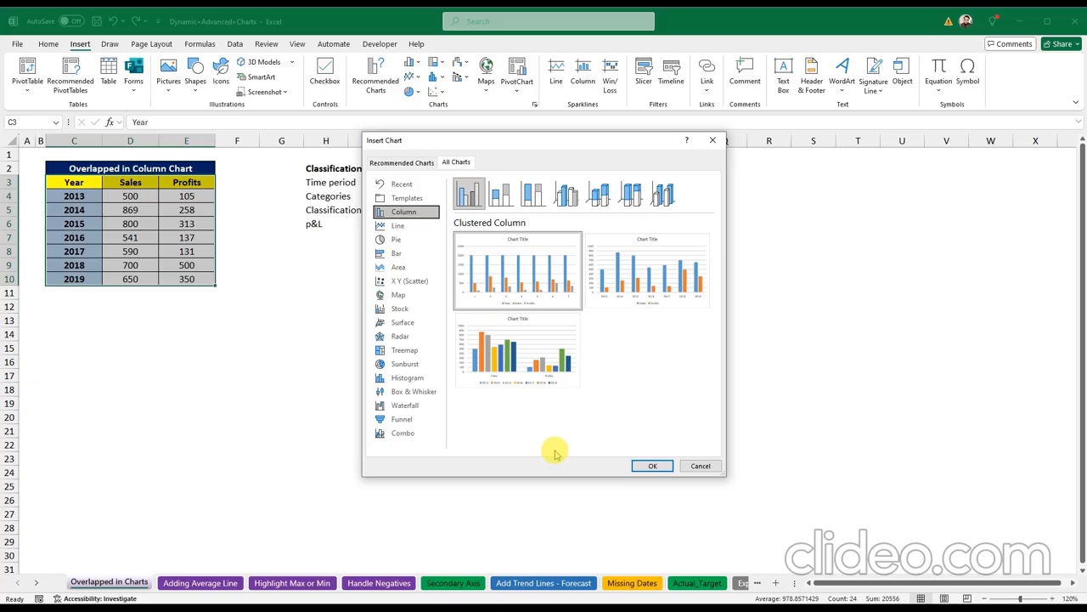
{"action": "mouse_move", "coordinate": [546, 306]}
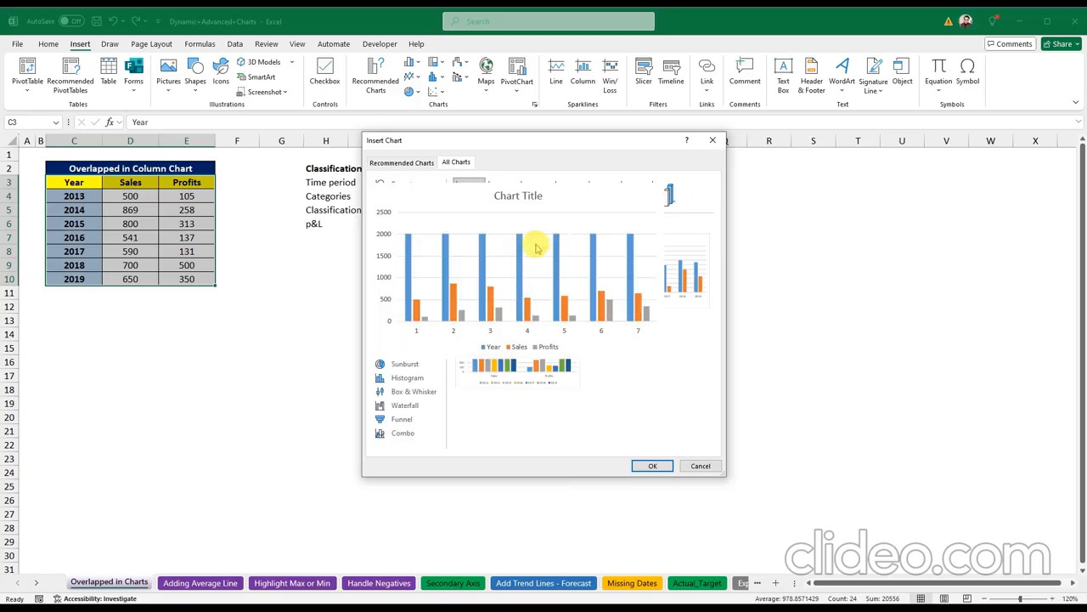
{"action": "left_click", "coordinate": [645, 467]}
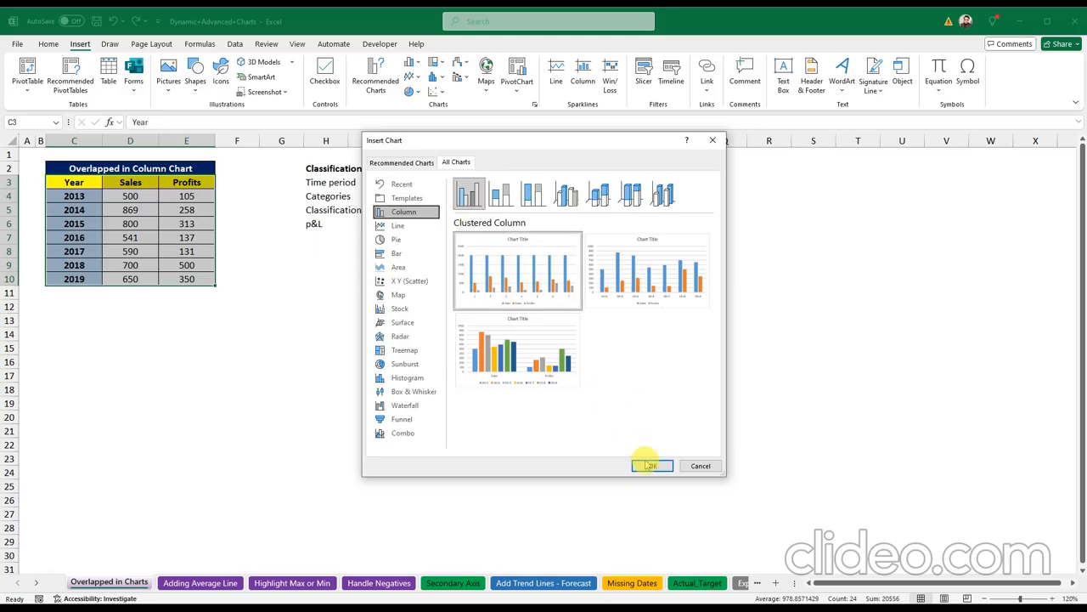
Step: Insert the clustered column chart, move it beside the notes, and delete the Year series
{"action": "left_click", "coordinate": [652, 465]}
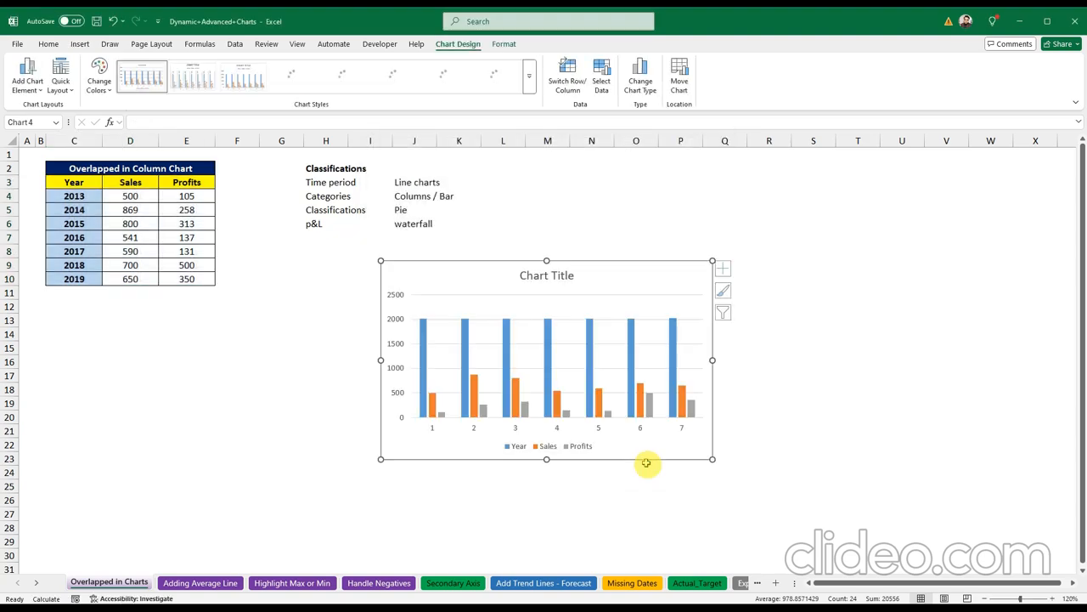
{"action": "left_click_drag", "start_coordinate": [506, 273], "coordinate": [600, 213]}
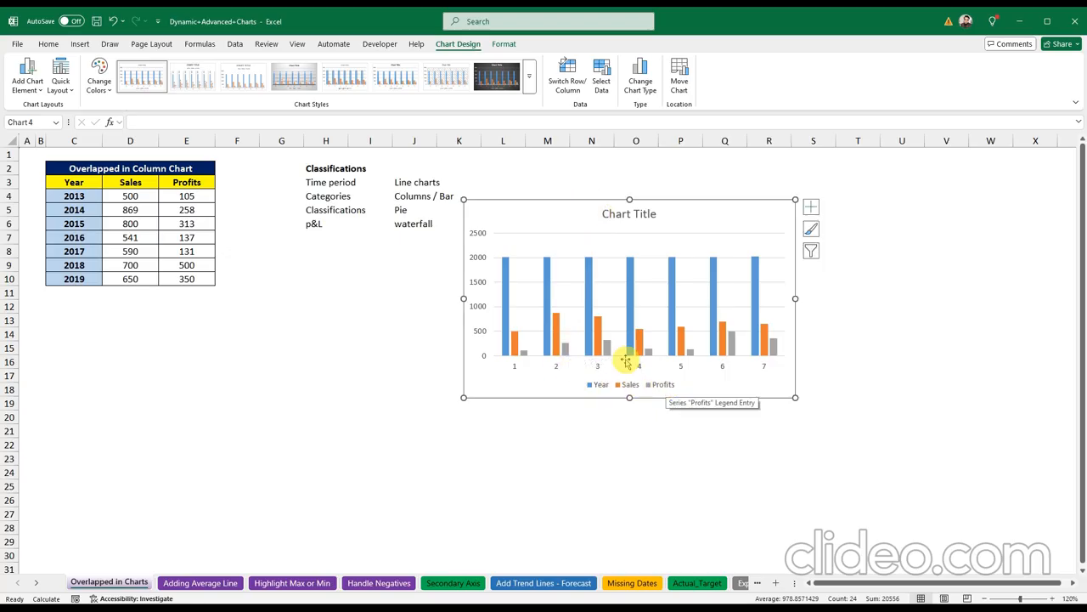
{"action": "left_click", "coordinate": [507, 288]}
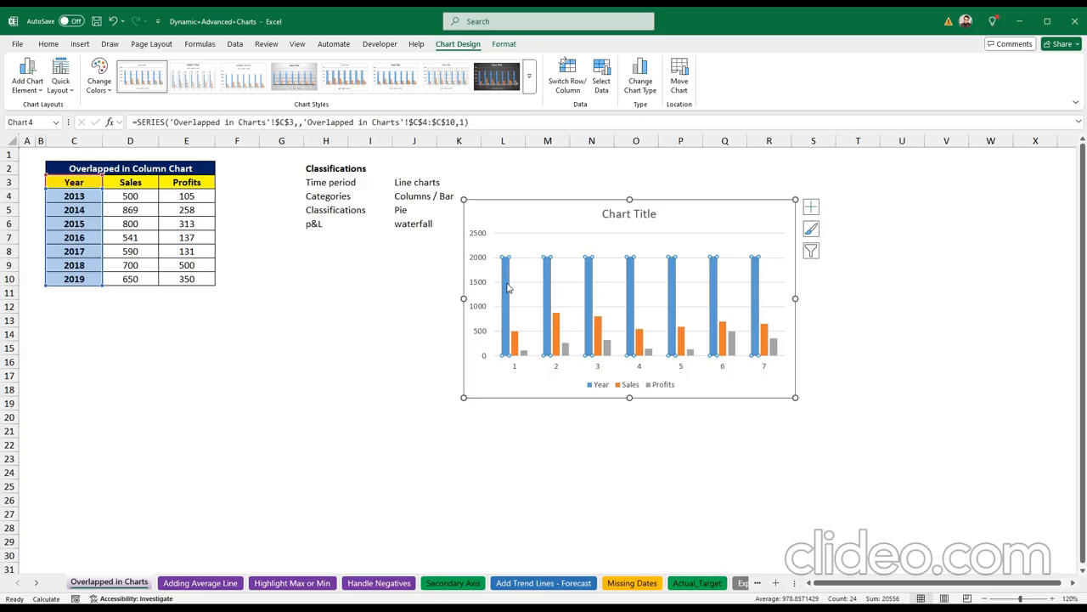
{"action": "key", "text": "Delete"}
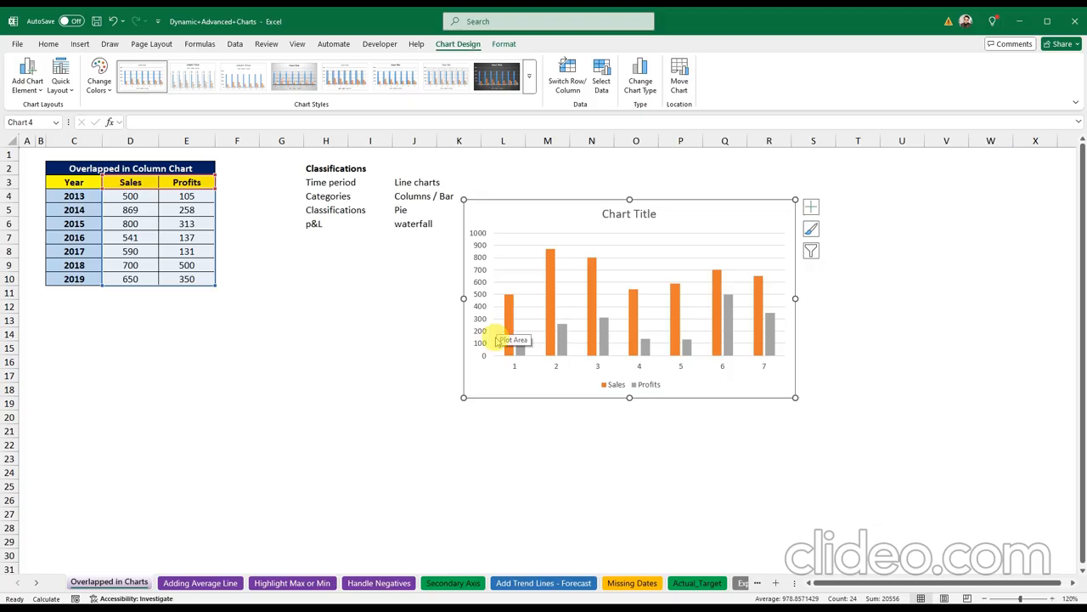
Step: Select the chart's horizontal category axis
{"action": "left_click", "coordinate": [548, 383]}
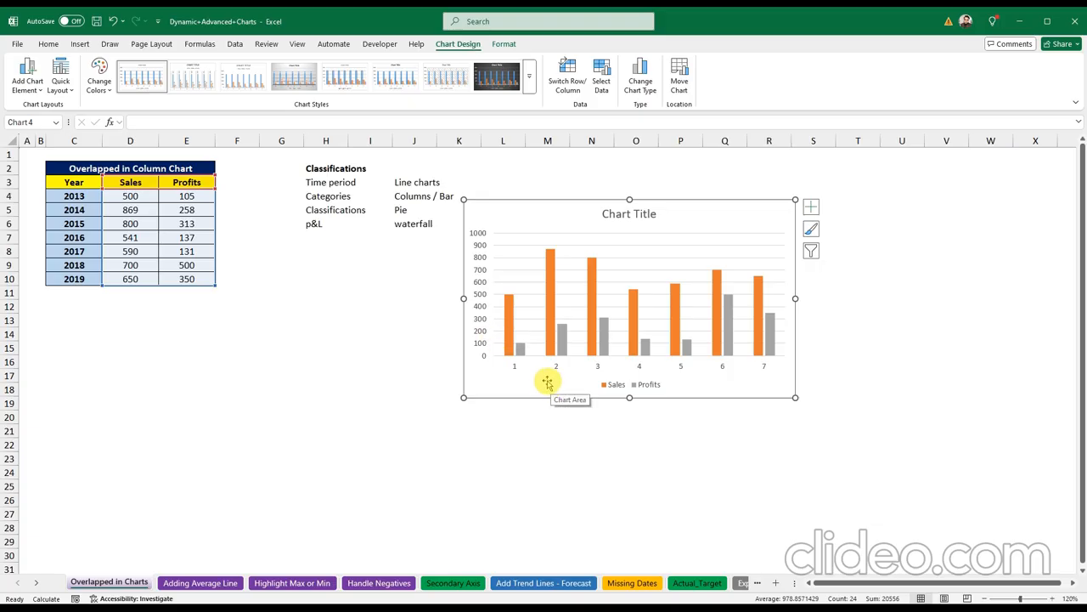
{"action": "left_click", "coordinate": [556, 367]}
{"action": "left_click", "coordinate": [556, 367]}
{"action": "left_click_drag", "start_coordinate": [554, 366], "coordinate": [597, 364]}
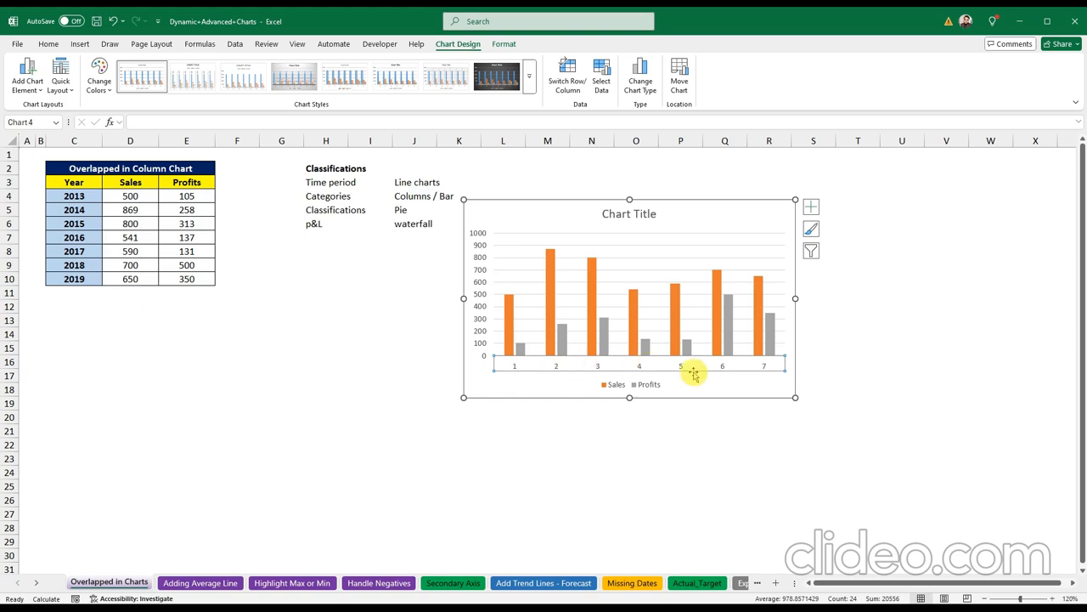
{"action": "left_click", "coordinate": [573, 366]}
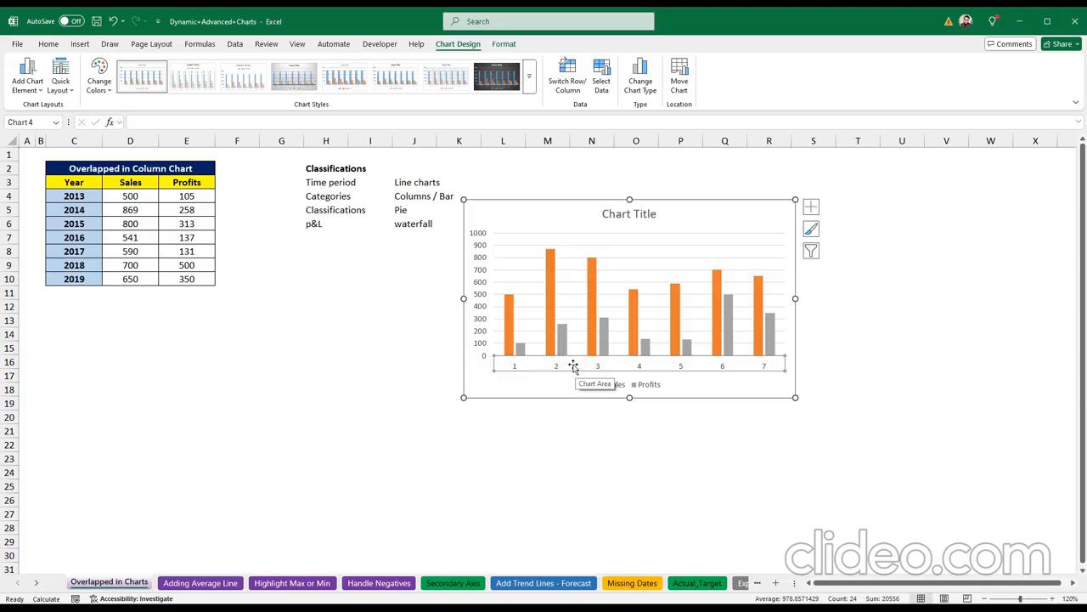
Step: Use C4:C10 as the horizontal axis labels via Select Data so it shows 2013–2019
{"action": "right_click", "coordinate": [515, 367]}
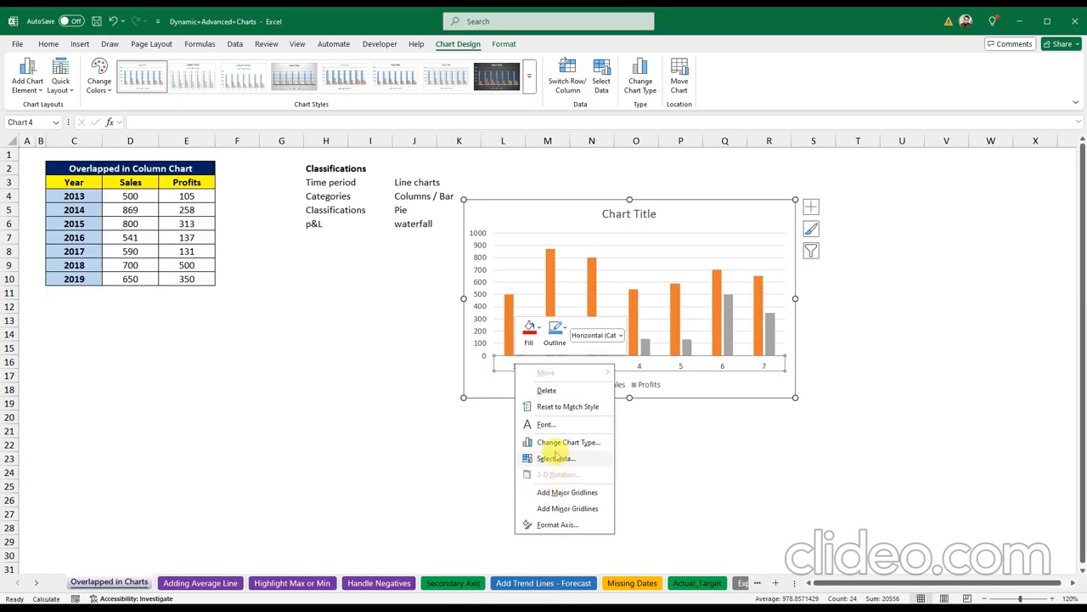
{"action": "left_click", "coordinate": [554, 458]}
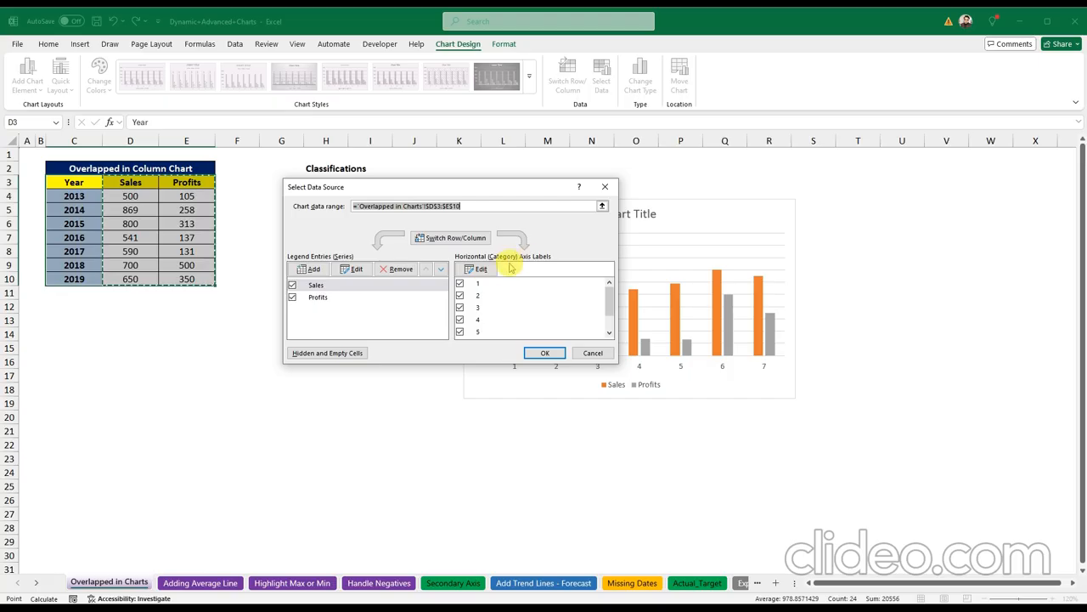
{"action": "left_click", "coordinate": [477, 269]}
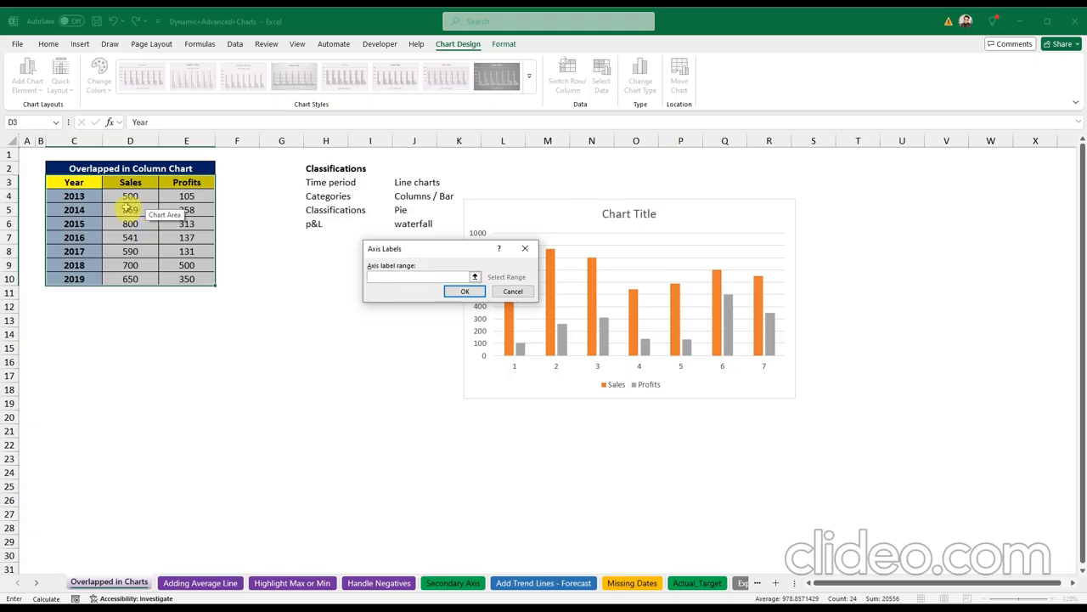
{"action": "left_click_drag", "start_coordinate": [84, 196], "coordinate": [94, 277]}
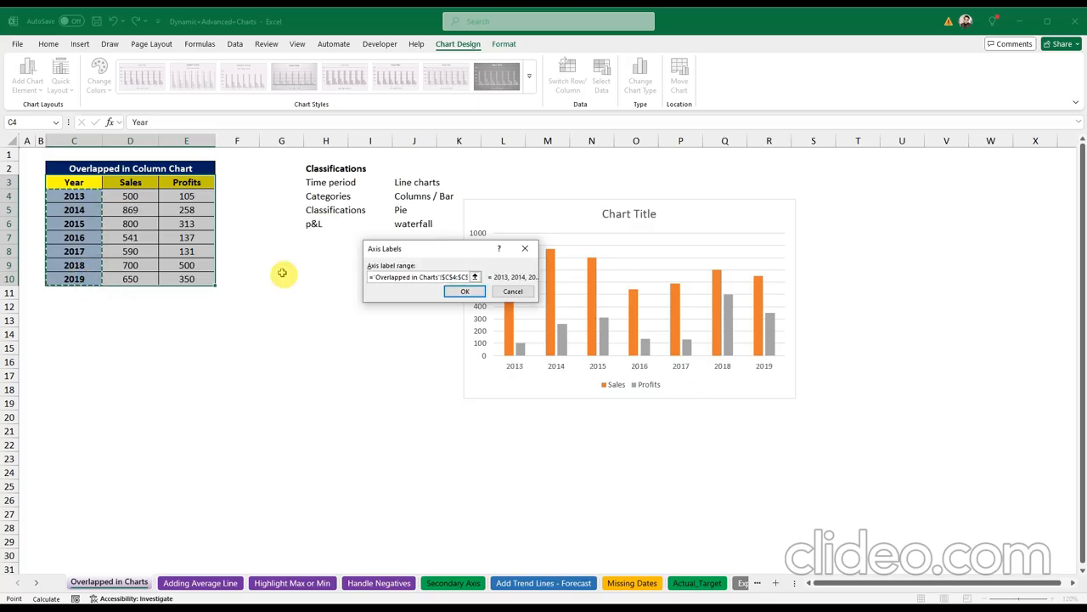
{"action": "left_click", "coordinate": [464, 290]}
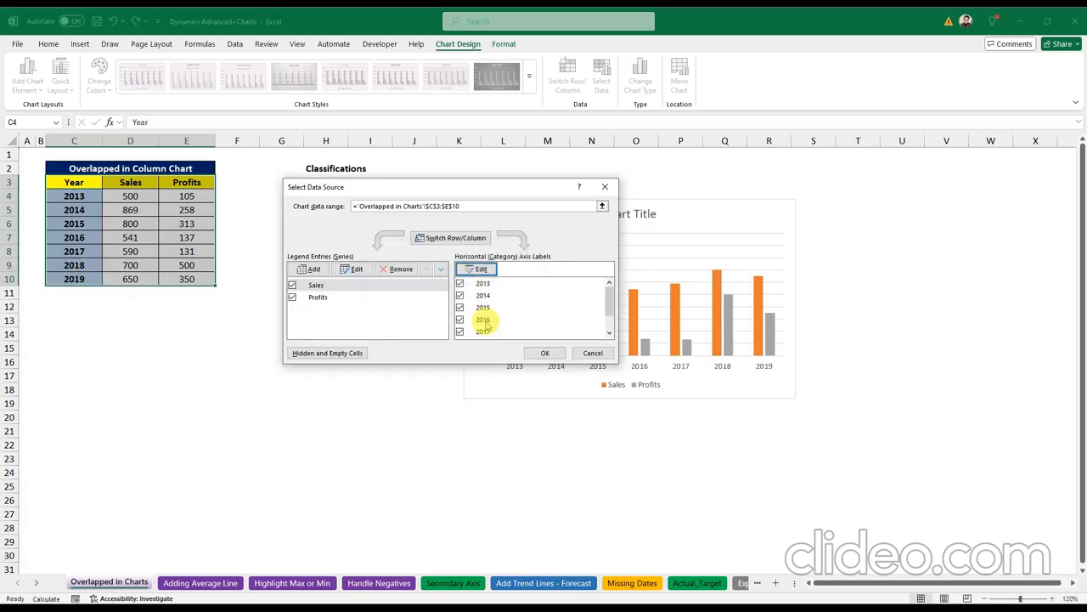
{"action": "left_click", "coordinate": [545, 352]}
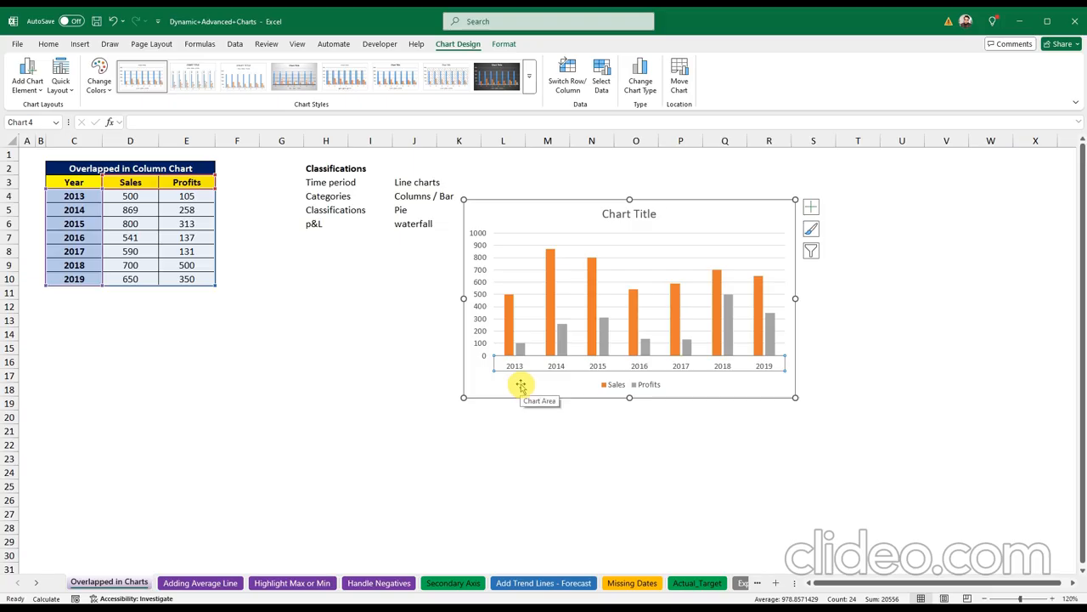
Step: Replace the placeholder chart title text with 'Overlapped Chart'
{"action": "left_click", "coordinate": [521, 386]}
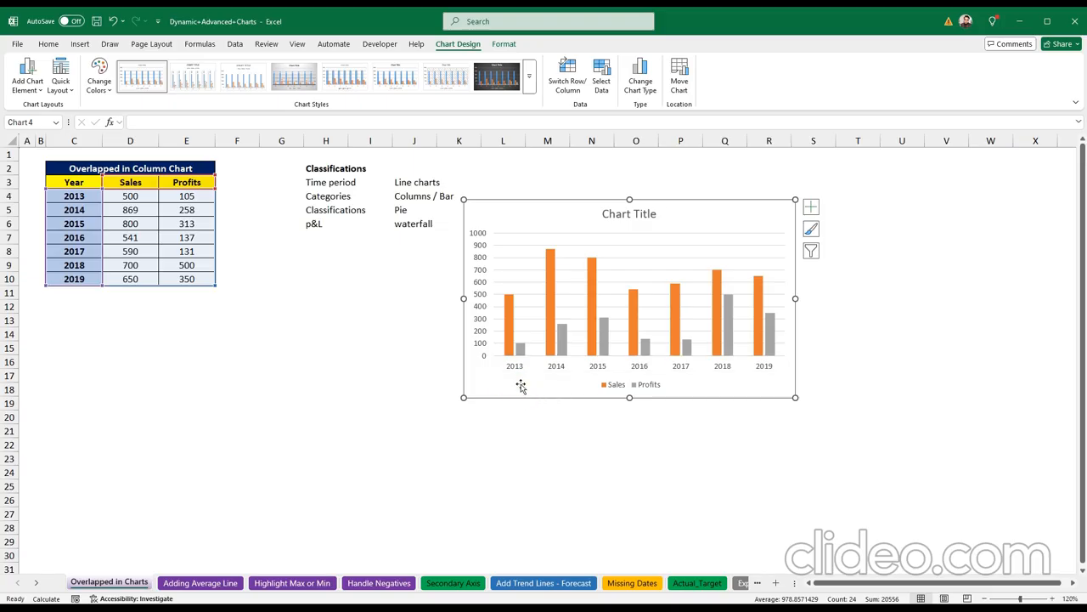
{"action": "left_click", "coordinate": [614, 215]}
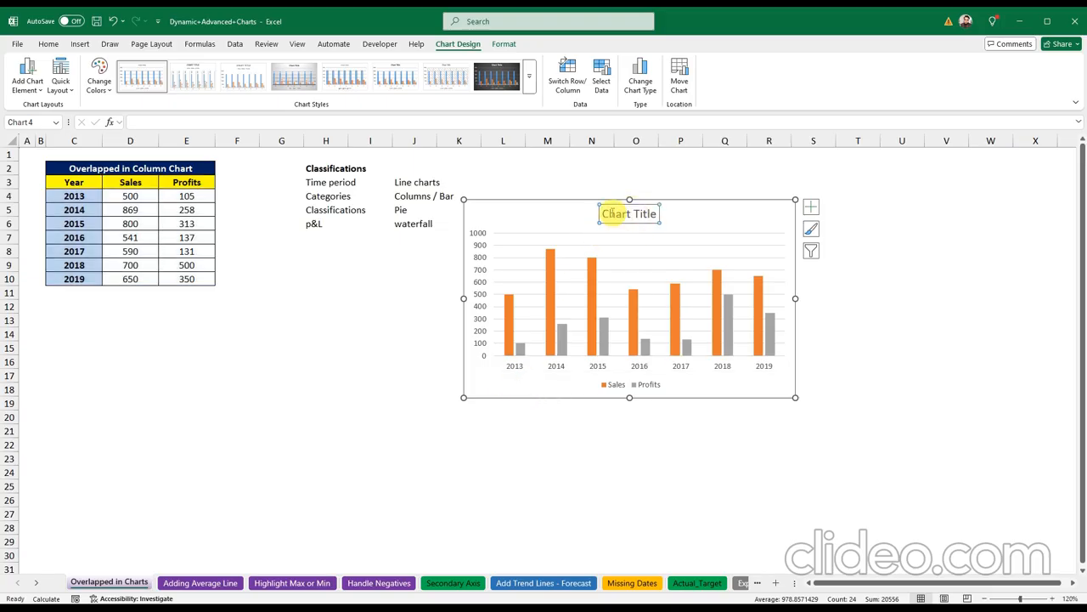
{"action": "left_click_drag", "start_coordinate": [602, 213], "coordinate": [663, 215]}
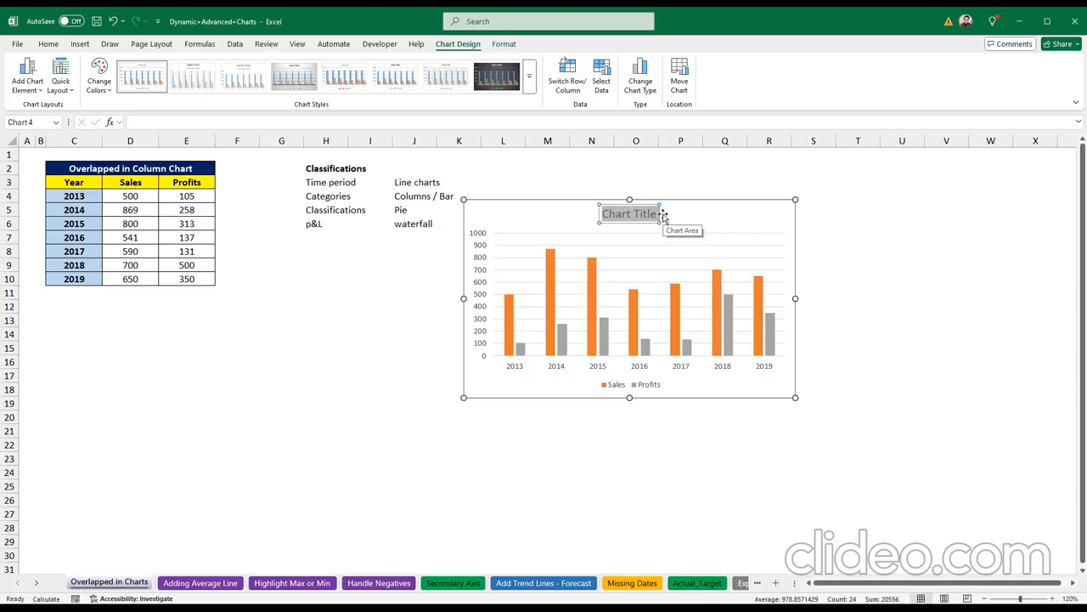
{"action": "type", "text": "Over"}
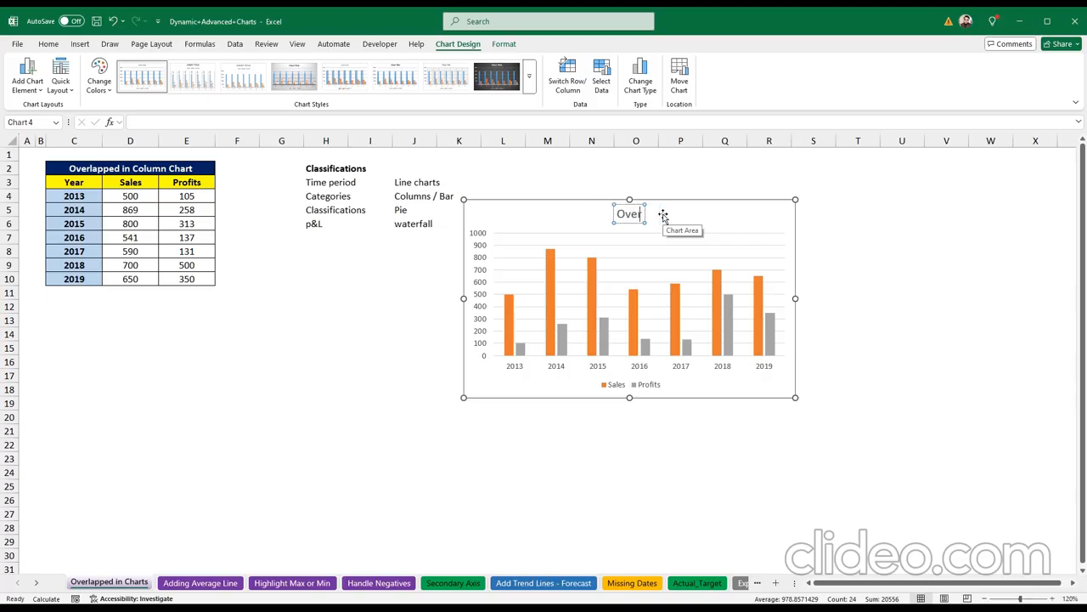
{"action": "type", "text": "lapped"}
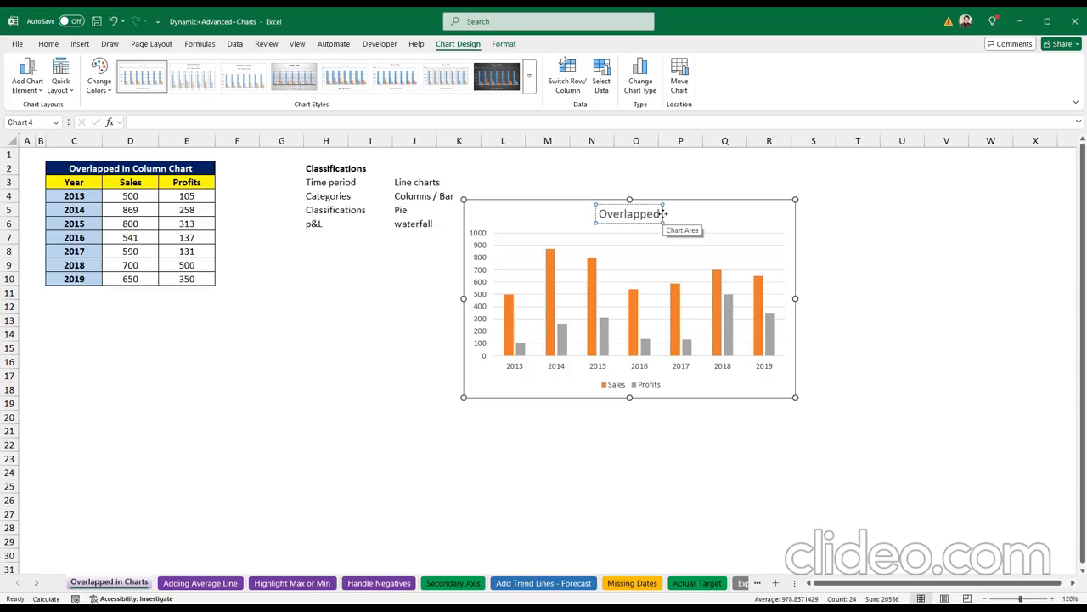
{"action": "type", "text": " Chart"}
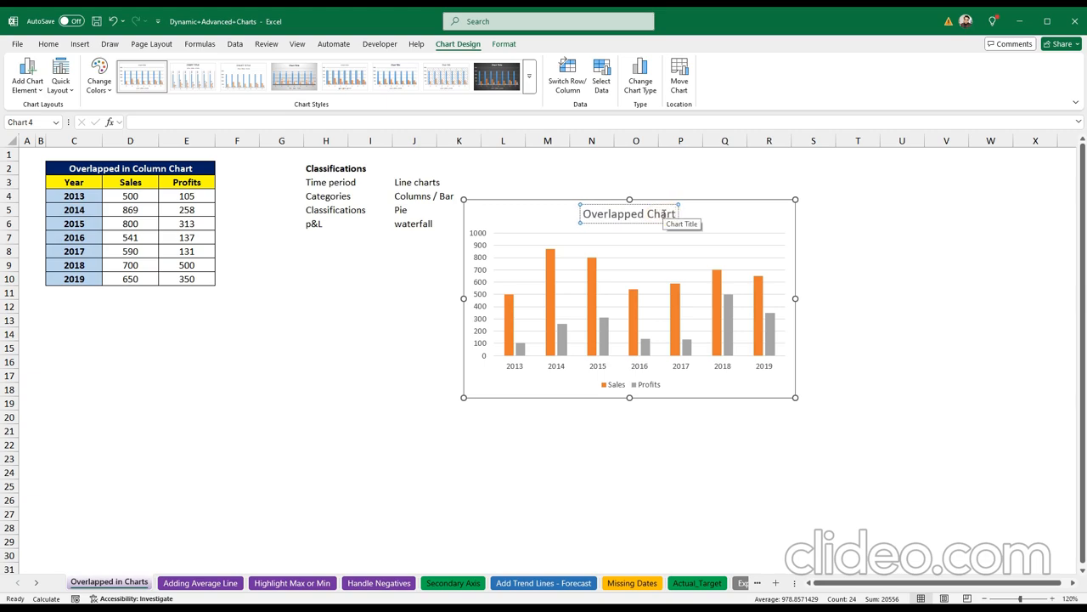
{"action": "key", "text": "Return"}
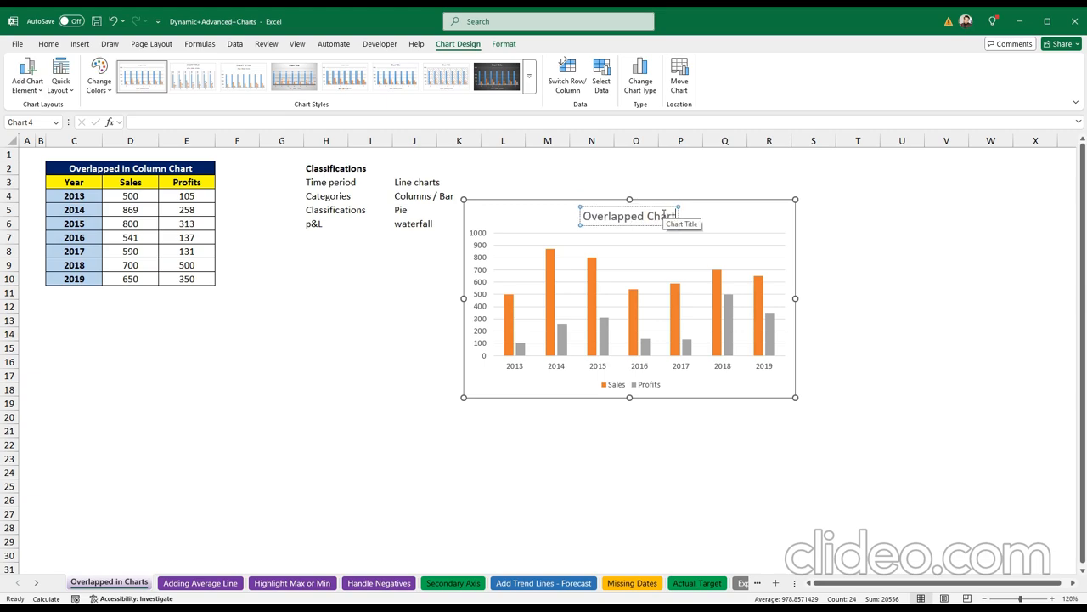
{"action": "left_click", "coordinate": [746, 214]}
{"action": "left_click", "coordinate": [653, 215]}
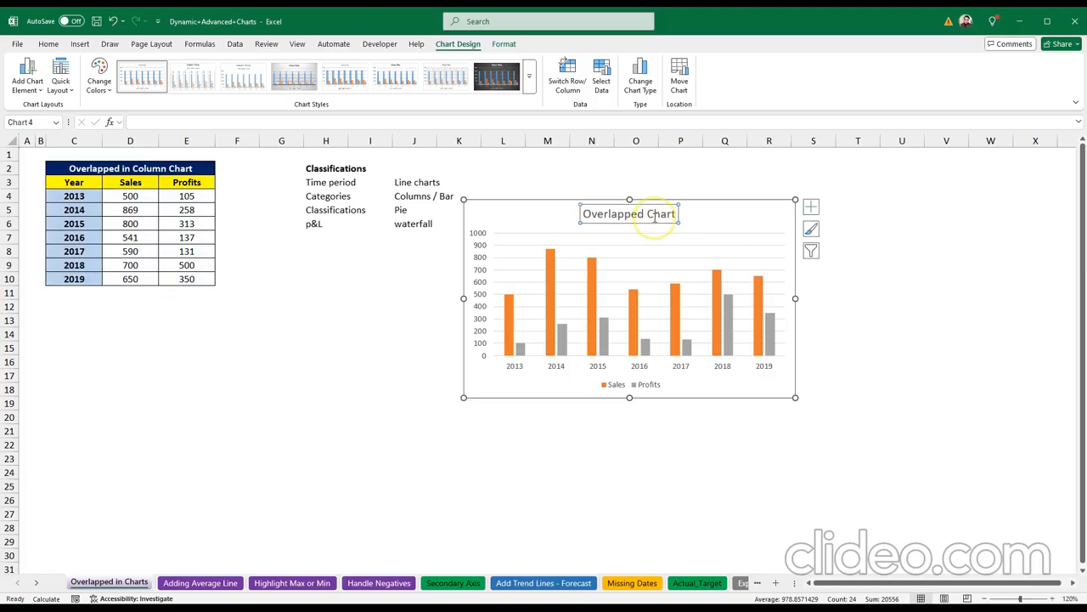
{"action": "left_click", "coordinate": [72, 362]}
Step: Enter a person's name in C13 and link the chart title to C13 with =C13
{"action": "left_click", "coordinate": [71, 321]}
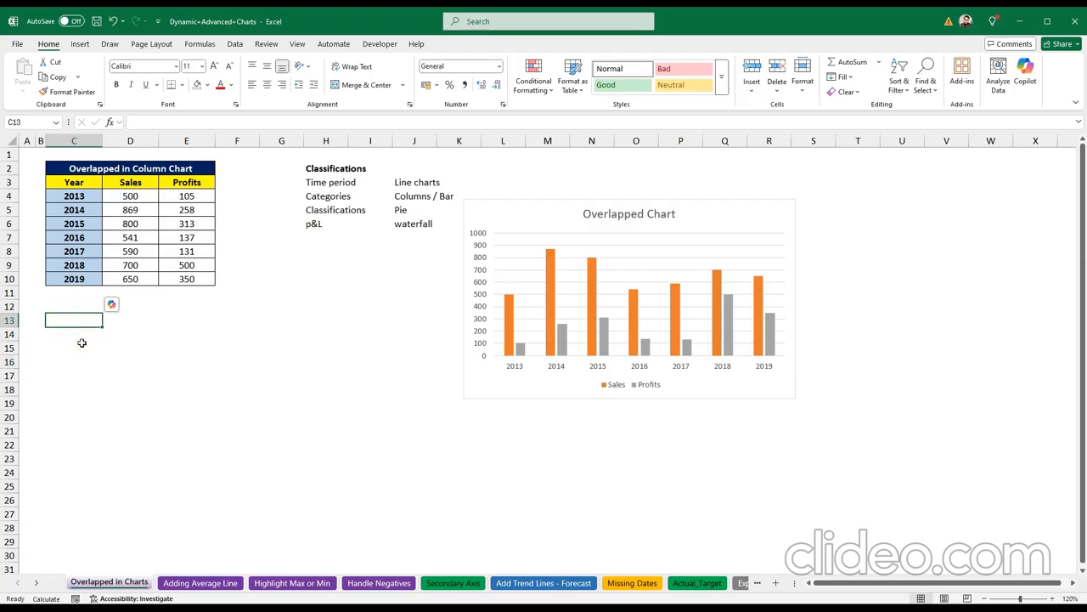
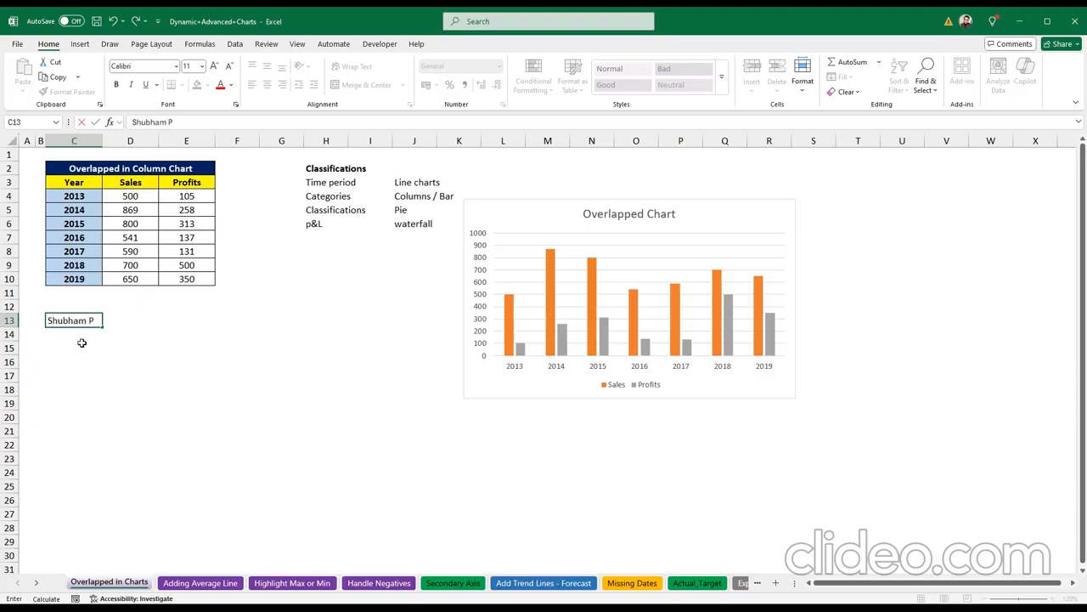
{"action": "left_click", "coordinate": [117, 351]}
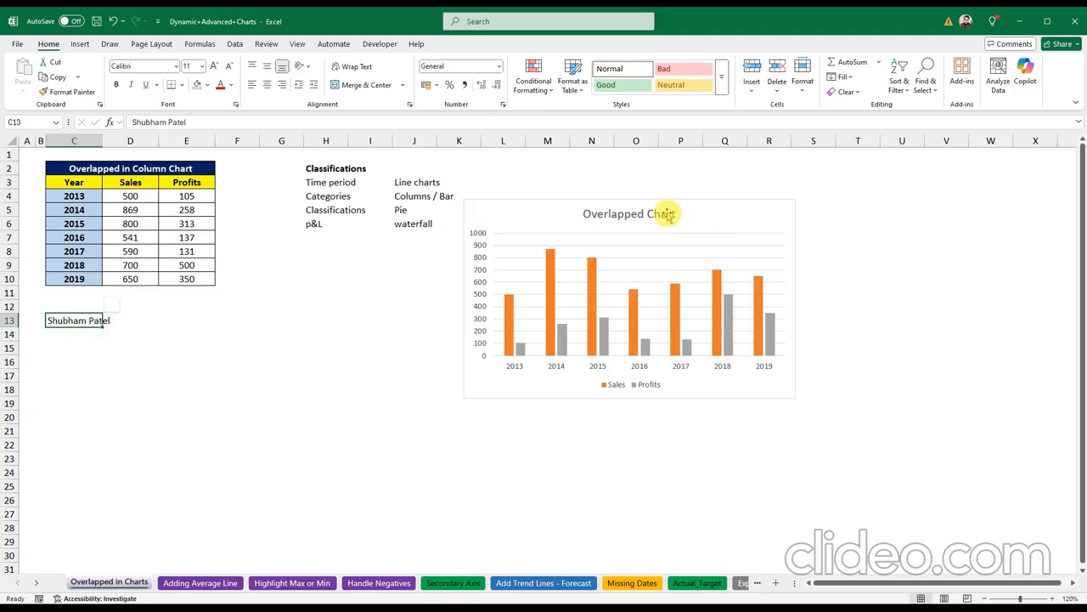
{"action": "left_click", "coordinate": [602, 217]}
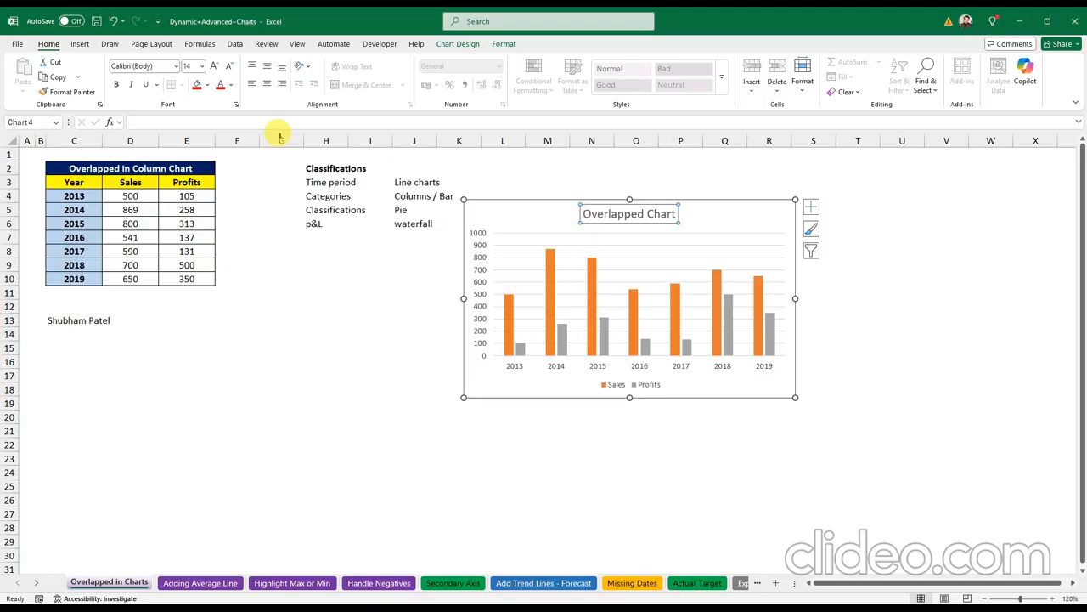
{"action": "left_click", "coordinate": [241, 124]}
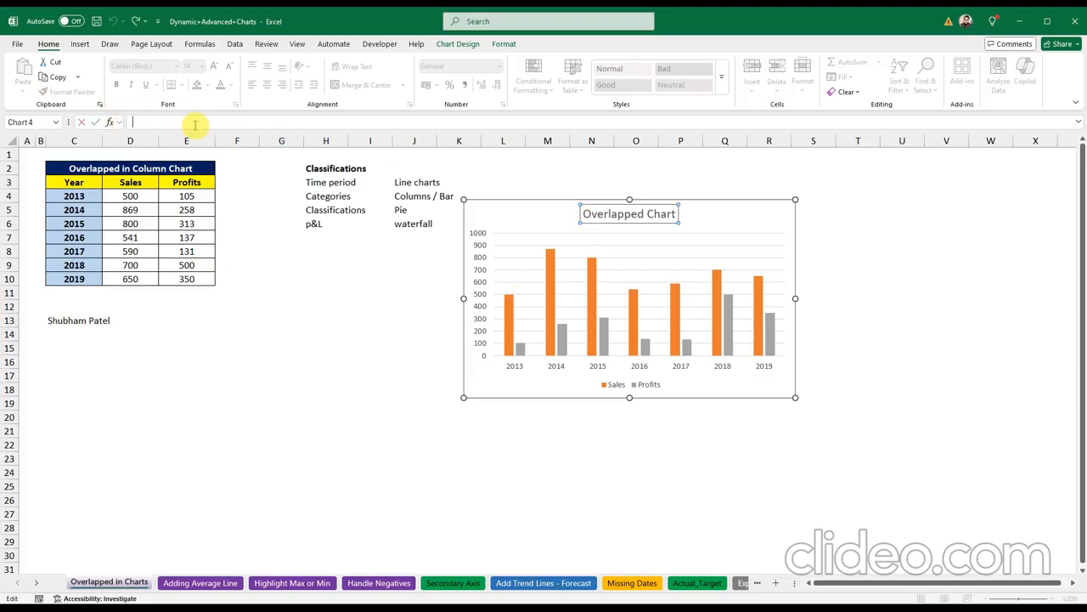
{"action": "type", "text": "="}
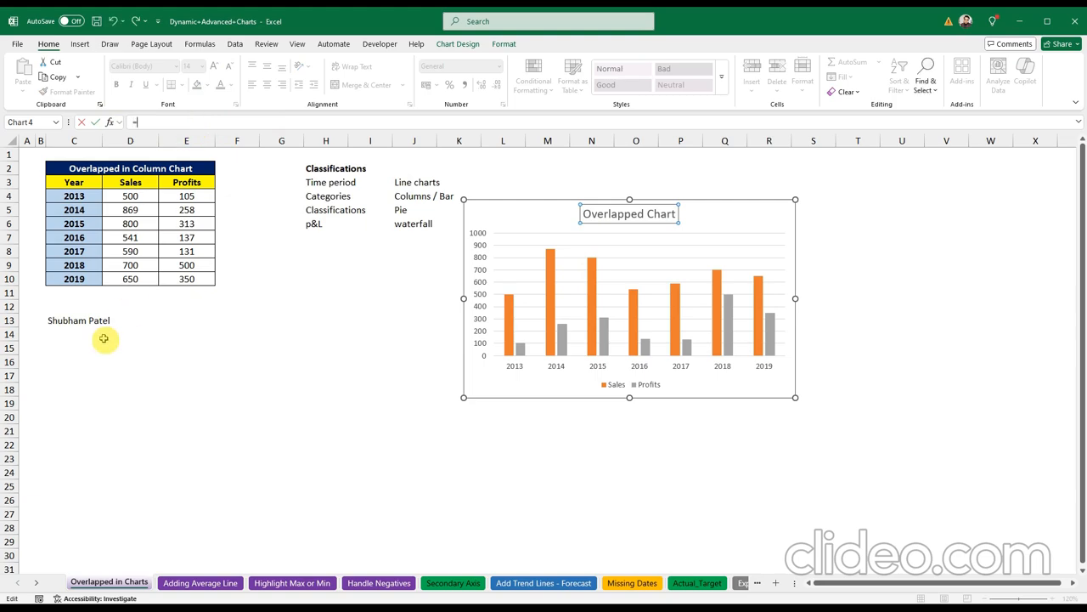
{"action": "left_click", "coordinate": [61, 319]}
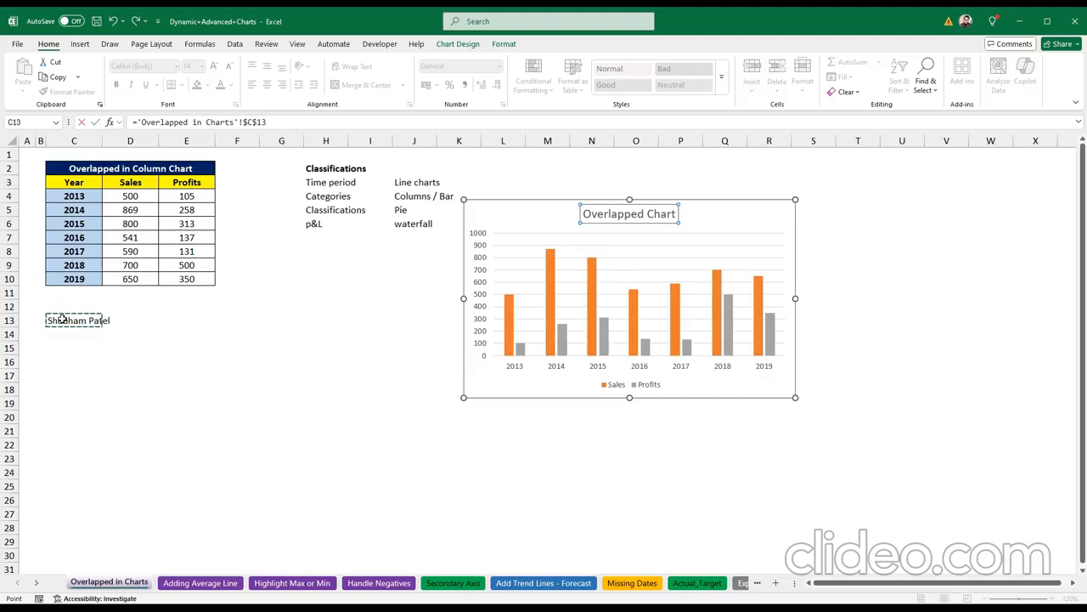
{"action": "key", "text": "Return"}
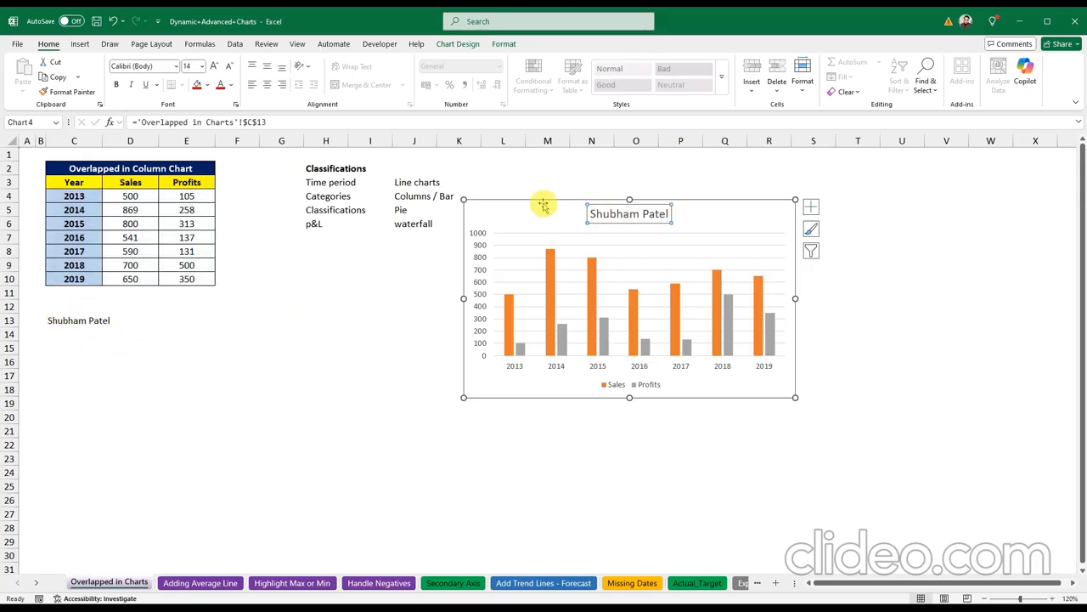
Step: Change cell C13 to 'Overlapped Chart' so the linked title updates
{"action": "left_click", "coordinate": [55, 320]}
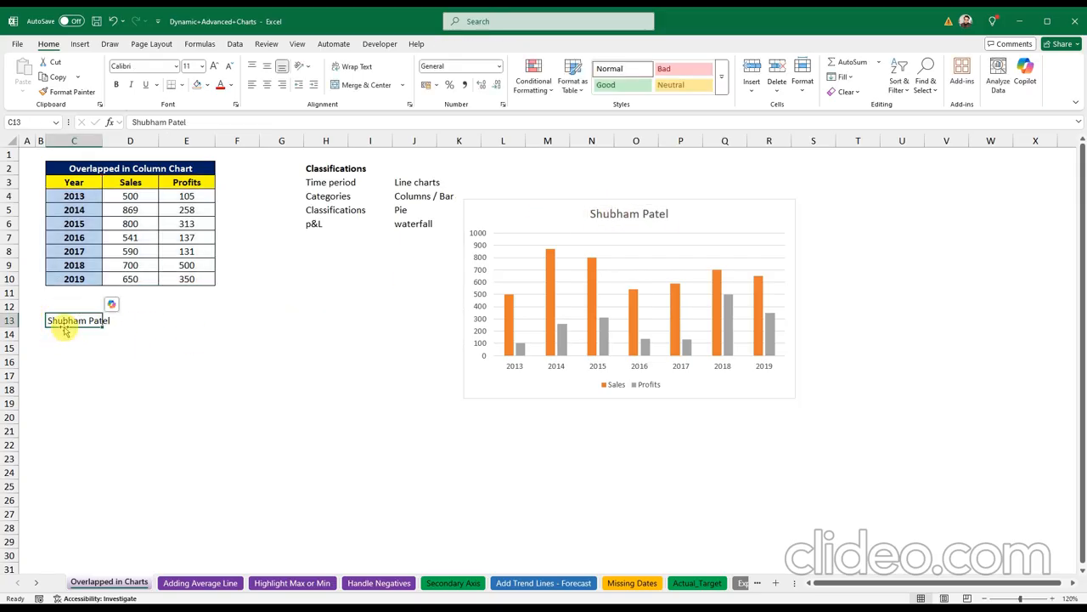
{"action": "type", "text": "Overlapped Ch"}
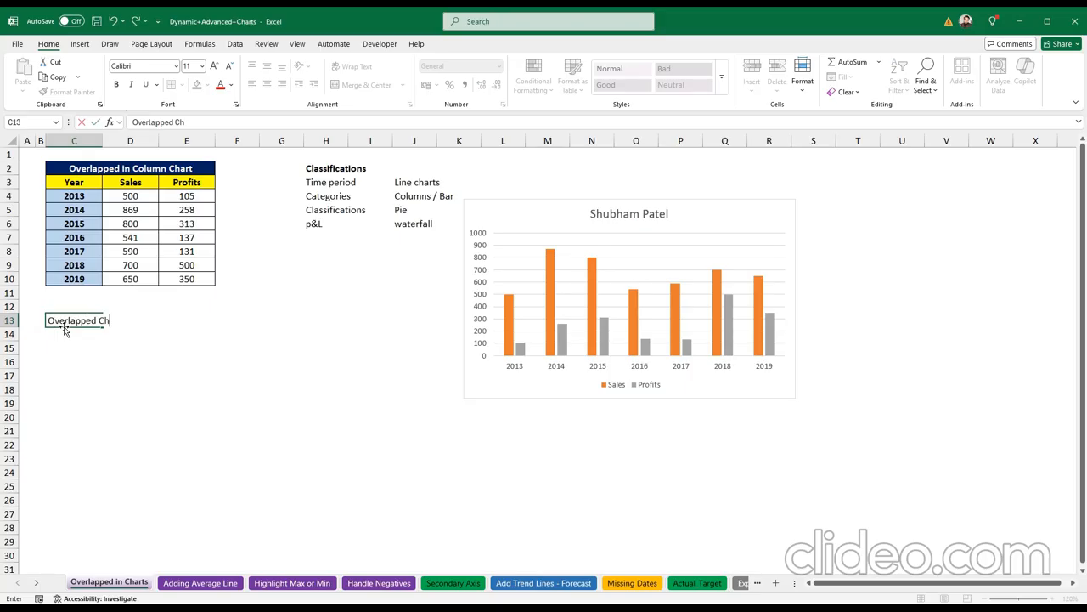
{"action": "type", "text": "art"}
{"action": "key", "text": "Return"}
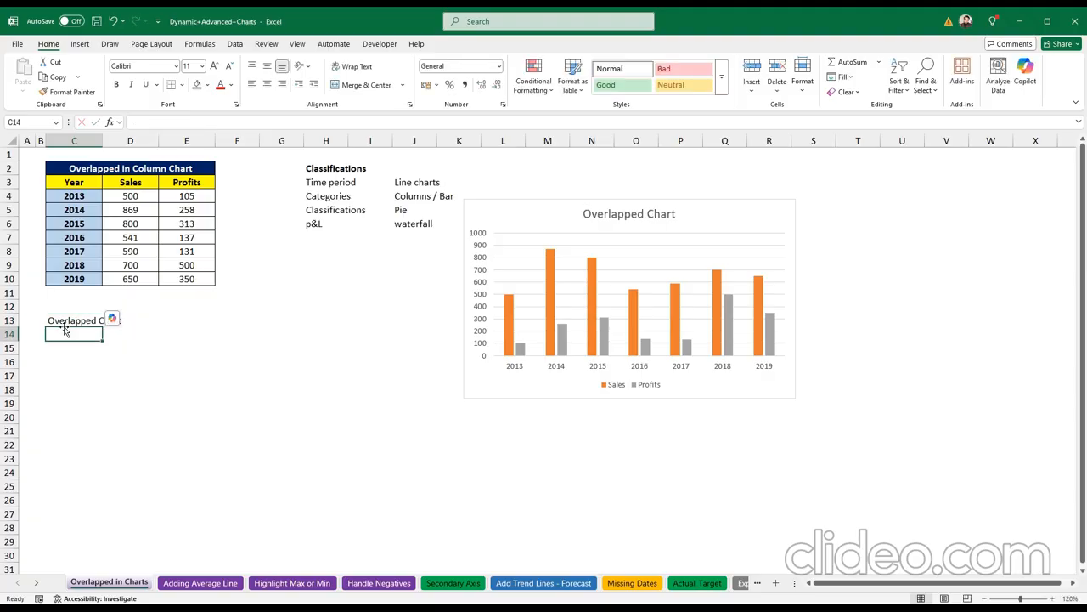
{"action": "left_click", "coordinate": [621, 217]}
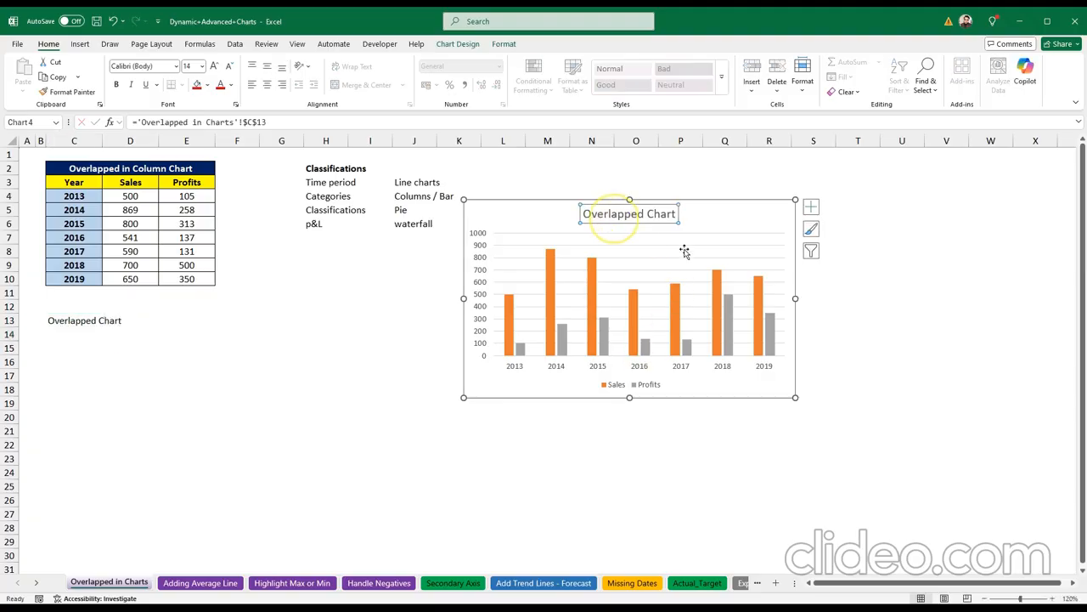
{"action": "left_click", "coordinate": [716, 245]}
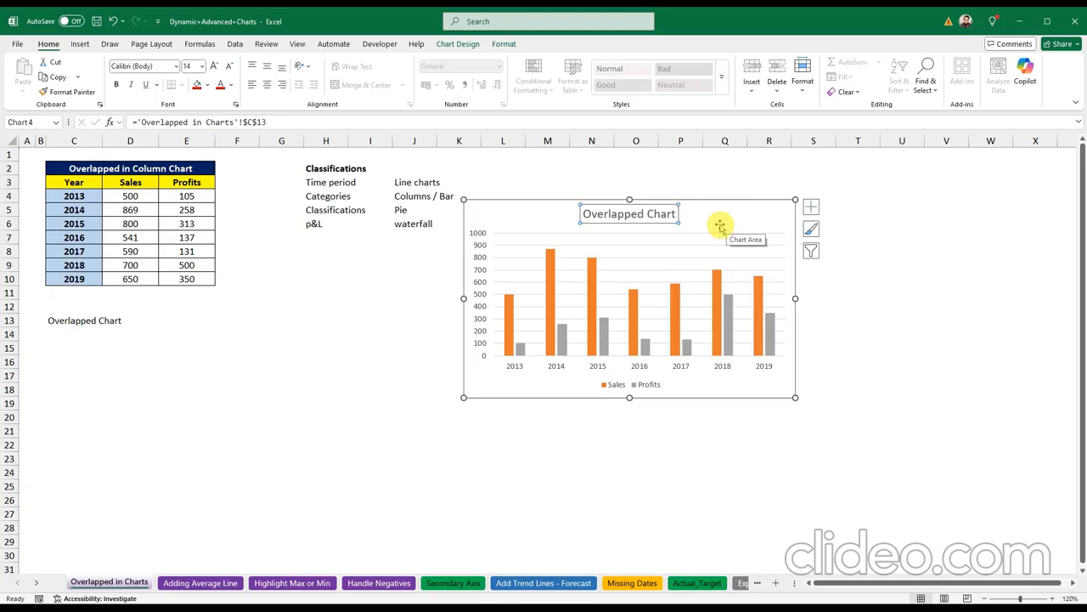
Step: Select the grey Profits columns and open their Format Data Series settings
{"action": "left_click", "coordinate": [518, 226]}
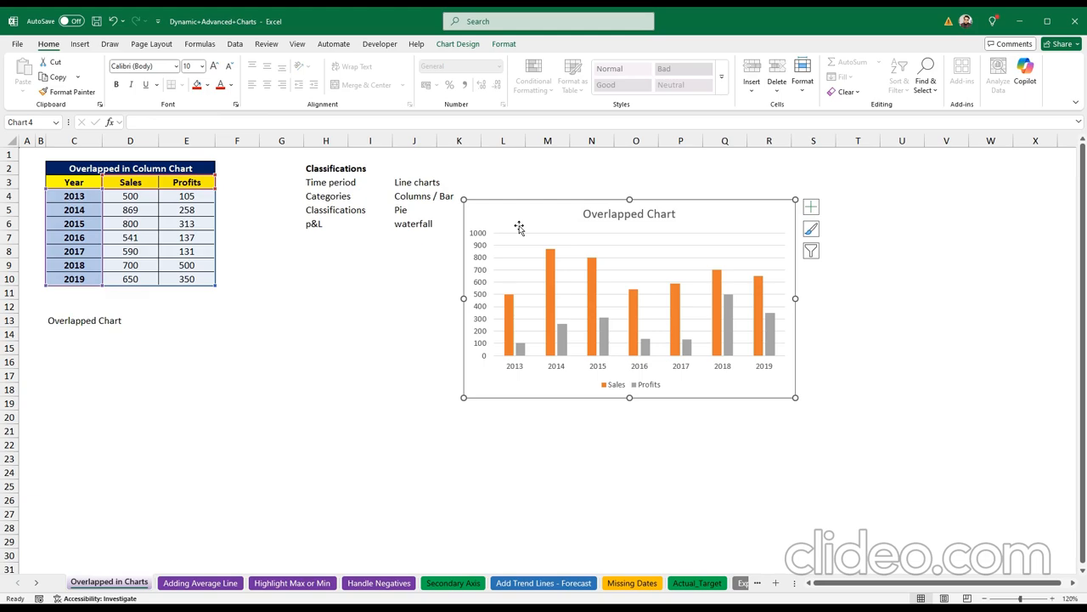
{"action": "left_click", "coordinate": [561, 333]}
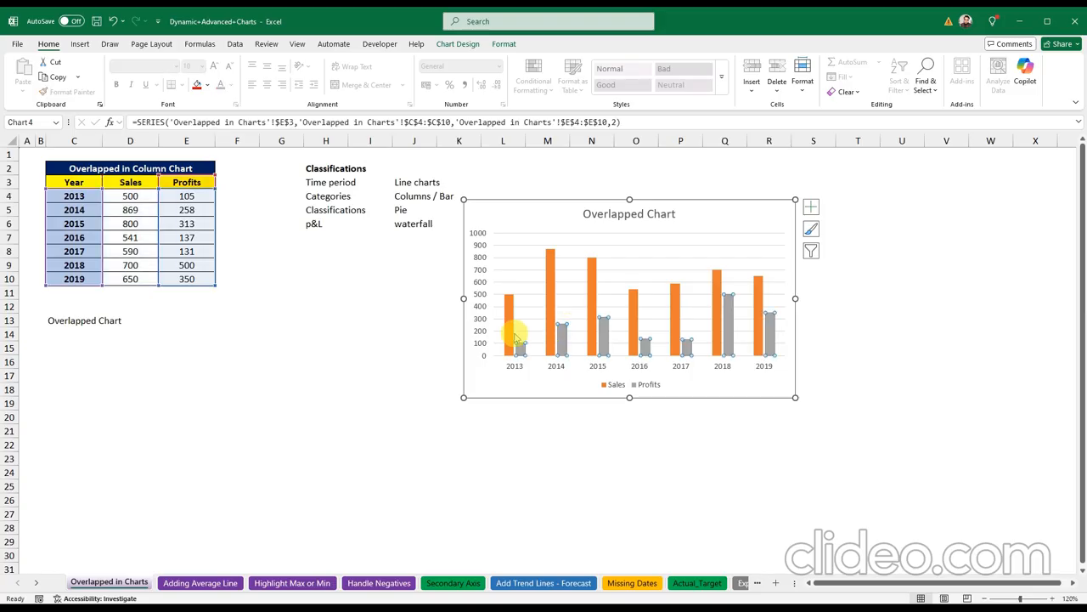
{"action": "left_click", "coordinate": [509, 322]}
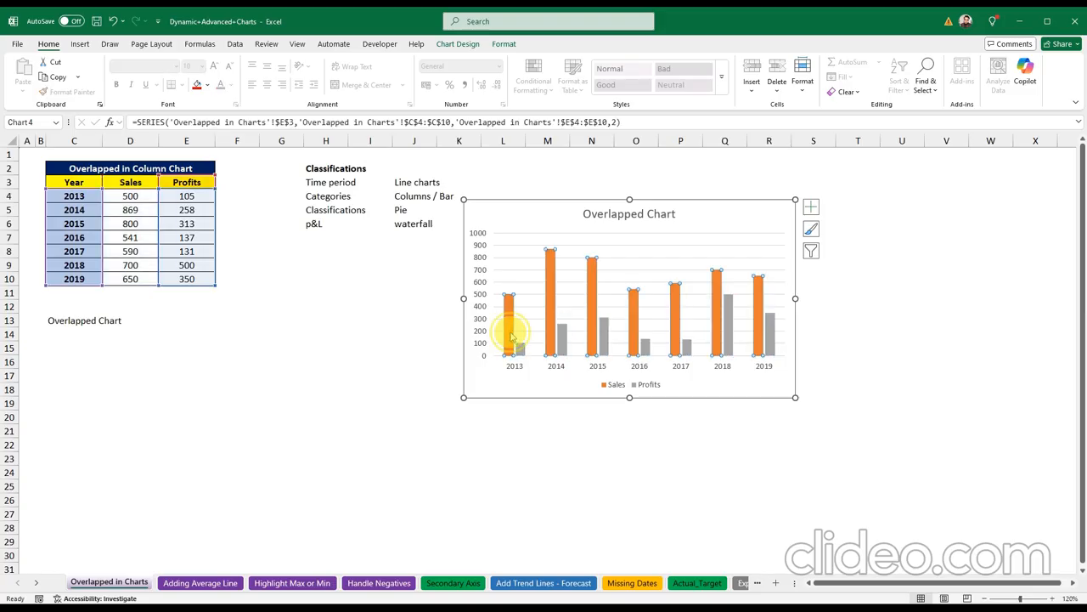
{"action": "left_click", "coordinate": [562, 338]}
{"action": "left_click", "coordinate": [548, 276]}
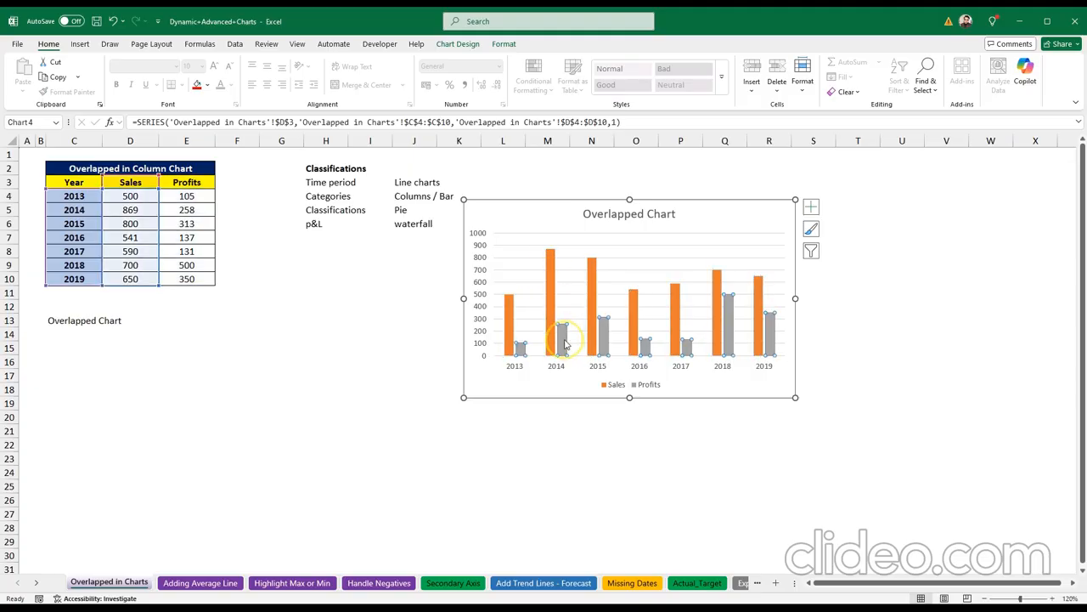
{"action": "left_click", "coordinate": [562, 341]}
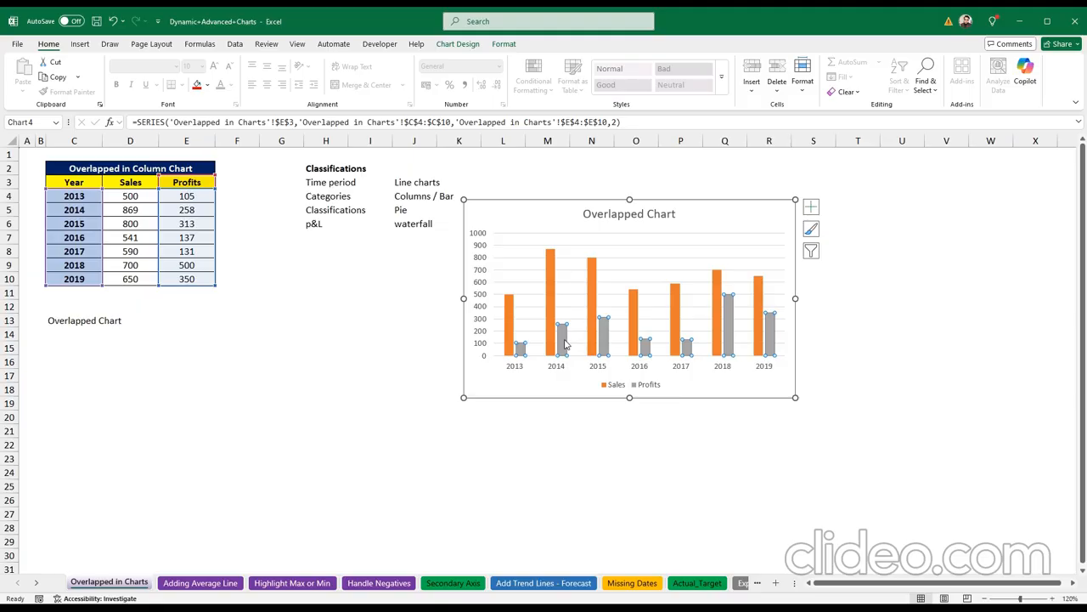
{"action": "left_click", "coordinate": [562, 341]}
{"action": "right_click", "coordinate": [562, 342]}
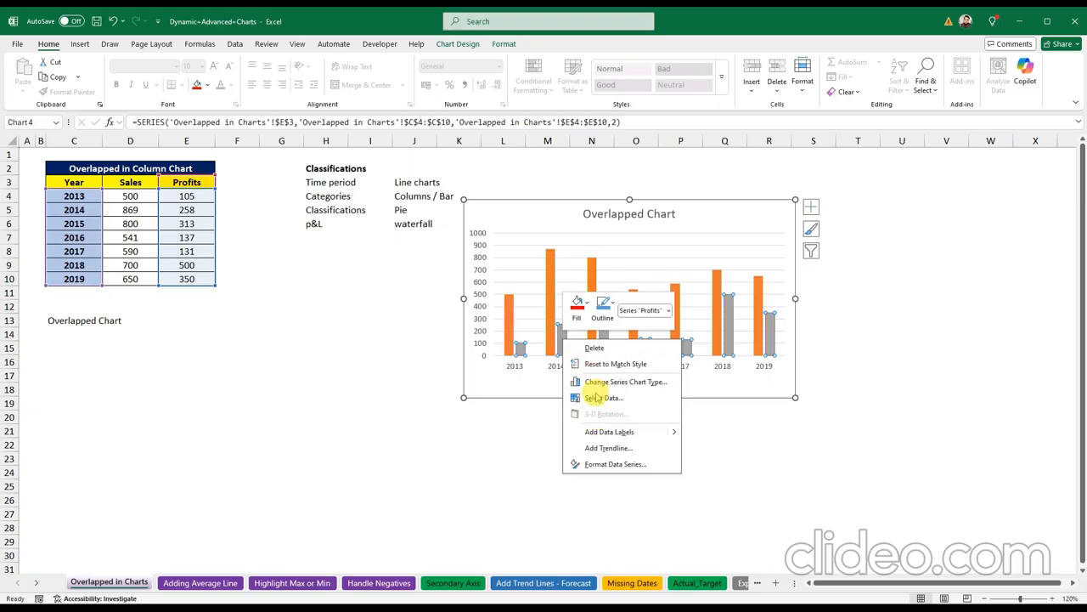
{"action": "left_click", "coordinate": [619, 463]}
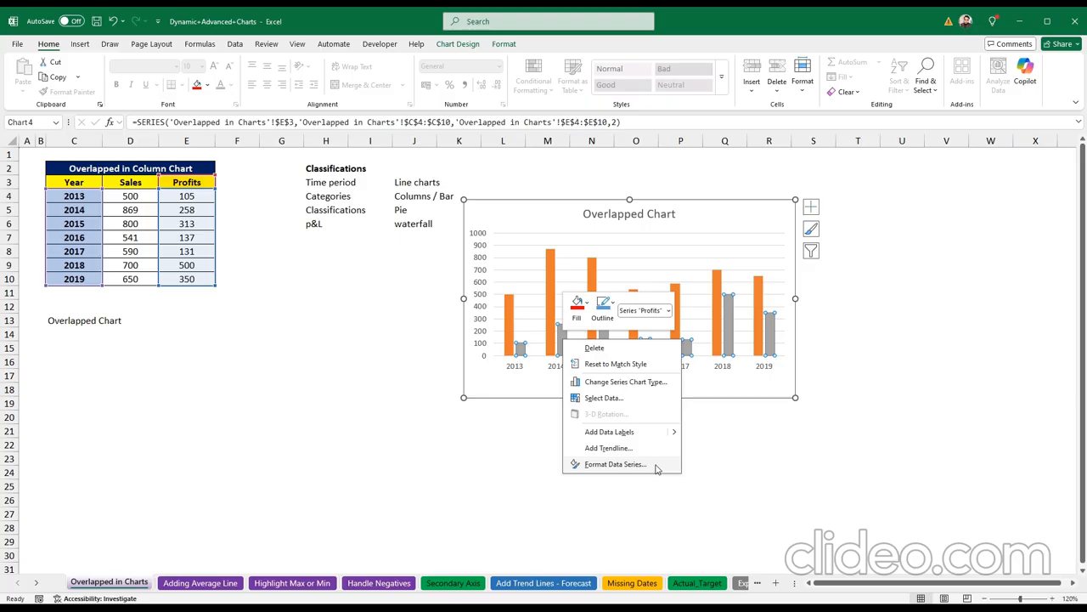
{"action": "left_click", "coordinate": [656, 466]}
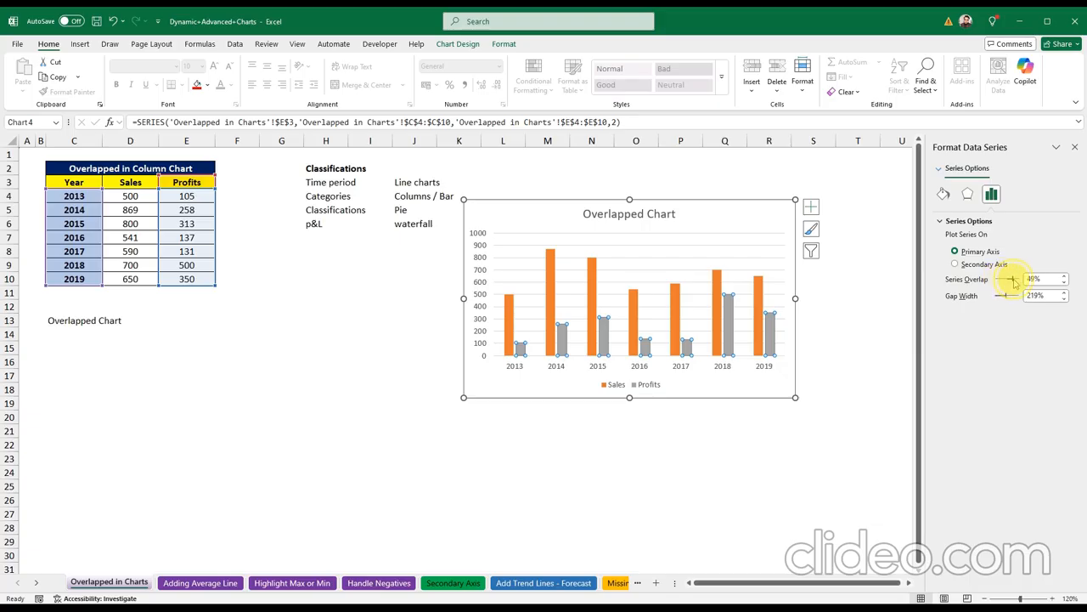
Step: Set the Profits series overlap to 100% and close the formatting pane
{"action": "left_click_drag", "start_coordinate": [1013, 282], "coordinate": [1015, 283]}
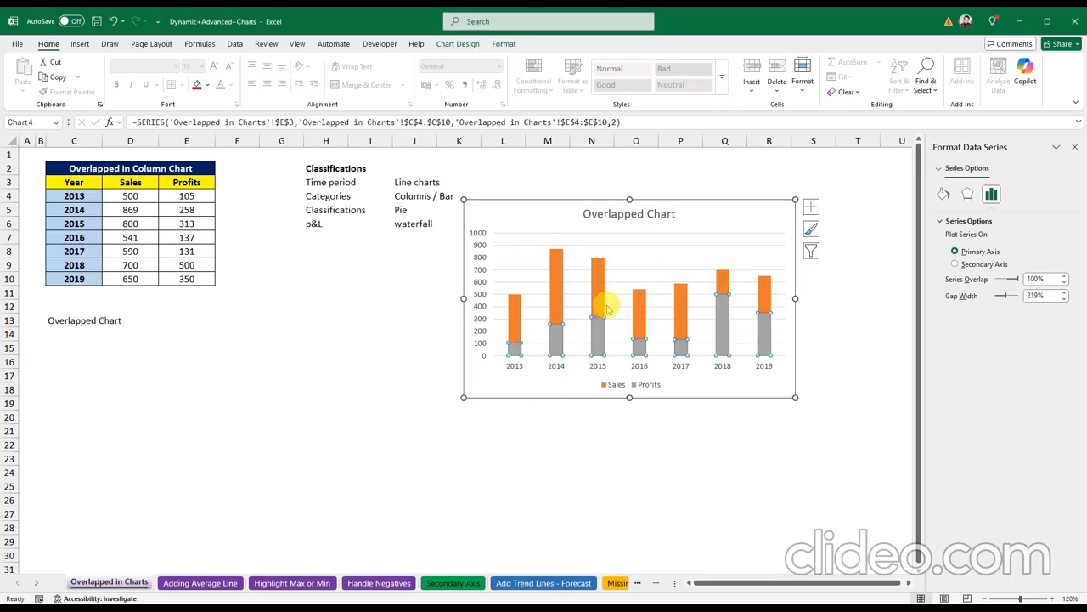
{"action": "left_click", "coordinate": [1073, 150]}
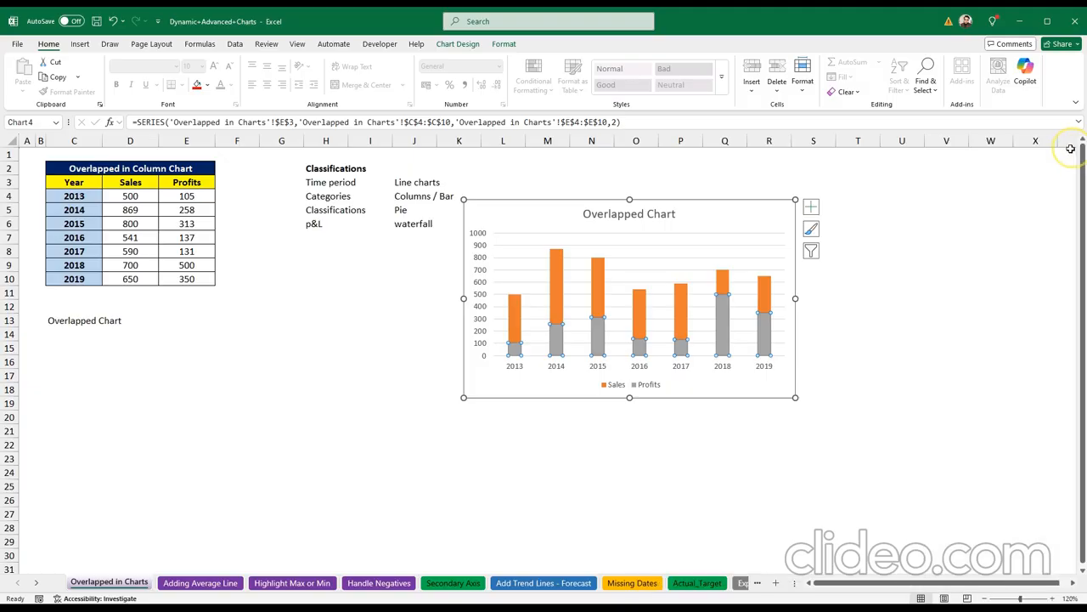
{"action": "left_click", "coordinate": [698, 226]}
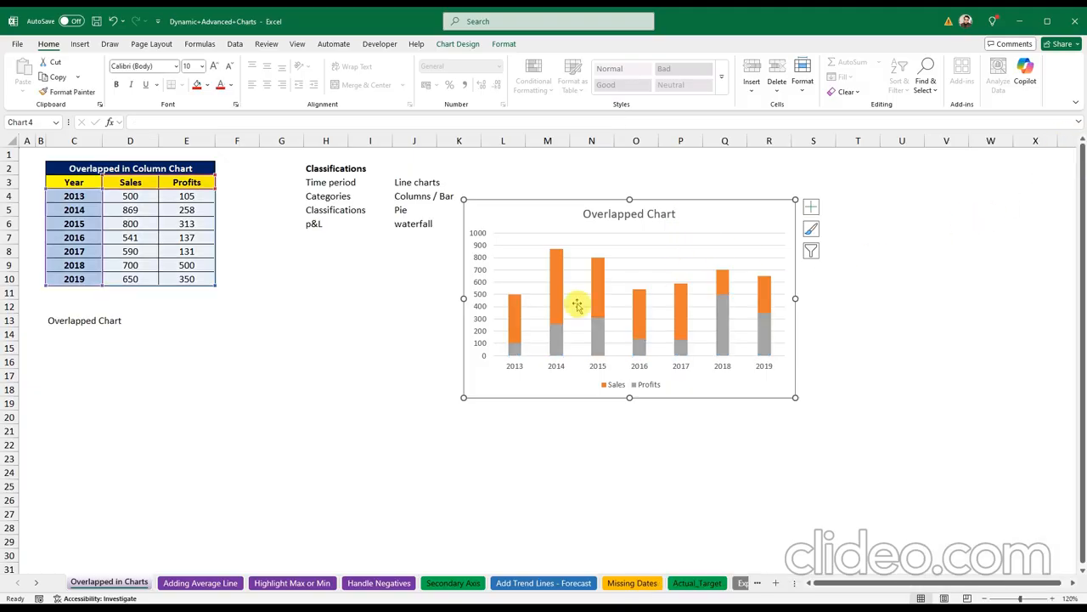
{"action": "left_click", "coordinate": [419, 333]}
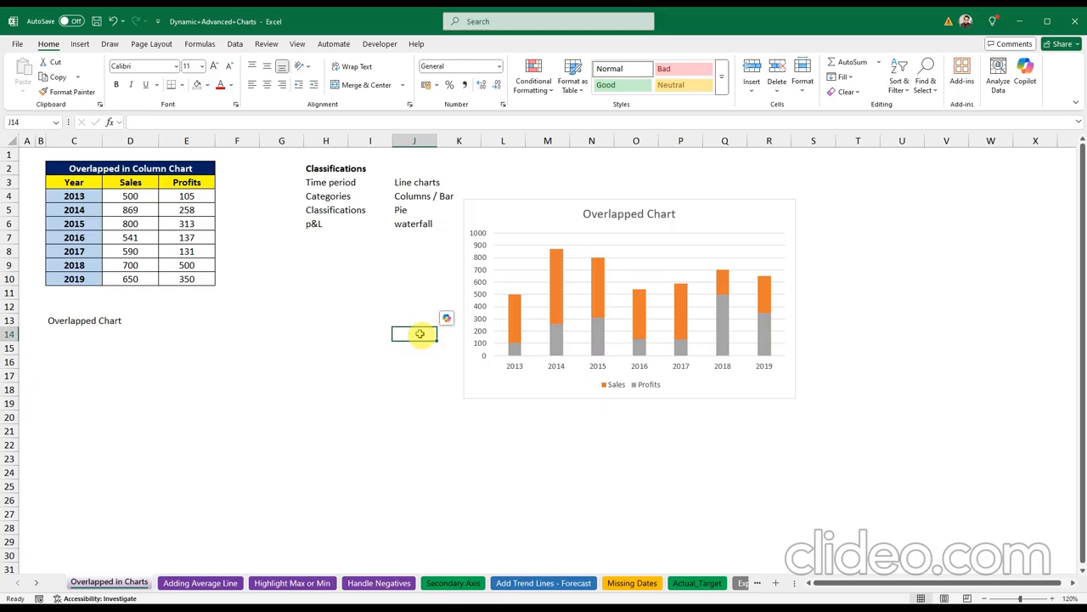
Step: Switch to the Adding Average Line sheet and go to the empty Average column
{"action": "left_click", "coordinate": [600, 418]}
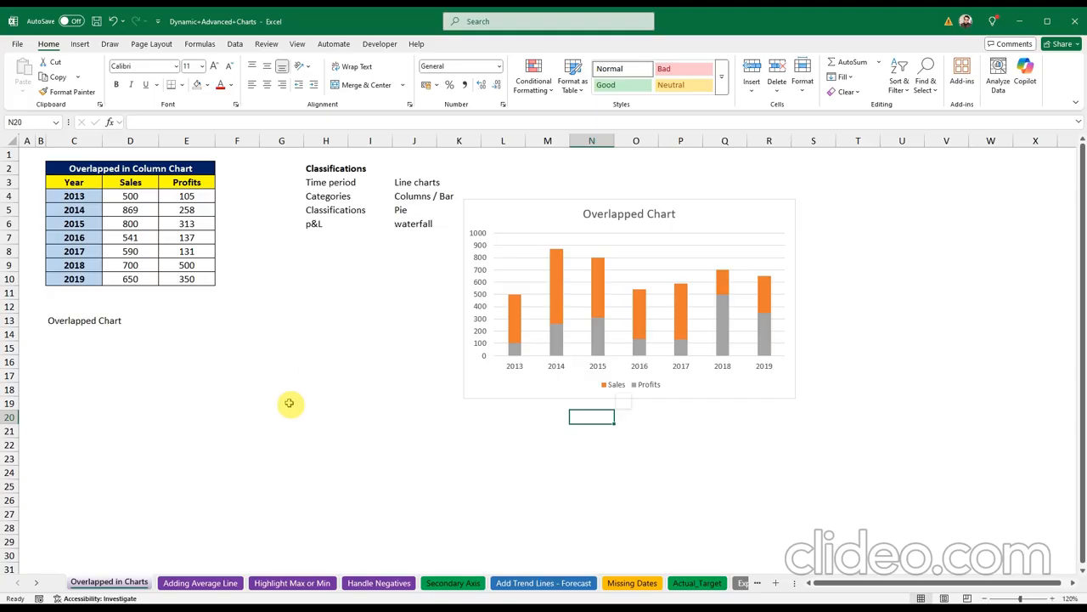
{"action": "left_click", "coordinate": [202, 583]}
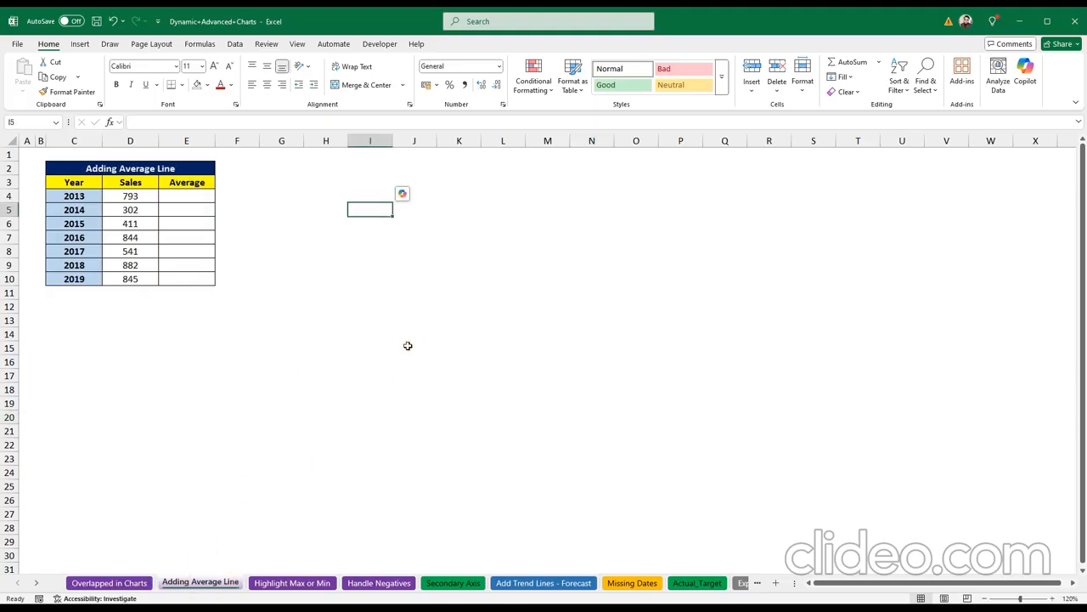
{"action": "left_click", "coordinate": [408, 346]}
{"action": "left_click", "coordinate": [352, 344]}
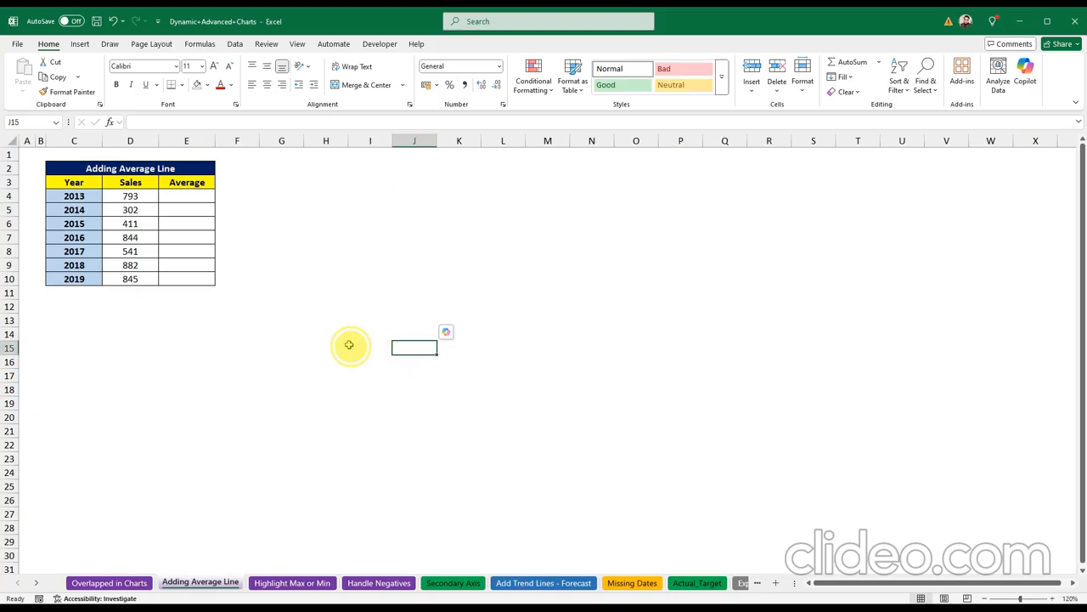
{"action": "left_click", "coordinate": [82, 197]}
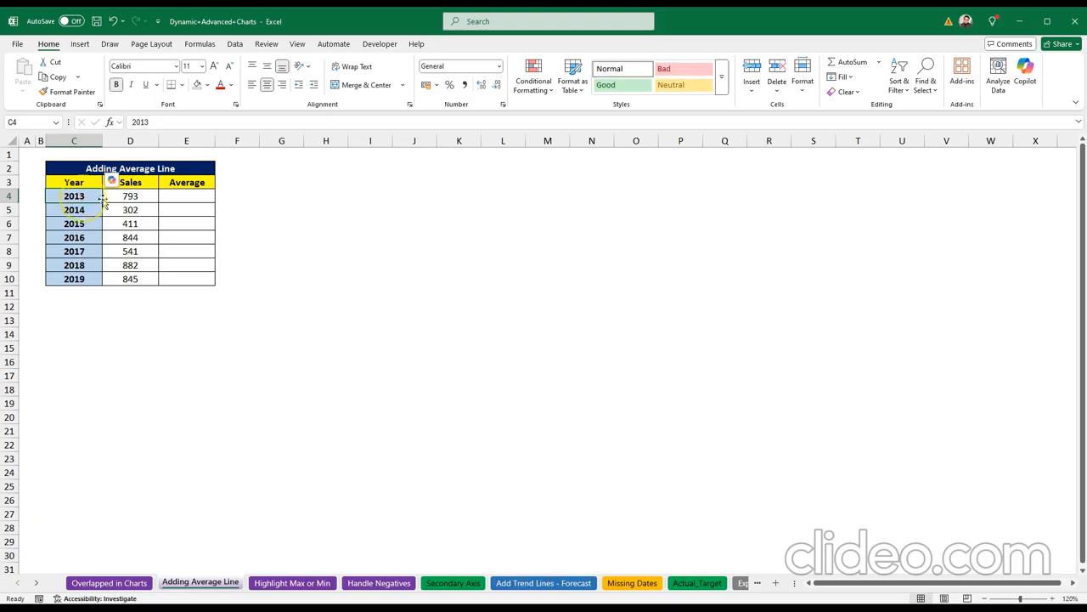
{"action": "left_click", "coordinate": [130, 195]}
{"action": "left_click", "coordinate": [178, 197]}
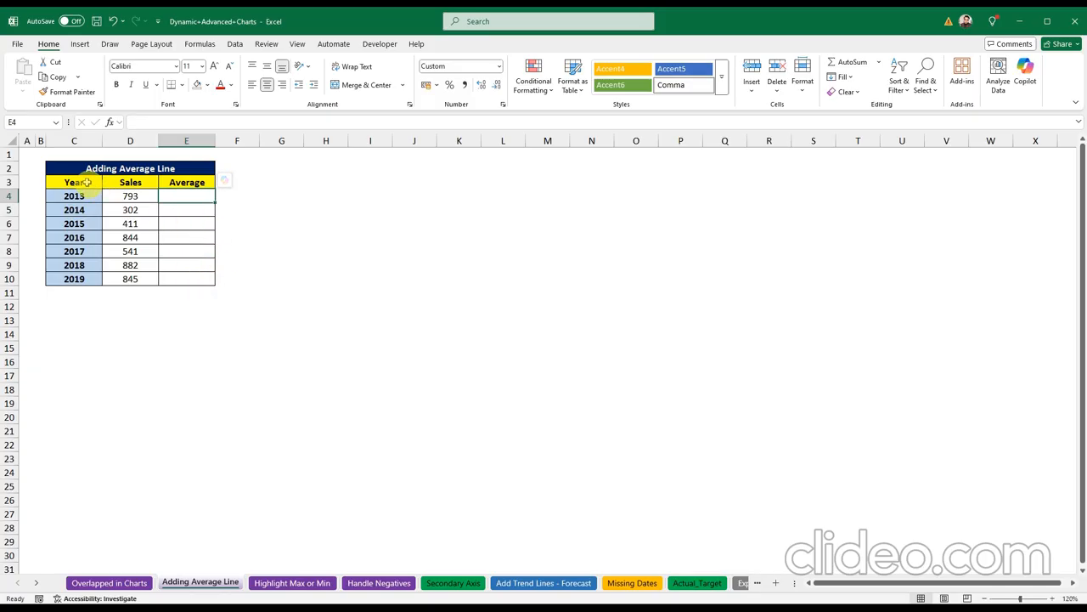
Step: Insert a clustered column chart of the Year and Sales data in C3:D10, placed slightly higher
{"action": "left_click_drag", "start_coordinate": [86, 182], "coordinate": [144, 274]}
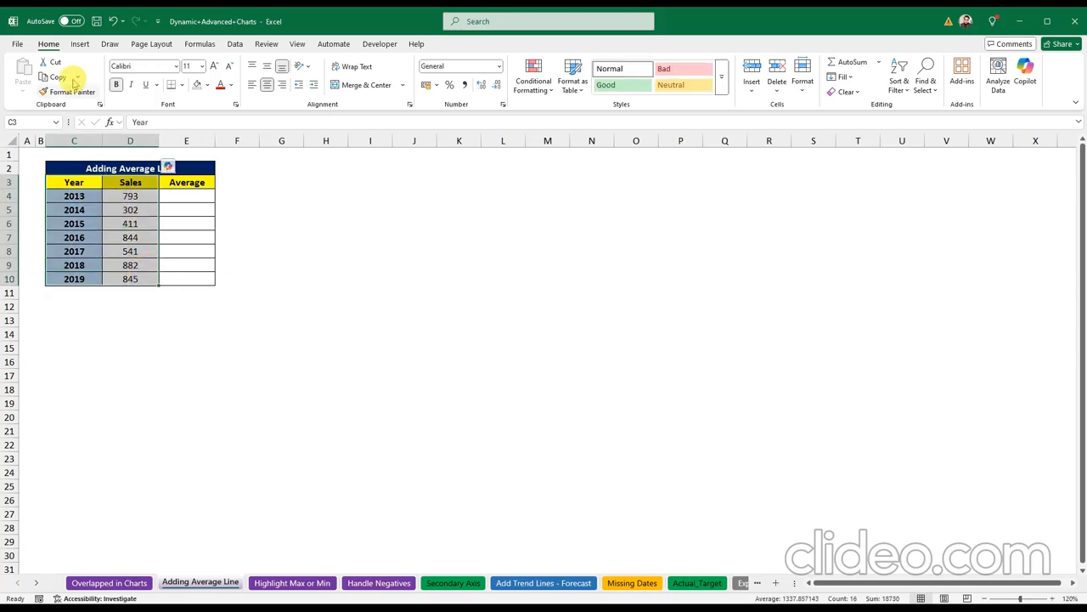
{"action": "left_click", "coordinate": [80, 43]}
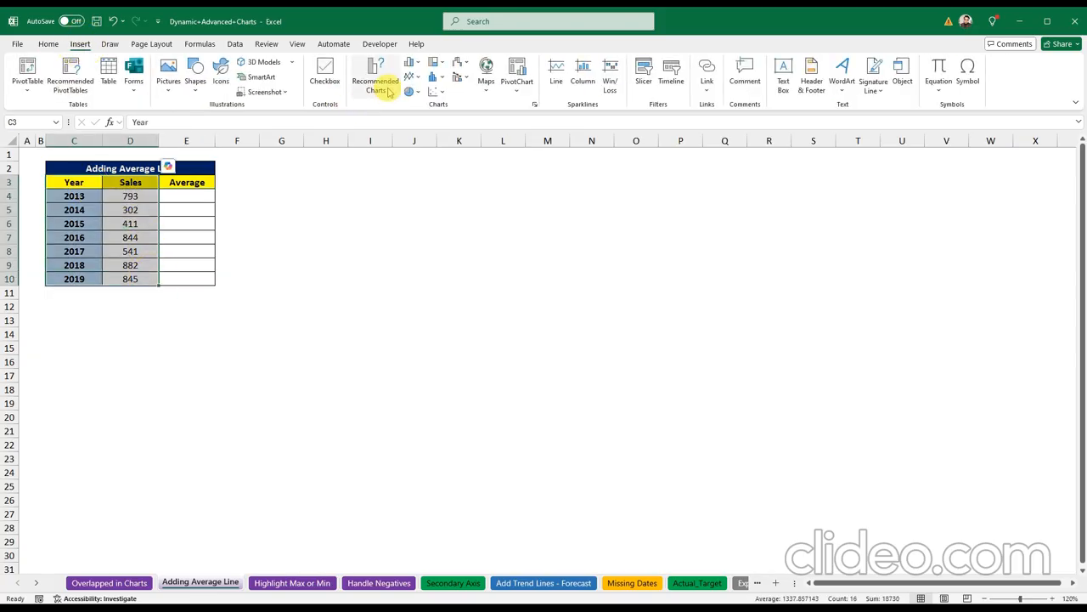
{"action": "left_click", "coordinate": [411, 64]}
{"action": "left_click", "coordinate": [427, 107]}
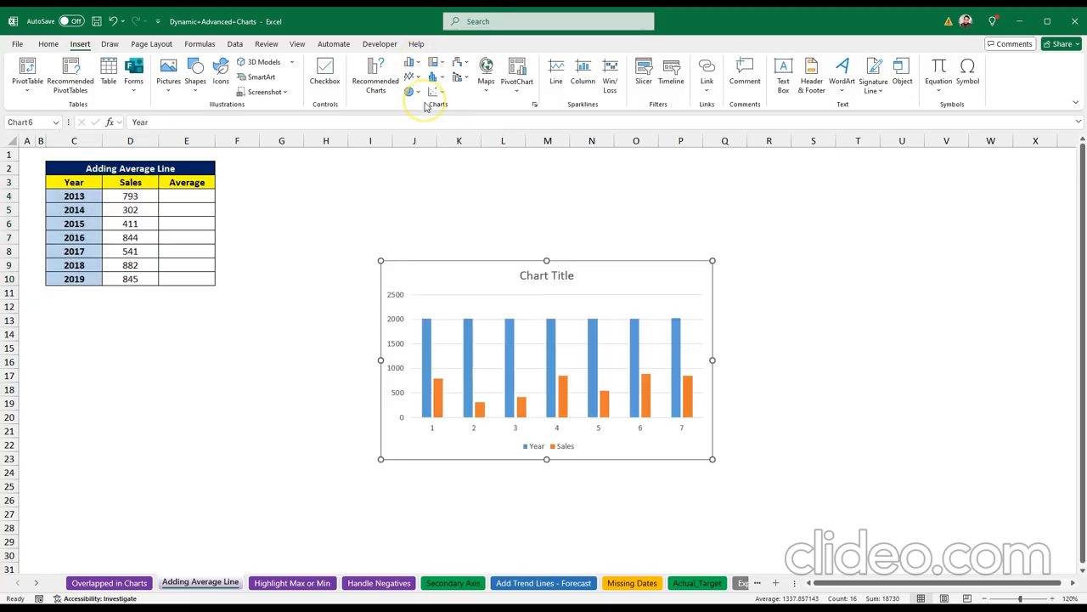
{"action": "mouse_move", "coordinate": [488, 275]}
{"action": "left_mouse_down"}
{"action": "mouse_move", "coordinate": [509, 250]}
{"action": "mouse_move", "coordinate": [487, 216]}
{"action": "left_mouse_up"}
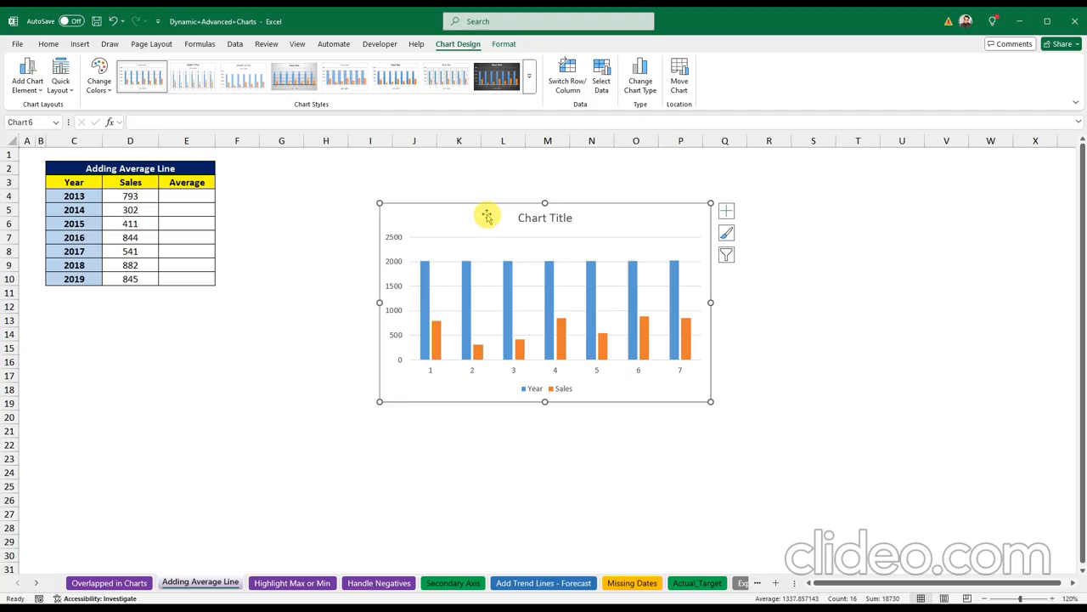
Step: Delete the Year series so the chart shows only the Sales bars
{"action": "left_click", "coordinate": [426, 279]}
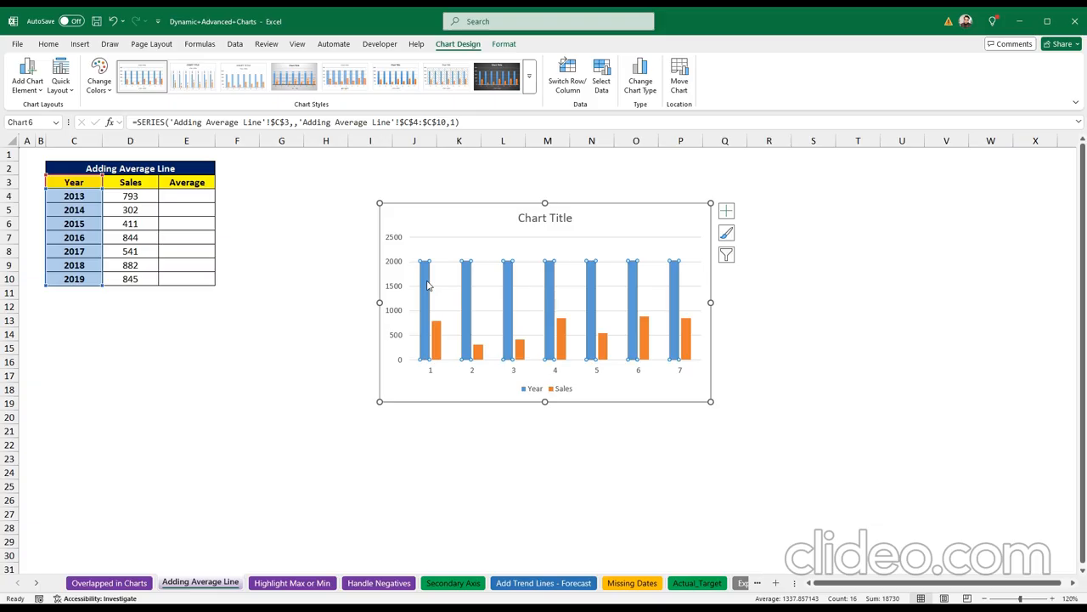
{"action": "key", "text": "Delete"}
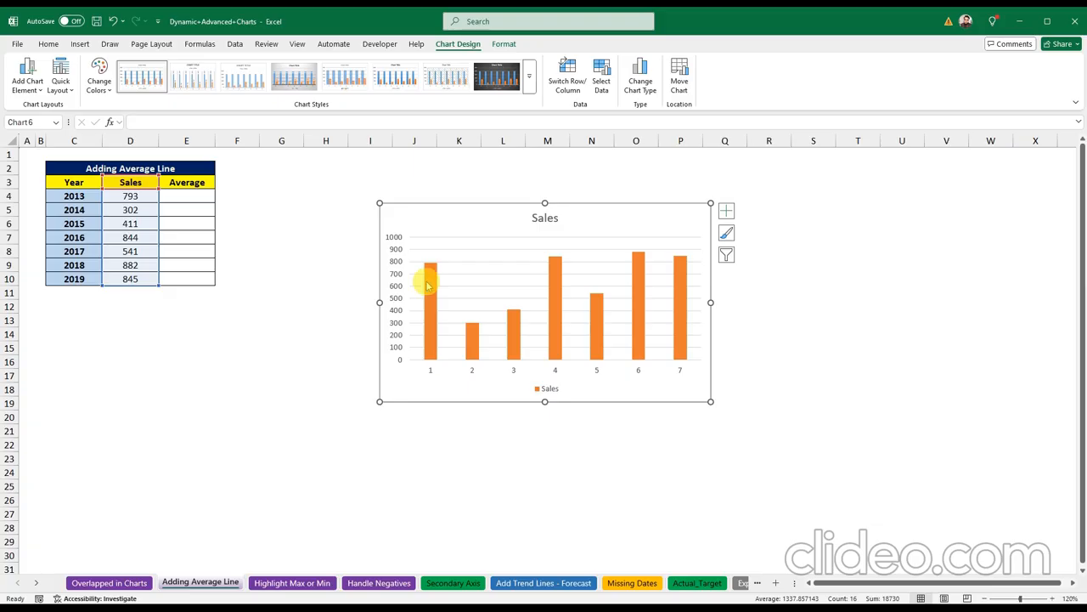
{"action": "left_click", "coordinate": [431, 371]}
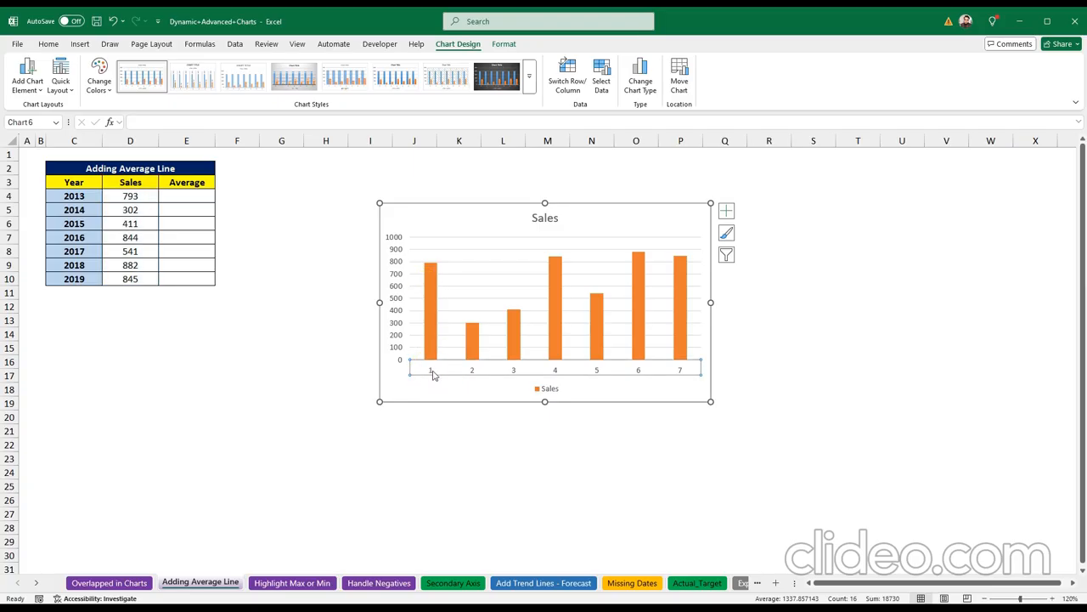
{"action": "left_click", "coordinate": [181, 198]}
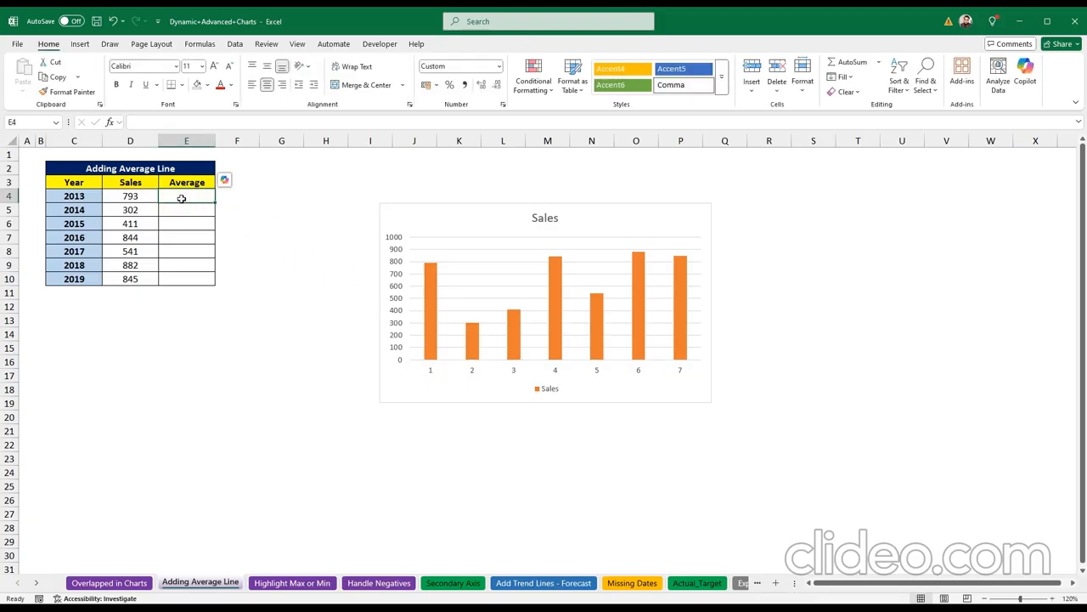
Step: Enter =AVERAGE($D$4:$D$10) in cell E4
{"action": "type", "text": "="}
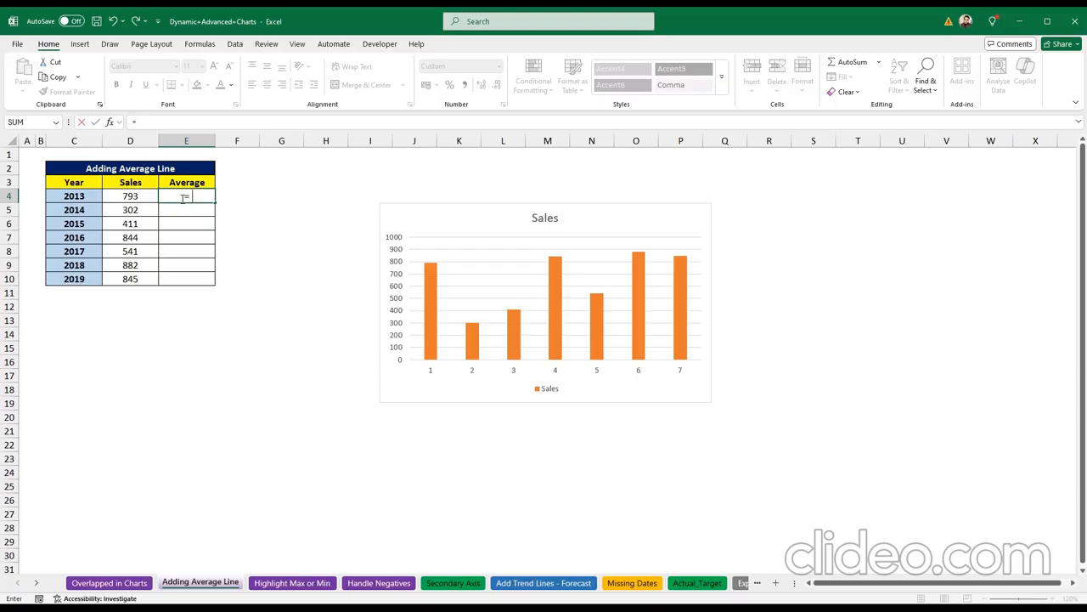
{"action": "type", "text": "aver"}
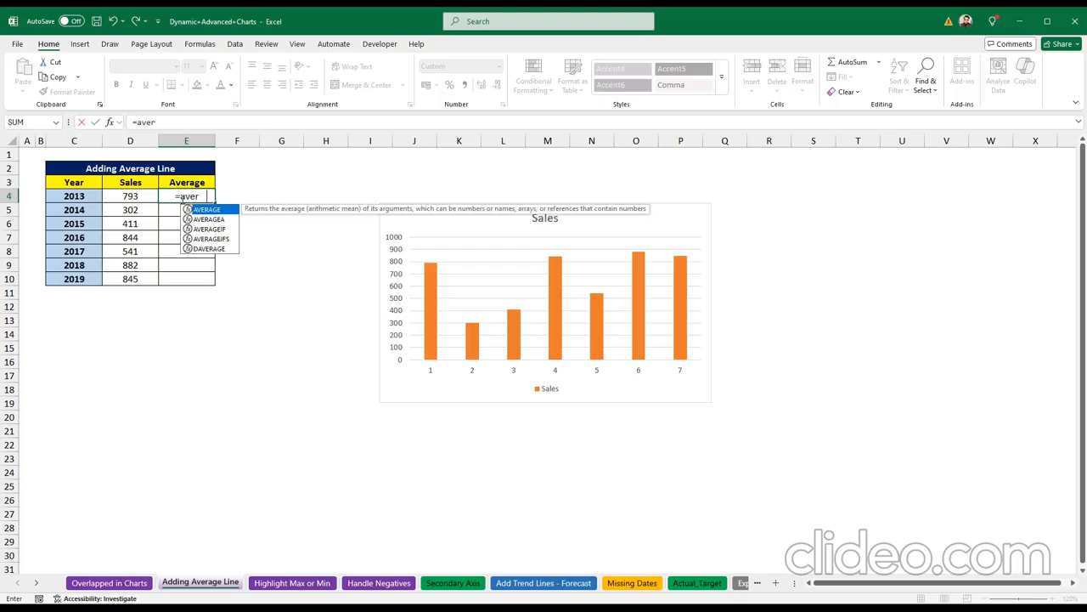
{"action": "key", "text": "Tab"}
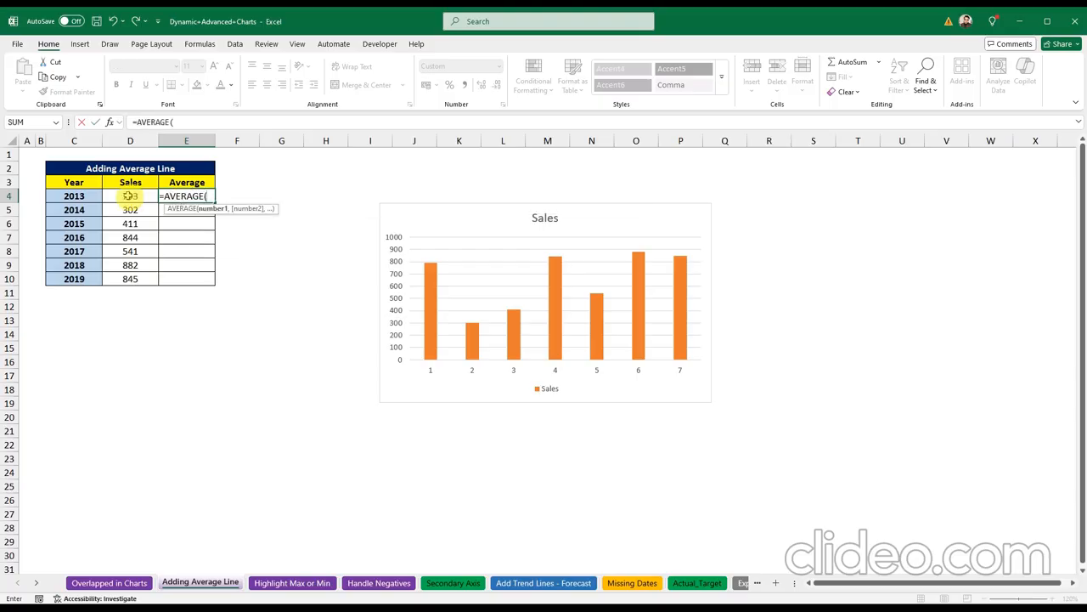
{"action": "left_click_drag", "start_coordinate": [127, 195], "coordinate": [142, 272]}
{"action": "key", "text": "F4"}
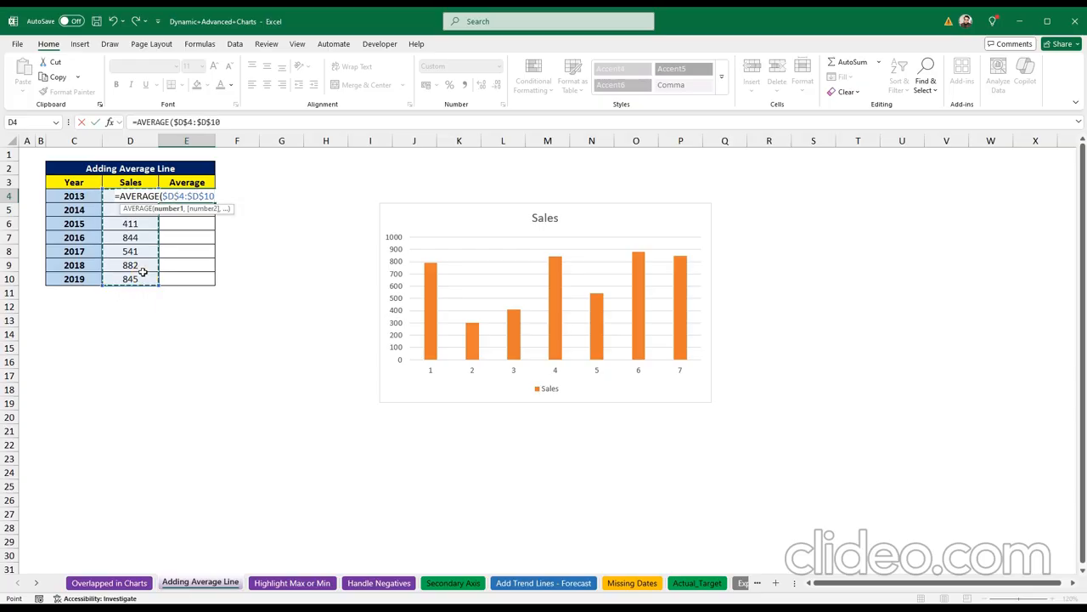
{"action": "type", "text": ")"}
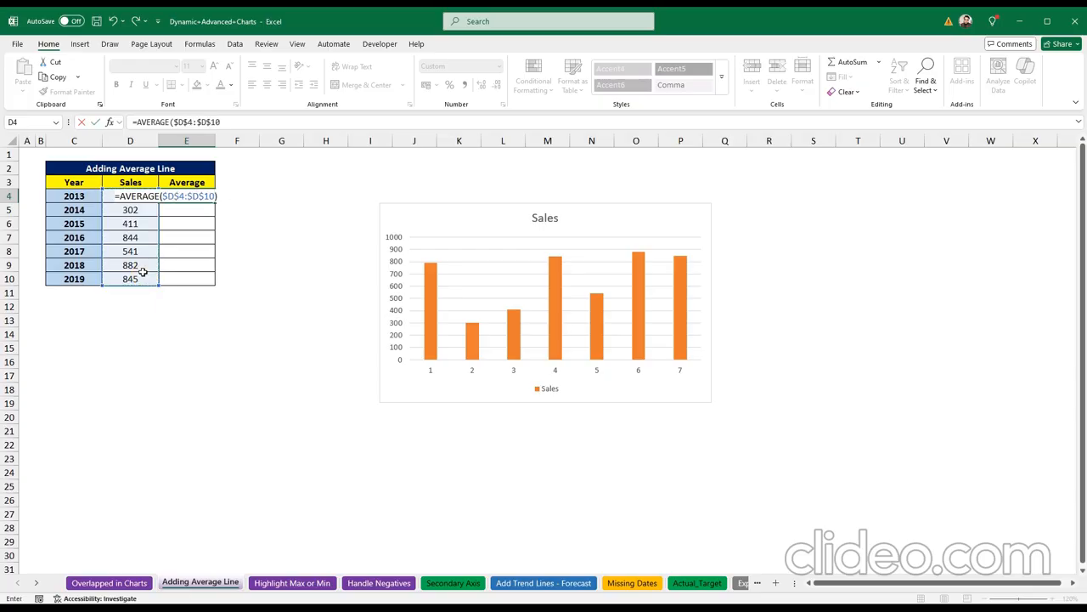
{"action": "key", "text": "Return"}
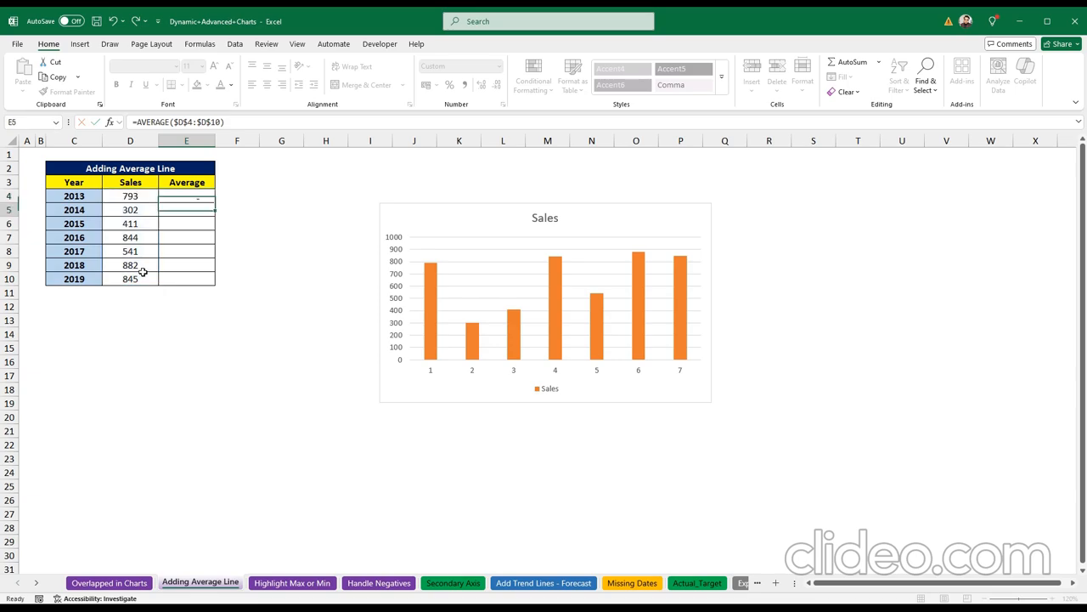
Step: Fill the average formula down to E10 so every row shows 660, then delete the old Sales chart
{"action": "left_click", "coordinate": [199, 196]}
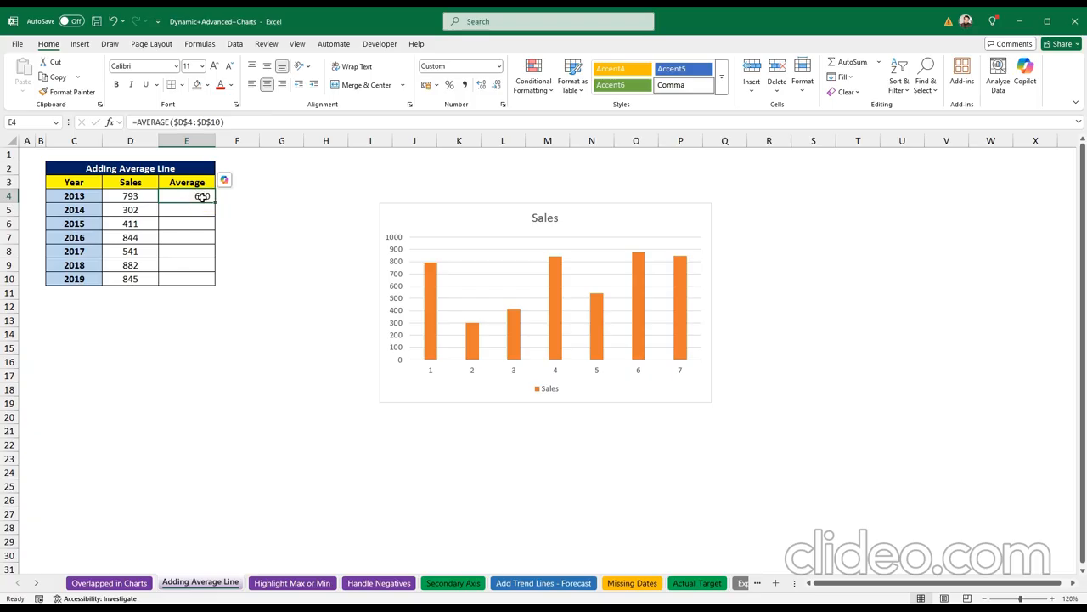
{"action": "left_click", "coordinate": [204, 203]}
{"action": "left_click", "coordinate": [208, 205]}
{"action": "left_click_drag", "start_coordinate": [215, 200], "coordinate": [211, 283]}
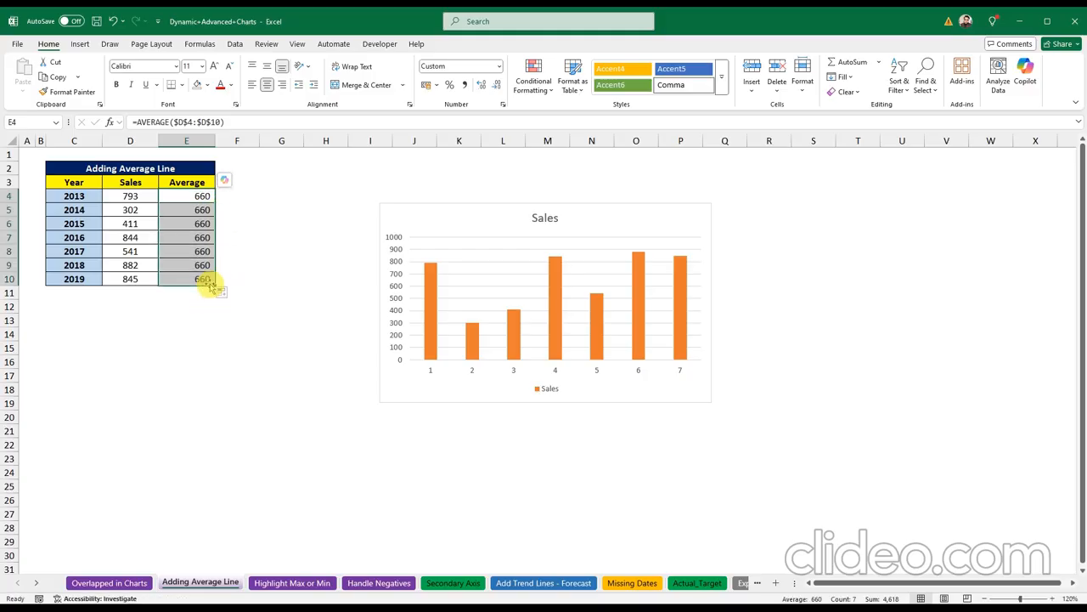
{"action": "left_click", "coordinate": [255, 320]}
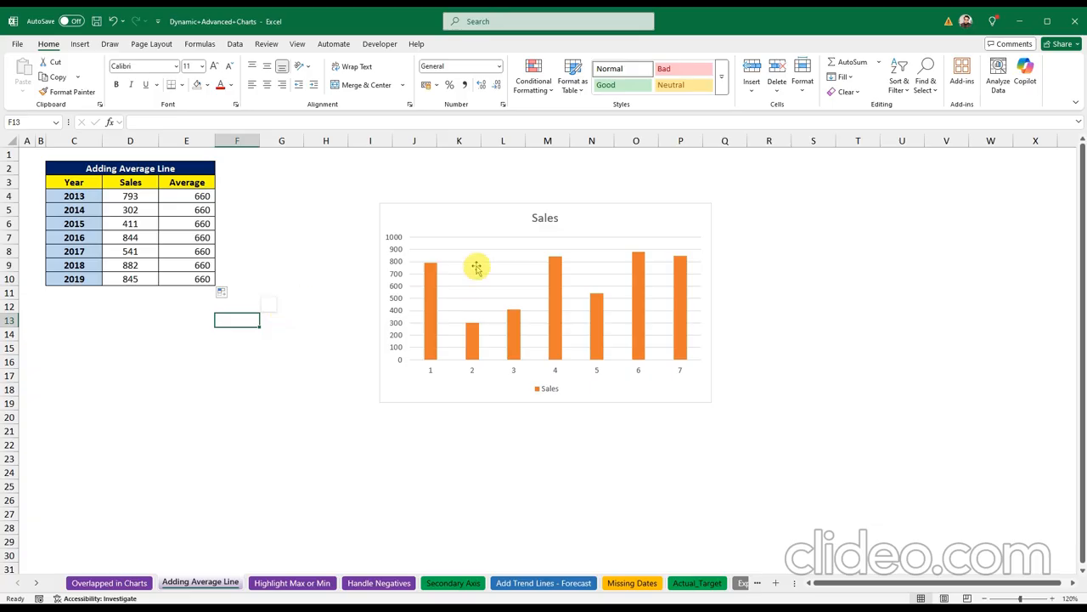
{"action": "left_click", "coordinate": [469, 219]}
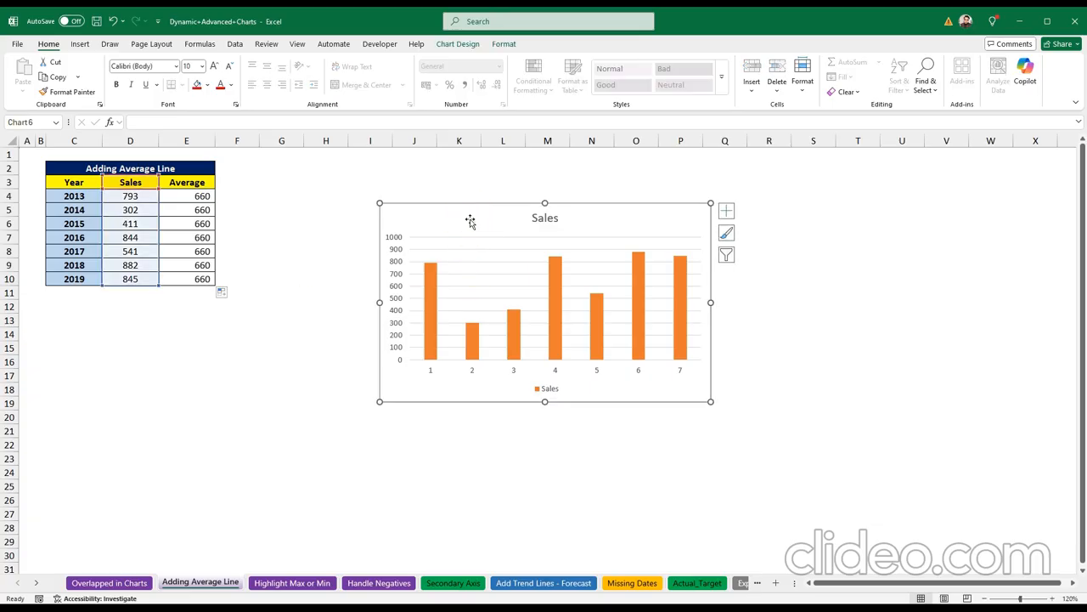
{"action": "key", "text": "Delete"}
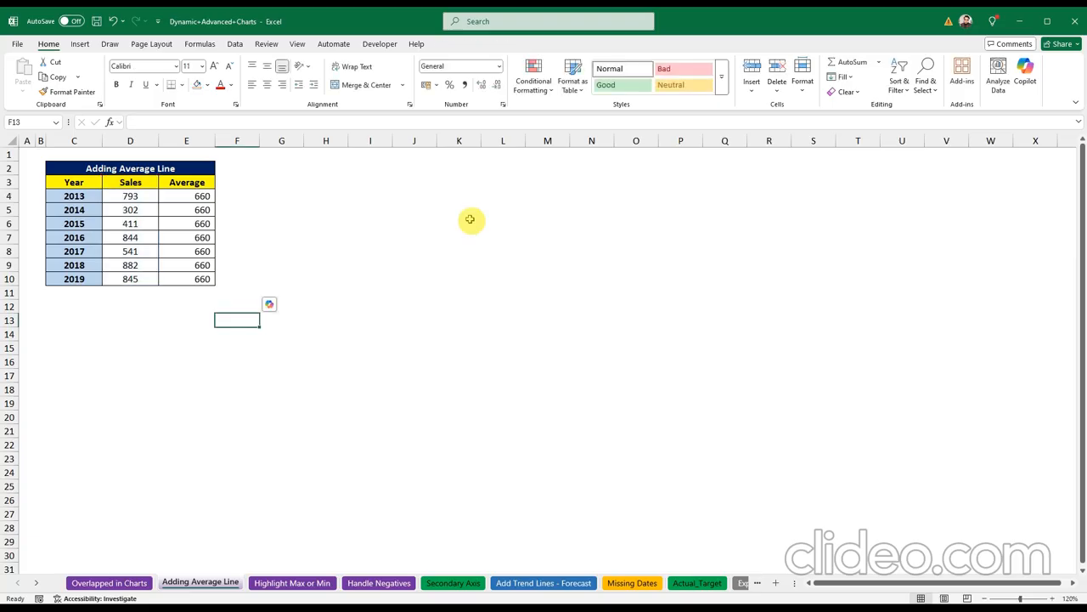
Step: Insert a clustered column chart of the Year, Sales and Average data in C3:E10
{"action": "left_click", "coordinate": [367, 293]}
{"action": "left_click_drag", "start_coordinate": [74, 181], "coordinate": [178, 274]}
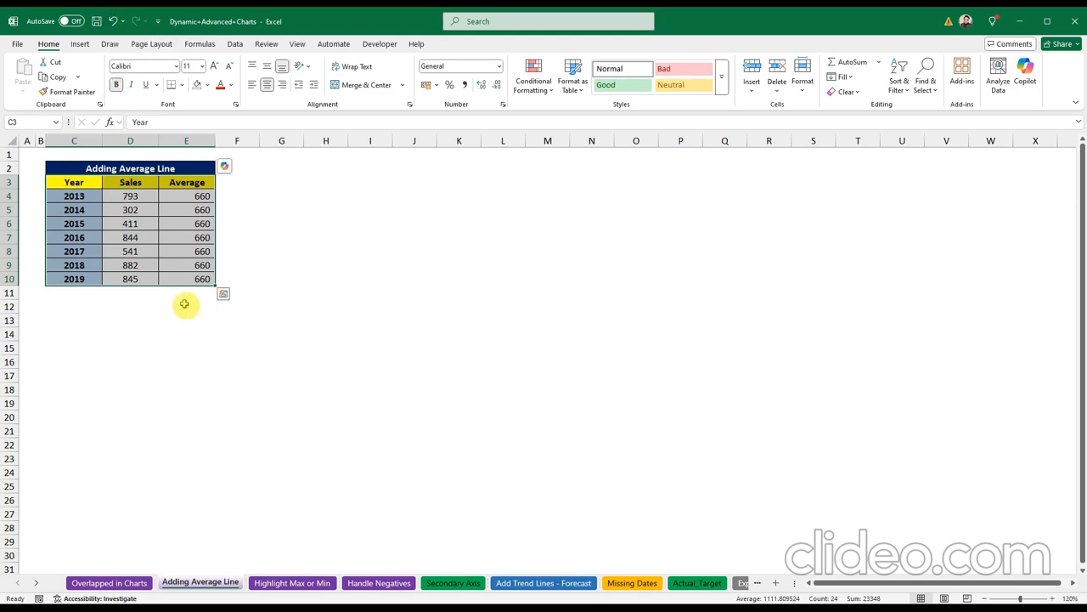
{"action": "left_click", "coordinate": [79, 44]}
{"action": "left_click", "coordinate": [416, 64]}
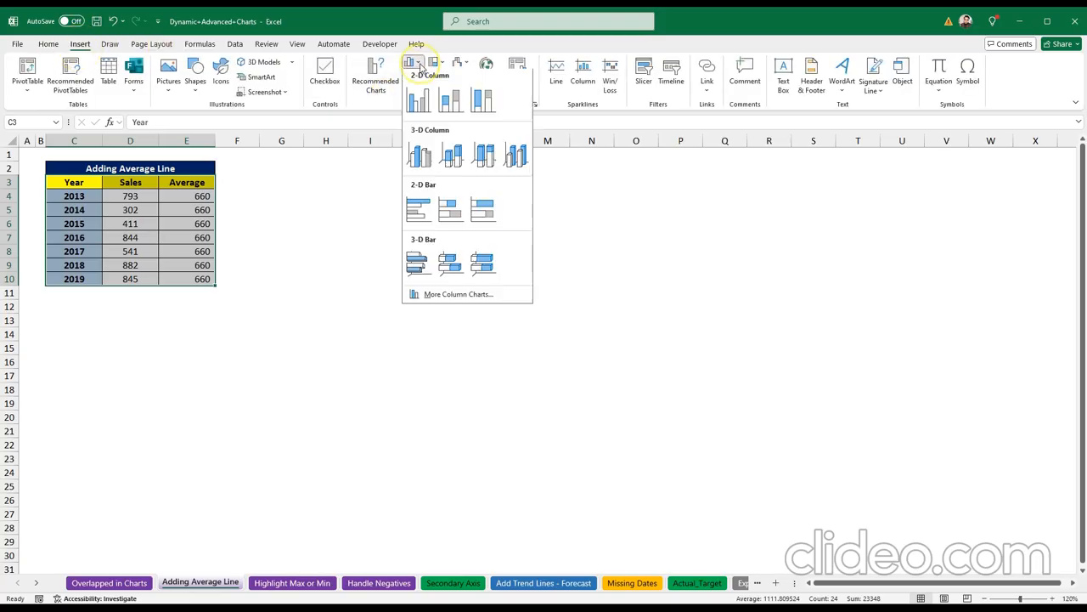
{"action": "left_click", "coordinate": [418, 100]}
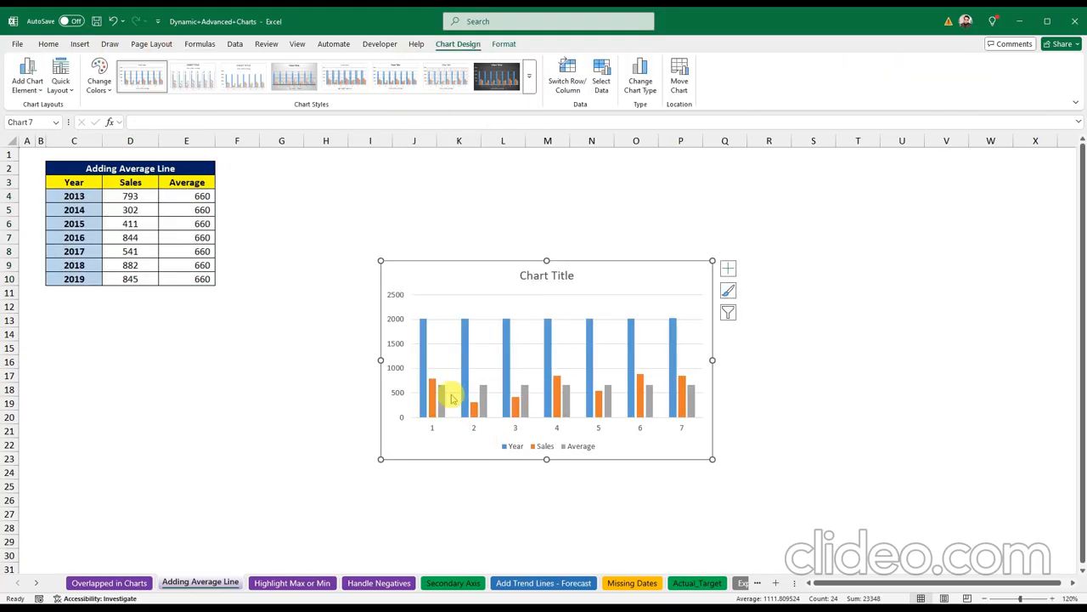
Step: Delete the Year series from the chart, leaving Sales and the grey Average series selected
{"action": "left_click", "coordinate": [424, 352]}
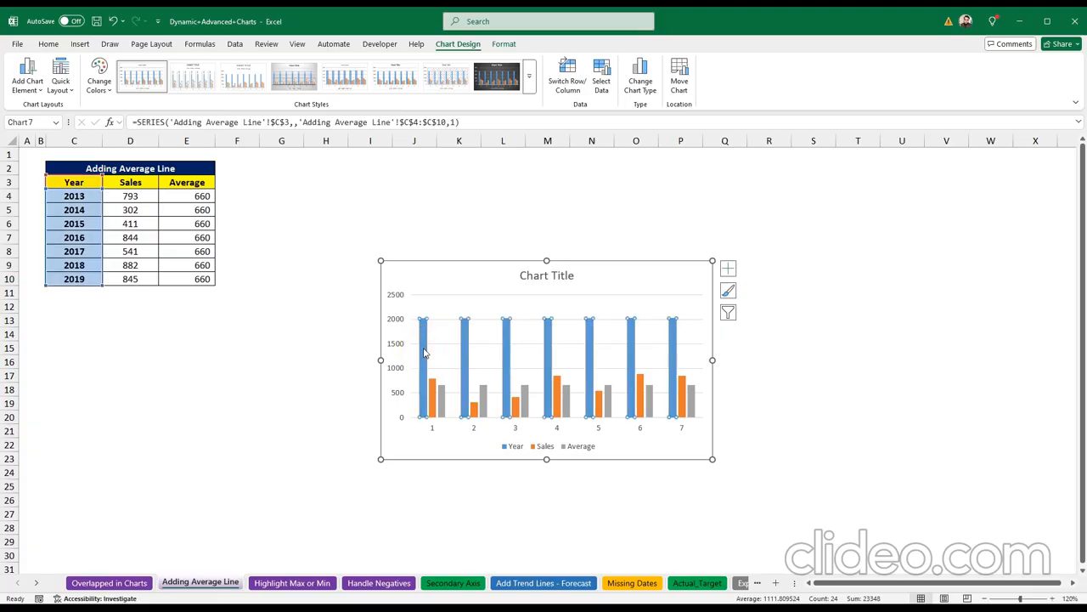
{"action": "left_click", "coordinate": [435, 387]}
{"action": "left_click", "coordinate": [441, 399]}
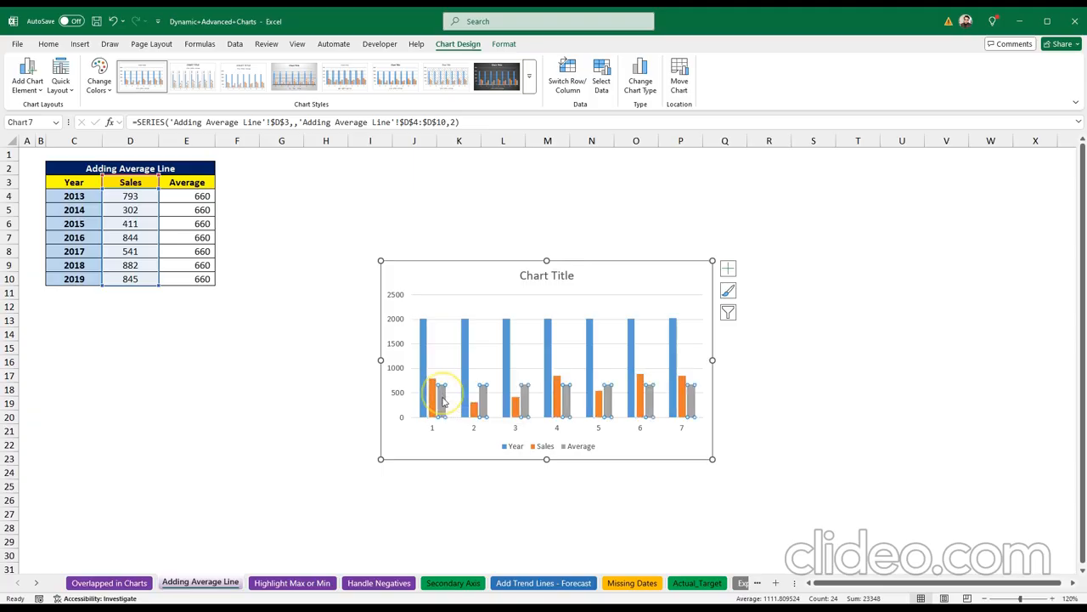
{"action": "left_click", "coordinate": [424, 364]}
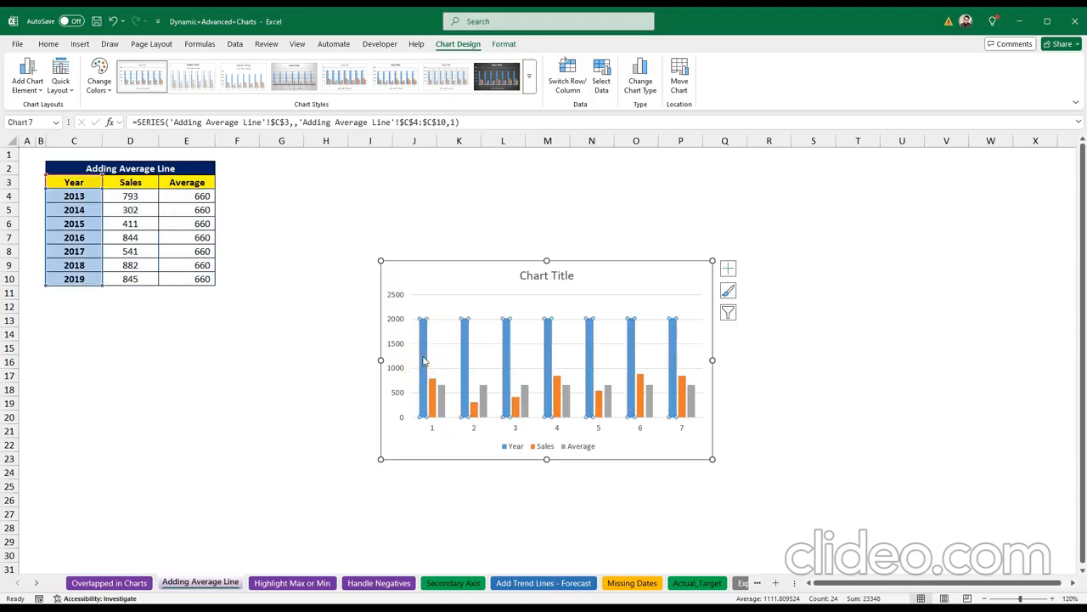
{"action": "key", "text": "Delete"}
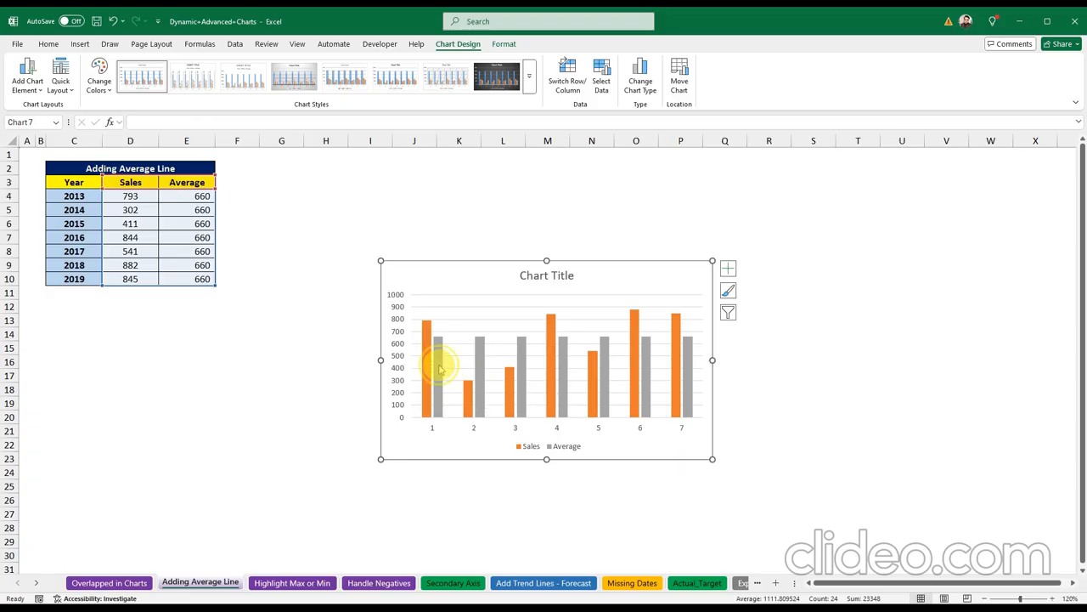
{"action": "left_click", "coordinate": [438, 367]}
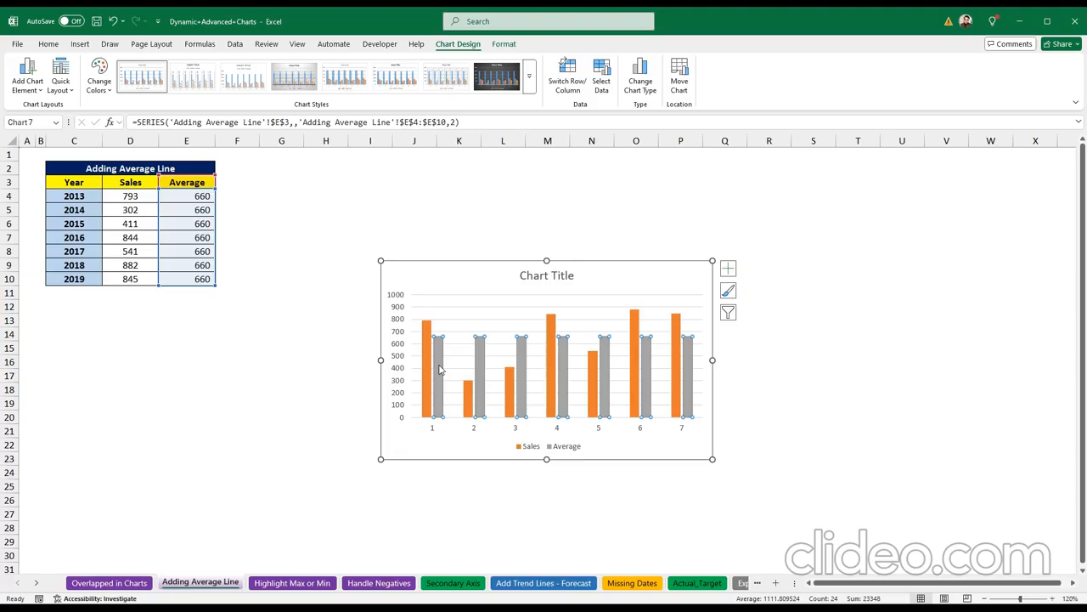
{"action": "left_click", "coordinate": [440, 368]}
{"action": "left_click", "coordinate": [440, 361]}
Step: Change the Average series to a Line in a combo chart, drawn flat at 660 over the Sales columns
{"action": "right_click", "coordinate": [441, 363]}
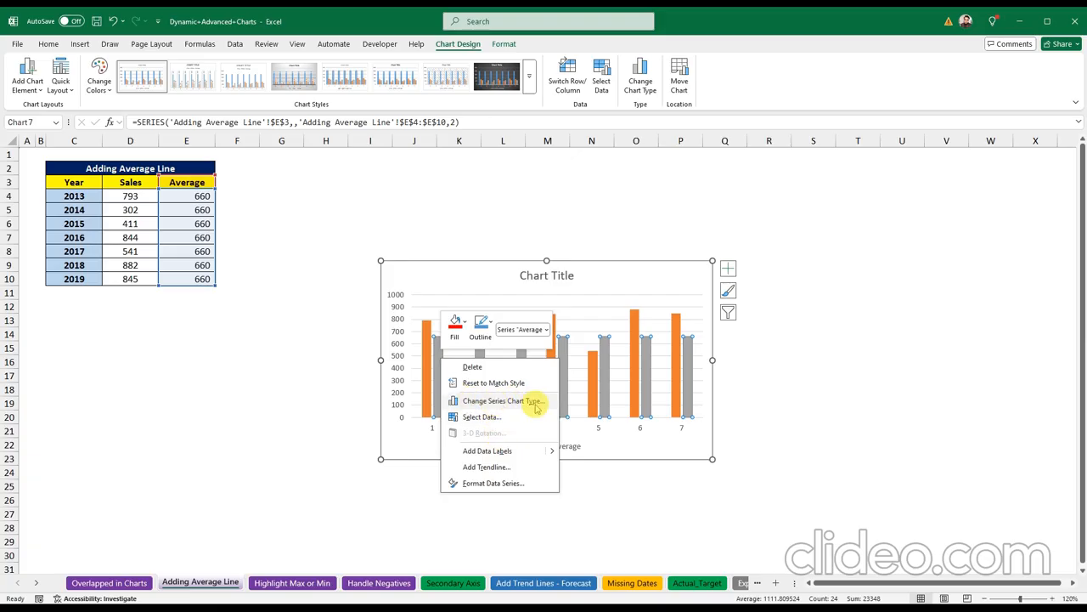
{"action": "left_click", "coordinate": [484, 403]}
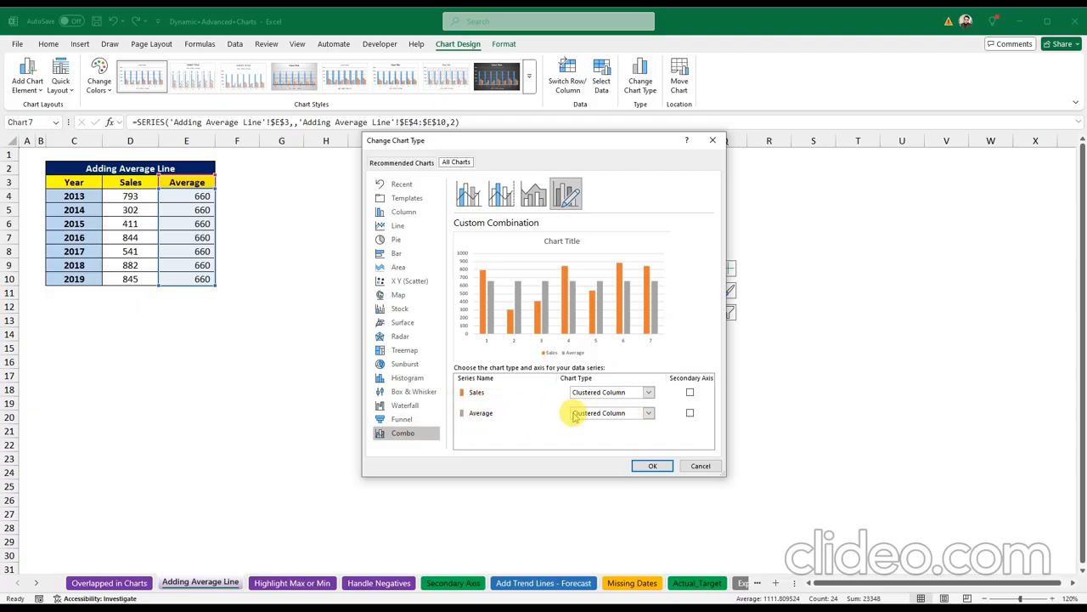
{"action": "left_click", "coordinate": [648, 413]}
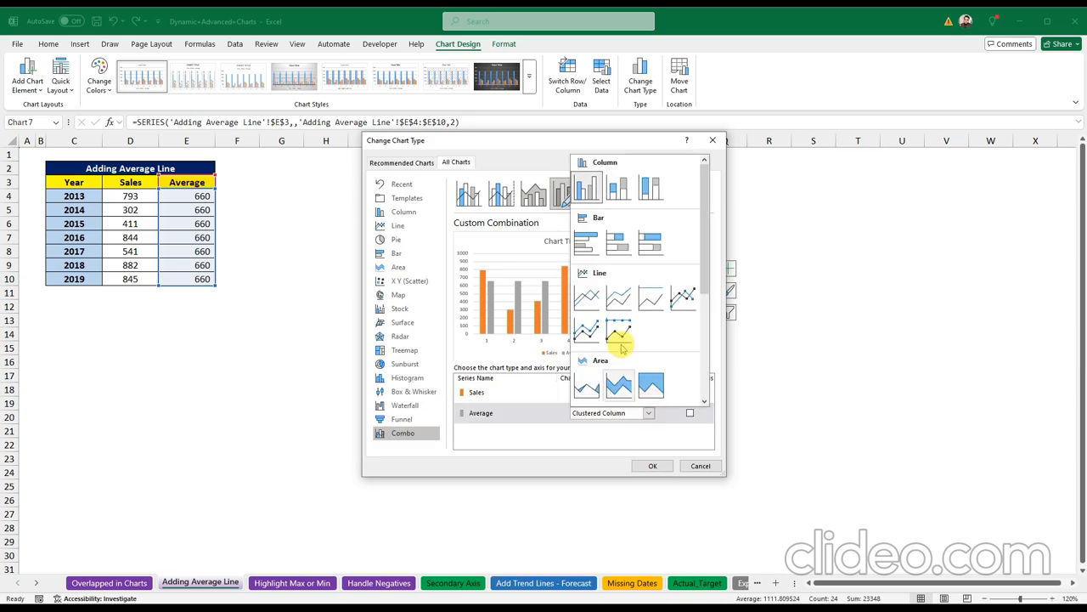
{"action": "left_click", "coordinate": [587, 301]}
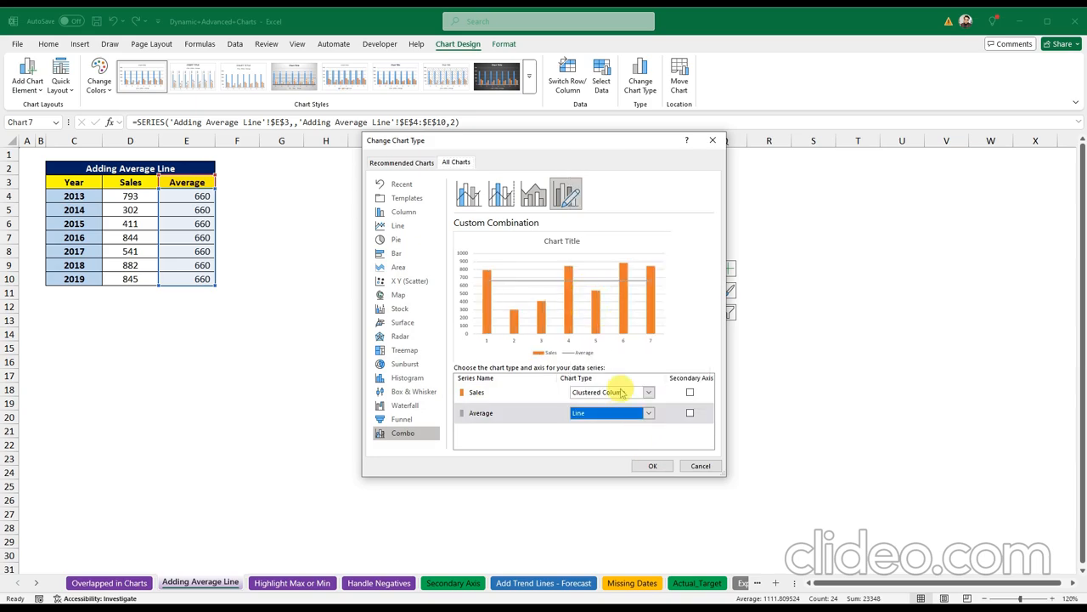
{"action": "left_click", "coordinate": [650, 465]}
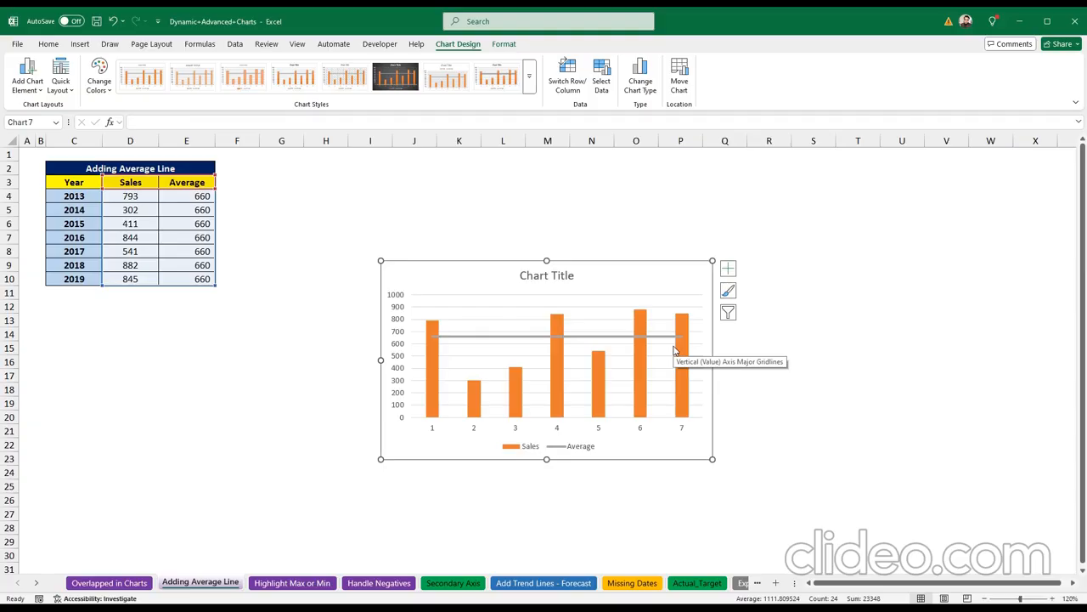
{"action": "left_click", "coordinate": [470, 185]}
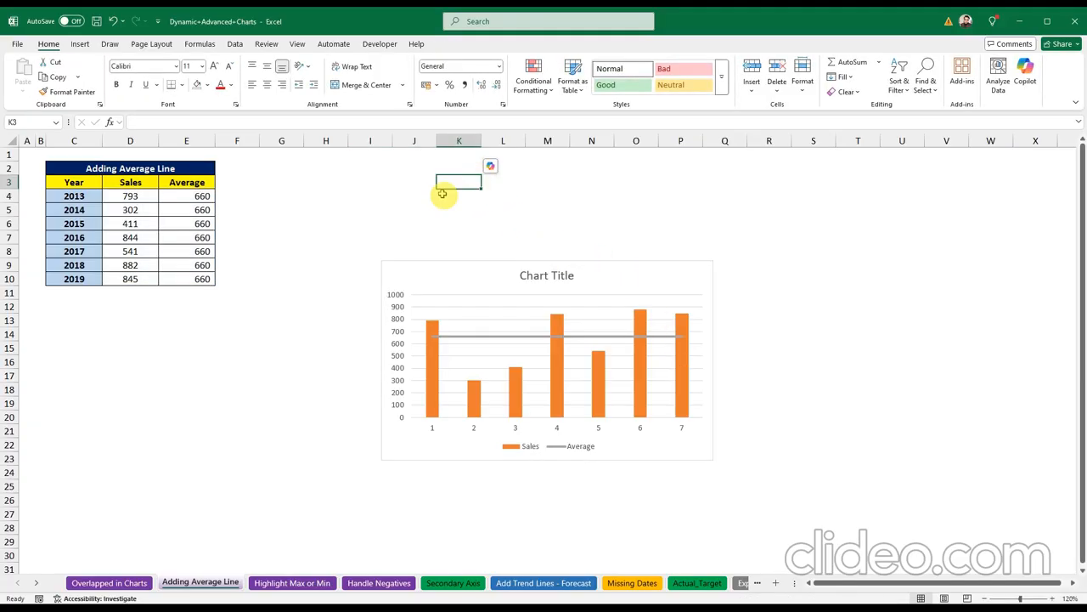
{"action": "left_click", "coordinate": [370, 222]}
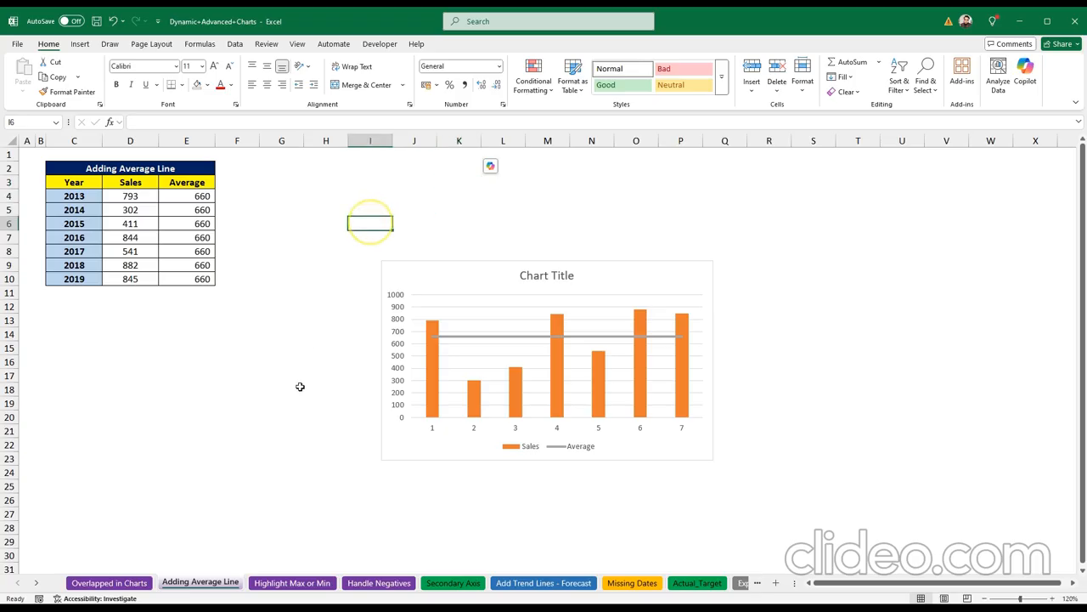
Step: On the Highlight Max or Min sheet, insert a clustered column chart of C3:D10
{"action": "left_click", "coordinate": [301, 585]}
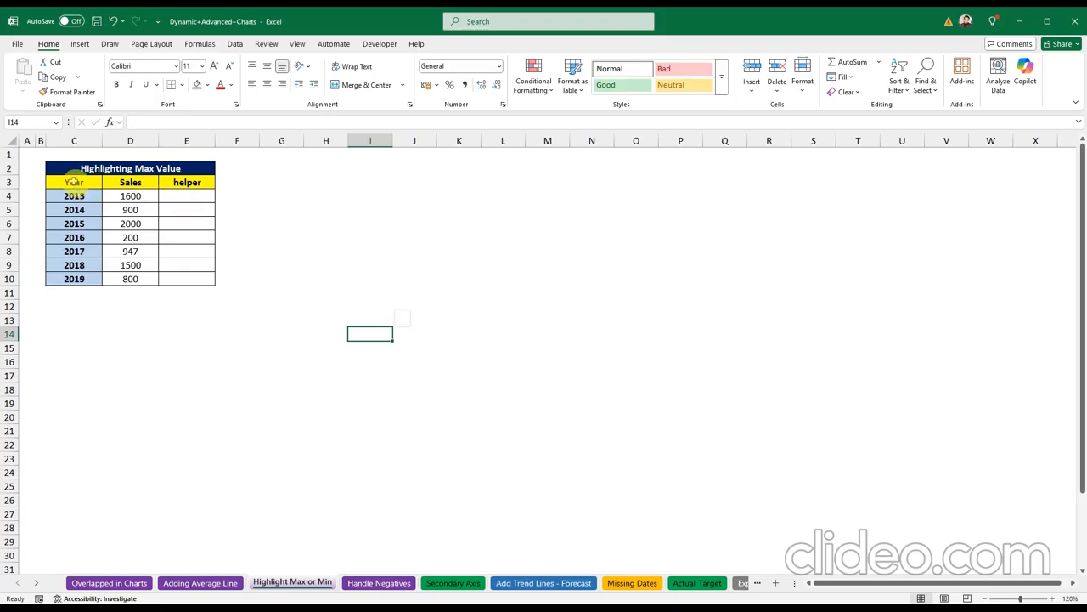
{"action": "left_click_drag", "start_coordinate": [74, 182], "coordinate": [136, 272]}
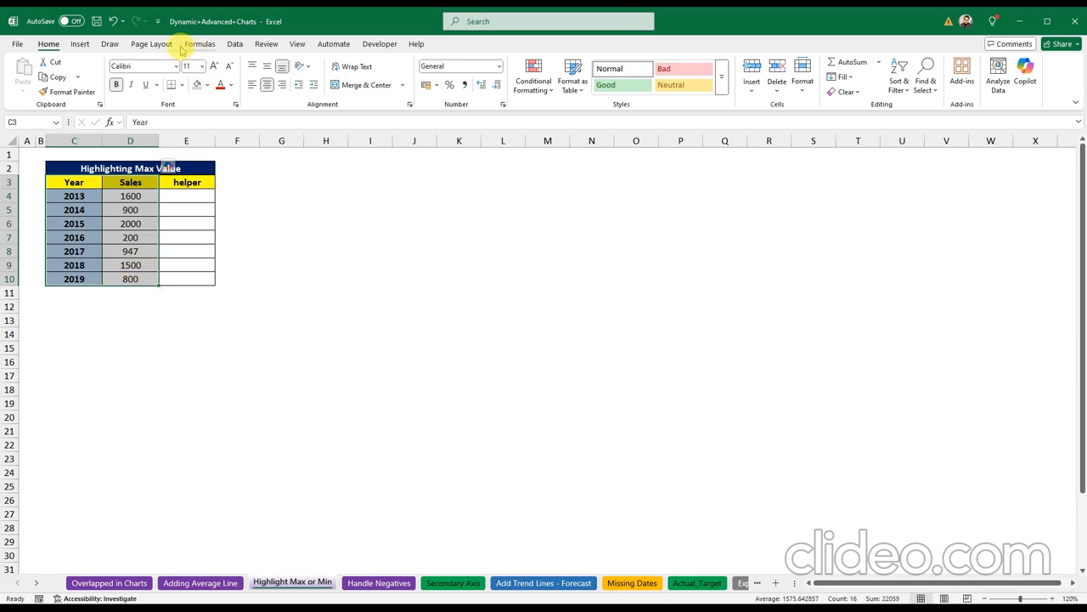
{"action": "left_click", "coordinate": [81, 43]}
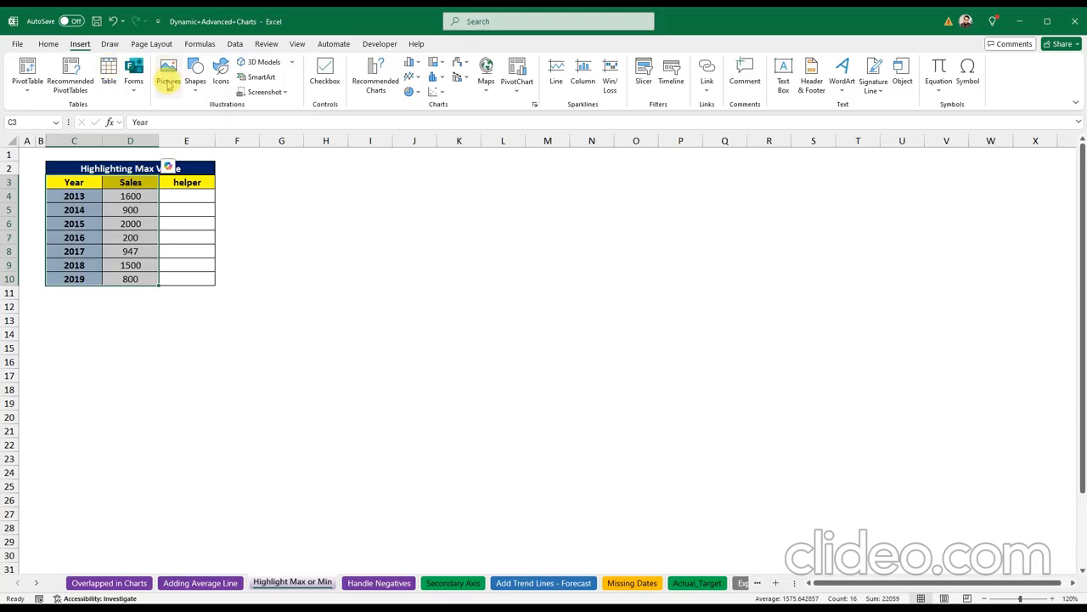
{"action": "left_click", "coordinate": [416, 63]}
{"action": "left_click", "coordinate": [416, 91]}
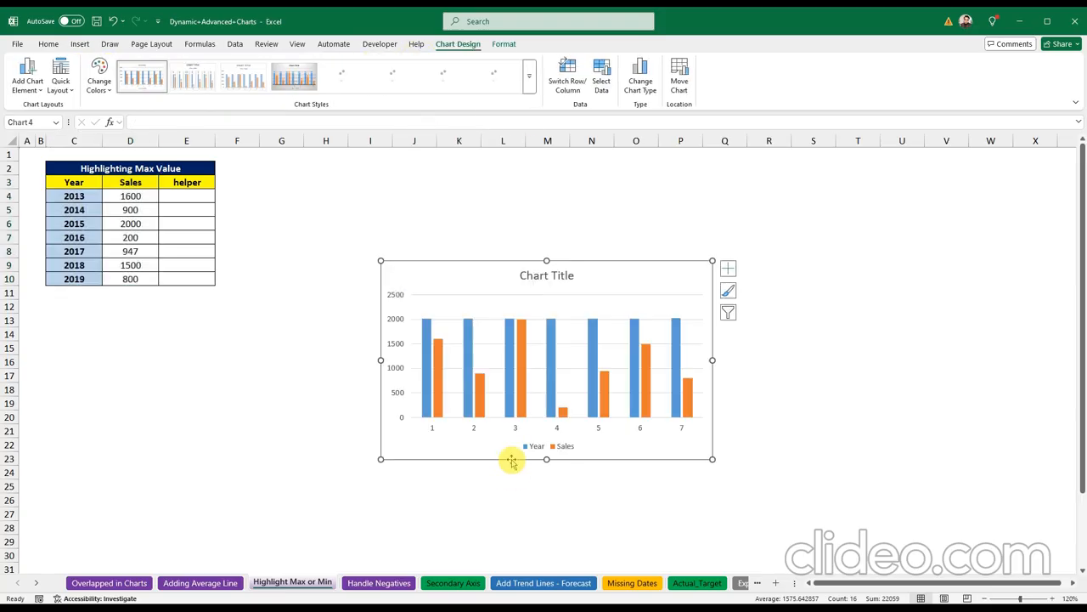
Step: Set the chart's horizontal axis labels to the years in C4:C10 (2013–2019)
{"action": "left_click", "coordinate": [474, 431]}
{"action": "right_click", "coordinate": [477, 434]}
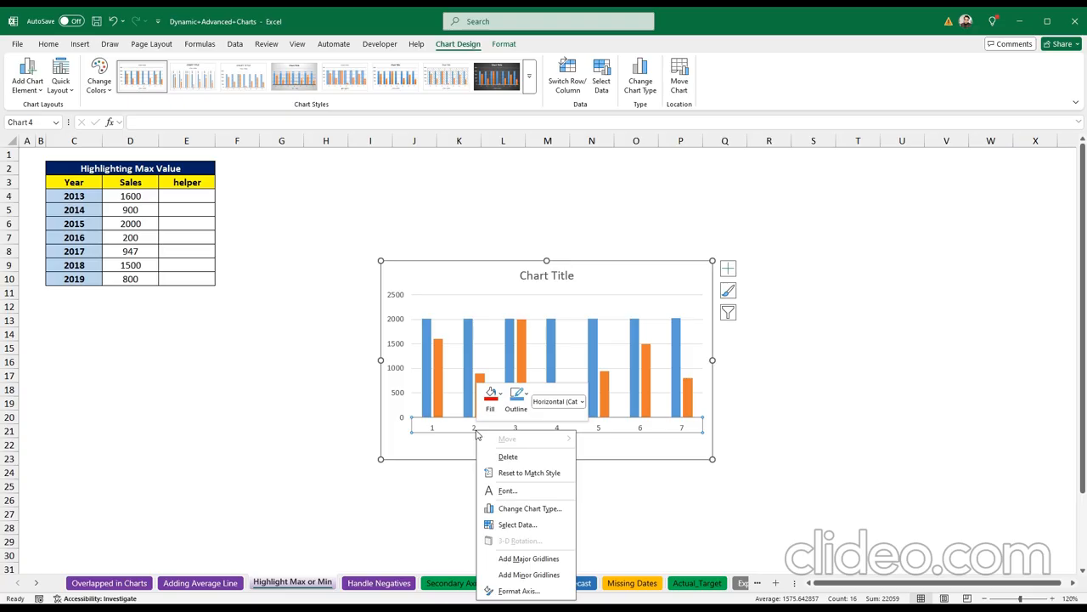
{"action": "left_click", "coordinate": [532, 509]}
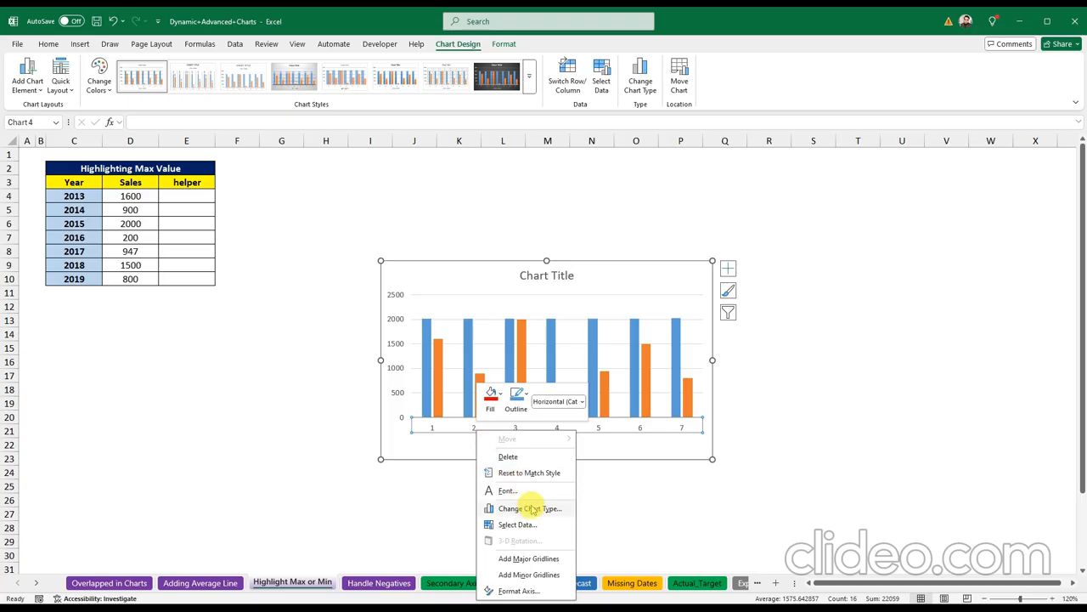
{"action": "left_click", "coordinate": [533, 508]}
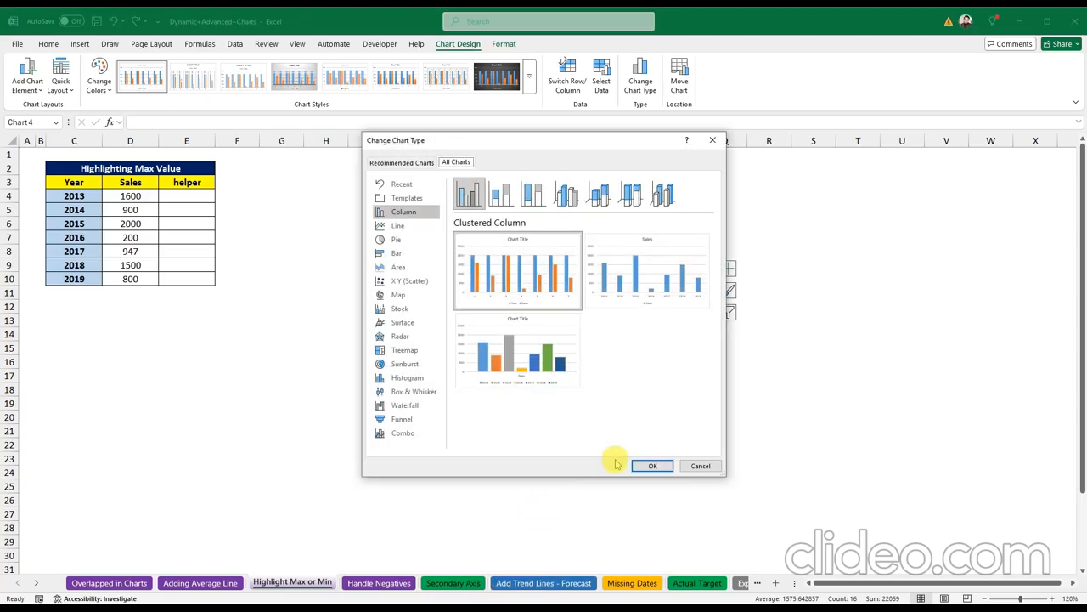
{"action": "left_click", "coordinate": [699, 465]}
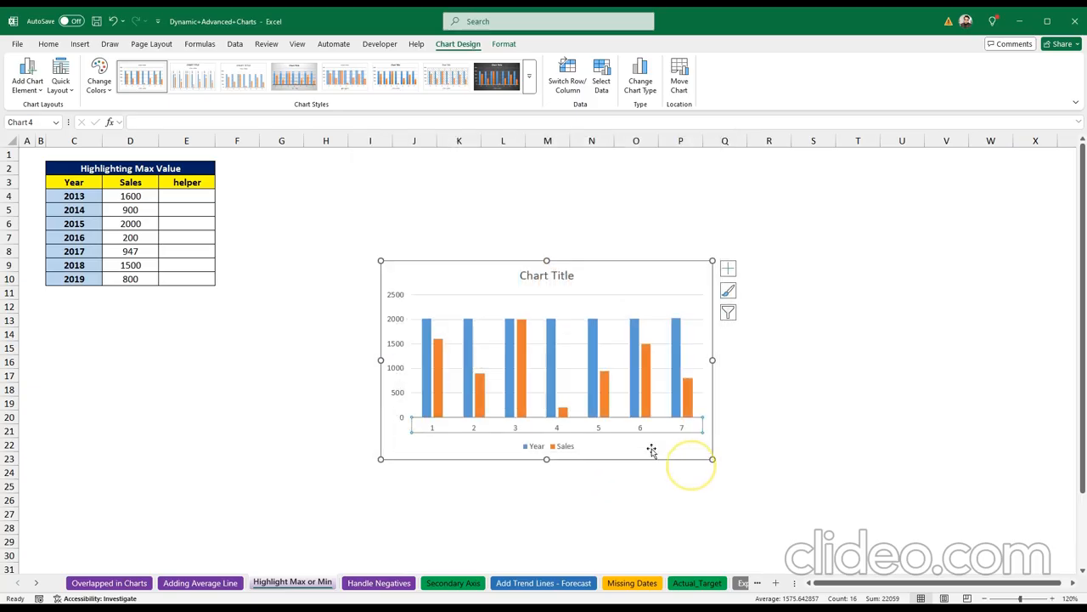
{"action": "right_click", "coordinate": [475, 431]}
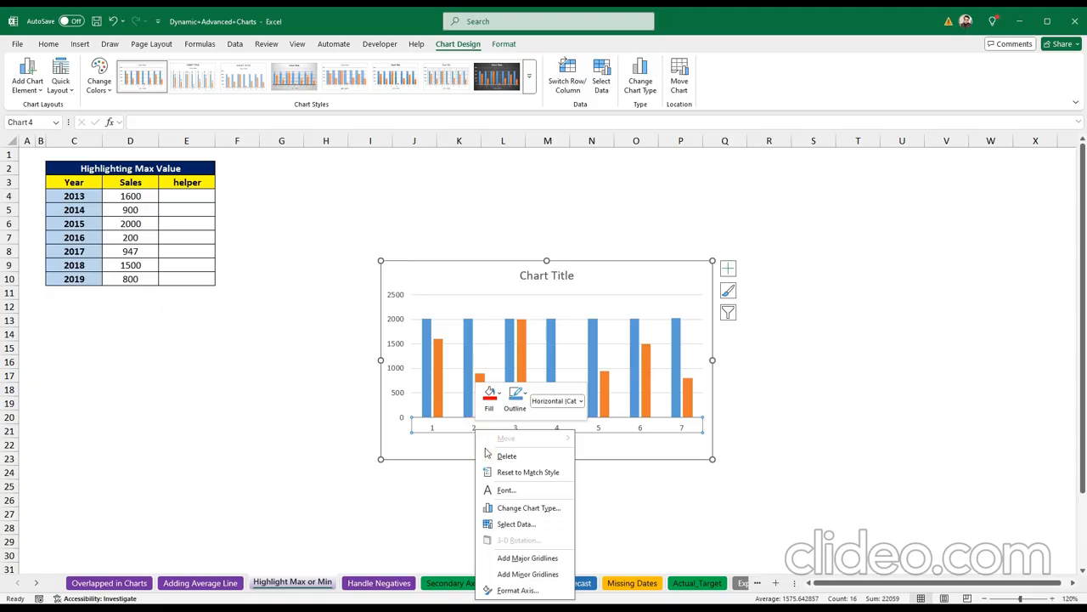
{"action": "left_click", "coordinate": [497, 474]}
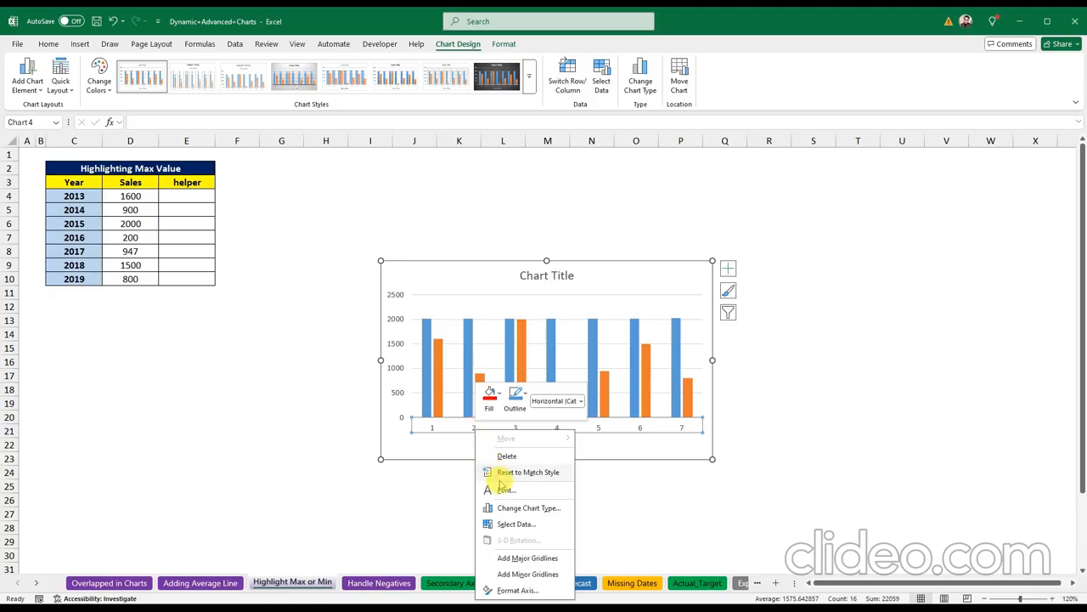
{"action": "left_click", "coordinate": [513, 524]}
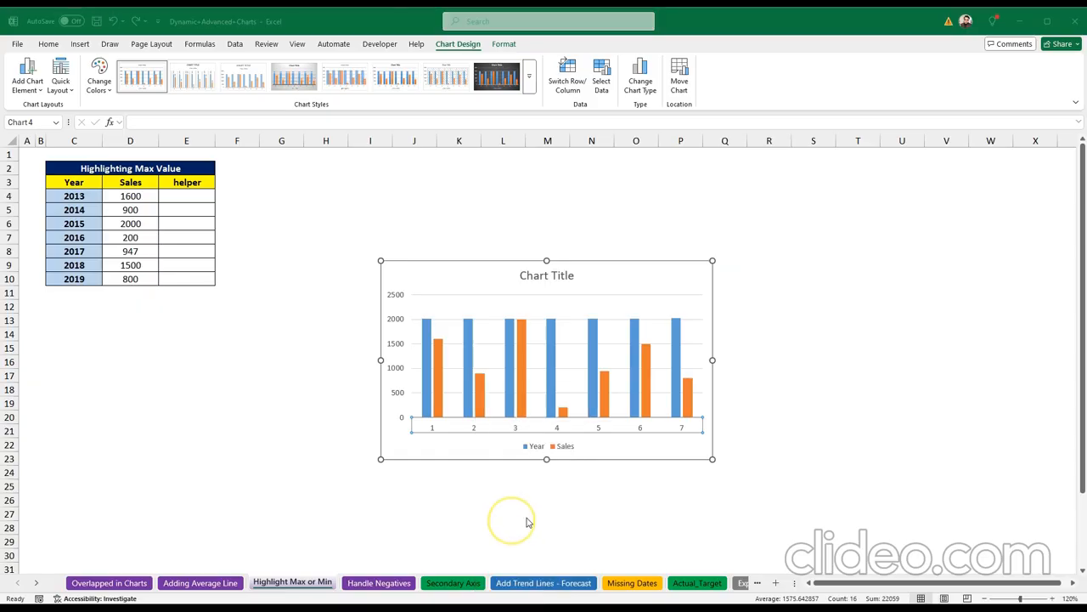
{"action": "left_click", "coordinate": [482, 269]}
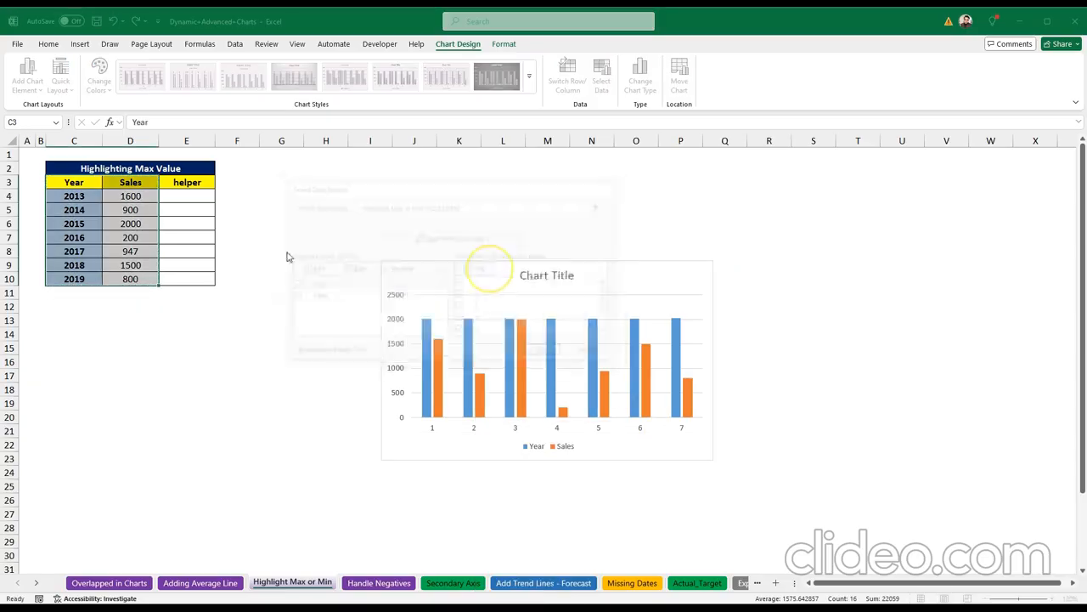
{"action": "left_click", "coordinate": [72, 196]}
{"action": "left_click_drag", "start_coordinate": [71, 197], "coordinate": [74, 278]}
{"action": "left_click", "coordinate": [464, 292]}
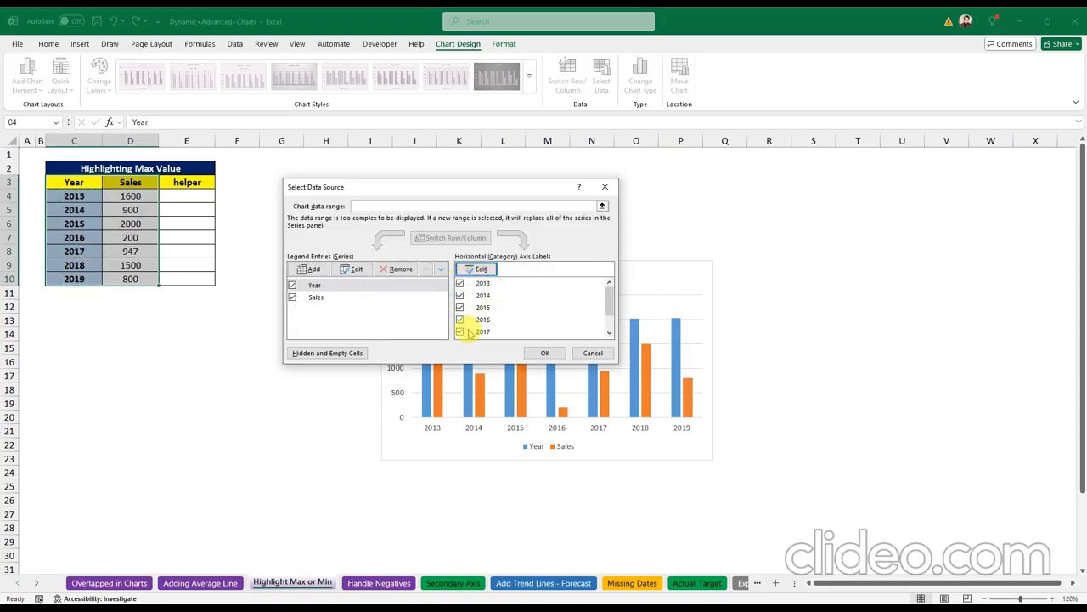
{"action": "left_click", "coordinate": [539, 350]}
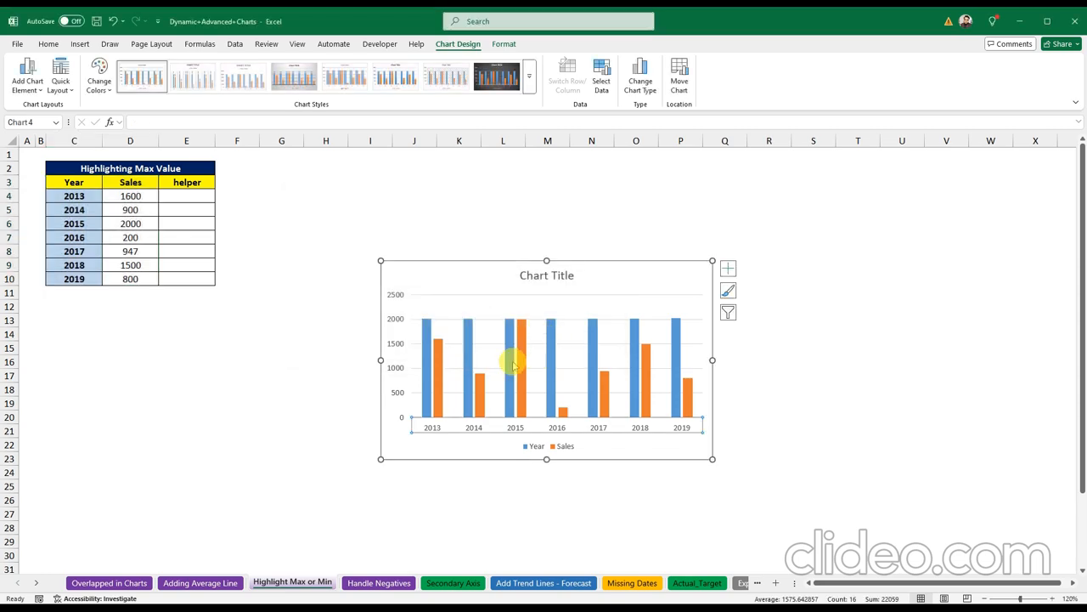
Step: Delete the Year series so the chart shows only the Sales bars
{"action": "left_click", "coordinate": [471, 338]}
{"action": "key", "text": "Delete"}
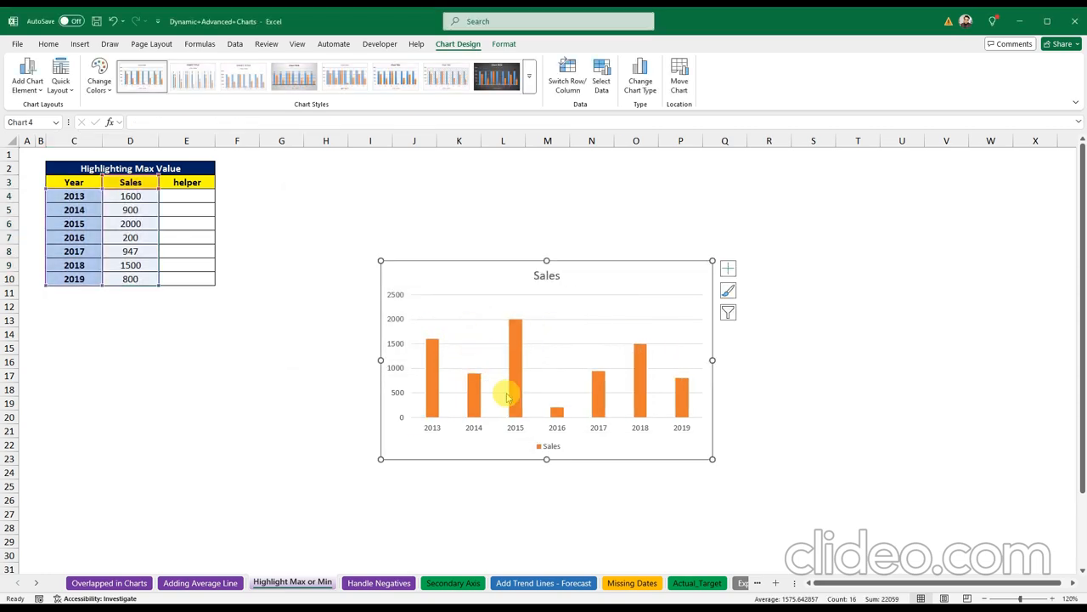
{"action": "left_click", "coordinate": [133, 210]}
Step: Set the 2014 sales in D5 to 2100
{"action": "type", "text": "17"}
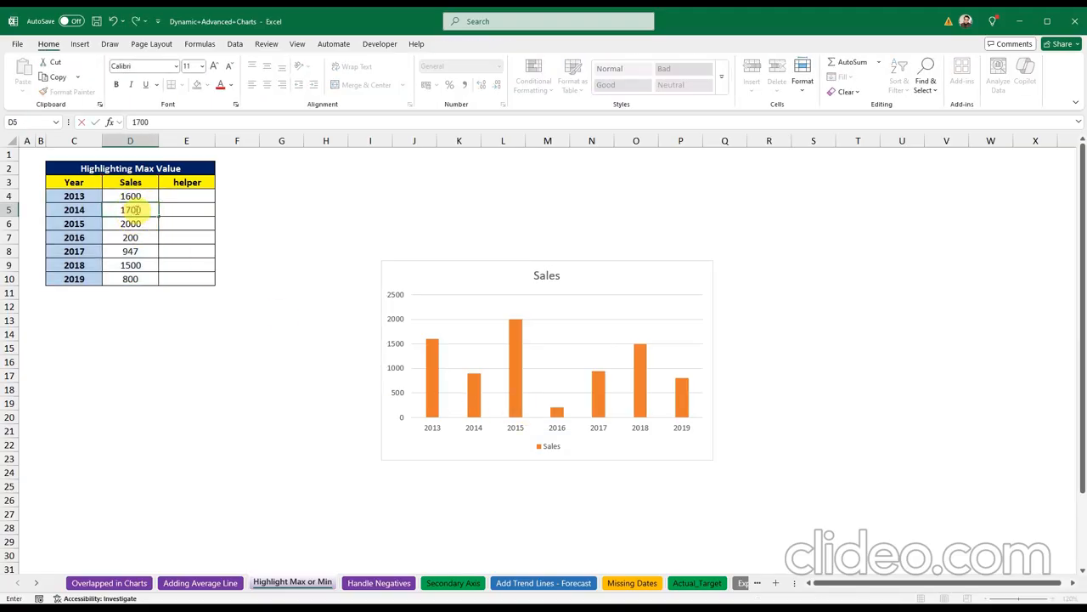
{"action": "type", "text": "00"}
{"action": "key", "text": "Return"}
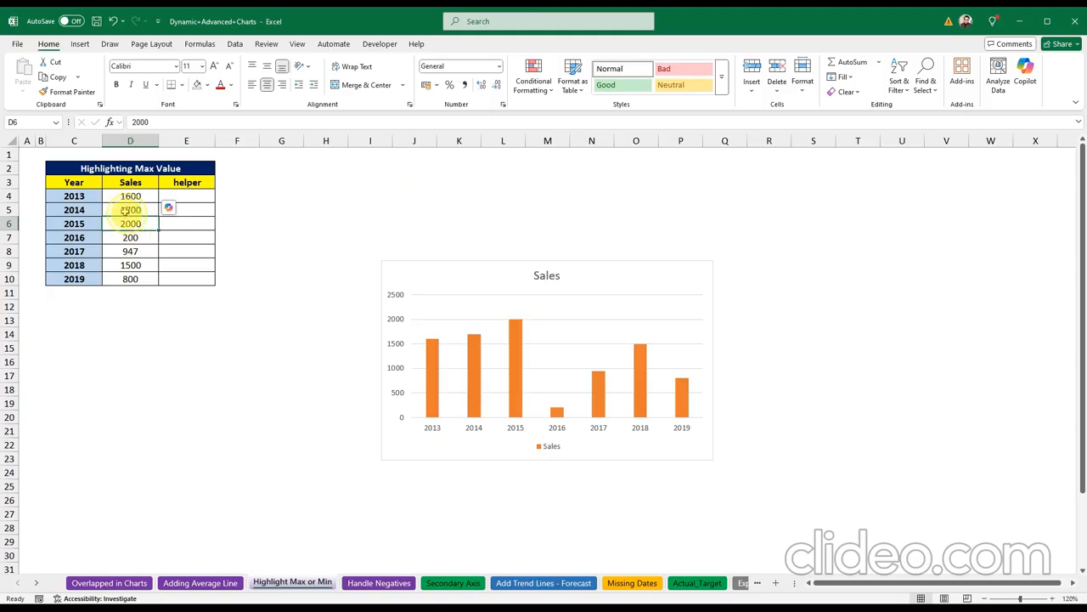
{"action": "key", "text": "Up"}
{"action": "type", "text": "2100"}
{"action": "key", "text": "Return"}
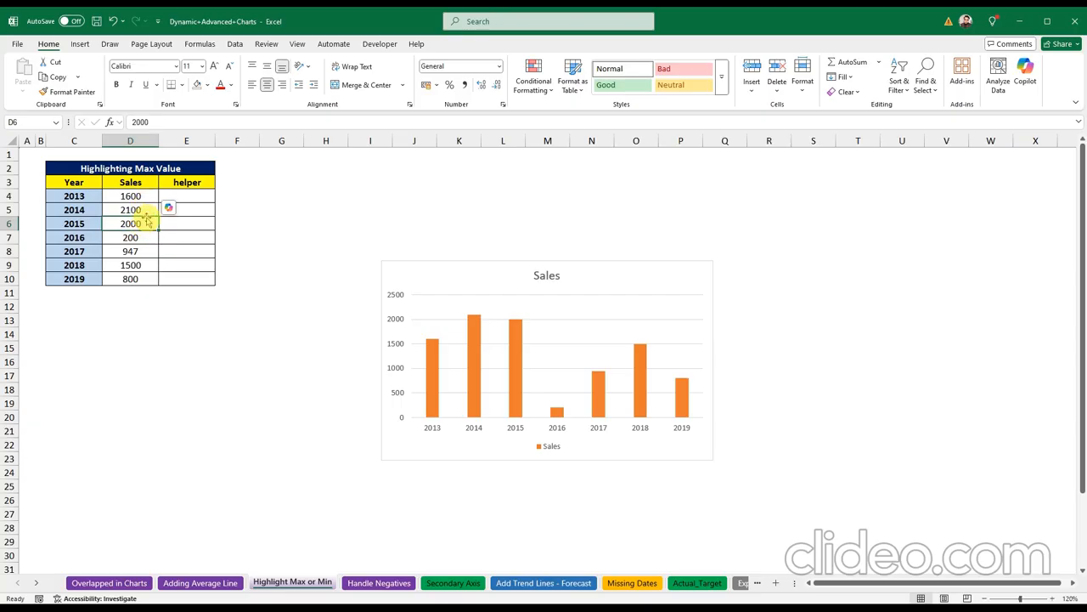
Step: Set the 2015 sales in D6 to 1500 and check the chart's updated column
{"action": "type", "text": "15"}
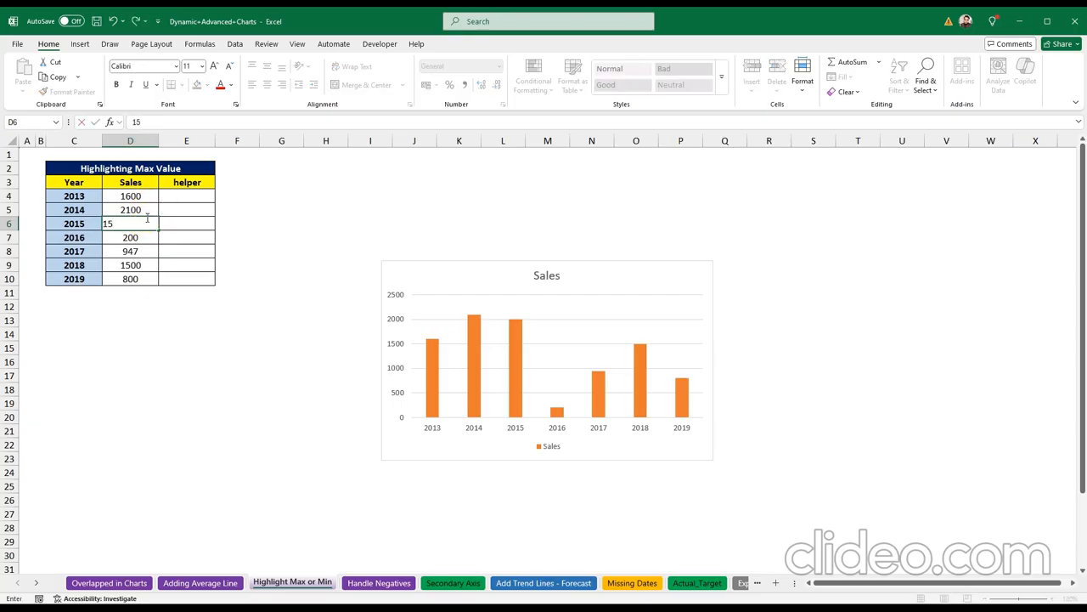
{"action": "type", "text": "00"}
{"action": "key", "text": "Return"}
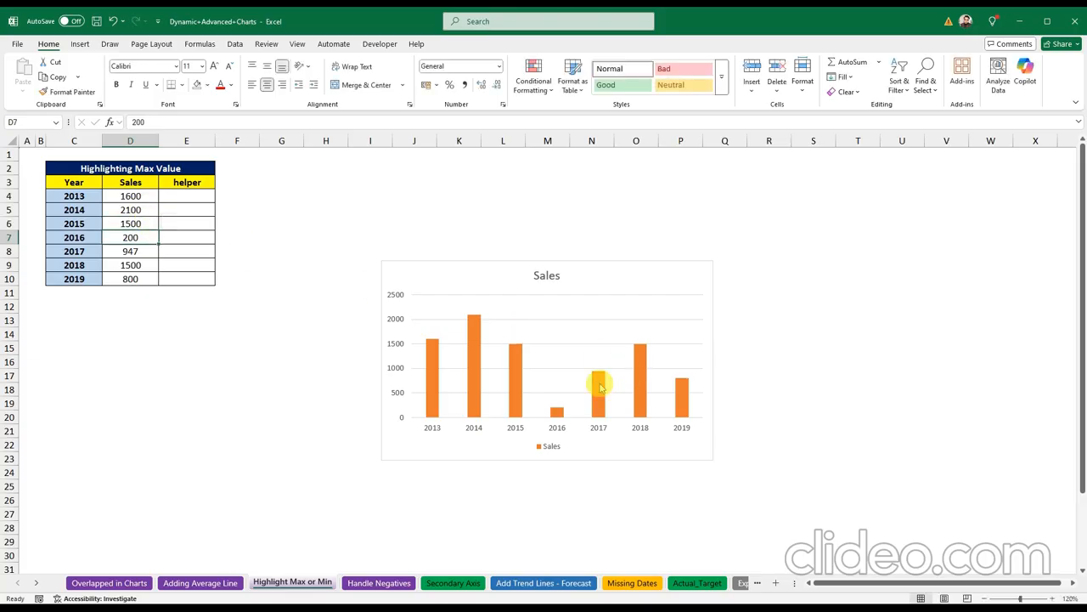
{"action": "left_click", "coordinate": [474, 377]}
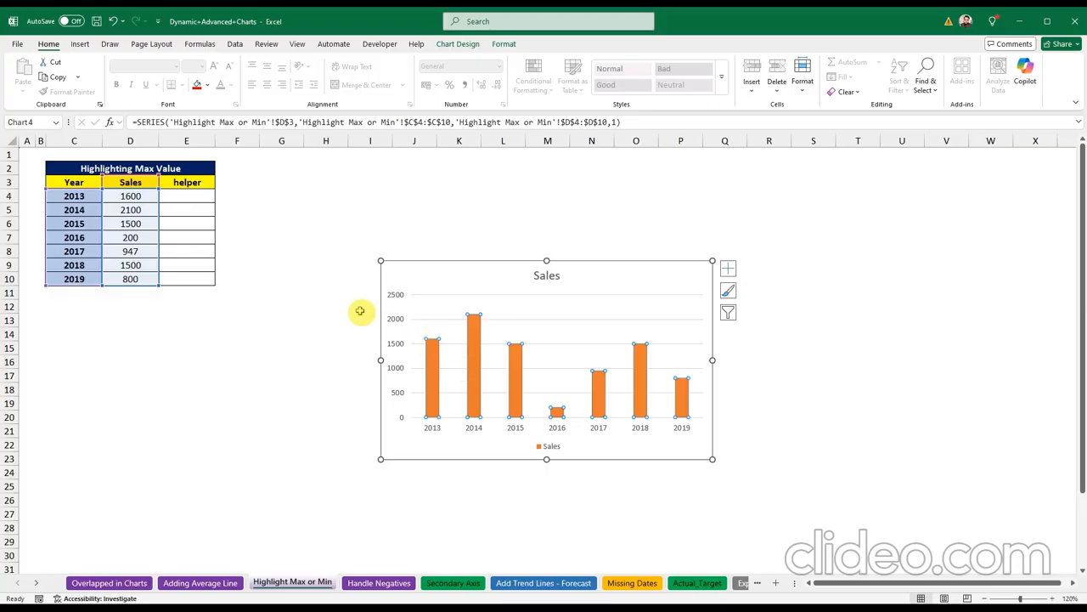
{"action": "left_click", "coordinate": [414, 278]}
{"action": "left_click", "coordinate": [298, 268]}
{"action": "left_click", "coordinate": [189, 197]}
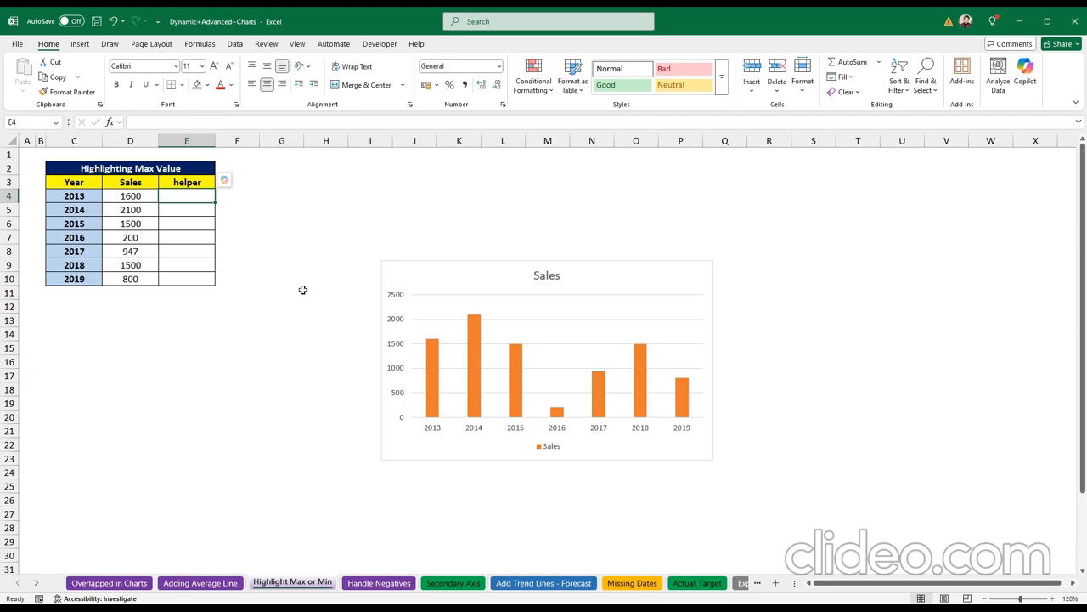
Step: Enter =IF(D4=MAX($D$4:$D$10),D4,NA()) in E4 and fill it down to E10
{"action": "type", "text": "="}
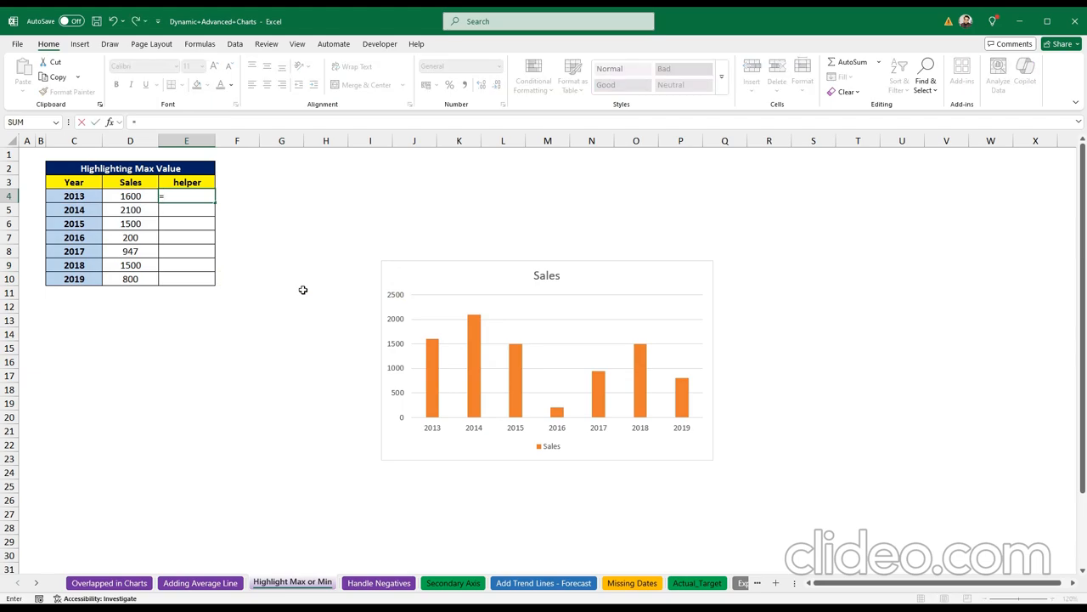
{"action": "type", "text": "if("}
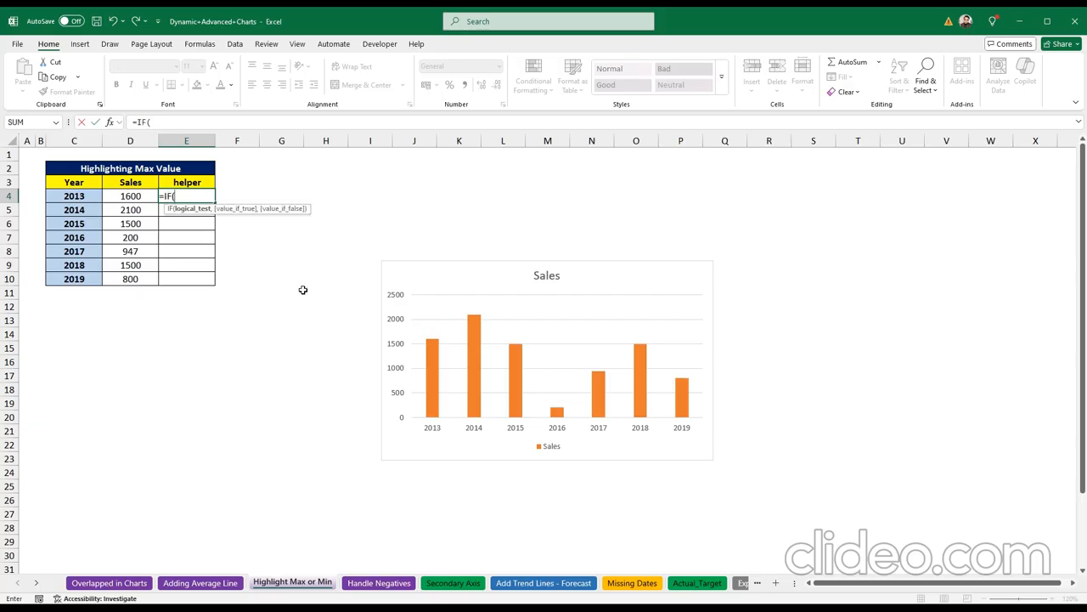
{"action": "left_click", "coordinate": [131, 196]}
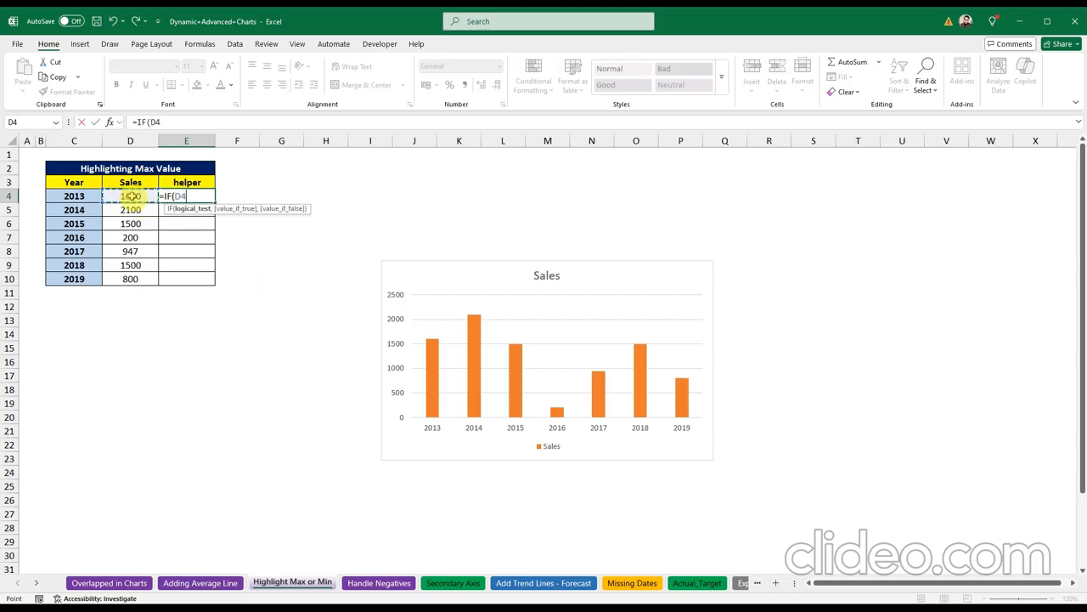
{"action": "type", "text": "=ma"}
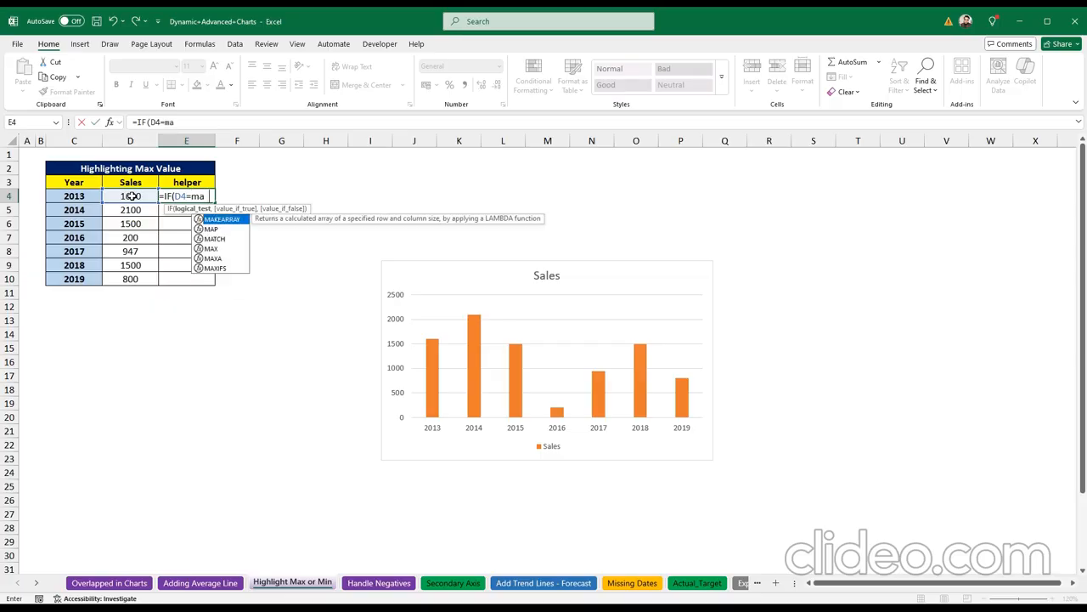
{"action": "type", "text": "x"}
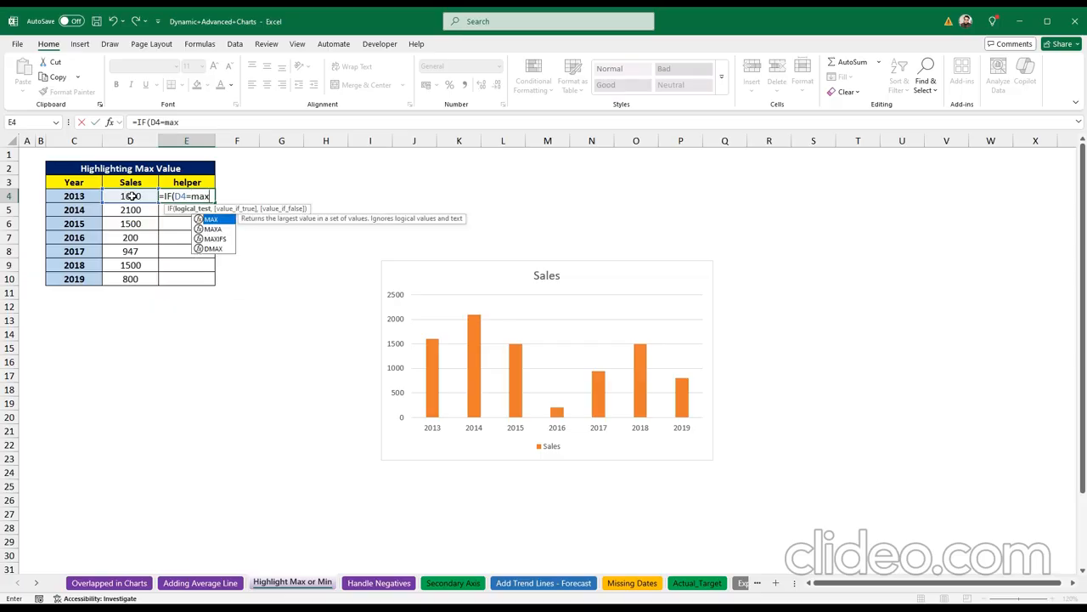
{"action": "type", "text": "("}
{"action": "left_click_drag", "start_coordinate": [132, 196], "coordinate": [136, 278]}
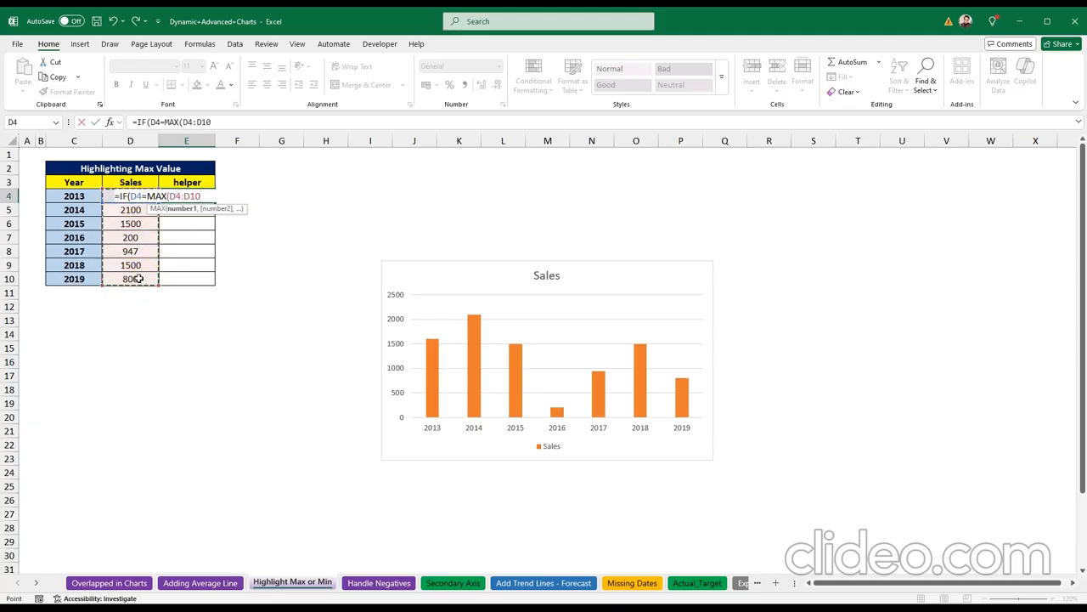
{"action": "key", "text": "F4"}
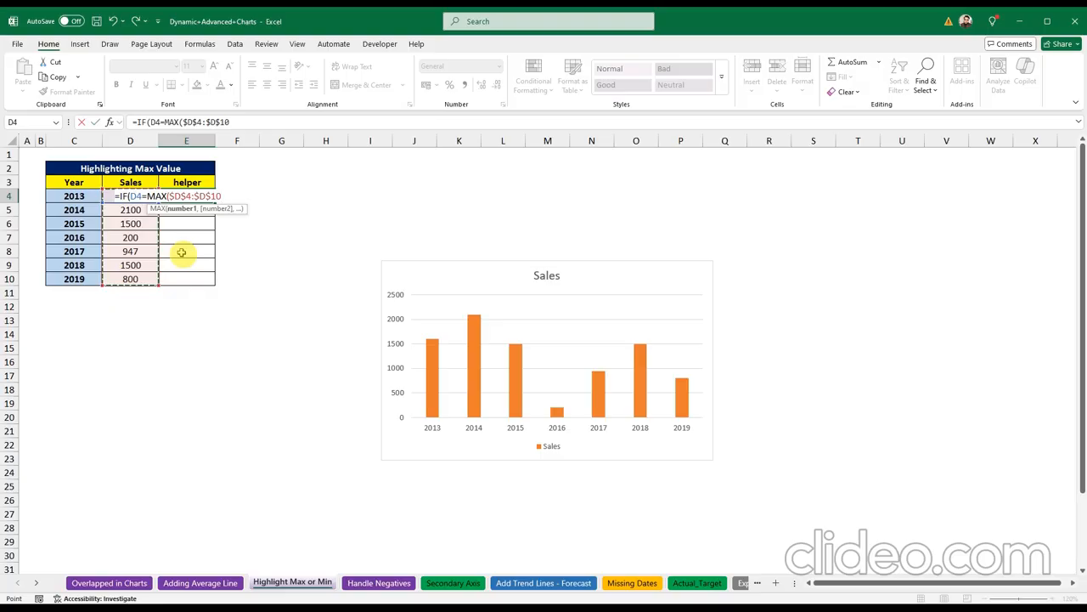
{"action": "type", "text": "),"}
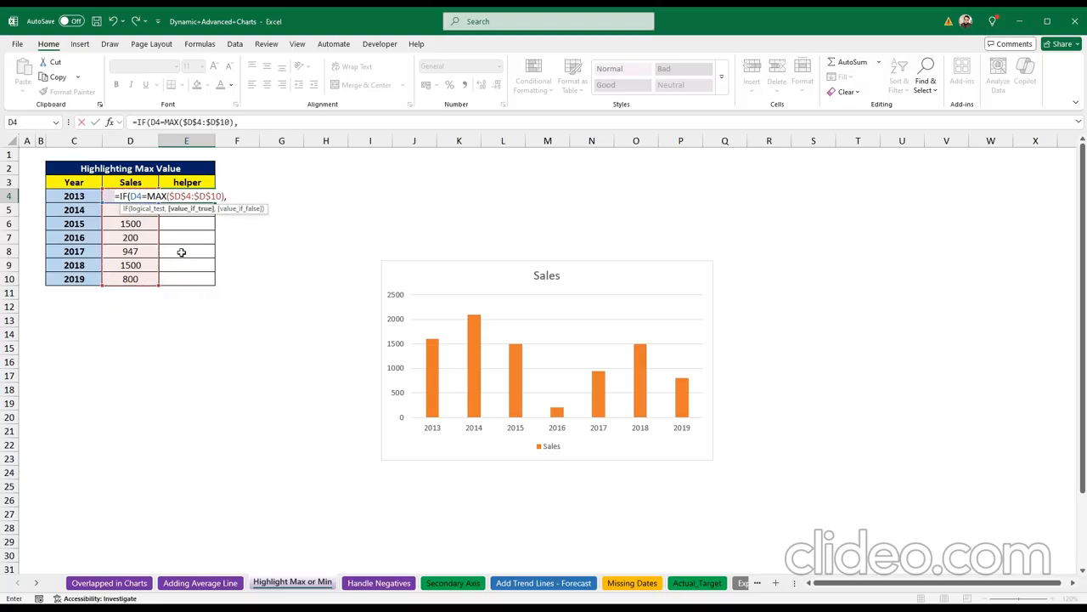
{"action": "left_click", "coordinate": [106, 196]}
{"action": "type", "text": ",na"}
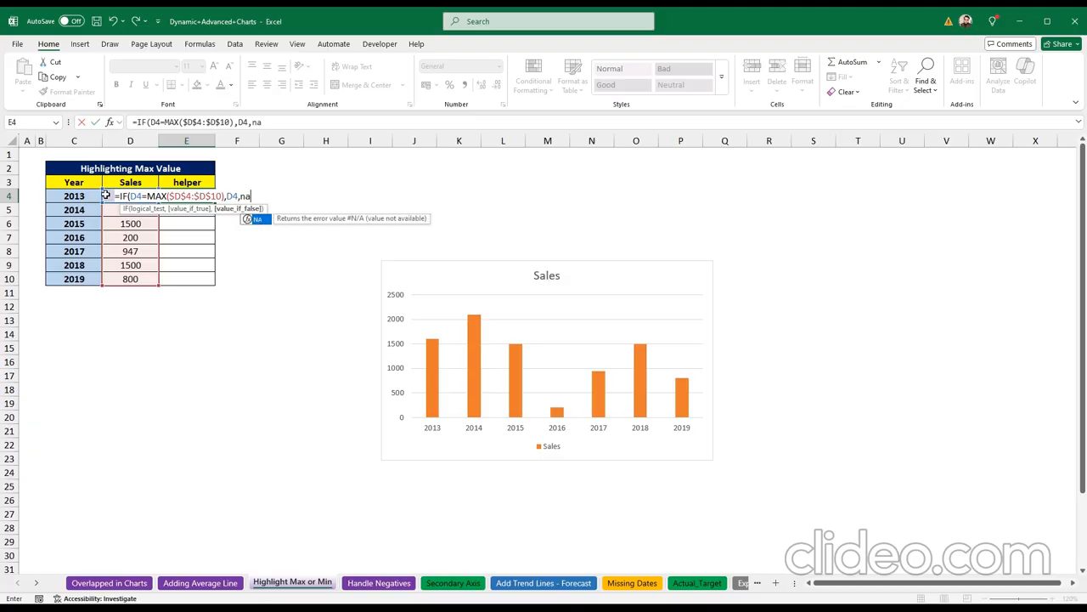
{"action": "type", "text": "()"}
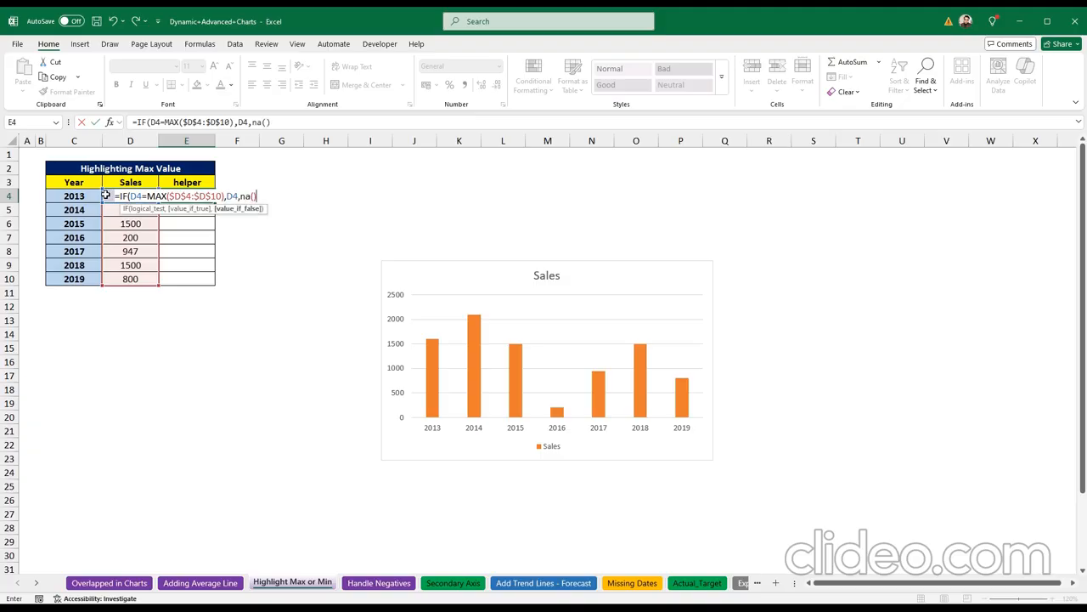
{"action": "key", "text": "Return"}
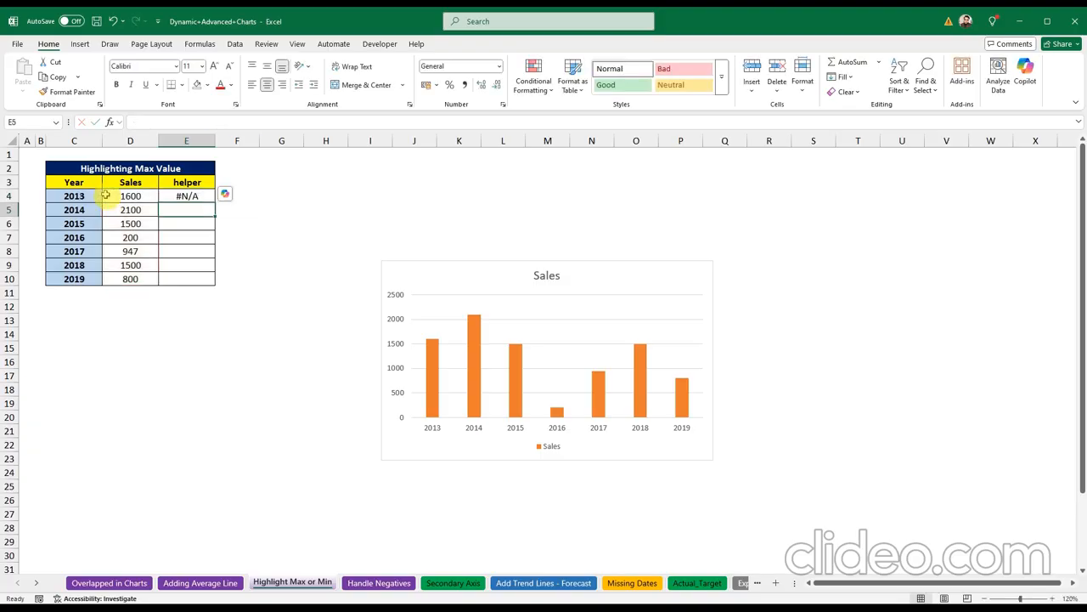
{"action": "left_click", "coordinate": [208, 198]}
{"action": "left_click_drag", "start_coordinate": [213, 200], "coordinate": [212, 281]}
Step: Change the Sales values: 2014 to 1300, 2013 to 800, 2015 to 900, 2018 to 500
{"action": "left_click", "coordinate": [129, 211]}
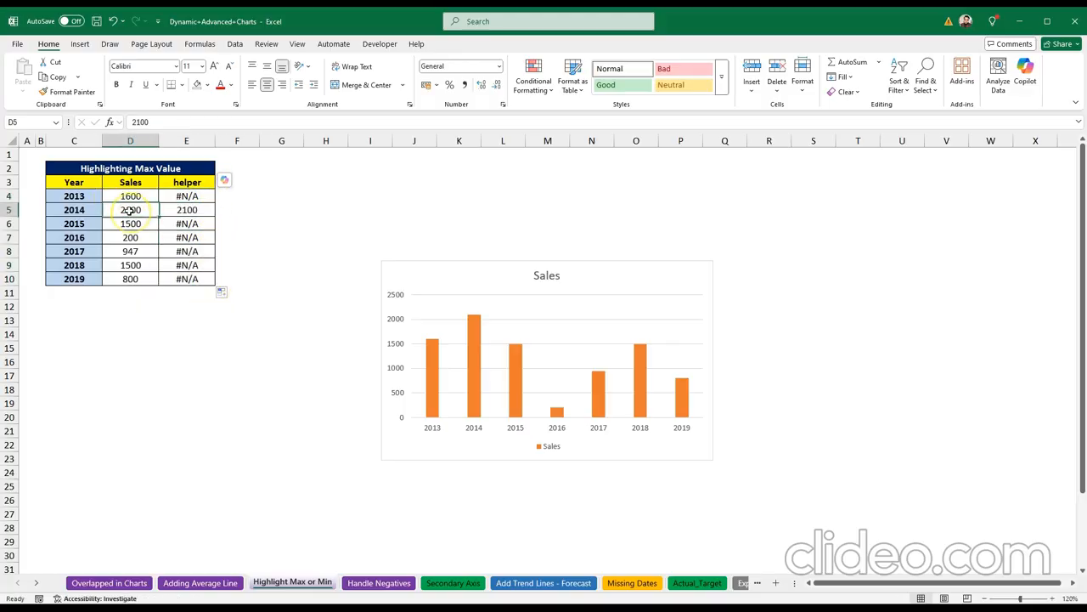
{"action": "left_click", "coordinate": [187, 210]}
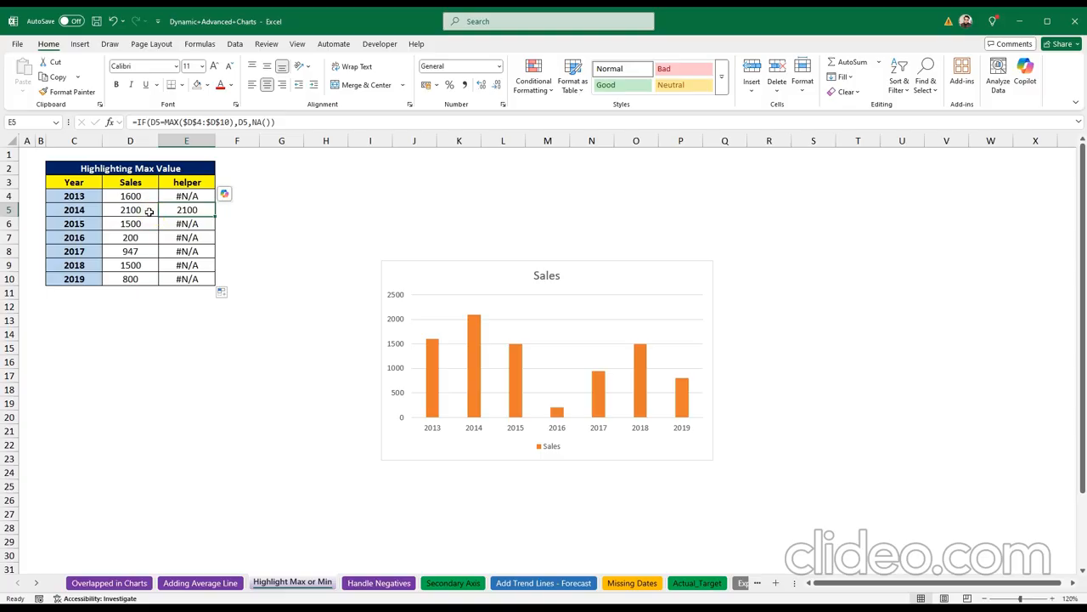
{"action": "left_click", "coordinate": [188, 223]}
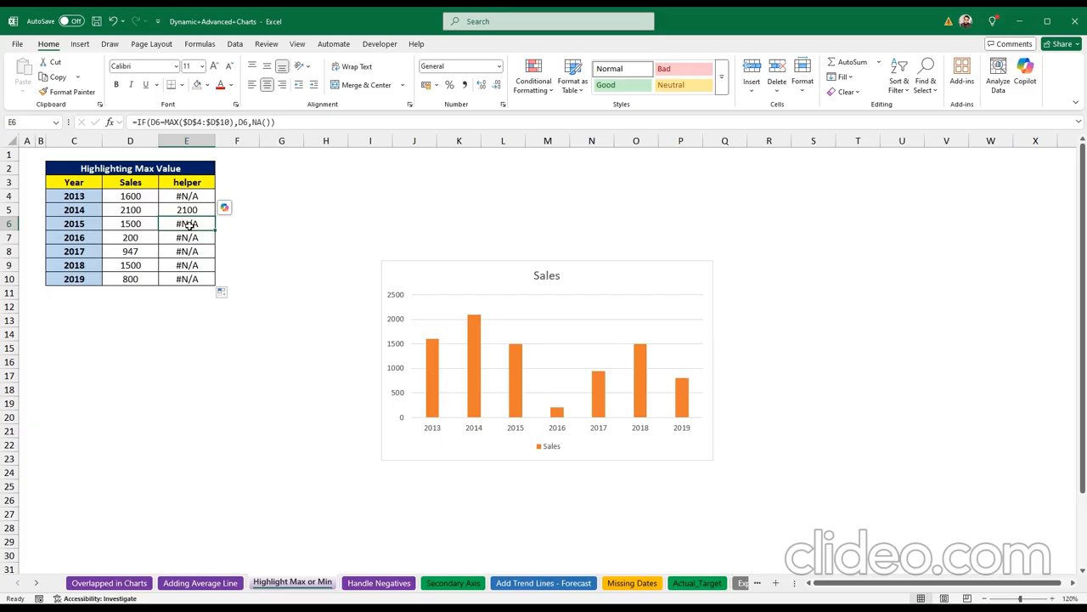
{"action": "left_click", "coordinate": [135, 211]}
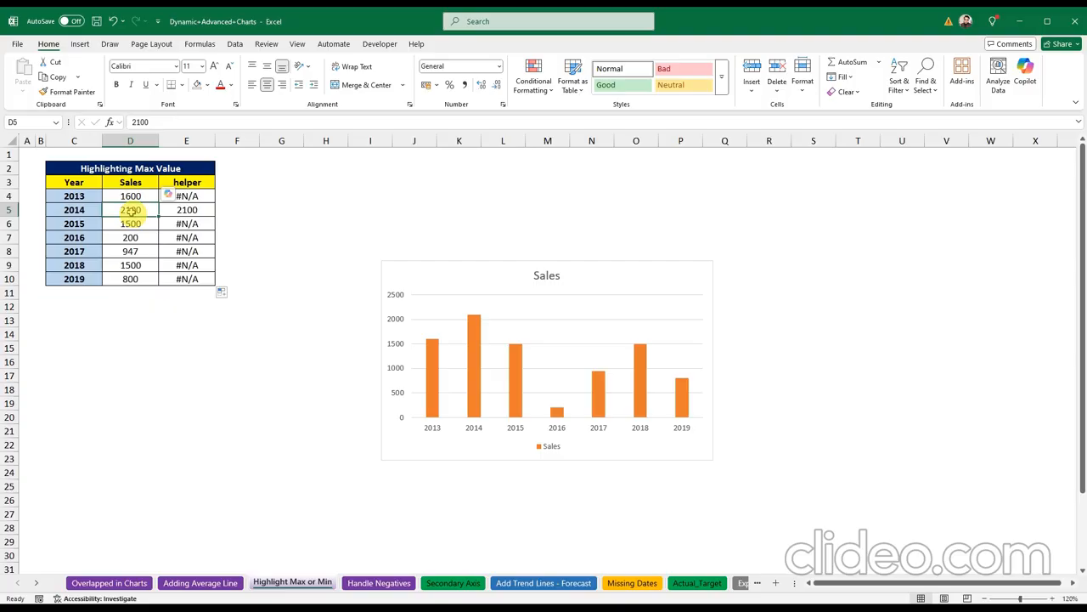
{"action": "type", "text": "130"}
{"action": "key", "text": "Return"}
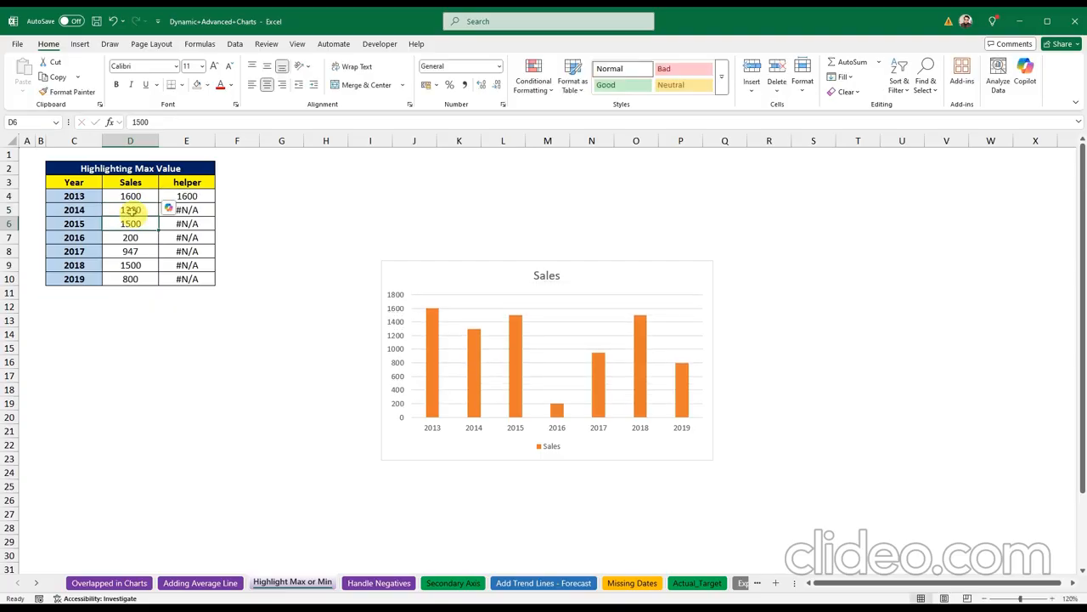
{"action": "left_click", "coordinate": [130, 196]}
{"action": "type", "text": "800"}
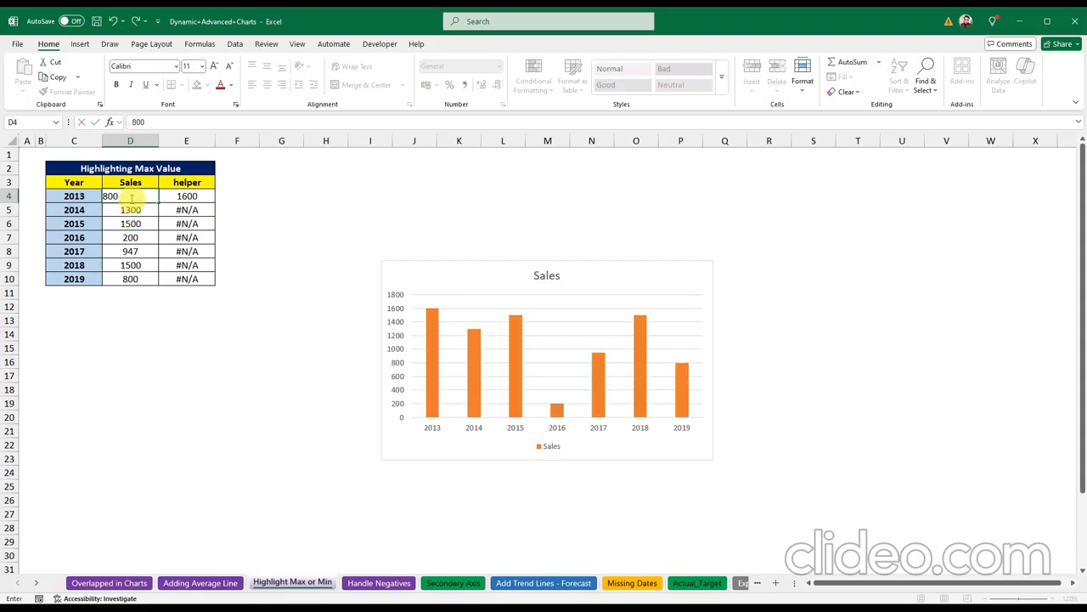
{"action": "key", "text": "Return"}
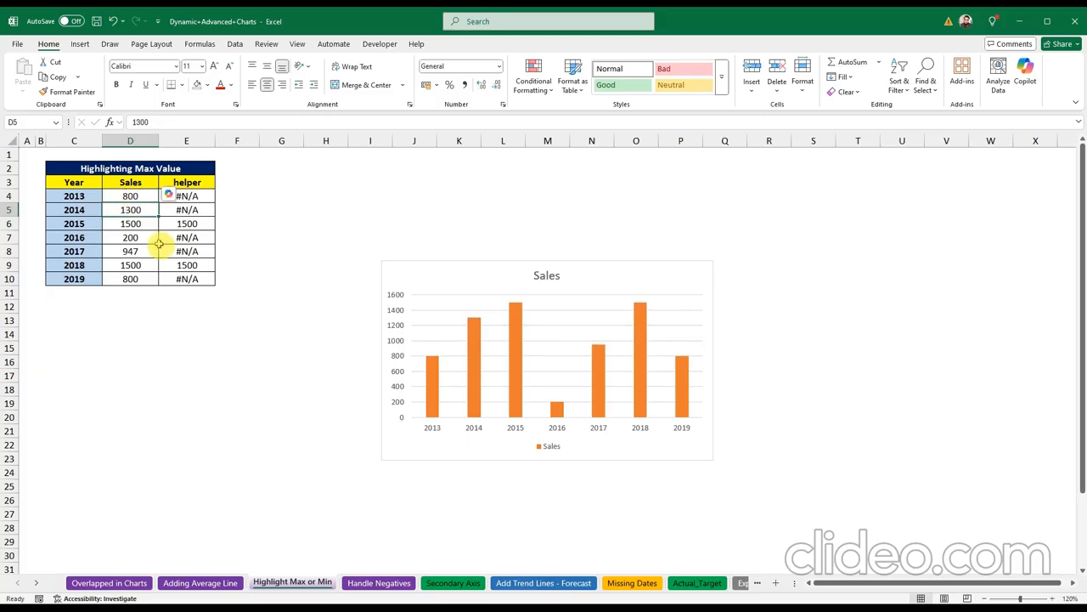
{"action": "left_click", "coordinate": [131, 225]}
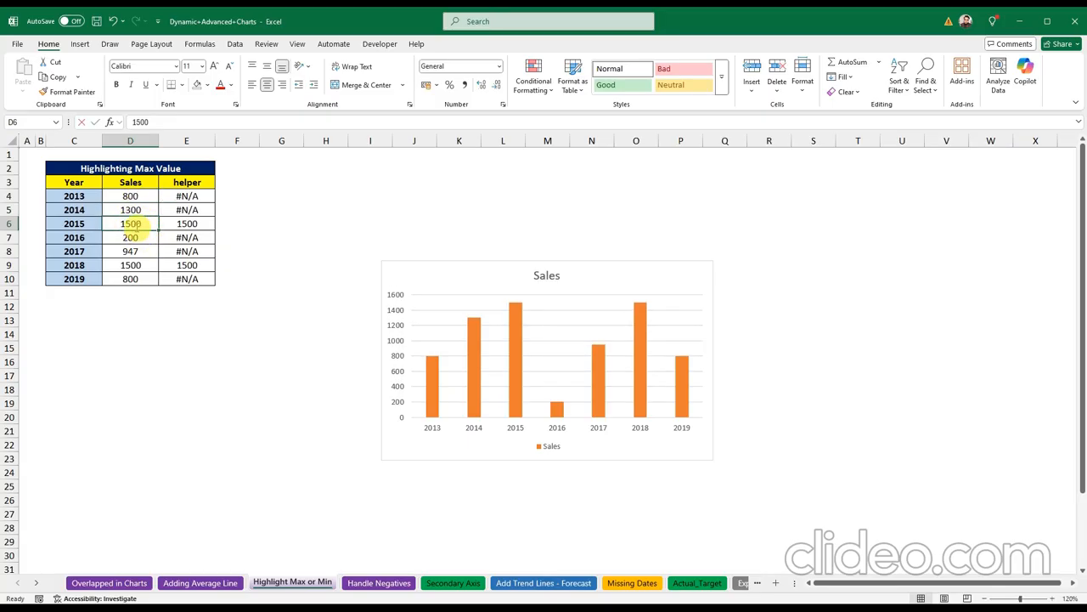
{"action": "type", "text": "900"}
{"action": "key", "text": "Return"}
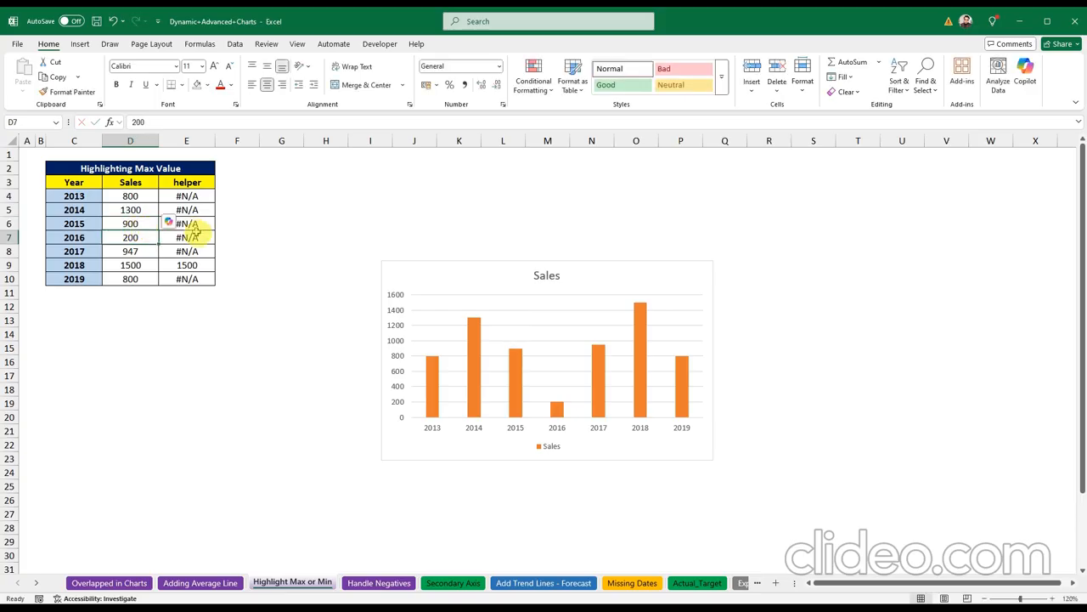
{"action": "left_click", "coordinate": [145, 266]}
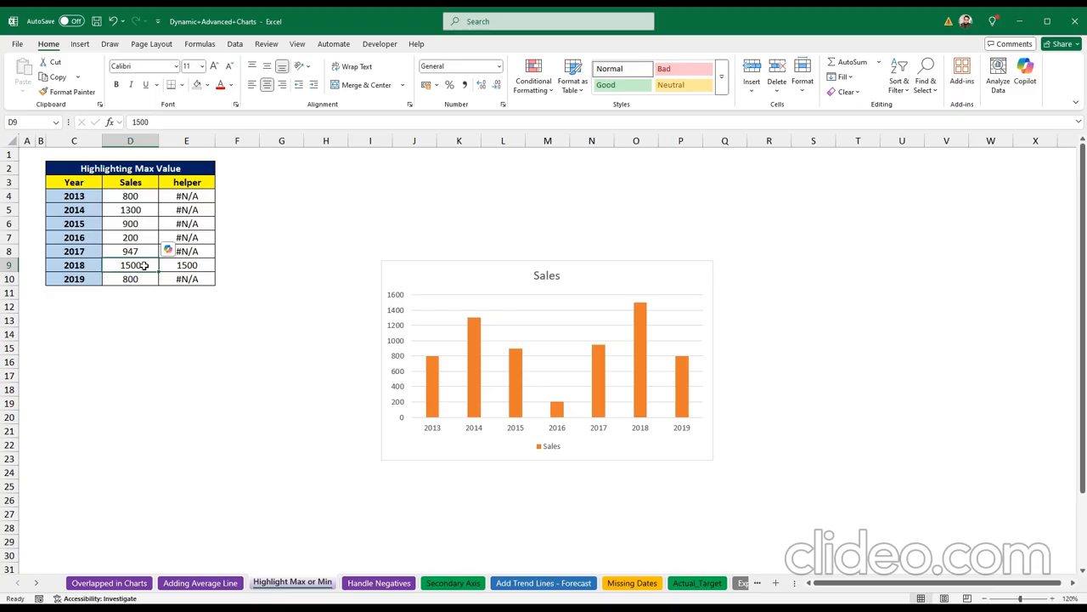
{"action": "type", "text": "500"}
{"action": "key", "text": "Return"}
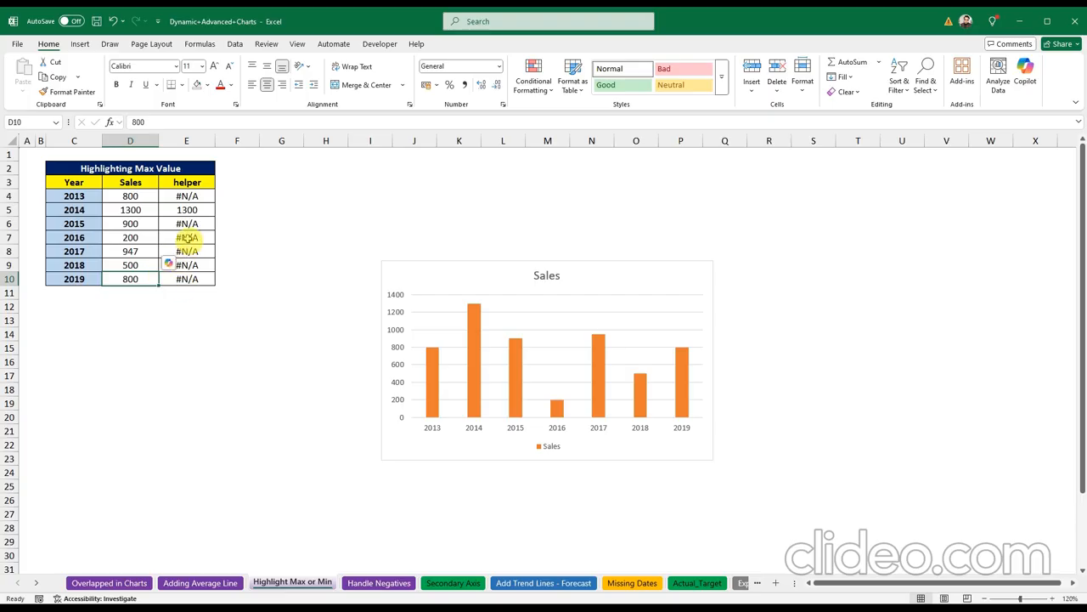
Step: Enter =NA() in D14 to show #N/A, then select the table C3:E10
{"action": "left_click", "coordinate": [134, 338]}
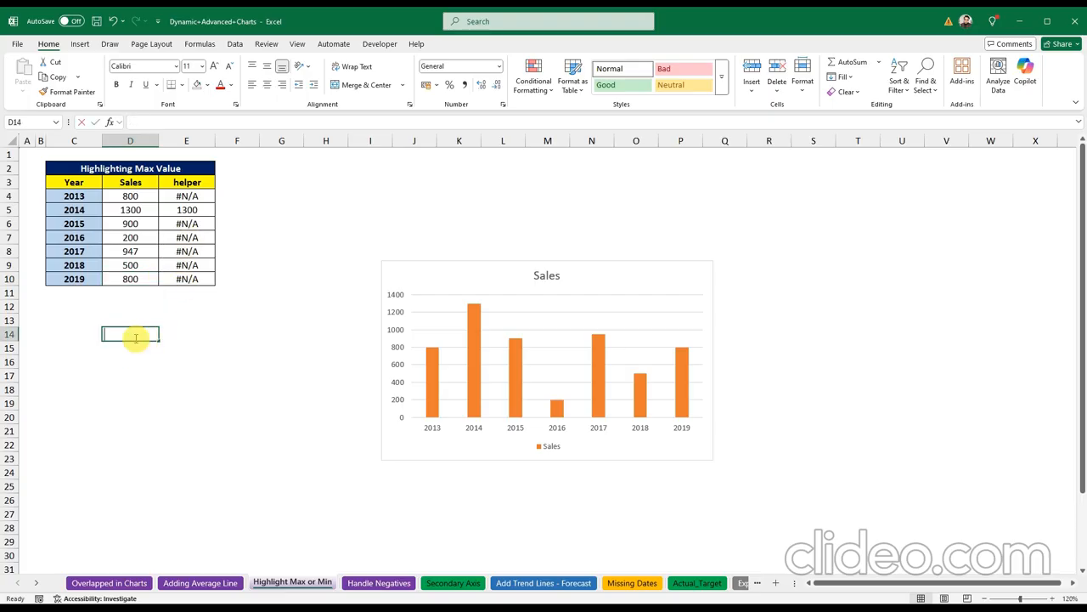
{"action": "type", "text": "=na("}
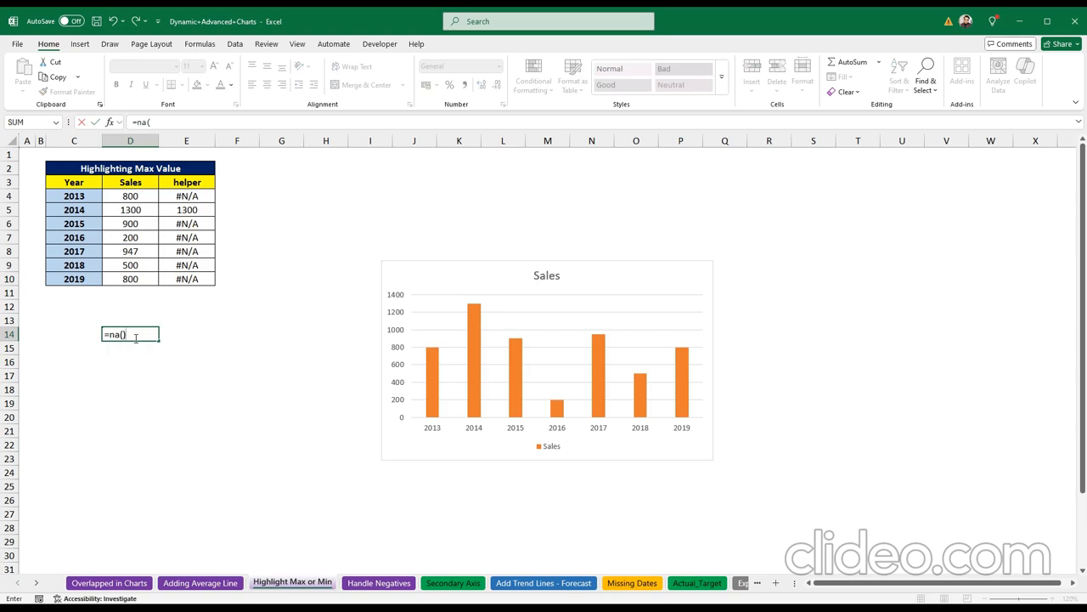
{"action": "key", "text": "Return"}
{"action": "left_click", "coordinate": [134, 336]}
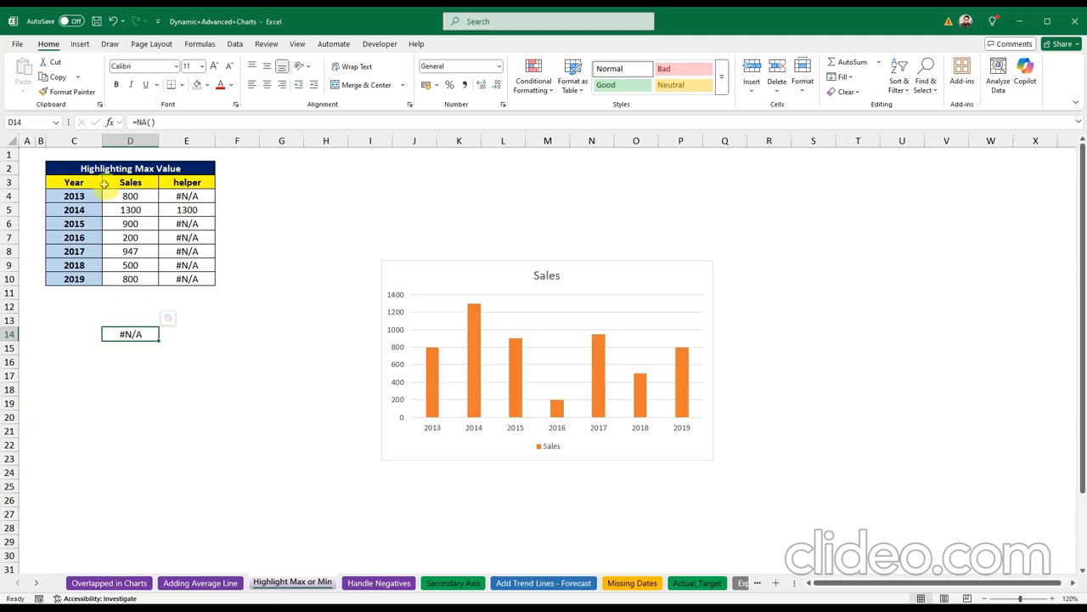
{"action": "left_click_drag", "start_coordinate": [74, 182], "coordinate": [201, 281]}
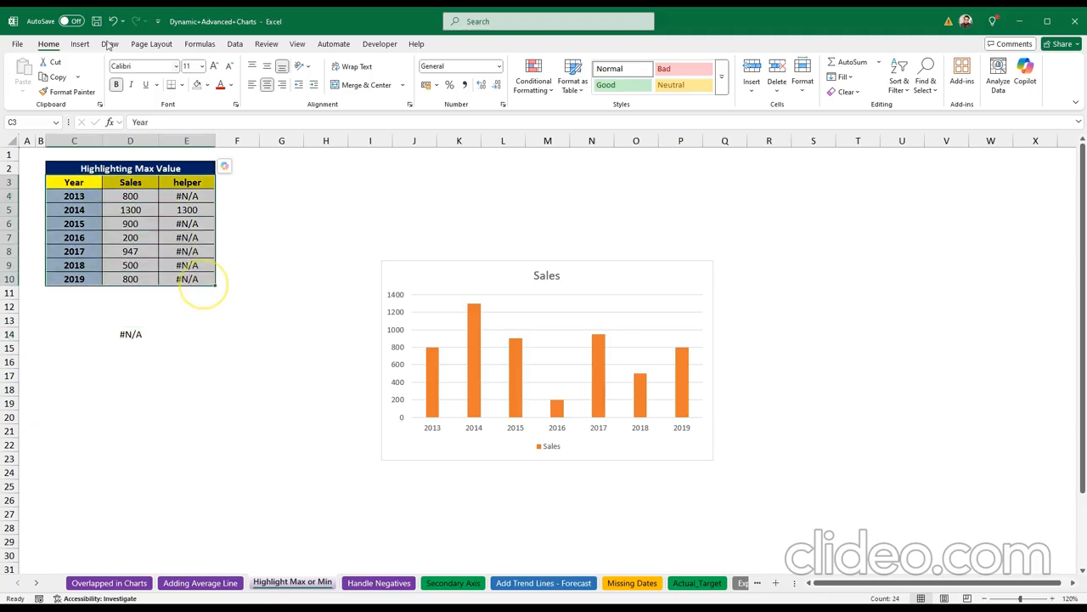
Step: Insert a clustered column chart of C3:E10 and delete its Year series
{"action": "left_click", "coordinate": [80, 43]}
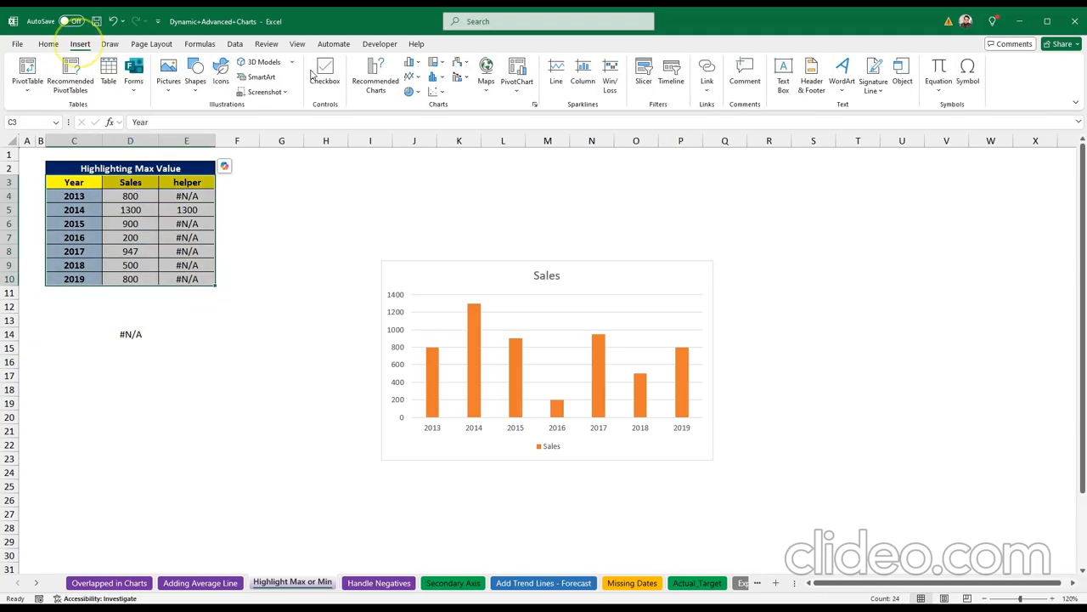
{"action": "left_click", "coordinate": [412, 63]}
{"action": "left_click", "coordinate": [418, 99]}
{"action": "left_click", "coordinate": [637, 390]}
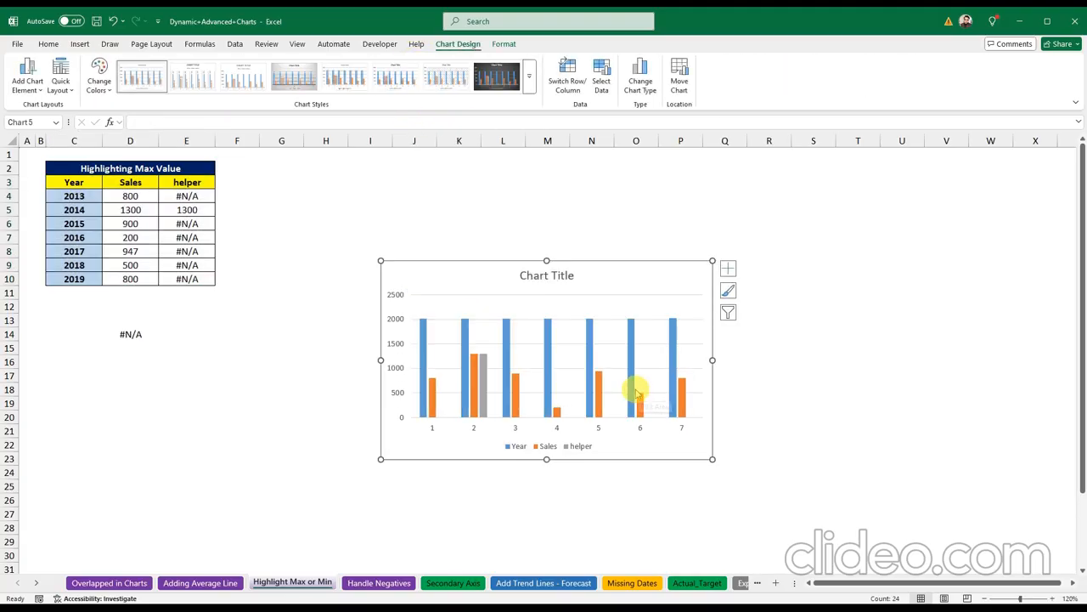
{"action": "left_click", "coordinate": [427, 338]}
{"action": "key", "text": "Delete"}
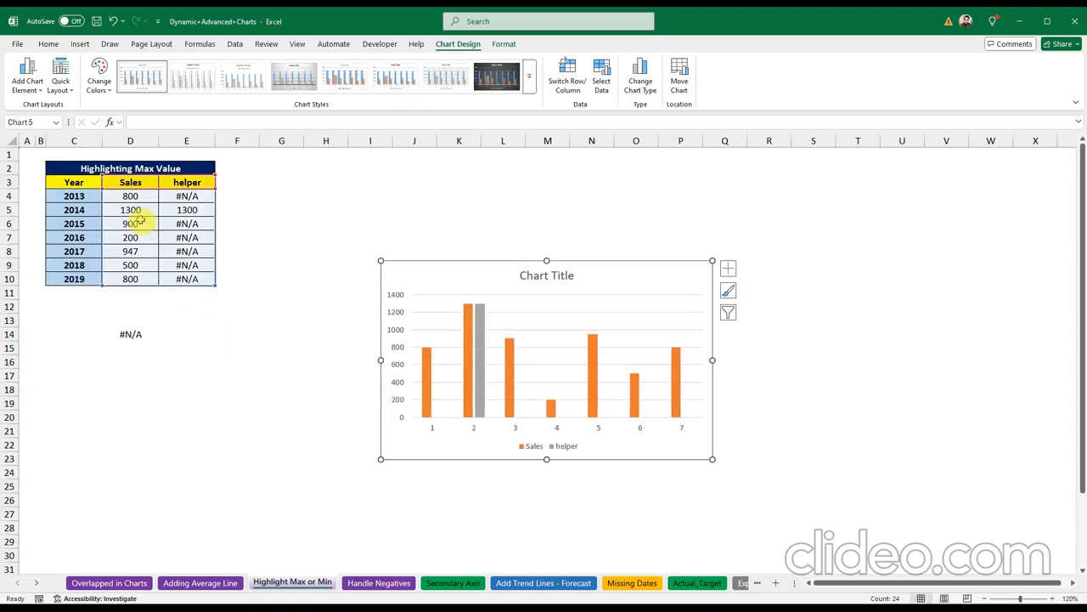
Step: Set the chart's horizontal axis labels to the years in C4:C10
{"action": "left_click", "coordinate": [470, 432]}
{"action": "right_click", "coordinate": [477, 430]}
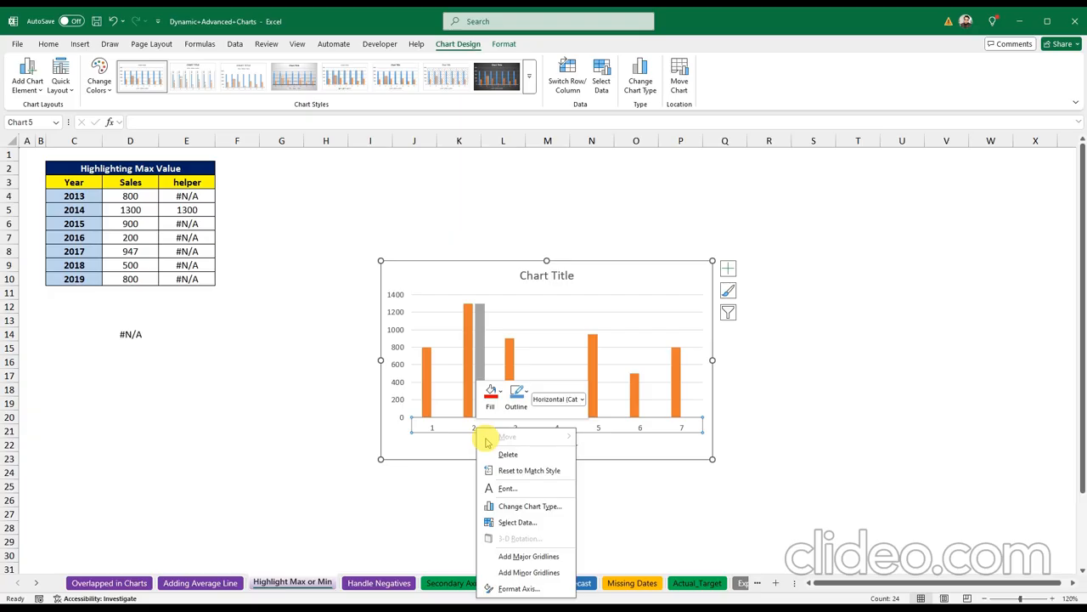
{"action": "left_click", "coordinate": [518, 522]}
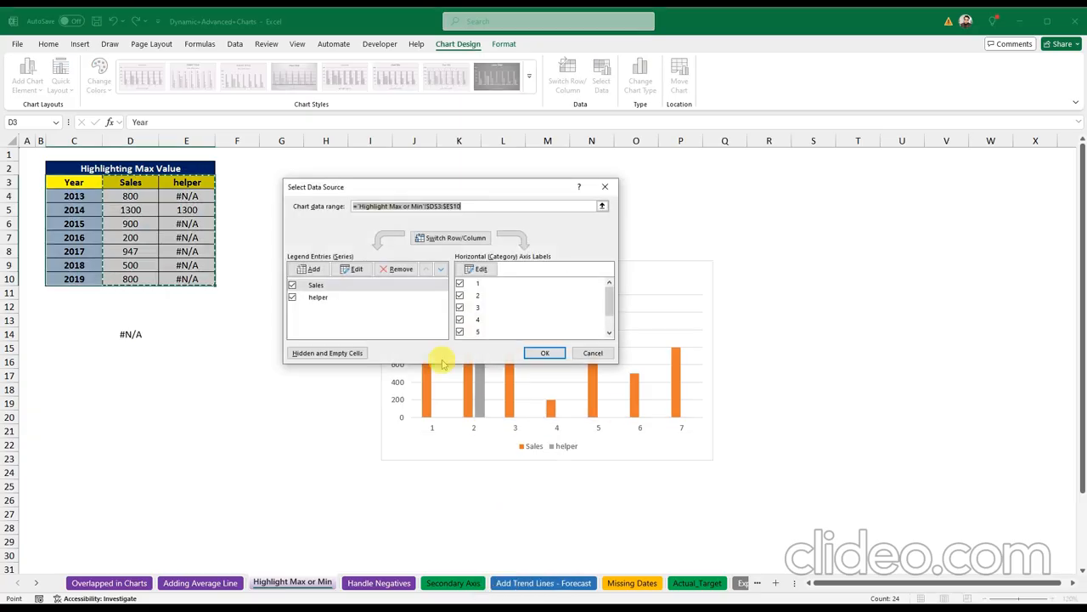
{"action": "left_click", "coordinate": [481, 269]}
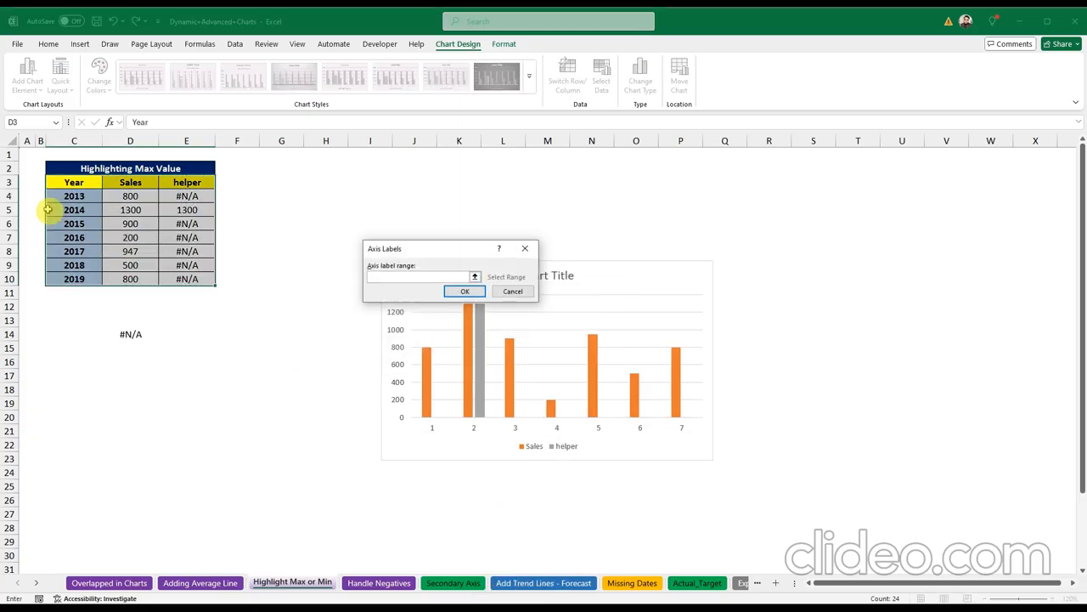
{"action": "left_click_drag", "start_coordinate": [74, 196], "coordinate": [112, 278]}
{"action": "left_click", "coordinate": [465, 292]}
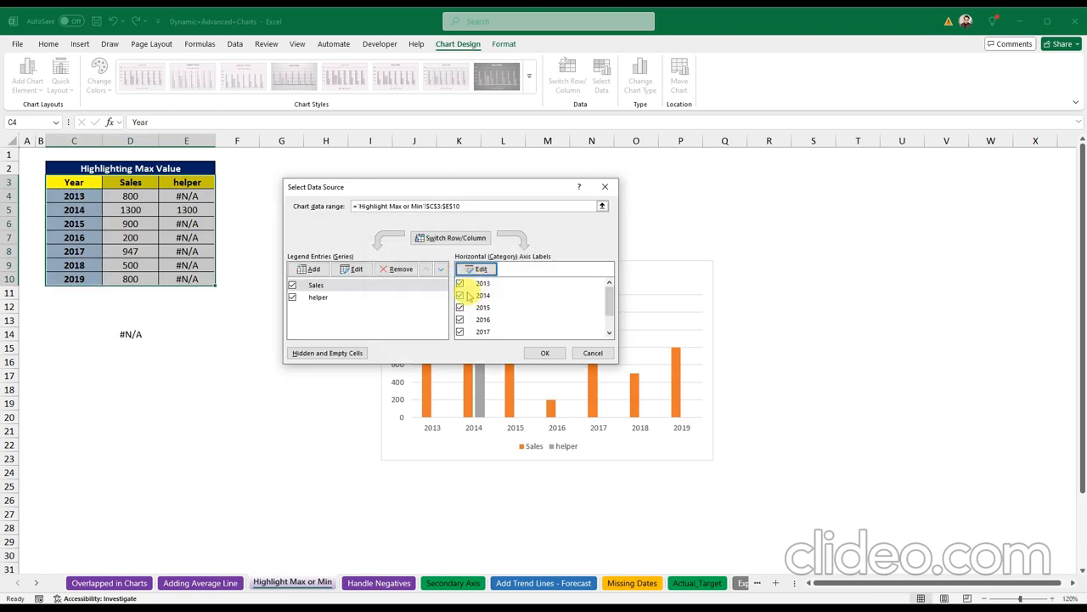
{"action": "left_click", "coordinate": [545, 352]}
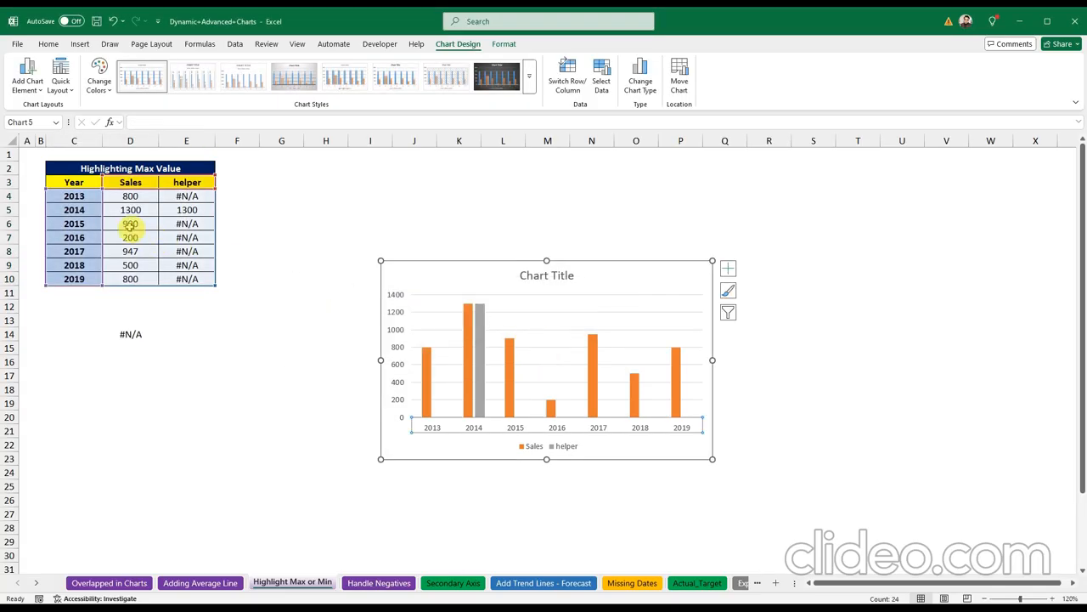
Step: Change the 2015 sales to 1700 so the grey helper bar marks it as maximum
{"action": "left_click", "coordinate": [129, 224]}
{"action": "type", "text": "1700"}
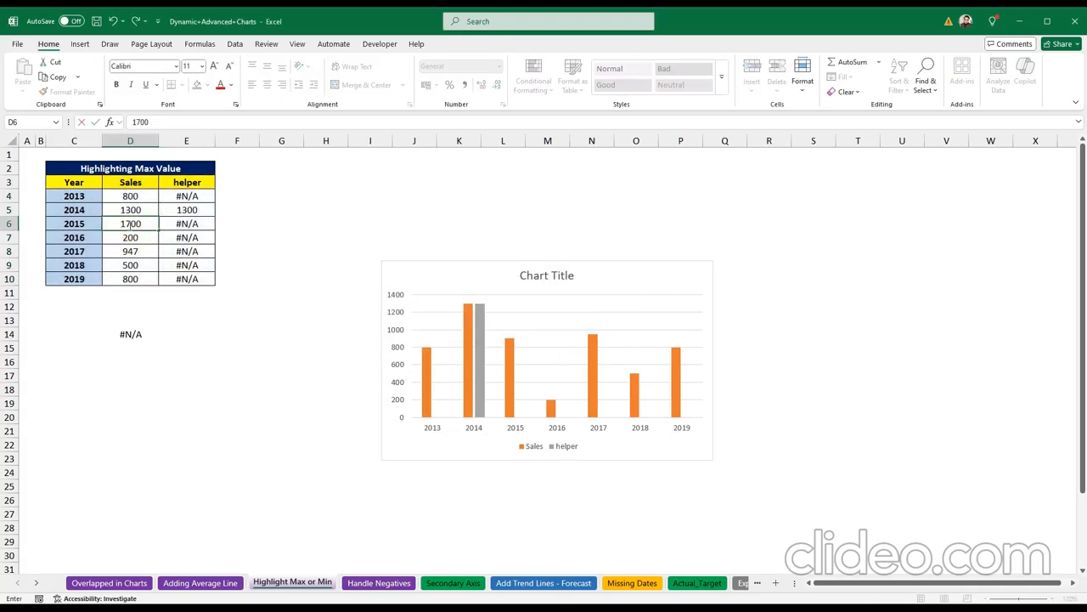
{"action": "key", "text": "Return"}
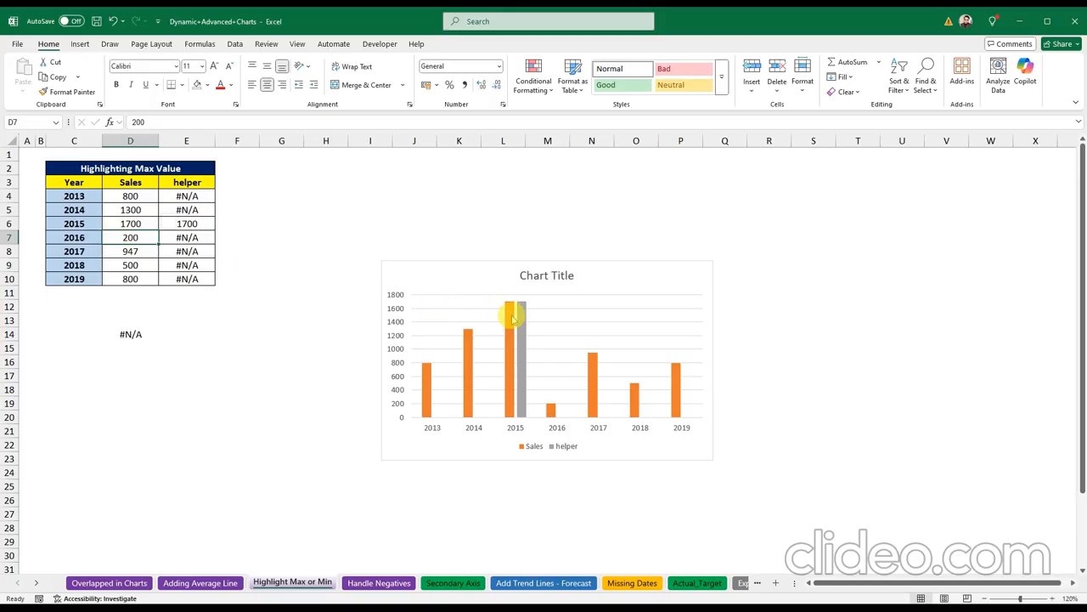
{"action": "left_click", "coordinate": [512, 317]}
{"action": "left_click", "coordinate": [520, 315]}
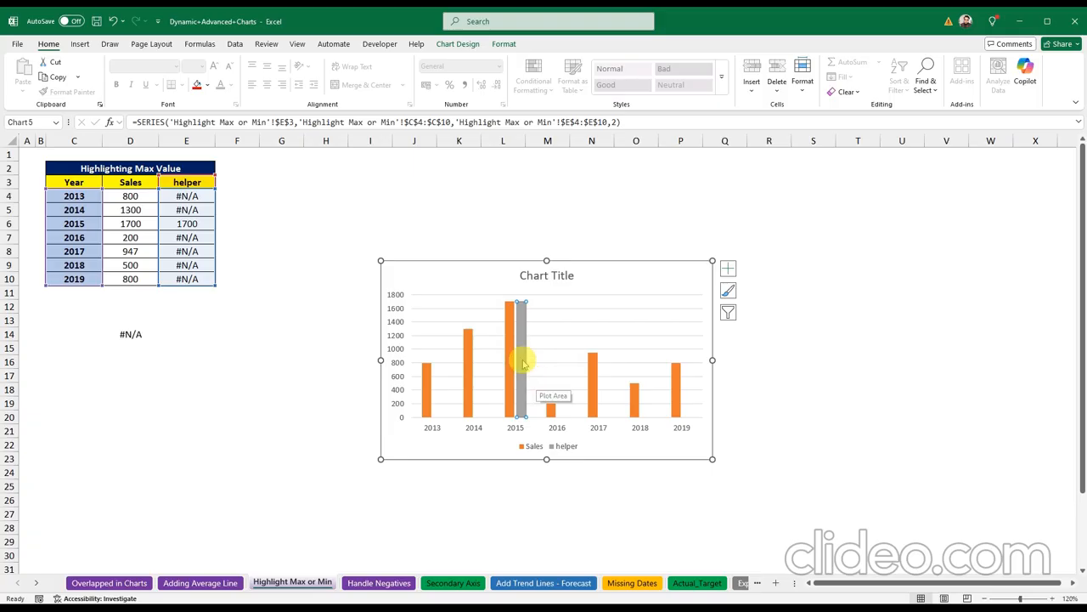
Step: Set the helper series' Series Overlap to 100% so the grey bar covers 2015's column
{"action": "right_click", "coordinate": [521, 356]}
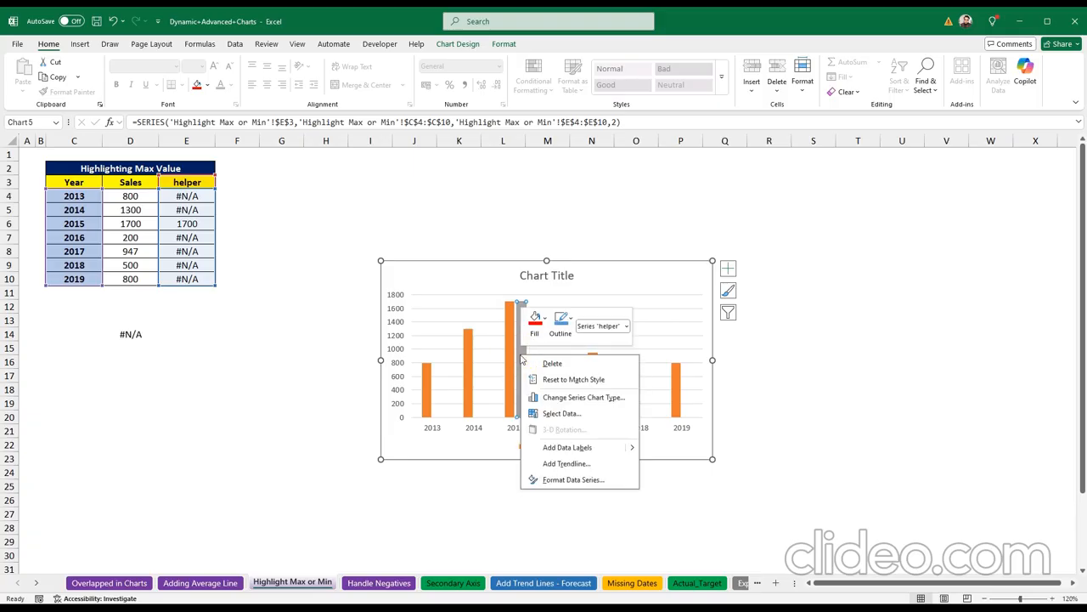
{"action": "left_click", "coordinate": [575, 480]}
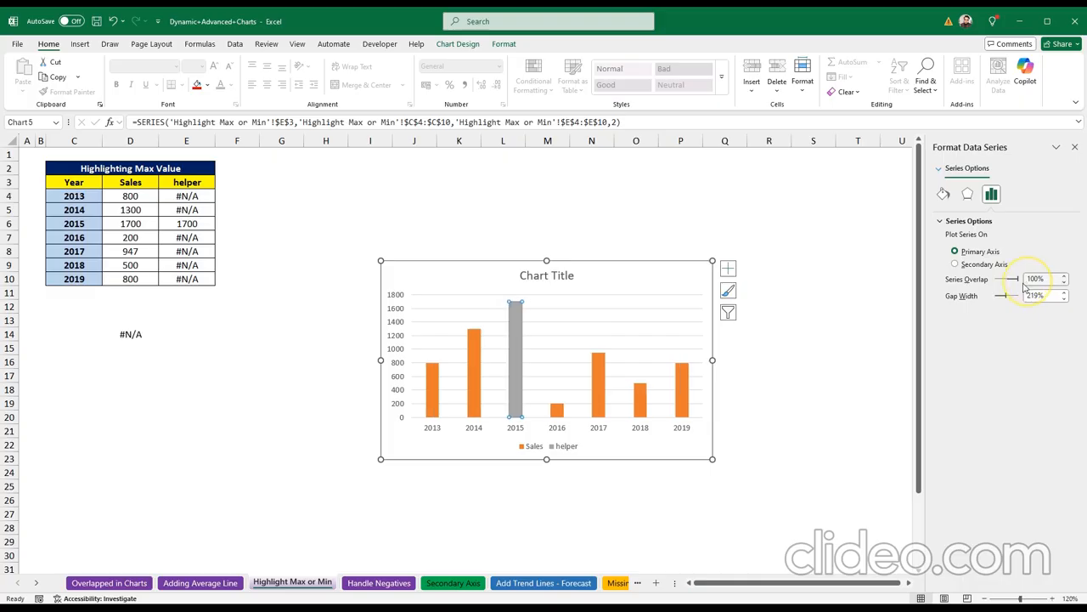
{"action": "left_click", "coordinate": [1075, 147]}
{"action": "left_click", "coordinate": [463, 289]}
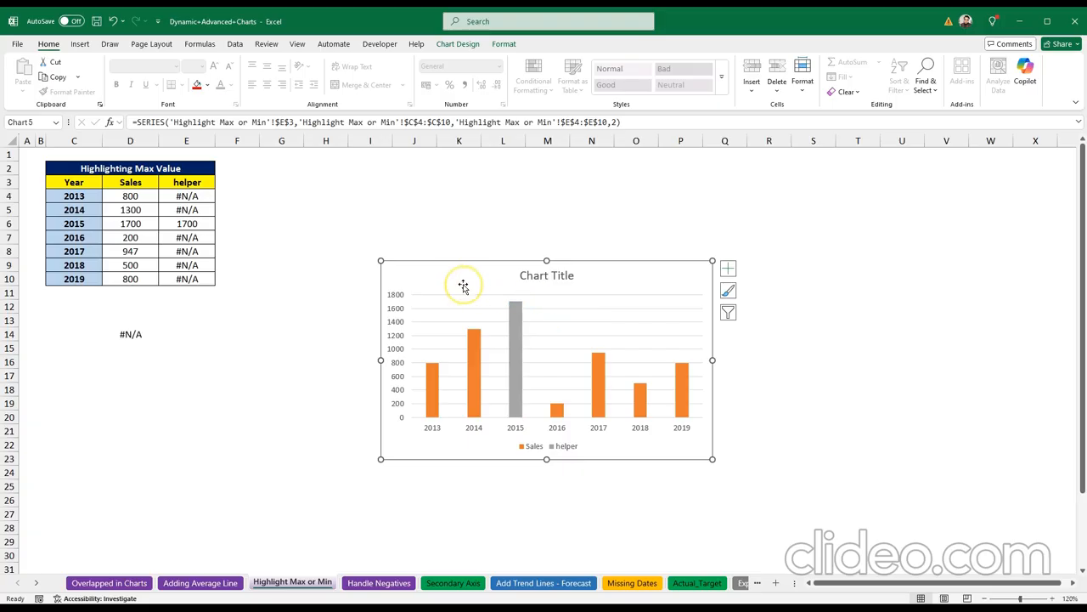
{"action": "left_click", "coordinate": [833, 415]}
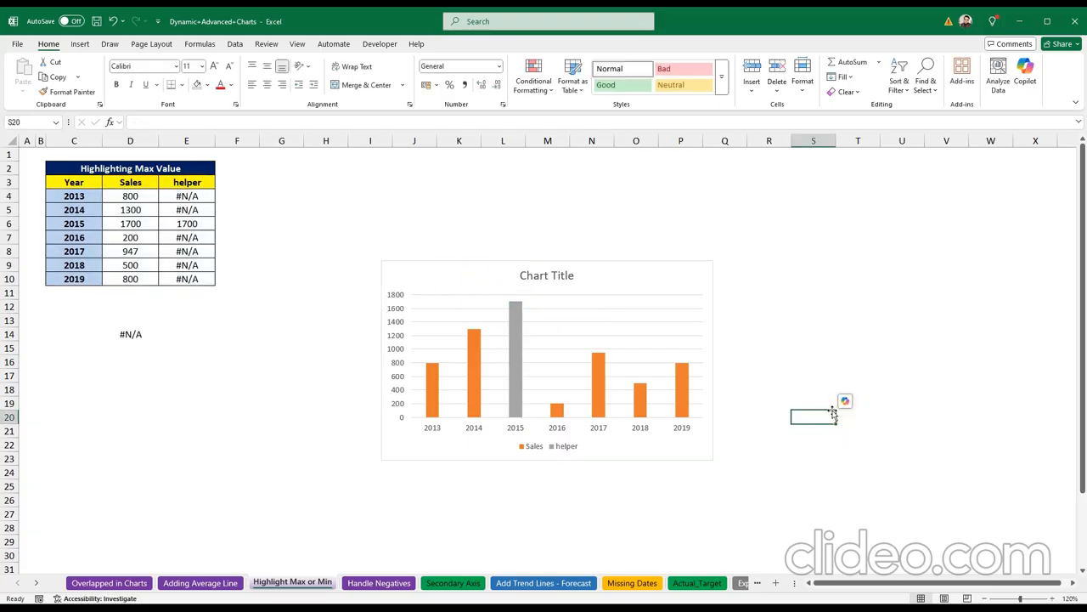
Step: Check the chart, then change the 2016 sales to 2100
{"action": "left_click", "coordinate": [462, 275]}
{"action": "left_click", "coordinate": [340, 295]}
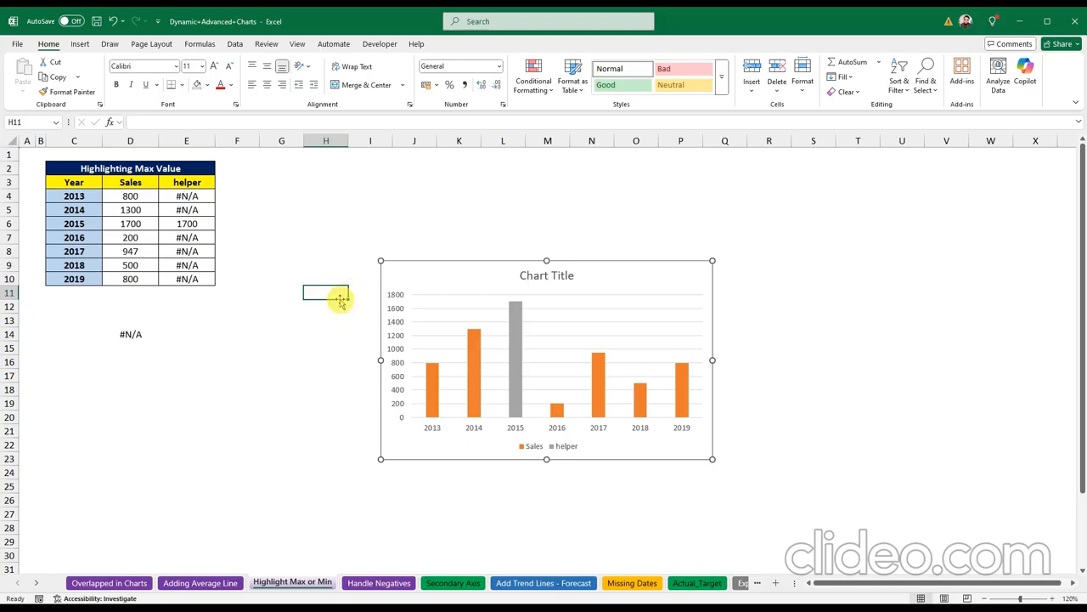
{"action": "left_click", "coordinate": [407, 277]}
{"action": "left_click", "coordinate": [197, 347]}
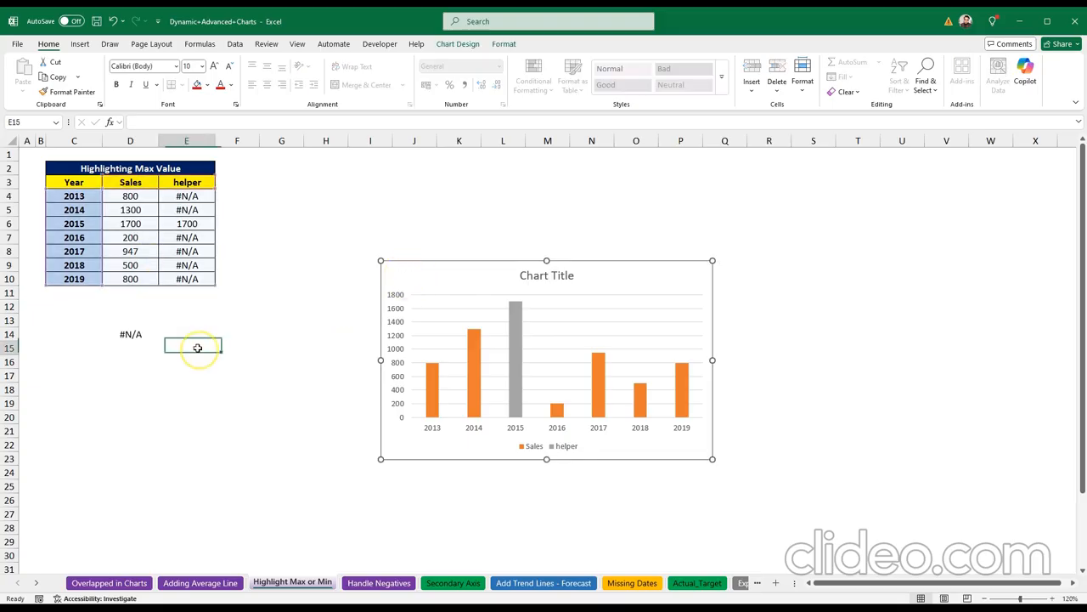
{"action": "left_click", "coordinate": [130, 238]}
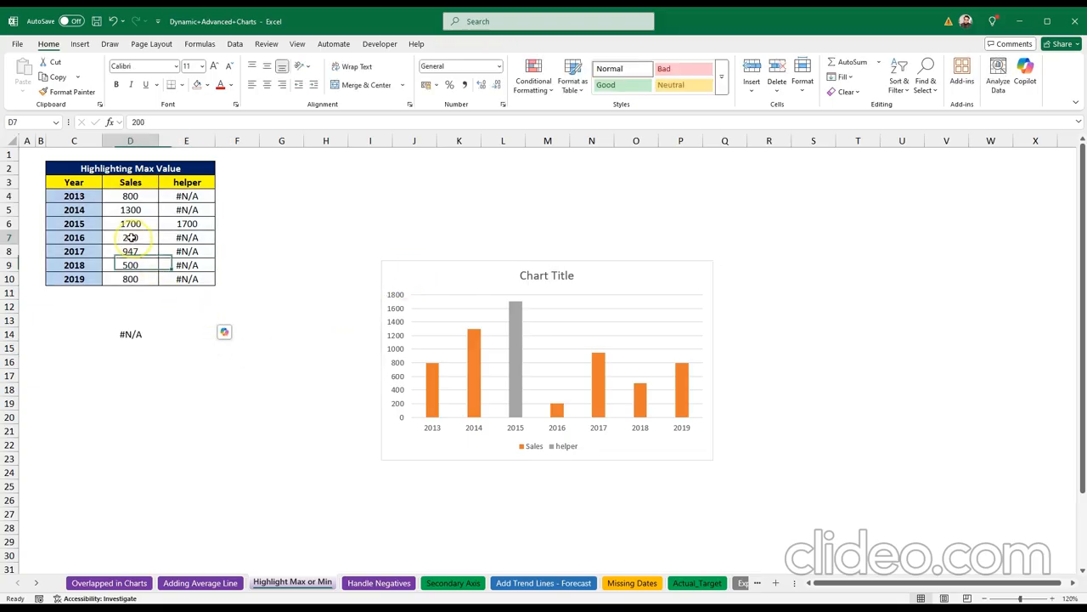
{"action": "type", "text": "2100"}
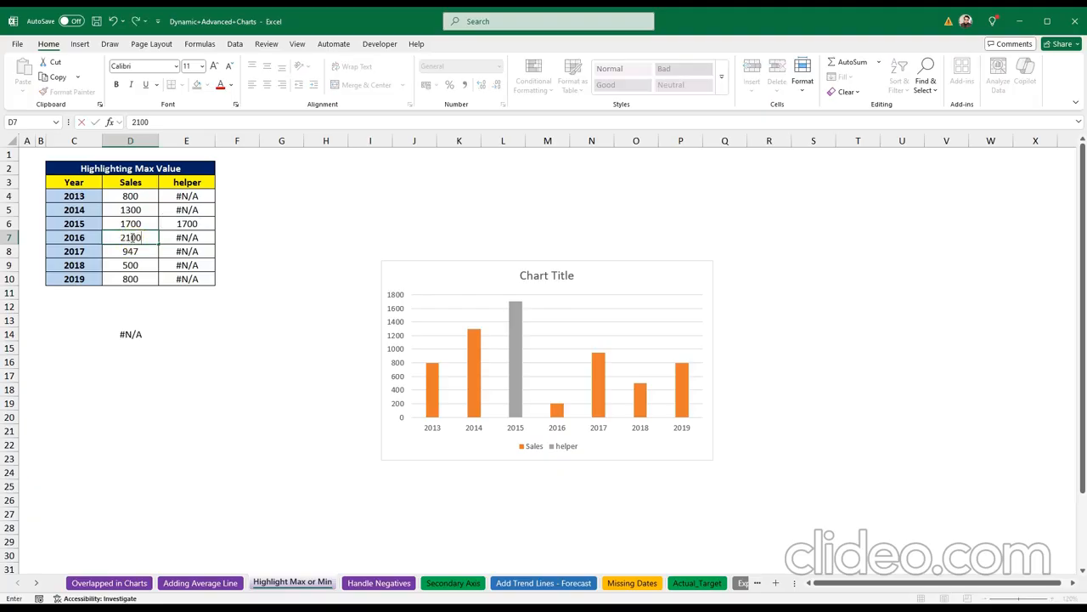
{"action": "key", "text": "Return"}
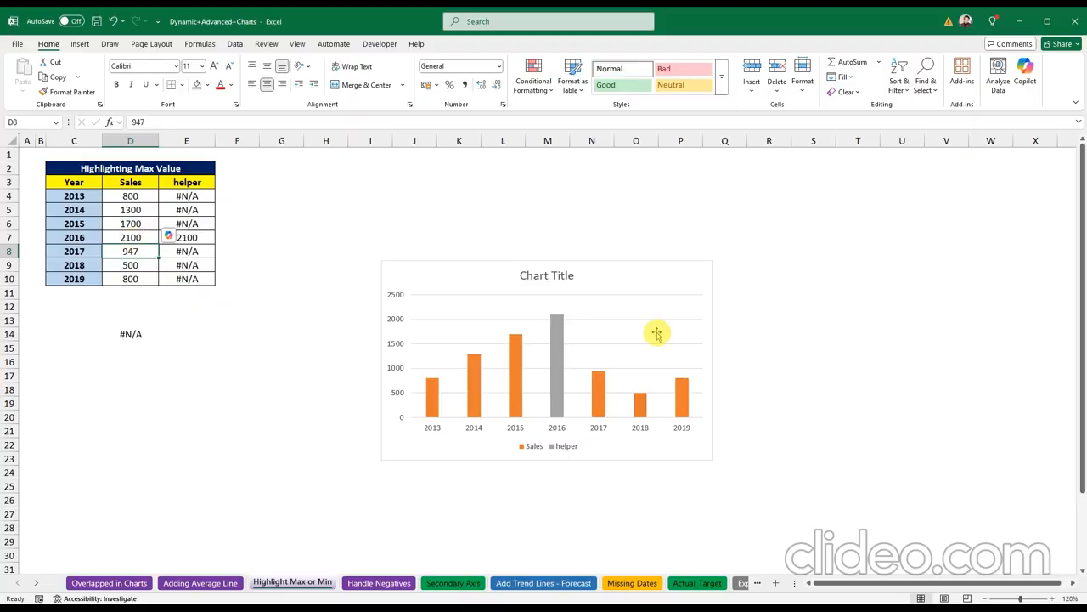
Step: Change the 2013 sales to 2500 and the 2019 sales to 3000
{"action": "left_click", "coordinate": [140, 197]}
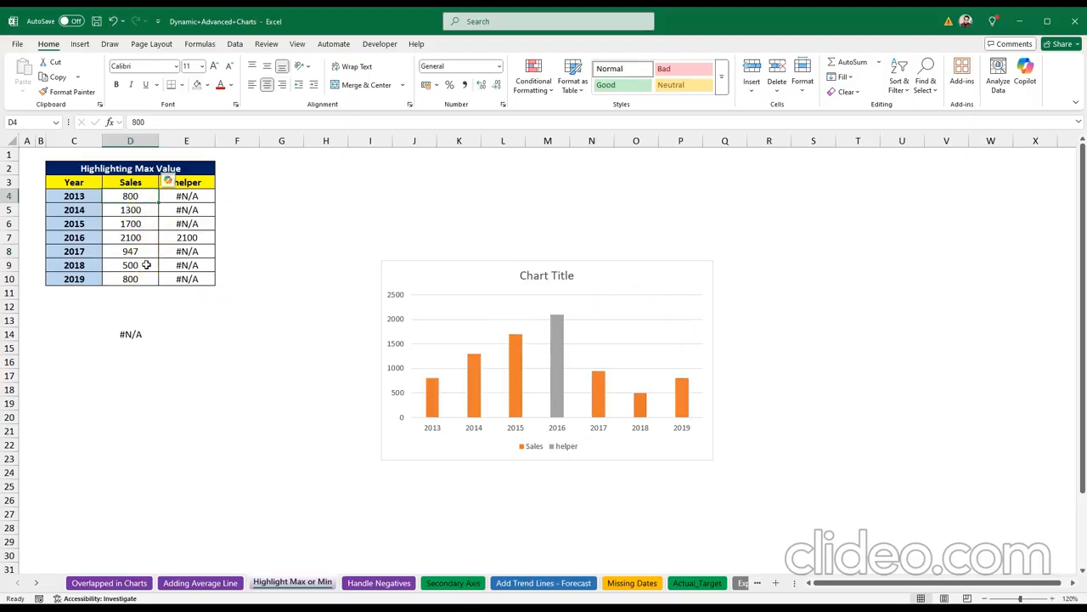
{"action": "type", "text": "2500"}
{"action": "key", "text": "Return"}
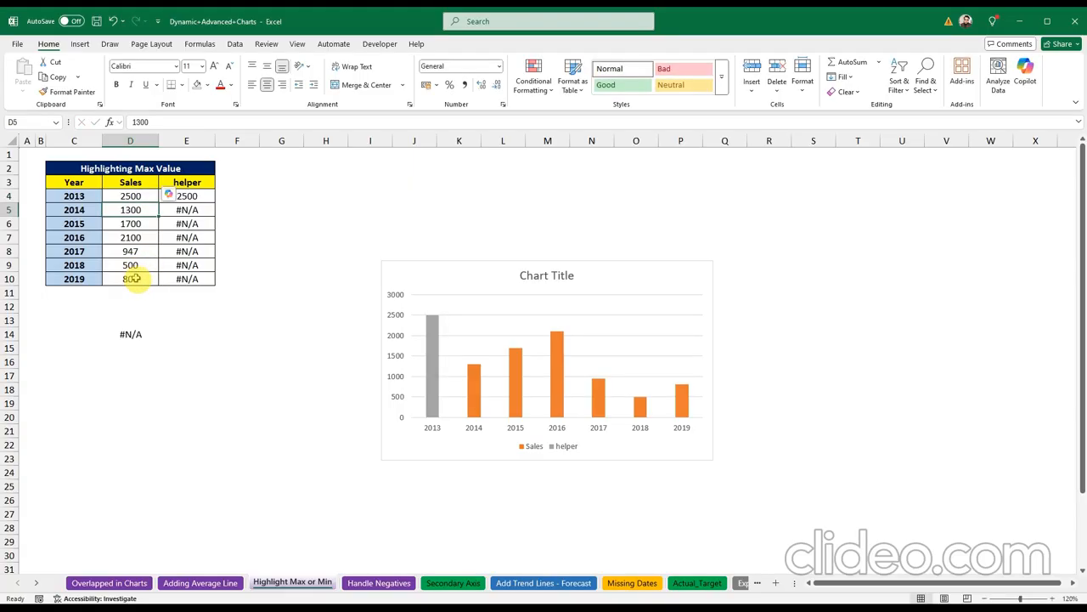
{"action": "left_click", "coordinate": [134, 278]}
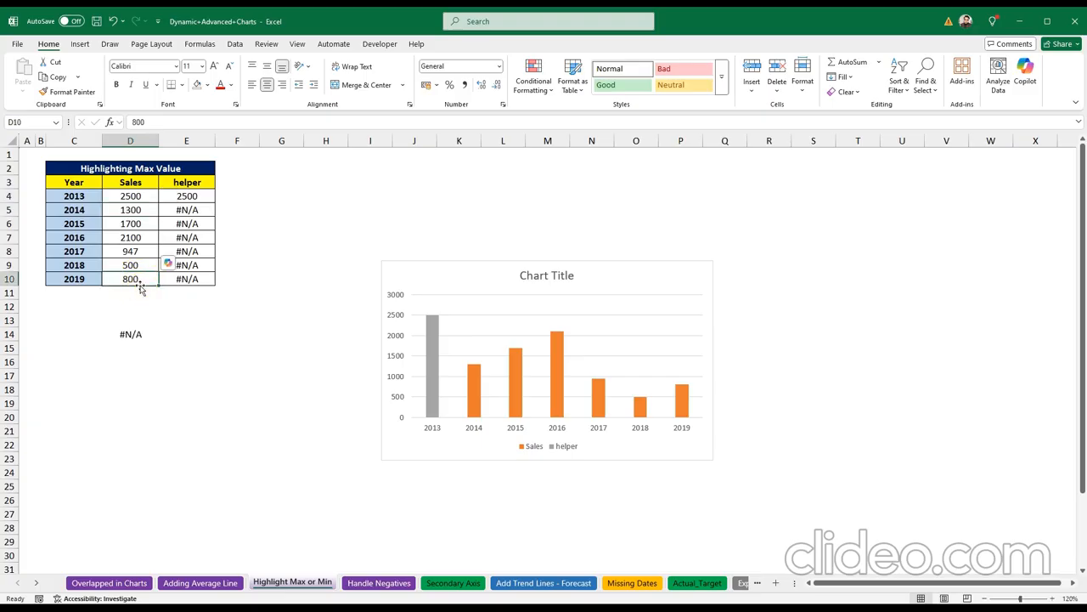
{"action": "type", "text": "3"}
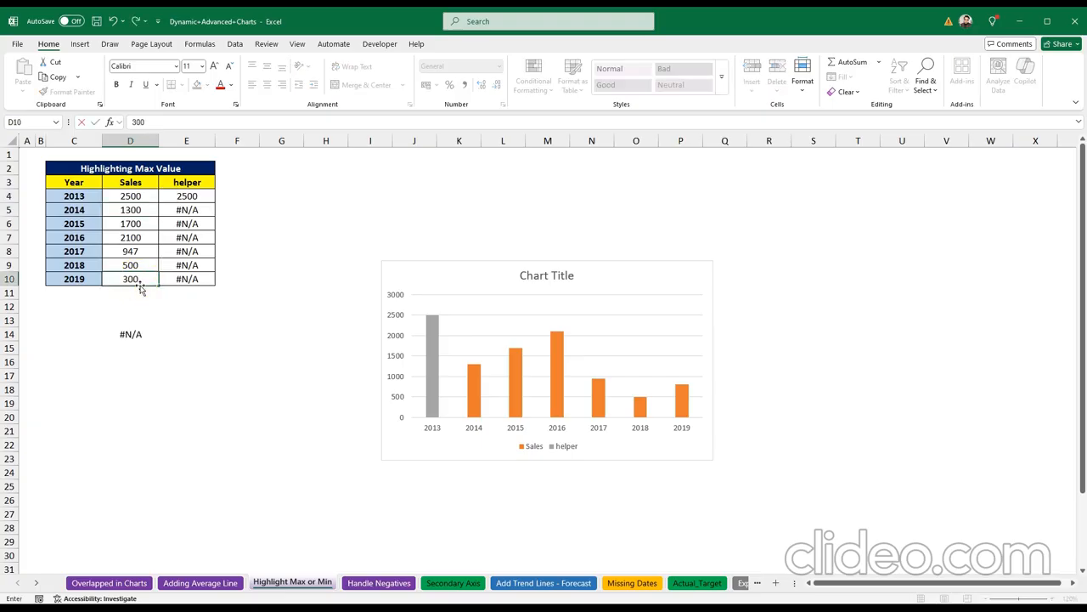
{"action": "type", "text": "000"}
{"action": "key", "text": "Return"}
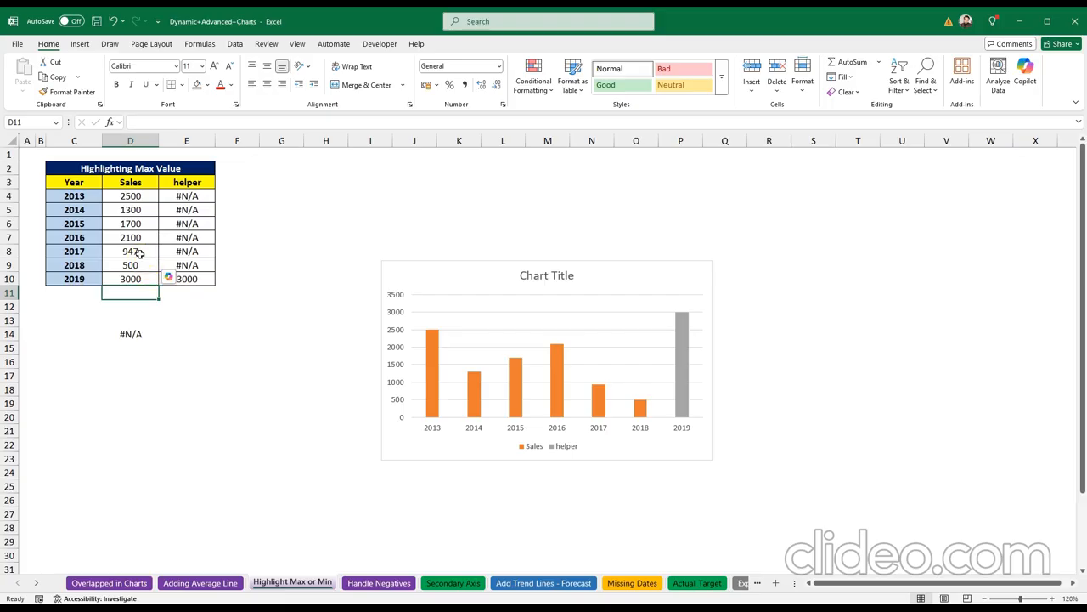
{"action": "left_click", "coordinate": [478, 480]}
Step: Go to the Handle Negatives sheet and select its Year and Profits table
{"action": "left_click", "coordinate": [378, 582]}
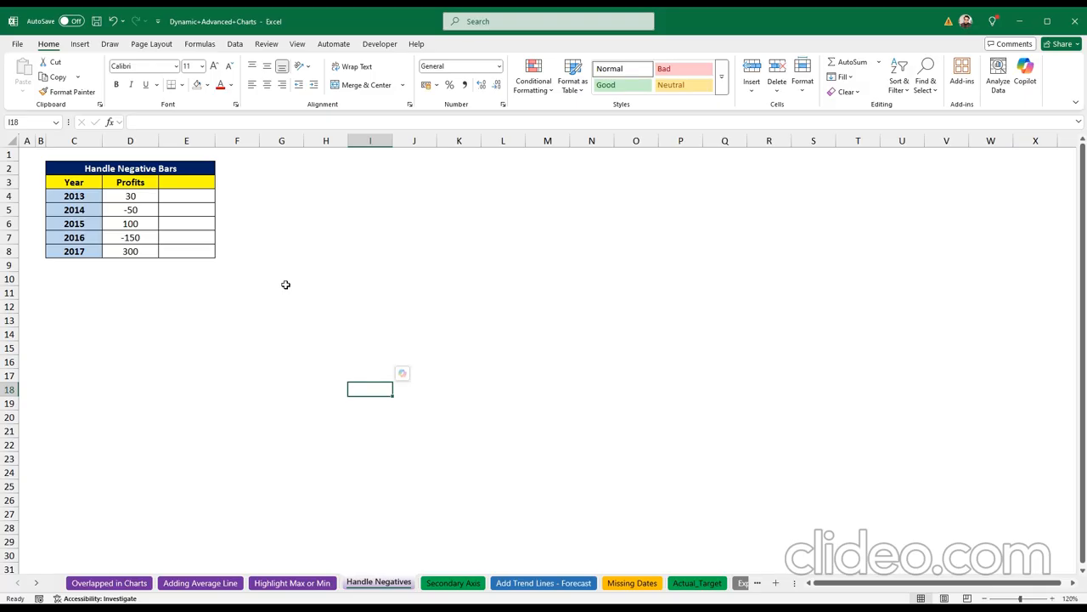
{"action": "left_click_drag", "start_coordinate": [81, 182], "coordinate": [129, 252]}
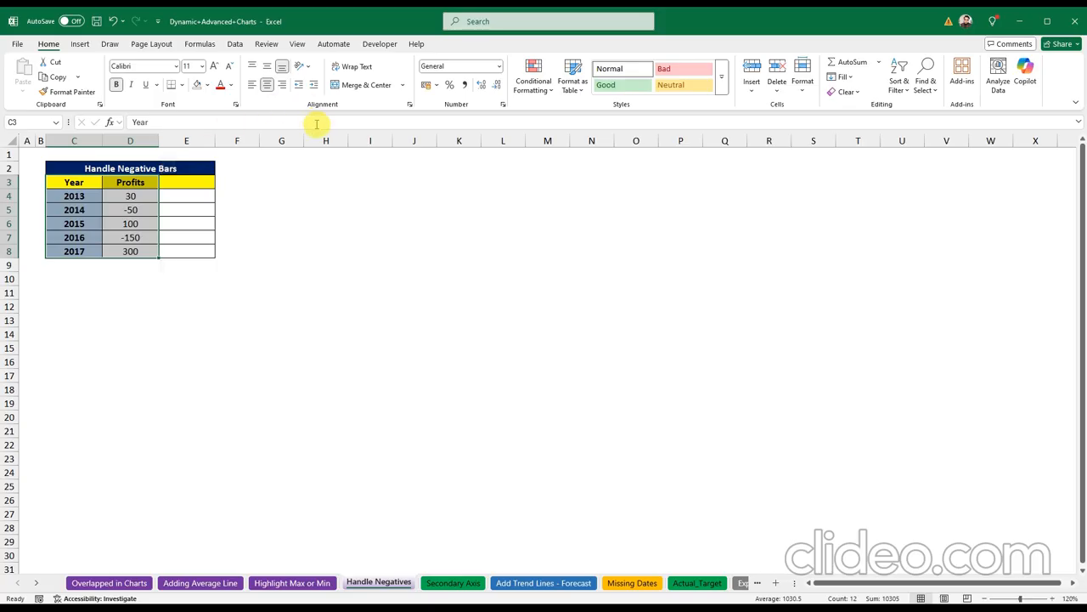
{"action": "left_click", "coordinate": [293, 222]}
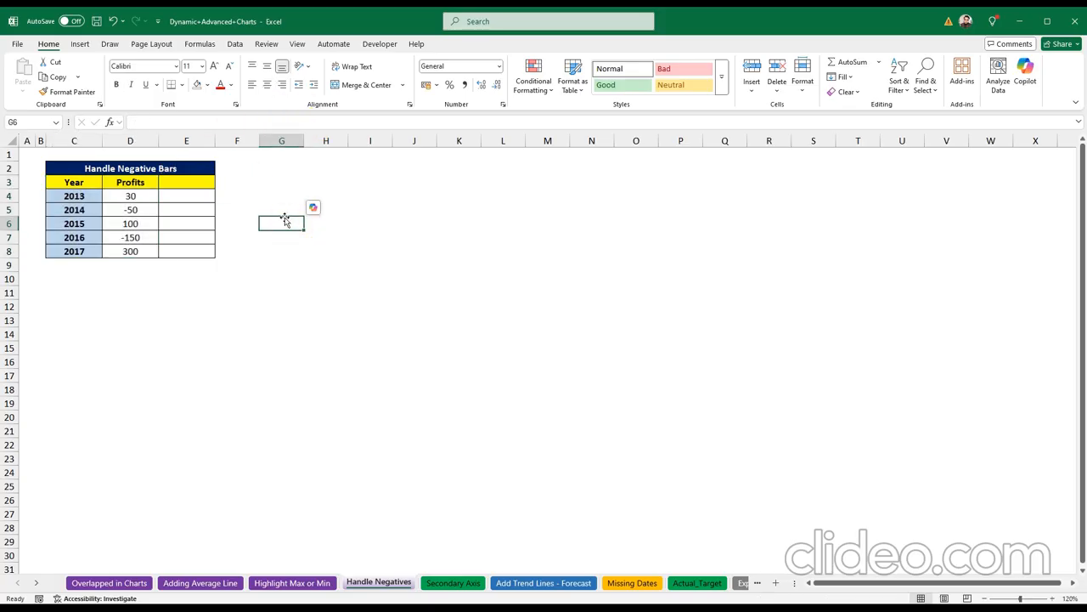
{"action": "left_click_drag", "start_coordinate": [85, 182], "coordinate": [134, 212]}
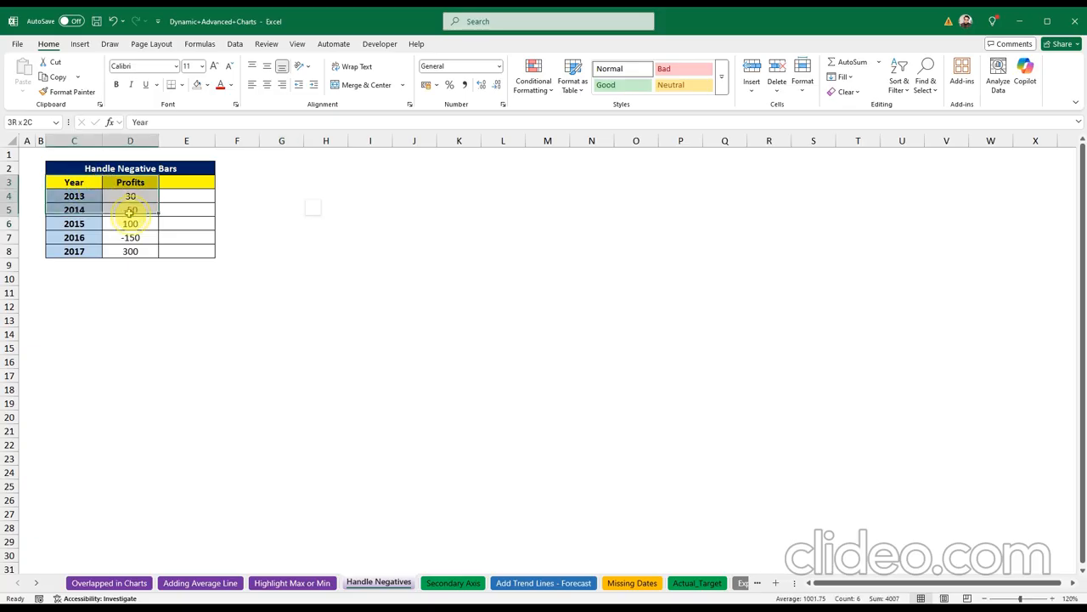
{"action": "left_click", "coordinate": [316, 583]}
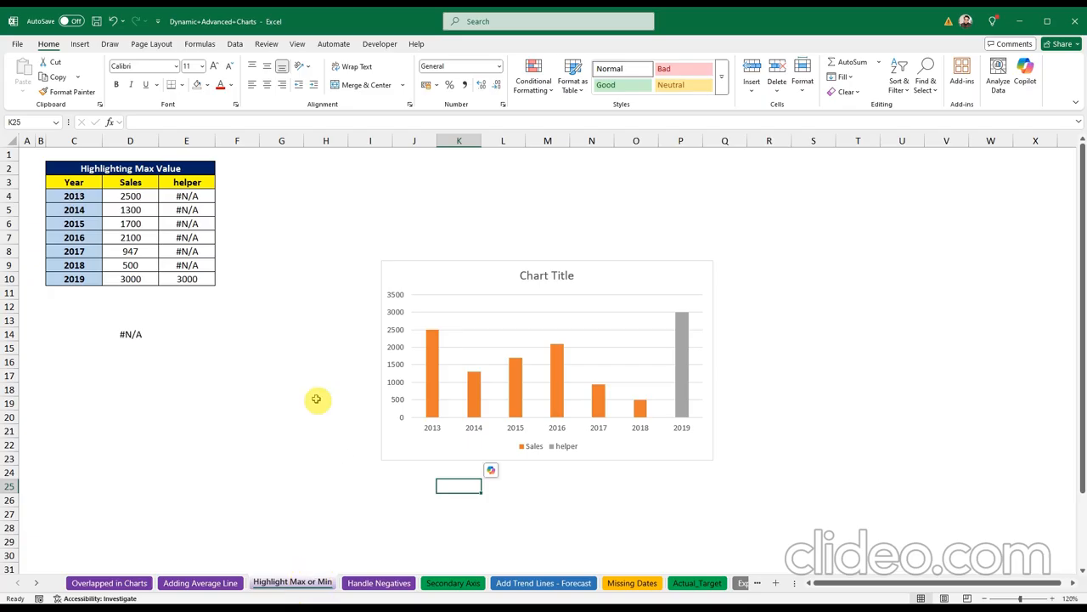
{"action": "double_click", "coordinate": [183, 197]}
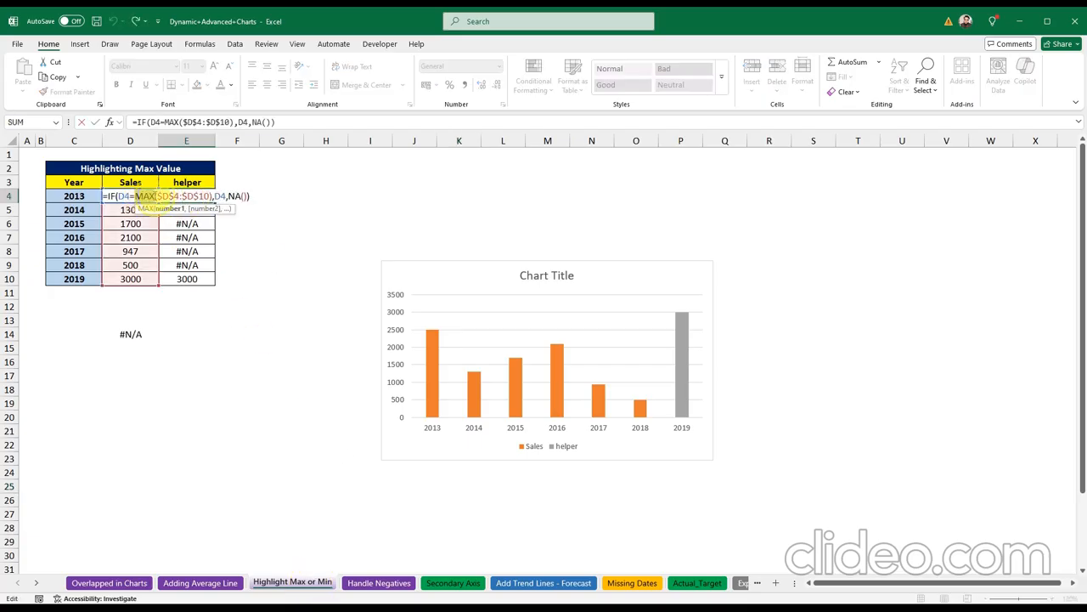
{"action": "double_click", "coordinate": [144, 196]}
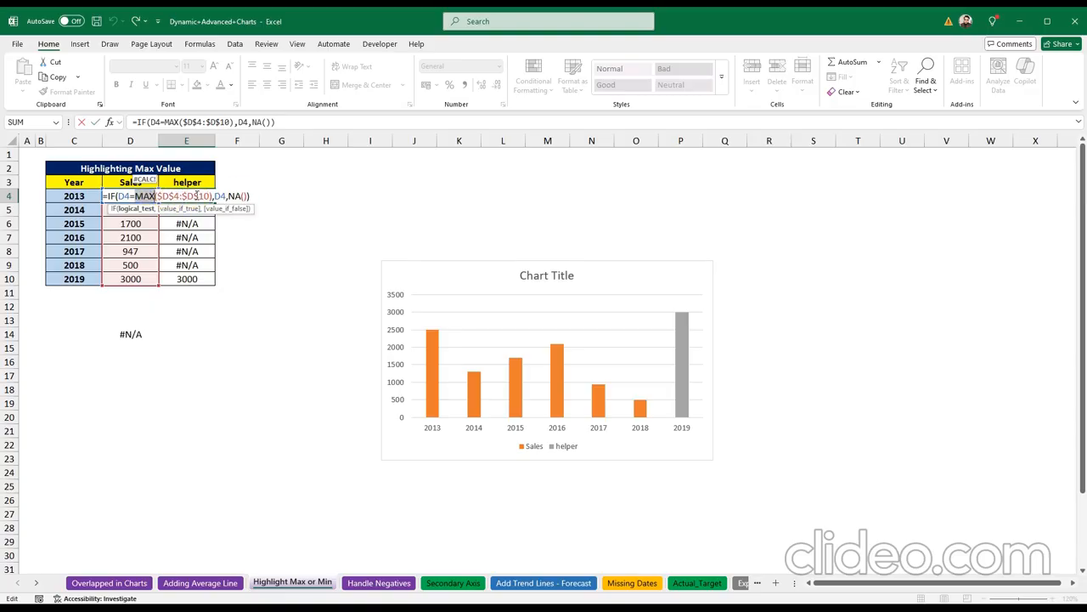
{"action": "key", "text": "Escape"}
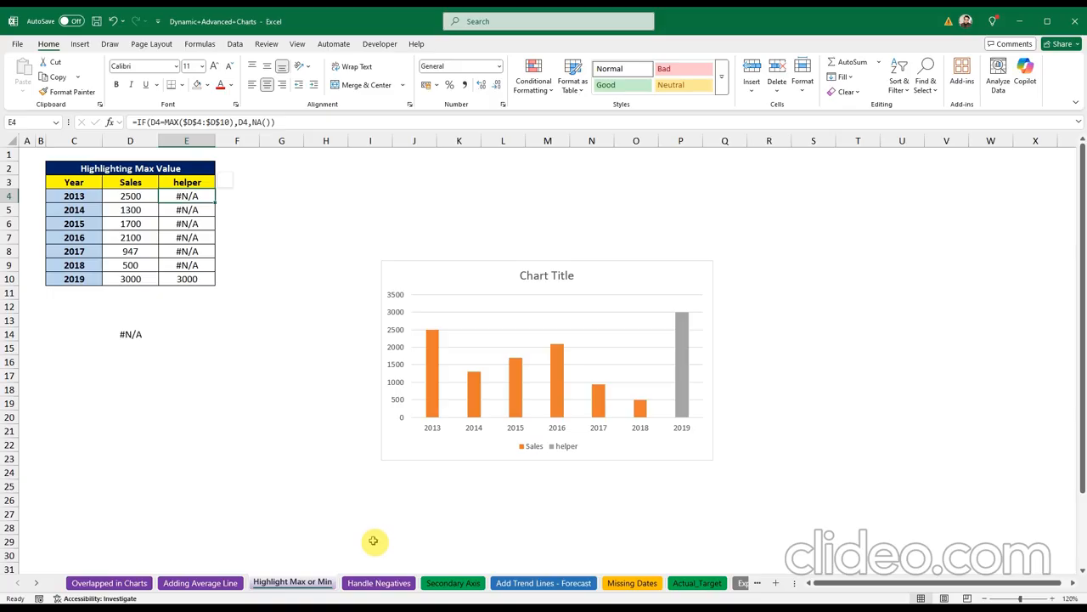
{"action": "left_click", "coordinate": [379, 583]}
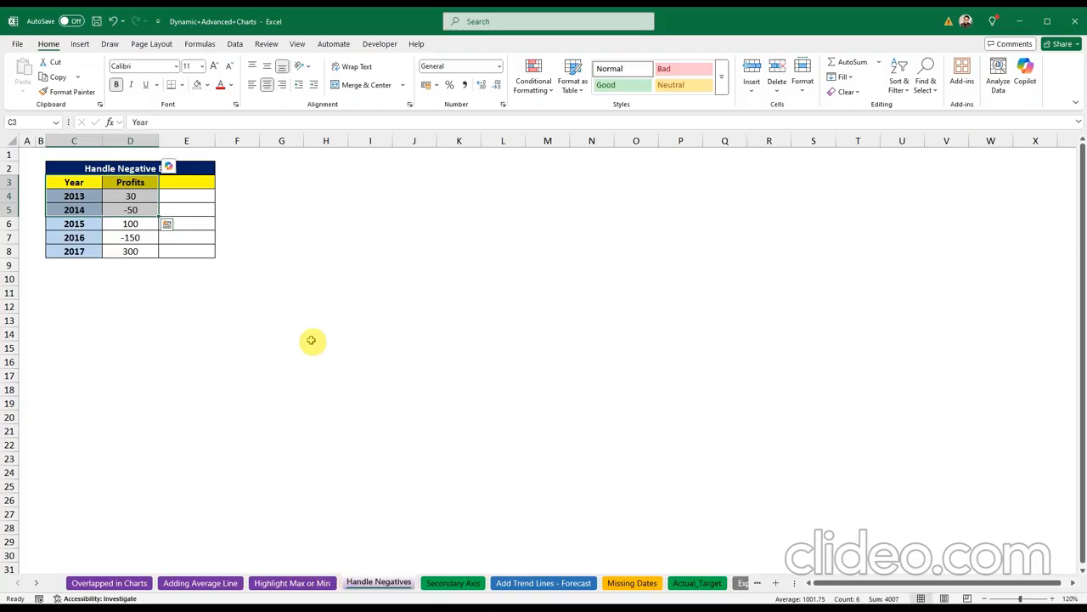
Step: Insert a clustered column chart of the whole Year and Profits table
{"action": "left_click", "coordinate": [249, 250]}
{"action": "left_click", "coordinate": [286, 375]}
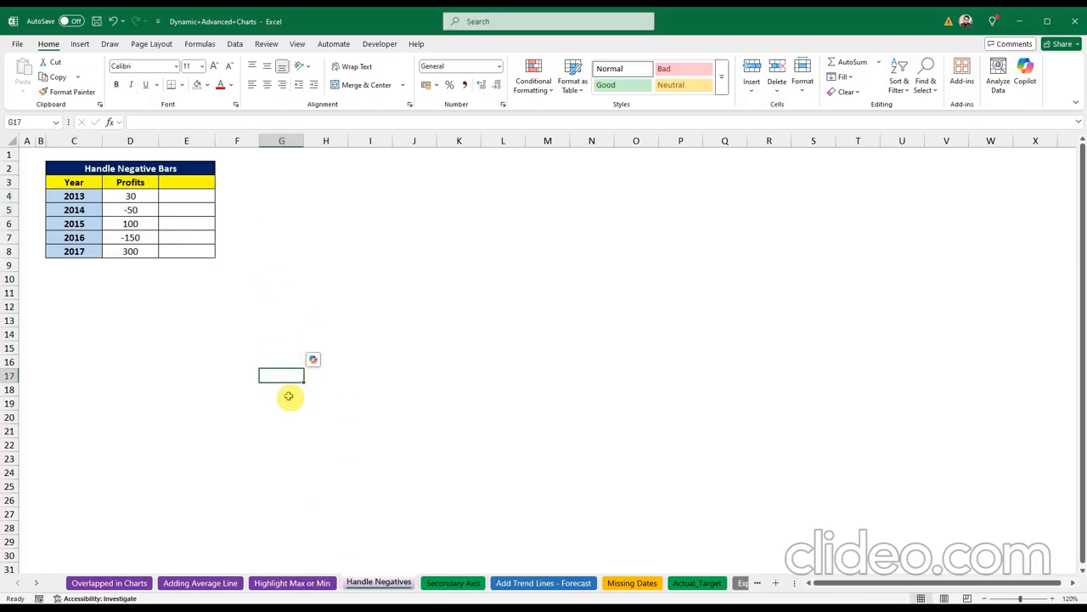
{"action": "left_click_drag", "start_coordinate": [128, 197], "coordinate": [134, 235]}
{"action": "left_click", "coordinate": [406, 331]}
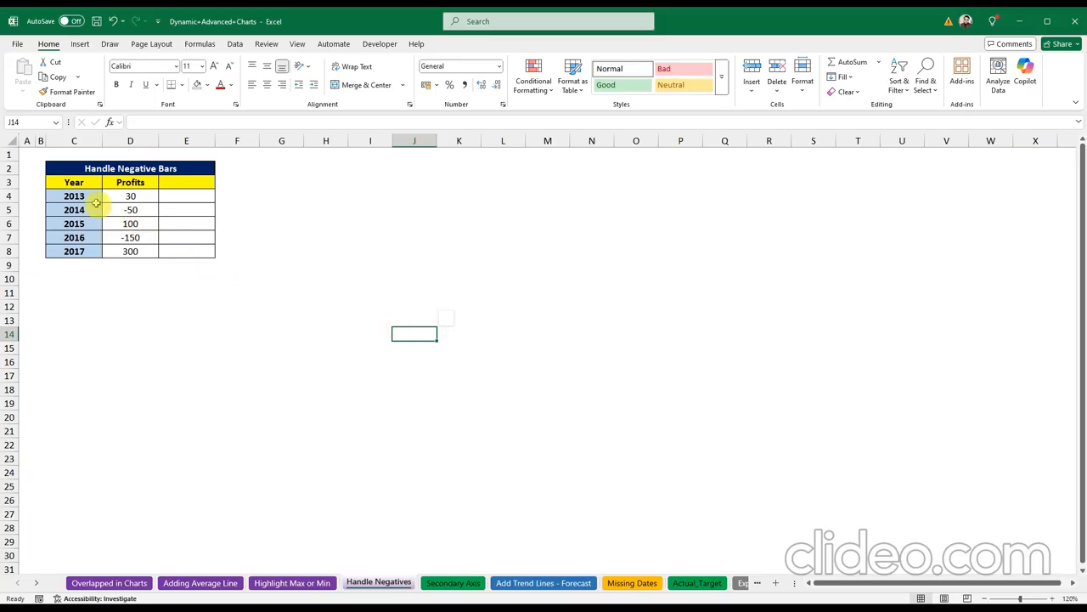
{"action": "left_click_drag", "start_coordinate": [84, 183], "coordinate": [138, 246]}
{"action": "left_click", "coordinate": [79, 44]}
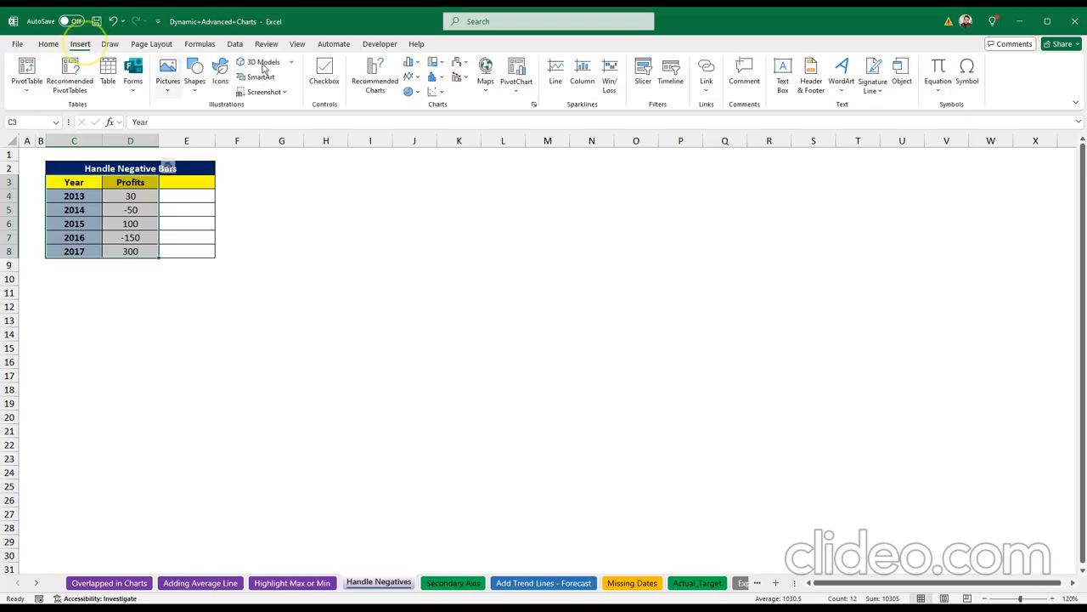
{"action": "left_click", "coordinate": [415, 64]}
{"action": "left_click", "coordinate": [417, 107]}
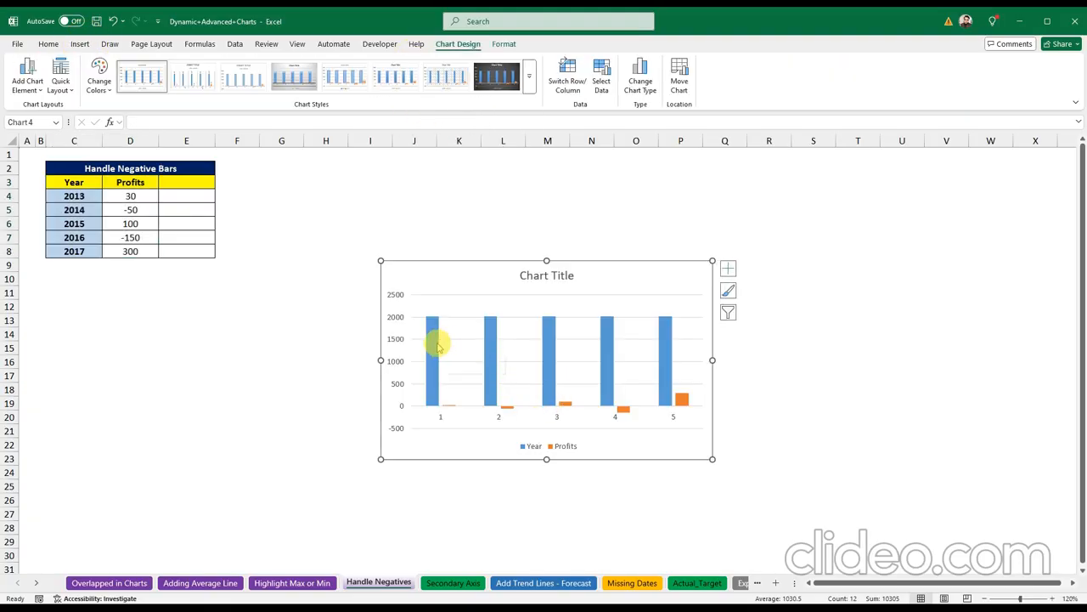
Step: Delete the Year series so only the Profits bars remain
{"action": "left_click", "coordinate": [438, 374]}
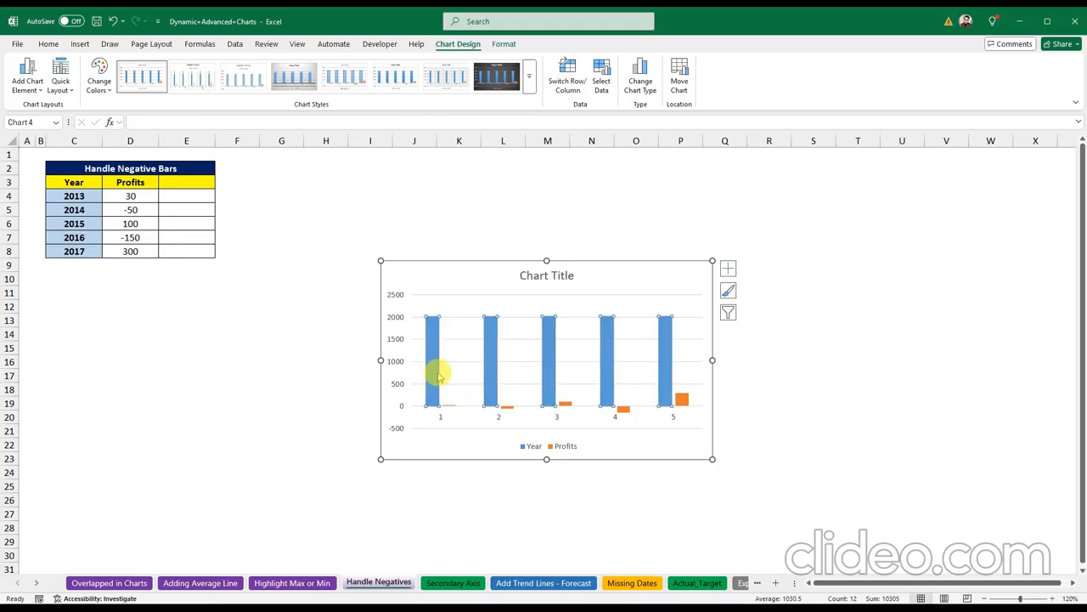
{"action": "key", "text": "Delete"}
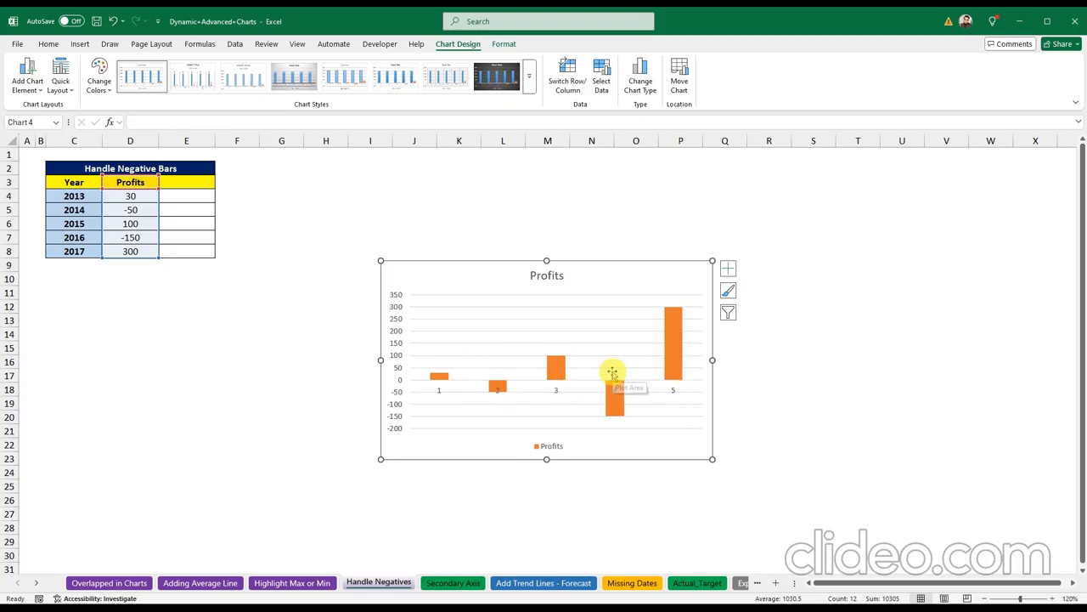
{"action": "mouse_move", "coordinate": [622, 404]}
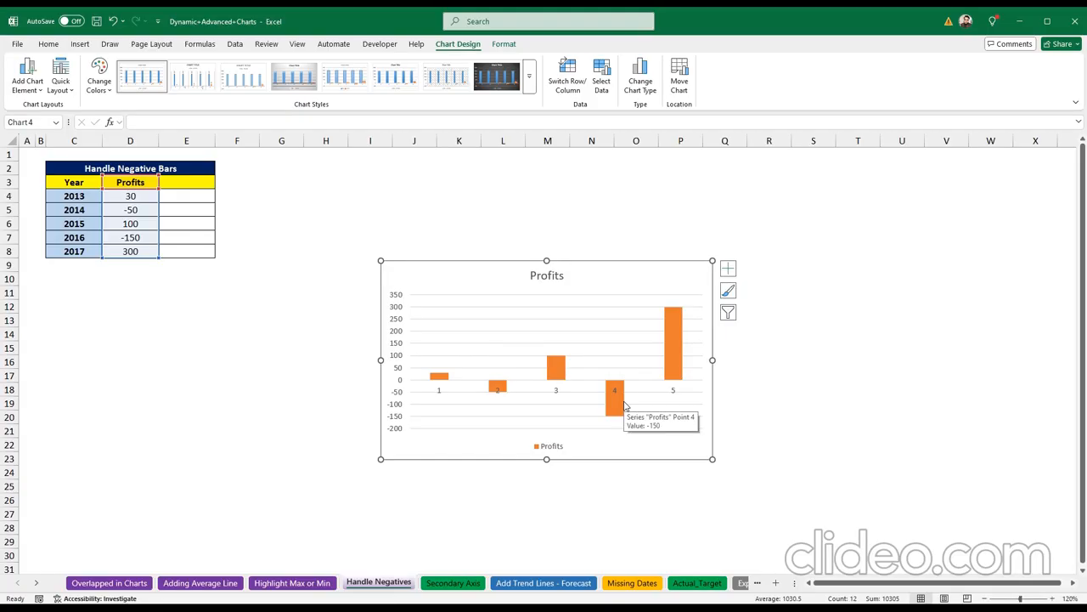
{"action": "left_click", "coordinate": [438, 394]}
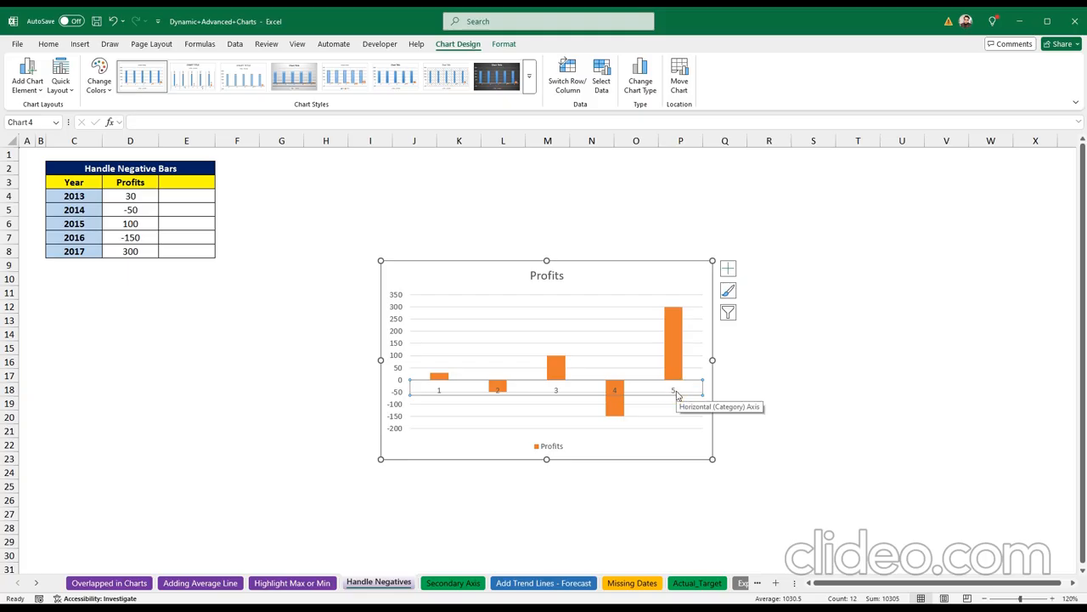
{"action": "left_click", "coordinate": [558, 393]}
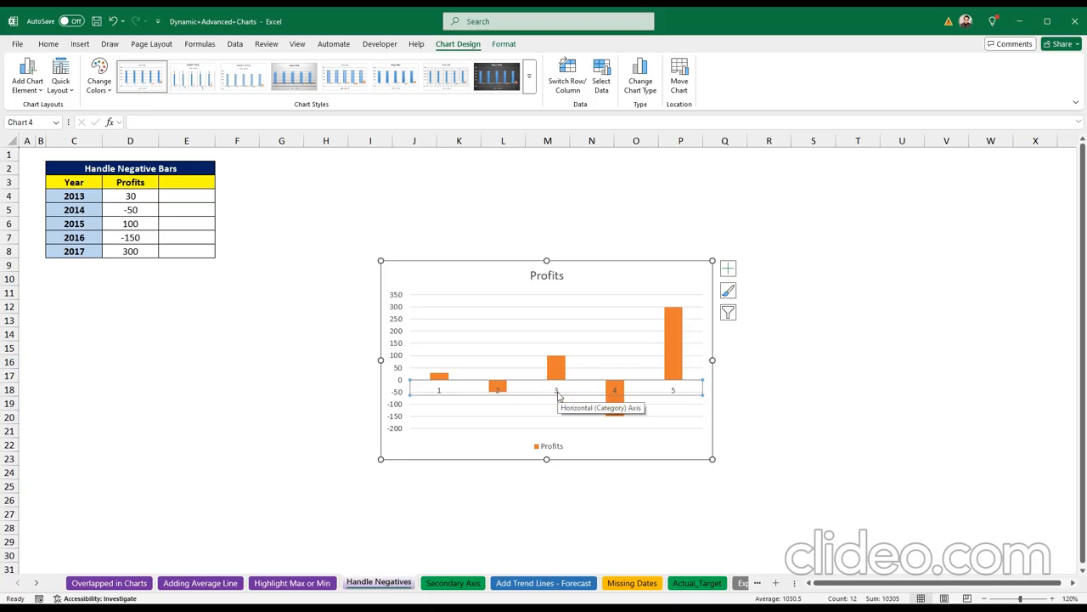
Step: Use the years in C4:C8 (2013–2017) as the horizontal axis labels
{"action": "right_click", "coordinate": [558, 393]}
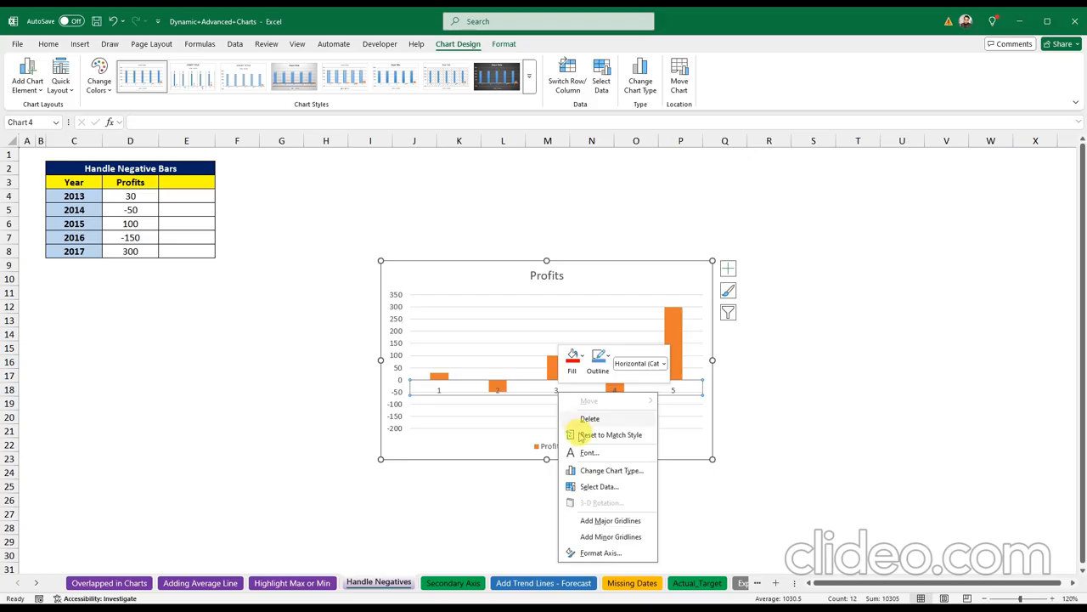
{"action": "left_click", "coordinate": [599, 486]}
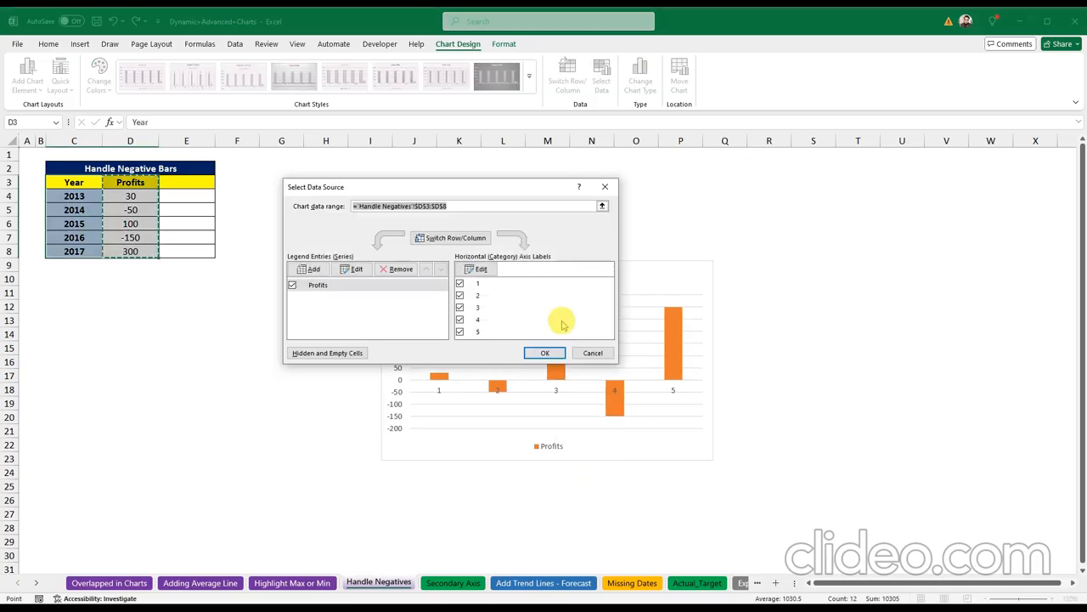
{"action": "left_click", "coordinate": [476, 269]}
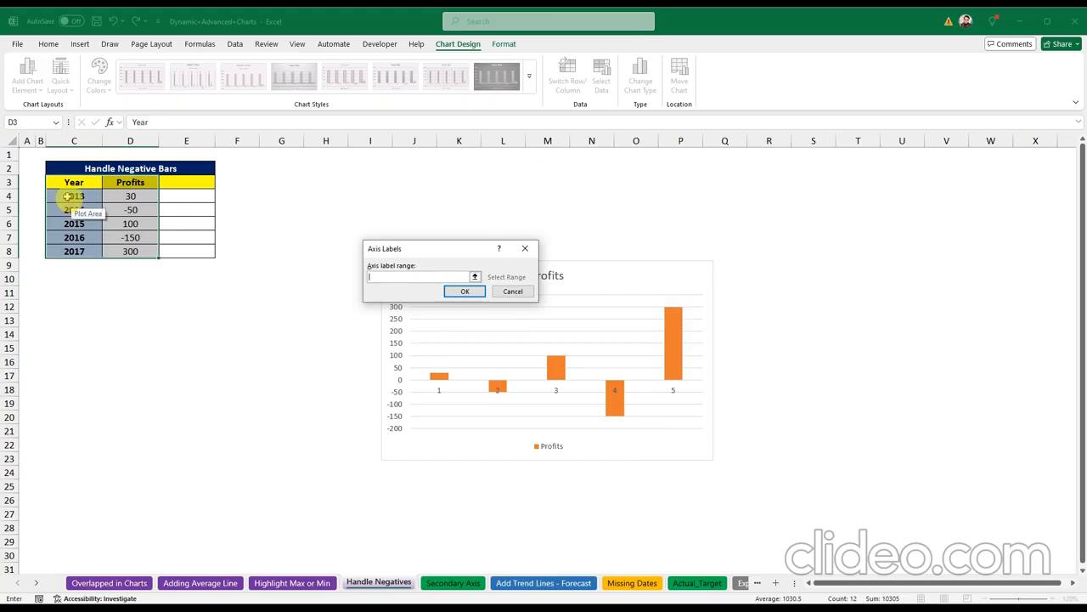
{"action": "left_click_drag", "start_coordinate": [74, 195], "coordinate": [74, 251]}
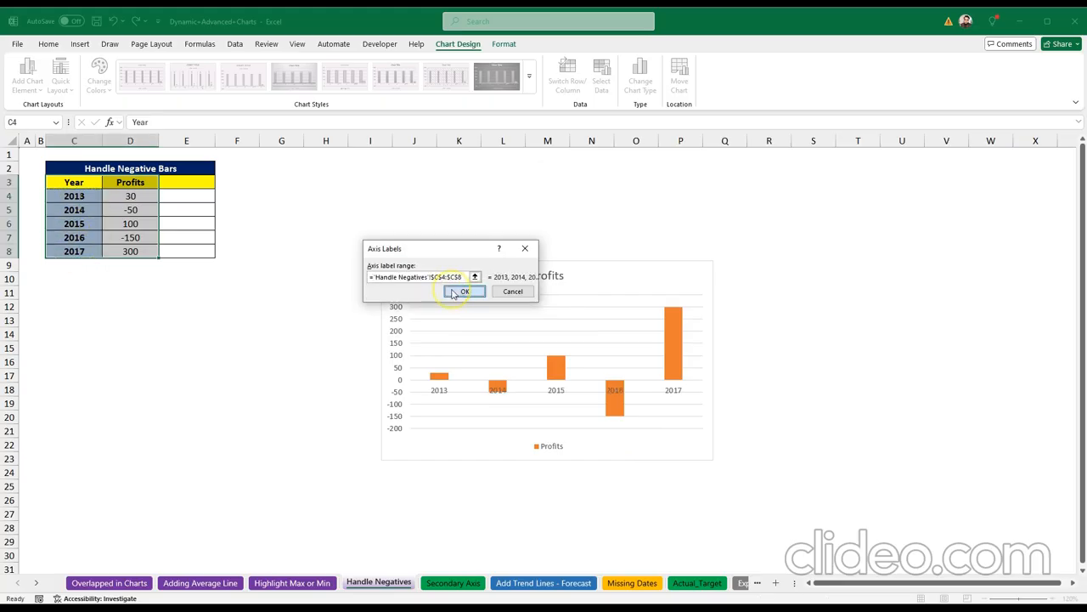
{"action": "left_click", "coordinate": [464, 291]}
{"action": "left_click", "coordinate": [542, 354]}
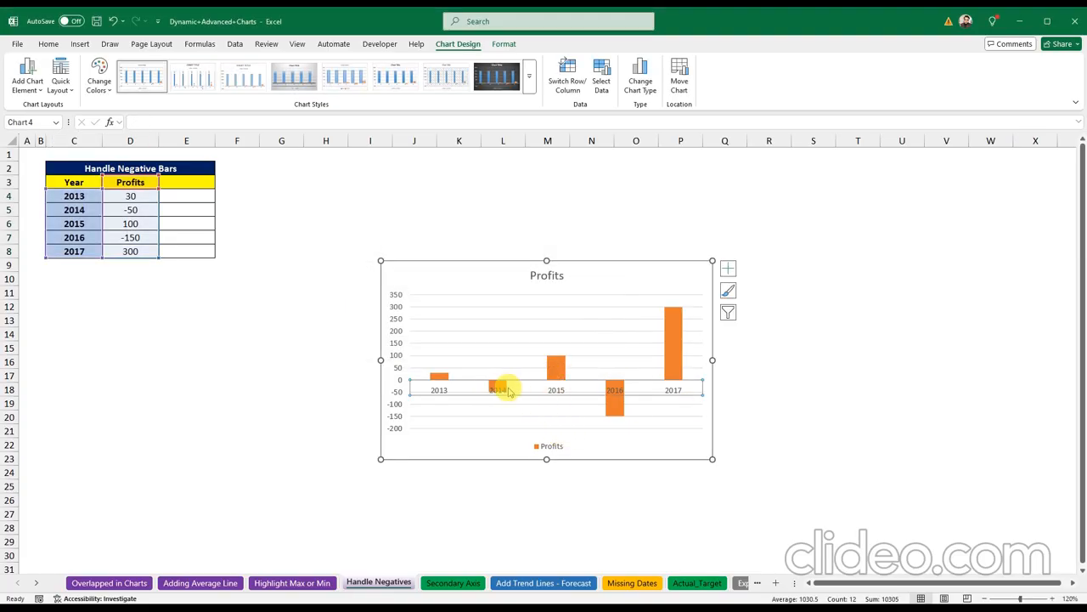
Step: Set the horizontal axis Label Position to Low, keeping the vertical axis crossing automatic
{"action": "left_click", "coordinate": [560, 390]}
{"action": "right_click", "coordinate": [559, 390]}
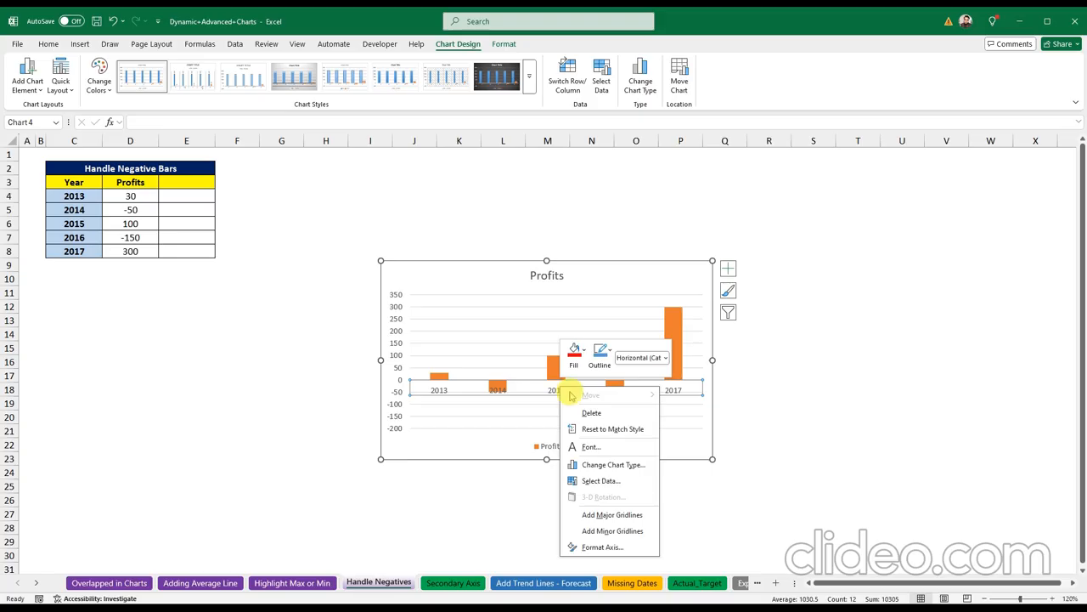
{"action": "left_click", "coordinate": [603, 548]}
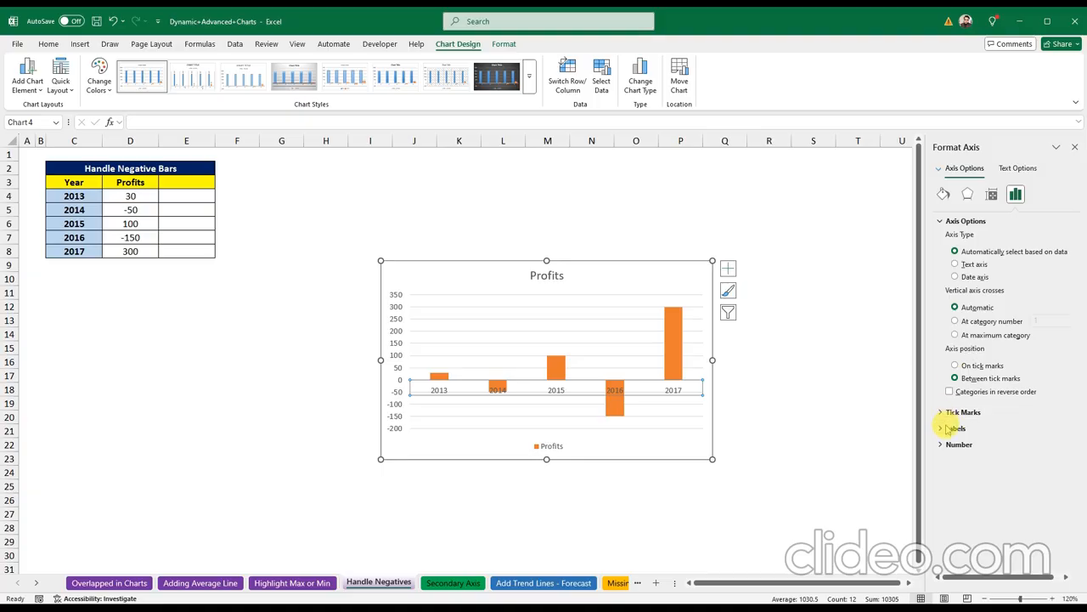
{"action": "left_click", "coordinate": [945, 428]}
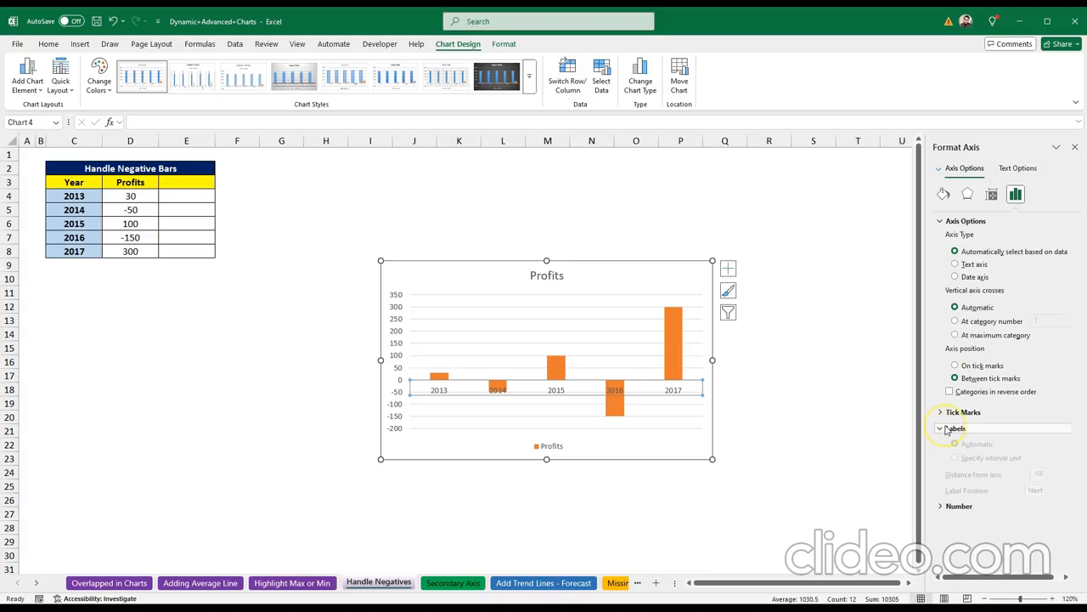
{"action": "left_click", "coordinate": [955, 335]}
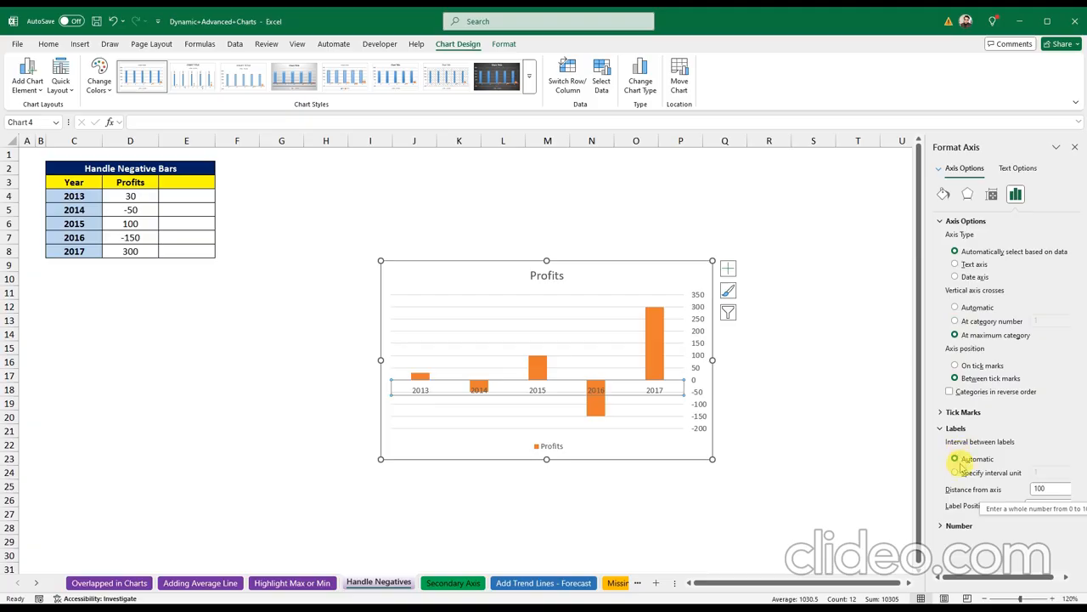
{"action": "left_click", "coordinate": [1065, 506]}
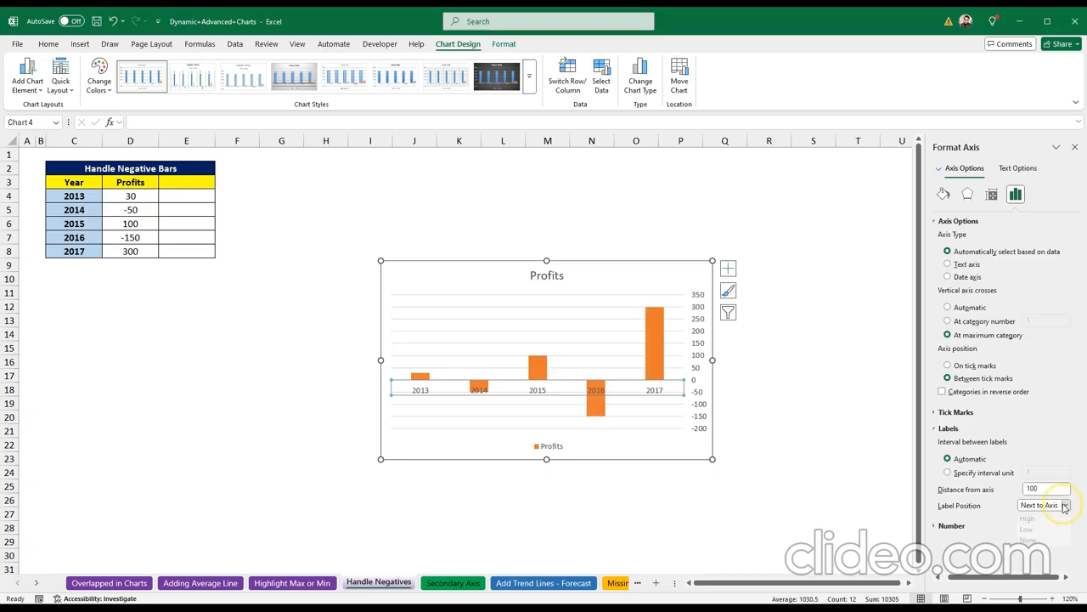
{"action": "left_click", "coordinate": [1038, 533]}
{"action": "left_click", "coordinate": [948, 322]}
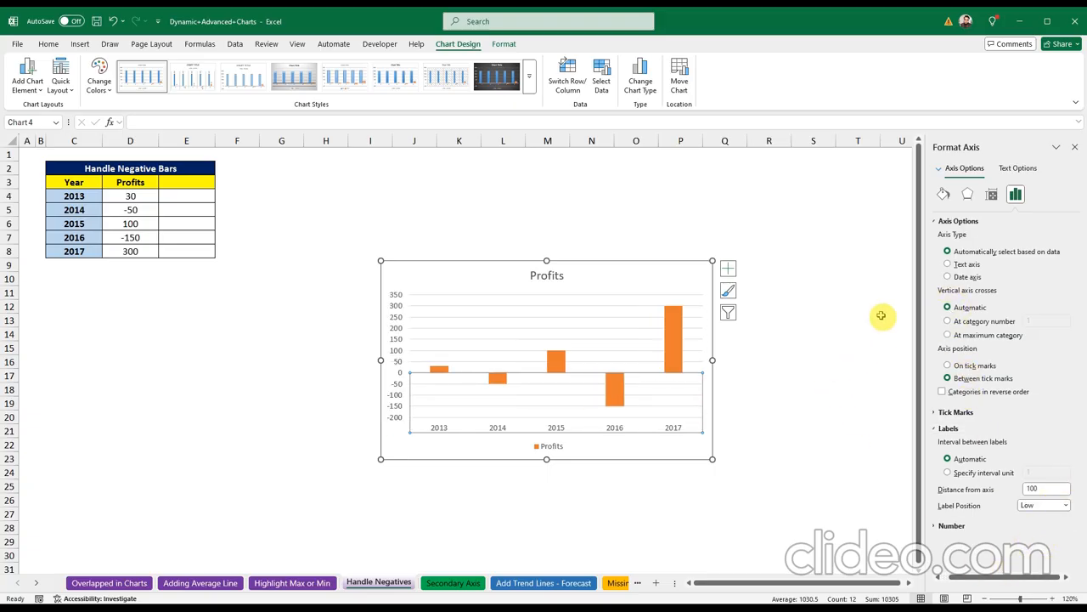
{"action": "left_click", "coordinate": [1075, 149]}
{"action": "left_click", "coordinate": [780, 376]}
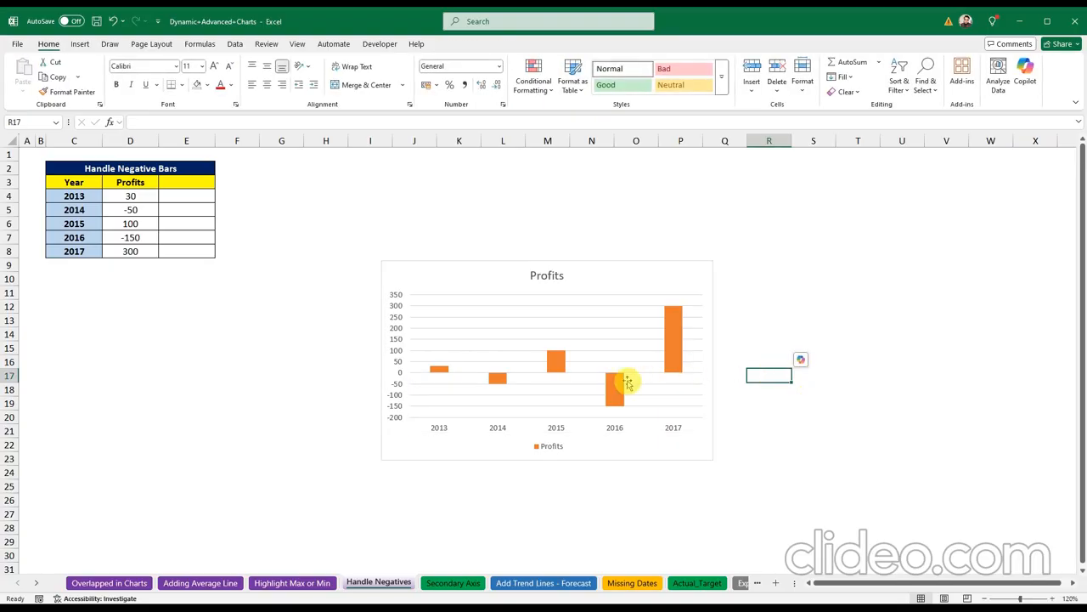
Step: Select individual Profits bars, ending on the 2013 bar alone
{"action": "left_click", "coordinate": [505, 357]}
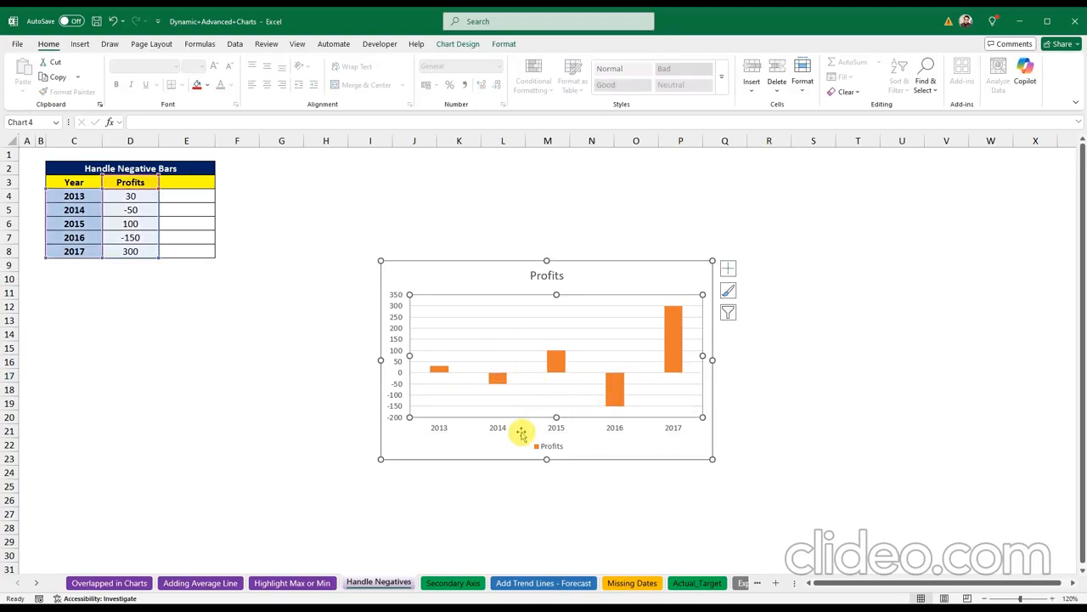
{"action": "left_click", "coordinate": [417, 451]}
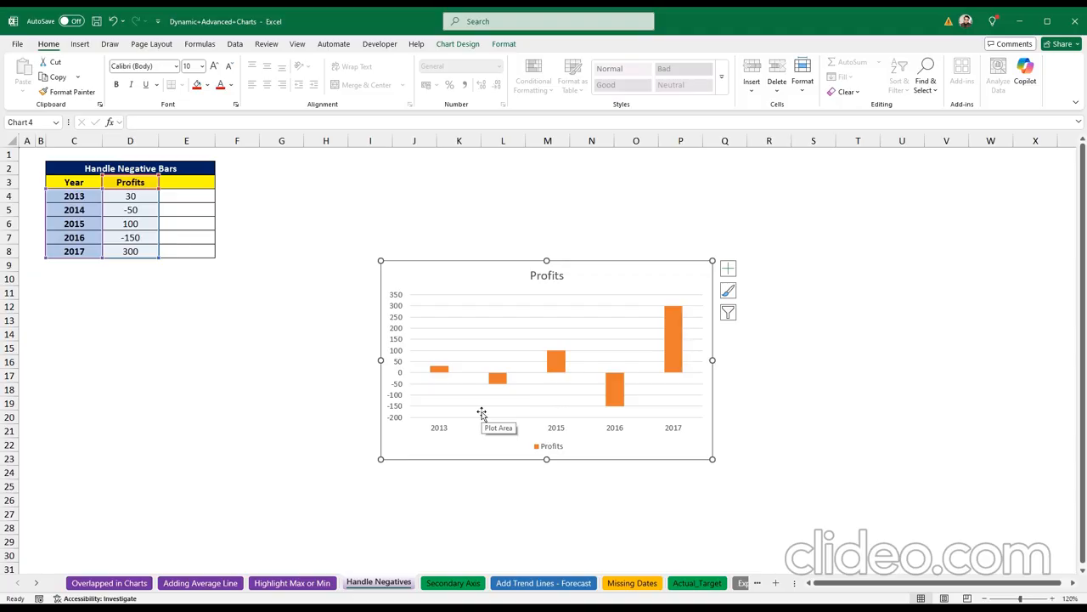
{"action": "left_click", "coordinate": [439, 373]}
{"action": "left_click", "coordinate": [440, 373]}
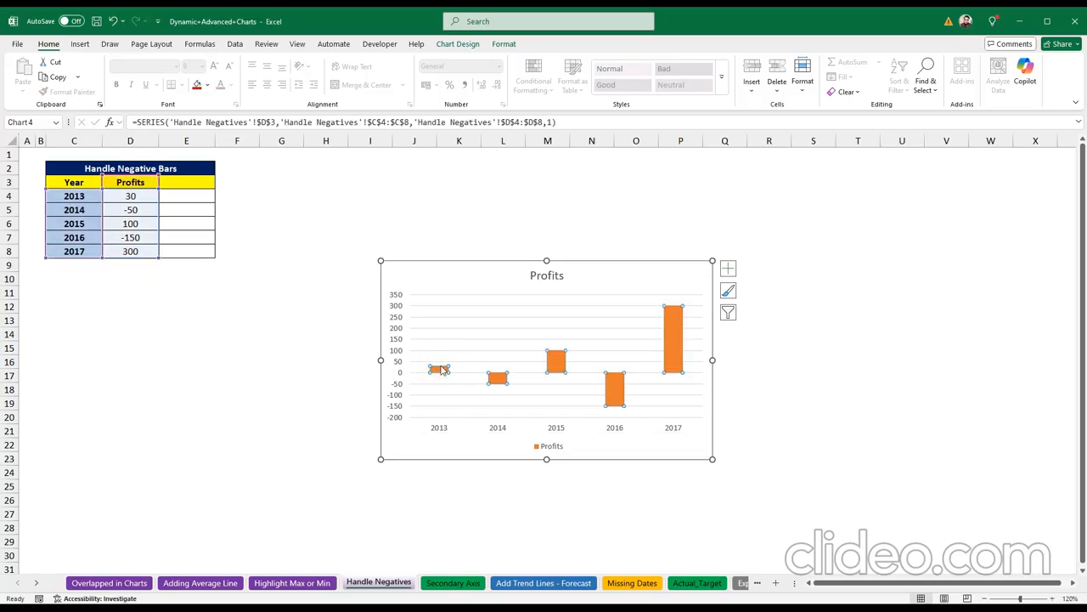
{"action": "left_click", "coordinate": [439, 369]}
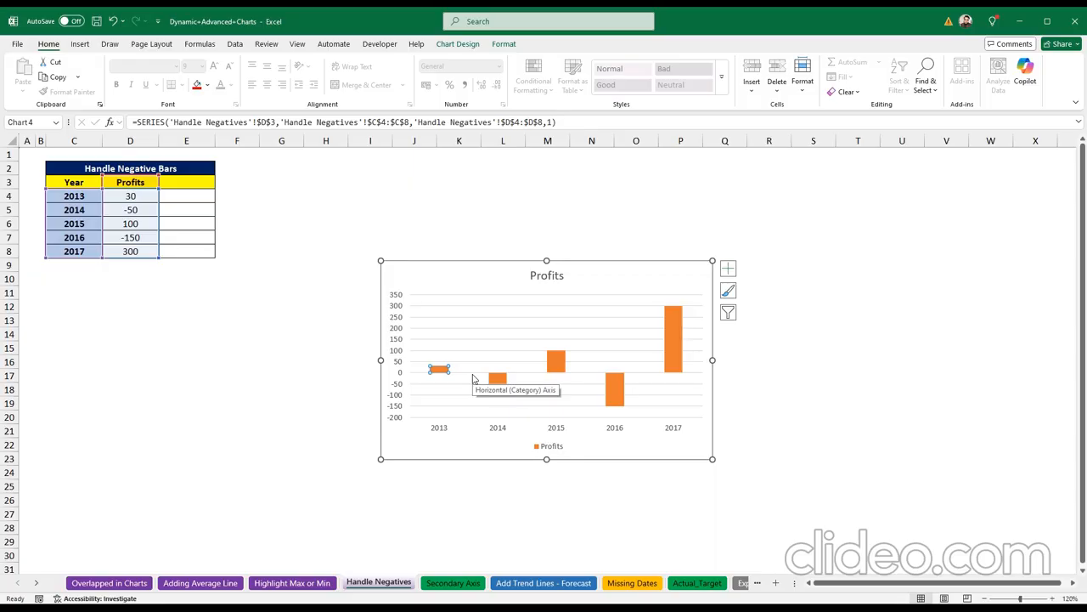
{"action": "left_click", "coordinate": [553, 360]}
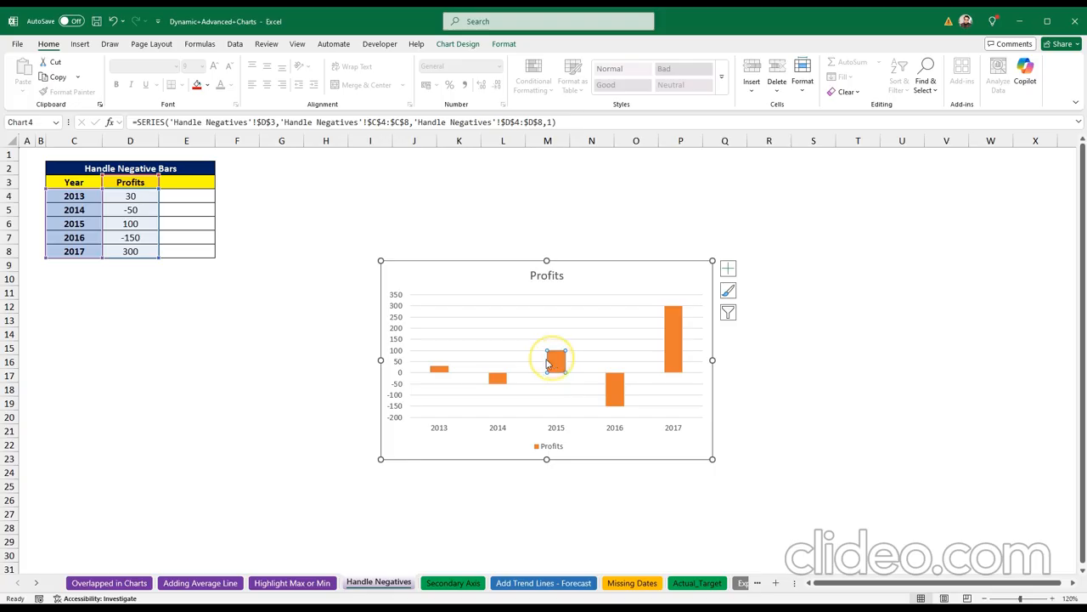
{"action": "left_click", "coordinate": [442, 369]}
{"action": "left_click", "coordinate": [443, 369]}
{"action": "left_click", "coordinate": [558, 364]}
{"action": "left_click", "coordinate": [439, 368]}
Step: Colour the 2013, 2015 and 2017 bars green one at a time
{"action": "left_click", "coordinate": [208, 87]}
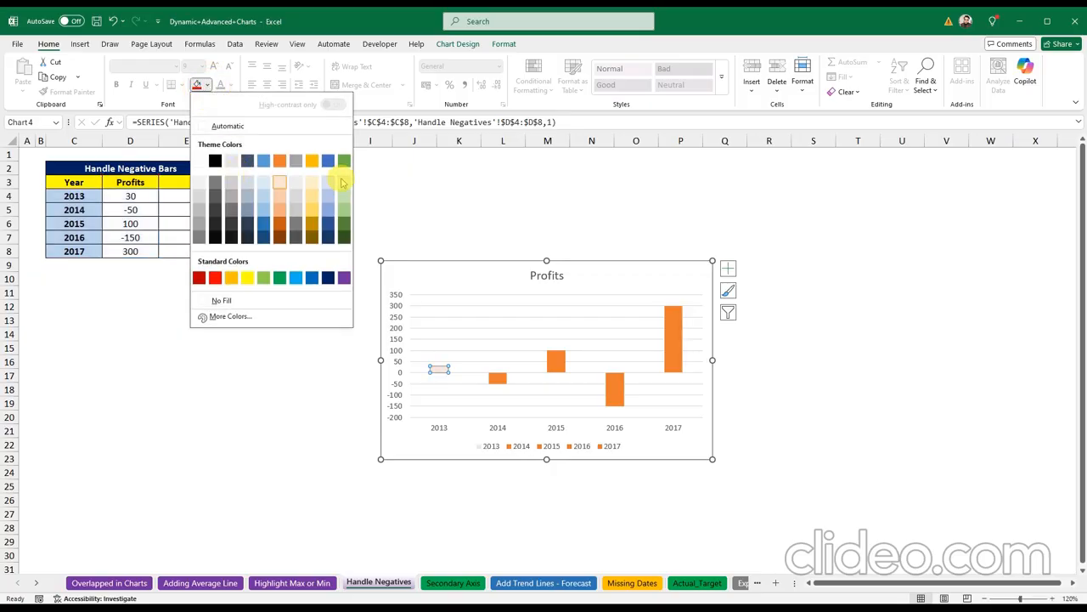
{"action": "left_click", "coordinate": [279, 278]}
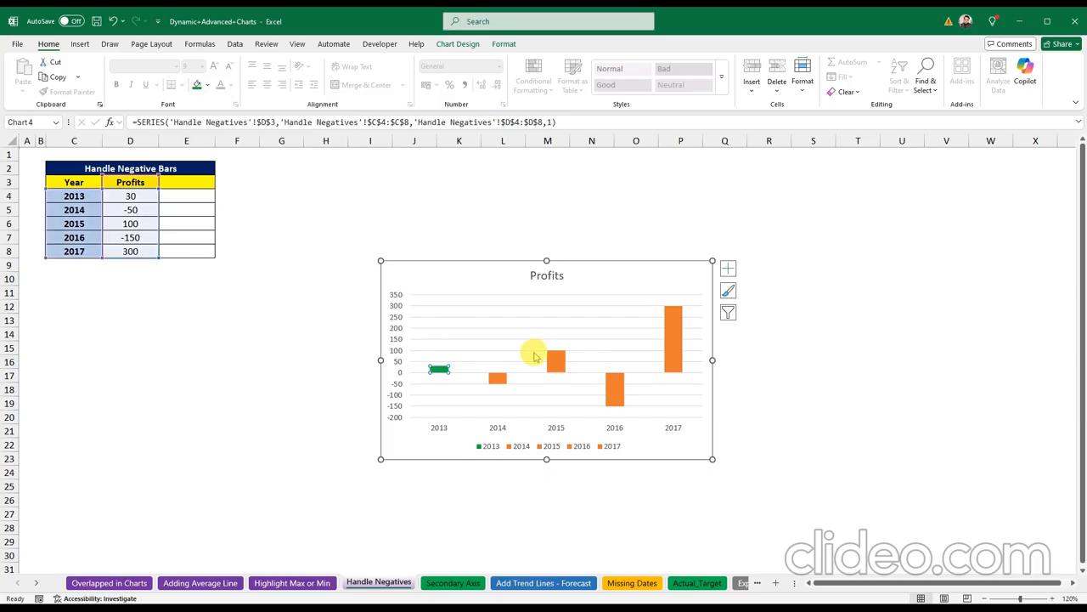
{"action": "left_click", "coordinate": [552, 360]}
{"action": "left_click", "coordinate": [197, 85]}
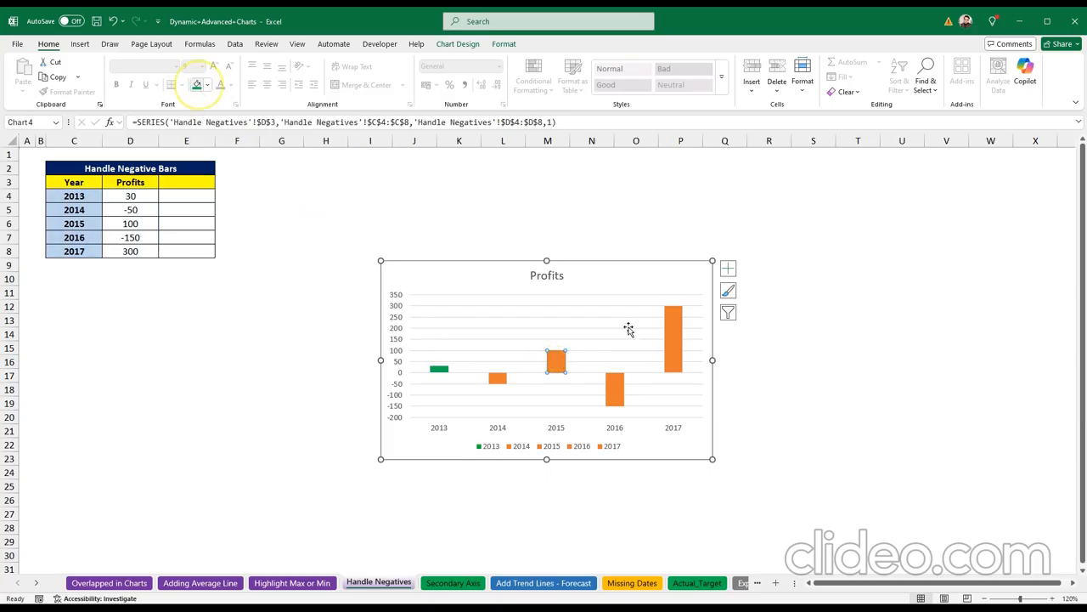
{"action": "left_click", "coordinate": [678, 338]}
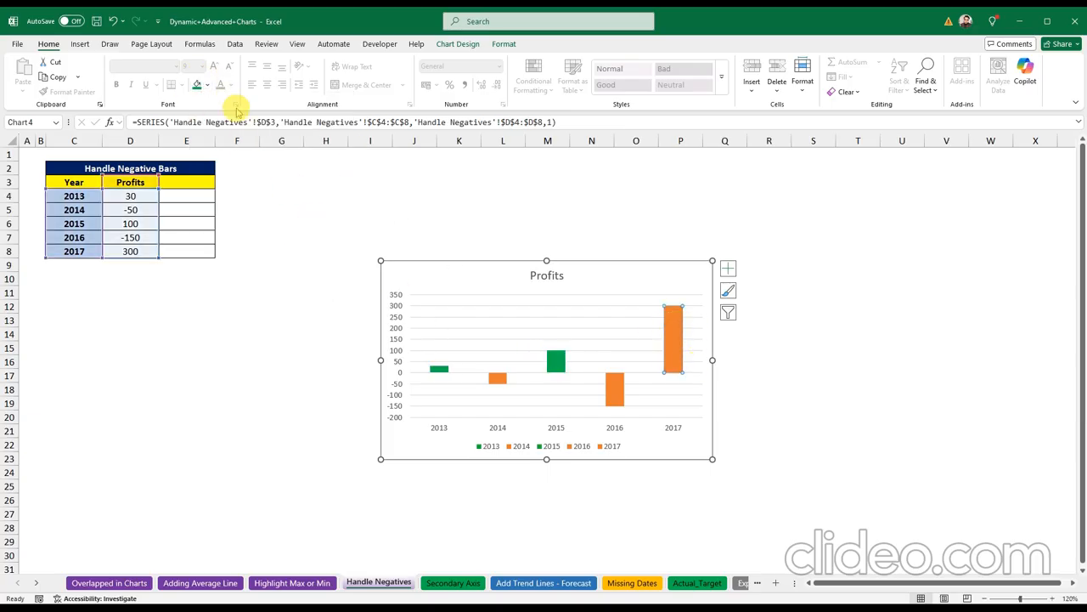
{"action": "left_click", "coordinate": [197, 85]}
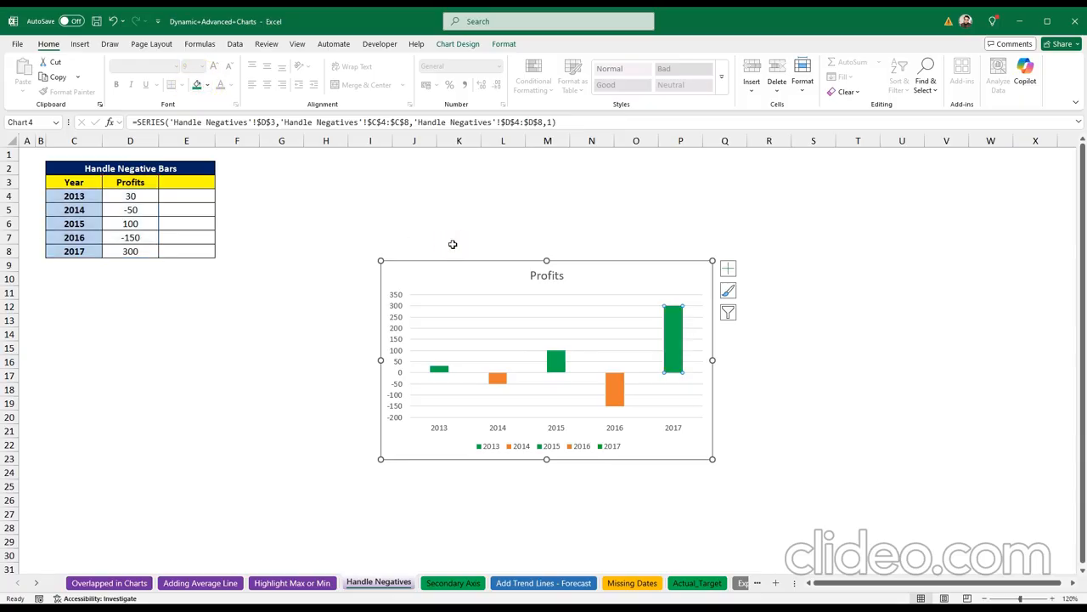
Step: Undo the individual green fills and select the whole Profits series
{"action": "key", "text": "ctrl+z"}
{"action": "key", "text": "ctrl+z"}
{"action": "key", "text": "ctrl+z"}
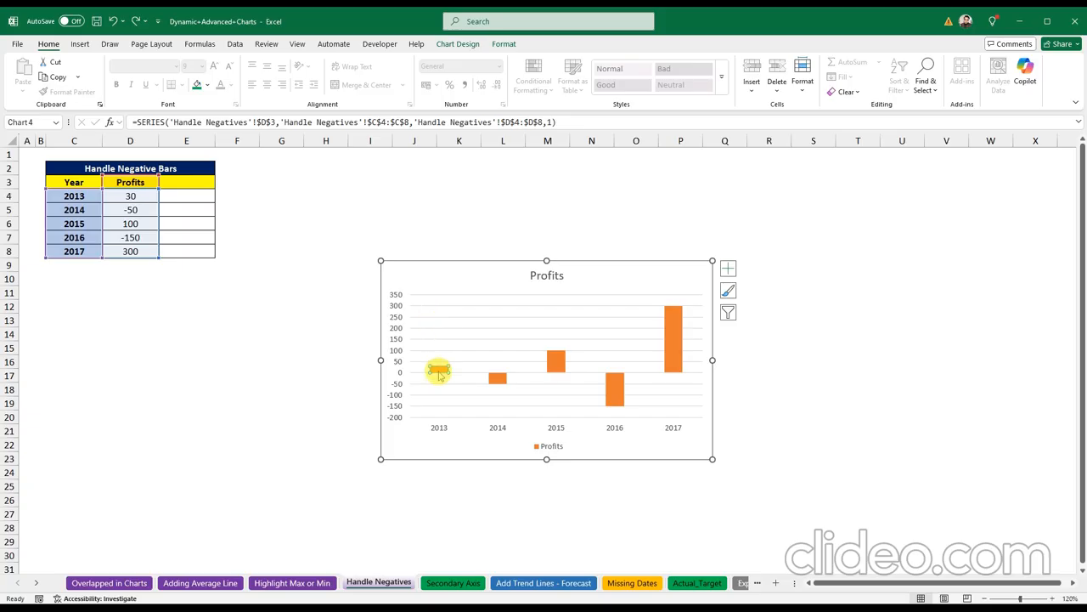
{"action": "left_click", "coordinate": [443, 381]}
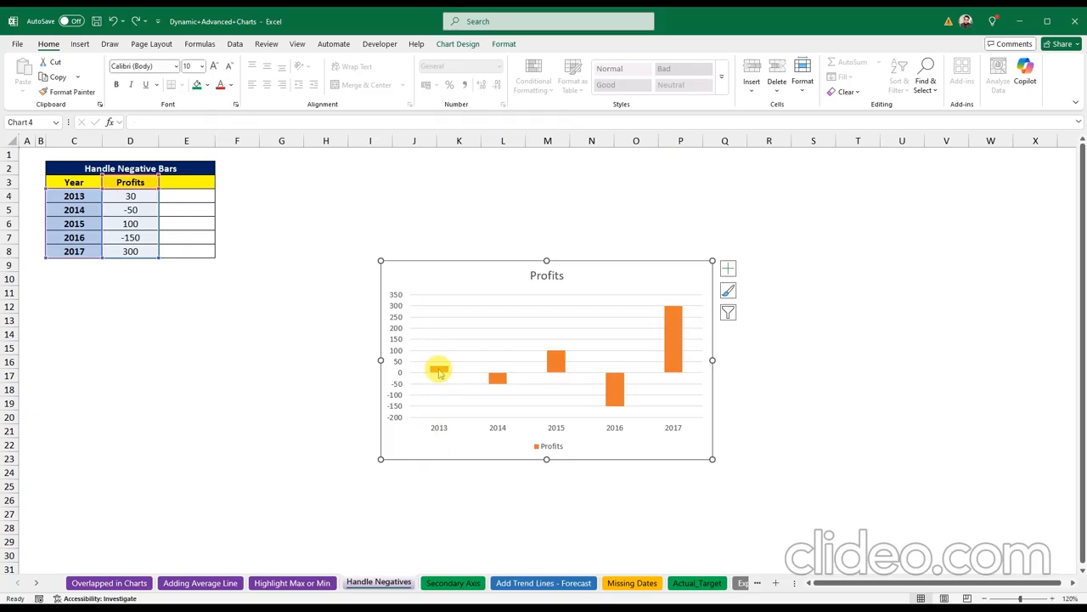
{"action": "left_click", "coordinate": [438, 368]}
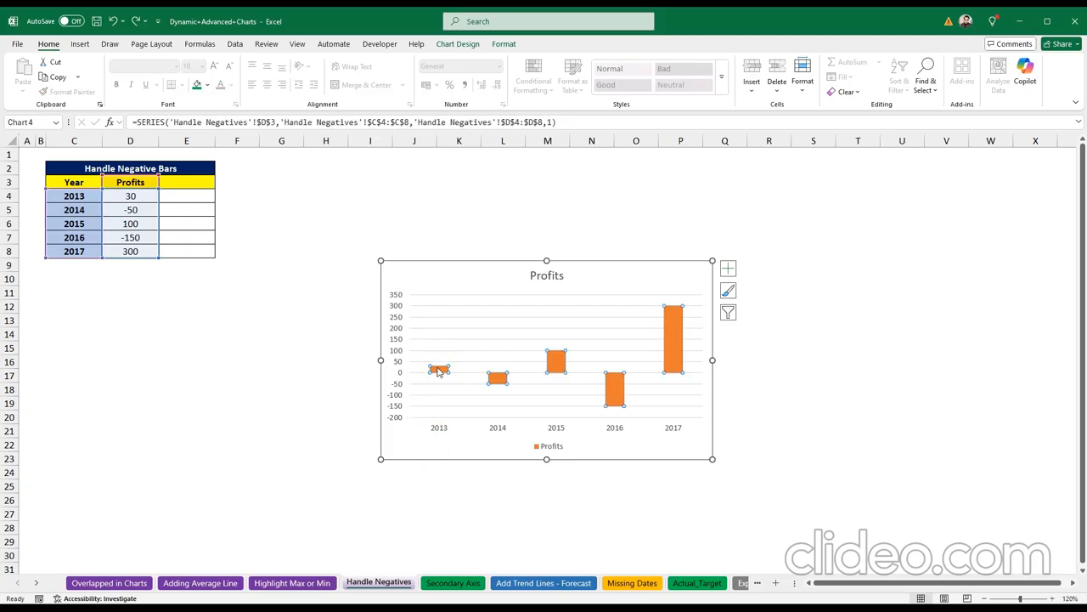
{"action": "right_click", "coordinate": [438, 371]}
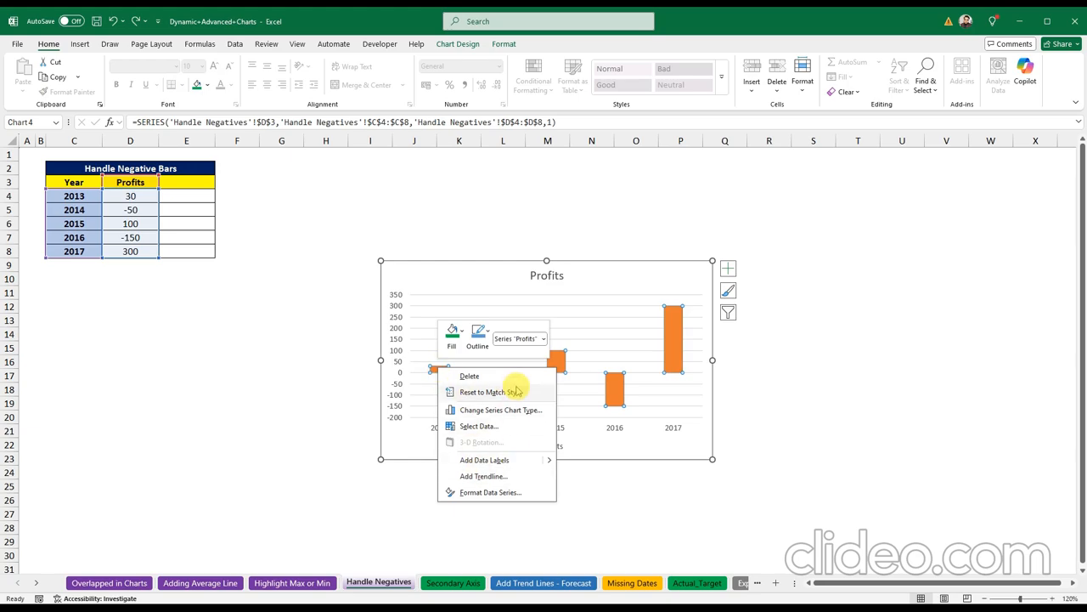
Step: Give the Profits series Invert if negative with solid green fill and red inverted colour
{"action": "left_click", "coordinate": [507, 492]}
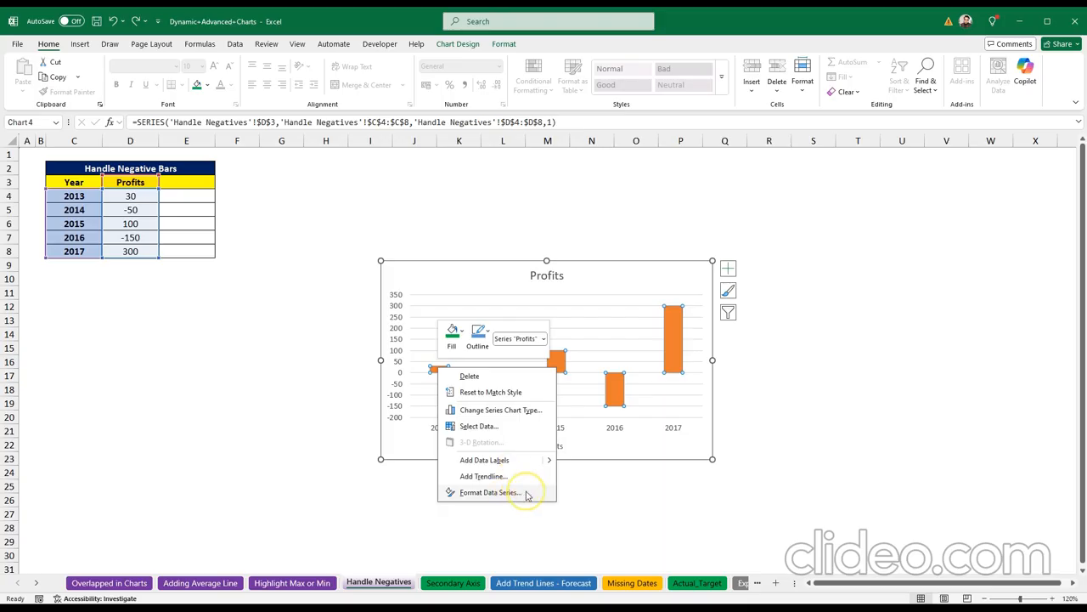
{"action": "left_click", "coordinate": [526, 493]}
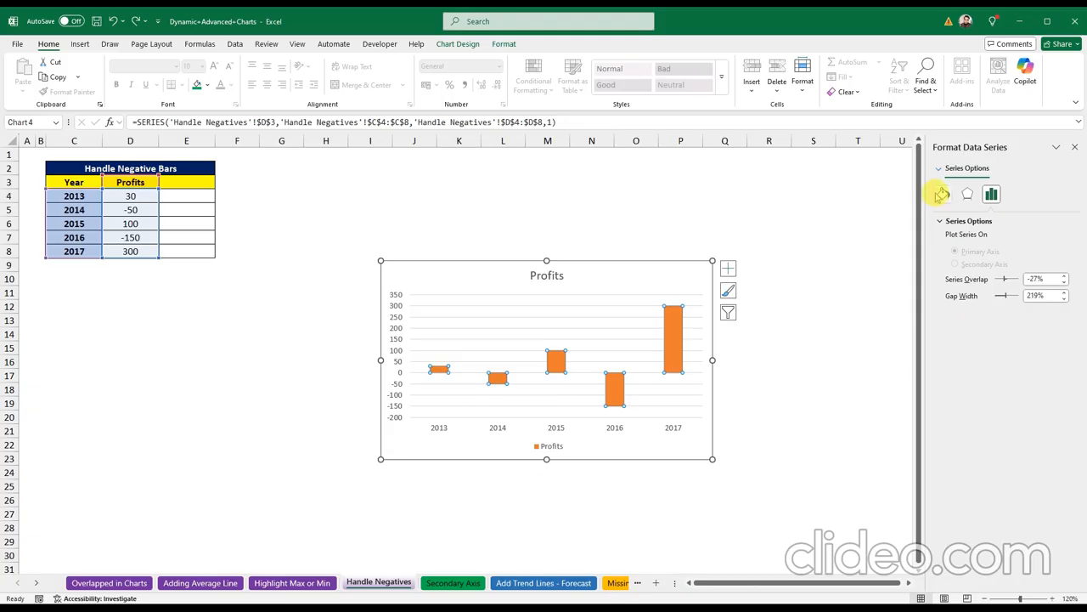
{"action": "left_click", "coordinate": [943, 194]}
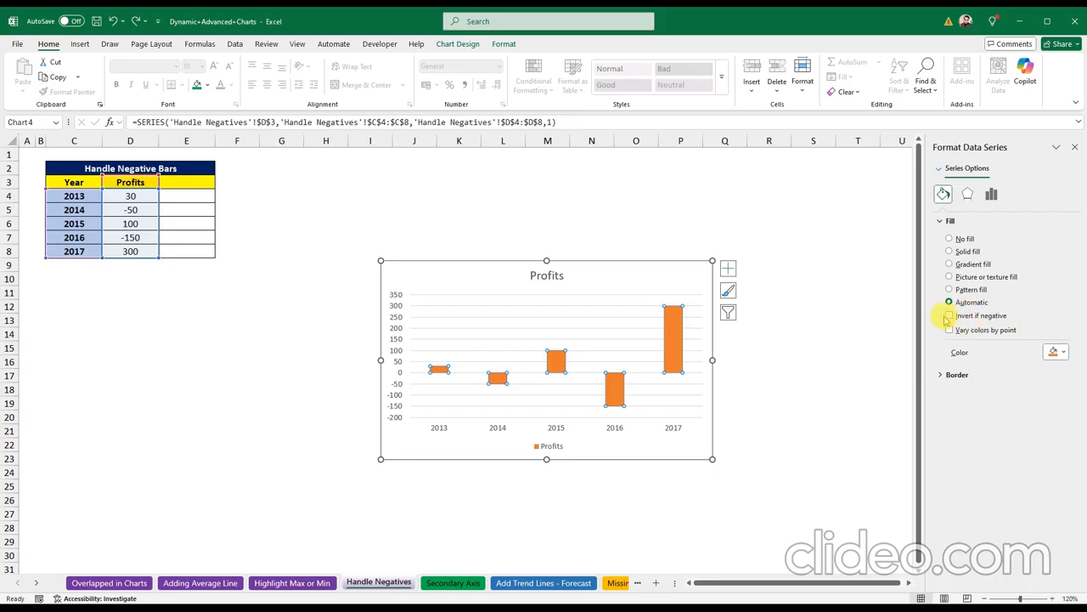
{"action": "left_click", "coordinate": [951, 316]}
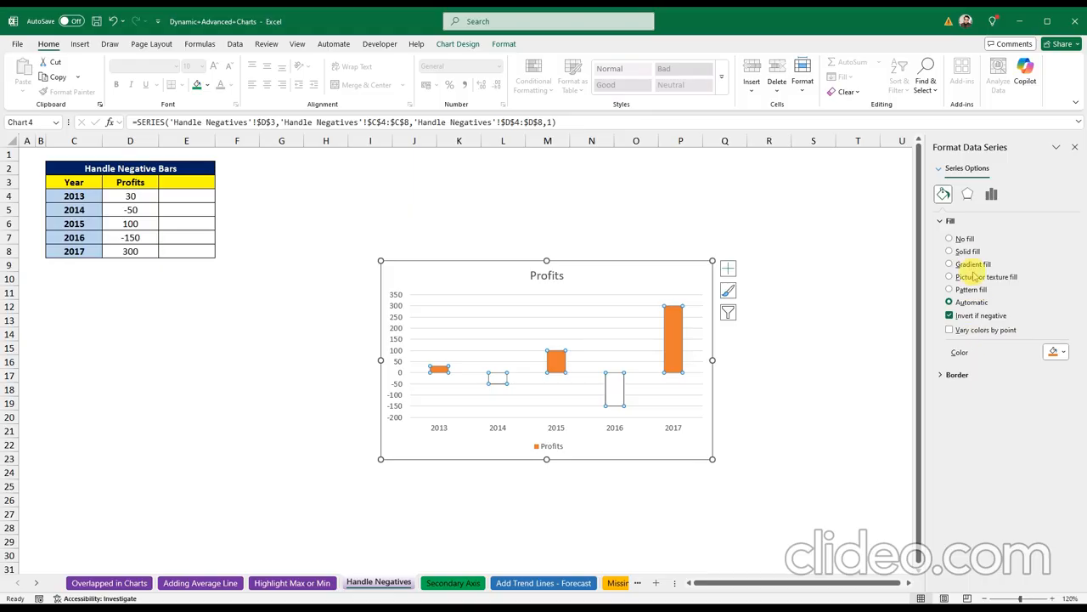
{"action": "left_click", "coordinate": [949, 252]}
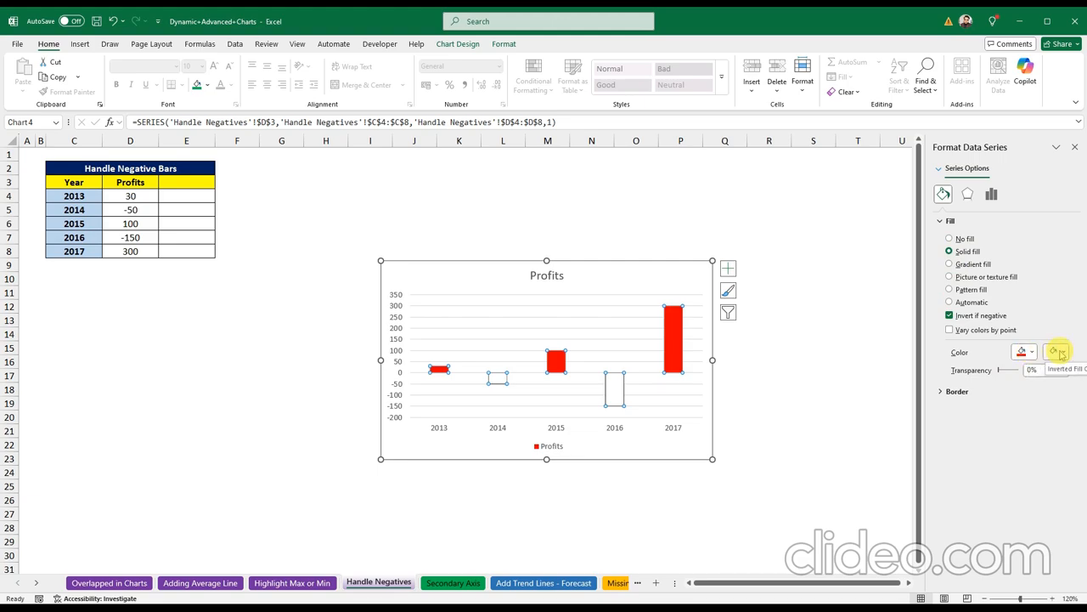
{"action": "left_click", "coordinate": [1033, 354]}
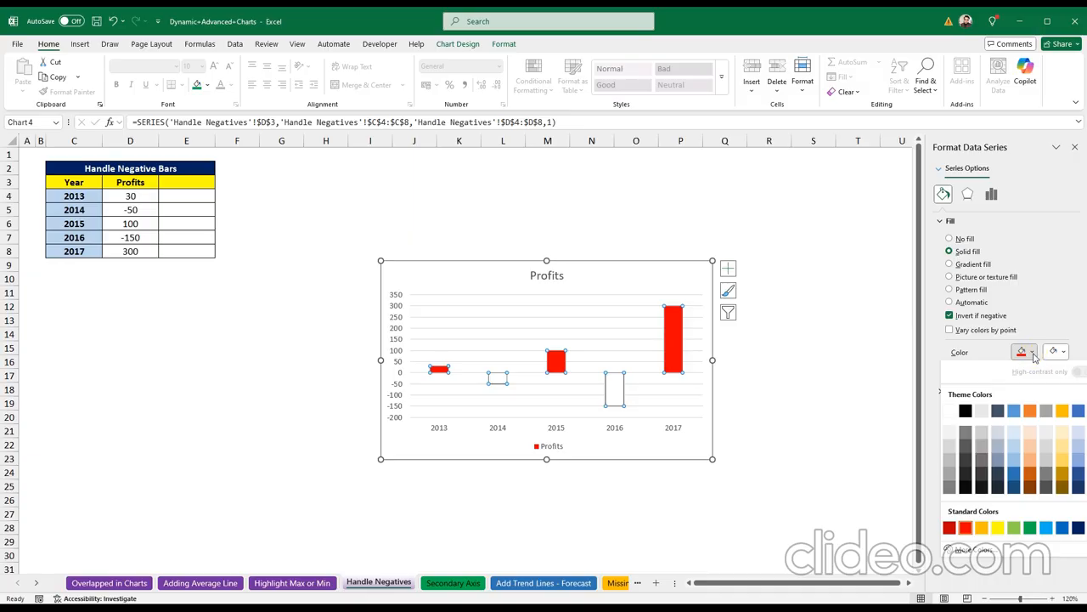
{"action": "left_click", "coordinate": [1030, 527]}
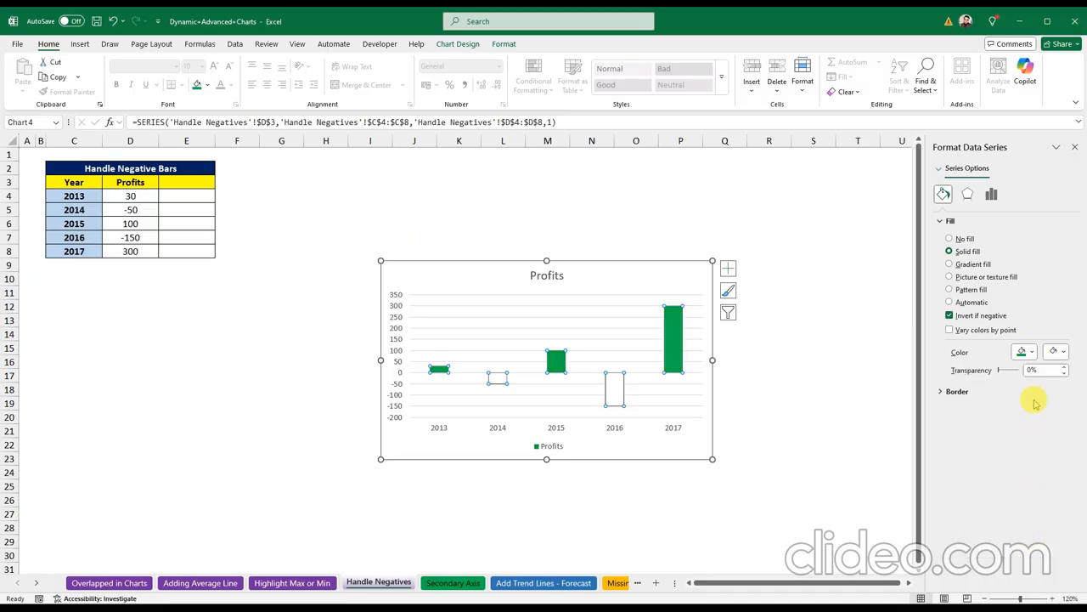
{"action": "left_click", "coordinate": [1058, 351]}
{"action": "left_click", "coordinate": [965, 525]}
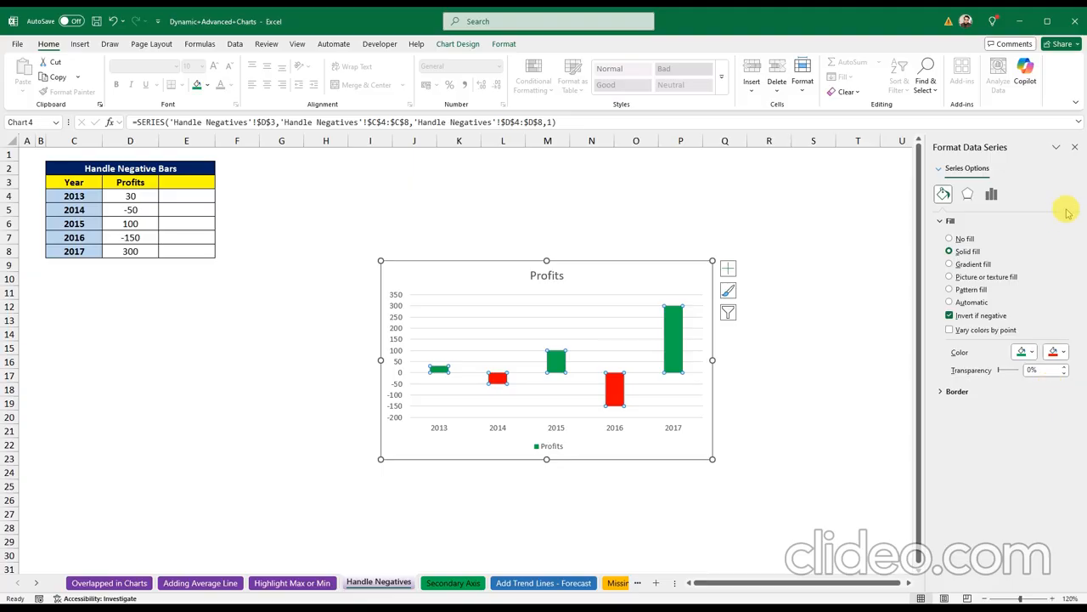
{"action": "left_click", "coordinate": [1075, 148]}
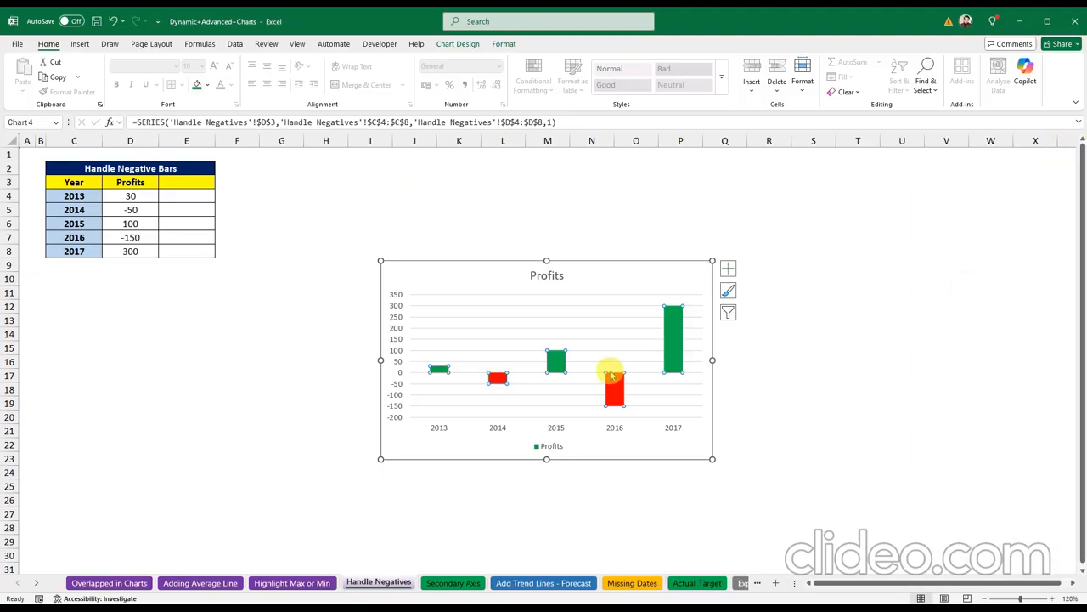
Step: Set the 2013 profit in D4 to -80, then to 600
{"action": "left_click", "coordinate": [343, 334]}
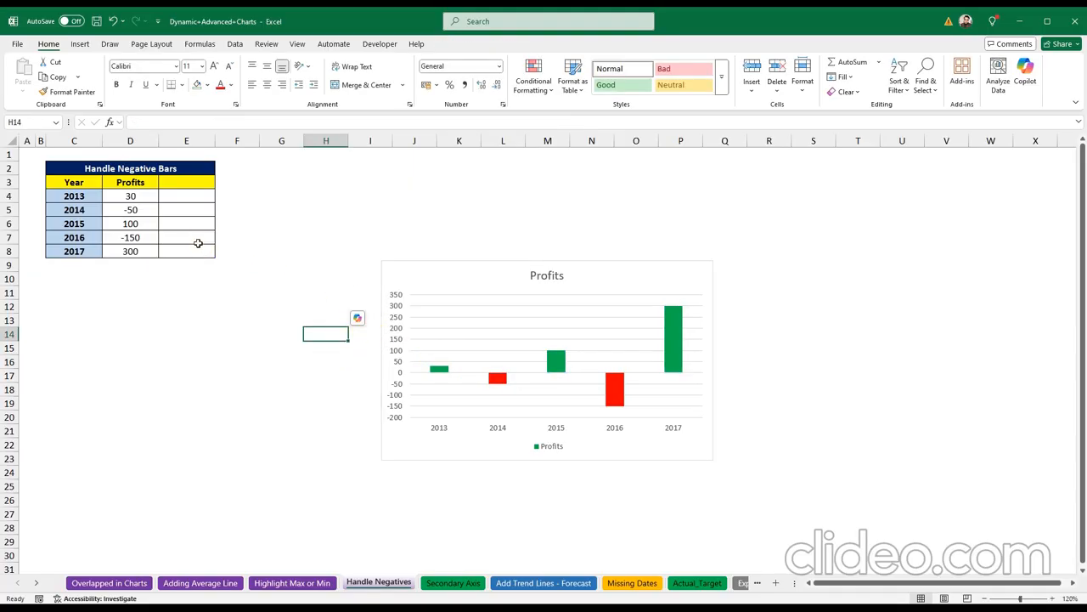
{"action": "left_click", "coordinate": [133, 197]}
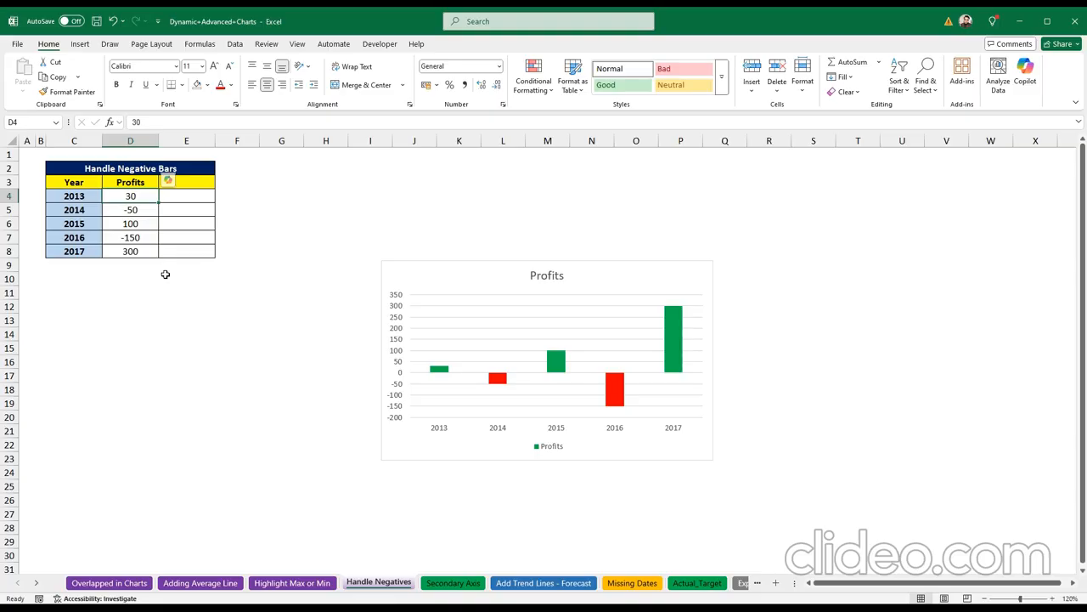
{"action": "type", "text": "-"}
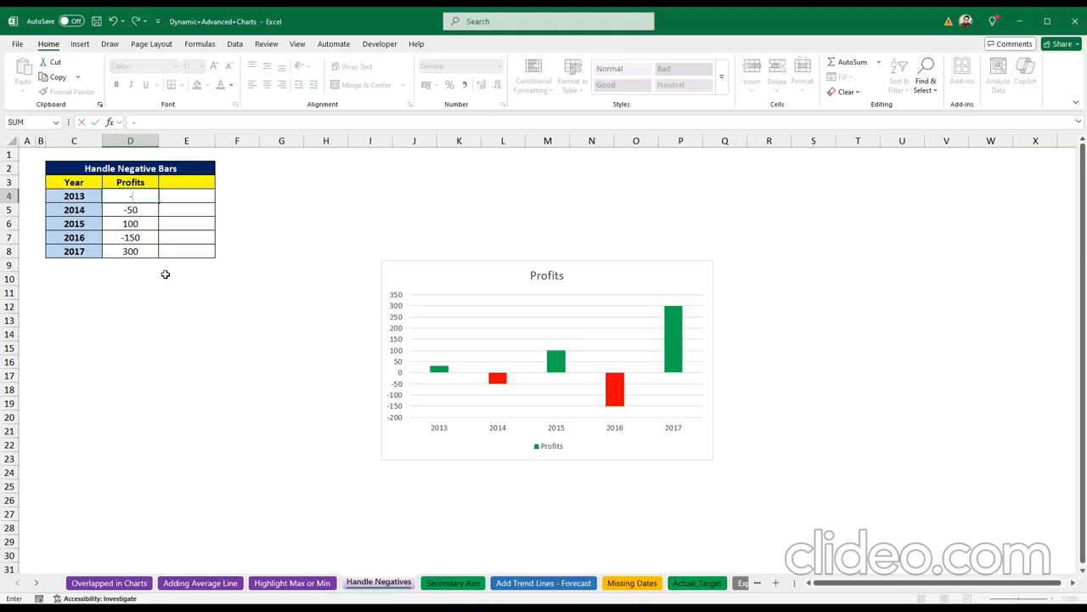
{"action": "type", "text": "80"}
{"action": "key", "text": "Return"}
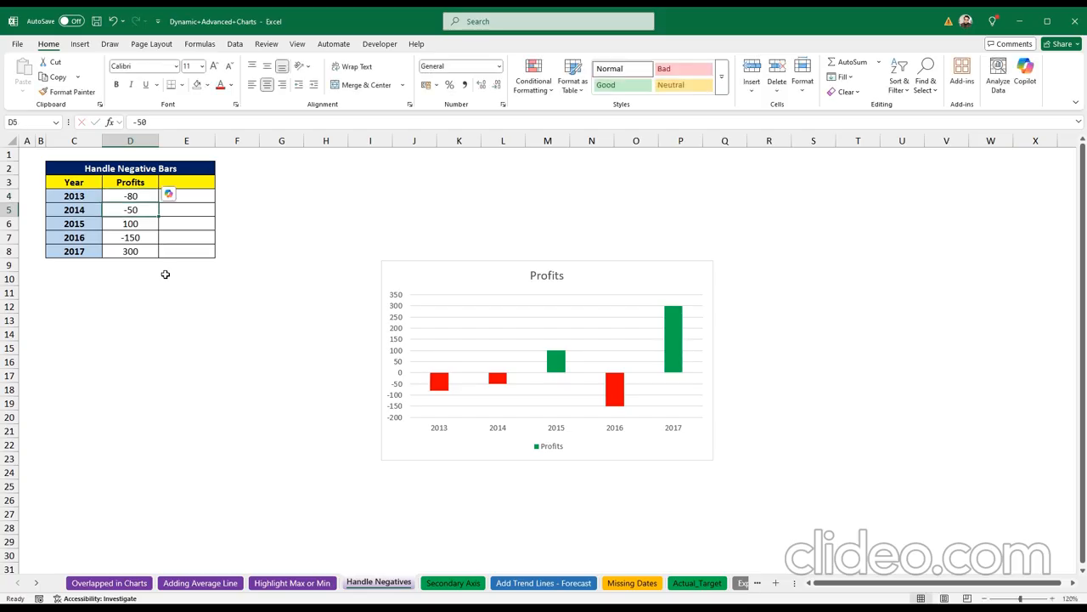
{"action": "left_click", "coordinate": [133, 196]}
{"action": "type", "text": "6"}
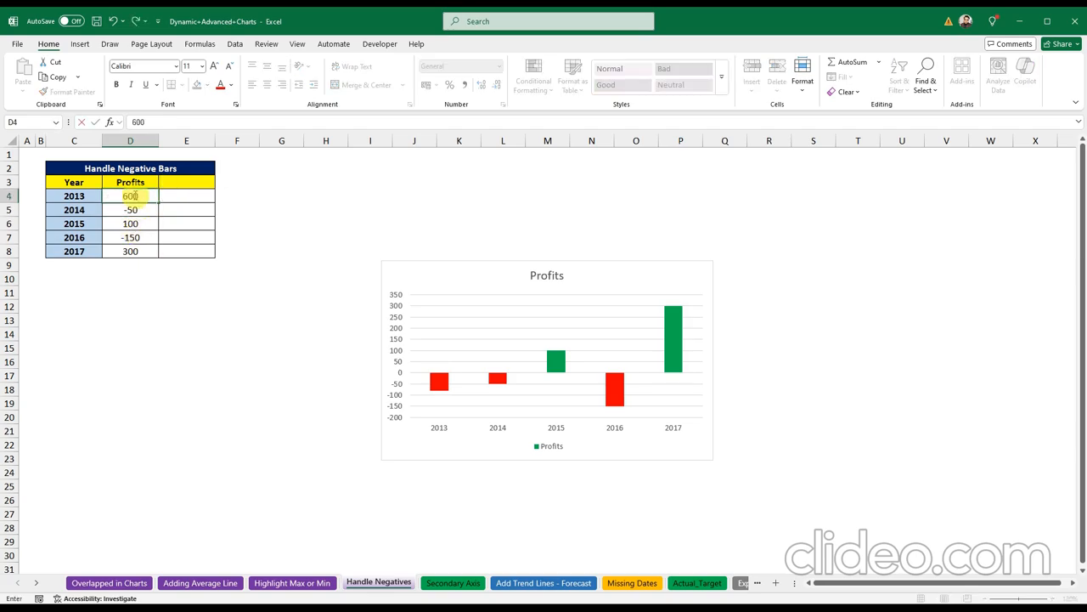
{"action": "type", "text": "00"}
{"action": "key", "text": "Return"}
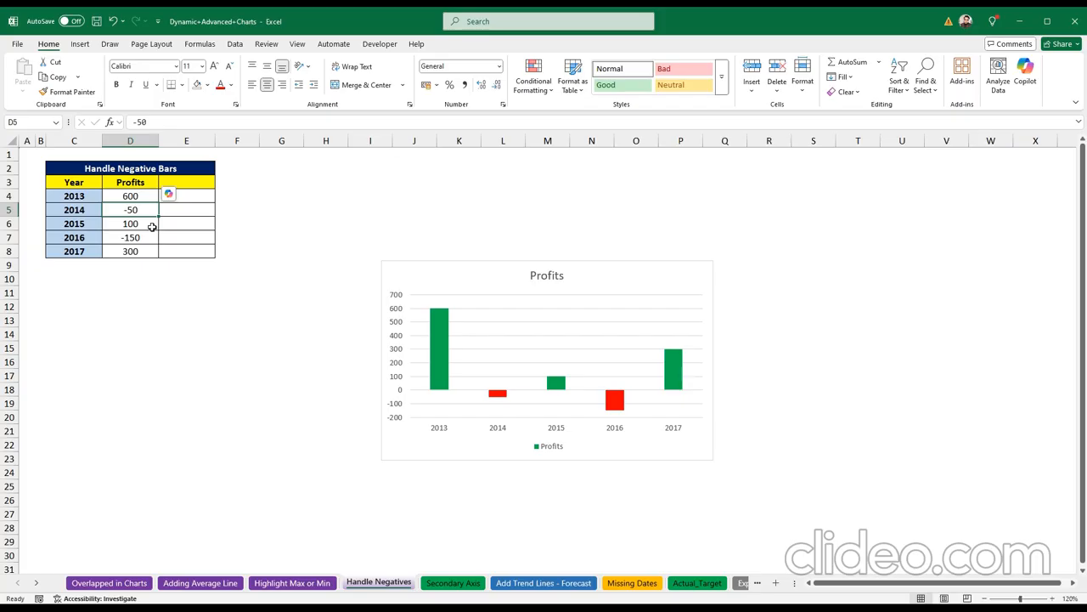
{"action": "left_click", "coordinate": [448, 584]}
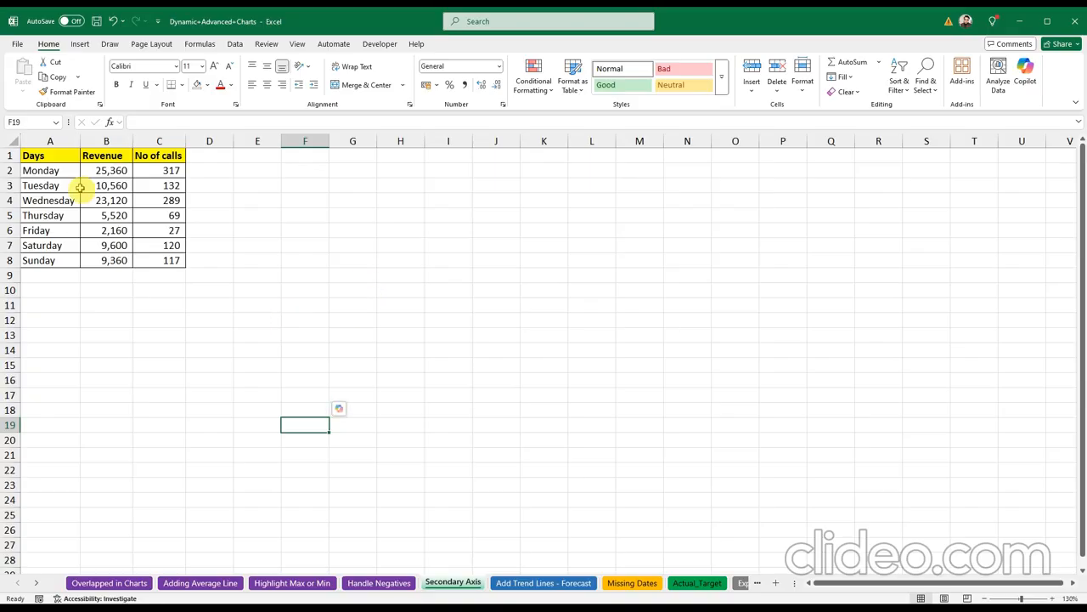
Step: Insert a clustered column chart of the Days, Revenue and No of calls table, placed near it
{"action": "left_click", "coordinate": [98, 155]}
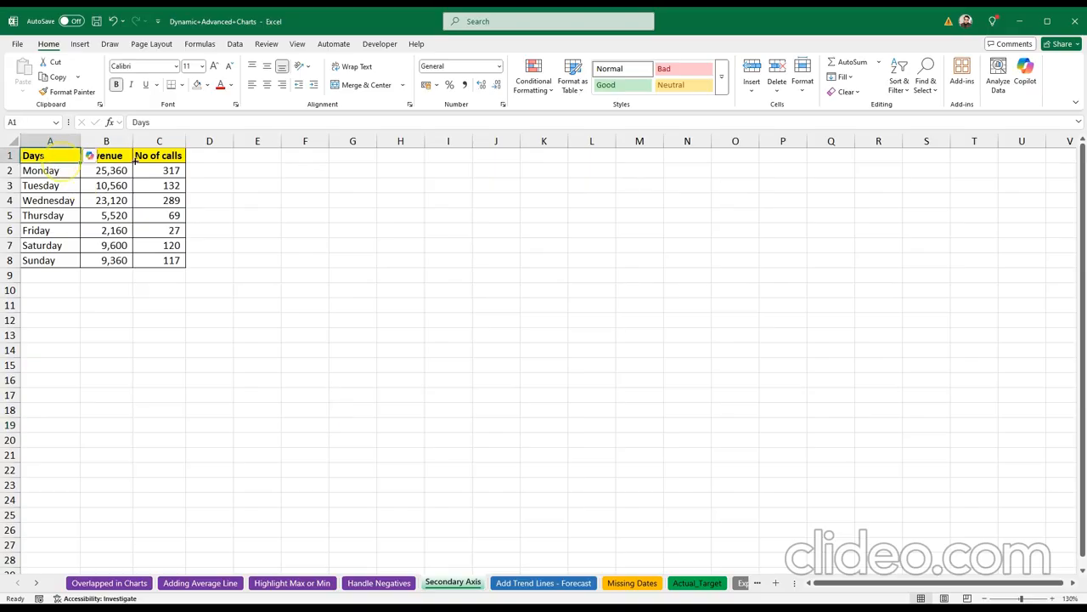
{"action": "left_click", "coordinate": [164, 156]}
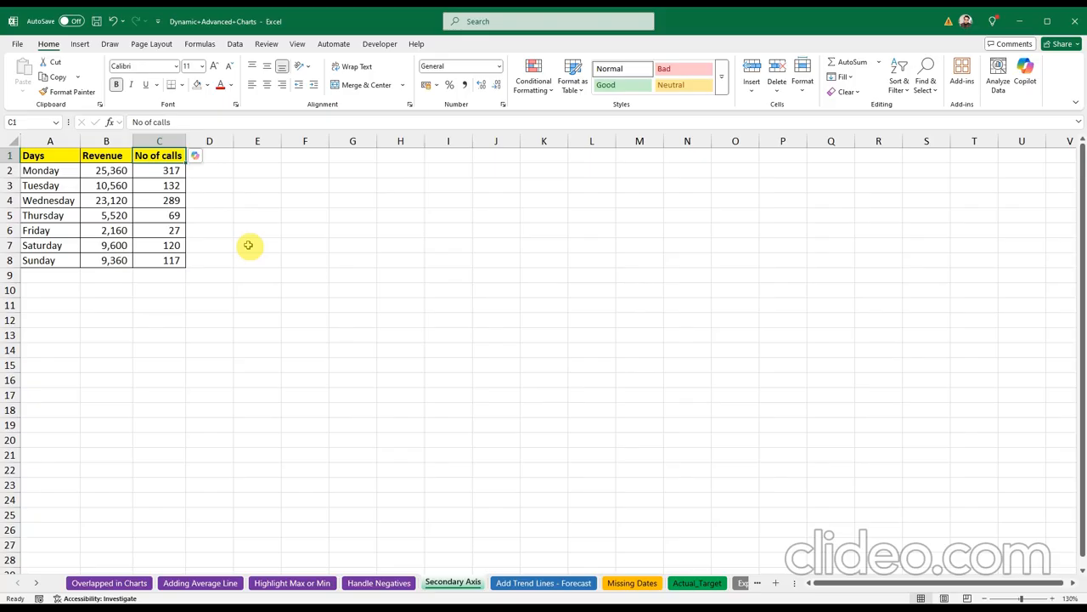
{"action": "left_click", "coordinate": [266, 290]}
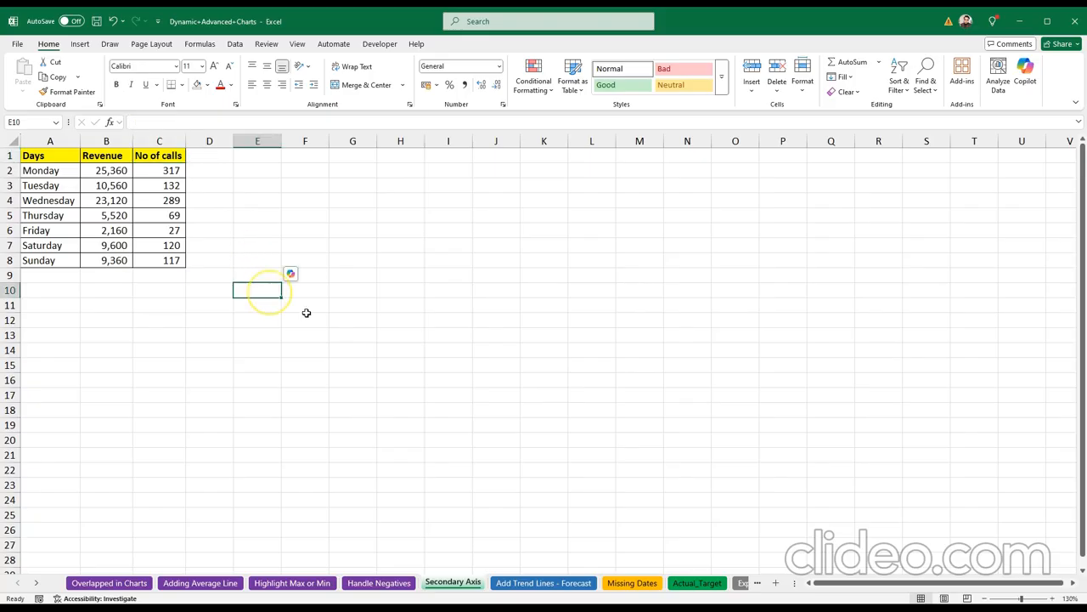
{"action": "left_click_drag", "start_coordinate": [55, 155], "coordinate": [165, 263]}
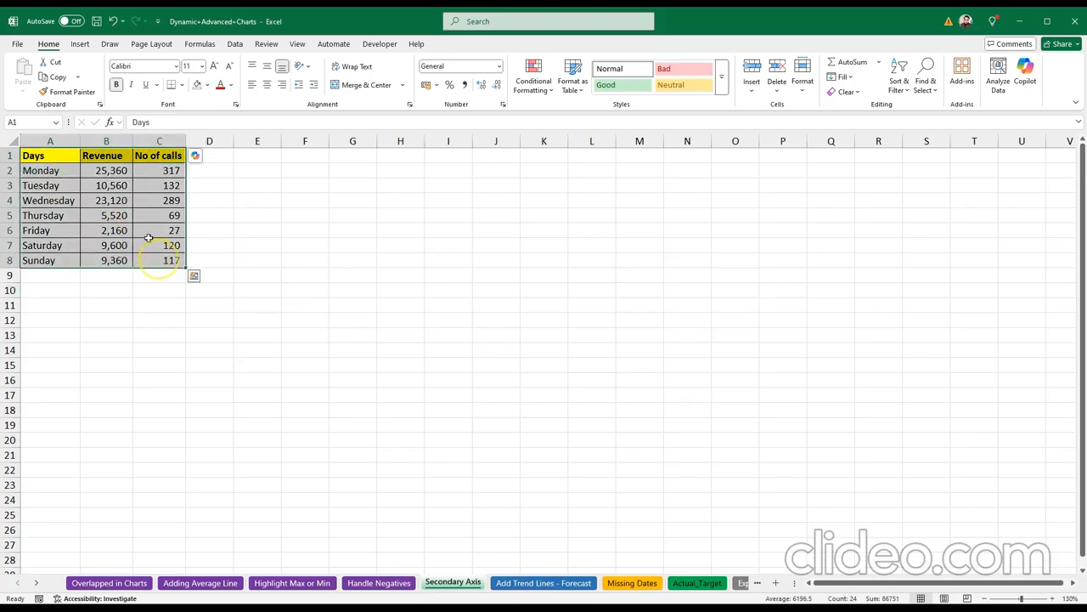
{"action": "left_click", "coordinate": [81, 44]}
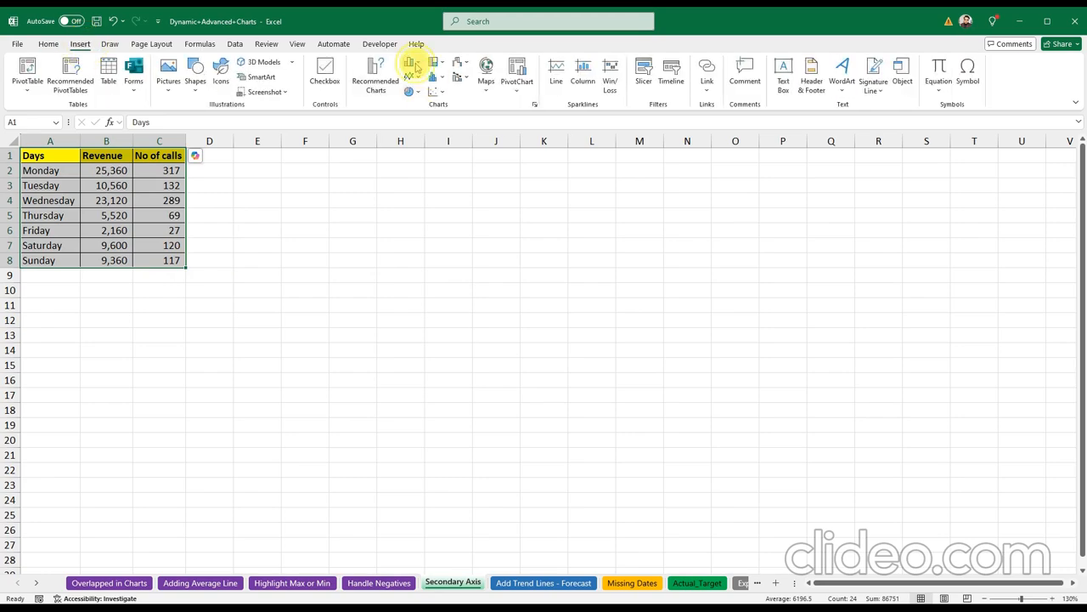
{"action": "left_click", "coordinate": [409, 64]}
{"action": "left_click", "coordinate": [415, 98]}
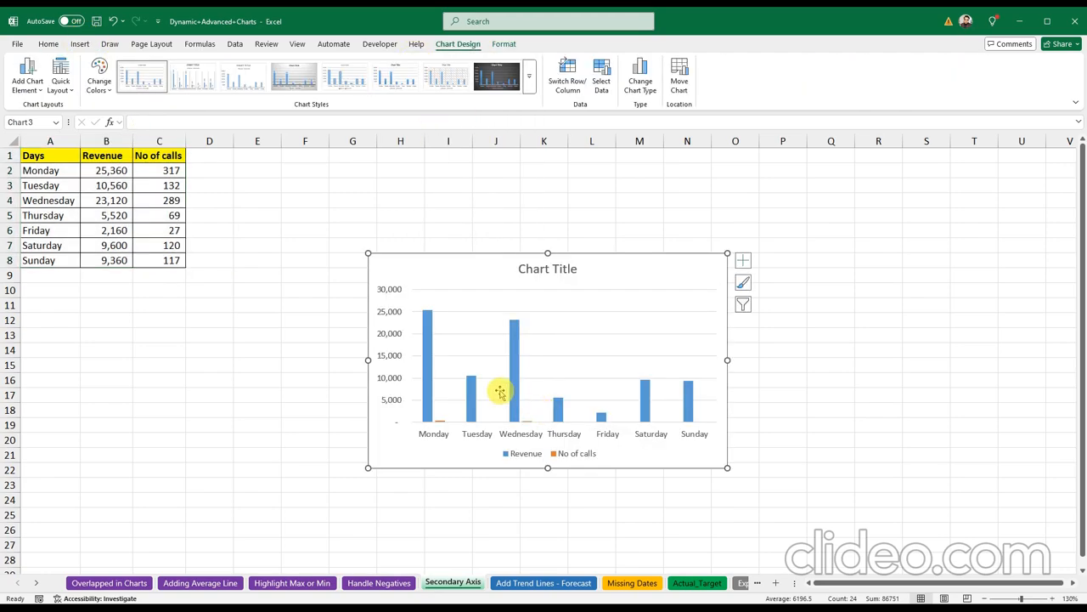
{"action": "left_click_drag", "start_coordinate": [485, 272], "coordinate": [466, 225]}
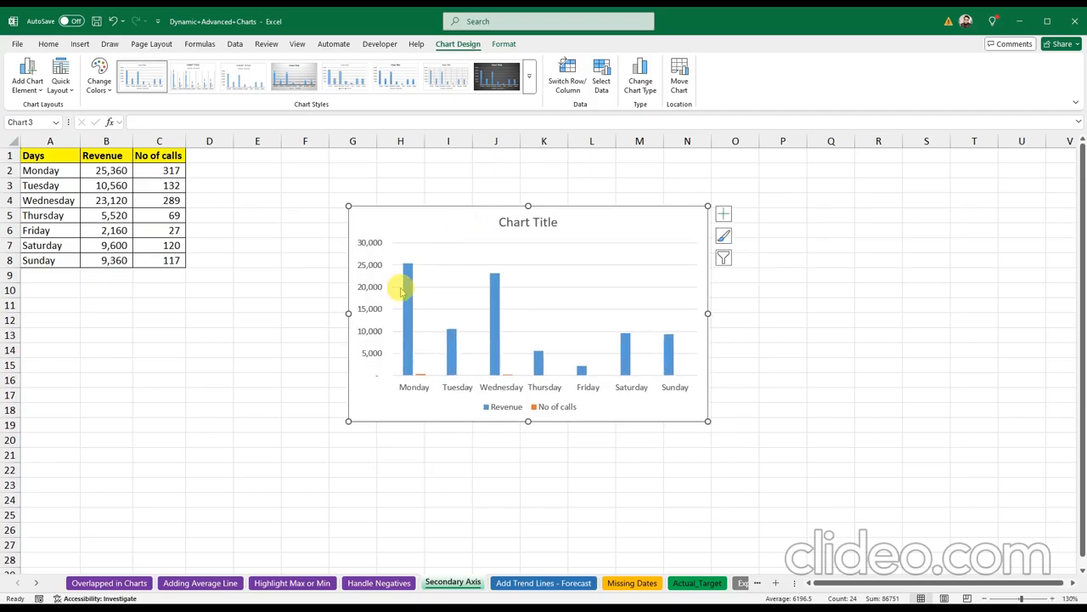
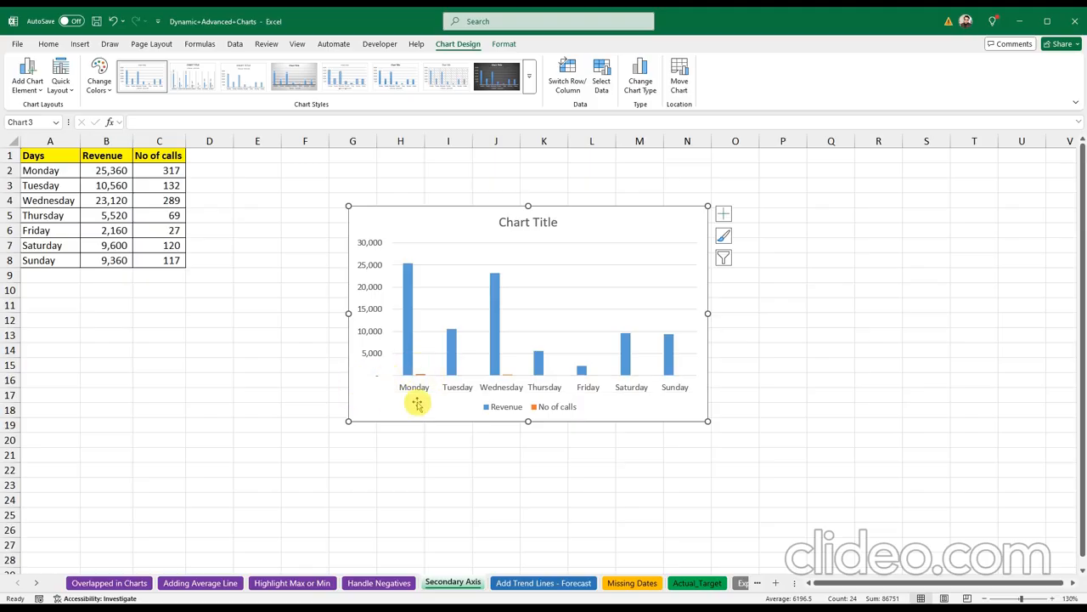
Step: Select the barely visible No of calls series from the Format tab's Chart Elements list
{"action": "left_click", "coordinate": [417, 405]}
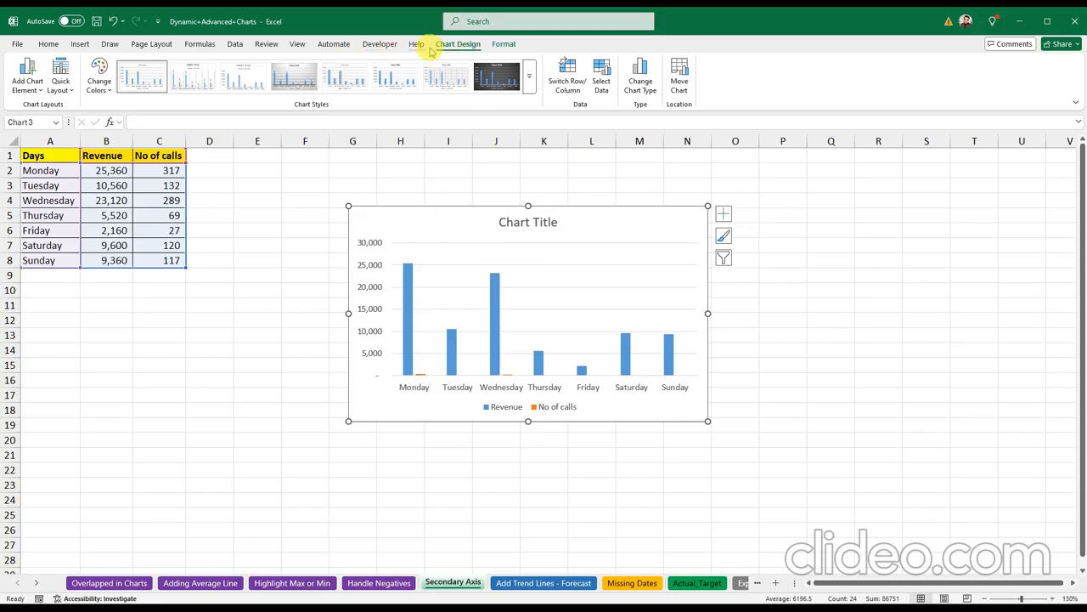
{"action": "left_click", "coordinate": [516, 46]}
{"action": "left_click", "coordinate": [504, 46]}
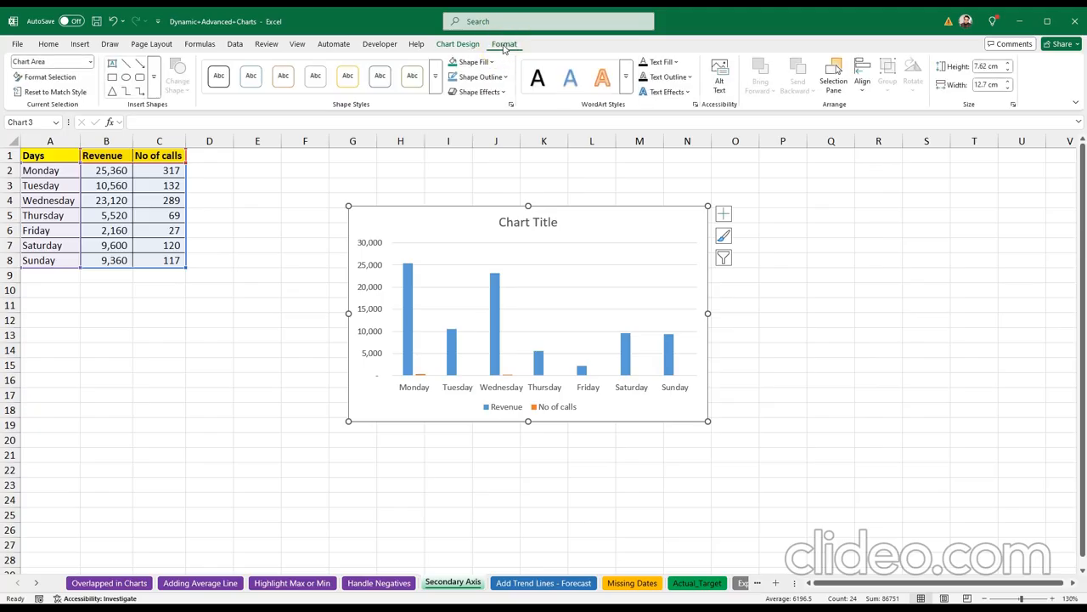
{"action": "left_click", "coordinate": [89, 62]}
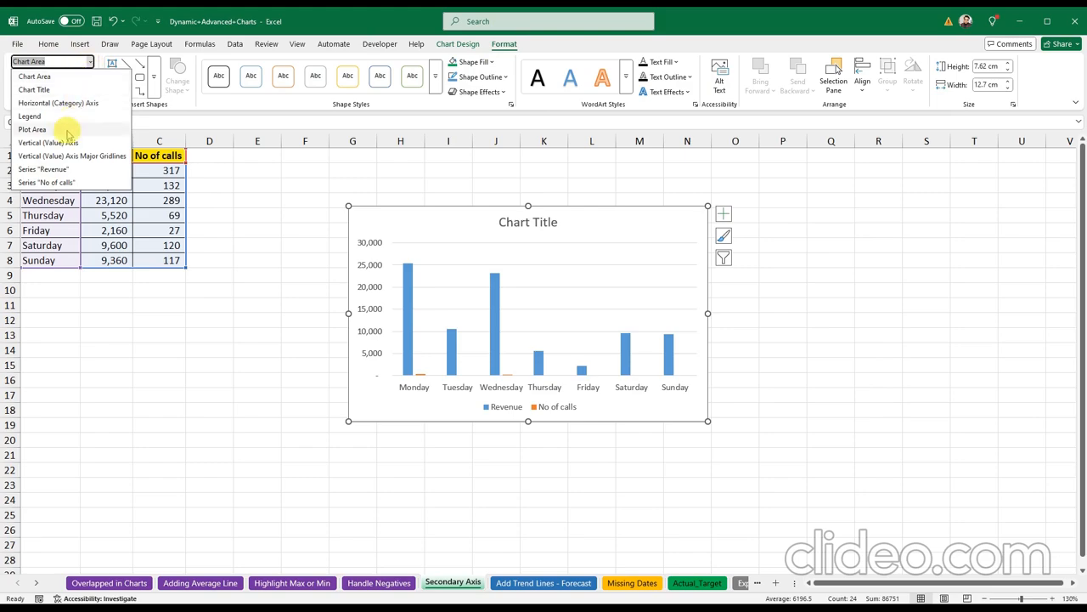
{"action": "left_click", "coordinate": [53, 181]}
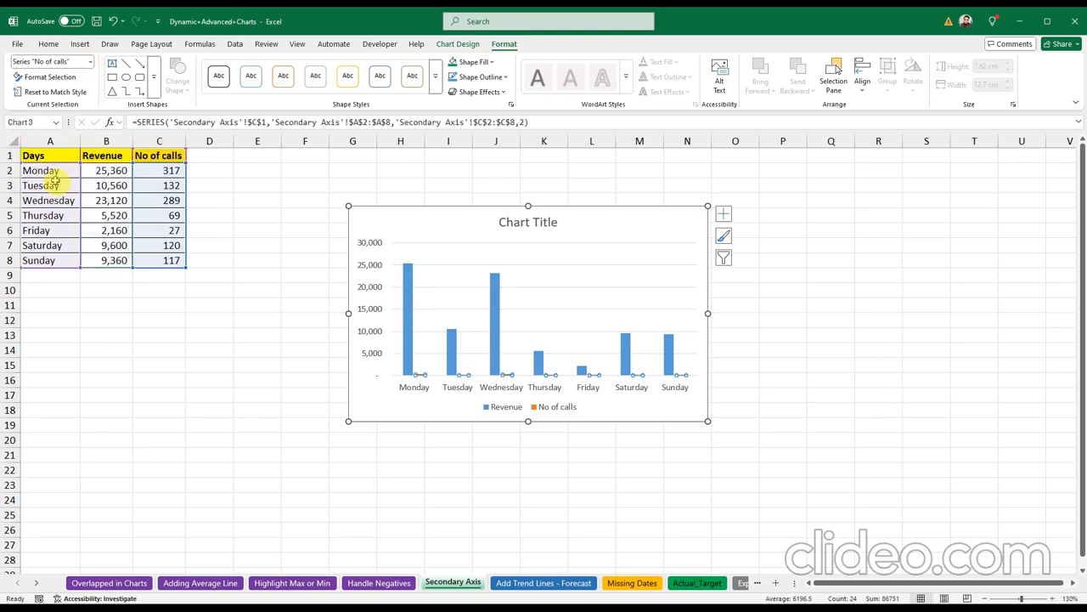
Step: Set the No of calls series to plot on the Secondary Axis in Format Data Series
{"action": "right_click", "coordinate": [421, 376]}
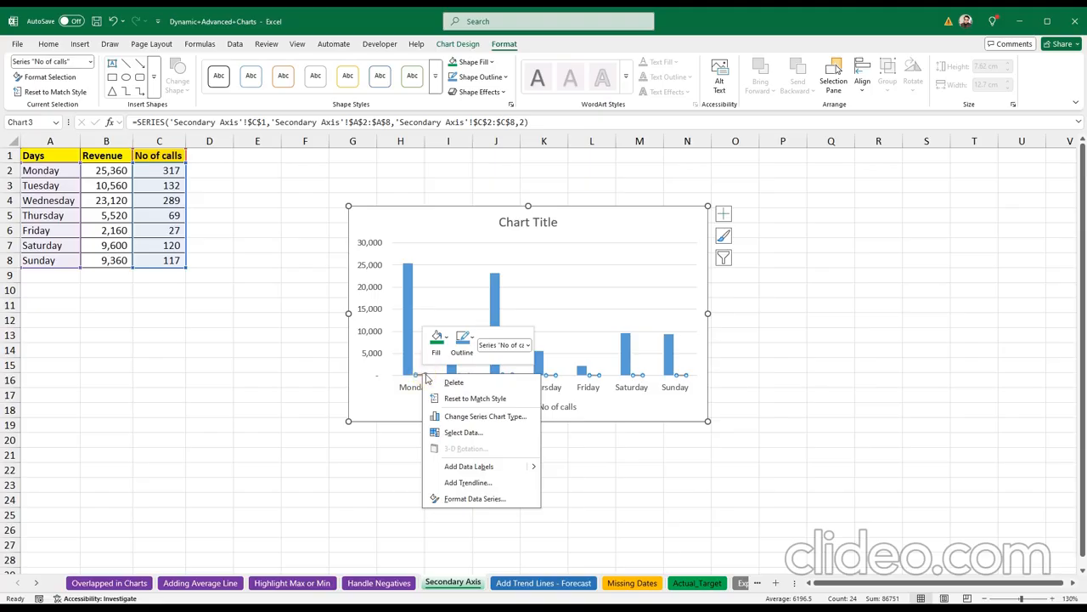
{"action": "left_click", "coordinate": [476, 499]}
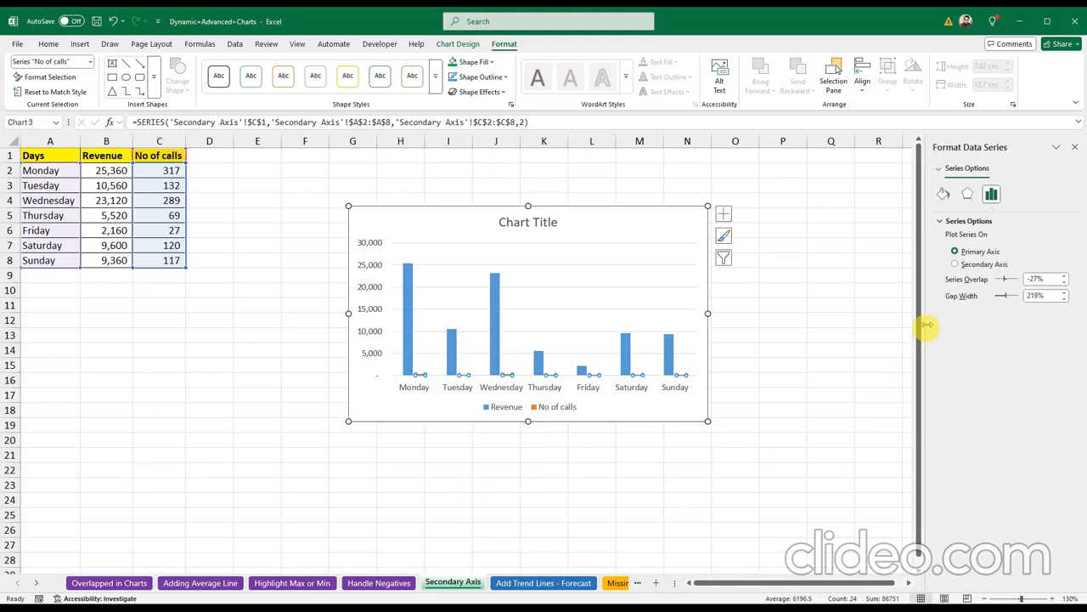
{"action": "left_click", "coordinate": [956, 265]}
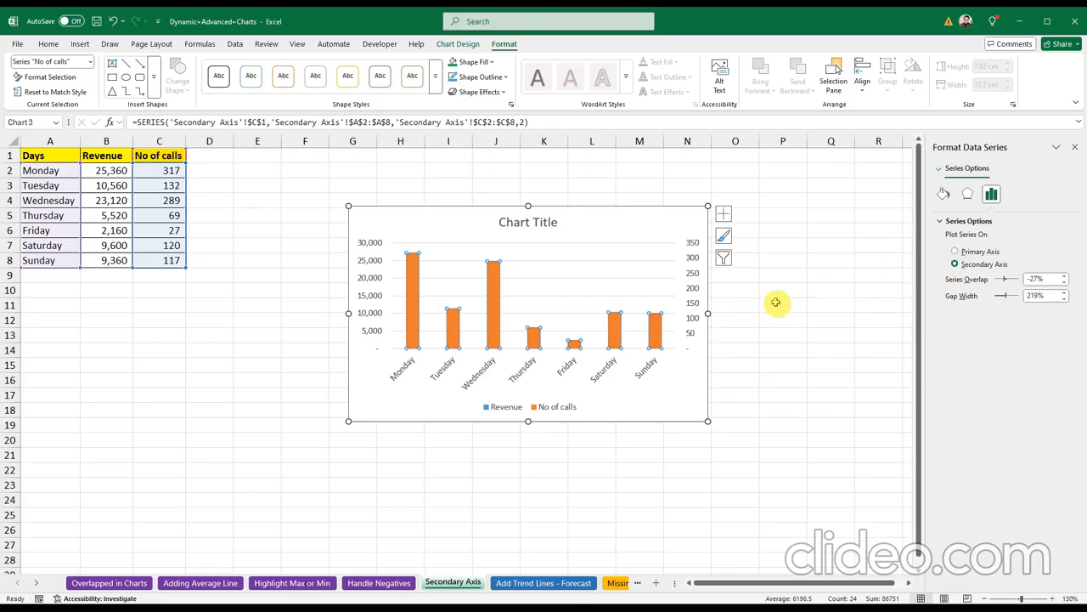
{"action": "left_click", "coordinate": [1075, 148]}
Step: Change the No of calls series chart type to Line over the Revenue columns
{"action": "right_click", "coordinate": [497, 330]}
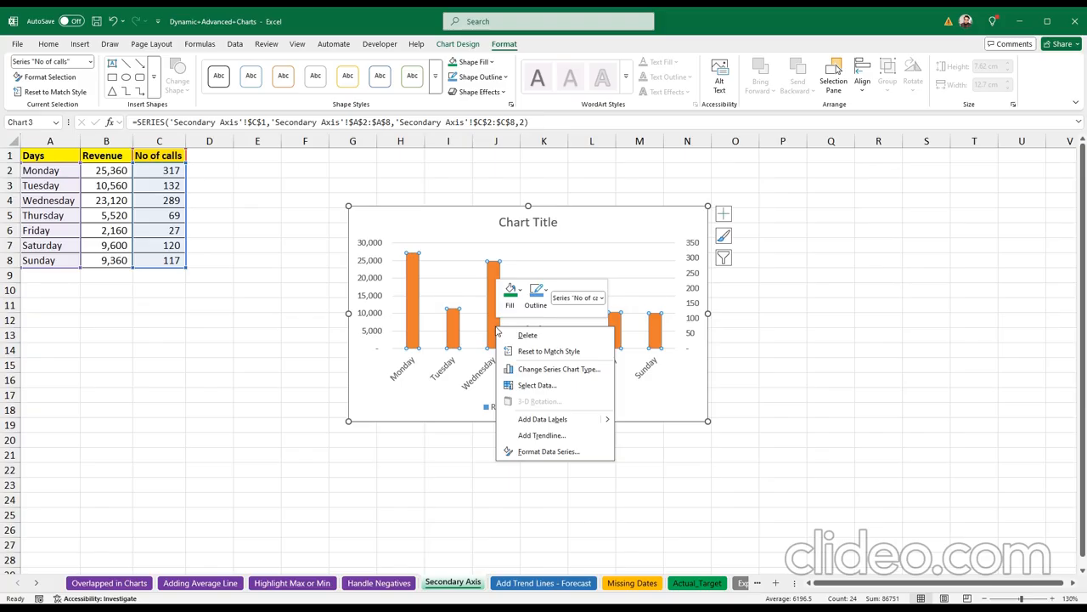
{"action": "left_click", "coordinate": [521, 355]}
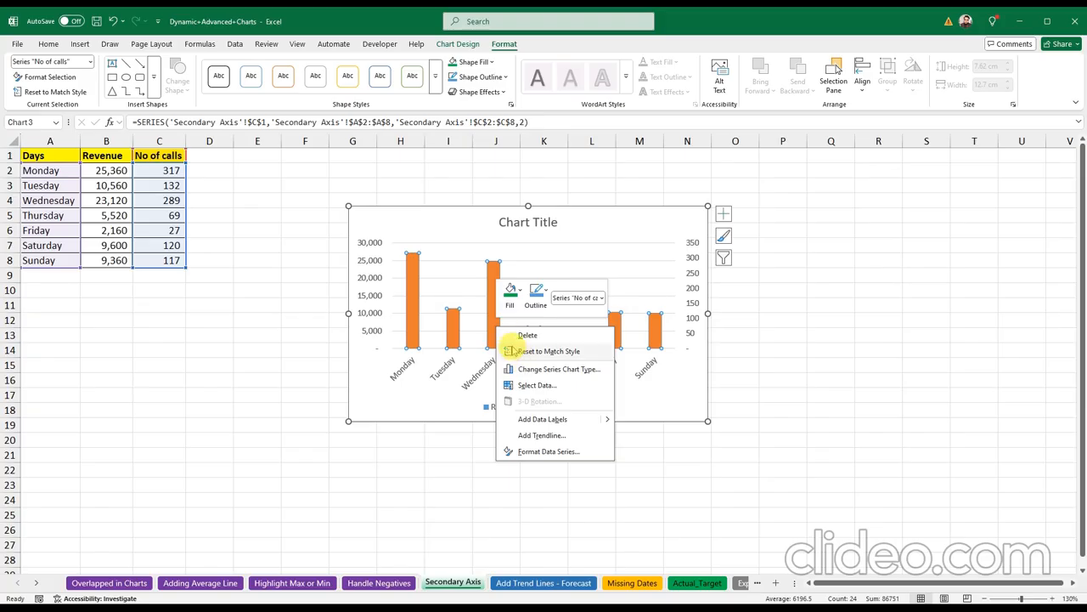
{"action": "left_click", "coordinate": [522, 370]}
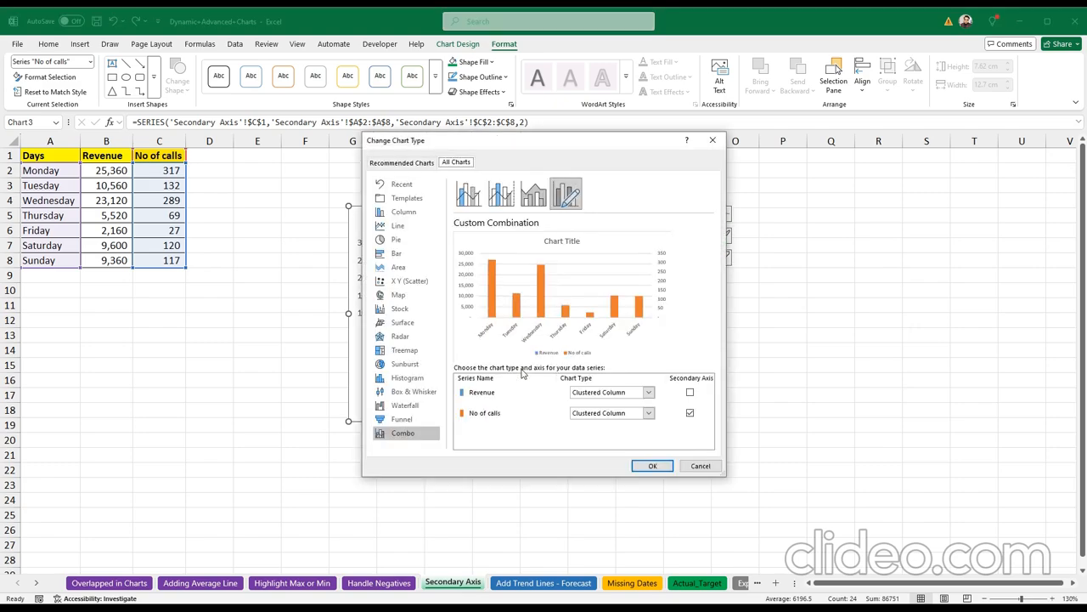
{"action": "left_click", "coordinate": [649, 416]}
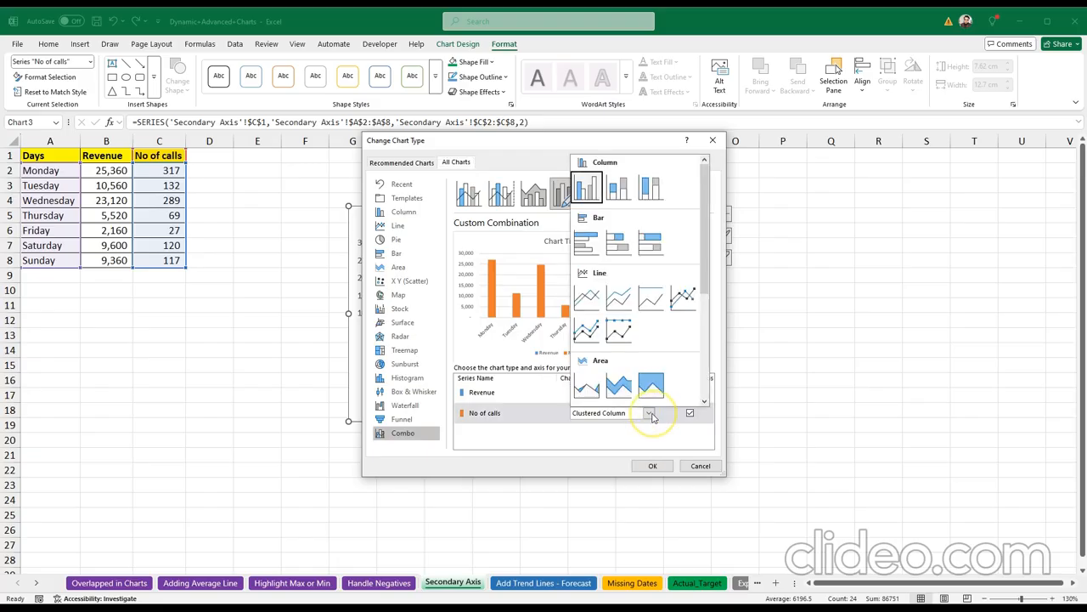
{"action": "left_click", "coordinate": [589, 295]}
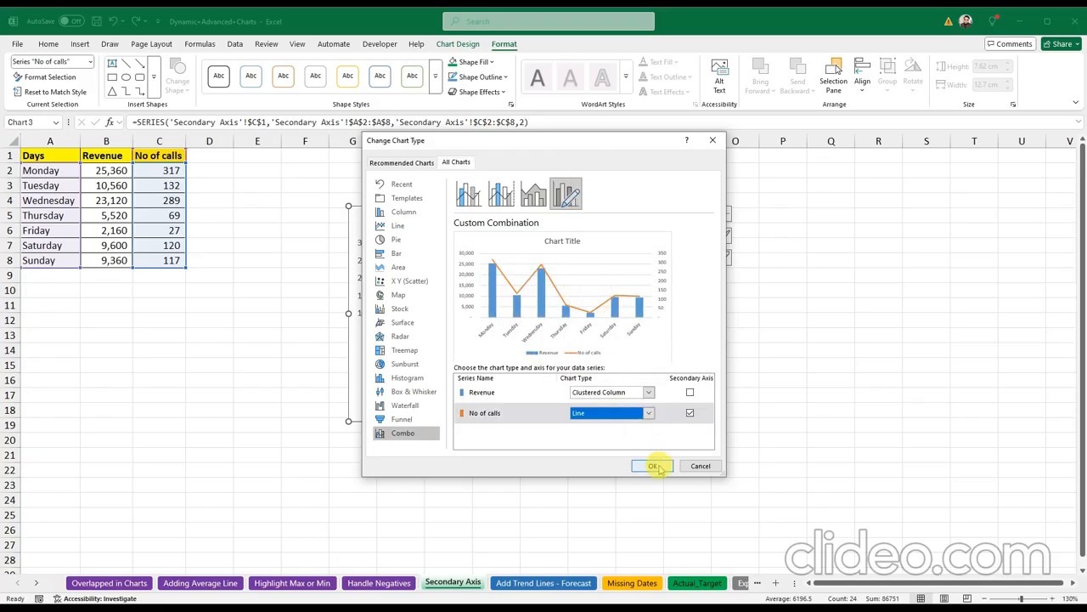
{"action": "left_click", "coordinate": [654, 466]}
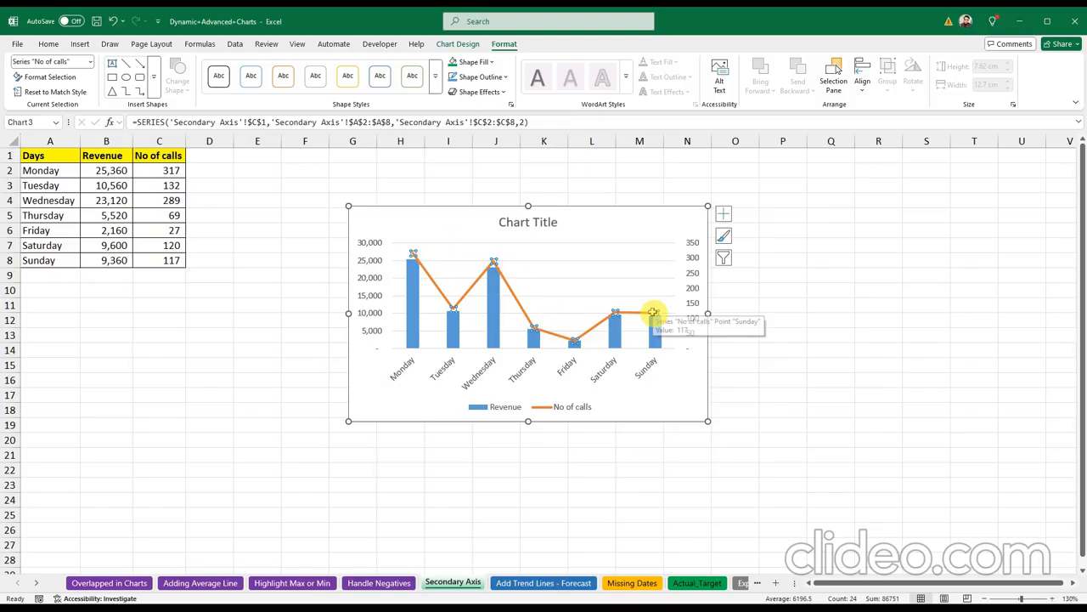
Step: Switch to the Add Trend Lines - Forecast sheet
{"action": "left_click", "coordinate": [299, 382]}
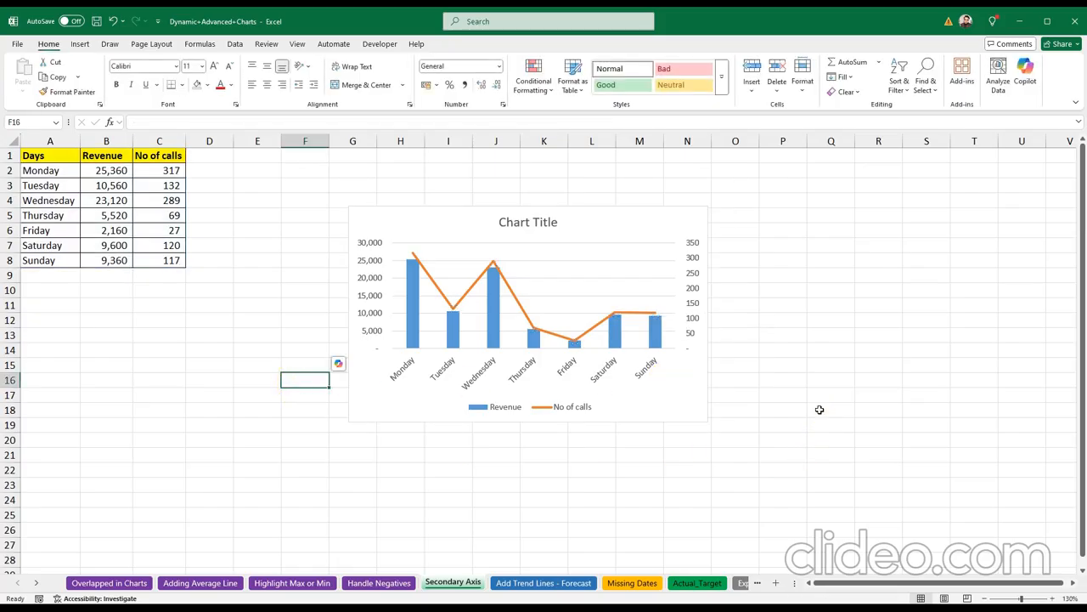
{"action": "left_click", "coordinate": [820, 409]}
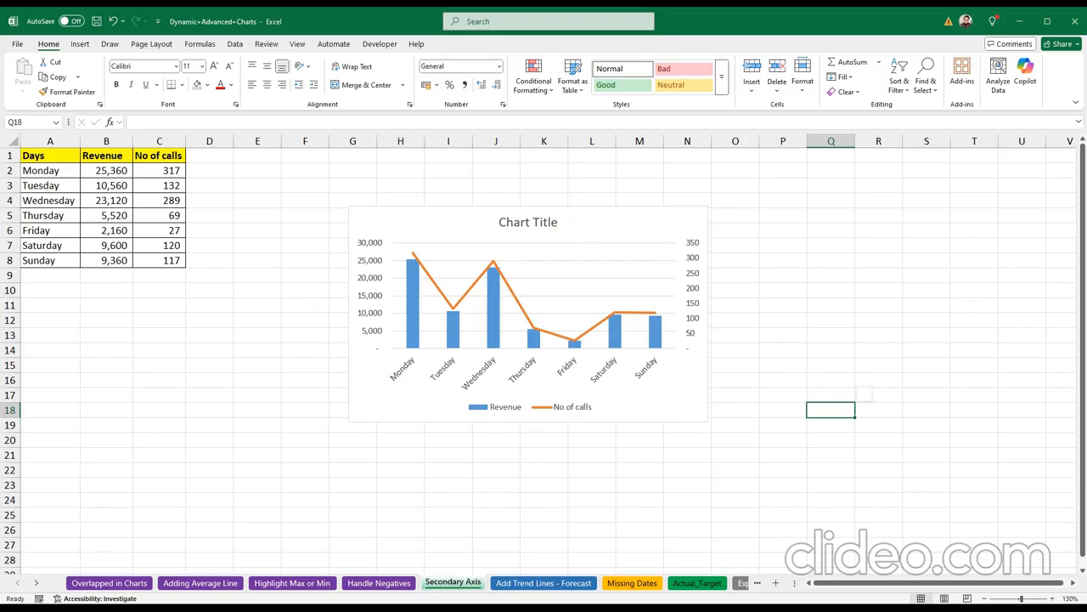
{"action": "left_click", "coordinate": [369, 230]}
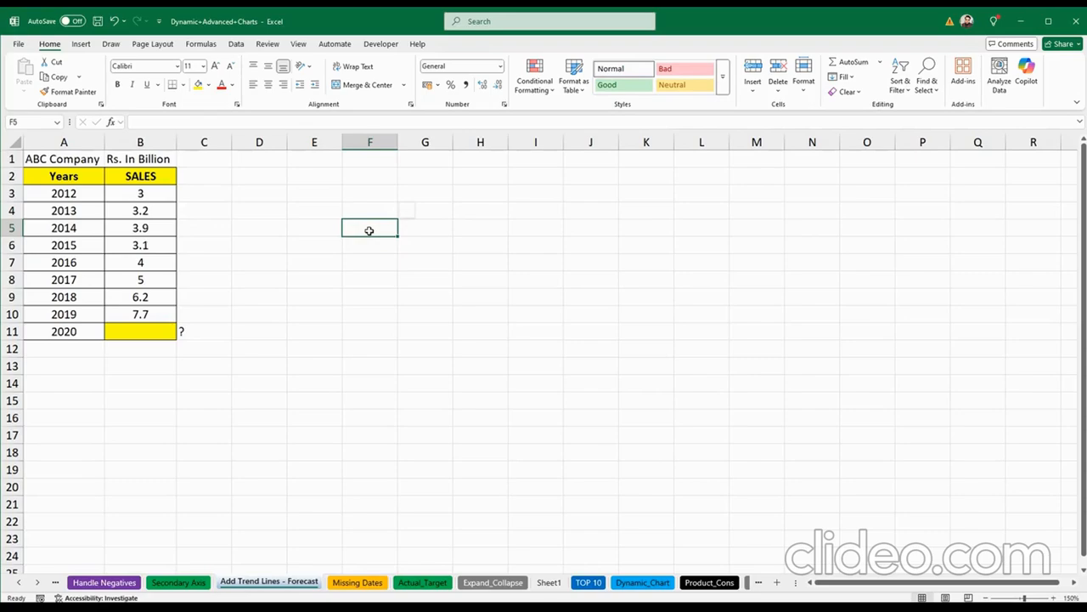
{"action": "left_click_drag", "start_coordinate": [64, 194], "coordinate": [81, 315]}
{"action": "left_click", "coordinate": [242, 304]}
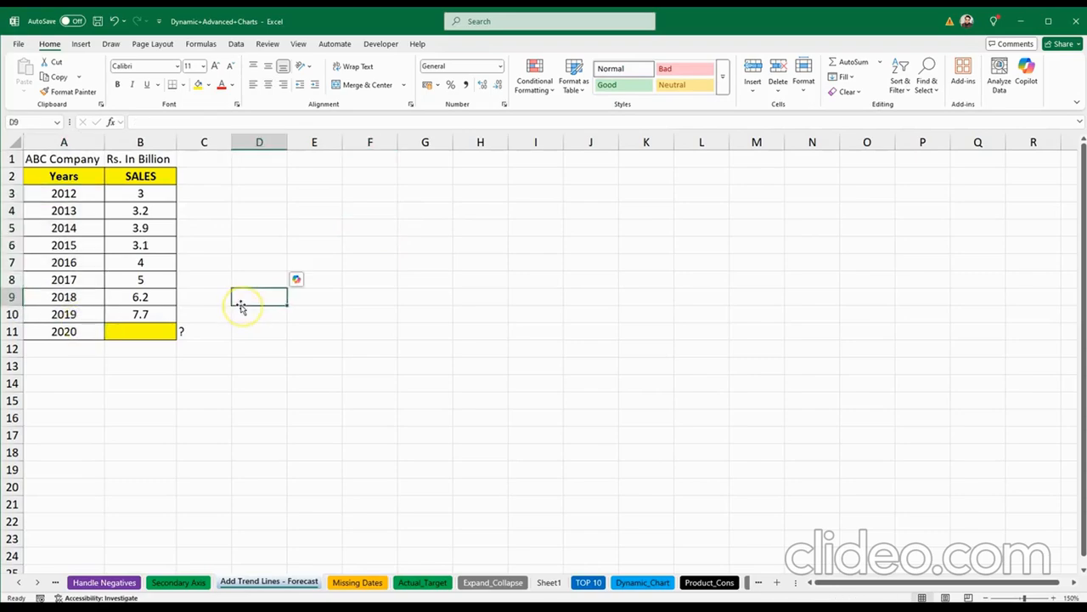
{"action": "left_click", "coordinate": [158, 192]}
{"action": "left_click_drag", "start_coordinate": [157, 192], "coordinate": [145, 314]}
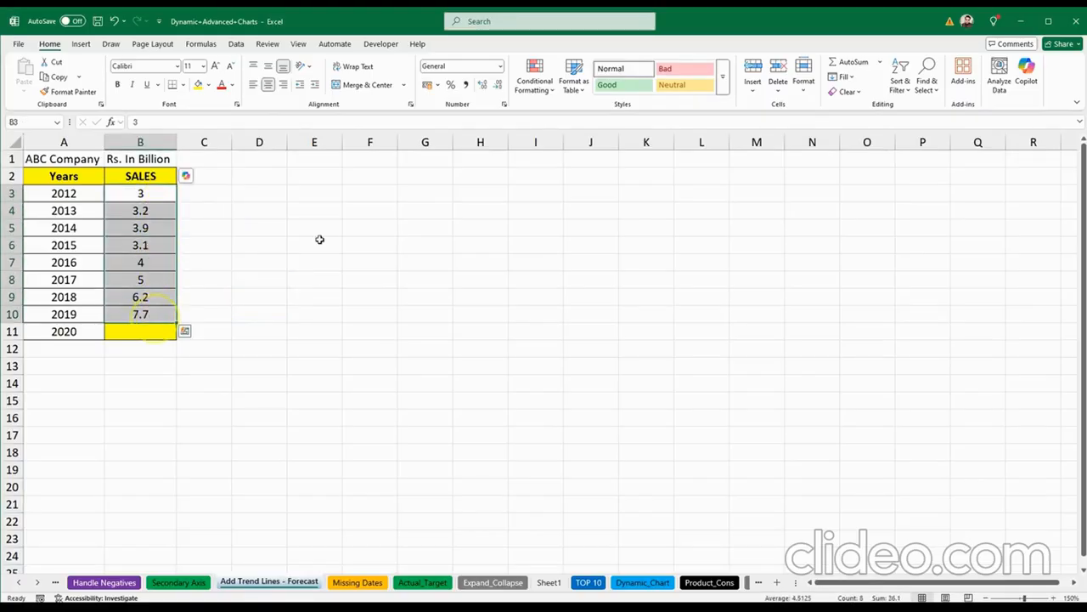
{"action": "left_click", "coordinate": [380, 242]}
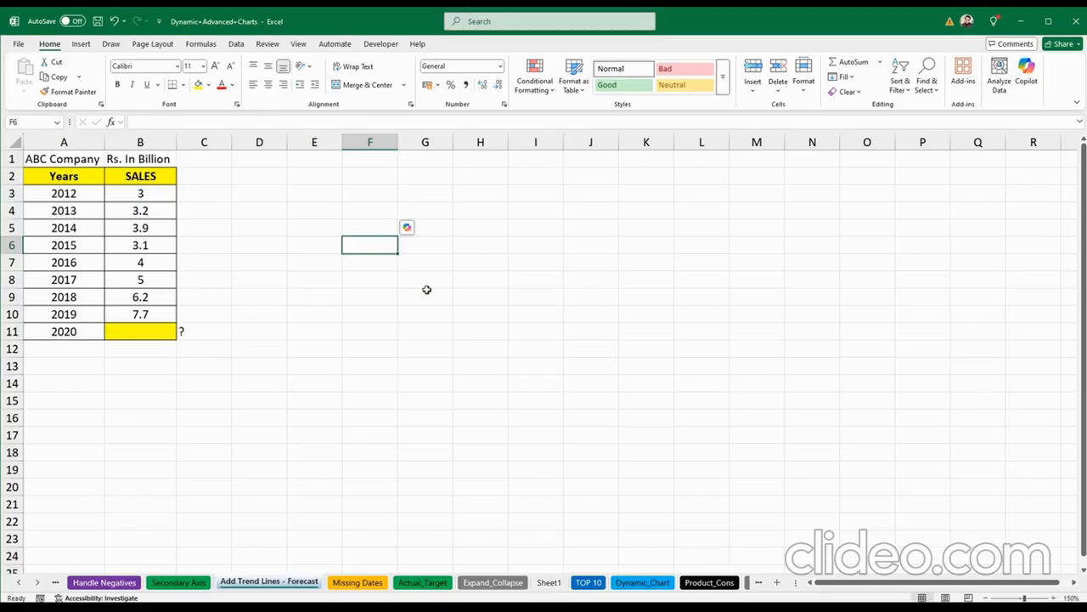
{"action": "left_click", "coordinate": [155, 194]}
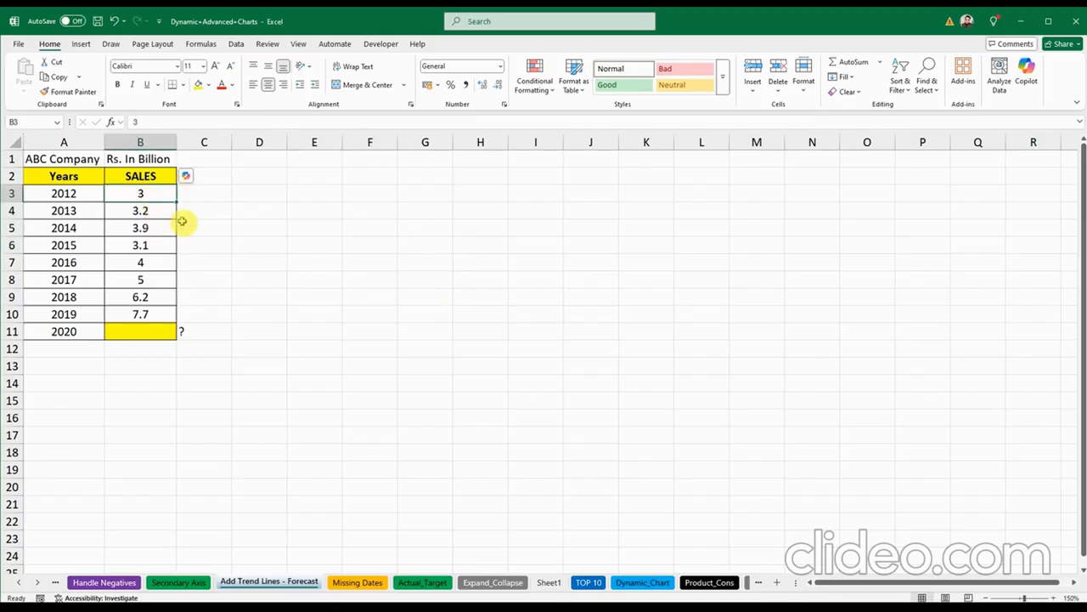
{"action": "left_click", "coordinate": [157, 211]}
{"action": "left_click", "coordinate": [149, 227]}
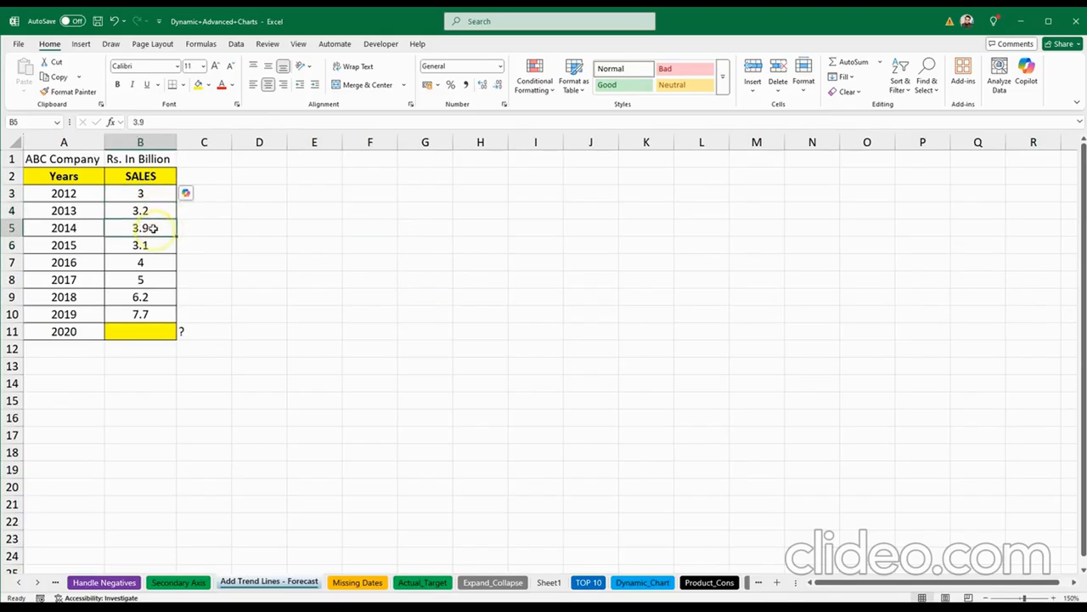
{"action": "left_click", "coordinate": [159, 246]}
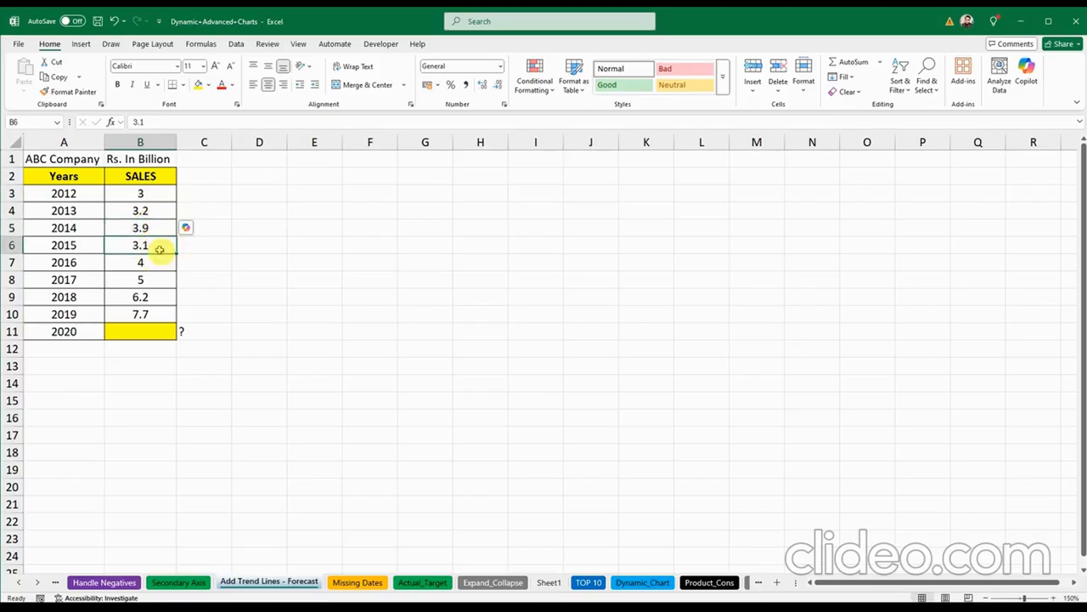
{"action": "left_click_drag", "start_coordinate": [157, 262], "coordinate": [150, 314]}
{"action": "left_click", "coordinate": [146, 313]}
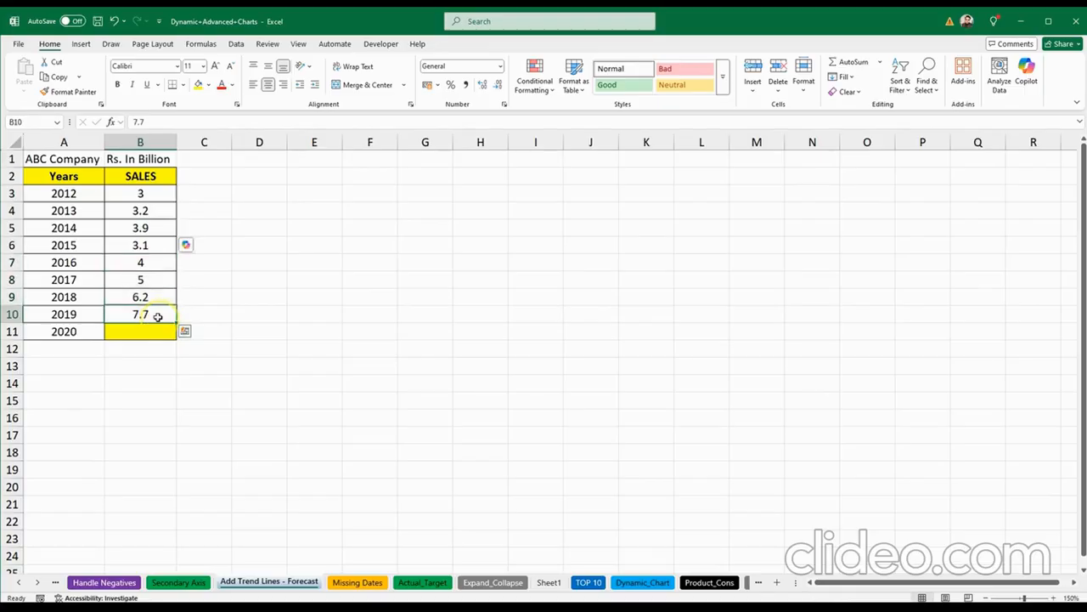
{"action": "left_click", "coordinate": [324, 314]}
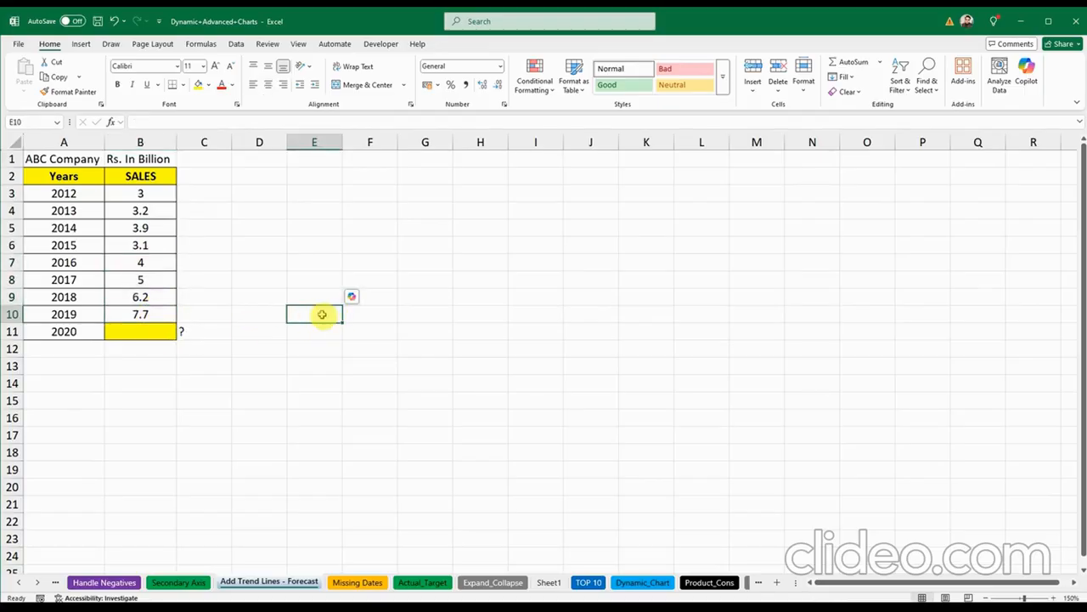
{"action": "left_click", "coordinate": [75, 331]}
{"action": "left_click", "coordinate": [140, 330]}
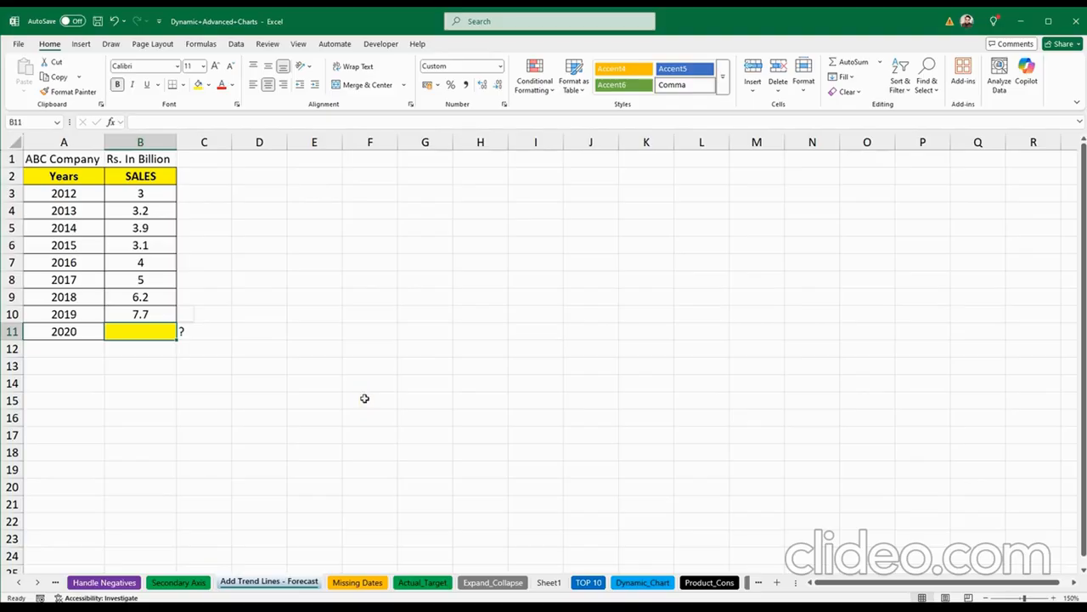
{"action": "left_click", "coordinate": [359, 333]}
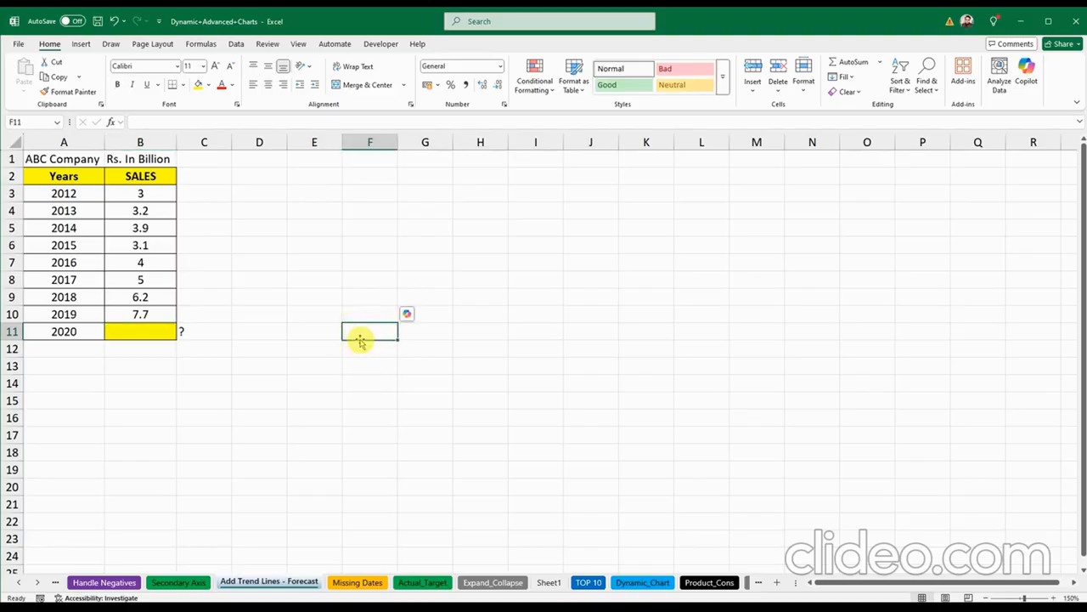
Step: Start typing 'forecast' in cell F11, then clear it and cancel the entry
{"action": "left_click", "coordinate": [360, 340]}
{"action": "type", "text": "forcas"}
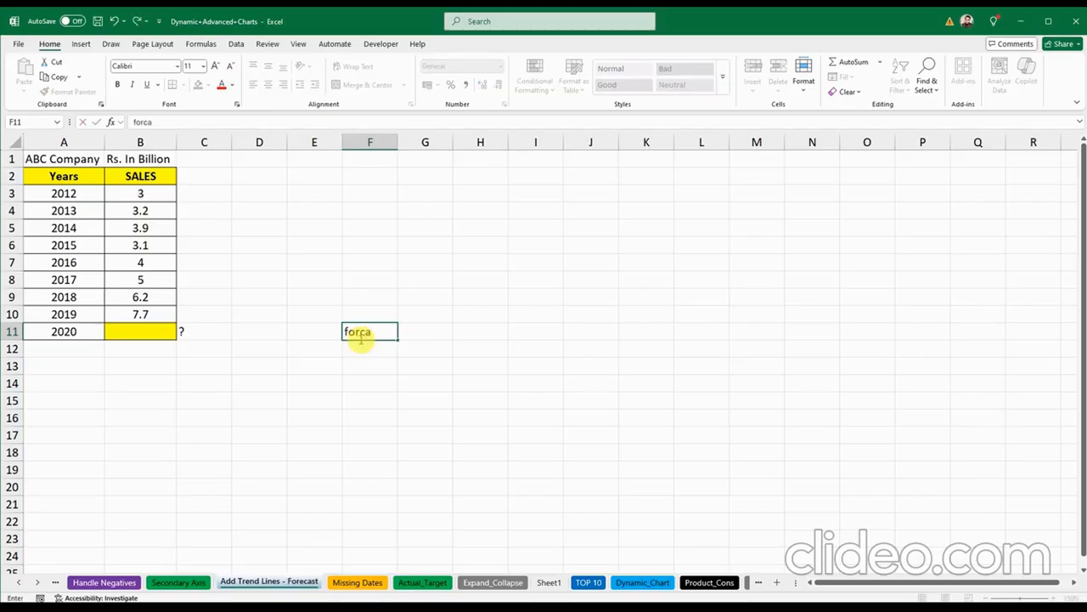
{"action": "key", "text": "BackSpace"}
{"action": "key", "text": "BackSpace"}
{"action": "type", "text": "cast"}
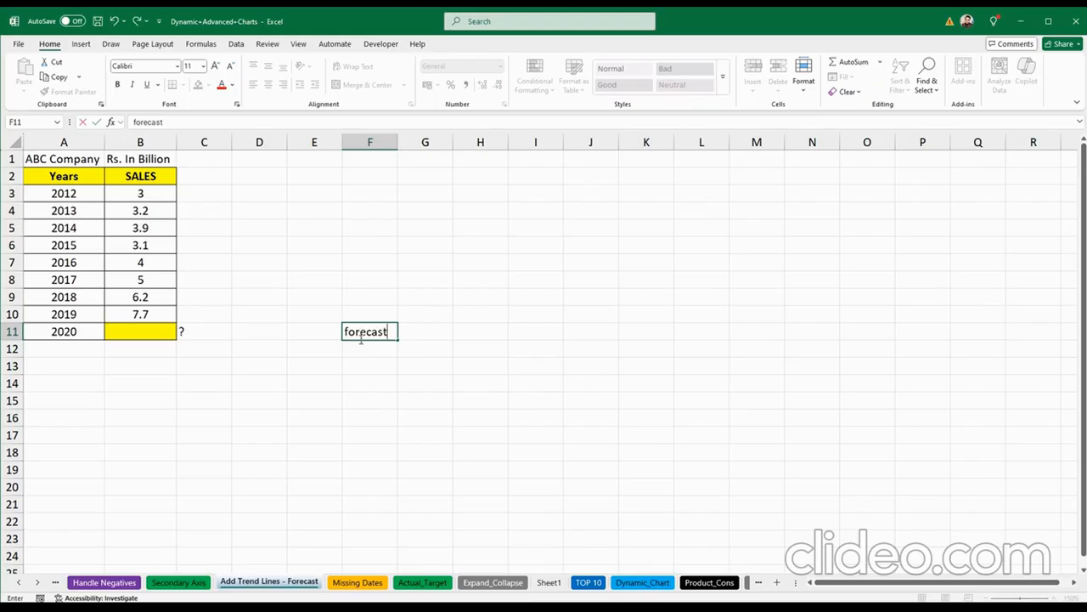
{"action": "key", "text": "BackSpace"}
{"action": "key", "text": "BackSpace"}
{"action": "key", "text": "BackSpace"}
{"action": "key", "text": "BackSpace"}
{"action": "key", "text": "BackSpace"}
{"action": "key", "text": "BackSpace"}
{"action": "key", "text": "BackSpace"}
{"action": "key", "text": "Escape"}
Step: Enter y=mx+c in cell E8, then select the empty 2020 sales cell B11
{"action": "left_click", "coordinate": [298, 326]}
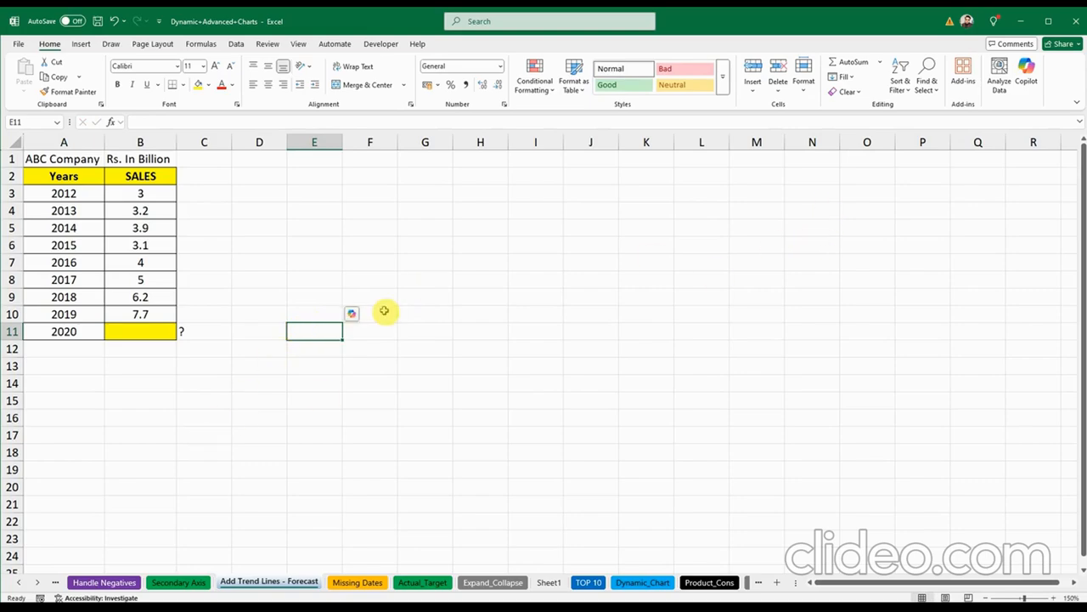
{"action": "left_click", "coordinate": [304, 286]}
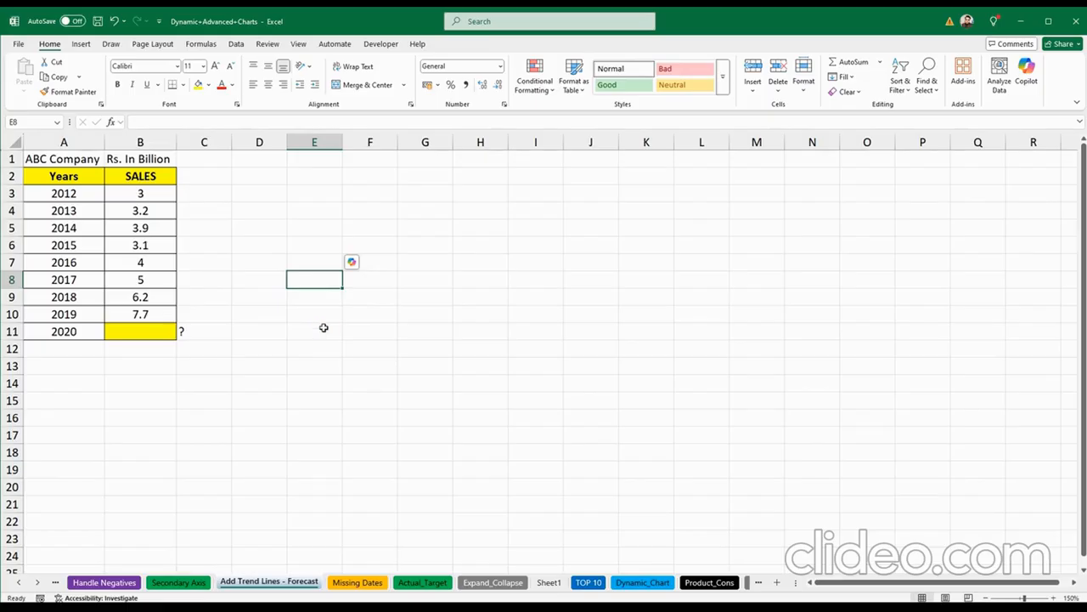
{"action": "type", "text": "y"}
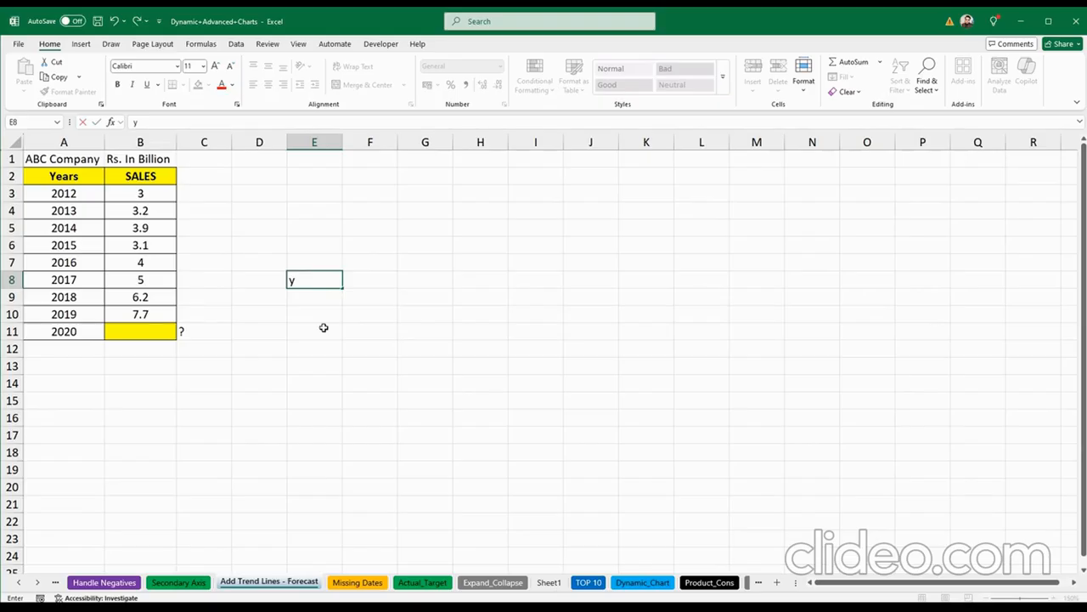
{"action": "type", "text": "=mx+c"}
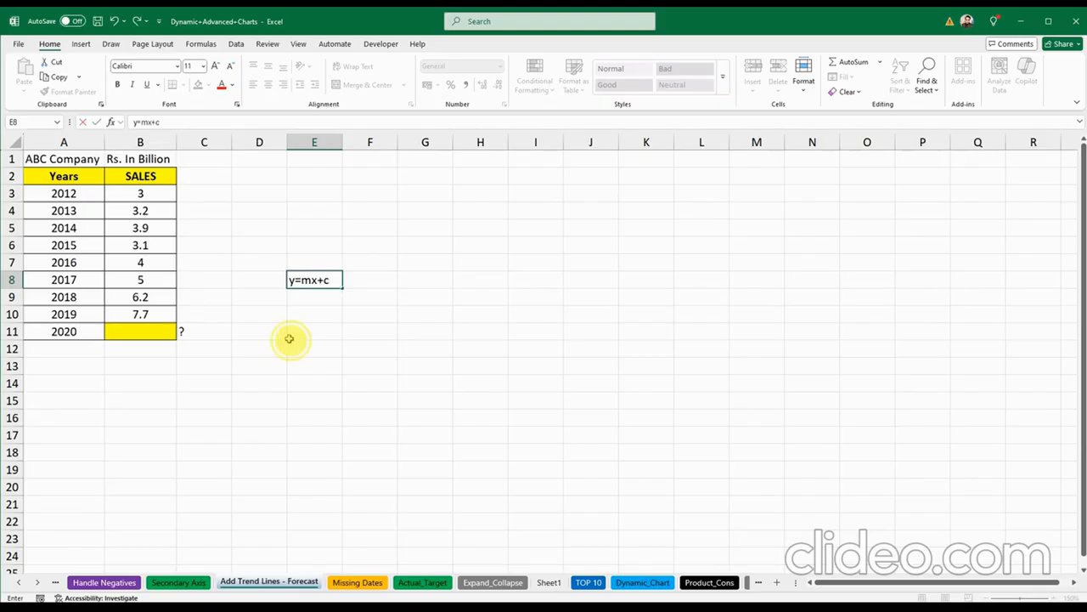
{"action": "key", "text": "ctrl+Return"}
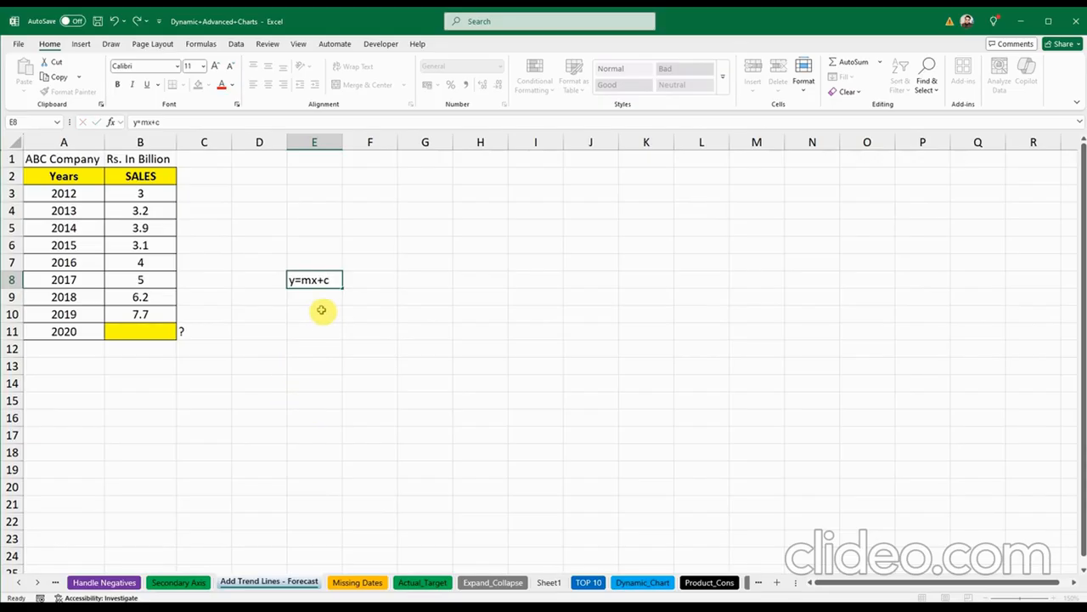
{"action": "left_click", "coordinate": [309, 325]}
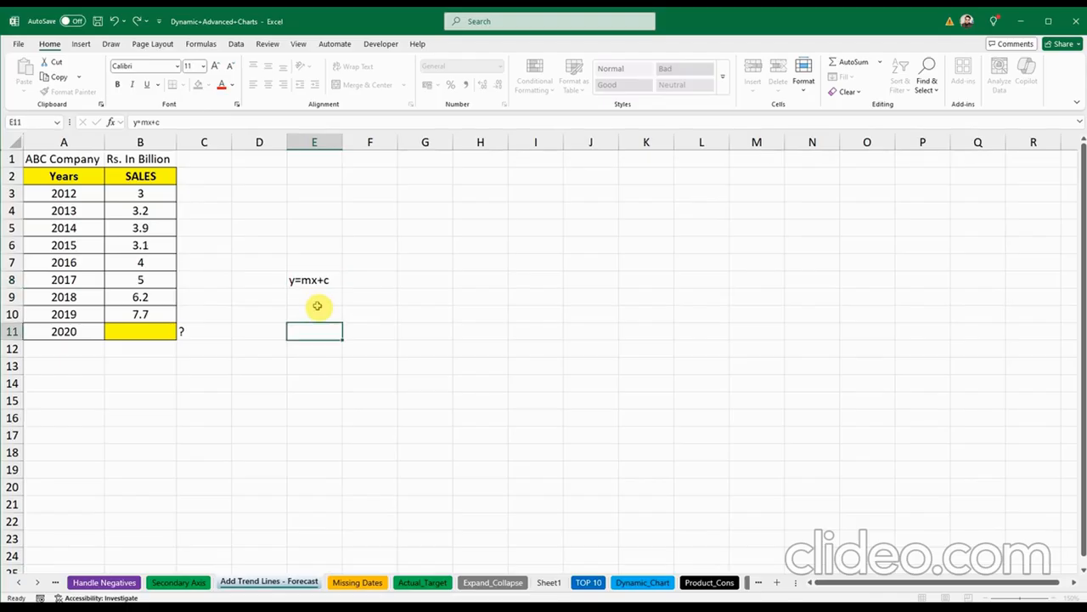
{"action": "left_click", "coordinate": [135, 327]}
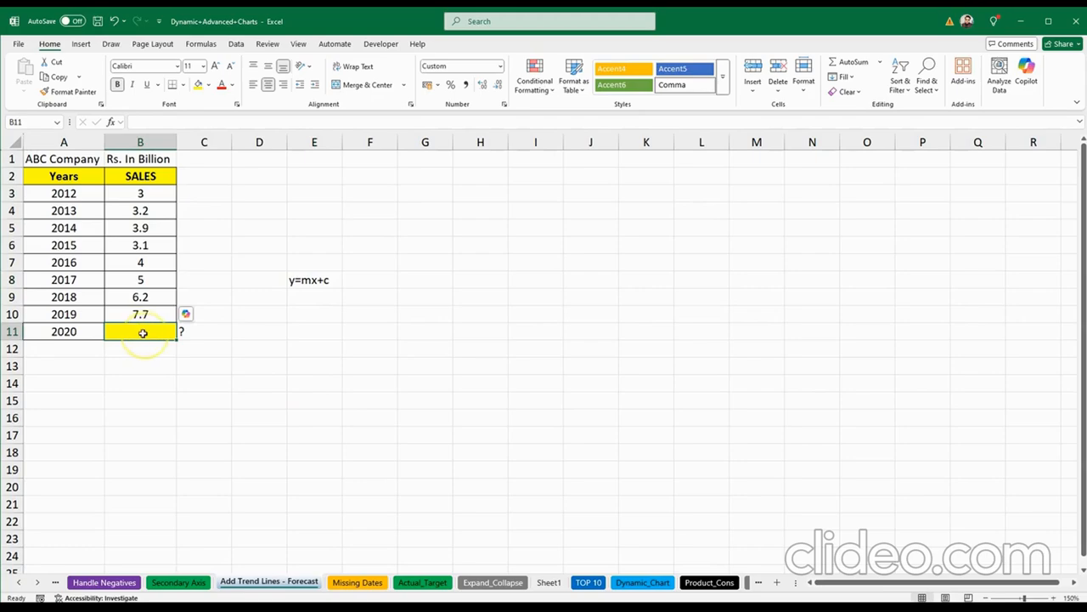
Step: Enter =FORECAST(A11,B3:B10,A3:A10) in B11 to predict 2020 sales of 7.30
{"action": "left_click", "coordinate": [203, 365]}
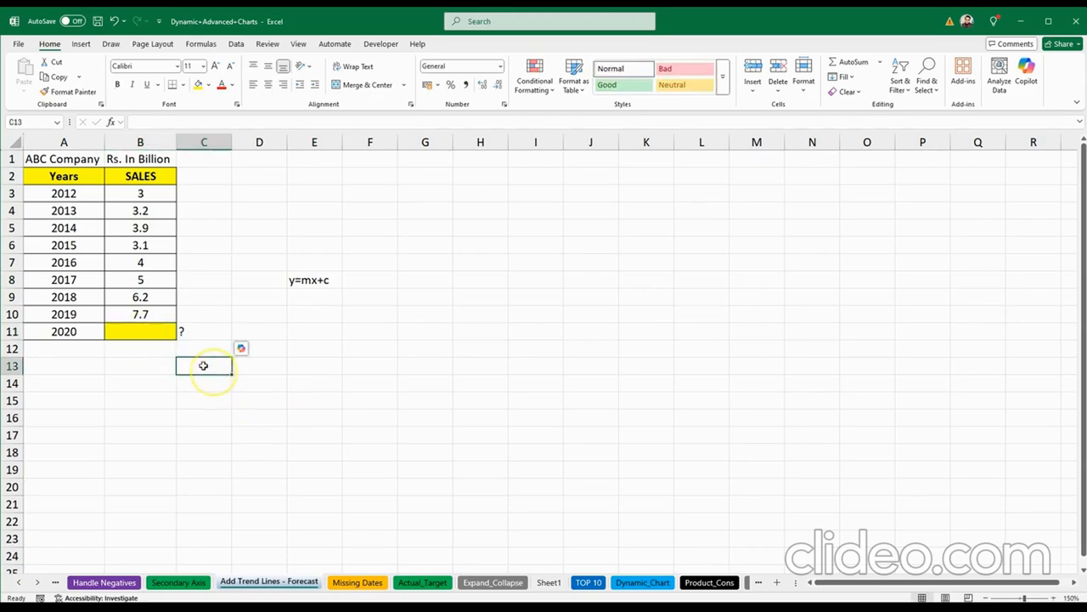
{"action": "left_click", "coordinate": [158, 336]}
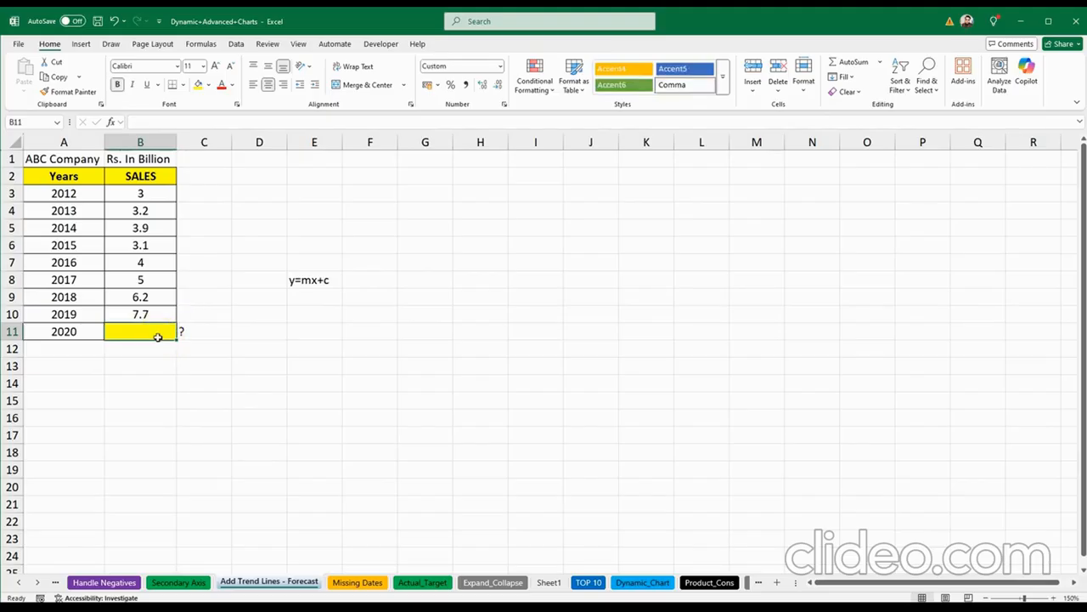
{"action": "double_click", "coordinate": [158, 337]}
{"action": "type", "text": "=forecas"}
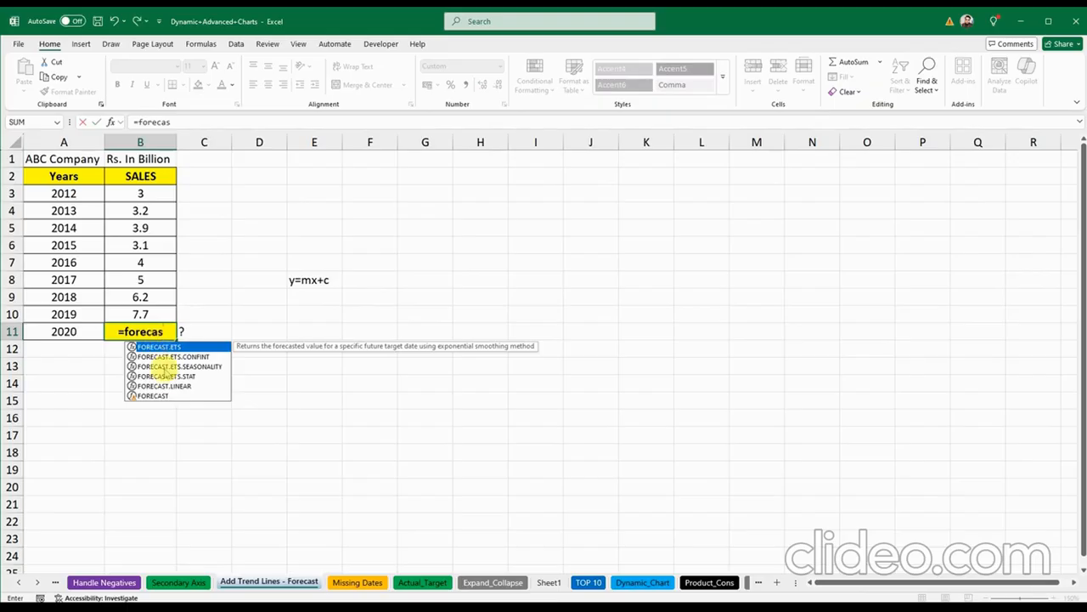
{"action": "left_click", "coordinate": [170, 396]}
{"action": "double_click", "coordinate": [170, 396]}
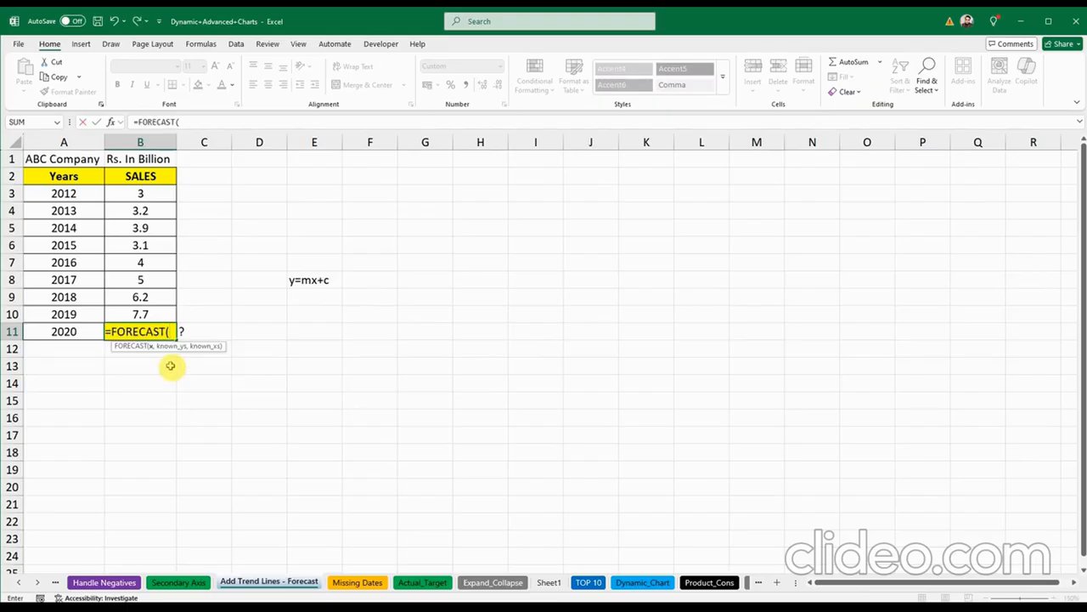
{"action": "left_click", "coordinate": [84, 332]}
{"action": "type", "text": ","}
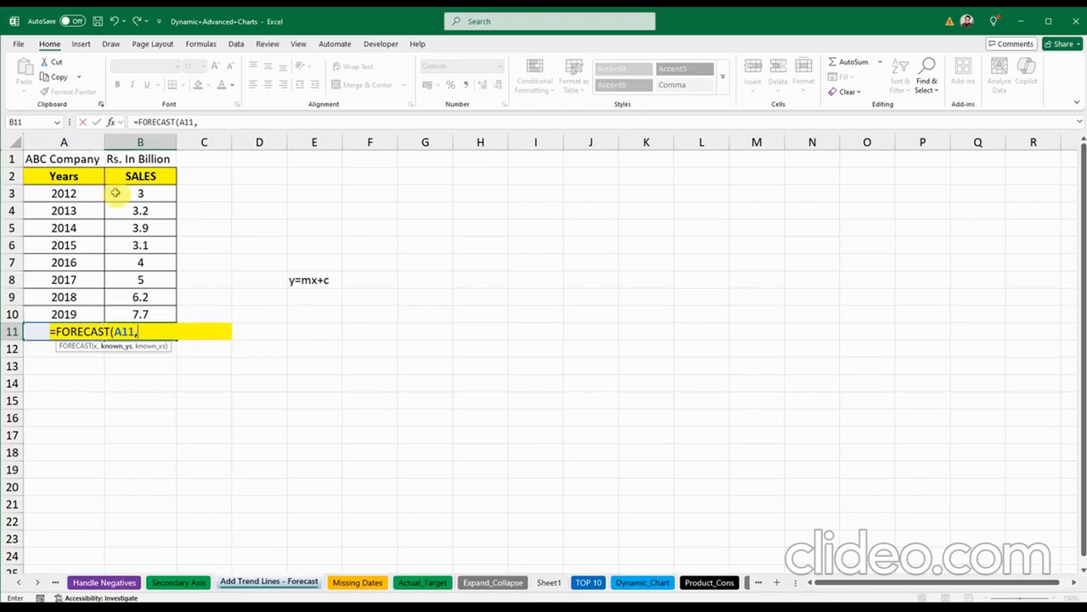
{"action": "left_click_drag", "start_coordinate": [114, 193], "coordinate": [120, 311]}
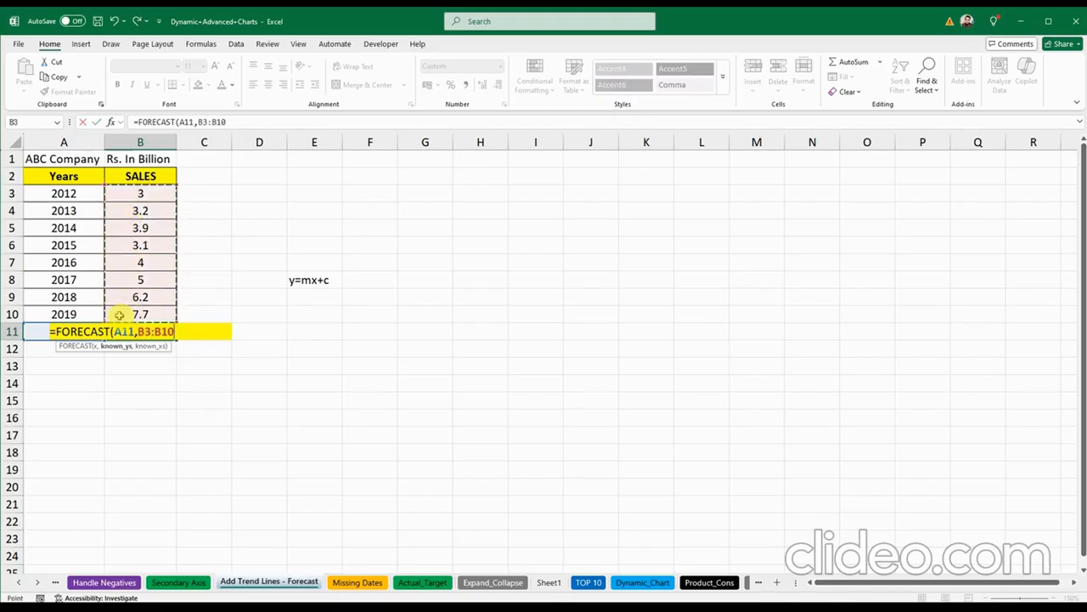
{"action": "type", "text": ","}
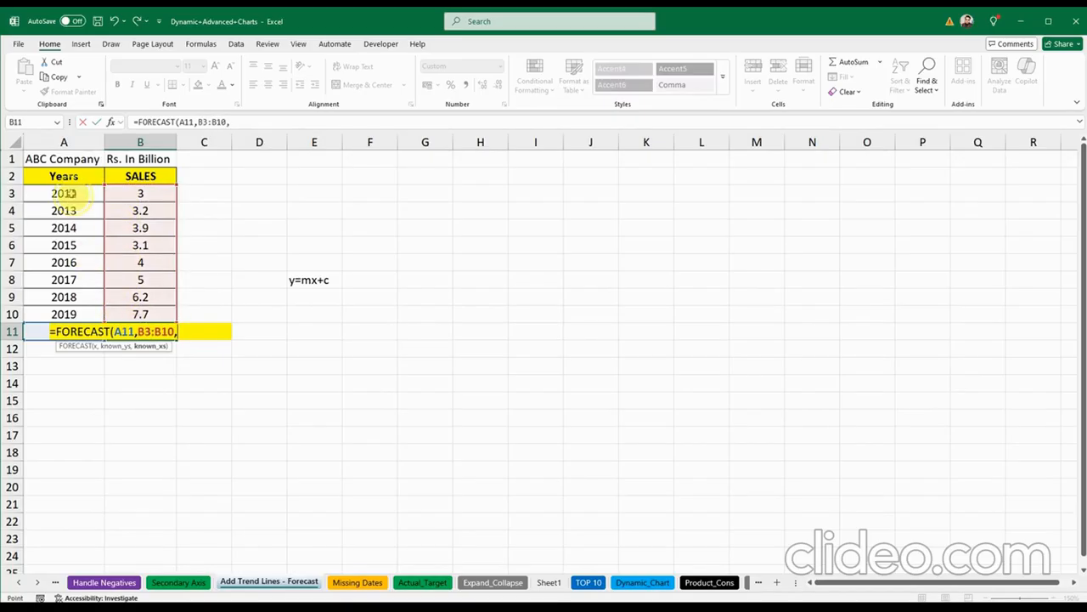
{"action": "left_click_drag", "start_coordinate": [66, 194], "coordinate": [70, 323]}
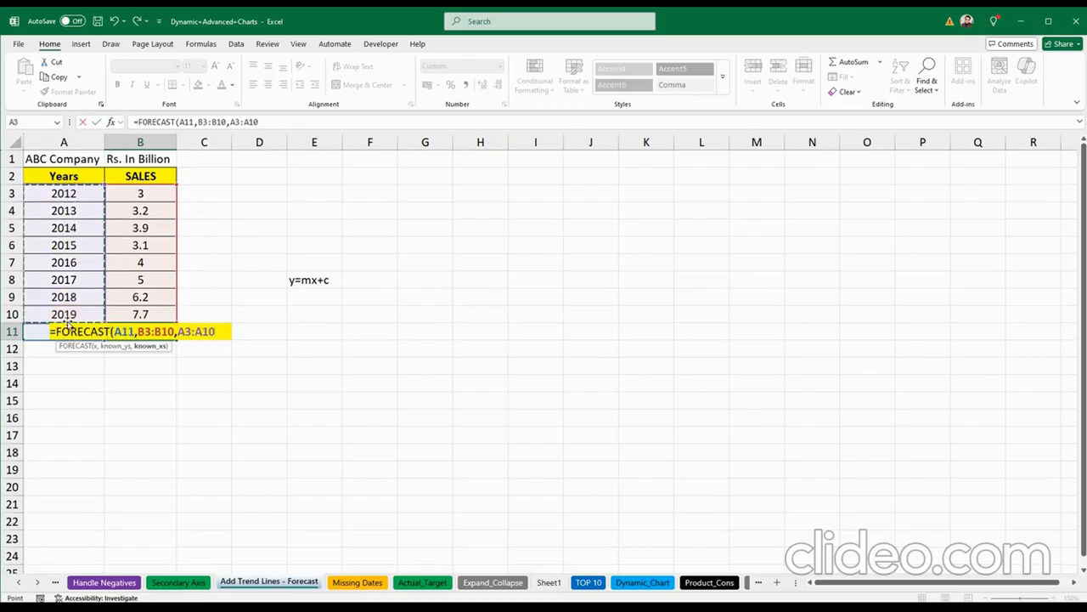
{"action": "type", "text": ")"}
{"action": "key", "text": "Return"}
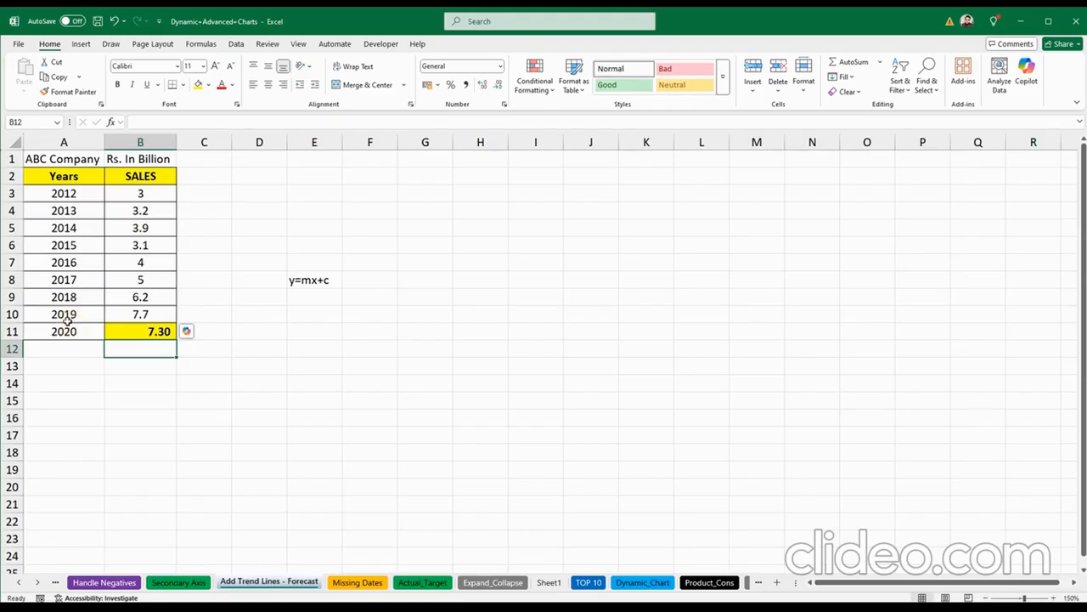
Step: Check the forecast formula and select the Years and Sales table A2:B10
{"action": "left_click", "coordinate": [136, 331]}
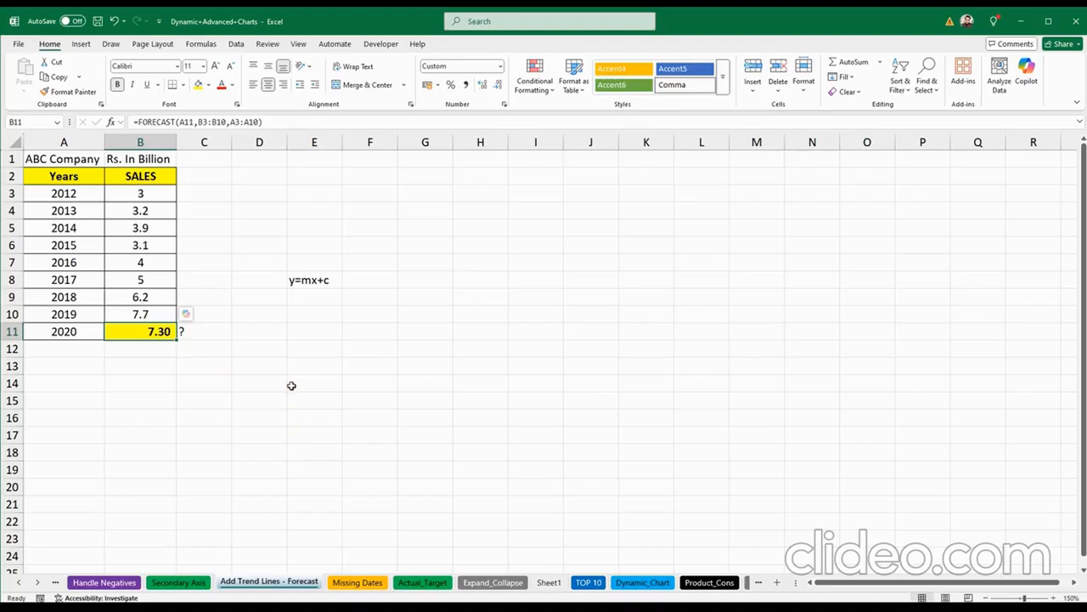
{"action": "left_click", "coordinate": [281, 366]}
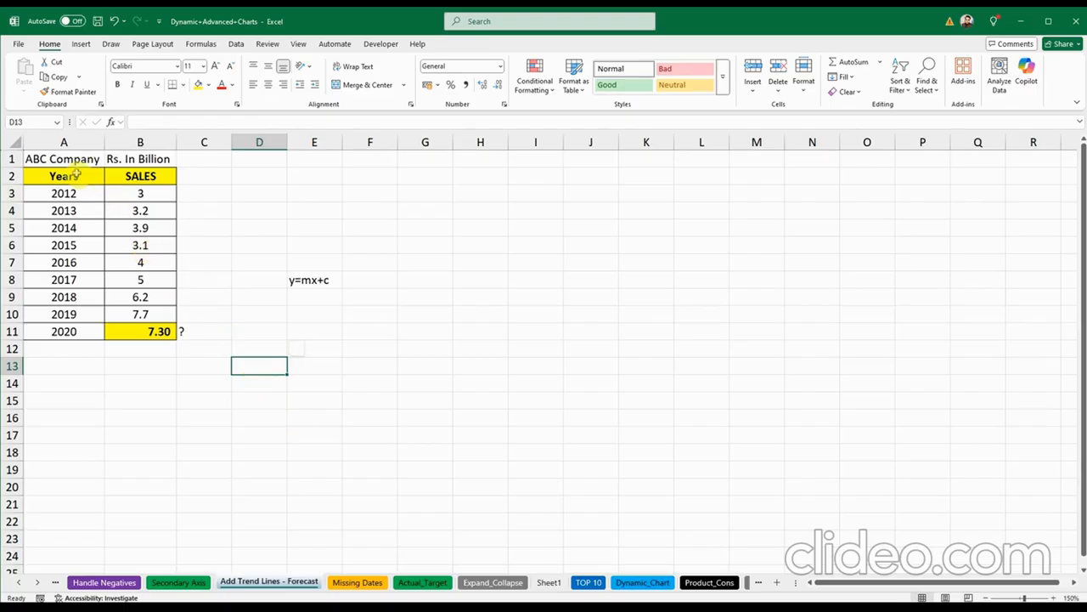
{"action": "left_click_drag", "start_coordinate": [82, 176], "coordinate": [155, 311]}
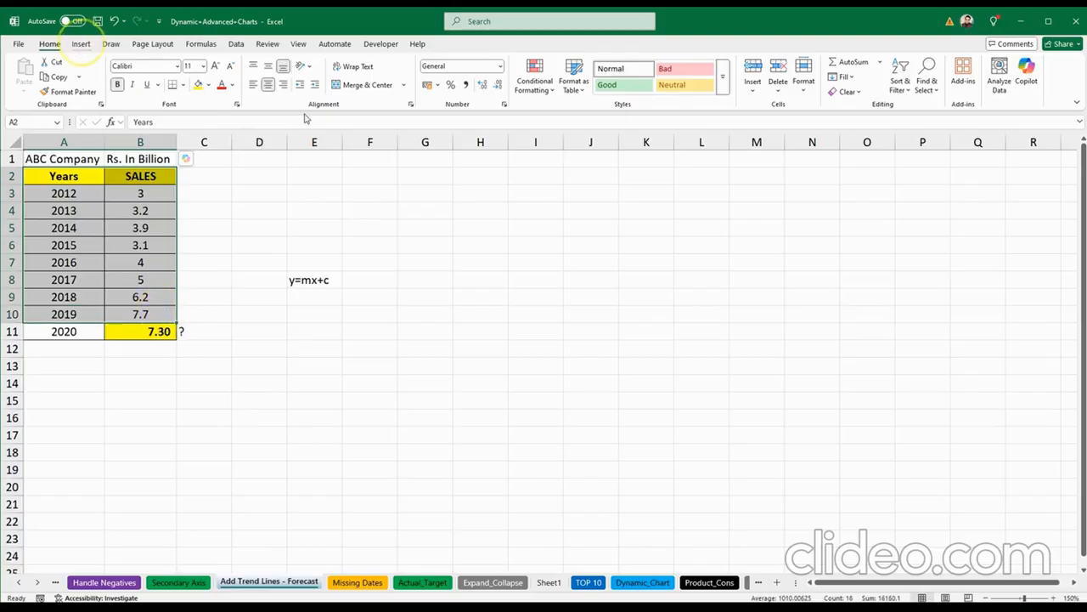
Step: Insert a clustered column chart beside the table and delete its Years series
{"action": "left_click", "coordinate": [82, 43]}
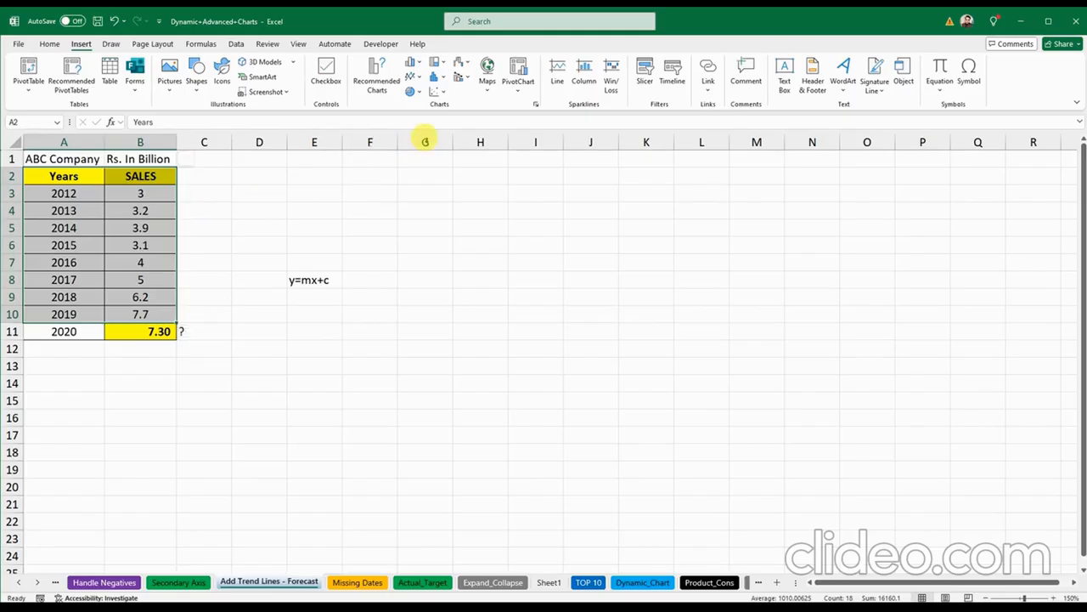
{"action": "left_click", "coordinate": [414, 63]}
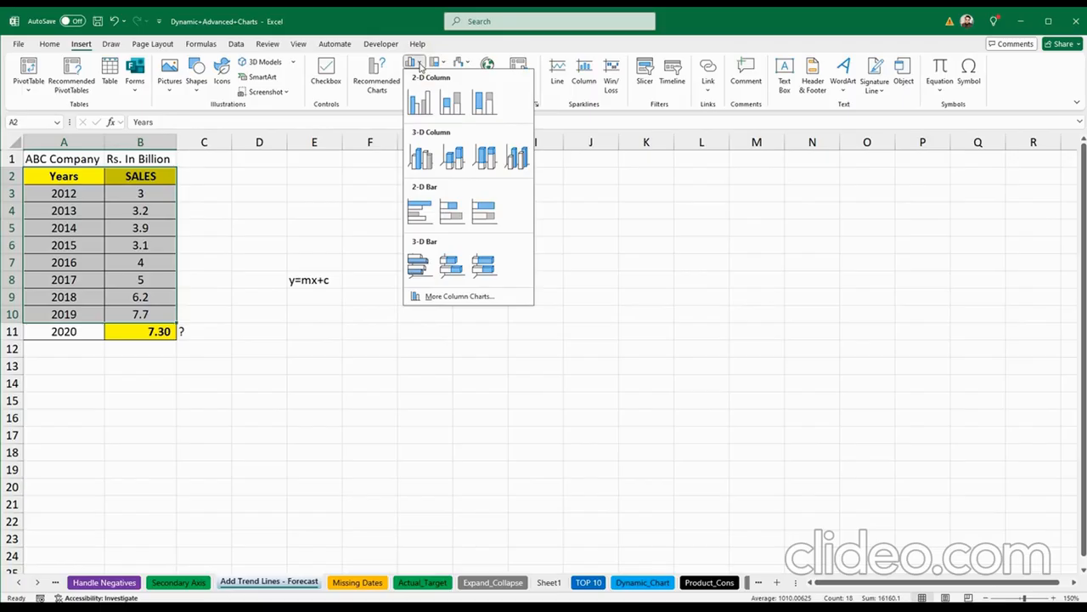
{"action": "left_click", "coordinate": [419, 103]}
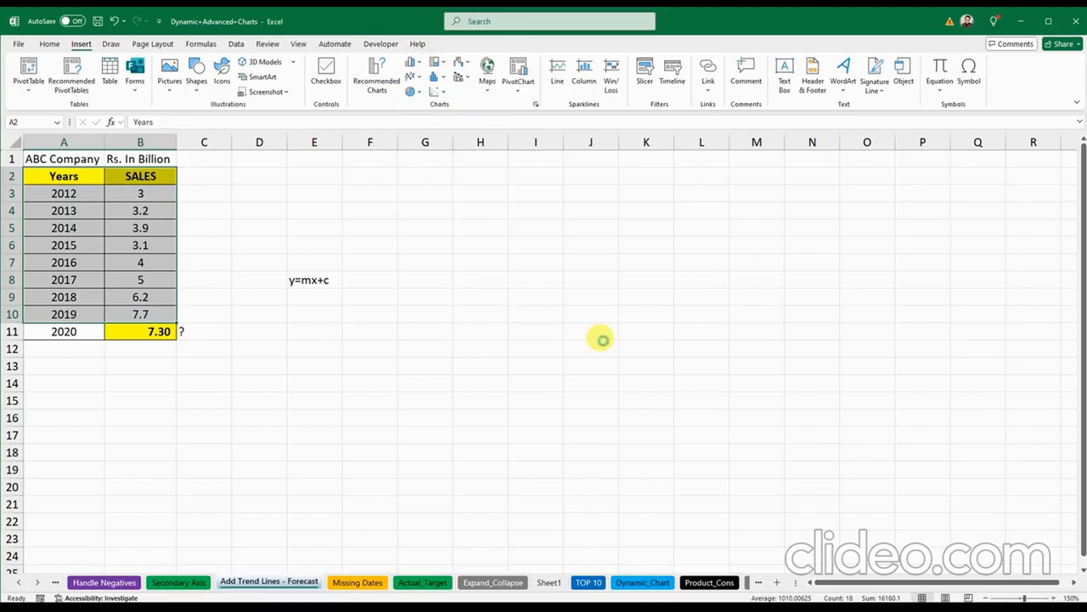
{"action": "left_click_drag", "start_coordinate": [607, 255], "coordinate": [689, 199]}
{"action": "left_click", "coordinate": [479, 267]}
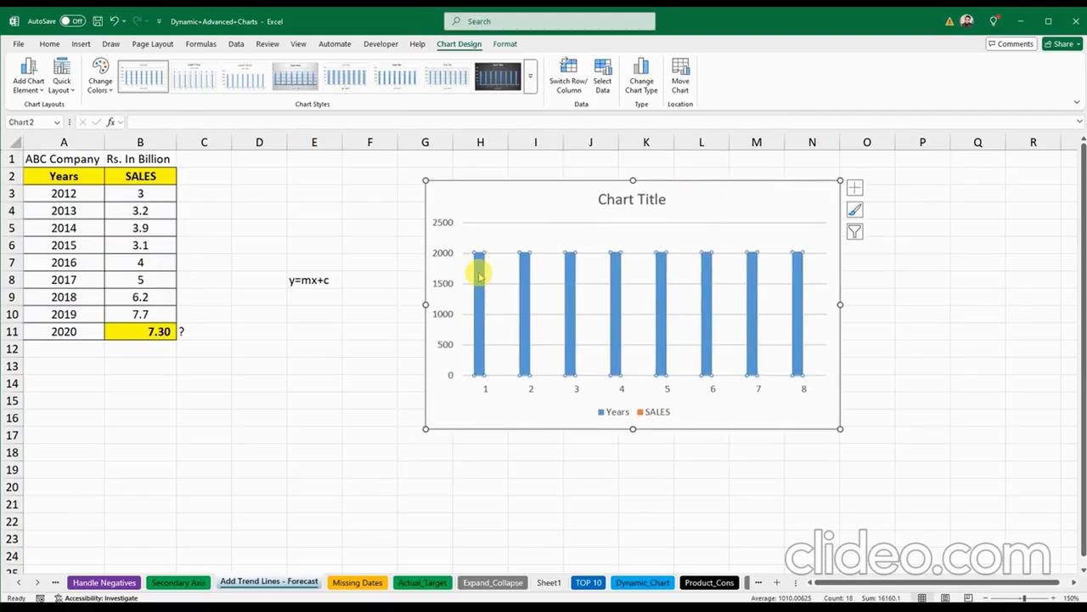
{"action": "key", "text": "Delete"}
Step: Set the horizontal axis labels to the years A3:A10 via Select Data
{"action": "left_click", "coordinate": [622, 407]}
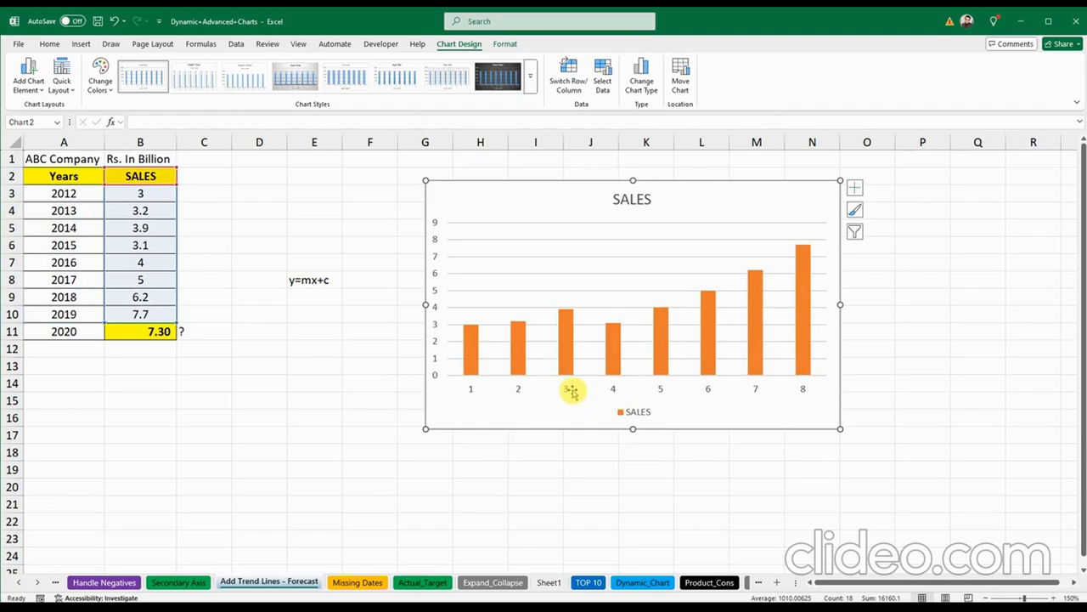
{"action": "left_click", "coordinate": [565, 390]}
{"action": "right_click", "coordinate": [565, 391]}
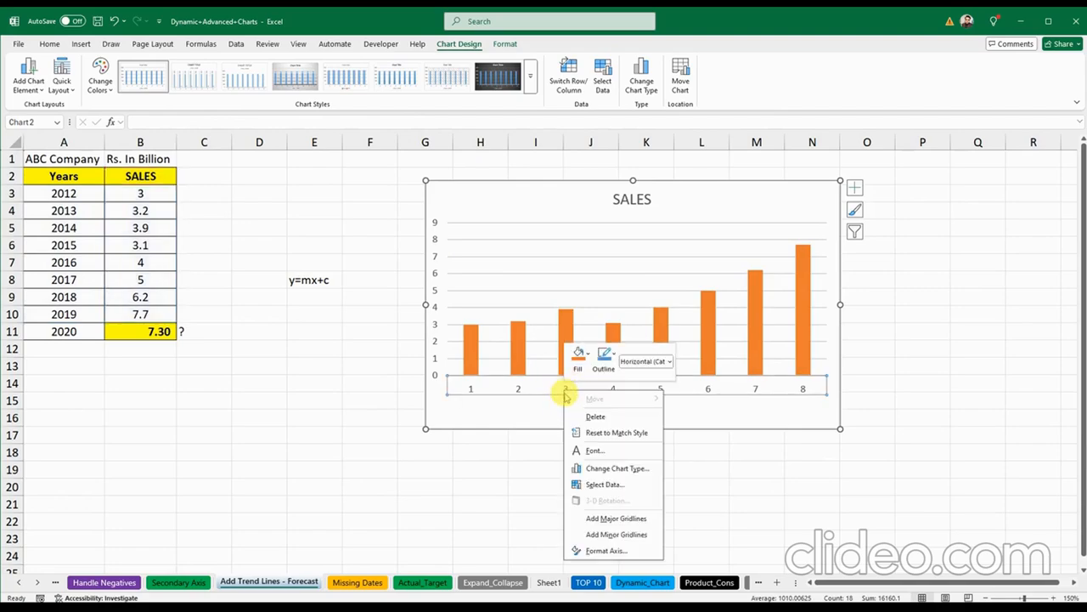
{"action": "left_click", "coordinate": [594, 485]}
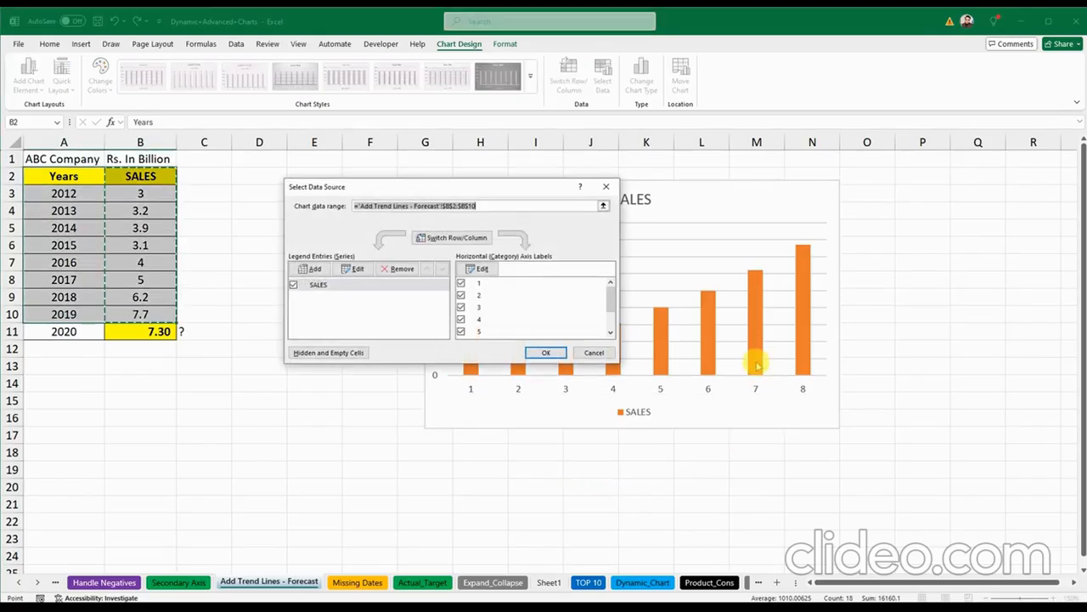
{"action": "left_click", "coordinate": [486, 268]}
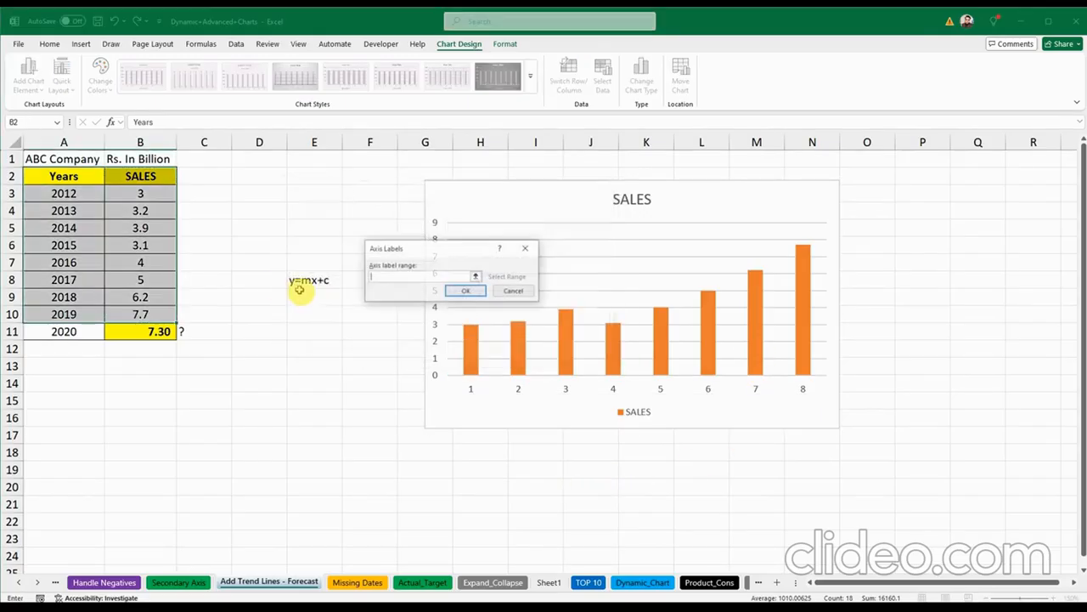
{"action": "left_click_drag", "start_coordinate": [70, 191], "coordinate": [63, 315]}
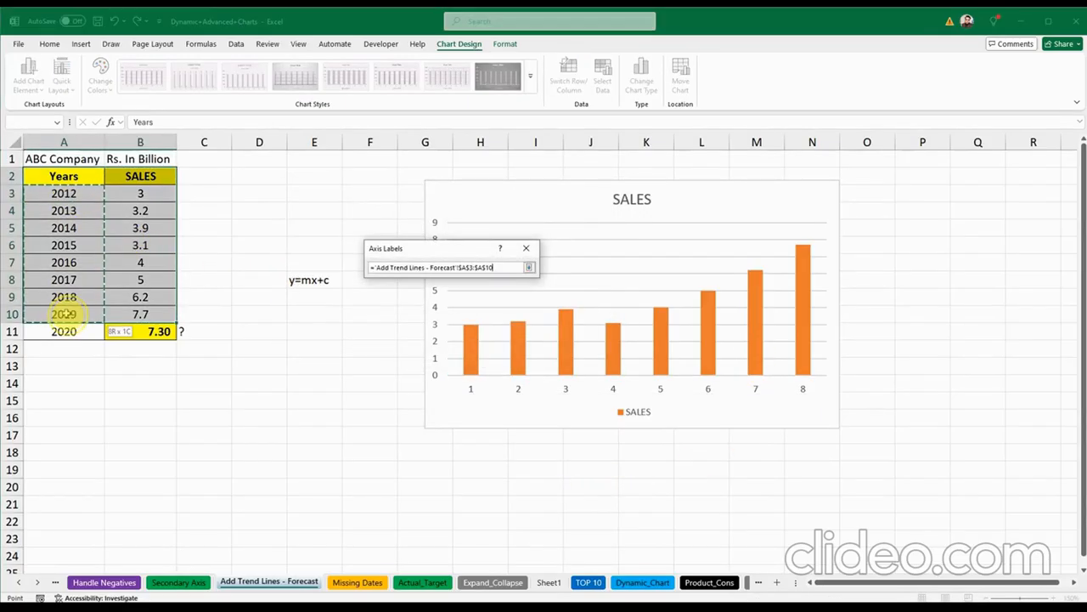
{"action": "left_click", "coordinate": [467, 291]}
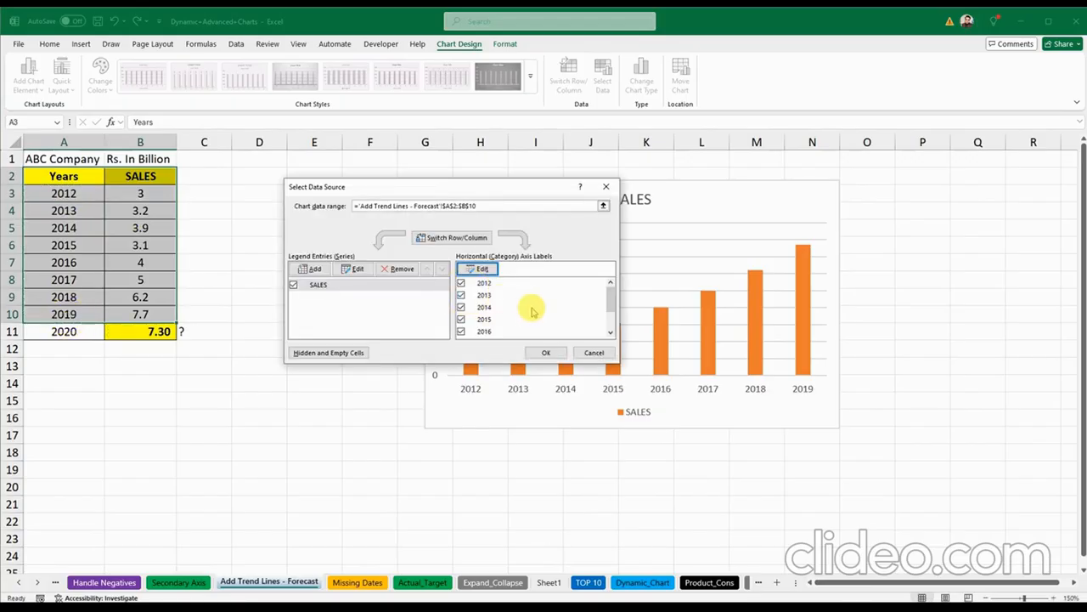
{"action": "left_click", "coordinate": [545, 353]}
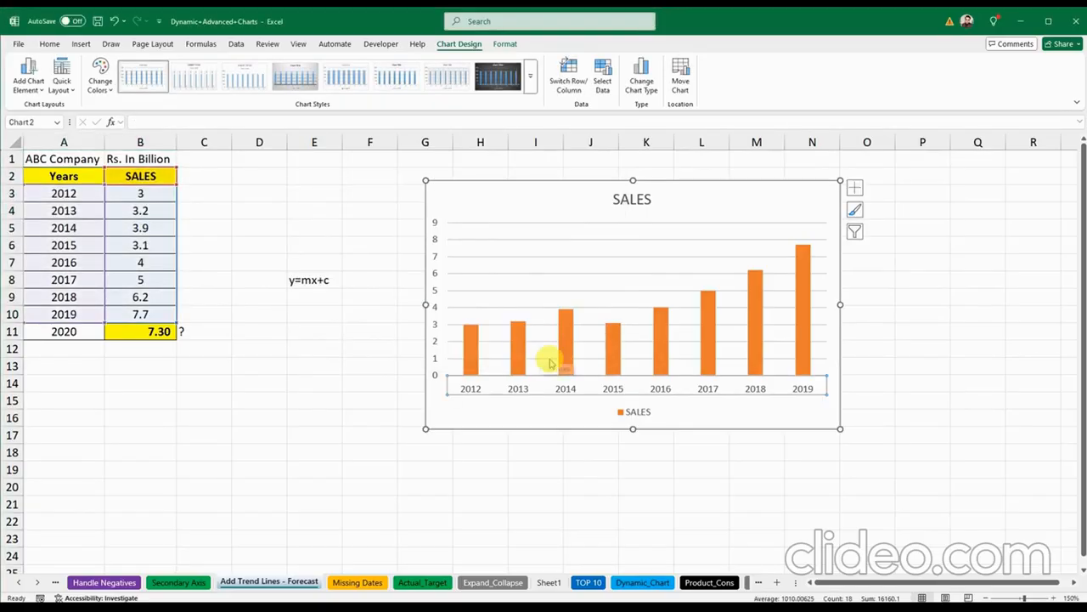
{"action": "left_click", "coordinate": [538, 413]}
{"action": "left_click", "coordinate": [568, 332]}
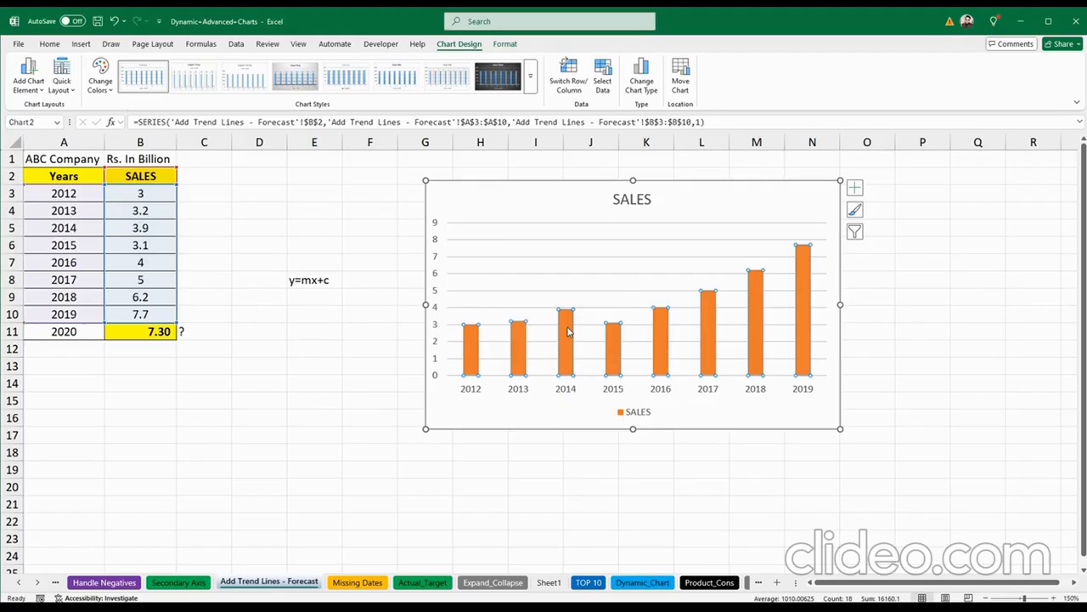
Step: Add a linear trendline to the SALES series with Forecast Forward set to 1 period
{"action": "right_click", "coordinate": [568, 331]}
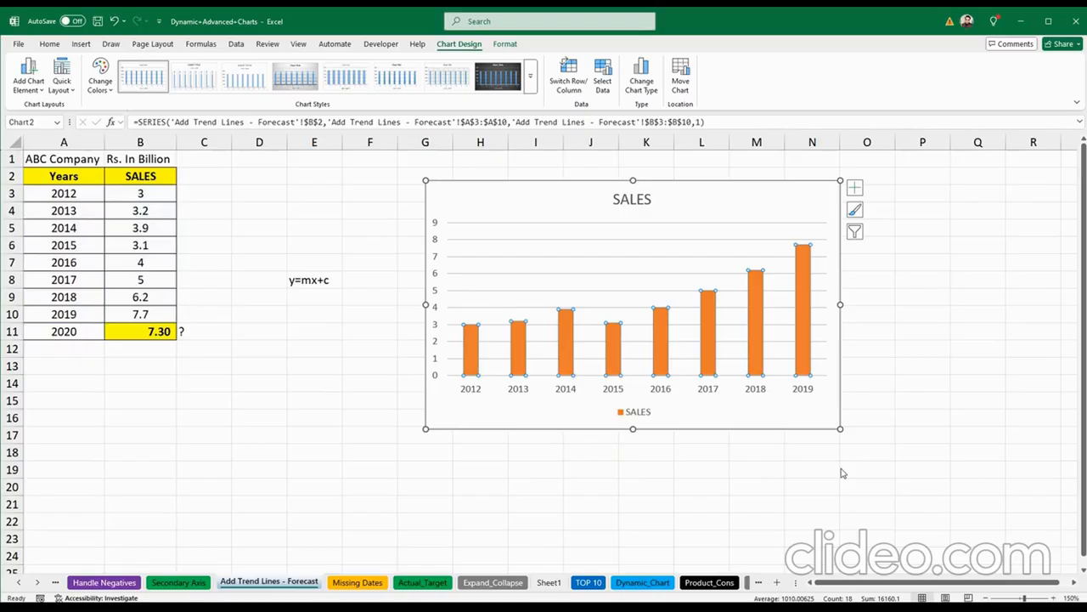
{"action": "left_click", "coordinate": [834, 466]}
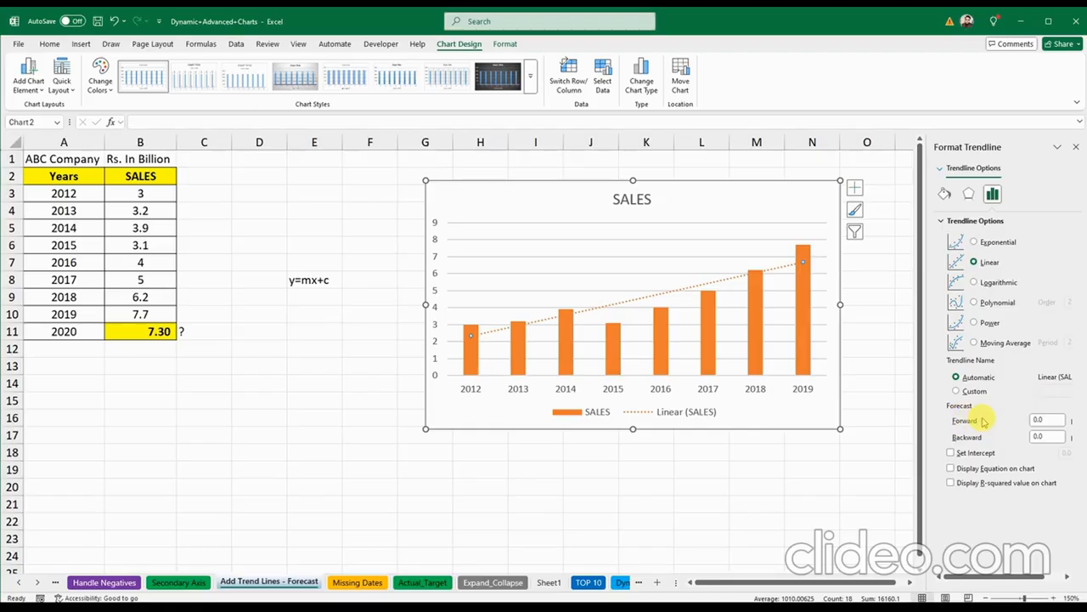
{"action": "left_click", "coordinate": [1040, 421]}
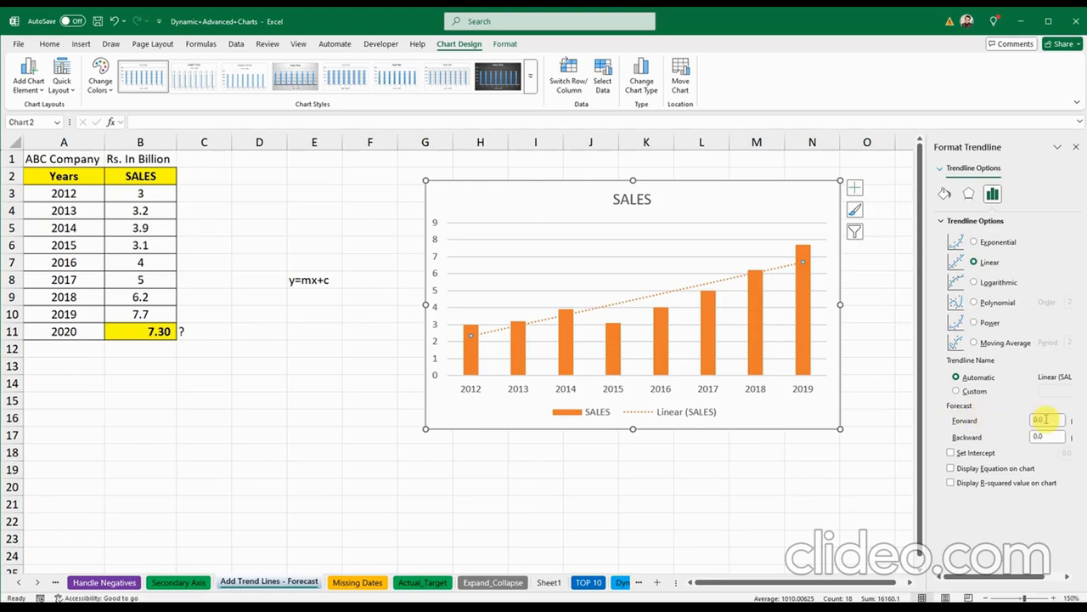
{"action": "type", "text": "1"}
{"action": "key", "text": "Return"}
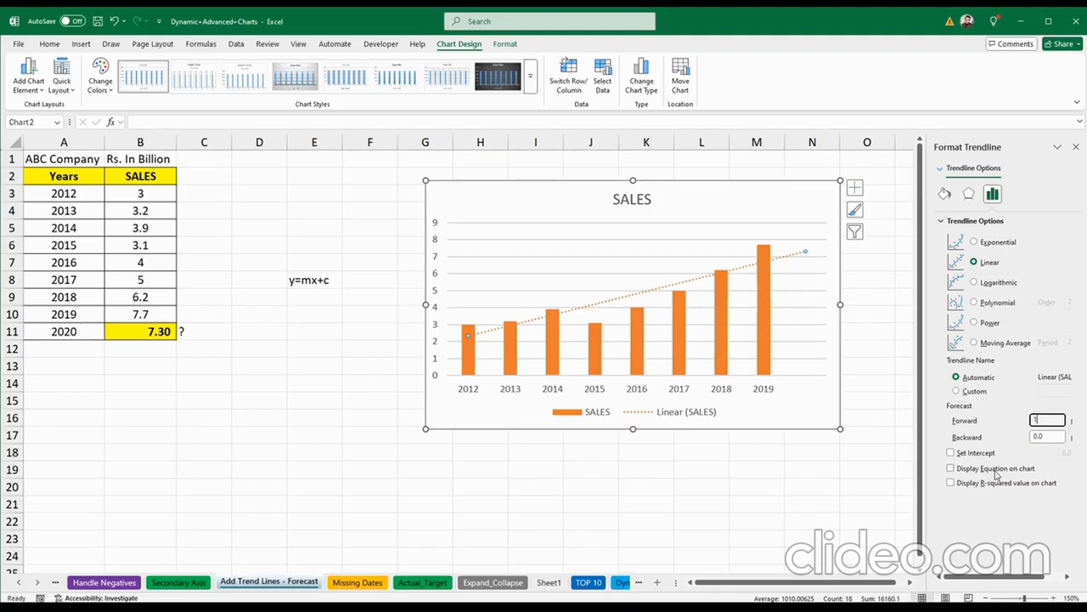
{"action": "left_click", "coordinate": [817, 261]}
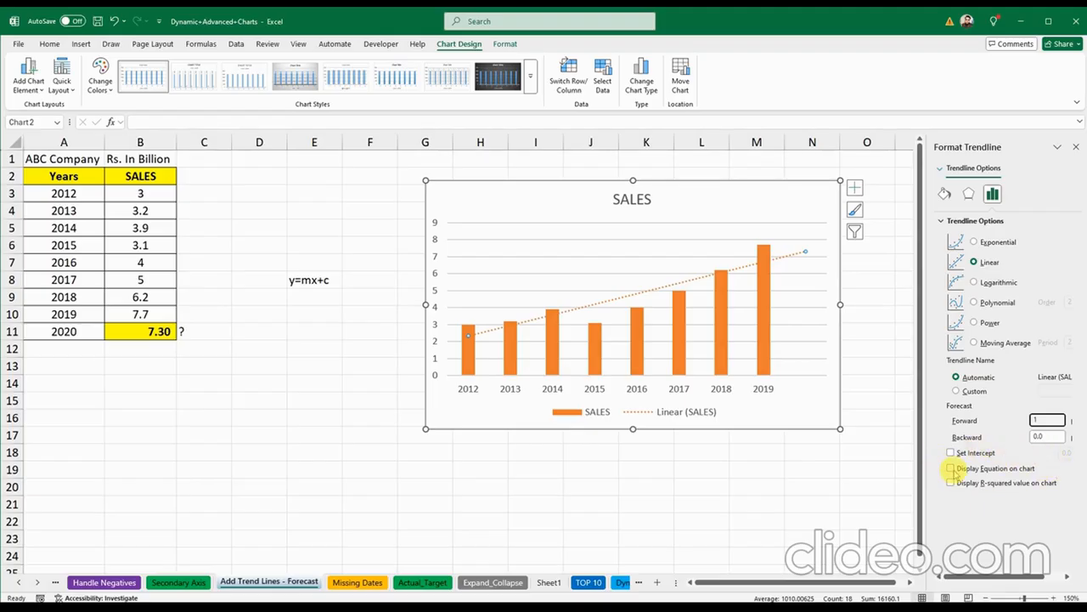
Step: Display the trendline equation y = 0.6202x + 1.7214 and R² = 0.8124 on the chart
{"action": "left_click", "coordinate": [950, 469]}
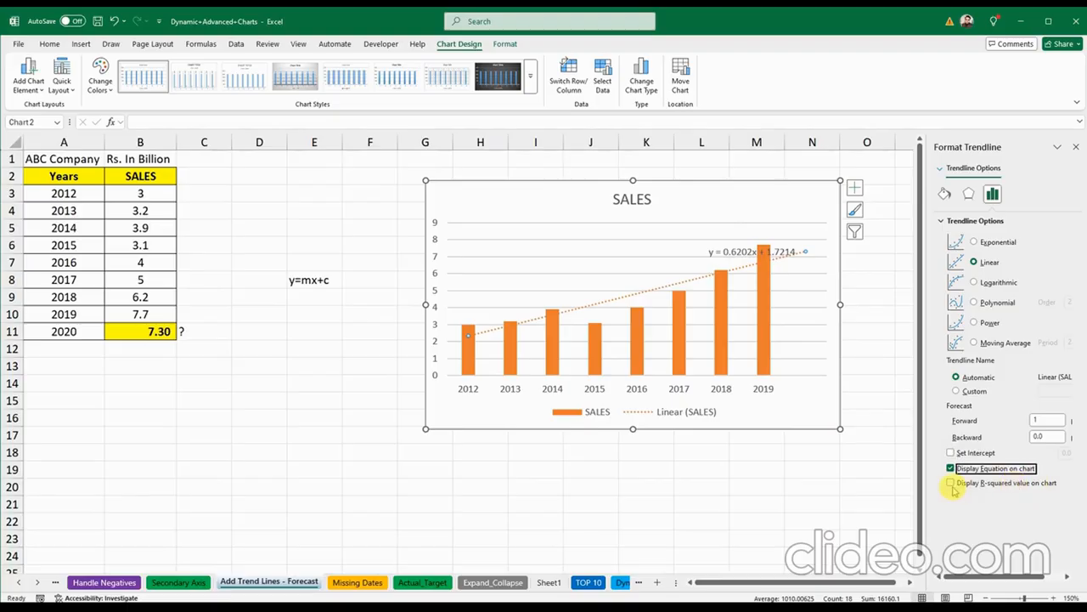
{"action": "left_click", "coordinate": [950, 483]}
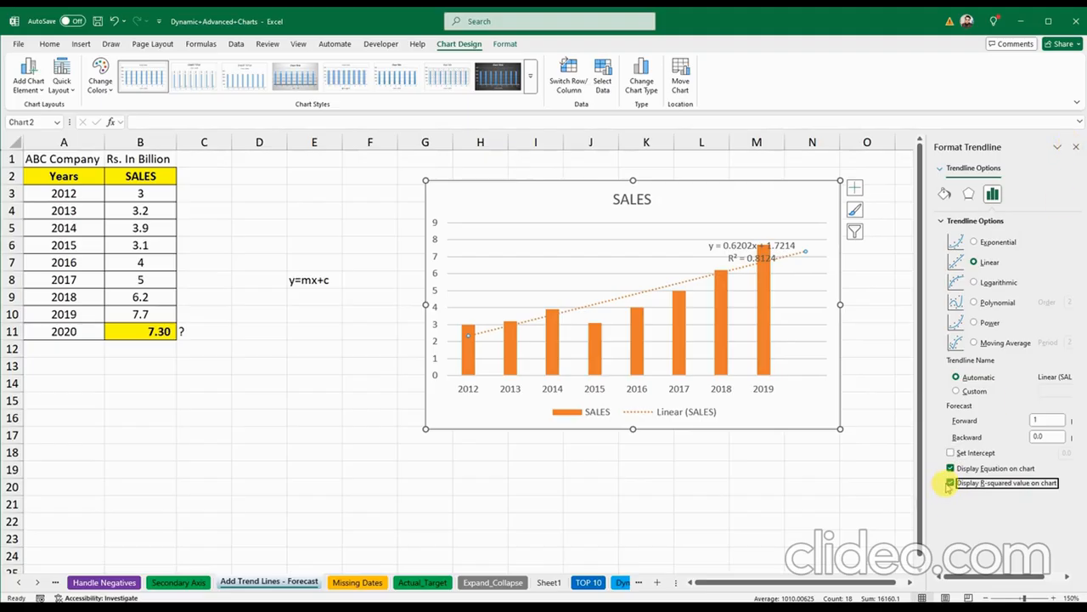
{"action": "left_click", "coordinate": [1076, 148]}
{"action": "left_click", "coordinate": [326, 456]}
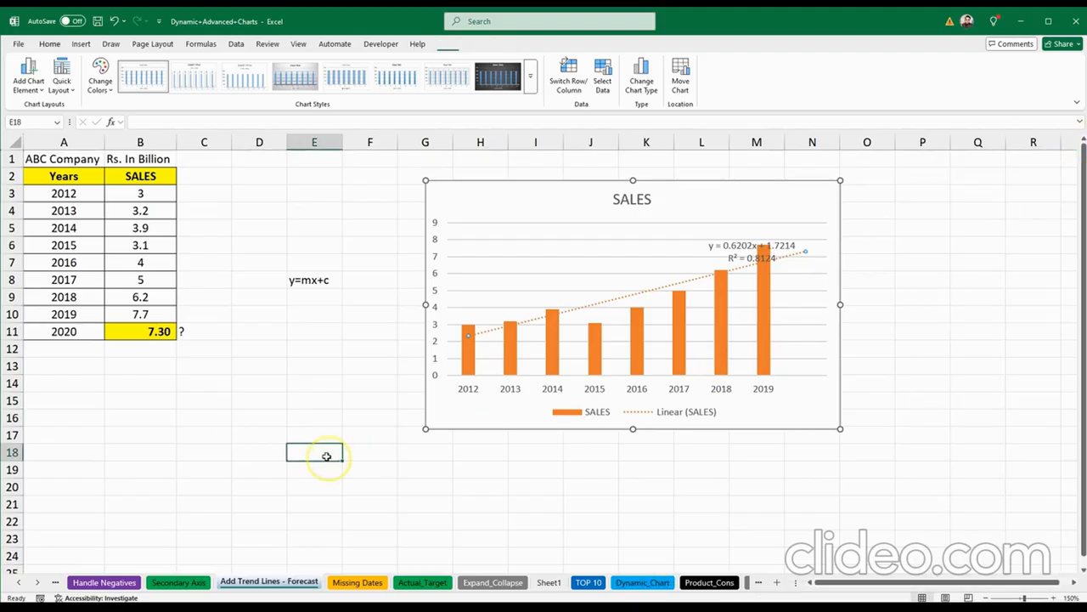
{"action": "left_click", "coordinate": [569, 507]}
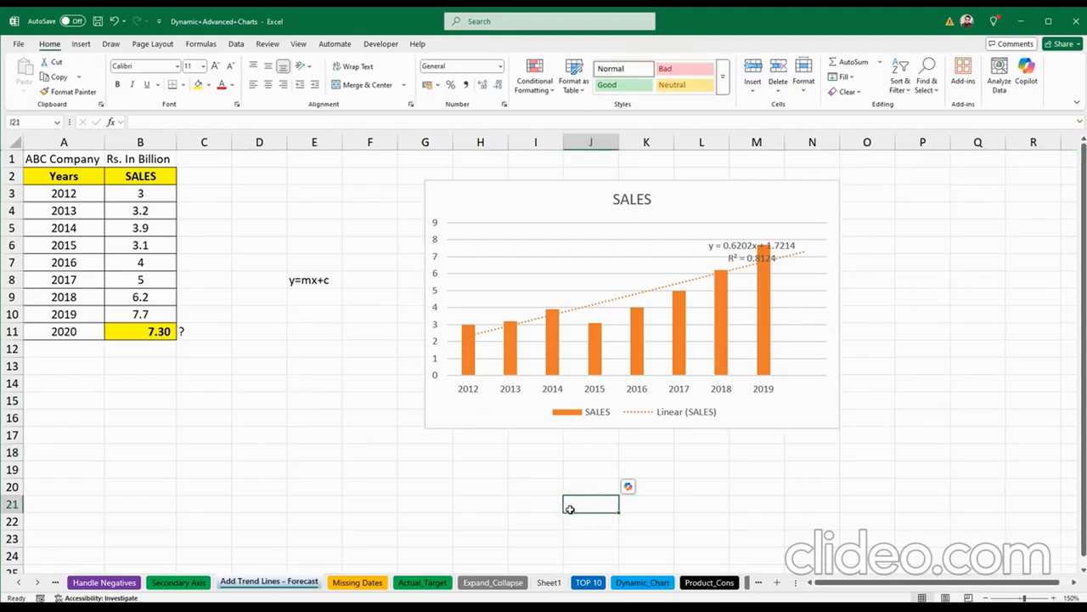
{"action": "left_click", "coordinate": [569, 508]}
{"action": "left_click", "coordinate": [738, 243]}
{"action": "left_click", "coordinate": [584, 452]}
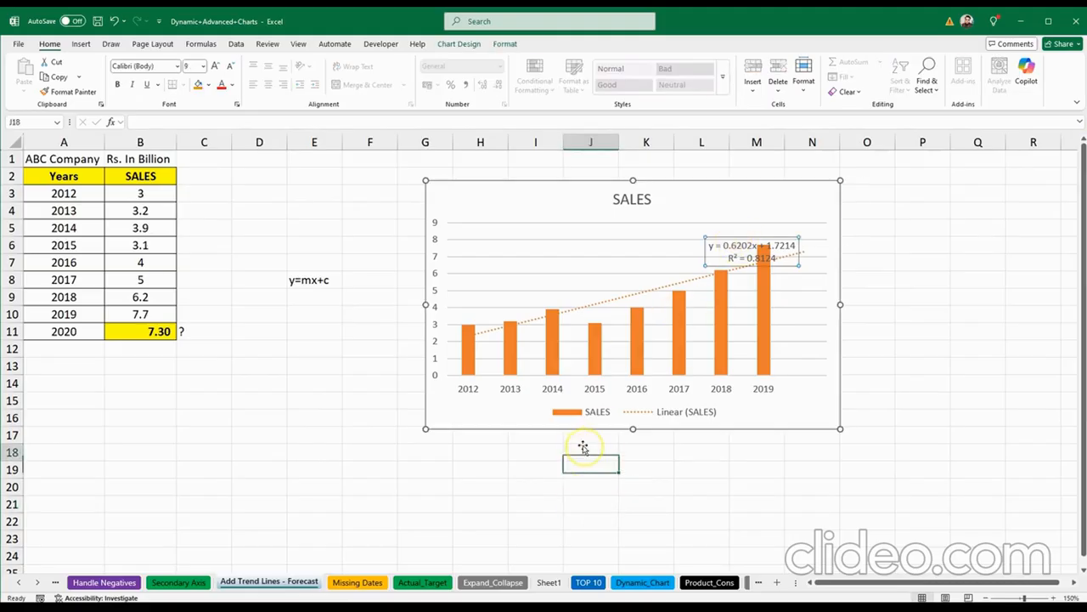
Step: Switch to the Missing Dates sheet and look over its dates
{"action": "left_click", "coordinate": [358, 582]}
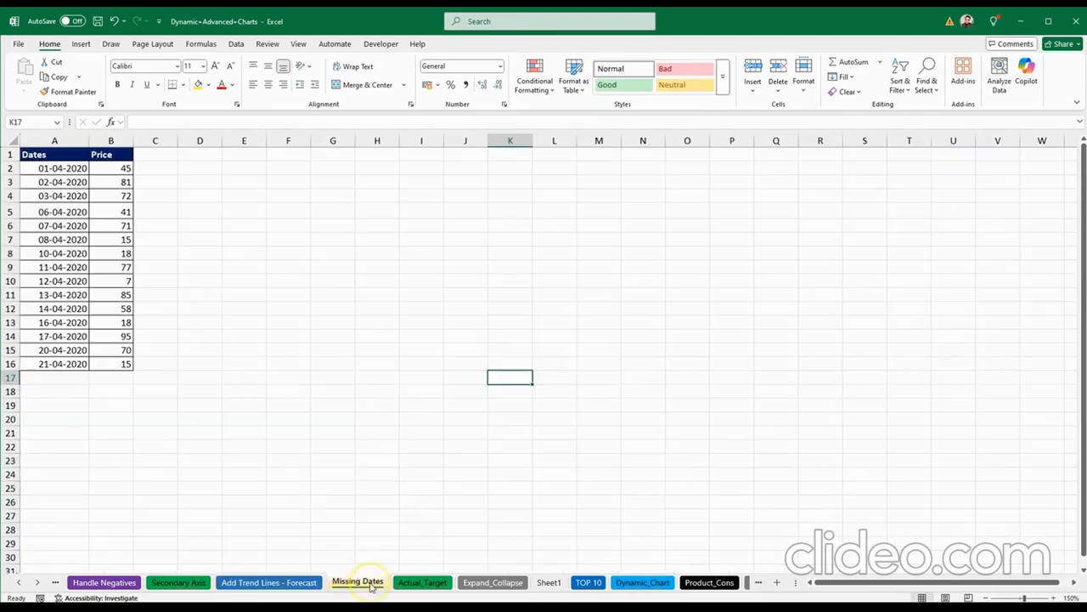
{"action": "left_click", "coordinate": [344, 269]}
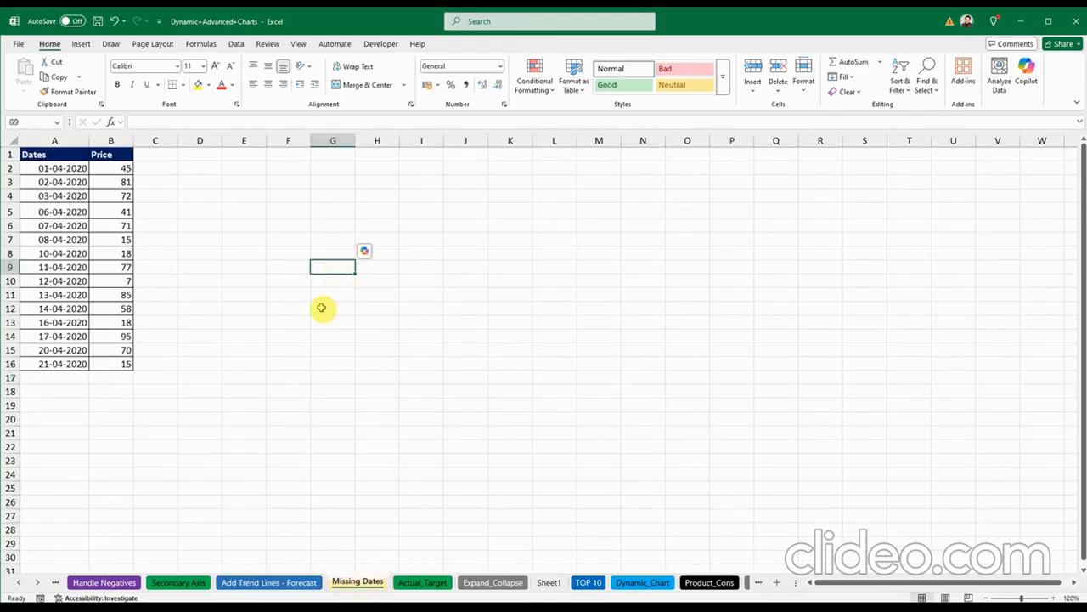
{"action": "left_click", "coordinate": [280, 223]}
{"action": "left_click", "coordinate": [348, 308]}
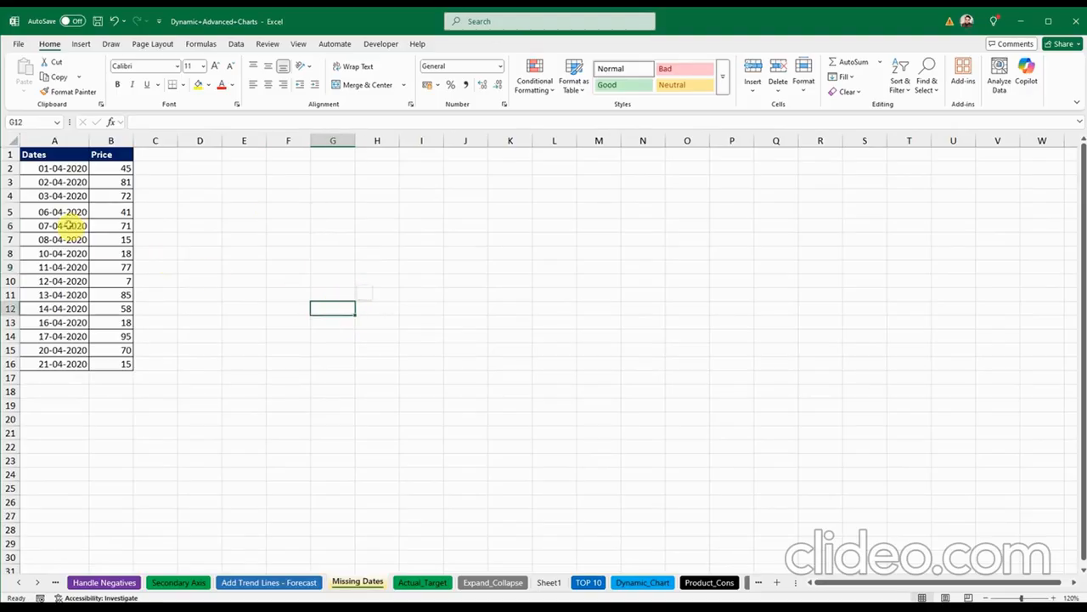
{"action": "left_click_drag", "start_coordinate": [68, 225], "coordinate": [63, 293]}
{"action": "left_click", "coordinate": [219, 295]}
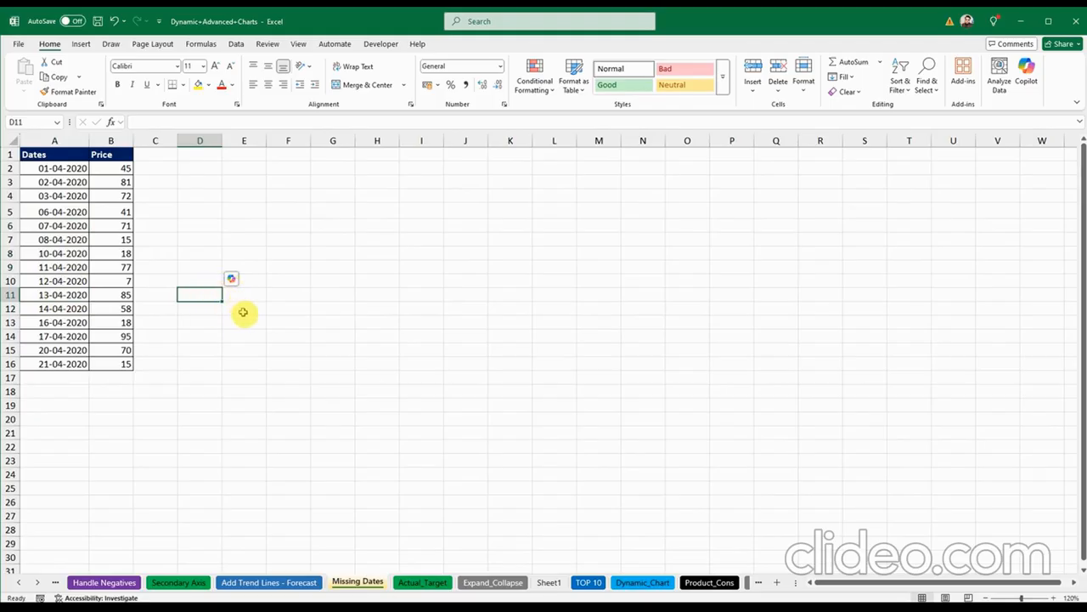
Step: Insert a 2-D Line chart of Price from the Dates and Price table A1:B16
{"action": "left_click_drag", "start_coordinate": [80, 157], "coordinate": [96, 364]}
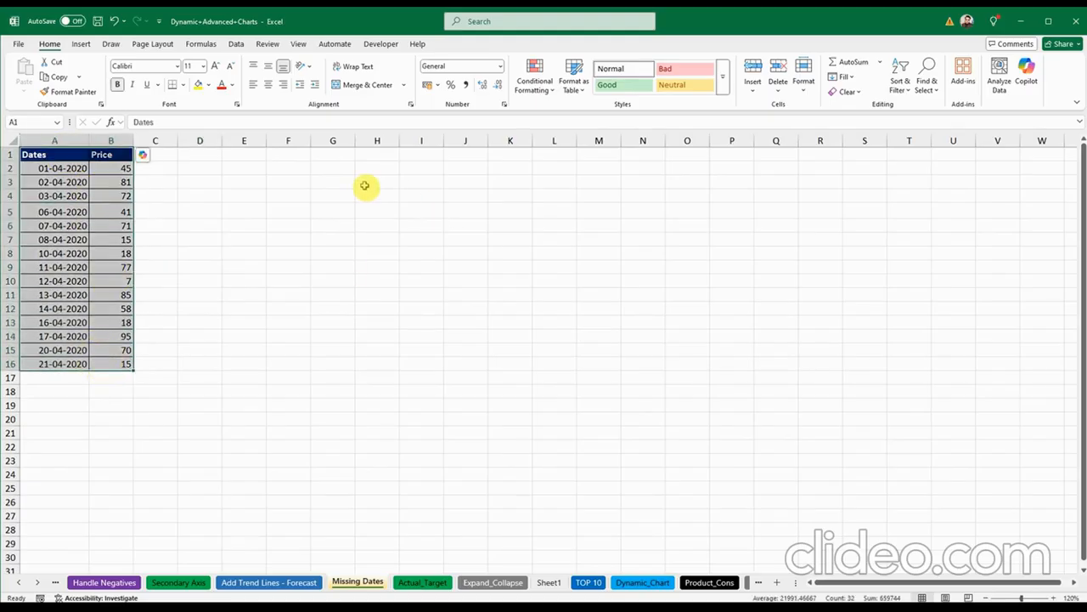
{"action": "left_click", "coordinate": [81, 44]}
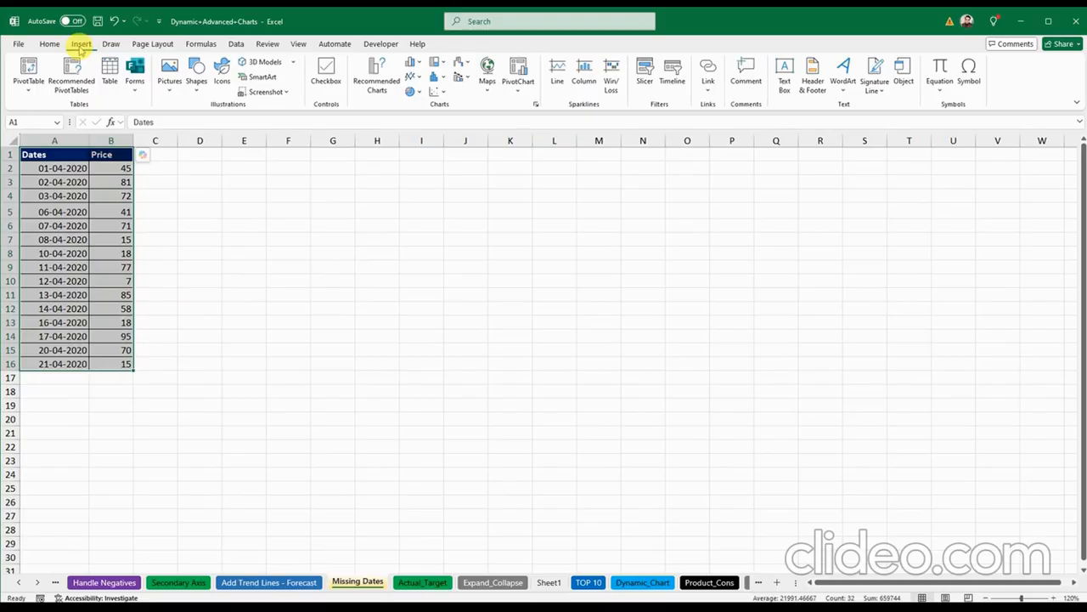
{"action": "left_click", "coordinate": [415, 66]}
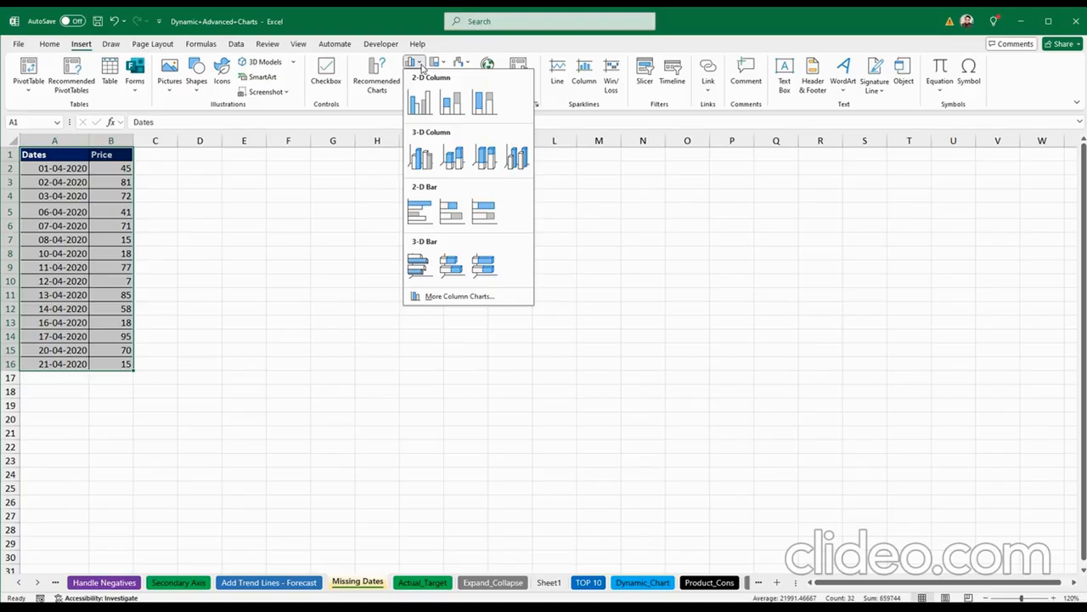
{"action": "left_click", "coordinate": [423, 68]}
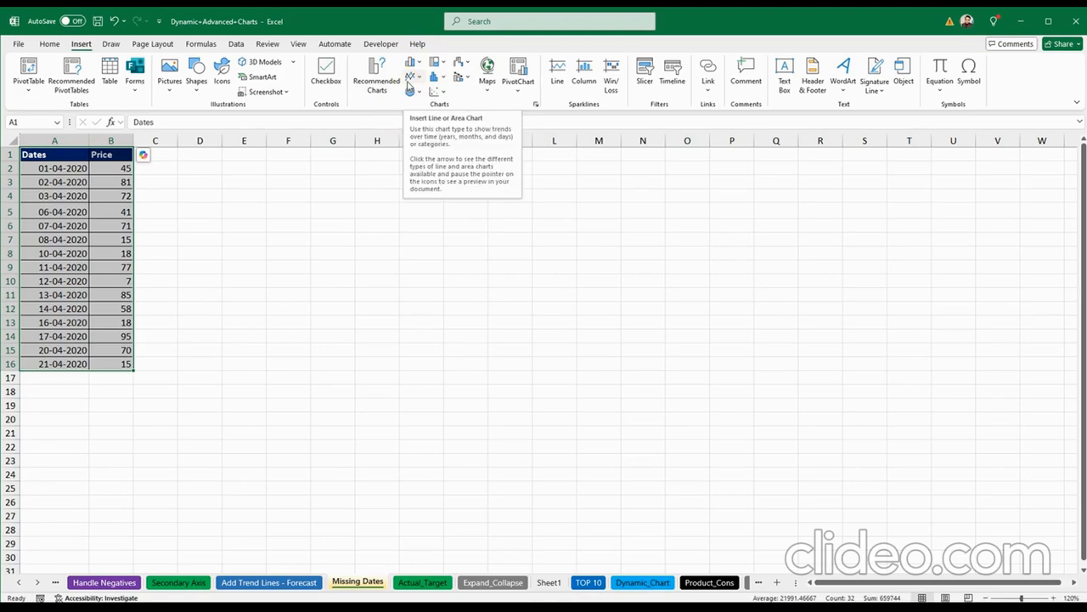
{"action": "left_click", "coordinate": [409, 86]}
{"action": "left_click", "coordinate": [409, 84]}
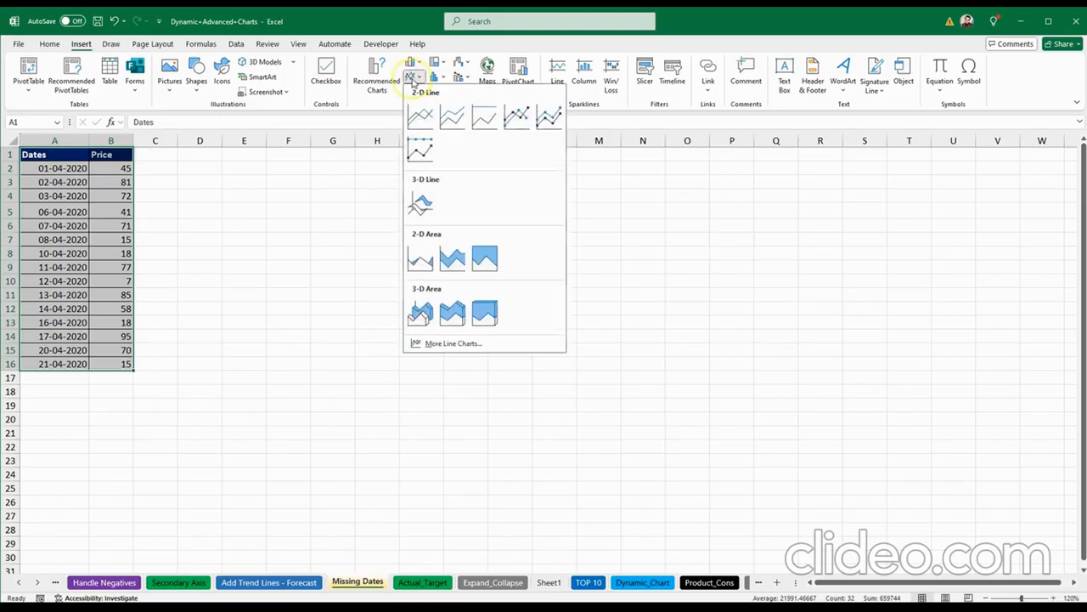
{"action": "left_click", "coordinate": [419, 116]}
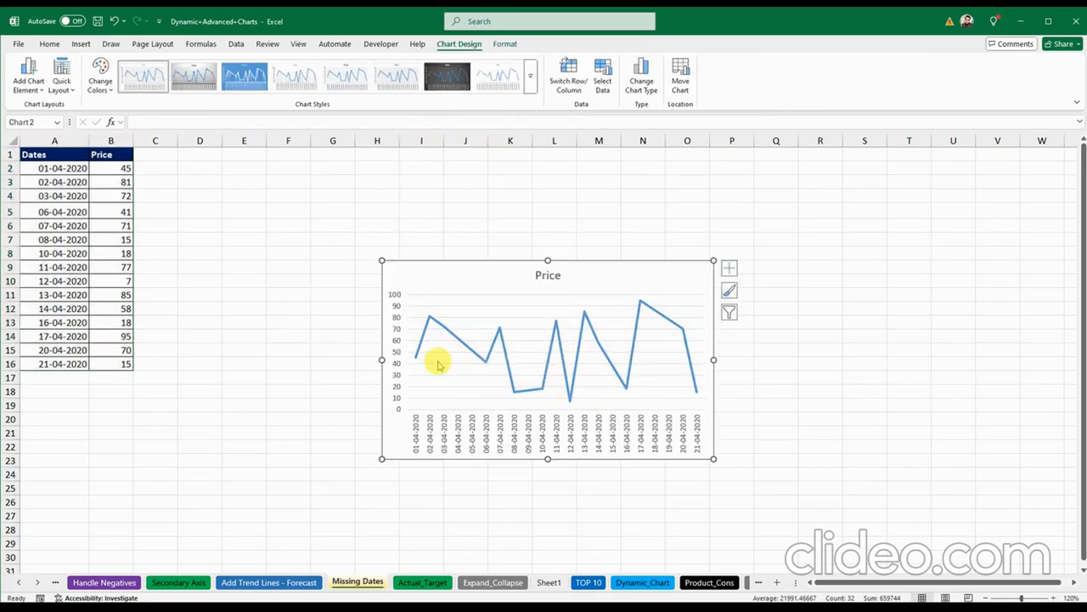
{"action": "left_click", "coordinate": [429, 436]}
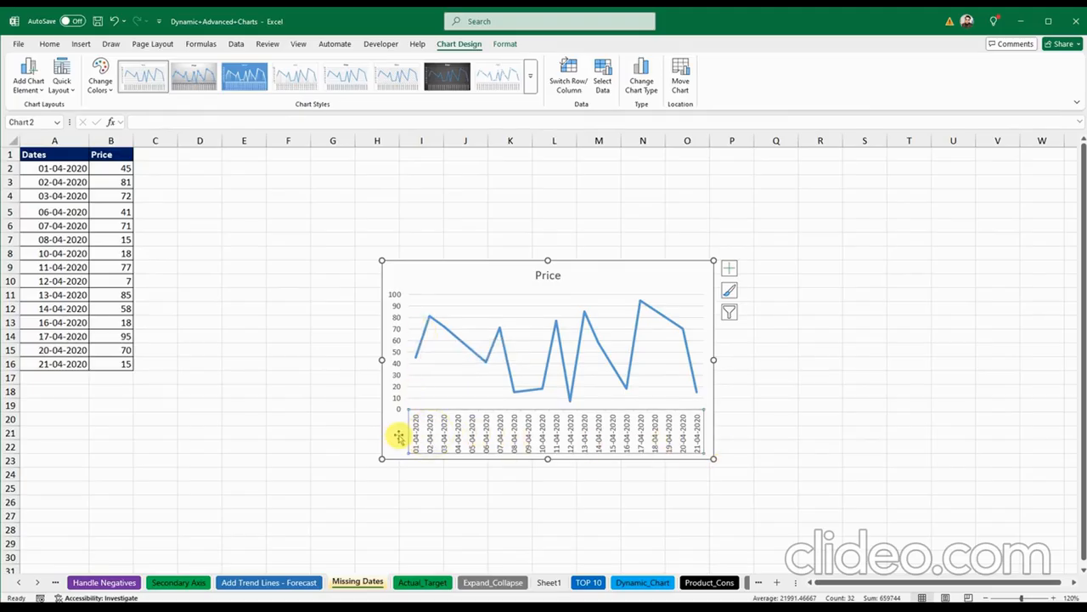
{"action": "left_click", "coordinate": [396, 437]}
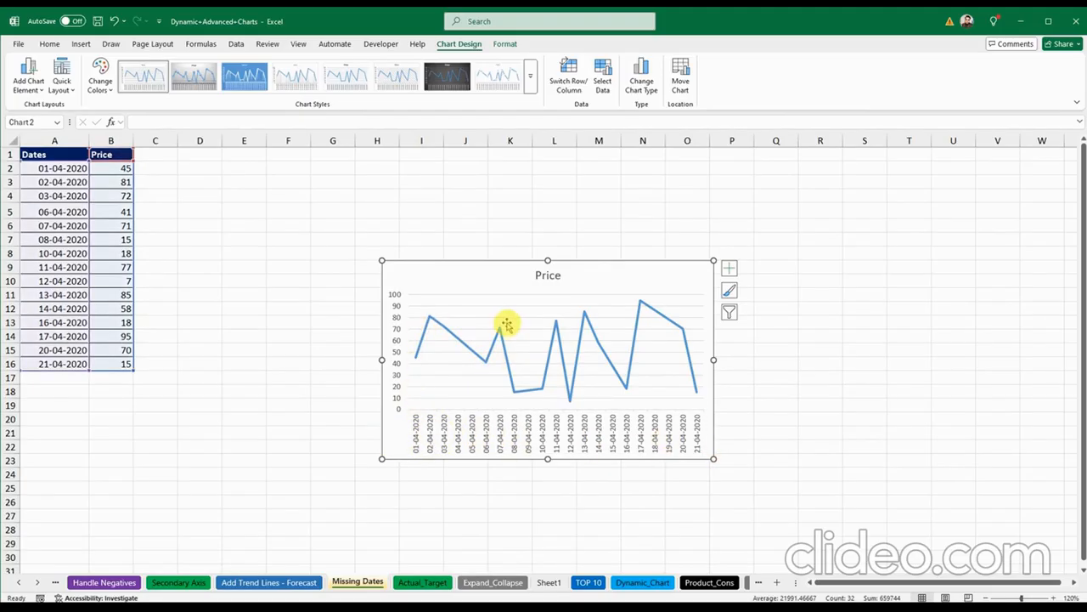
Step: Move the Price chart higher on the sheet and enlarge it
{"action": "left_click", "coordinate": [293, 349]}
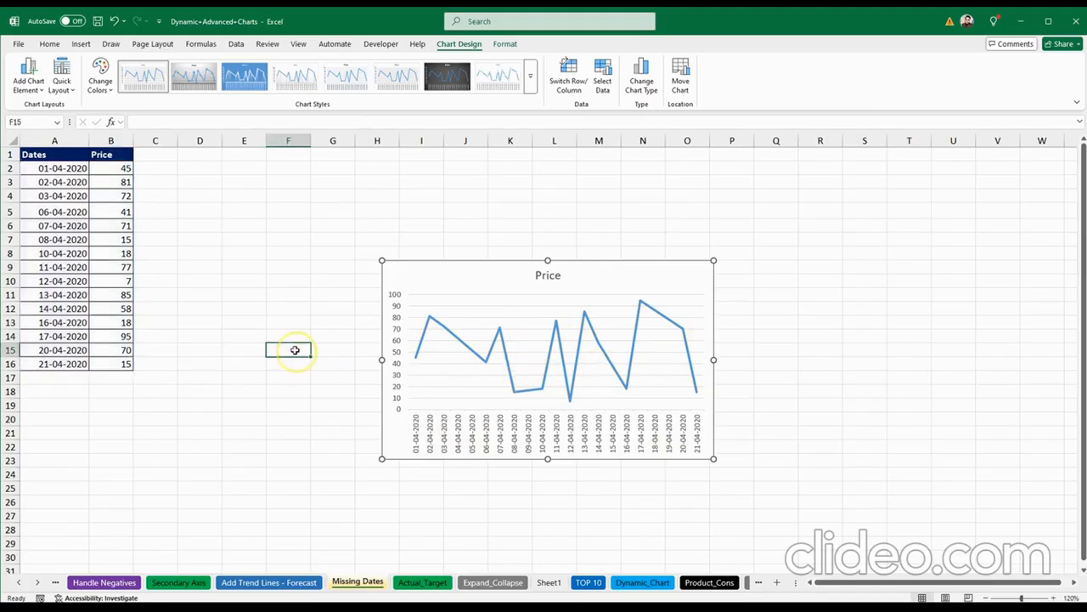
{"action": "left_click", "coordinate": [468, 285]}
{"action": "left_click_drag", "start_coordinate": [486, 275], "coordinate": [481, 207]}
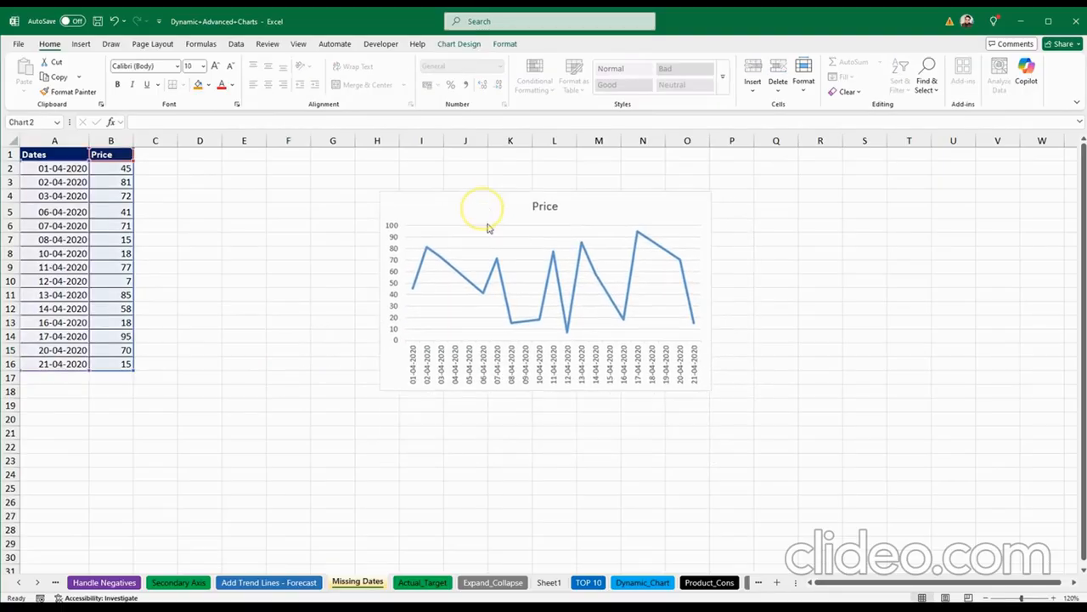
{"action": "left_click_drag", "start_coordinate": [711, 390], "coordinate": [778, 436]}
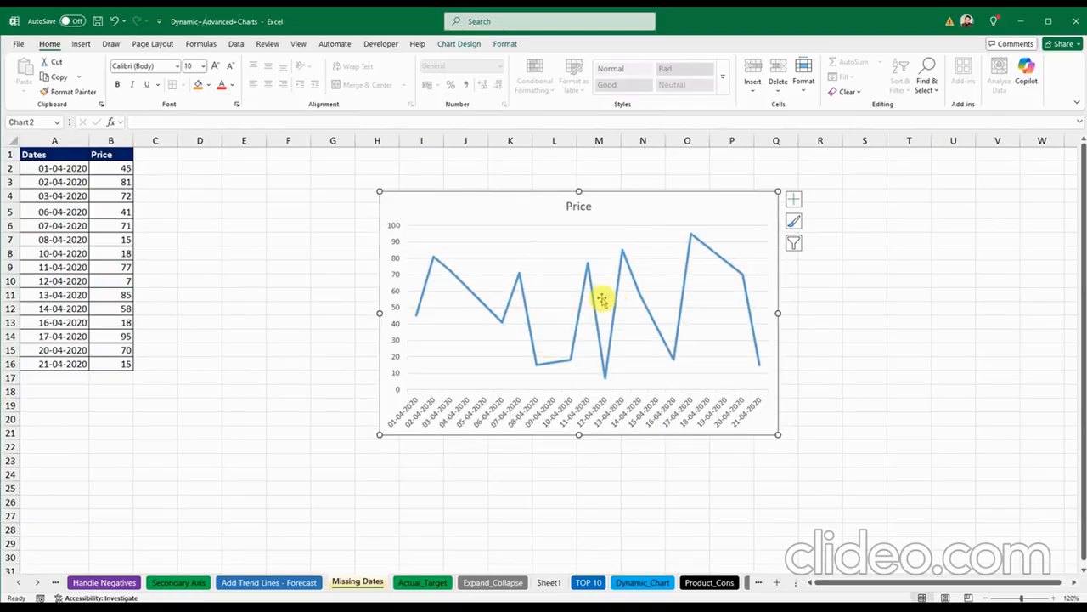
{"action": "left_click", "coordinate": [454, 270]}
{"action": "left_click", "coordinate": [290, 268]}
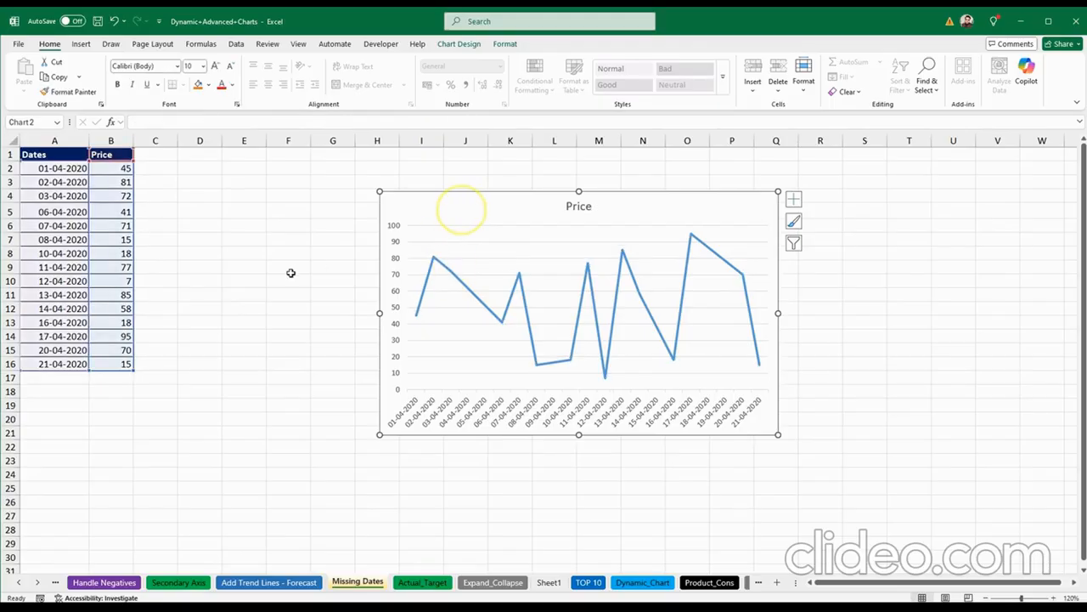
Step: Hide the rows for dates 07-04-2020 through 14-04-2020
{"action": "left_click_drag", "start_coordinate": [8, 226], "coordinate": [9, 311]}
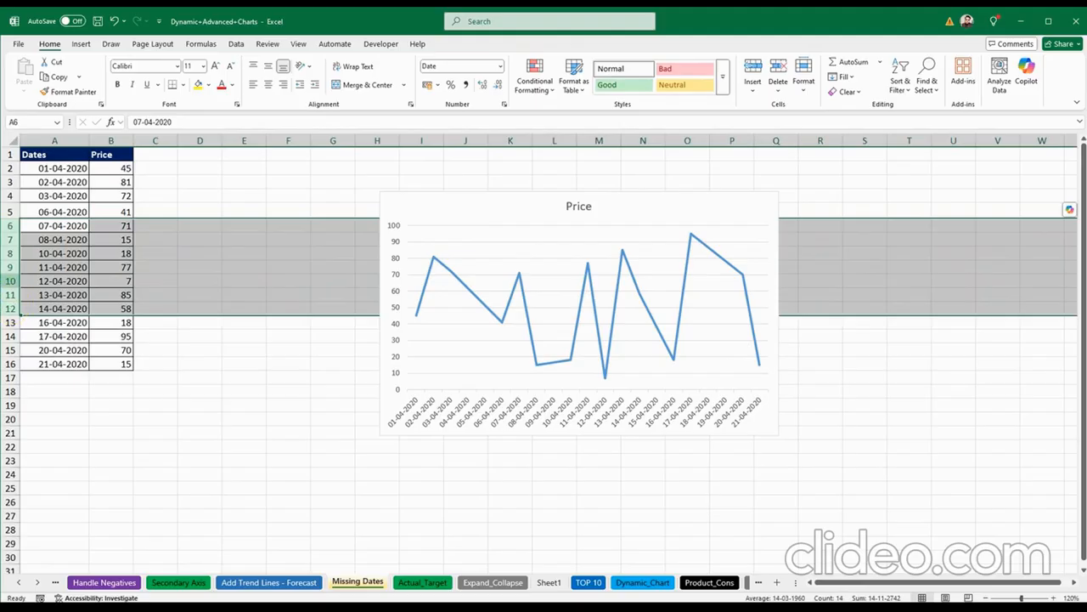
{"action": "right_click", "coordinate": [11, 272]}
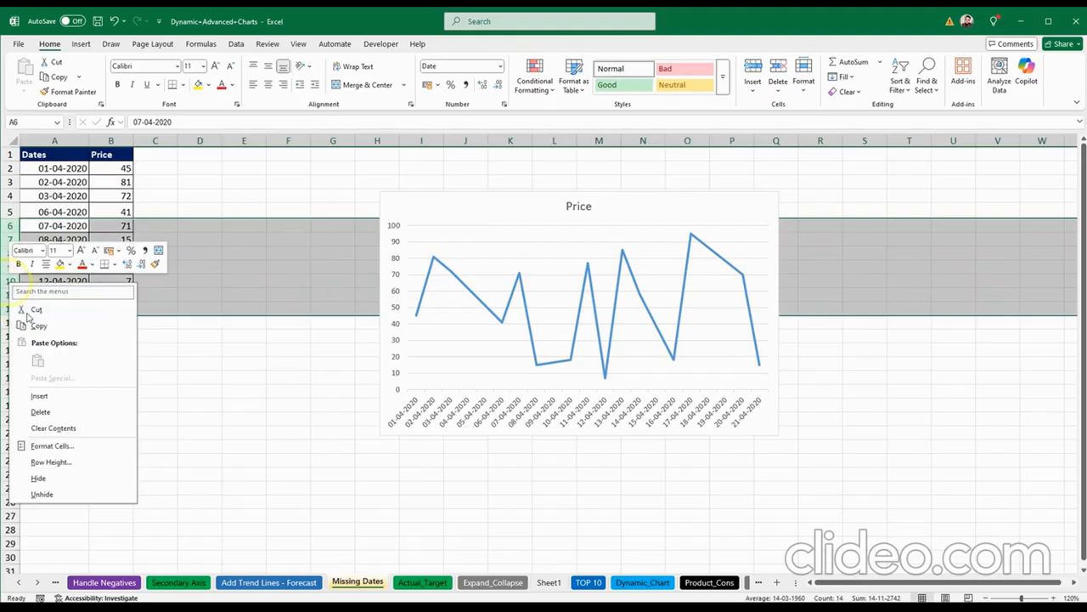
{"action": "left_click", "coordinate": [62, 477]}
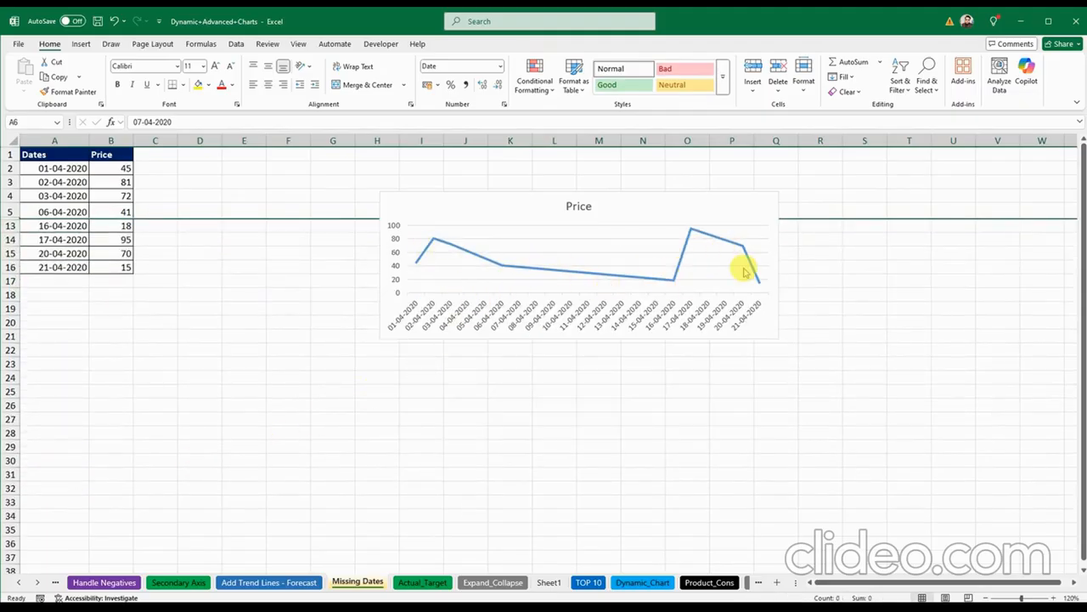
Step: Nudge the Price chart slightly up and to the left
{"action": "left_click_drag", "start_coordinate": [638, 215], "coordinate": [634, 250]}
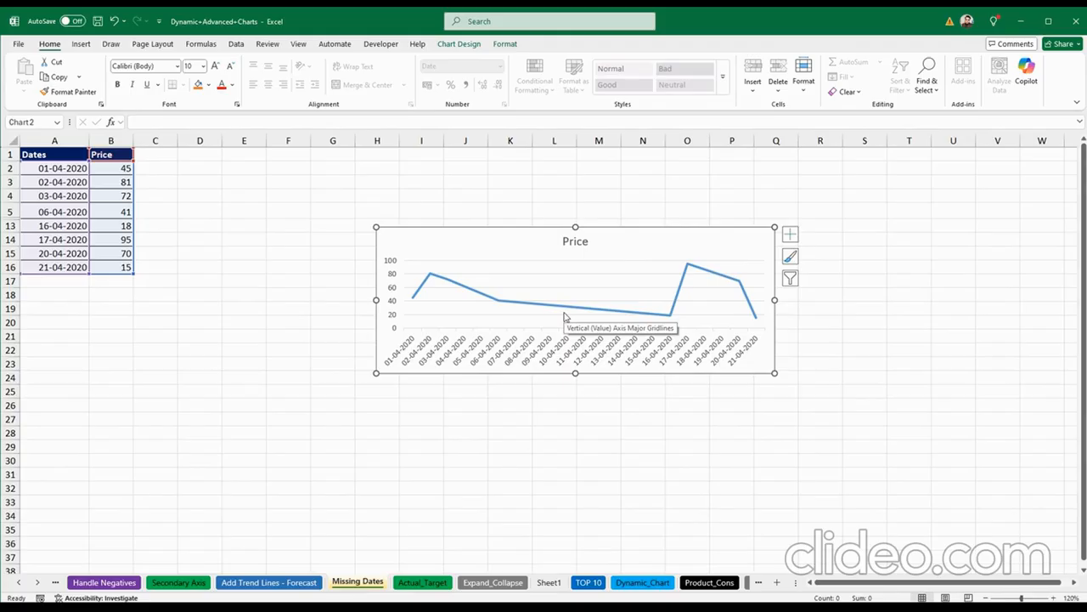
{"action": "left_click_drag", "start_coordinate": [510, 235], "coordinate": [495, 226]}
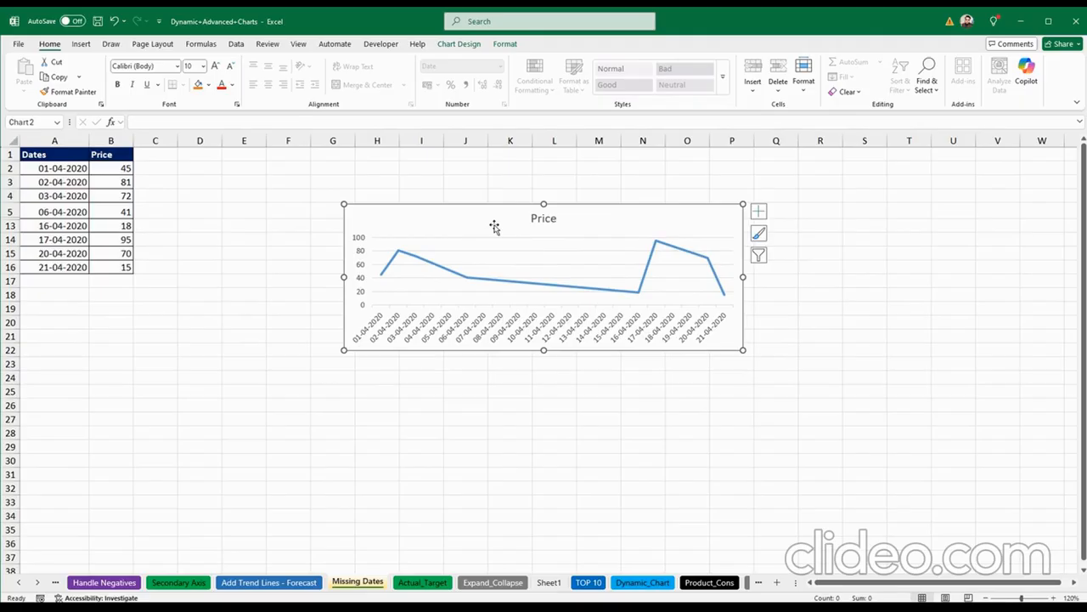
{"action": "left_click", "coordinate": [494, 226]}
{"action": "left_click", "coordinate": [496, 228]}
Step: Turn on 'Show data in hidden rows and columns' so the Price chart plots 01-04-2020 to 21-04-2020
{"action": "right_click", "coordinate": [493, 284]}
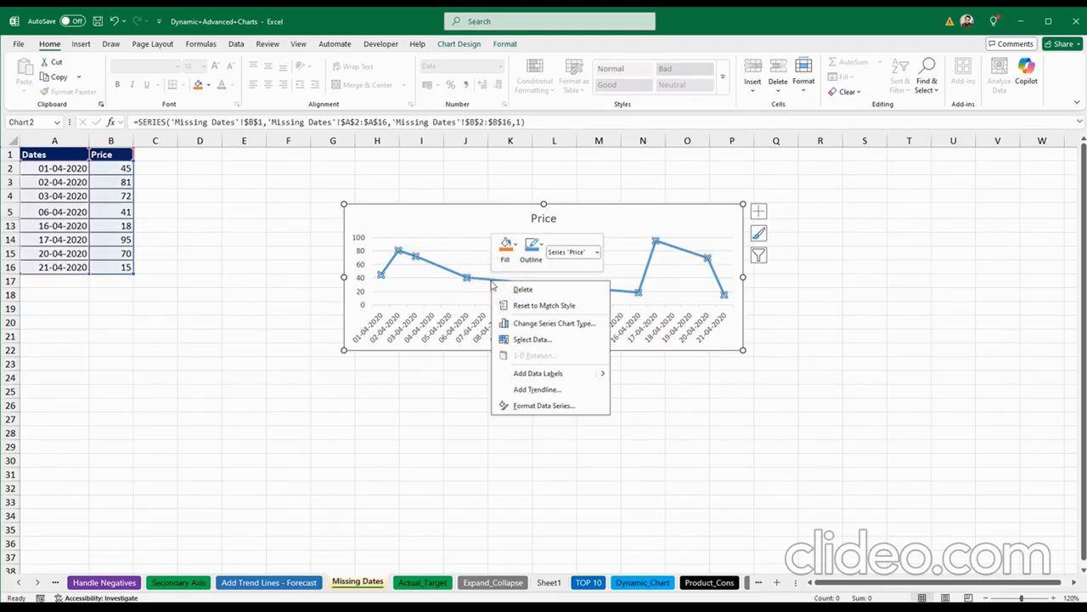
{"action": "left_click", "coordinate": [522, 340]}
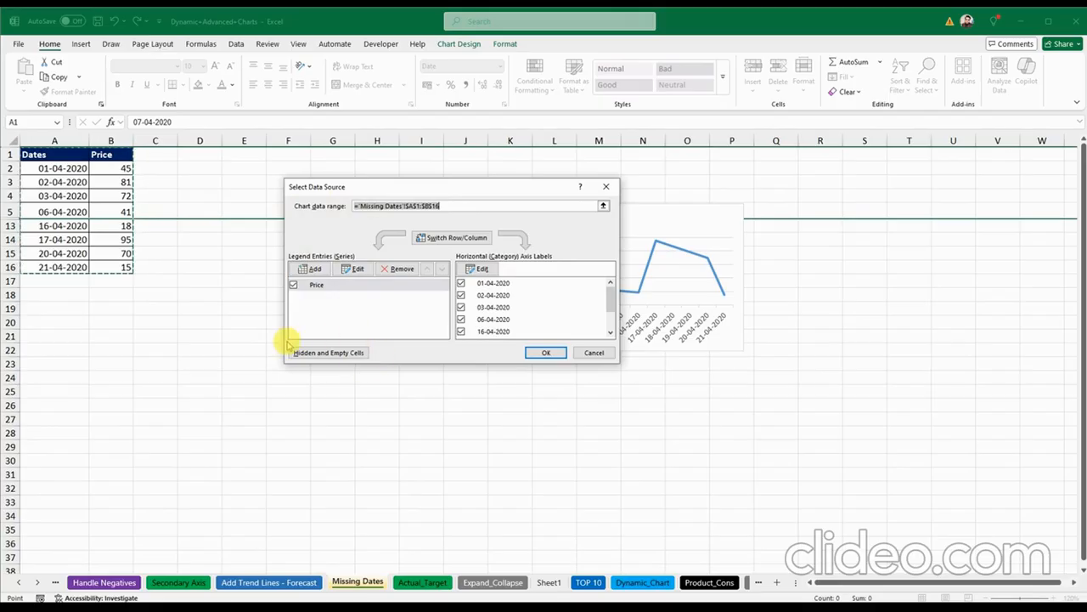
{"action": "left_click", "coordinate": [348, 356]}
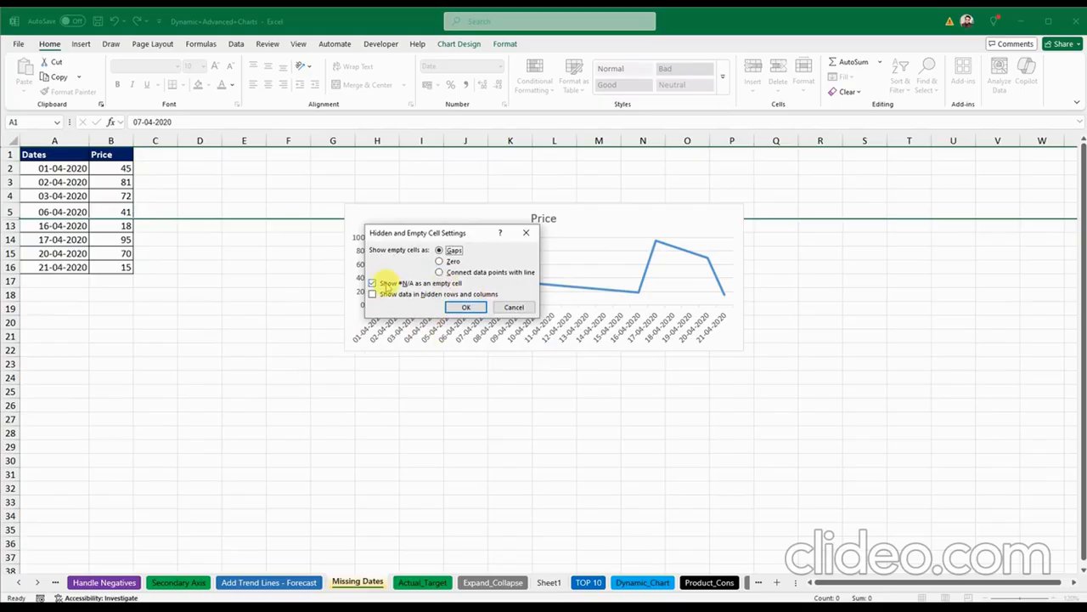
{"action": "left_click", "coordinate": [372, 294]}
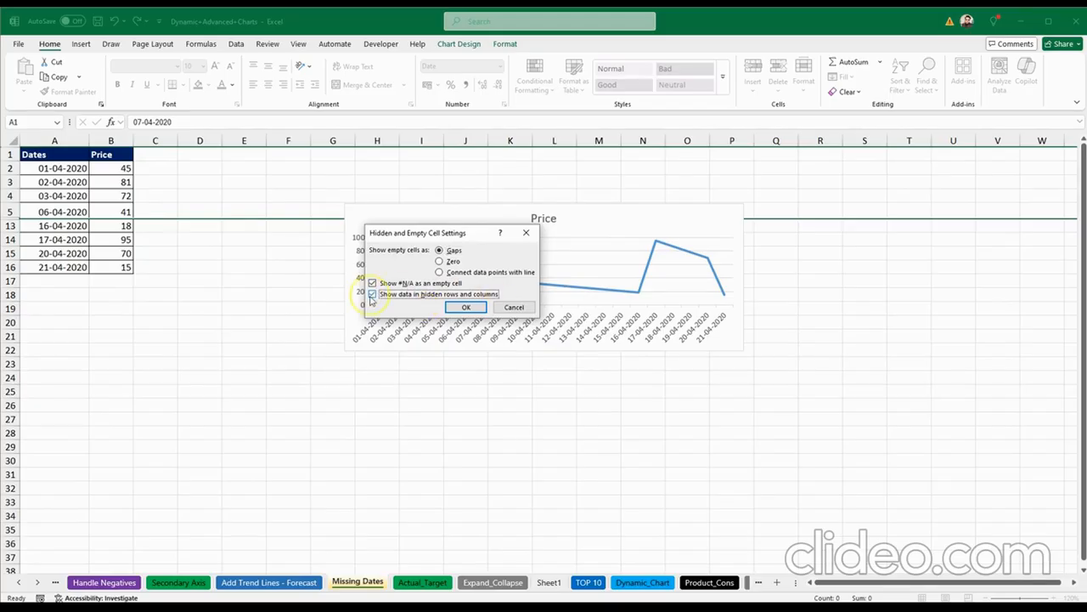
{"action": "left_click", "coordinate": [463, 308]}
{"action": "left_click", "coordinate": [543, 352]}
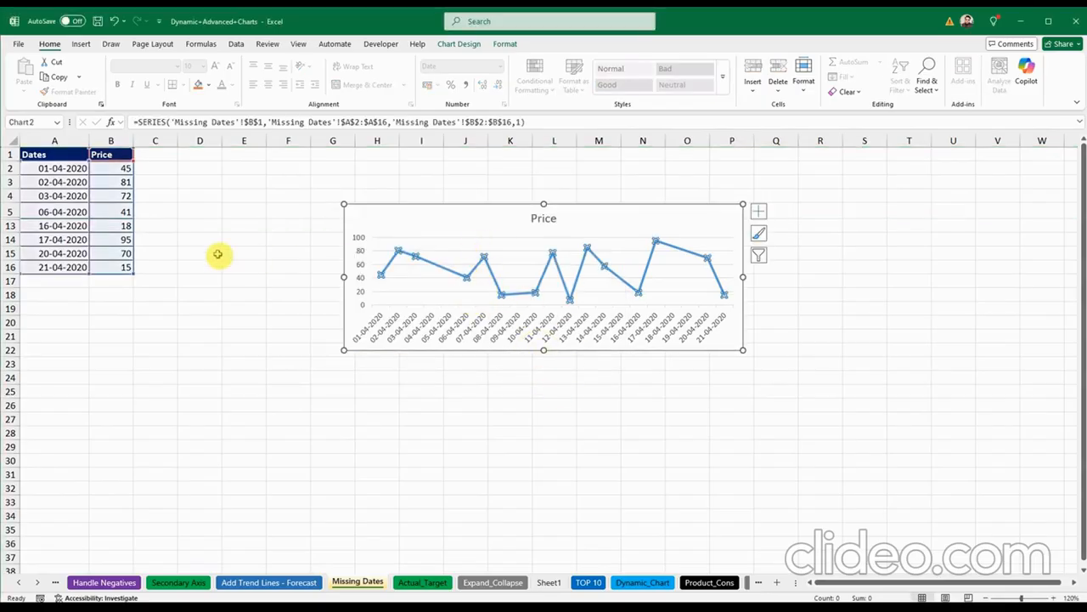
{"action": "left_click", "coordinate": [435, 227]}
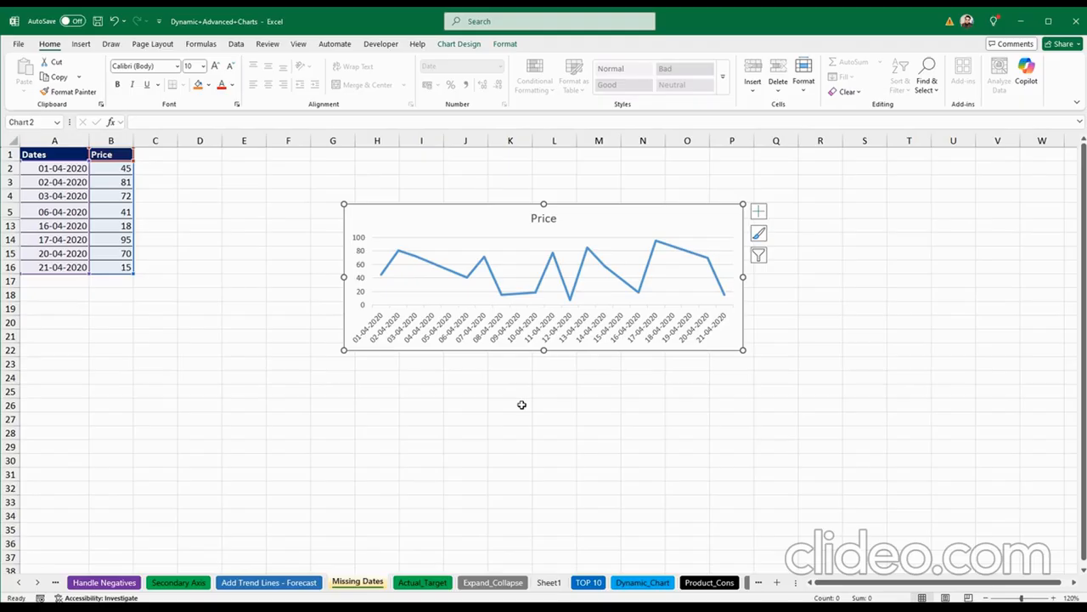
Step: Switch to the Actual_Target sheet and select the Cities, Actual and Budget range A2:C7
{"action": "left_click", "coordinate": [430, 582]}
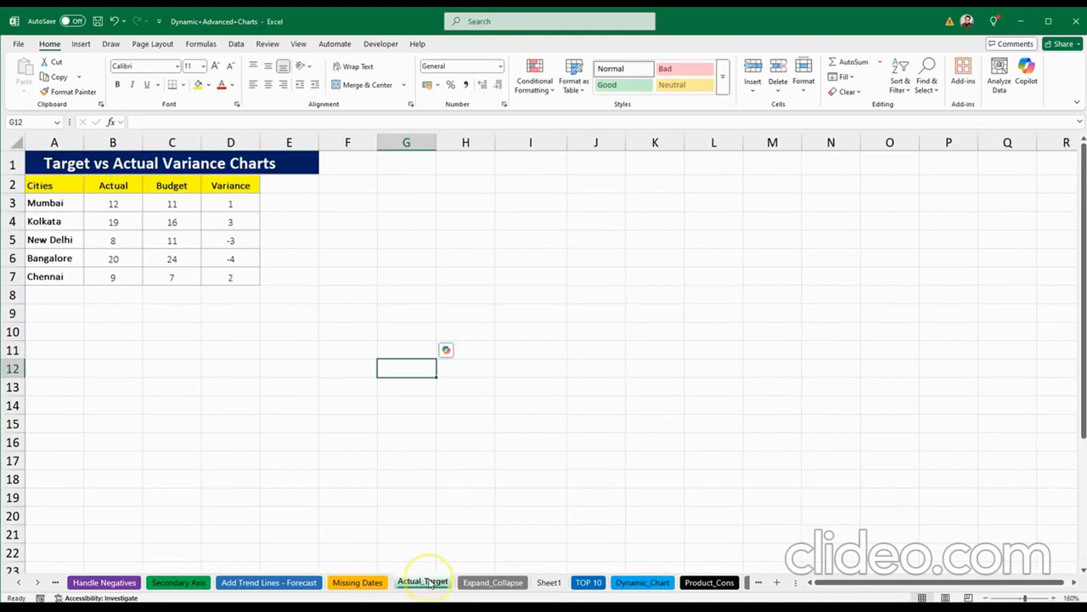
{"action": "left_click", "coordinate": [106, 186]}
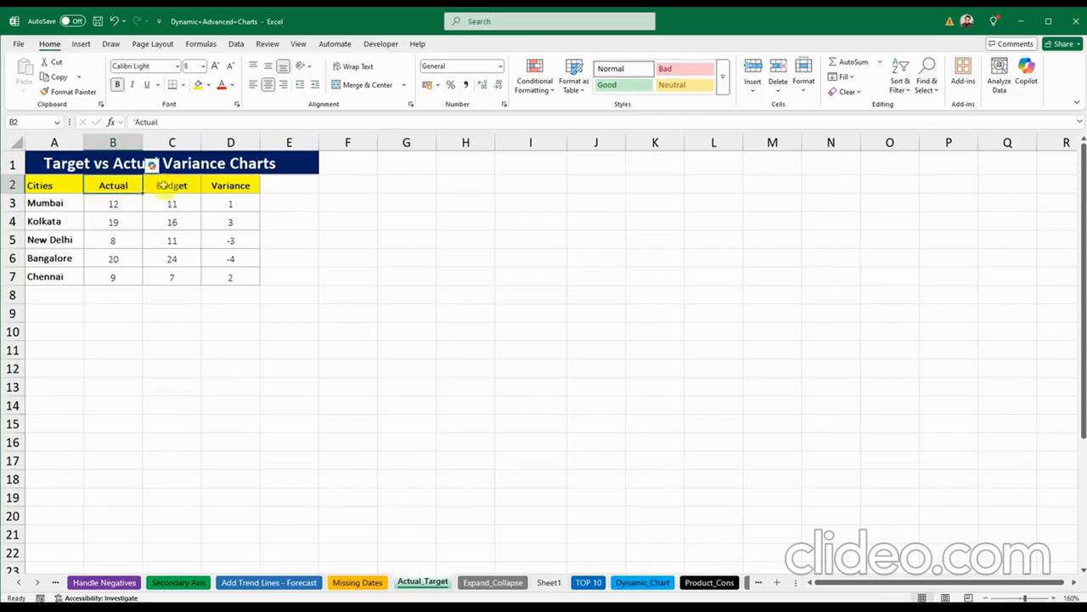
{"action": "left_click", "coordinate": [168, 186]}
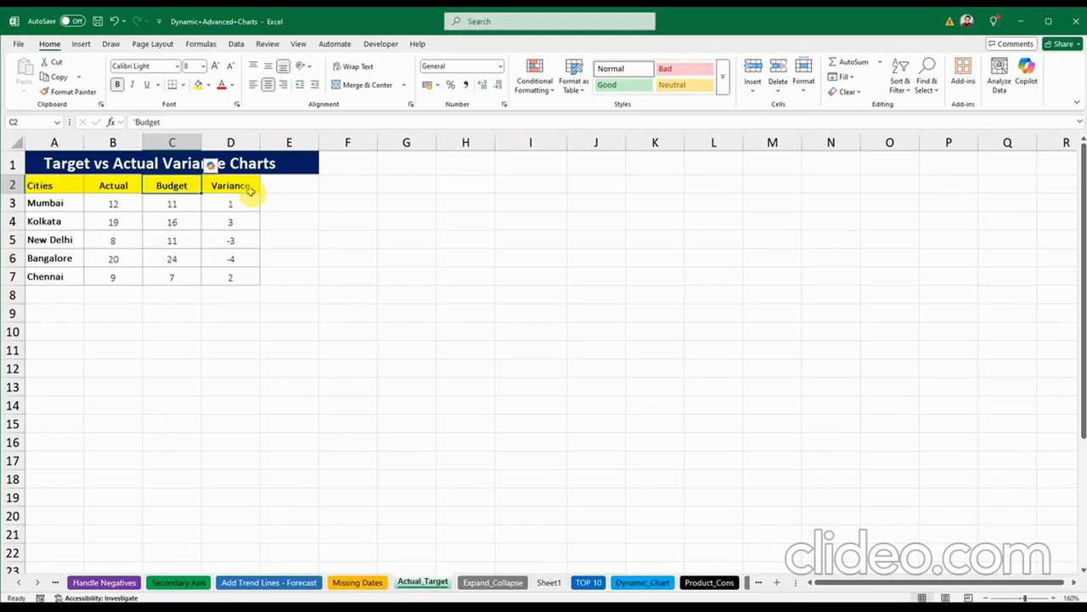
{"action": "left_click", "coordinate": [242, 187]}
{"action": "left_click", "coordinate": [381, 296]}
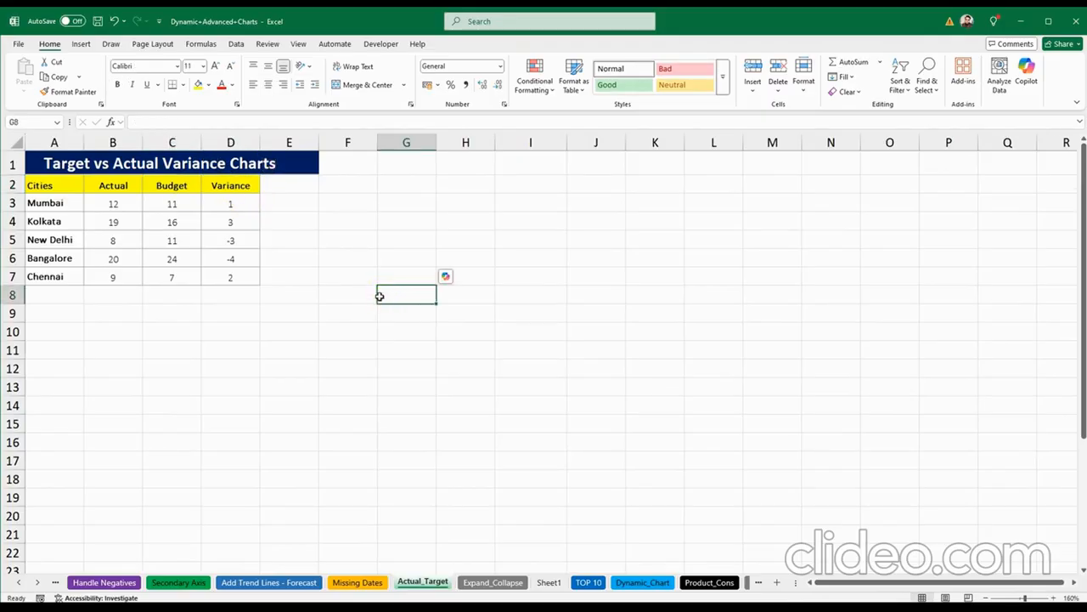
{"action": "left_click", "coordinate": [147, 313]}
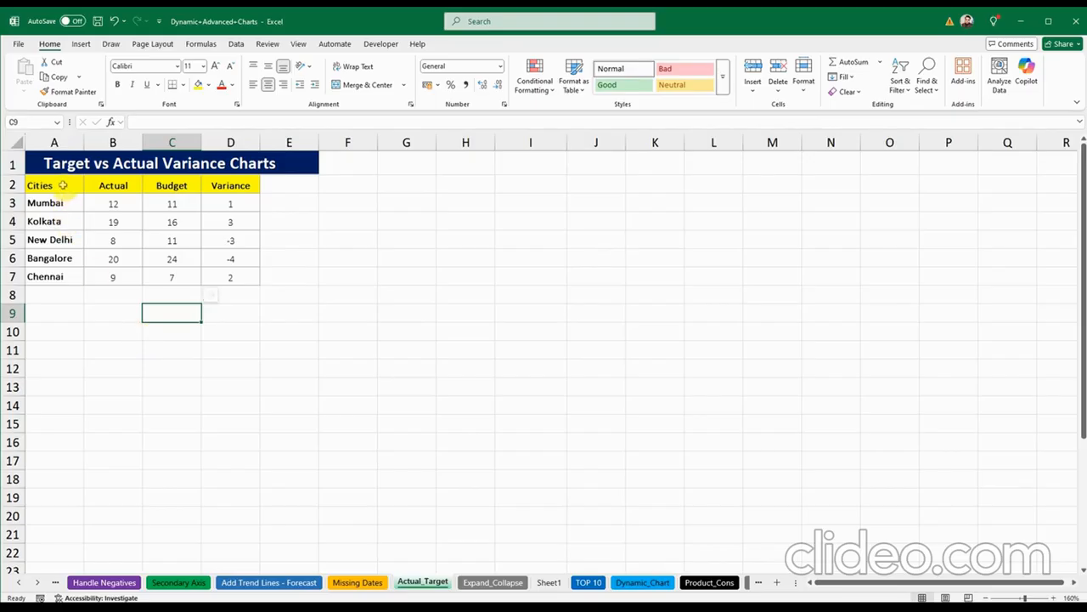
{"action": "left_click_drag", "start_coordinate": [62, 185], "coordinate": [185, 274]}
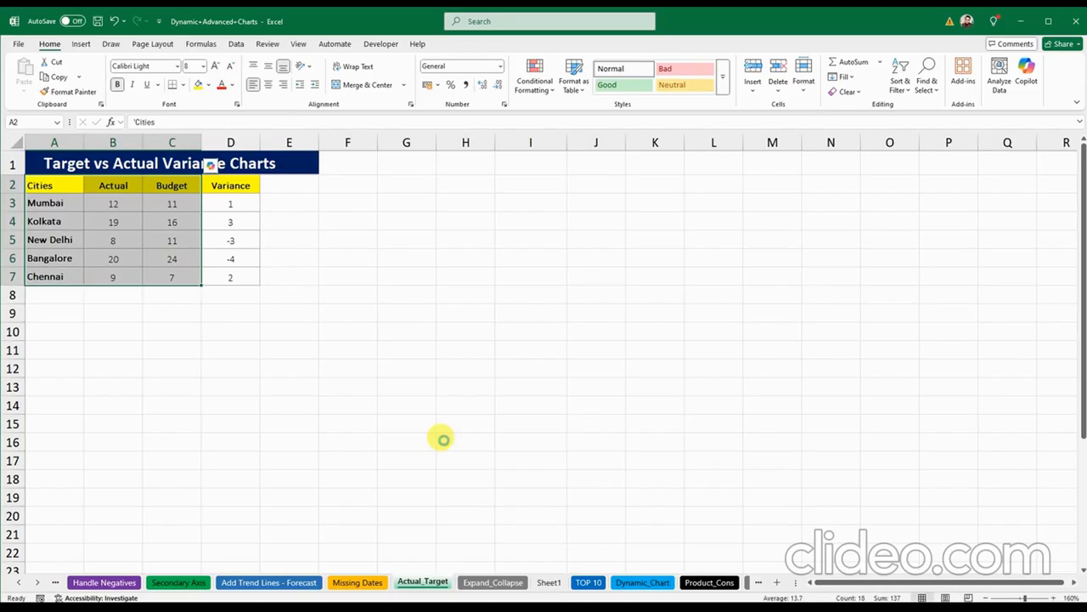
Step: Insert a clustered column chart of Actual and Budget with Alt+F1, shrunk and placed beside the table
{"action": "key", "text": "alt+F1"}
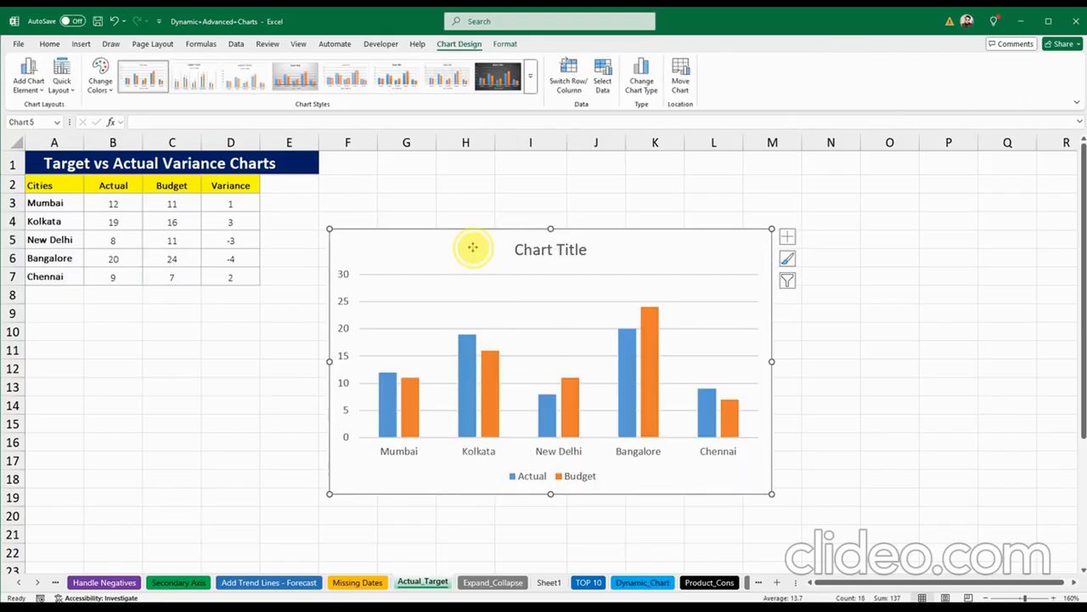
{"action": "left_click_drag", "start_coordinate": [471, 246], "coordinate": [442, 218]}
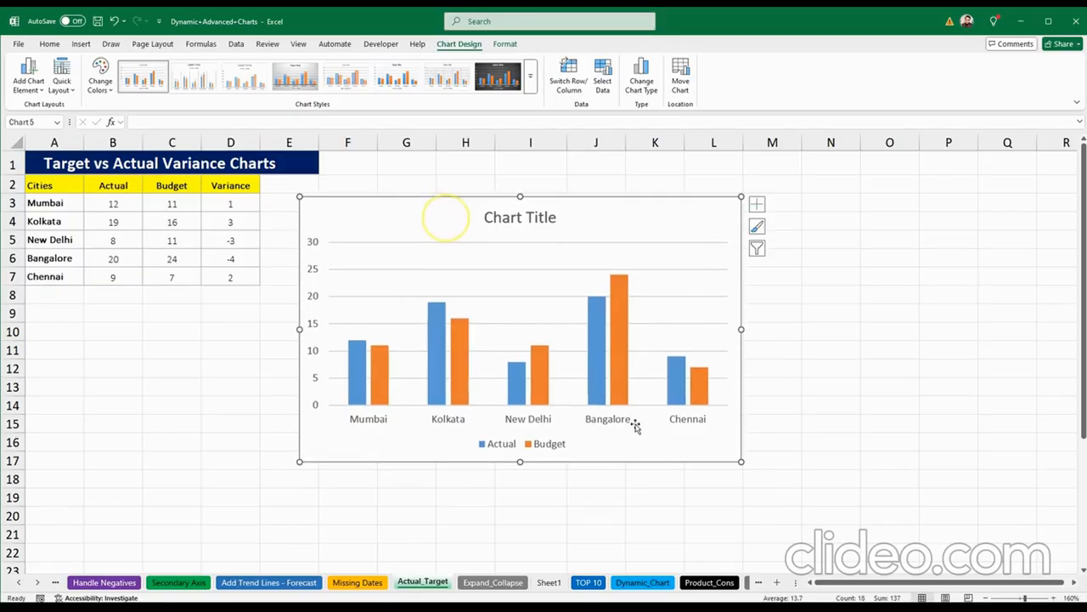
{"action": "left_click_drag", "start_coordinate": [739, 463], "coordinate": [644, 396]}
{"action": "left_click_drag", "start_coordinate": [404, 225], "coordinate": [384, 166]}
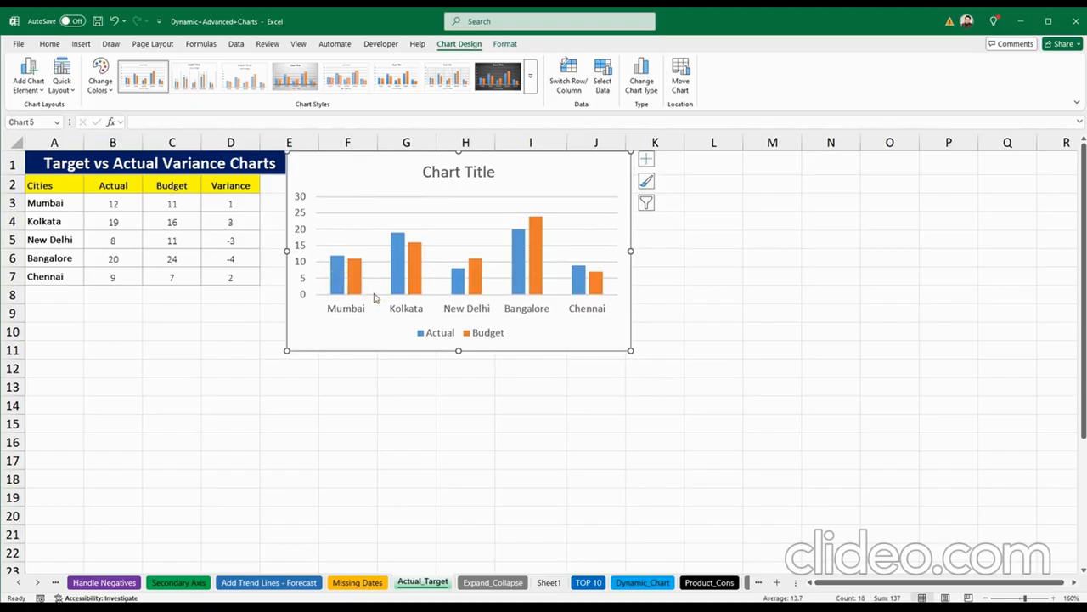
Step: Nudge the chart into its final spot beside the table, then reselect A2:C7
{"action": "left_click", "coordinate": [334, 273]}
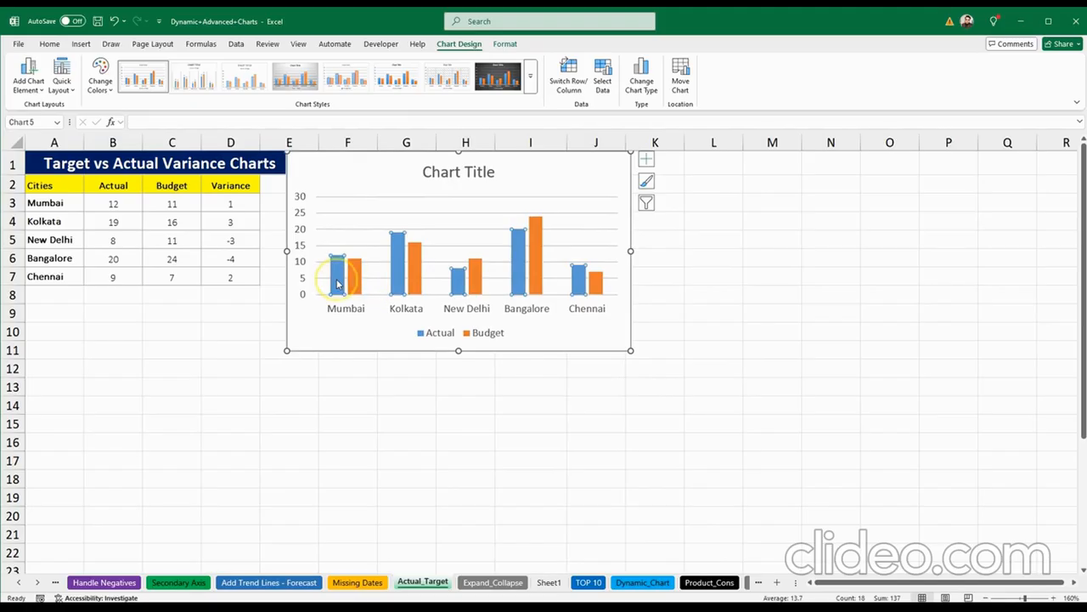
{"action": "left_click", "coordinate": [401, 246]}
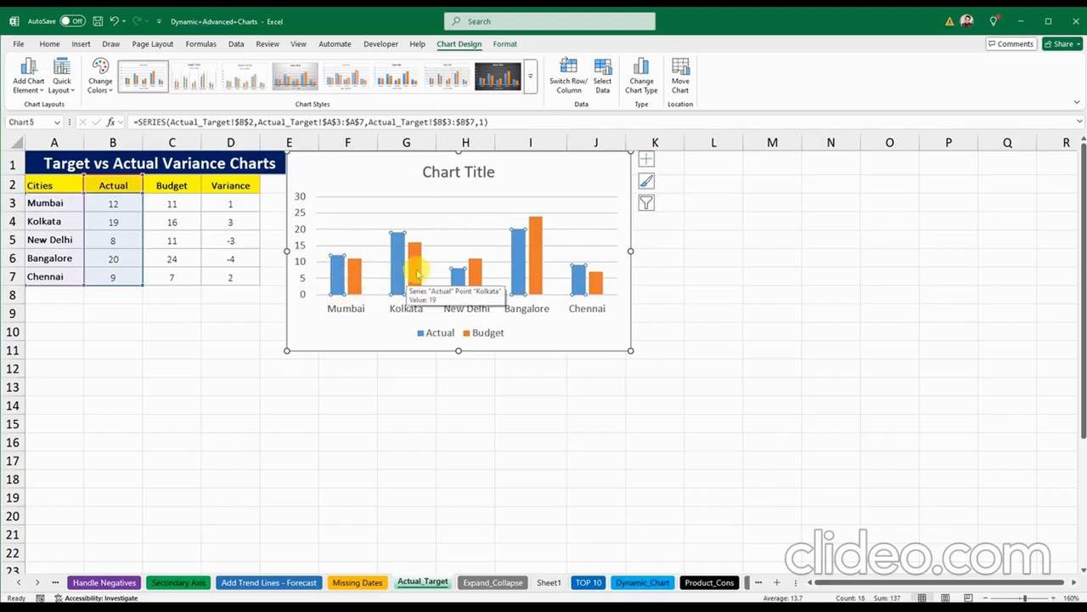
{"action": "left_click", "coordinate": [418, 273]}
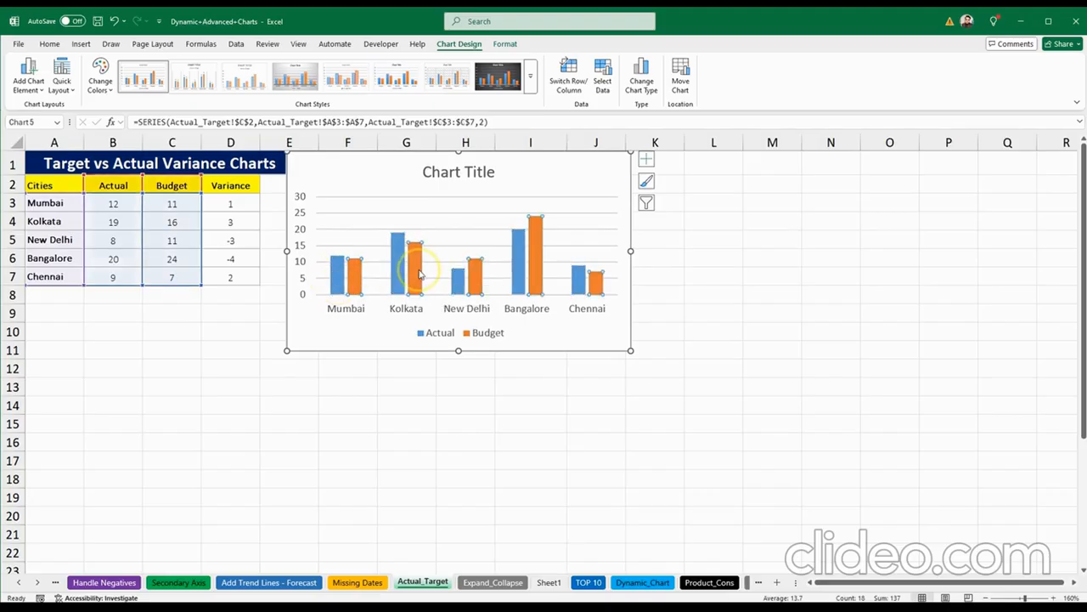
{"action": "left_click", "coordinate": [371, 333]}
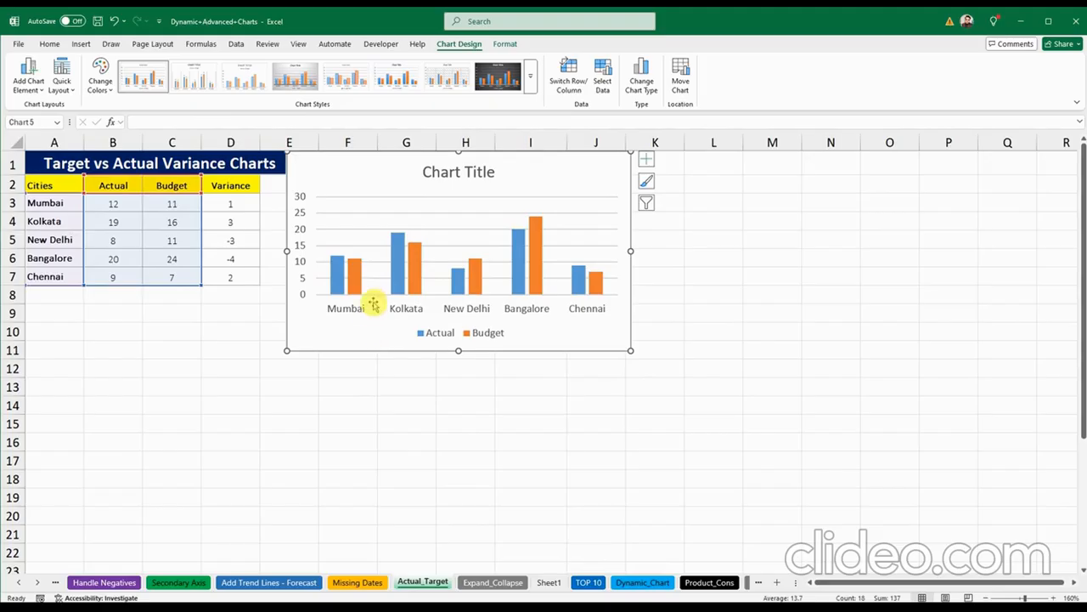
{"action": "left_click", "coordinate": [424, 173]}
{"action": "left_click_drag", "start_coordinate": [425, 174], "coordinate": [424, 174]}
{"action": "left_click", "coordinate": [119, 23]}
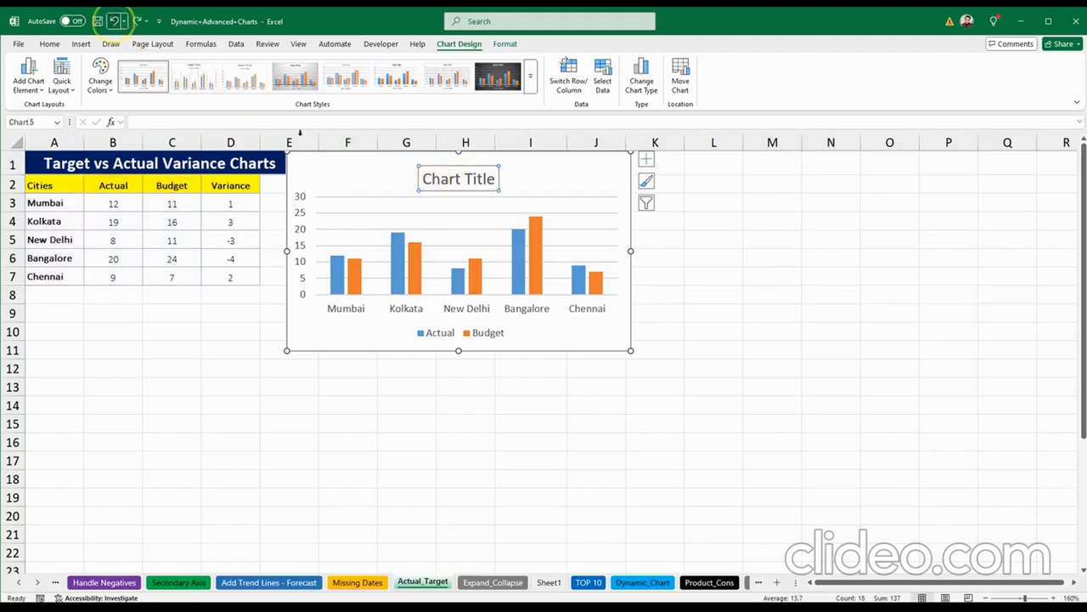
{"action": "left_click", "coordinate": [347, 172]}
{"action": "left_click_drag", "start_coordinate": [346, 173], "coordinate": [350, 169]}
{"action": "left_click", "coordinate": [219, 373]}
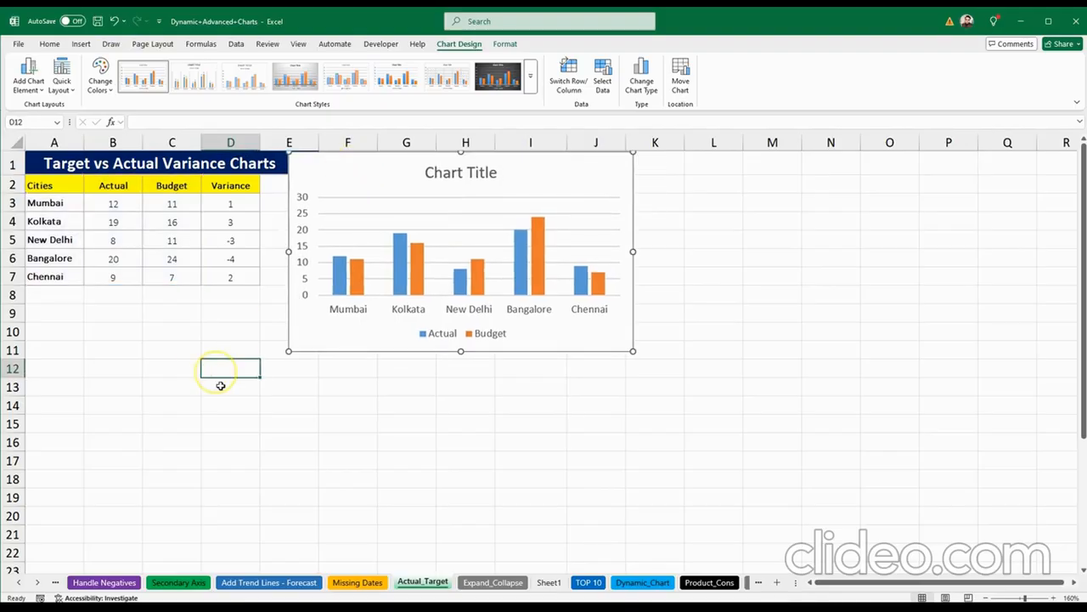
{"action": "left_click", "coordinate": [43, 185]}
{"action": "left_click_drag", "start_coordinate": [95, 197], "coordinate": [156, 276]}
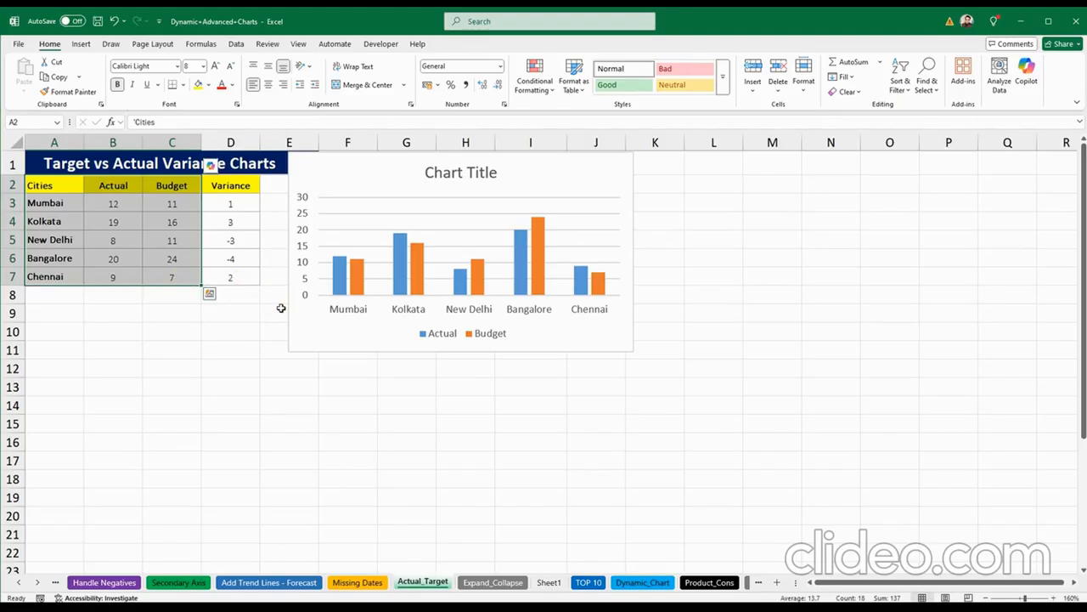
Step: Insert a second Actual vs Budget column chart with Alt+F1 and shrink it
{"action": "key", "text": "alt+F1"}
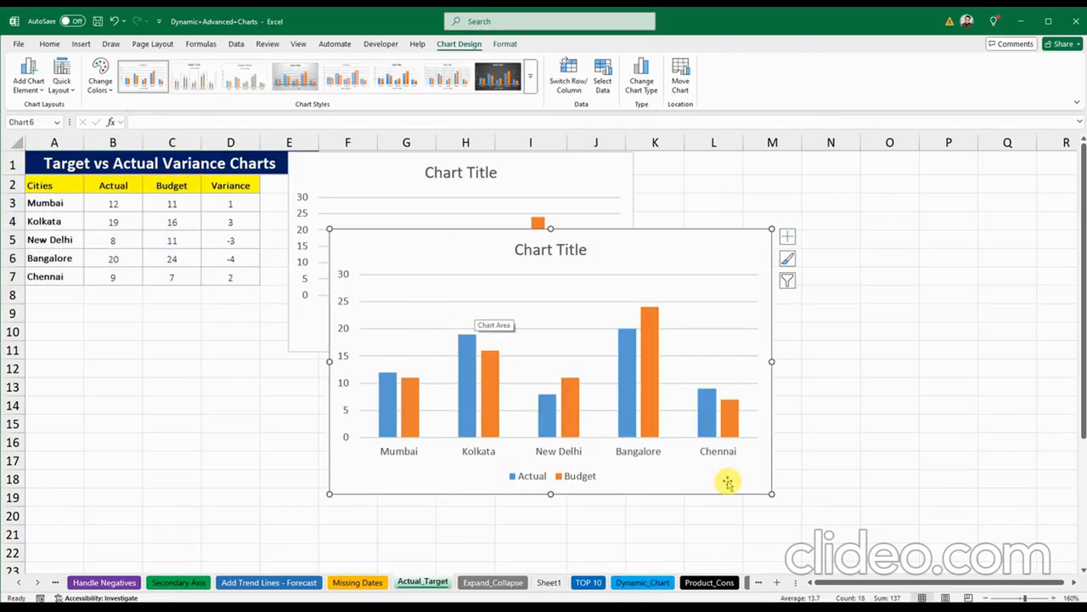
{"action": "left_click_drag", "start_coordinate": [771, 494], "coordinate": [690, 427]}
{"action": "left_click_drag", "start_coordinate": [479, 255], "coordinate": [501, 375]}
Step: Move the second chart to overlap the first chart's lower right, selecting its Budget series
{"action": "left_click", "coordinate": [721, 283]}
{"action": "left_click", "coordinate": [463, 469]}
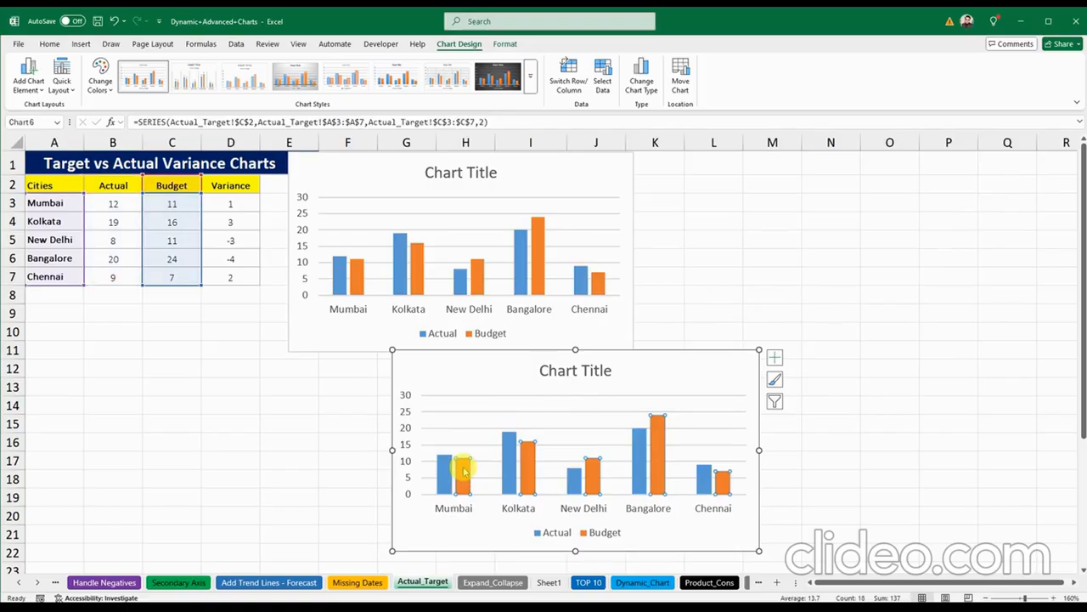
{"action": "right_click", "coordinate": [465, 472]}
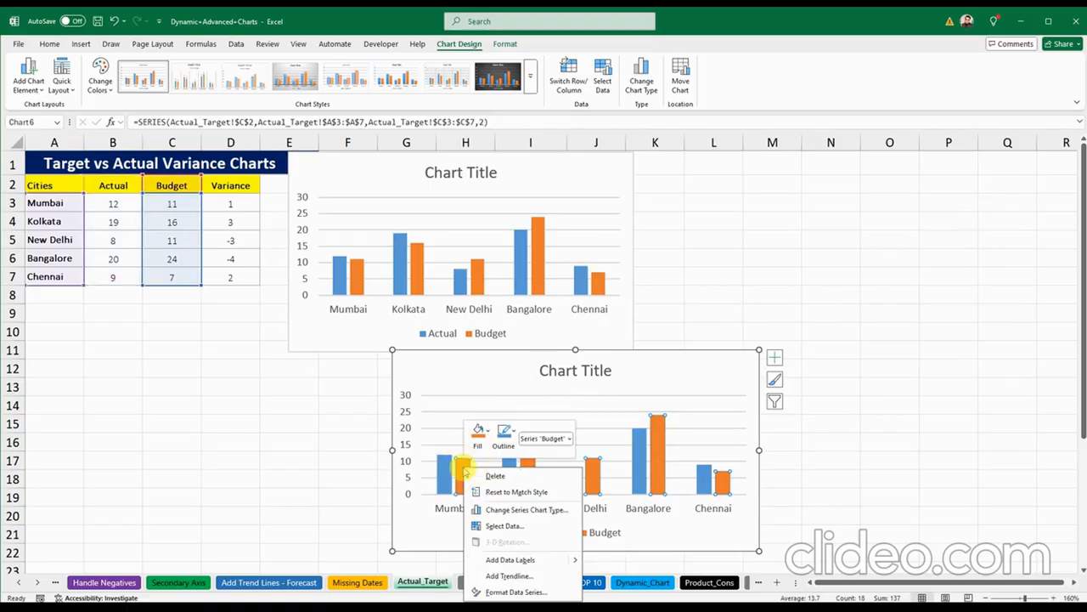
{"action": "left_click", "coordinate": [453, 361]}
{"action": "left_click_drag", "start_coordinate": [453, 361], "coordinate": [523, 259]}
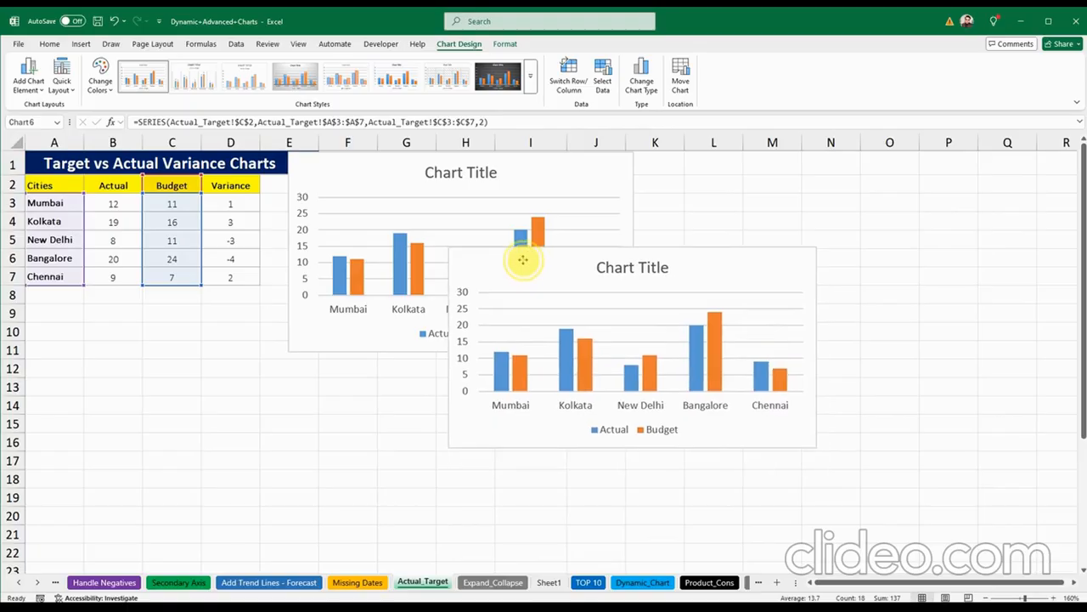
{"action": "left_click", "coordinate": [521, 364]}
{"action": "right_click", "coordinate": [520, 365]}
Step: Give the Budget series No fill and a solid black 2.5 pt border
{"action": "left_click", "coordinate": [567, 493]}
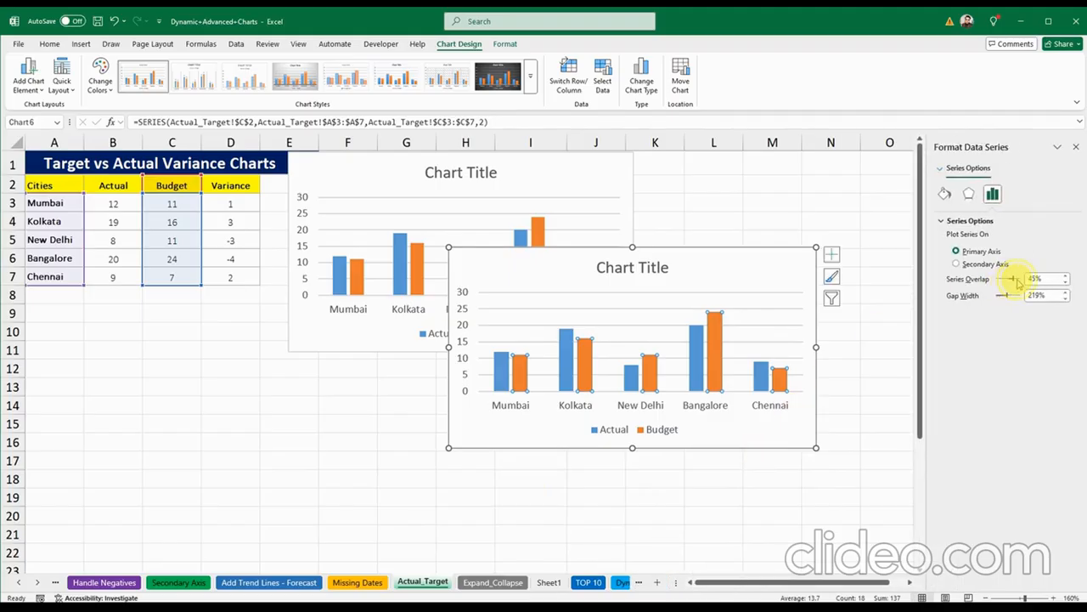
{"action": "left_click", "coordinate": [944, 194]}
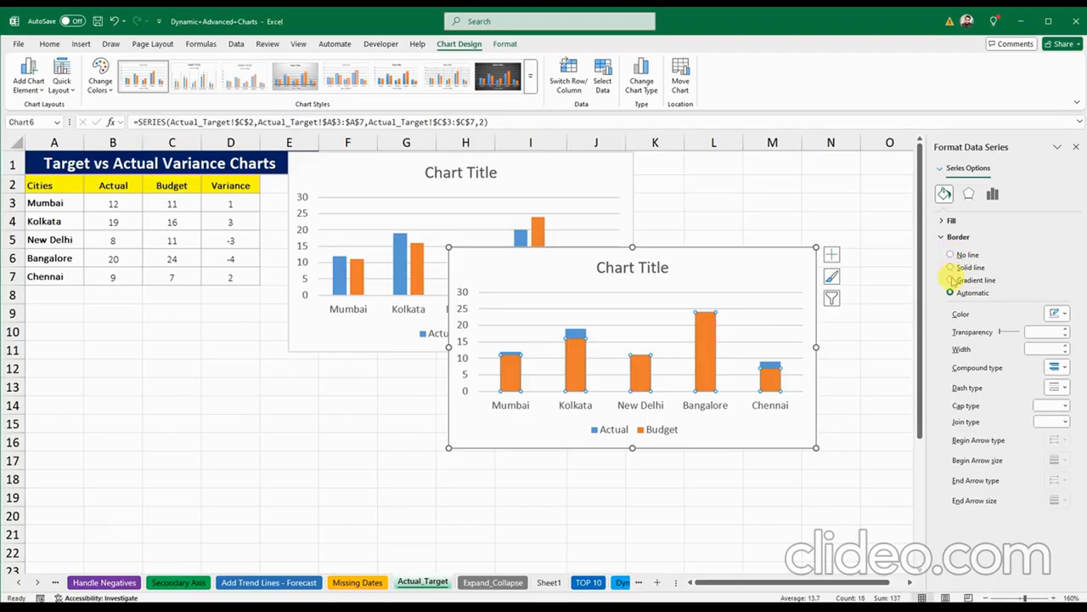
{"action": "left_click", "coordinate": [945, 220]}
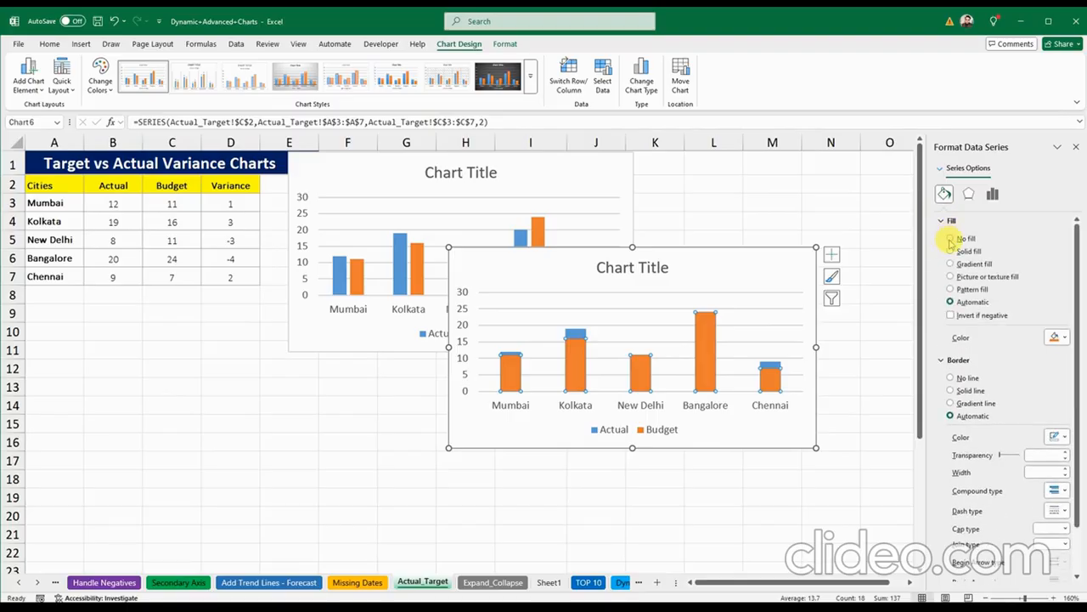
{"action": "left_click", "coordinate": [951, 239]}
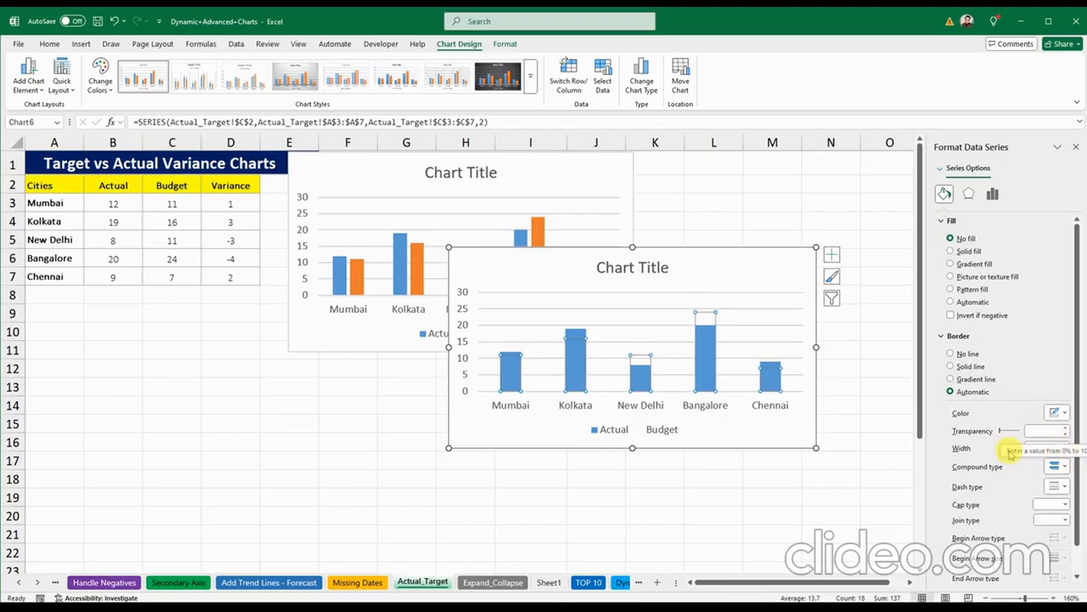
{"action": "left_click", "coordinate": [1065, 444]}
{"action": "left_click", "coordinate": [1065, 445]}
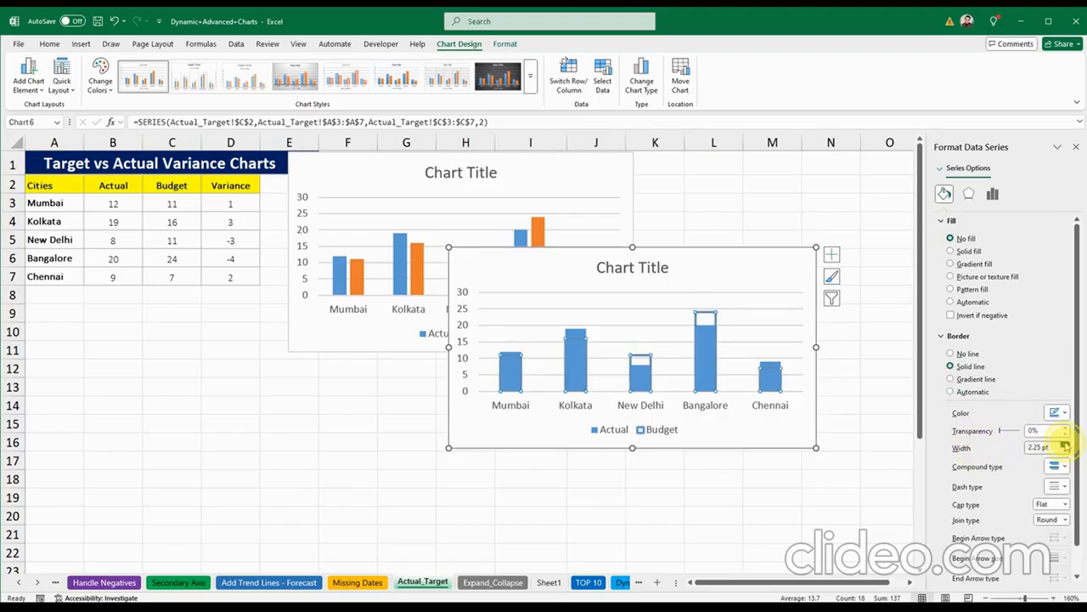
{"action": "left_click", "coordinate": [1065, 445]}
{"action": "left_click", "coordinate": [1065, 445]}
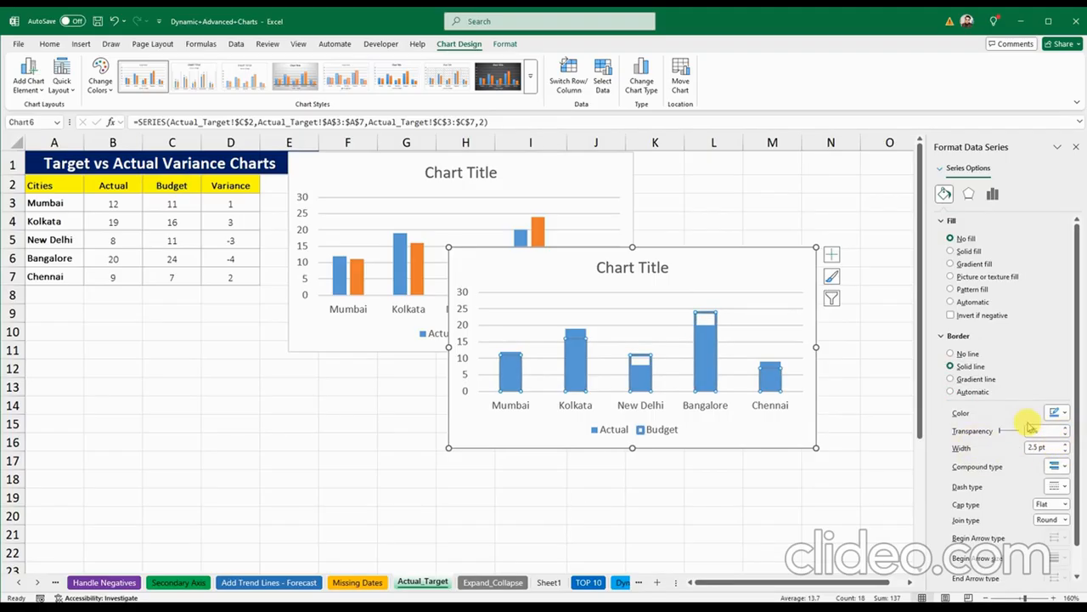
{"action": "left_click", "coordinate": [1064, 412]}
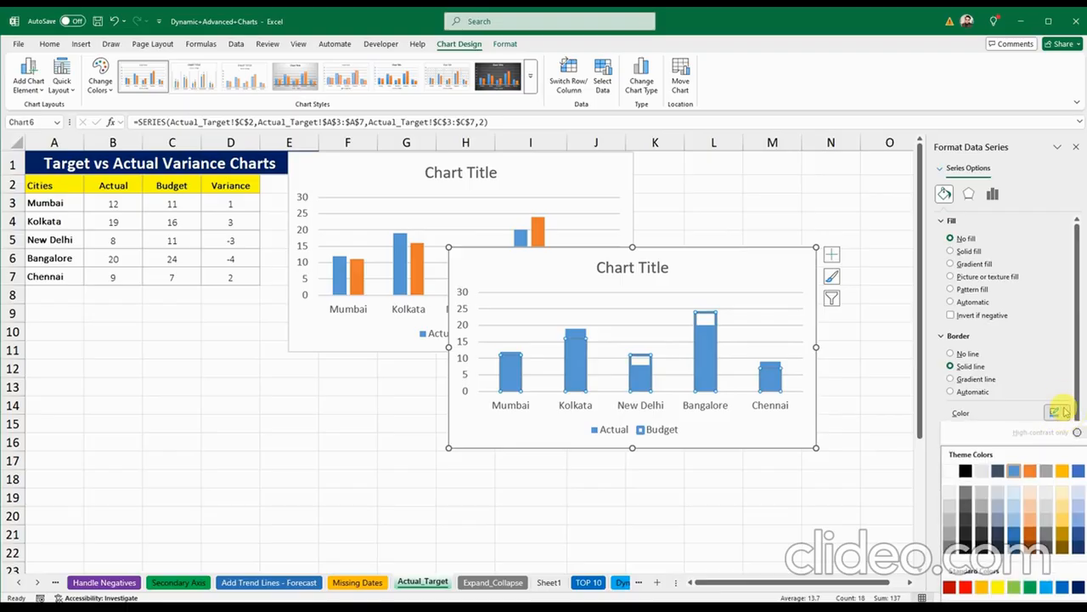
{"action": "left_click", "coordinate": [966, 470]}
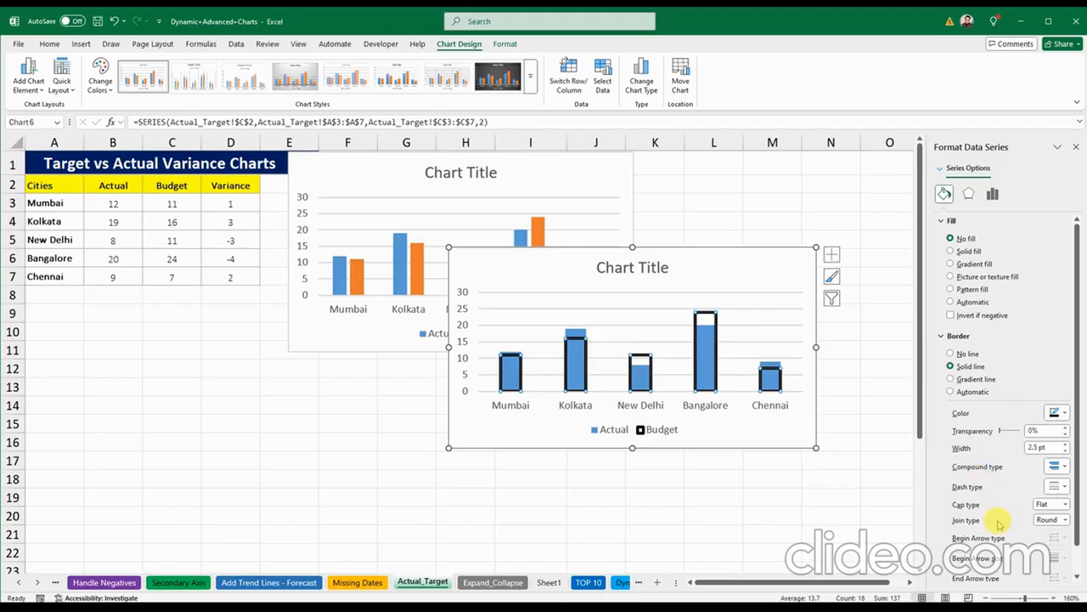
{"action": "left_click", "coordinate": [1077, 147]}
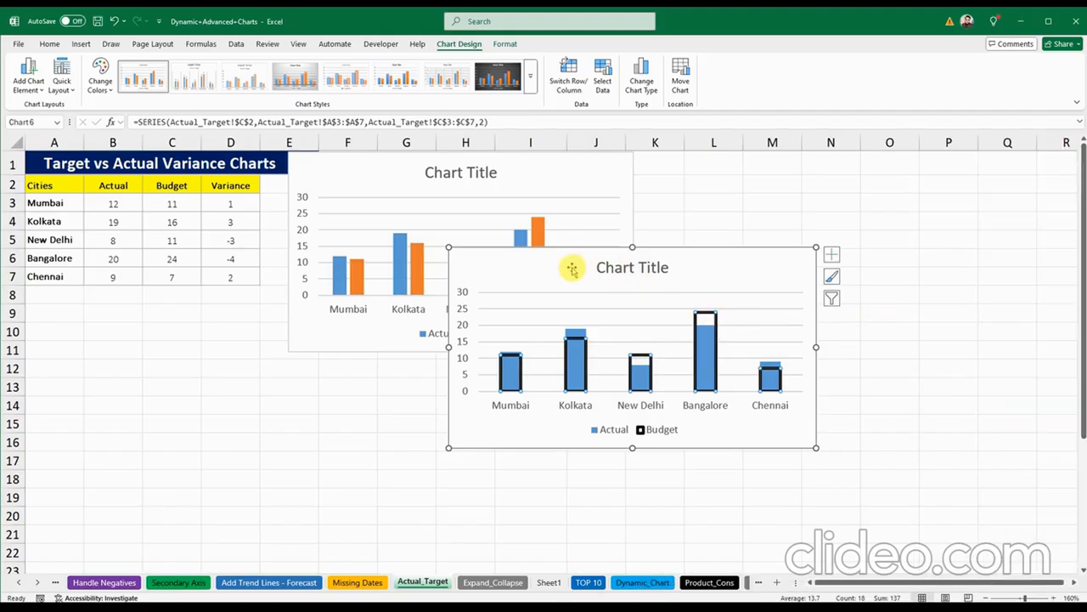
Step: Move the Budget-outline chart below the first chart, under the table
{"action": "left_click_drag", "start_coordinate": [572, 268], "coordinate": [394, 376]}
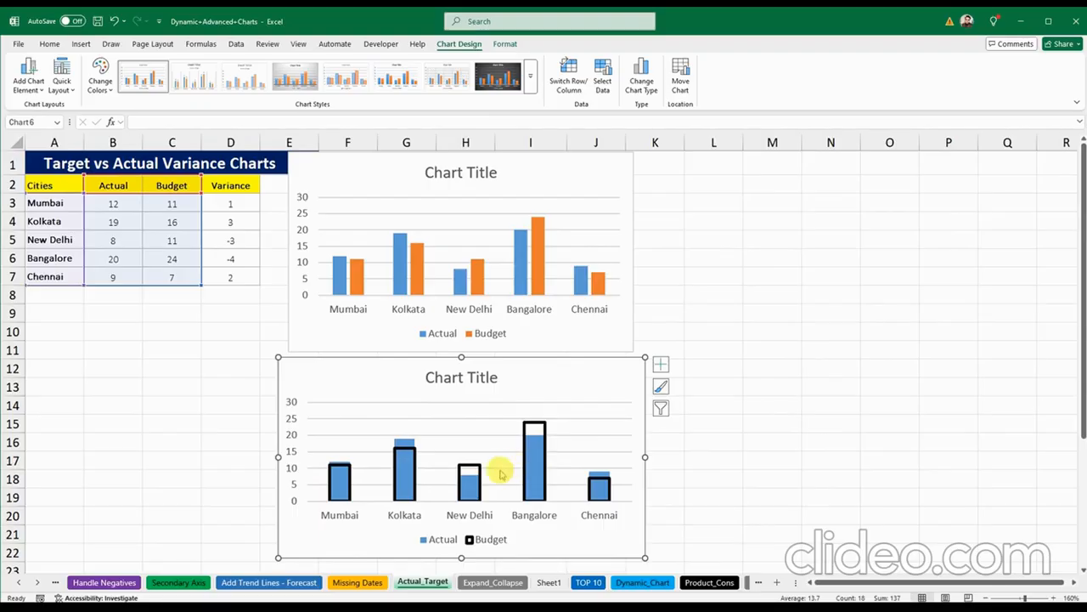
{"action": "left_click", "coordinate": [470, 483]}
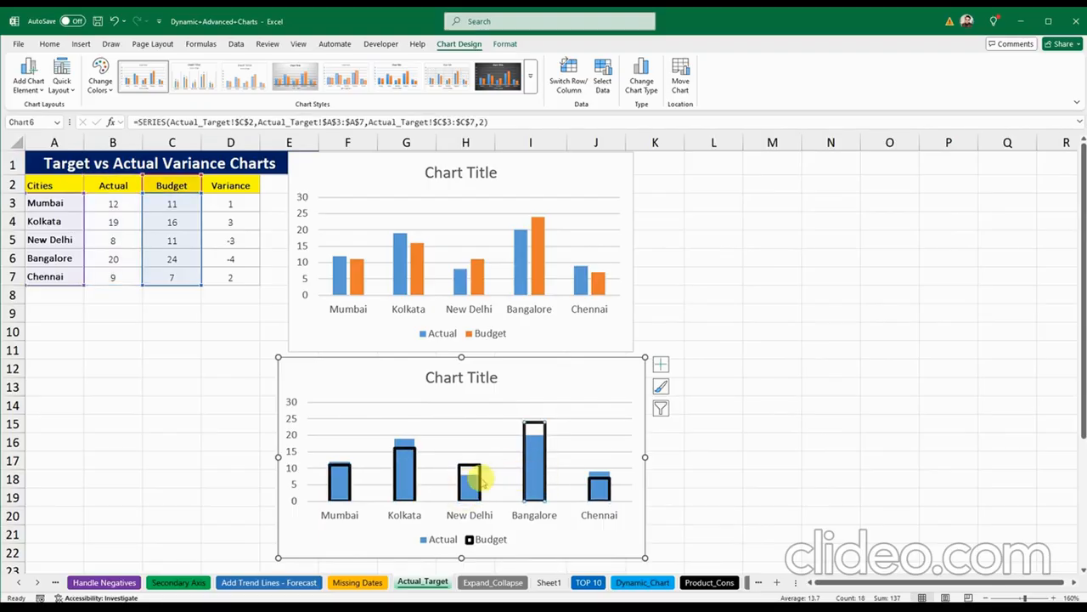
{"action": "left_click", "coordinate": [728, 437]}
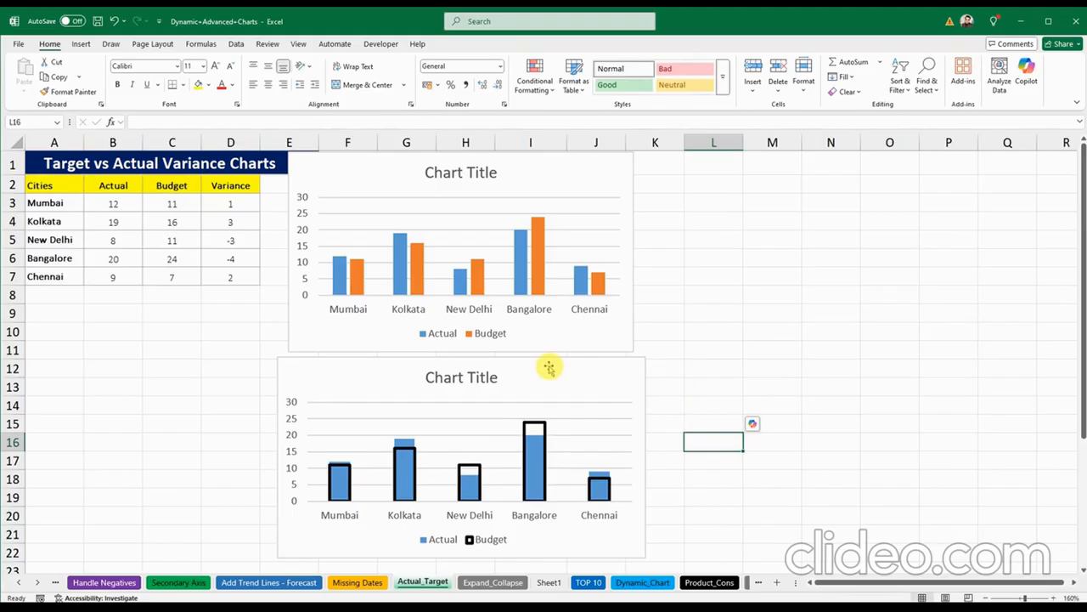
{"action": "left_click_drag", "start_coordinate": [417, 372], "coordinate": [216, 371]}
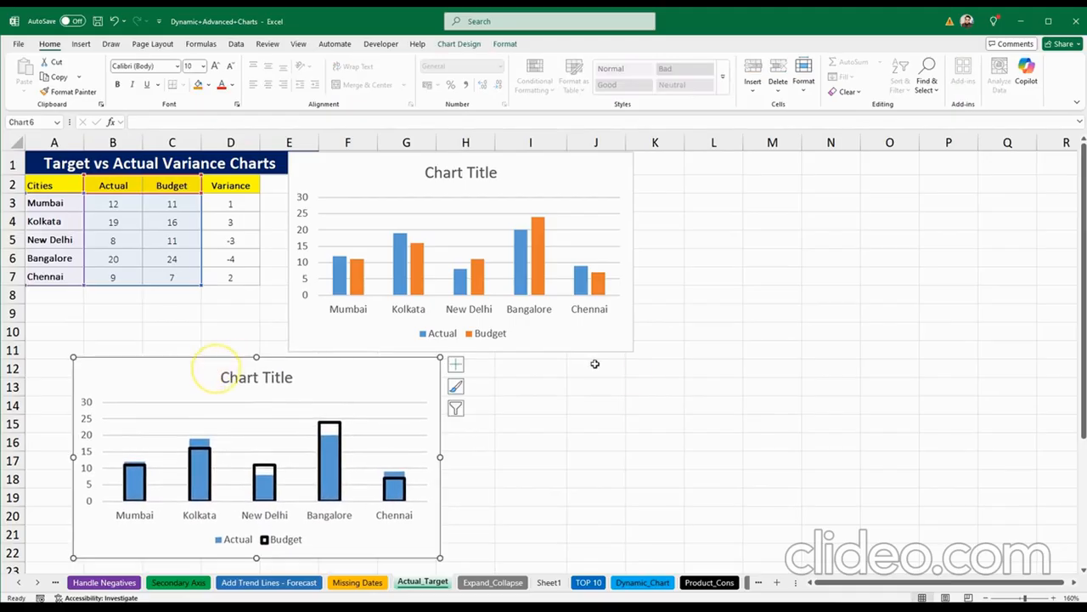
{"action": "left_click", "coordinate": [515, 410]}
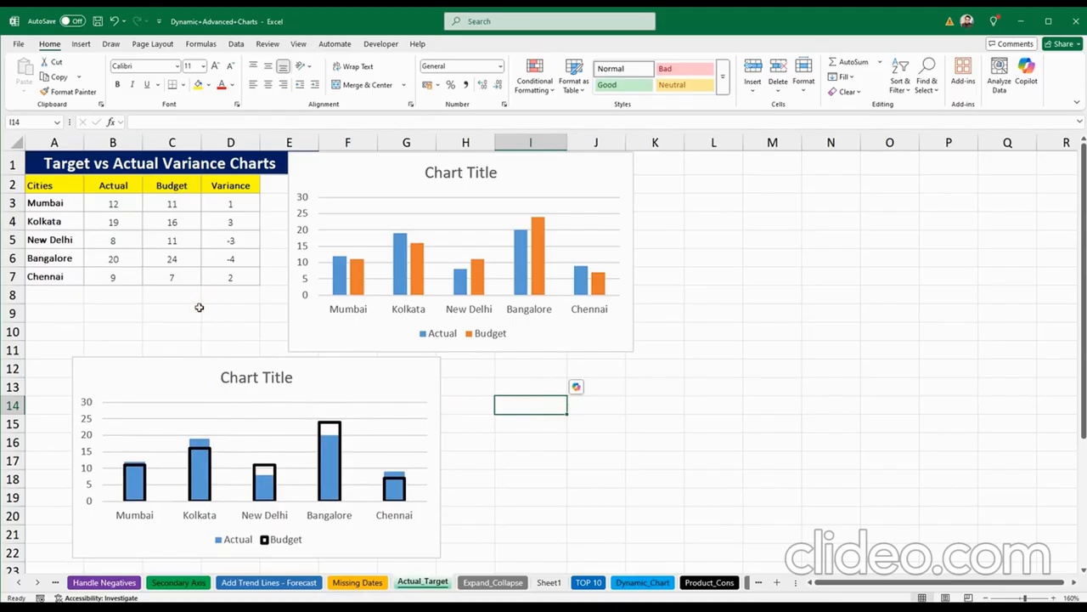
Step: Select the cities A2:A7 with Variance D2:D7 and insert a column chart with Alt+F1
{"action": "left_click", "coordinate": [61, 186]}
{"action": "left_click_drag", "start_coordinate": [61, 186], "coordinate": [57, 268]}
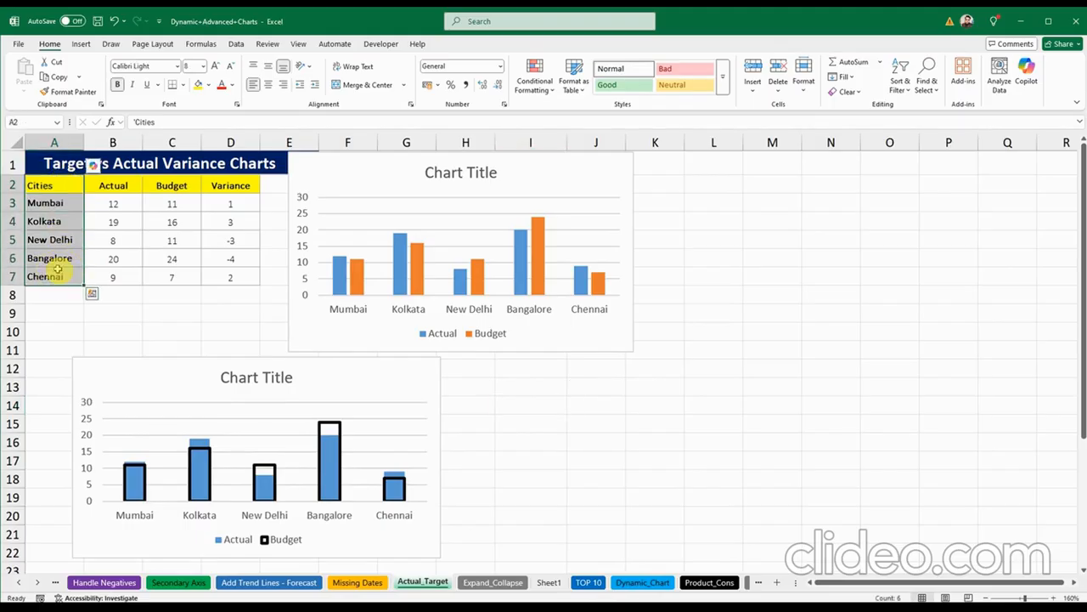
{"action": "left_click", "coordinate": [226, 184], "text": "shift"}
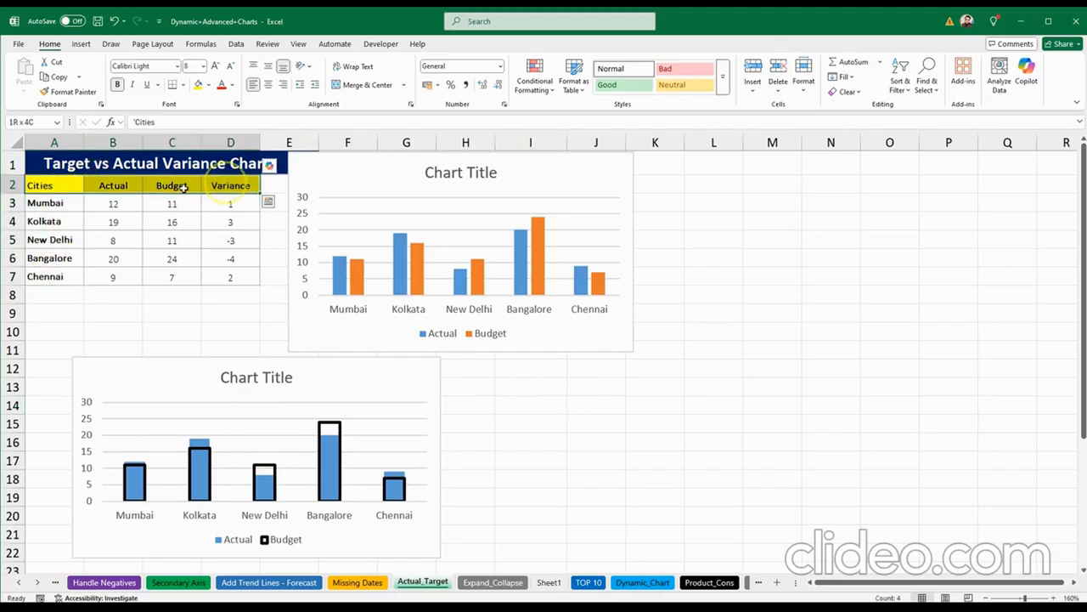
{"action": "left_click", "coordinate": [61, 184]}
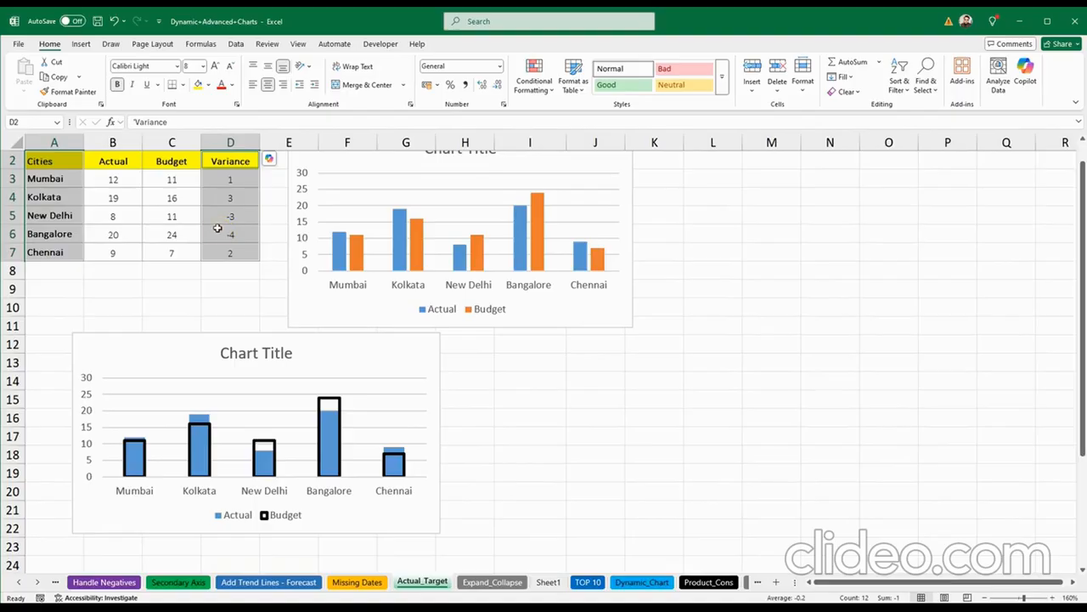
{"action": "key", "text": "alt+F1"}
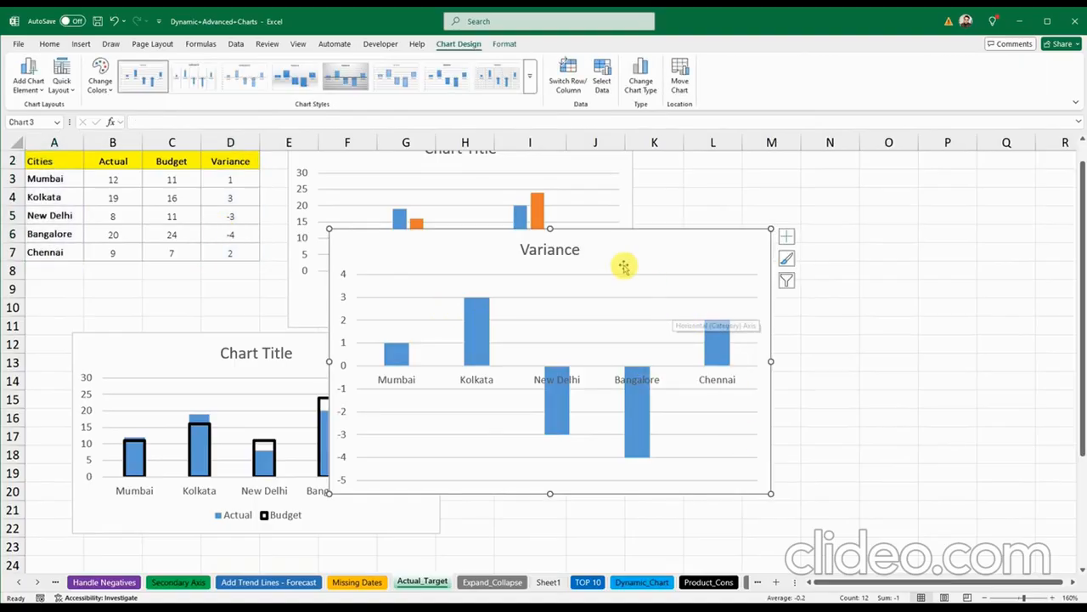
Step: Shrink the Variance chart and place it beside the Budget-outline chart
{"action": "left_click_drag", "start_coordinate": [624, 265], "coordinate": [760, 287]}
{"action": "left_click", "coordinate": [633, 424]}
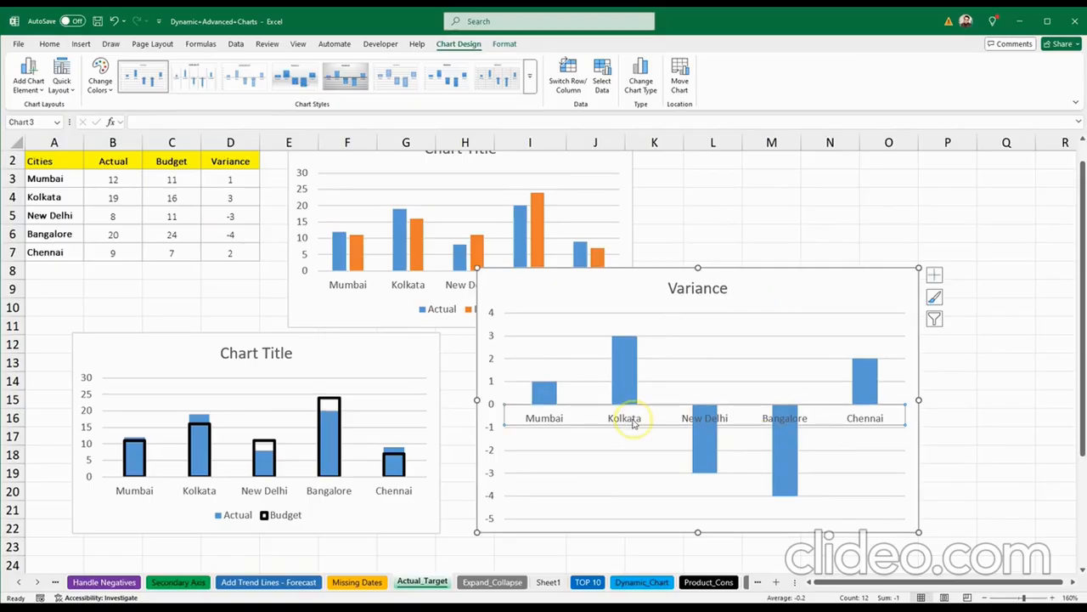
{"action": "left_click_drag", "start_coordinate": [639, 289], "coordinate": [597, 277]}
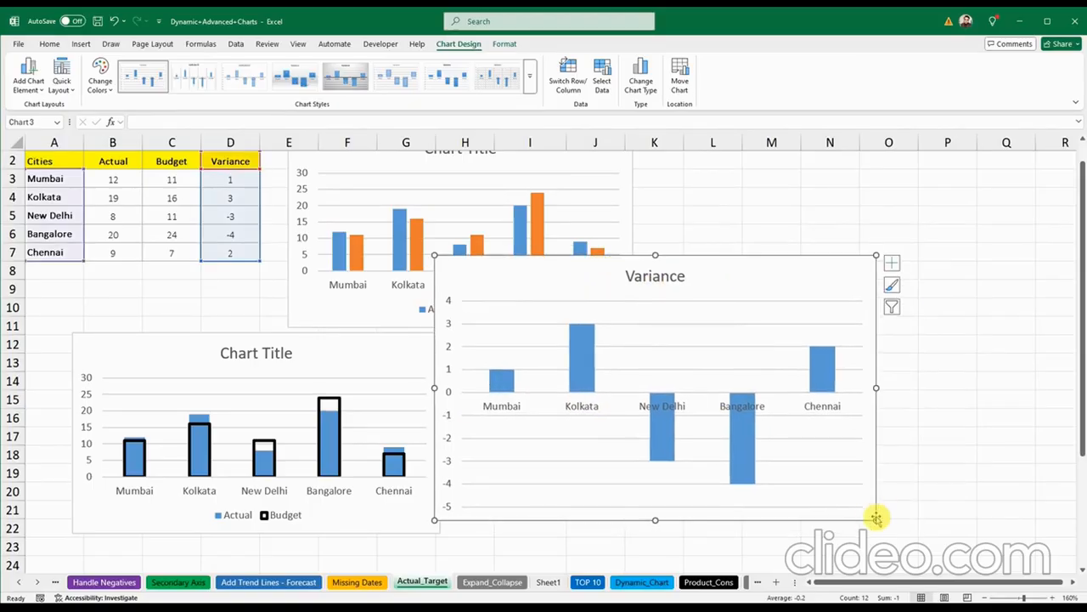
{"action": "left_click_drag", "start_coordinate": [876, 522], "coordinate": [805, 462]}
{"action": "left_click_drag", "start_coordinate": [548, 275], "coordinate": [567, 352]}
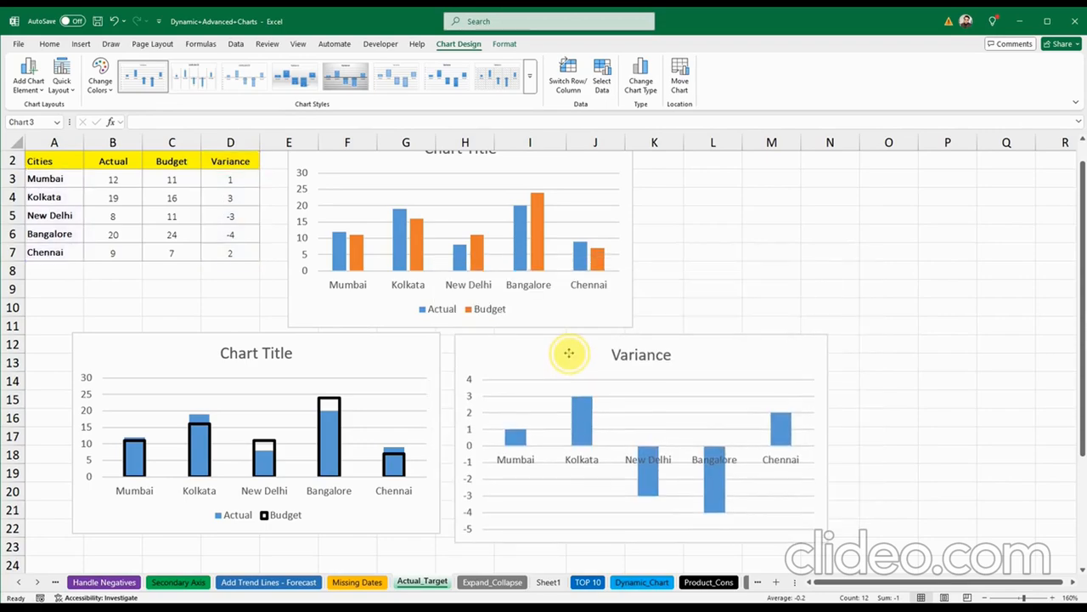
{"action": "left_click", "coordinate": [575, 457]}
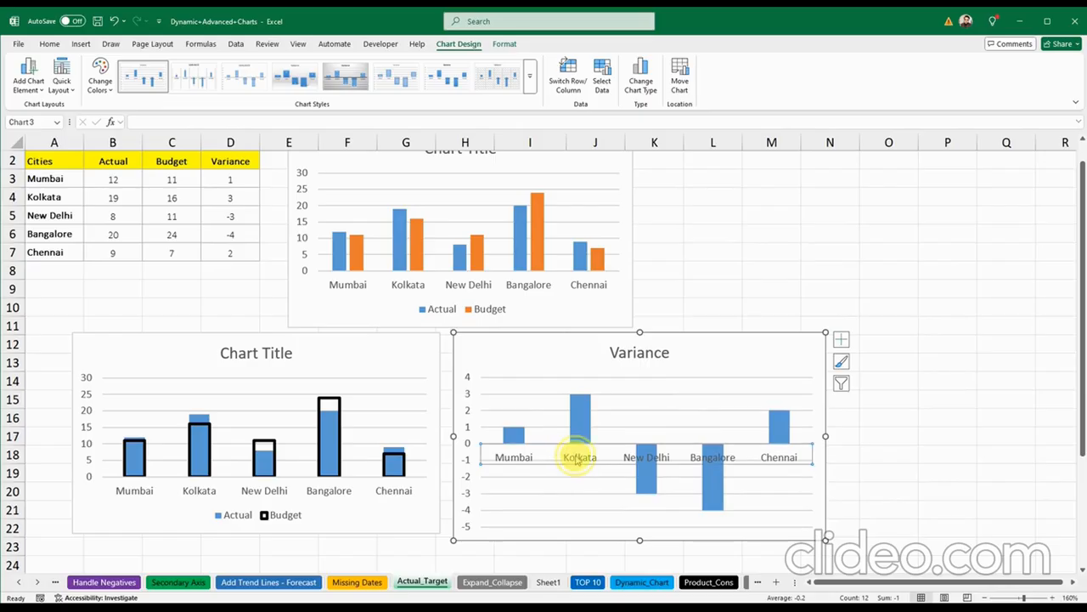
Step: Set the Variance chart's horizontal axis Label Position to Low
{"action": "right_click", "coordinate": [577, 459]}
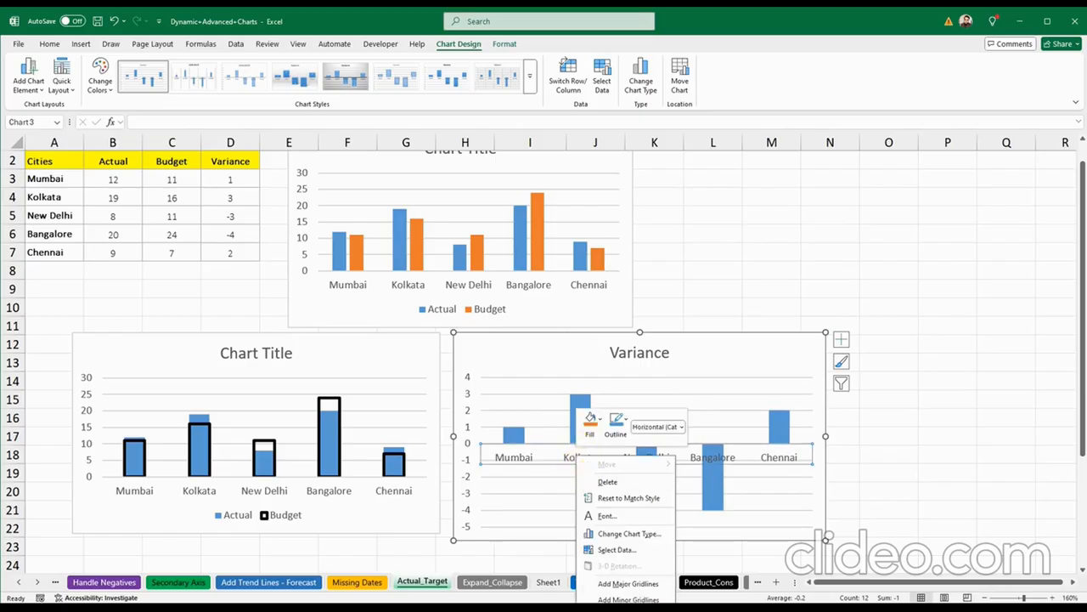
{"action": "left_click", "coordinate": [628, 603]}
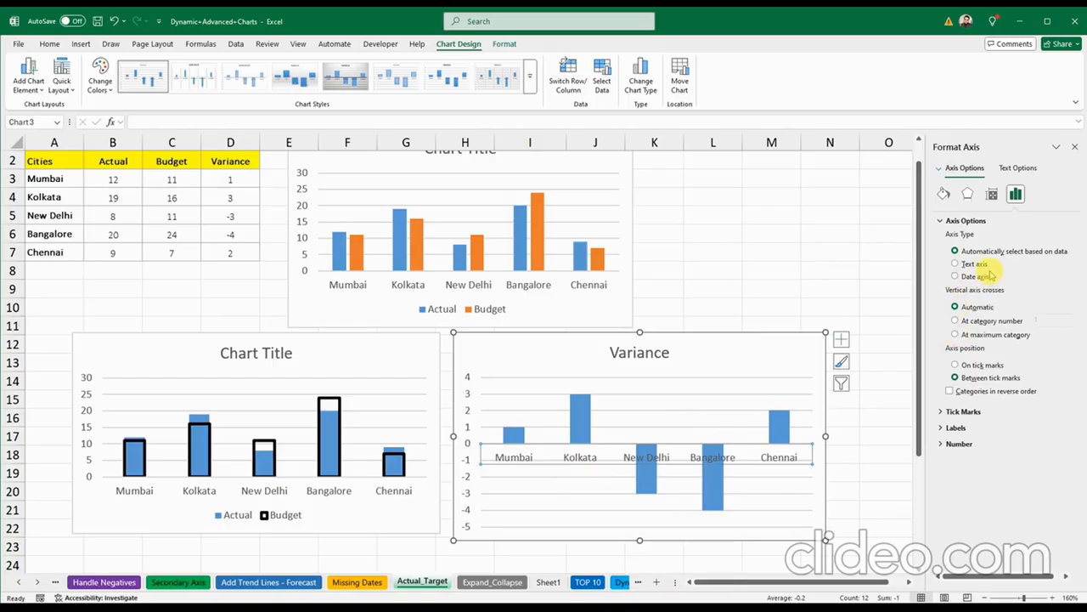
{"action": "left_click", "coordinate": [955, 428]}
{"action": "left_click", "coordinate": [1067, 506]}
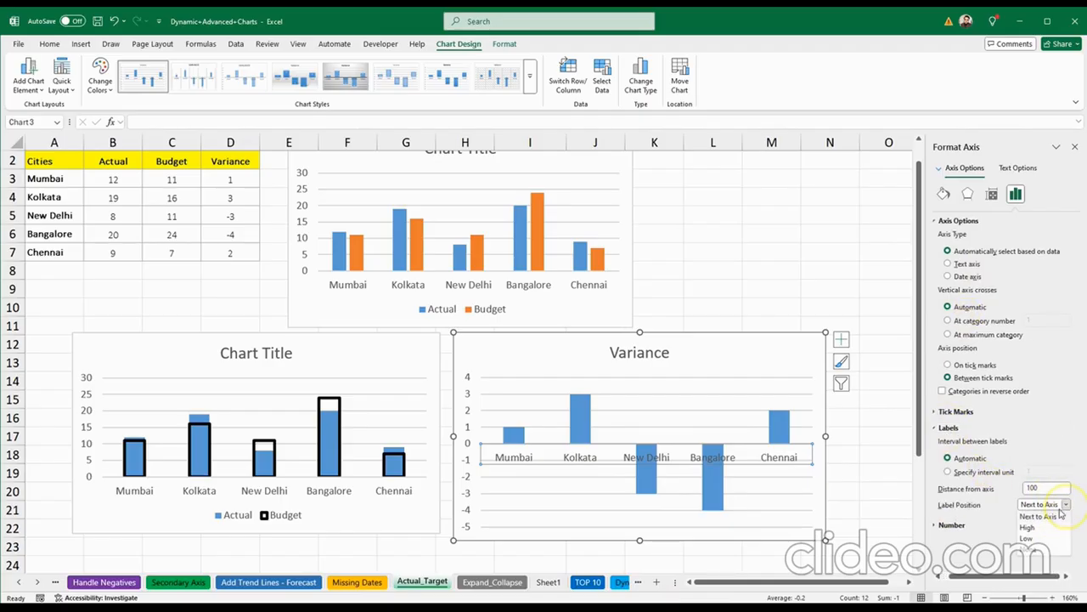
{"action": "left_click", "coordinate": [1038, 539]}
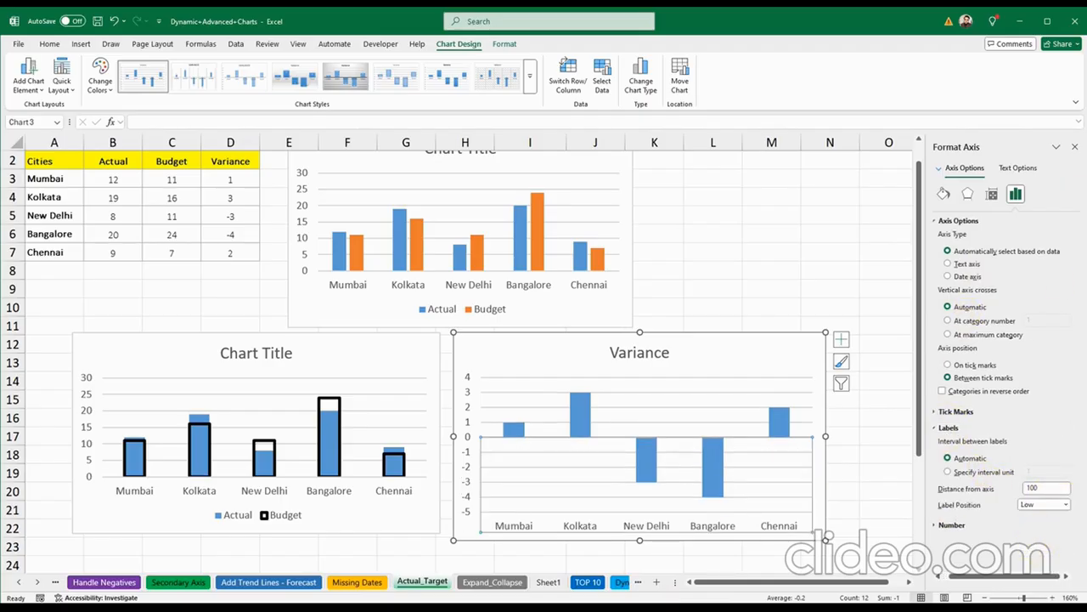
{"action": "left_click", "coordinate": [1075, 146]}
Step: Fill the Variance bars solid green with Invert if negative set to red
{"action": "right_click", "coordinate": [579, 400]}
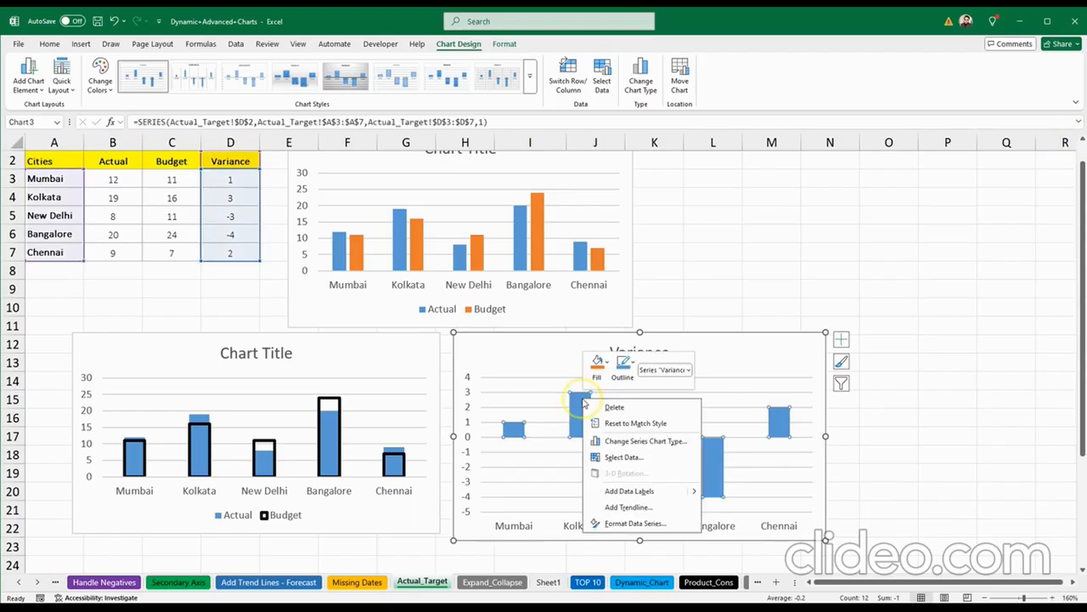
{"action": "left_click", "coordinate": [636, 523]}
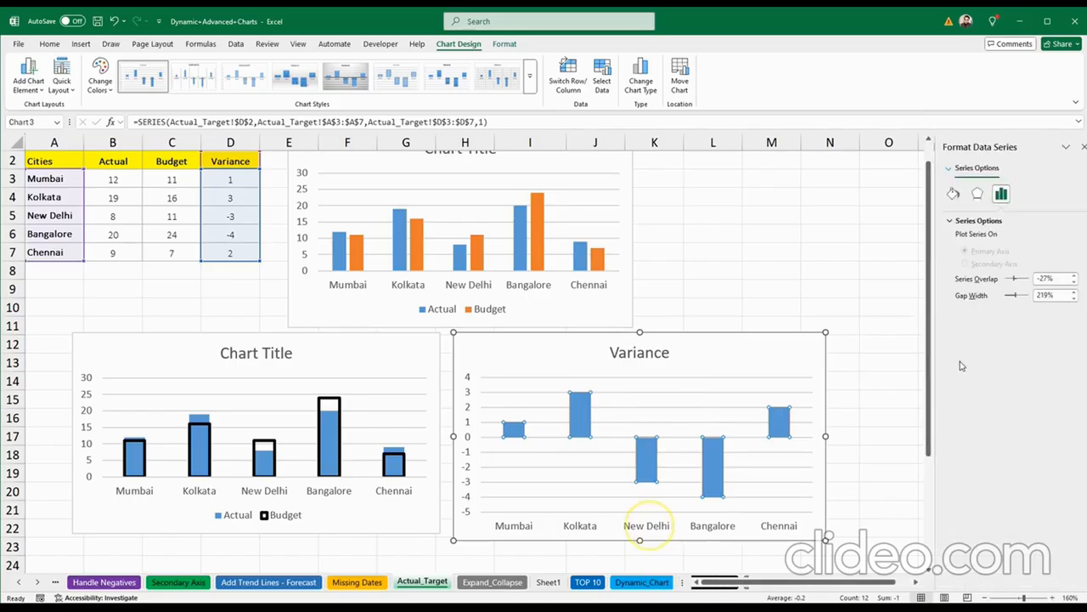
{"action": "left_click", "coordinate": [945, 195]}
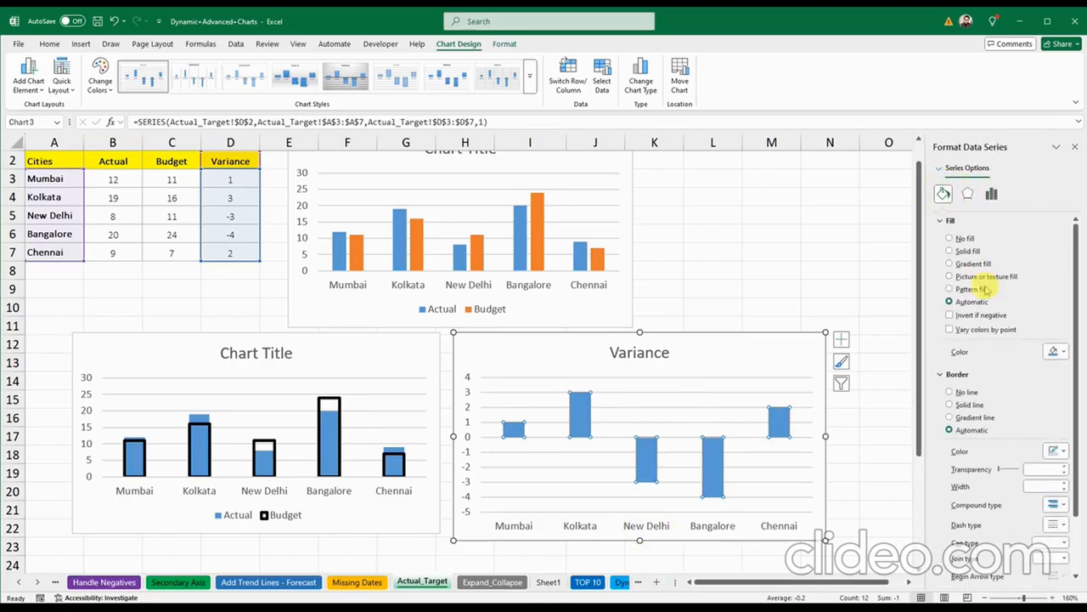
{"action": "left_click", "coordinate": [950, 316]}
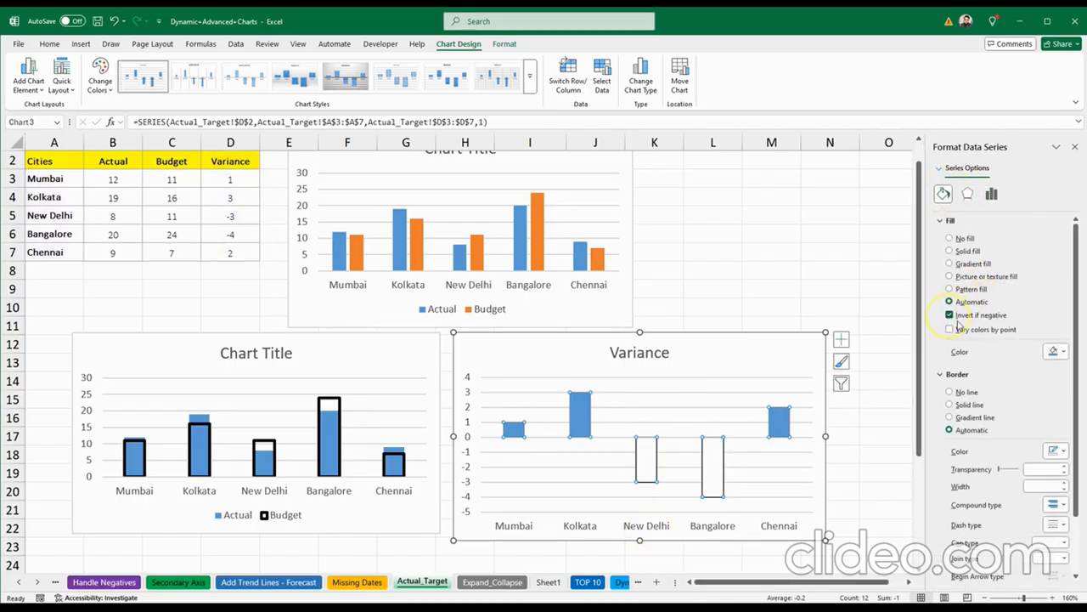
{"action": "left_click", "coordinate": [950, 250]}
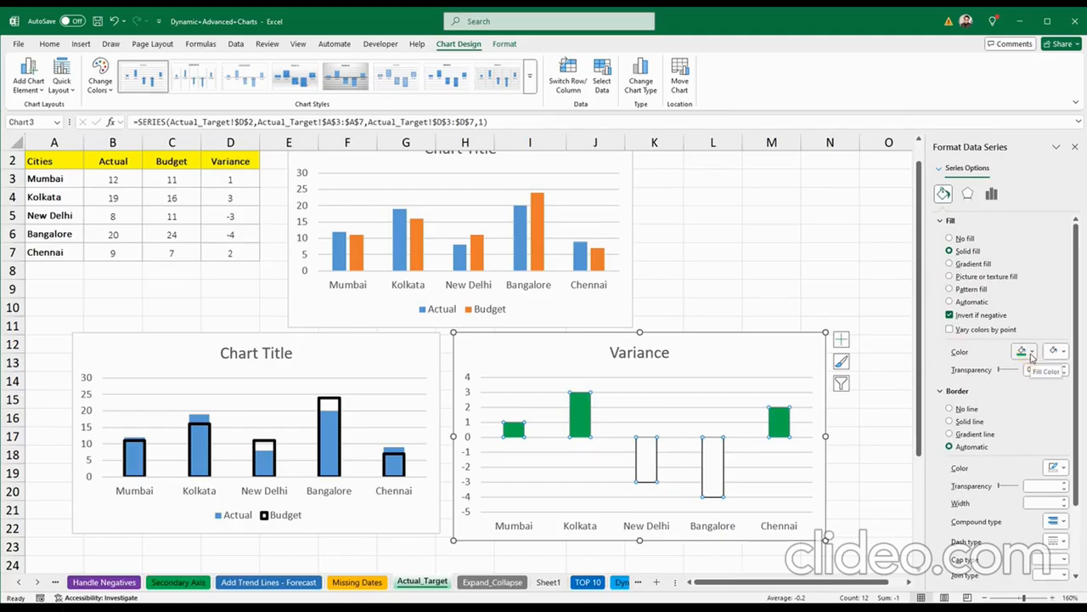
{"action": "left_click", "coordinate": [1054, 352]}
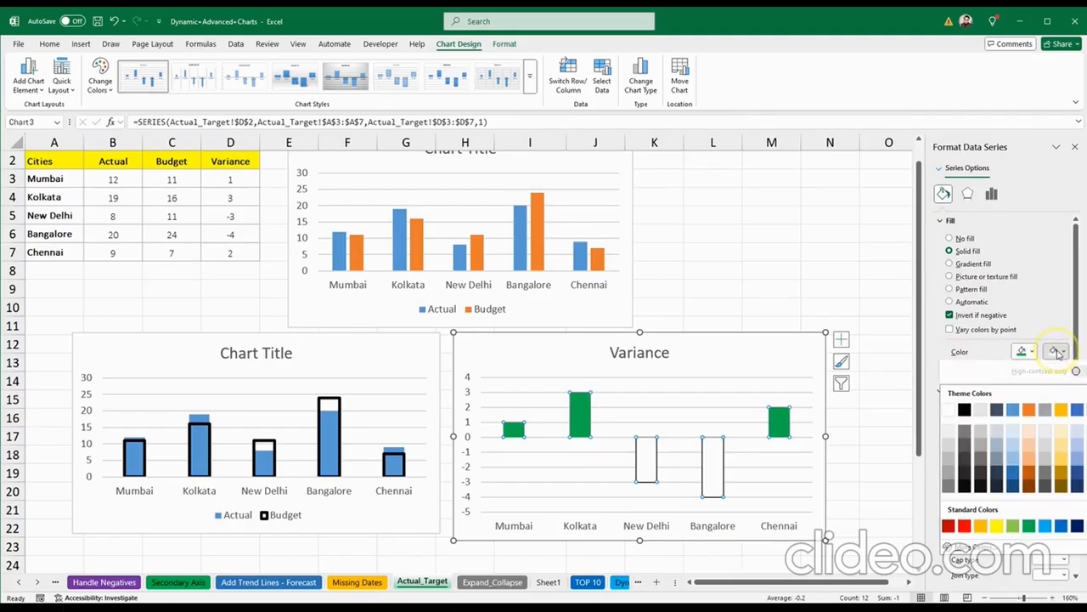
{"action": "left_click", "coordinate": [964, 520]}
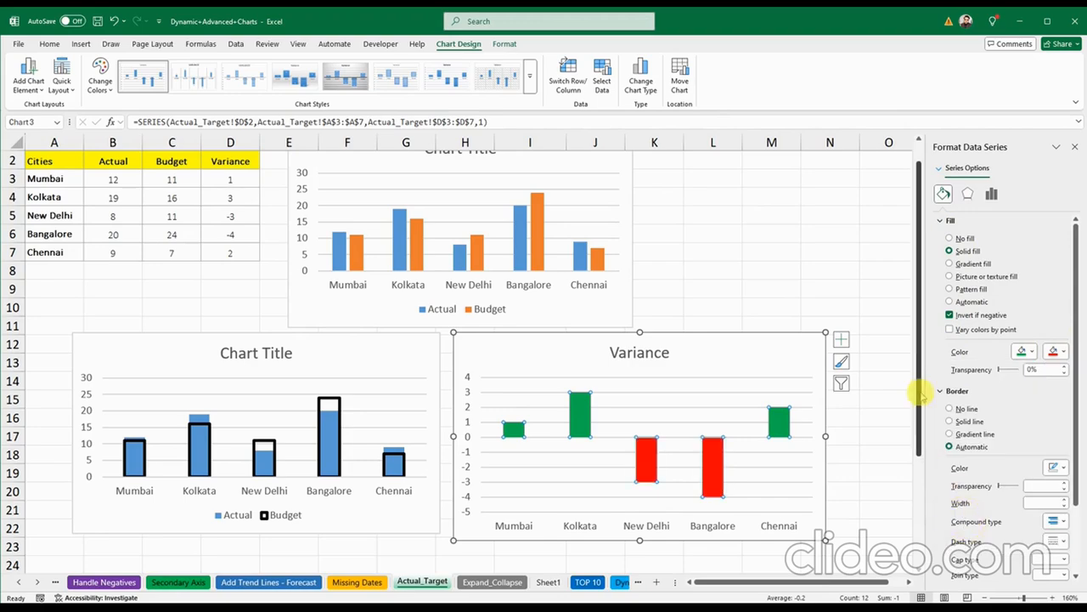
{"action": "left_click", "coordinate": [1075, 148]}
Step: Clear the chart selection and switch to the Expand_Collapse sheet
{"action": "left_click", "coordinate": [775, 286]}
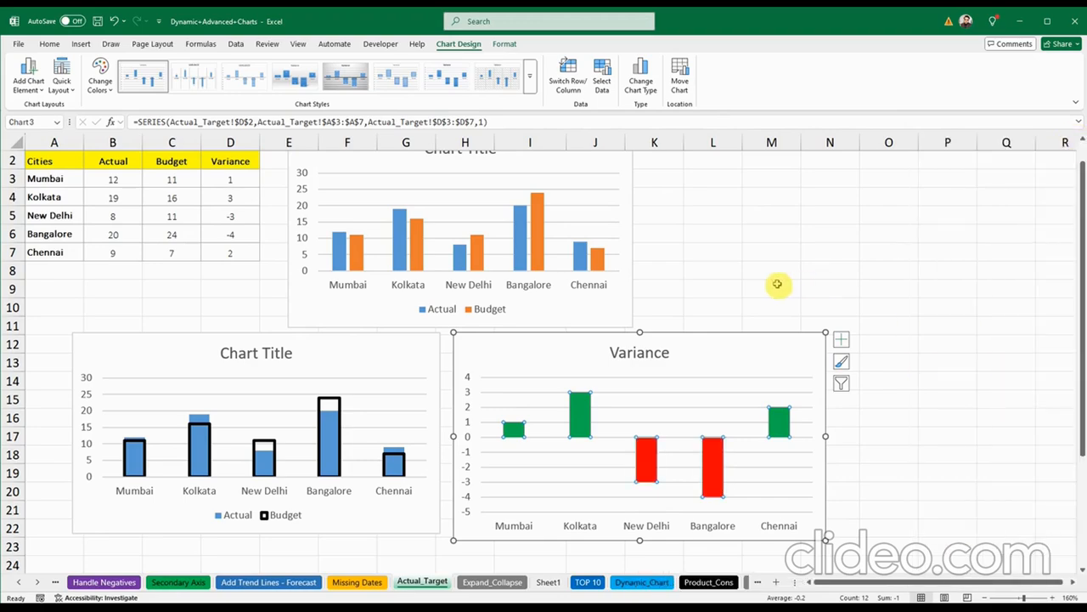
{"action": "left_click", "coordinate": [644, 456]}
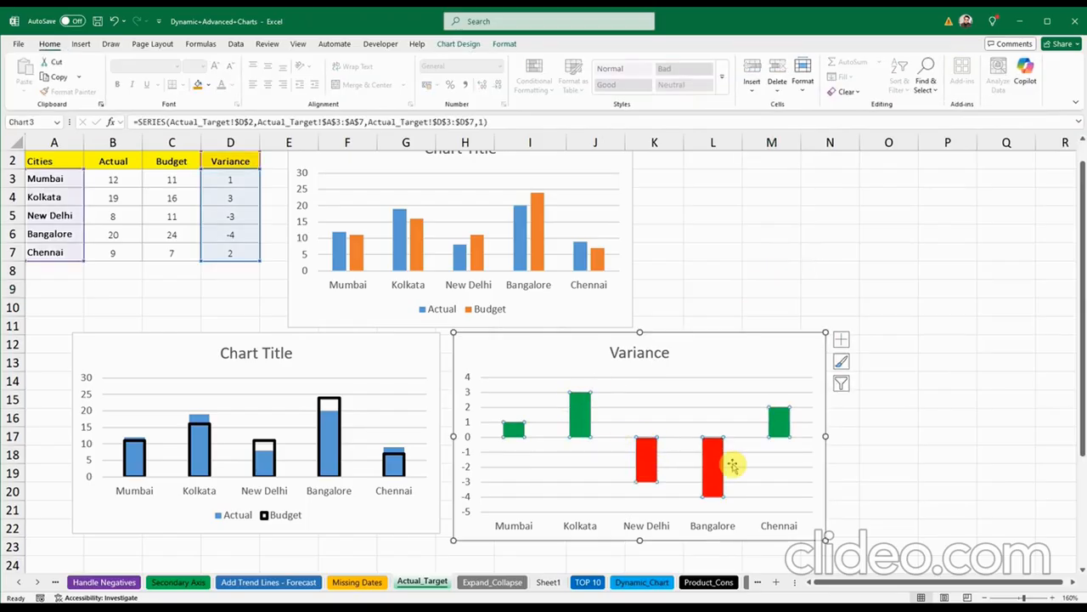
{"action": "left_click", "coordinate": [718, 345]}
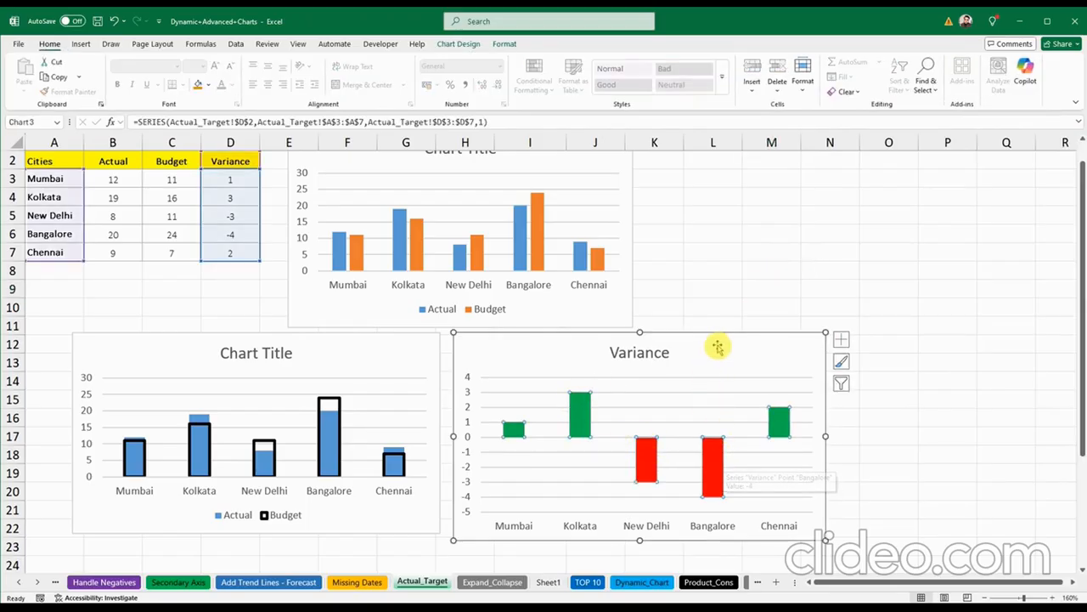
{"action": "left_click", "coordinate": [705, 272]}
{"action": "left_click", "coordinate": [844, 284]}
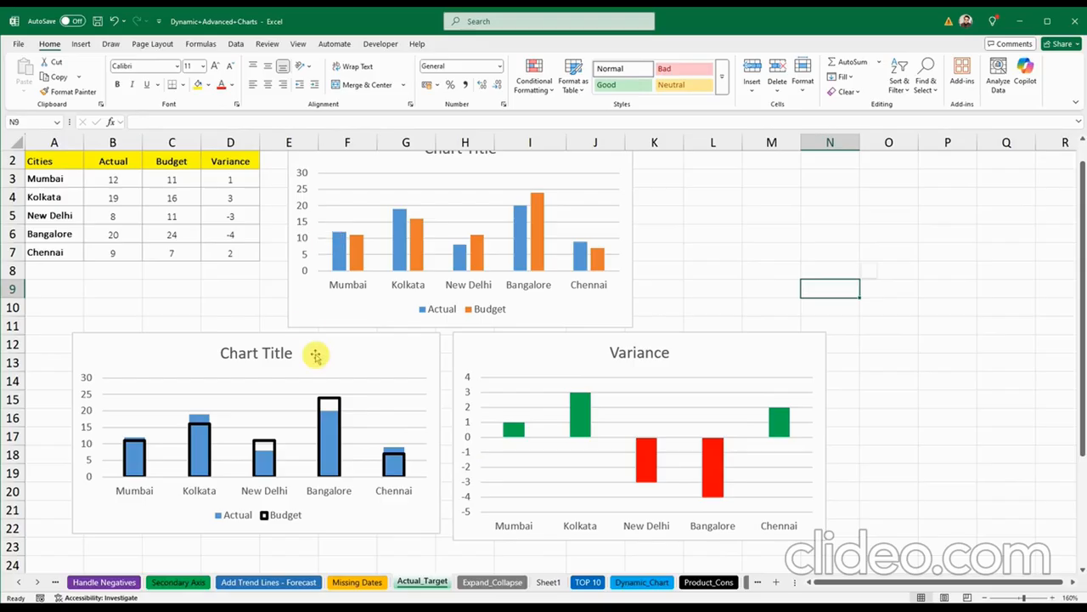
{"action": "left_click", "coordinate": [783, 200]}
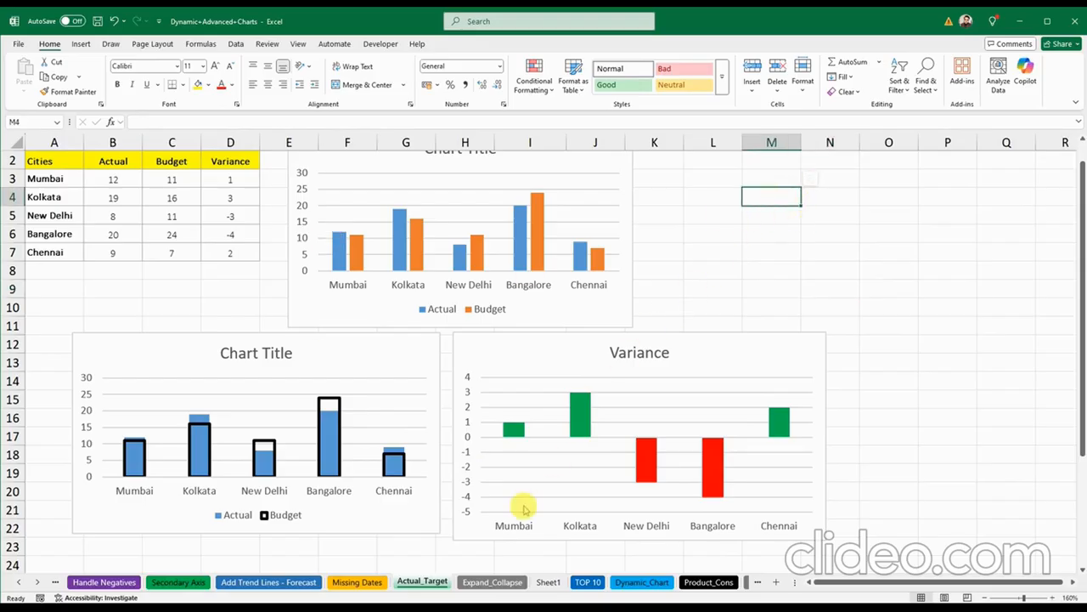
{"action": "left_click", "coordinate": [475, 582]}
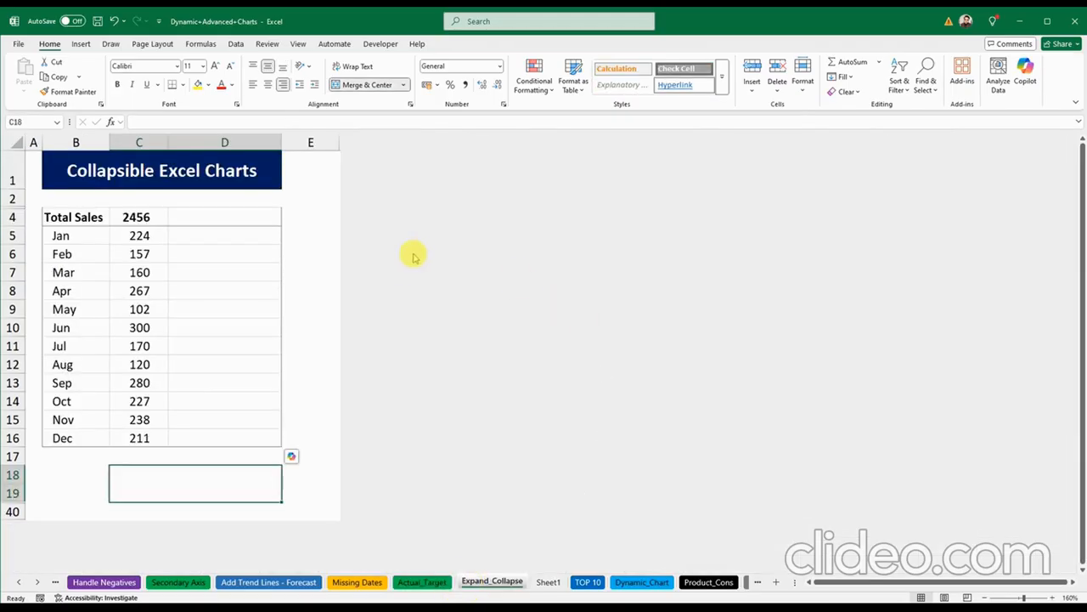
Step: Select the Total Sales and Jan–Dec data B4:C16 and insert a 2-D clustered bar chart
{"action": "left_click", "coordinate": [308, 199]}
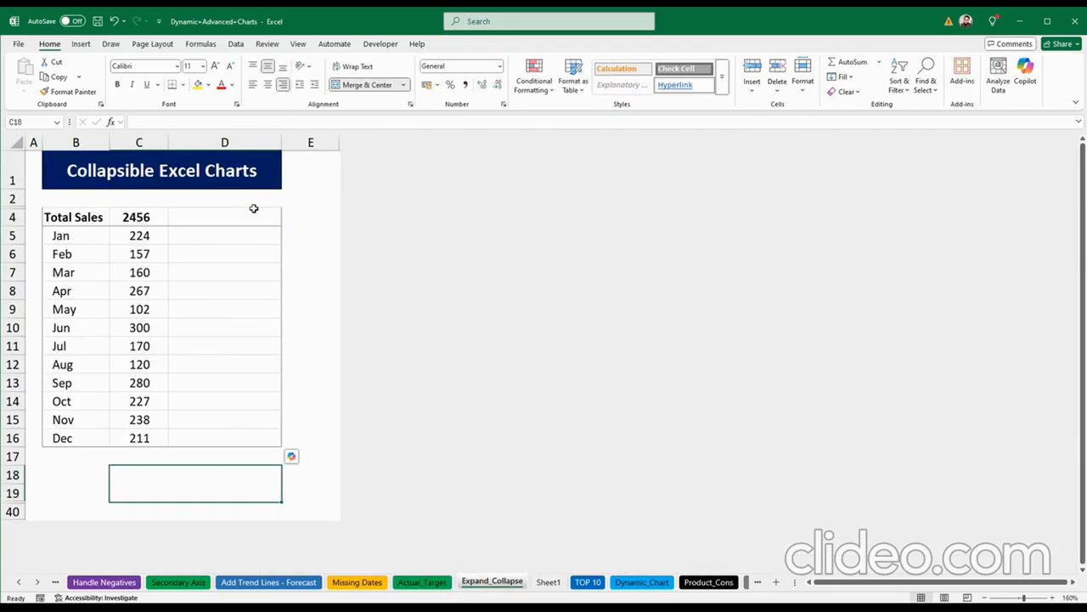
{"action": "left_click", "coordinate": [176, 274]}
{"action": "left_click", "coordinate": [210, 240]}
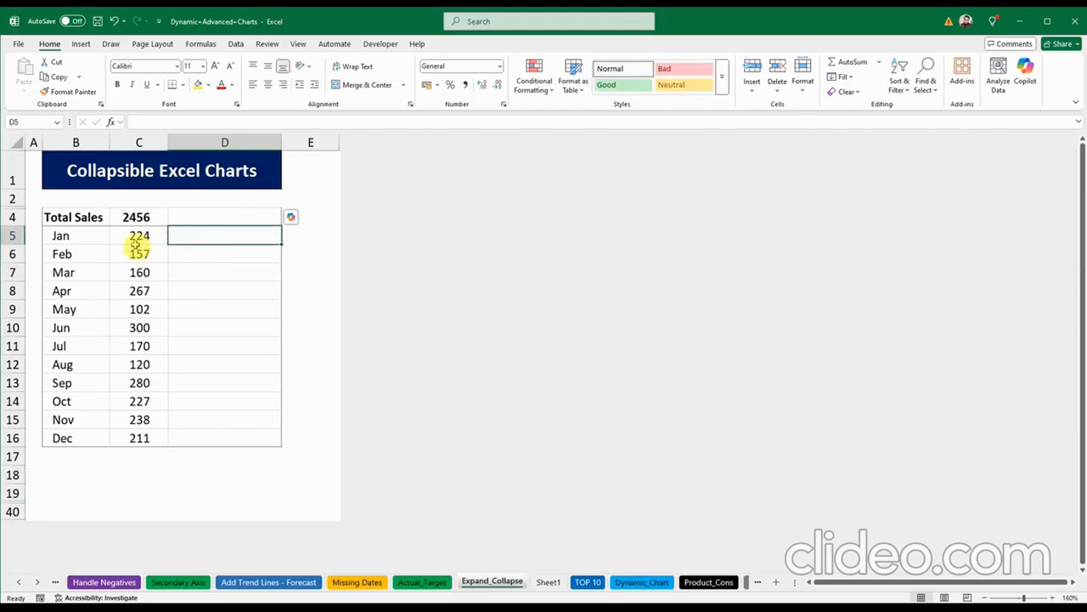
{"action": "left_click_drag", "start_coordinate": [66, 217], "coordinate": [122, 432]}
{"action": "left_click", "coordinate": [79, 44]}
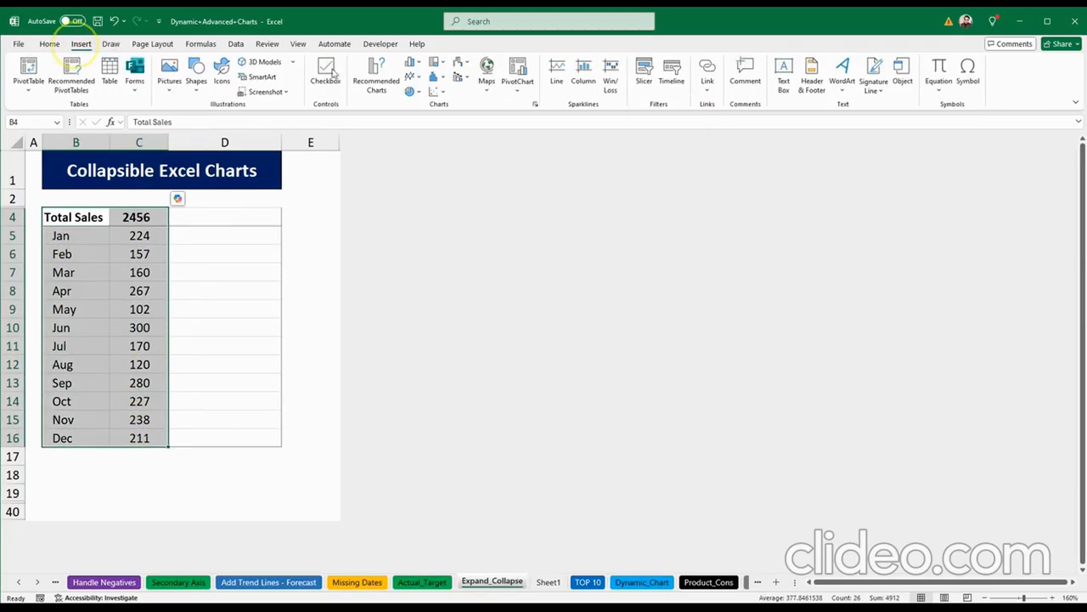
{"action": "left_click", "coordinate": [413, 62]}
{"action": "left_click", "coordinate": [416, 199]}
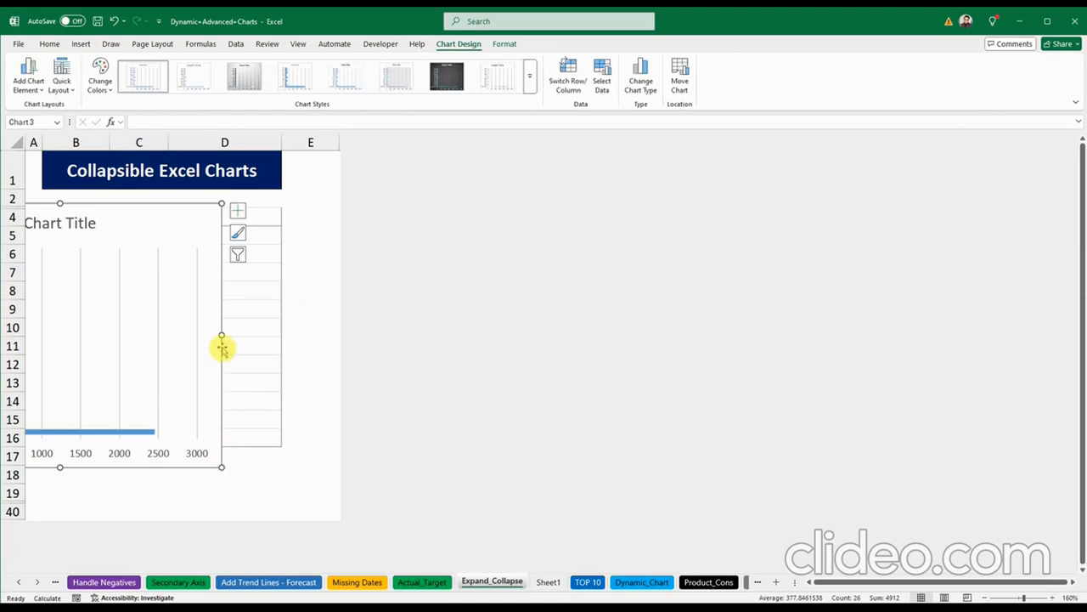
Step: Resize the bar chart and place it in column D beside the data
{"action": "left_click_drag", "start_coordinate": [117, 328], "coordinate": [111, 265]}
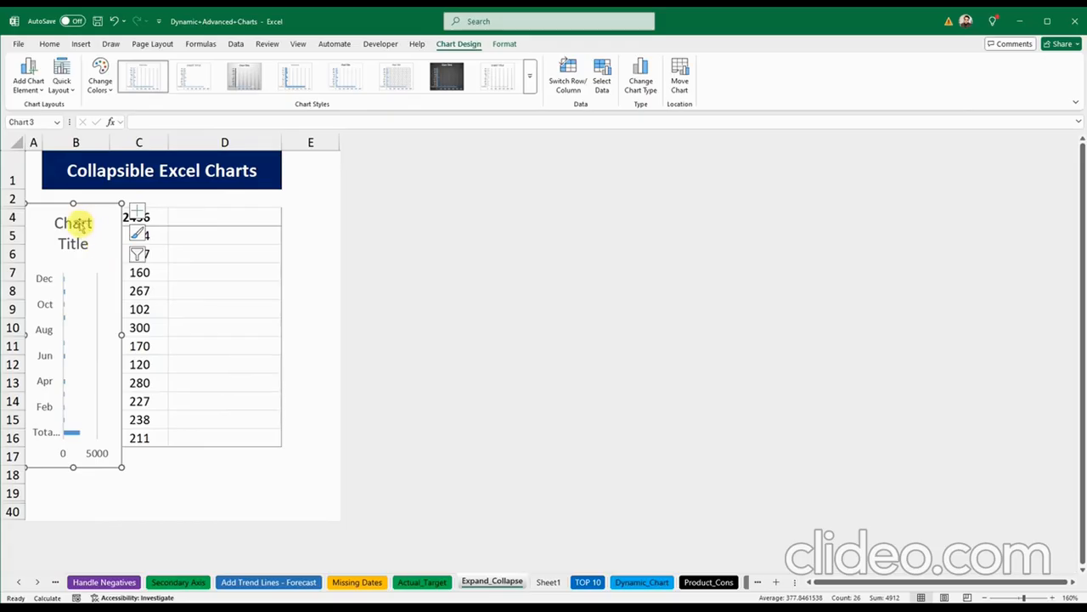
{"action": "left_click_drag", "start_coordinate": [63, 218], "coordinate": [124, 219]}
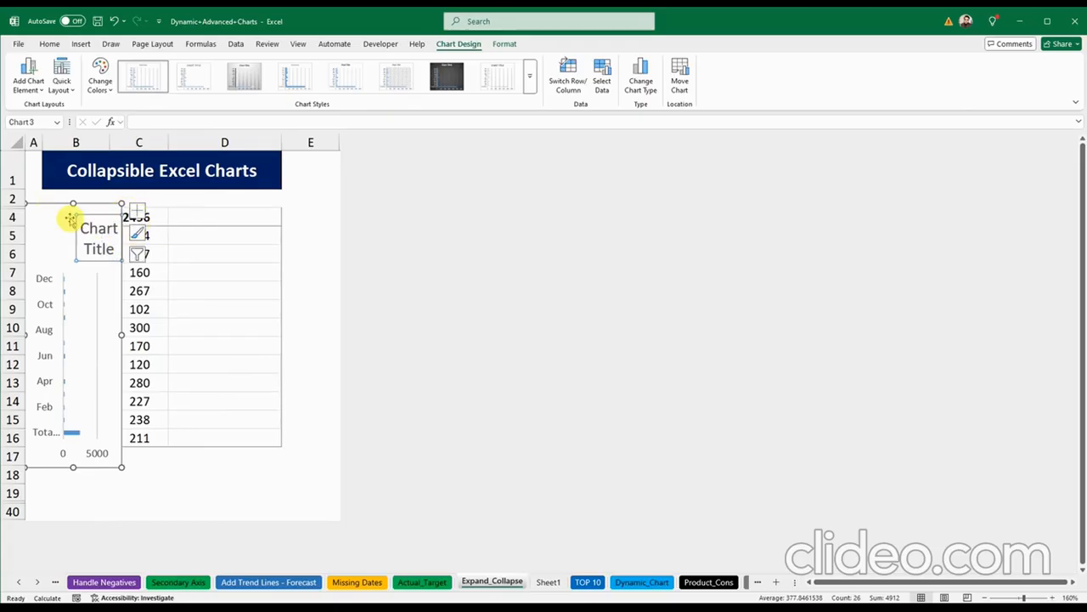
{"action": "left_click_drag", "start_coordinate": [49, 213], "coordinate": [201, 212]}
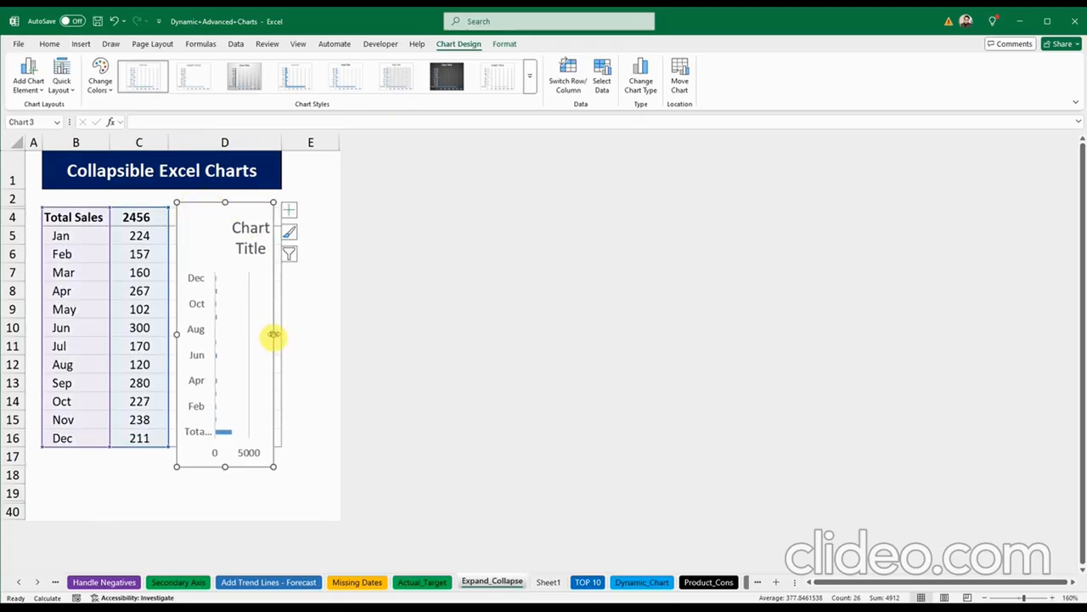
{"action": "left_click_drag", "start_coordinate": [273, 334], "coordinate": [326, 342]}
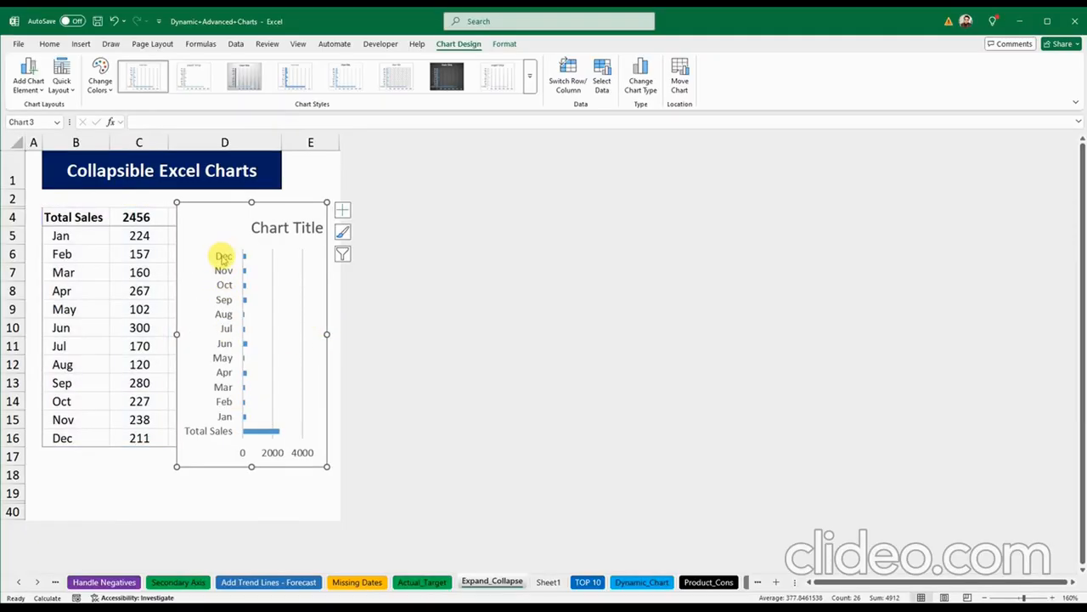
Step: Centre the bar chart's title over the chart
{"action": "left_click", "coordinate": [62, 236]}
{"action": "left_click", "coordinate": [63, 289]}
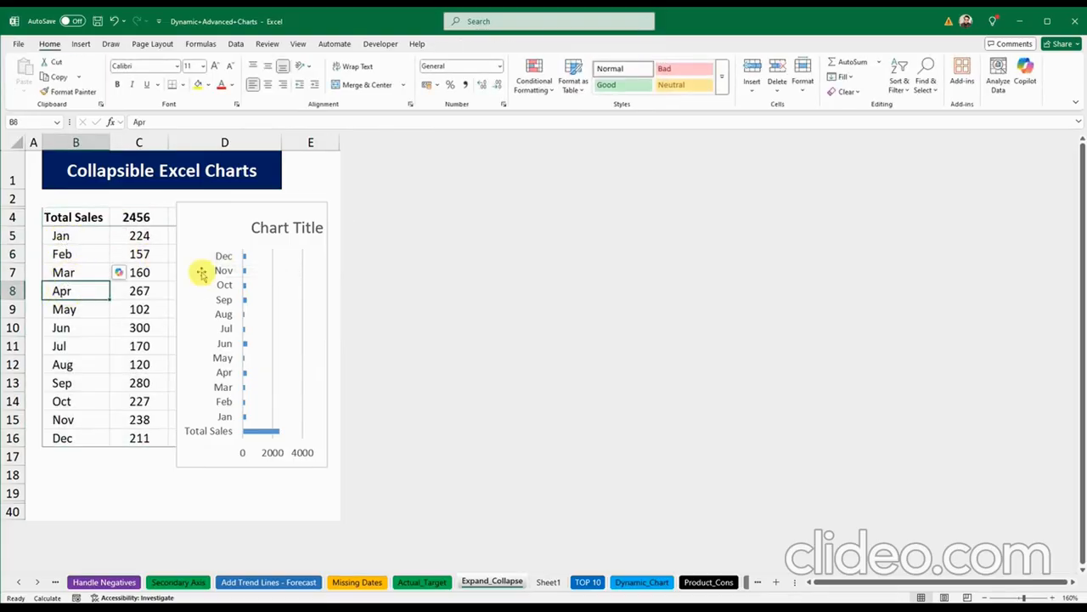
{"action": "left_click", "coordinate": [228, 252]}
{"action": "left_click", "coordinate": [267, 225]}
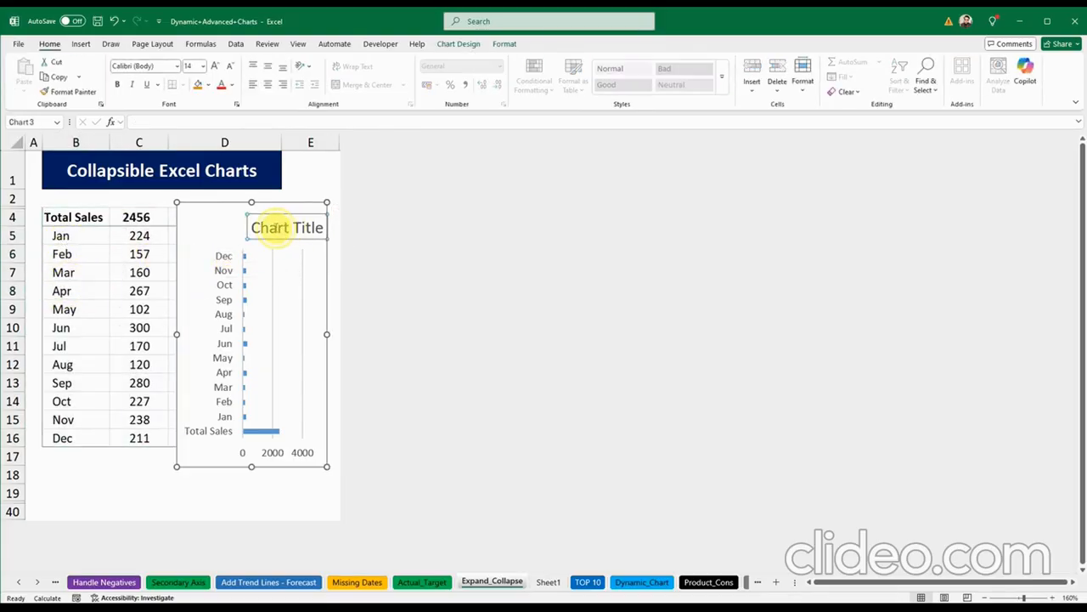
{"action": "double_click", "coordinate": [274, 225]}
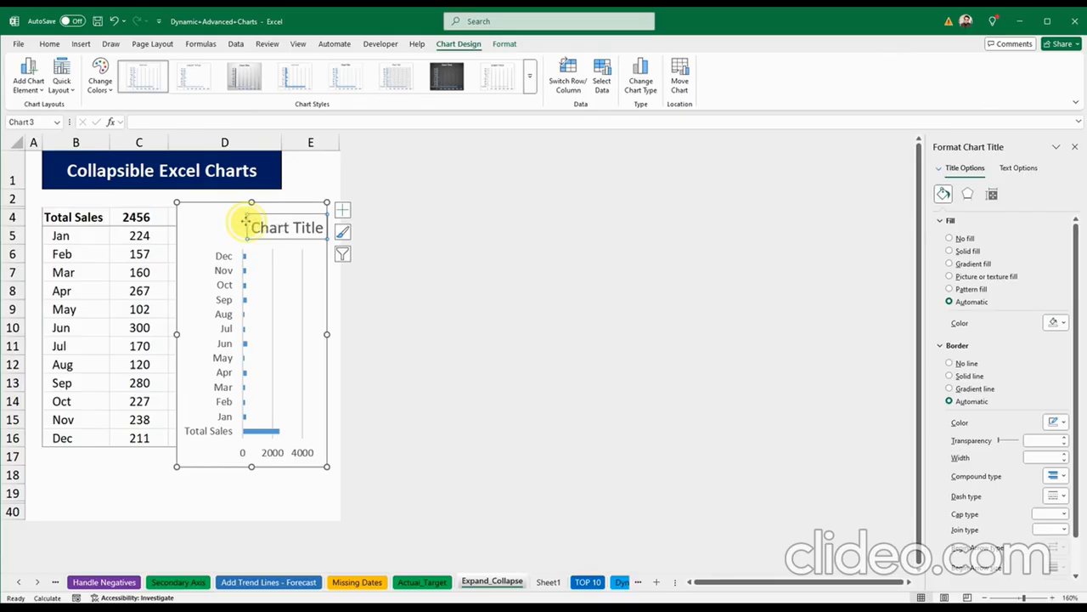
{"action": "left_click_drag", "start_coordinate": [245, 221], "coordinate": [213, 218]}
{"action": "left_click", "coordinate": [222, 259]}
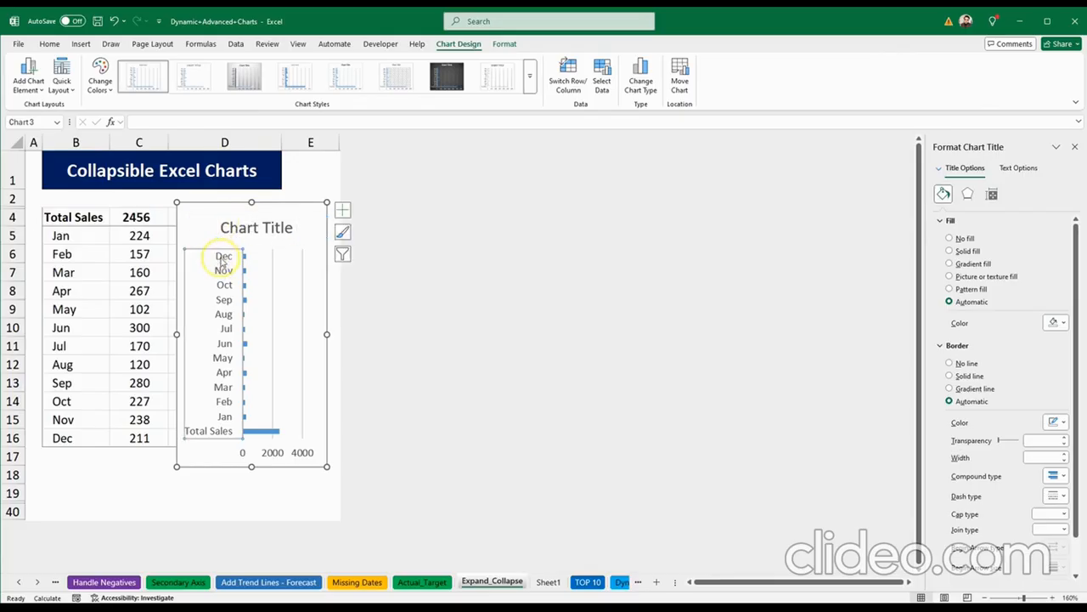
{"action": "left_click", "coordinate": [1075, 149]}
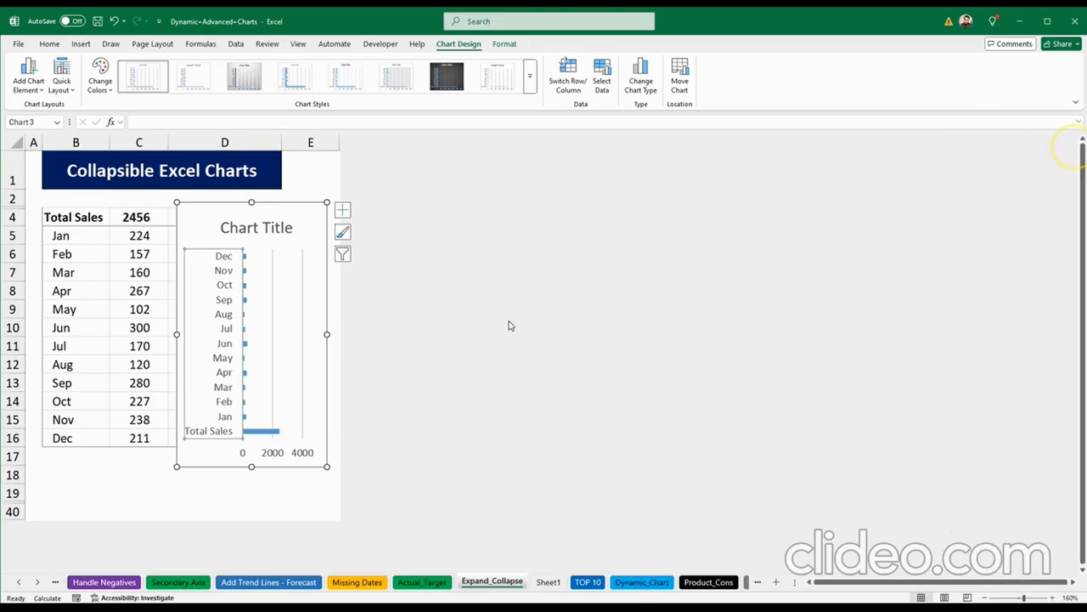
Step: Set the vertical axis to Categories in reverse order with the value axis at maximum category
{"action": "right_click", "coordinate": [226, 290]}
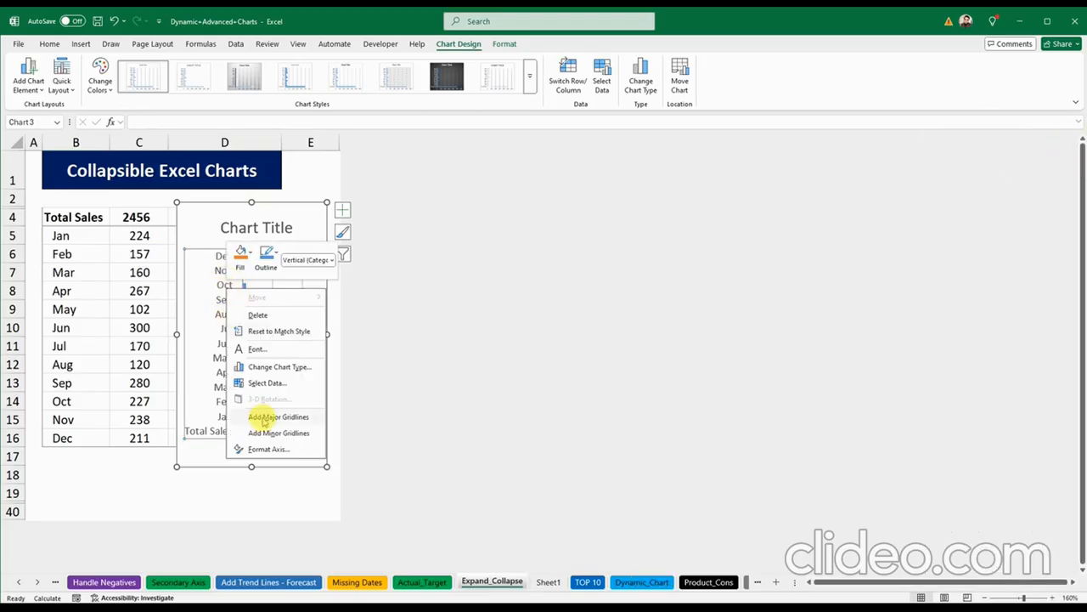
{"action": "left_click", "coordinate": [277, 449]}
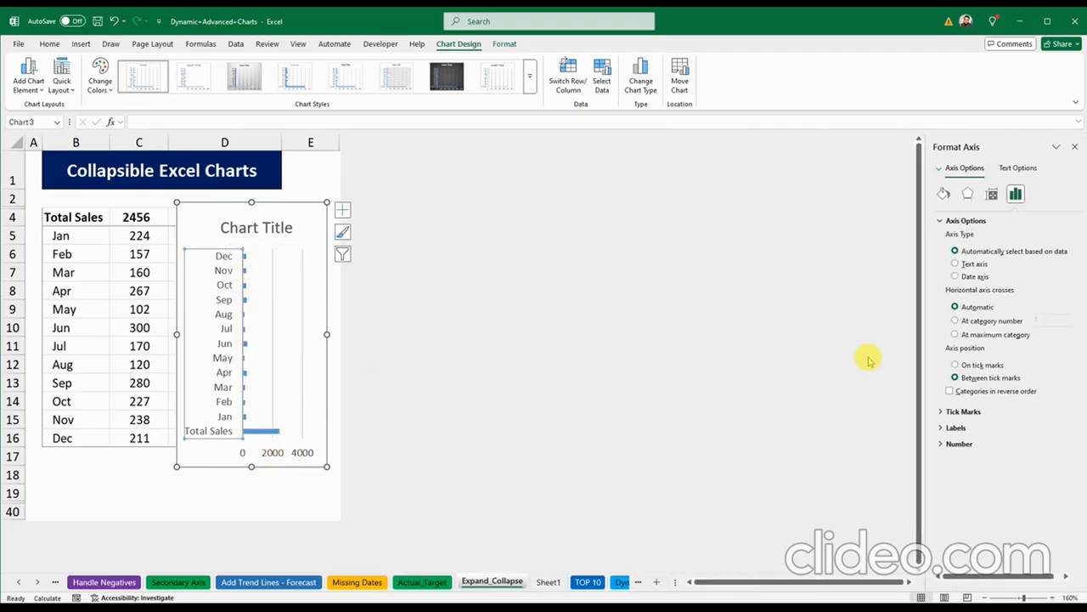
{"action": "left_click", "coordinate": [950, 391]}
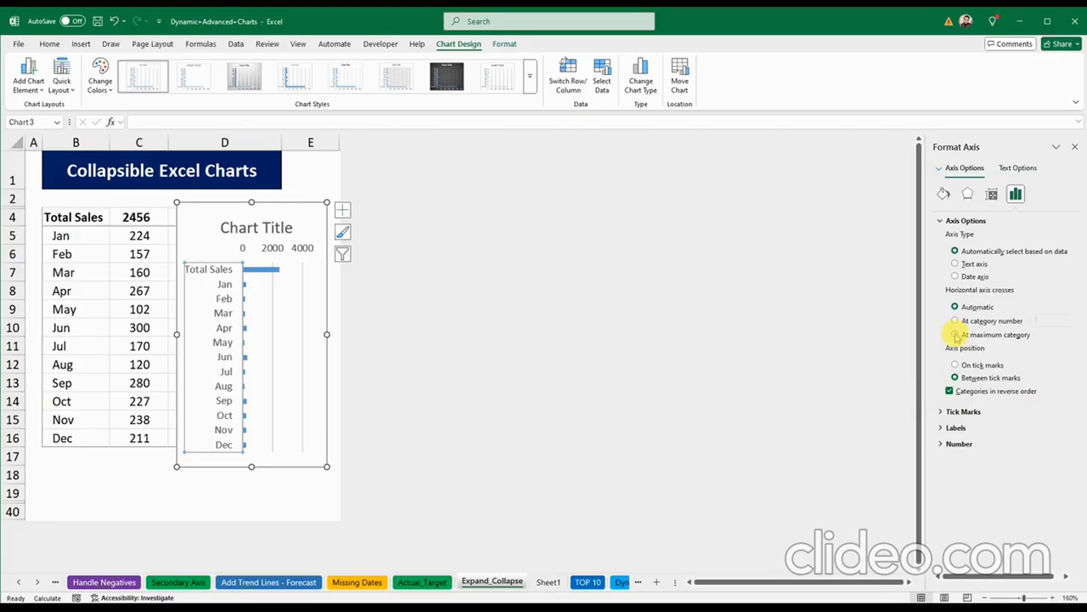
{"action": "left_click", "coordinate": [956, 334]}
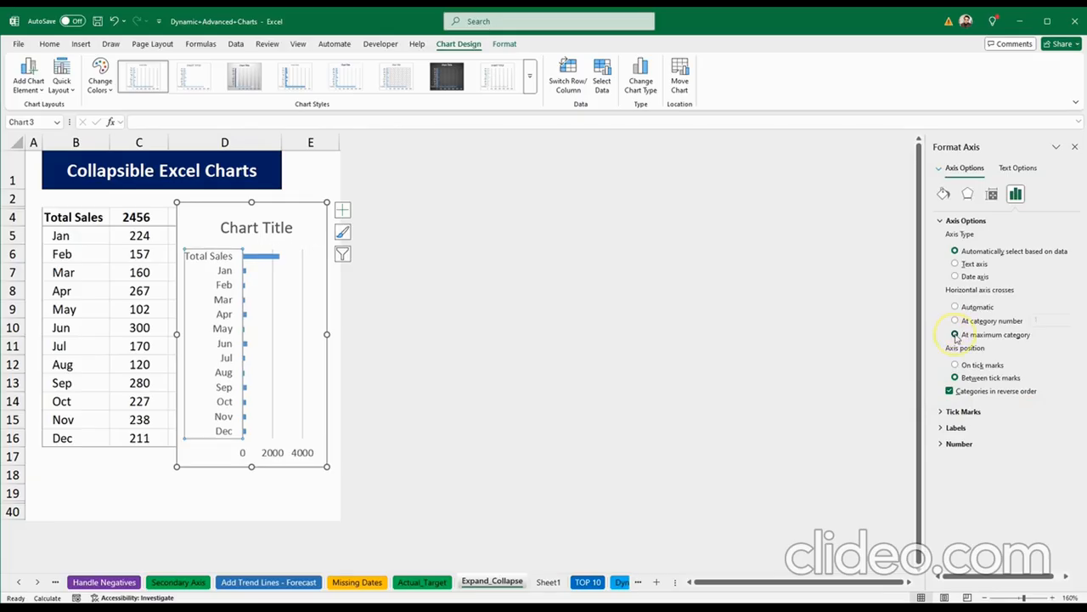
{"action": "left_click", "coordinate": [1075, 147]}
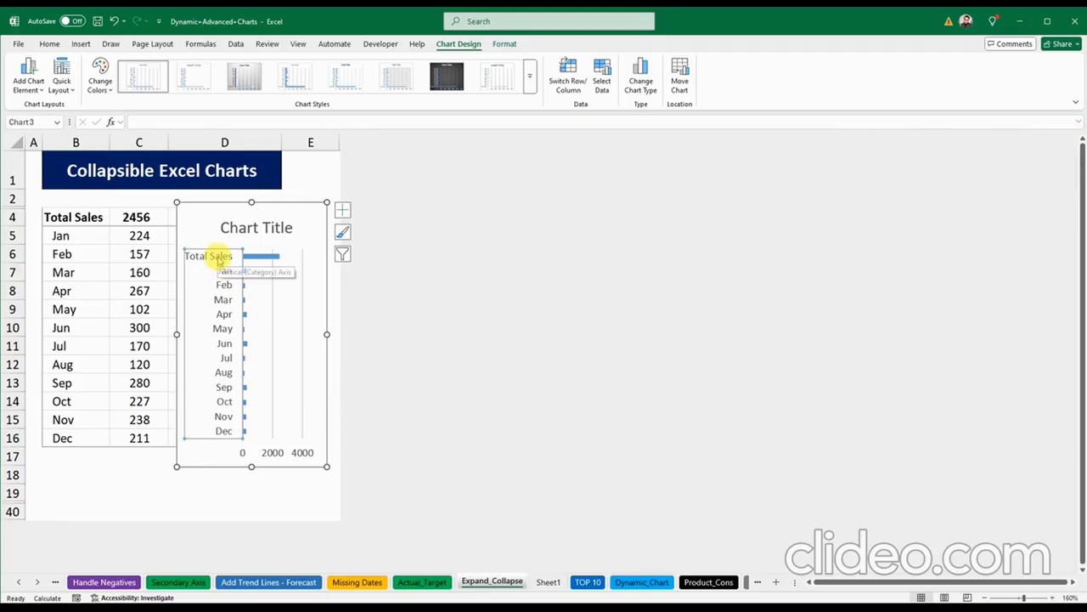
Step: Delete the vertical category axis, the chart title and the horizontal value axis from the bar chart
{"action": "key", "text": "Delete"}
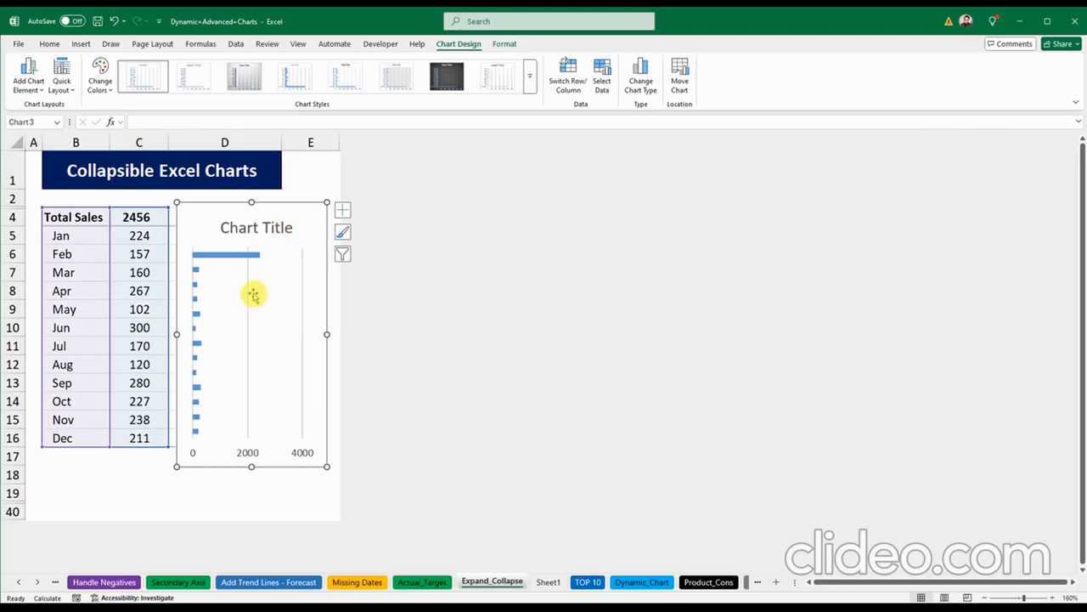
{"action": "left_click", "coordinate": [258, 229]}
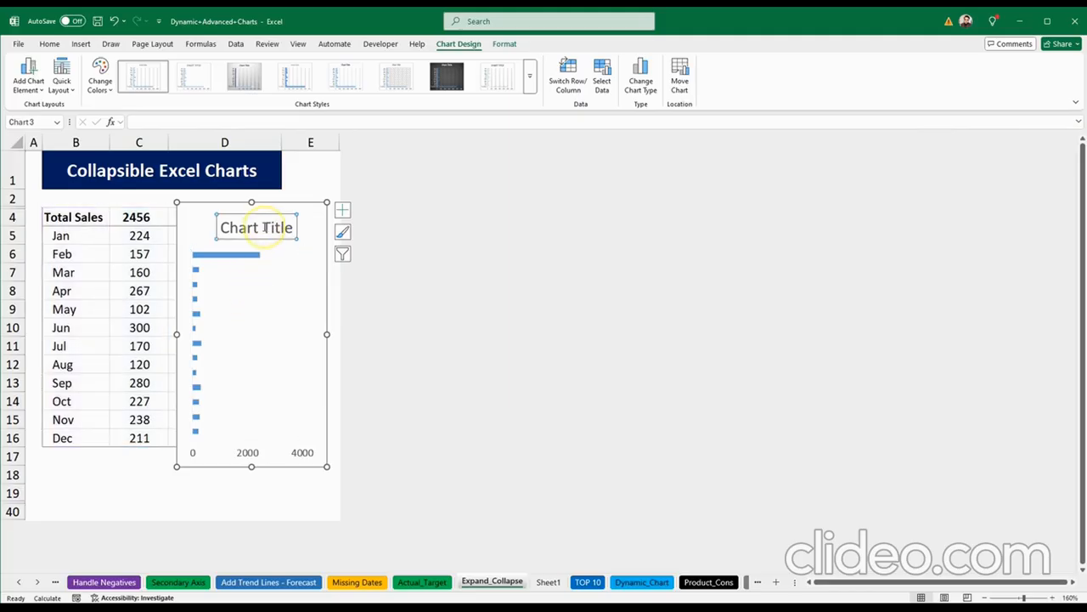
{"action": "key", "text": "Delete"}
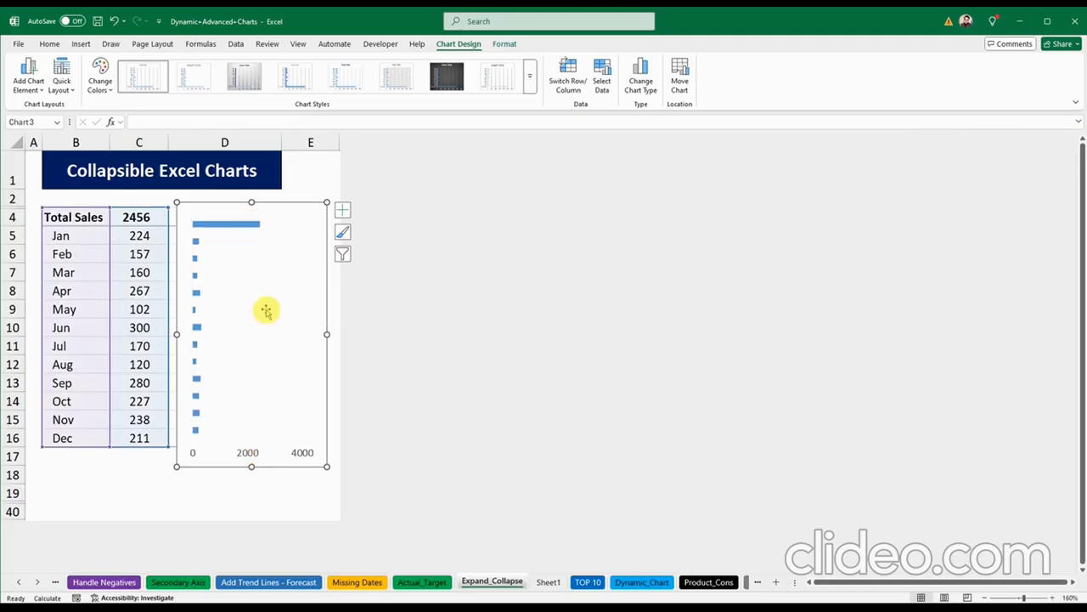
{"action": "left_click", "coordinate": [248, 453]}
{"action": "key", "text": "Delete"}
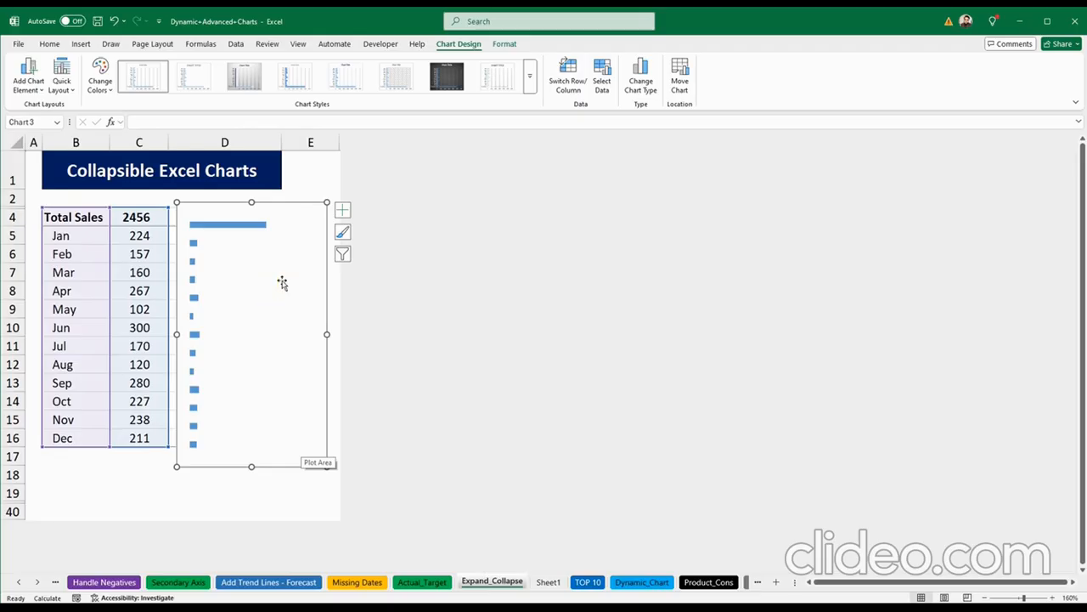
Step: Inspect the plot area's formatting options, then close that pane
{"action": "right_click", "coordinate": [283, 285]}
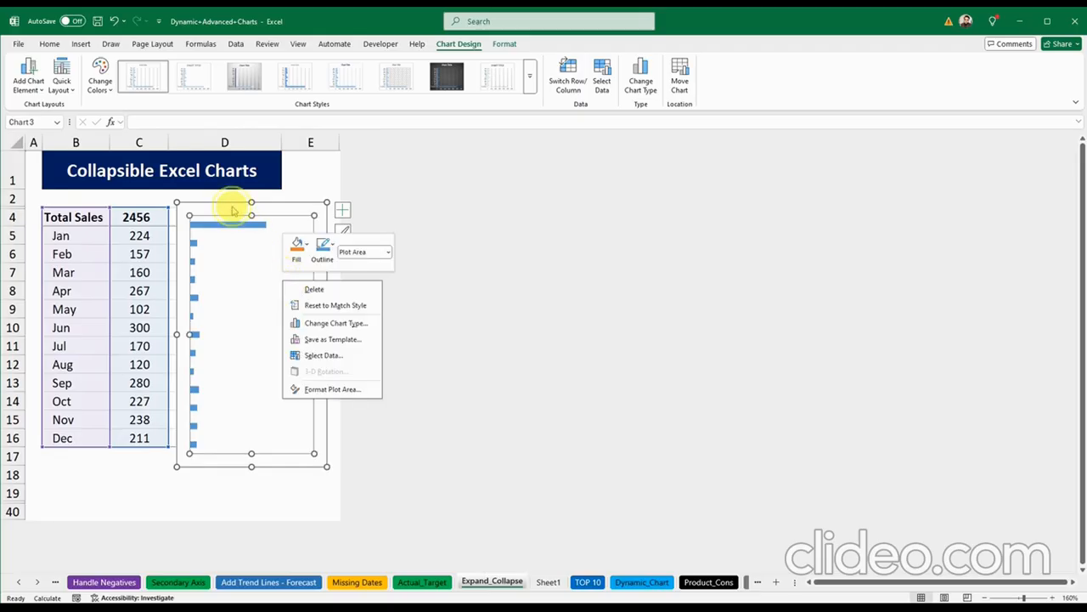
{"action": "right_click", "coordinate": [234, 210]}
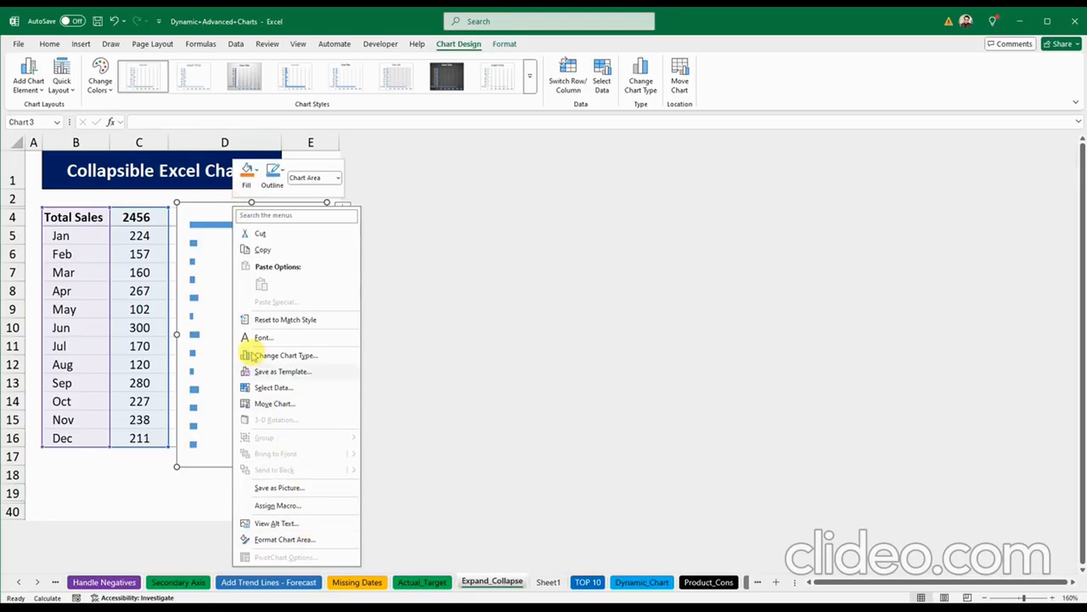
{"action": "right_click", "coordinate": [203, 287]}
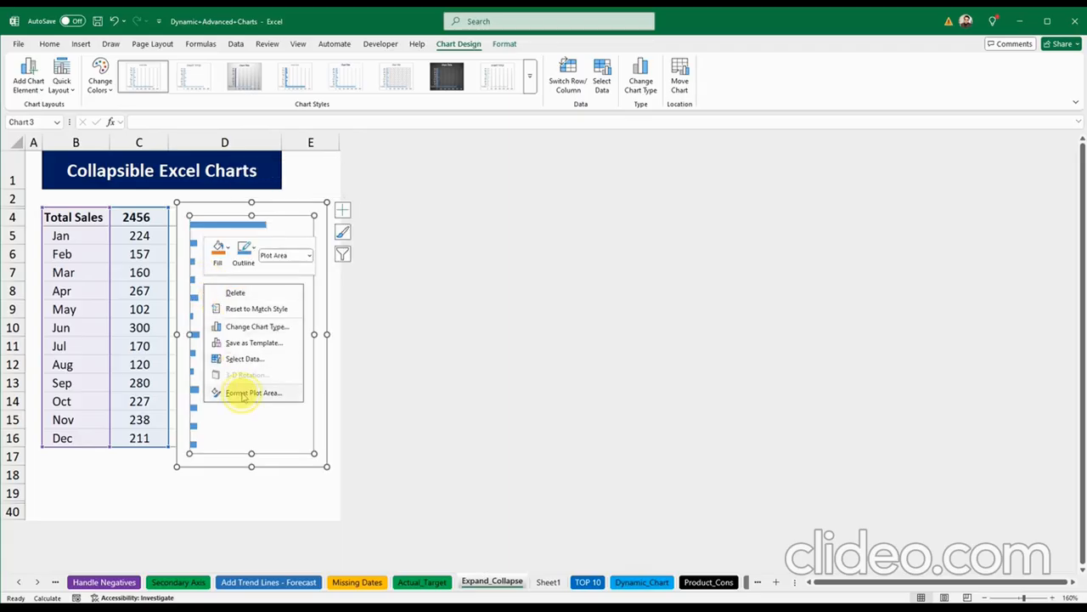
{"action": "left_click", "coordinate": [248, 393]}
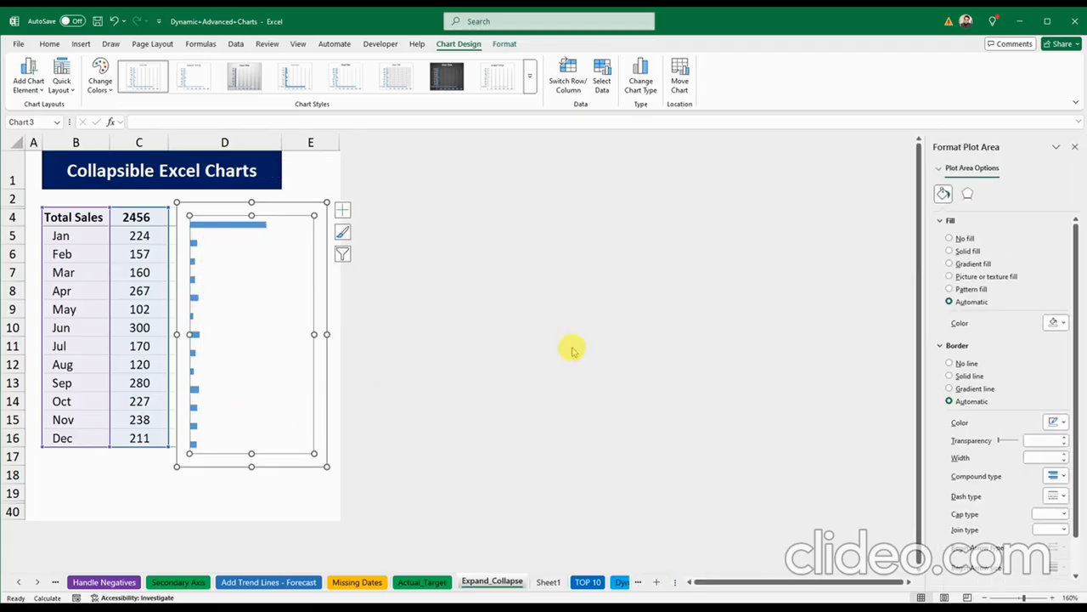
{"action": "left_click", "coordinate": [1076, 148]}
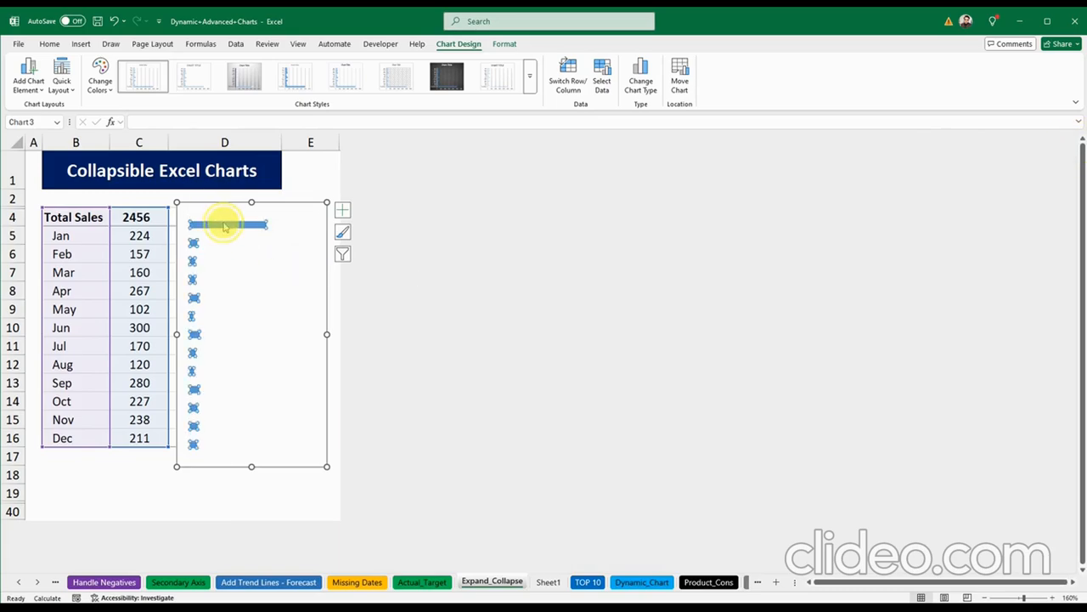
Step: Inspect the bar series formatting options, then bring up the chart area's context menu
{"action": "right_click", "coordinate": [227, 225]}
{"action": "left_click", "coordinate": [274, 347]}
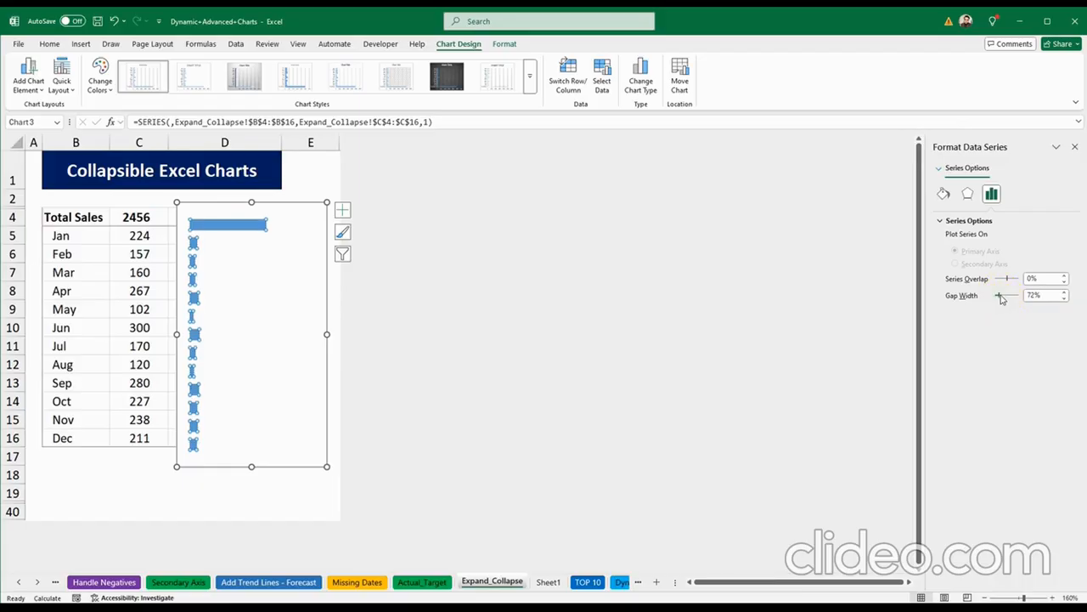
{"action": "left_click", "coordinate": [284, 321]}
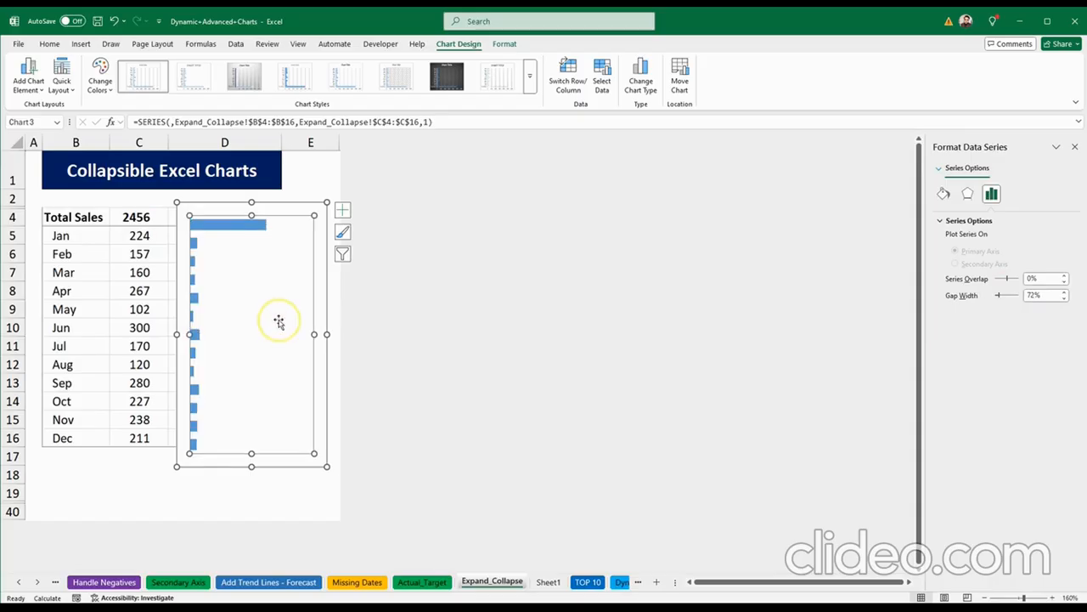
{"action": "left_click", "coordinate": [225, 211]}
{"action": "right_click", "coordinate": [226, 212]}
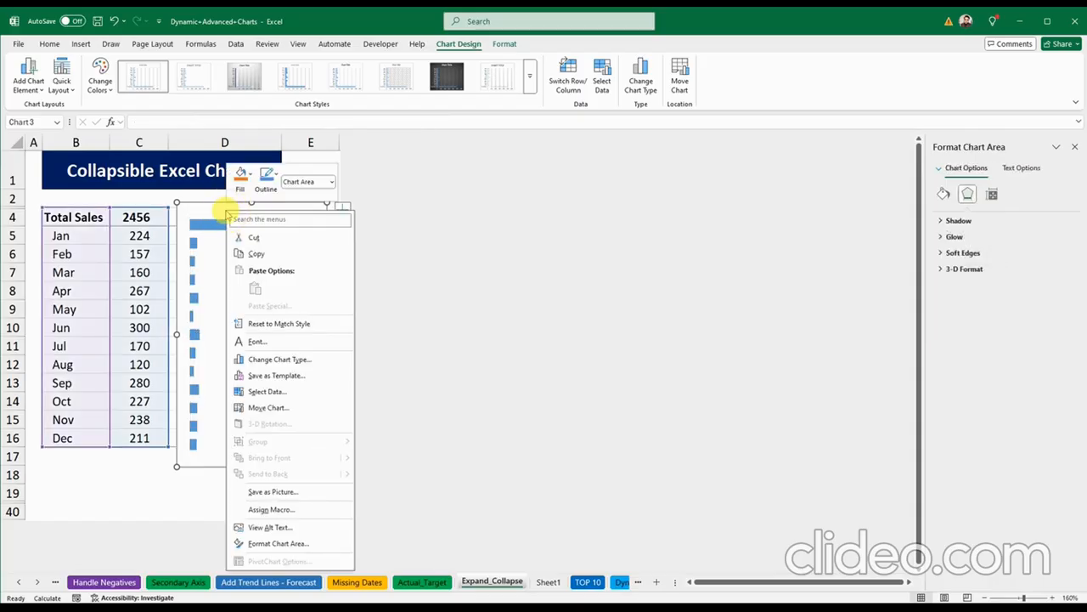
Step: Set the chart area fill to No fill so the background is transparent
{"action": "left_click", "coordinate": [285, 543]}
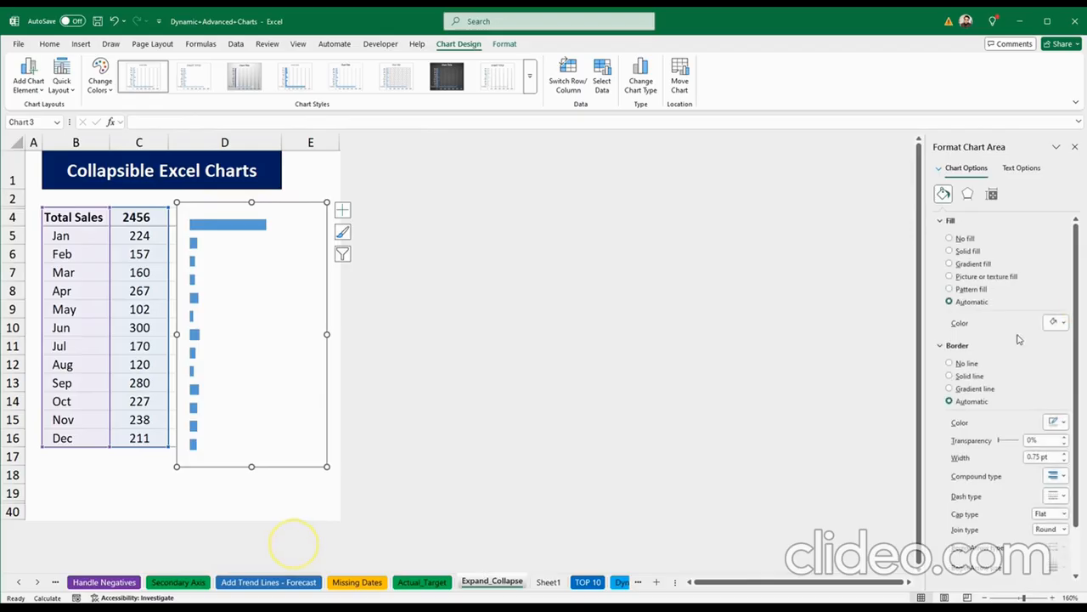
{"action": "left_click", "coordinate": [950, 239]}
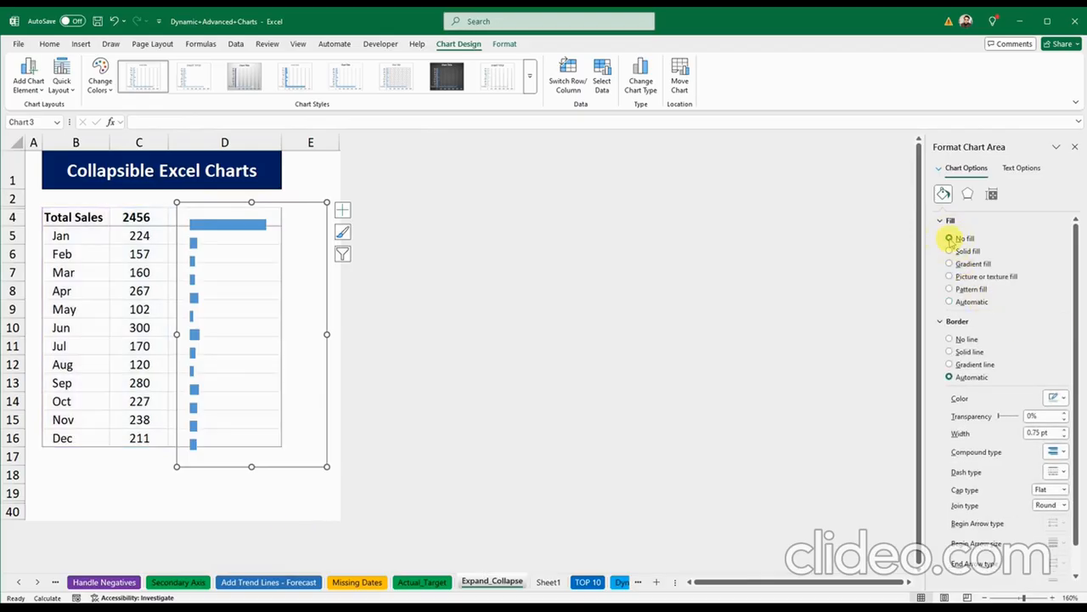
{"action": "left_click", "coordinate": [1075, 147]}
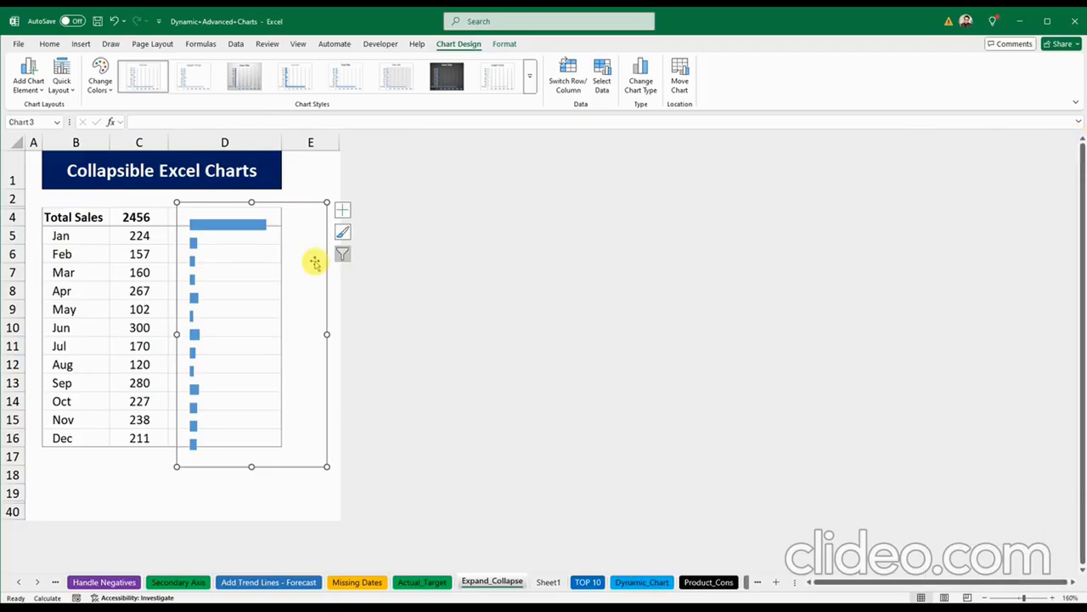
Step: Resize the chart so it spans rows 4 to 16 beside the table
{"action": "left_click_drag", "start_coordinate": [325, 466], "coordinate": [308, 444]}
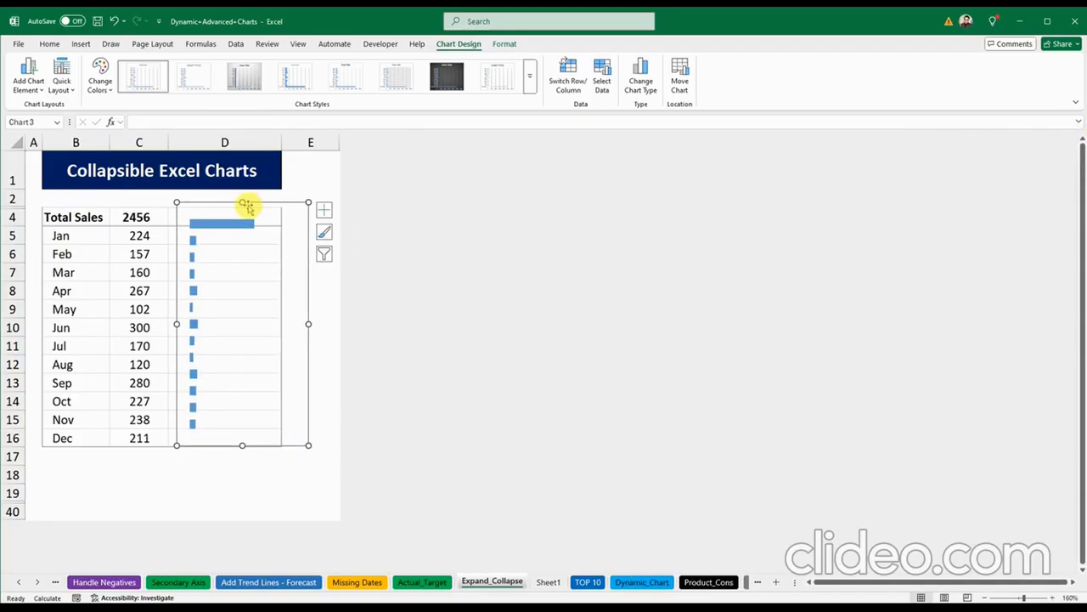
{"action": "left_click_drag", "start_coordinate": [243, 202], "coordinate": [244, 195]}
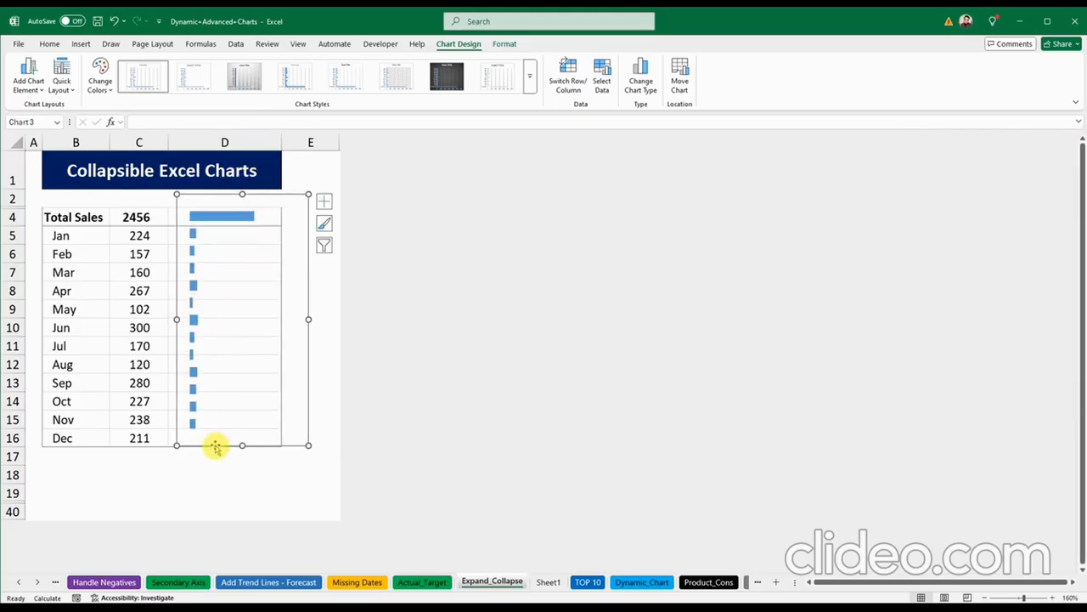
{"action": "left_click_drag", "start_coordinate": [244, 445], "coordinate": [245, 462]}
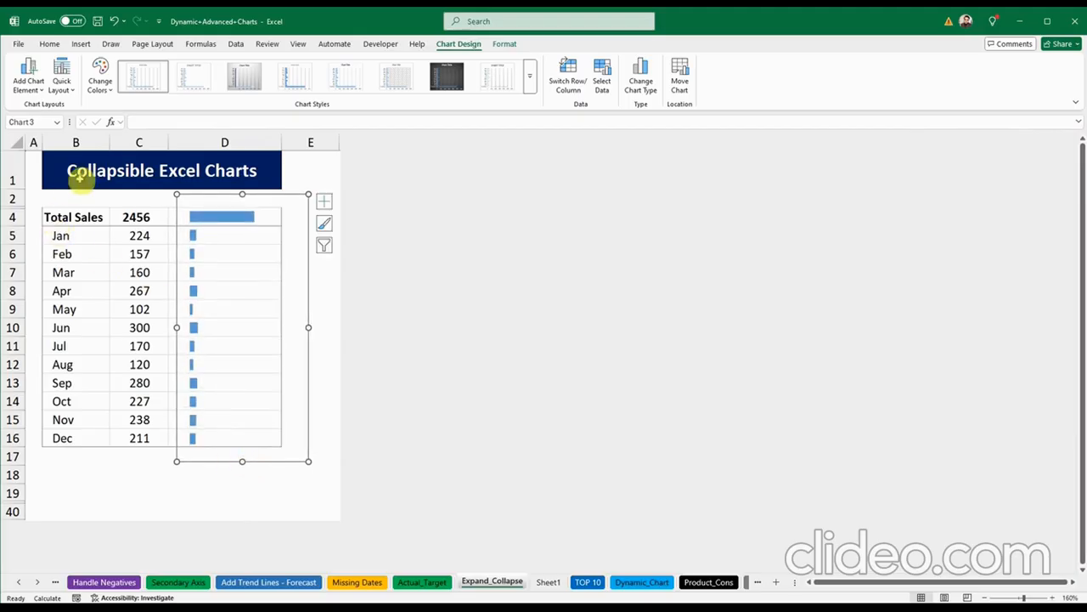
Step: Set the sales chart's border to No line in Format Chart Area
{"action": "left_click", "coordinate": [103, 200]}
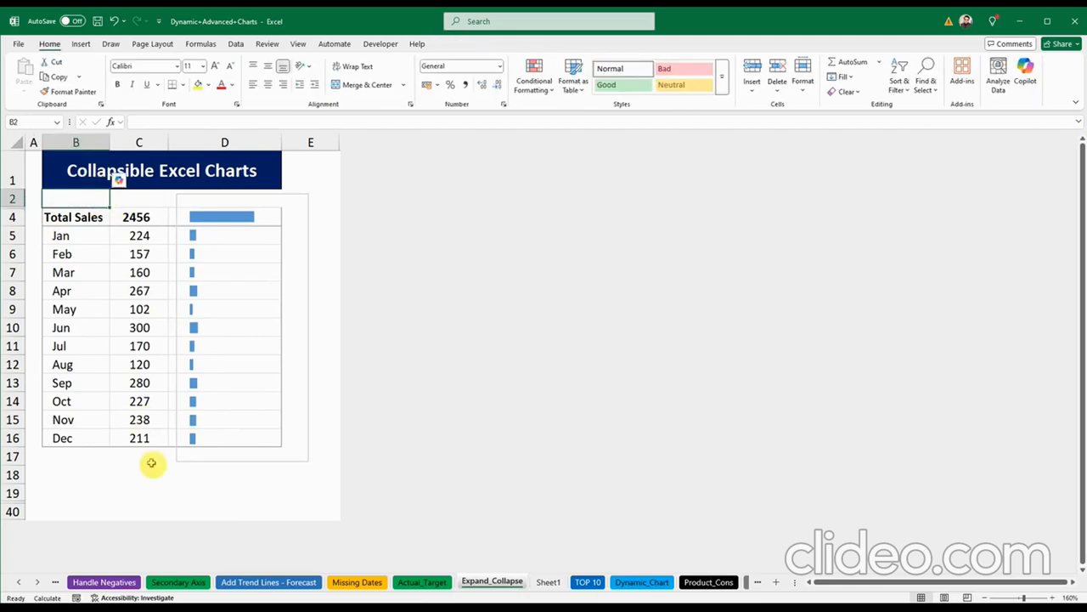
{"action": "left_click", "coordinate": [188, 462]}
{"action": "left_click", "coordinate": [205, 462]}
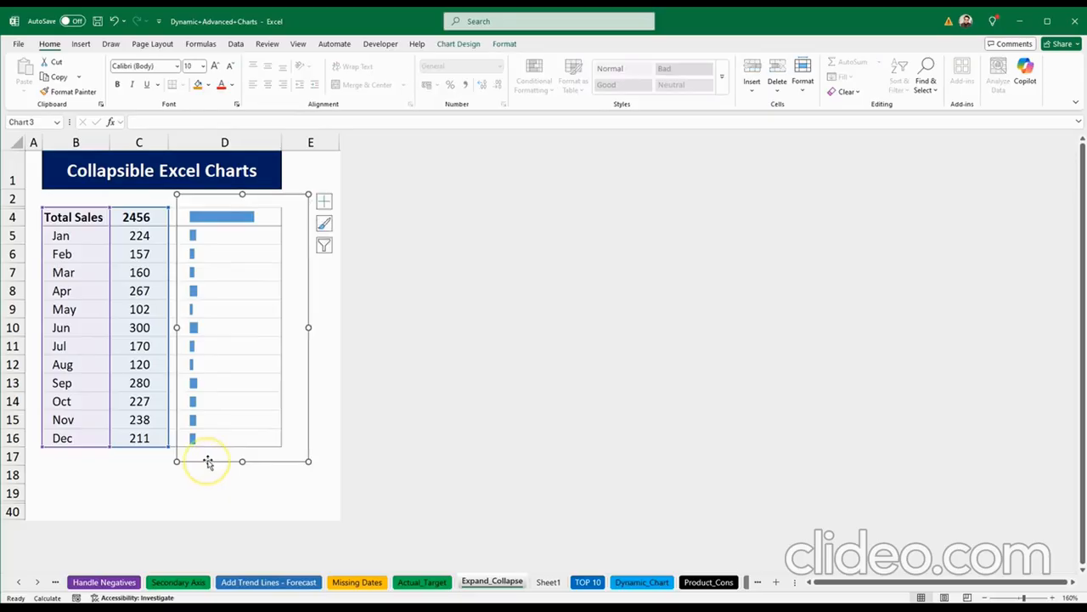
{"action": "right_click", "coordinate": [308, 201]}
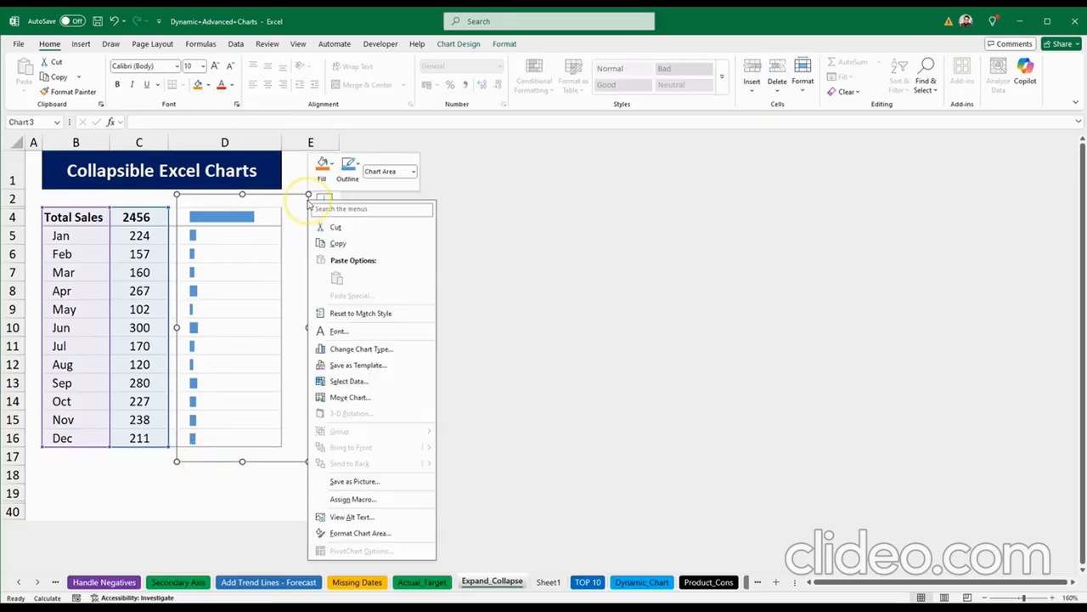
{"action": "left_click", "coordinate": [376, 533]}
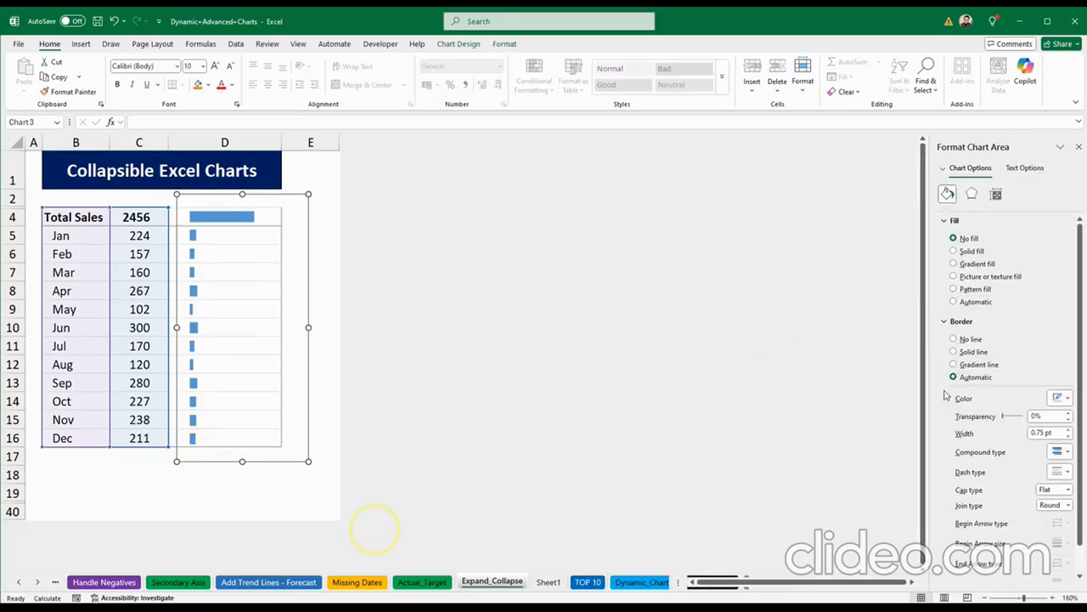
{"action": "left_click", "coordinate": [951, 339]}
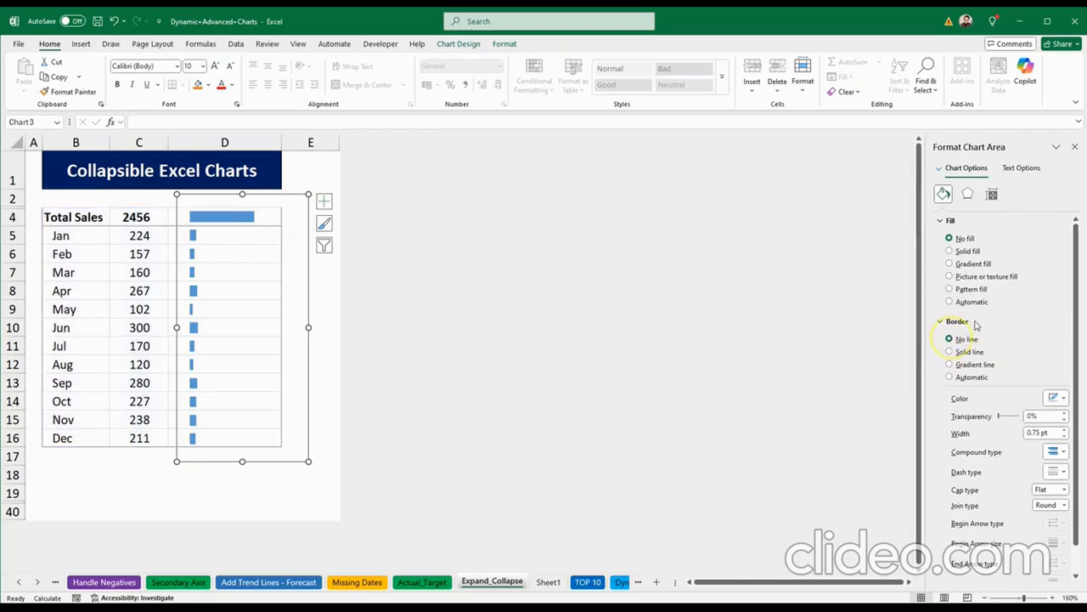
{"action": "left_click", "coordinate": [1075, 147]}
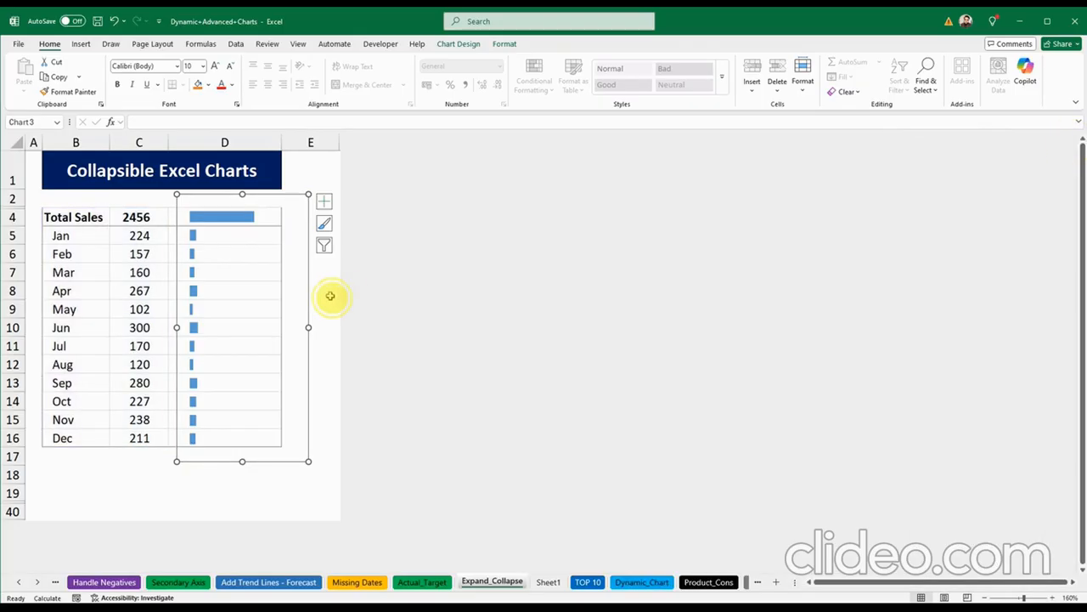
{"action": "left_click", "coordinate": [331, 295]}
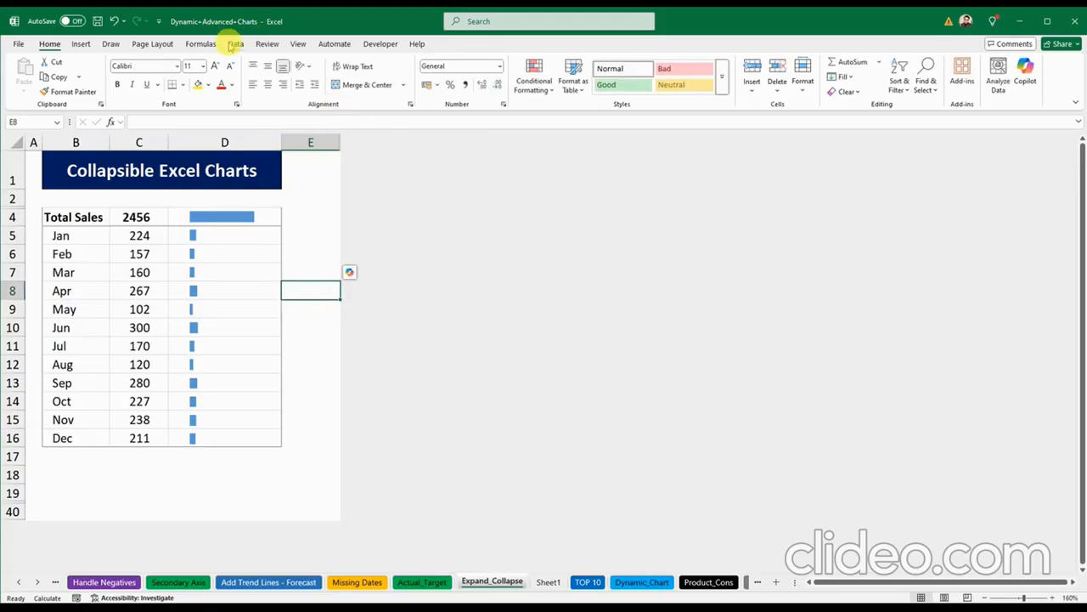
Step: Group B5:C16 (Jan–Dec) by rows using Data > Group
{"action": "left_click_drag", "start_coordinate": [88, 236], "coordinate": [125, 434]}
{"action": "left_click", "coordinate": [235, 44]}
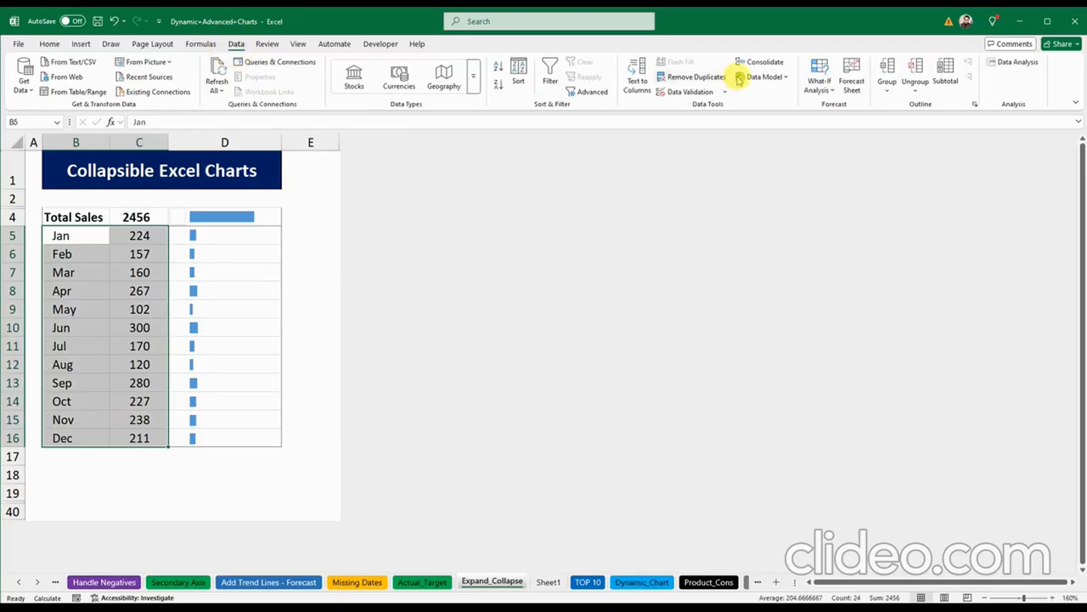
{"action": "left_click", "coordinate": [892, 87]}
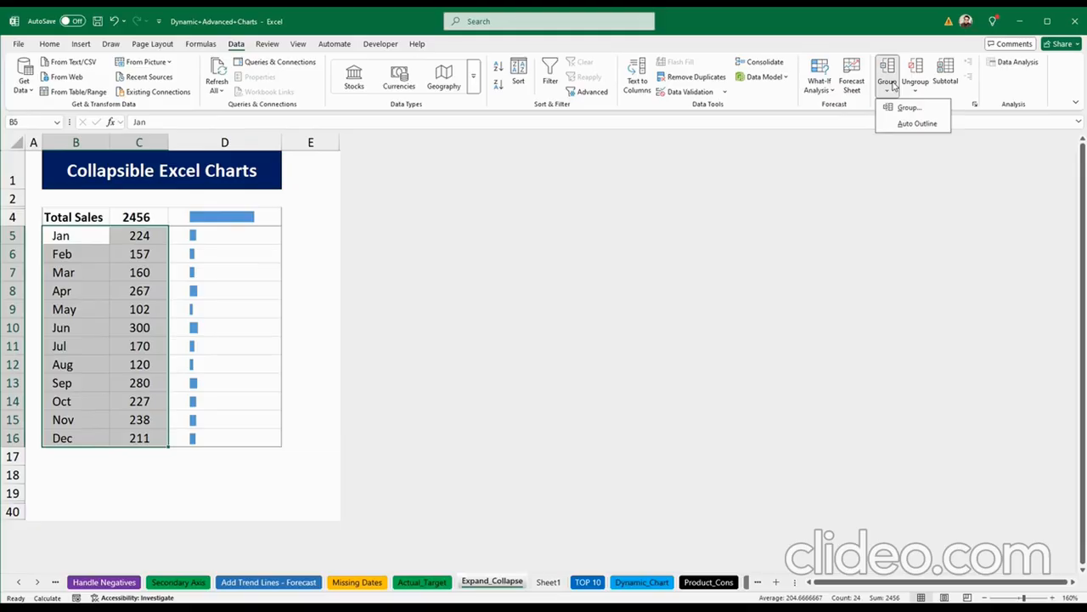
{"action": "left_click", "coordinate": [897, 107]}
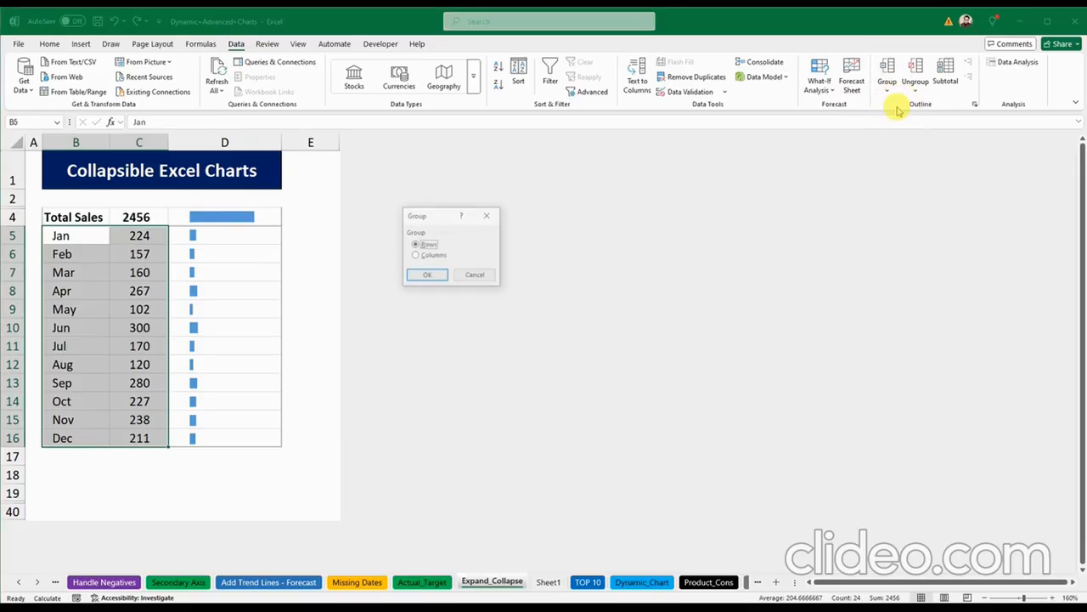
{"action": "left_click", "coordinate": [420, 276]}
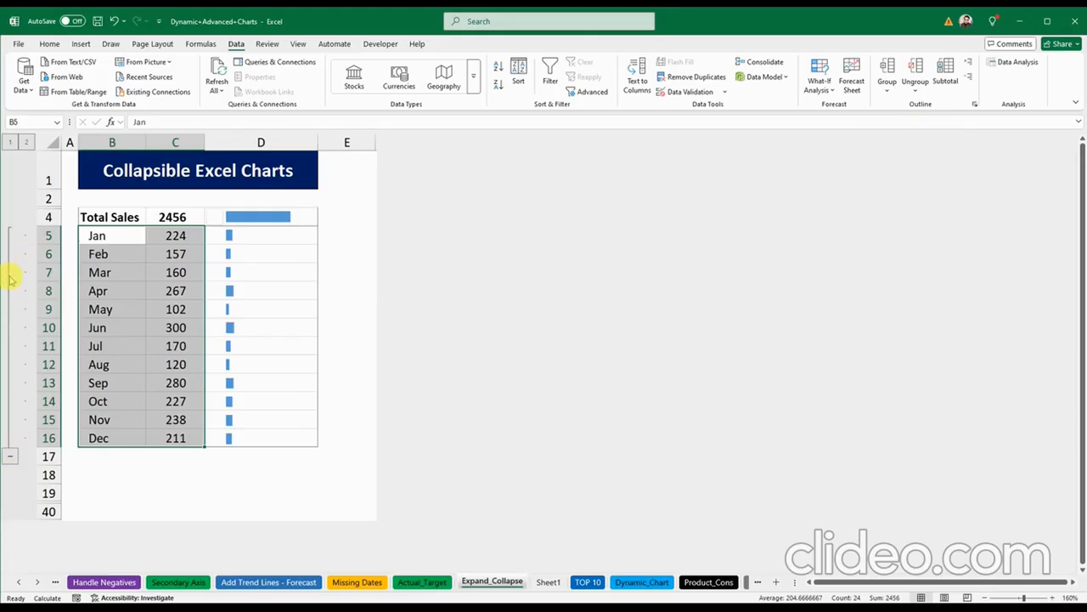
{"action": "left_click", "coordinate": [9, 460]}
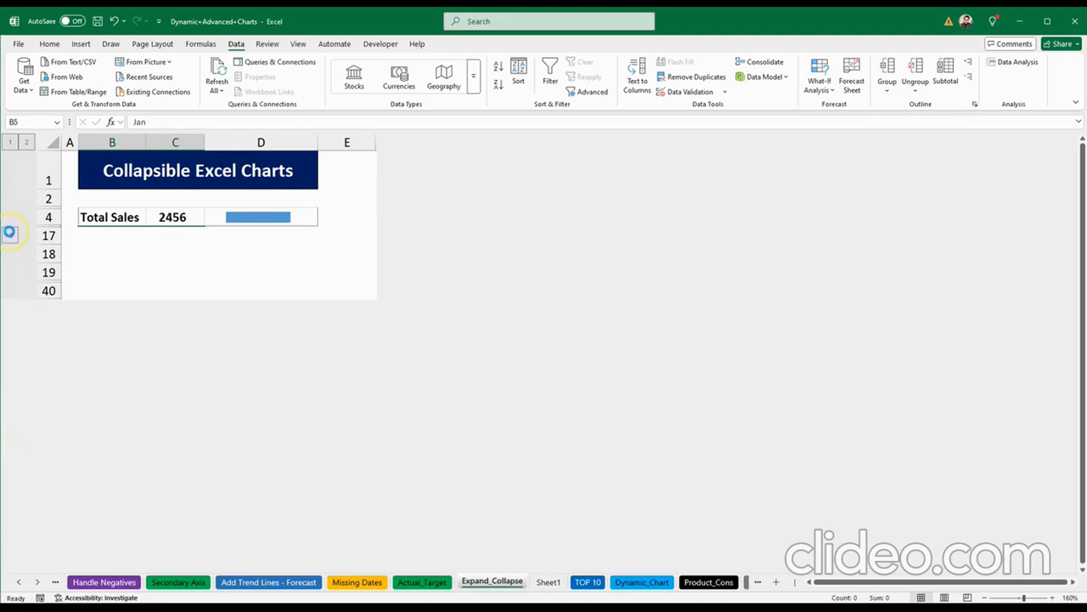
{"action": "left_click", "coordinate": [10, 232]}
{"action": "left_click", "coordinate": [12, 458]}
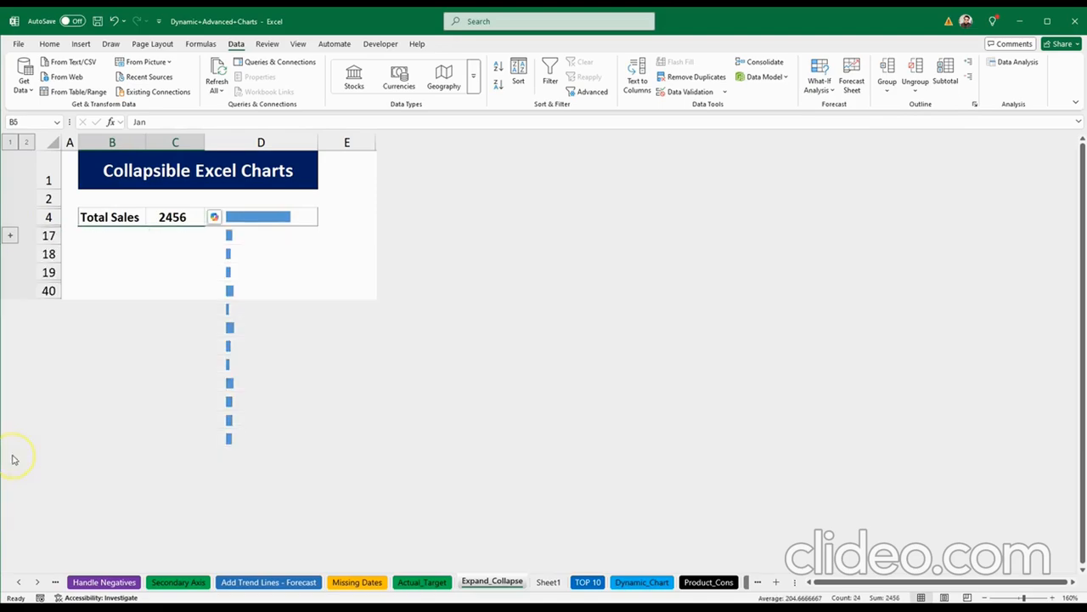
{"action": "left_click", "coordinate": [344, 254]}
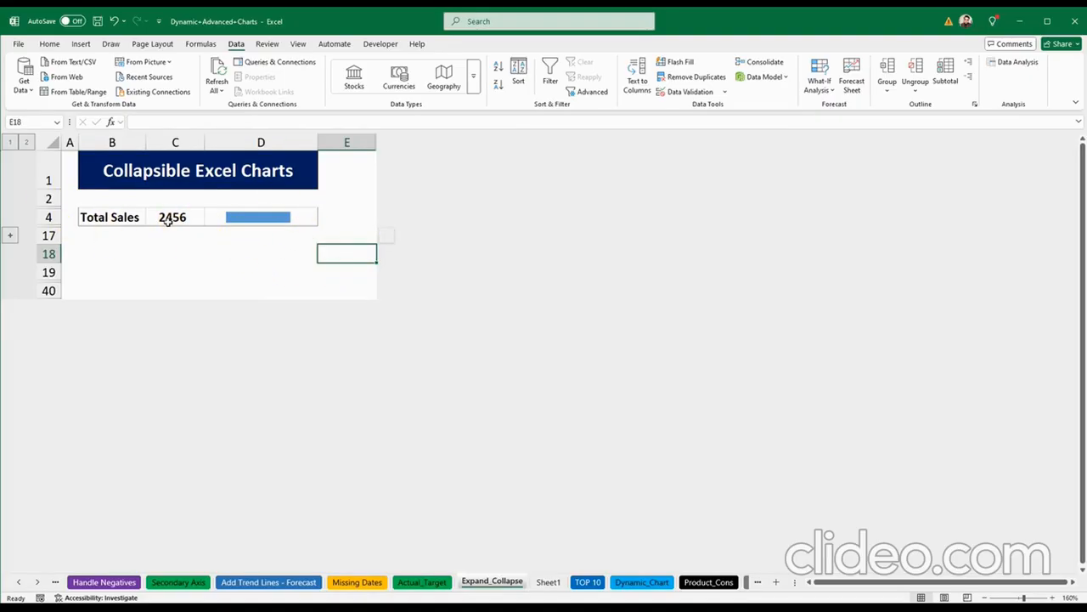
{"action": "left_click", "coordinate": [11, 232]}
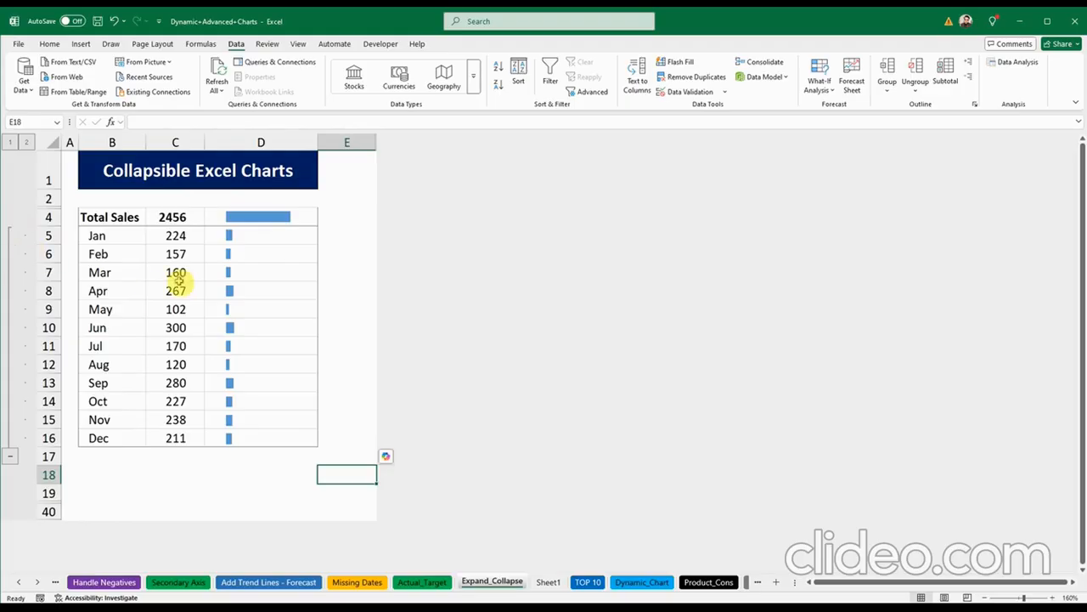
{"action": "left_click", "coordinate": [97, 238]}
{"action": "left_click", "coordinate": [98, 257]}
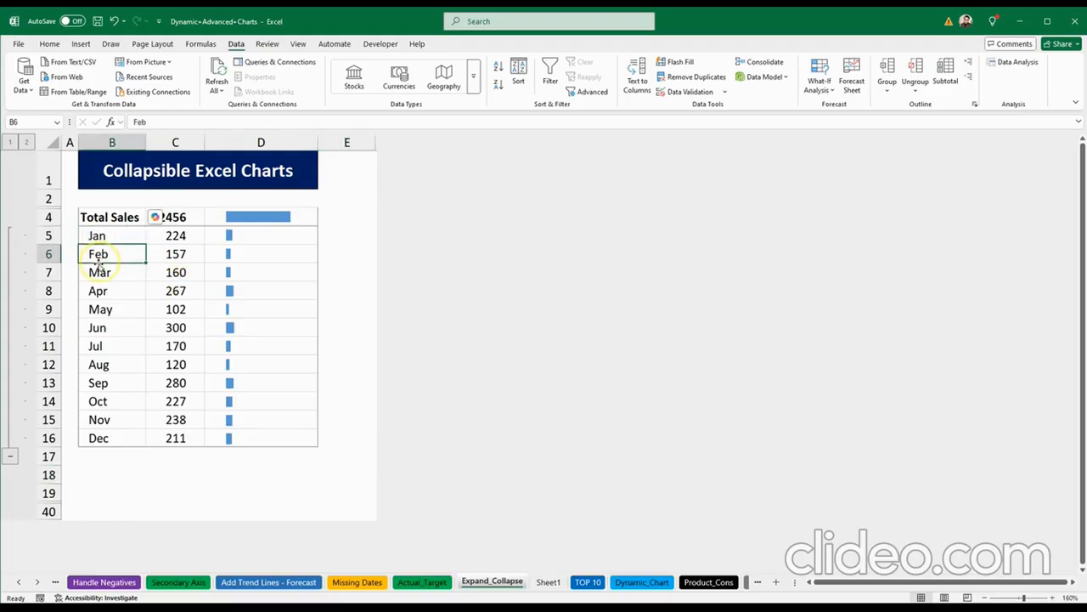
{"action": "left_click", "coordinate": [10, 456]}
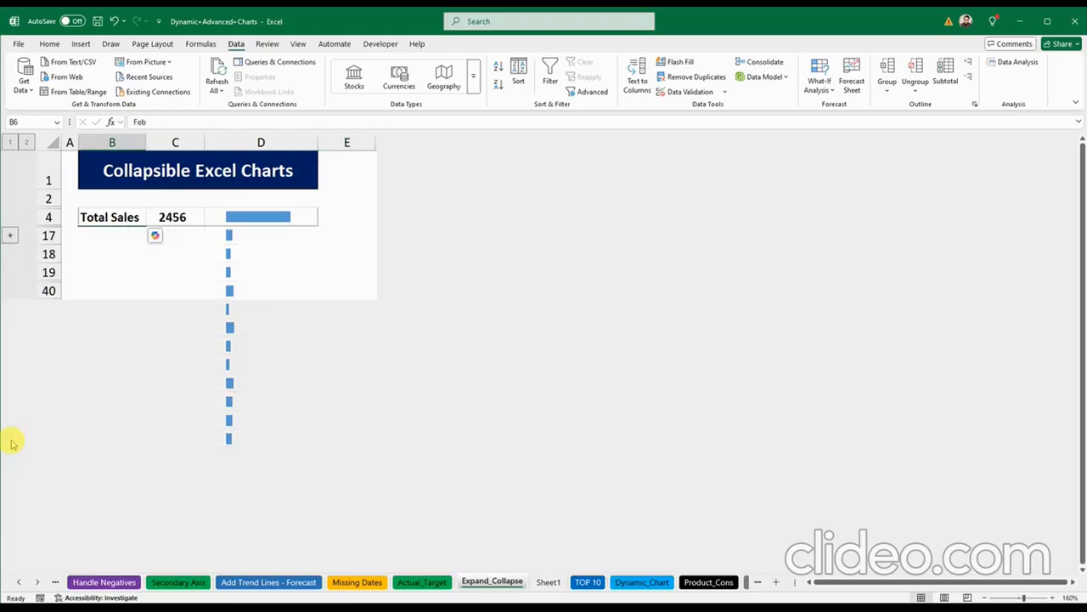
{"action": "left_click", "coordinate": [12, 232]}
{"action": "left_click", "coordinate": [111, 293]}
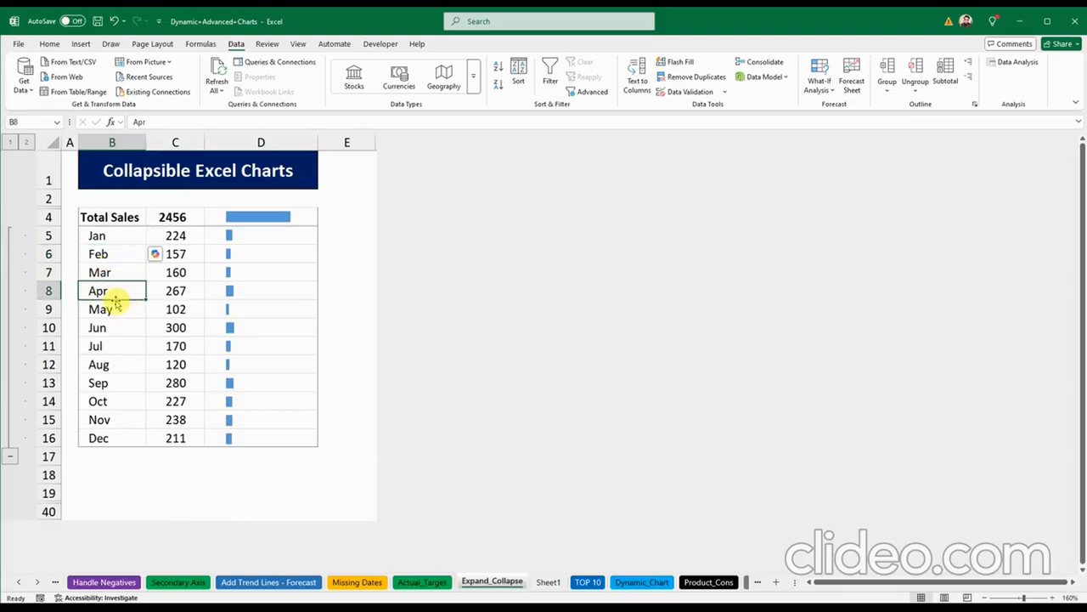
{"action": "left_click", "coordinate": [265, 361]}
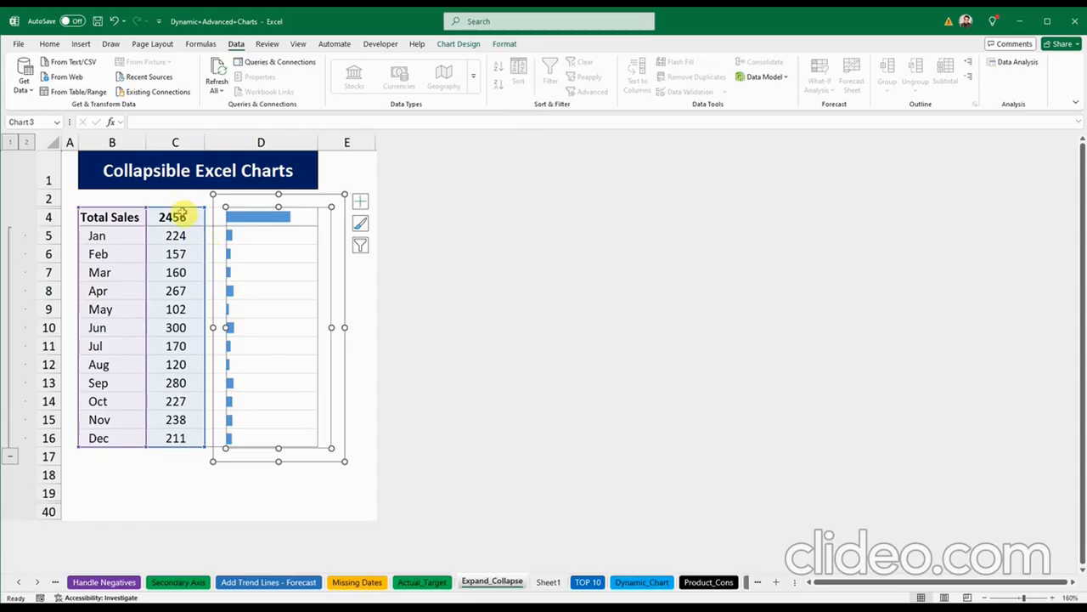
{"action": "left_click", "coordinate": [204, 182]}
{"action": "left_click", "coordinate": [368, 242]}
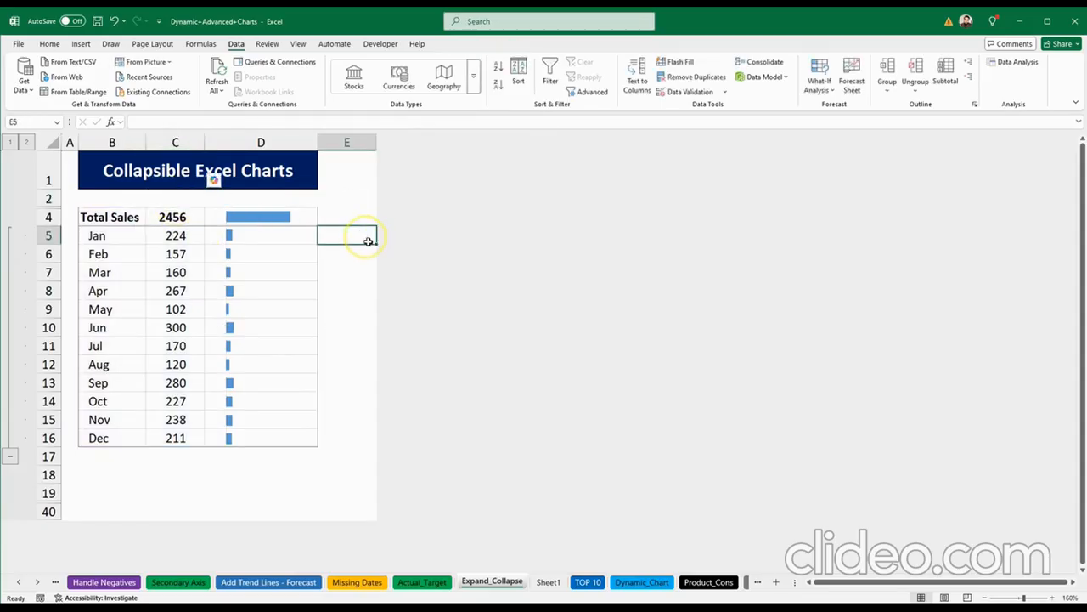
{"action": "left_click", "coordinate": [348, 384]}
{"action": "left_click", "coordinate": [10, 457]}
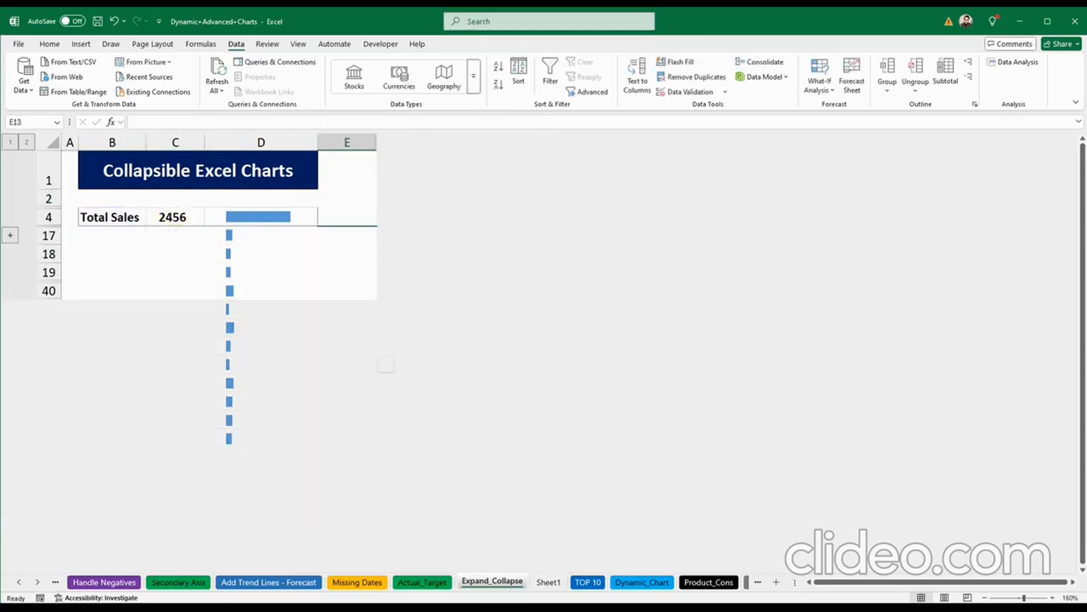
{"action": "left_click", "coordinate": [10, 236]}
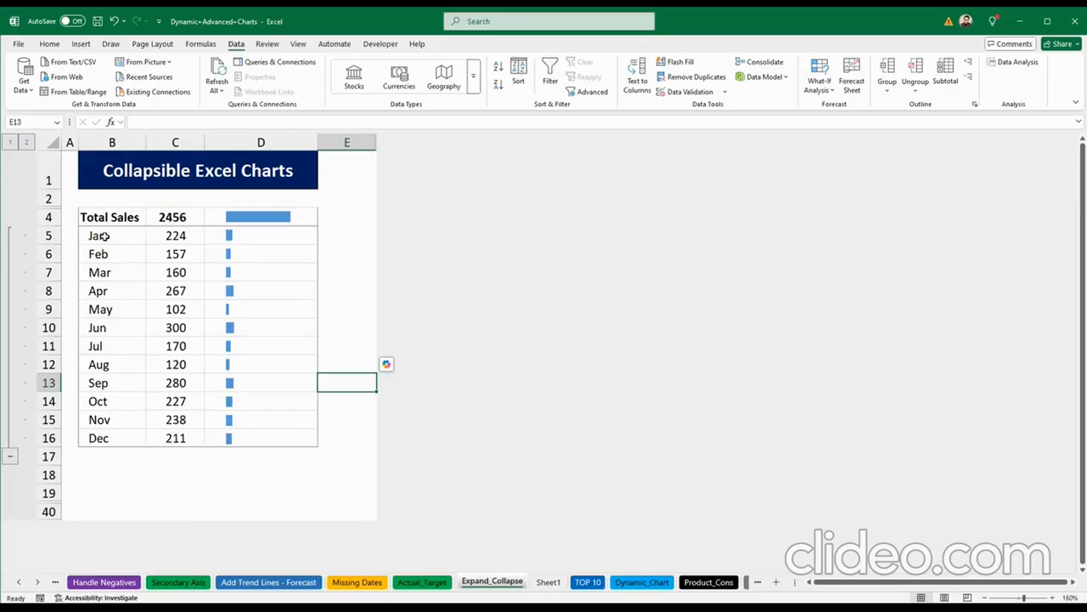
{"action": "key", "text": "ctrl+8"}
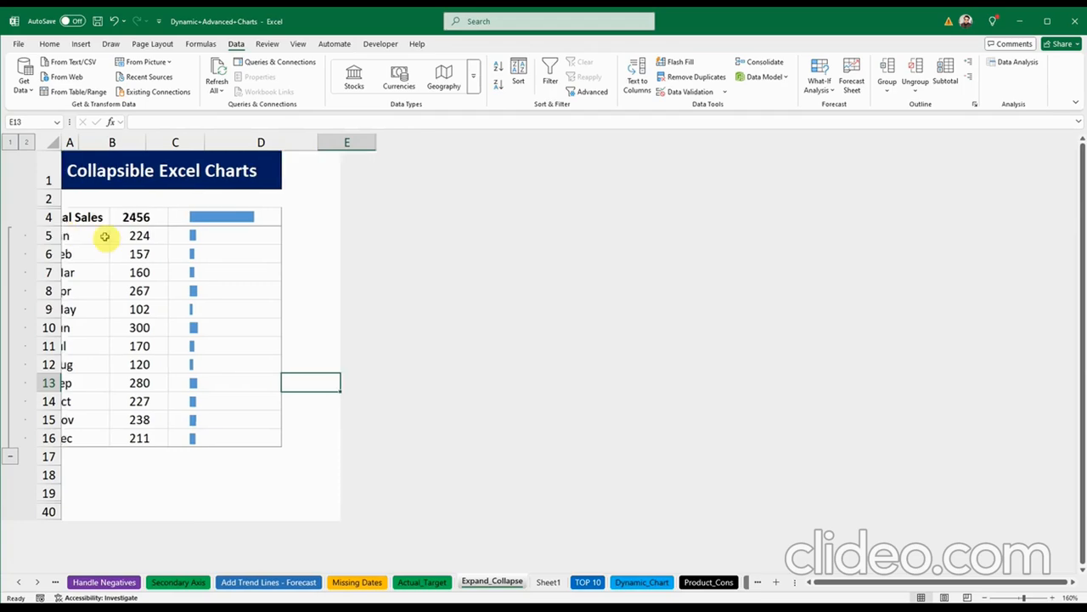
{"action": "left_click", "coordinate": [323, 488]}
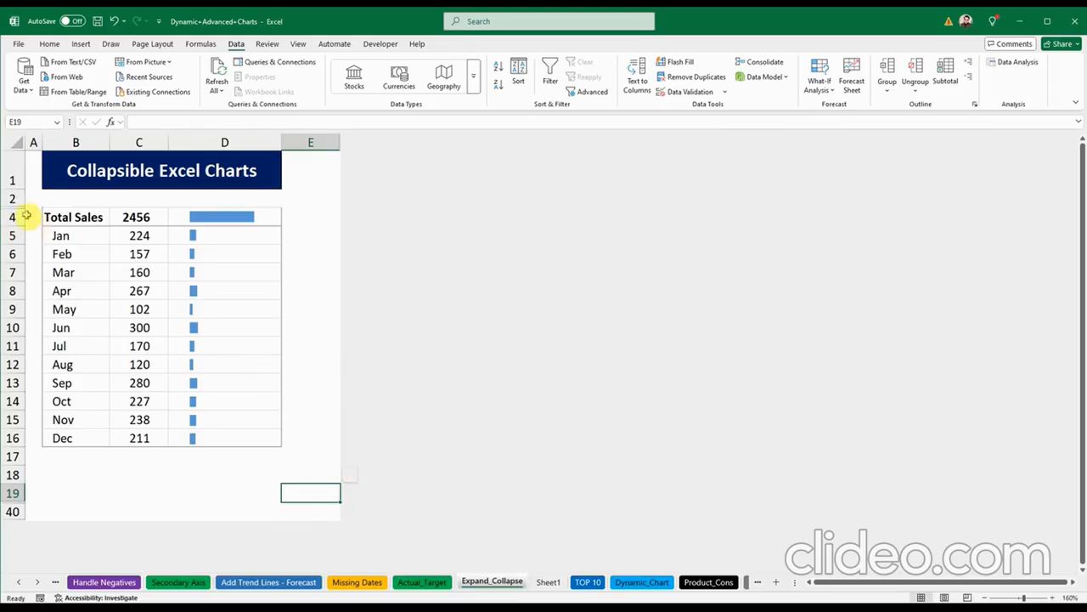
{"action": "left_click", "coordinate": [308, 278]}
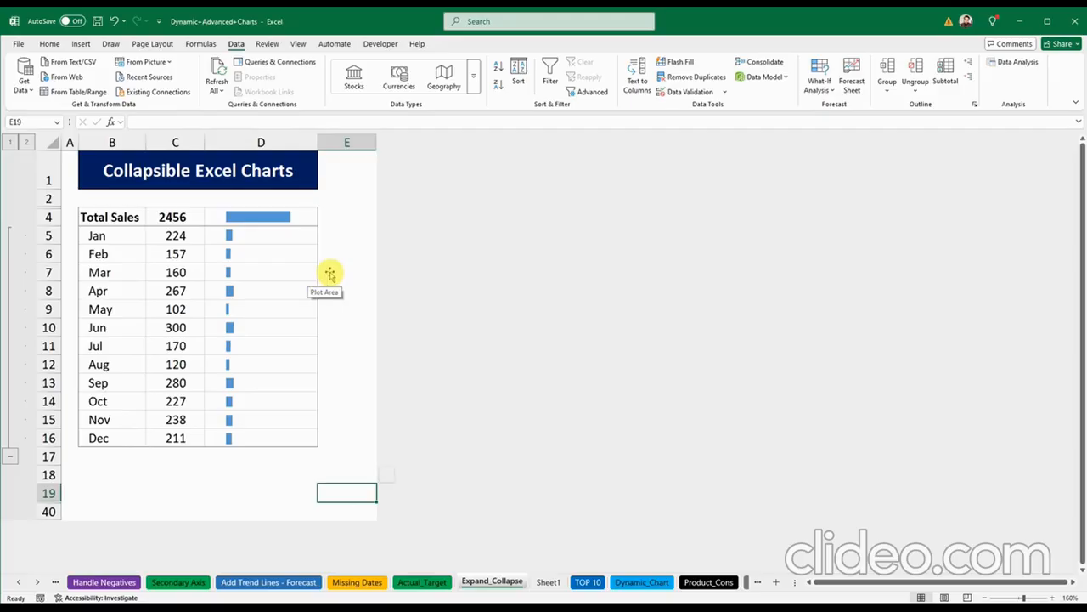
{"action": "left_click", "coordinate": [369, 326]}
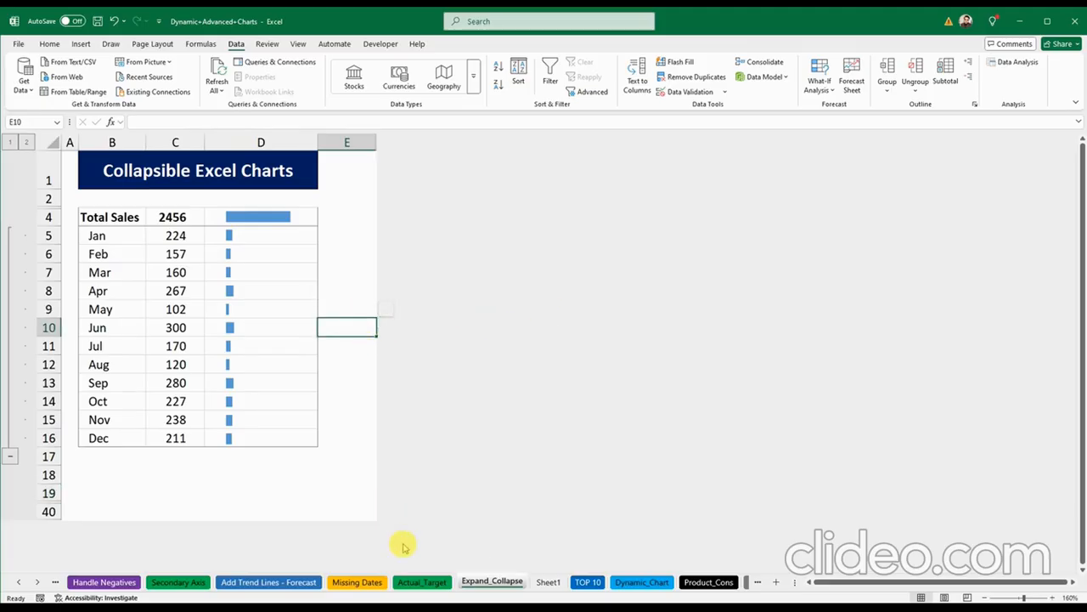
{"action": "left_click", "coordinate": [549, 582]}
Step: Select the TOP 10 data A1:F1001 and insert a PivotTable on a new worksheet
{"action": "left_click", "coordinate": [587, 582]}
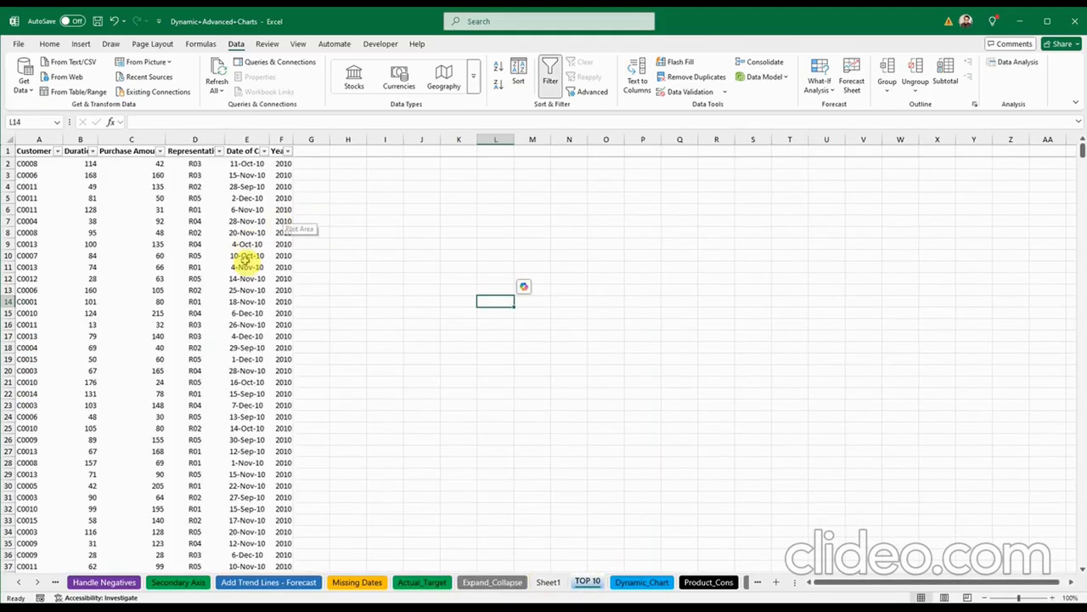
{"action": "left_click_drag", "start_coordinate": [38, 150], "coordinate": [275, 151]}
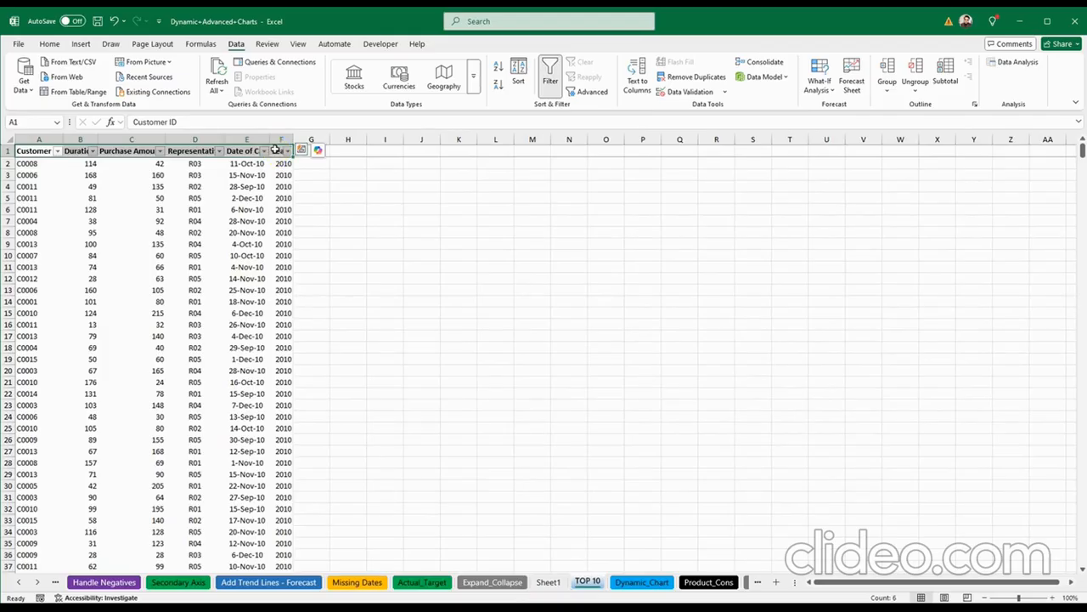
{"action": "key", "text": "ctrl+shift+Down"}
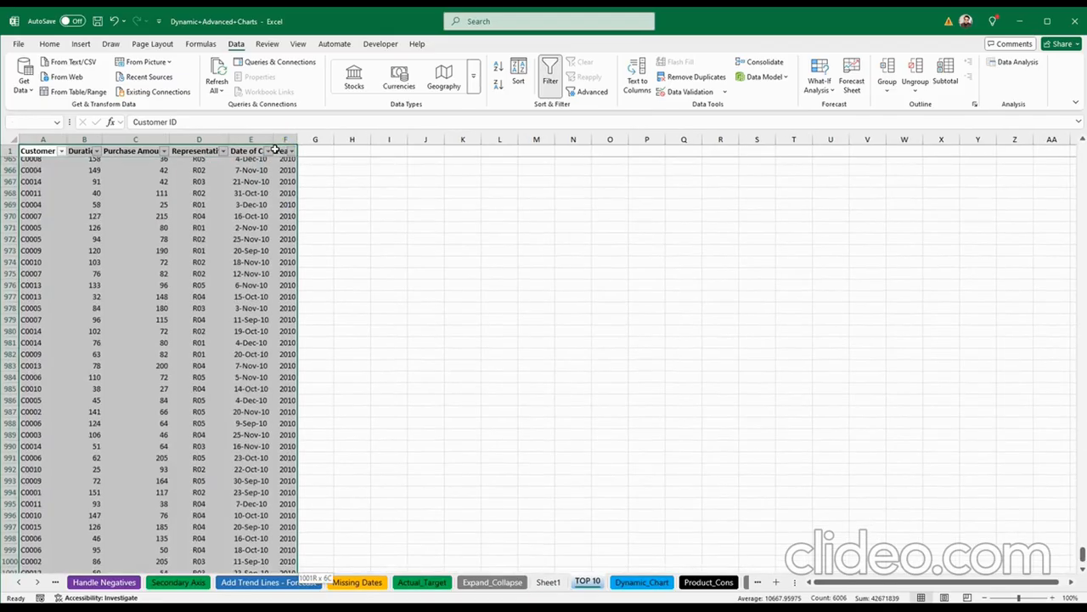
{"action": "left_click", "coordinate": [81, 44]}
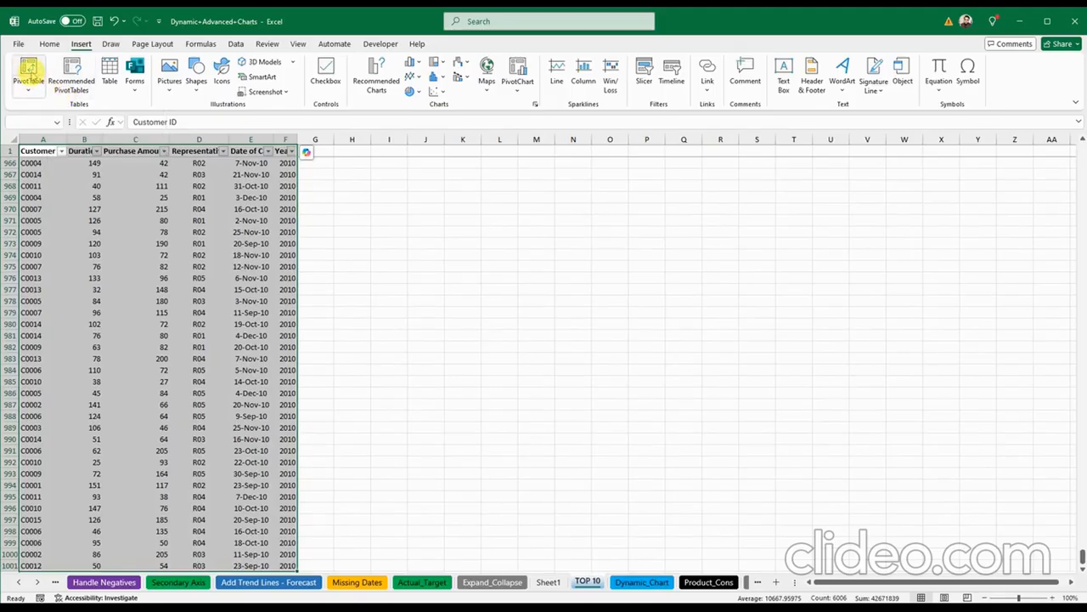
{"action": "left_click", "coordinate": [30, 76]}
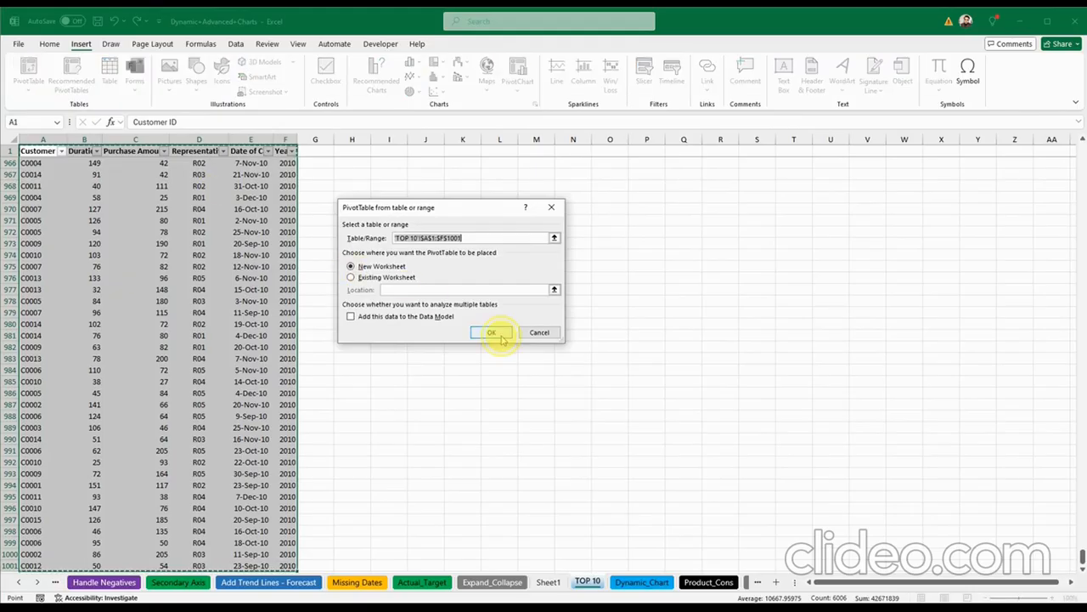
{"action": "left_click", "coordinate": [497, 333]}
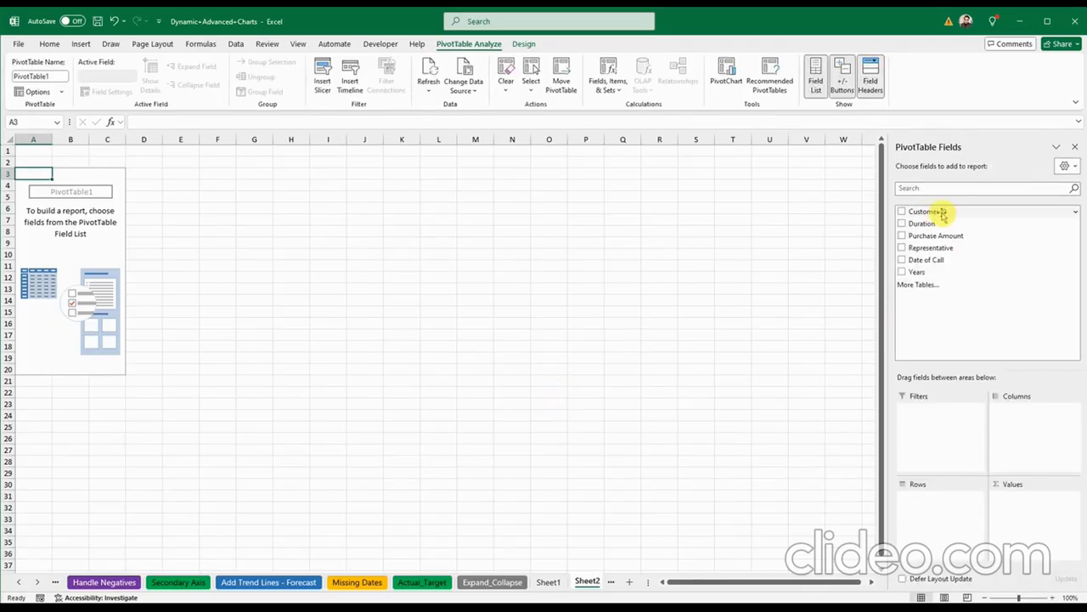
Step: Put Customer ID in Rows and Sum of Purchase Amount in Values
{"action": "left_click_drag", "start_coordinate": [945, 212], "coordinate": [928, 502]}
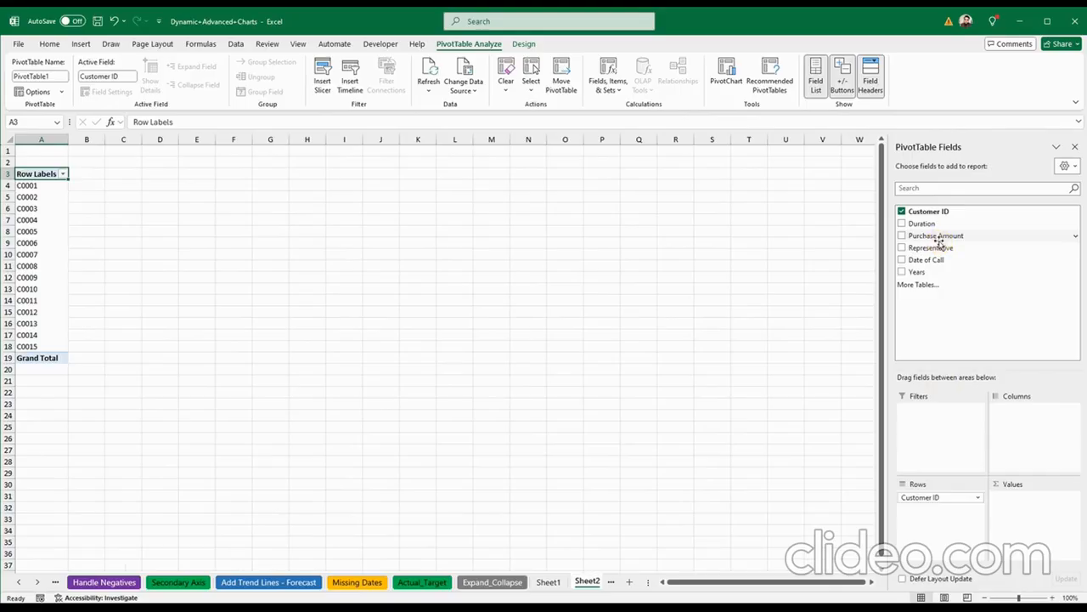
{"action": "left_click_drag", "start_coordinate": [935, 238], "coordinate": [1035, 508]}
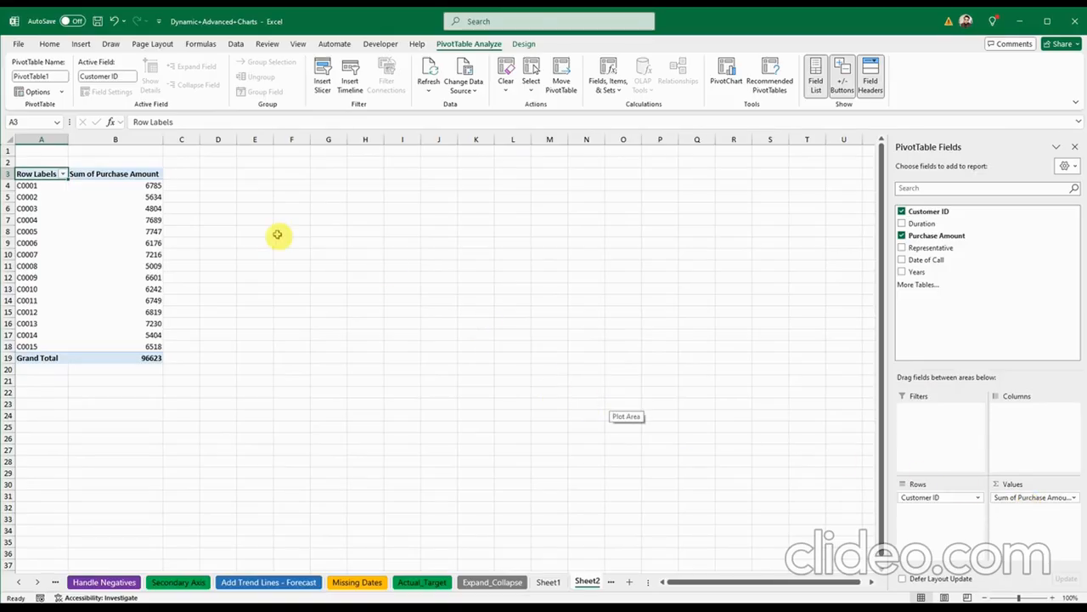
{"action": "left_click", "coordinate": [63, 174]}
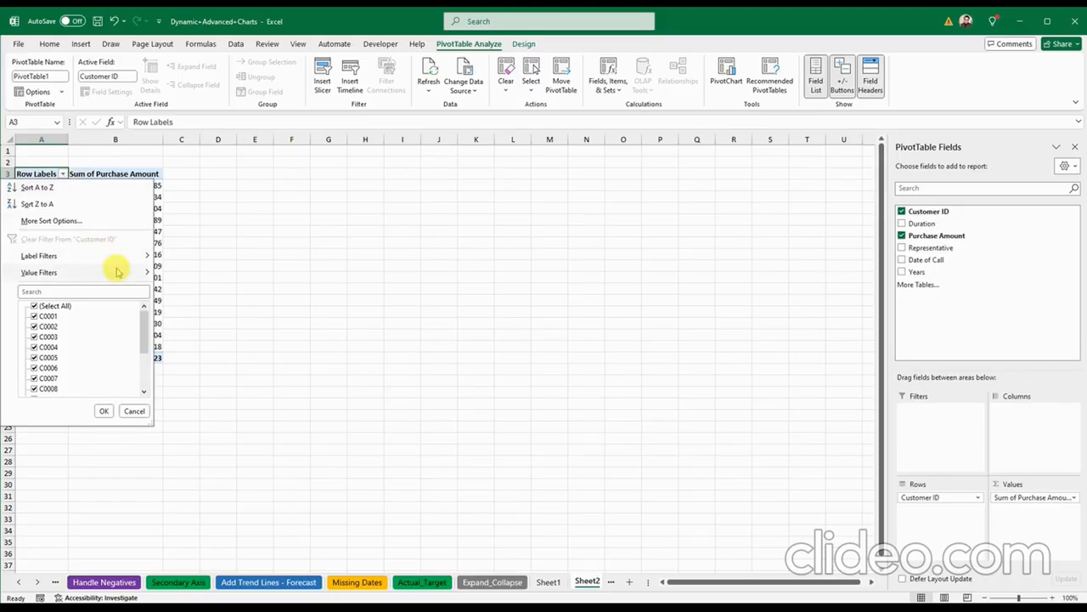
Step: Apply a Top 10 Items value filter on Customer ID by Sum of Purchase Amount
{"action": "mouse_move", "coordinate": [120, 273]}
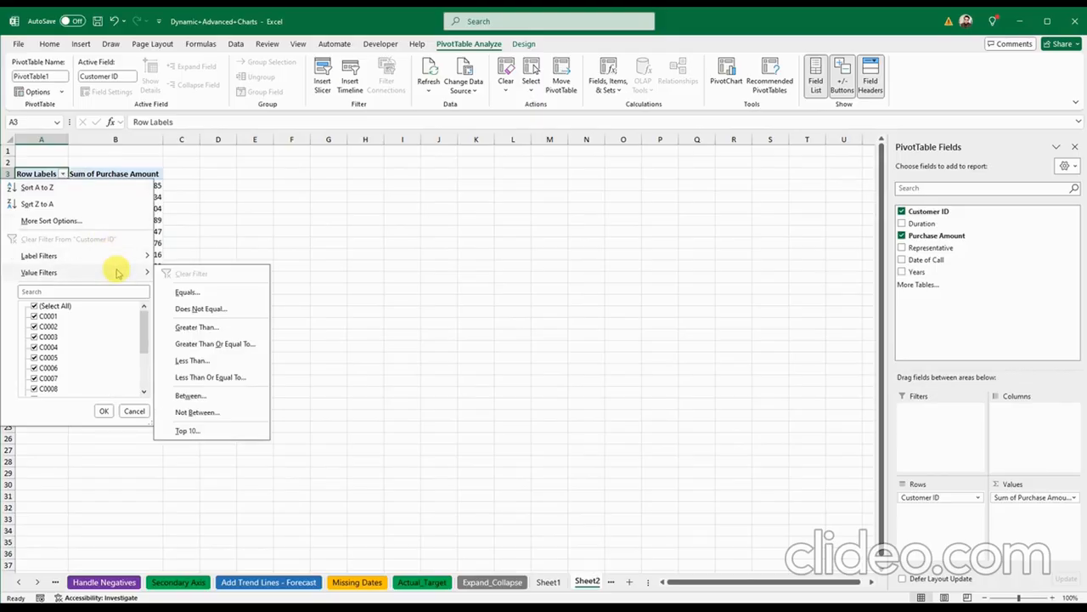
{"action": "left_click", "coordinate": [187, 430]}
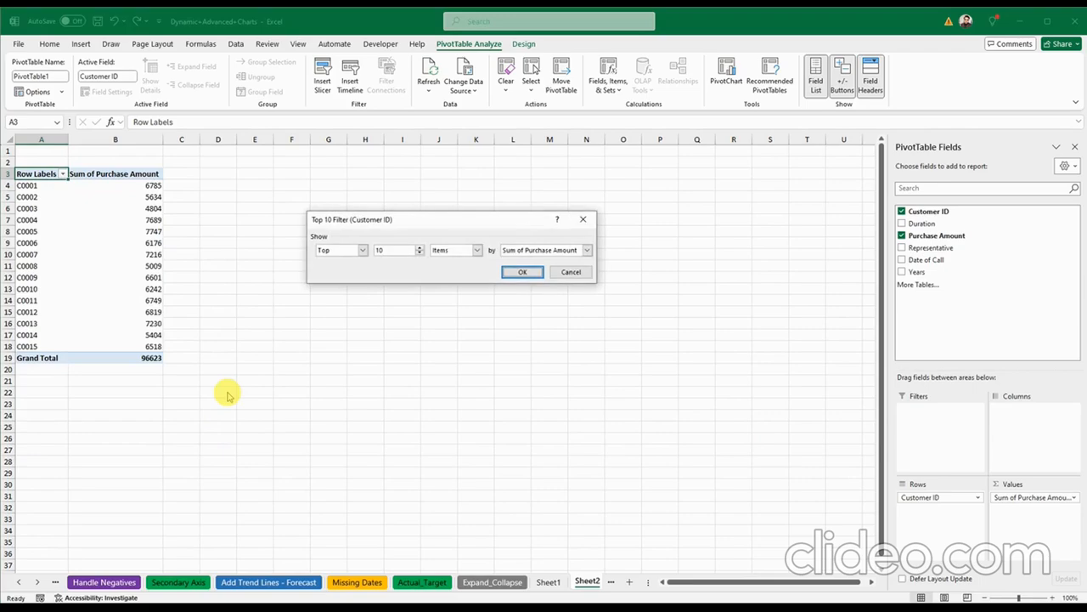
{"action": "left_click", "coordinate": [359, 250]}
{"action": "left_click", "coordinate": [363, 251]}
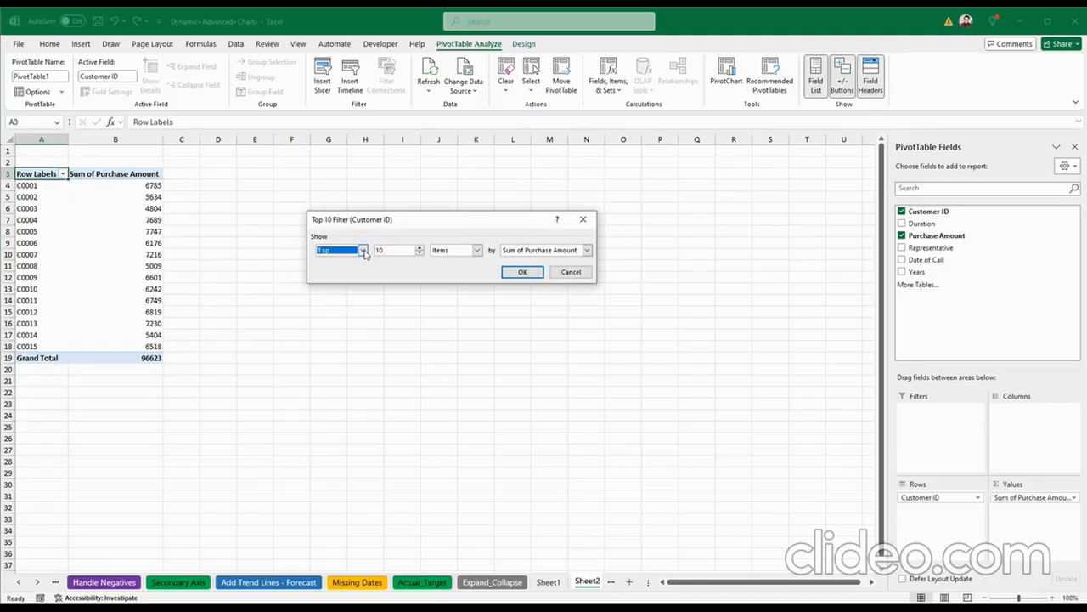
{"action": "left_click", "coordinate": [363, 251]}
{"action": "left_click", "coordinate": [362, 251]}
{"action": "left_click", "coordinate": [419, 248]}
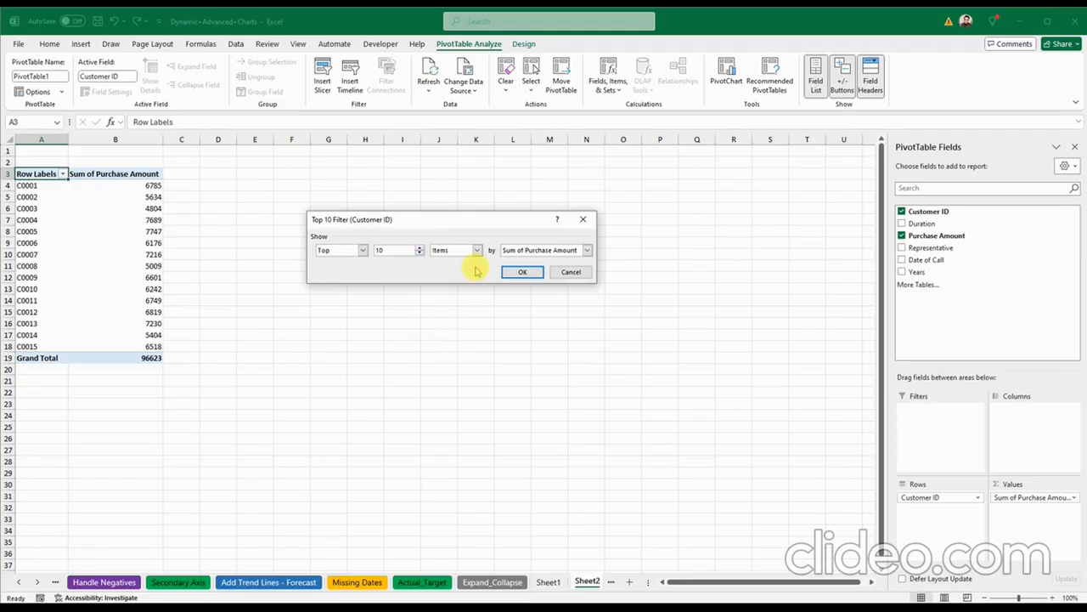
{"action": "left_click", "coordinate": [523, 272]}
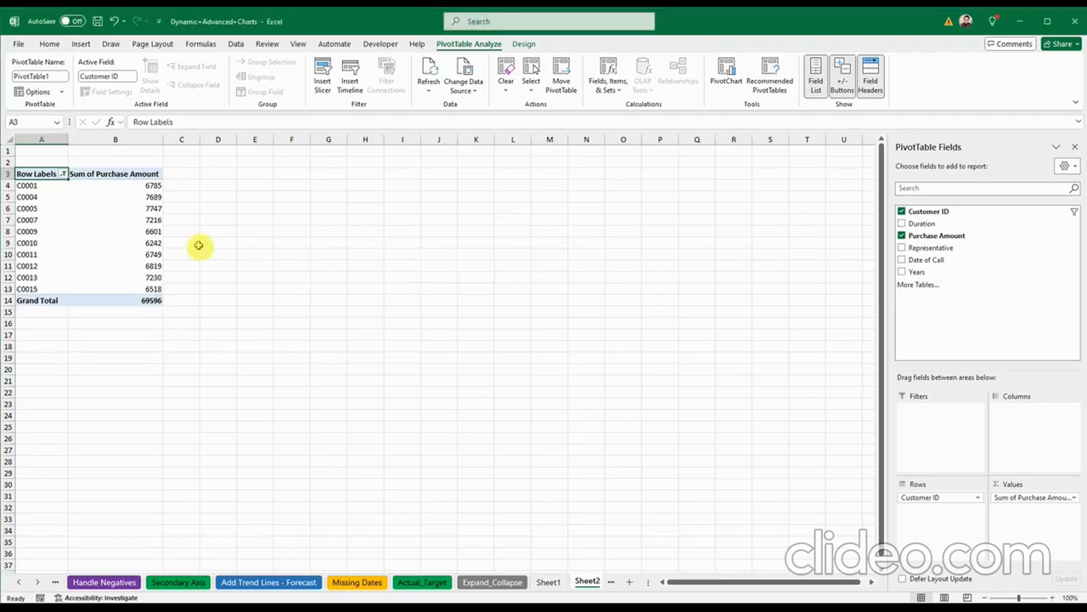
Step: Insert a clustered bar PivotChart from the pivot data A3:B13
{"action": "left_click_drag", "start_coordinate": [34, 175], "coordinate": [132, 293]}
{"action": "left_click", "coordinate": [78, 44]}
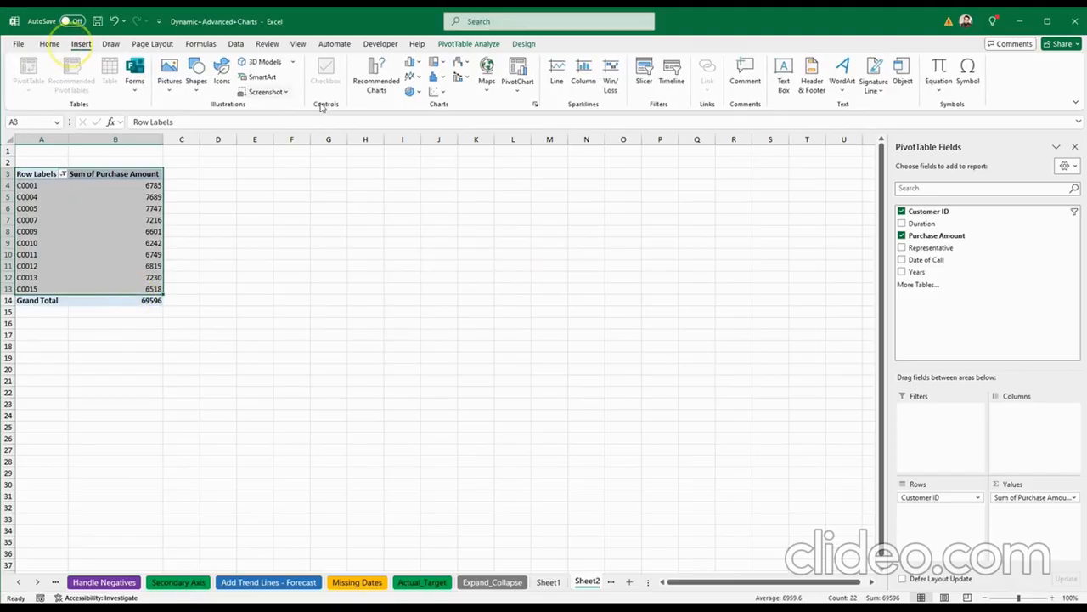
{"action": "left_click", "coordinate": [412, 64]}
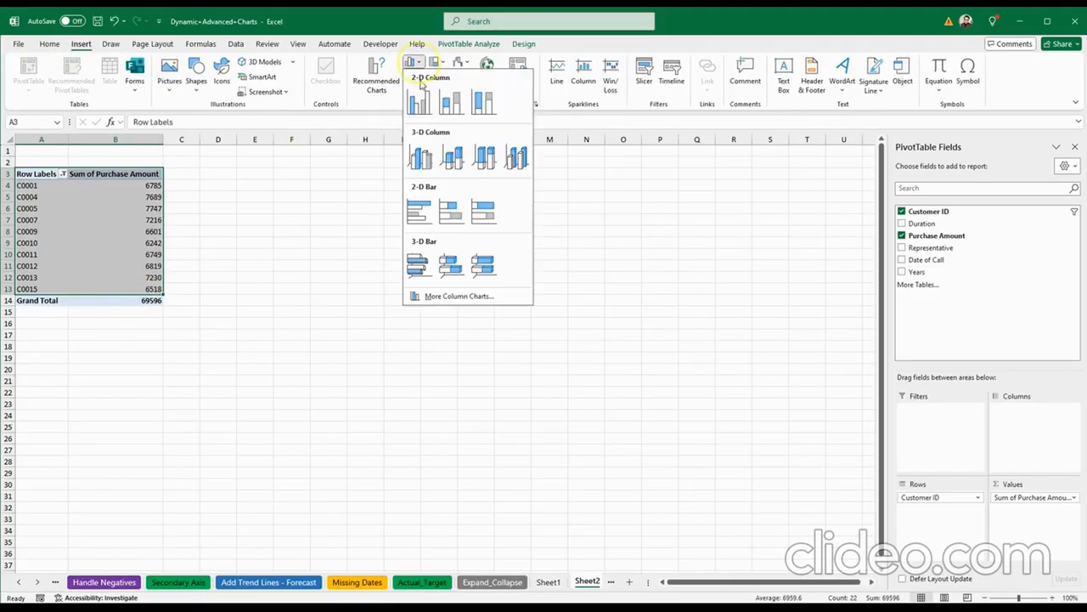
{"action": "left_click", "coordinate": [428, 220]}
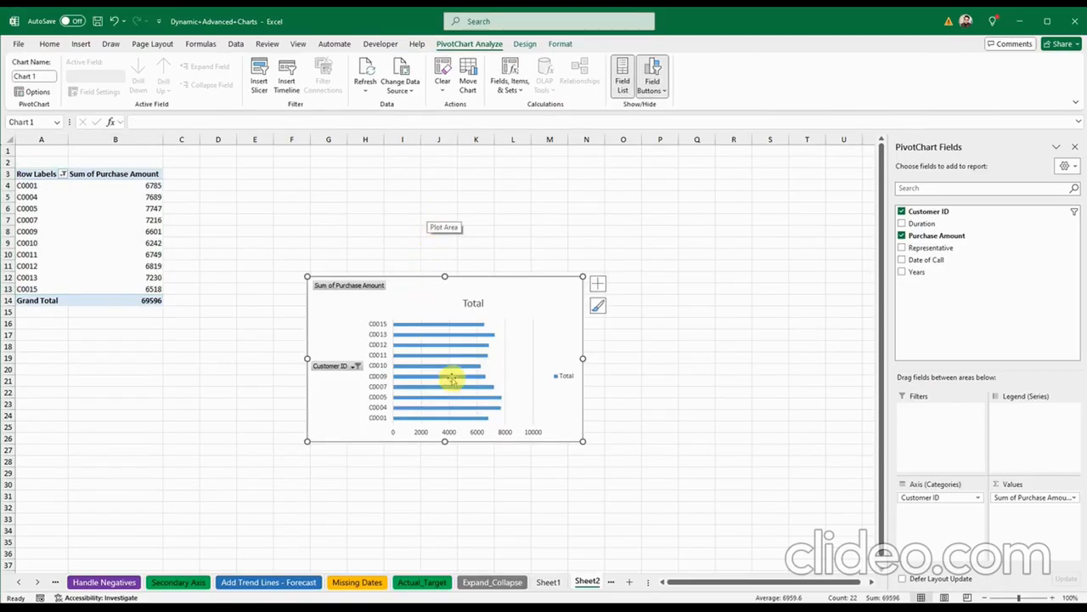
Step: Enlarge the PivotChart and move it up beside the PivotTable
{"action": "left_click_drag", "start_coordinate": [583, 441], "coordinate": [694, 529]}
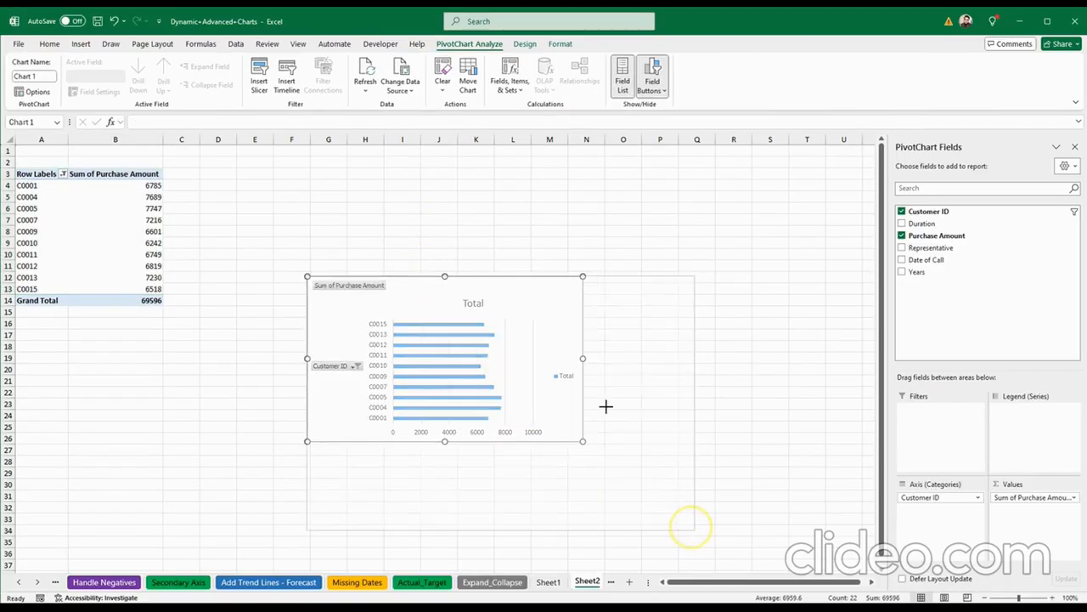
{"action": "left_click_drag", "start_coordinate": [459, 287], "coordinate": [411, 191]}
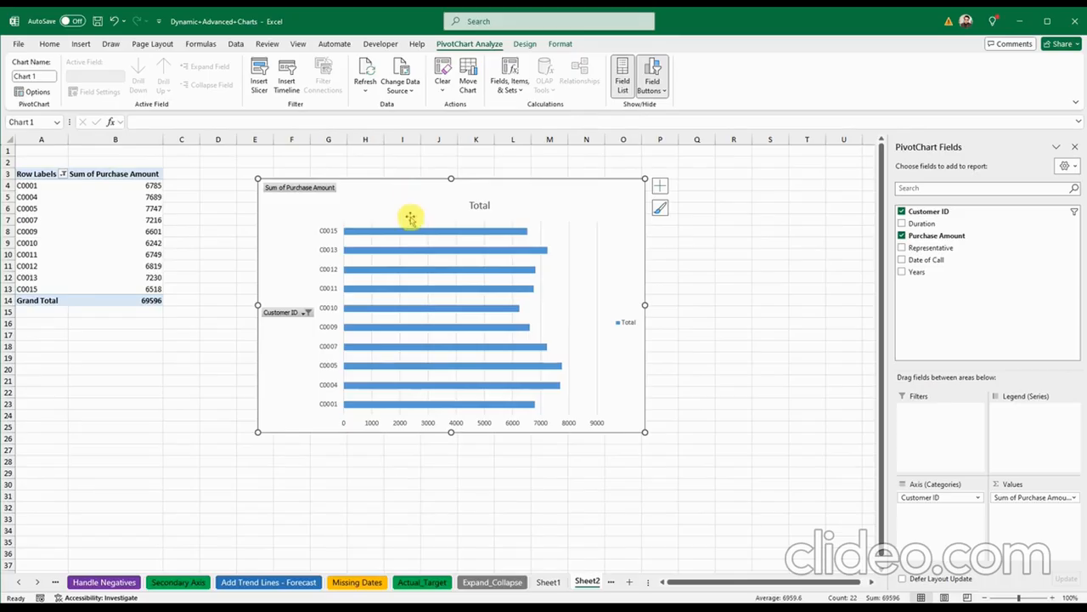
{"action": "mouse_move", "coordinate": [416, 237]}
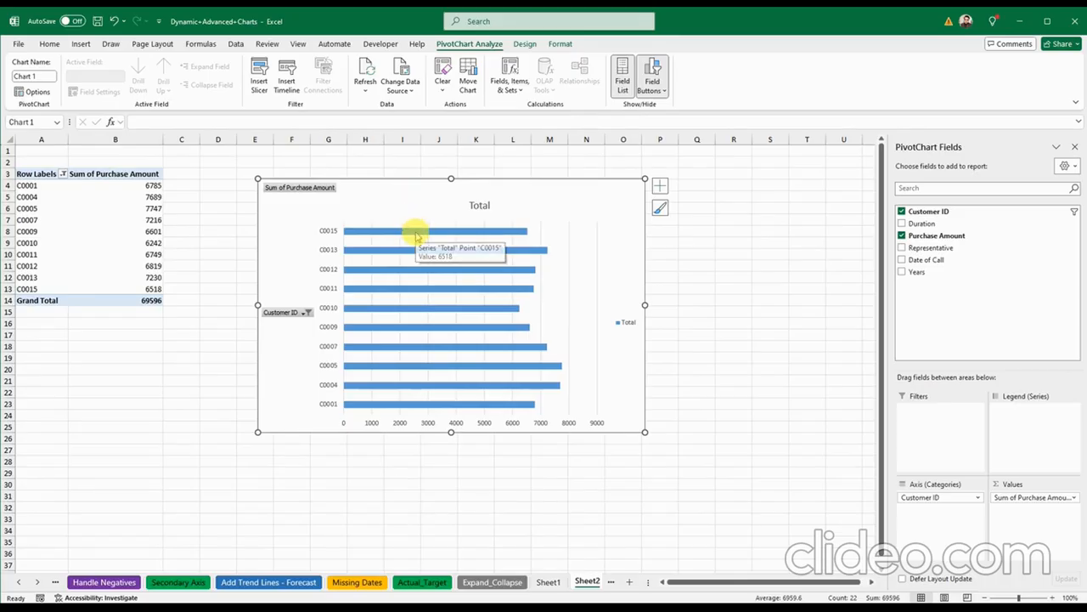
Step: Select the chart's customer axis labels and hide the PivotChart Fields pane
{"action": "left_click", "coordinate": [331, 233]}
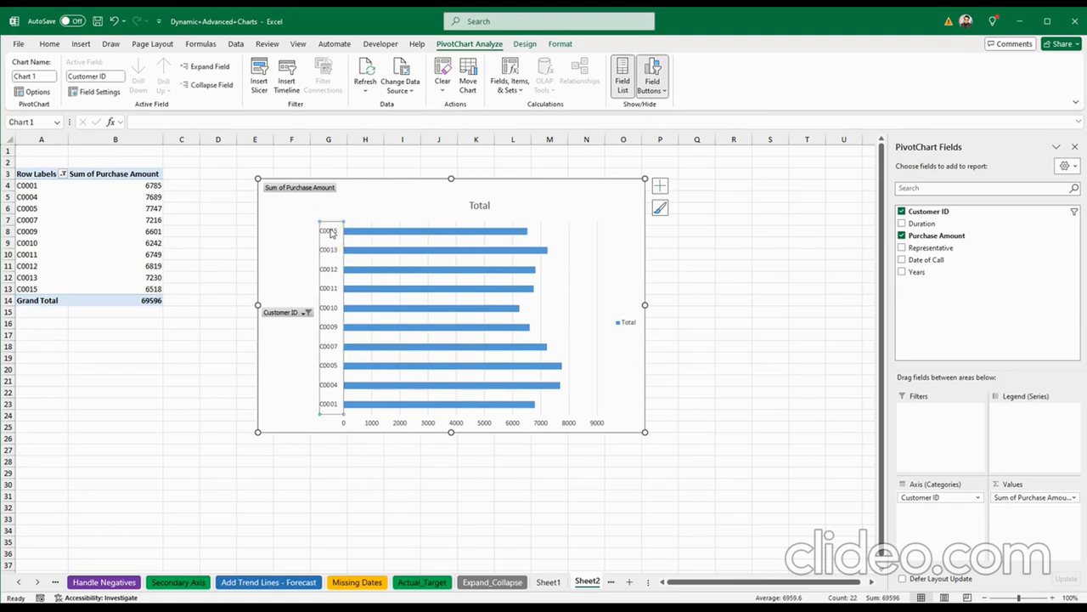
{"action": "left_click", "coordinate": [331, 233]}
{"action": "left_click", "coordinate": [1075, 147]}
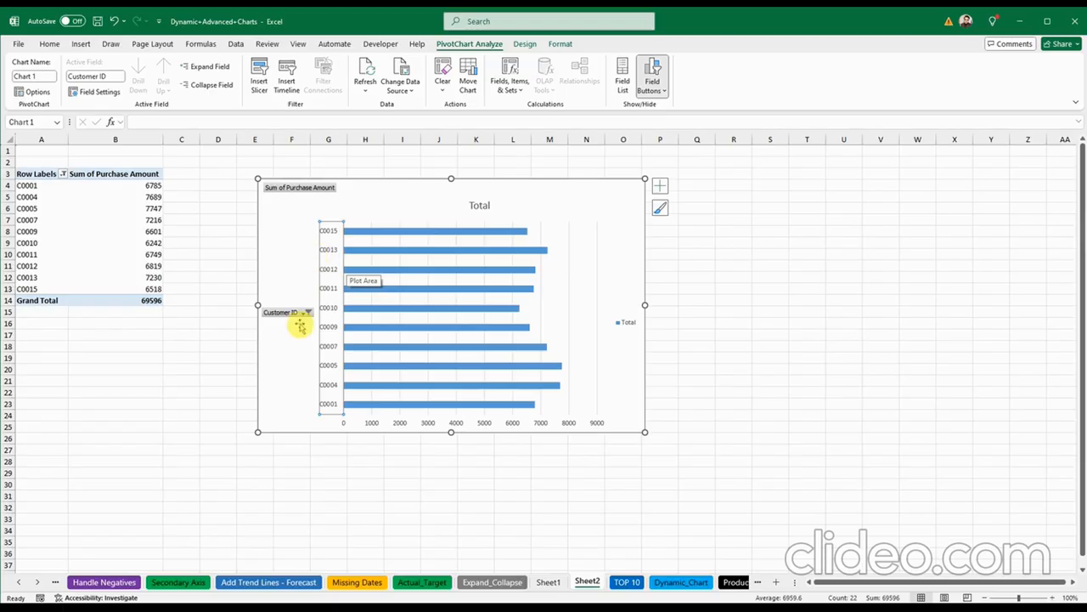
Step: Set the customer axis to categories in reverse order, with the horizontal axis crossing at maximum category
{"action": "right_click", "coordinate": [330, 231]}
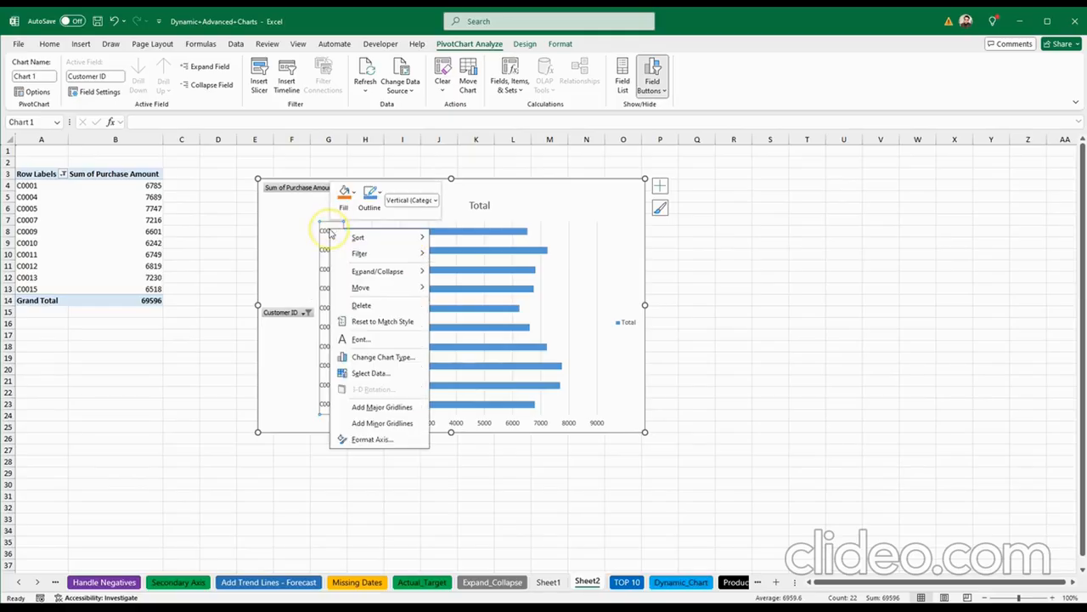
{"action": "left_click", "coordinate": [384, 438]}
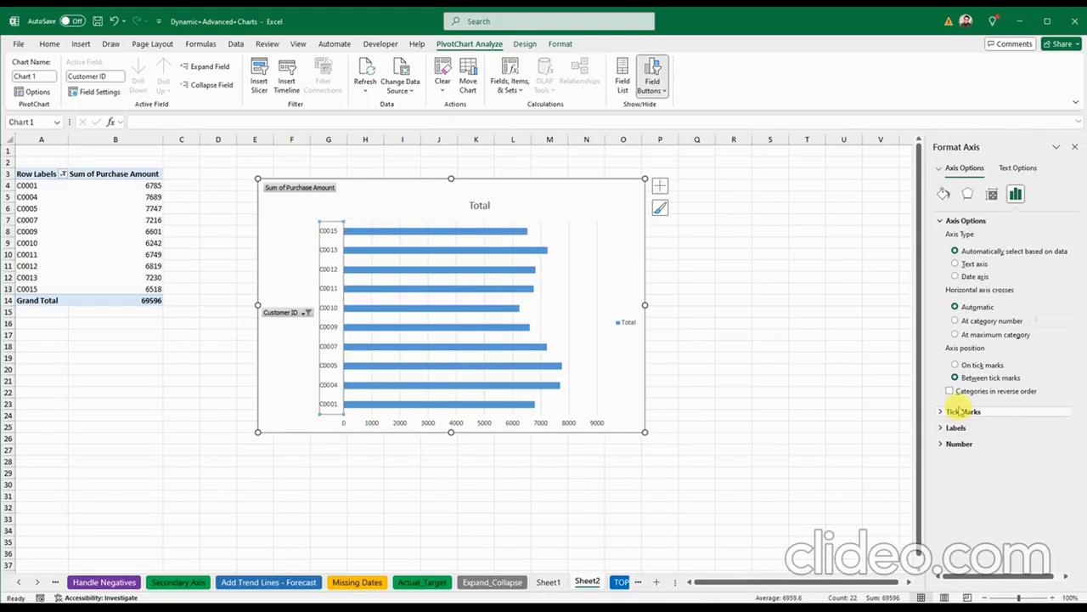
{"action": "left_click", "coordinate": [951, 390]}
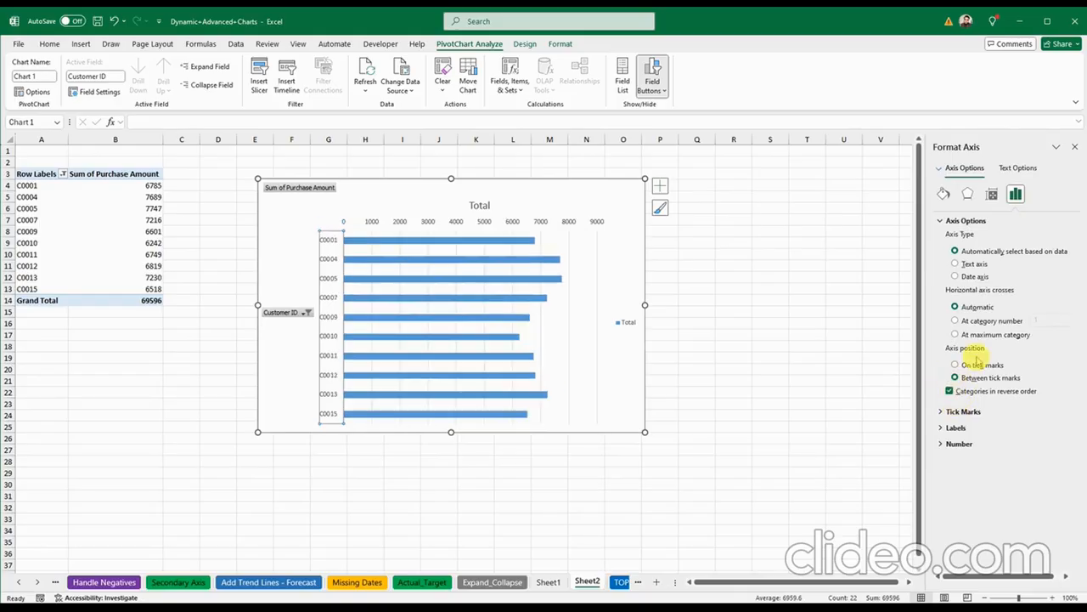
{"action": "left_click", "coordinate": [956, 335]}
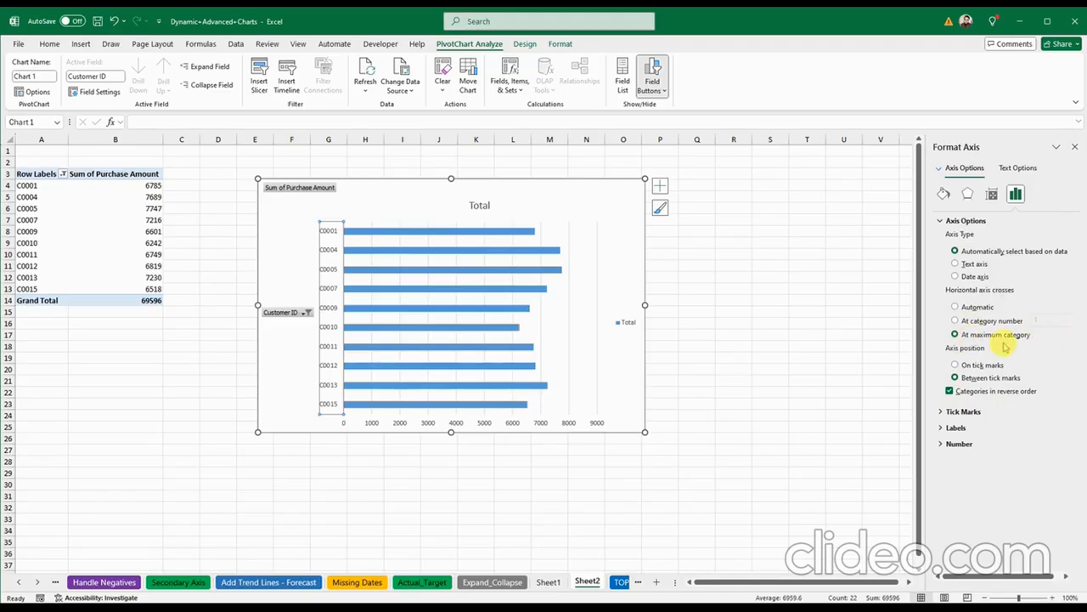
{"action": "left_click", "coordinate": [1074, 147]}
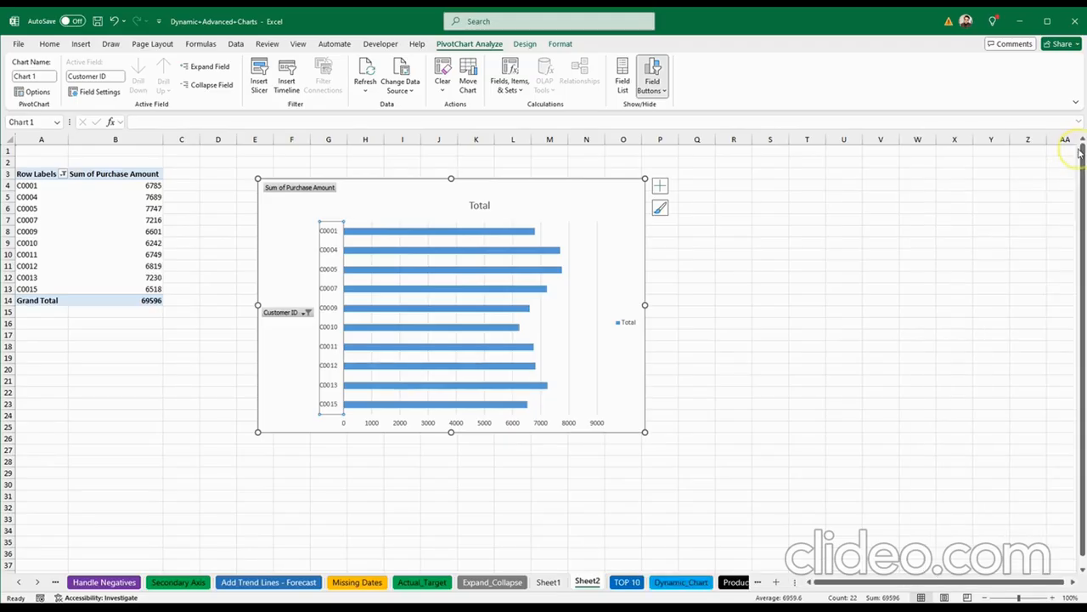
{"action": "left_click", "coordinate": [382, 195]}
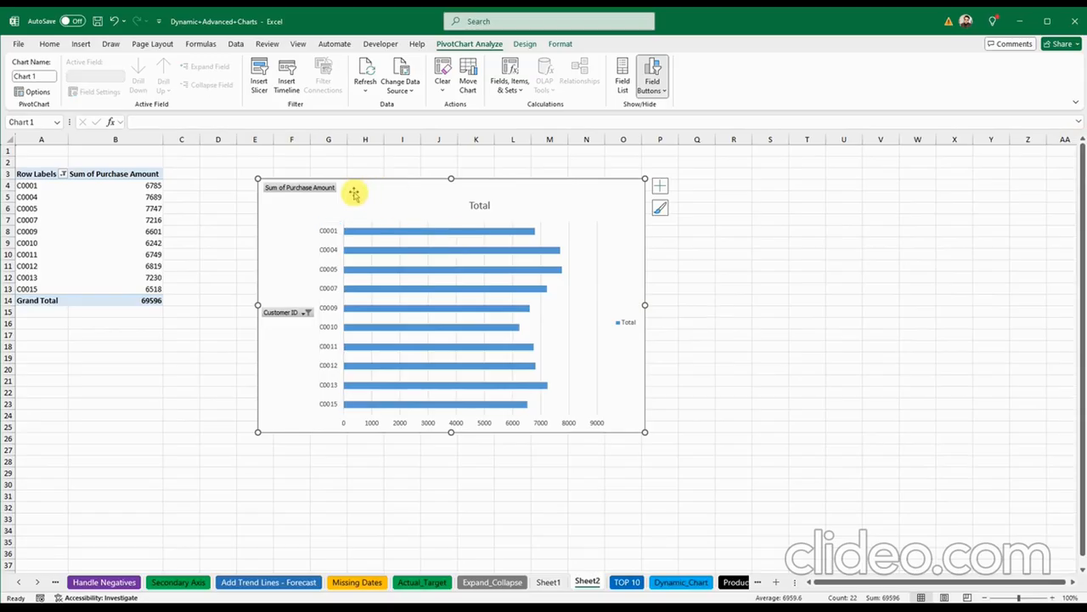
{"action": "right_click", "coordinate": [323, 189]}
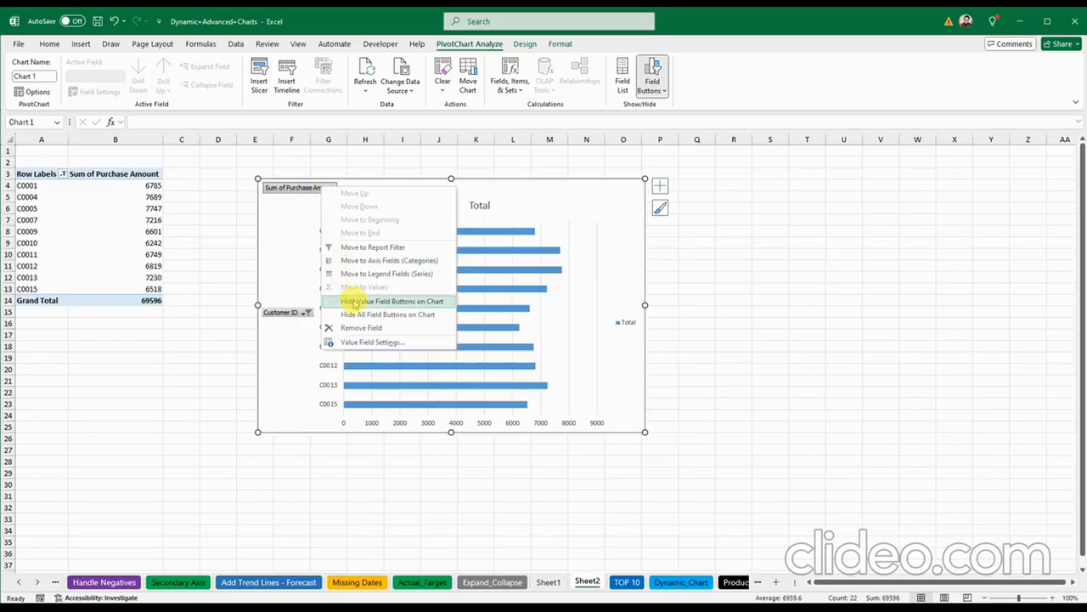
{"action": "left_click", "coordinate": [353, 331]}
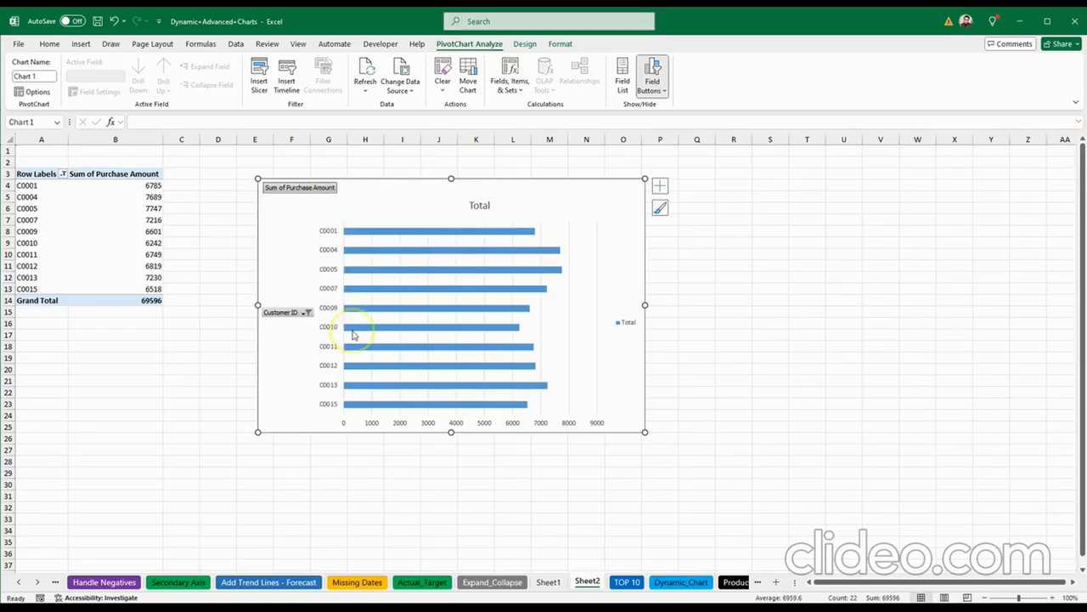
{"action": "left_click", "coordinate": [115, 21]}
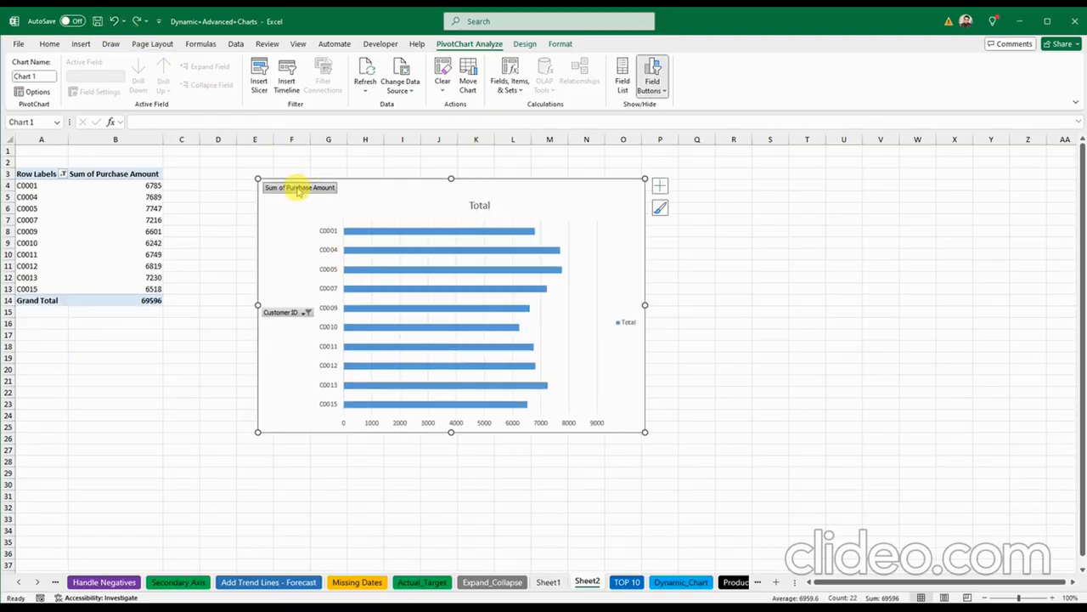
{"action": "left_click", "coordinate": [299, 315]}
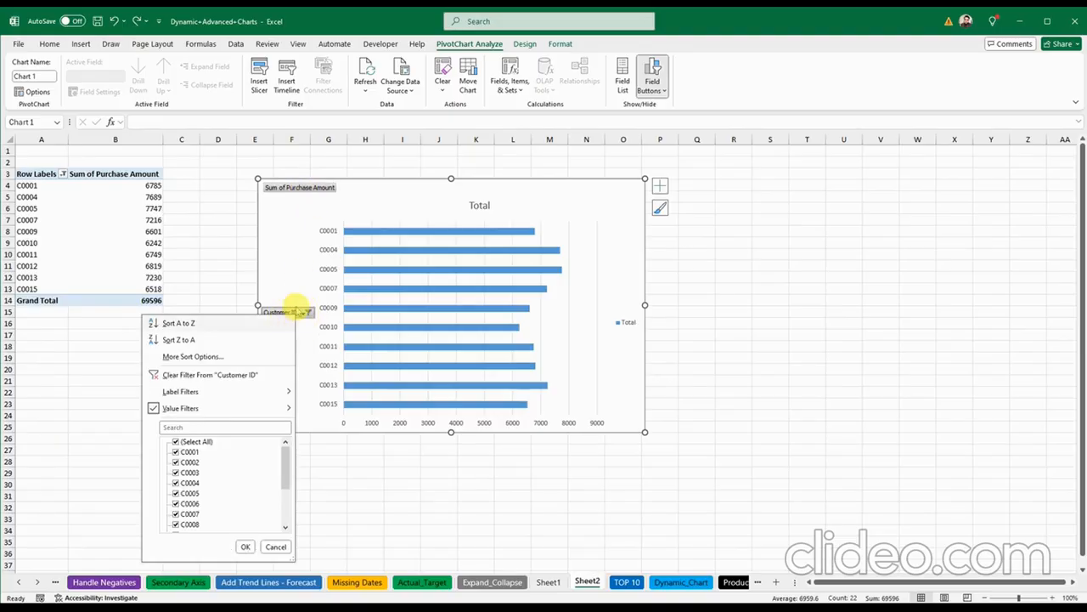
{"action": "left_click", "coordinate": [301, 252]}
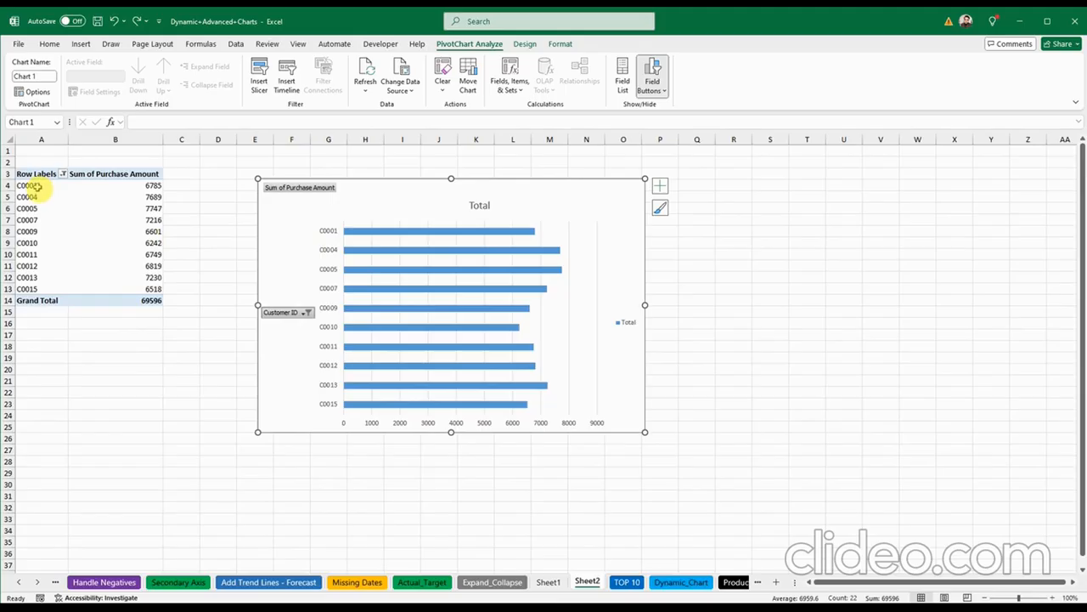
Step: Sort Customer ID descending (Z to A) by Sum of Purchase Amount
{"action": "left_click", "coordinate": [63, 174]}
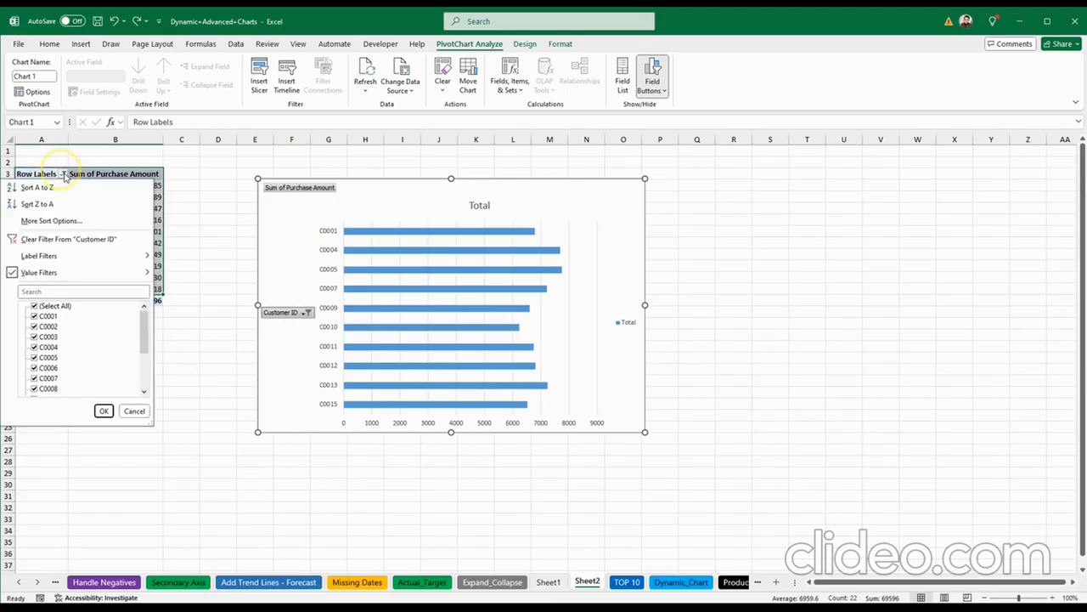
{"action": "left_click", "coordinate": [71, 221]}
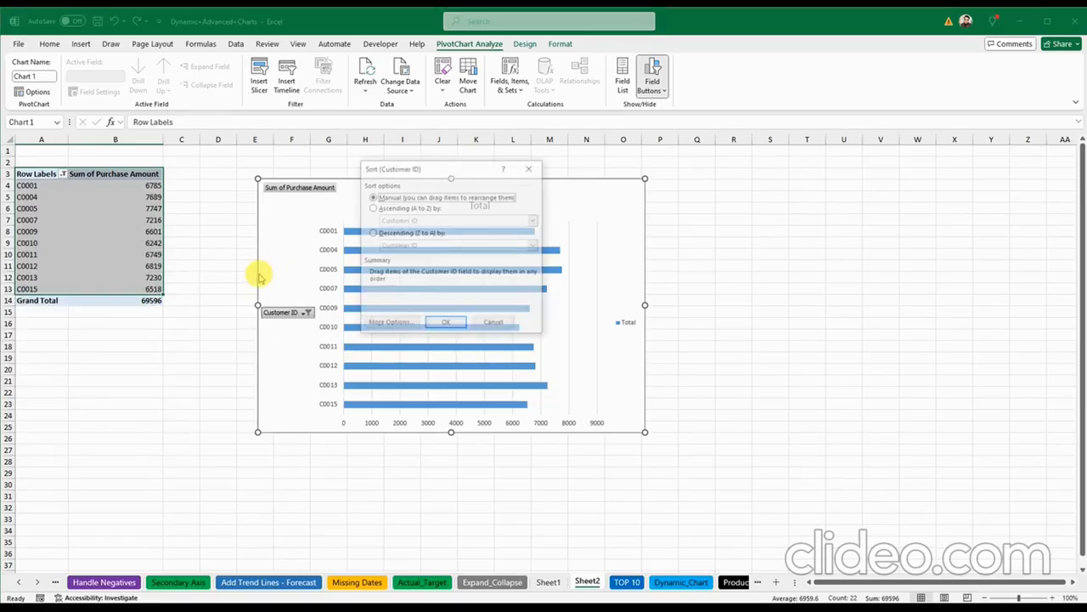
{"action": "left_click", "coordinate": [372, 234]}
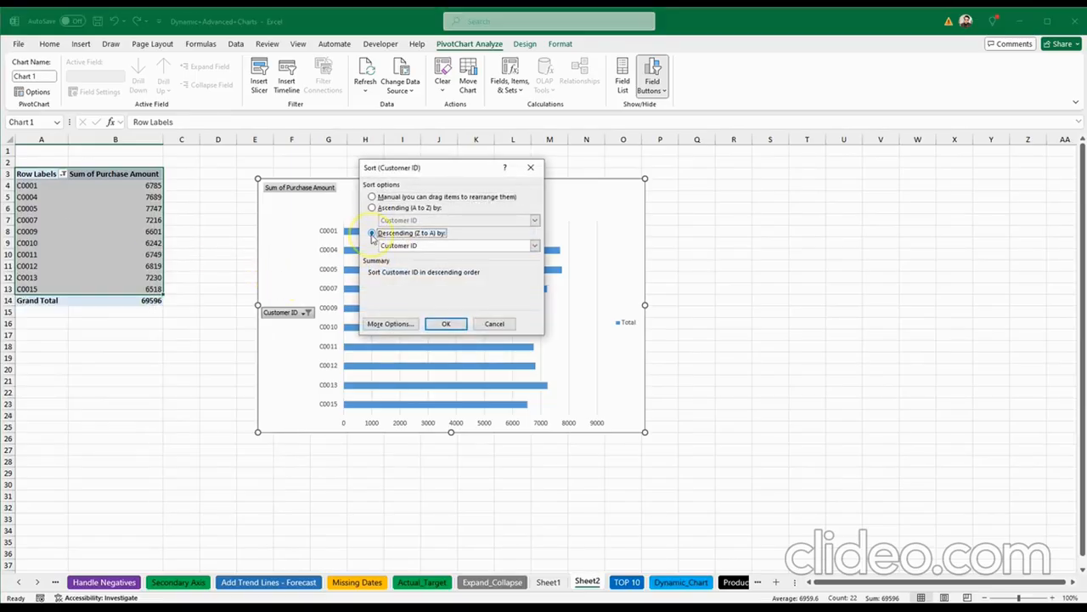
{"action": "left_click", "coordinate": [534, 245]}
{"action": "left_click", "coordinate": [505, 265]}
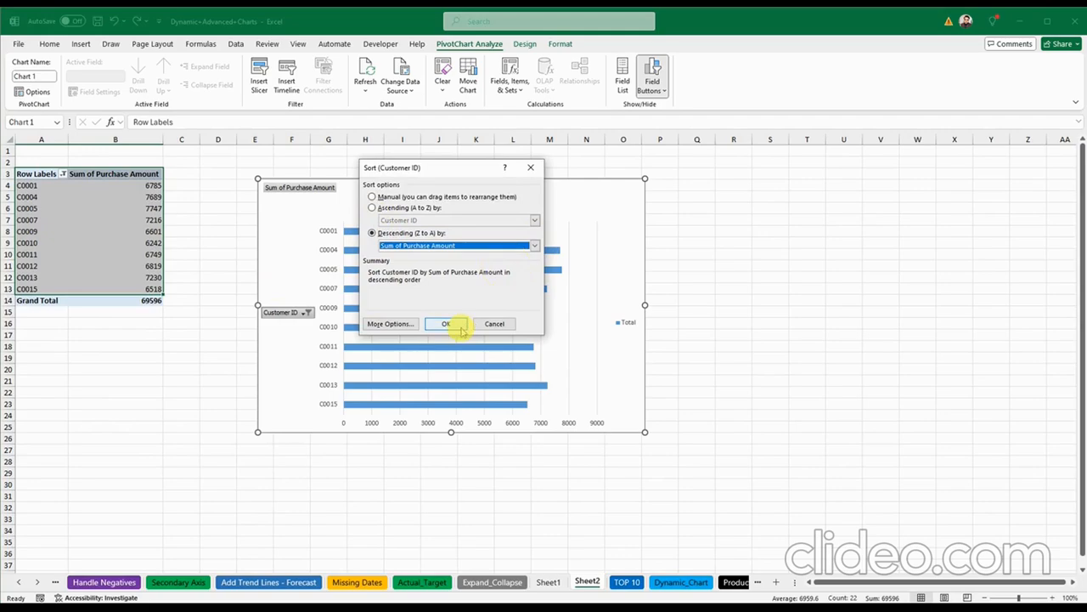
{"action": "left_click", "coordinate": [448, 325]}
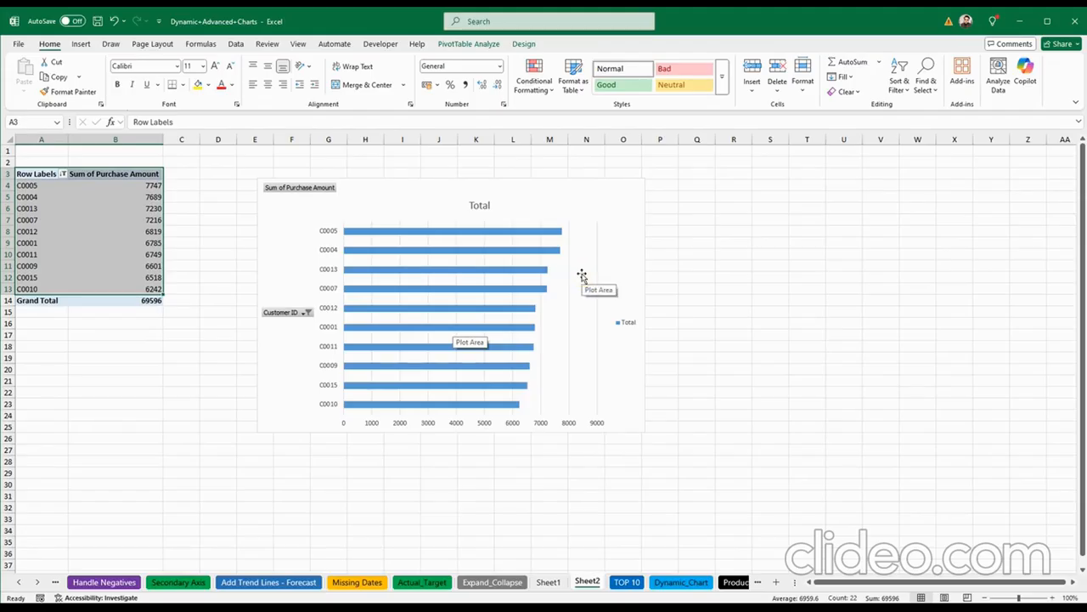
Step: Delete the 'Total' chart title and add data labels to every bar
{"action": "left_click", "coordinate": [478, 204]}
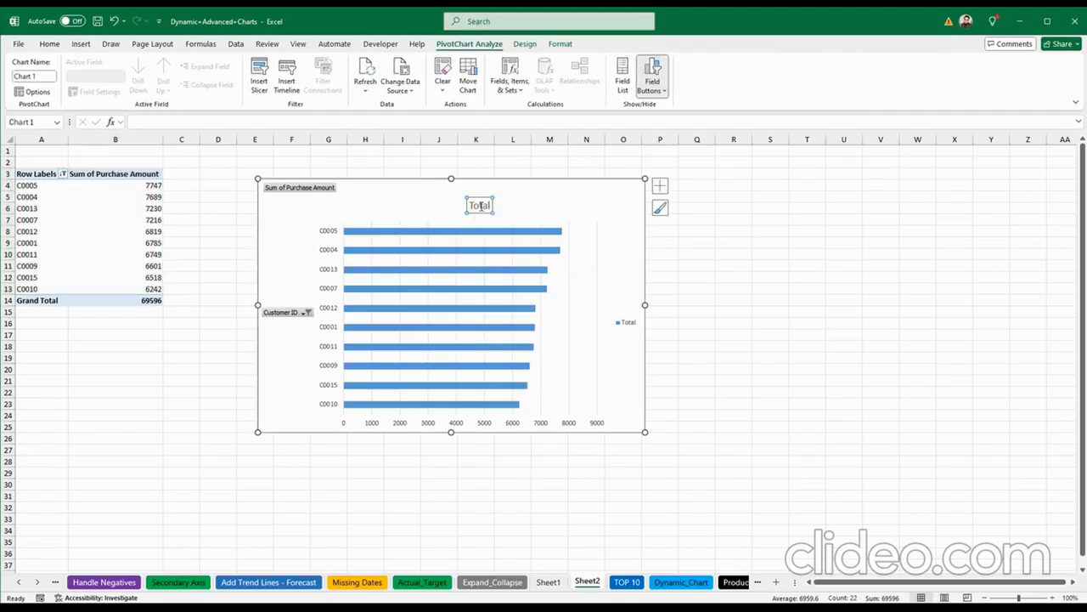
{"action": "key", "text": "Delete"}
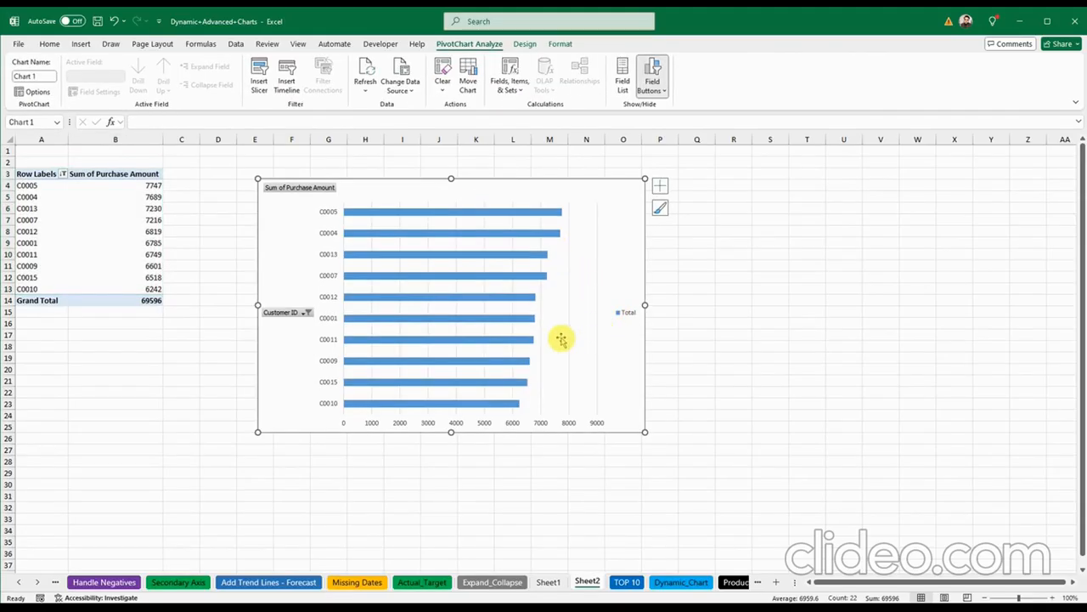
{"action": "right_click", "coordinate": [487, 253]}
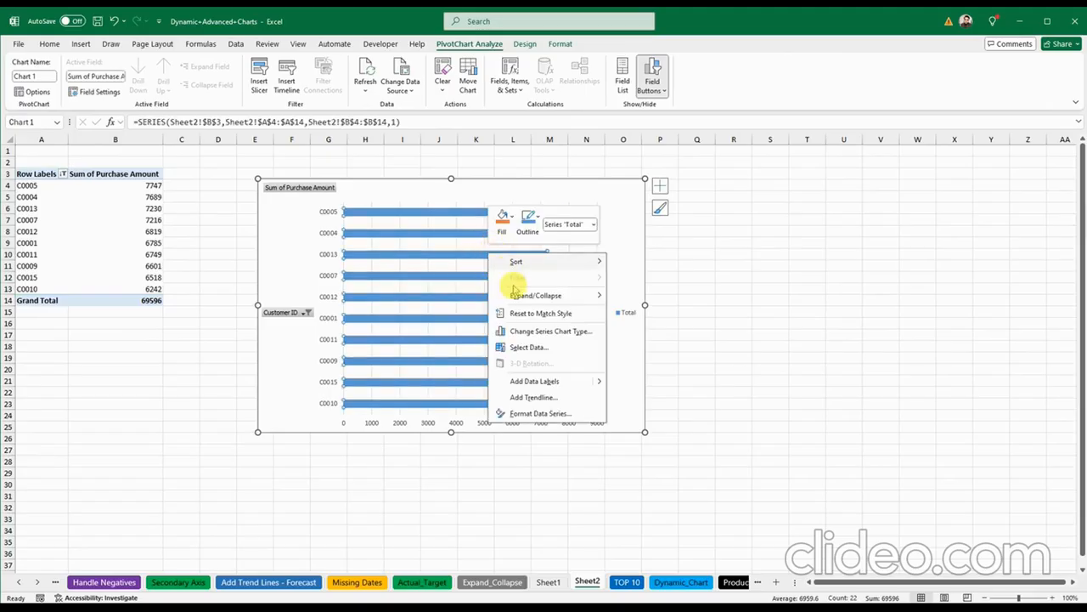
{"action": "left_click", "coordinate": [548, 381]}
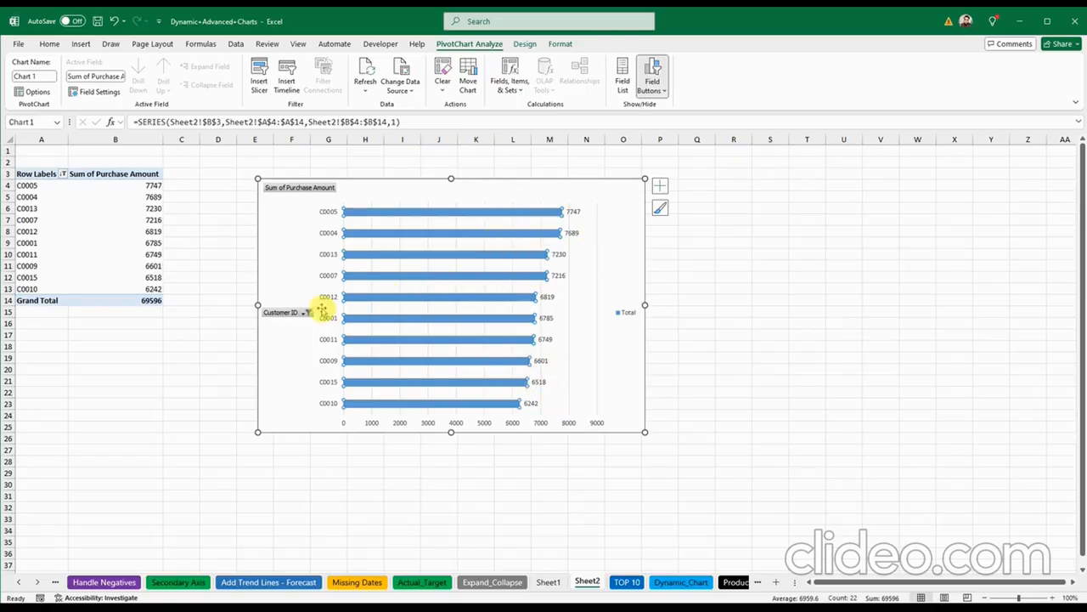
Step: Hide the Sum of Purchase Amount value field button on the PivotChart
{"action": "right_click", "coordinate": [300, 186]}
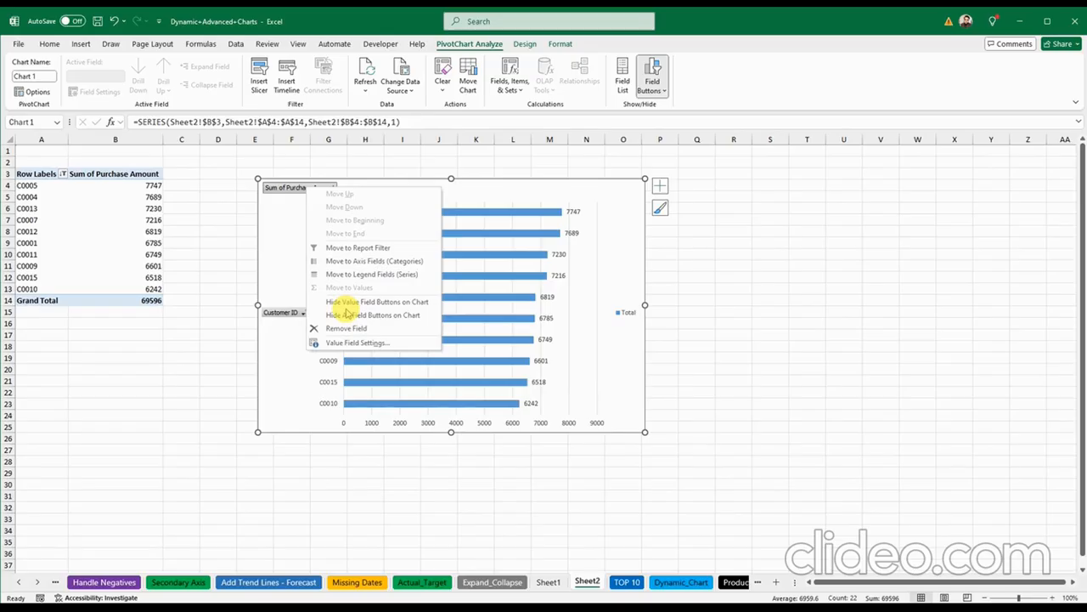
{"action": "left_click", "coordinate": [348, 315]}
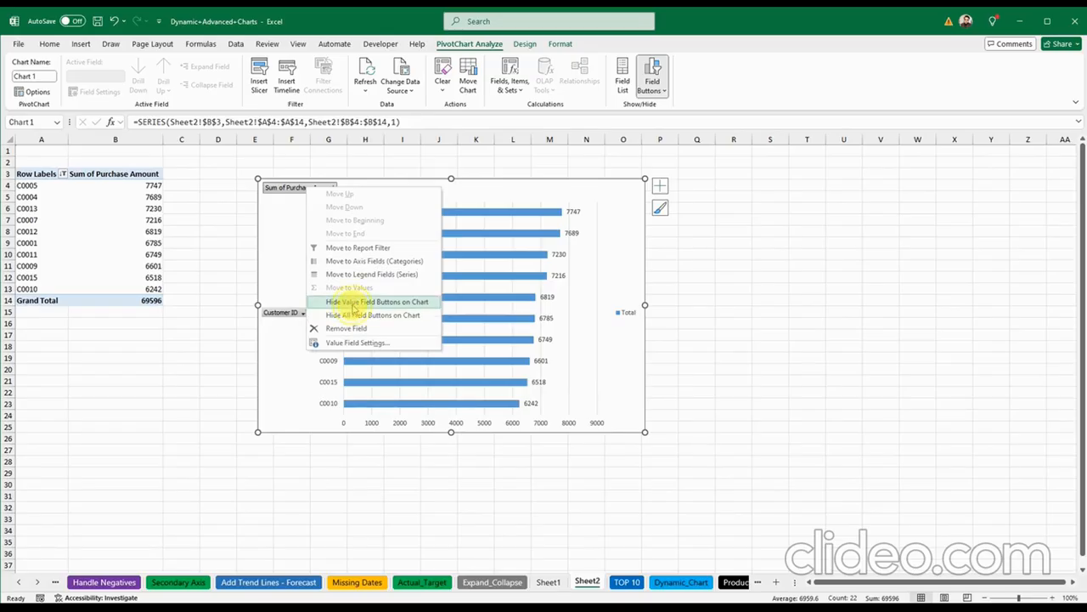
{"action": "left_click", "coordinate": [351, 304]}
Step: Hide the Customer ID axis field button, leaving the chart selected
{"action": "right_click", "coordinate": [291, 310]}
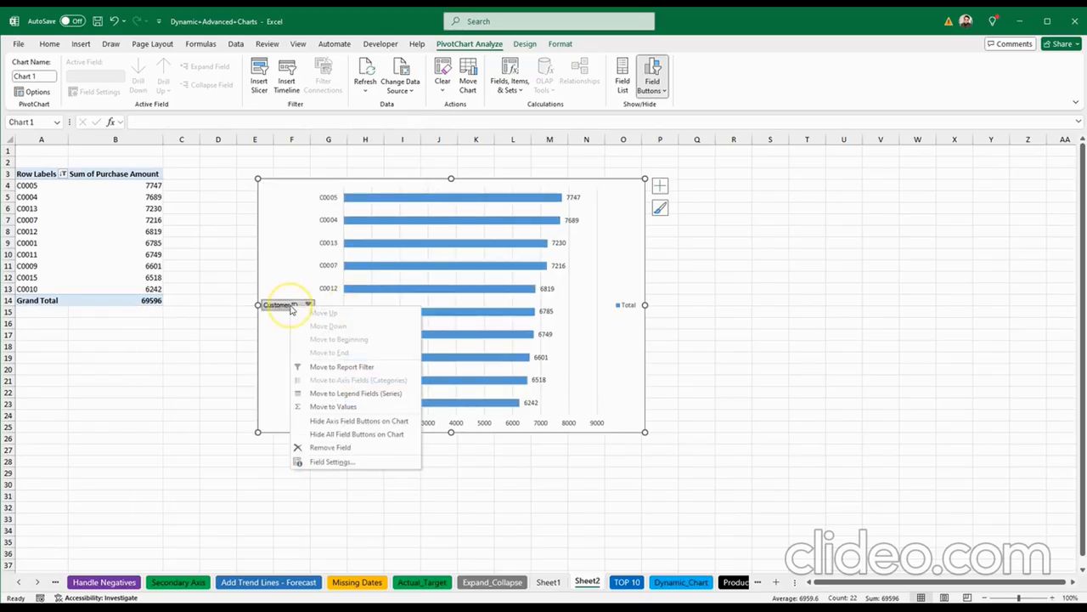
{"action": "left_click", "coordinate": [331, 422]}
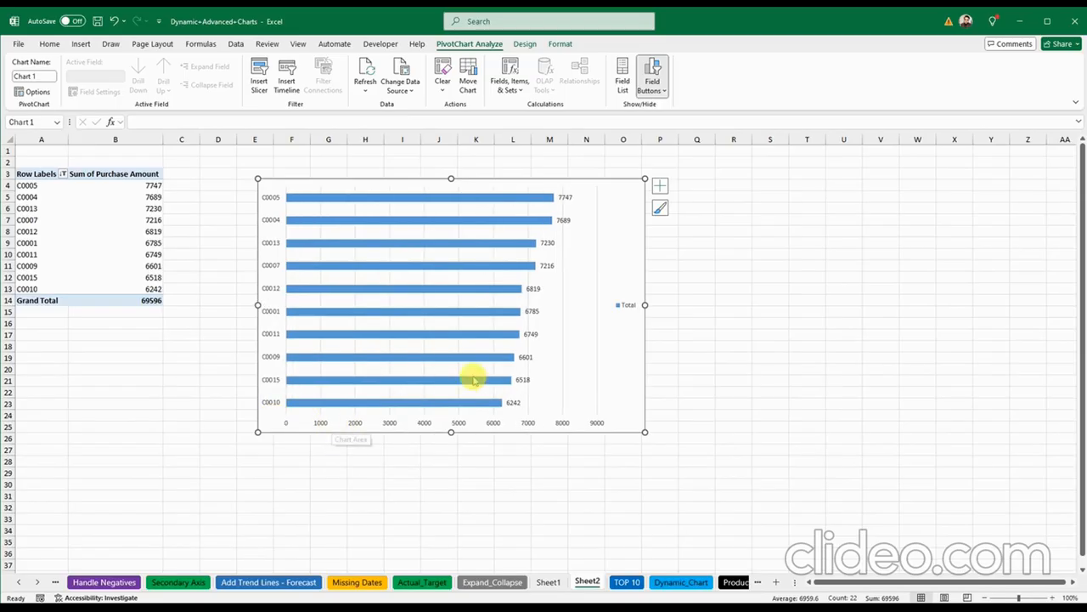
{"action": "left_click", "coordinate": [566, 201]}
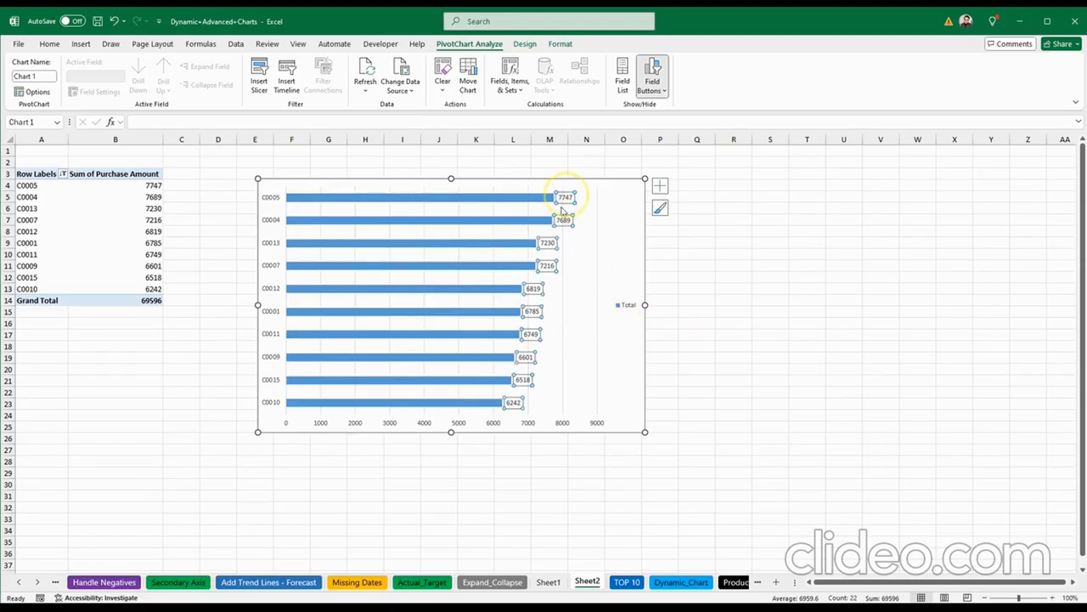
{"action": "left_click", "coordinate": [602, 276]}
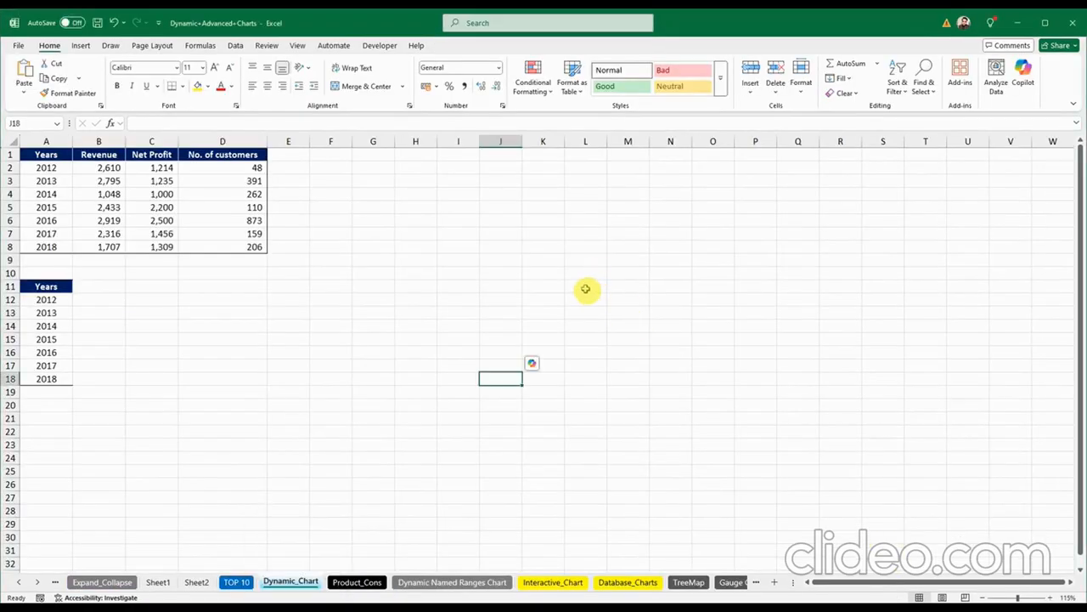
{"action": "left_click", "coordinate": [416, 296]}
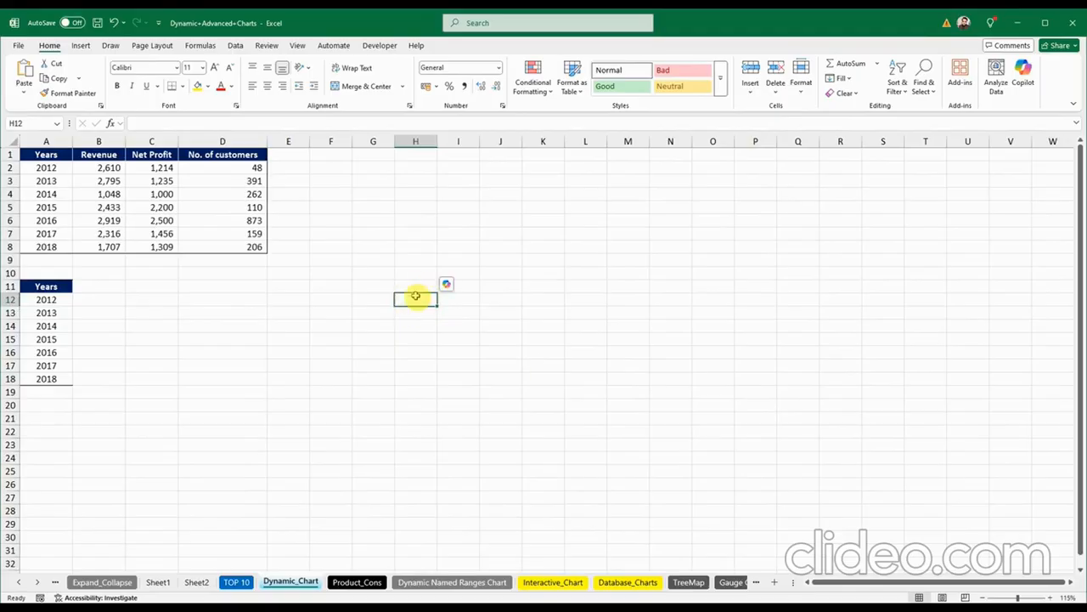
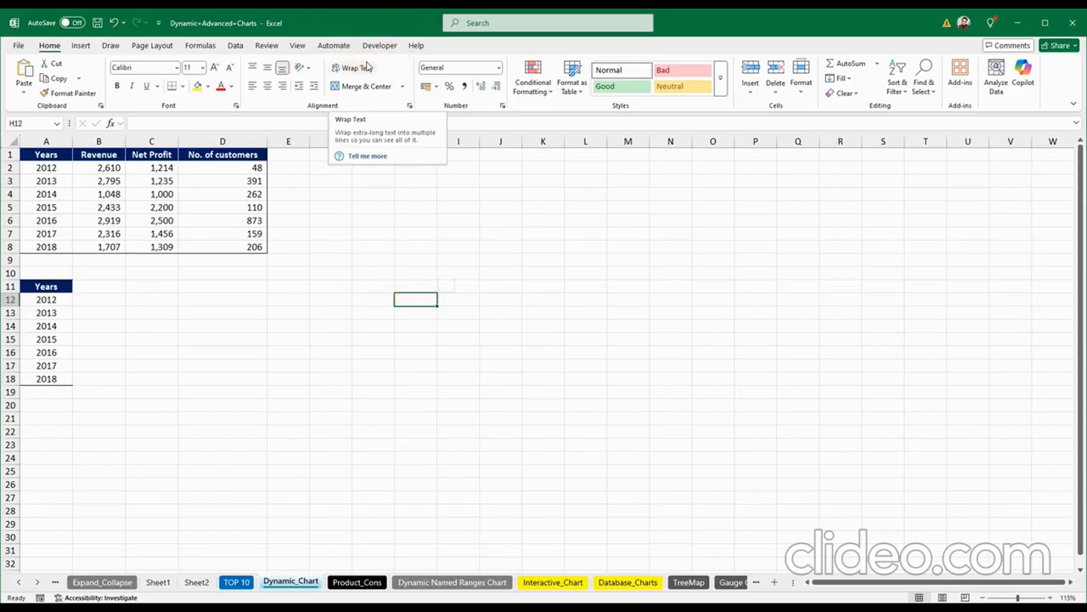
Step: Point out the revenue, profit and No. of customers columns in the Dynamic_Chart table
{"action": "left_click", "coordinate": [306, 286]}
{"action": "left_click", "coordinate": [312, 313]}
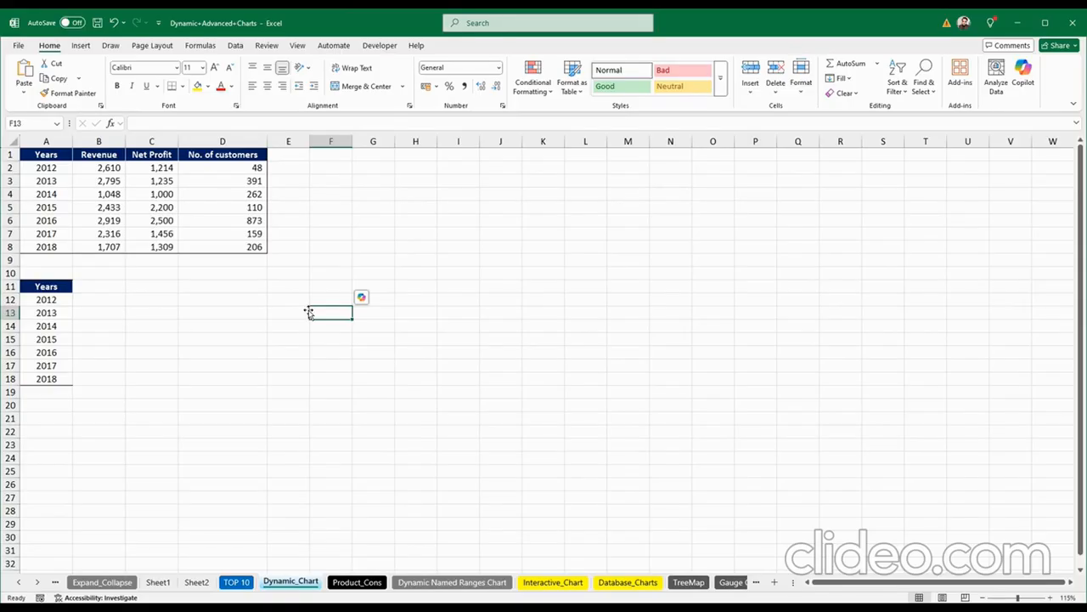
{"action": "left_click", "coordinate": [309, 312]}
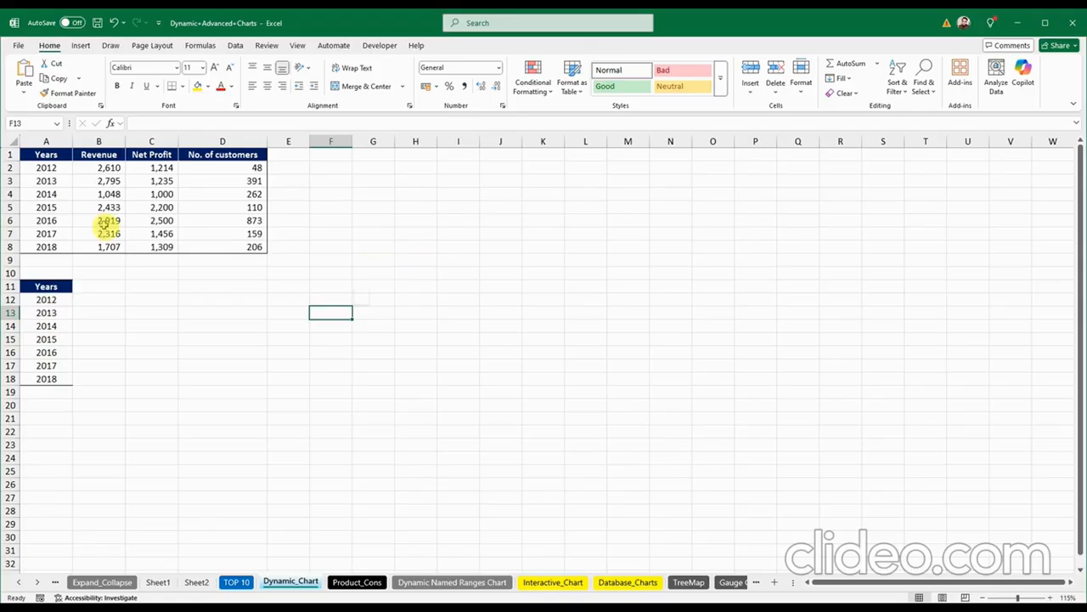
{"action": "left_click", "coordinate": [44, 207]}
{"action": "left_click", "coordinate": [103, 208]}
{"action": "left_click", "coordinate": [170, 220]}
{"action": "left_click", "coordinate": [238, 221]}
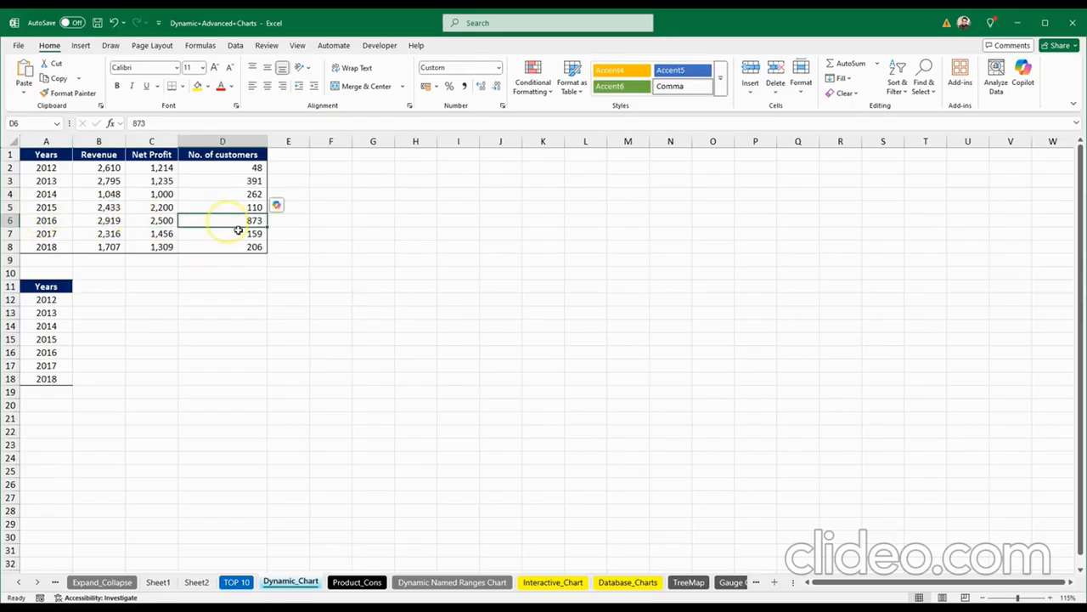
{"action": "left_click", "coordinate": [490, 247]}
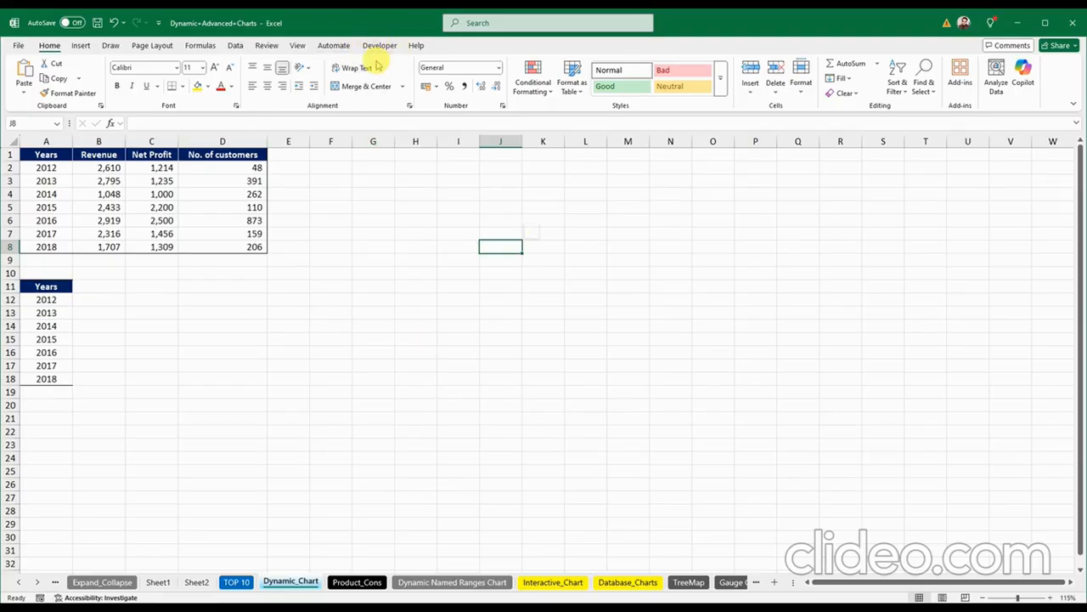
Step: Go to the File backstage Home view with templates and recent workbooks
{"action": "left_click", "coordinate": [378, 65]}
{"action": "left_click", "coordinate": [350, 270]}
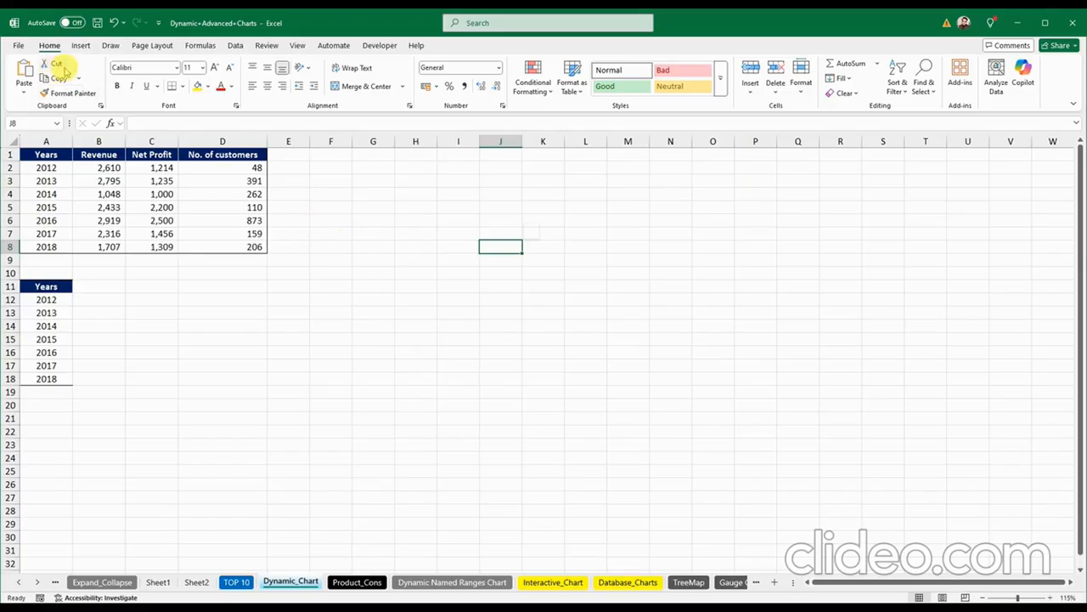
{"action": "left_click", "coordinate": [17, 46]}
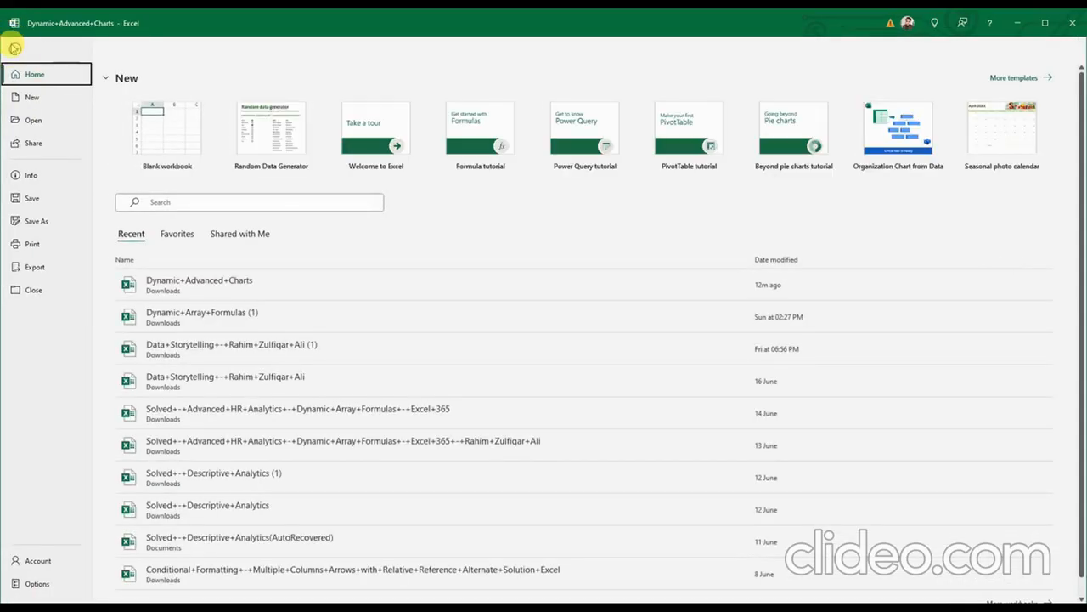
Step: In Options > Customize Ribbon, toggle Developer off and back on, then cancel without changes
{"action": "left_click", "coordinate": [34, 583]}
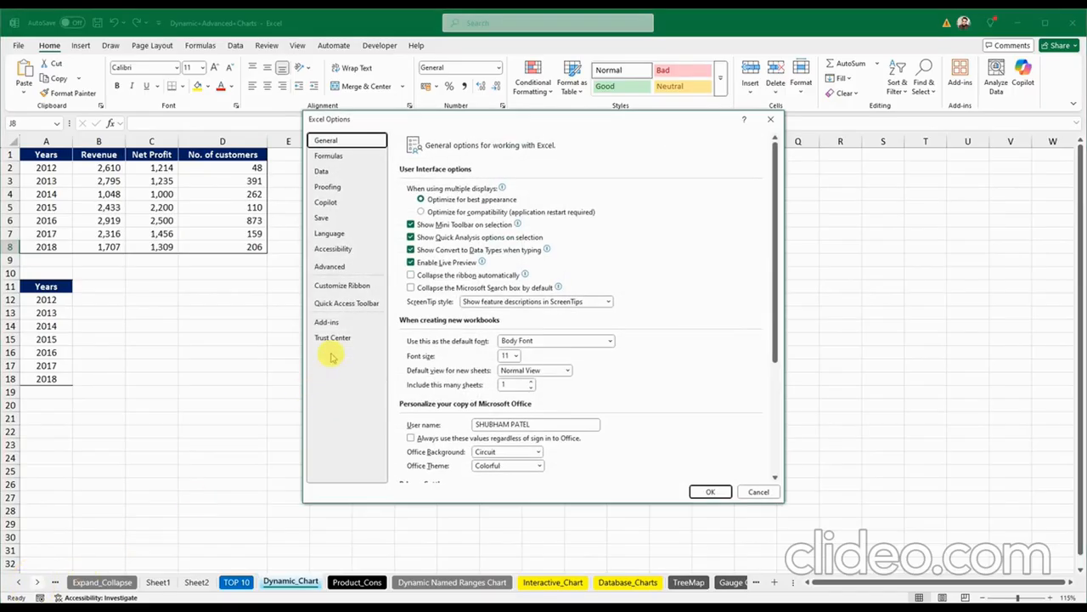
{"action": "left_click", "coordinate": [342, 286]}
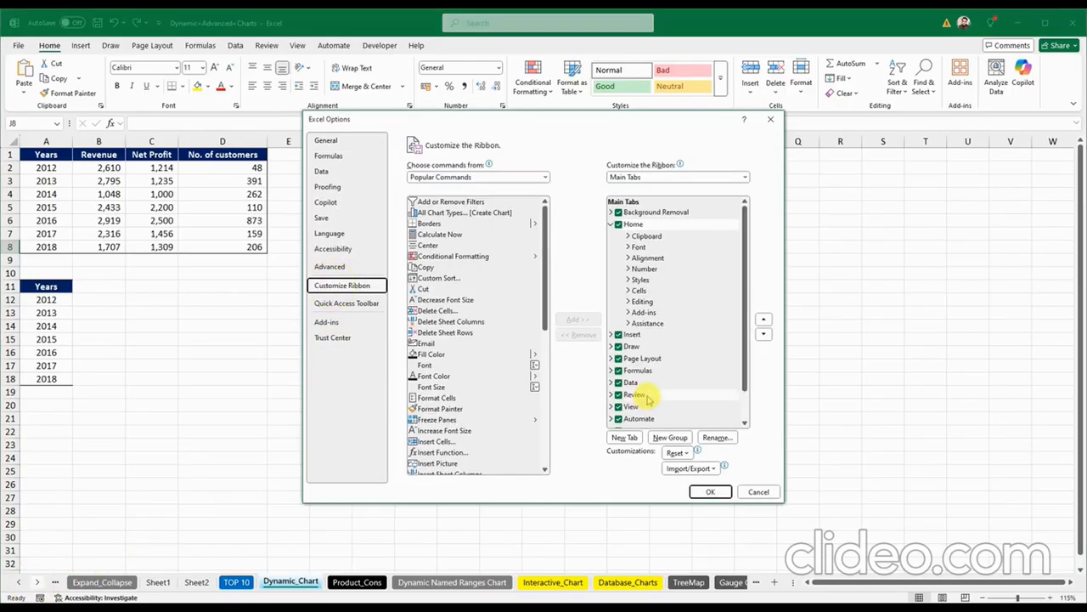
{"action": "left_click_drag", "start_coordinate": [748, 353], "coordinate": [744, 398]}
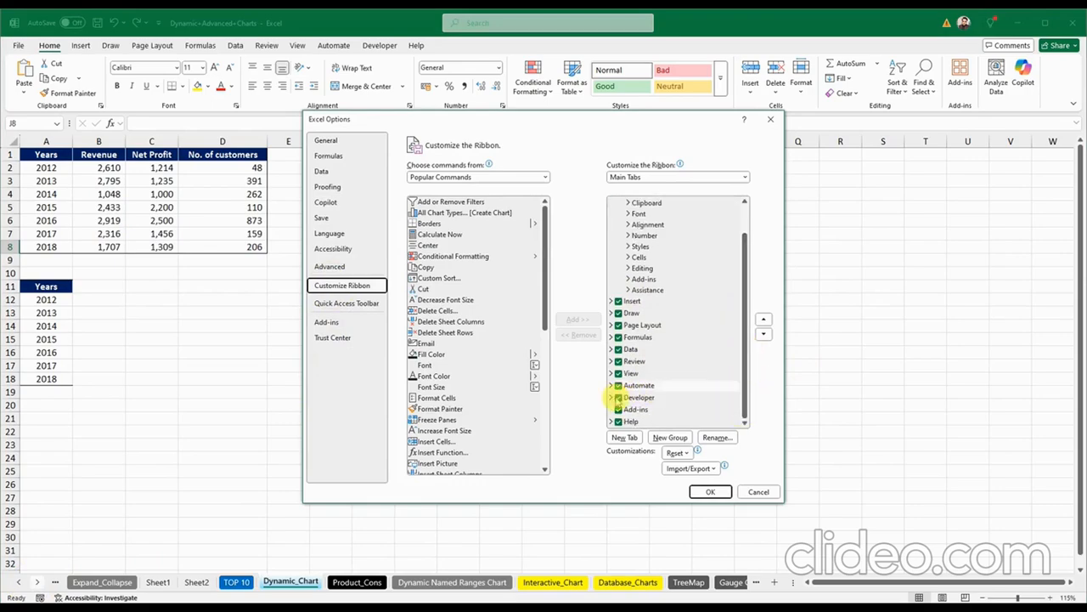
{"action": "left_click", "coordinate": [611, 397]}
{"action": "scroll", "coordinate": [704, 380], "scroll_direction": "down", "scroll_amount": 1}
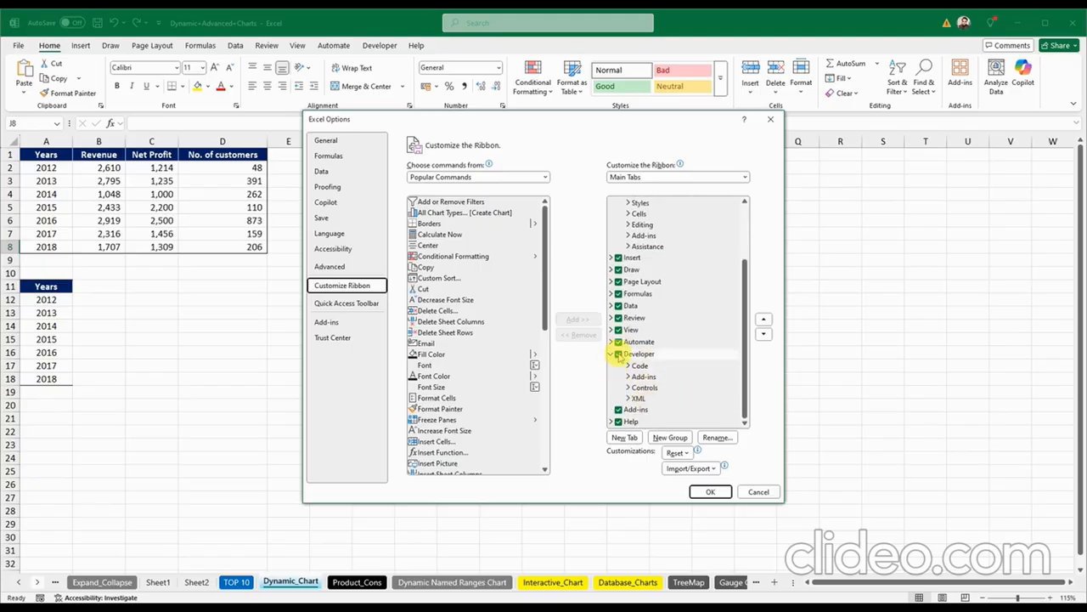
{"action": "left_click", "coordinate": [619, 355]}
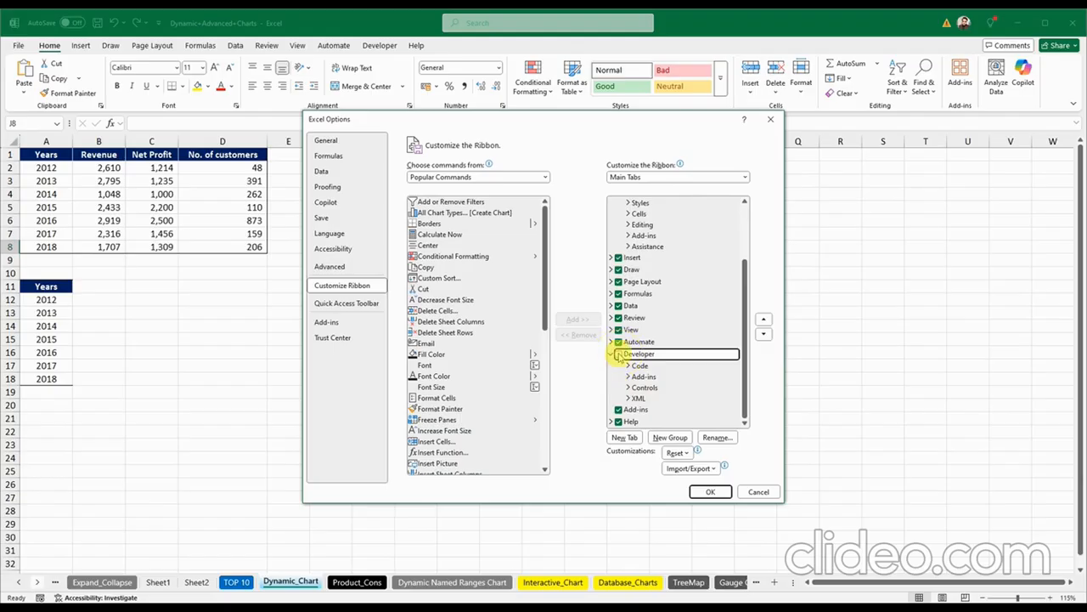
{"action": "left_click", "coordinate": [619, 354]}
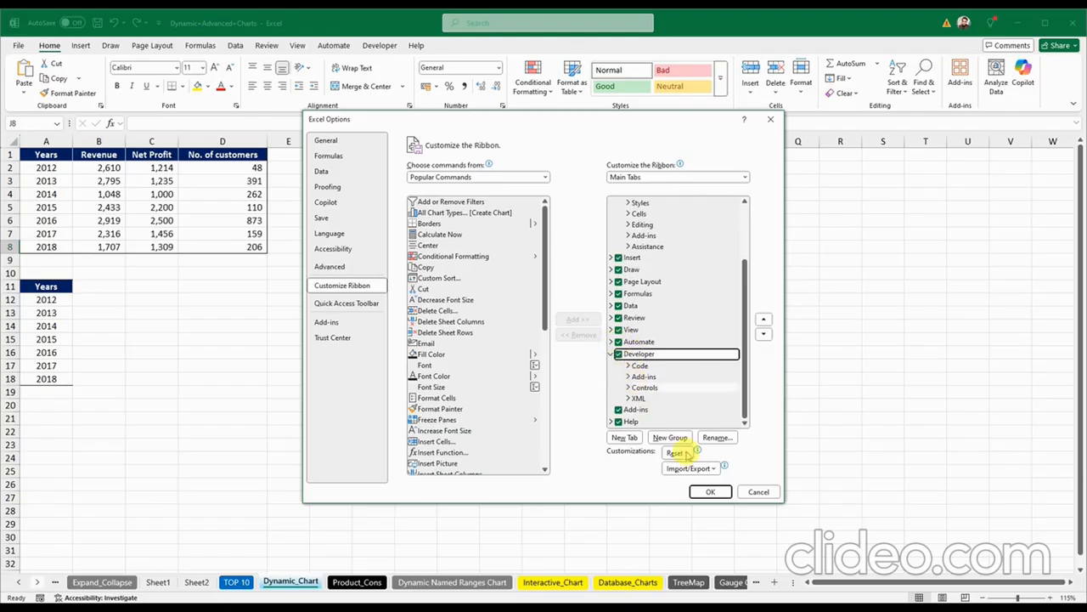
{"action": "left_click", "coordinate": [753, 493]}
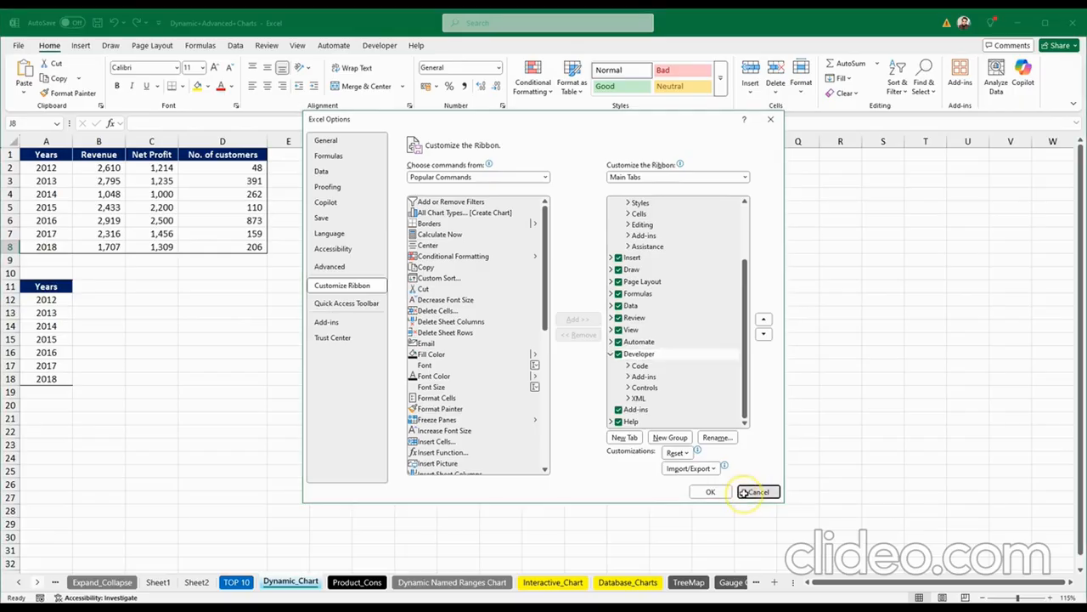
{"action": "left_click", "coordinate": [458, 364]}
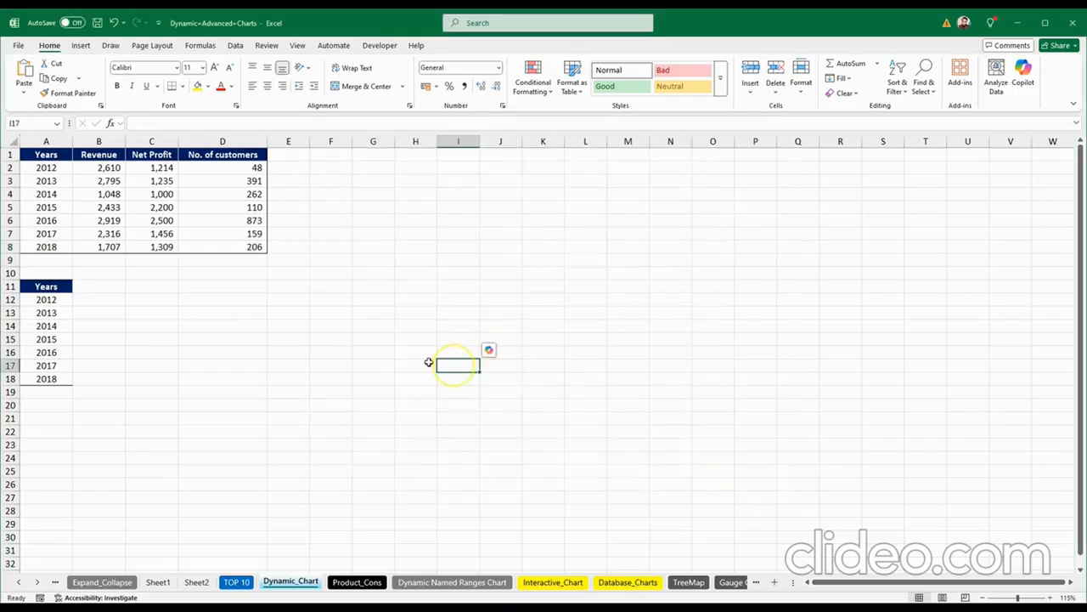
{"action": "left_click", "coordinate": [535, 274]}
{"action": "left_click", "coordinate": [423, 228]}
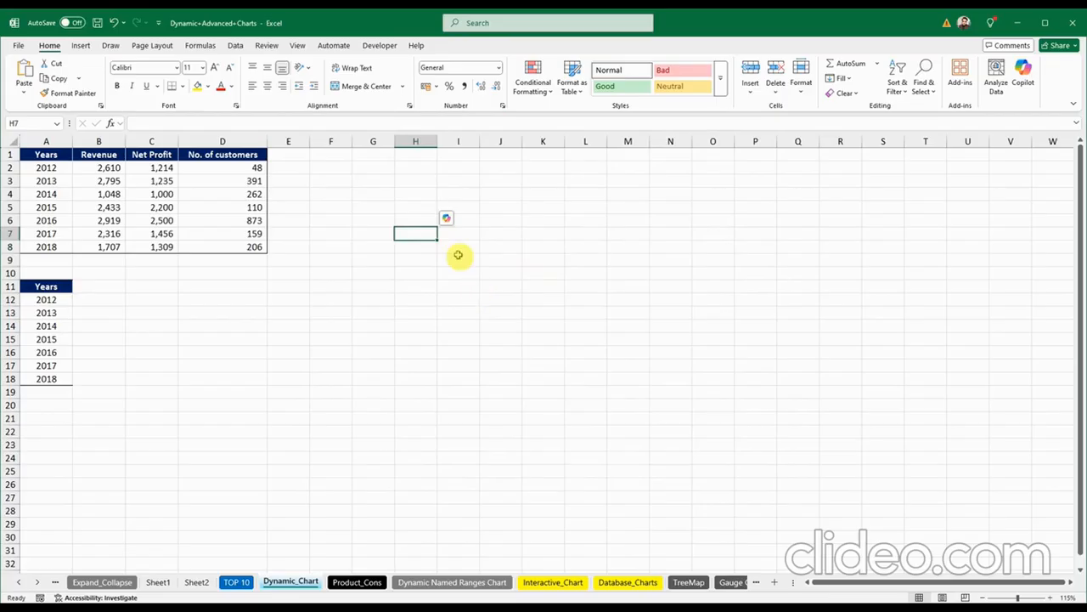
Step: Draw a Check Box form control from the Developer tab around cell H4
{"action": "left_click", "coordinate": [363, 46]}
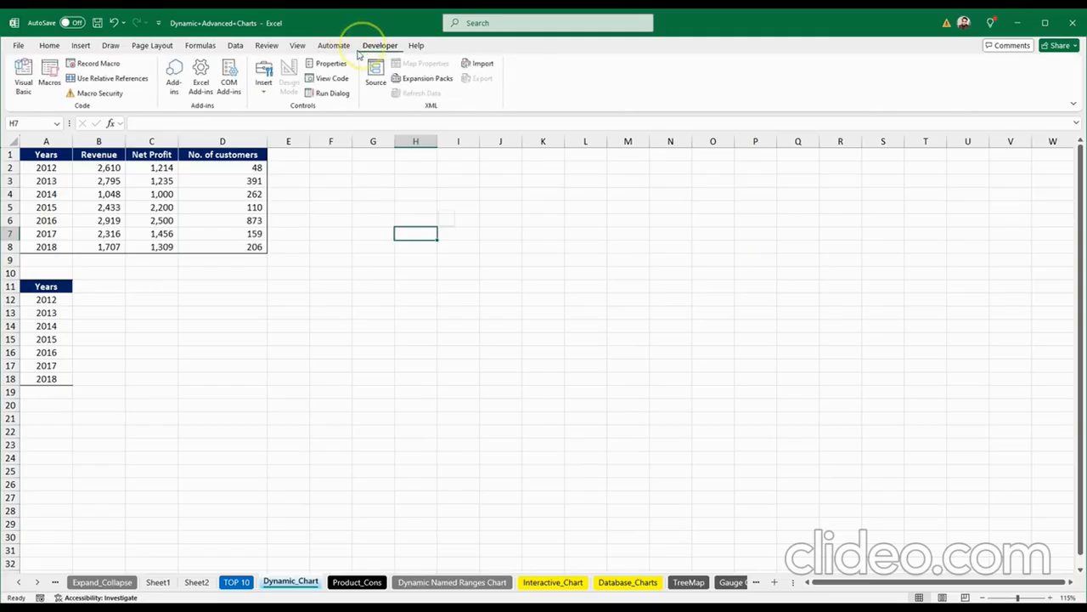
{"action": "left_click", "coordinate": [265, 83]}
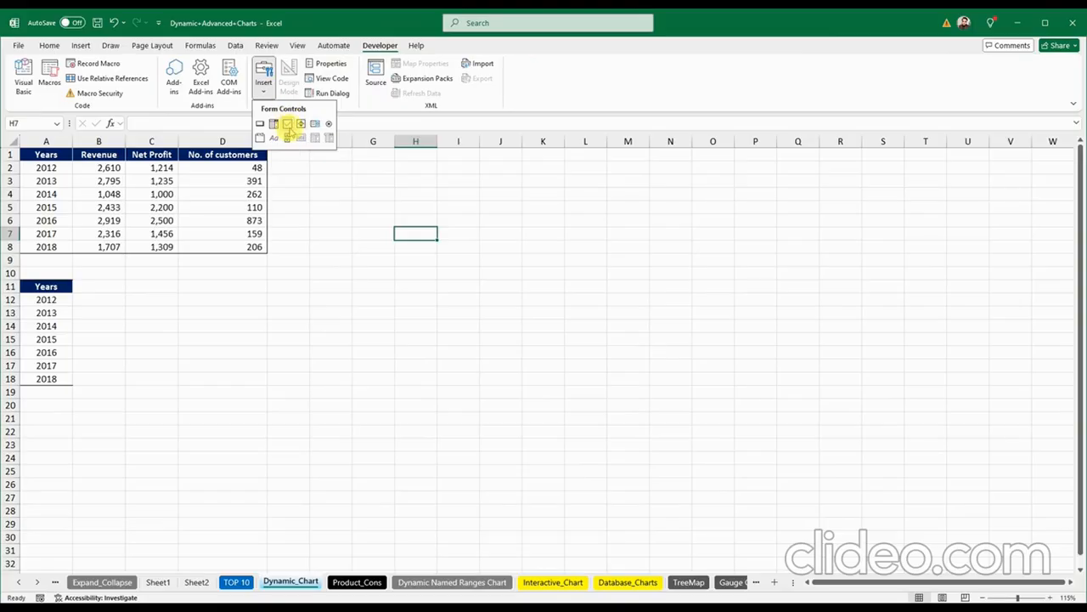
{"action": "left_click", "coordinate": [287, 124]}
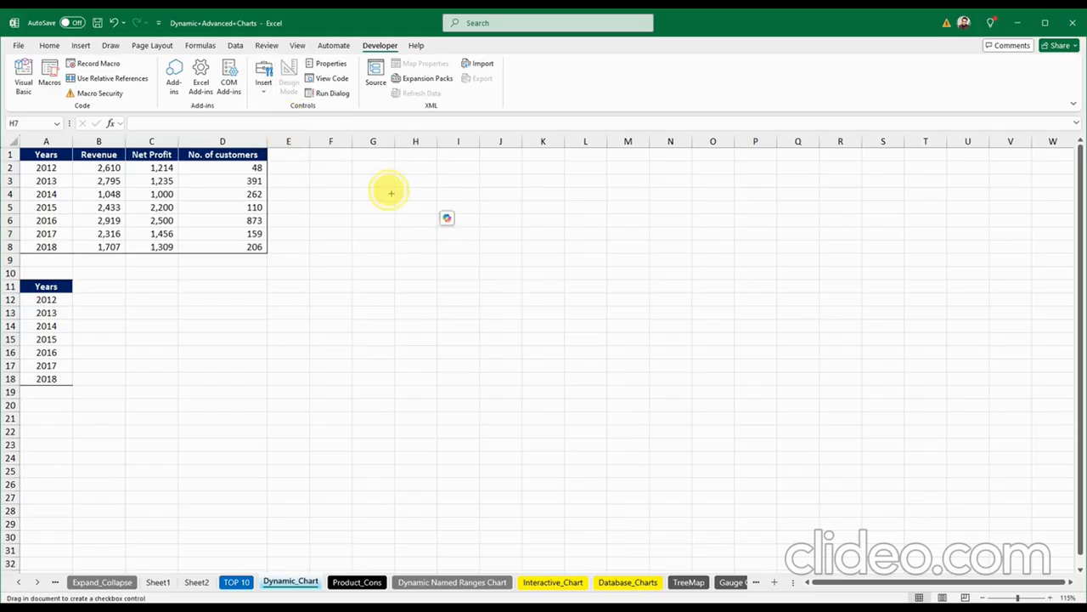
{"action": "left_click_drag", "start_coordinate": [389, 192], "coordinate": [463, 211]}
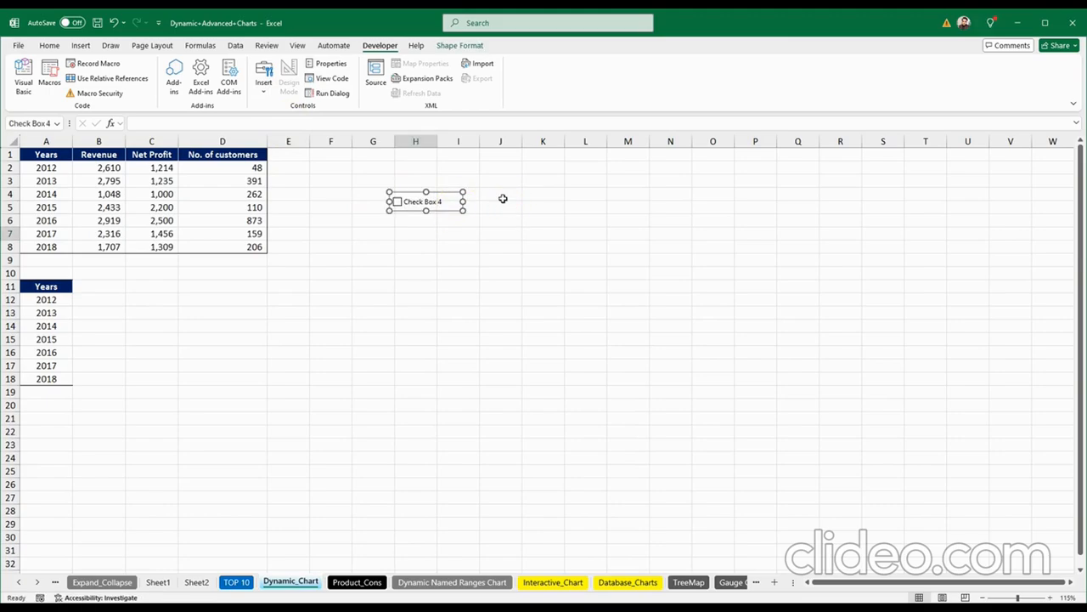
{"action": "left_click", "coordinate": [502, 196]}
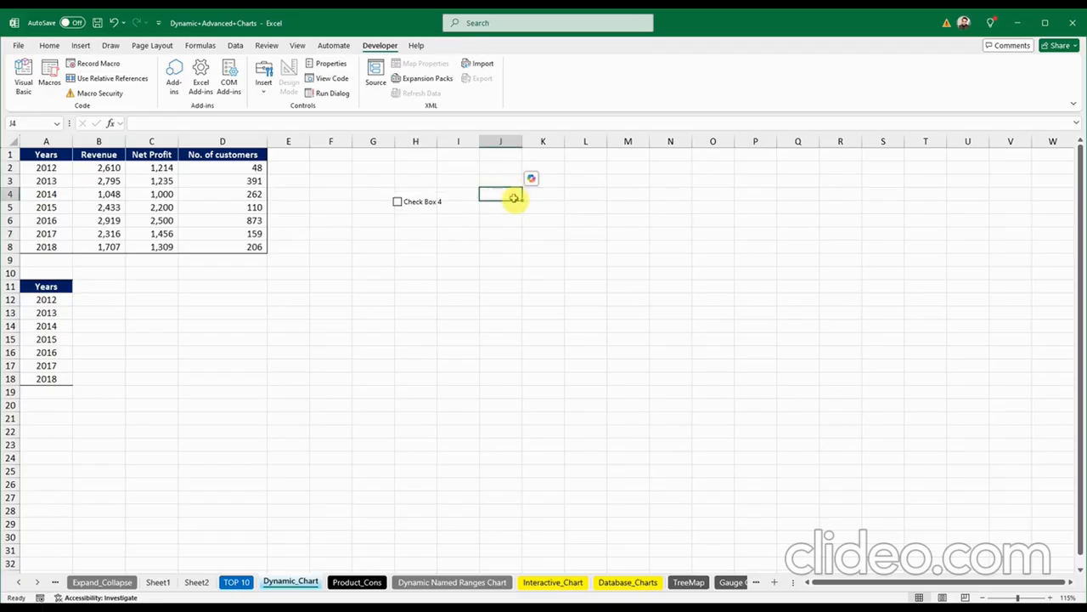
Step: Paste two copies of the checkbox to its right and tick the first one
{"action": "left_click", "coordinate": [528, 196]}
{"action": "key", "text": "ctrl+v"}
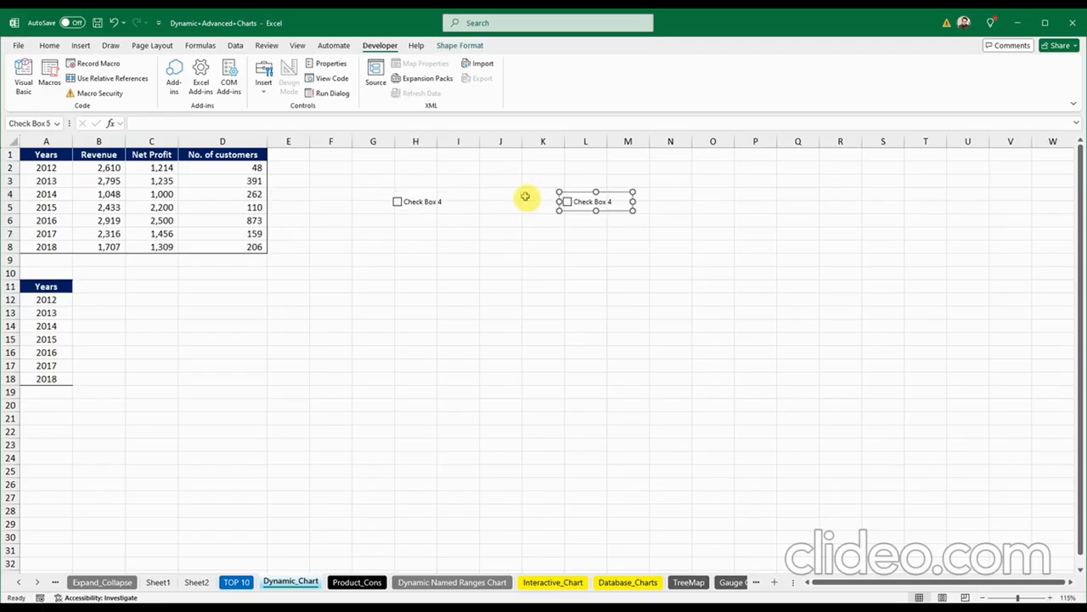
{"action": "left_click", "coordinate": [713, 204]}
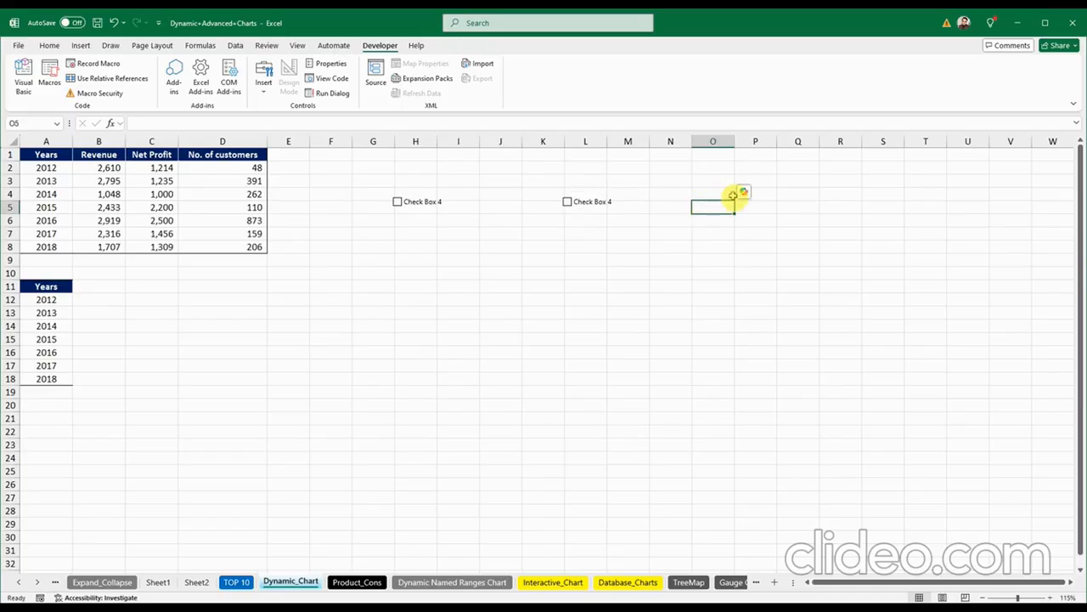
{"action": "left_click", "coordinate": [730, 195]}
{"action": "key", "text": "ctrl+v"}
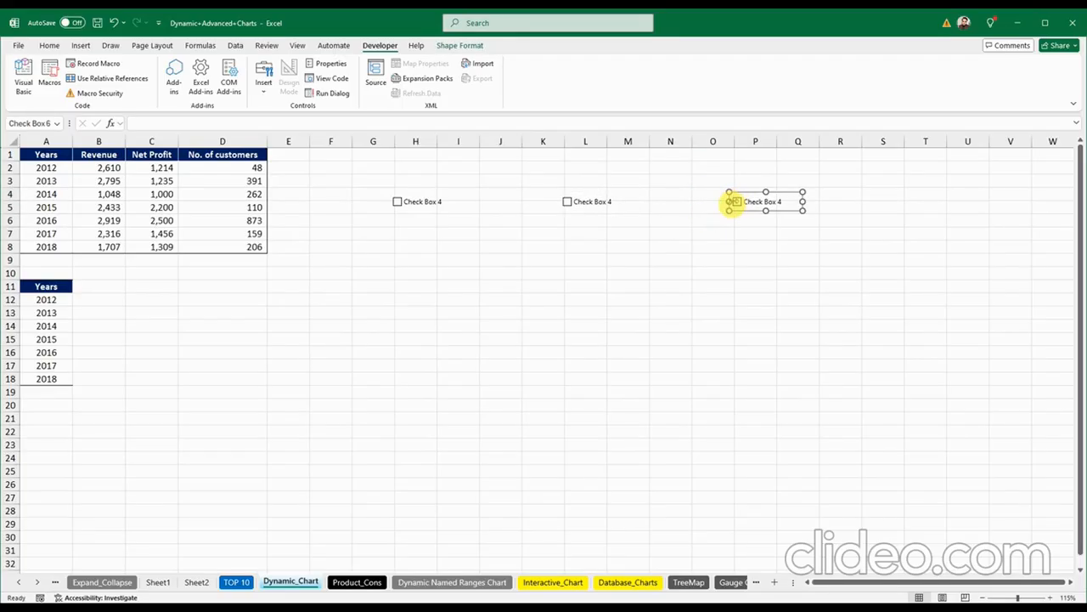
{"action": "left_click", "coordinate": [638, 223]}
{"action": "left_click", "coordinate": [420, 207]}
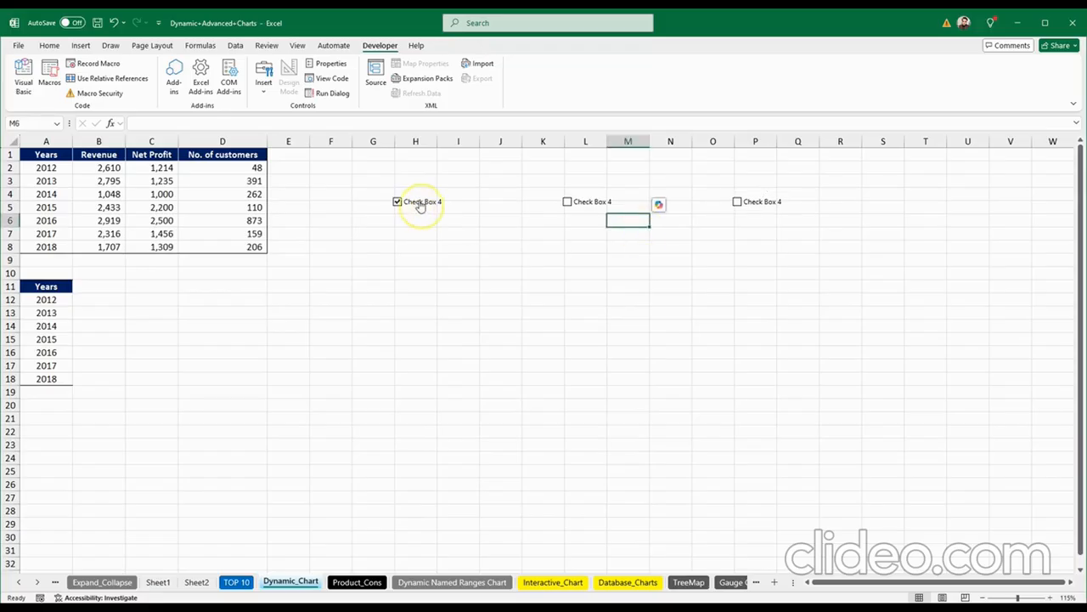
Step: Replace the first checkbox's 'Check Box 4' label with 'Revenue'
{"action": "right_click", "coordinate": [420, 203]}
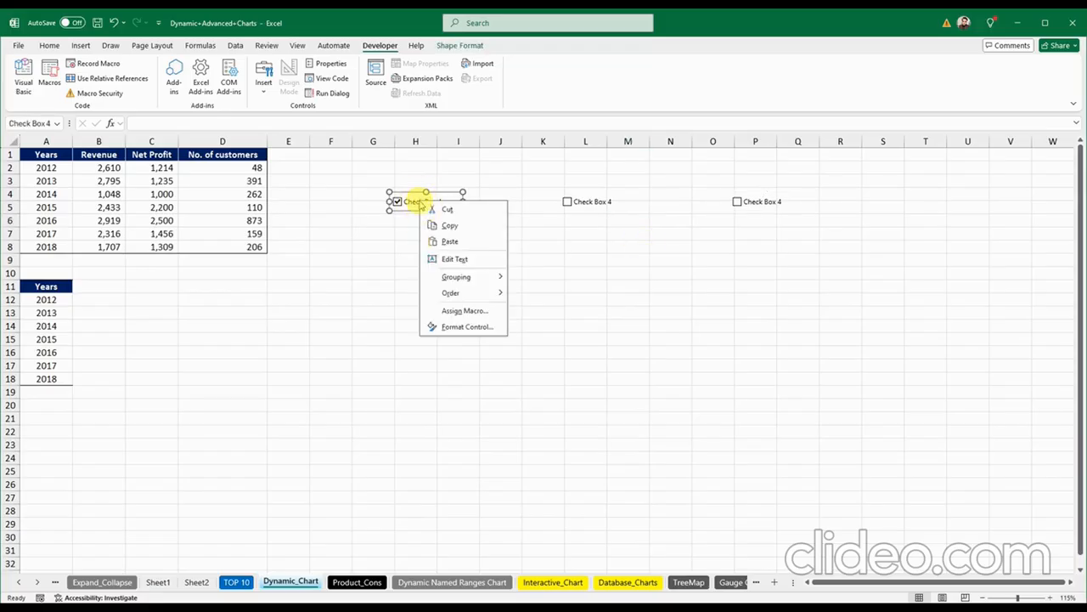
{"action": "left_click", "coordinate": [457, 258]}
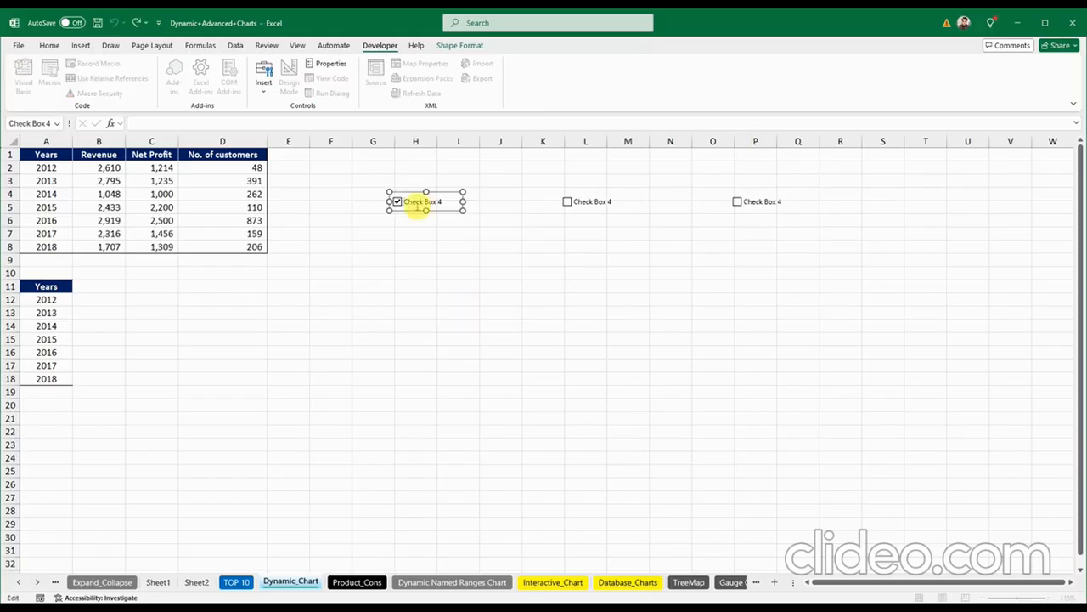
{"action": "right_click", "coordinate": [407, 204]}
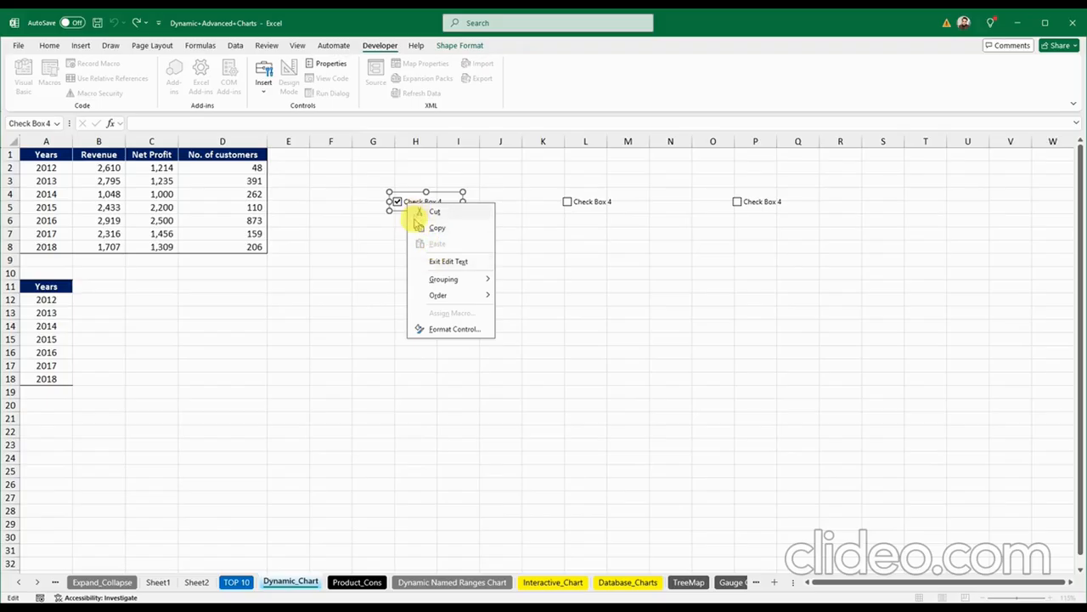
{"action": "left_click", "coordinate": [393, 301]}
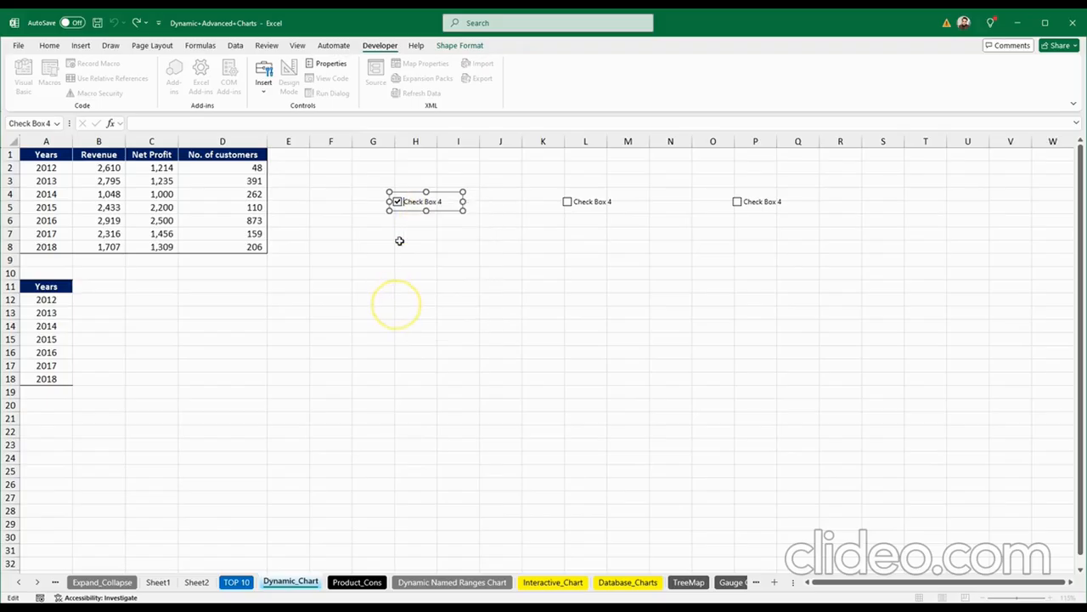
{"action": "left_click", "coordinate": [408, 235]}
{"action": "right_click", "coordinate": [426, 204]}
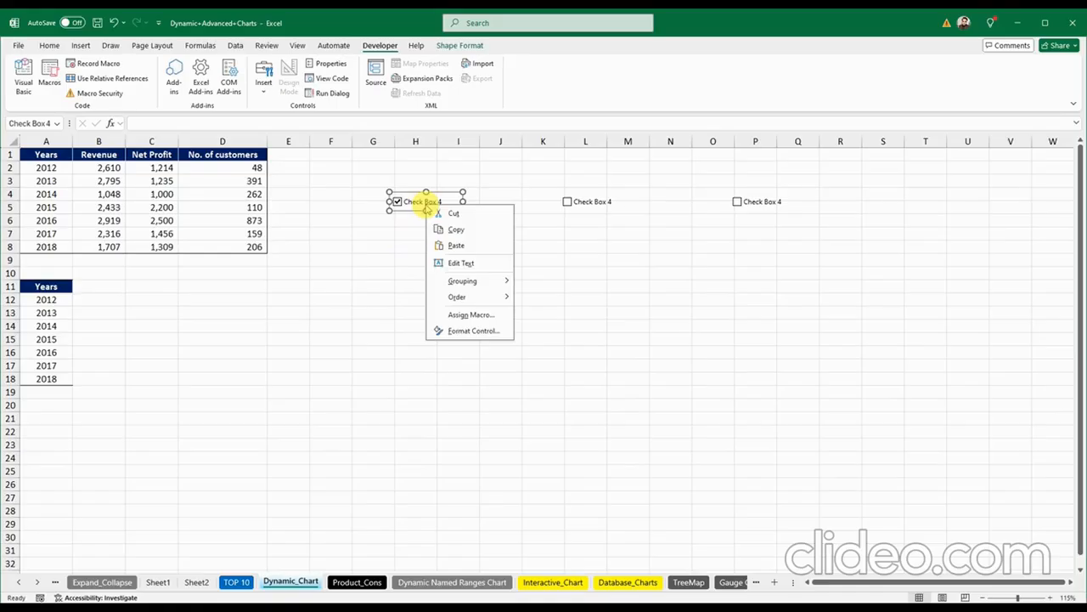
{"action": "left_click", "coordinate": [466, 263]}
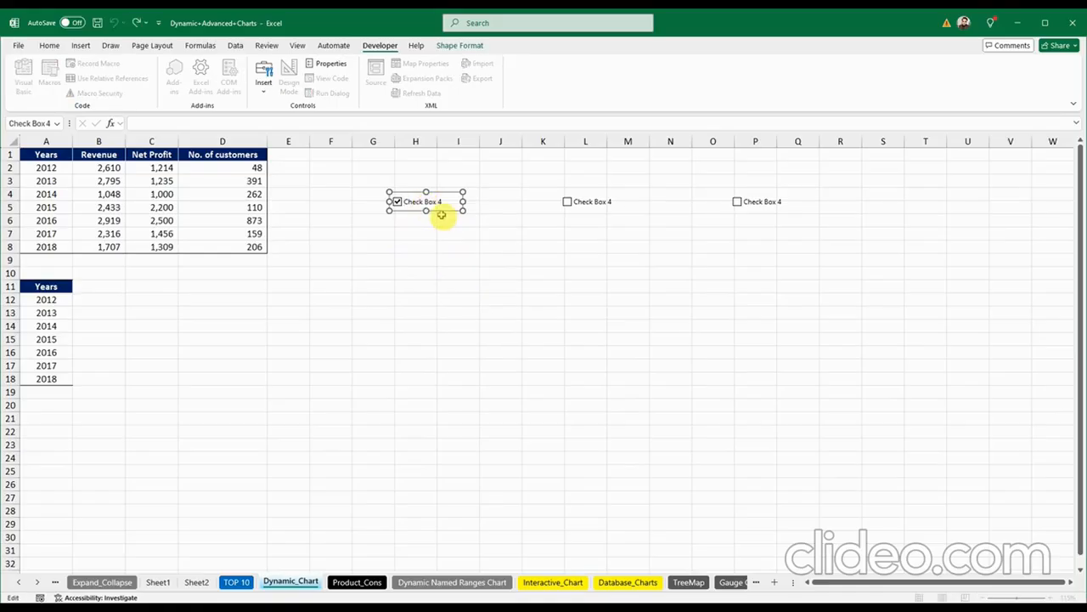
{"action": "left_click_drag", "start_coordinate": [405, 202], "coordinate": [455, 203]}
{"action": "left_click", "coordinate": [532, 259]}
Step: Relabel the second and third checkboxes 'Net profit' and 'No of customer'
{"action": "right_click", "coordinate": [583, 202]}
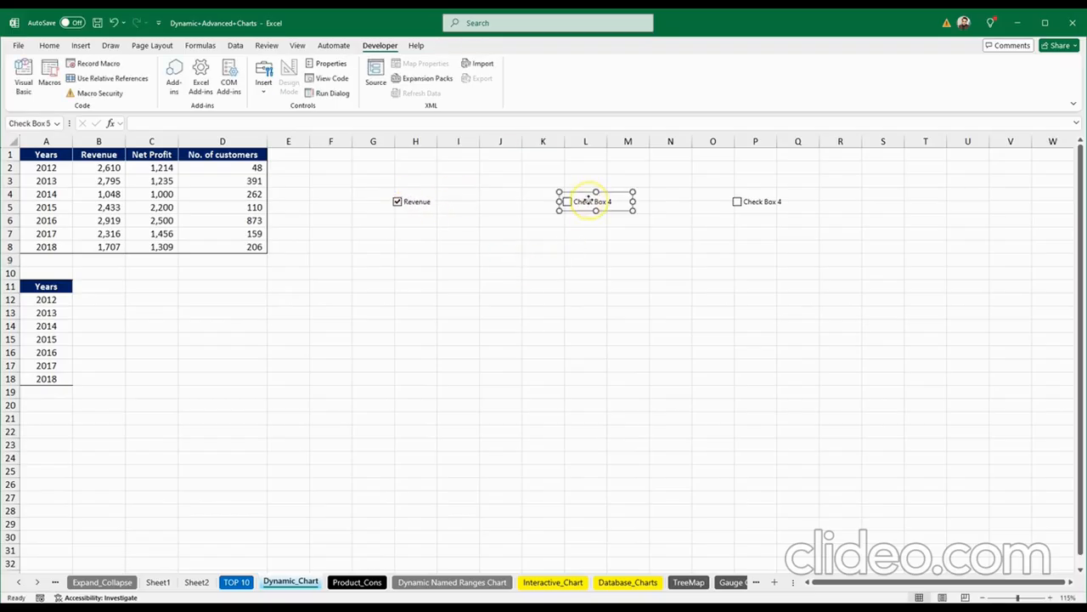
{"action": "left_click", "coordinate": [613, 258]}
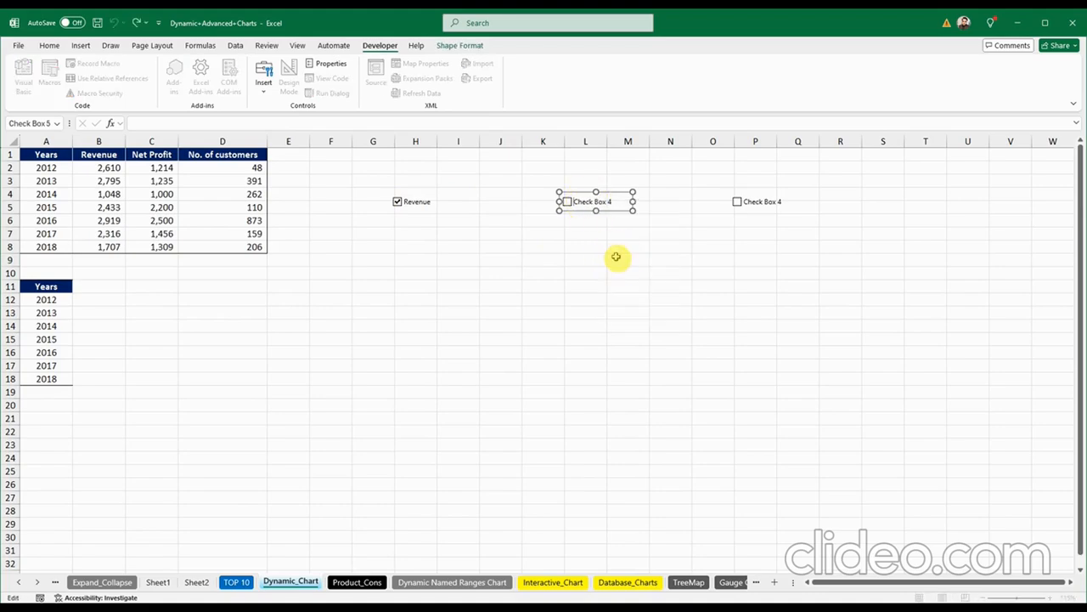
{"action": "key", "text": "Delete"}
{"action": "key", "text": "Delete"}
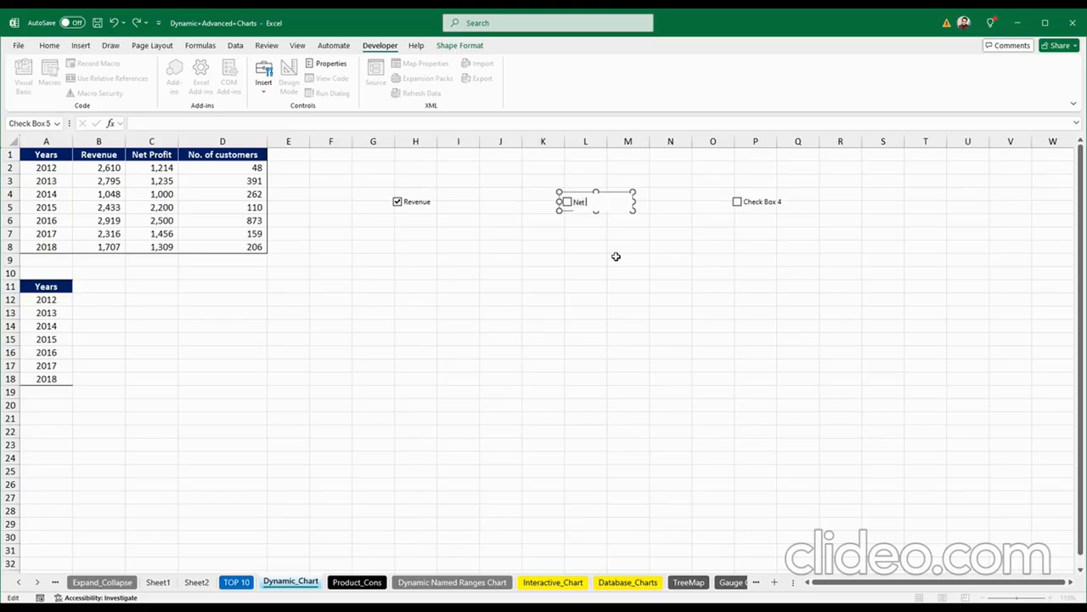
{"action": "left_click", "coordinate": [616, 256]}
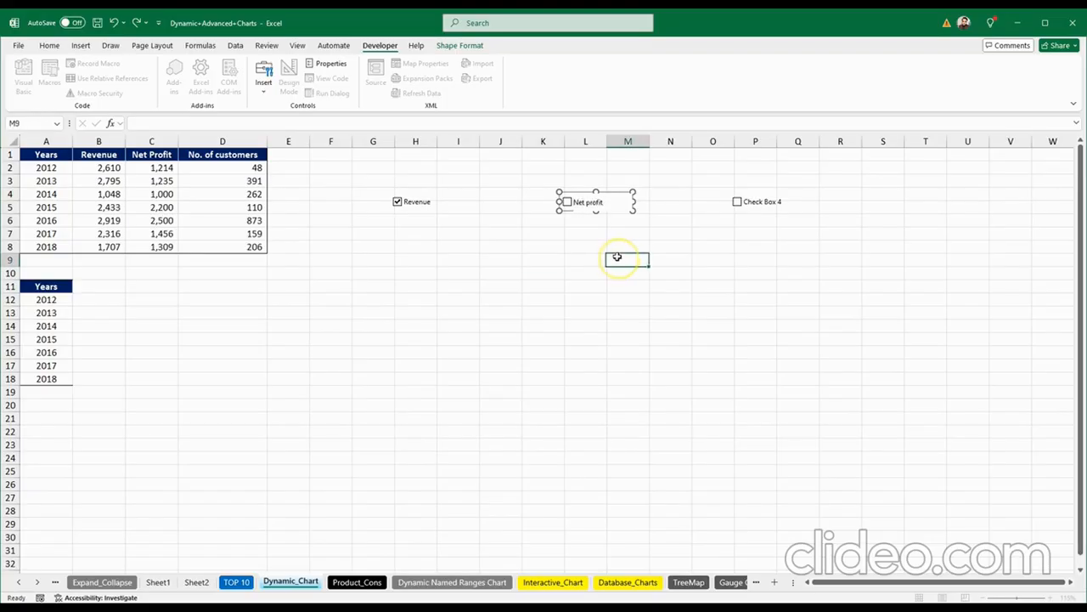
{"action": "right_click", "coordinate": [753, 205]}
{"action": "left_click", "coordinate": [774, 257]}
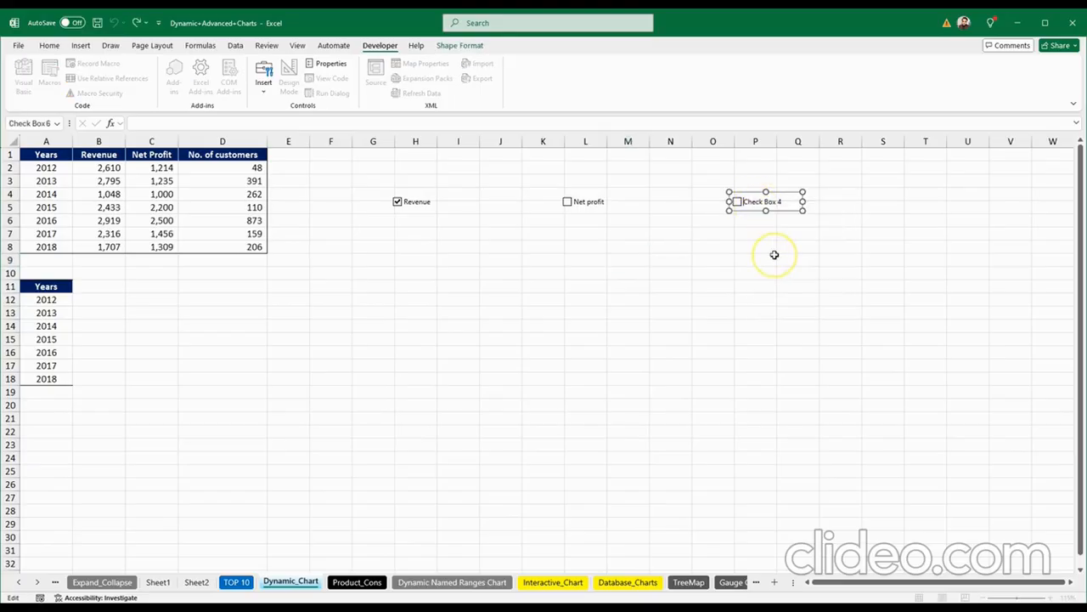
{"action": "type", "text": "no"}
{"action": "left_click", "coordinate": [493, 208]}
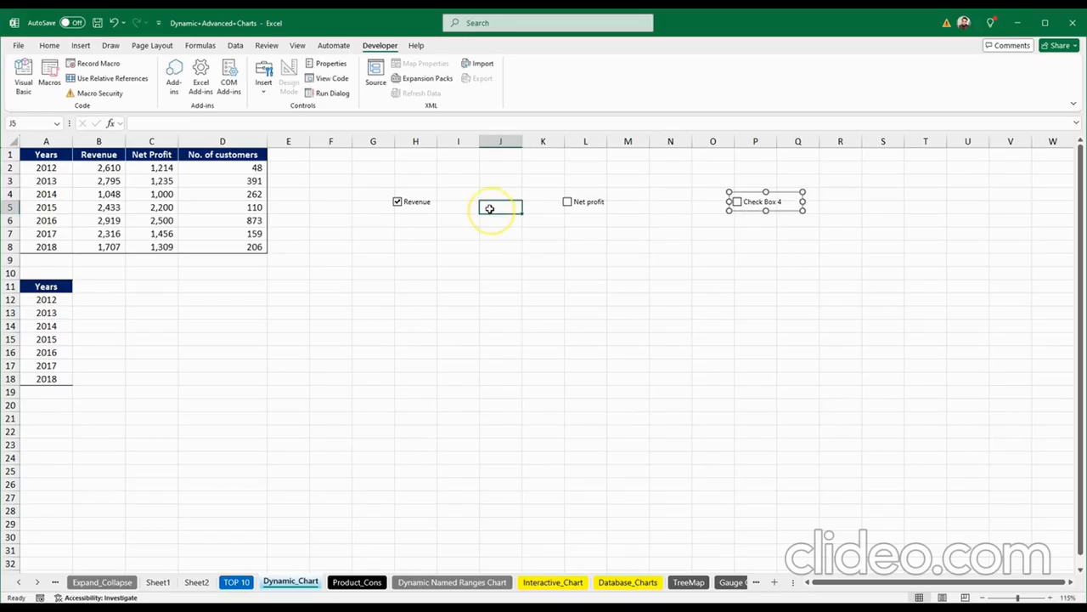
Step: Tick and untick the checkboxes to test them, leaving only Revenue ticked
{"action": "left_click", "coordinate": [568, 202]}
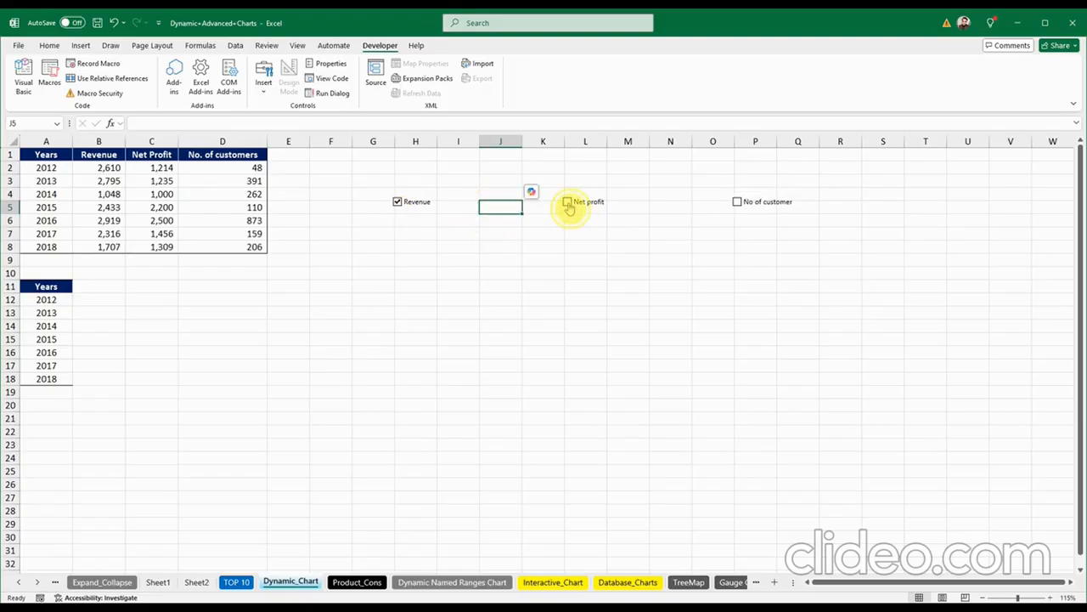
{"action": "left_click", "coordinate": [738, 203]}
{"action": "left_click", "coordinate": [567, 202]}
{"action": "left_click", "coordinate": [398, 202]}
{"action": "left_click", "coordinate": [429, 273]}
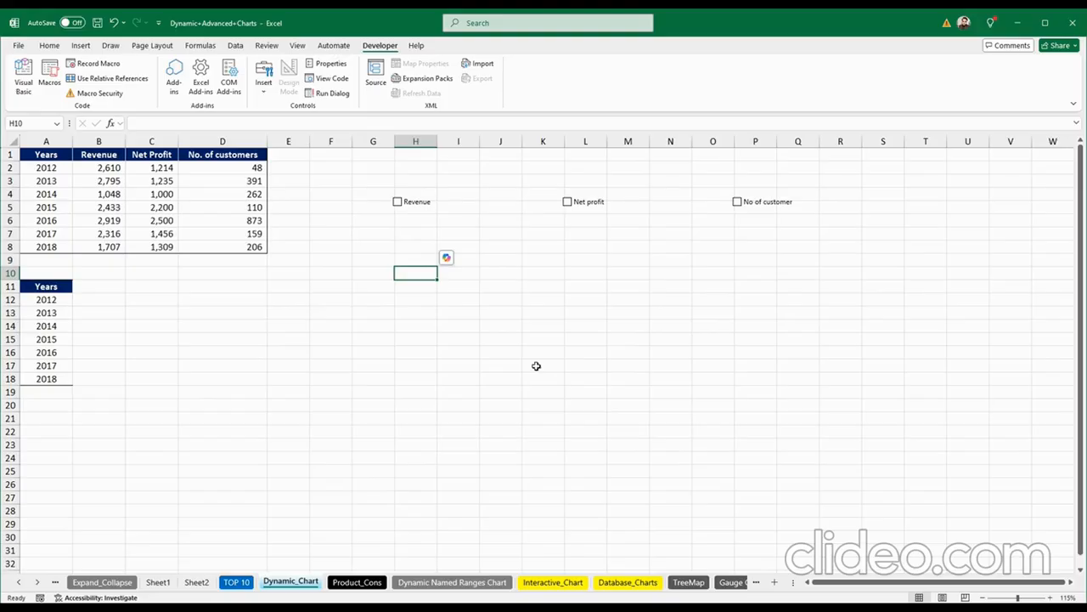
{"action": "left_click", "coordinate": [416, 204]}
Step: Enlarge the Revenue checkbox up-left toward G4 and untick it
{"action": "left_click", "coordinate": [414, 205], "text": "ctrl"}
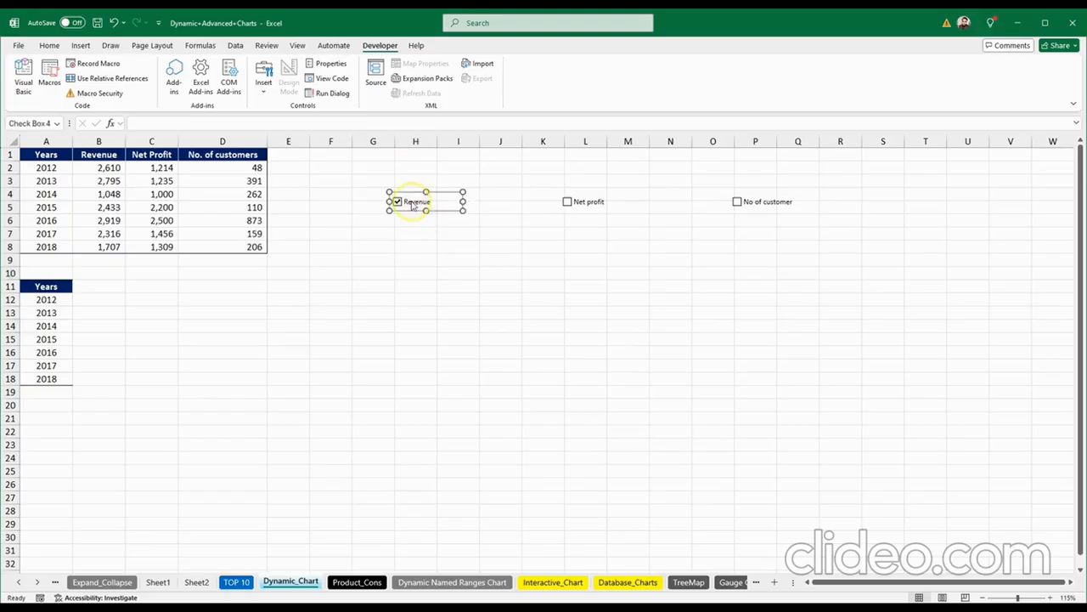
{"action": "right_click", "coordinate": [414, 206]}
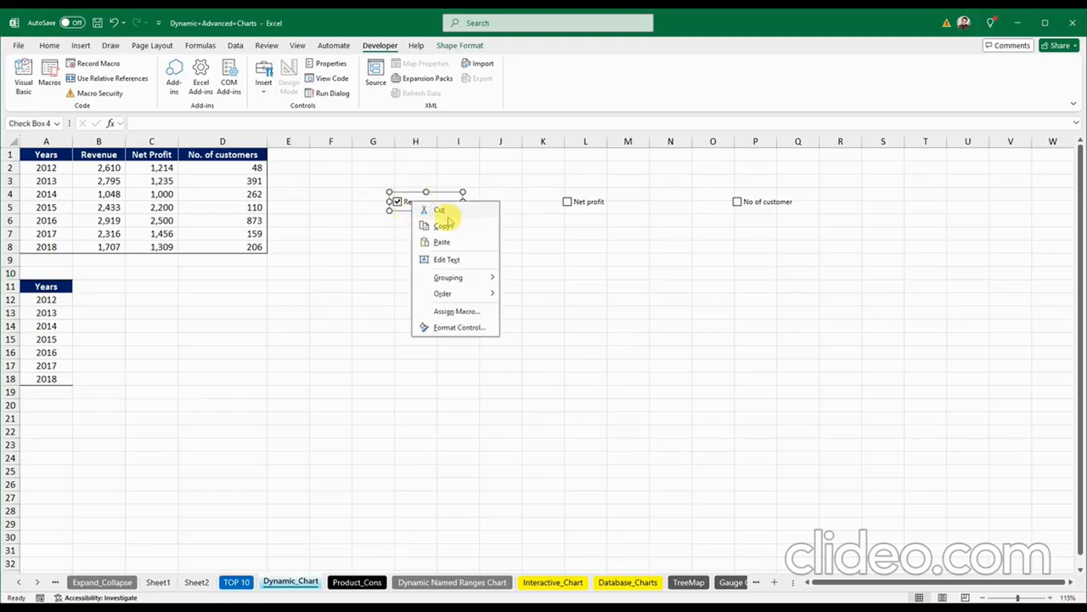
{"action": "left_click", "coordinate": [389, 190]}
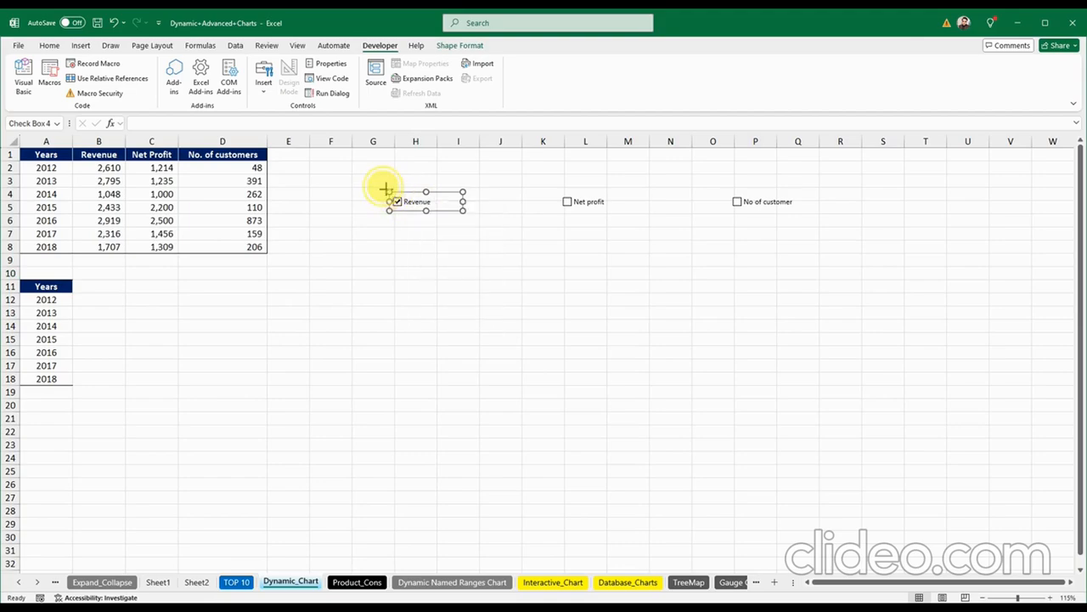
{"action": "left_click_drag", "start_coordinate": [388, 189], "coordinate": [382, 184]}
{"action": "left_click", "coordinate": [510, 233]}
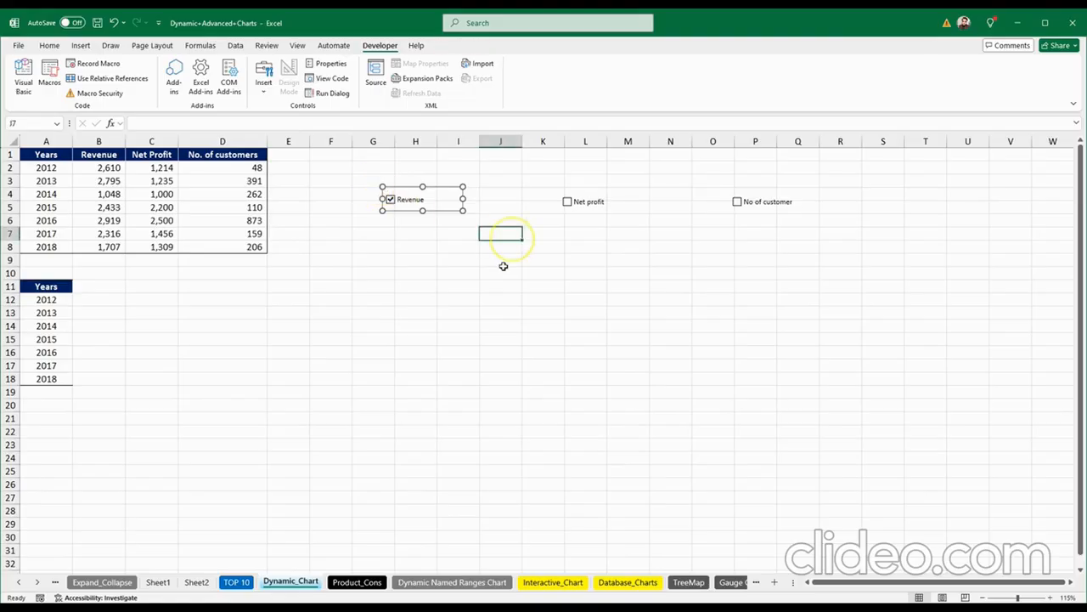
{"action": "left_click", "coordinate": [429, 314]}
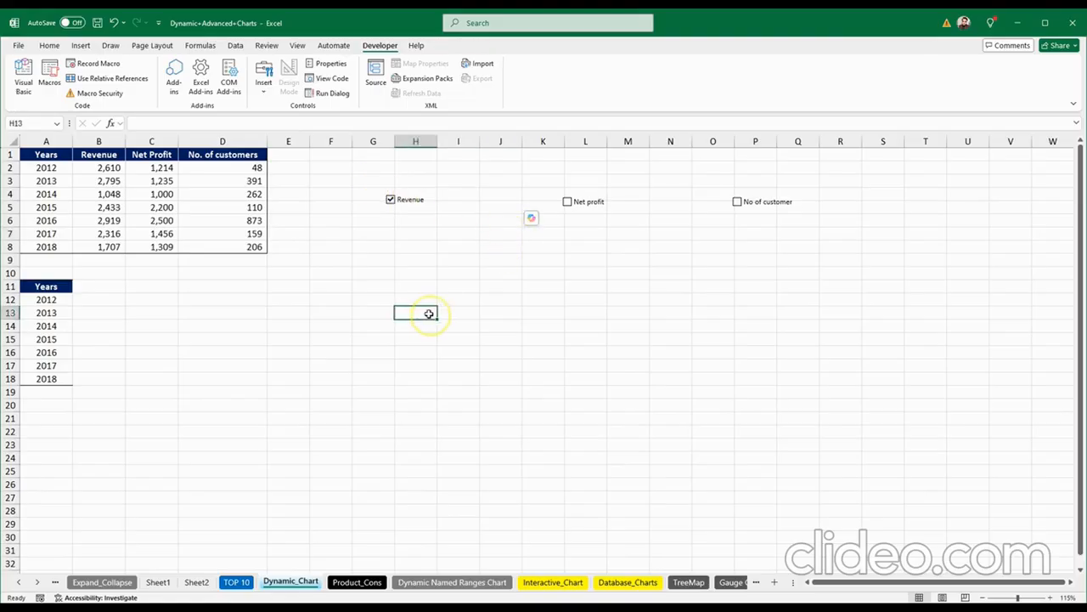
{"action": "left_click", "coordinate": [391, 200]}
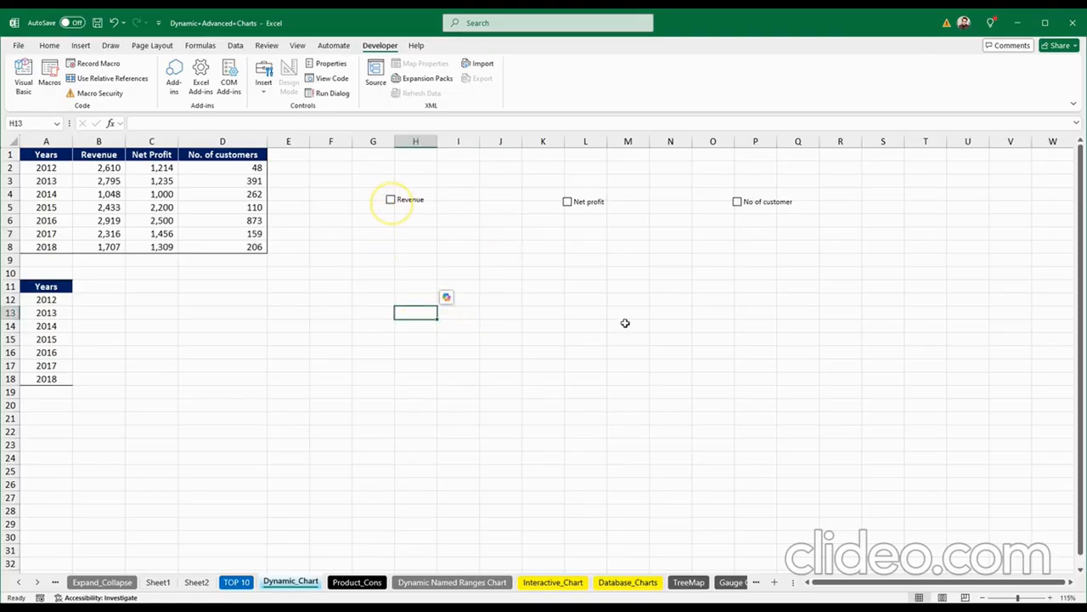
Step: Set the Revenue checkbox's Format Control cell link to $B$10
{"action": "right_click", "coordinate": [416, 205]}
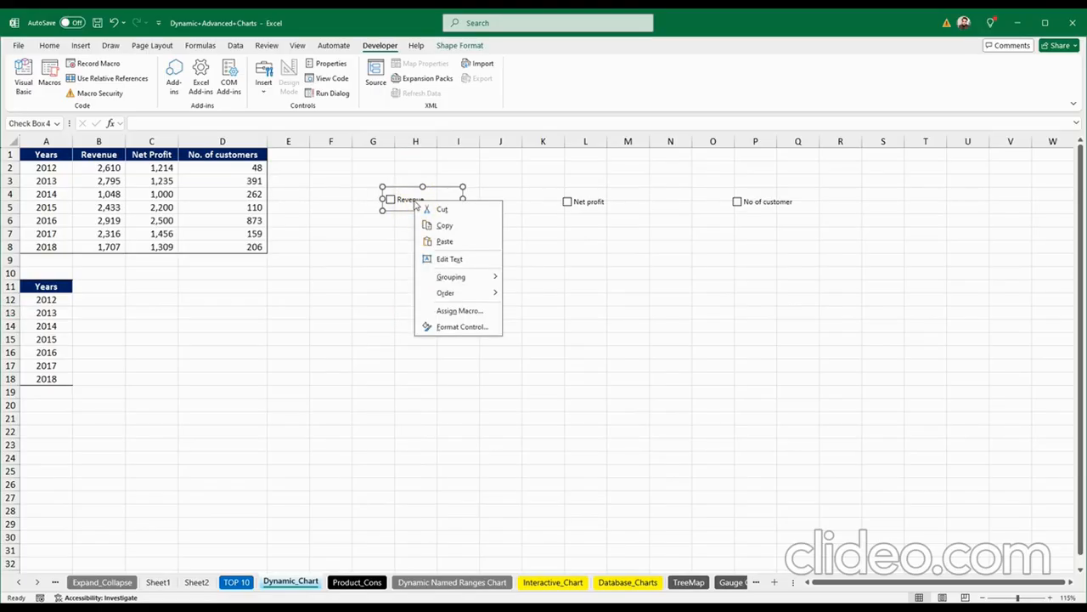
{"action": "left_click", "coordinate": [458, 328]}
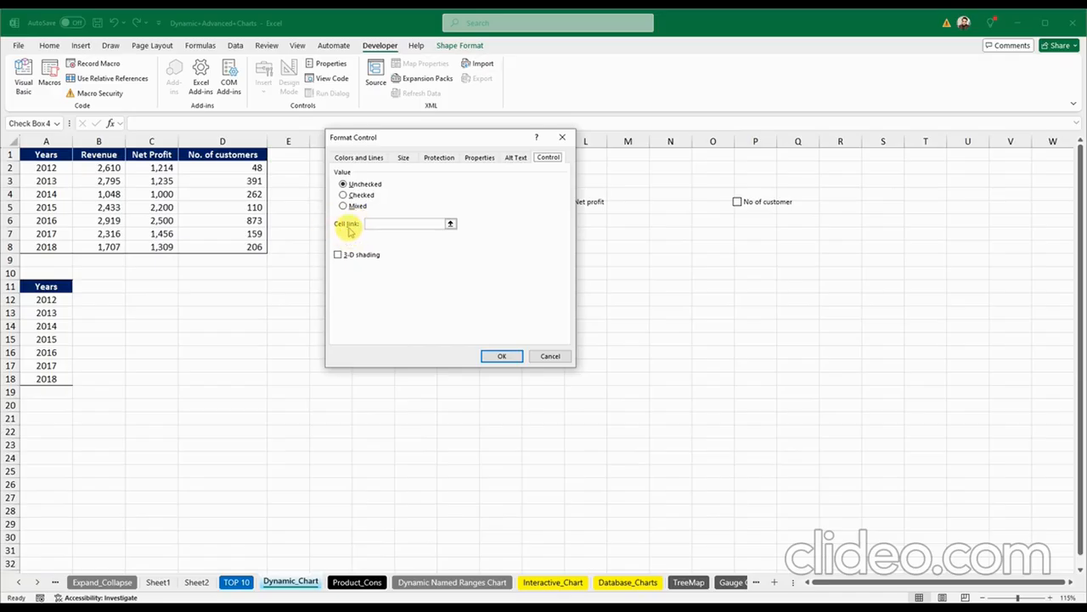
{"action": "left_click", "coordinate": [450, 224]}
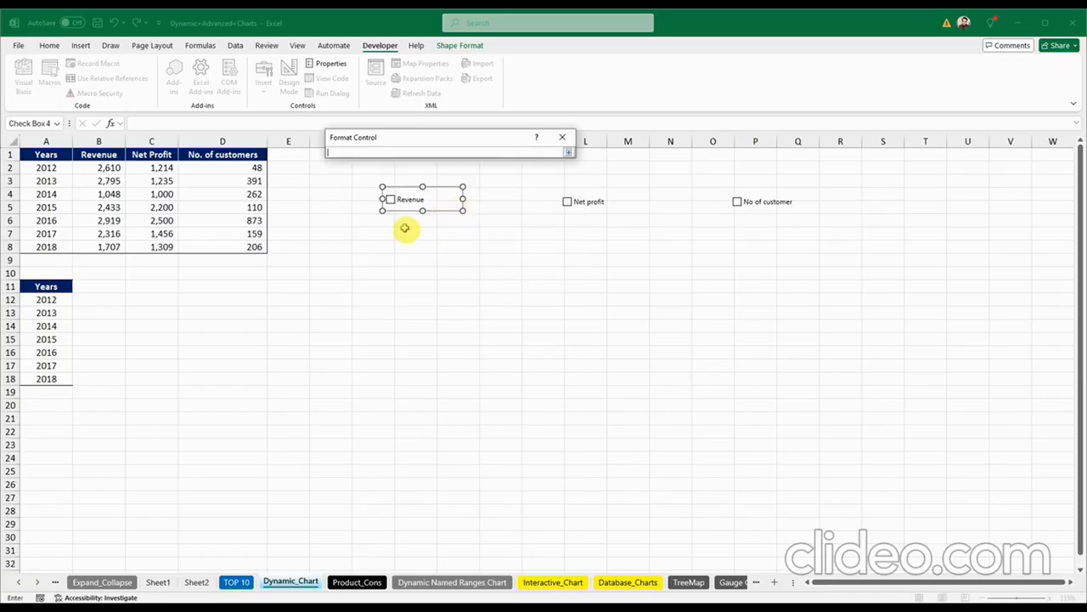
{"action": "left_click", "coordinate": [98, 274]}
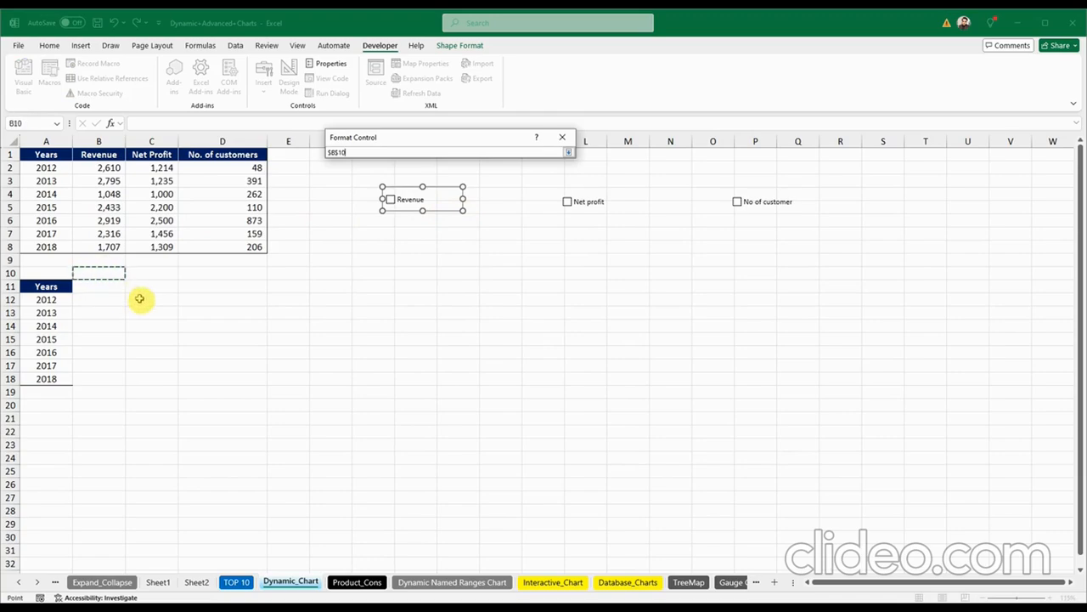
{"action": "key", "text": "Return"}
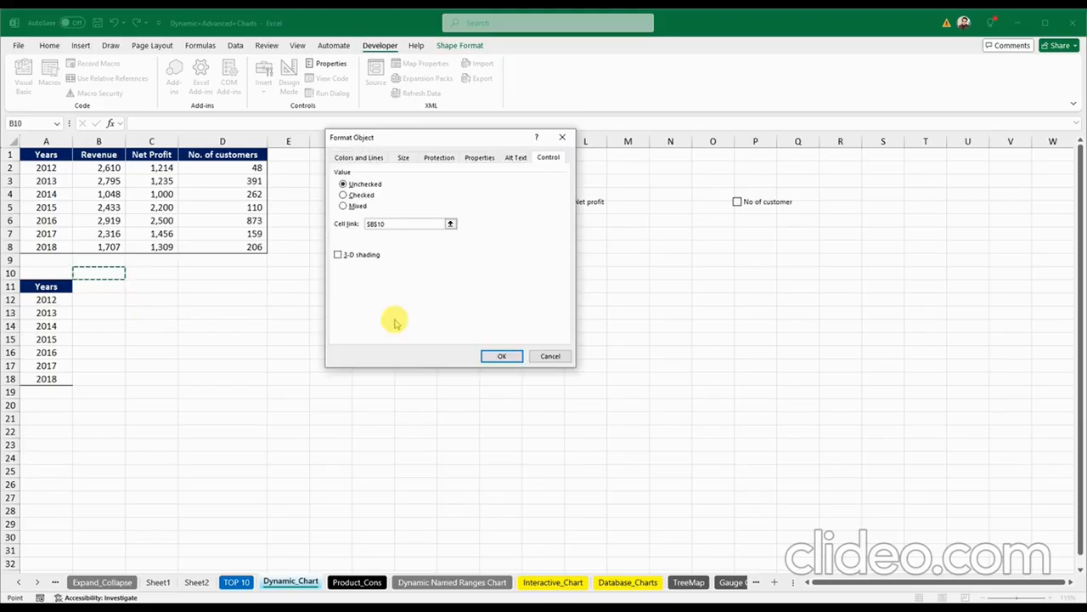
{"action": "left_click", "coordinate": [501, 355]}
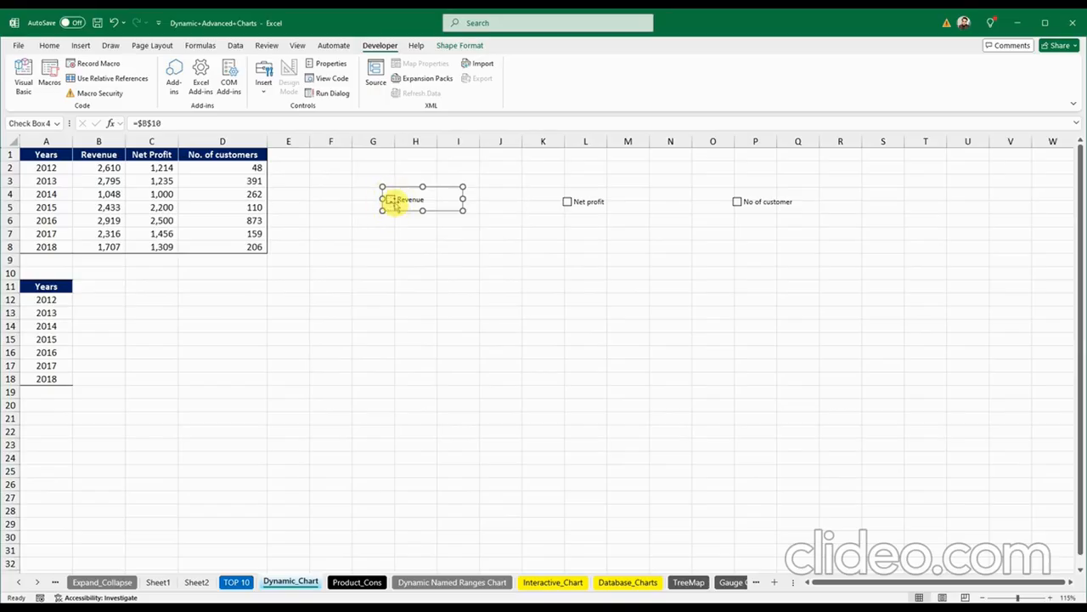
Step: Toggle Revenue repeatedly to check B10 flips between TRUE and FALSE, ending unticked
{"action": "left_click", "coordinate": [417, 272]}
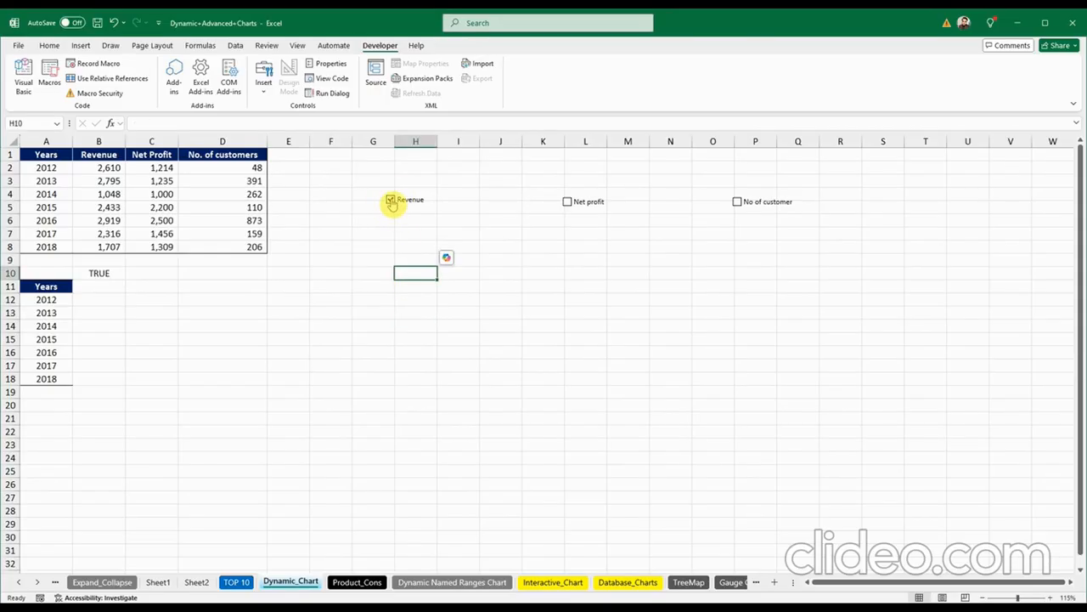
{"action": "left_click", "coordinate": [391, 203]}
{"action": "left_click", "coordinate": [391, 203]}
{"action": "left_click", "coordinate": [392, 202]}
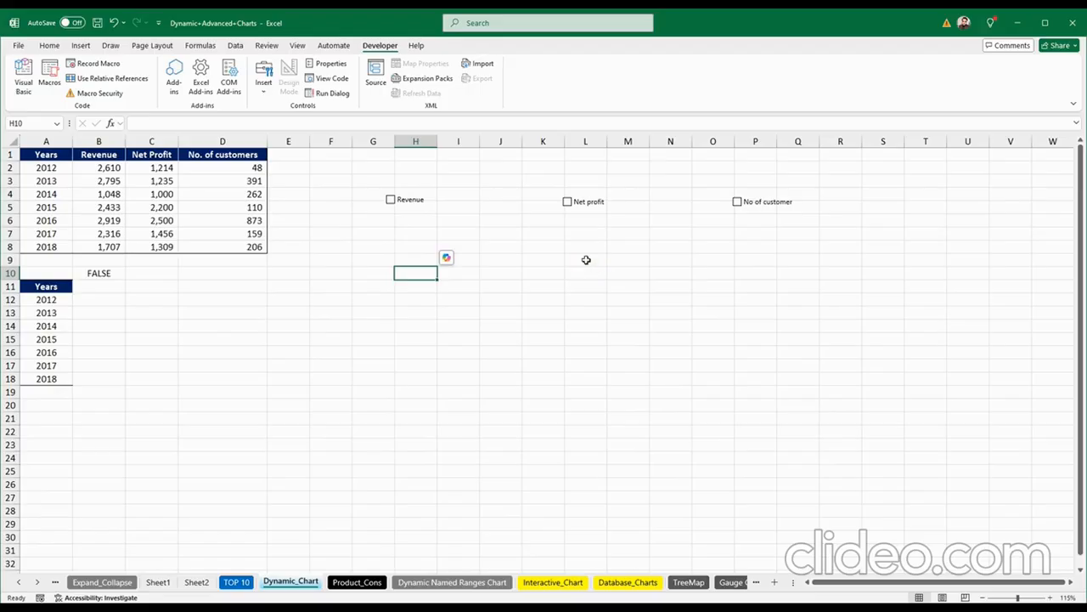
{"action": "left_click", "coordinate": [408, 208]}
{"action": "left_click", "coordinate": [407, 208]}
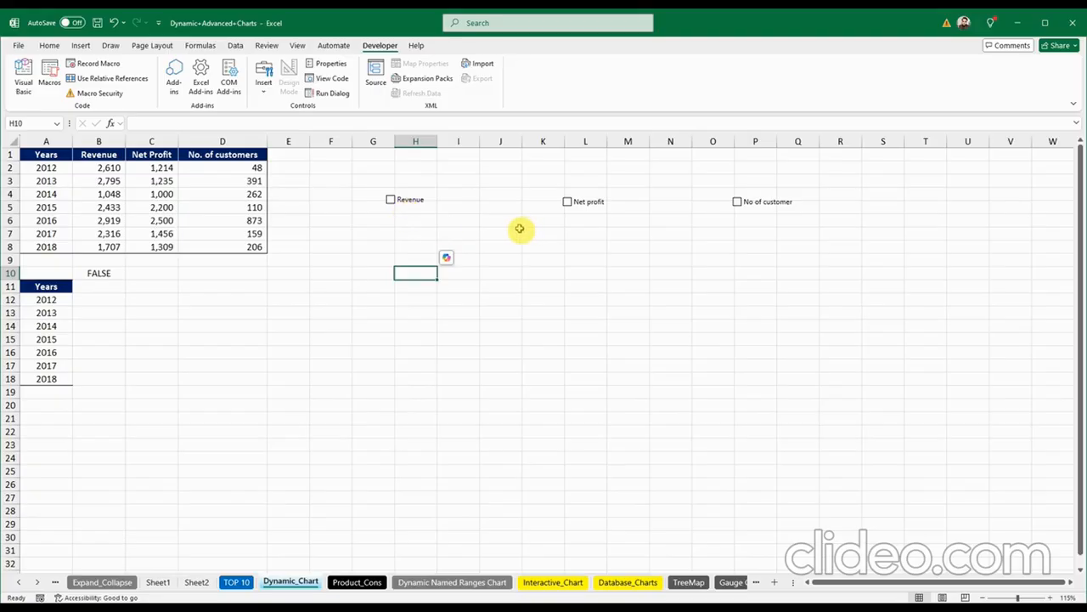
Step: Link the Net profit checkbox to cell $C$10 via Format Control
{"action": "left_click", "coordinate": [593, 206]}
{"action": "right_click", "coordinate": [593, 206]}
{"action": "left_click", "coordinate": [626, 308]}
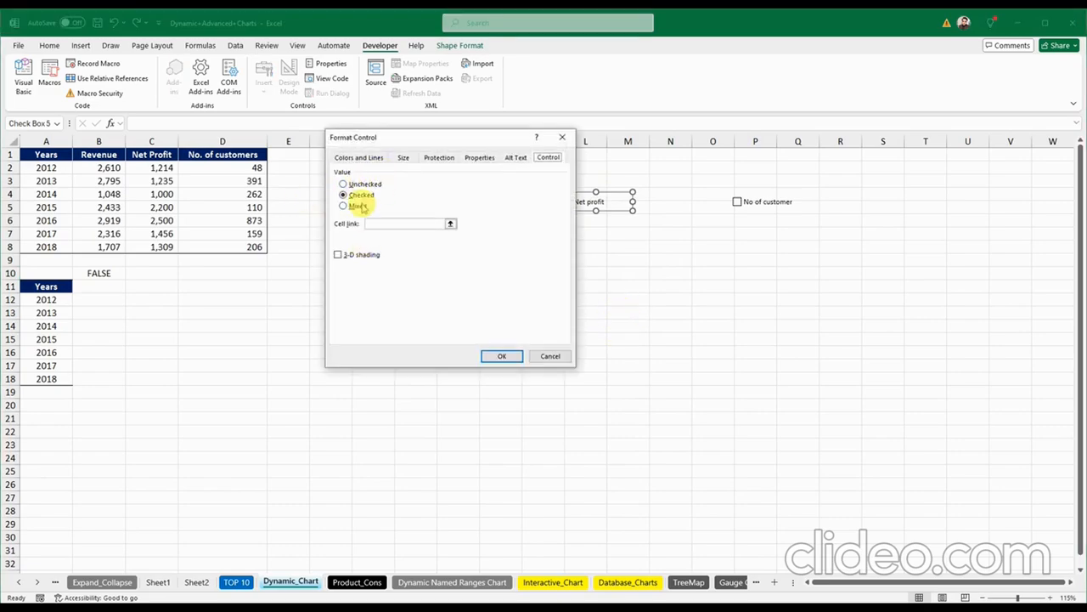
{"action": "left_click", "coordinate": [451, 223]}
{"action": "left_click", "coordinate": [140, 272]}
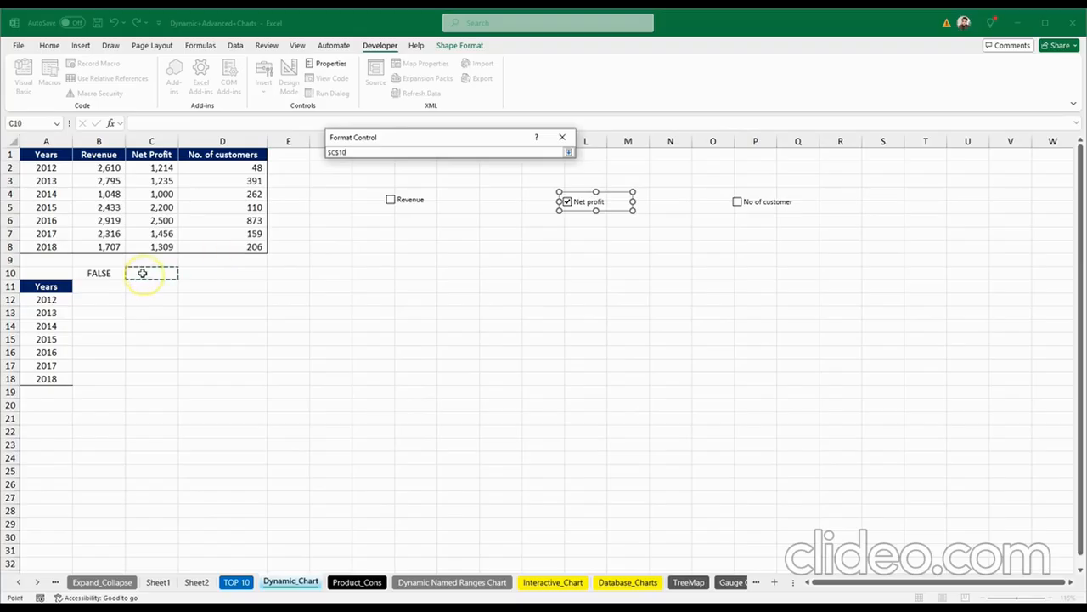
{"action": "key", "text": "Return"}
{"action": "key", "text": "Return"}
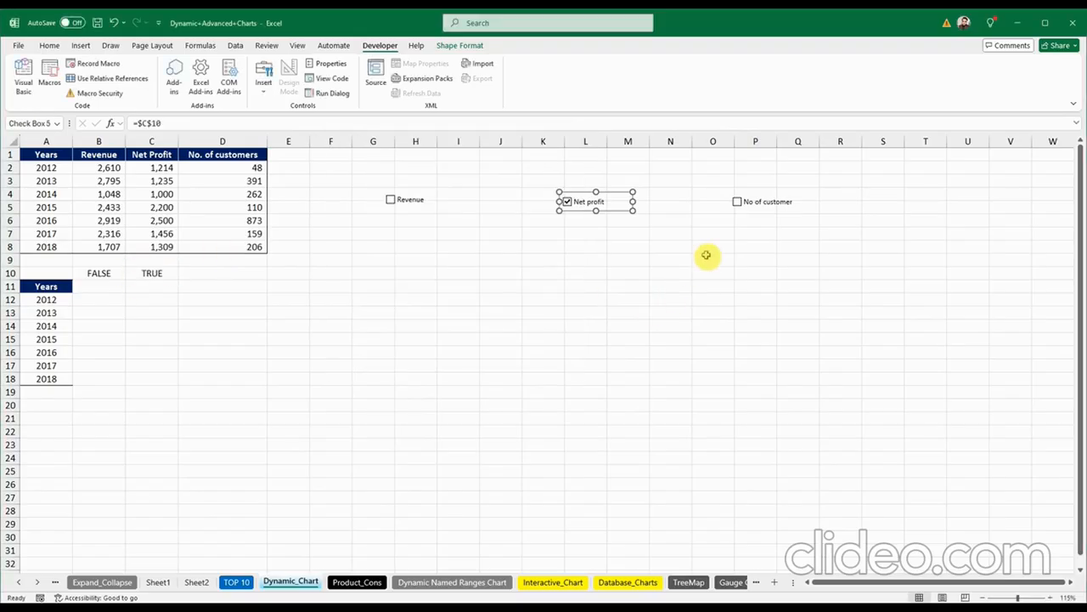
Step: Toggle Net profit to confirm C10 reads FALSE then TRUE, and untick No of customer
{"action": "left_click", "coordinate": [739, 209]}
{"action": "right_click", "coordinate": [745, 210]}
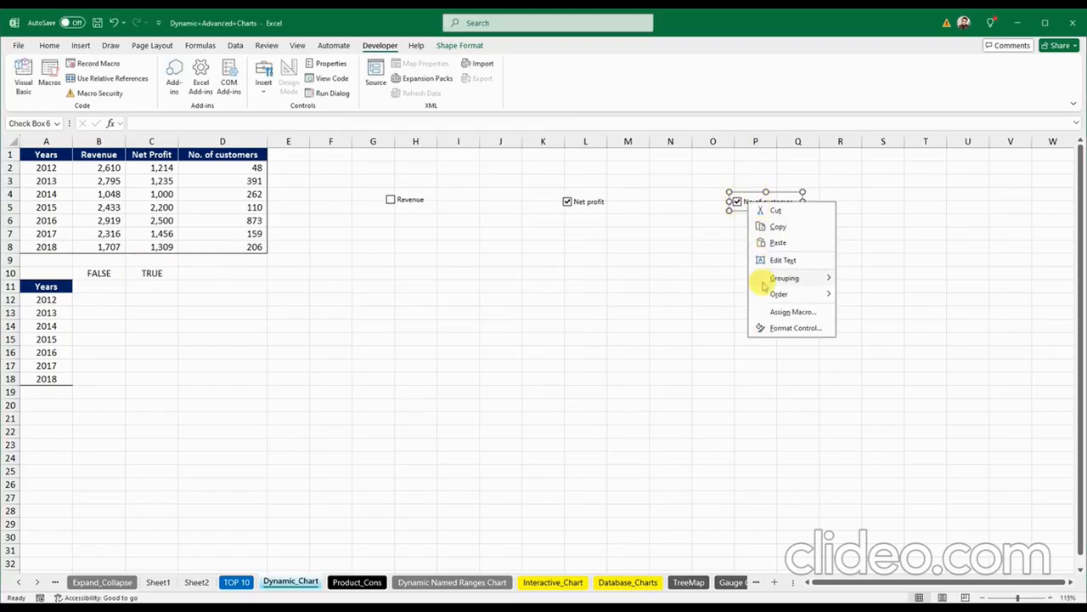
{"action": "key", "text": "Escape"}
{"action": "right_click", "coordinate": [579, 206]}
{"action": "key", "text": "Escape"}
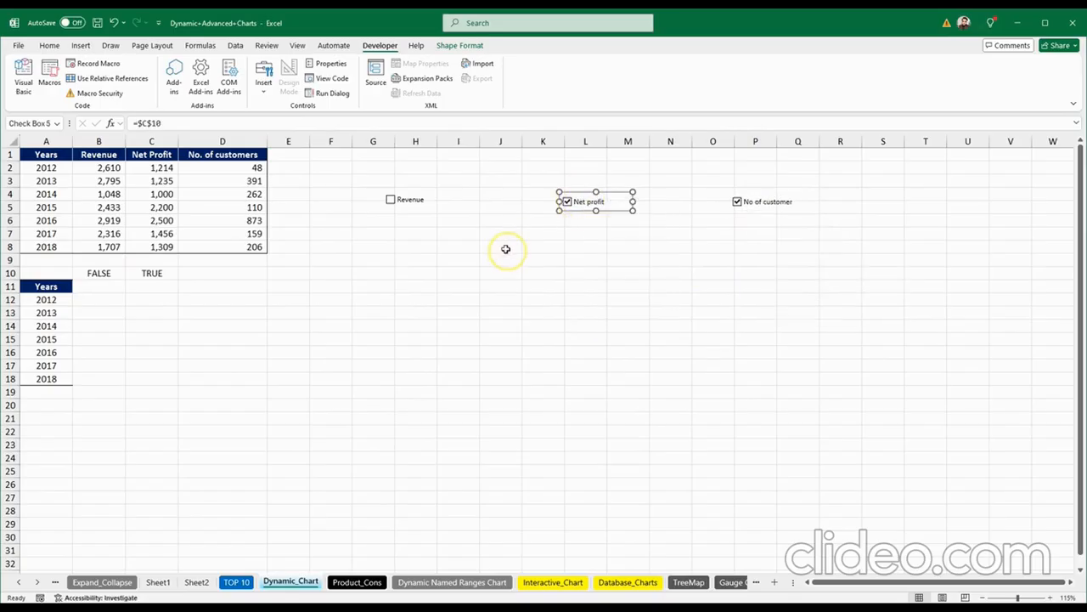
{"action": "left_click", "coordinate": [541, 247]}
{"action": "left_click", "coordinate": [572, 207]}
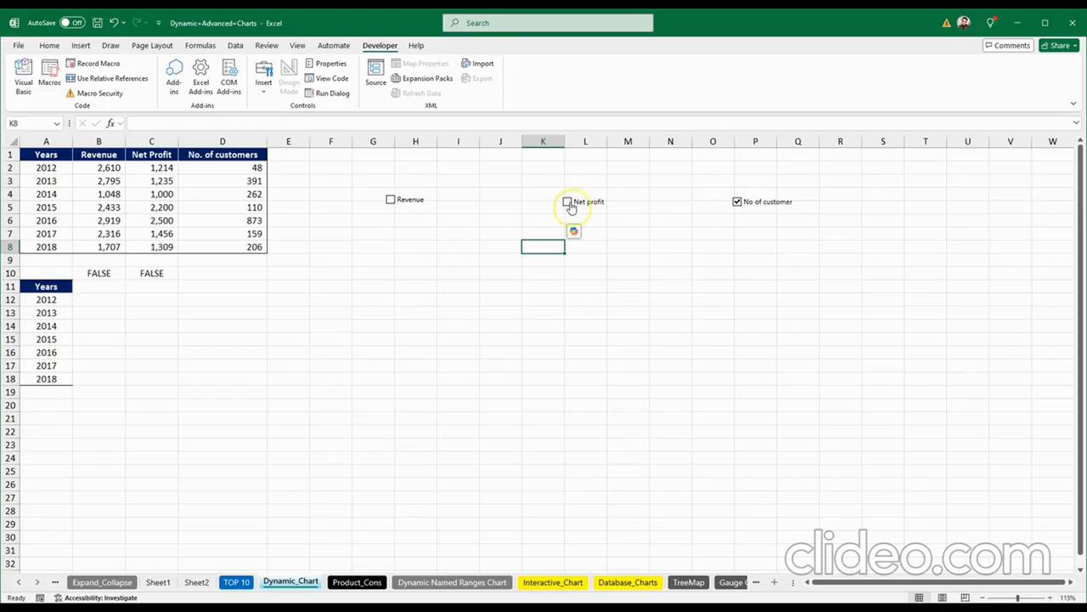
{"action": "left_click", "coordinate": [570, 204]}
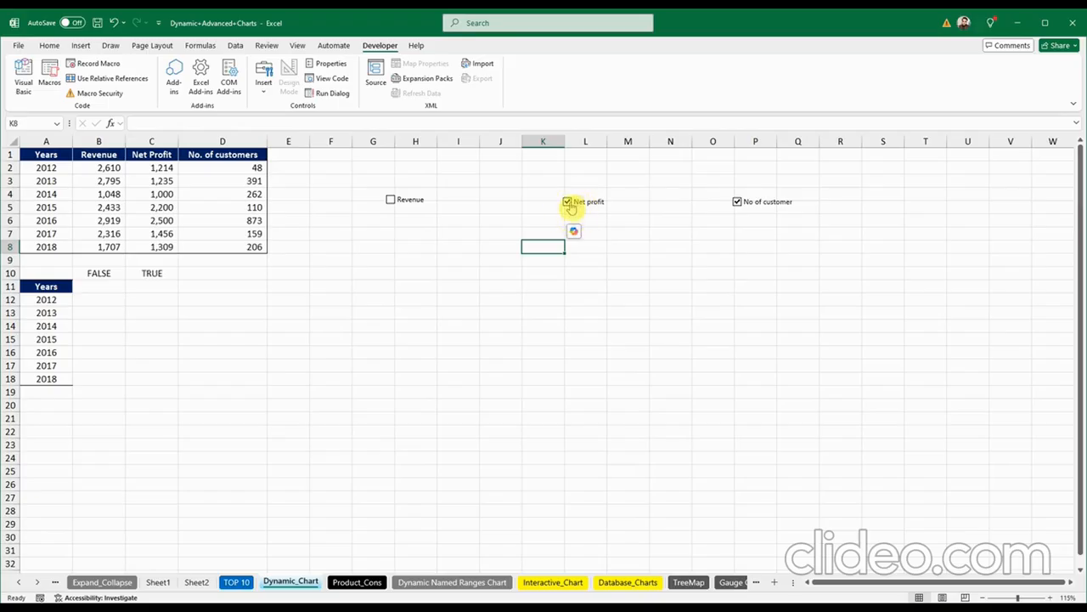
{"action": "left_click", "coordinate": [675, 297]}
{"action": "left_click", "coordinate": [738, 207]}
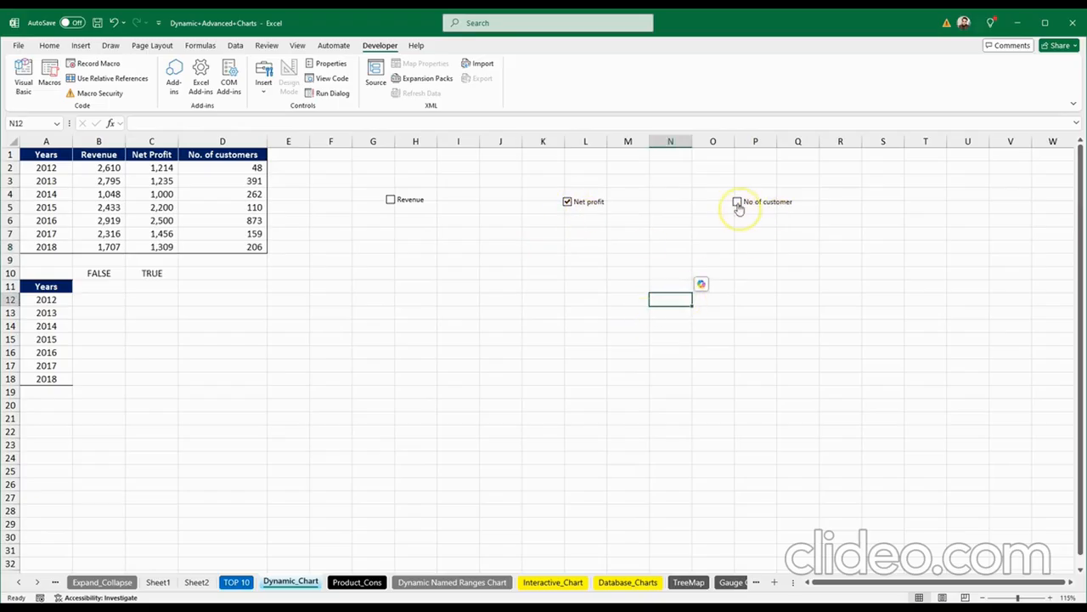
Step: Link the No of customer checkbox to $D$10 and toggle it to confirm TRUE/FALSE
{"action": "right_click", "coordinate": [754, 204]}
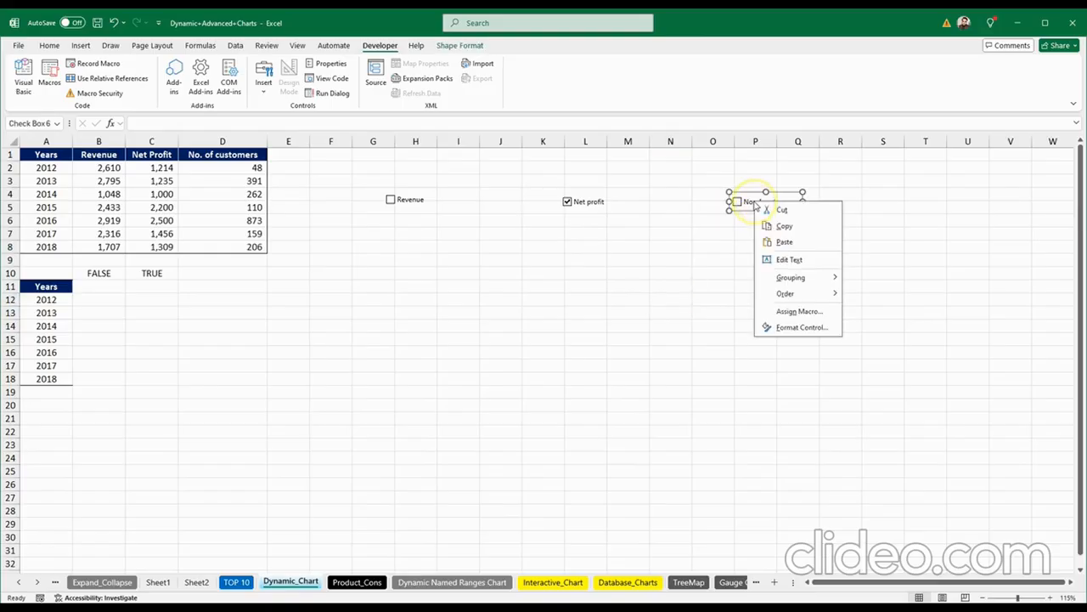
{"action": "left_click", "coordinate": [794, 327]}
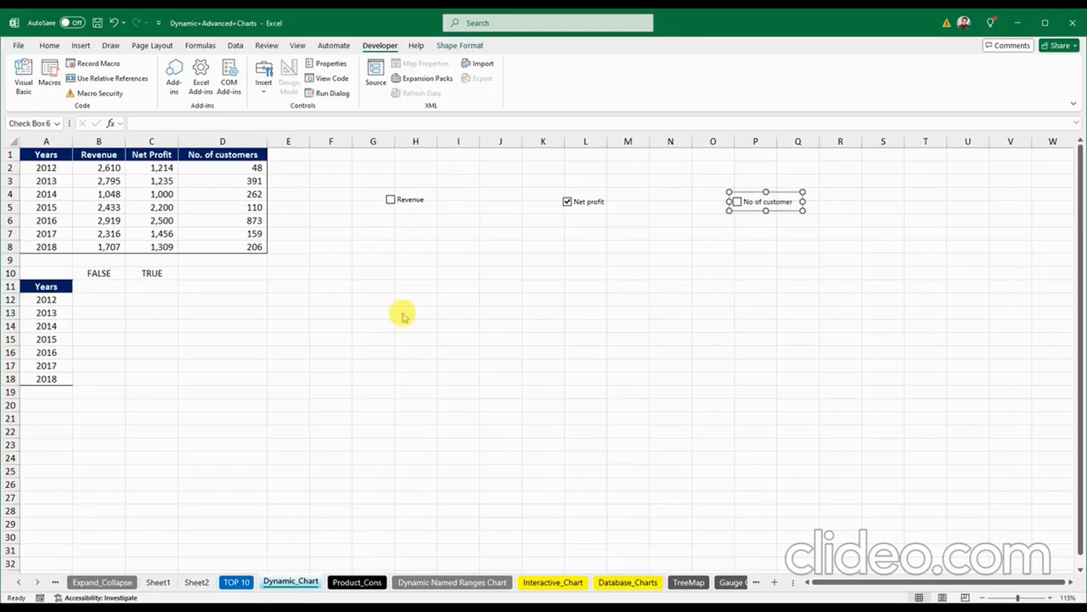
{"action": "left_click", "coordinate": [450, 223]}
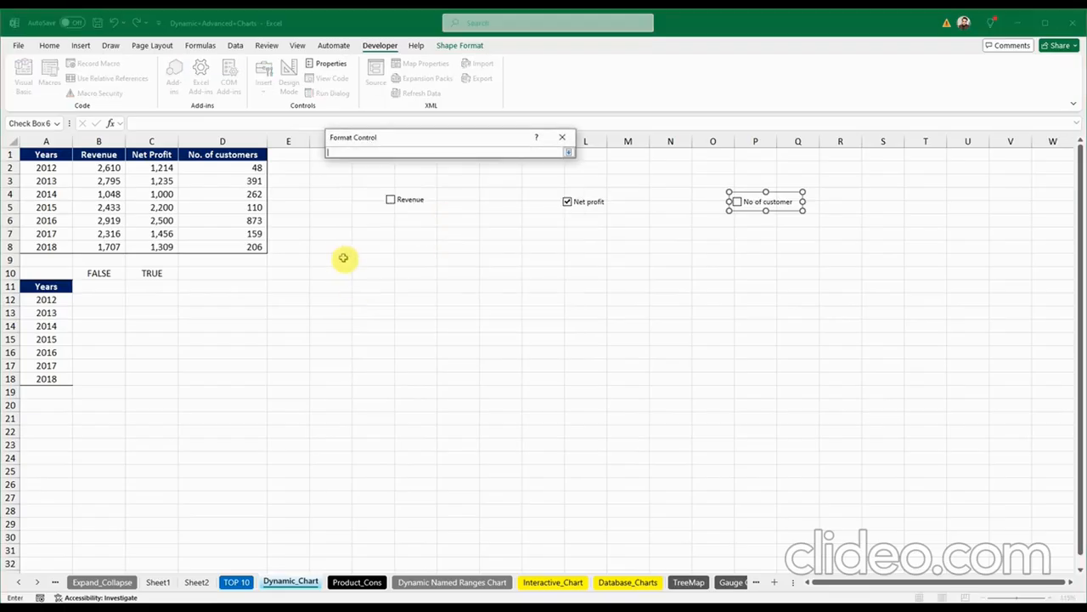
{"action": "left_click", "coordinate": [197, 273]}
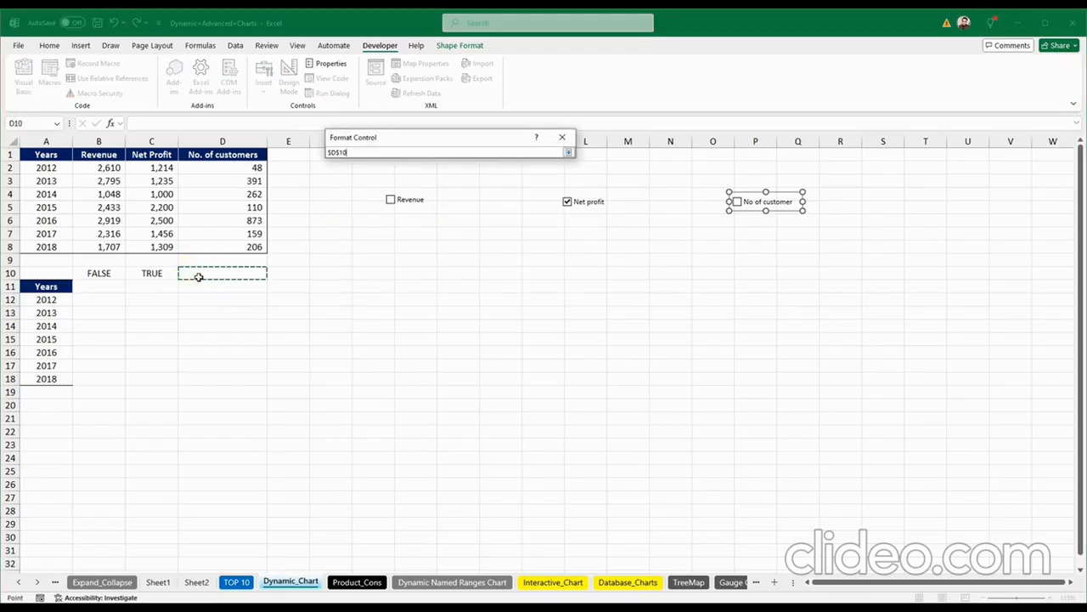
{"action": "key", "text": "Return"}
{"action": "key", "text": "Return"}
{"action": "left_click", "coordinate": [765, 297]}
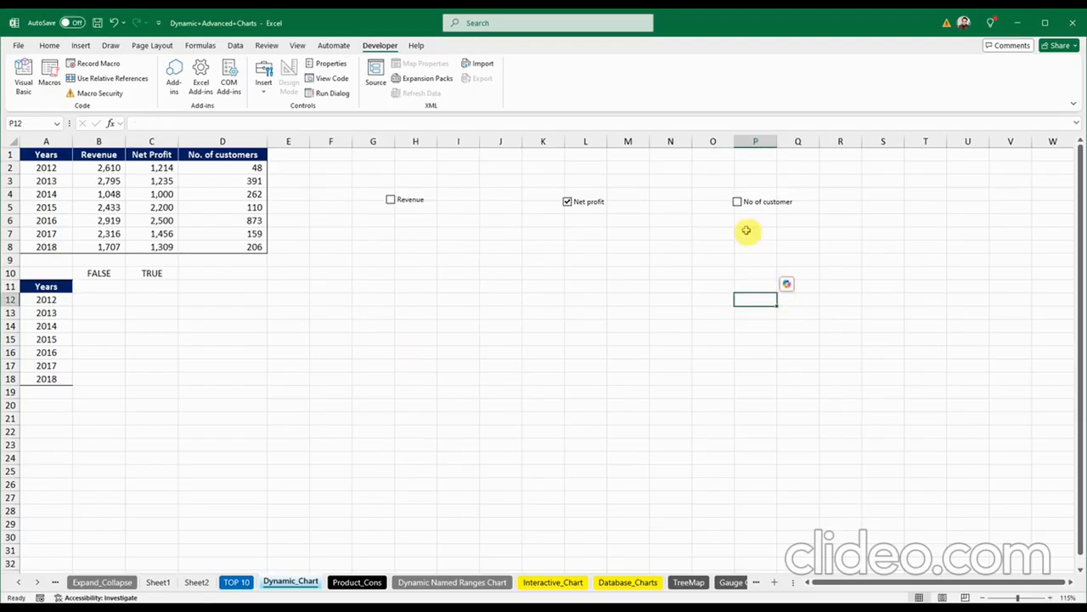
{"action": "left_click", "coordinate": [765, 207]}
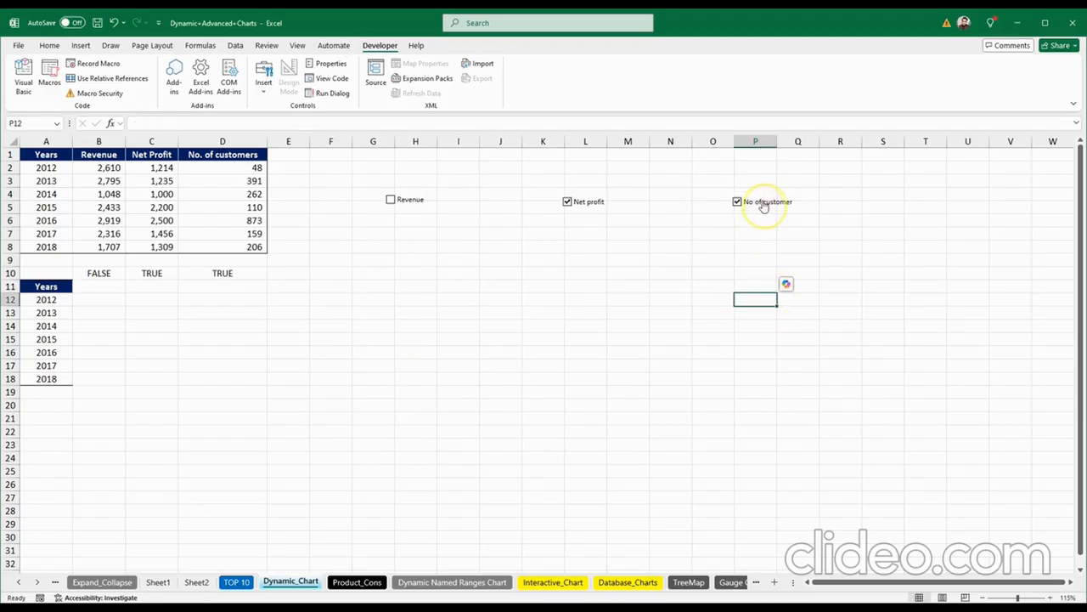
{"action": "left_click", "coordinate": [764, 204]}
{"action": "left_click", "coordinate": [460, 364]}
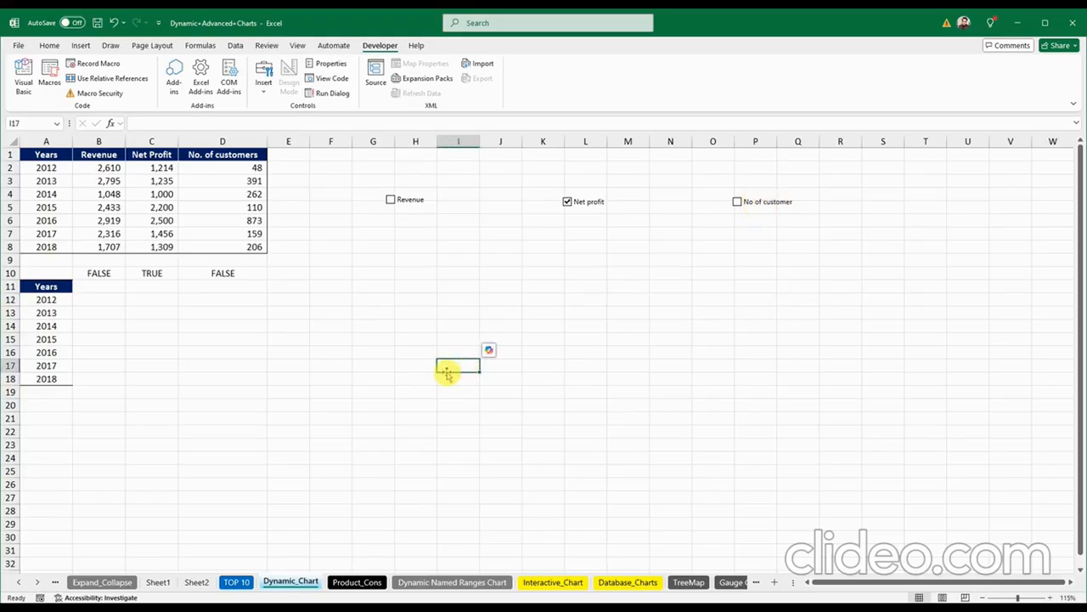
Step: Enter =IF(B$10=True,B1,NA()) in B11, locking B10's row with F4
{"action": "left_click", "coordinate": [100, 287]}
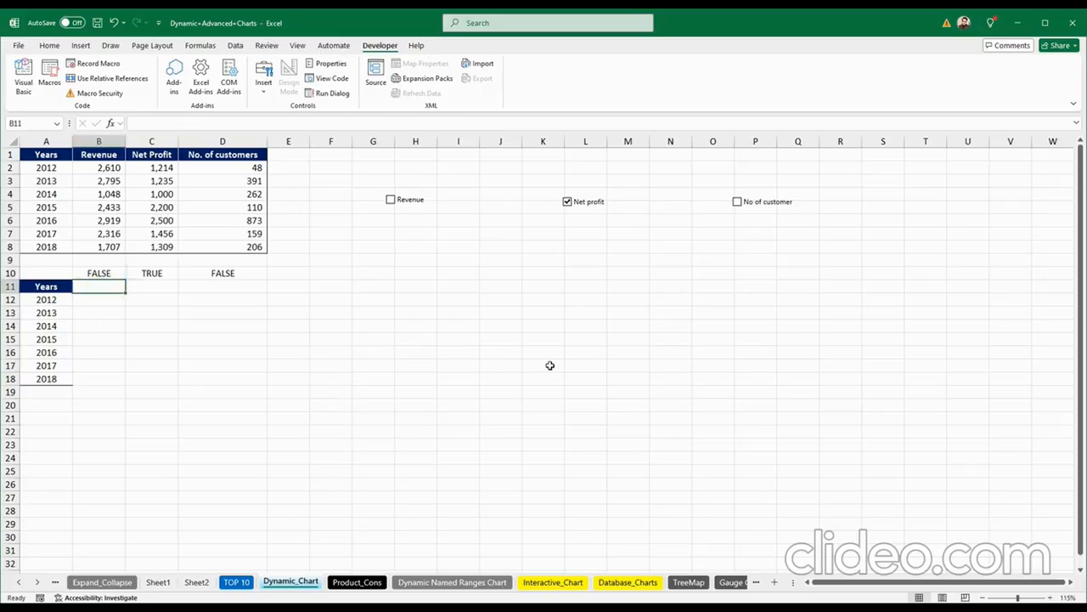
{"action": "type", "text": "="}
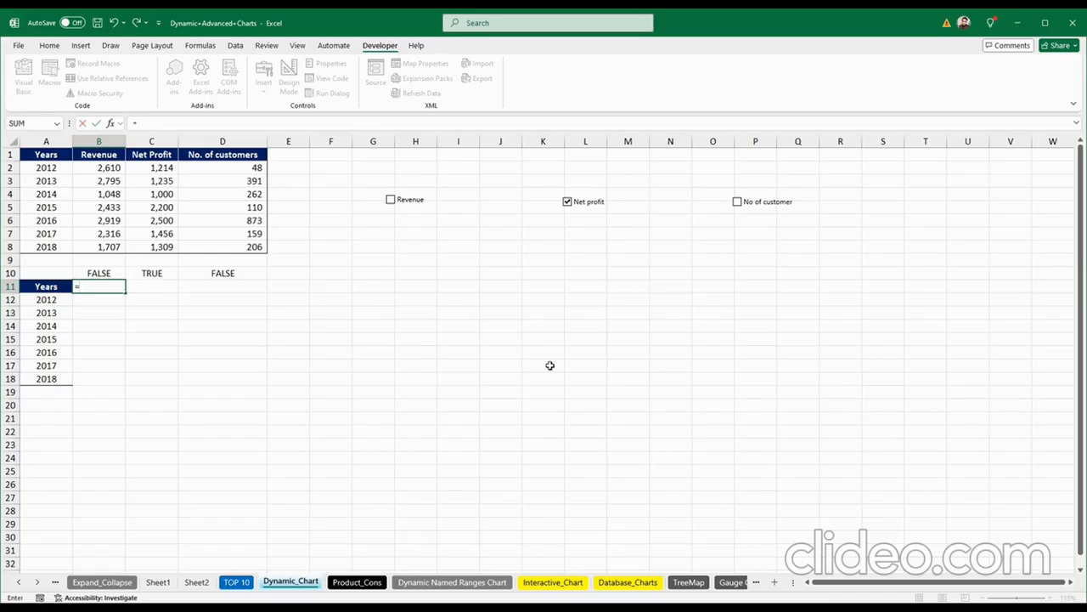
{"action": "type", "text": "if"}
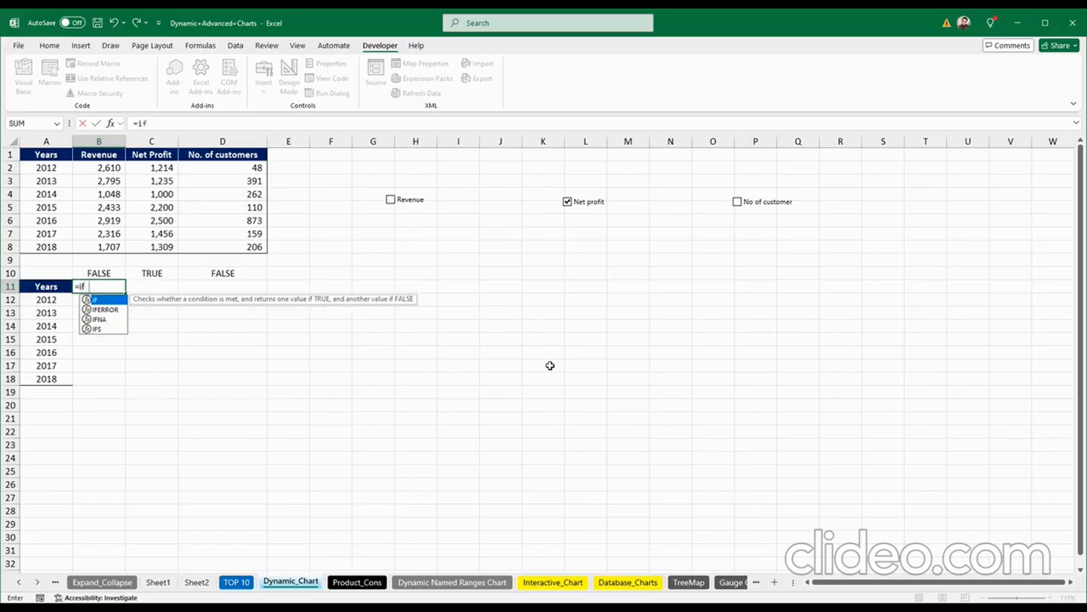
{"action": "key", "text": "Tab"}
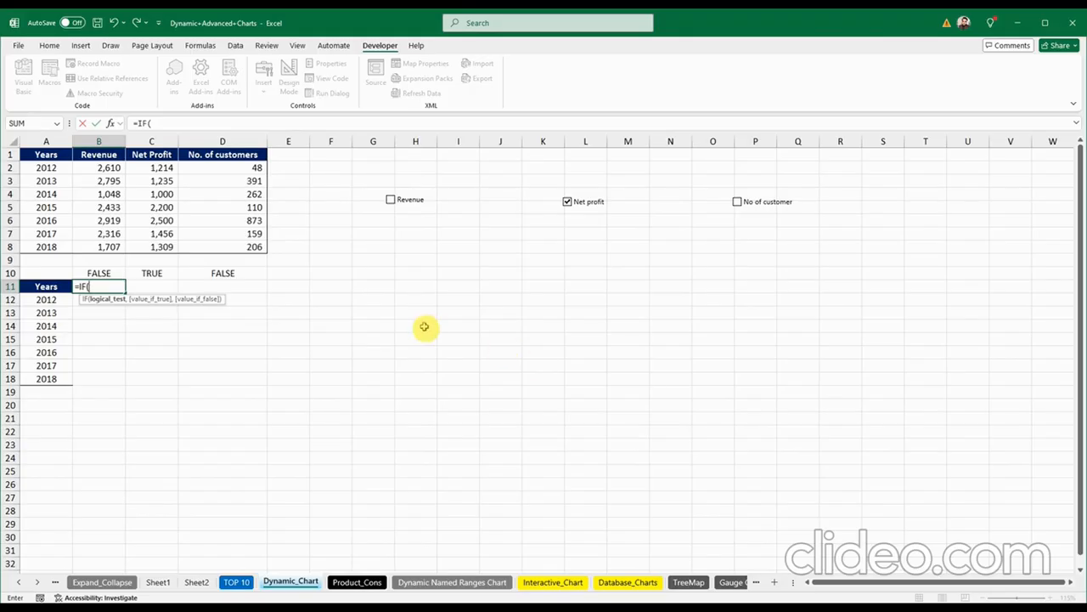
{"action": "left_click", "coordinate": [108, 273]}
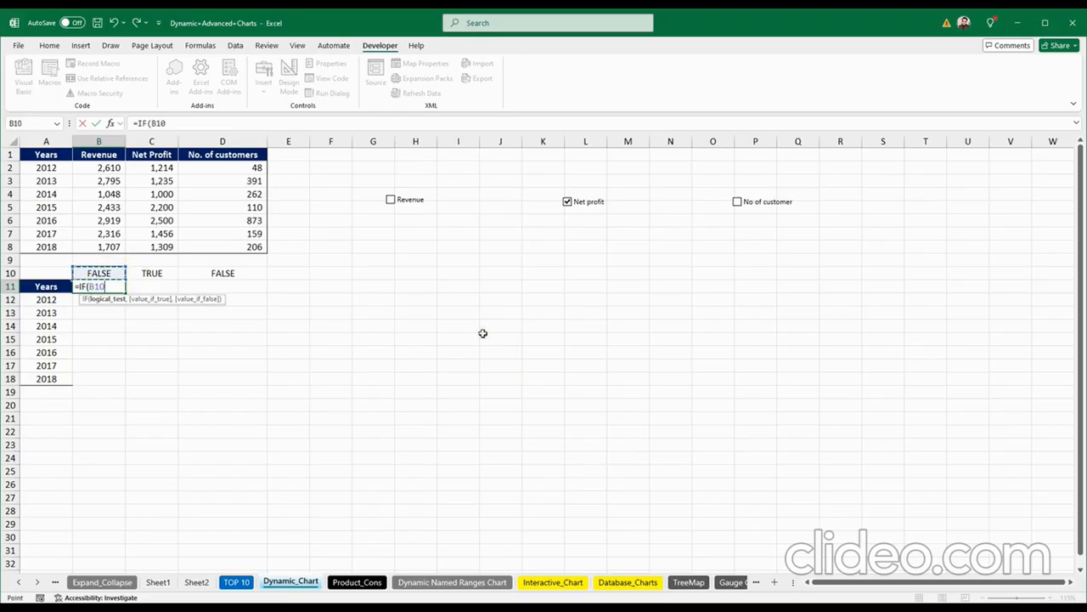
{"action": "type", "text": "=Tru"}
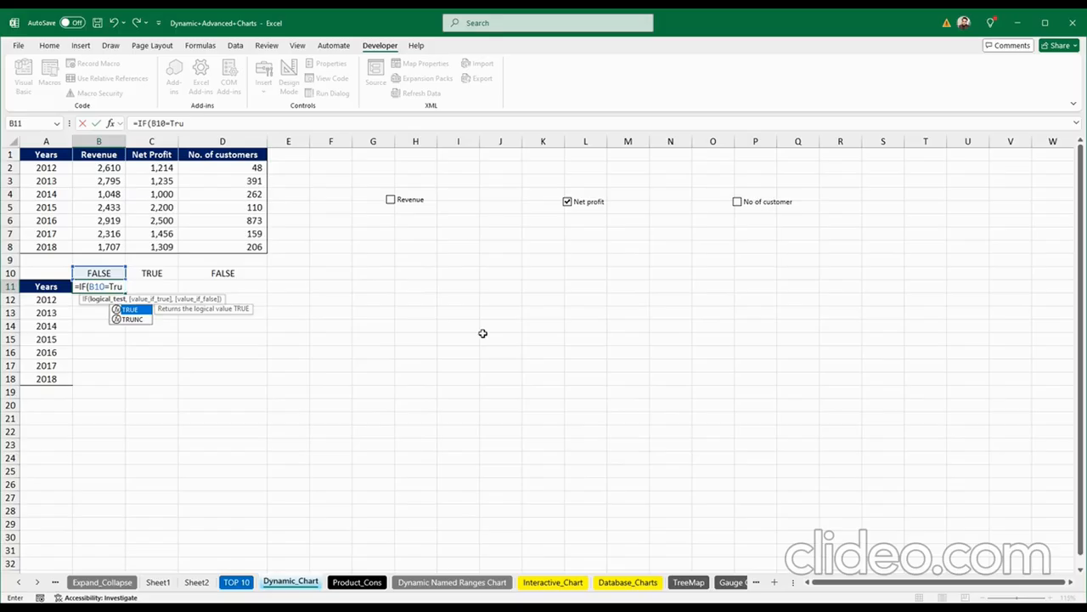
{"action": "type", "text": "e,"}
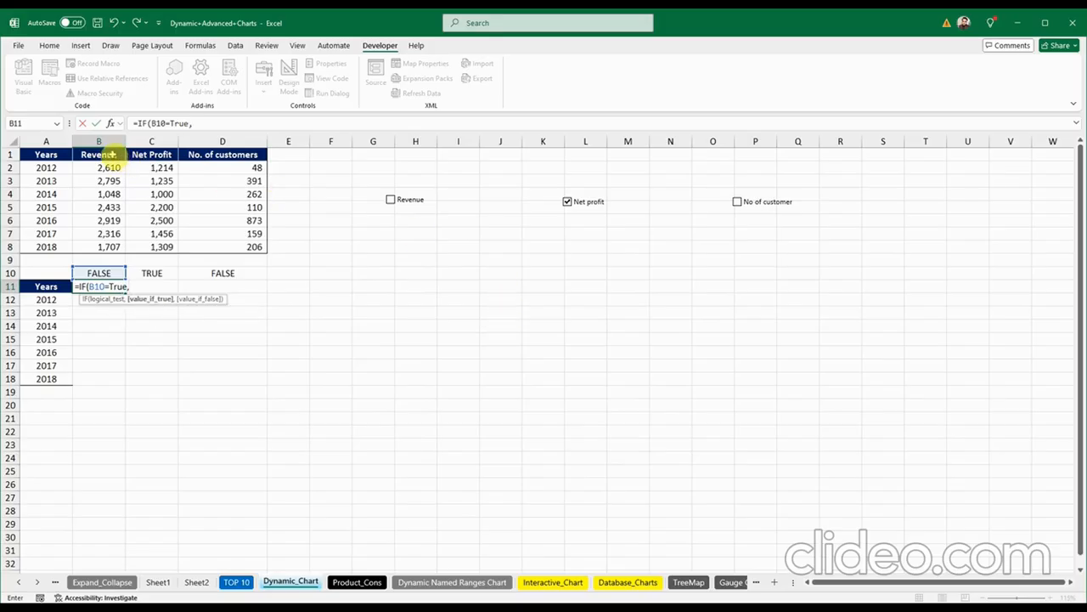
{"action": "left_click", "coordinate": [110, 154]}
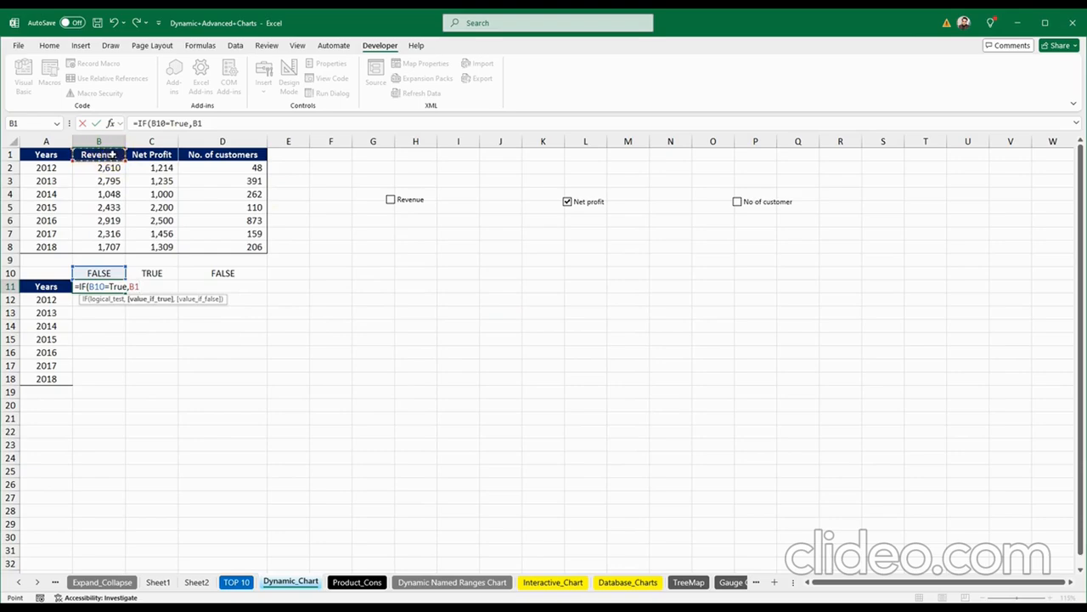
{"action": "type", "text": ",na("}
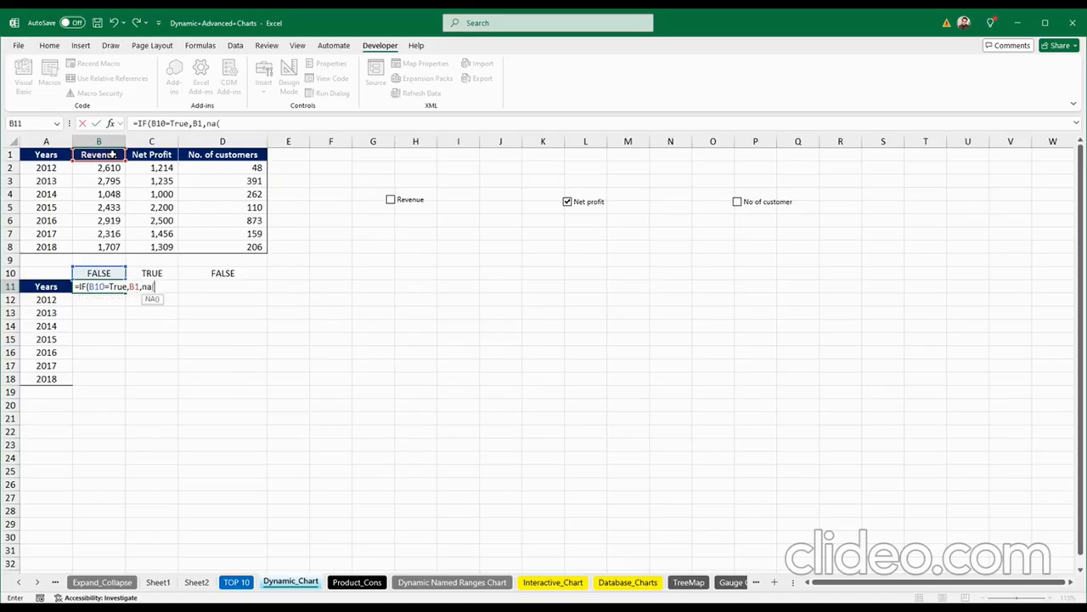
{"action": "type", "text": "))"}
{"action": "left_click", "coordinate": [95, 286]}
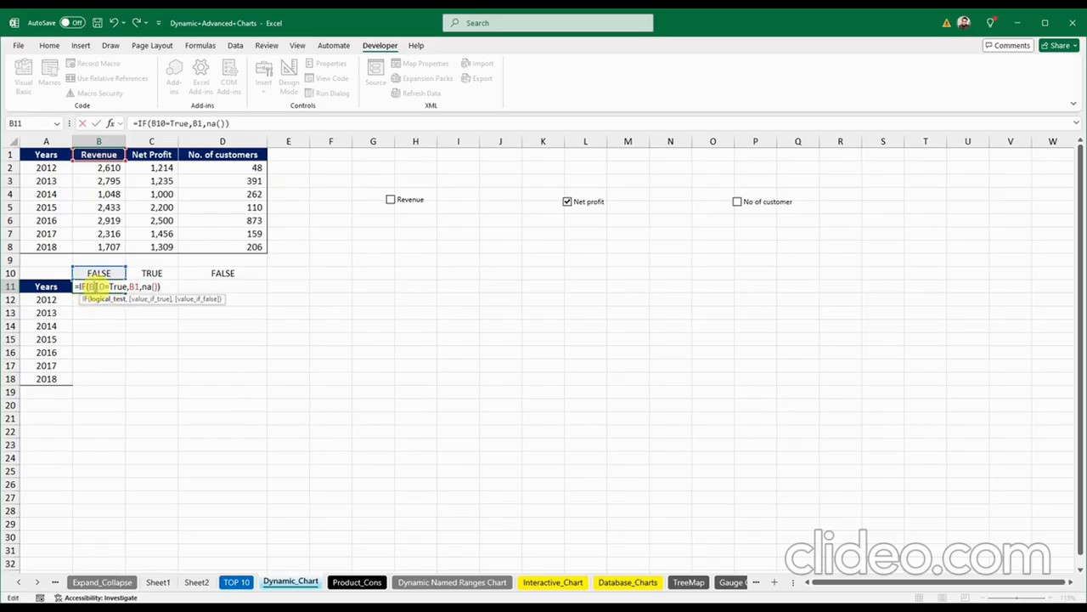
{"action": "key", "text": "F4"}
{"action": "key", "text": "F4"}
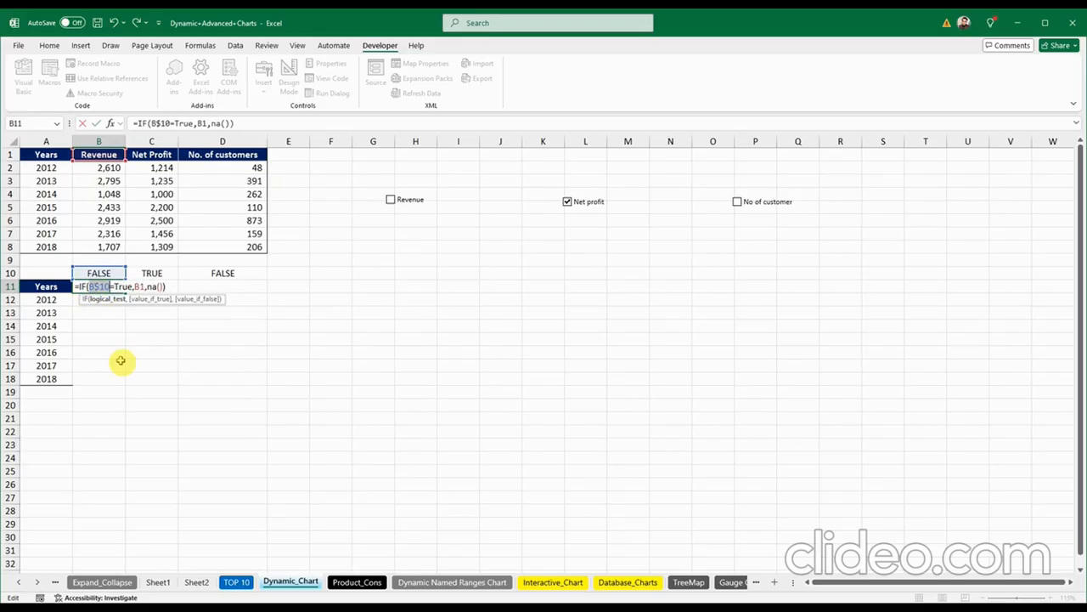
{"action": "left_click", "coordinate": [166, 286]}
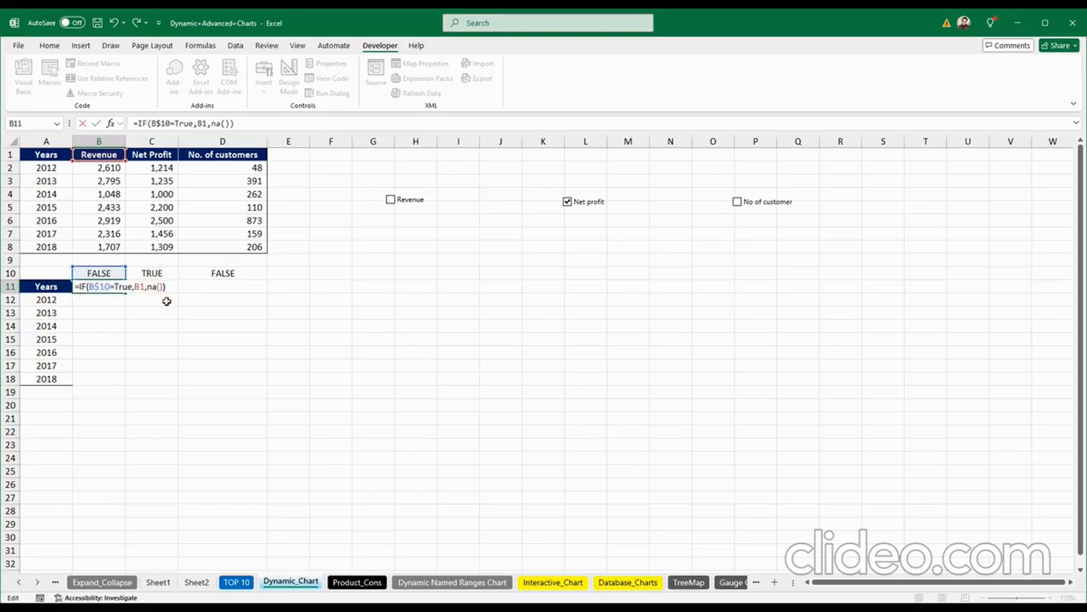
{"action": "key", "text": "Return"}
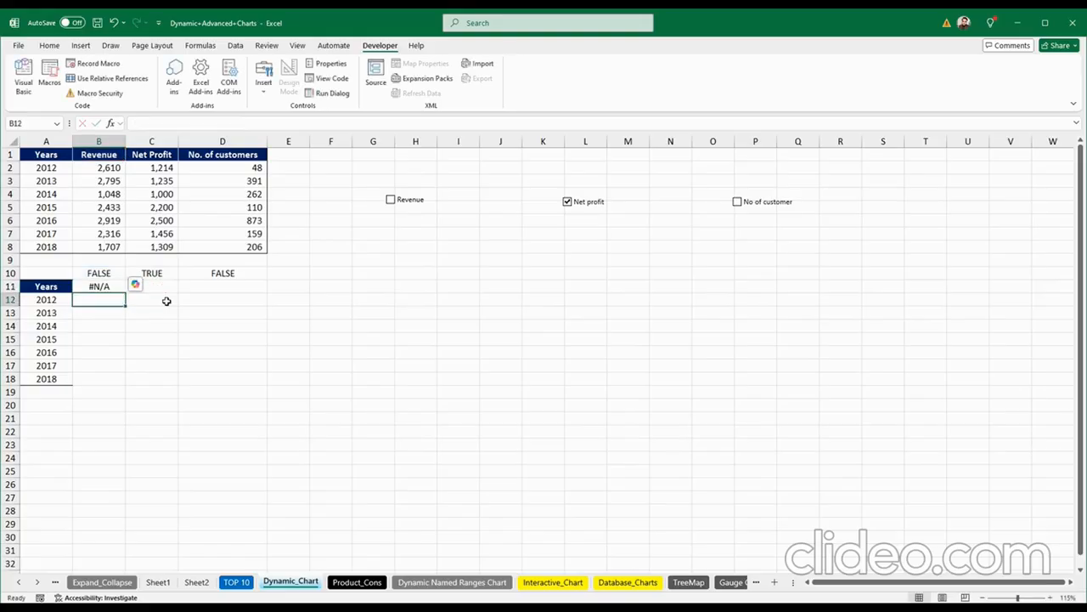
Step: Fill B11's formula across and down to D18, then toggle Net profit to test it
{"action": "left_click", "coordinate": [103, 287]}
{"action": "left_click_drag", "start_coordinate": [125, 293], "coordinate": [236, 382]}
{"action": "left_click", "coordinate": [344, 375]}
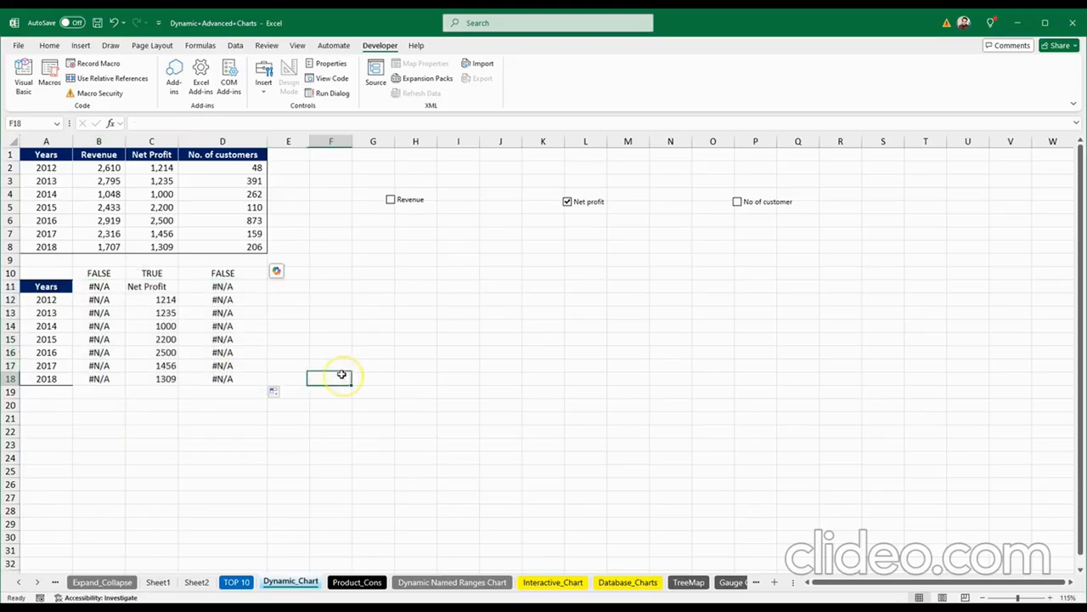
{"action": "left_click", "coordinate": [567, 202]}
{"action": "left_click", "coordinate": [567, 202]}
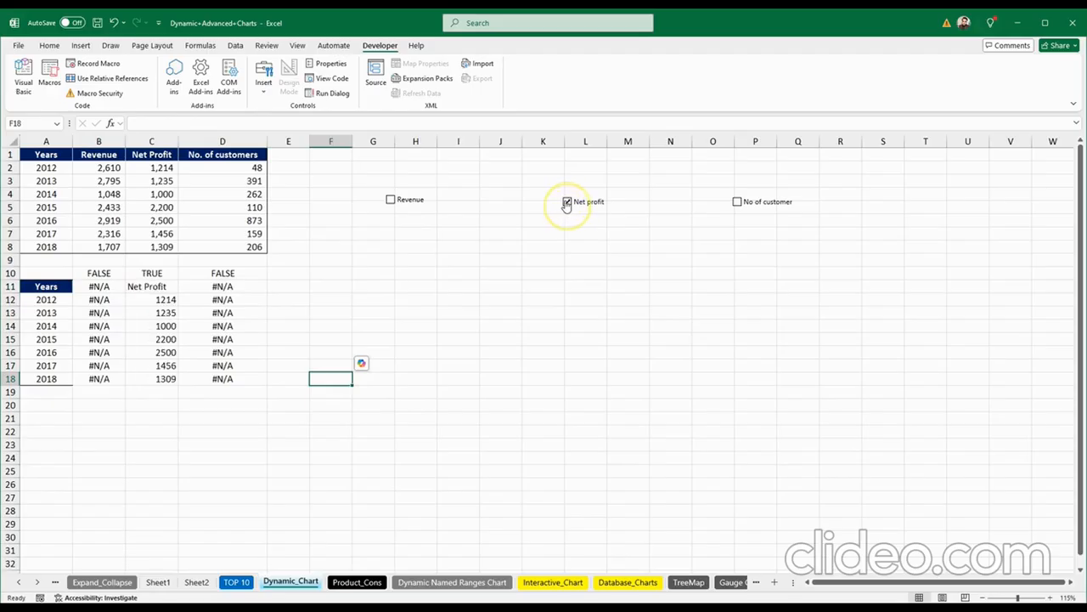
{"action": "left_click", "coordinate": [566, 202]}
Step: Turn Revenue on and compare helper values B12:B18 with source B2:B8, rechecking B11's formula
{"action": "left_click", "coordinate": [390, 201]}
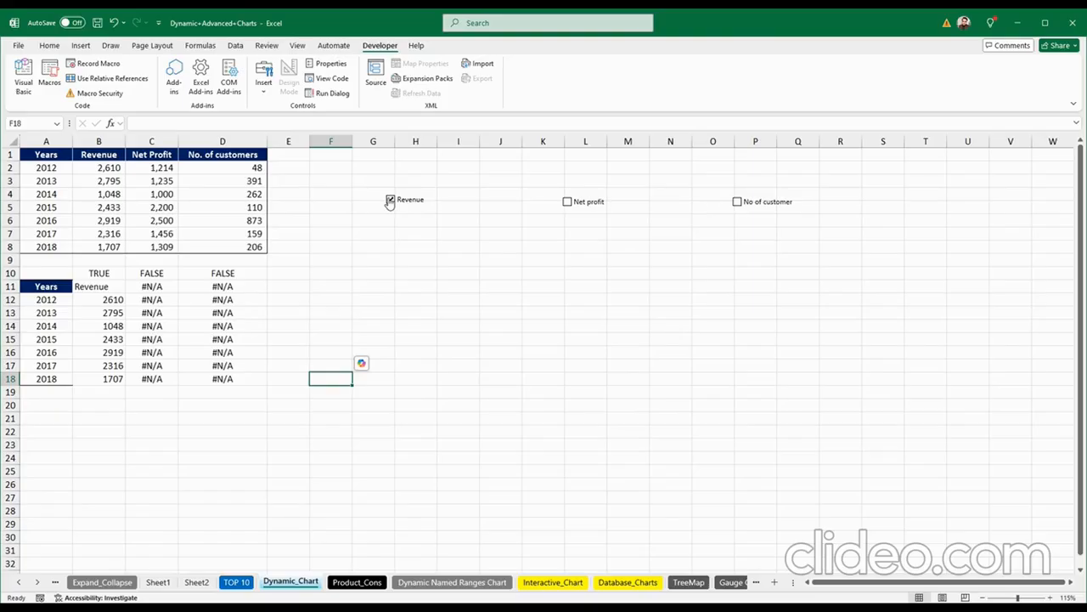
{"action": "left_click", "coordinate": [391, 201]}
{"action": "left_click", "coordinate": [391, 202]}
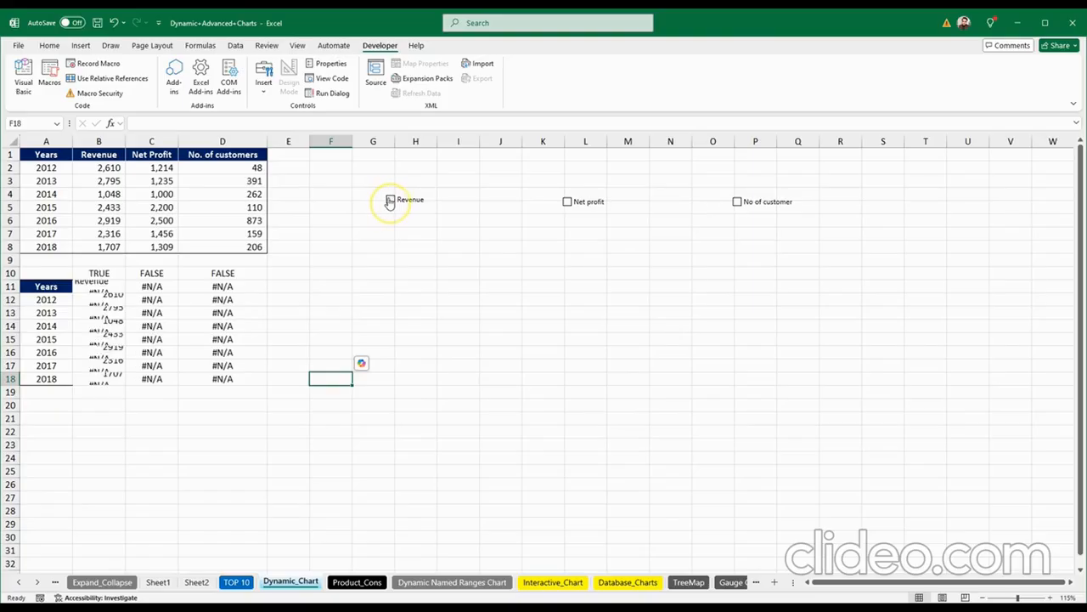
{"action": "left_click", "coordinate": [89, 169]}
{"action": "left_click_drag", "start_coordinate": [90, 186], "coordinate": [97, 242]}
{"action": "left_click_drag", "start_coordinate": [96, 299], "coordinate": [95, 390]}
{"action": "left_click", "coordinate": [413, 325]}
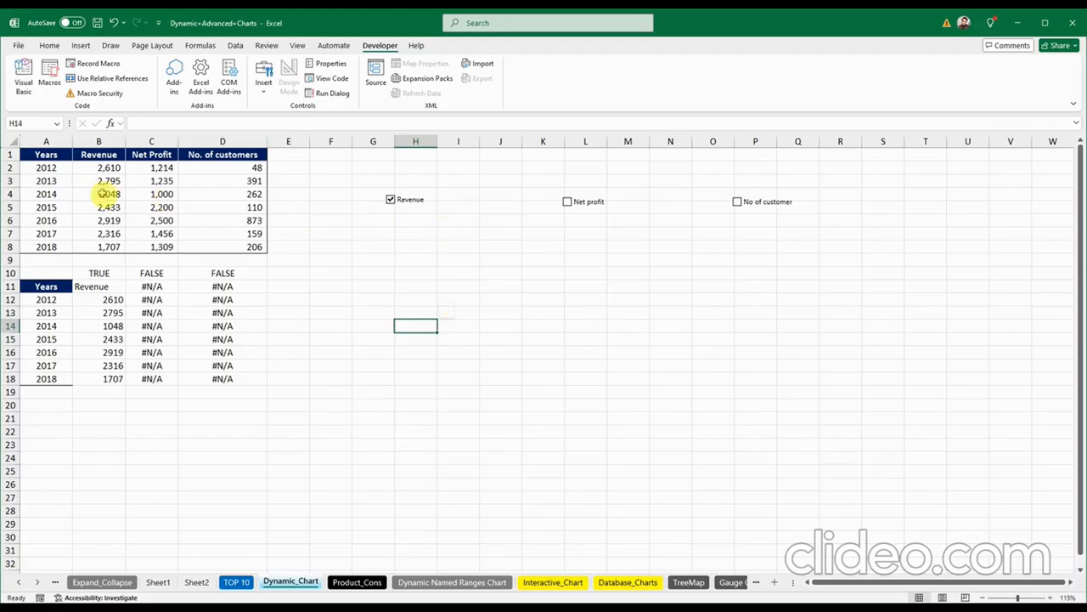
{"action": "left_click", "coordinate": [94, 287]}
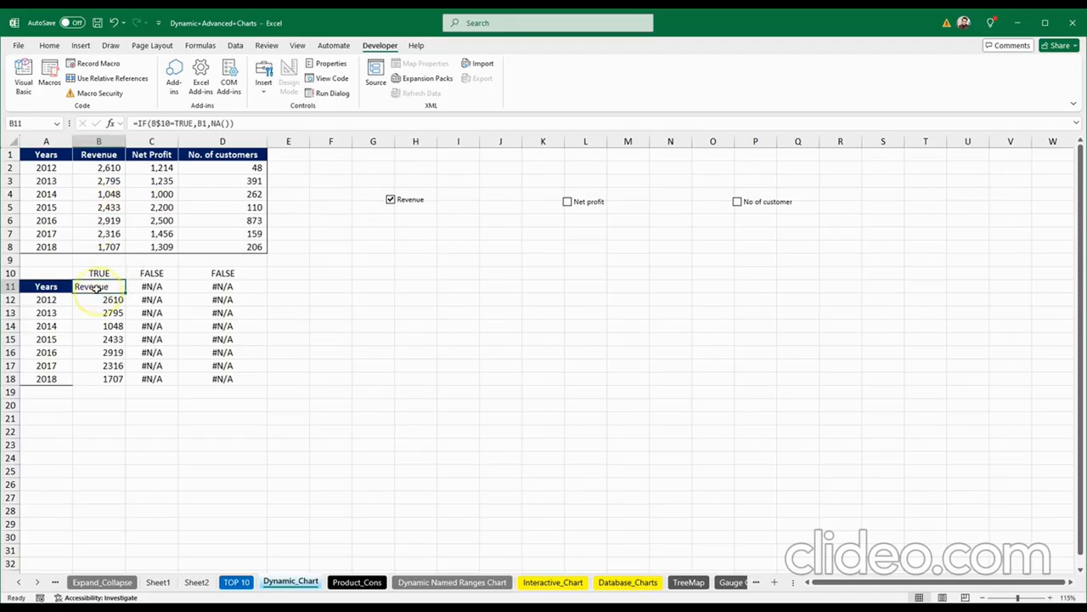
{"action": "key", "text": "F2"}
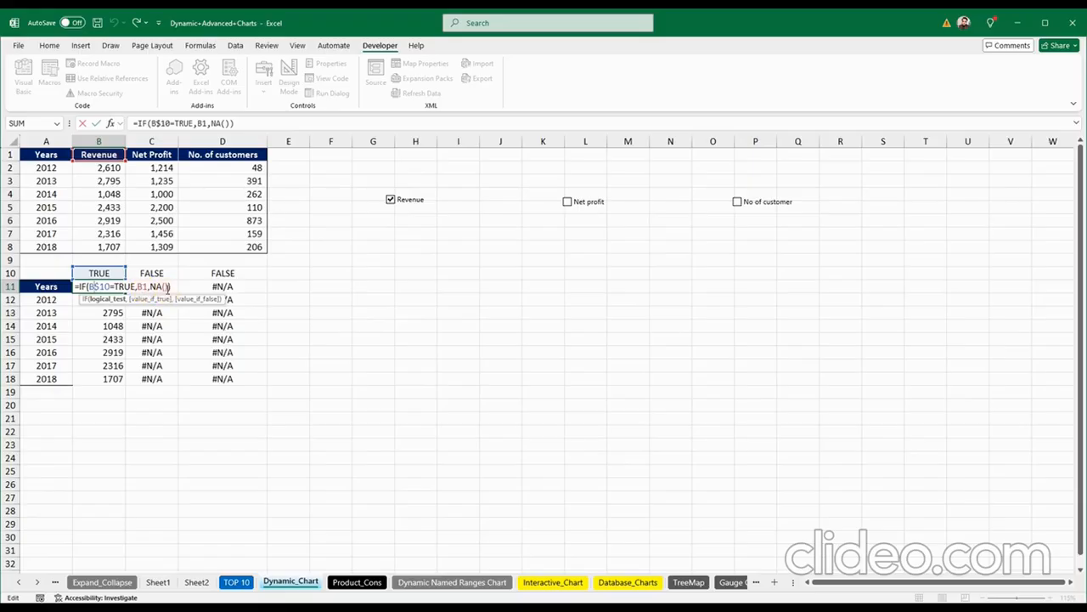
{"action": "key", "text": "Return"}
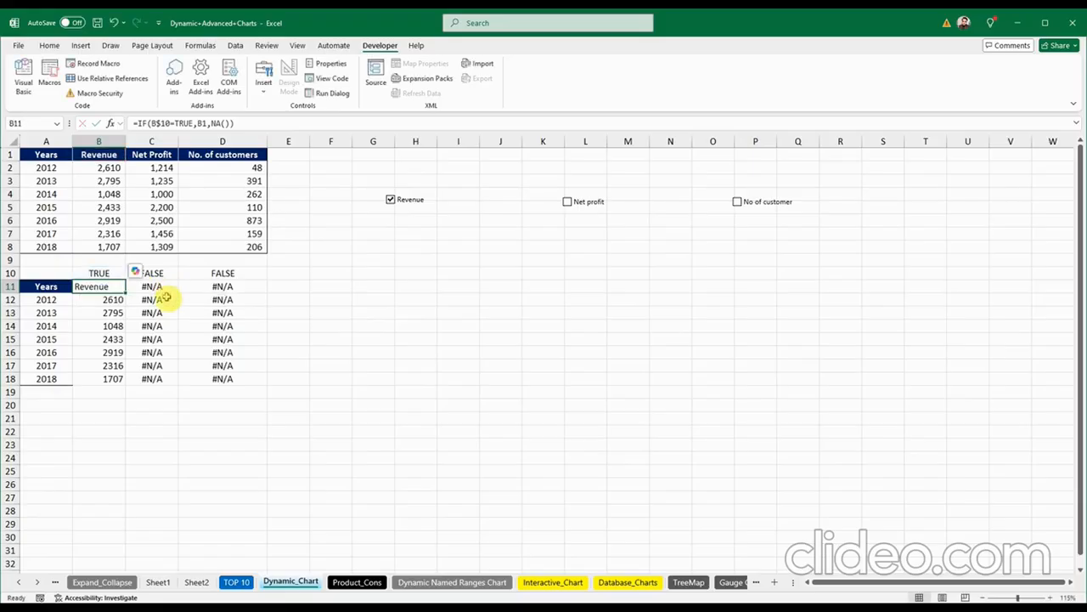
{"action": "left_click", "coordinate": [355, 313]}
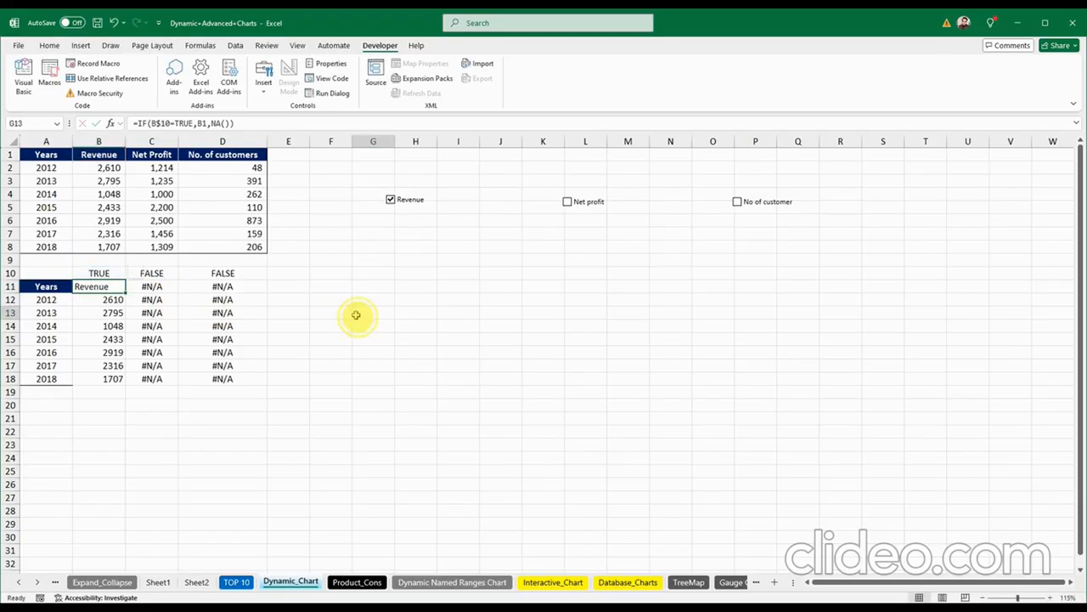
Step: Toggle Revenue, Net profit and No of customer on and off, finishing with all three ticked
{"action": "left_click", "coordinate": [390, 201]}
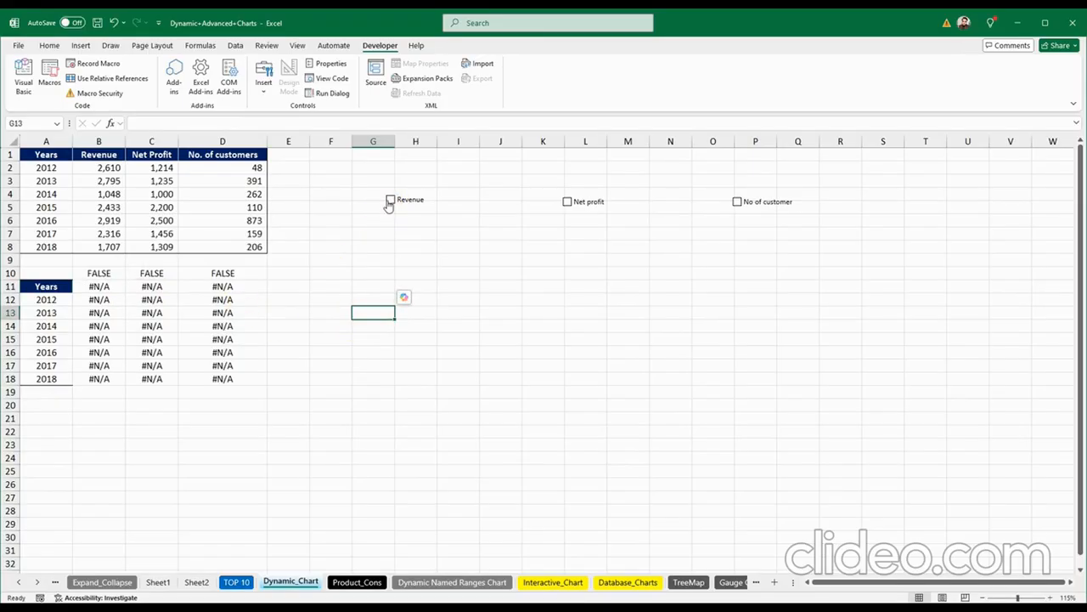
{"action": "left_click", "coordinate": [390, 200]}
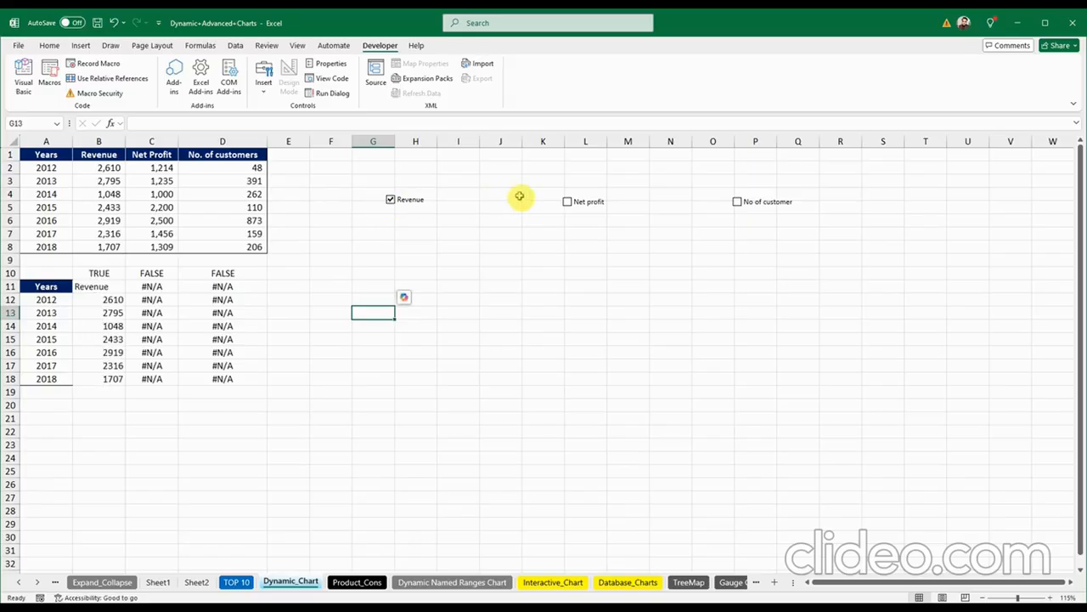
{"action": "left_click", "coordinate": [566, 203]}
{"action": "left_click", "coordinate": [567, 203]}
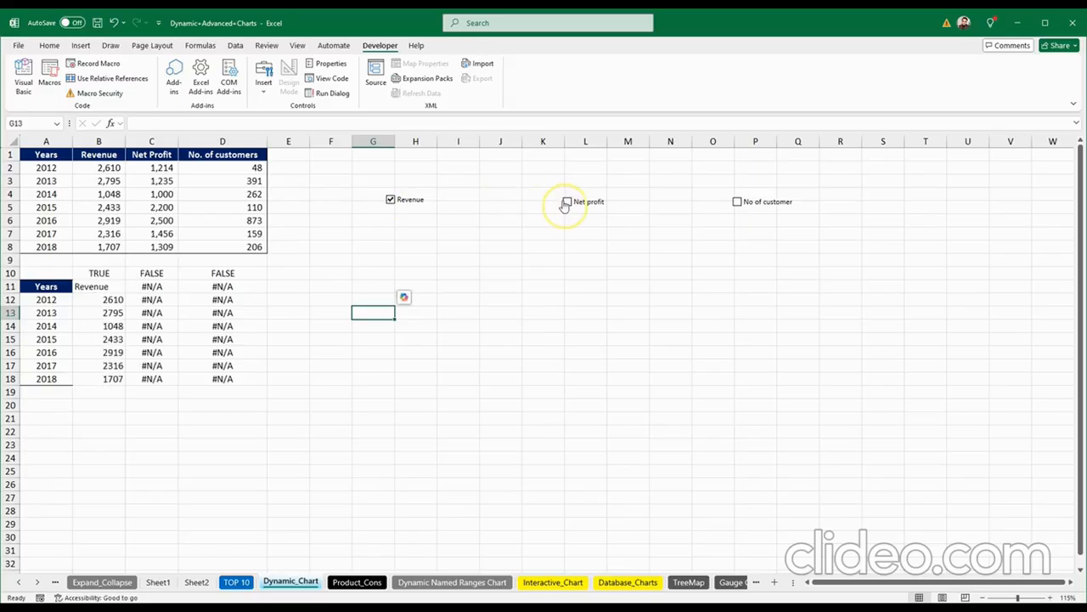
{"action": "left_click", "coordinate": [390, 200]}
{"action": "left_click", "coordinate": [390, 200]}
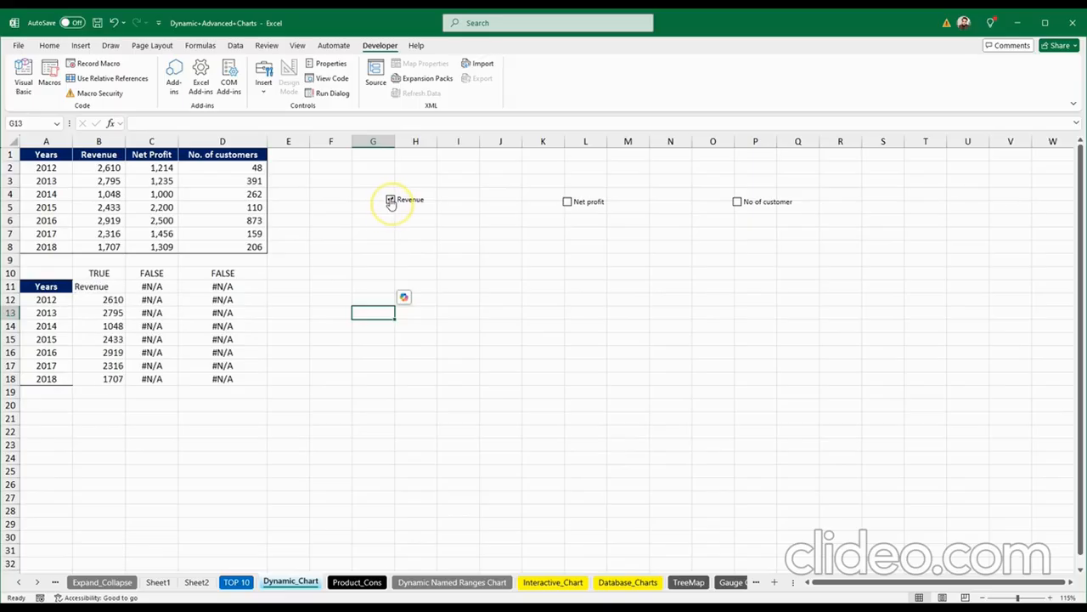
{"action": "left_click", "coordinate": [737, 202]}
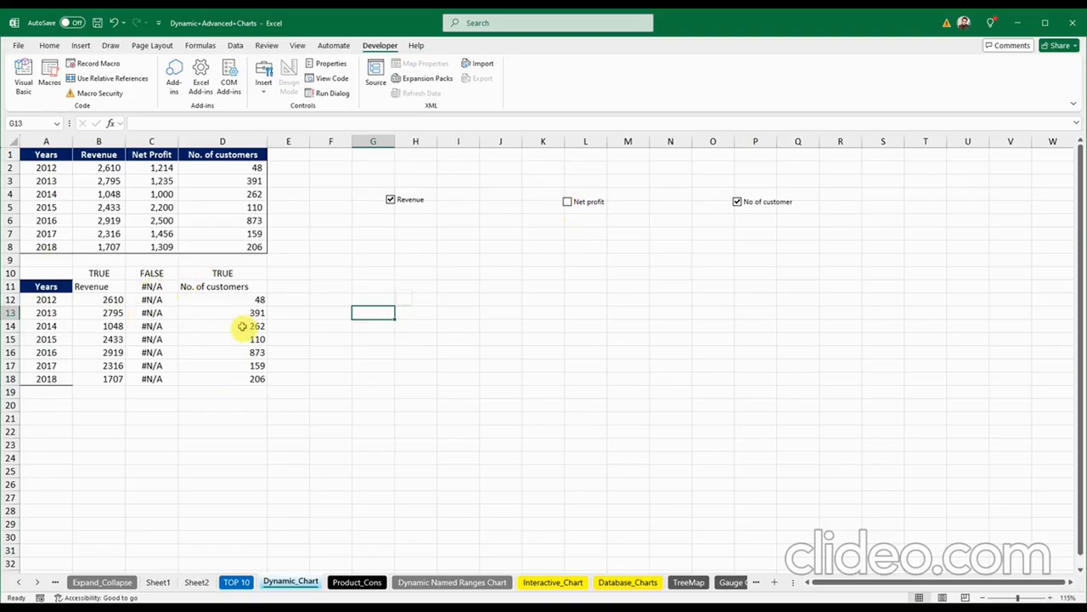
{"action": "left_click", "coordinate": [737, 204]}
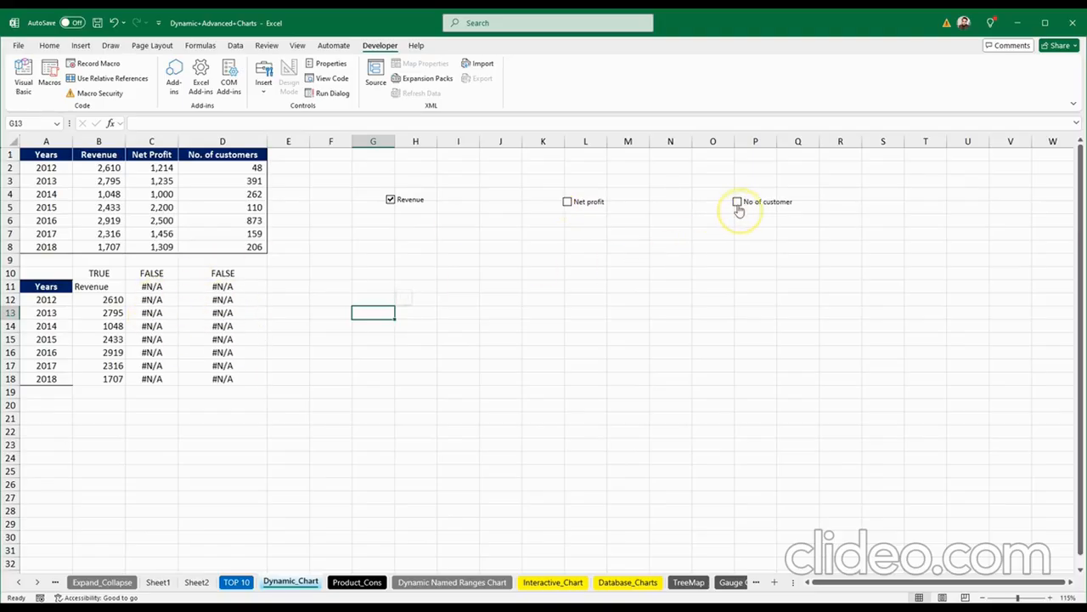
{"action": "left_click", "coordinate": [568, 203]}
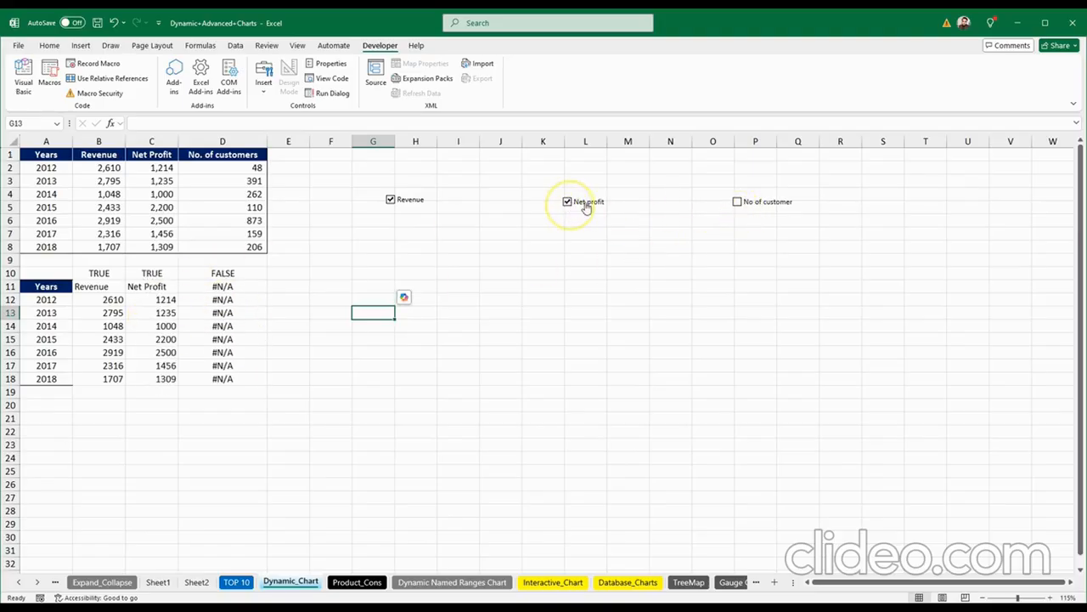
{"action": "left_click", "coordinate": [737, 206]}
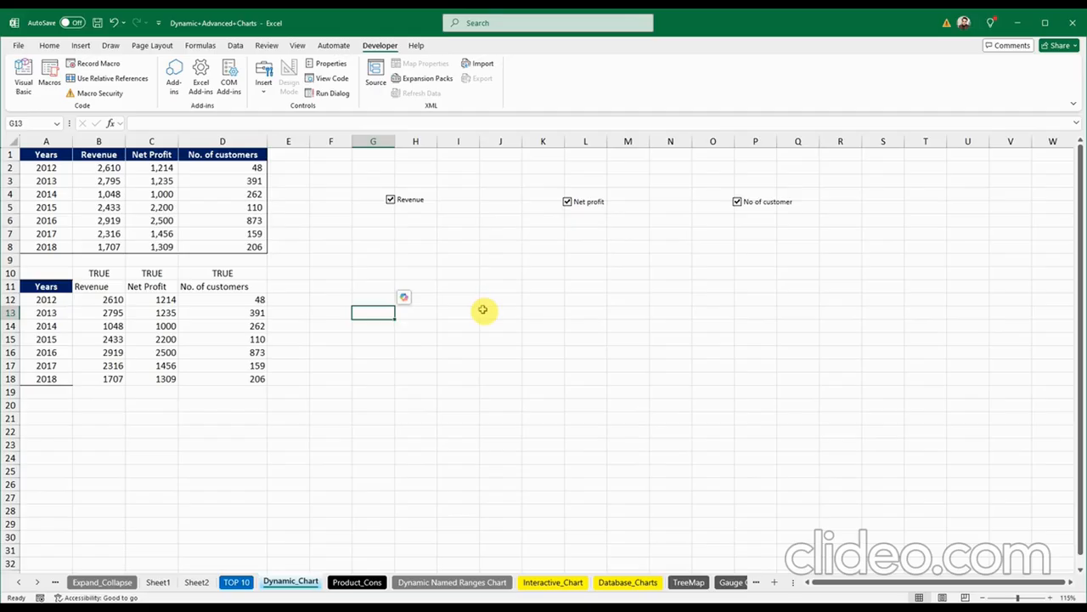
Step: Insert a column chart from the helper table A11:D18 and enlarge it beside the data
{"action": "left_click_drag", "start_coordinate": [47, 287], "coordinate": [218, 382]}
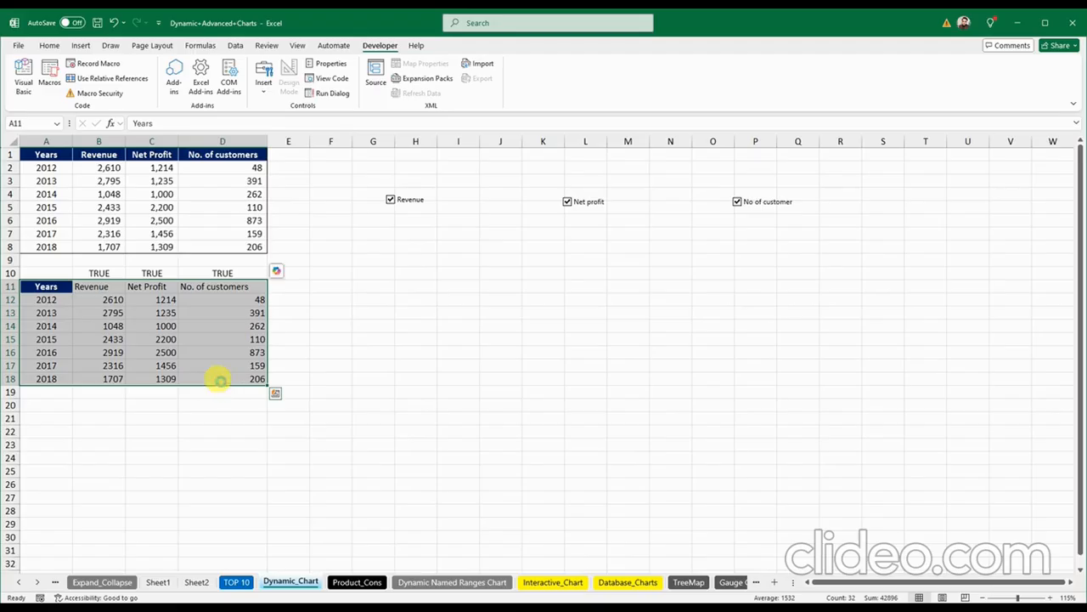
{"action": "key", "text": "alt+F1"}
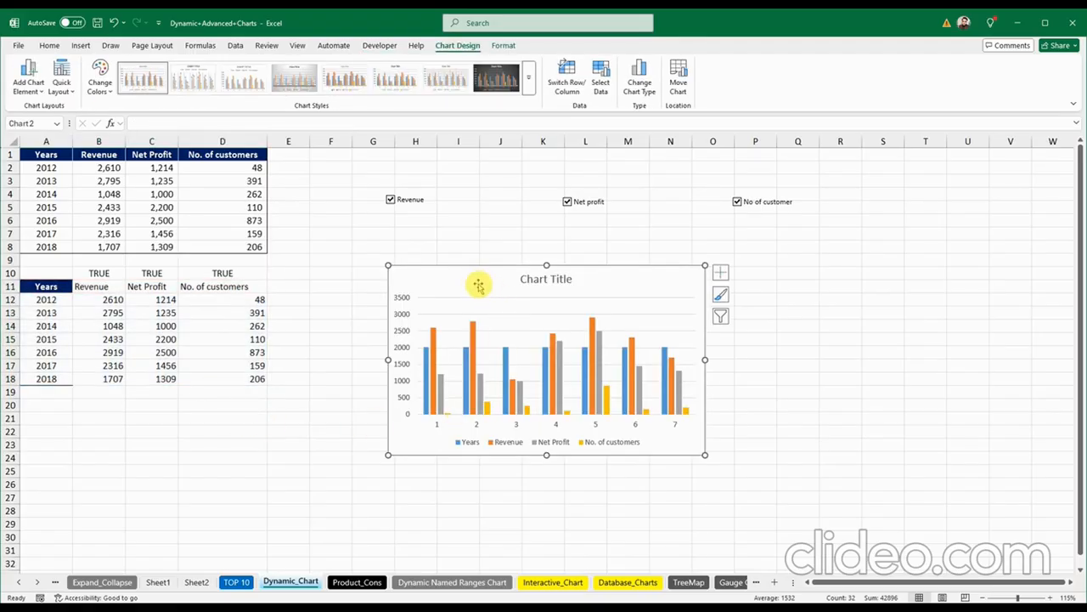
{"action": "left_click_drag", "start_coordinate": [468, 275], "coordinate": [422, 239]}
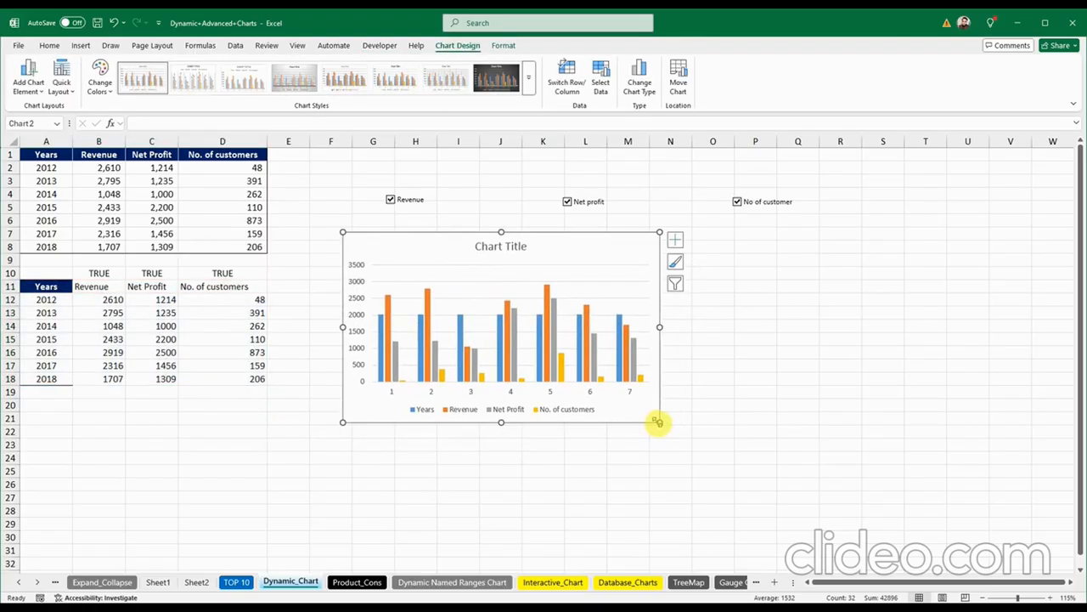
{"action": "left_click_drag", "start_coordinate": [658, 422], "coordinate": [773, 476]}
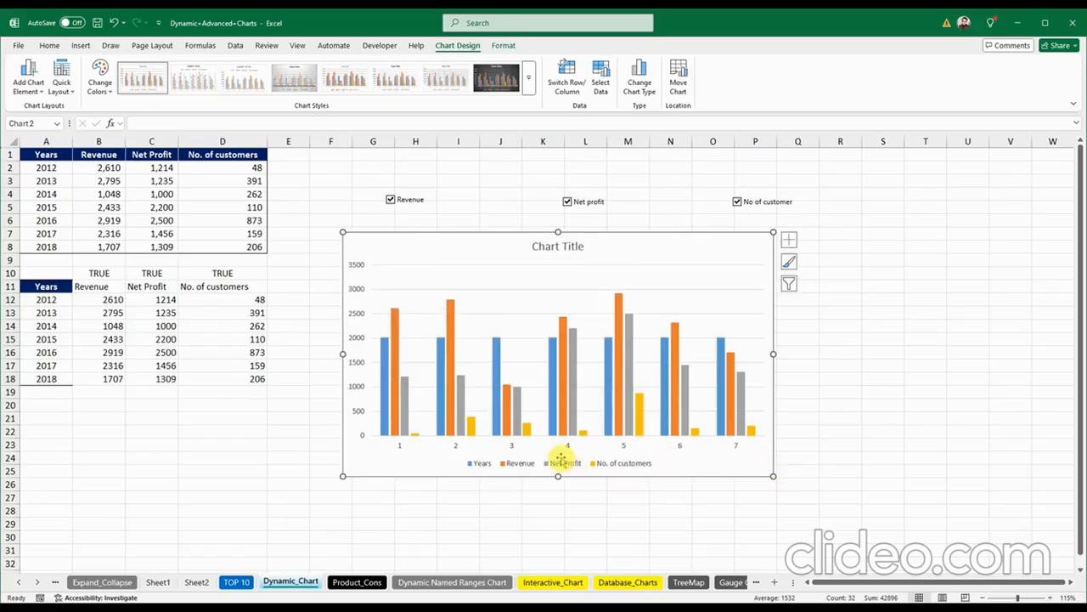
Step: Delete the chart legend and the Years series, then select the grey Net Profit series
{"action": "left_click", "coordinate": [561, 459]}
{"action": "key", "text": "Delete"}
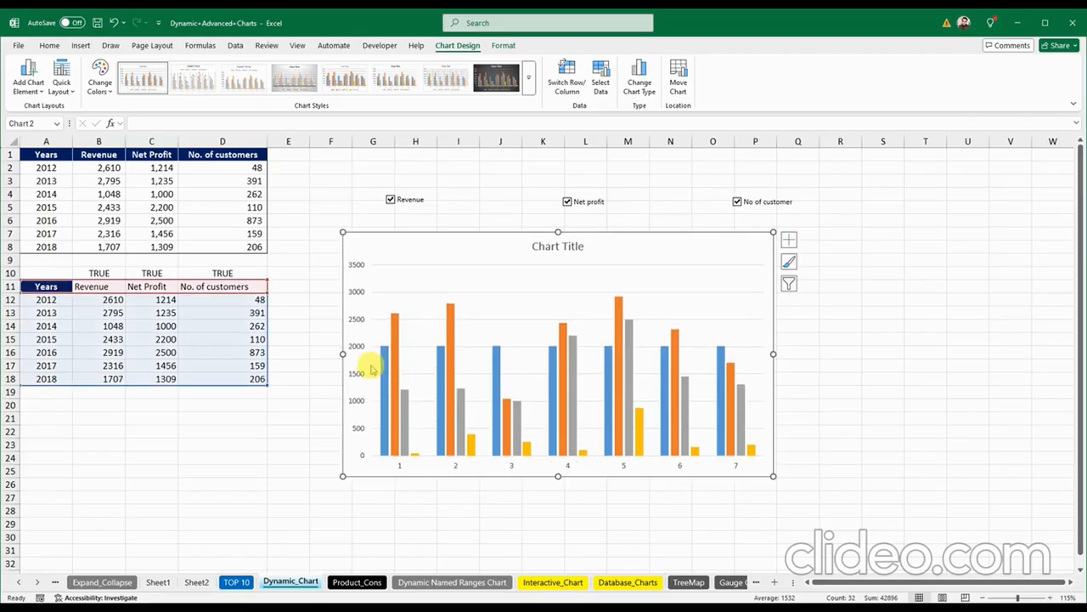
{"action": "left_click", "coordinate": [384, 361]}
{"action": "key", "text": "Delete"}
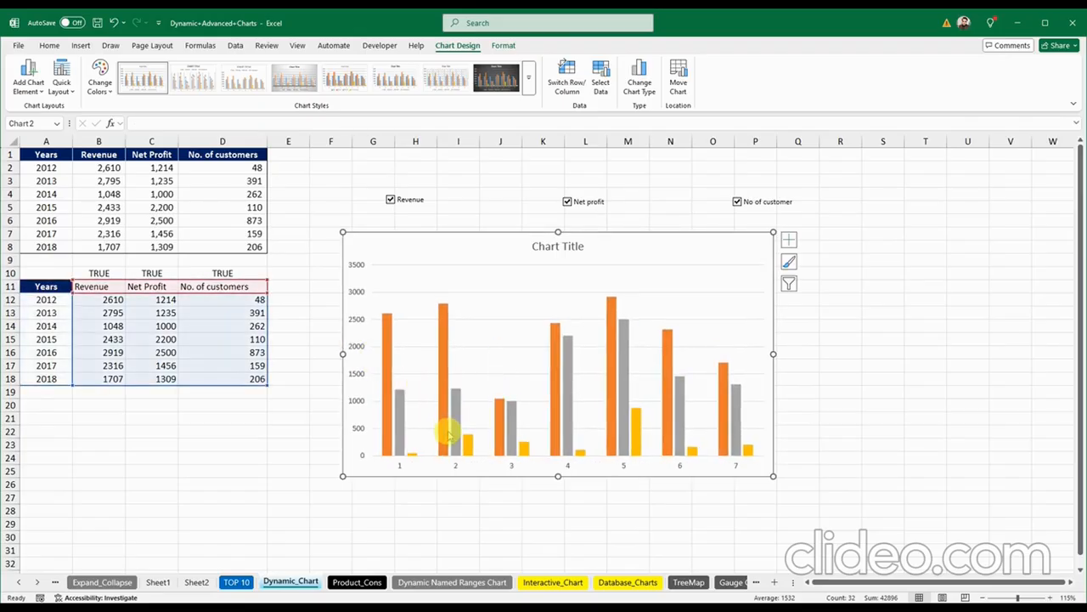
{"action": "mouse_move", "coordinate": [453, 425]}
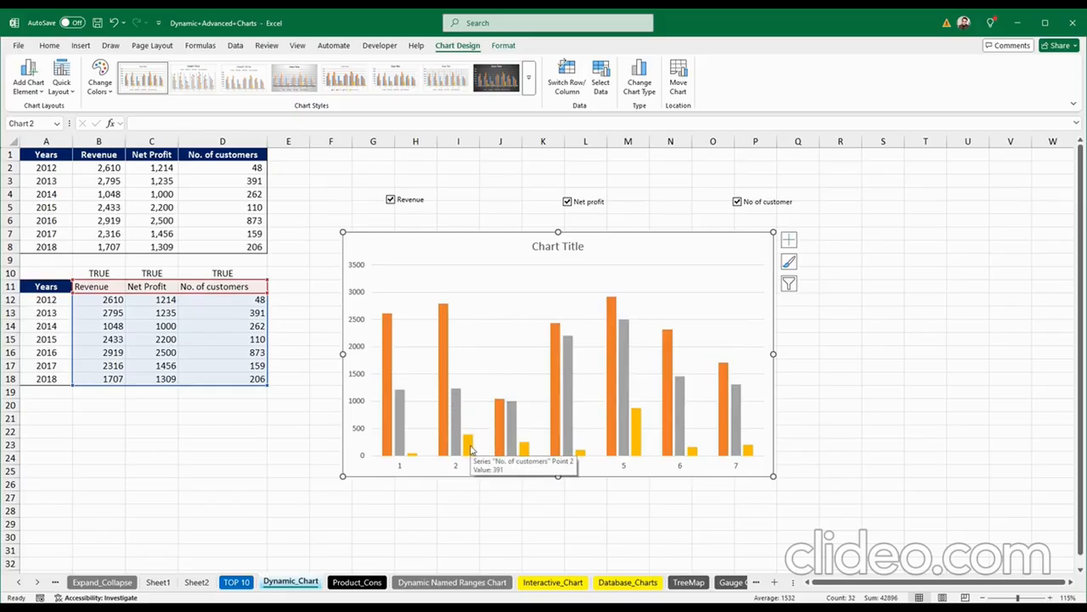
{"action": "left_click", "coordinate": [467, 443]}
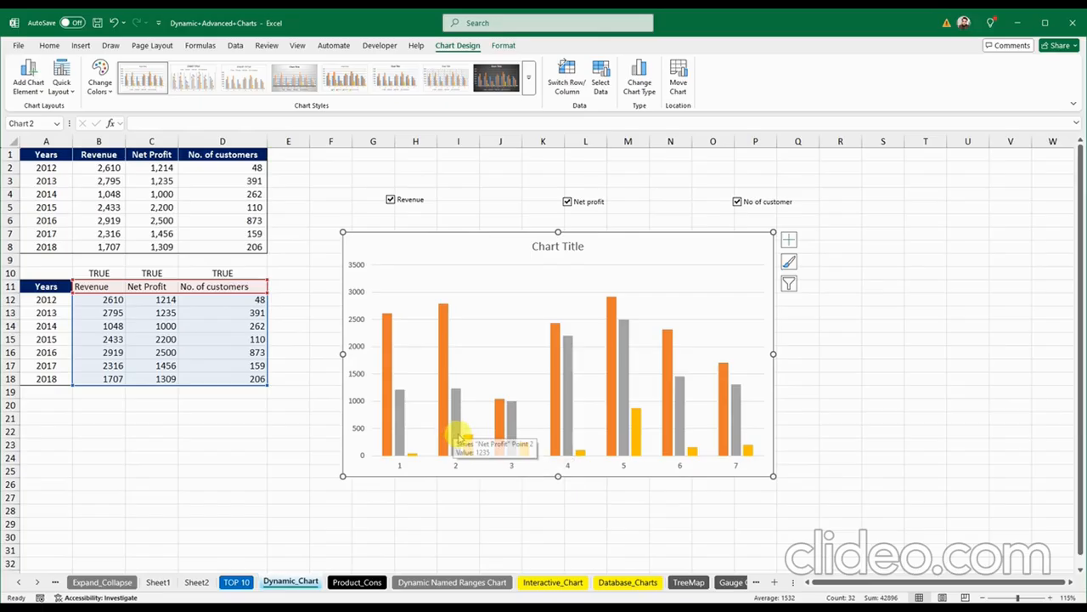
{"action": "left_click", "coordinate": [457, 436]}
Step: Set the chart's Series Overlap to 100% through the Net Profit series formatting
{"action": "right_click", "coordinate": [457, 436]}
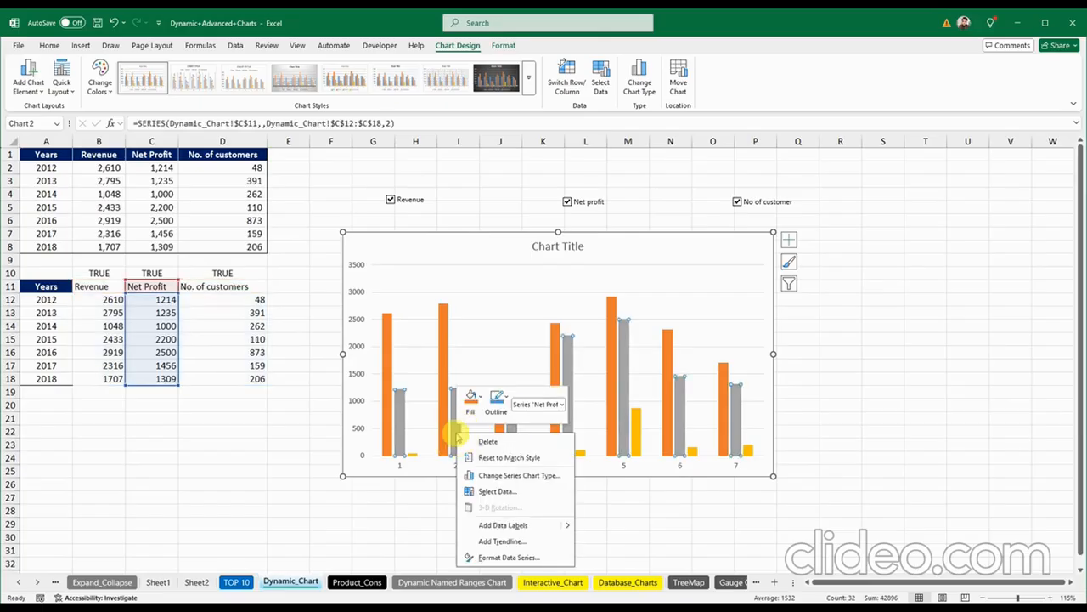
{"action": "left_click", "coordinate": [508, 557]}
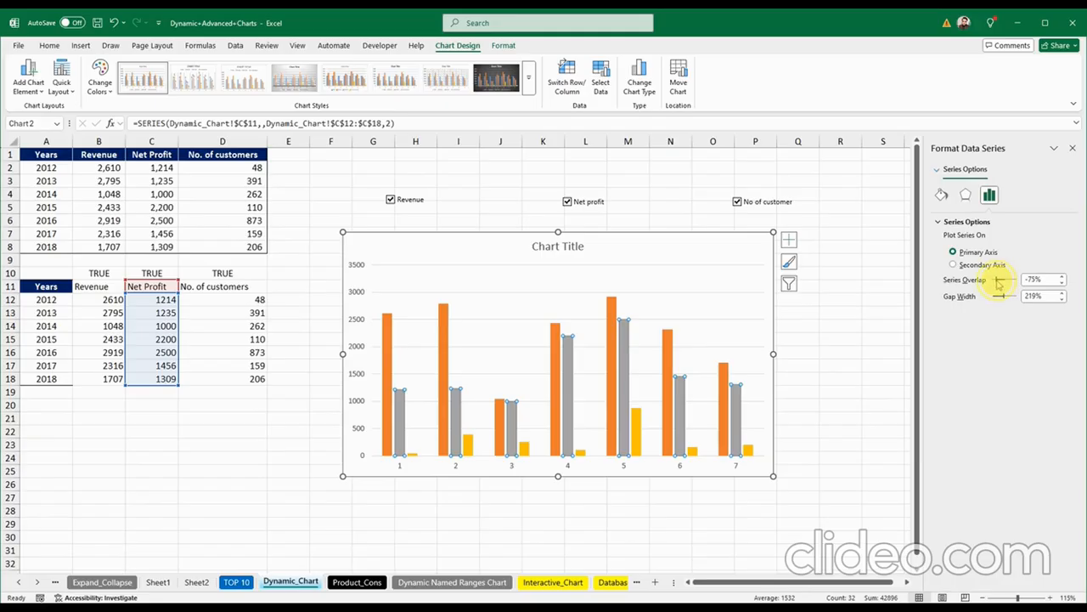
{"action": "left_click_drag", "start_coordinate": [996, 285], "coordinate": [998, 286]}
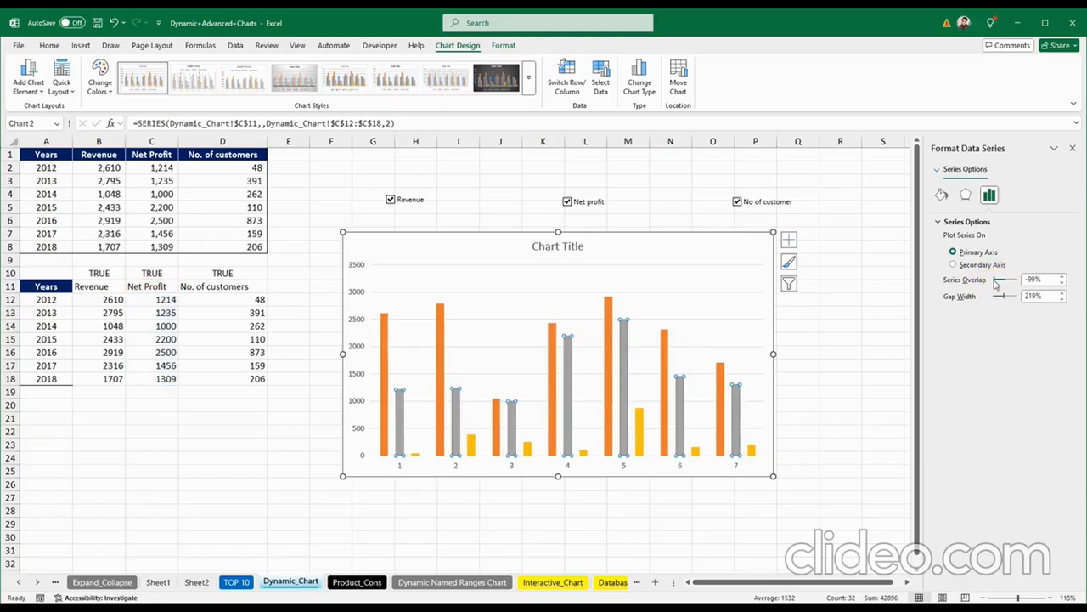
{"action": "left_click_drag", "start_coordinate": [997, 281], "coordinate": [1022, 286]}
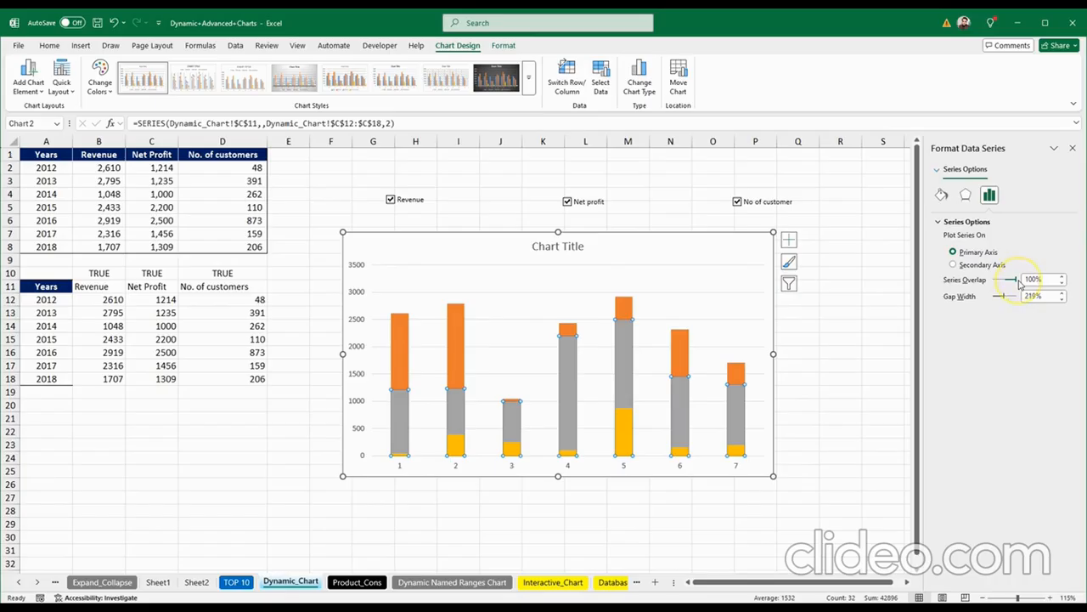
{"action": "left_click", "coordinate": [1072, 148]}
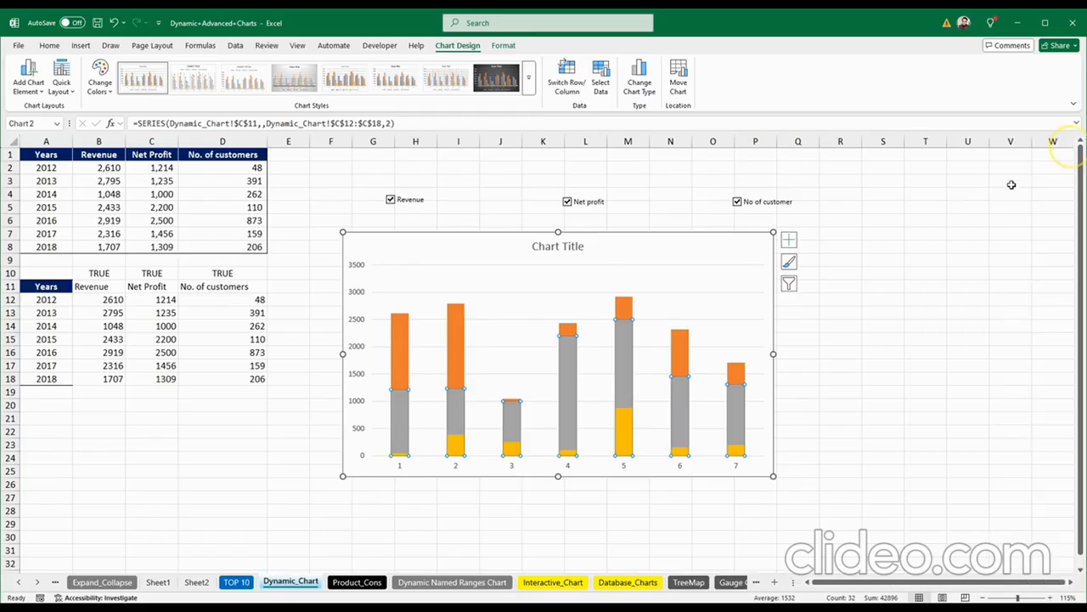
Step: Change the No. of customers series to a Line chart type in the Combo settings
{"action": "right_click", "coordinate": [511, 446]}
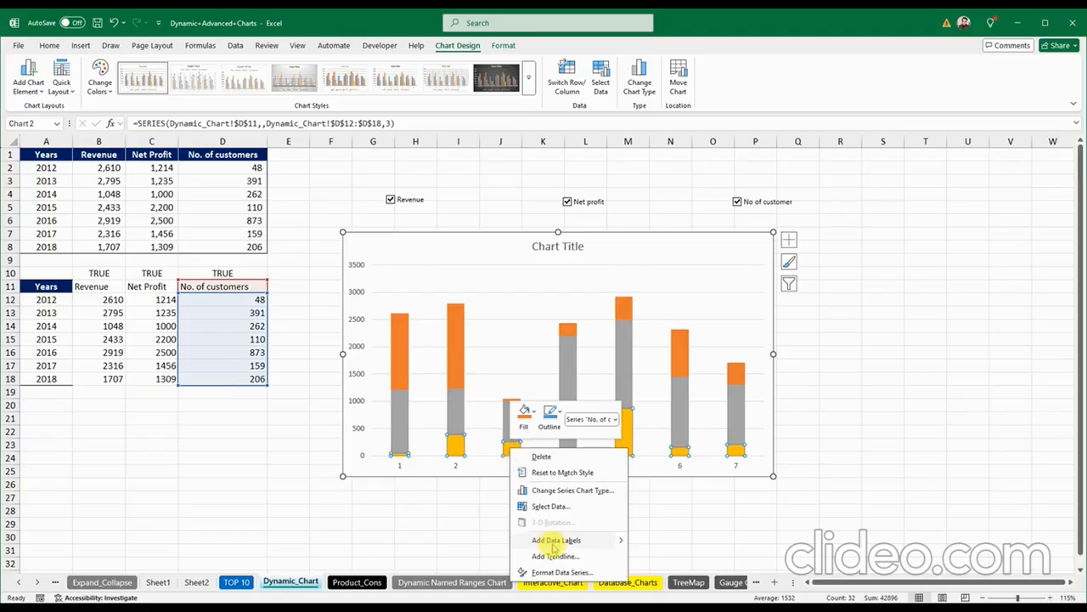
{"action": "left_click", "coordinate": [556, 493]}
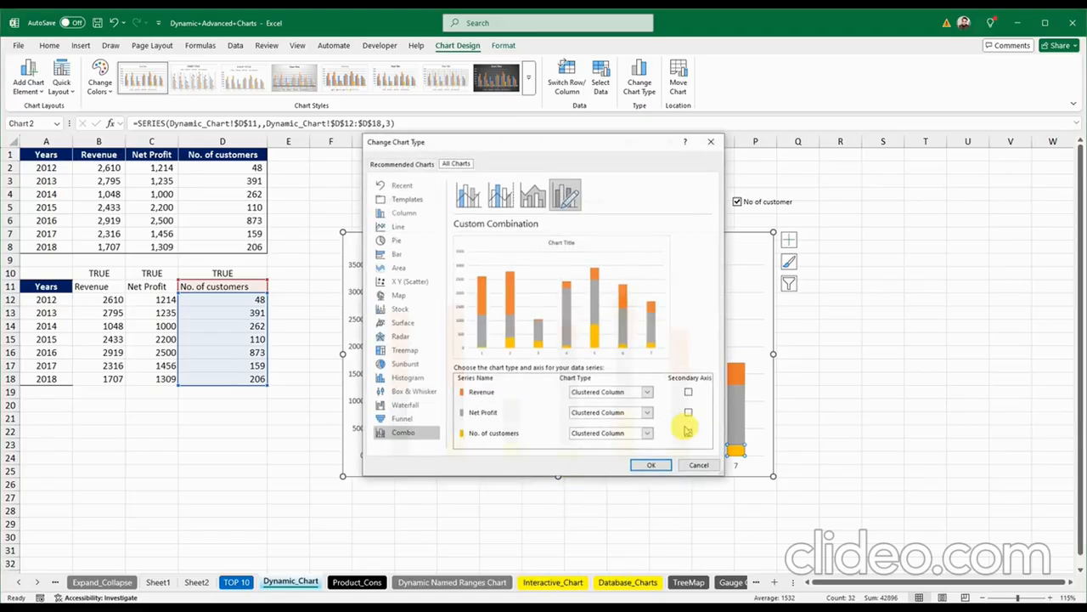
{"action": "left_click", "coordinate": [648, 434]}
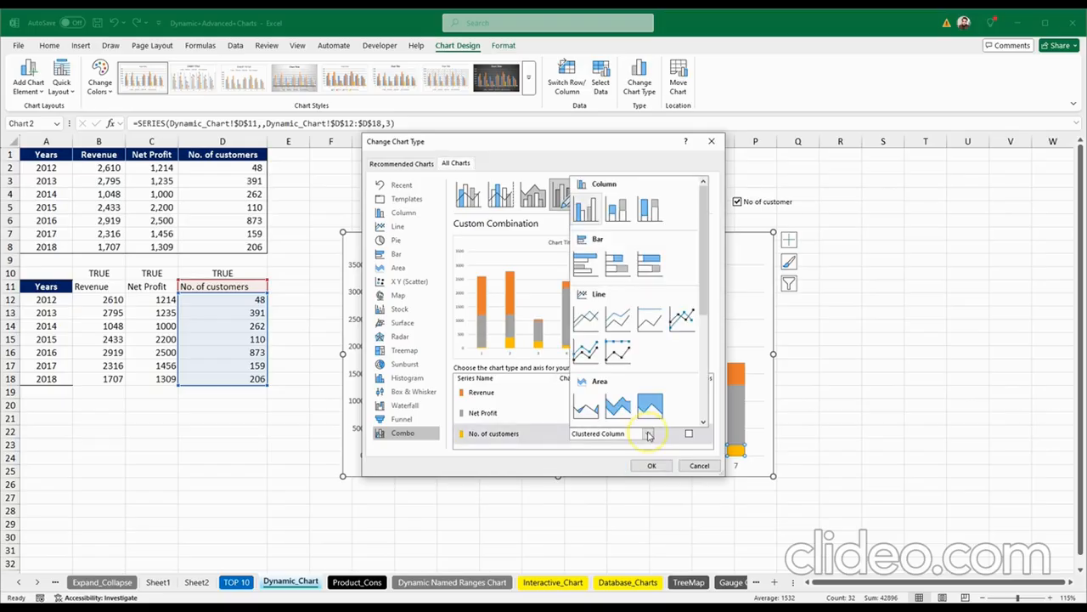
{"action": "left_click", "coordinate": [586, 320]}
{"action": "left_click", "coordinate": [651, 466]}
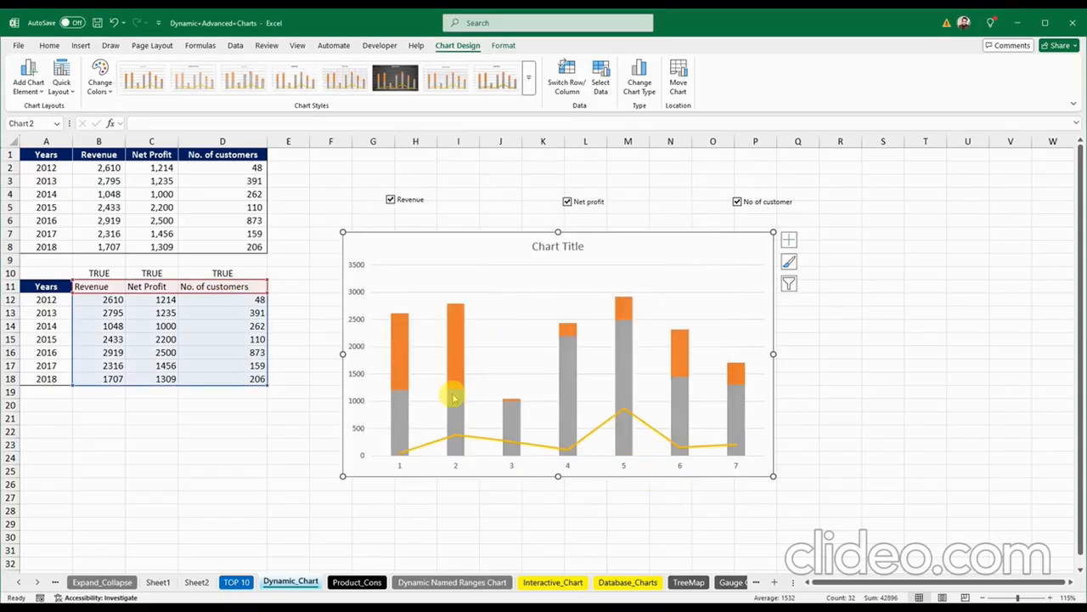
{"action": "left_click", "coordinate": [391, 201]}
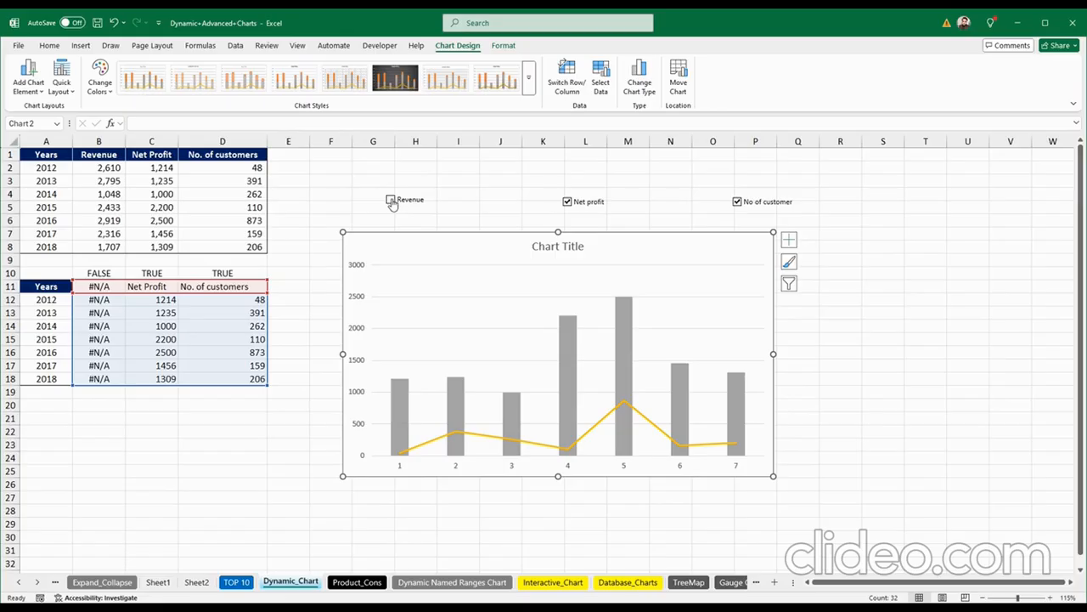
{"action": "left_click", "coordinate": [568, 201]}
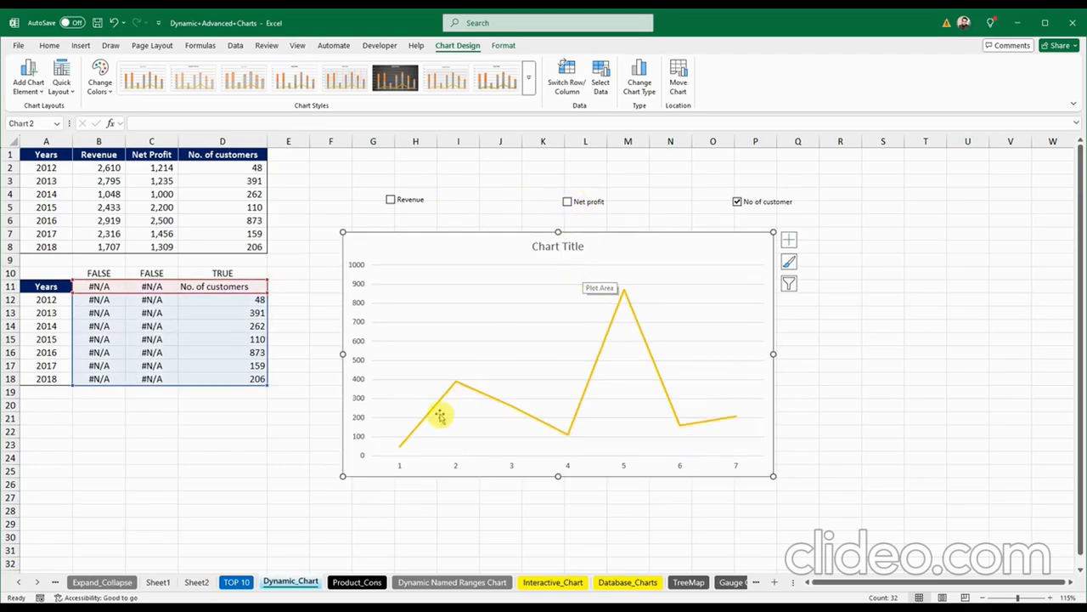
{"action": "left_click", "coordinate": [737, 204]}
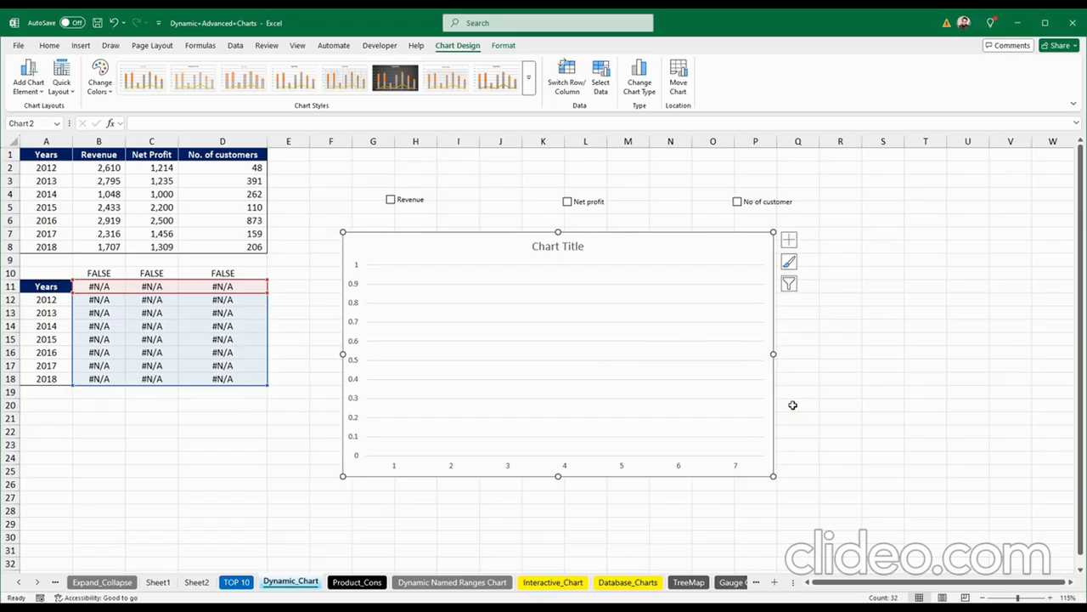
{"action": "left_click", "coordinate": [792, 405]}
{"action": "left_click", "coordinate": [737, 201]}
{"action": "left_click", "coordinate": [590, 202]}
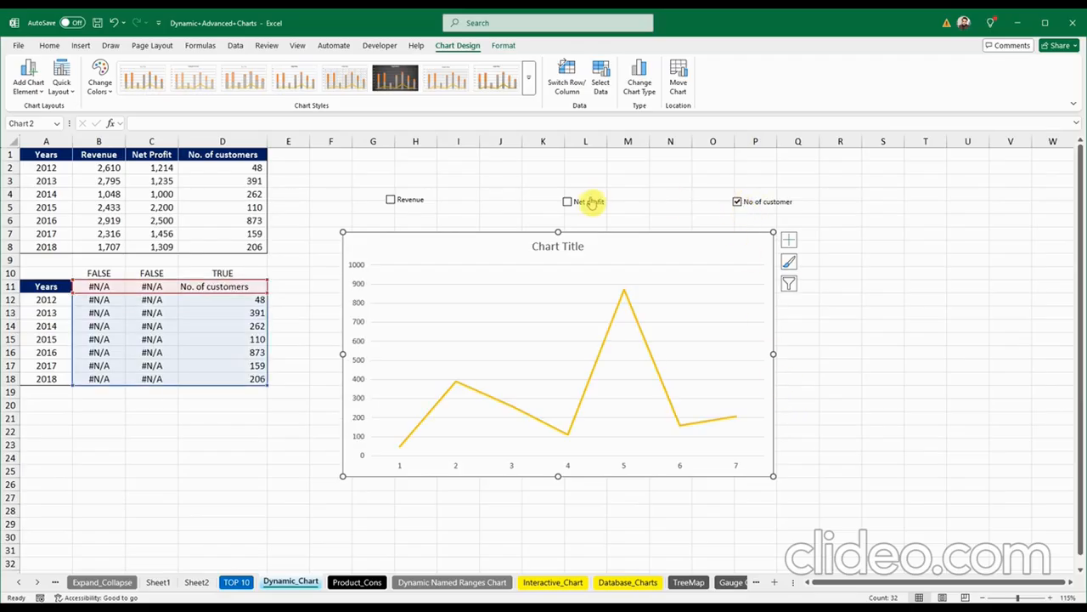
{"action": "left_click", "coordinate": [390, 203]}
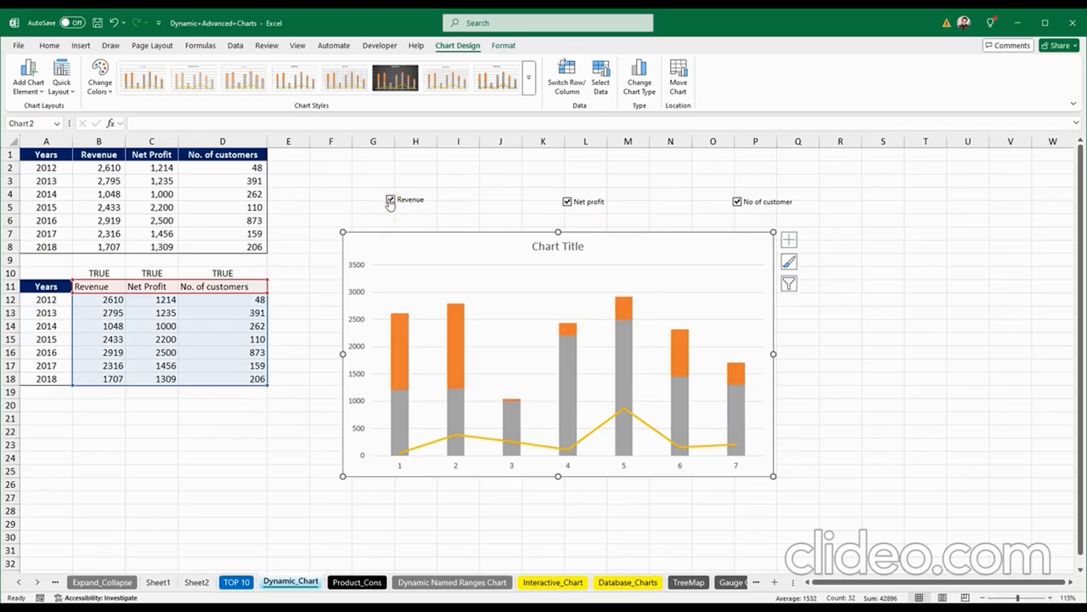
{"action": "left_click", "coordinate": [390, 202]}
{"action": "left_click", "coordinate": [390, 203]}
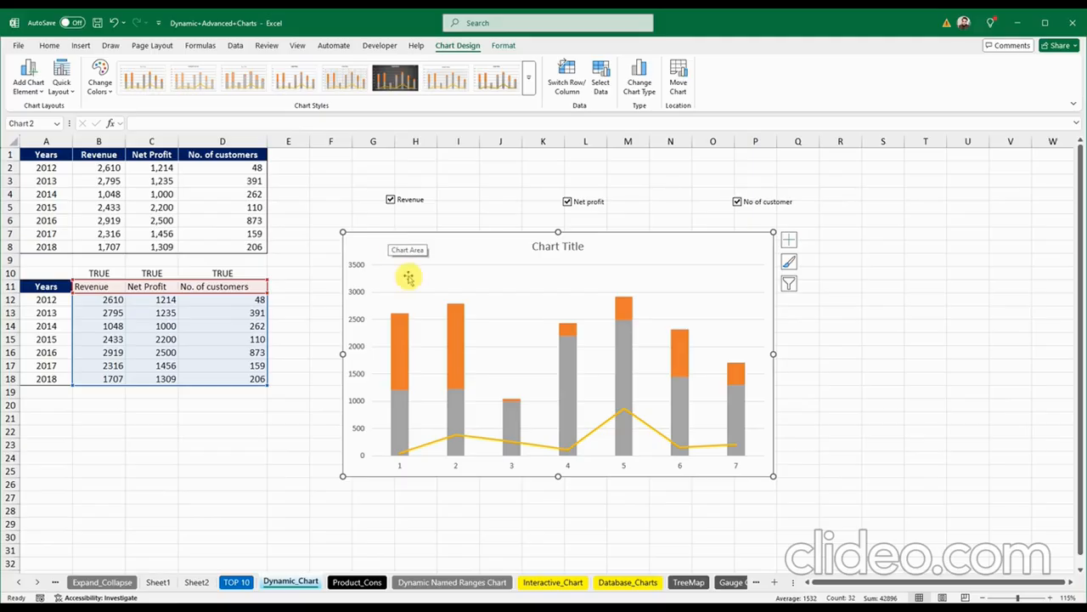
{"action": "mouse_move", "coordinate": [456, 409]}
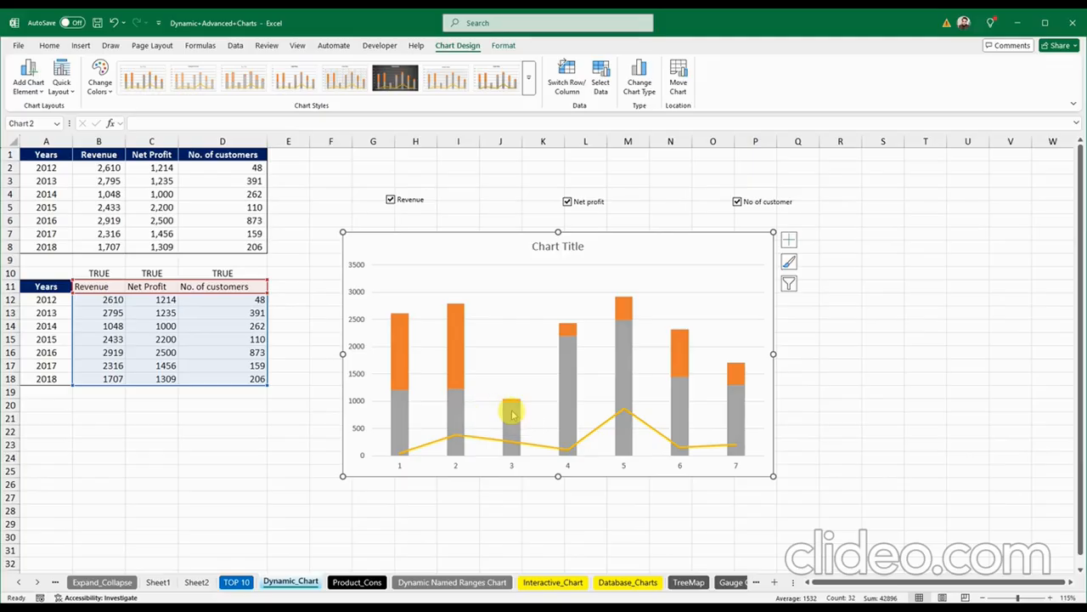
{"action": "mouse_move", "coordinate": [515, 404]}
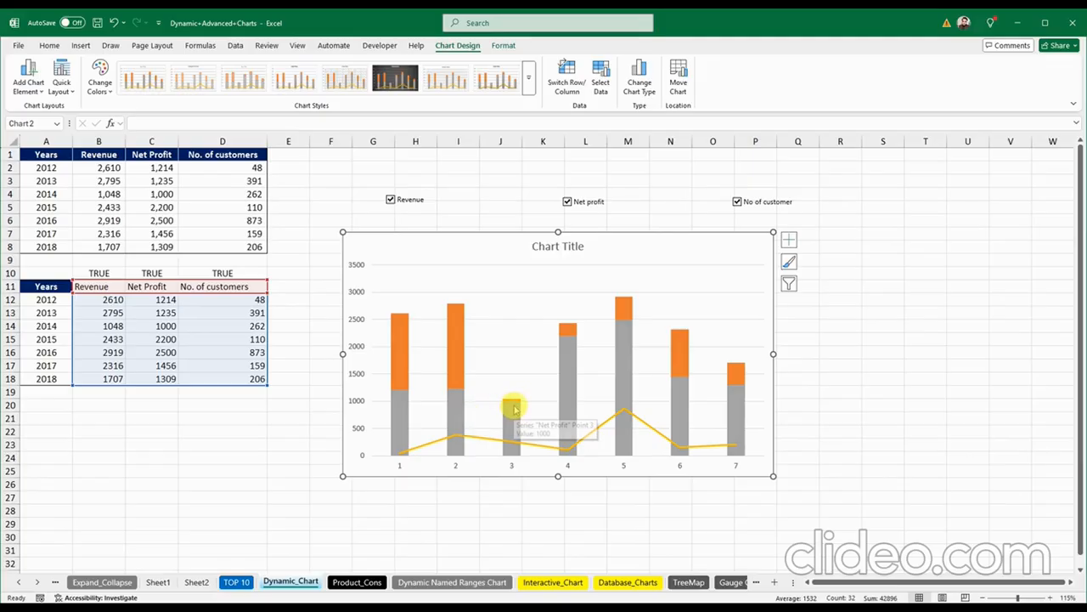
{"action": "left_click", "coordinate": [756, 364]}
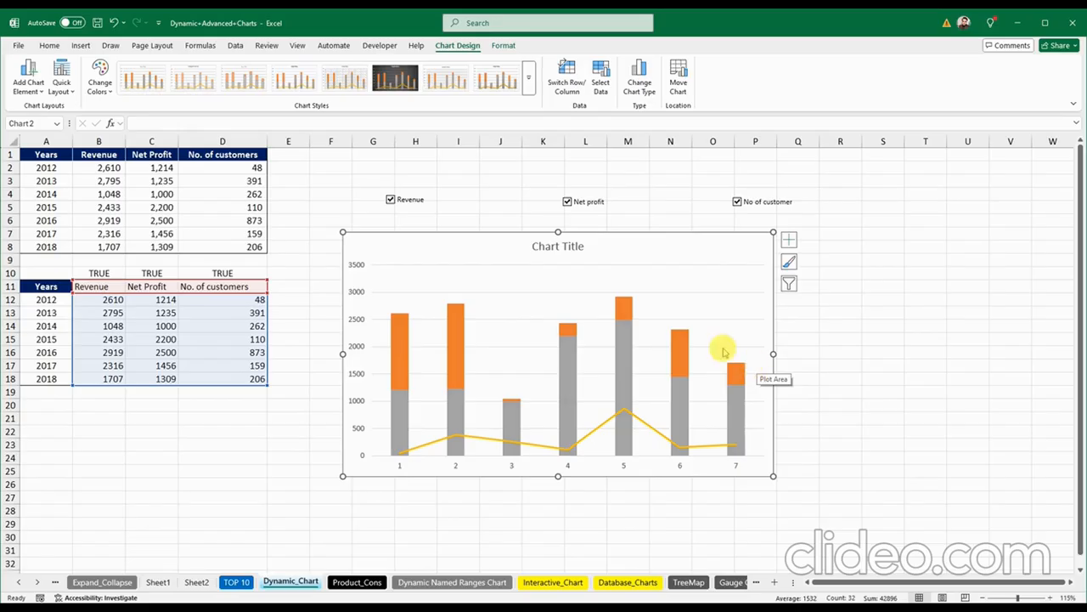
{"action": "left_click", "coordinate": [390, 200]}
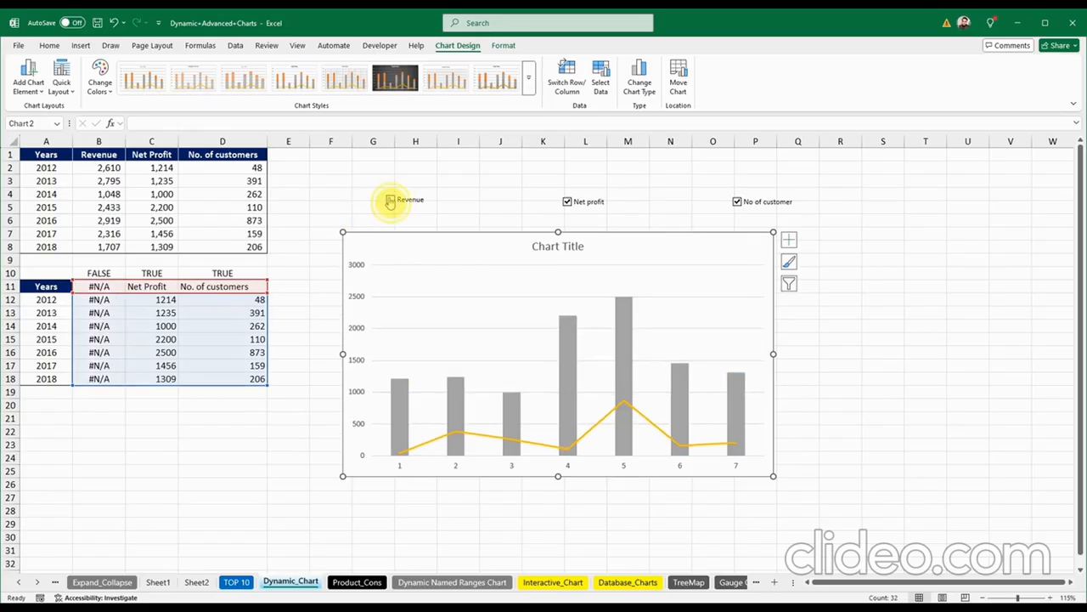
{"action": "left_click", "coordinate": [390, 200]}
{"action": "left_click", "coordinate": [568, 202]}
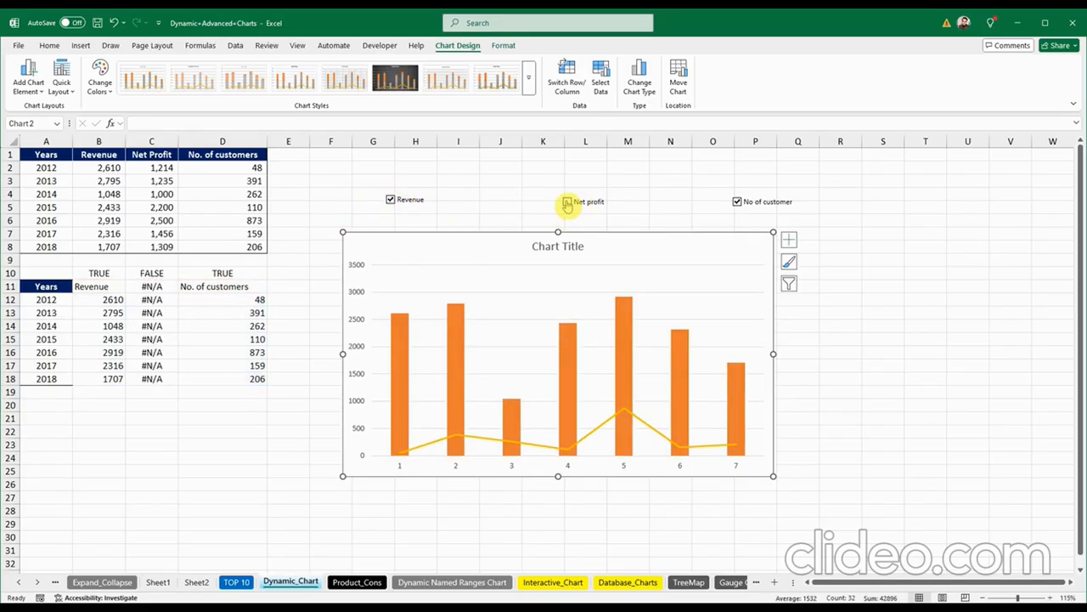
{"action": "left_click", "coordinate": [568, 202]}
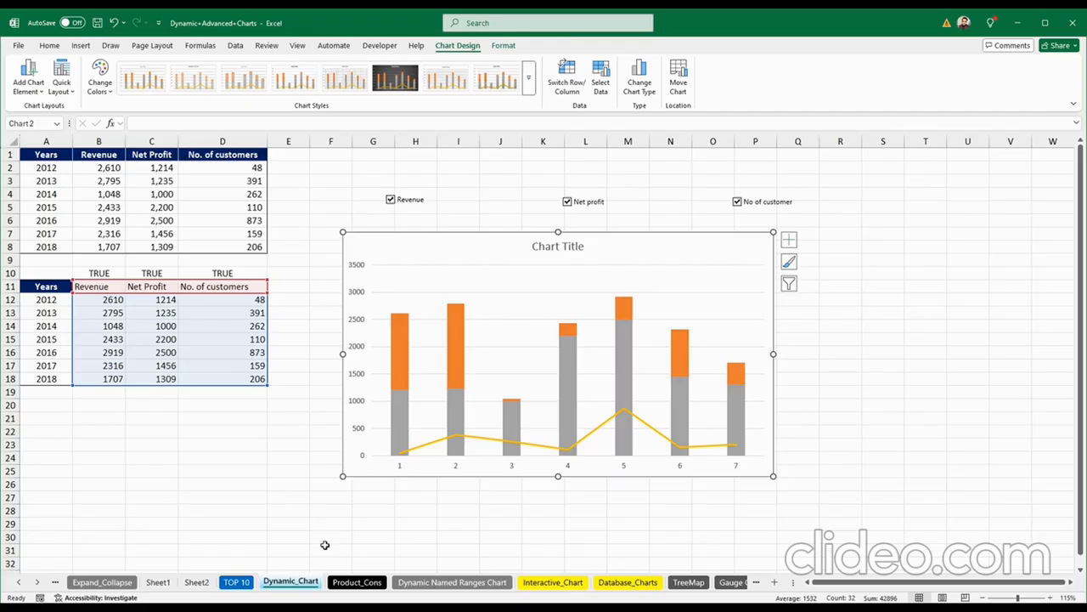
Step: Switch from Product_Cons to the TreeMap sheet and click empty cells around its Cities/Actual table
{"action": "left_click", "coordinate": [354, 583]}
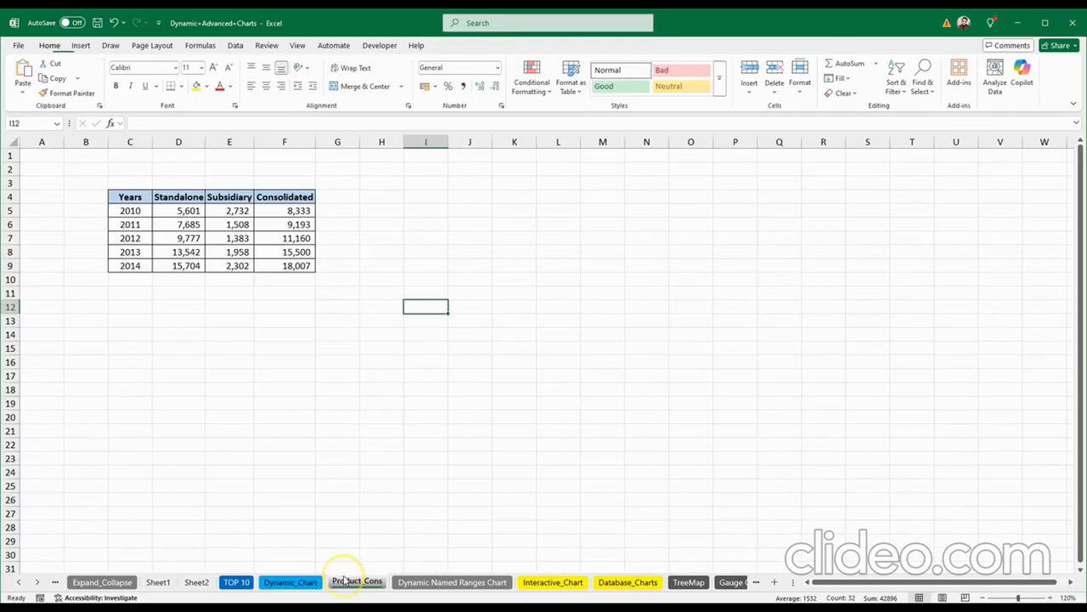
{"action": "left_click", "coordinate": [689, 582]}
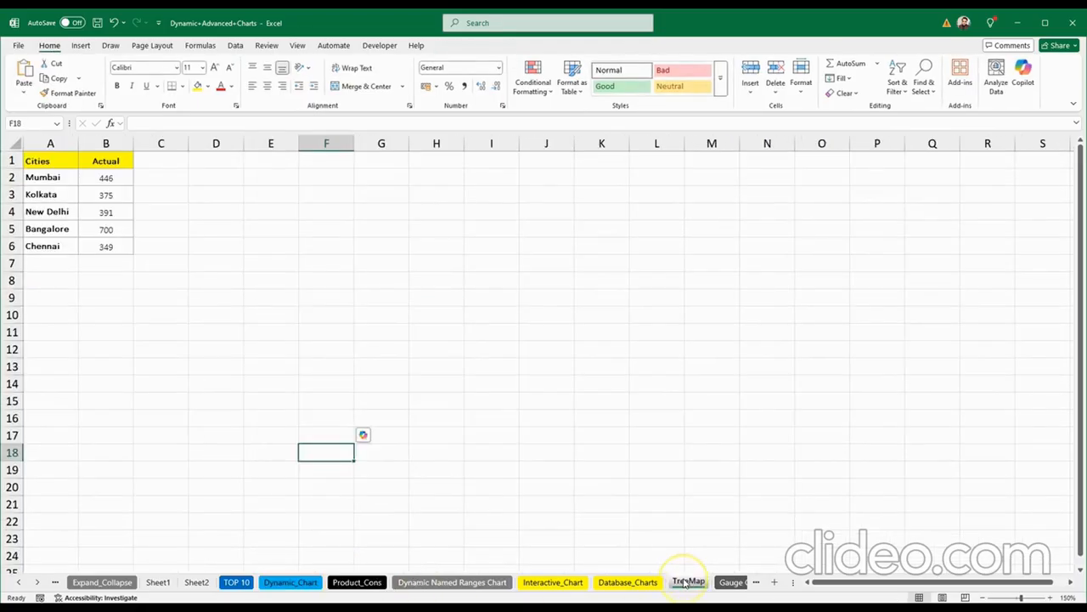
{"action": "left_click", "coordinate": [226, 264]}
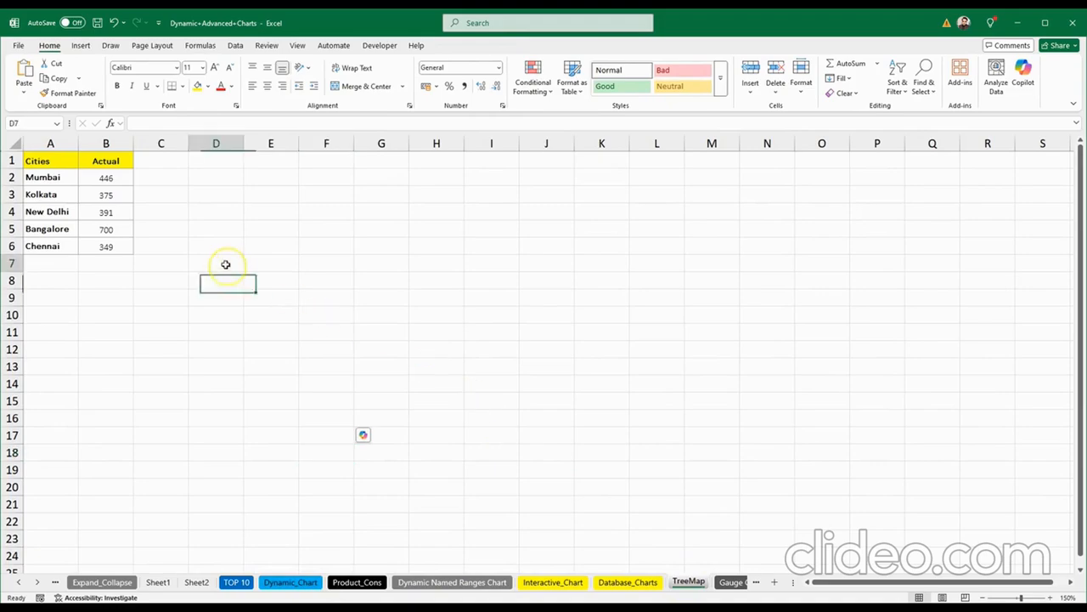
{"action": "left_click", "coordinate": [335, 280]}
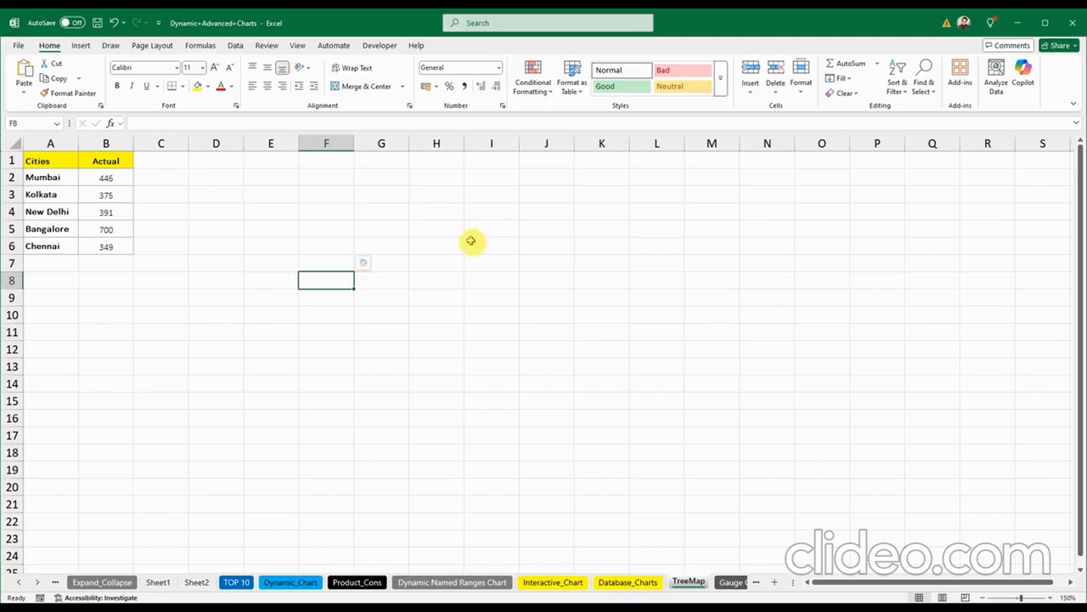
{"action": "left_click", "coordinate": [316, 212]}
{"action": "left_click", "coordinate": [278, 212]}
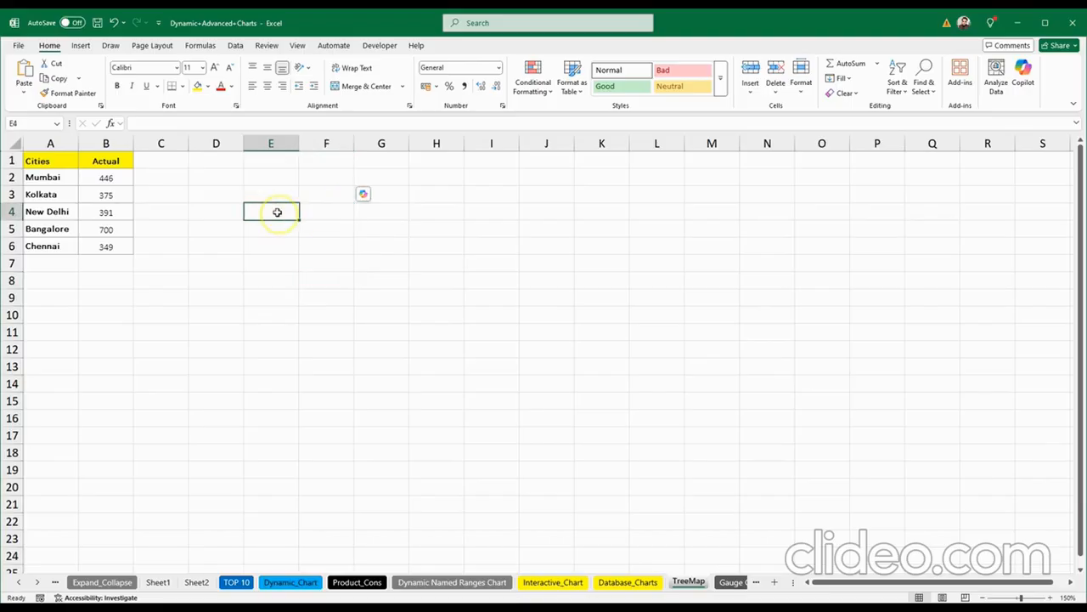
{"action": "left_click", "coordinate": [381, 218]}
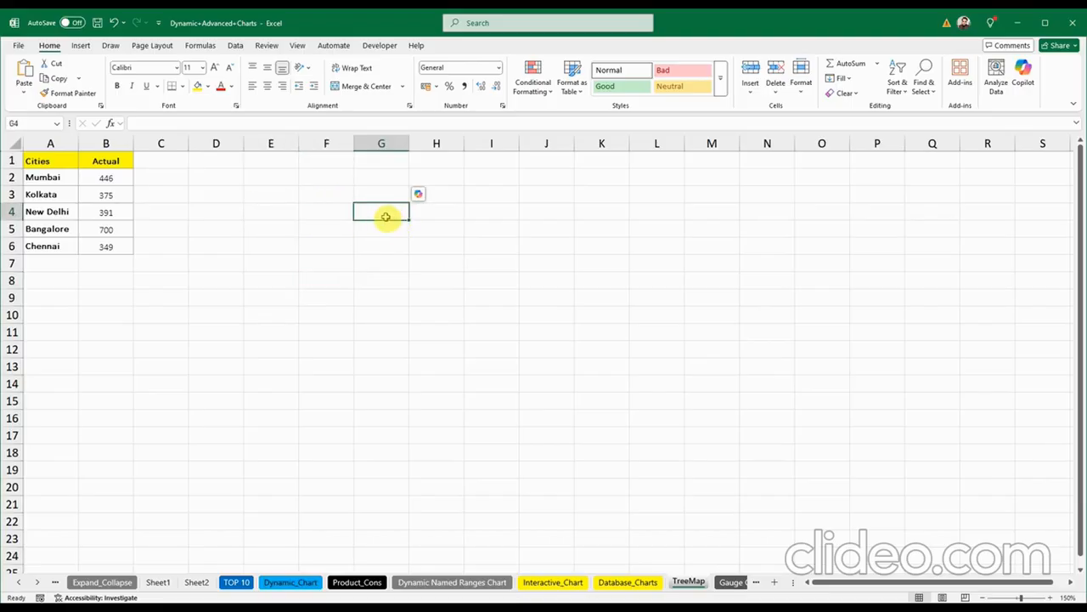
{"action": "left_click", "coordinate": [385, 216]}
{"action": "left_click", "coordinate": [384, 217]}
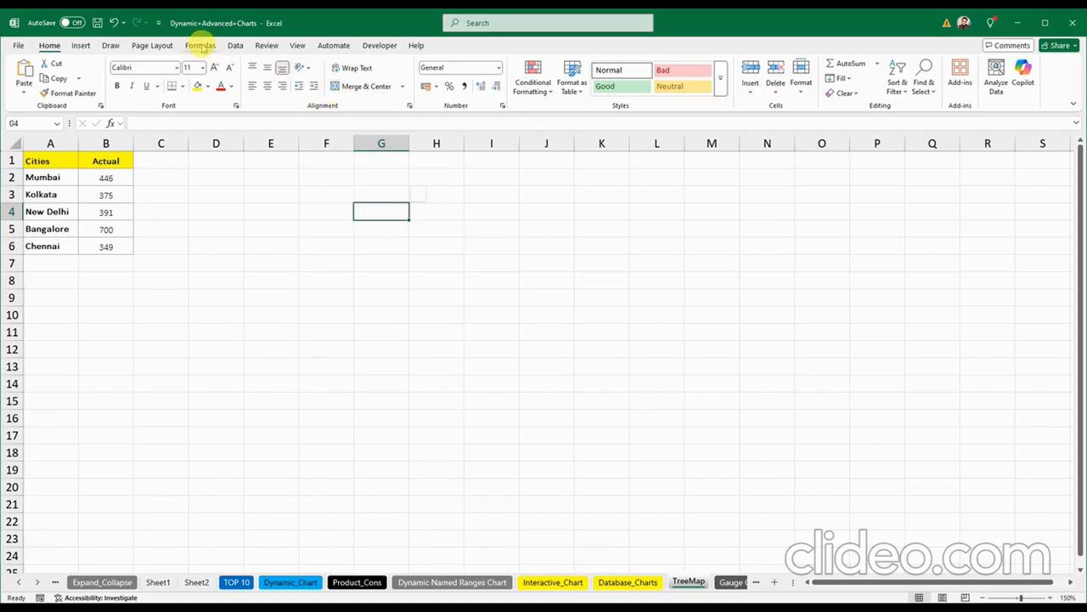
{"action": "left_click", "coordinate": [81, 45]}
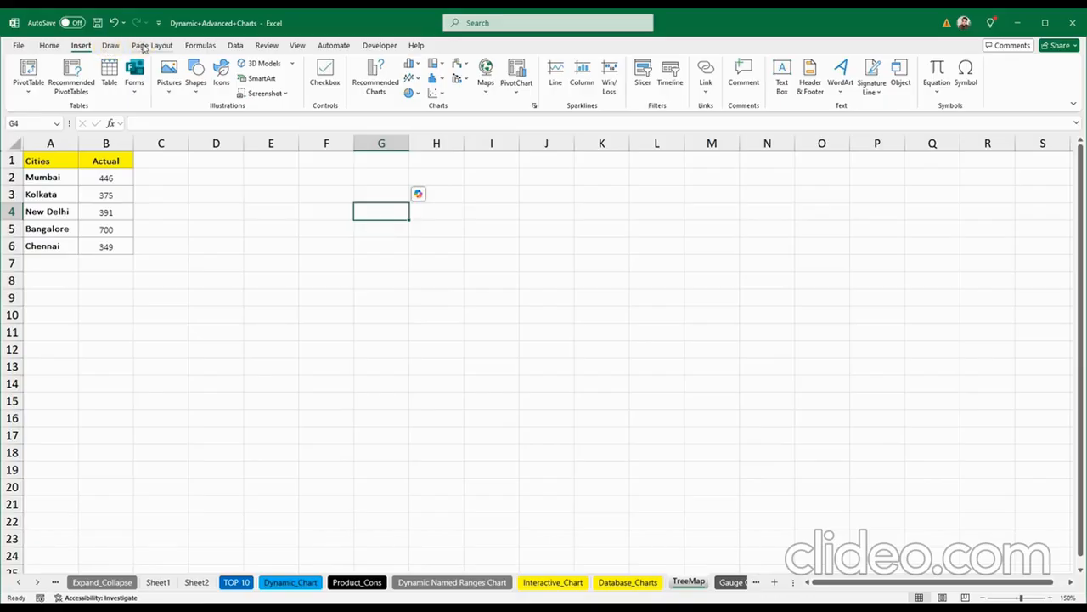
{"action": "left_click", "coordinate": [155, 45]}
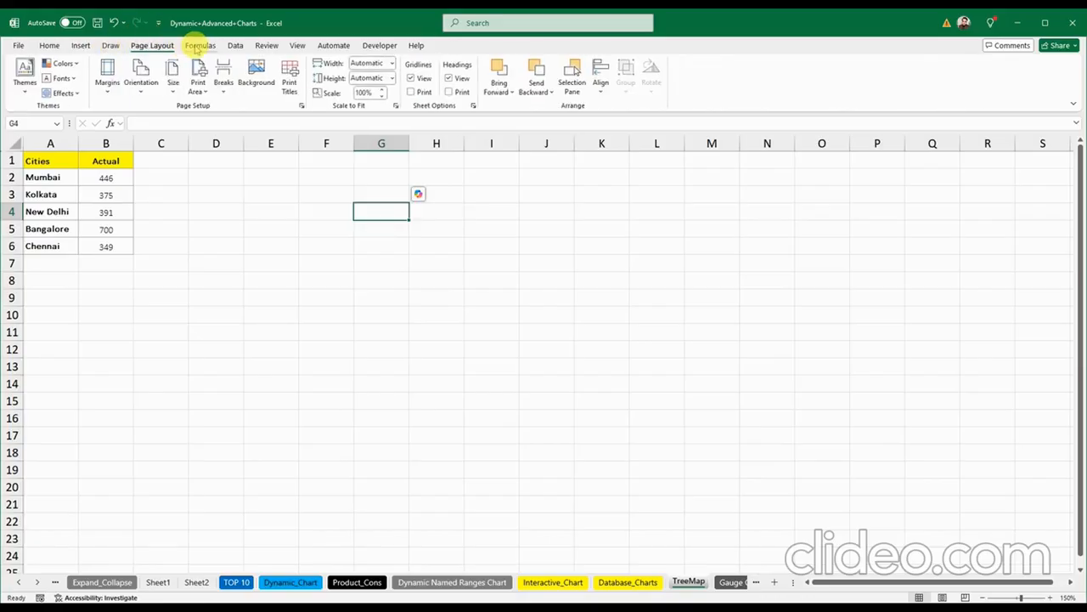
{"action": "left_click", "coordinate": [200, 46]}
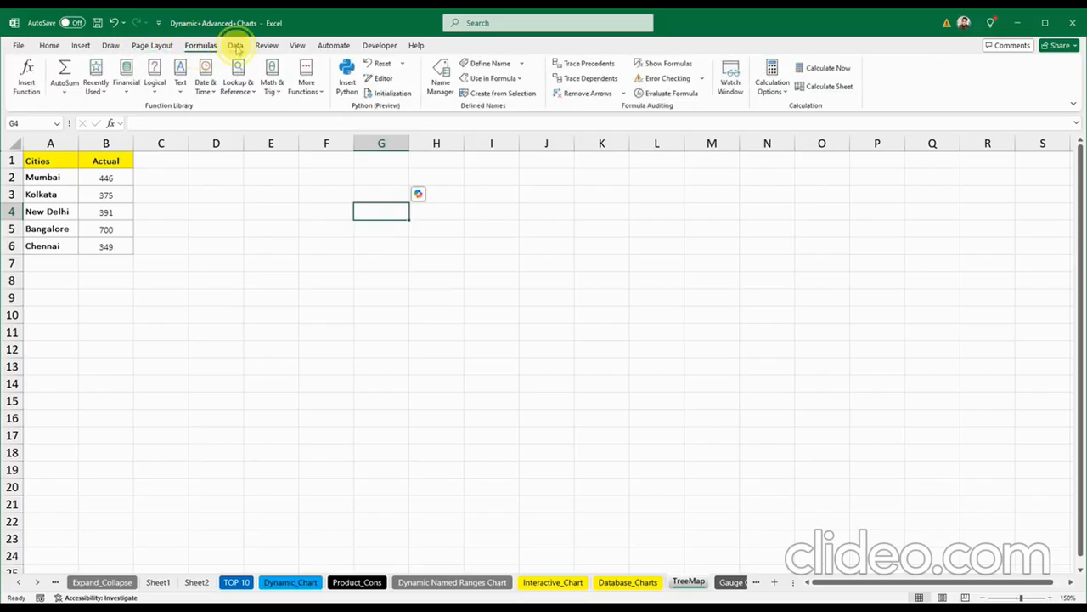
{"action": "left_click", "coordinate": [237, 47]}
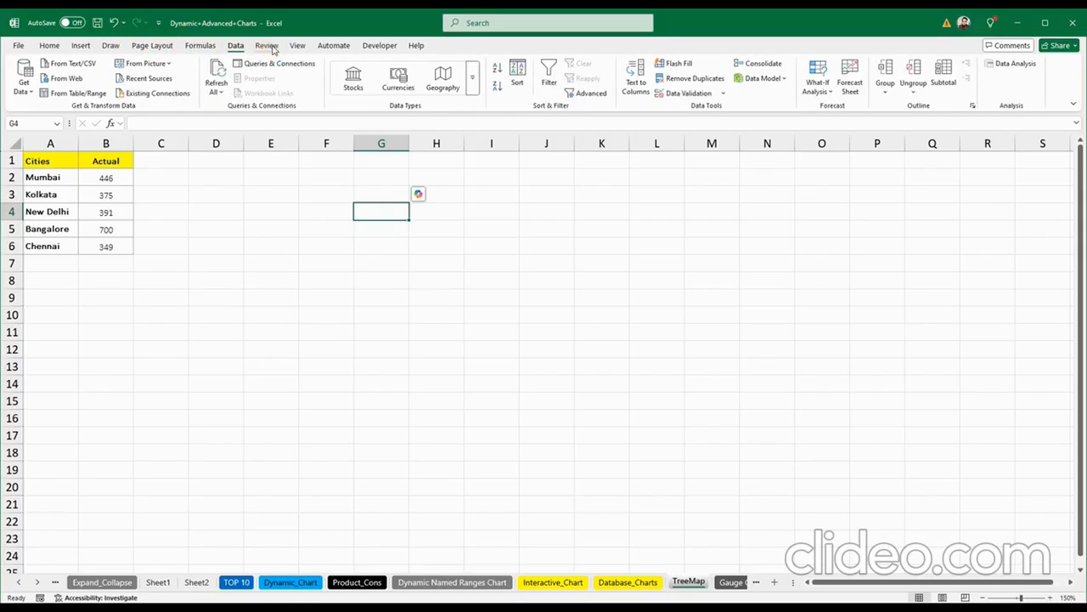
{"action": "left_click", "coordinate": [270, 46]}
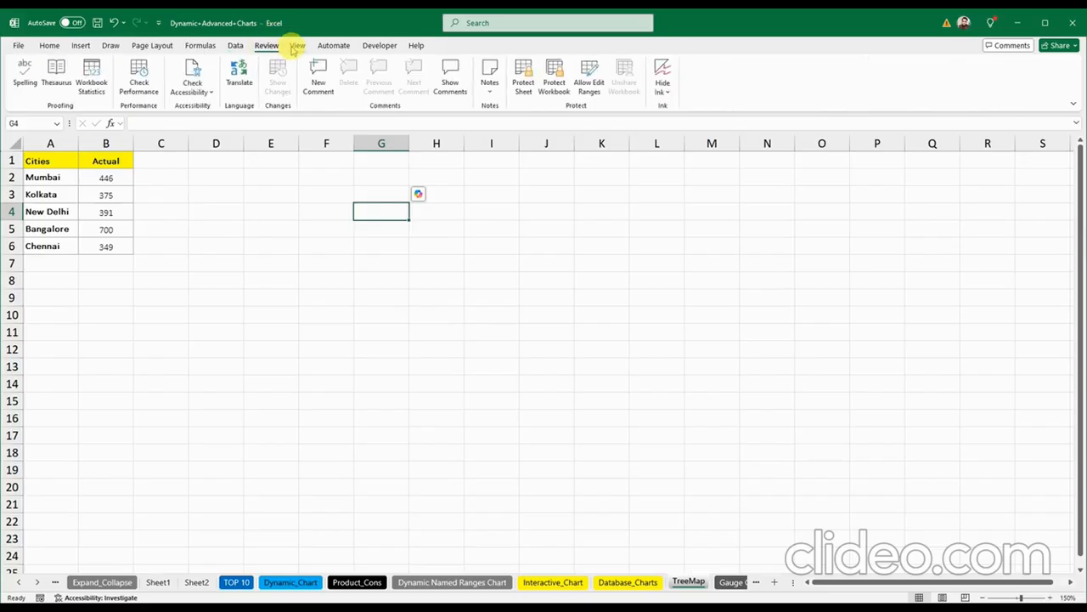
{"action": "left_click", "coordinate": [299, 47]}
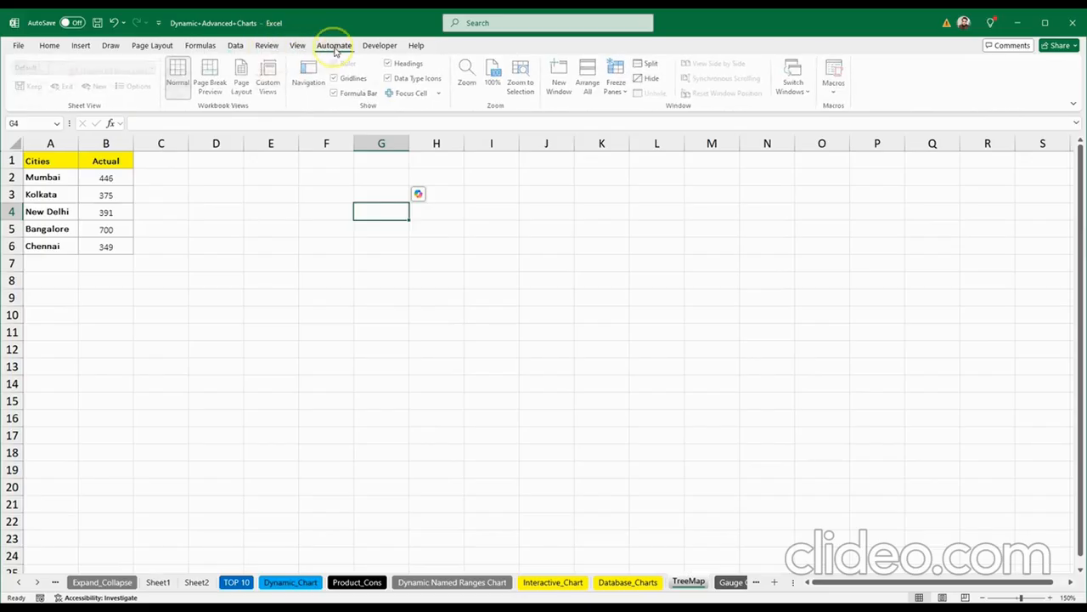
{"action": "left_click", "coordinate": [336, 49]}
{"action": "left_click", "coordinate": [378, 47]}
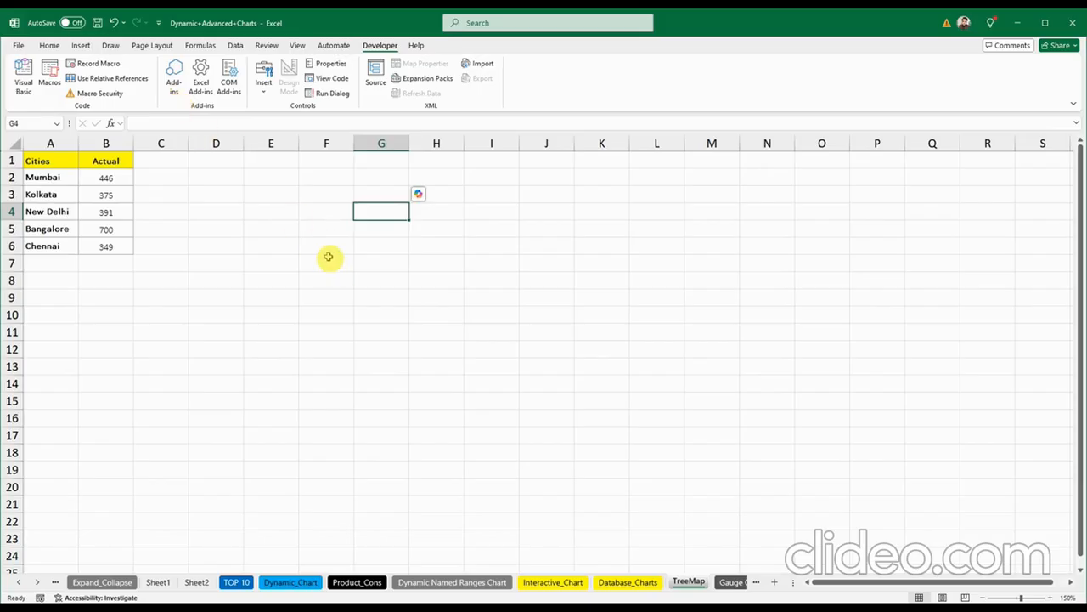
{"action": "left_click", "coordinate": [288, 231]}
{"action": "left_click", "coordinate": [391, 275]}
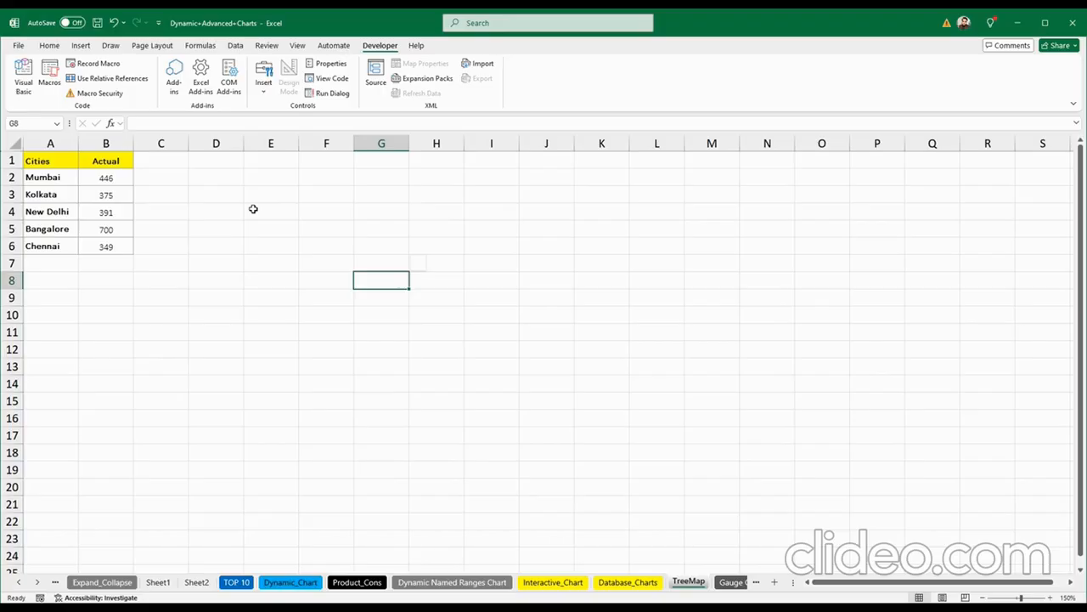
{"action": "left_click", "coordinate": [63, 161]}
{"action": "left_click", "coordinate": [90, 160]}
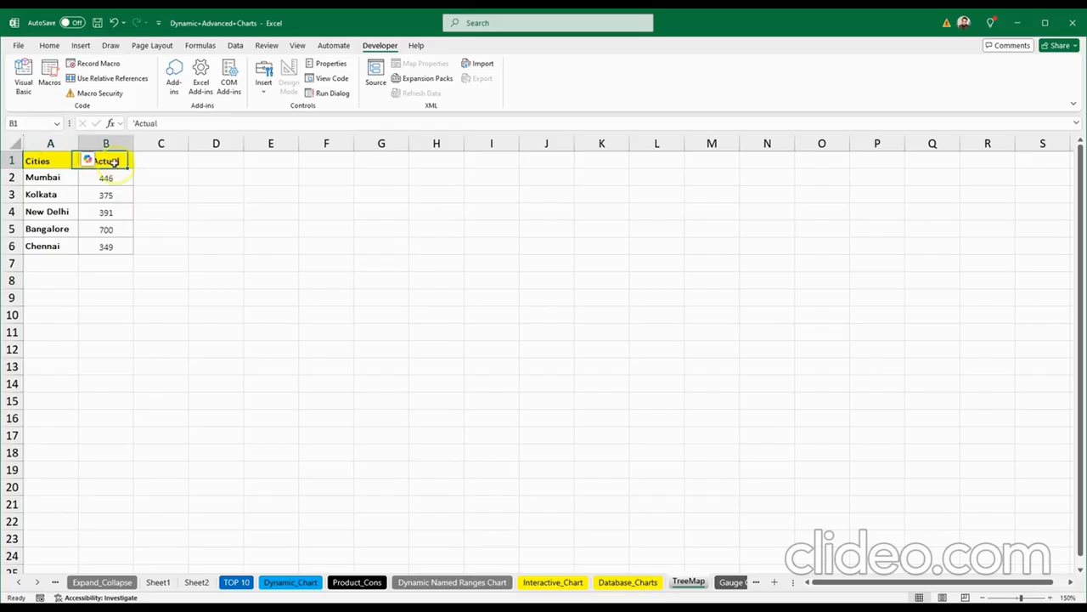
{"action": "left_click", "coordinate": [355, 248]}
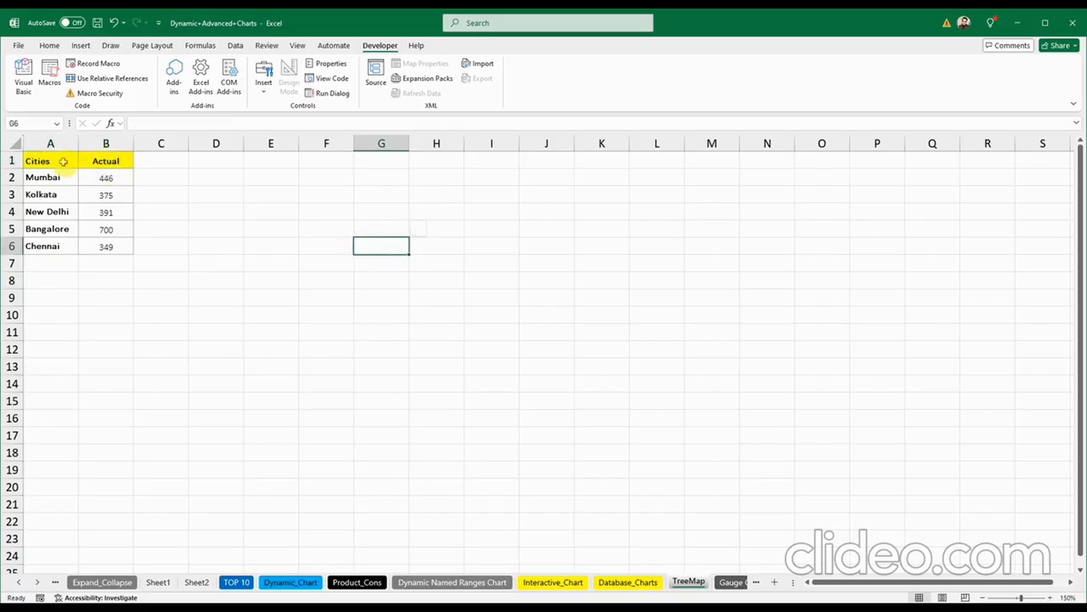
Step: Select the Cities and Actual data A1:B6 and insert a Treemap chart from All Charts
{"action": "left_click_drag", "start_coordinate": [63, 161], "coordinate": [102, 245]}
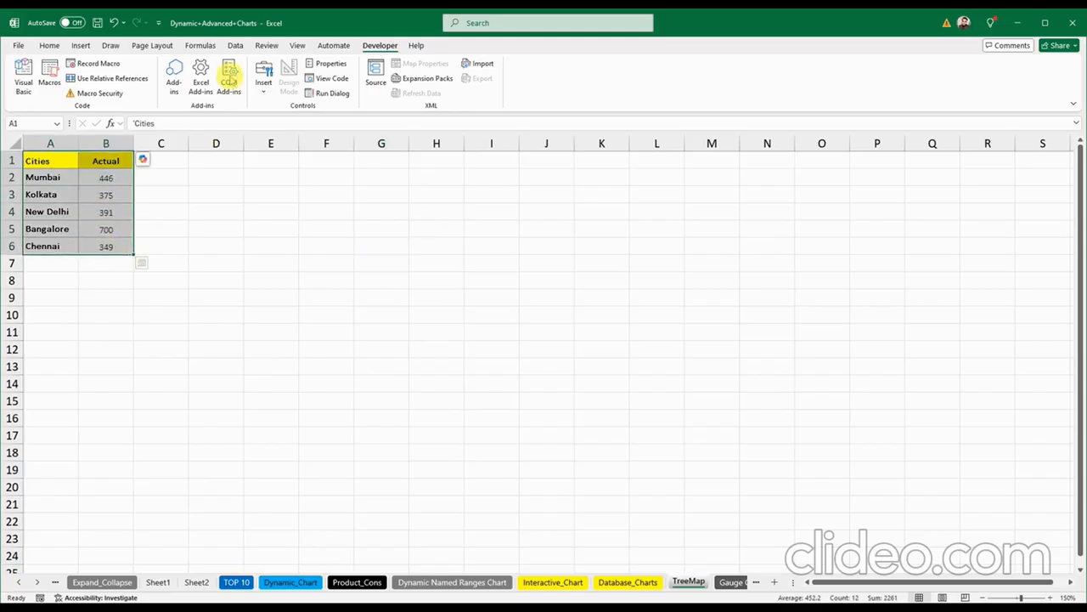
{"action": "left_click", "coordinate": [81, 45]}
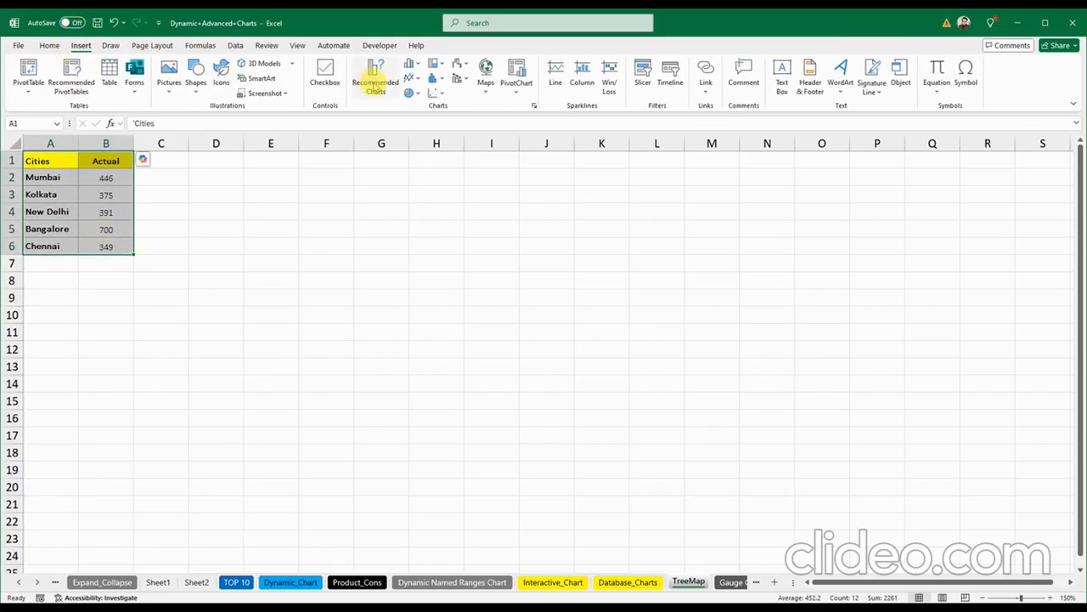
{"action": "left_click", "coordinate": [416, 65]}
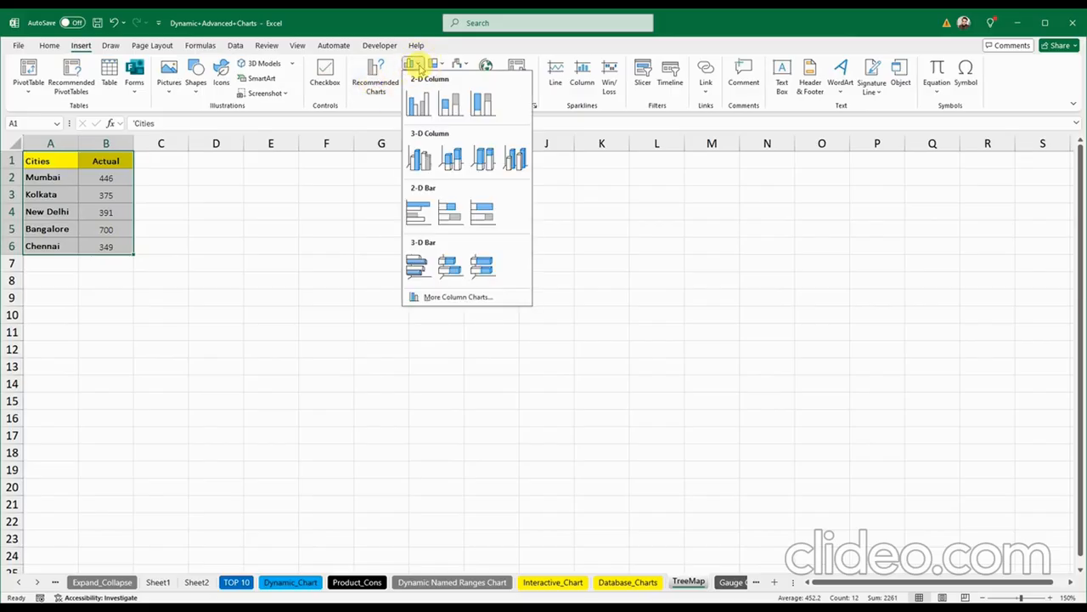
{"action": "left_click", "coordinate": [413, 65]}
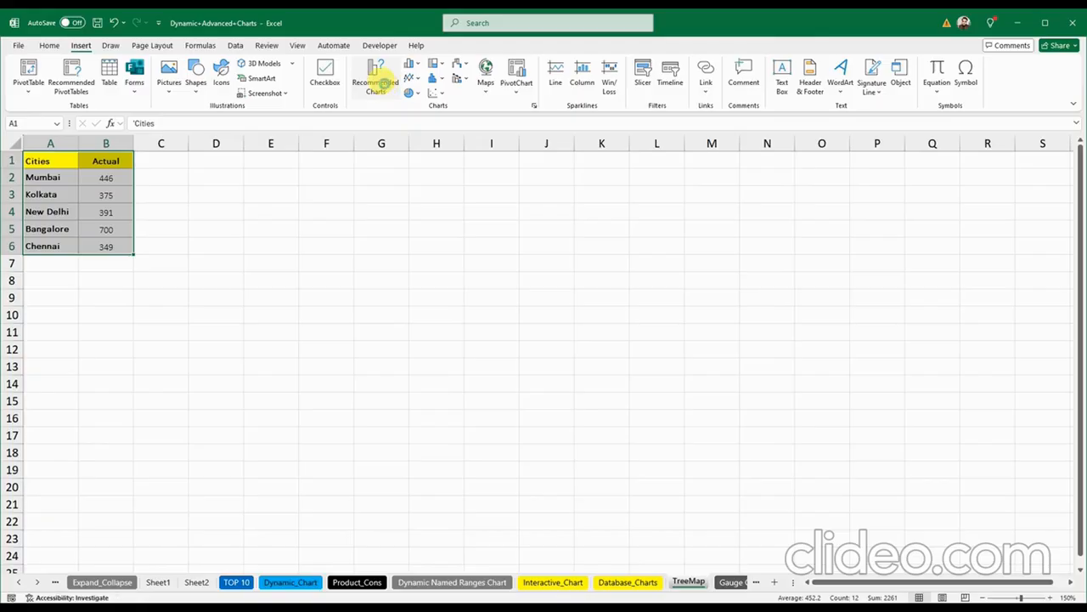
{"action": "left_click", "coordinate": [379, 86]}
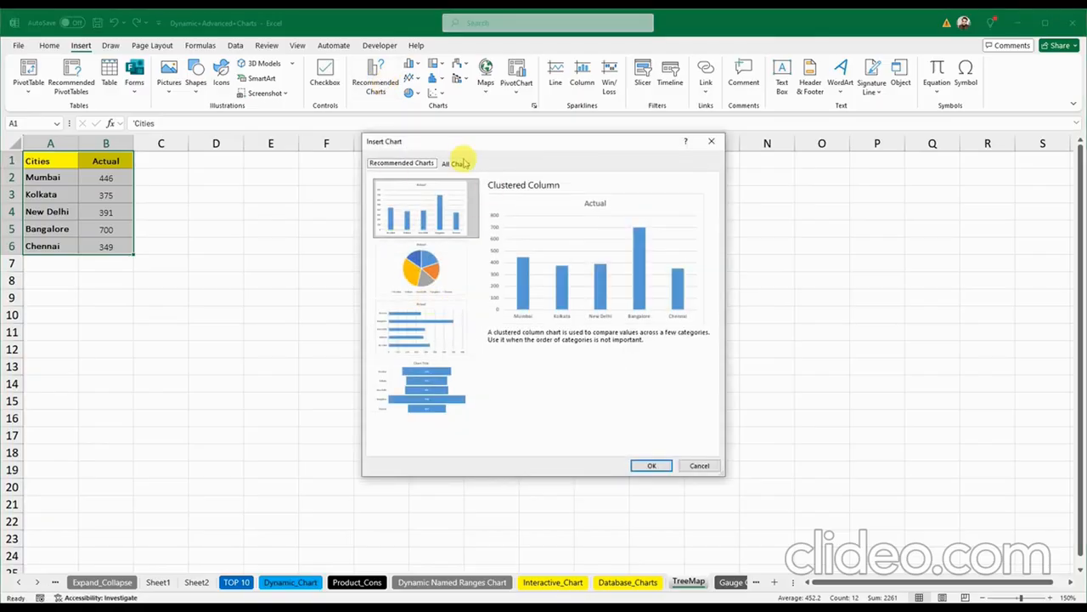
{"action": "left_click", "coordinate": [456, 165]}
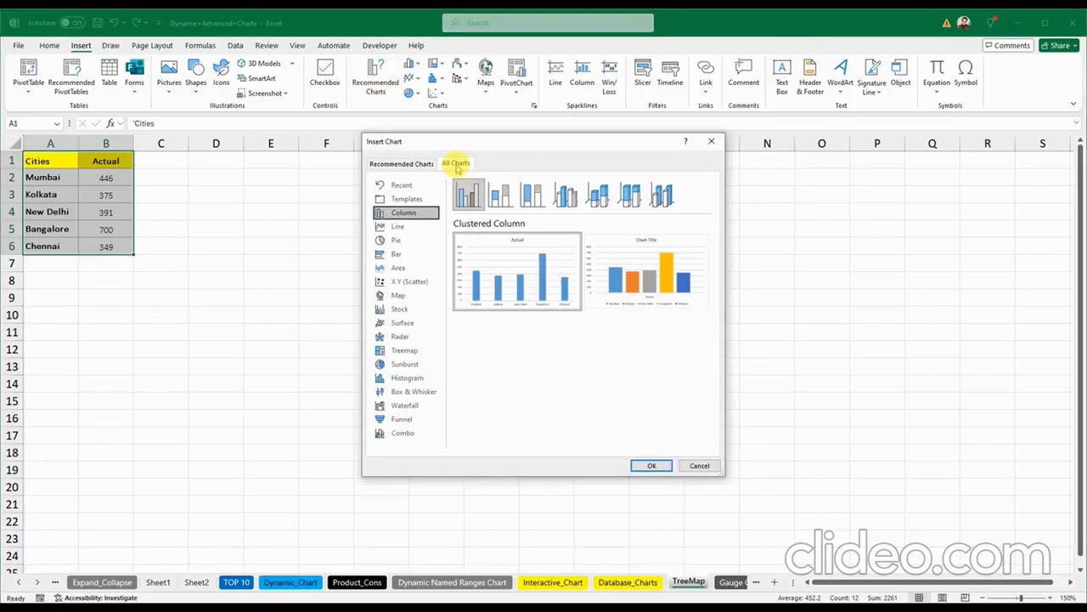
{"action": "left_click", "coordinate": [412, 349]}
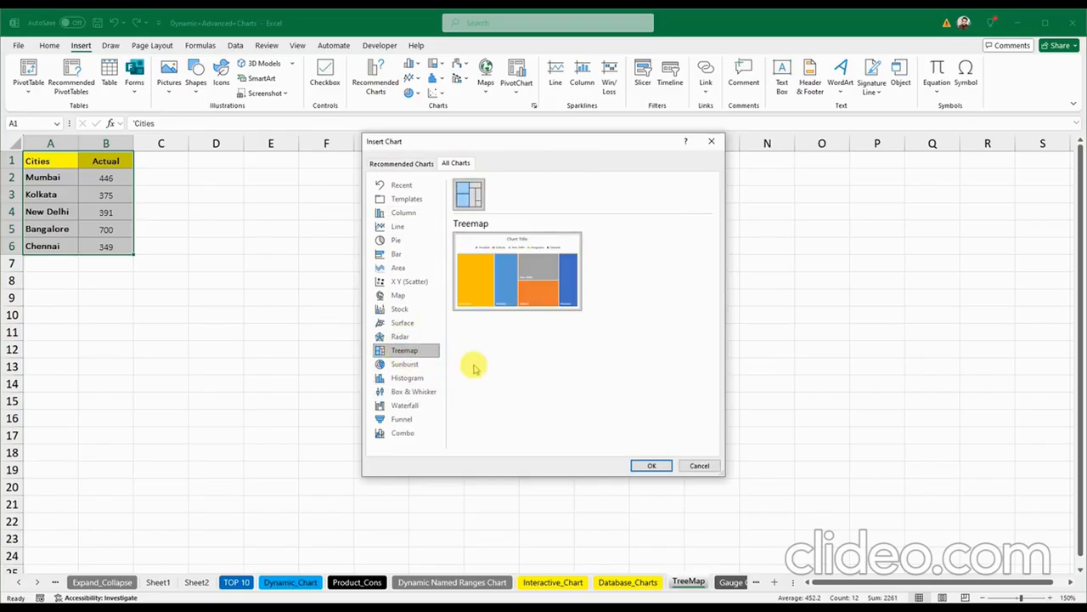
{"action": "left_click", "coordinate": [641, 465]}
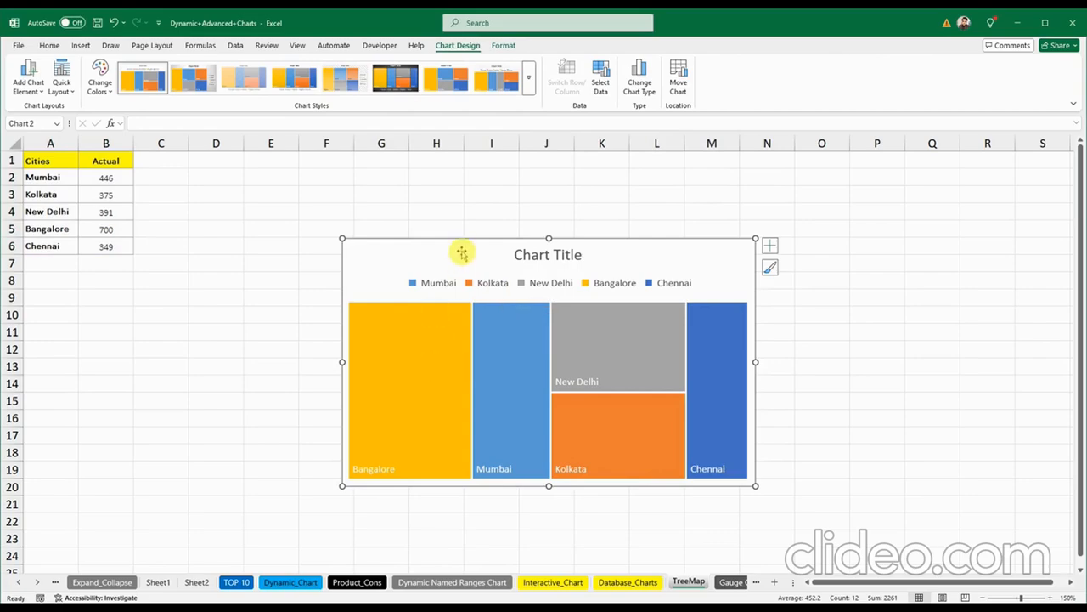
Step: Turn on treemap data labels showing the Series Name along with city and value
{"action": "left_click_drag", "start_coordinate": [449, 250], "coordinate": [429, 221]}
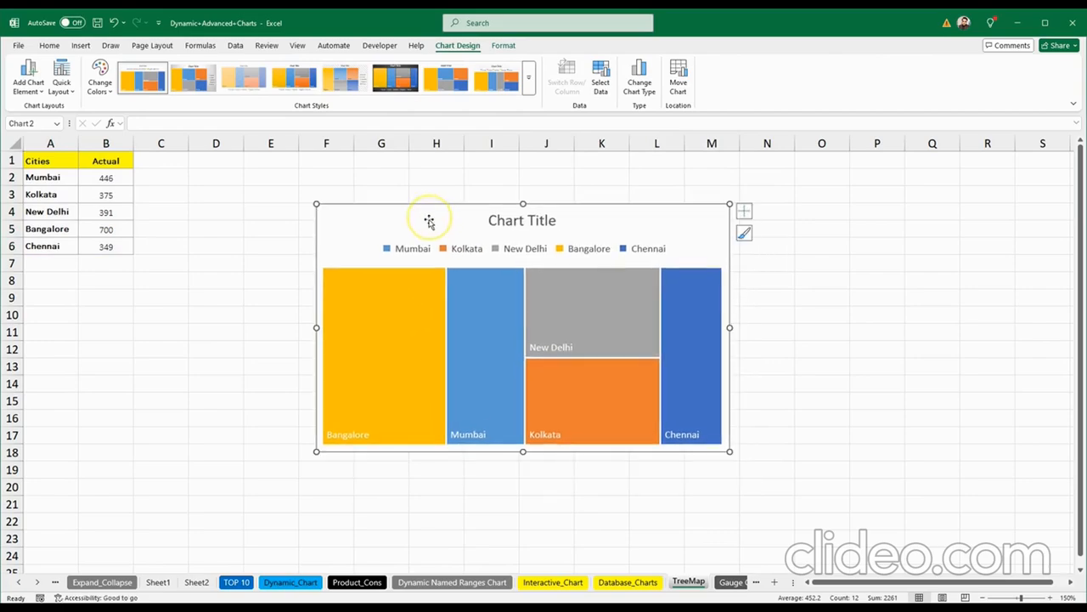
{"action": "left_click", "coordinate": [595, 314]}
{"action": "left_click", "coordinate": [744, 214]}
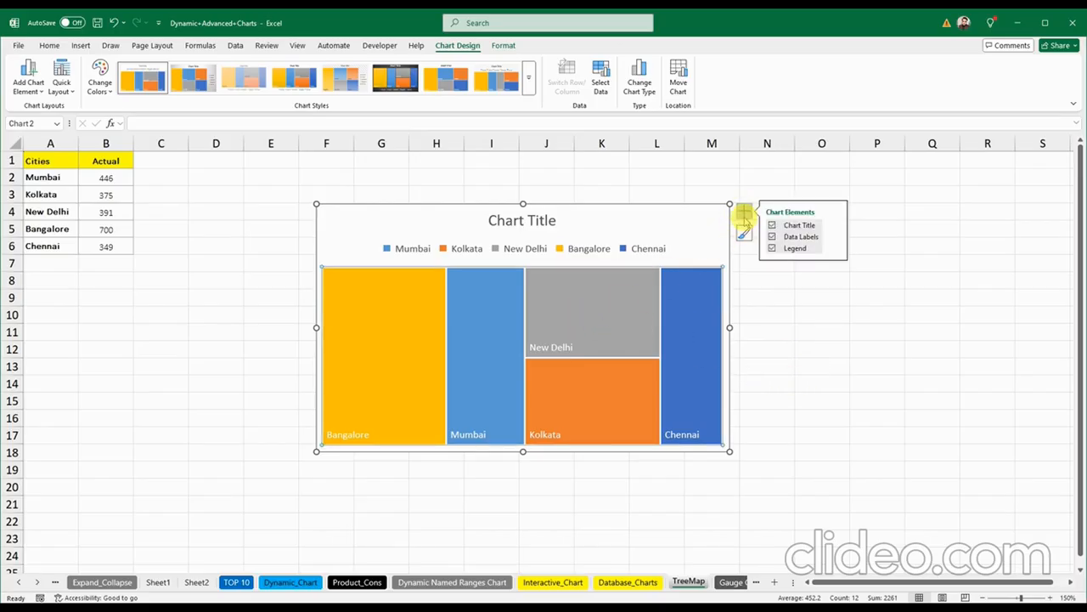
{"action": "left_click", "coordinate": [836, 238]}
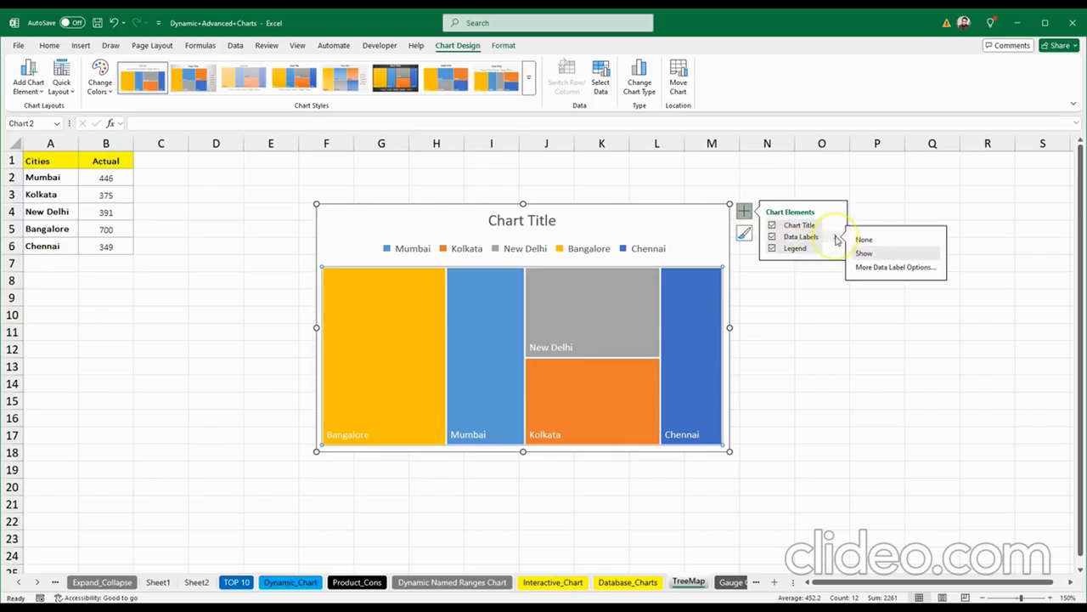
{"action": "left_click", "coordinate": [868, 268]}
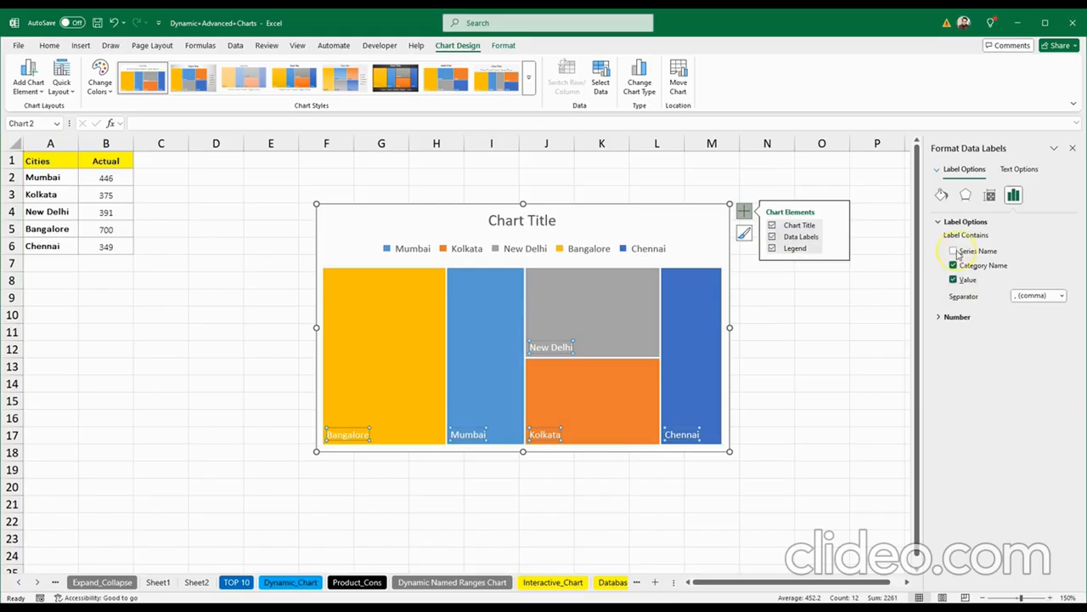
{"action": "left_click", "coordinate": [954, 252]}
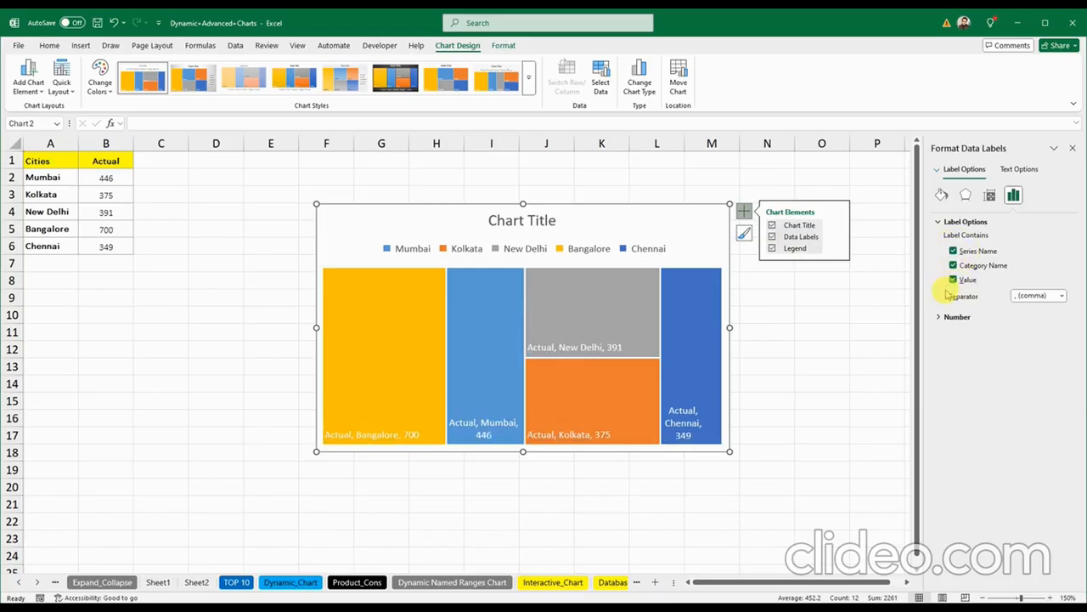
{"action": "left_click", "coordinate": [1072, 150]}
Step: Shift the treemap chart further up and to the left
{"action": "left_click", "coordinate": [788, 316]}
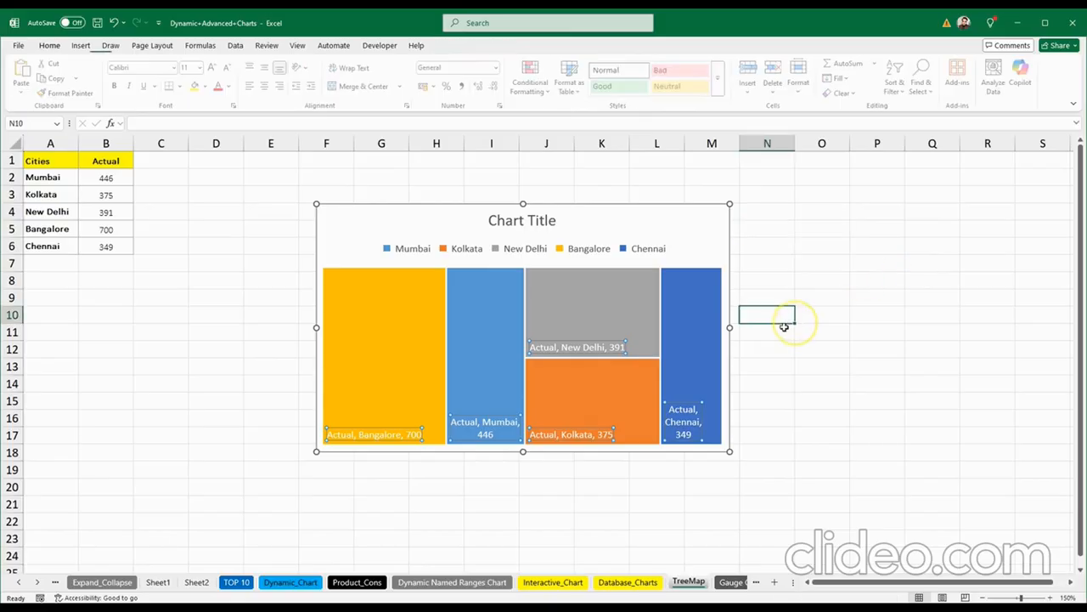
{"action": "left_click", "coordinate": [782, 431]}
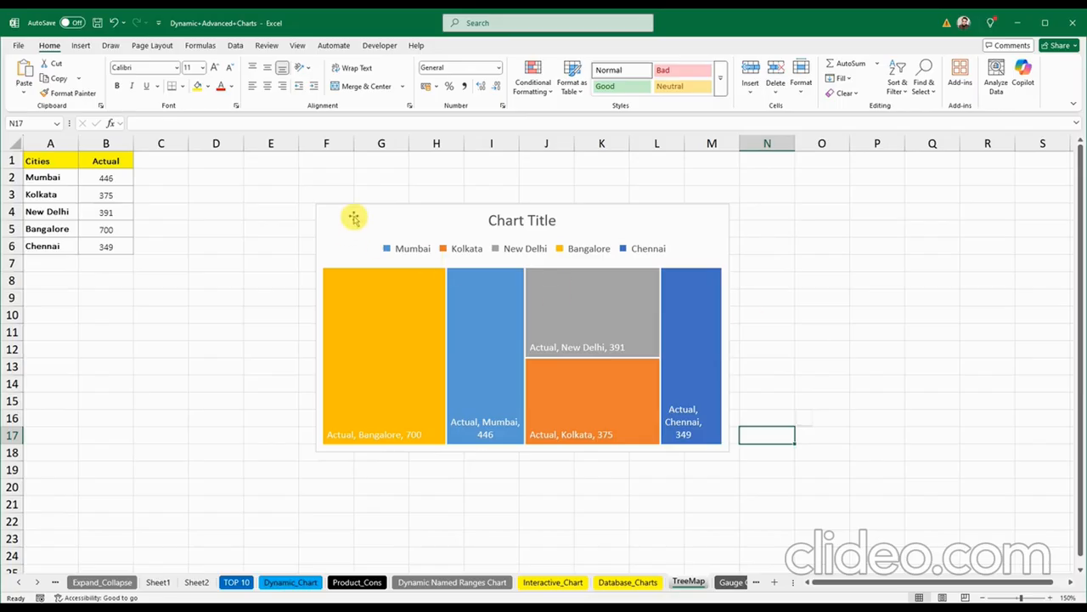
{"action": "left_click_drag", "start_coordinate": [352, 213], "coordinate": [331, 194]}
{"action": "left_click", "coordinate": [853, 404]}
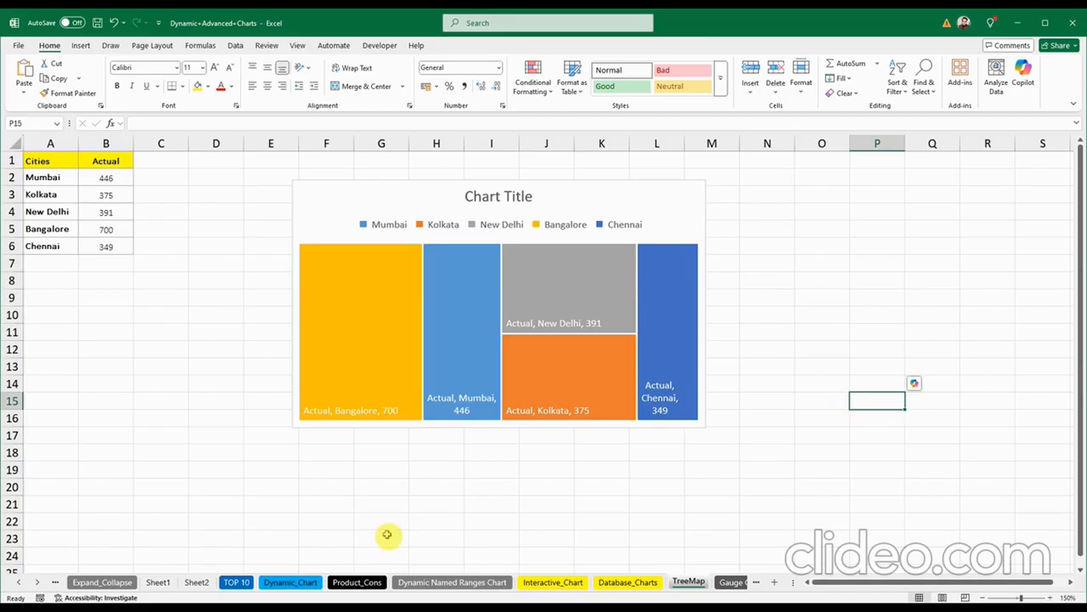
Step: On Product_Cons, insert a stacked column chart from the years table C4:F9
{"action": "left_click", "coordinate": [366, 583]}
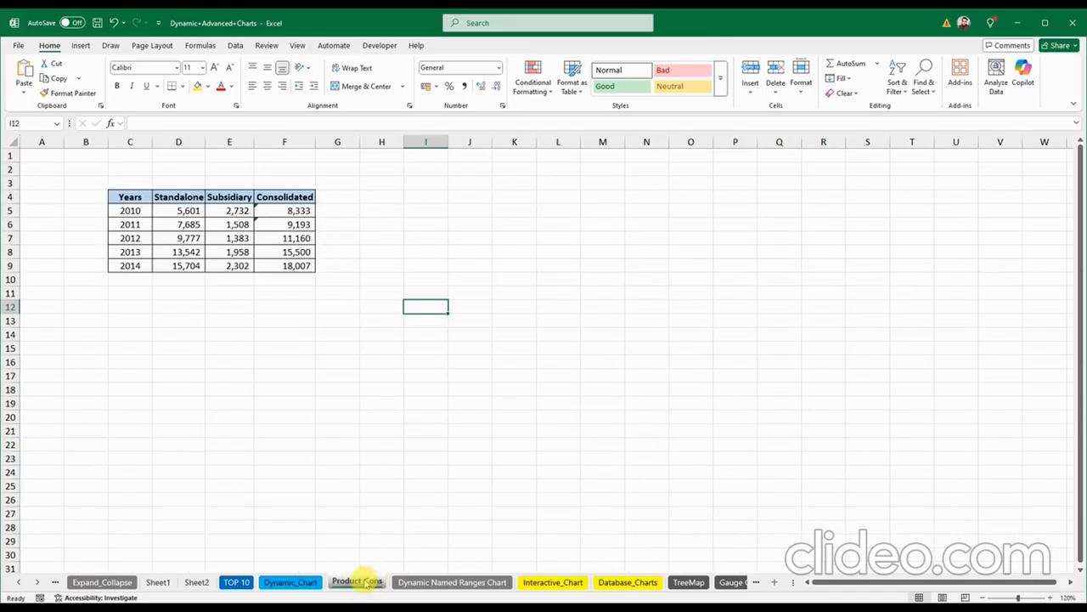
{"action": "left_click", "coordinate": [384, 390]}
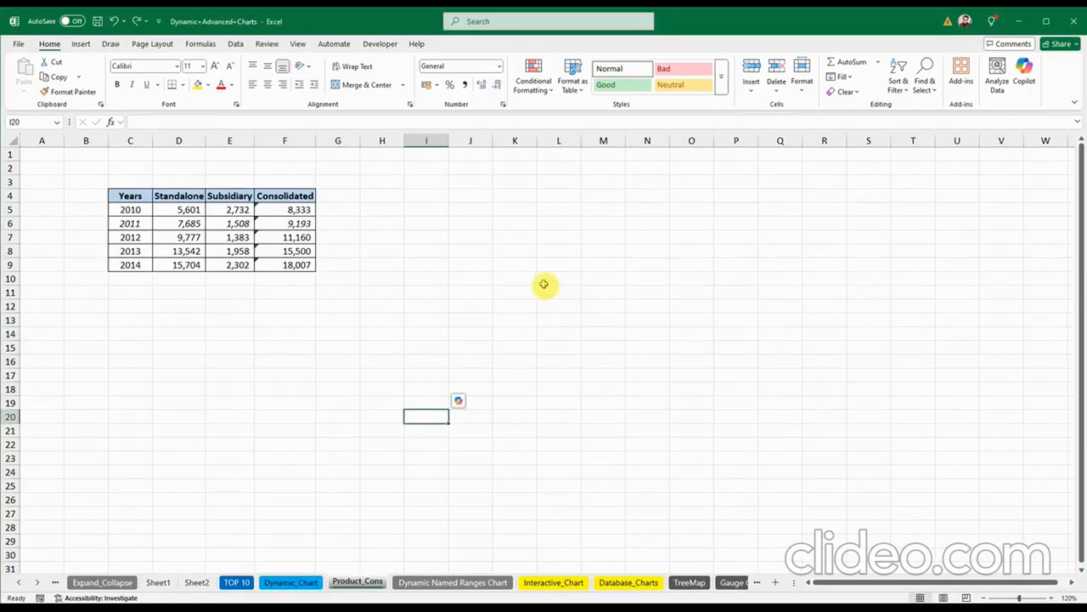
{"action": "left_click", "coordinate": [145, 199]}
{"action": "left_click_drag", "start_coordinate": [145, 198], "coordinate": [291, 264]}
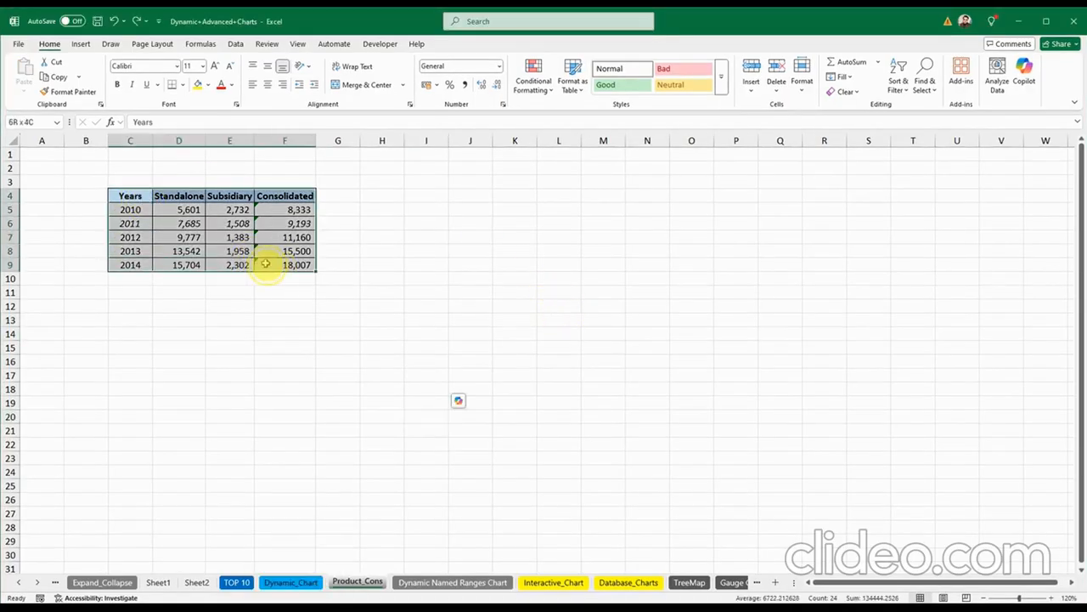
{"action": "left_click", "coordinate": [79, 44]}
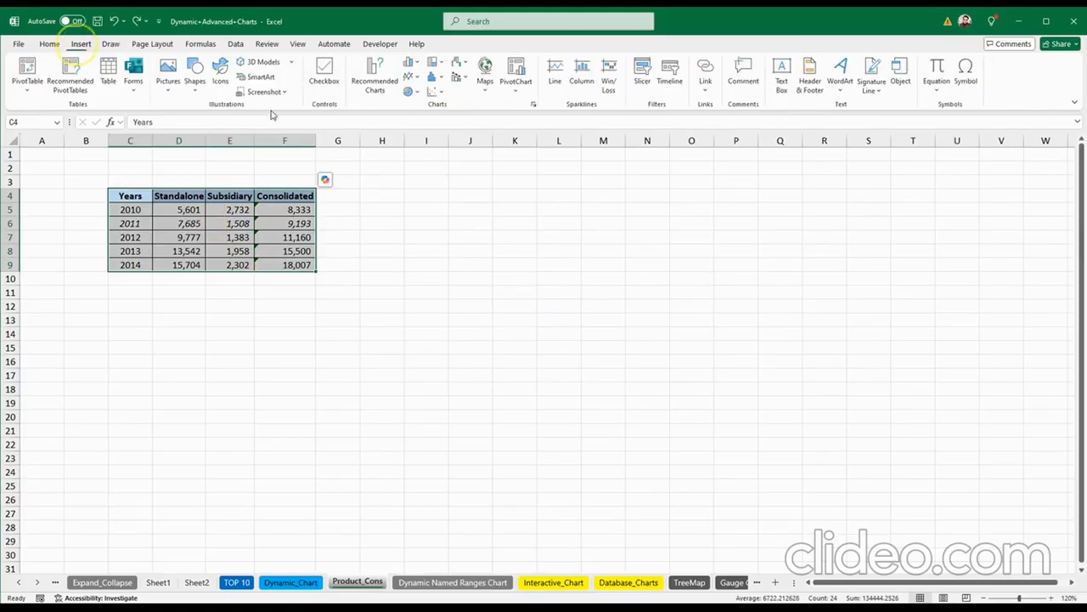
{"action": "left_click", "coordinate": [416, 65]}
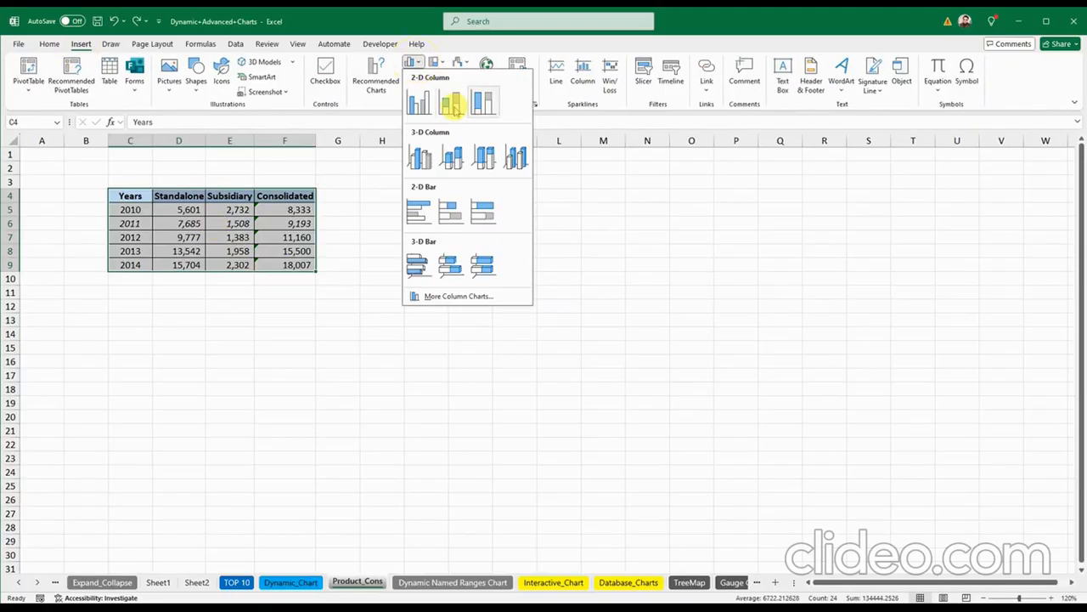
{"action": "left_click", "coordinate": [451, 104]}
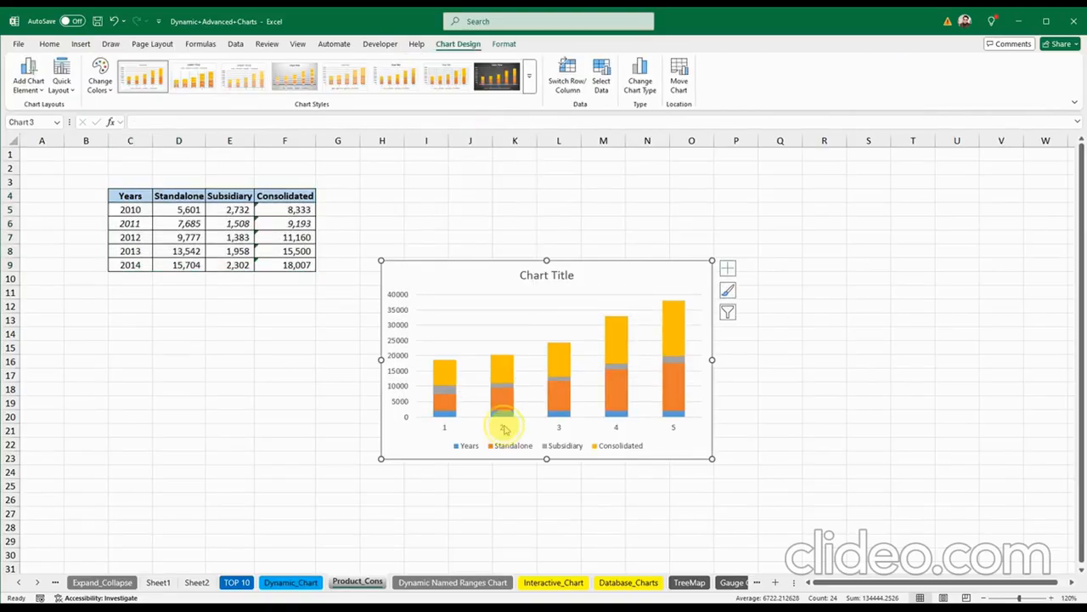
Step: Set the chart's horizontal axis labels to the years in C5:C9
{"action": "right_click", "coordinate": [503, 427]}
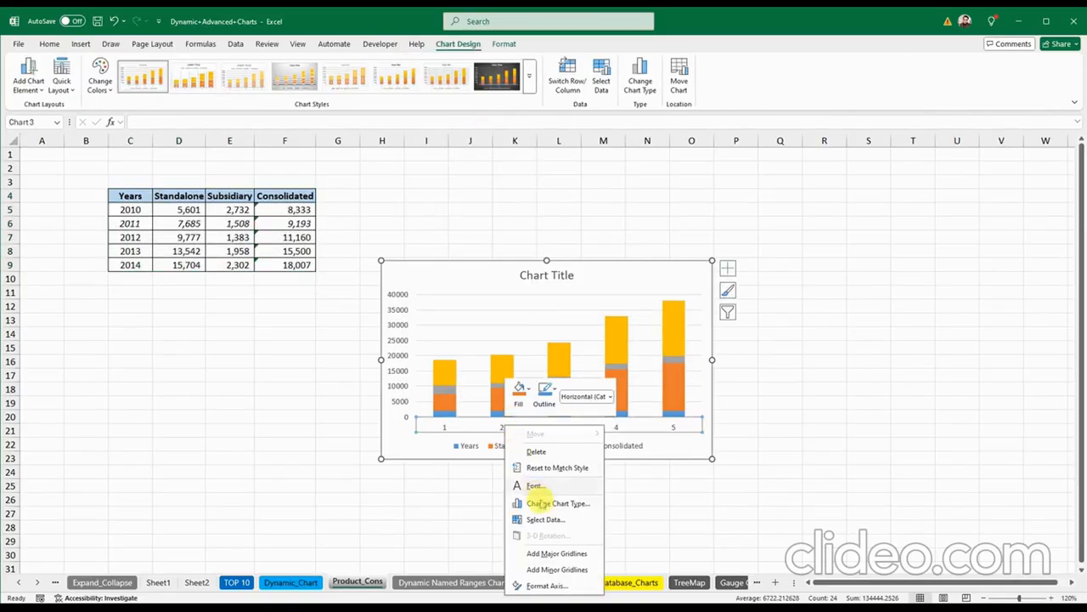
{"action": "left_click", "coordinate": [547, 519]}
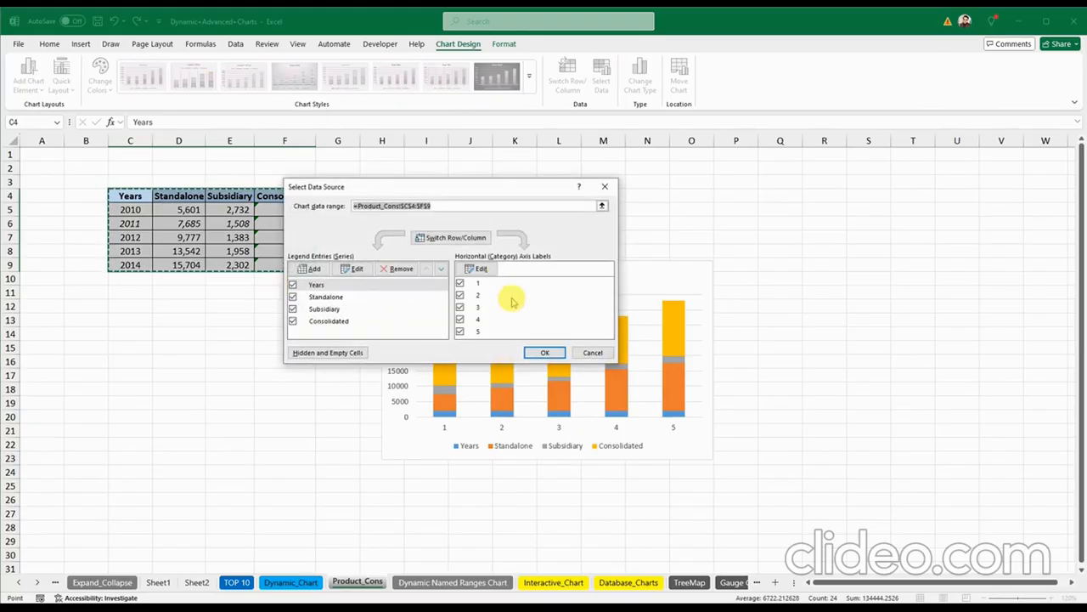
{"action": "left_click", "coordinate": [477, 268]}
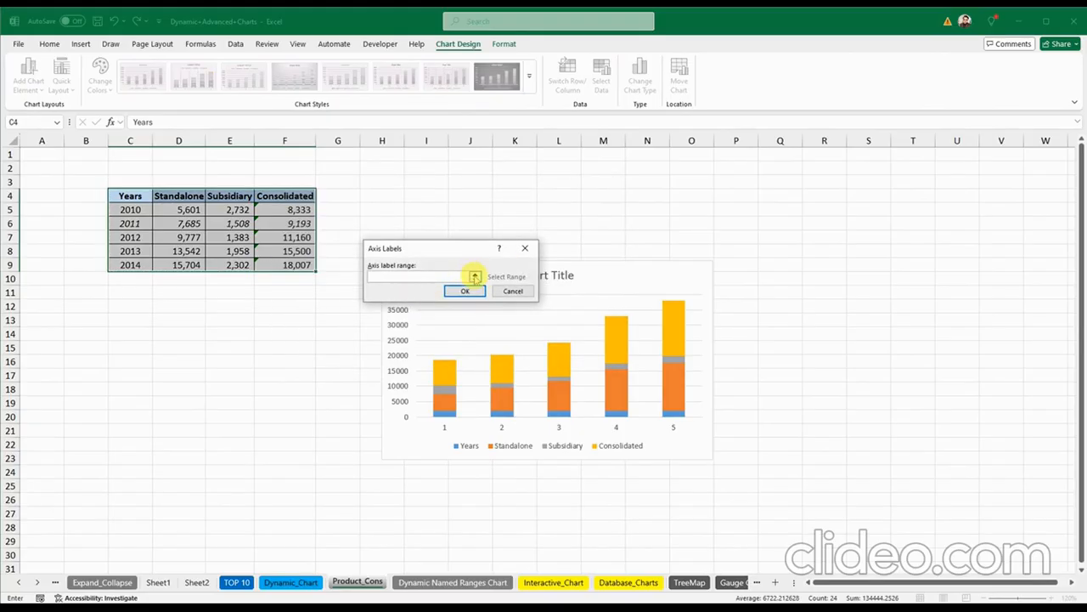
{"action": "left_click", "coordinate": [474, 276]}
{"action": "left_click_drag", "start_coordinate": [130, 209], "coordinate": [135, 264]}
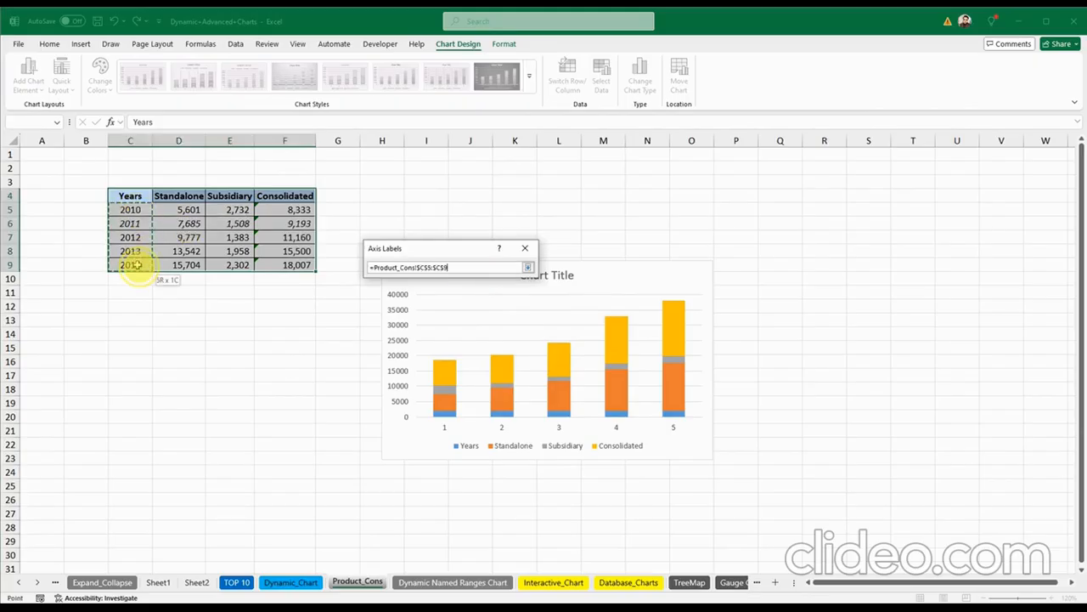
{"action": "key", "text": "Return"}
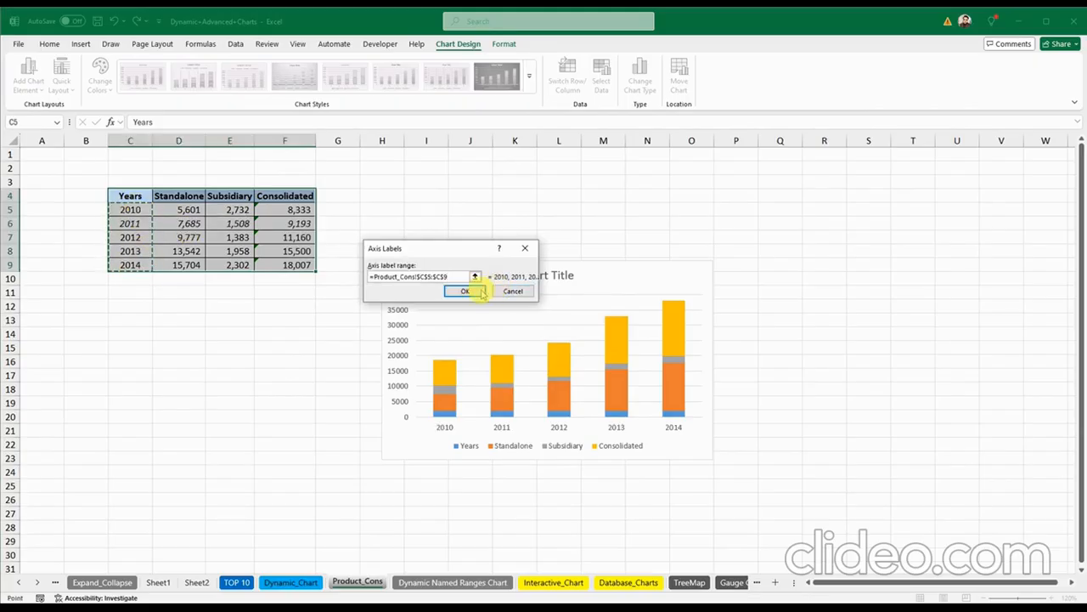
{"action": "left_click", "coordinate": [465, 290]}
{"action": "left_click", "coordinate": [543, 351]}
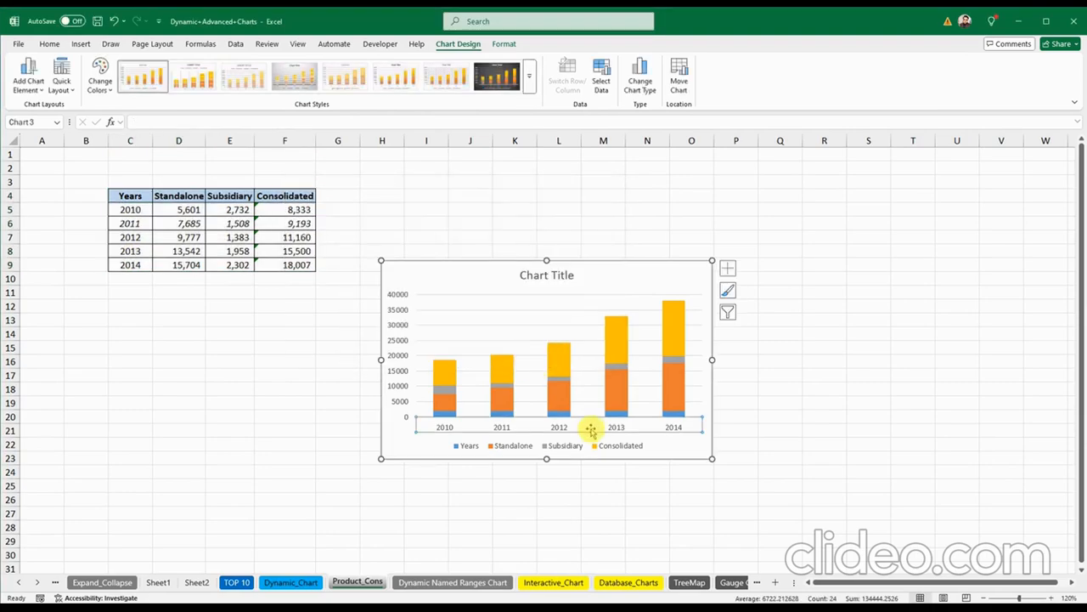
Step: Delete the Years series from the stacked column chart
{"action": "left_click", "coordinate": [445, 408]}
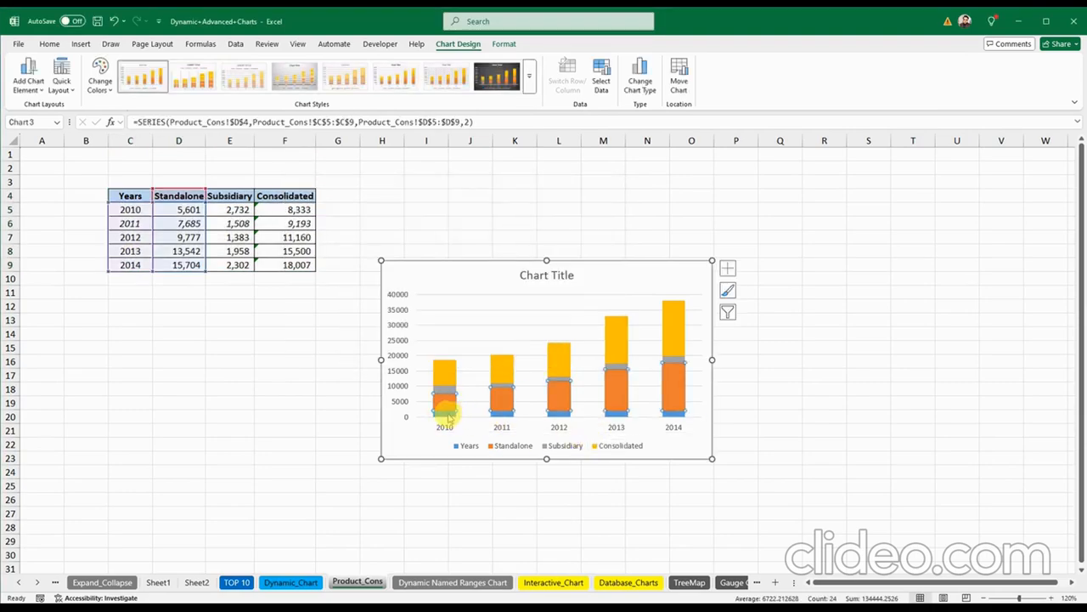
{"action": "left_click", "coordinate": [446, 413]}
{"action": "key", "text": "Delete"}
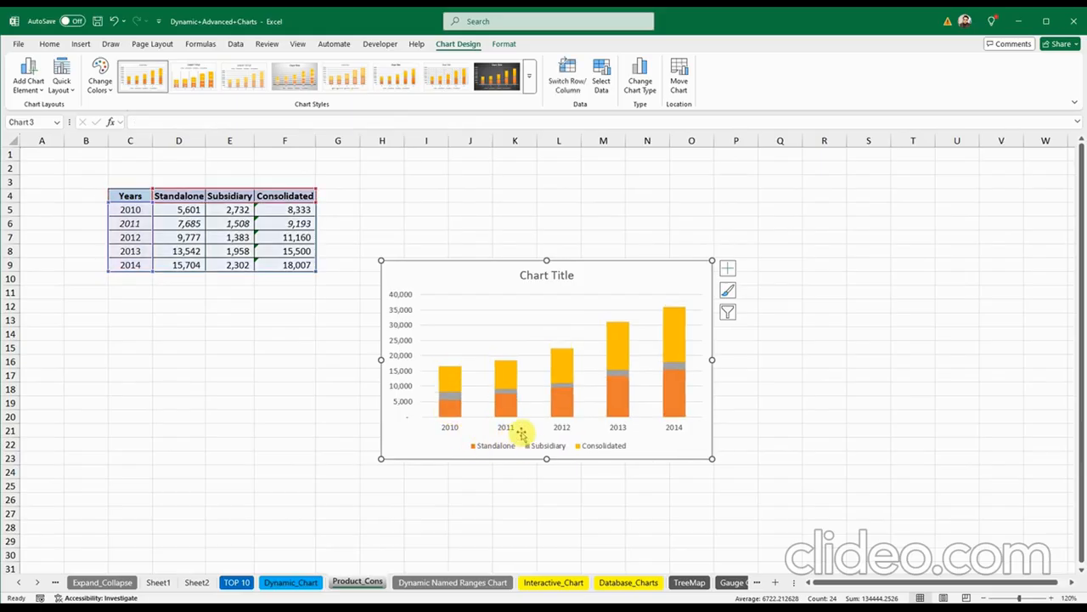
Step: Compare the Subsidiary and Consolidated series with the Standalone, Subsidiary and F5:F9 figures, then select the chart
{"action": "left_click", "coordinate": [450, 395]}
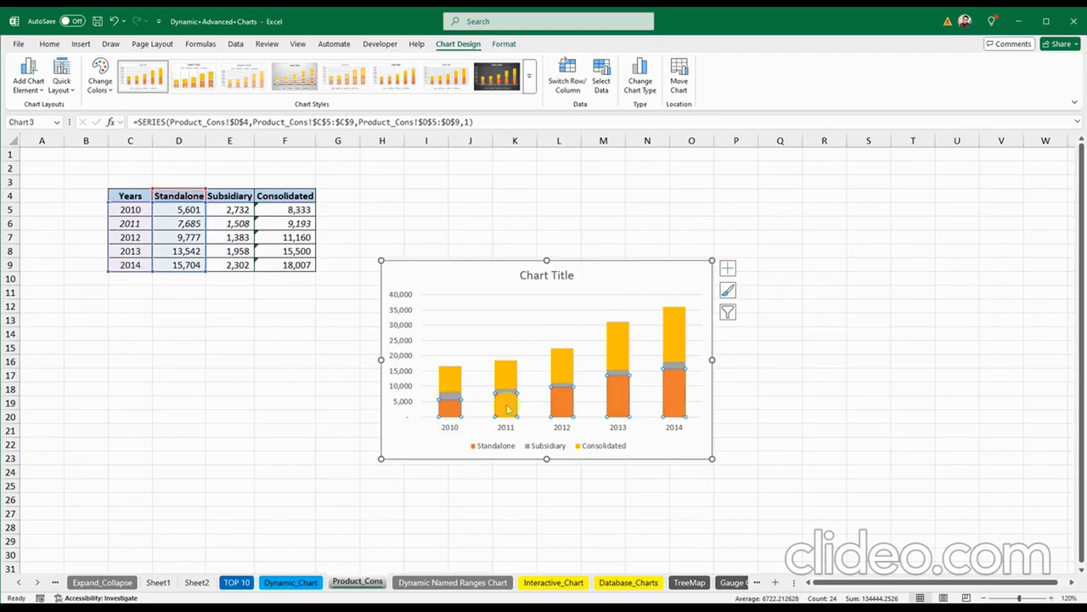
{"action": "left_click", "coordinate": [423, 450]}
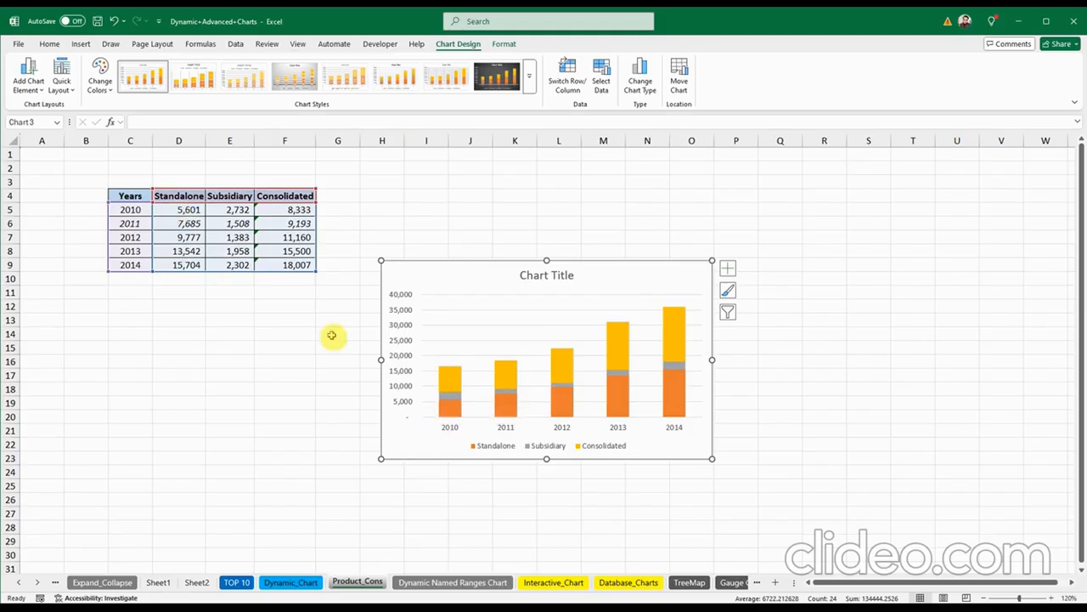
{"action": "left_click_drag", "start_coordinate": [181, 210], "coordinate": [236, 266]}
{"action": "left_click_drag", "start_coordinate": [293, 210], "coordinate": [293, 263]}
{"action": "mouse_move", "coordinate": [462, 402]}
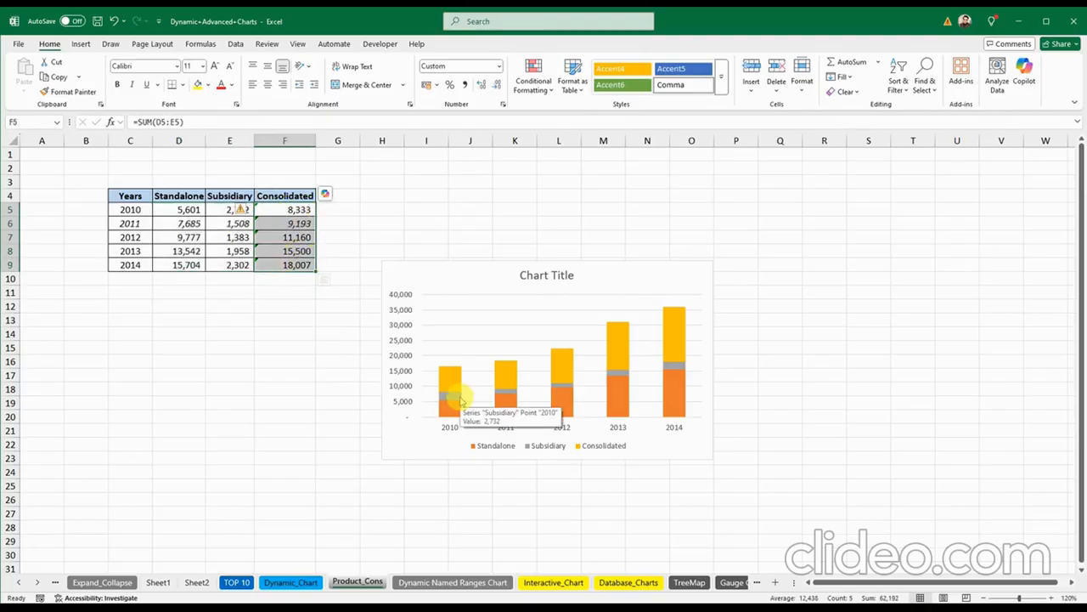
{"action": "left_click", "coordinate": [451, 384]}
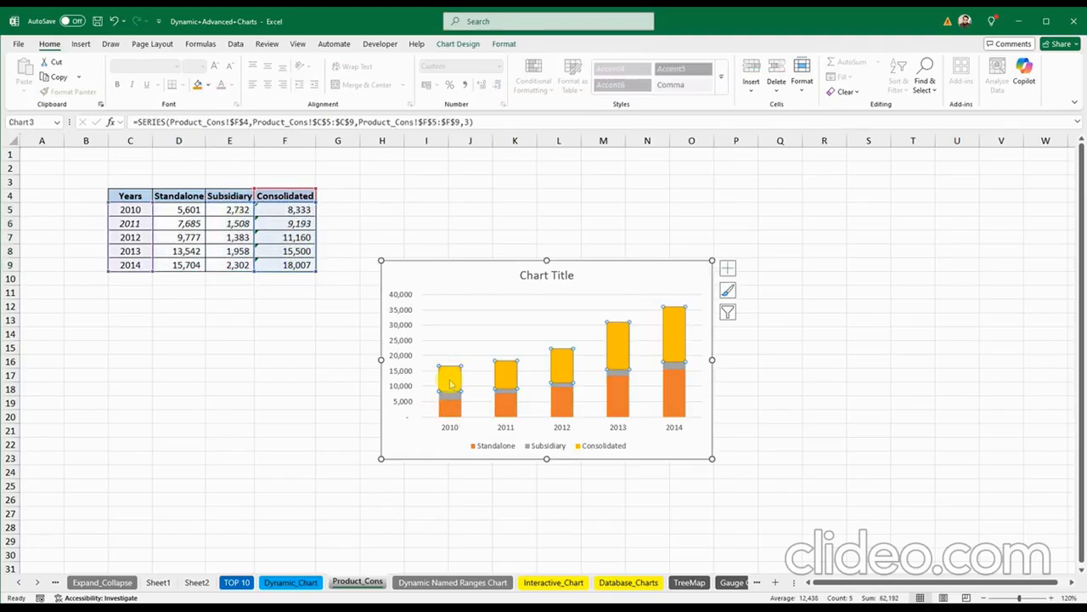
{"action": "left_click", "coordinate": [337, 347]}
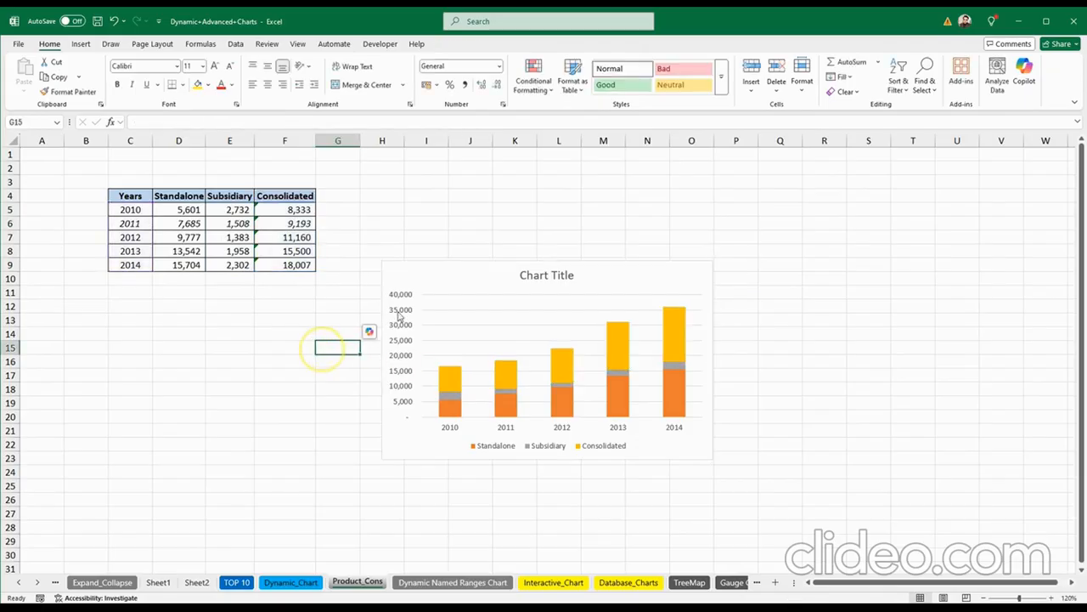
{"action": "left_click", "coordinate": [393, 276]}
Step: Delete the old chart and insert two blank rows above the 2011 row
{"action": "key", "text": "Delete"}
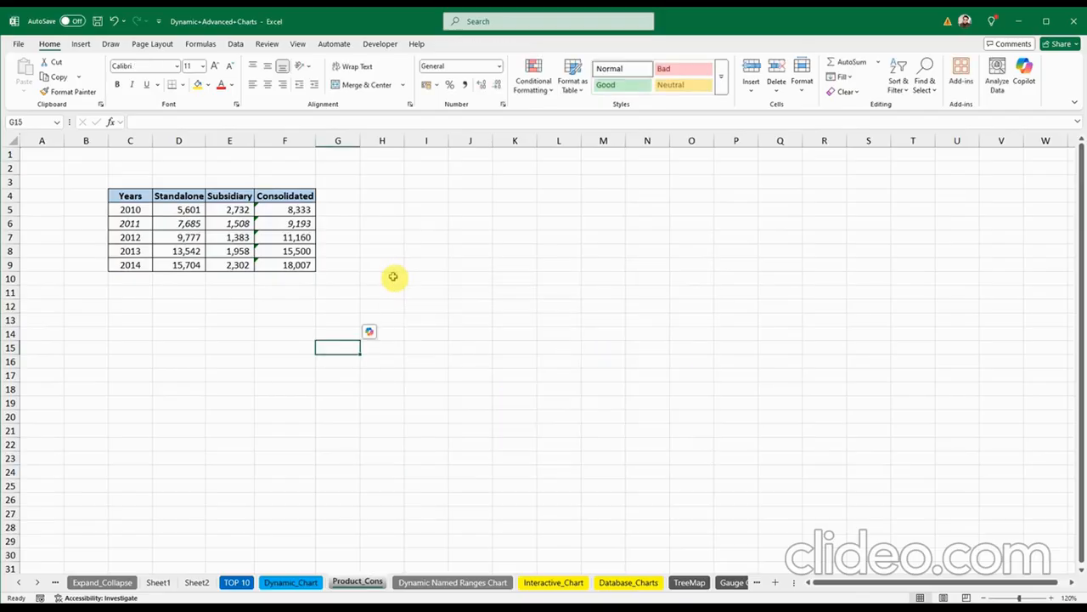
{"action": "left_click", "coordinate": [350, 240]}
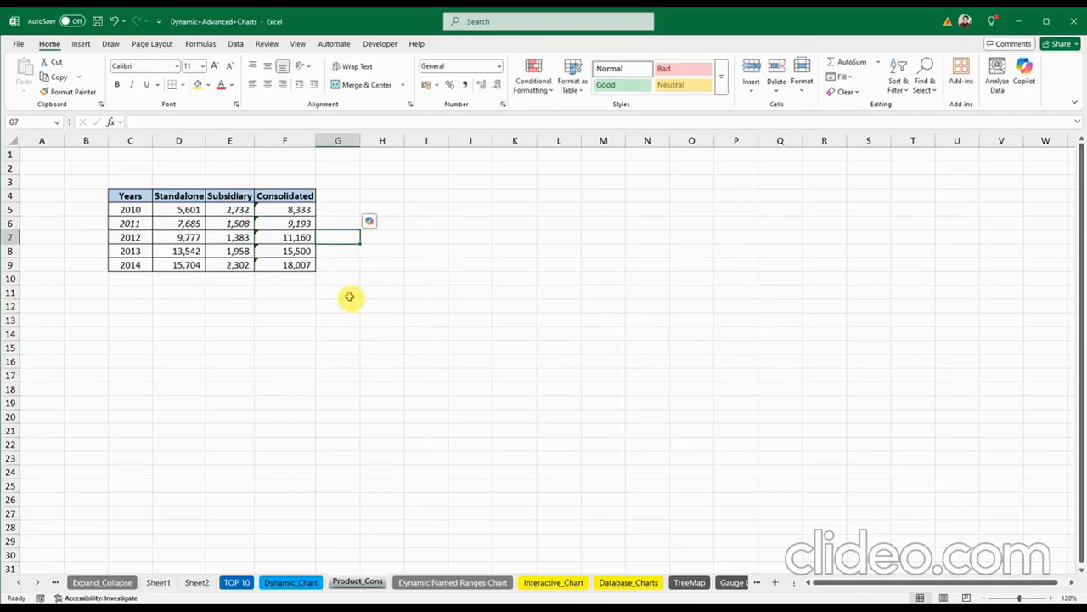
{"action": "right_click", "coordinate": [12, 223]}
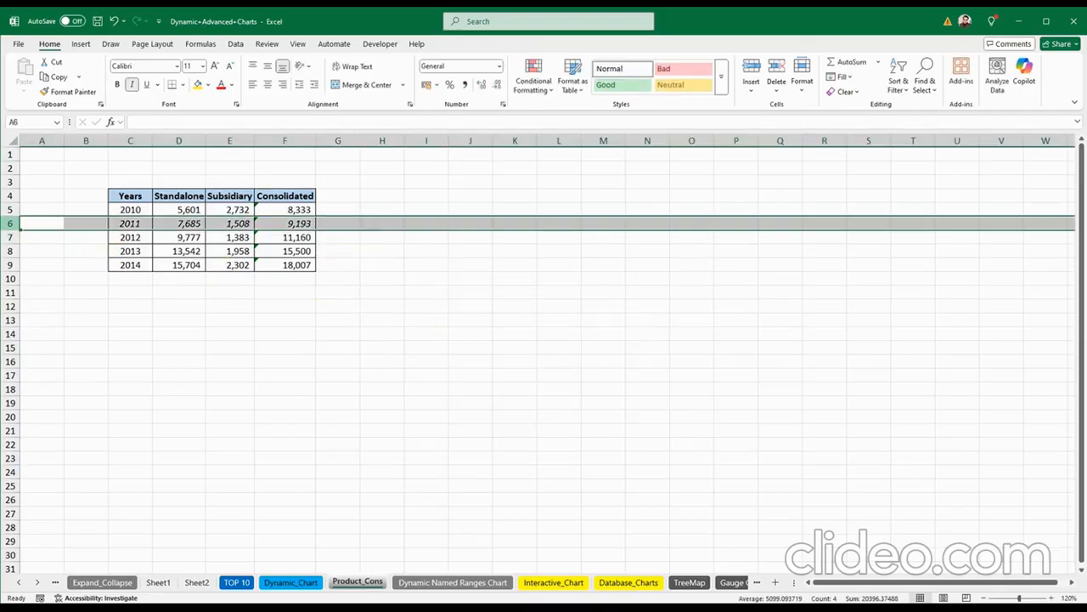
{"action": "left_click", "coordinate": [43, 339]}
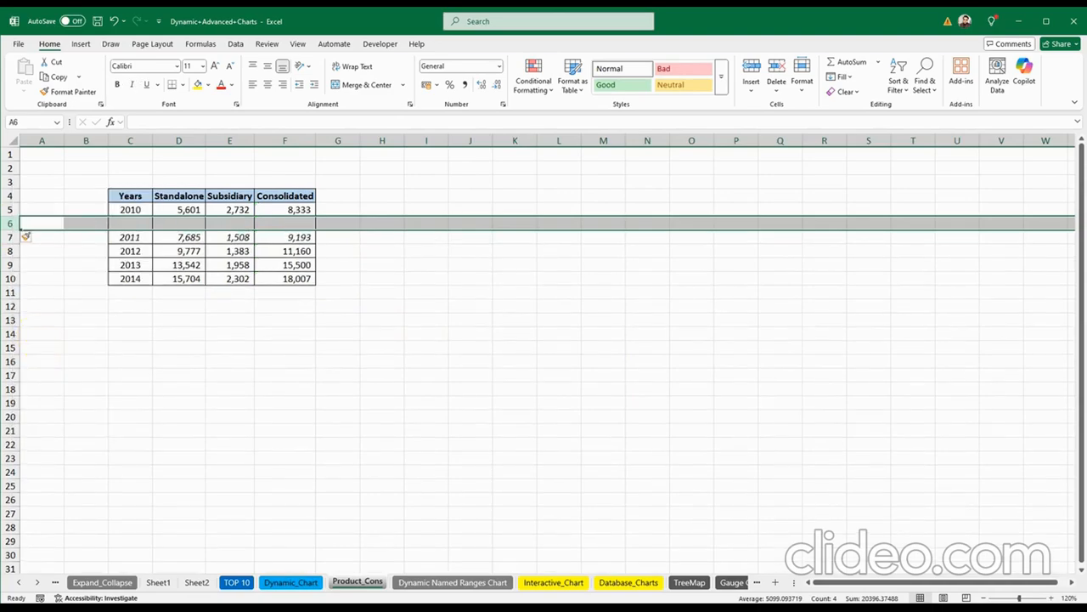
{"action": "right_click", "coordinate": [11, 226]}
{"action": "left_click", "coordinate": [30, 334]}
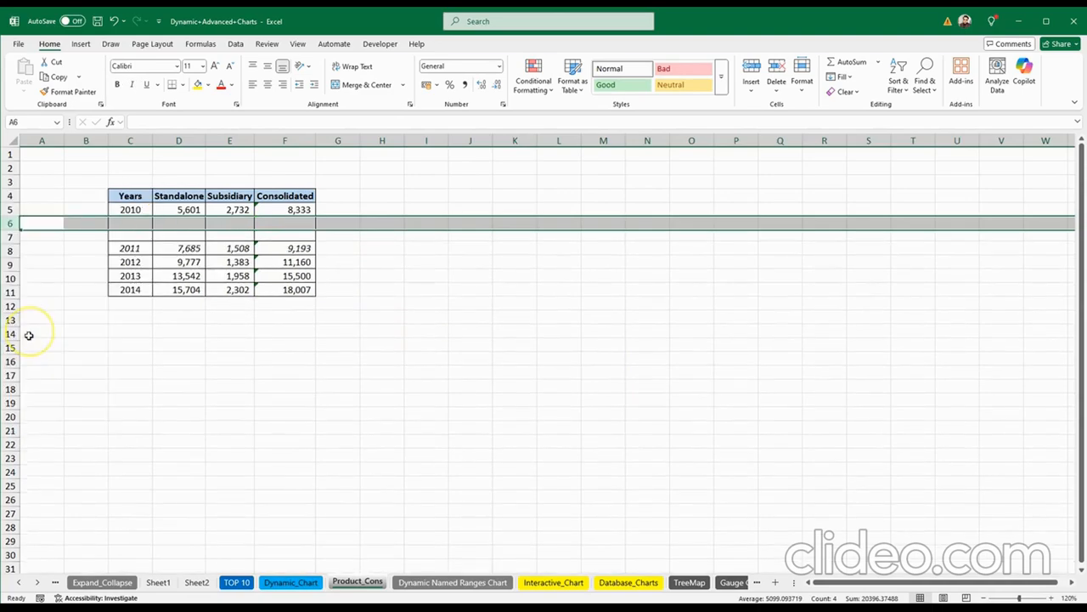
Step: Insert two blank rows above each of the 2012 and 2013 rows
{"action": "right_click", "coordinate": [9, 264]}
{"action": "left_click", "coordinate": [38, 376]}
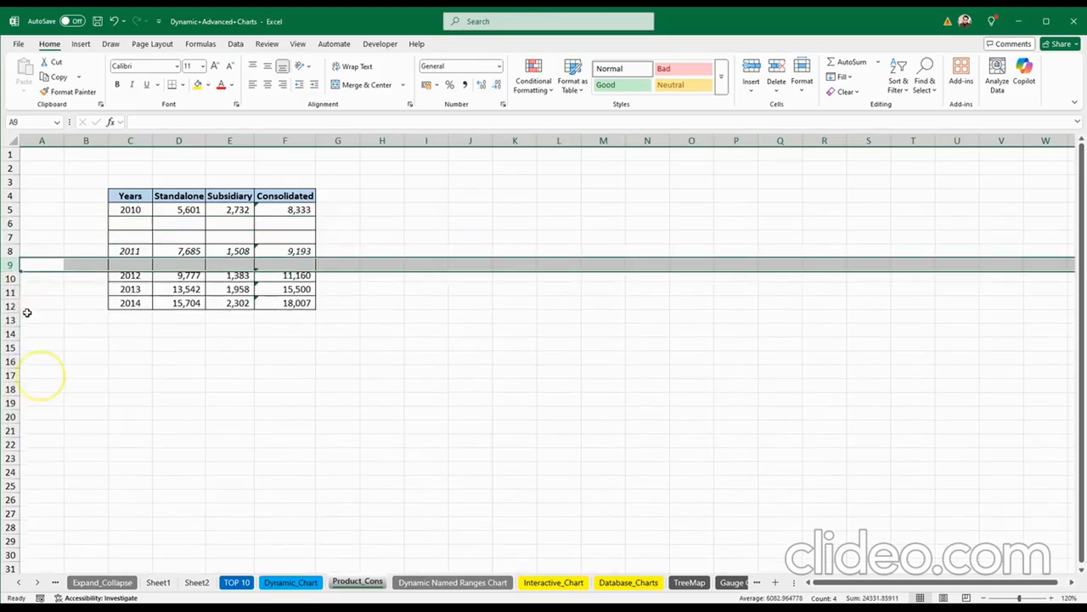
{"action": "right_click", "coordinate": [9, 264]}
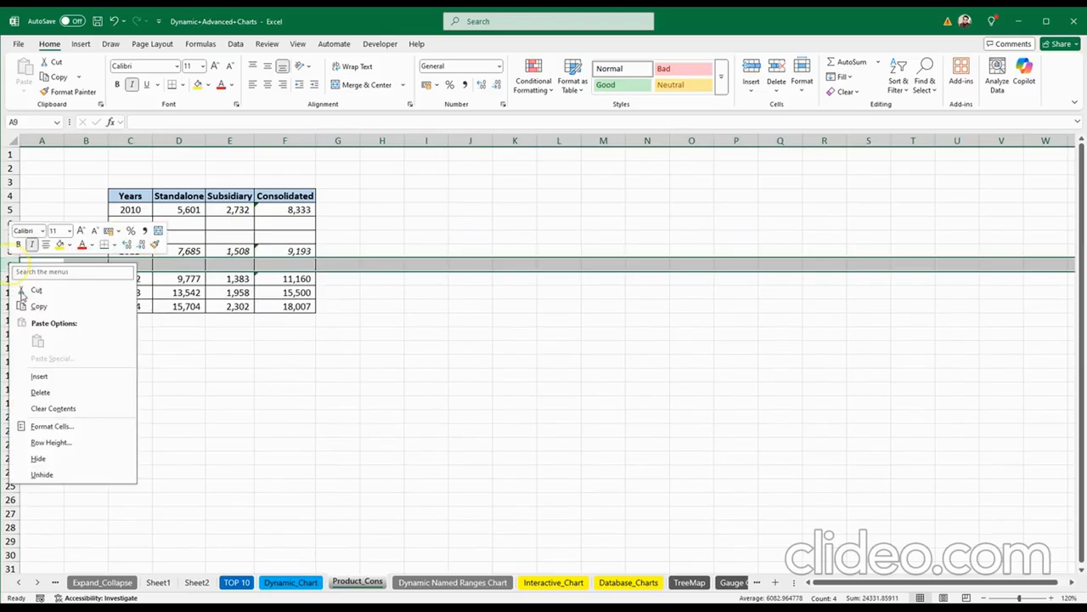
{"action": "left_click", "coordinate": [38, 376]}
{"action": "left_click", "coordinate": [10, 306]}
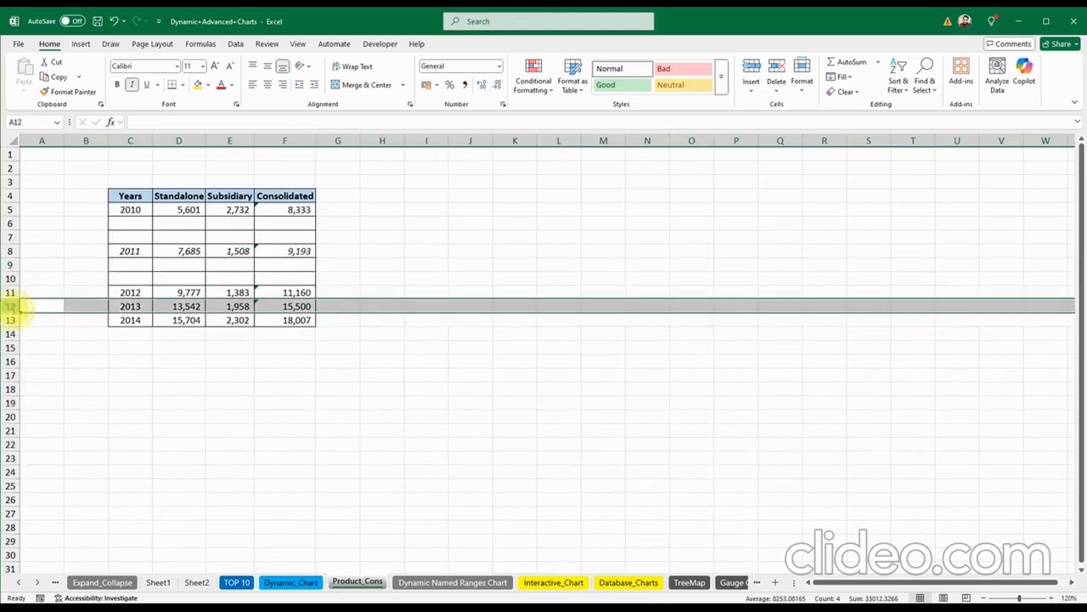
{"action": "right_click", "coordinate": [9, 306]}
{"action": "left_click", "coordinate": [39, 409]}
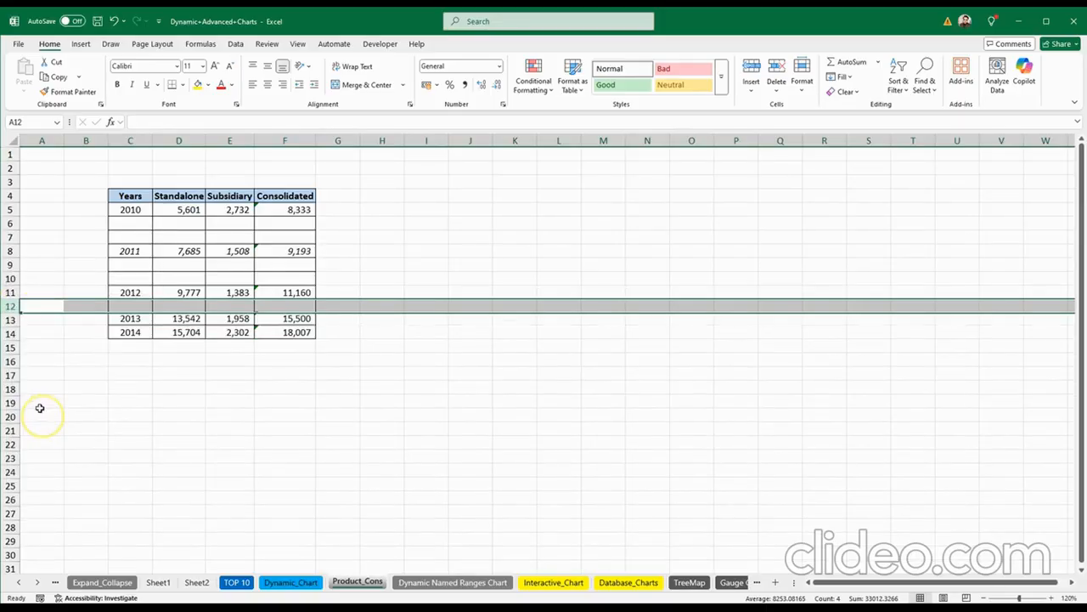
{"action": "right_click", "coordinate": [12, 306]}
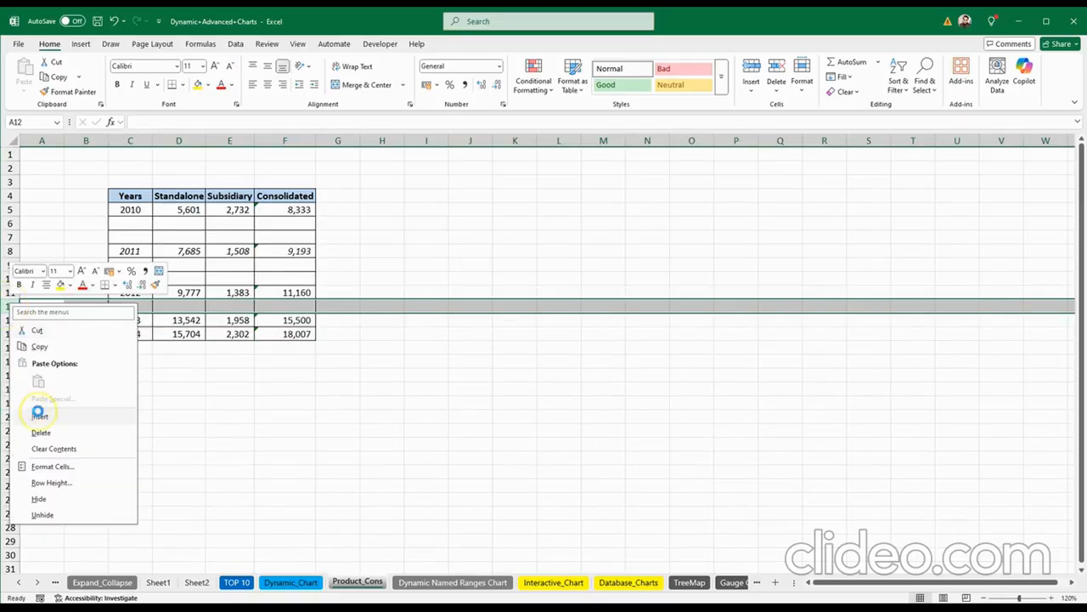
{"action": "left_click", "coordinate": [39, 409]}
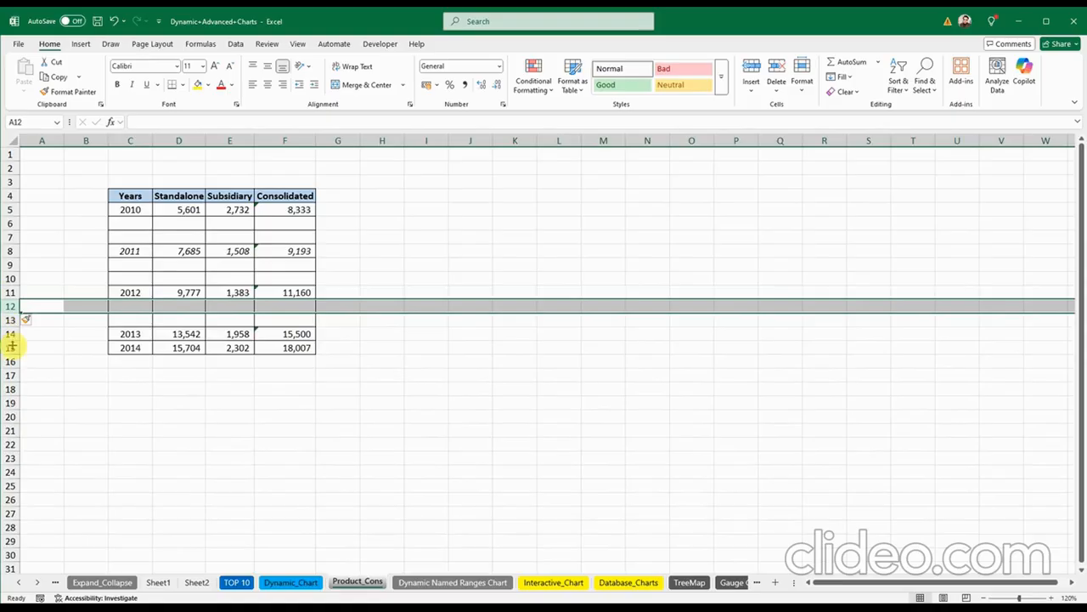
Step: Insert two blank rows above the 2014 row
{"action": "right_click", "coordinate": [11, 346]}
{"action": "left_click", "coordinate": [35, 455]}
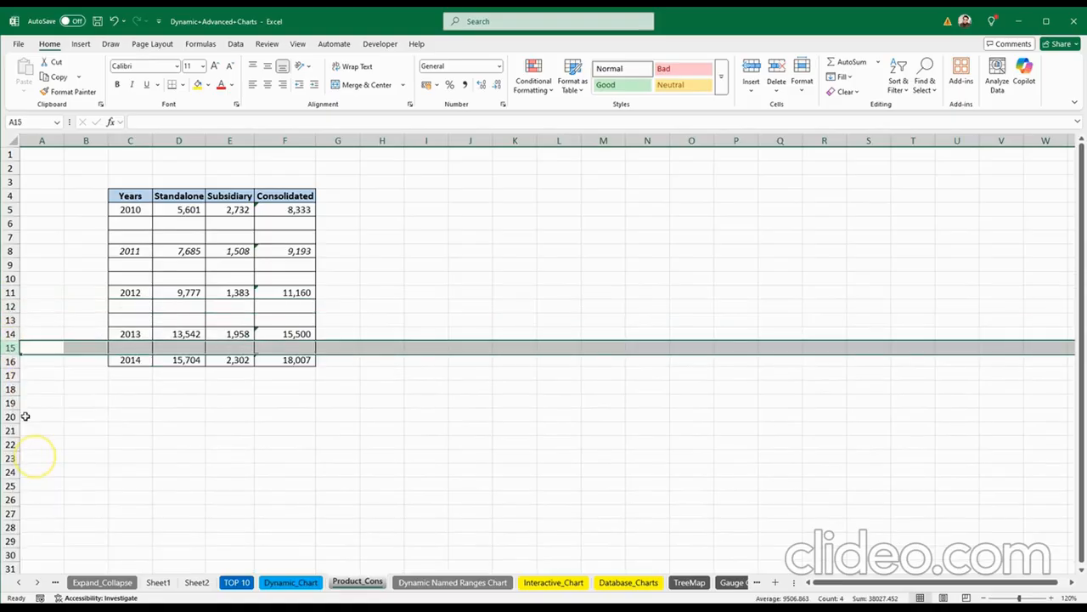
{"action": "right_click", "coordinate": [11, 338]}
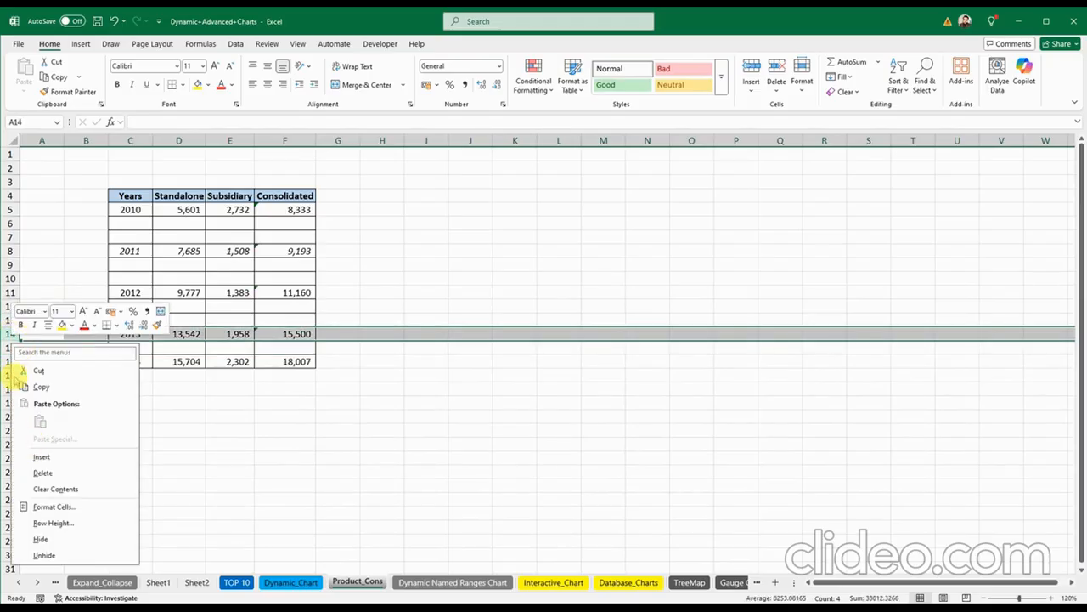
{"action": "right_click", "coordinate": [10, 347]}
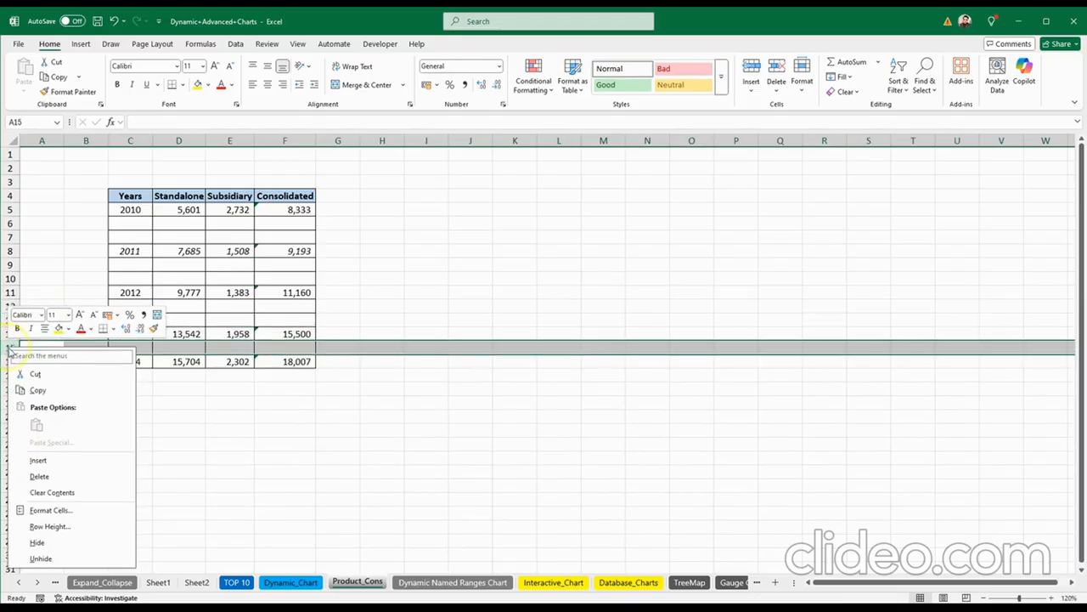
{"action": "left_click", "coordinate": [38, 462]}
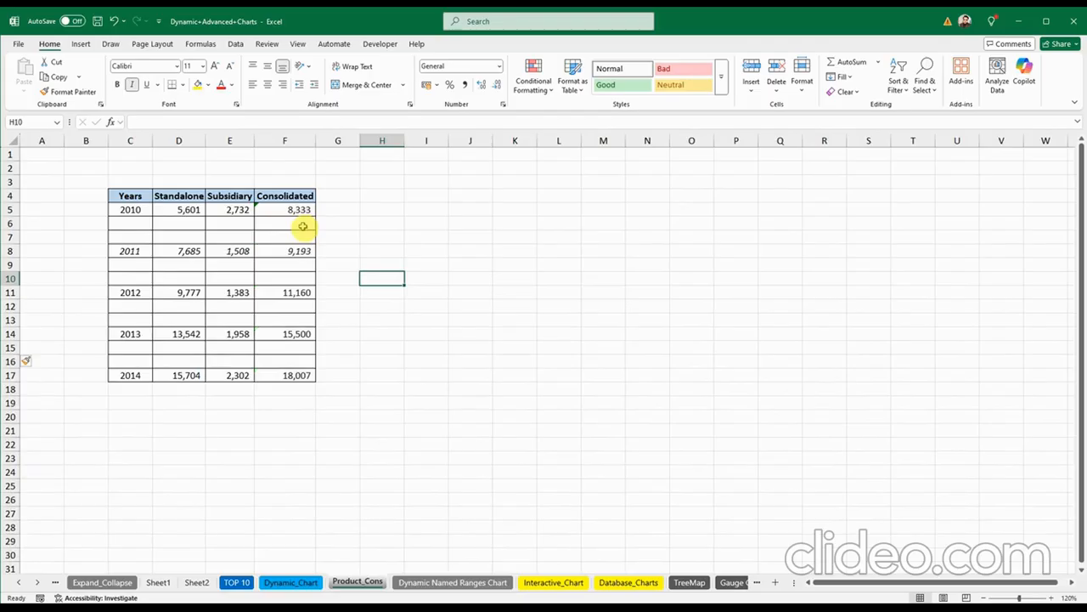
Step: Verify the 2010 Consolidated formula still sums the Standalone and Subsidiary values
{"action": "left_click", "coordinate": [130, 210]}
{"action": "left_click", "coordinate": [184, 210]}
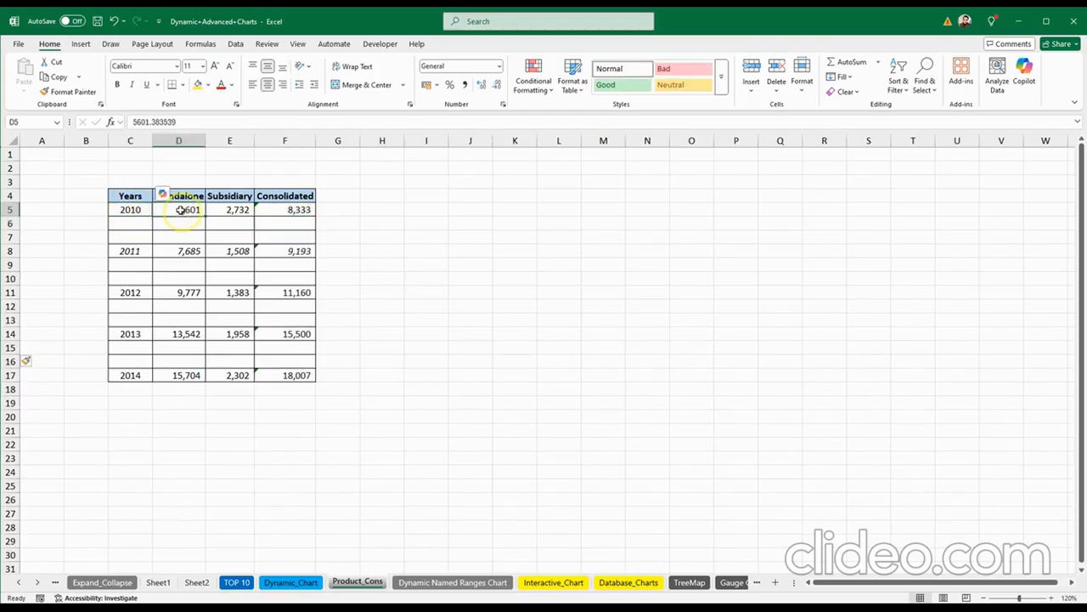
{"action": "left_click", "coordinate": [232, 210]}
{"action": "left_click", "coordinate": [278, 217]}
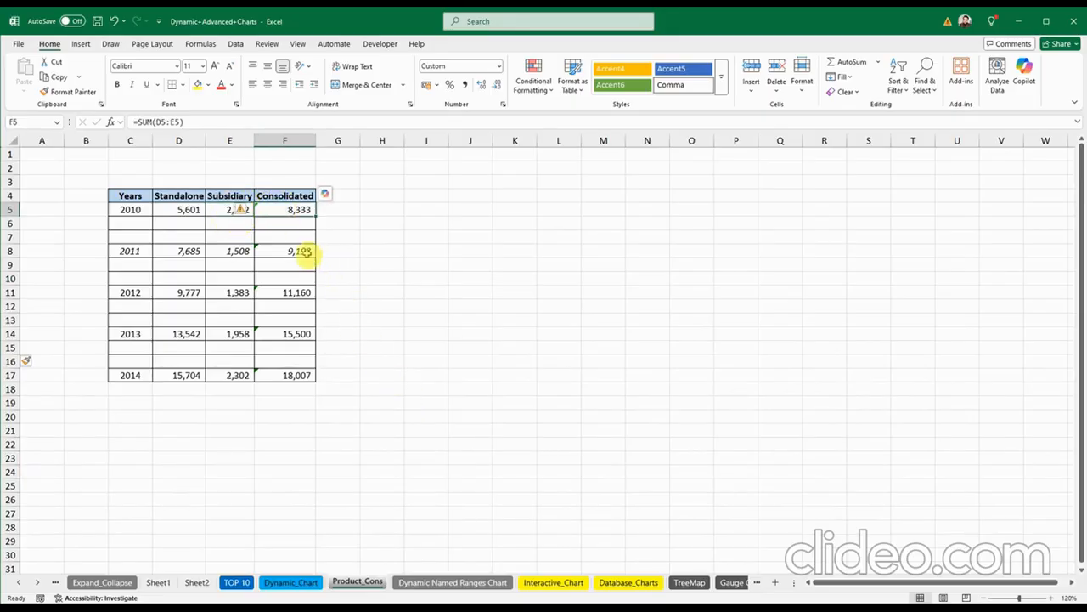
{"action": "left_click_drag", "start_coordinate": [189, 209], "coordinate": [222, 209]}
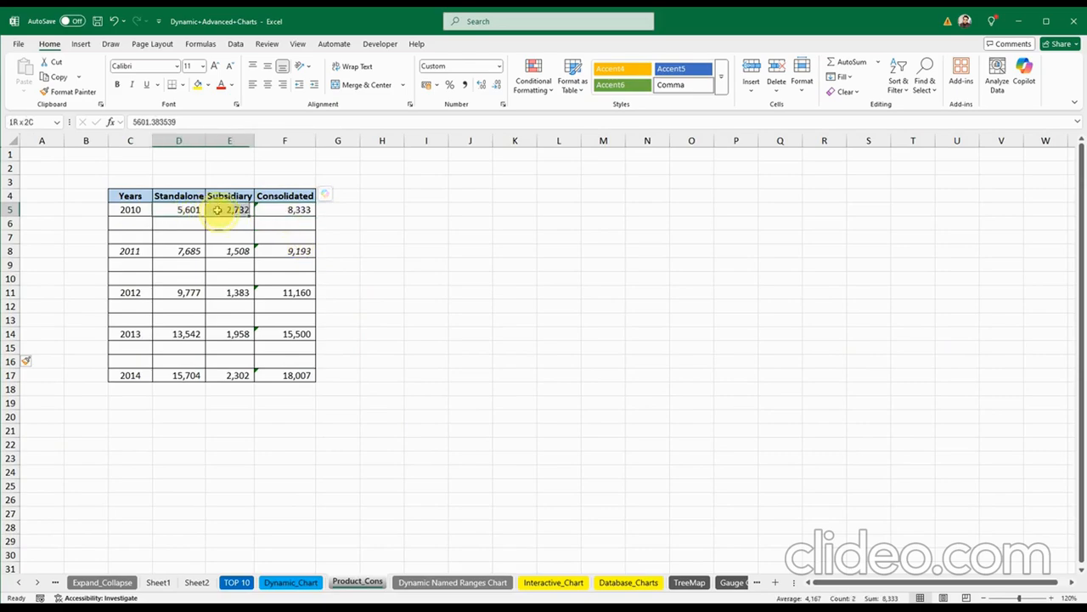
{"action": "left_click", "coordinate": [289, 209]}
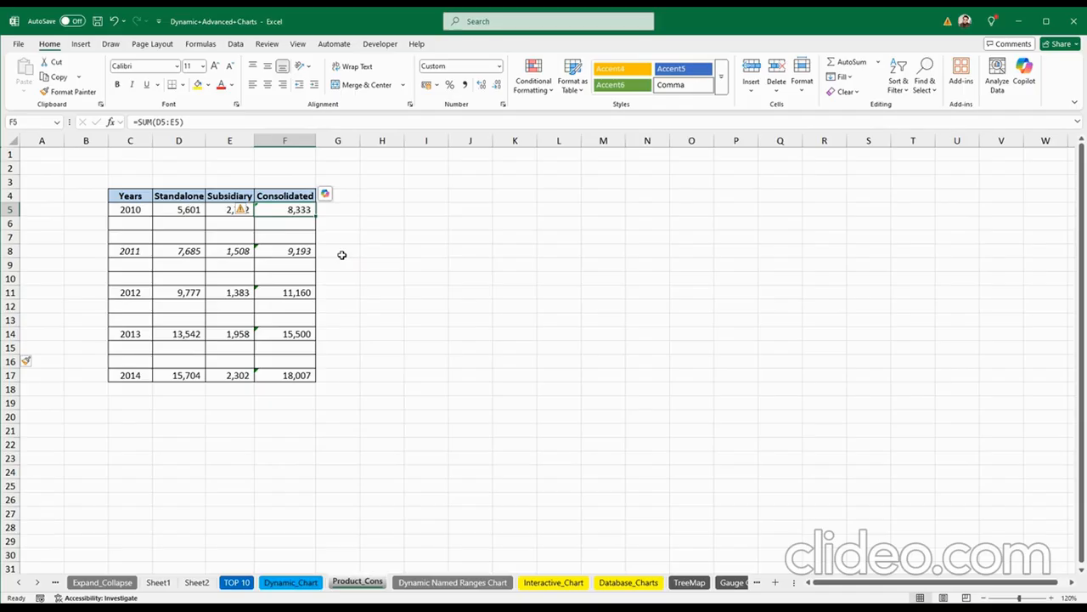
{"action": "left_click", "coordinate": [340, 255]}
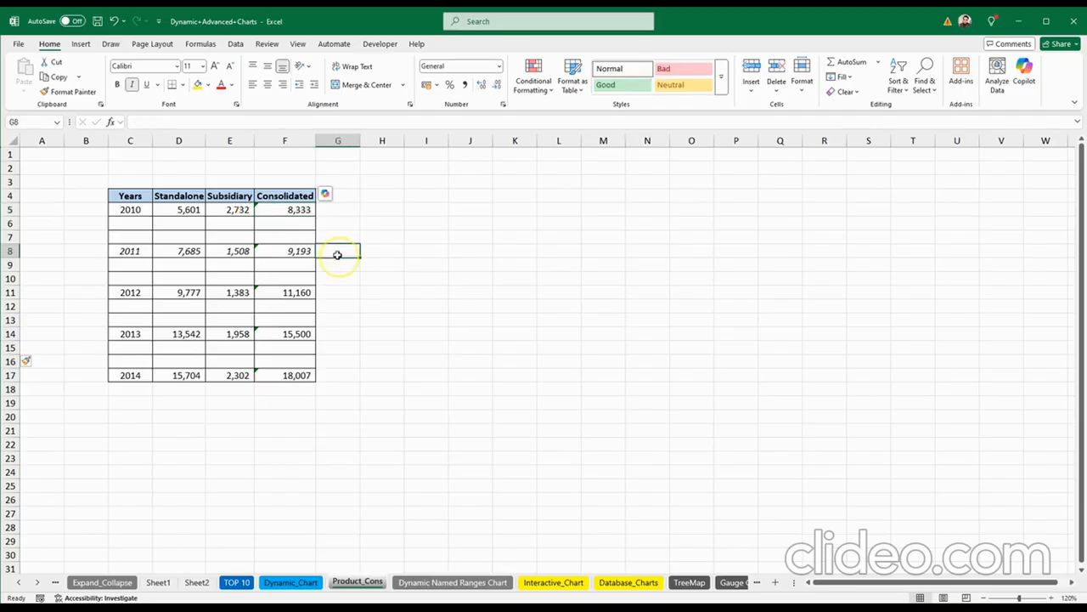
{"action": "left_click", "coordinate": [291, 211]}
Step: Move the 2010, 2011 and 2012 Consolidated totals down to F6, F9 and F12
{"action": "key", "text": "ctrl+c"}
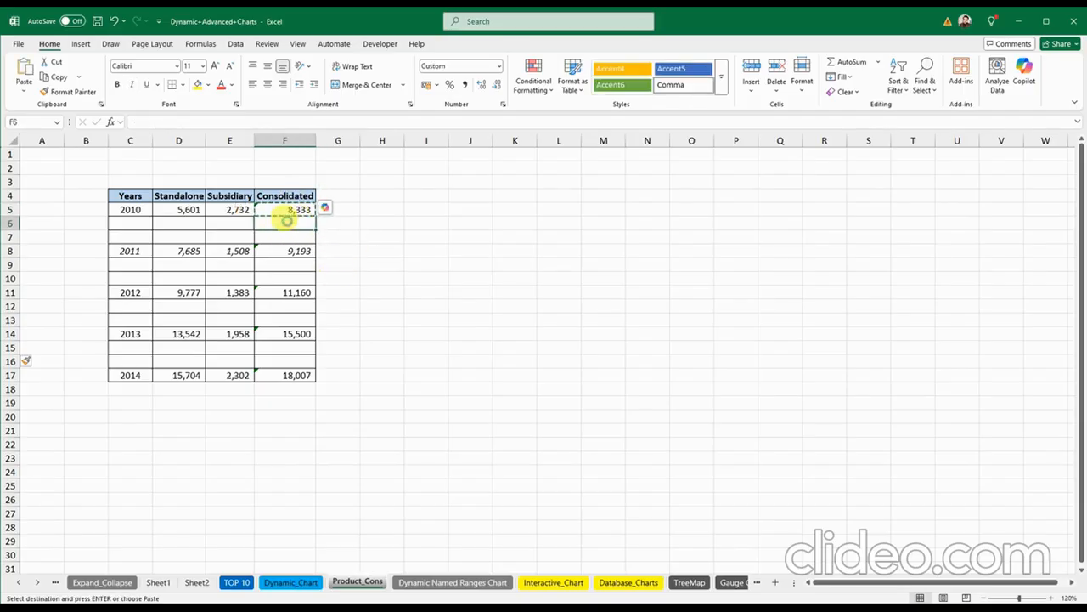
{"action": "left_click_drag", "start_coordinate": [287, 212], "coordinate": [292, 267]}
{"action": "left_click", "coordinate": [292, 251]}
{"action": "left_click", "coordinate": [290, 292]}
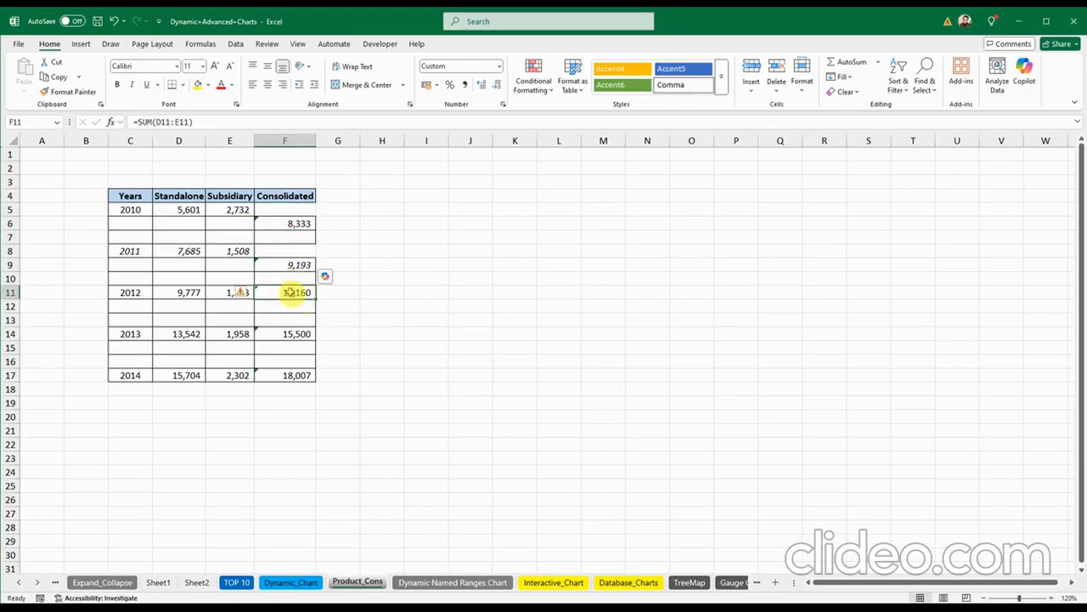
{"action": "key", "text": "ctrl+c"}
{"action": "left_click", "coordinate": [290, 303]}
{"action": "key", "text": "Return"}
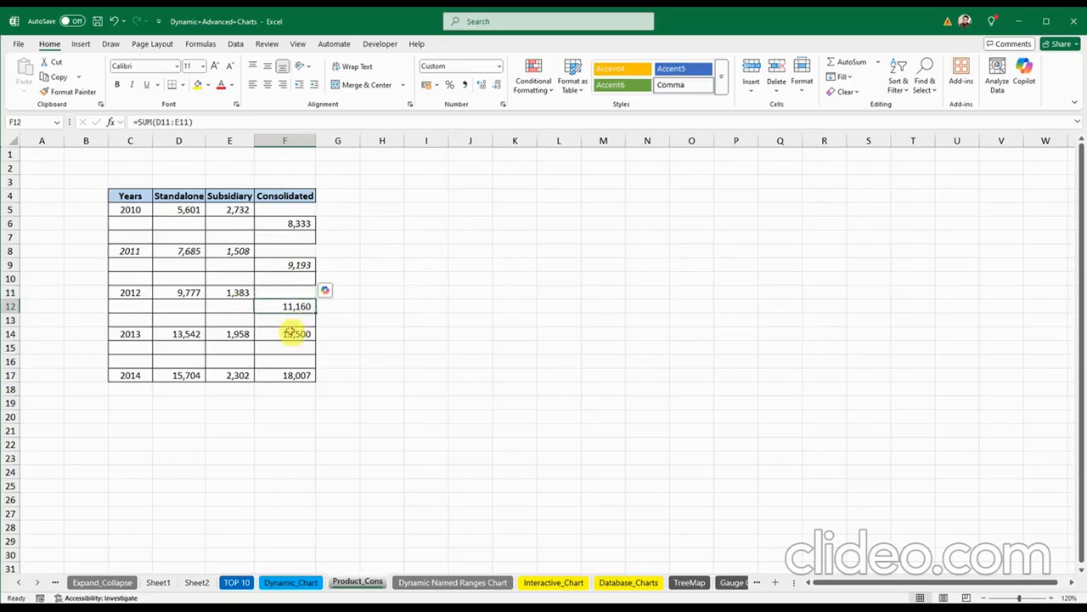
Step: Move the 2013 and 2014 totals to F15 and F18, then select C4:F18
{"action": "left_click", "coordinate": [289, 334]}
{"action": "key", "text": "ctrl+x"}
{"action": "left_click", "coordinate": [290, 348]}
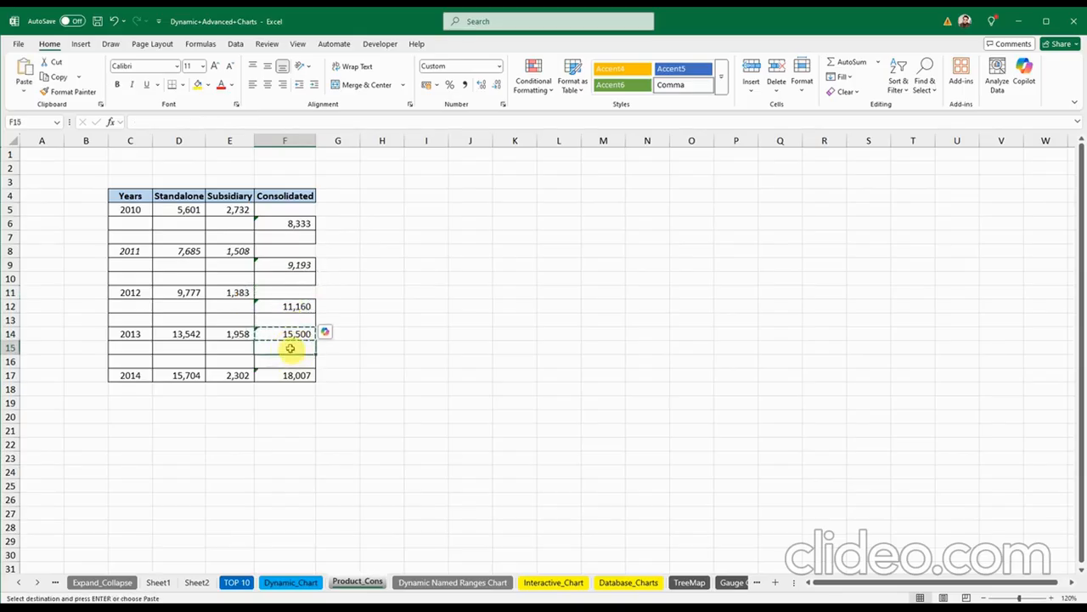
{"action": "key", "text": "Return"}
{"action": "left_click", "coordinate": [288, 375]}
{"action": "key", "text": "ctrl+x"}
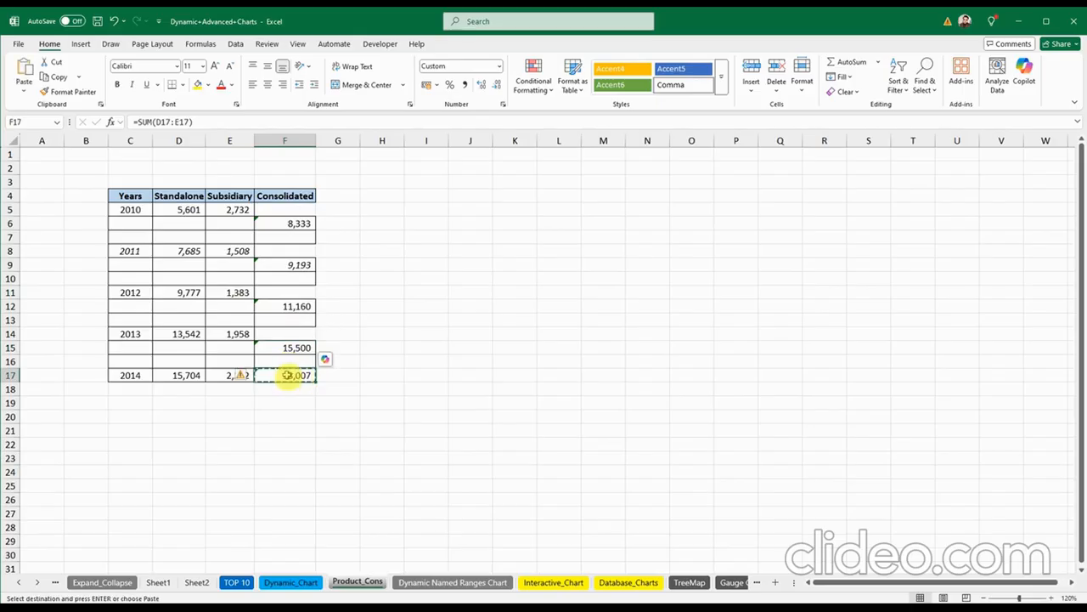
{"action": "left_click", "coordinate": [287, 386]}
{"action": "key", "text": "Return"}
{"action": "left_click", "coordinate": [442, 349]}
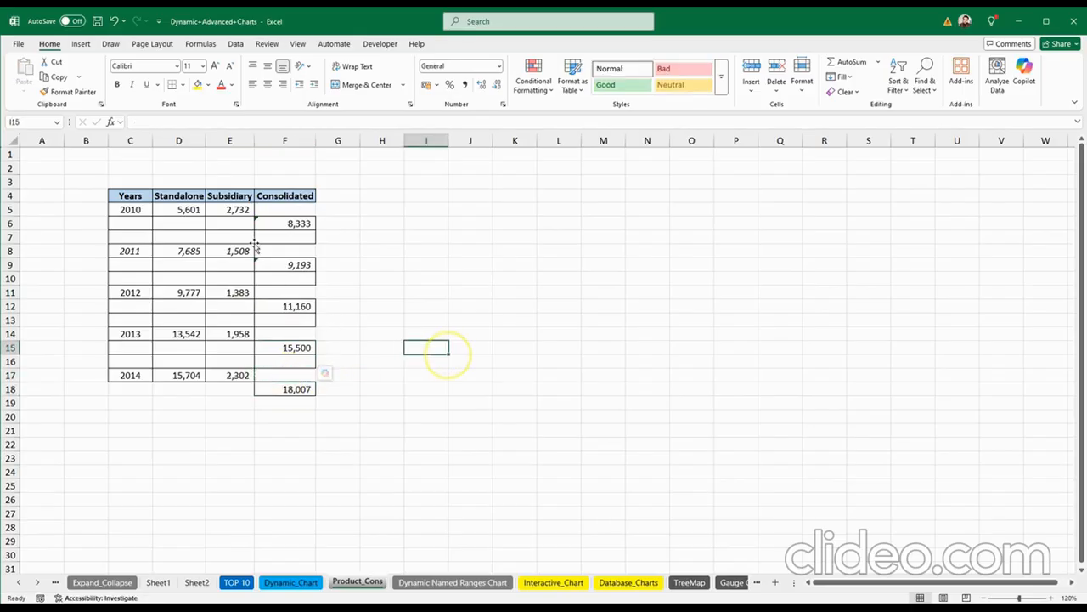
{"action": "left_click_drag", "start_coordinate": [132, 195], "coordinate": [289, 389]}
Step: Insert a 2-D stacked column chart and move it up beside the table
{"action": "left_click", "coordinate": [81, 44]}
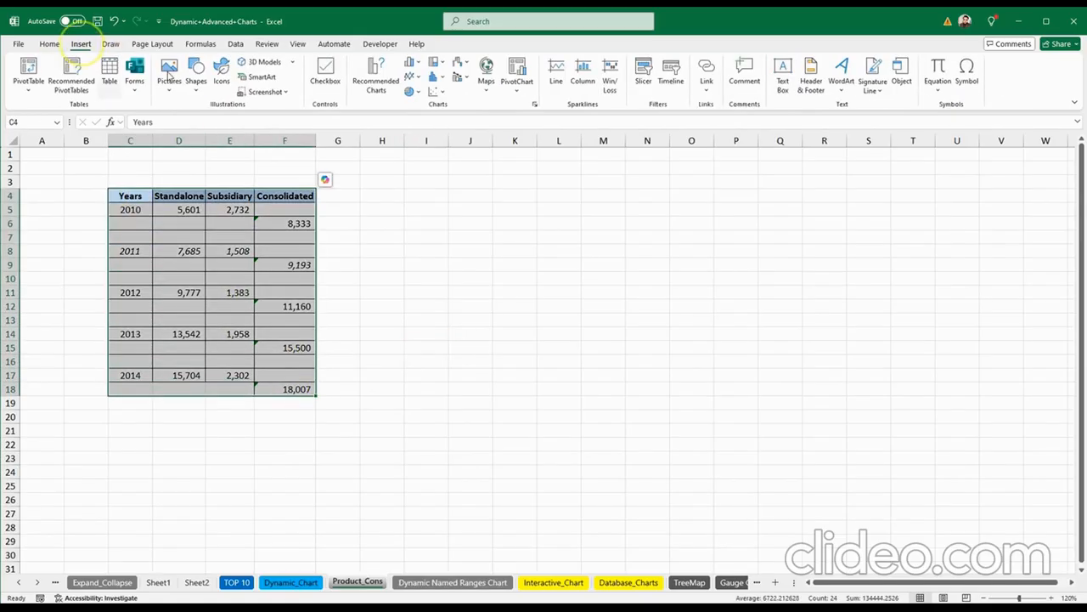
{"action": "left_click", "coordinate": [419, 70]}
{"action": "left_click", "coordinate": [448, 102]}
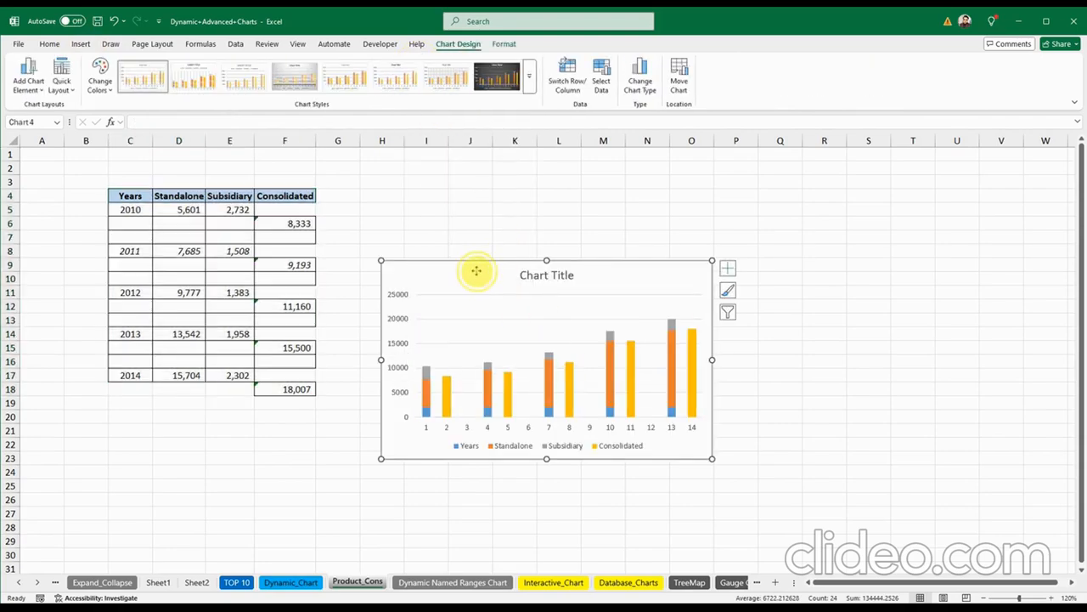
{"action": "left_click_drag", "start_coordinate": [479, 269], "coordinate": [451, 211]}
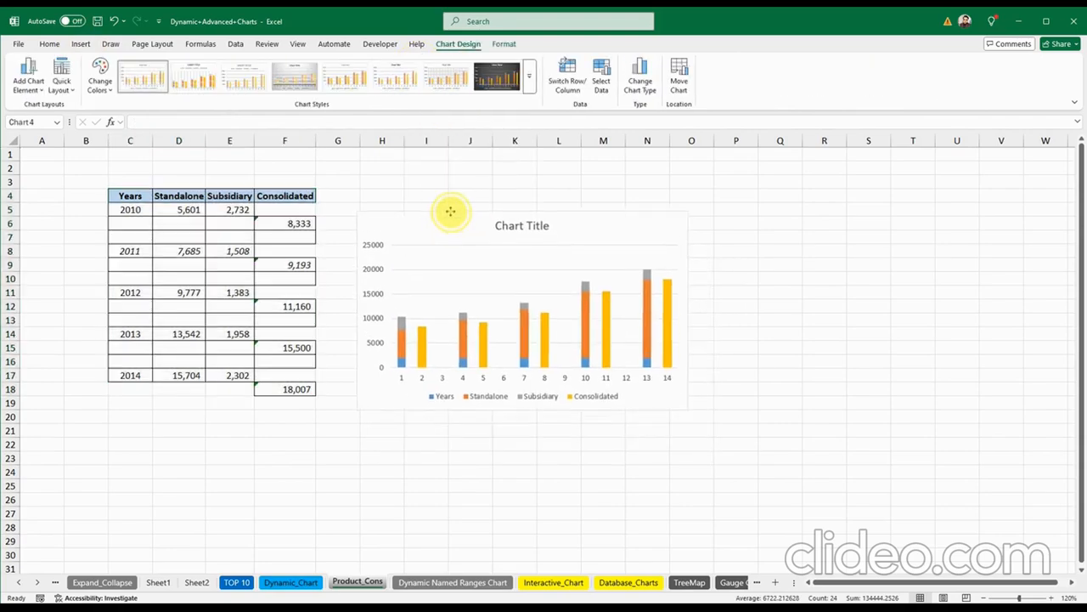
Step: Delete the Years series and bring up Select Data from the horizontal axis
{"action": "left_click", "coordinate": [399, 352]}
{"action": "key", "text": "Delete"}
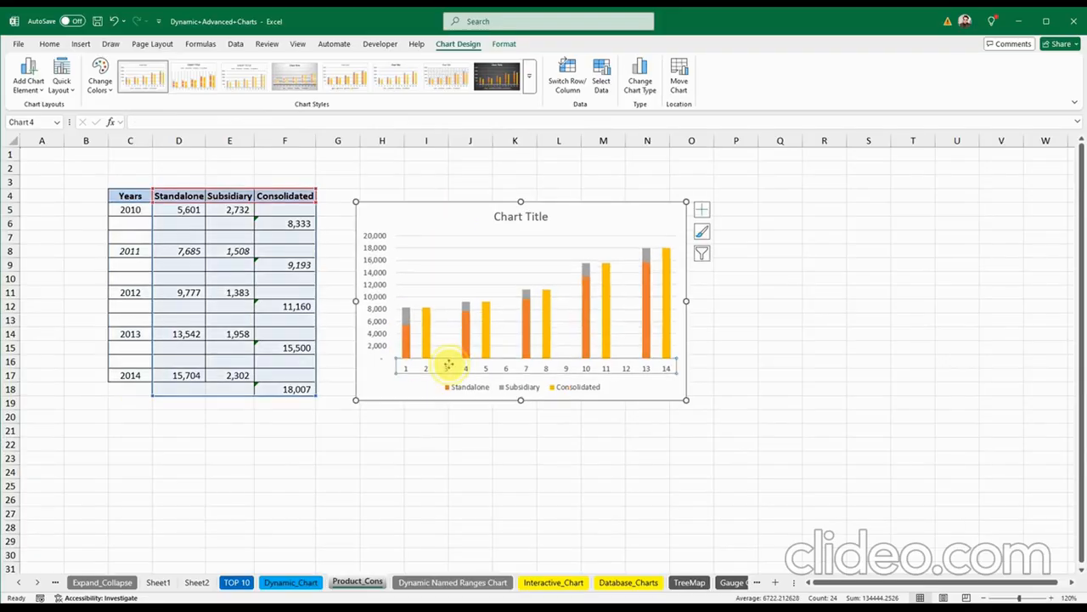
{"action": "right_click", "coordinate": [447, 367]}
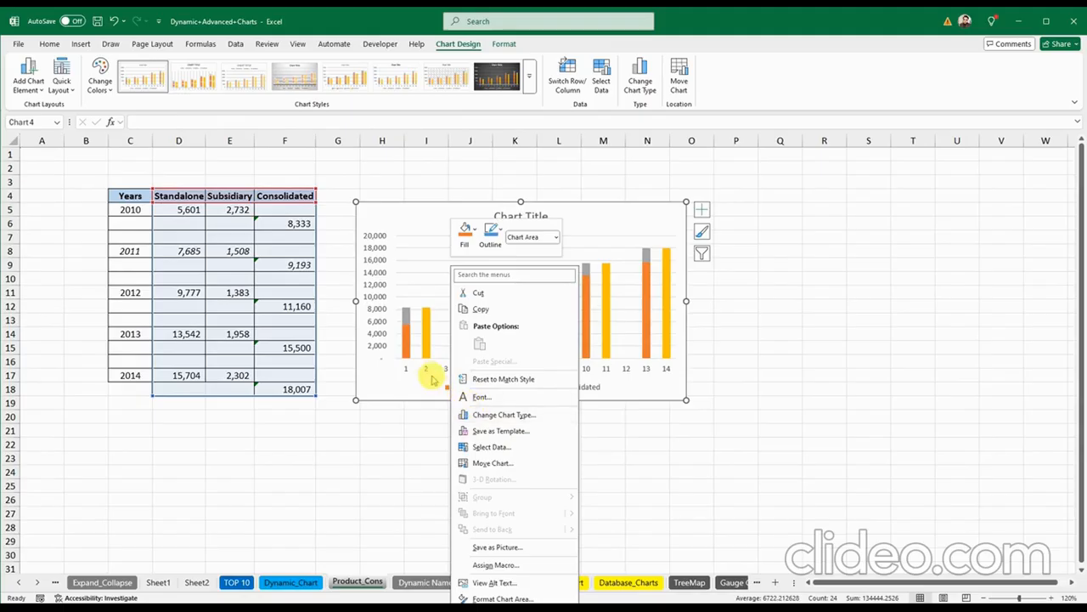
{"action": "right_click", "coordinate": [429, 371]}
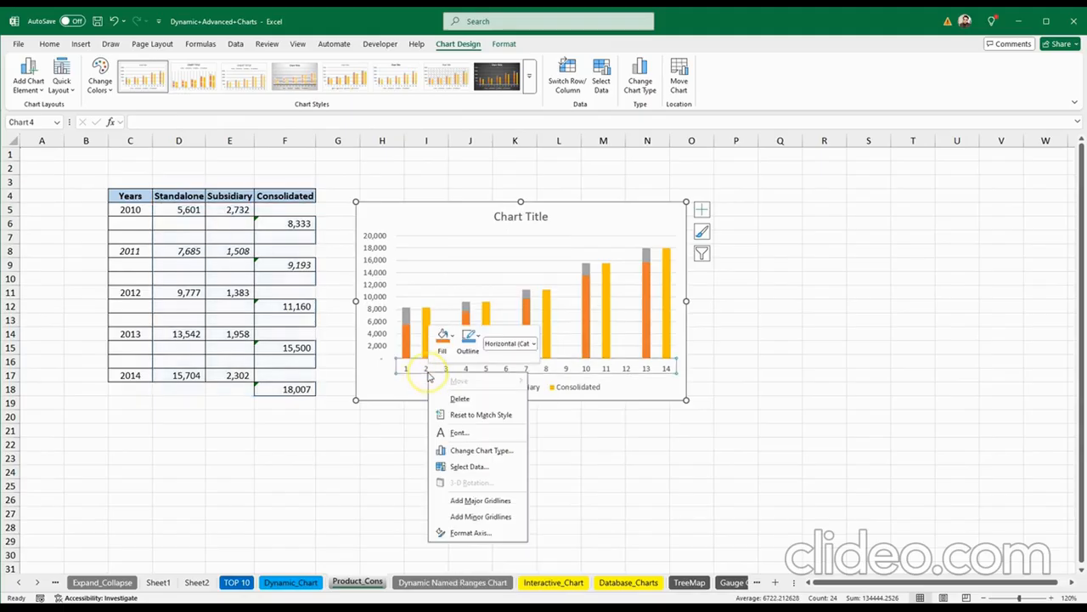
{"action": "left_click", "coordinate": [458, 466]}
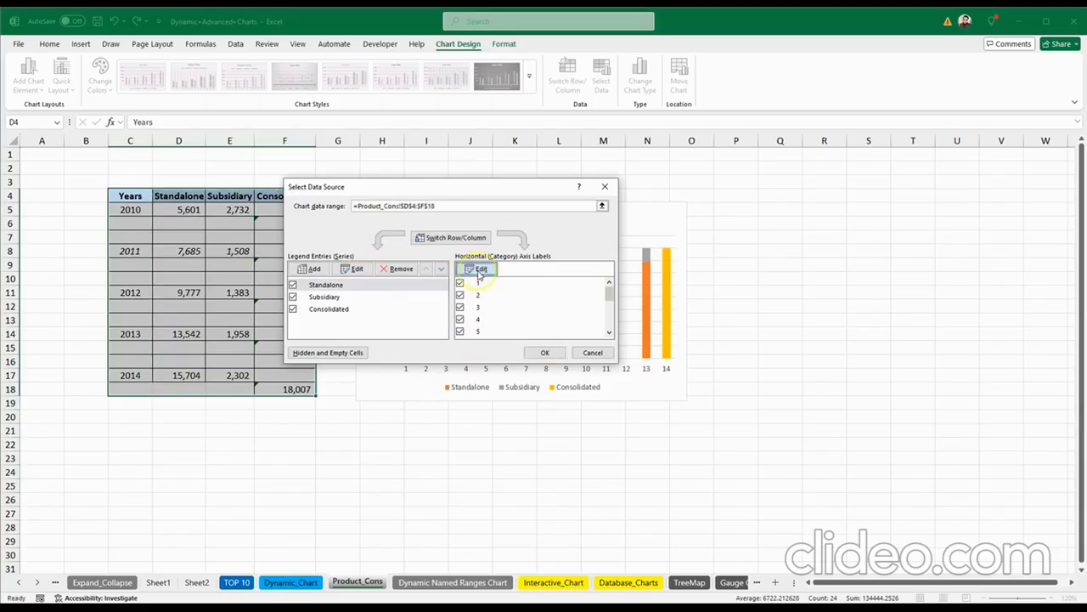
Step: Use C5:C18 as the horizontal axis labels so the axis reads 2010–2014
{"action": "left_click", "coordinate": [477, 269]}
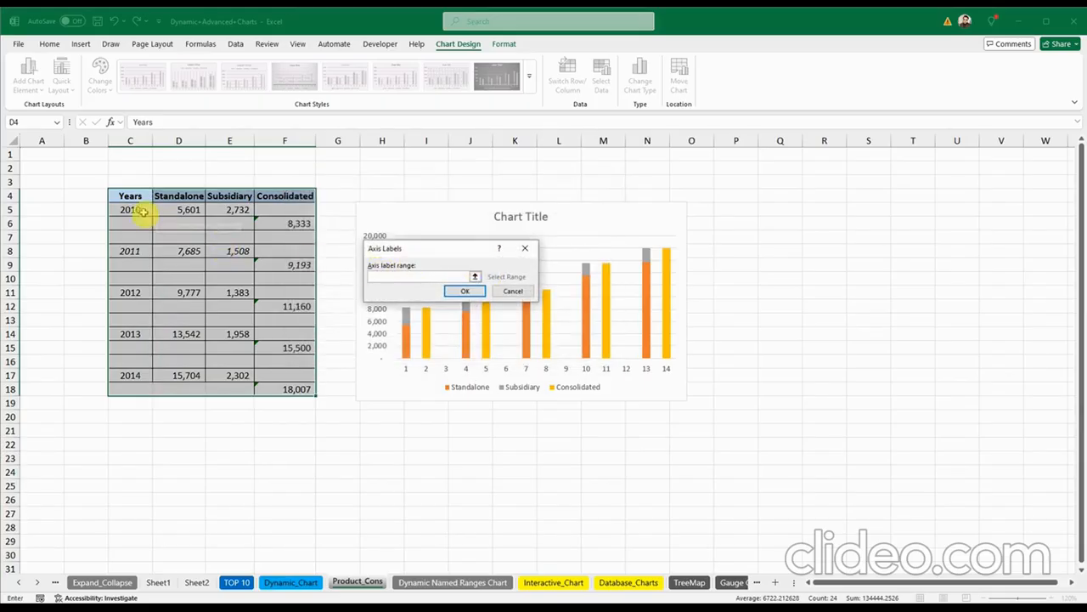
{"action": "left_click_drag", "start_coordinate": [140, 210], "coordinate": [133, 389]}
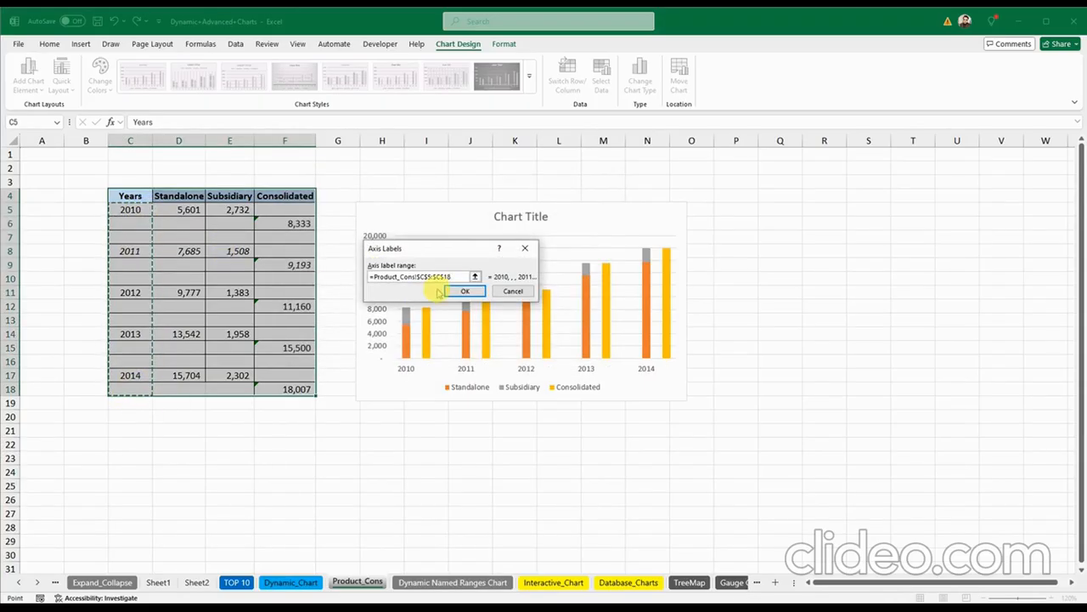
{"action": "left_click", "coordinate": [470, 291]}
{"action": "left_click", "coordinate": [544, 352]}
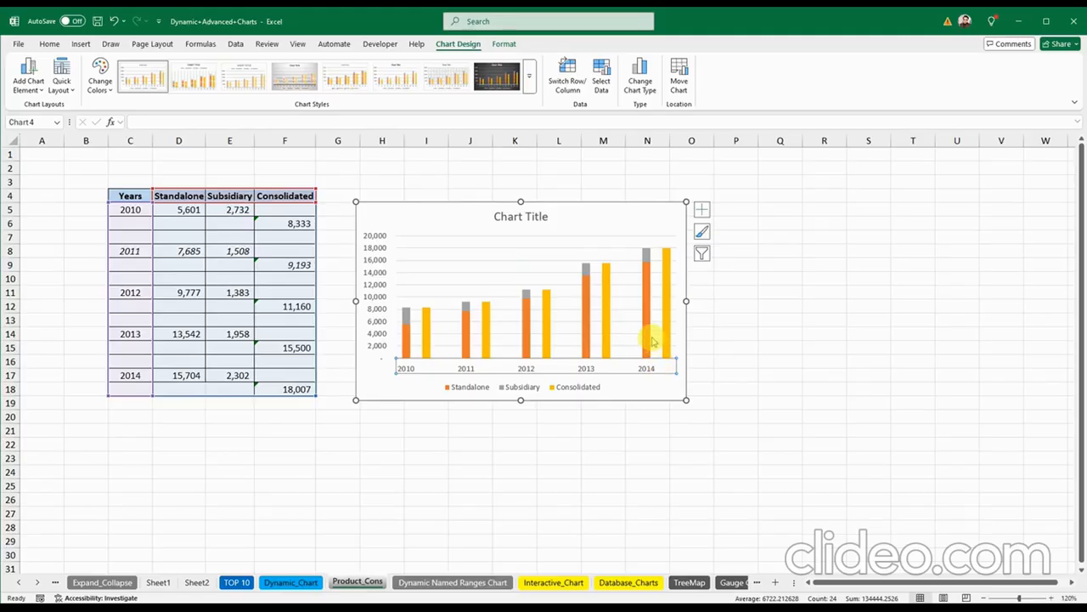
Step: Set the Consolidated series gap width to 0% in Format Data Series
{"action": "left_click", "coordinate": [588, 318]}
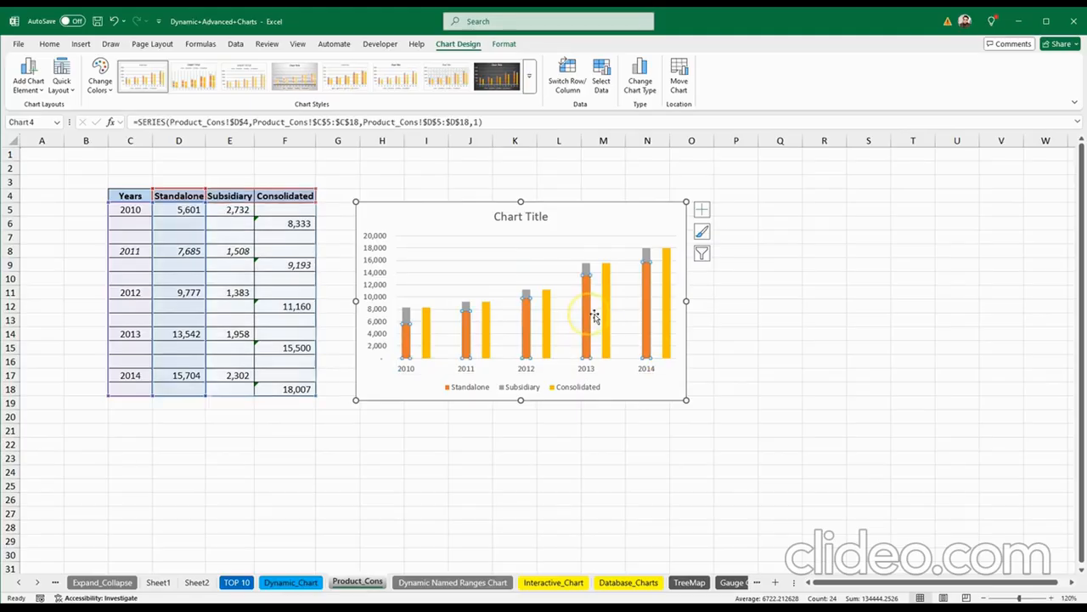
{"action": "left_click", "coordinate": [606, 311]}
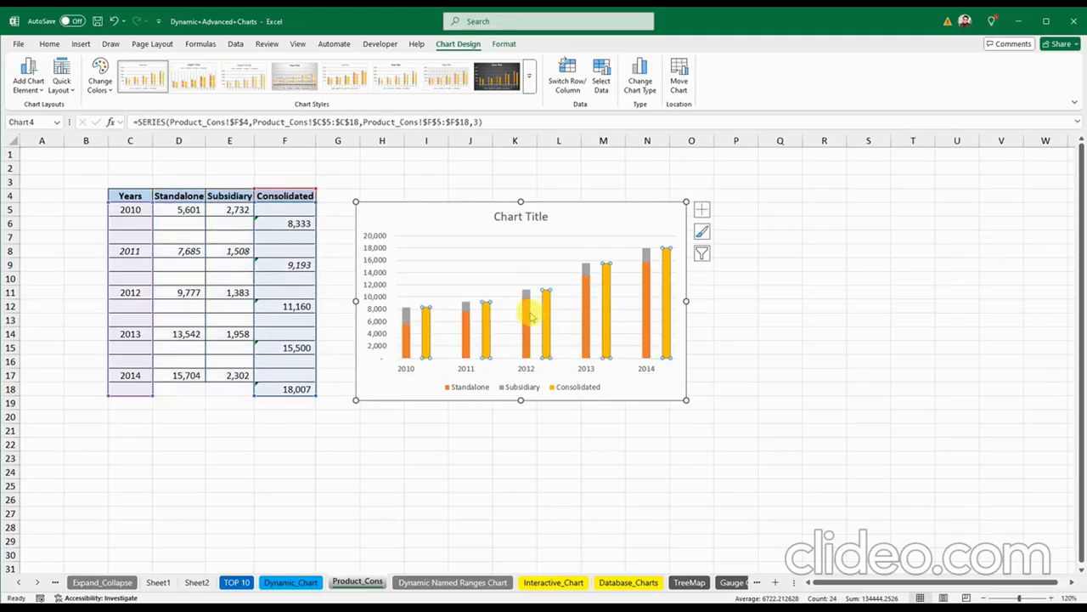
{"action": "left_click", "coordinate": [527, 319]}
{"action": "left_click", "coordinate": [410, 220]}
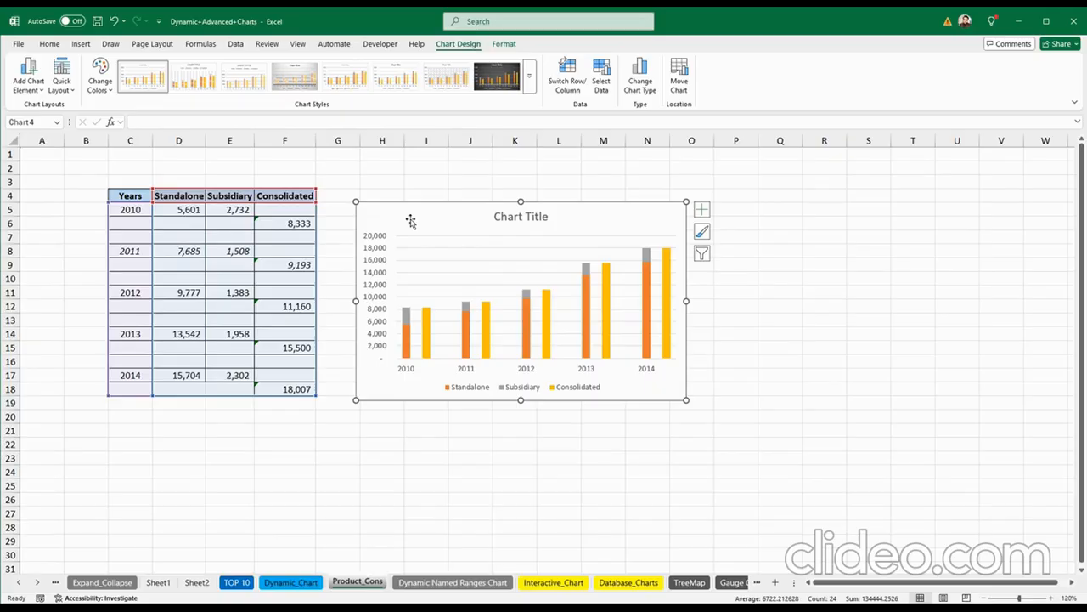
{"action": "left_click", "coordinate": [425, 323]}
{"action": "right_click", "coordinate": [428, 325]}
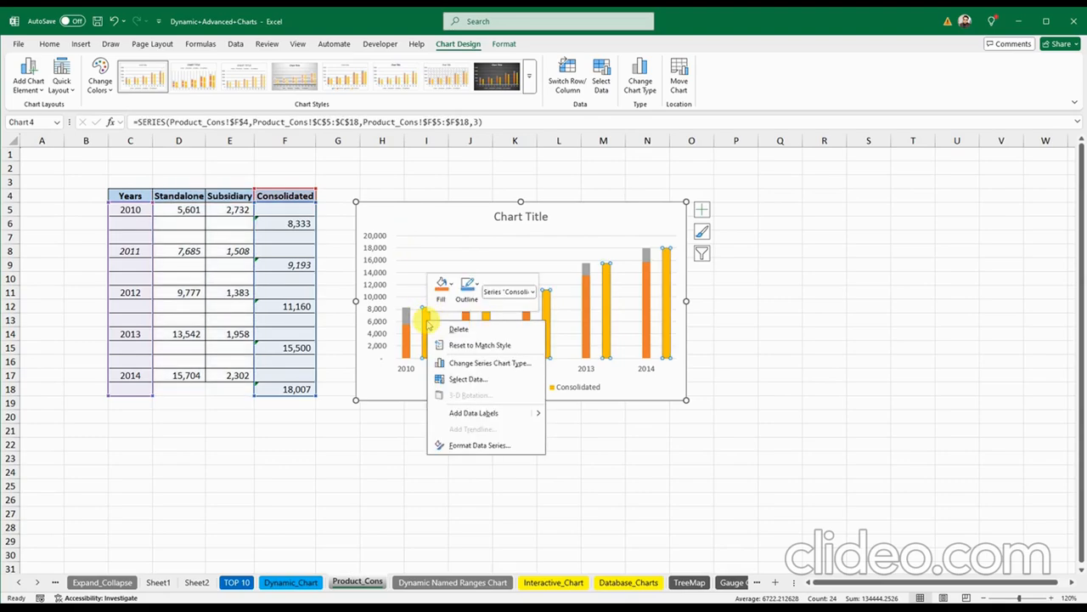
{"action": "left_click", "coordinate": [479, 444]}
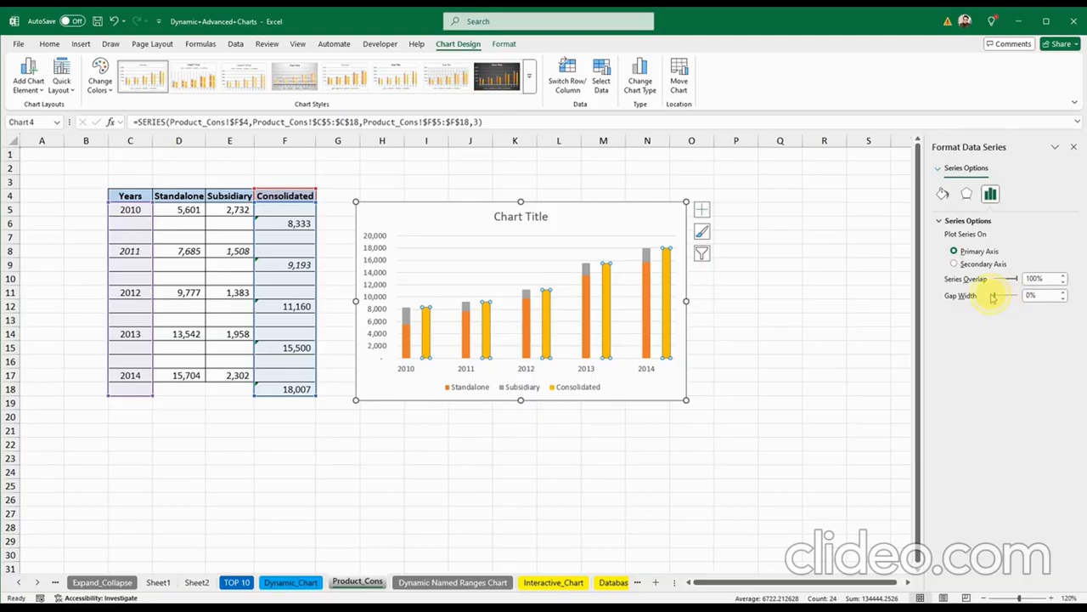
{"action": "left_click_drag", "start_coordinate": [992, 297], "coordinate": [989, 299]}
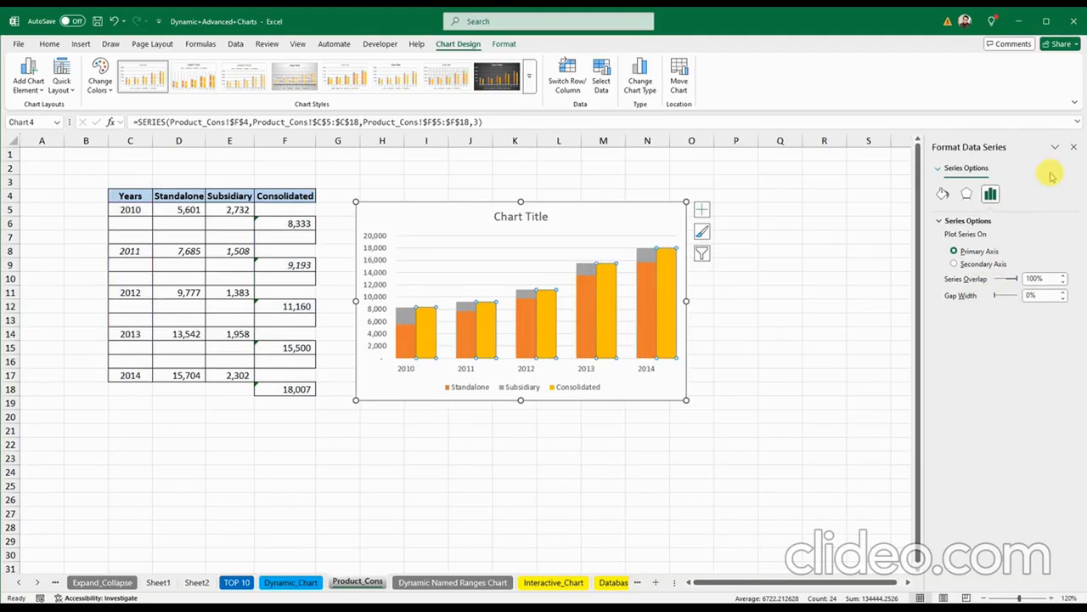
{"action": "left_click", "coordinate": [1076, 148]}
{"action": "left_click", "coordinate": [705, 414]}
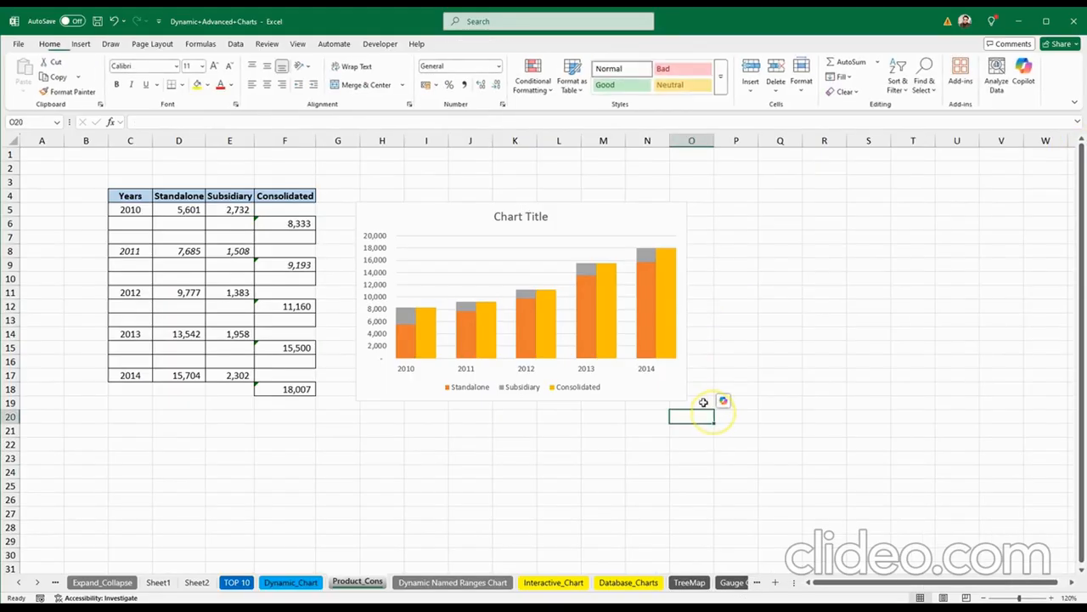
Step: Enlarge the chart toward the lower right and check its Standalone, Subsidiary and Consolidated series
{"action": "left_click", "coordinate": [398, 212]}
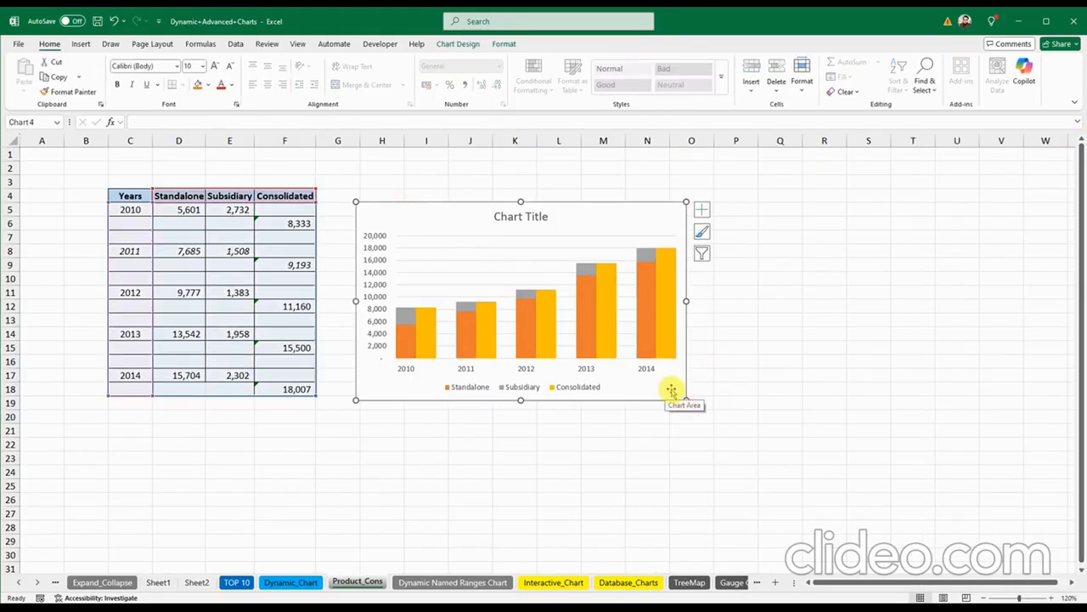
{"action": "left_click_drag", "start_coordinate": [687, 399], "coordinate": [773, 456]}
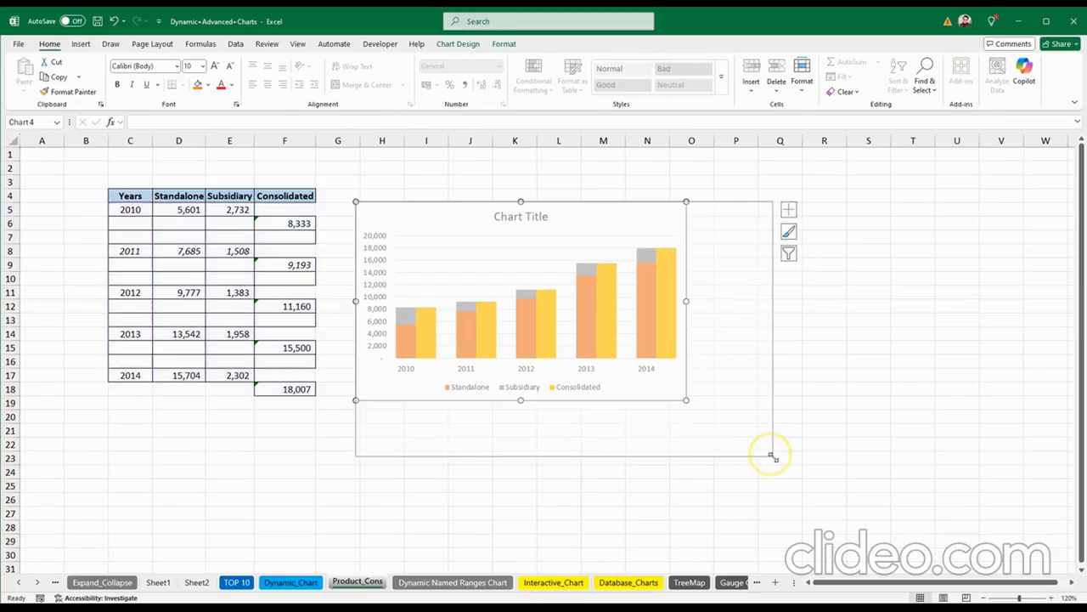
{"action": "left_click", "coordinate": [866, 344]}
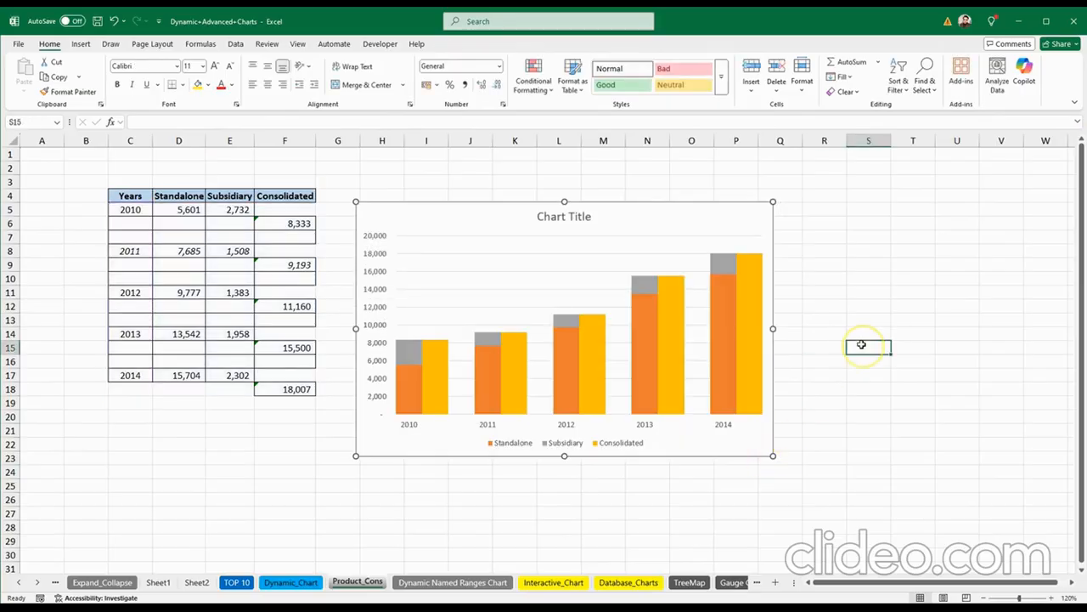
{"action": "left_click", "coordinate": [576, 363]}
{"action": "left_click", "coordinate": [583, 357]}
{"action": "left_click", "coordinate": [566, 320]}
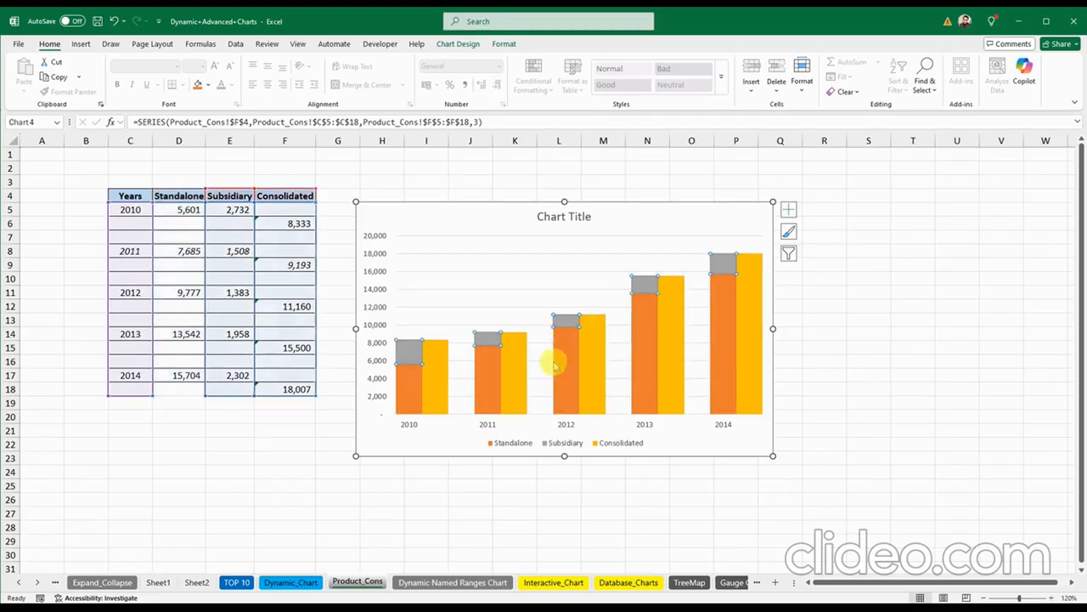
{"action": "left_click", "coordinate": [408, 350]}
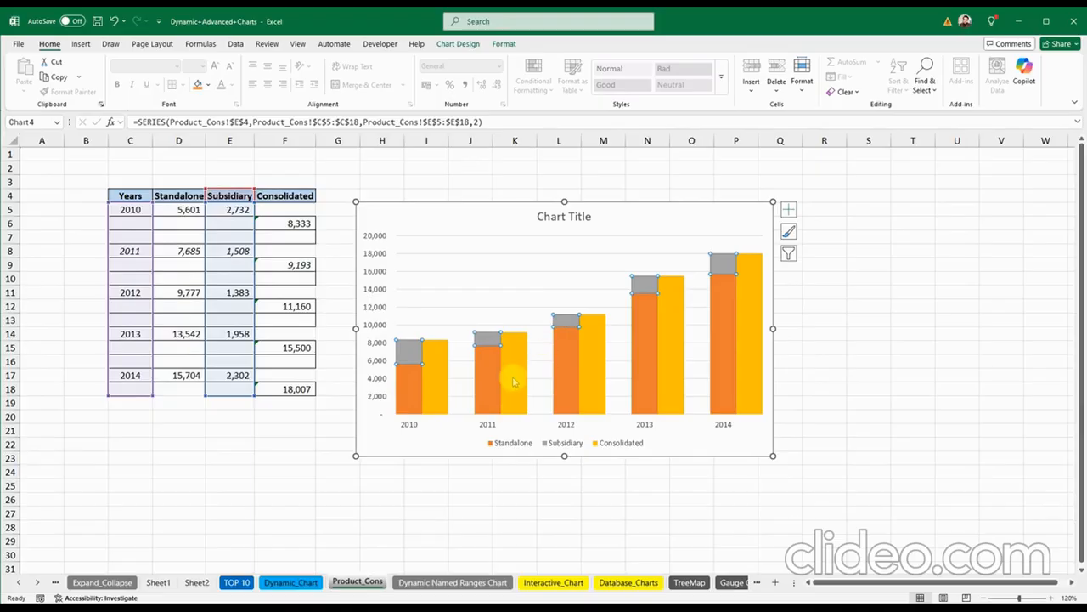
{"action": "left_click", "coordinate": [385, 447]}
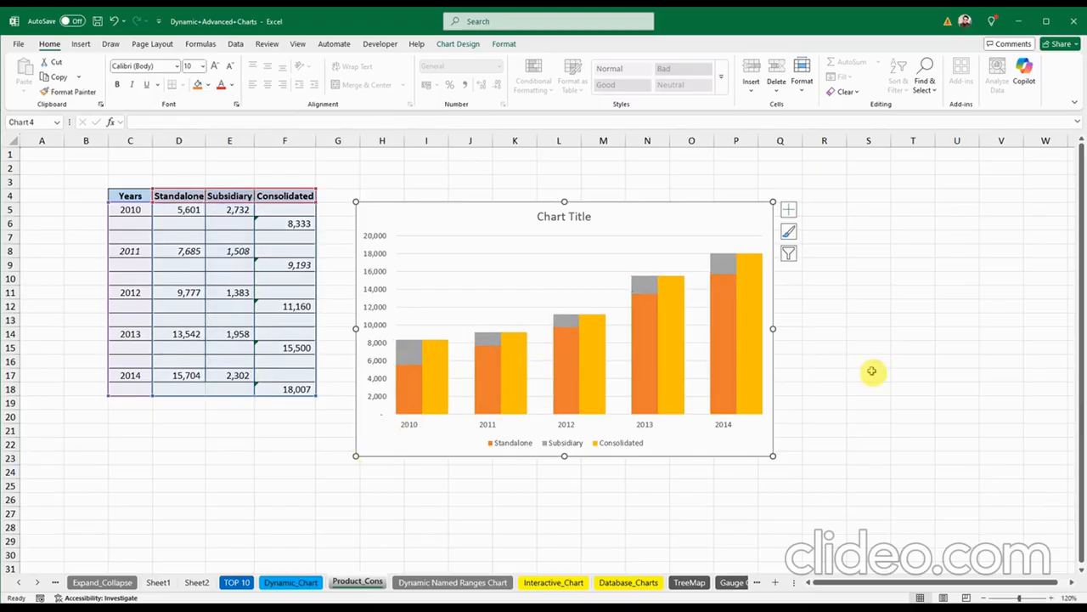
{"action": "left_click", "coordinate": [835, 380]}
Step: Move the chart slightly higher and compare cell D5 with the chart's series
{"action": "left_click_drag", "start_coordinate": [433, 213], "coordinate": [432, 192]}
{"action": "left_click", "coordinate": [827, 374]}
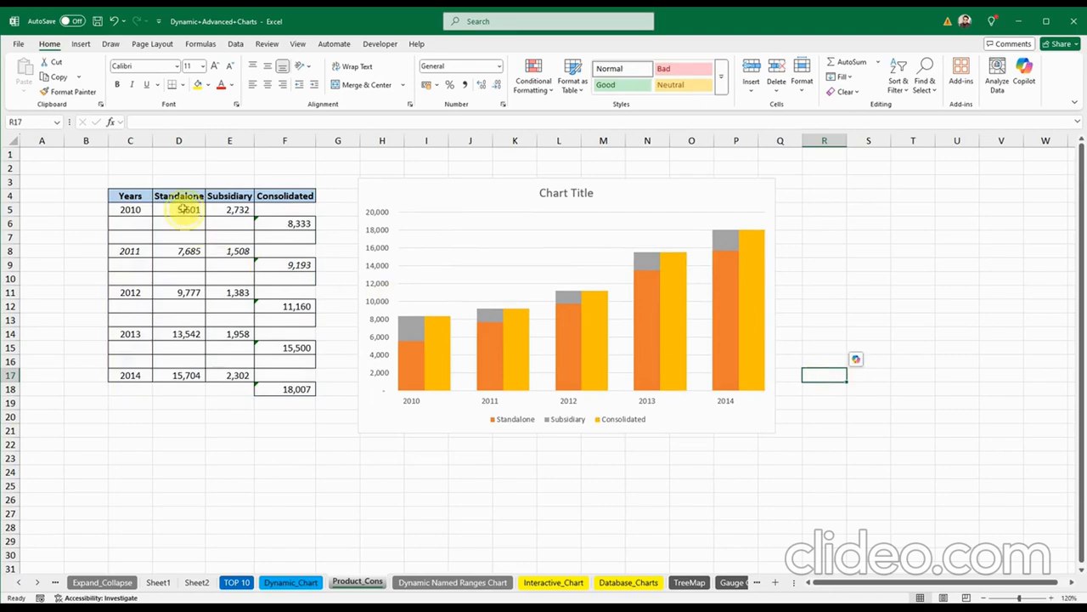
{"action": "left_click", "coordinate": [185, 209]}
{"action": "left_click", "coordinate": [412, 327]}
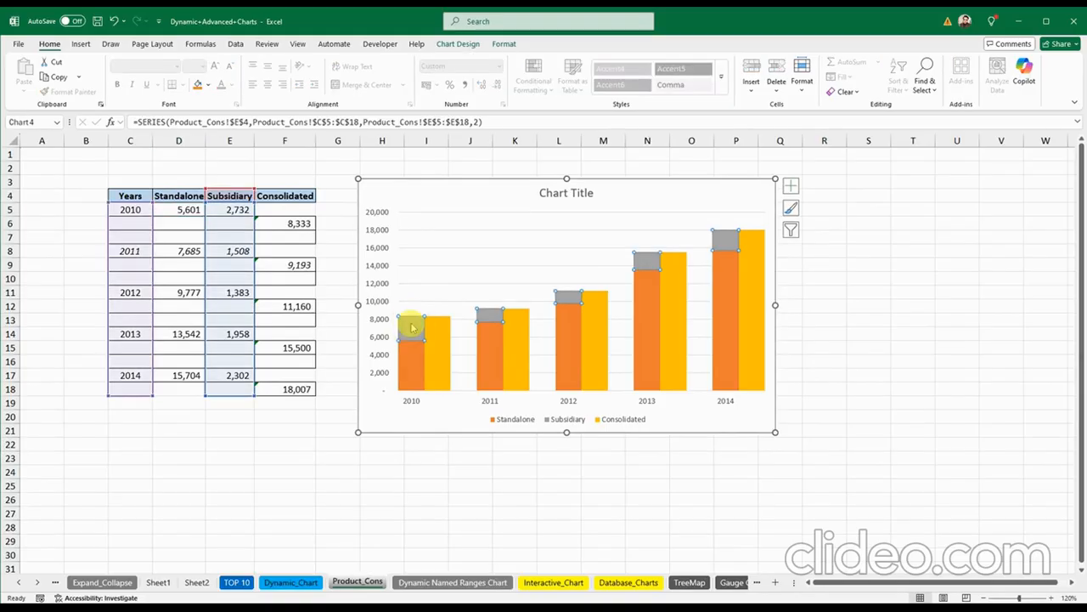
{"action": "left_click", "coordinate": [429, 336]}
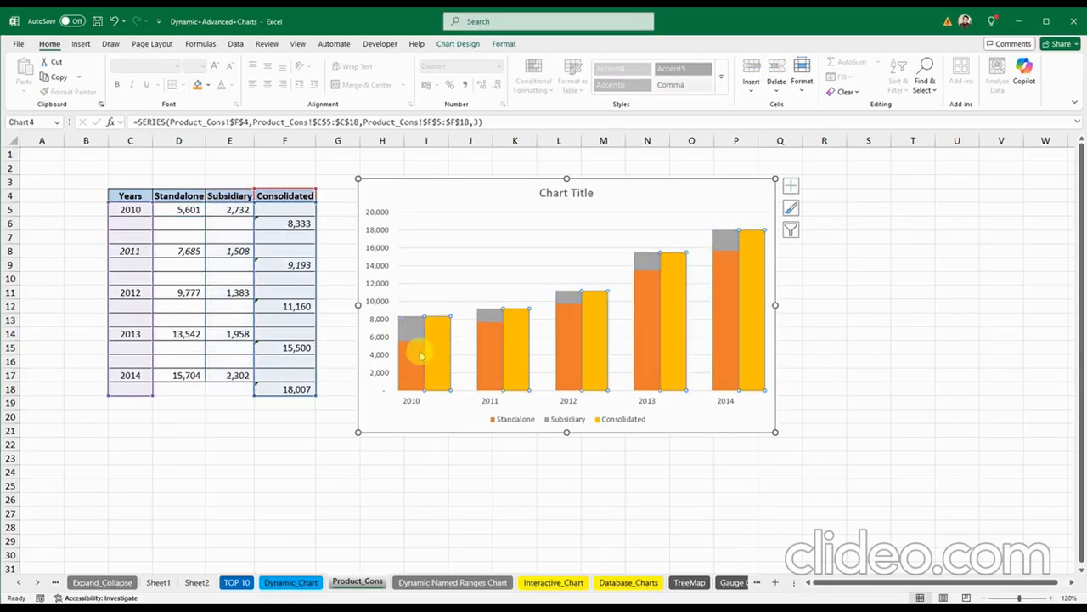
{"action": "left_click", "coordinate": [416, 361]}
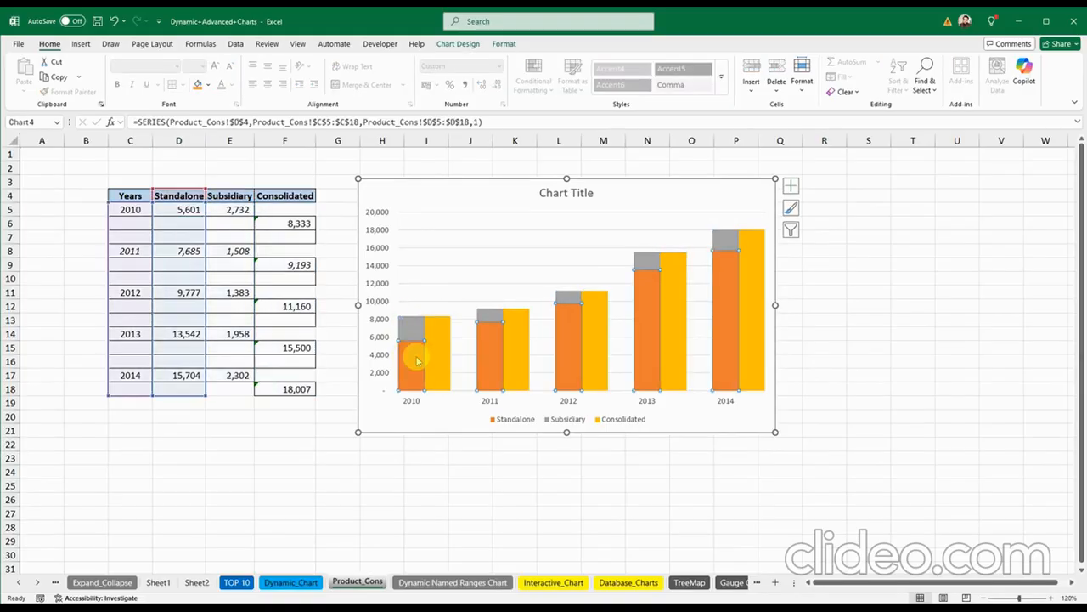
{"action": "left_click", "coordinate": [446, 413]}
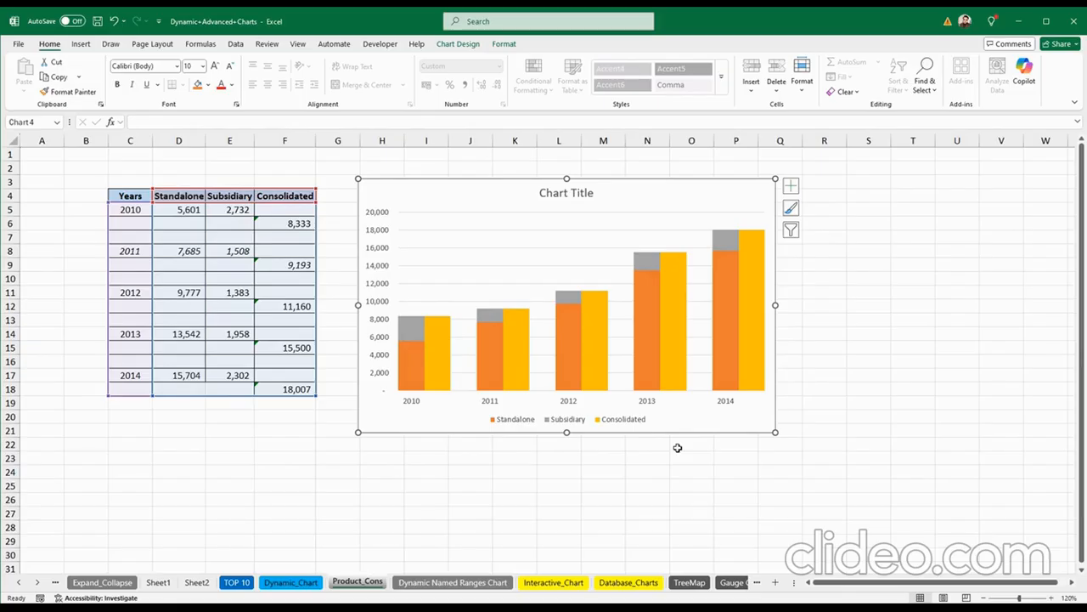
{"action": "left_click", "coordinate": [604, 474]}
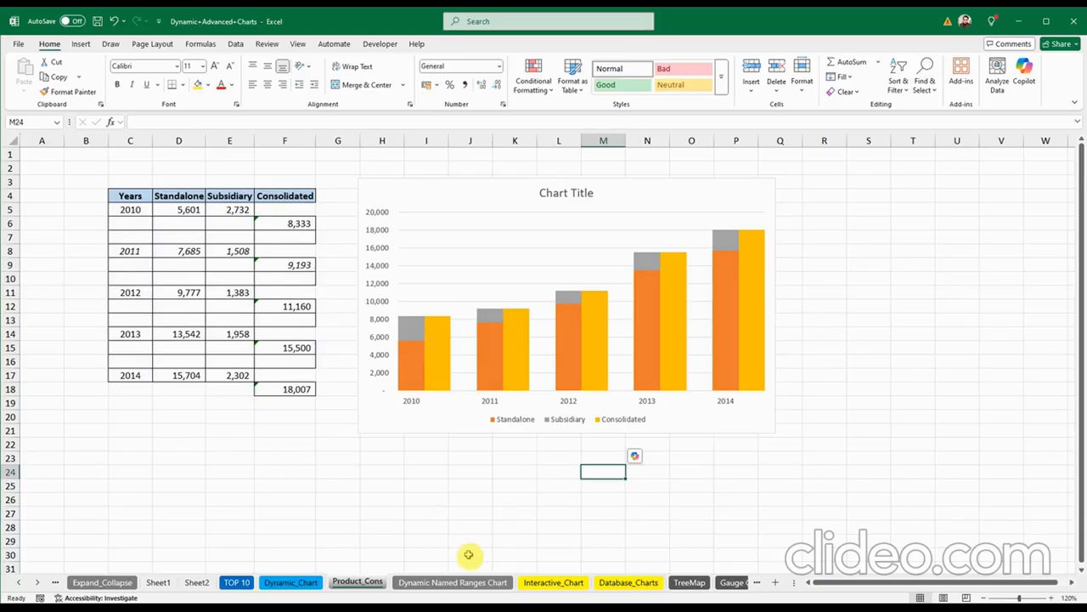
Step: Delete the Actual vs Budget line chart on the Dynamic Named Ranges Chart sheet
{"action": "left_click", "coordinate": [456, 582]}
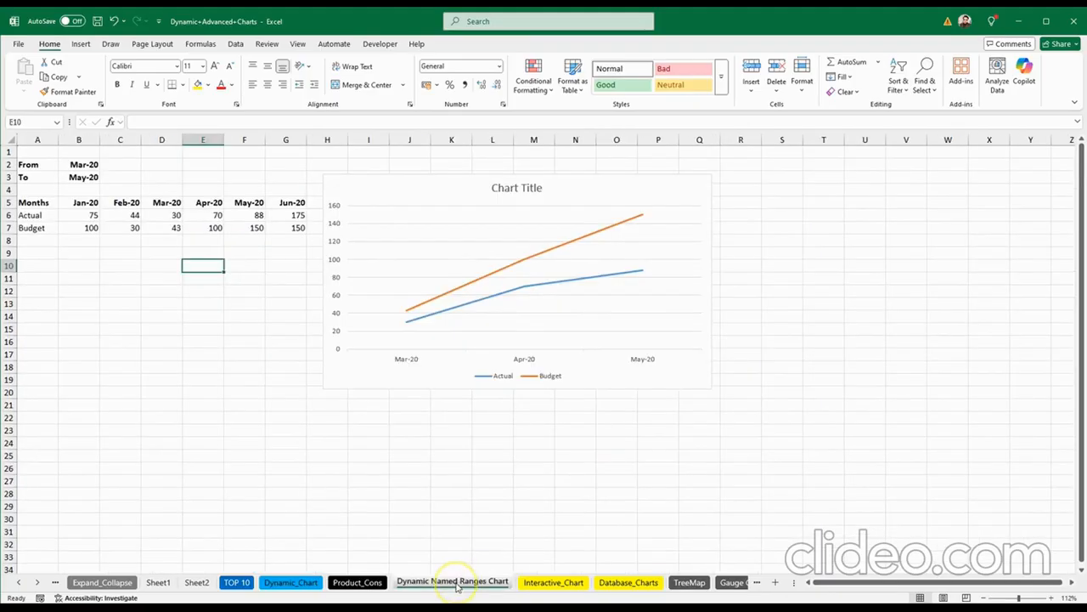
{"action": "left_click", "coordinate": [339, 184]}
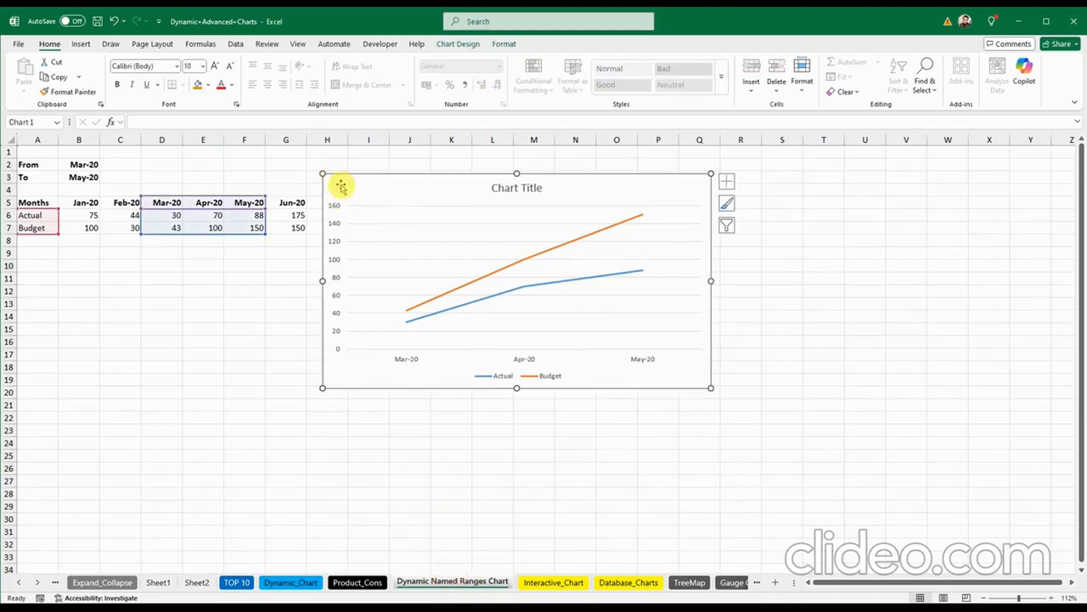
{"action": "key", "text": "Delete"}
{"action": "left_click", "coordinate": [382, 331]}
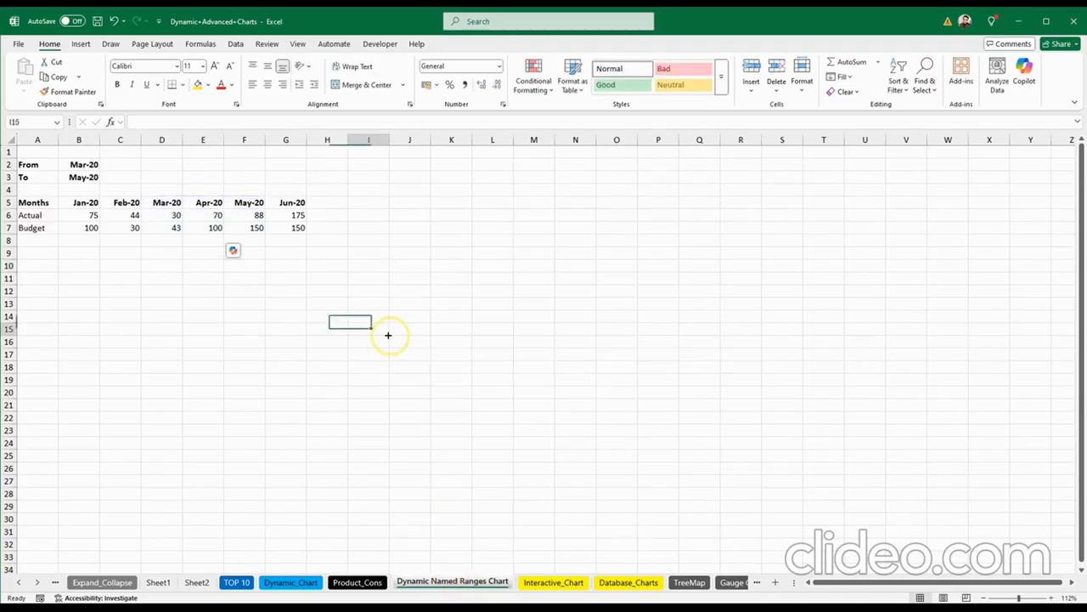
{"action": "left_click", "coordinate": [280, 417]}
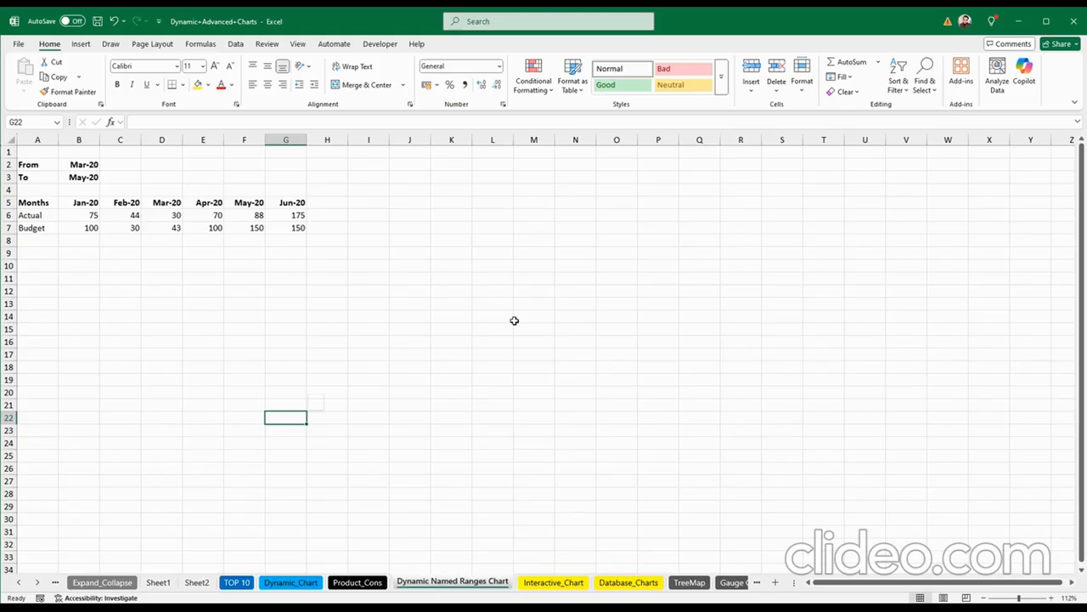
Step: Select the Months, Actual and Budget table A5:G7 as the chart data
{"action": "left_click", "coordinate": [313, 281]}
{"action": "left_click", "coordinate": [484, 277]}
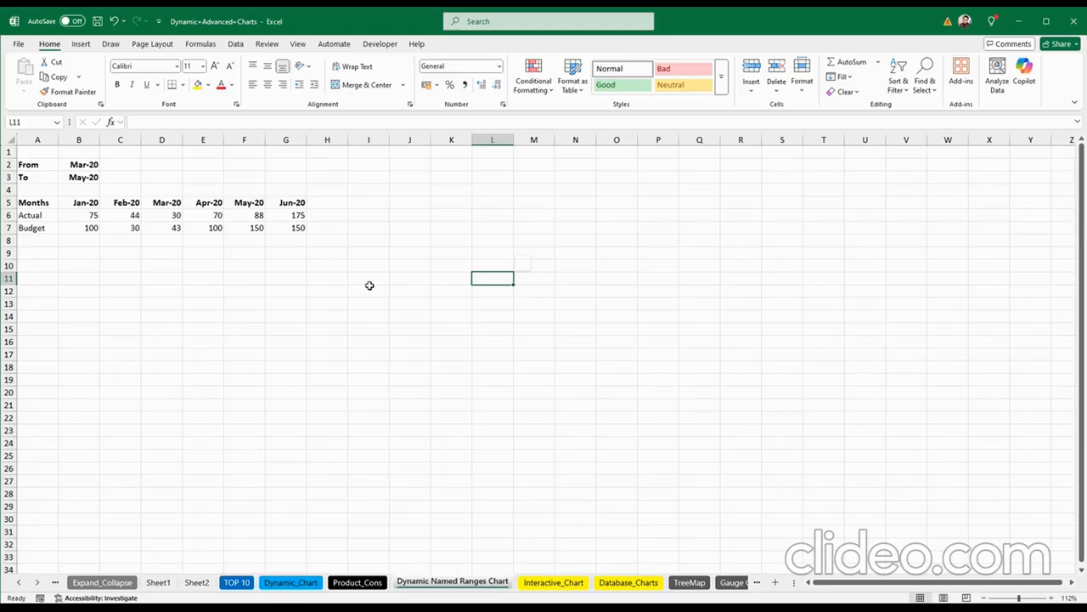
{"action": "left_click", "coordinate": [369, 287]}
{"action": "left_click", "coordinate": [369, 286]}
{"action": "left_click", "coordinate": [365, 291]}
{"action": "left_click", "coordinate": [38, 200]}
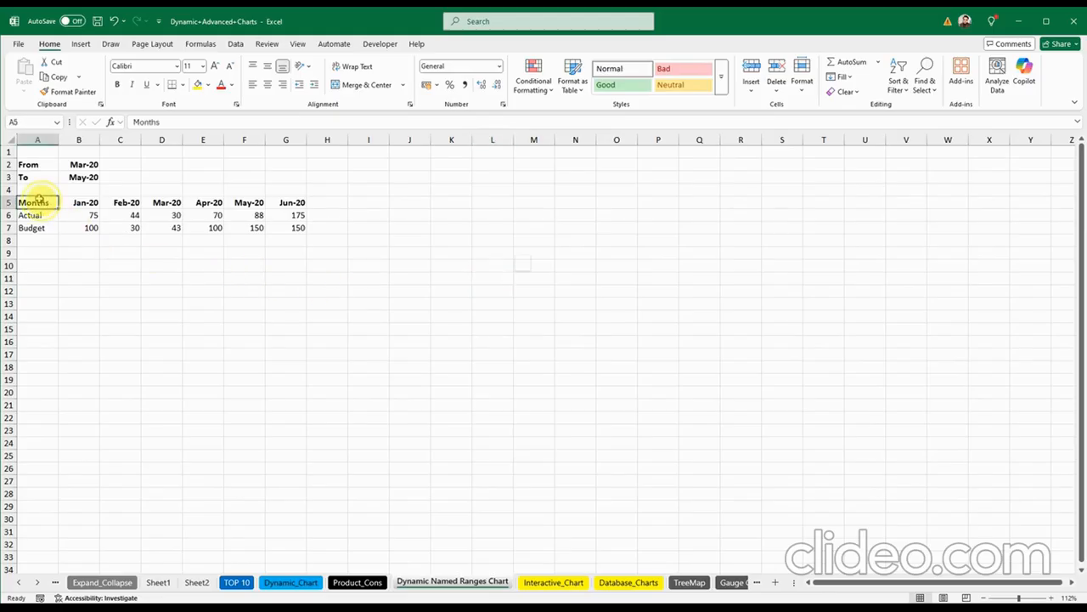
{"action": "left_click_drag", "start_coordinate": [38, 200], "coordinate": [289, 231]}
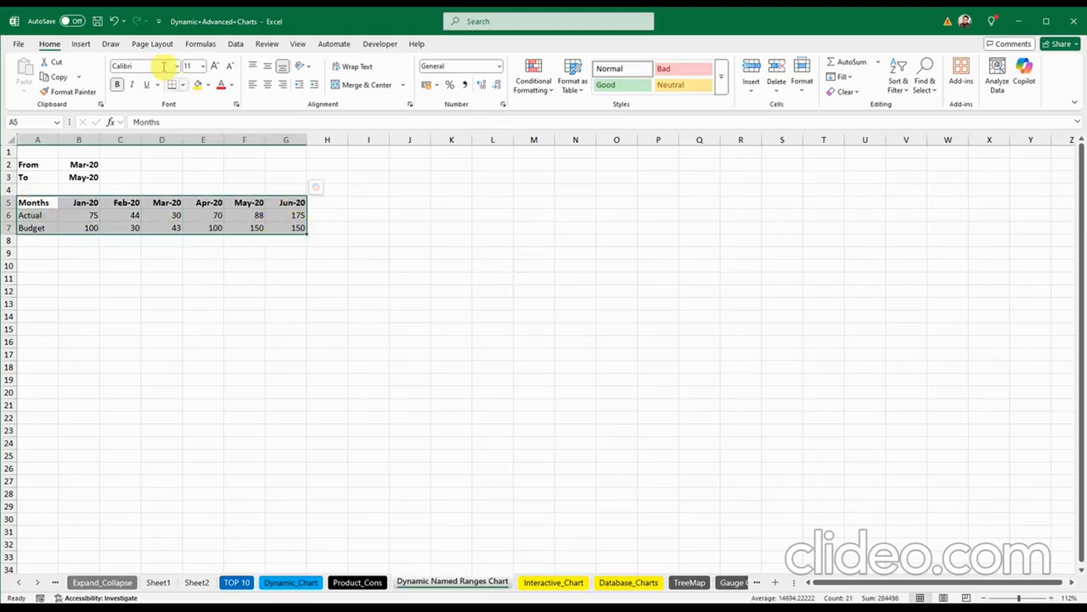
Step: Insert a 2-D line chart of Actual and Budget and move it up beside the table
{"action": "left_click", "coordinate": [81, 43]}
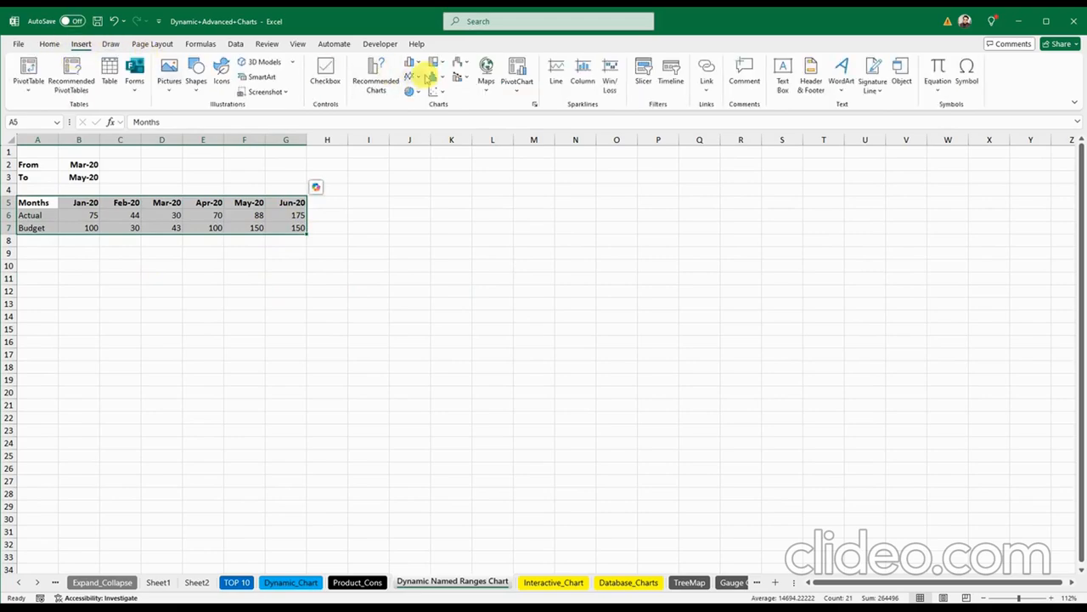
{"action": "left_click", "coordinate": [412, 63]}
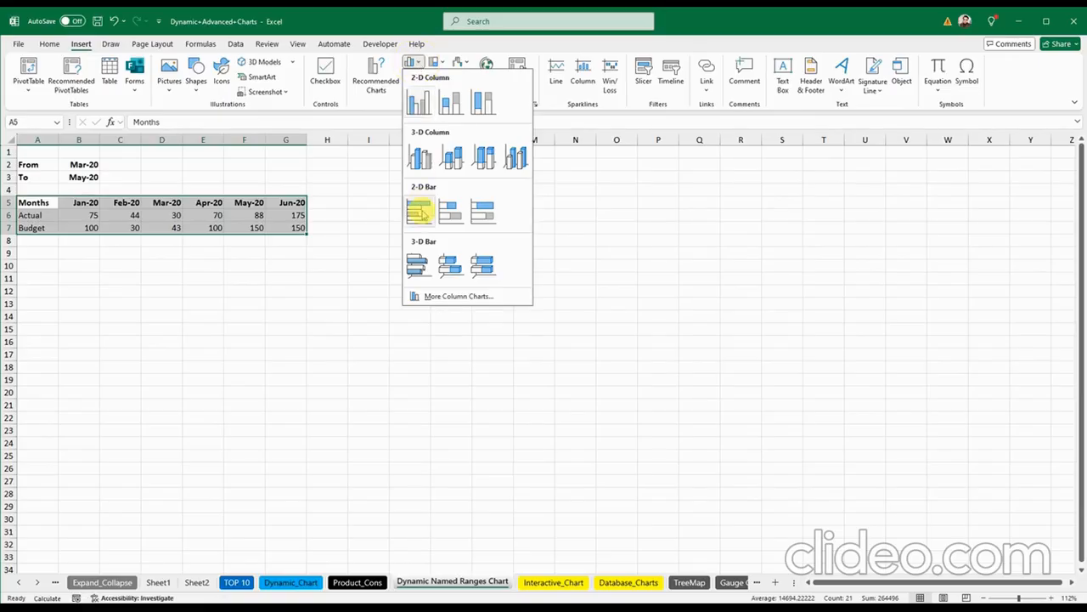
{"action": "left_click", "coordinate": [413, 66]}
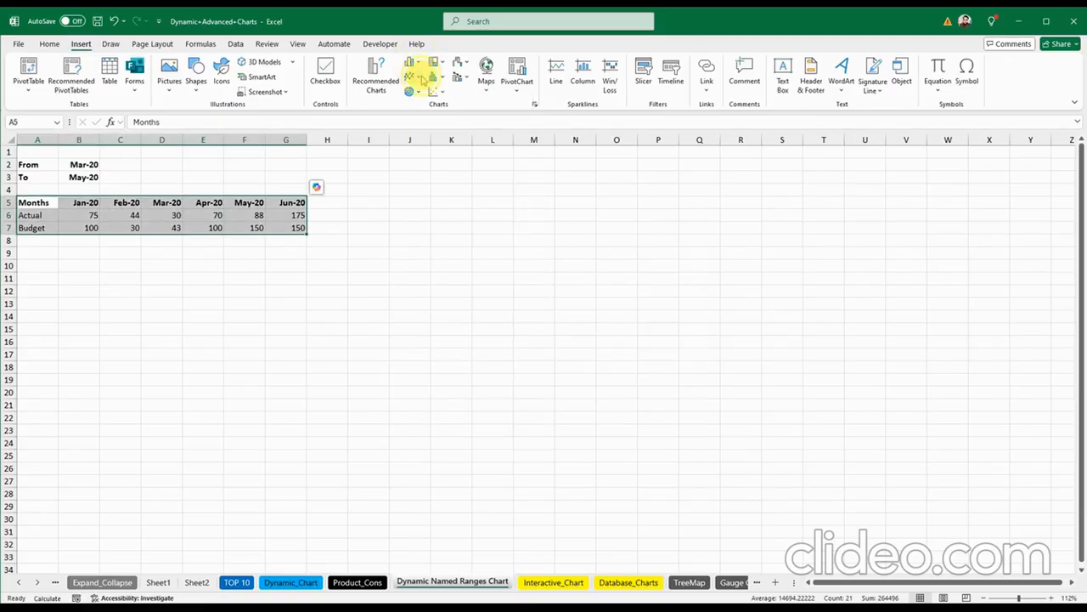
{"action": "left_click", "coordinate": [416, 76]}
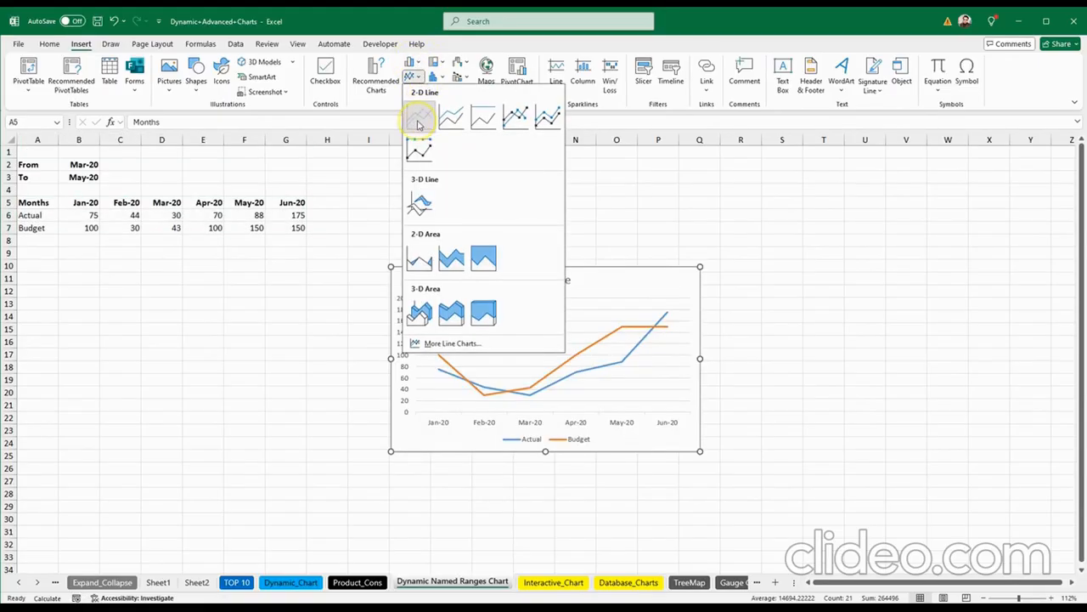
{"action": "left_click", "coordinate": [418, 124]}
{"action": "left_click_drag", "start_coordinate": [445, 274], "coordinate": [427, 207]}
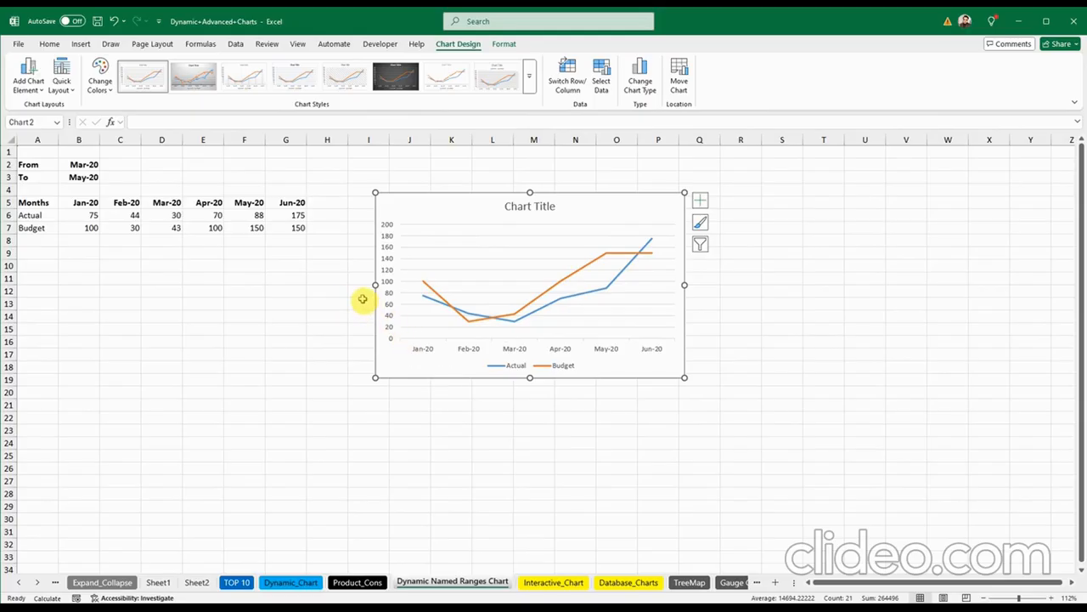
{"action": "left_click", "coordinate": [85, 202]}
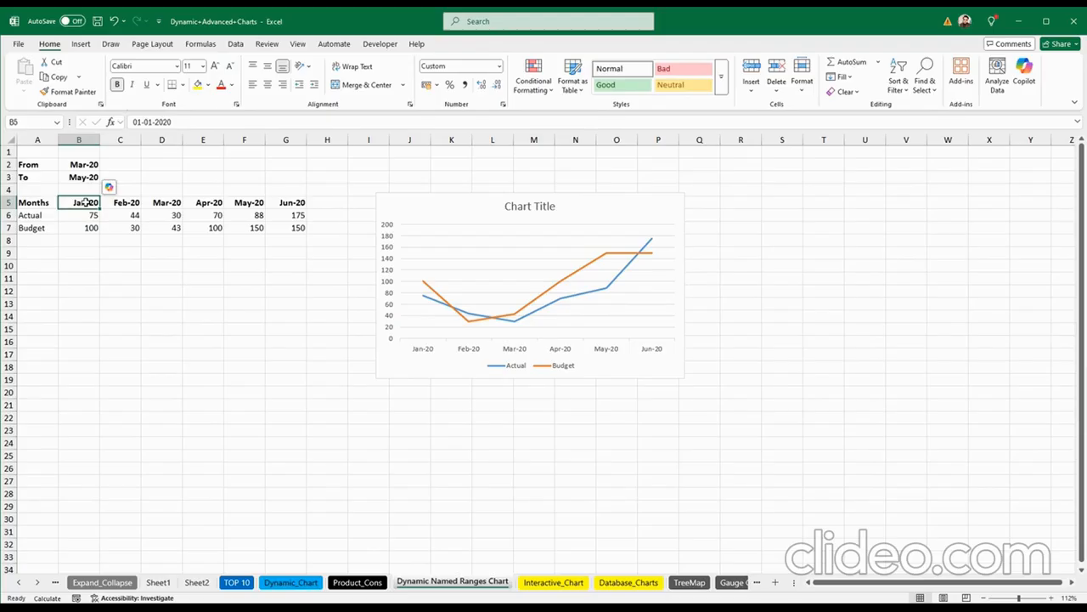
Step: Try selecting the Feb-20 to May-20 values, then set From to Feb-20 and To to May-20
{"action": "left_click_drag", "start_coordinate": [119, 202], "coordinate": [251, 231]}
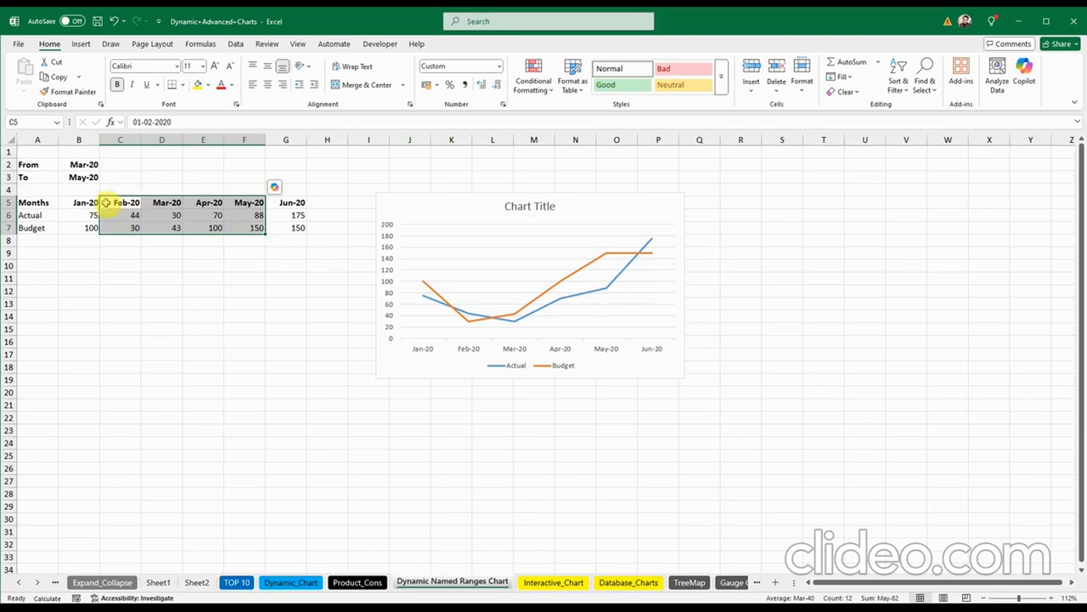
{"action": "left_click", "coordinate": [158, 243]}
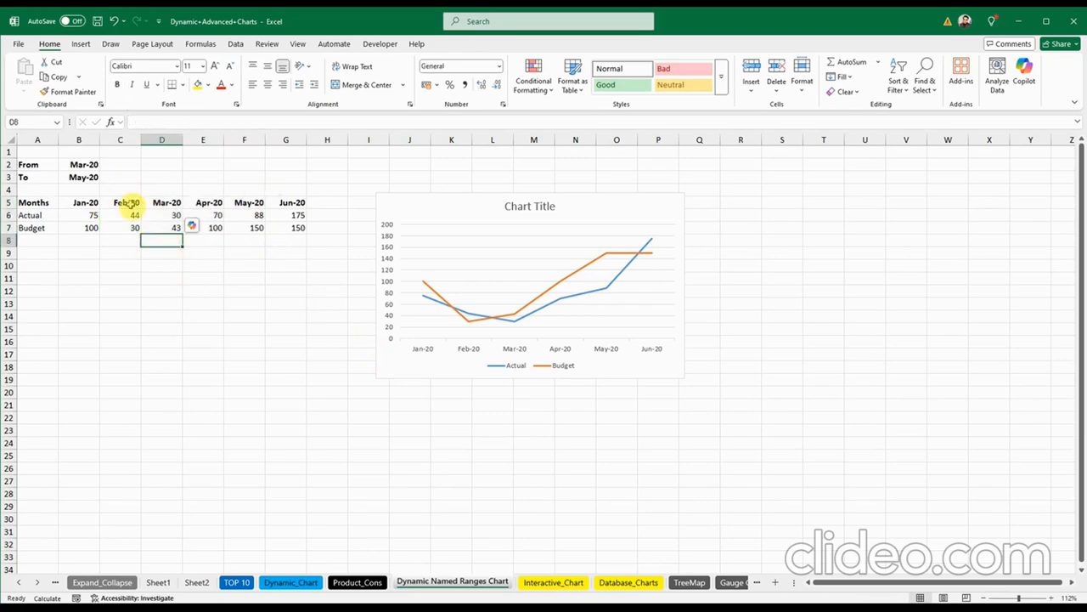
{"action": "left_click_drag", "start_coordinate": [127, 202], "coordinate": [132, 229]}
{"action": "left_click", "coordinate": [222, 291]}
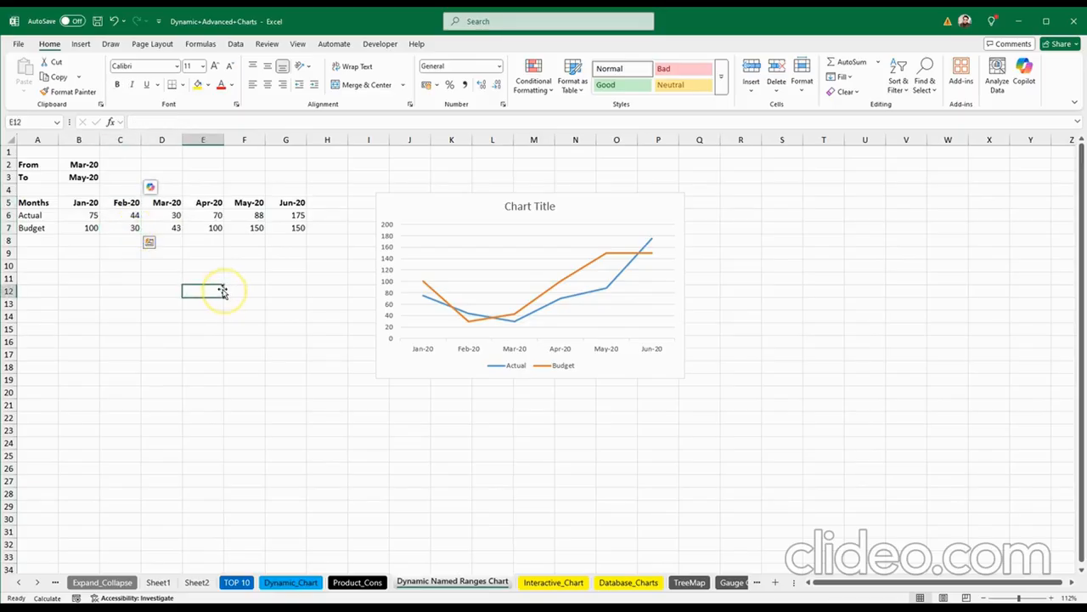
{"action": "left_click", "coordinate": [89, 165]}
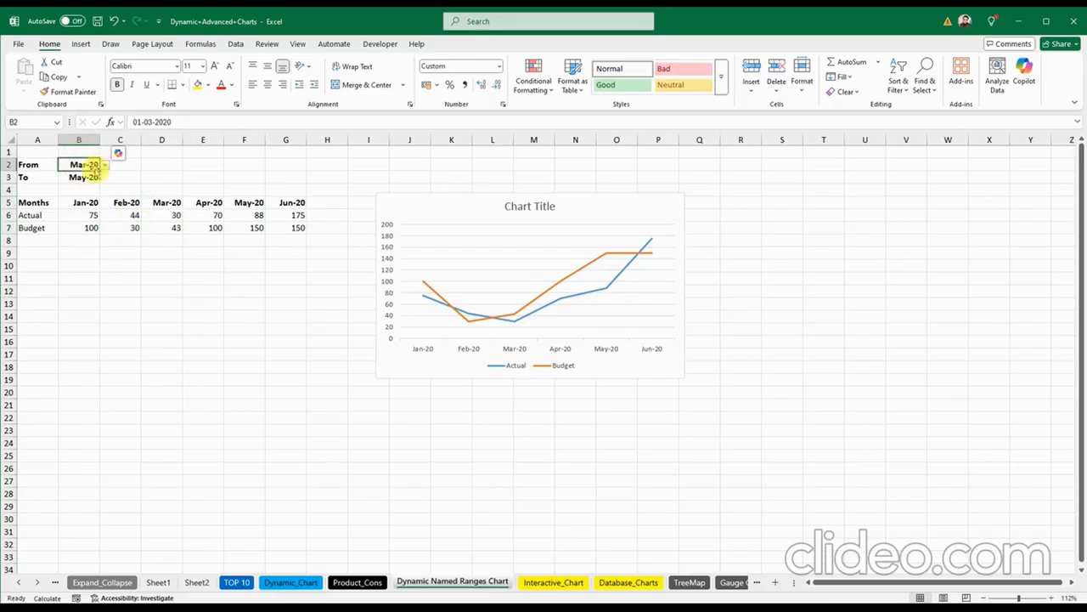
{"action": "left_click", "coordinate": [103, 165]}
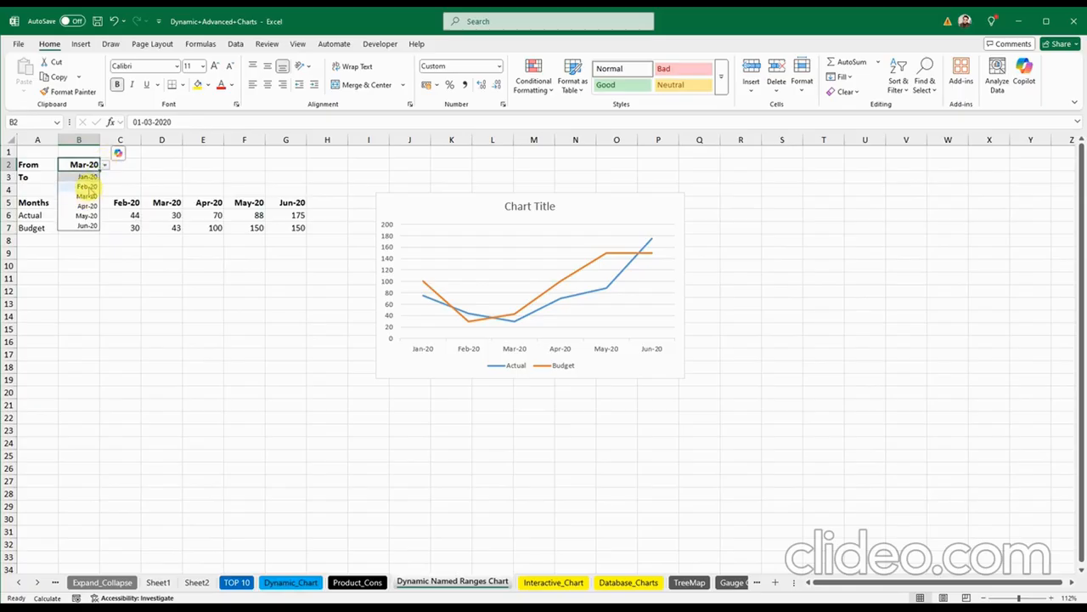
{"action": "left_click", "coordinate": [90, 186]}
{"action": "left_click", "coordinate": [91, 175]}
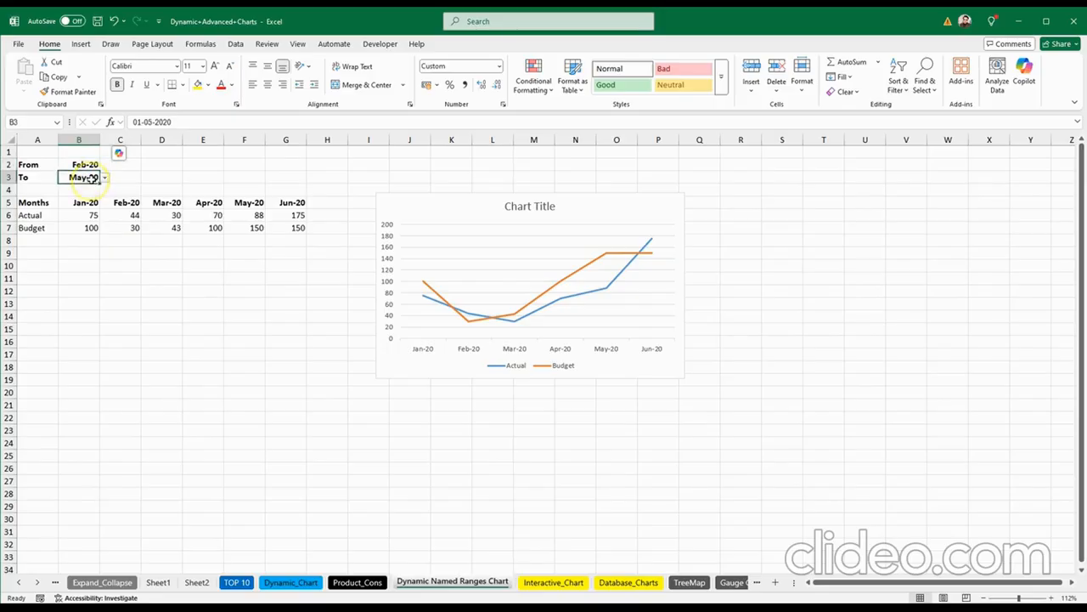
{"action": "left_click", "coordinate": [104, 177]}
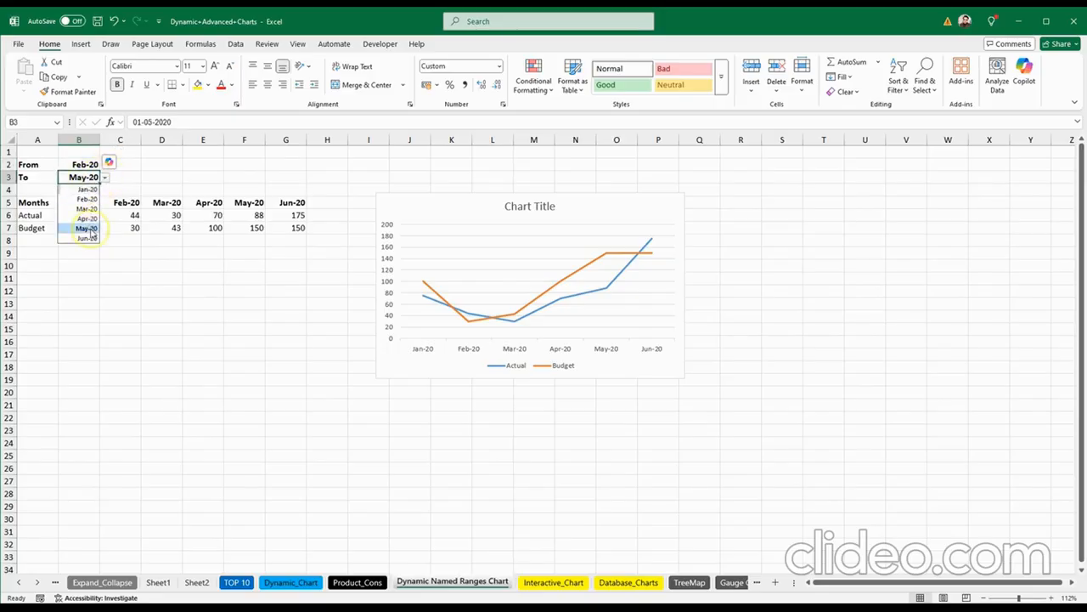
{"action": "left_click", "coordinate": [88, 228]}
{"action": "left_click", "coordinate": [107, 175]}
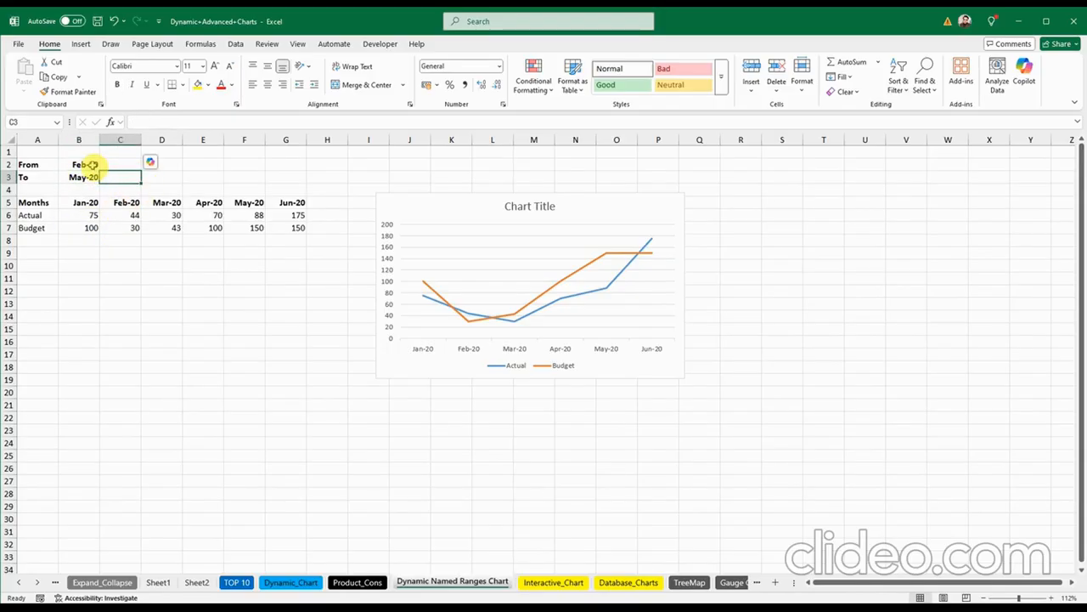
Step: Delete the line chart, then undo back to the restored chart and Jan-20 to Jun-20 period
{"action": "left_click", "coordinate": [390, 198]}
{"action": "left_click", "coordinate": [451, 308]}
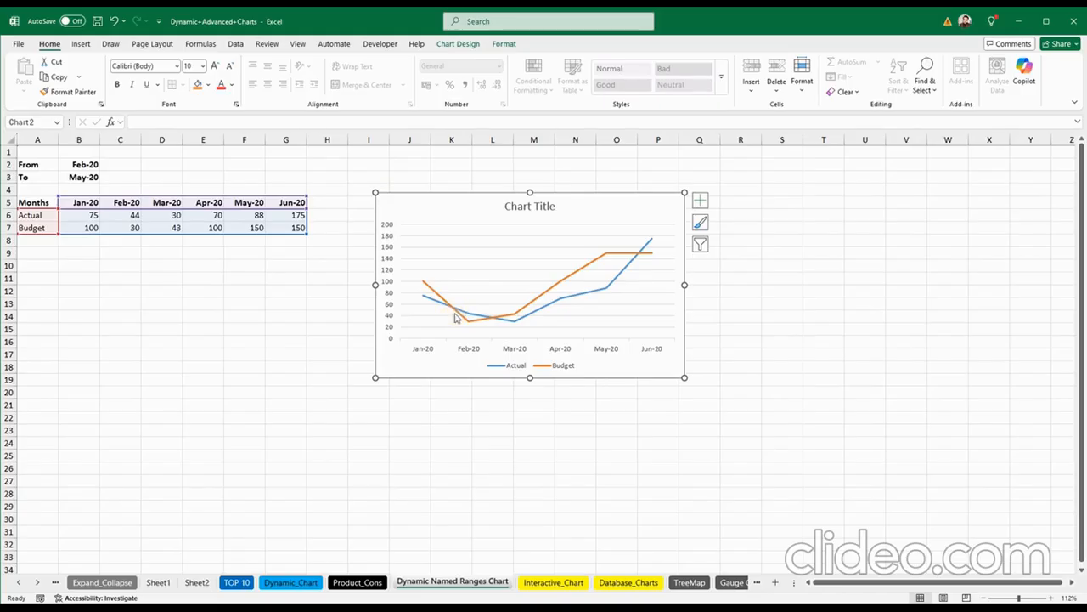
{"action": "key", "text": "Delete"}
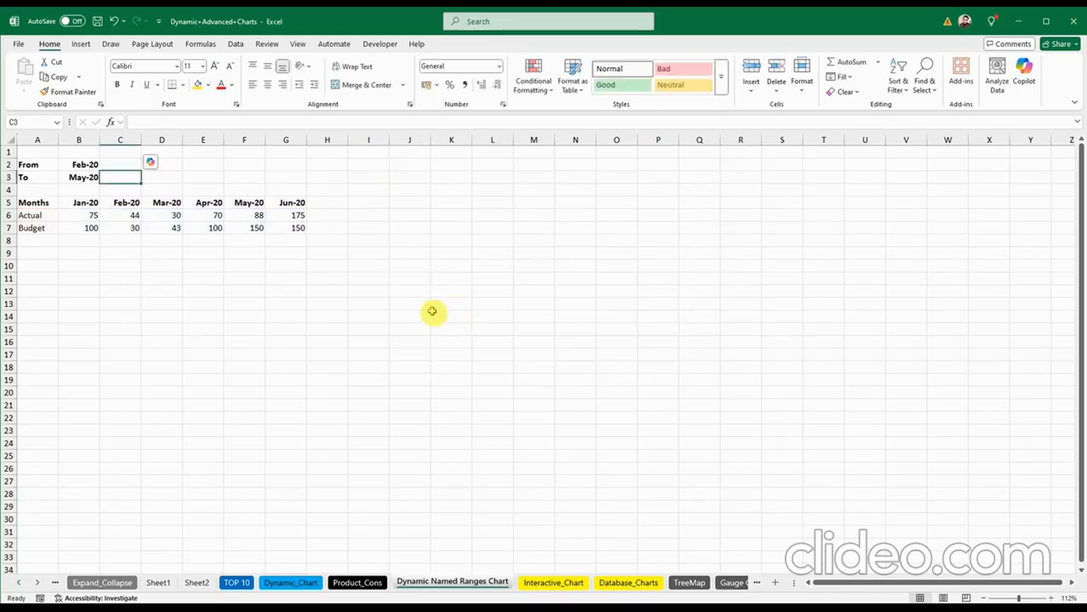
{"action": "left_click", "coordinate": [114, 21]}
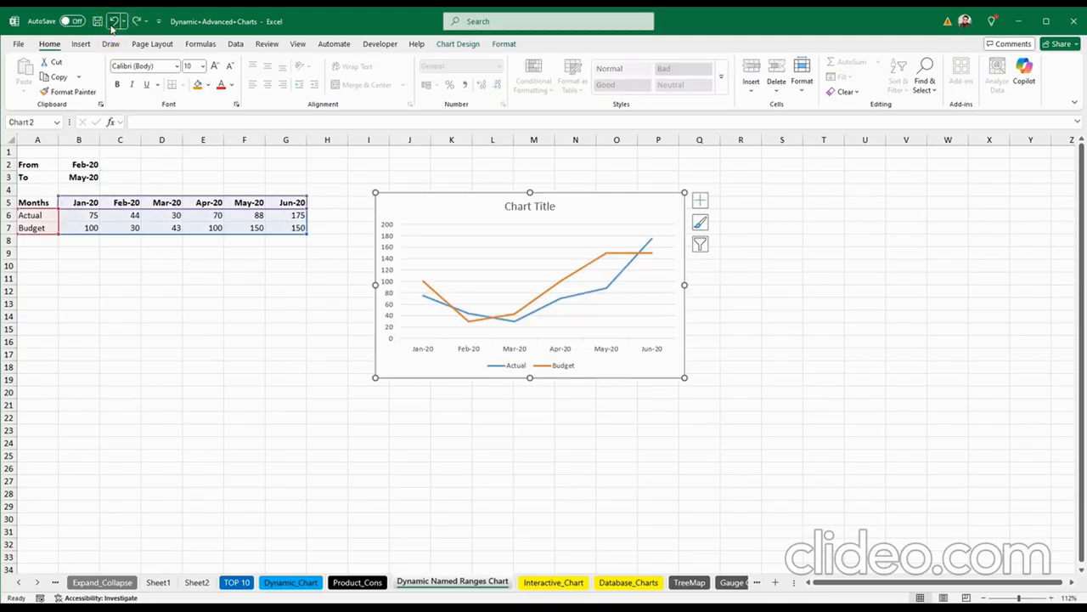
{"action": "left_click", "coordinate": [114, 21]}
{"action": "left_click", "coordinate": [114, 21]}
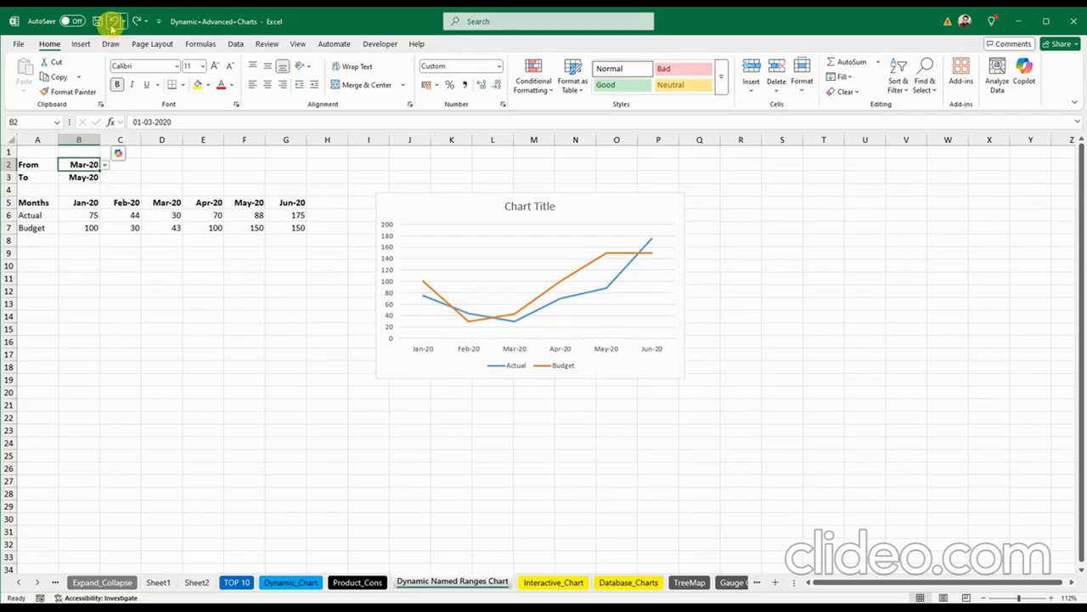
{"action": "left_click", "coordinate": [114, 21]}
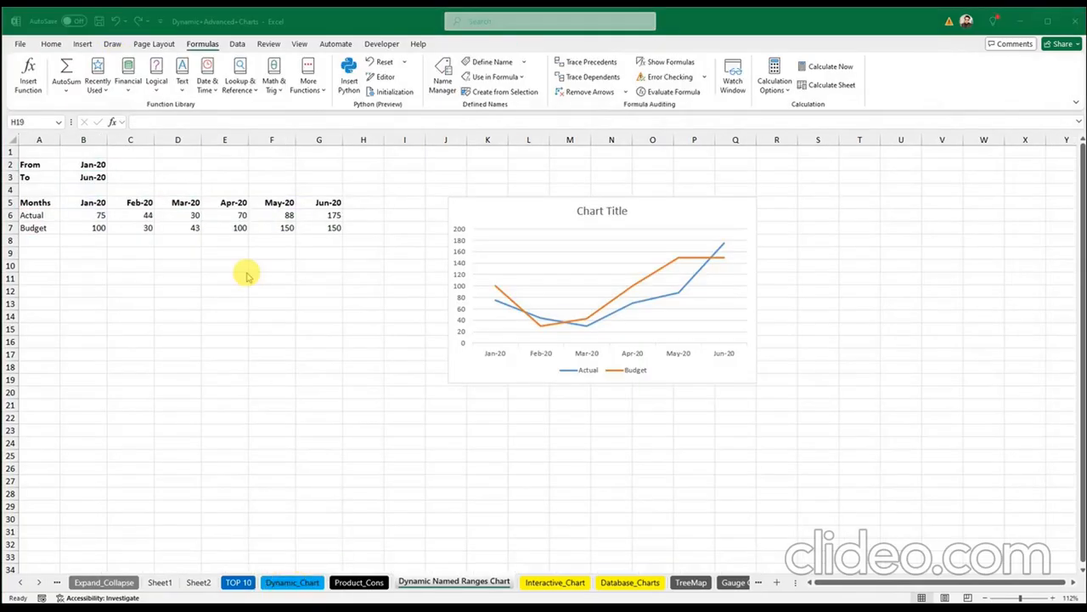
Step: Give D2 a List data validation sourced from the month headers $B$5:$G$5
{"action": "left_click", "coordinate": [95, 258]}
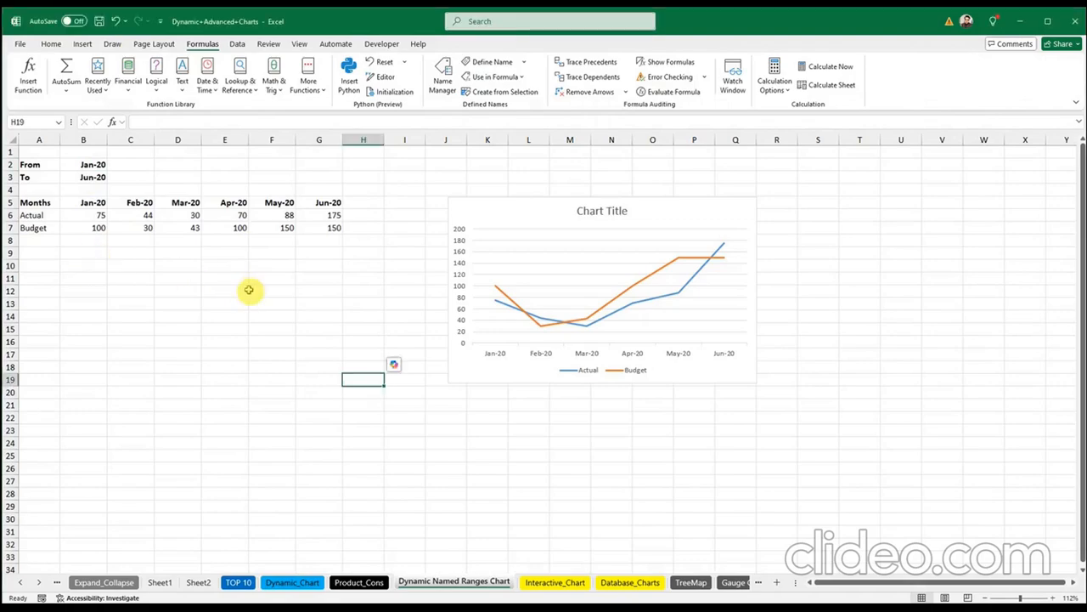
{"action": "left_click", "coordinate": [178, 165]}
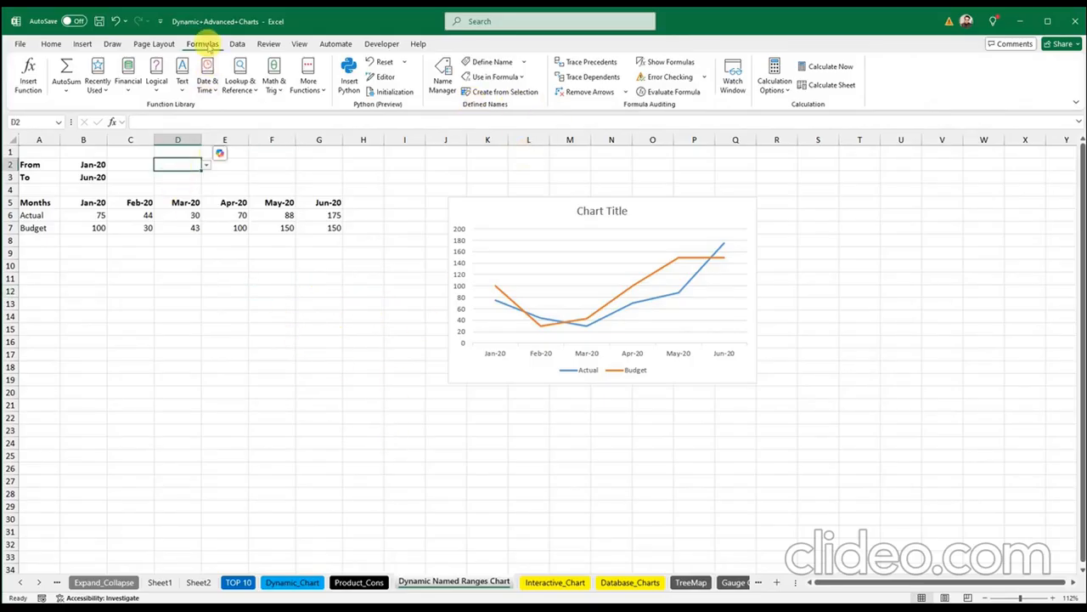
{"action": "left_click", "coordinate": [237, 43]}
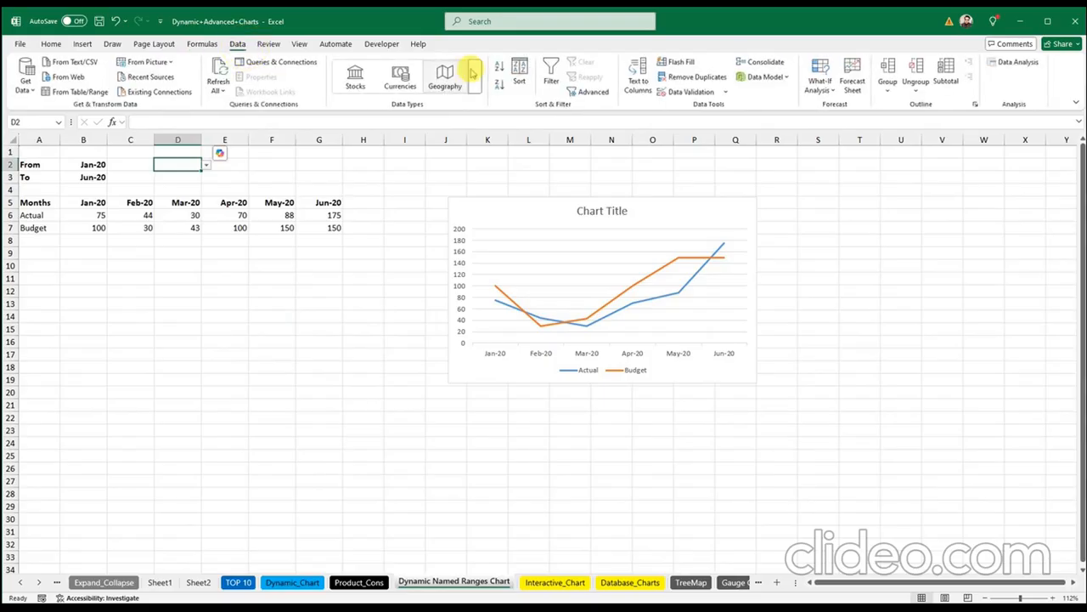
{"action": "left_click", "coordinate": [716, 92]}
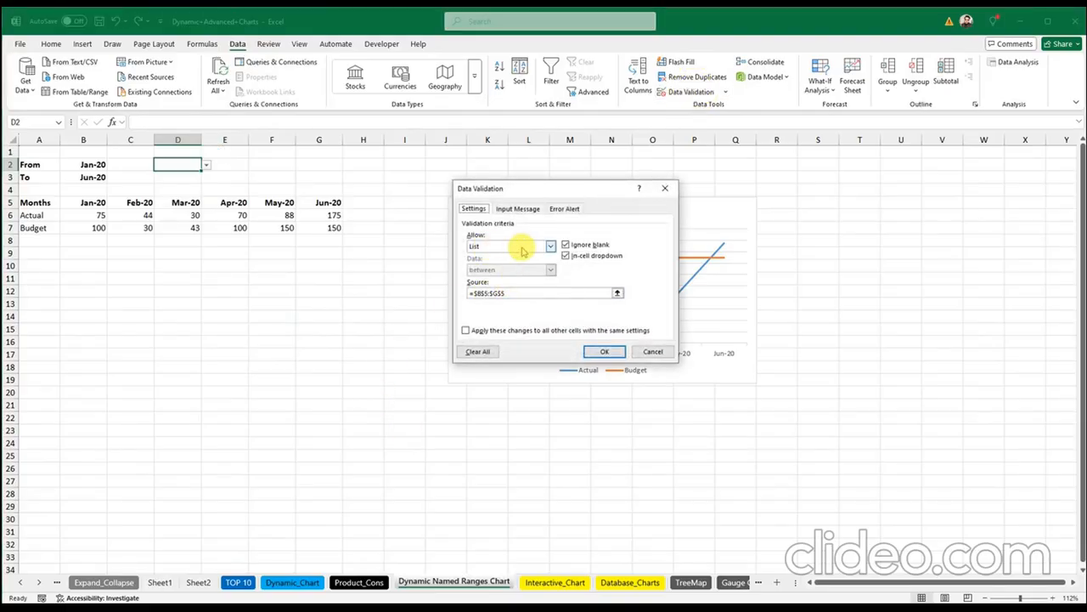
{"action": "left_click", "coordinate": [523, 246]}
{"action": "left_click", "coordinate": [503, 278]}
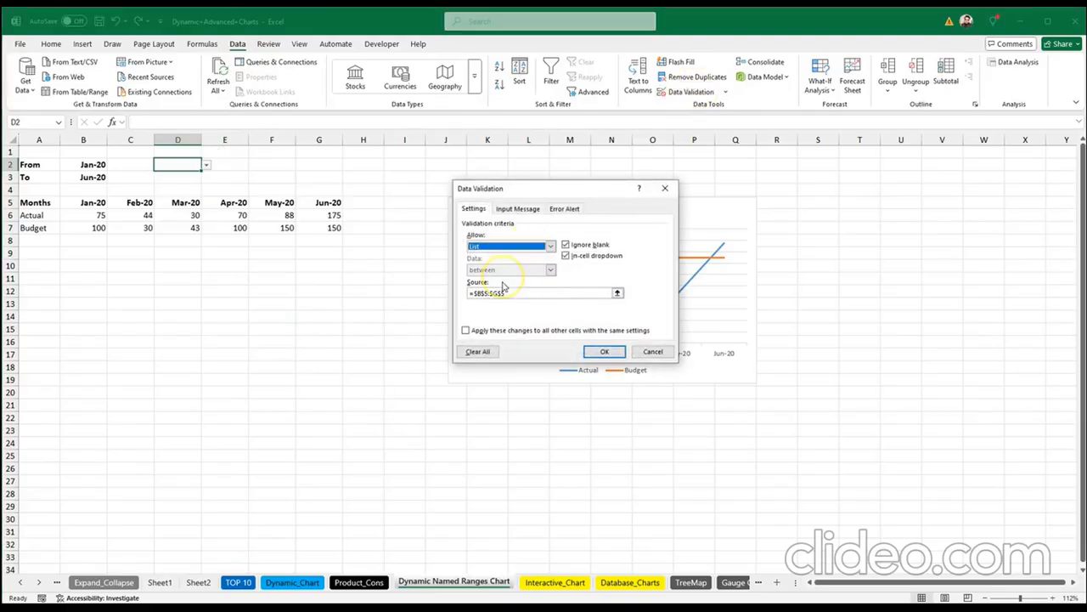
{"action": "left_click", "coordinate": [517, 294]}
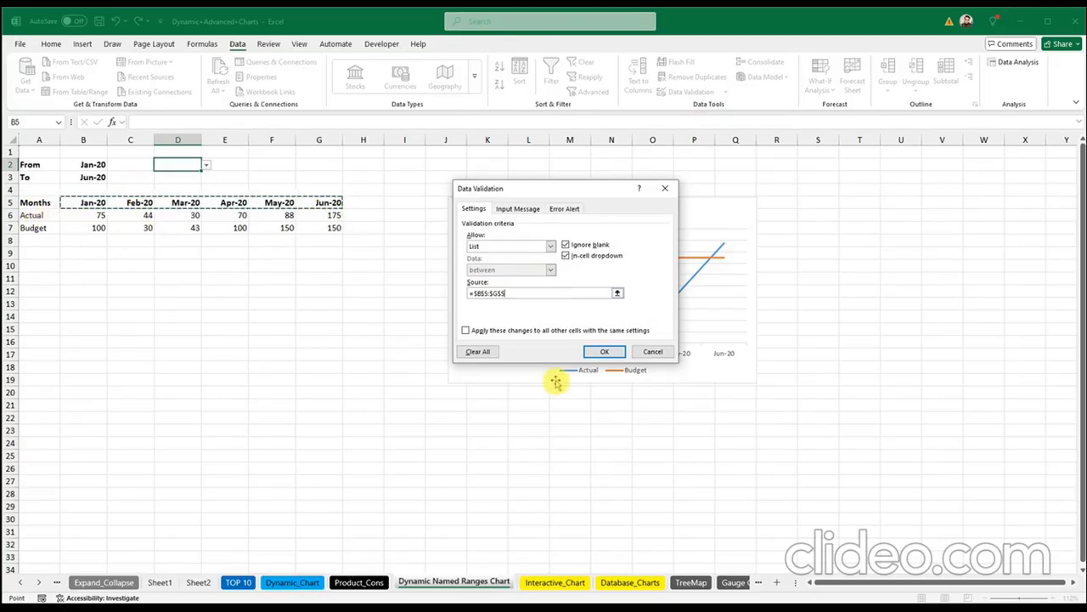
{"action": "left_click", "coordinate": [598, 353]}
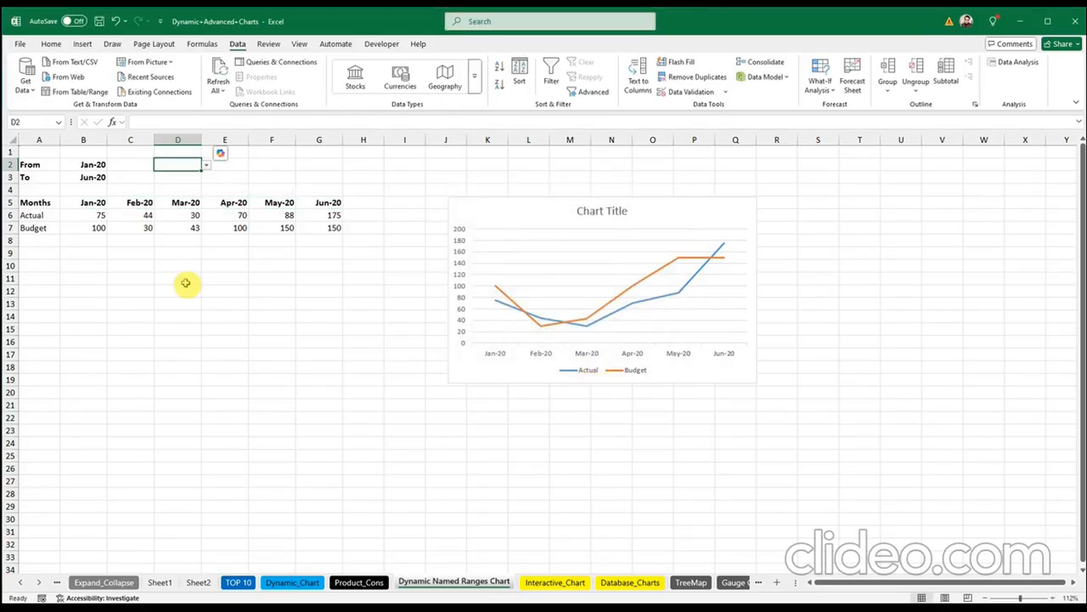
Step: Pick Jan-20 from D2's month list, then clear D2 so it stays empty
{"action": "left_click", "coordinate": [185, 282]}
{"action": "left_click", "coordinate": [191, 165]}
{"action": "left_click", "coordinate": [207, 166]}
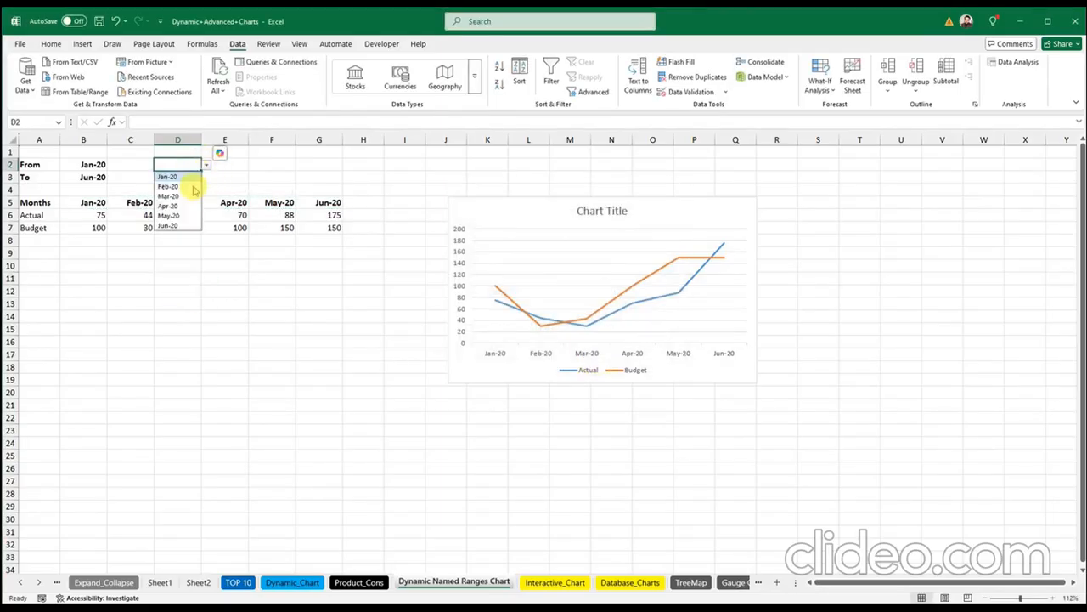
{"action": "left_click", "coordinate": [169, 176]}
{"action": "left_click", "coordinate": [205, 166]}
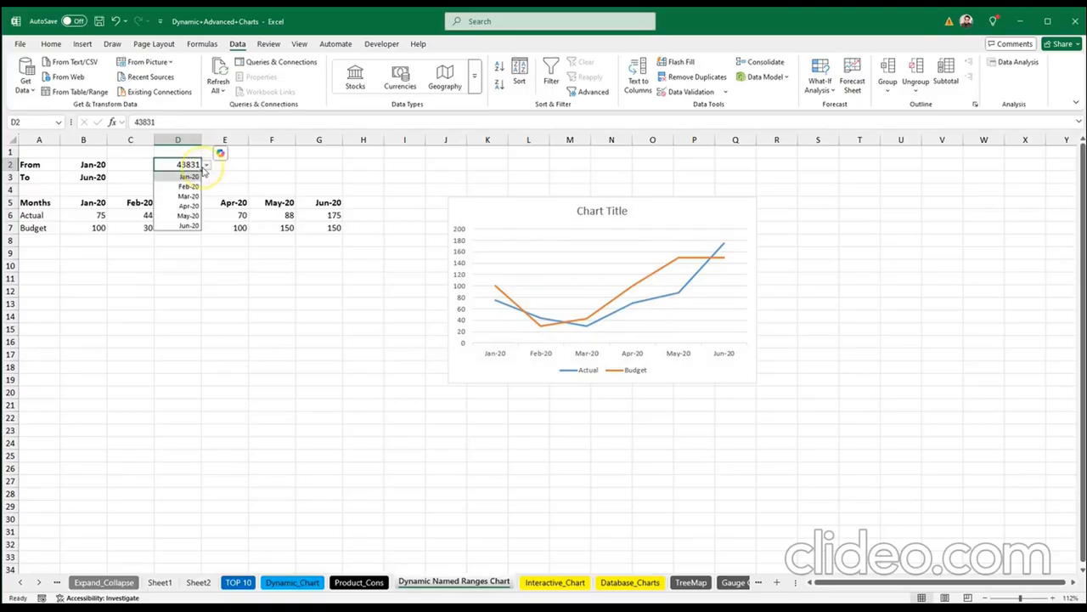
{"action": "left_click", "coordinate": [184, 176]}
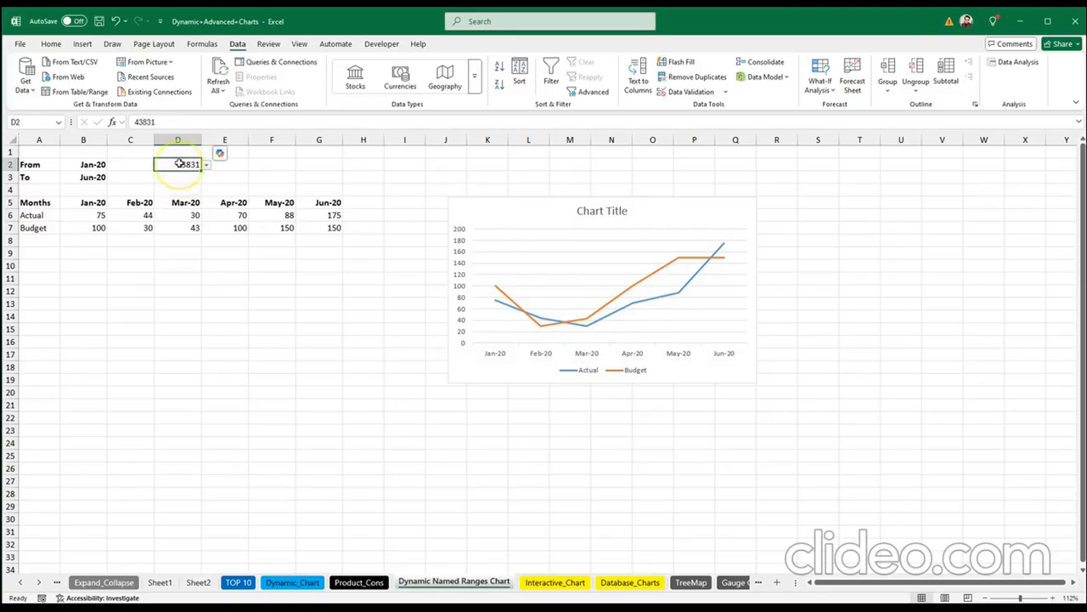
{"action": "key", "text": "Delete"}
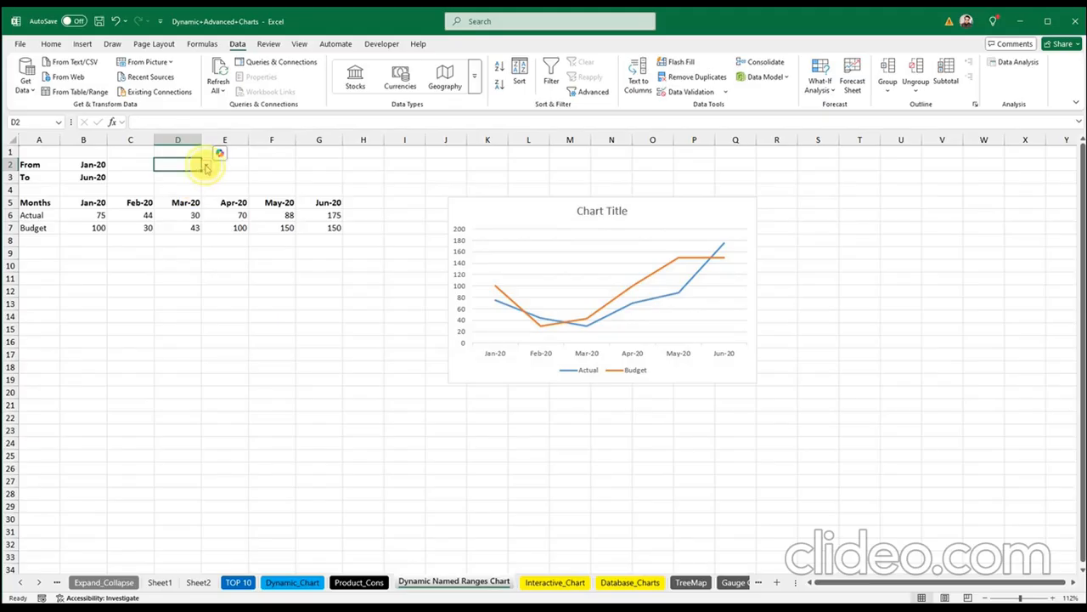
{"action": "left_click", "coordinate": [205, 166]}
{"action": "left_click", "coordinate": [205, 166]}
{"action": "left_click", "coordinate": [172, 316]}
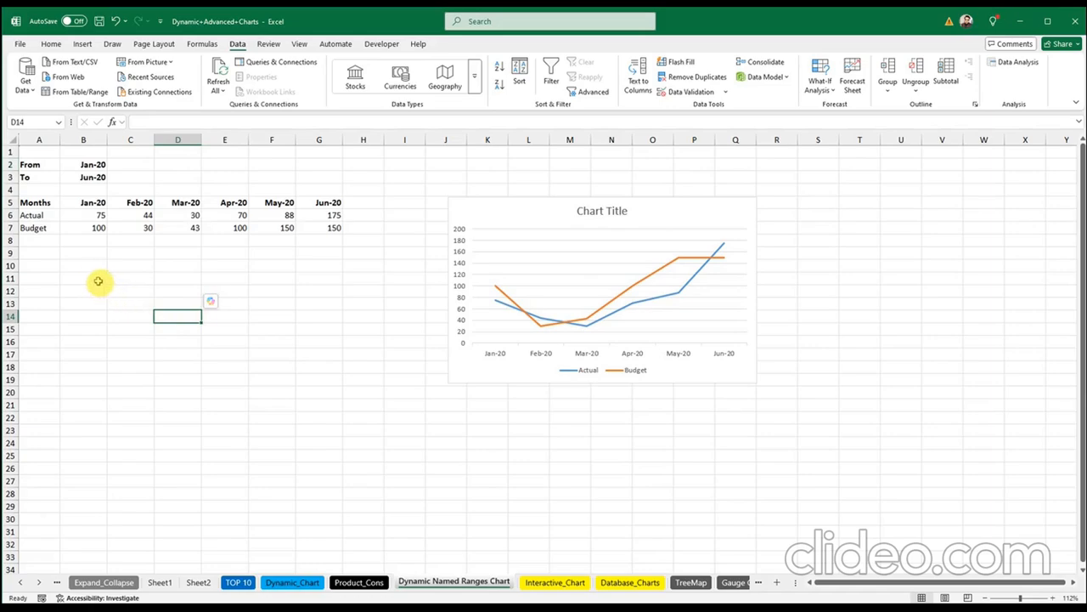
Step: Copy the Actual and Budget labels from A6:A7 into A10:A11
{"action": "left_click_drag", "start_coordinate": [33, 215], "coordinate": [36, 228]}
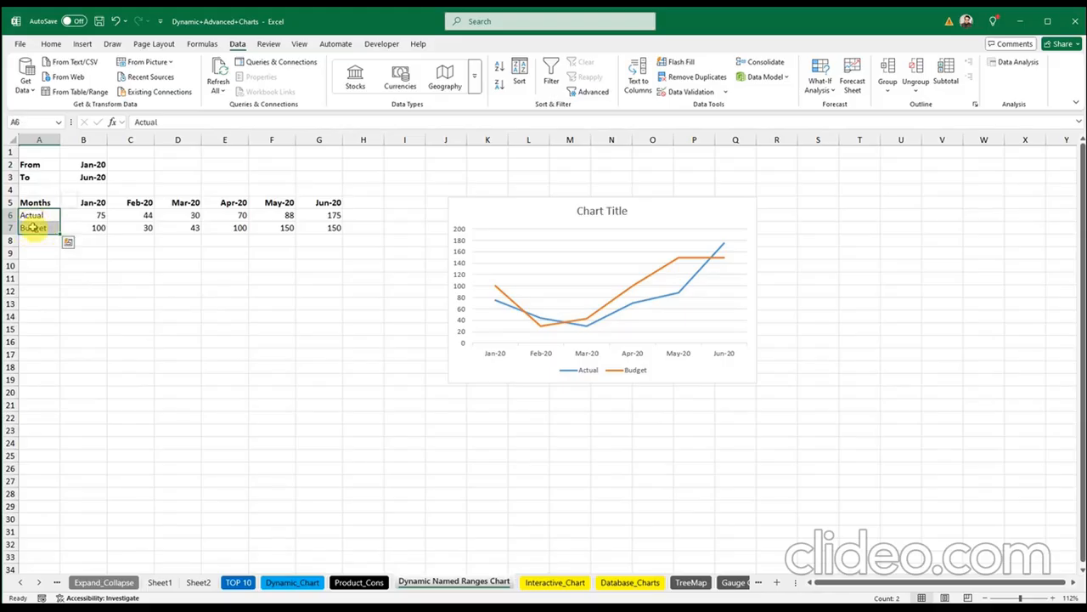
{"action": "key", "text": "ctrl+c"}
{"action": "left_click", "coordinate": [36, 266]}
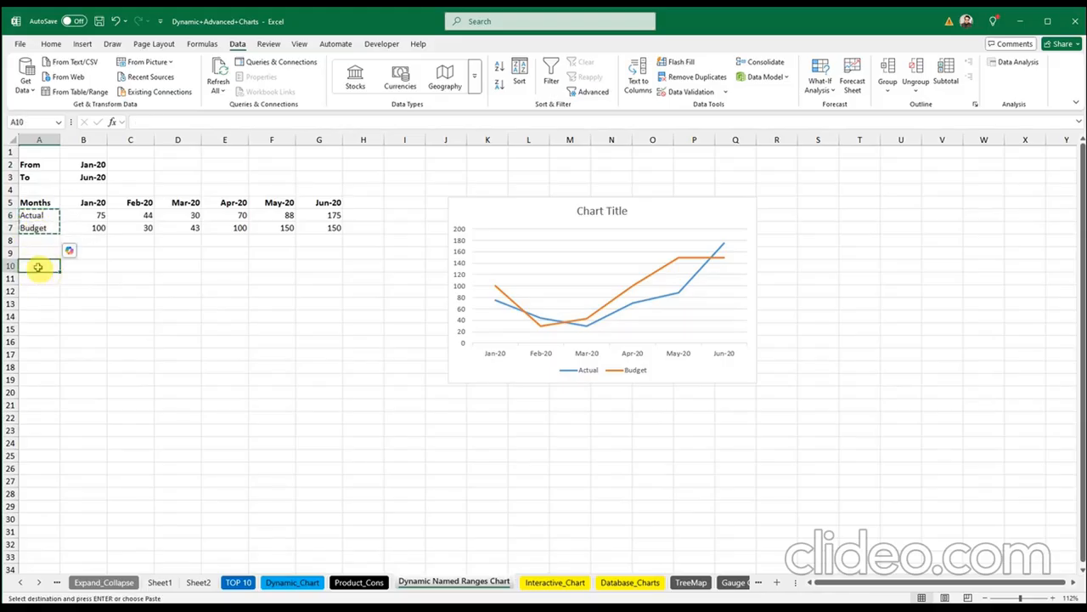
{"action": "key", "text": "ctrl+v"}
{"action": "left_click", "coordinate": [269, 354]}
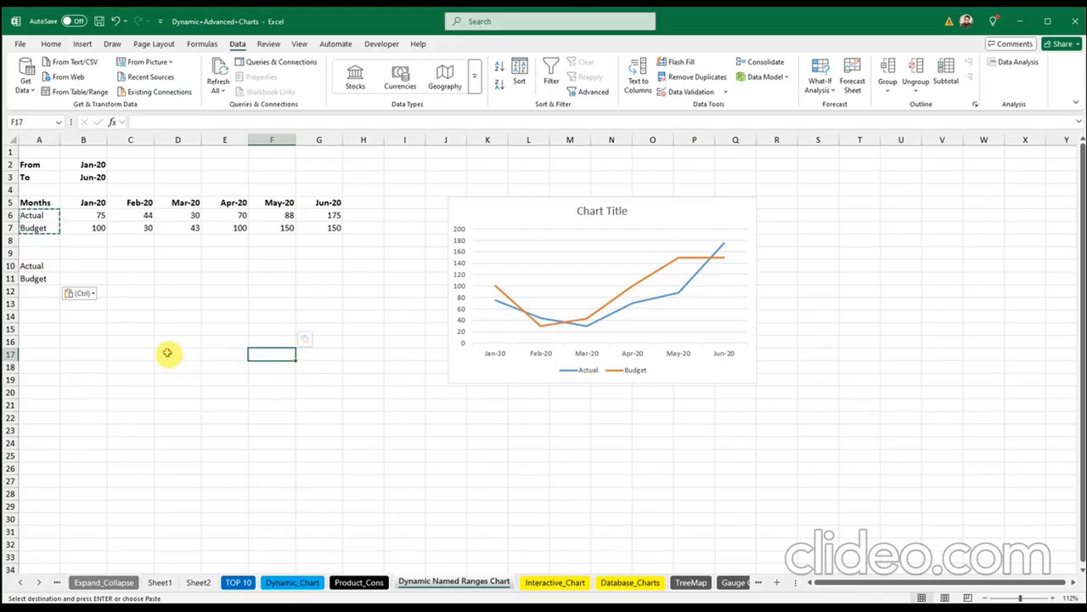
Step: Enter sample numbers 1, 2, 3, 45 and 4 down D10:D14
{"action": "left_click", "coordinate": [178, 264]}
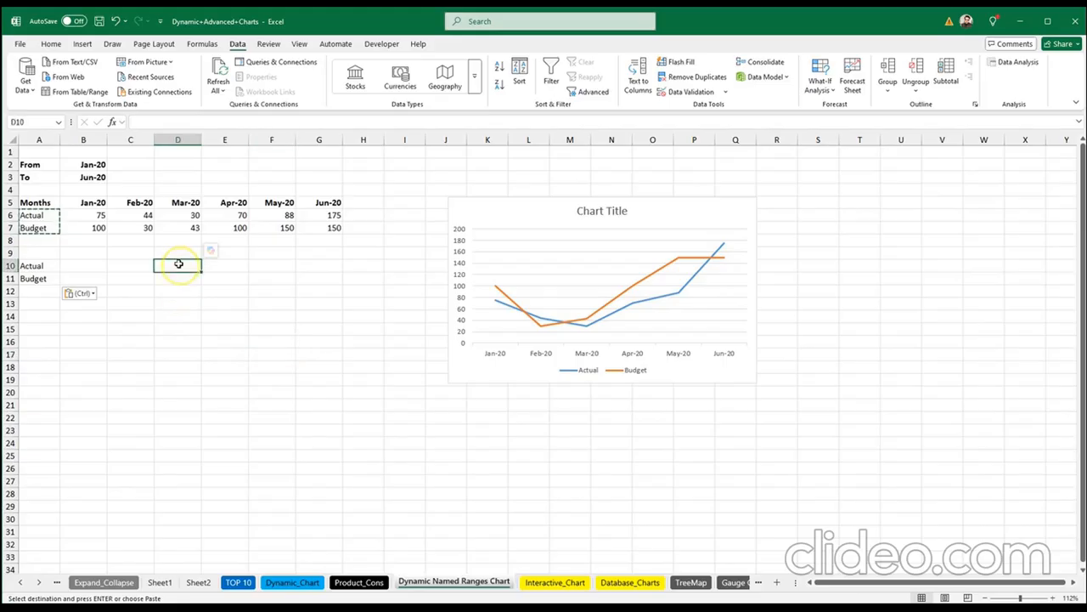
{"action": "type", "text": "1"}
{"action": "key", "text": "Return"}
{"action": "type", "text": "2"}
{"action": "key", "text": "Return"}
{"action": "type", "text": "3"}
{"action": "key", "text": "Return"}
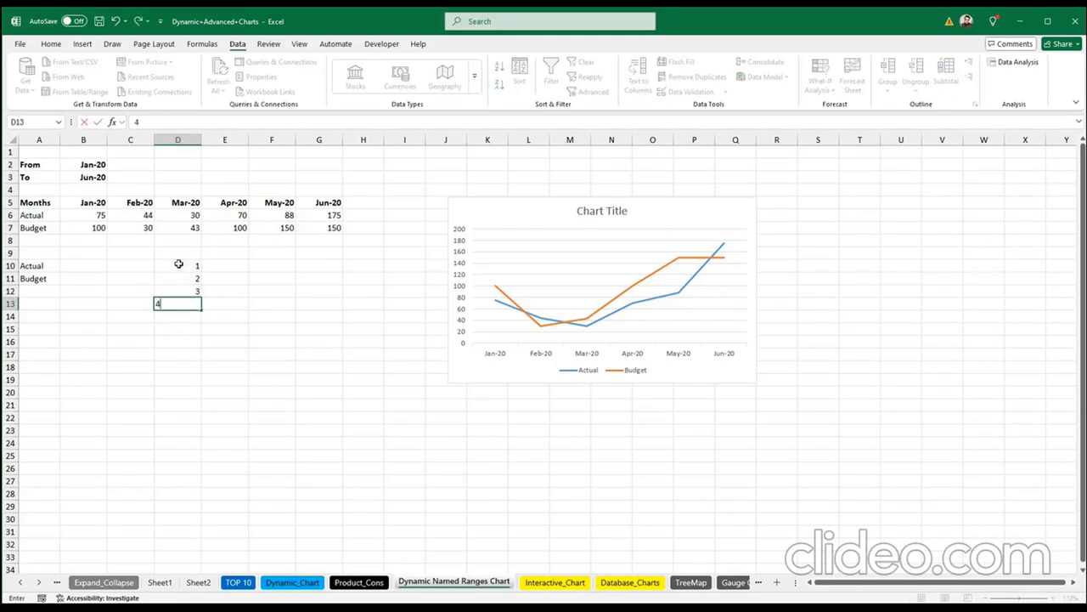
{"action": "type", "text": "45"}
{"action": "key", "text": "Return"}
{"action": "type", "text": "4"}
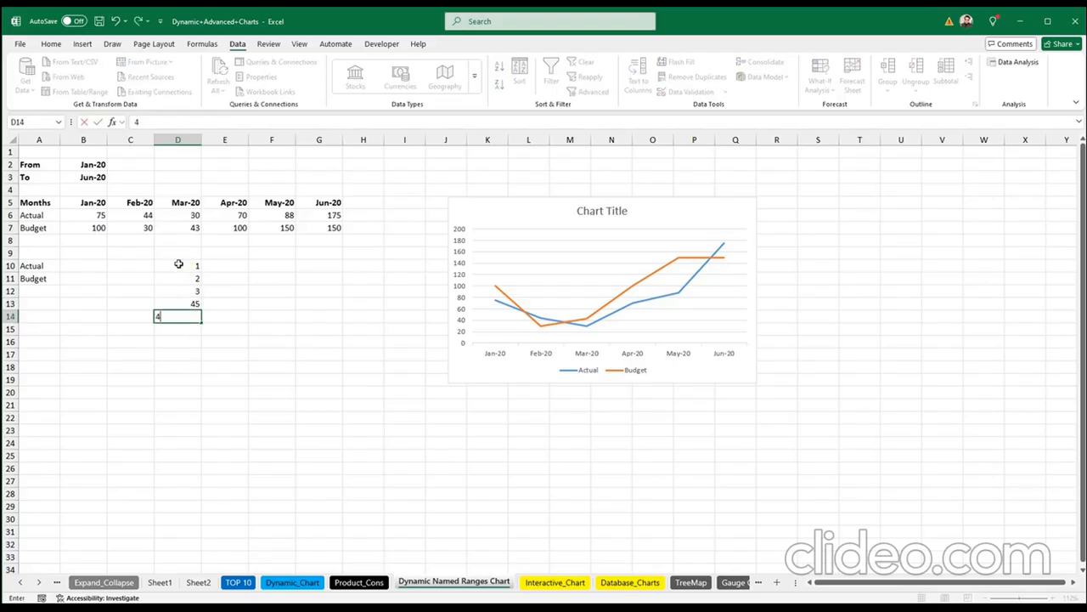
{"action": "key", "text": "Return"}
Step: Total them with =SUM(D10:D14) giving 55, clear the scratch cells, and start =INDEX in B10
{"action": "type", "text": "=Sum"}
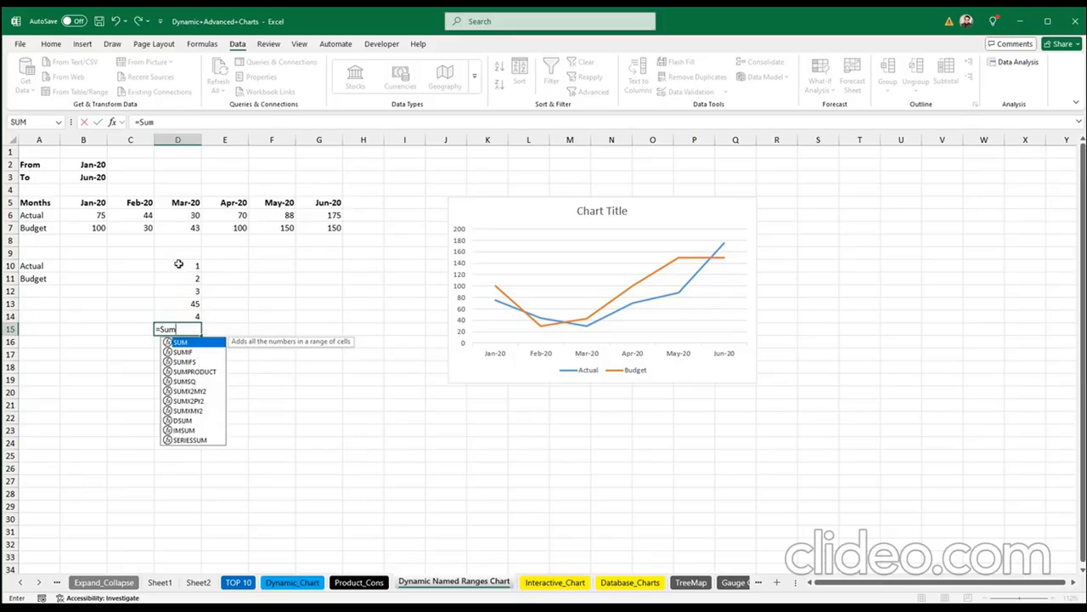
{"action": "type", "text": "("}
{"action": "left_click_drag", "start_coordinate": [179, 319], "coordinate": [204, 333]}
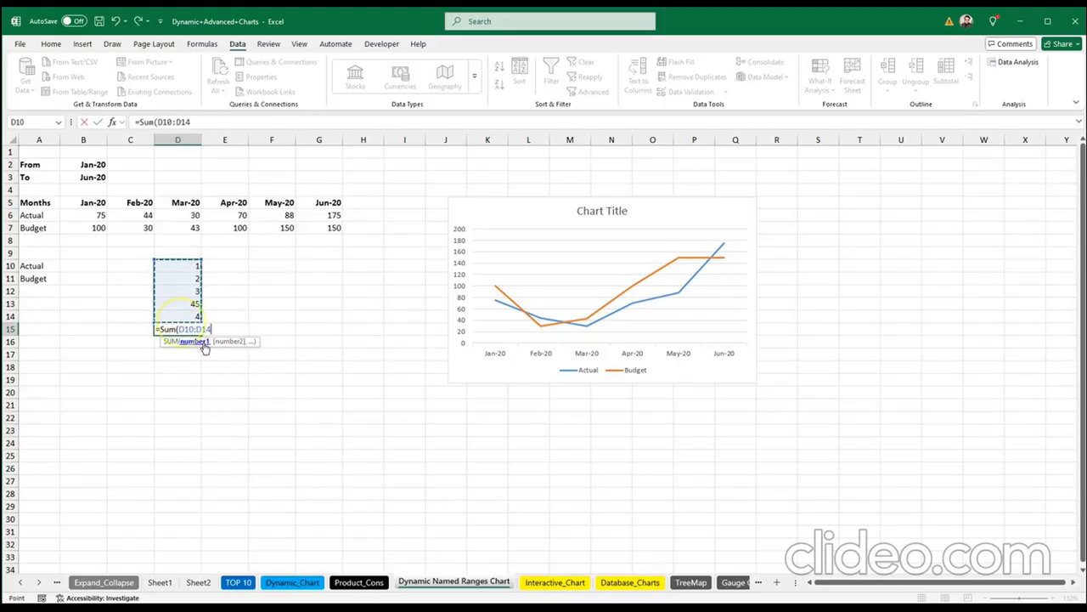
{"action": "type", "text": ")"}
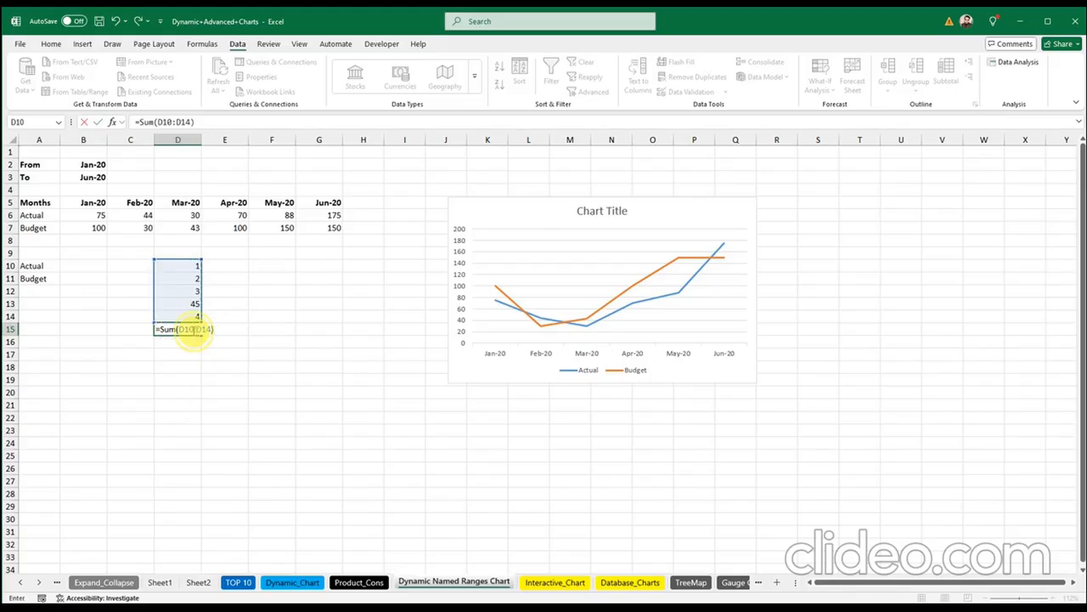
{"action": "left_click", "coordinate": [208, 329]}
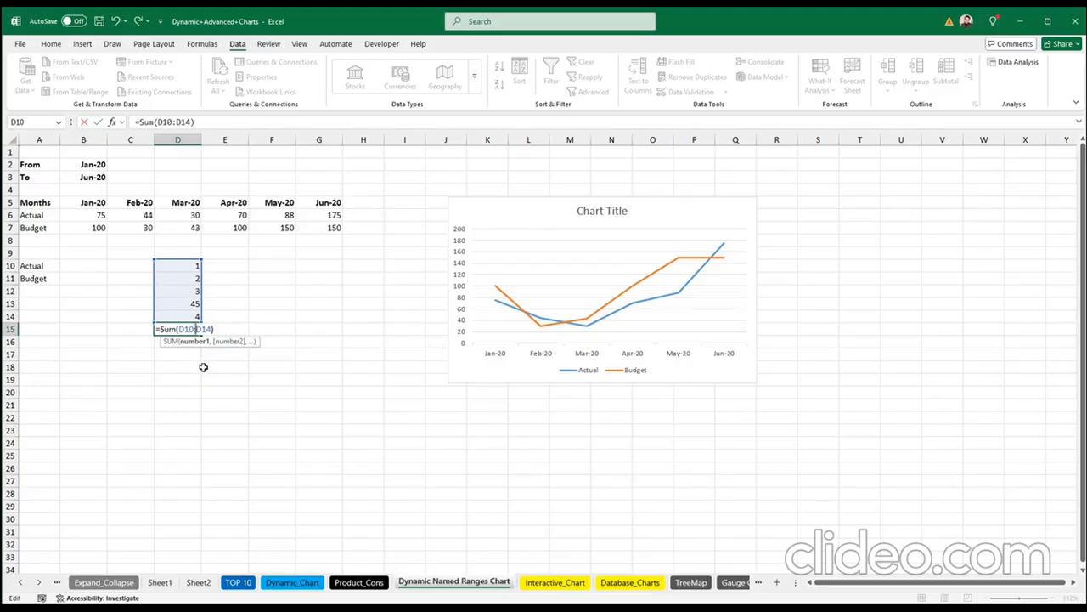
{"action": "key", "text": "Return"}
{"action": "left_click", "coordinate": [192, 266]}
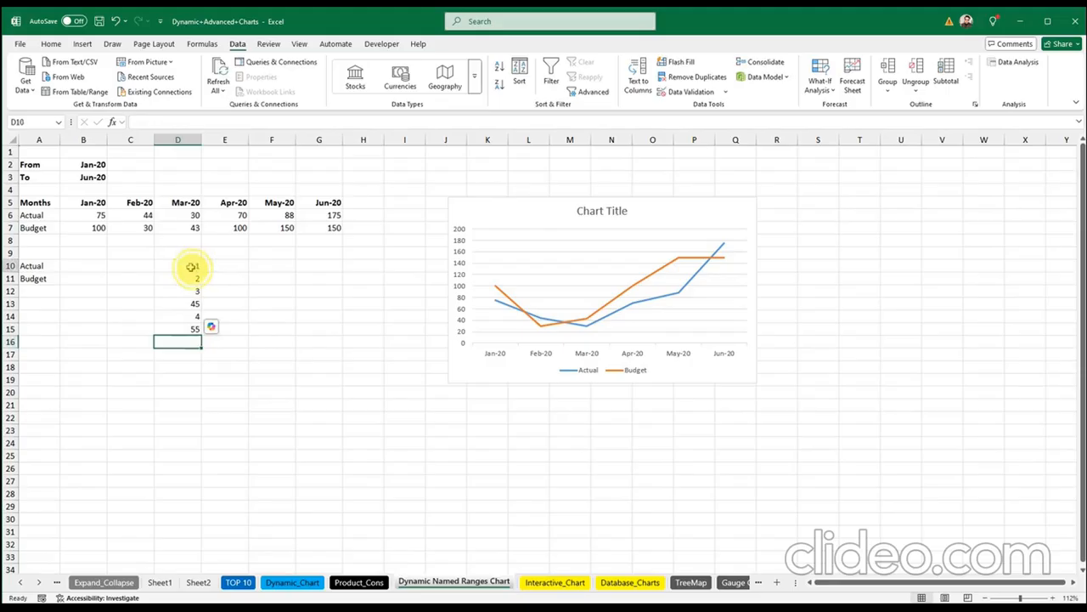
{"action": "left_click_drag", "start_coordinate": [191, 266], "coordinate": [192, 323]}
{"action": "key", "text": "Delete"}
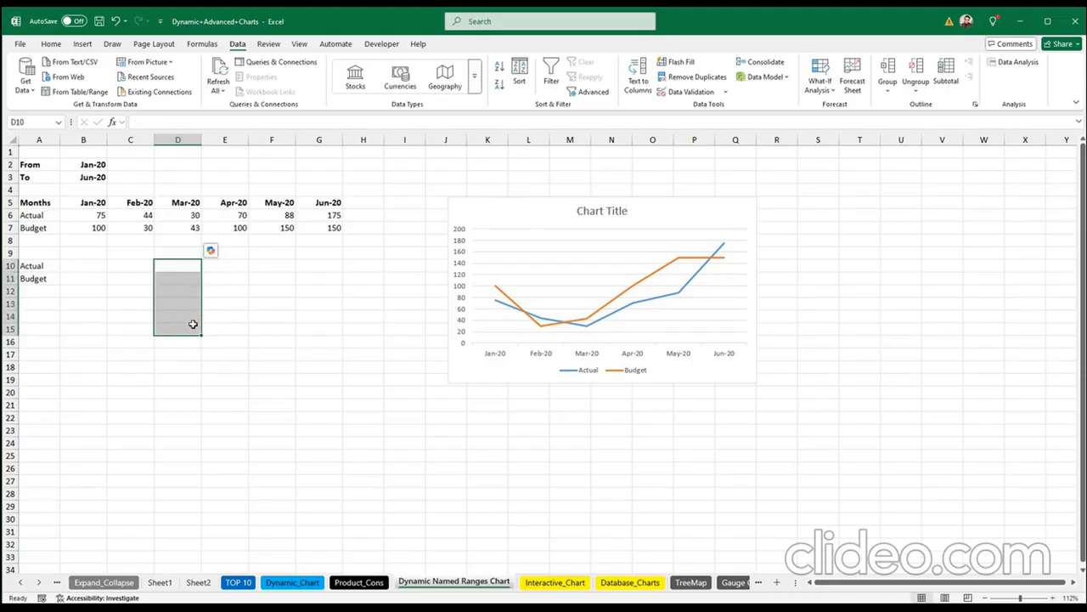
{"action": "left_click", "coordinate": [83, 267]}
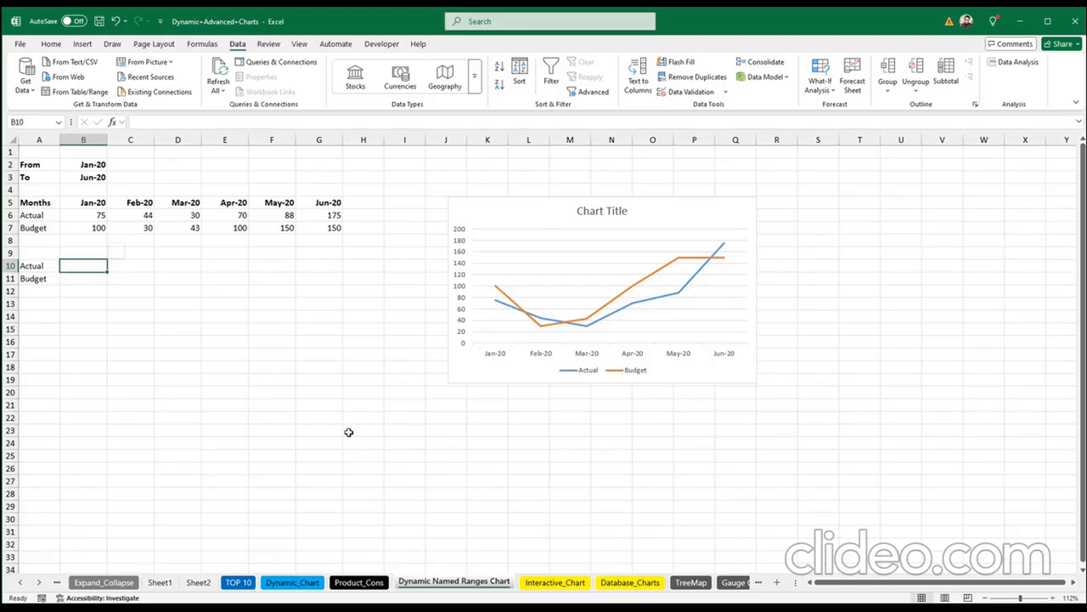
{"action": "type", "text": "="}
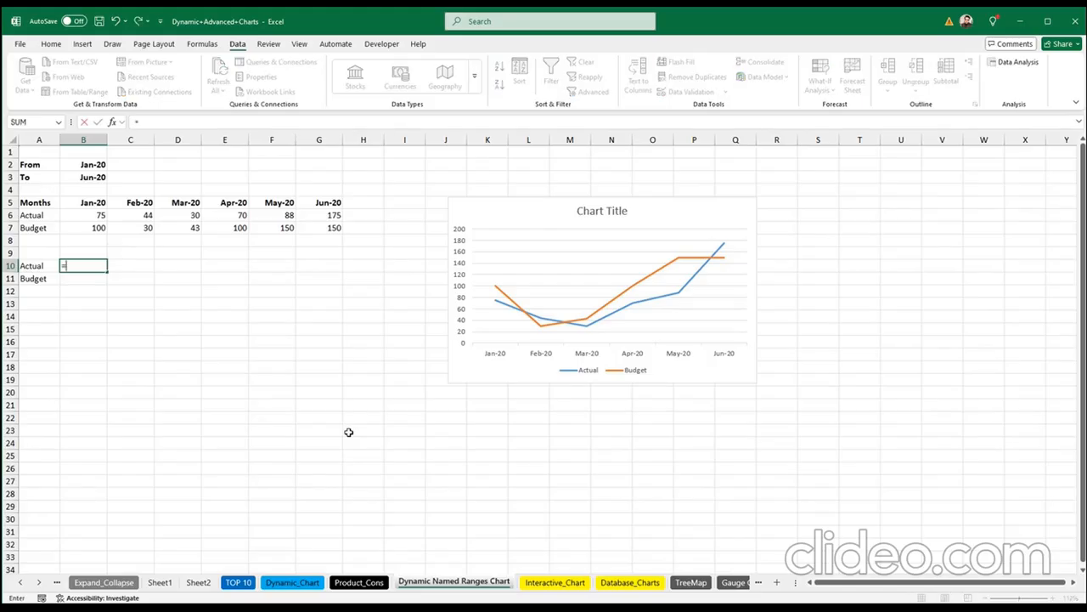
{"action": "type", "text": "index"}
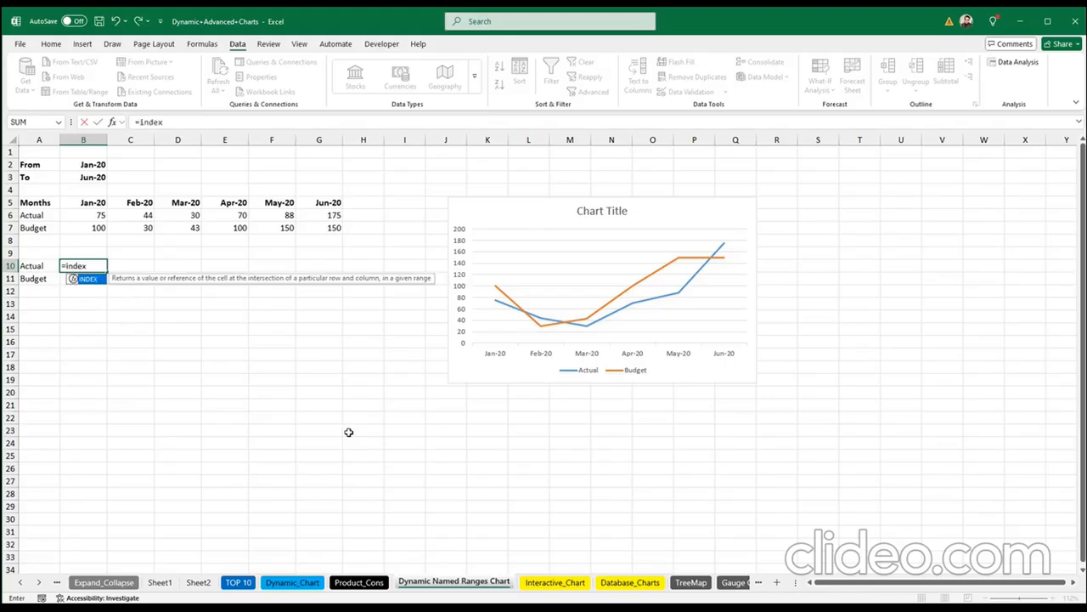
Step: Build B10's INDEX over the absolute Actual range $B$6:$G$6 with an empty row argument
{"action": "key", "text": "Tab"}
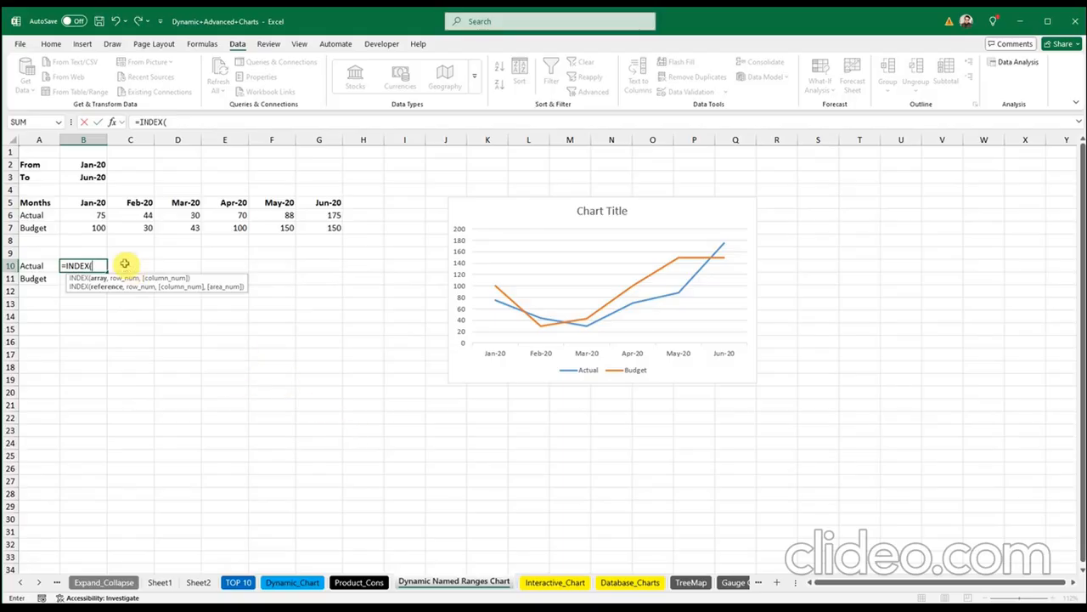
{"action": "left_click", "coordinate": [91, 214]}
{"action": "left_click_drag", "start_coordinate": [91, 215], "coordinate": [175, 220]}
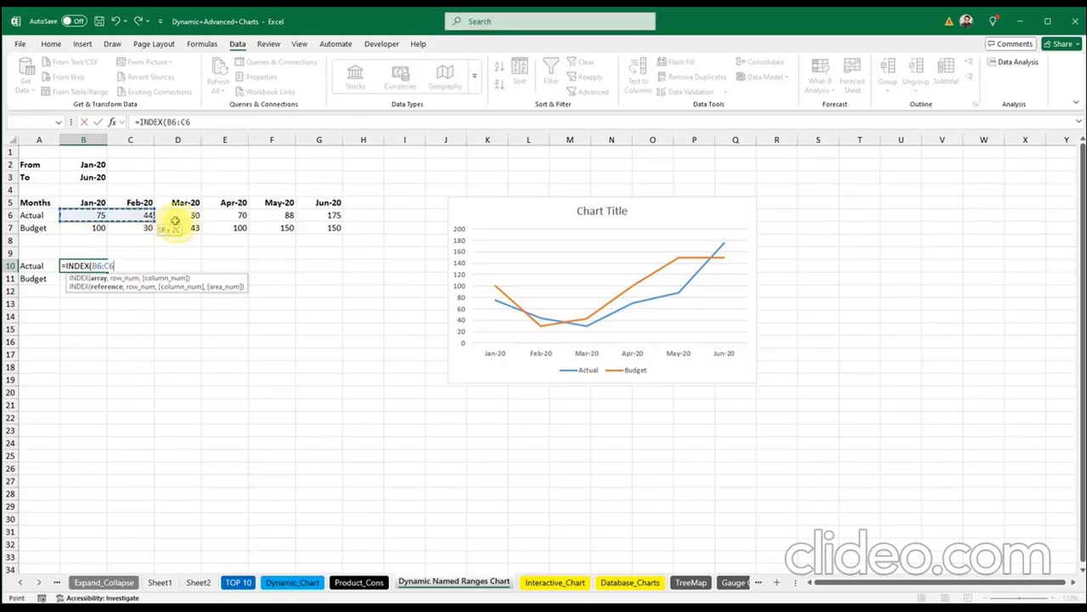
{"action": "left_click_drag", "start_coordinate": [316, 218], "coordinate": [323, 217]}
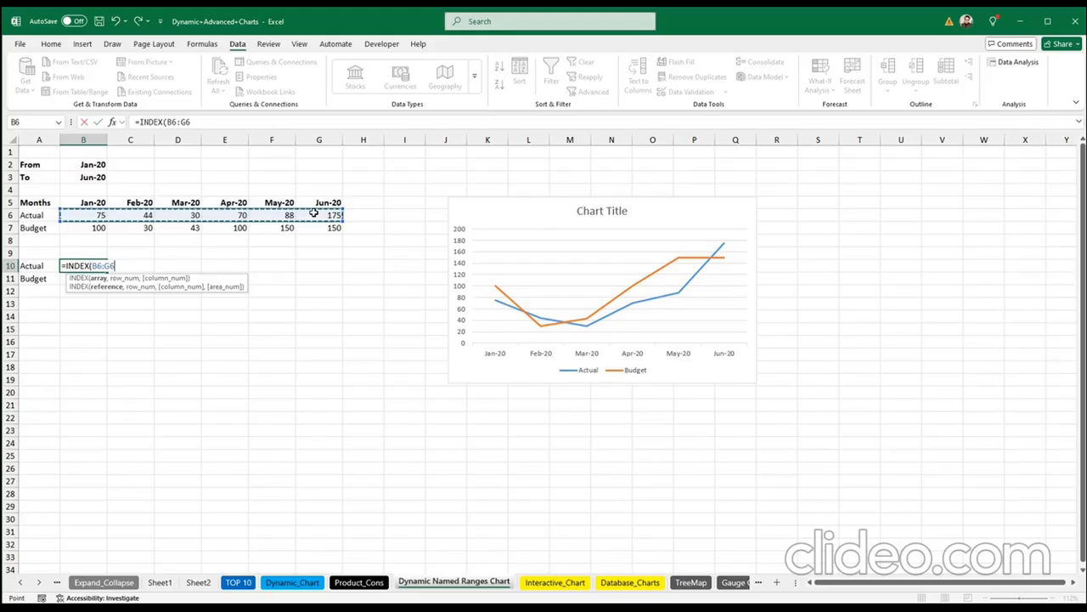
{"action": "key", "text": "F4"}
{"action": "type", "text": ","}
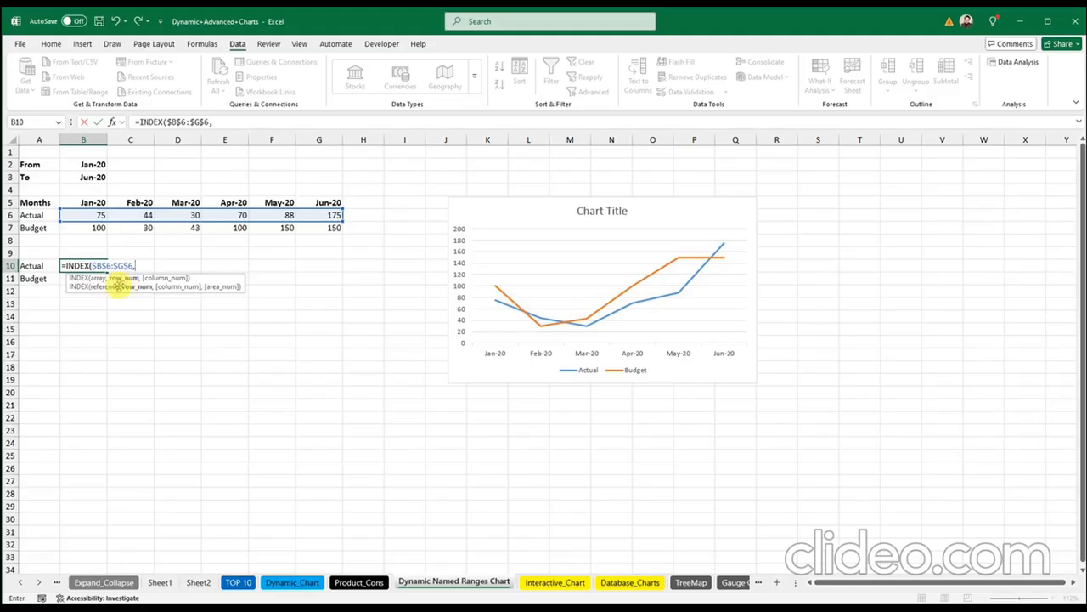
{"action": "type", "text": ","}
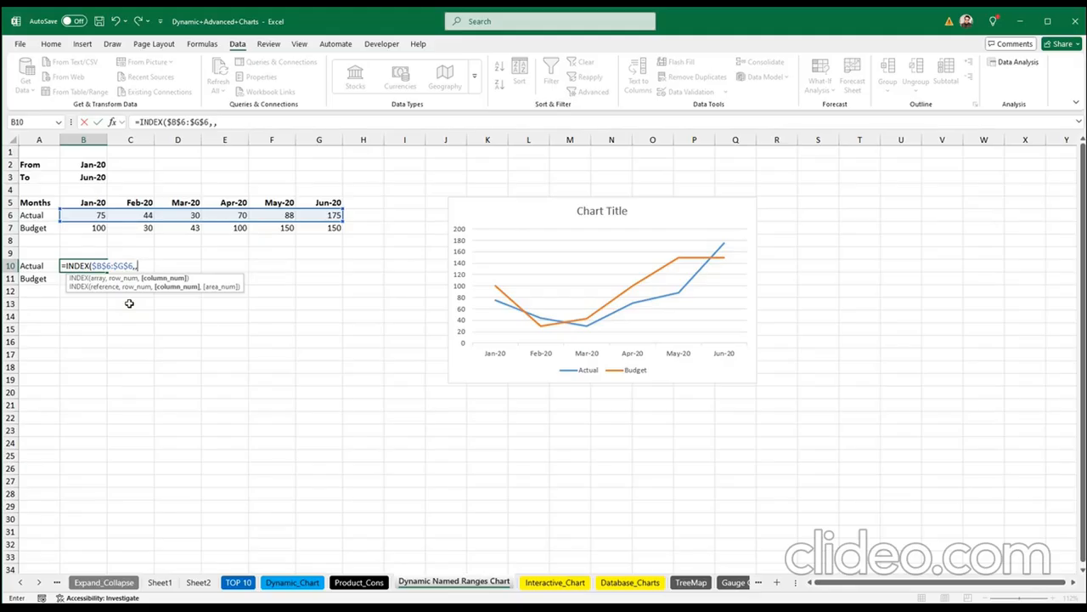
Step: Add MATCH($B$2,$B$5:$G$5,0) as INDEX's column argument to find the From month
{"action": "type", "text": "MATCH("}
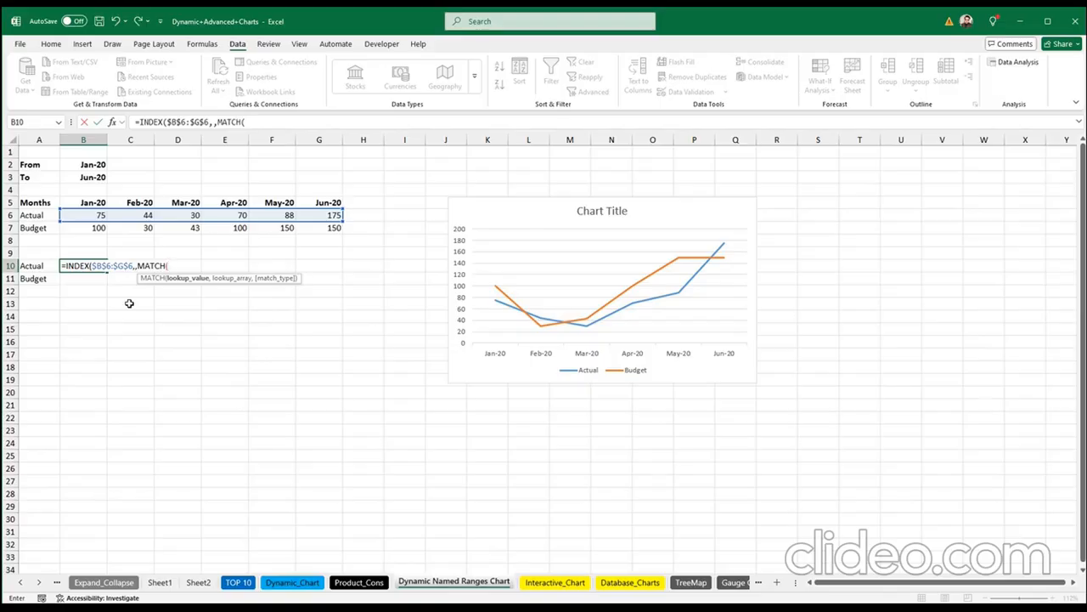
{"action": "left_click", "coordinate": [90, 165]}
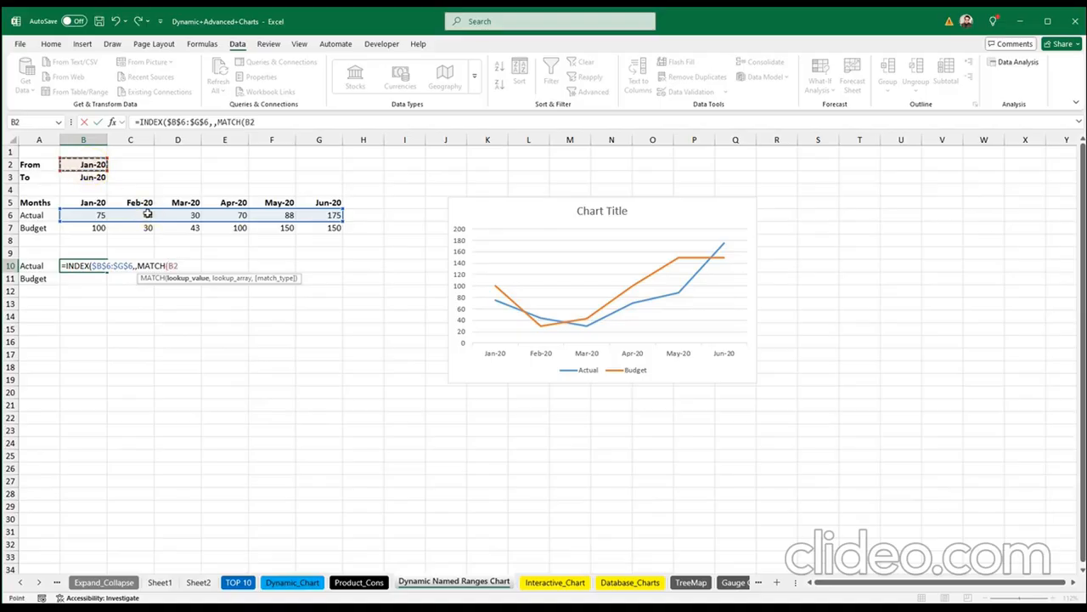
{"action": "key", "text": "F4"}
{"action": "type", "text": ","}
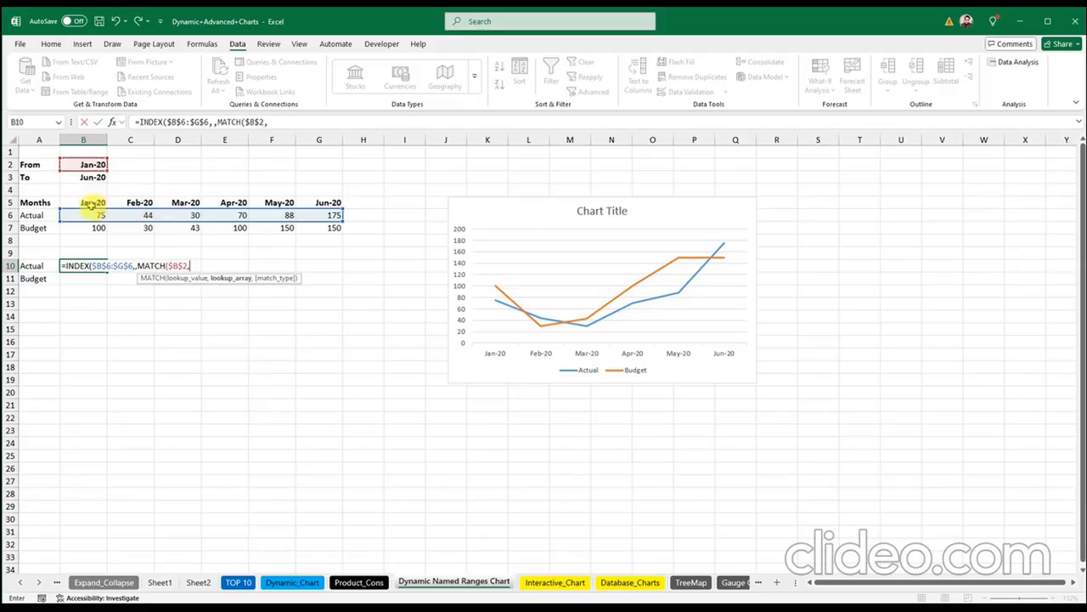
{"action": "left_click_drag", "start_coordinate": [79, 204], "coordinate": [315, 203]}
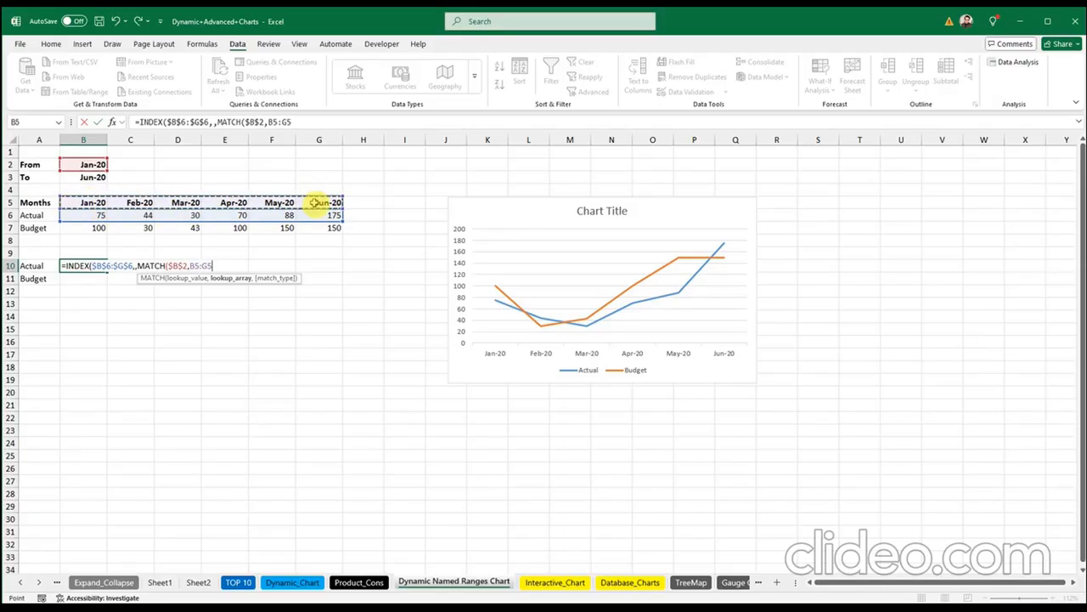
{"action": "key", "text": "F4"}
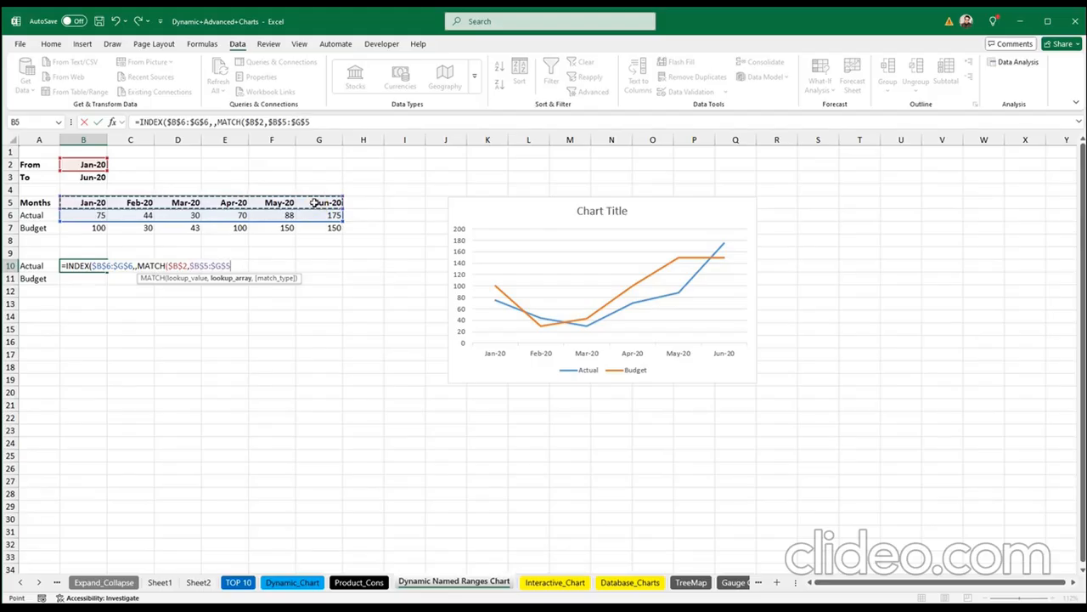
{"action": "type", "text": ","}
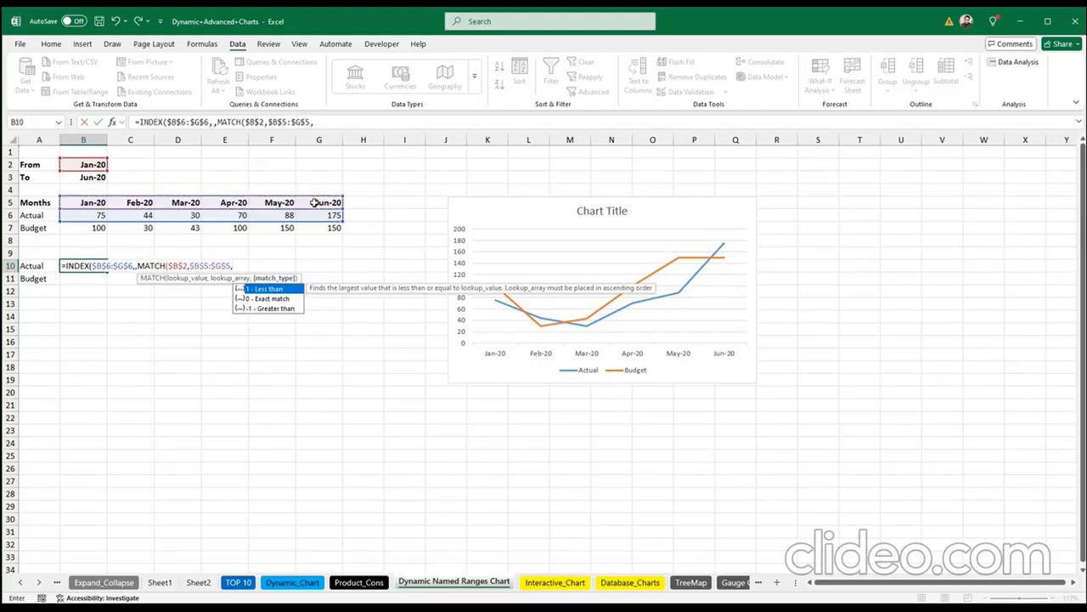
{"action": "type", "text": "0"}
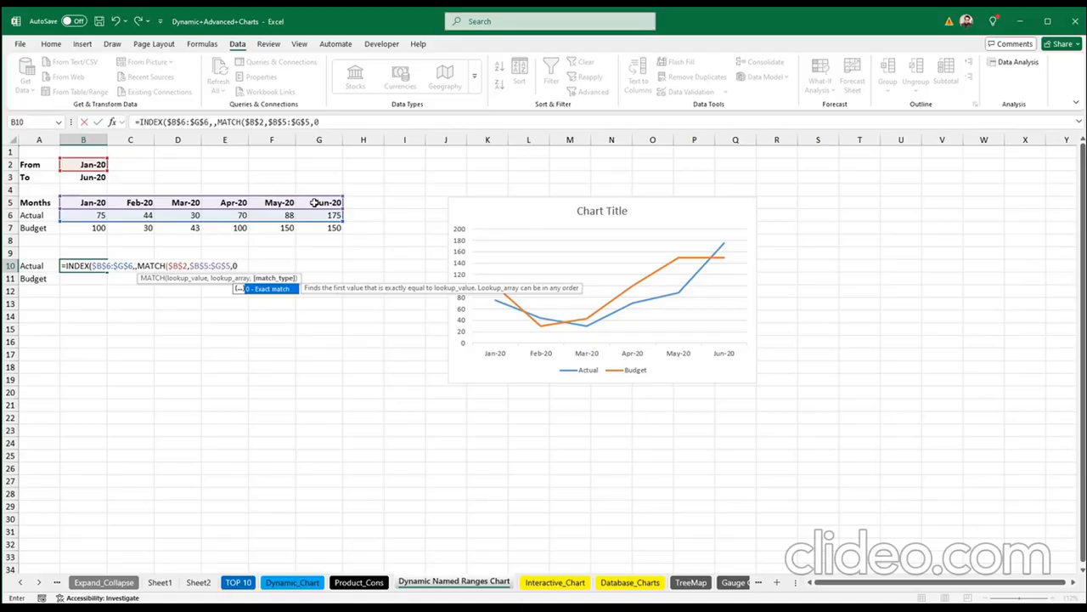
{"action": "type", "text": ")"}
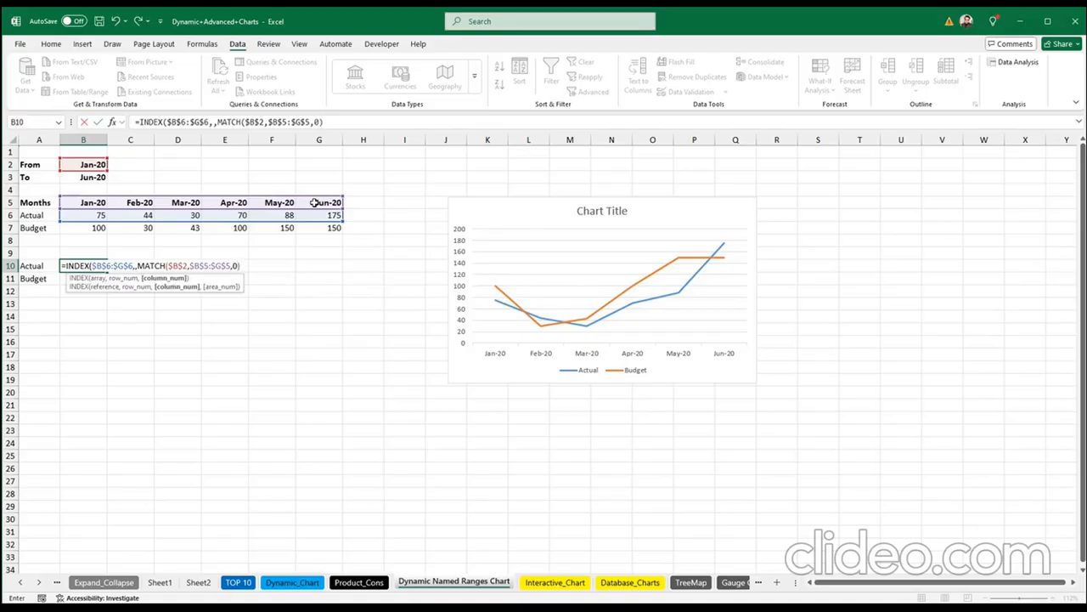
{"action": "type", "text": ")"}
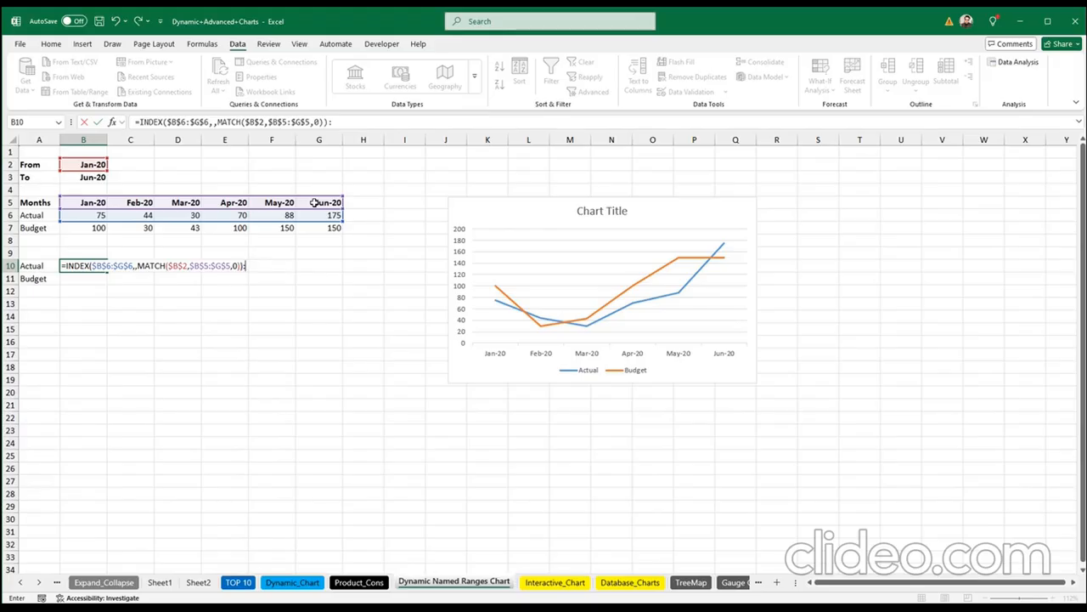
Step: Append :INDEX($B$6:$G$6,,MATCH( to B10's formula for the range end
{"action": "type", "text": ":"}
{"action": "type", "text": "inde"}
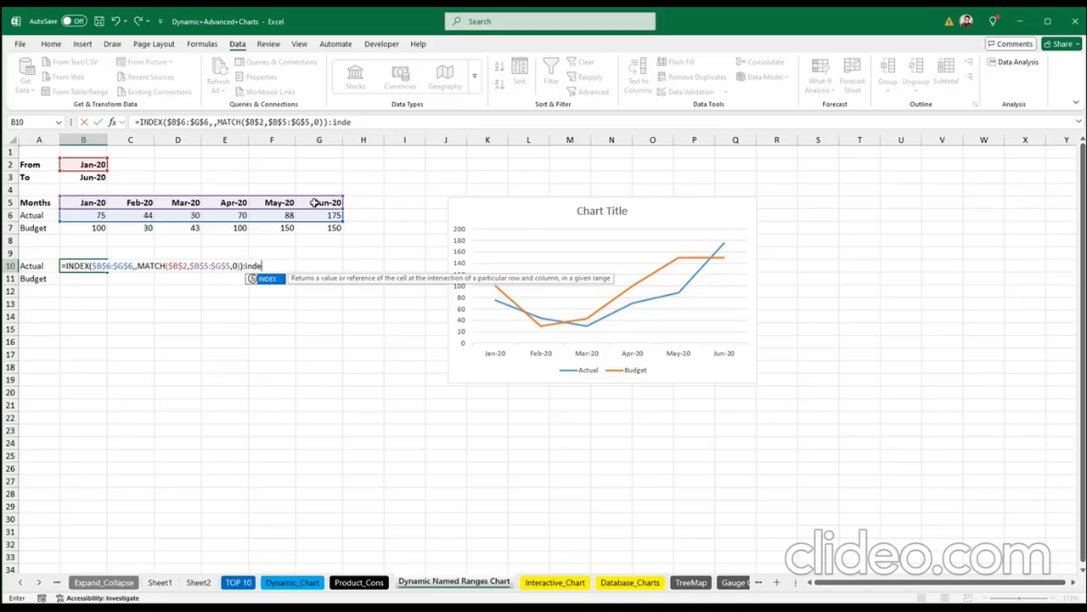
{"action": "key", "text": "Tab"}
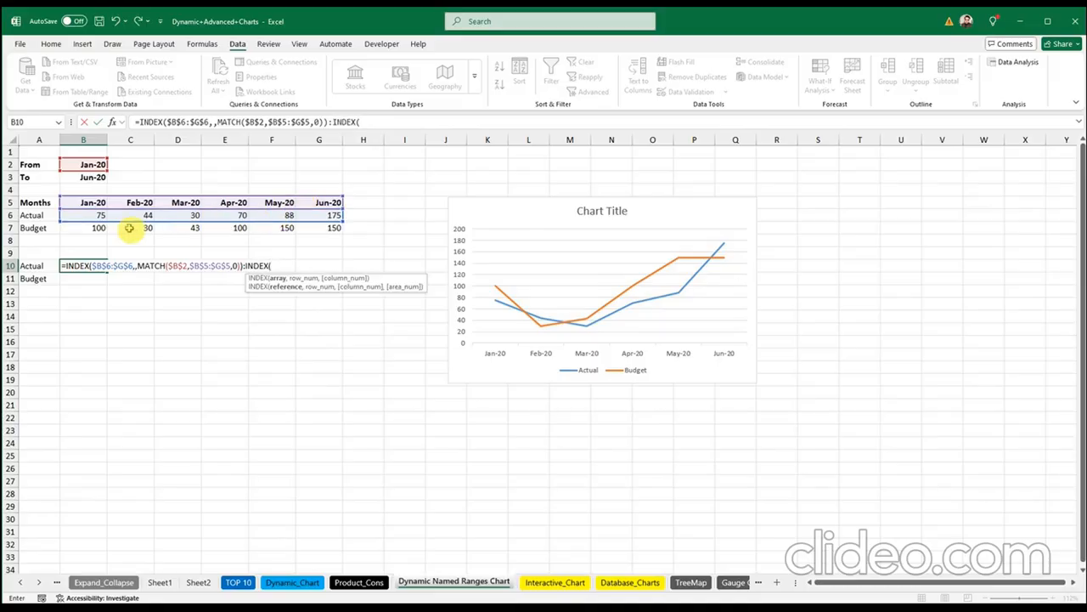
{"action": "left_click_drag", "start_coordinate": [97, 215], "coordinate": [315, 218]}
{"action": "key", "text": "F4"}
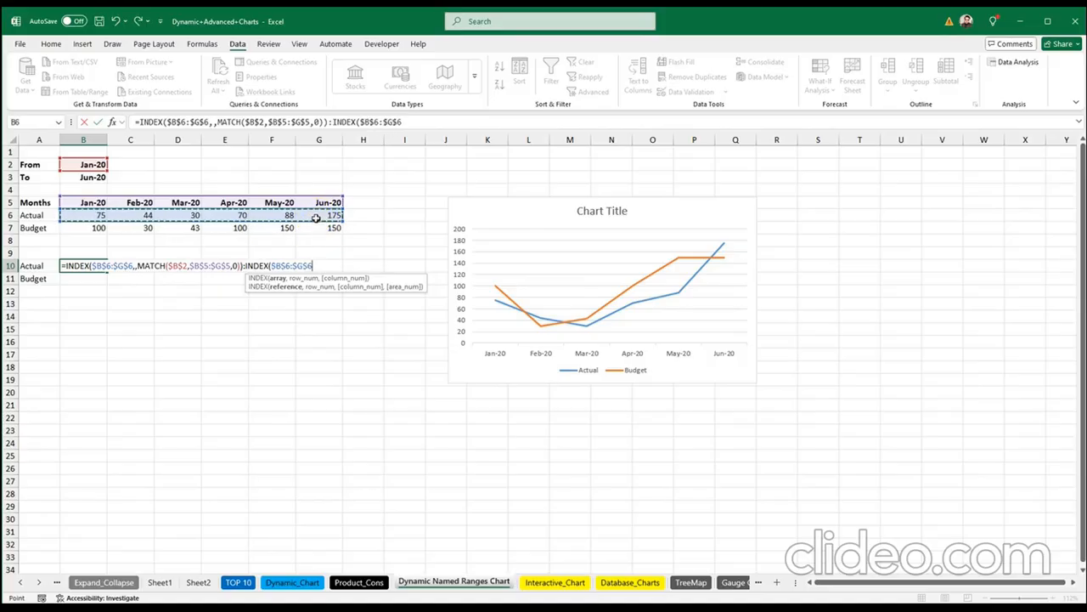
{"action": "type", "text": ","}
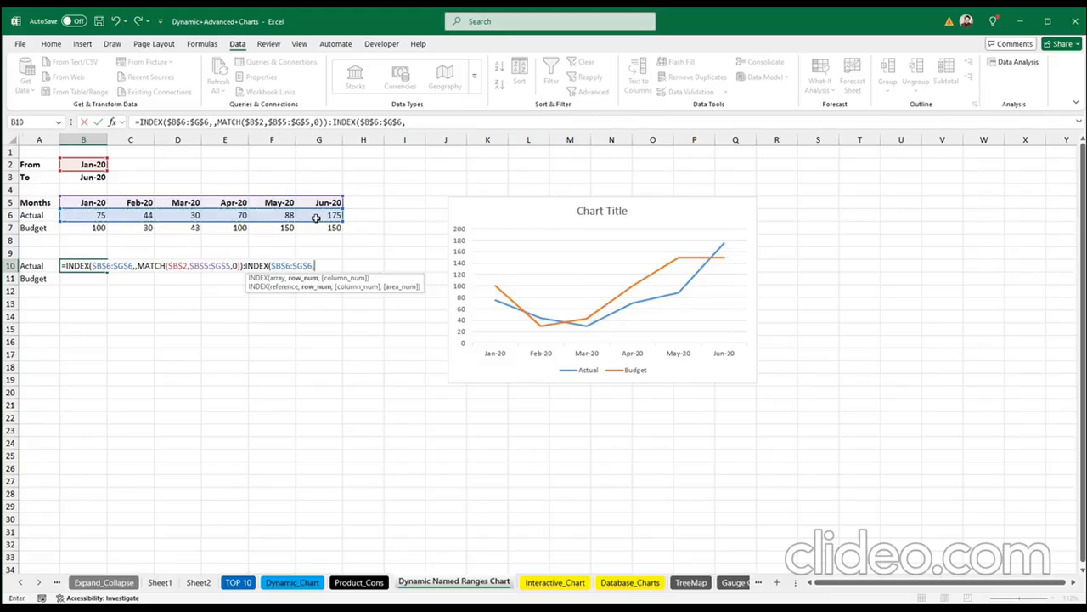
{"action": "type", "text": ",match"}
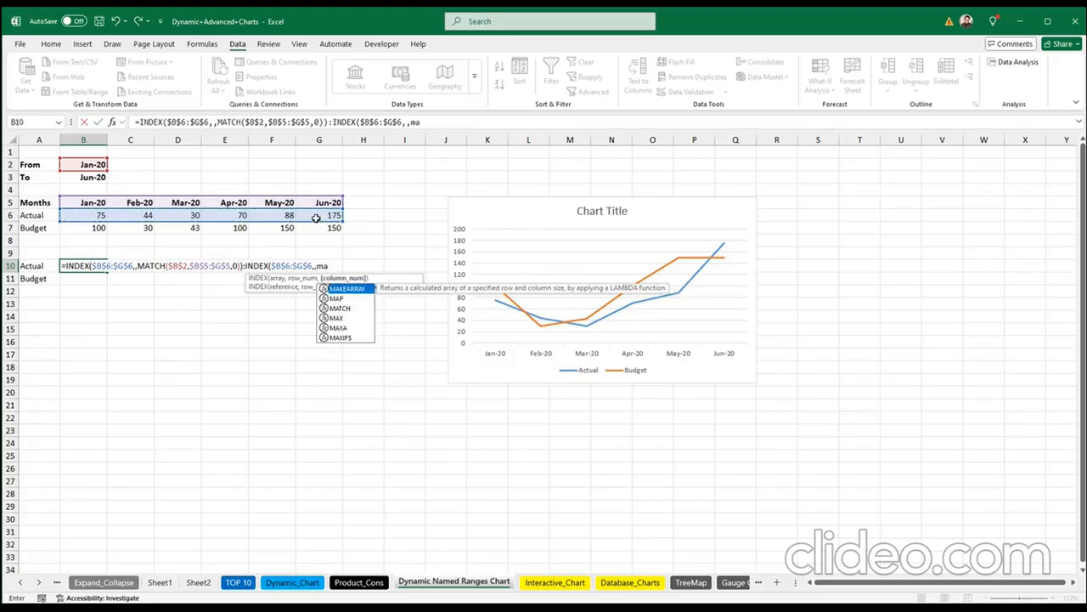
{"action": "key", "text": "Tab"}
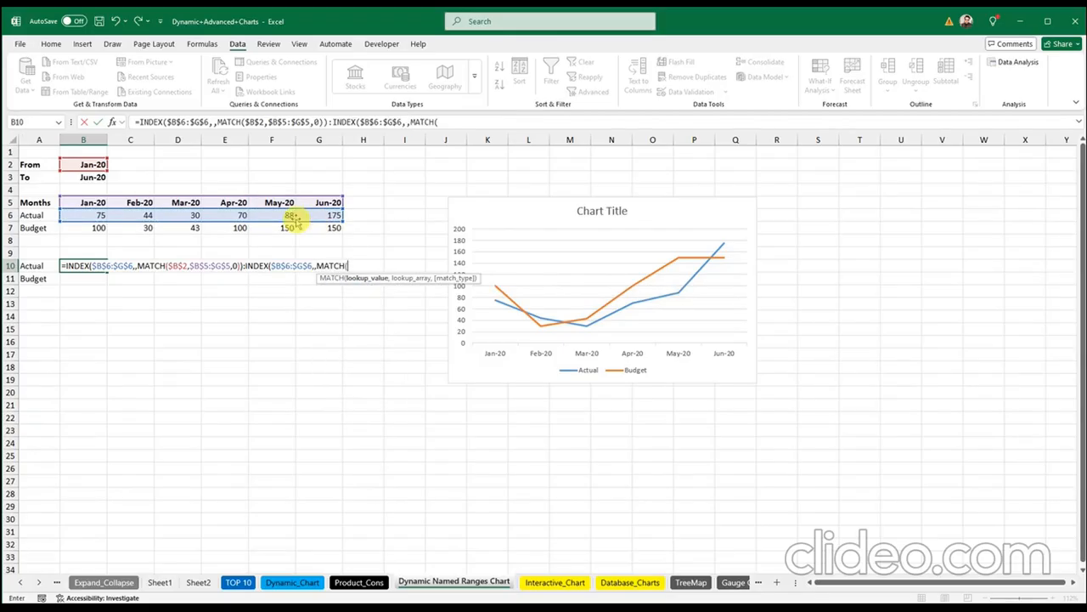
Step: Complete it with MATCH($B$3,$B$5:$G$5,0), enter it, and check the spilled Actual values 75 to 175
{"action": "left_click", "coordinate": [94, 177]}
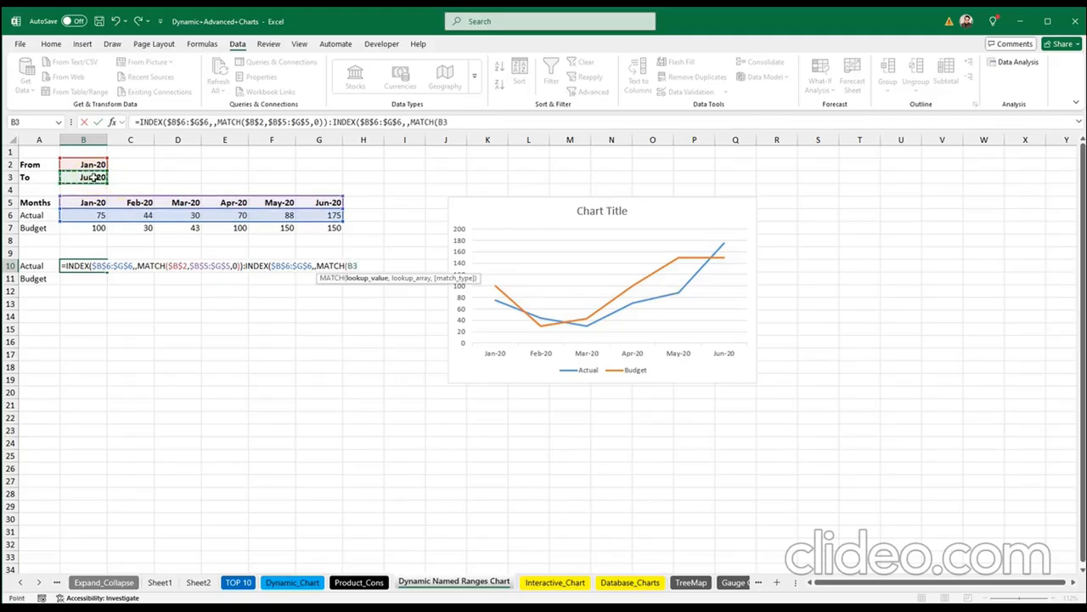
{"action": "key", "text": "F4"}
{"action": "type", "text": ","}
{"action": "left_click_drag", "start_coordinate": [92, 202], "coordinate": [313, 202]}
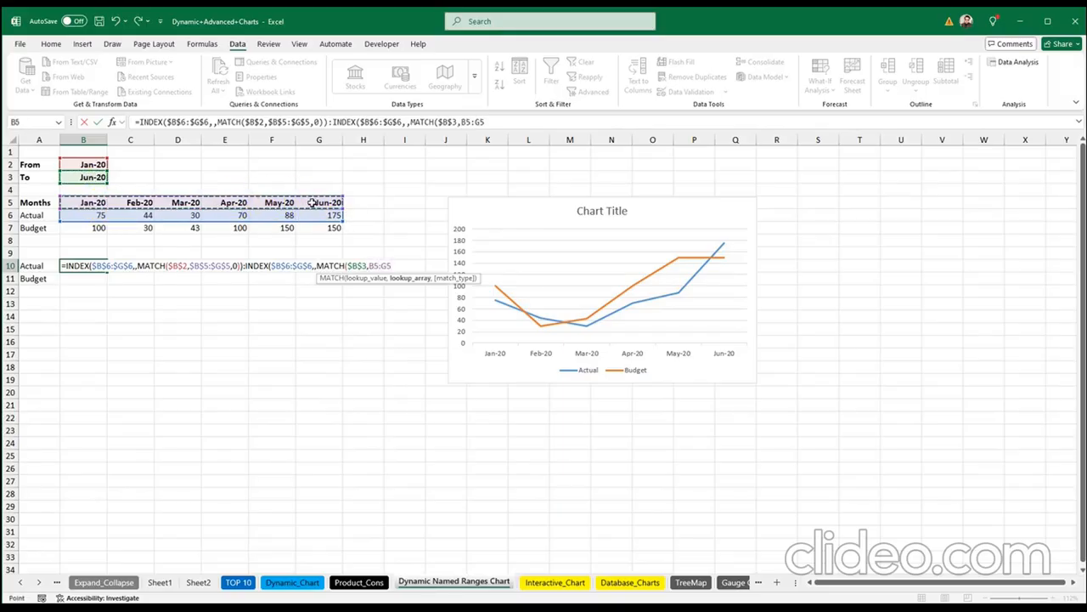
{"action": "key", "text": "F4"}
{"action": "type", "text": ",0"}
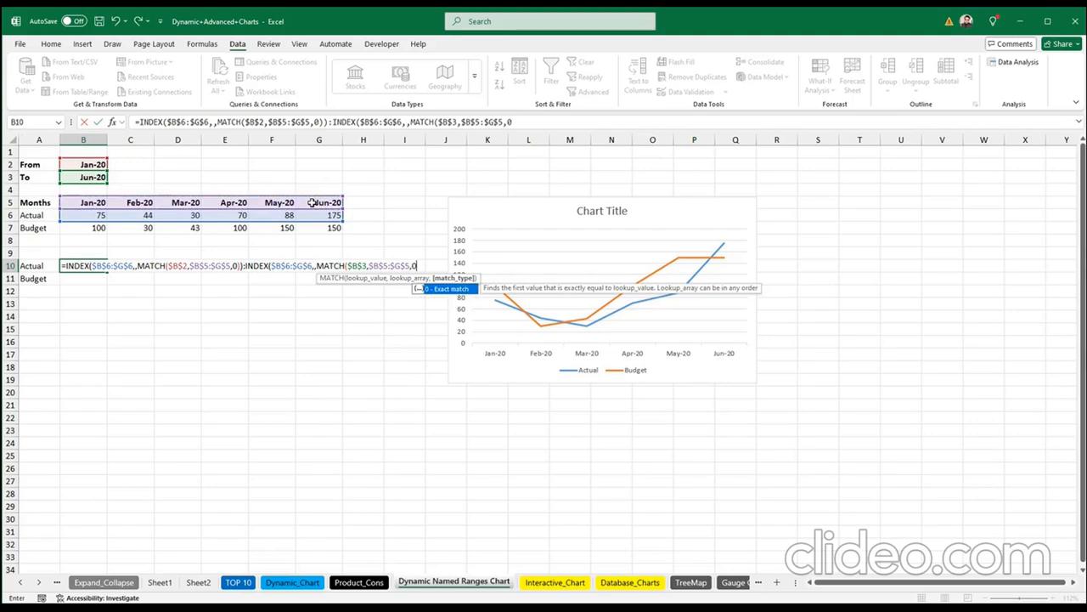
{"action": "type", "text": "))"}
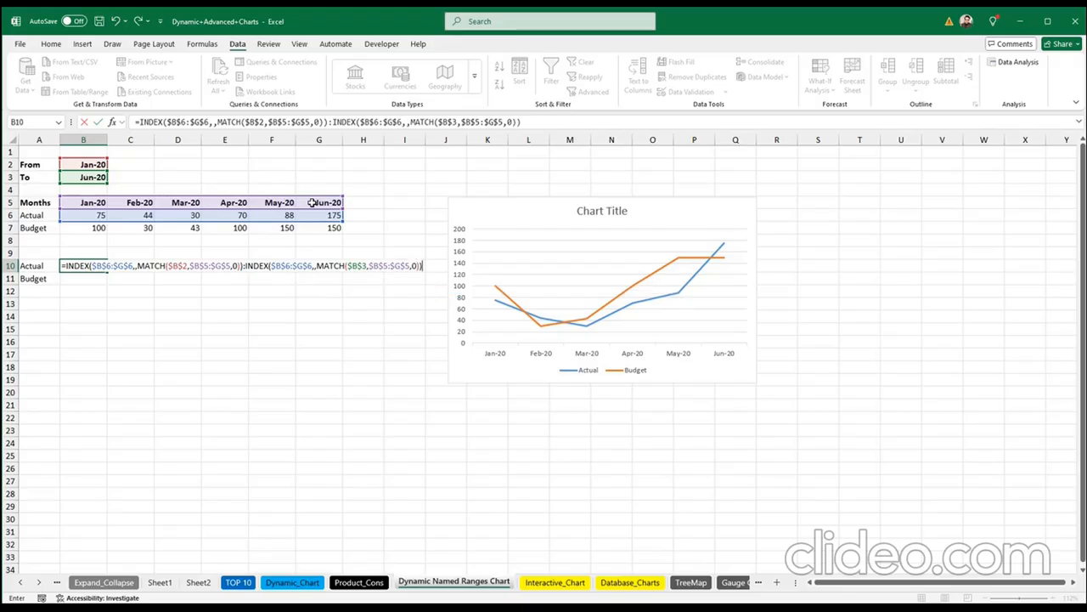
{"action": "key", "text": "Return"}
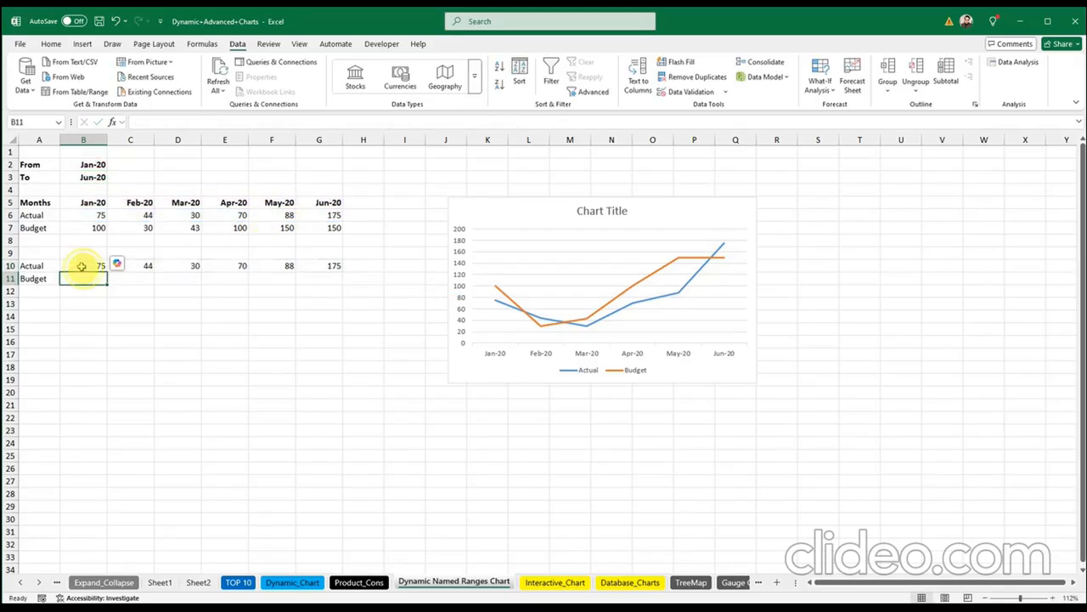
{"action": "left_click_drag", "start_coordinate": [88, 266], "coordinate": [308, 270]}
{"action": "left_click", "coordinate": [308, 317]}
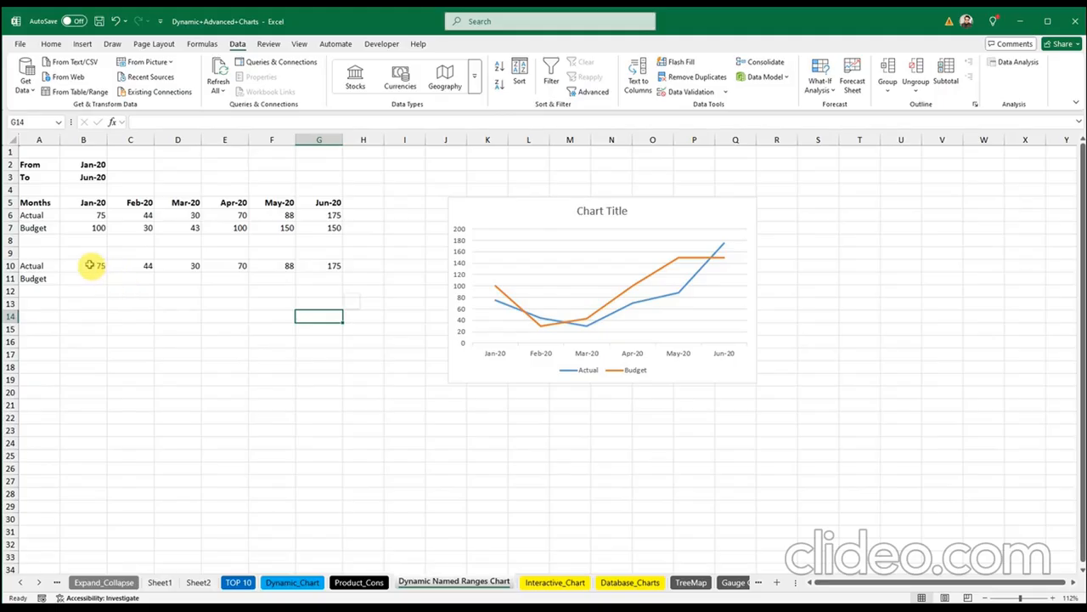
{"action": "left_click_drag", "start_coordinate": [89, 265], "coordinate": [335, 266]}
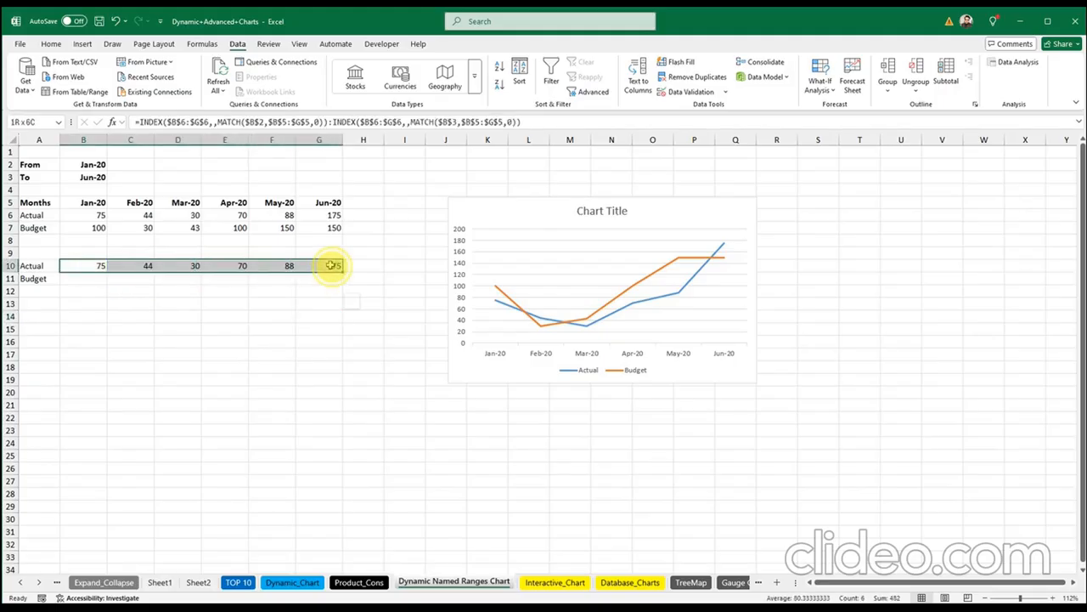
{"action": "left_click", "coordinate": [282, 294]}
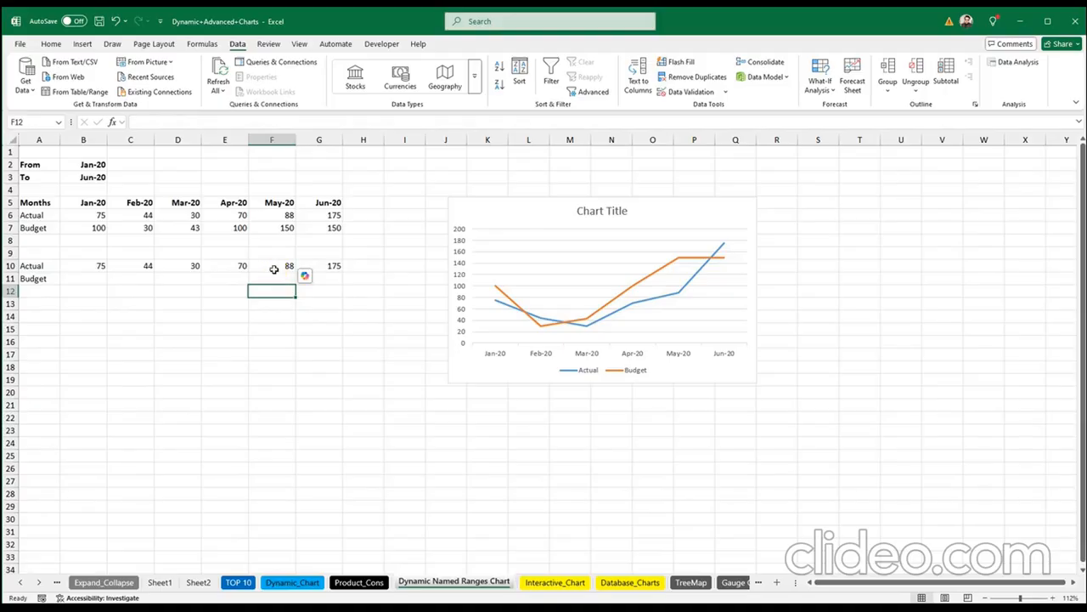
{"action": "double_click", "coordinate": [91, 267]}
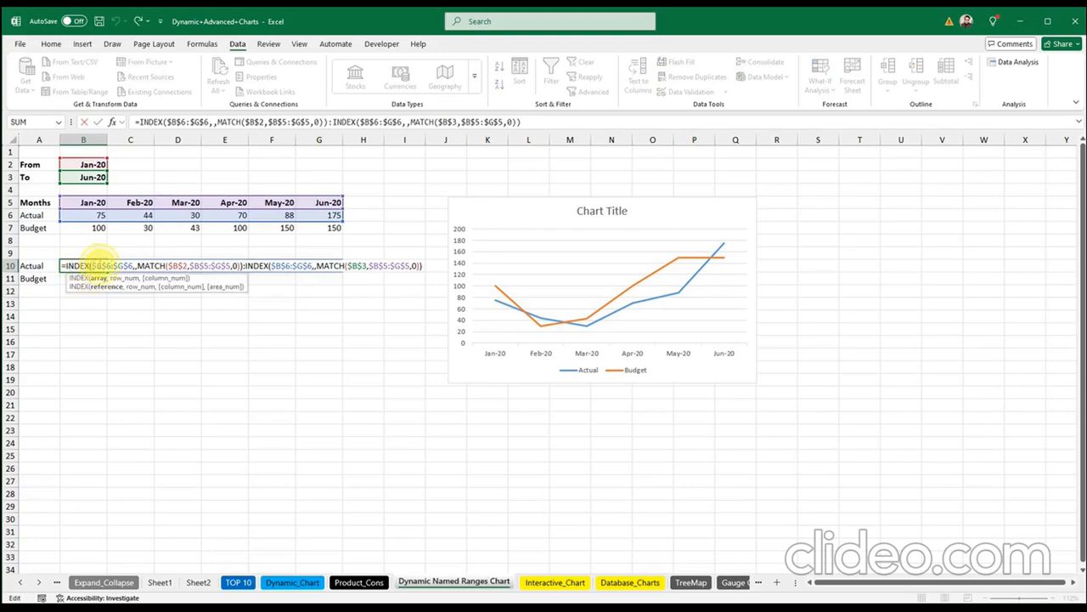
{"action": "left_click_drag", "start_coordinate": [91, 266], "coordinate": [143, 258]}
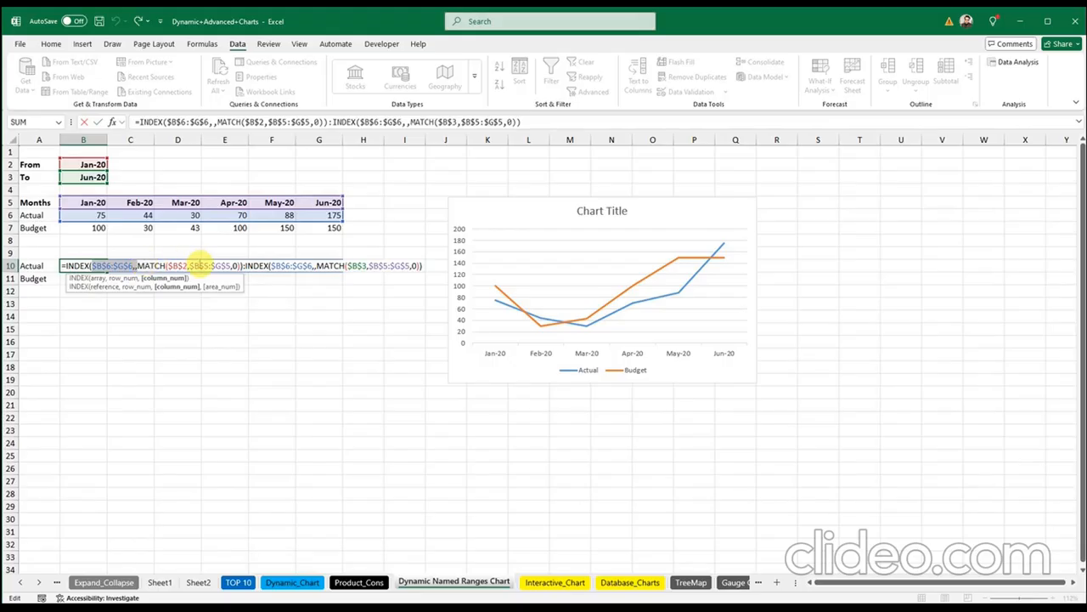
{"action": "left_click_drag", "start_coordinate": [245, 266], "coordinate": [412, 266]}
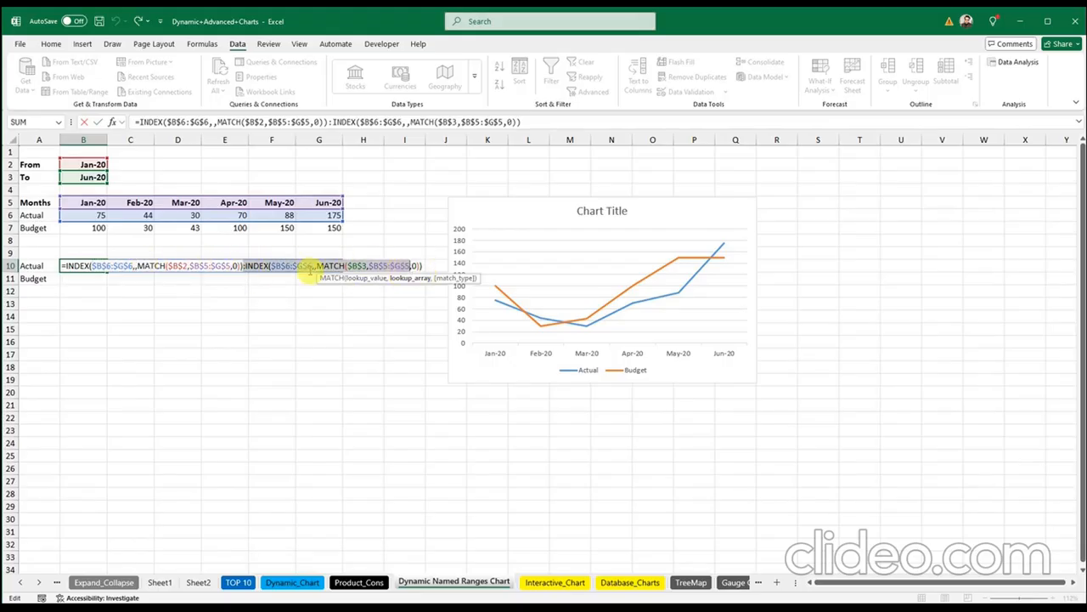
{"action": "left_click", "coordinate": [241, 266]}
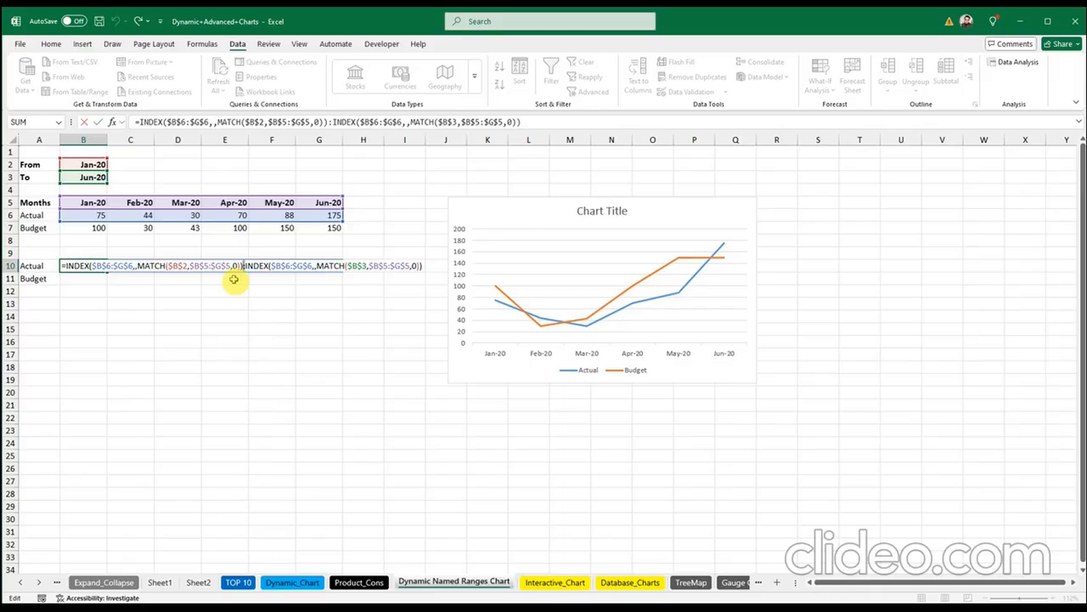
{"action": "left_click_drag", "start_coordinate": [64, 266], "coordinate": [422, 266]}
{"action": "key", "text": "ctrl+c"}
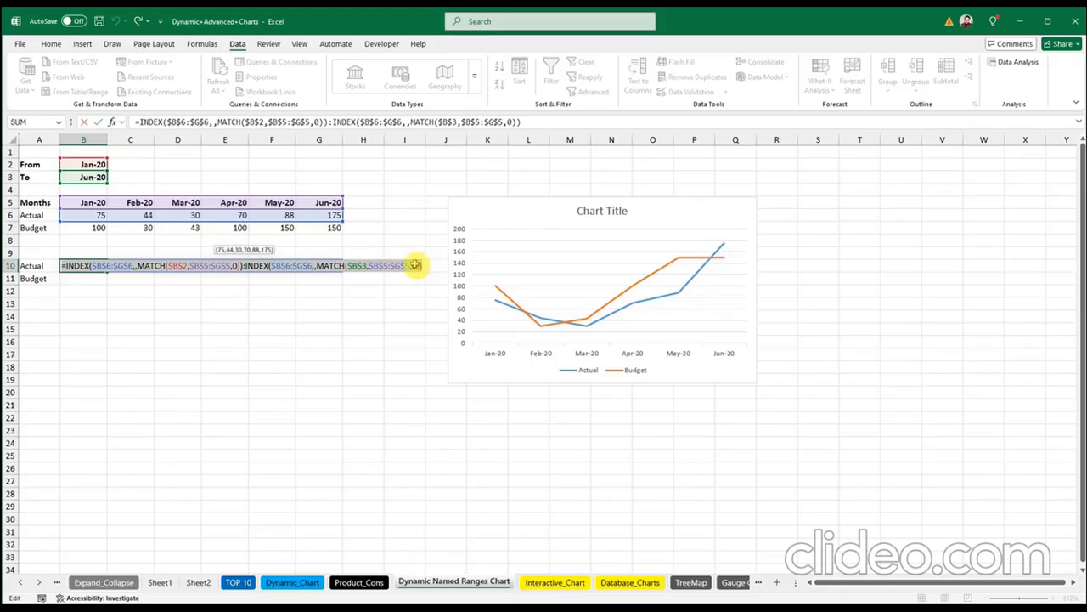
{"action": "left_click", "coordinate": [89, 278]}
{"action": "double_click", "coordinate": [89, 277]}
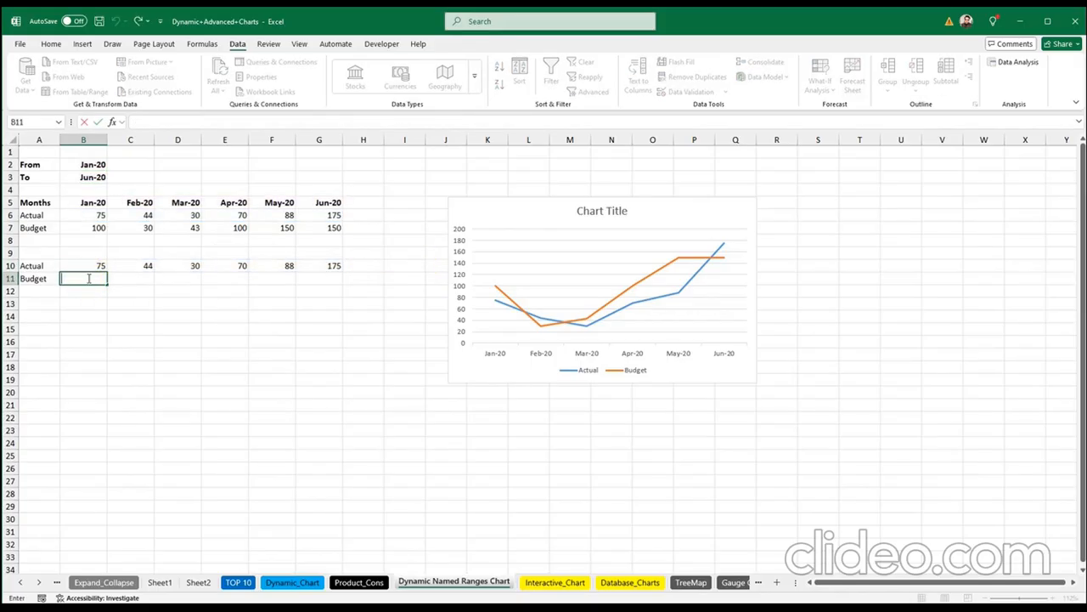
{"action": "key", "text": "ctrl+v"}
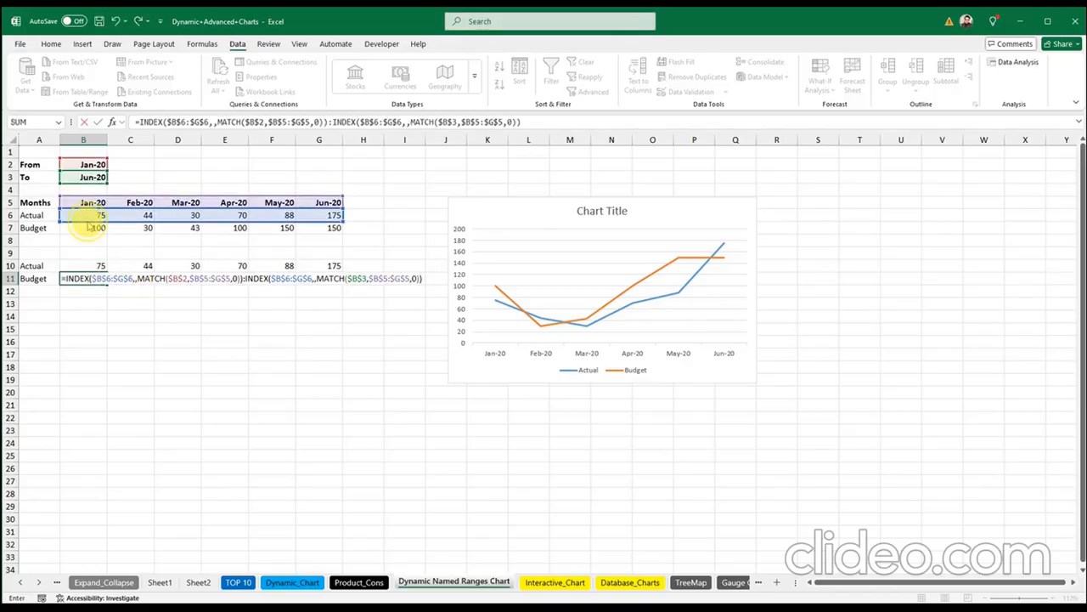
Step: Point both INDEX ranges in B11's formula at the Budget row 7 and confirm it
{"action": "left_click_drag", "start_coordinate": [87, 221], "coordinate": [87, 226]}
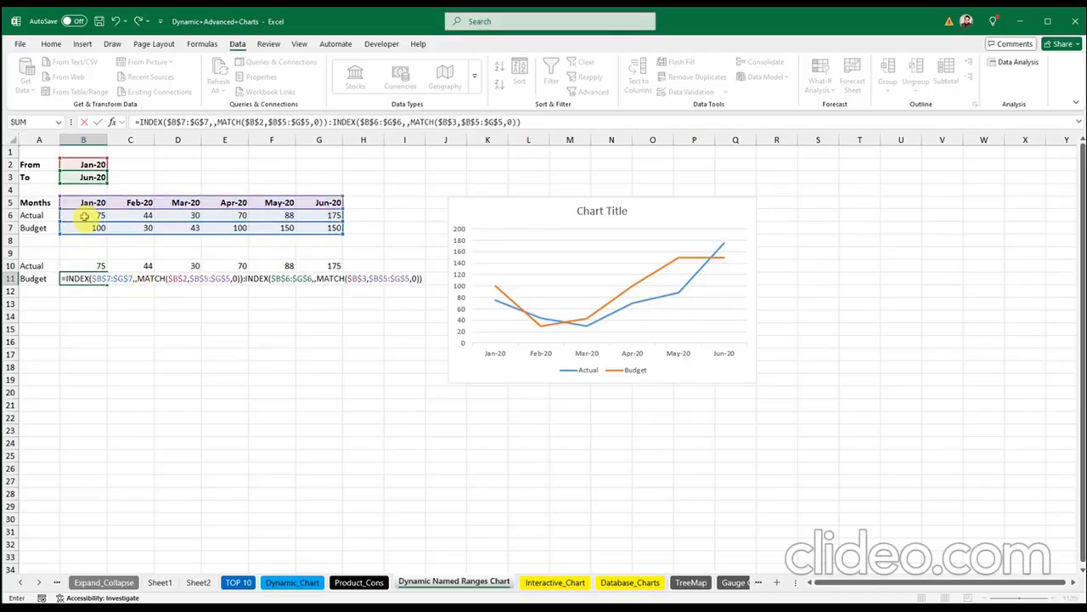
{"action": "left_click_drag", "start_coordinate": [54, 213], "coordinate": [61, 228]}
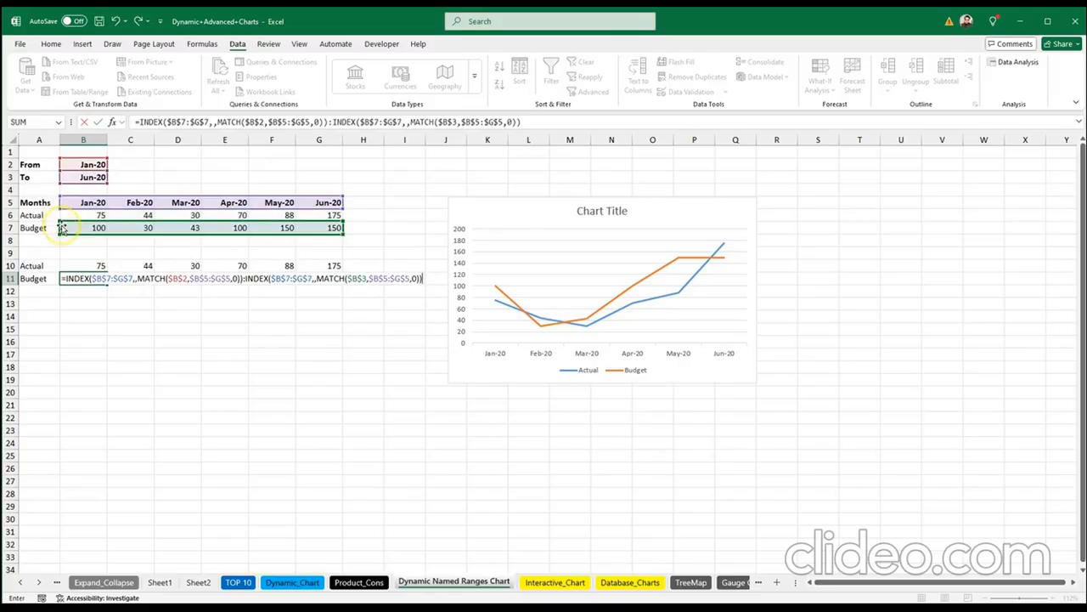
{"action": "left_click", "coordinate": [94, 294]}
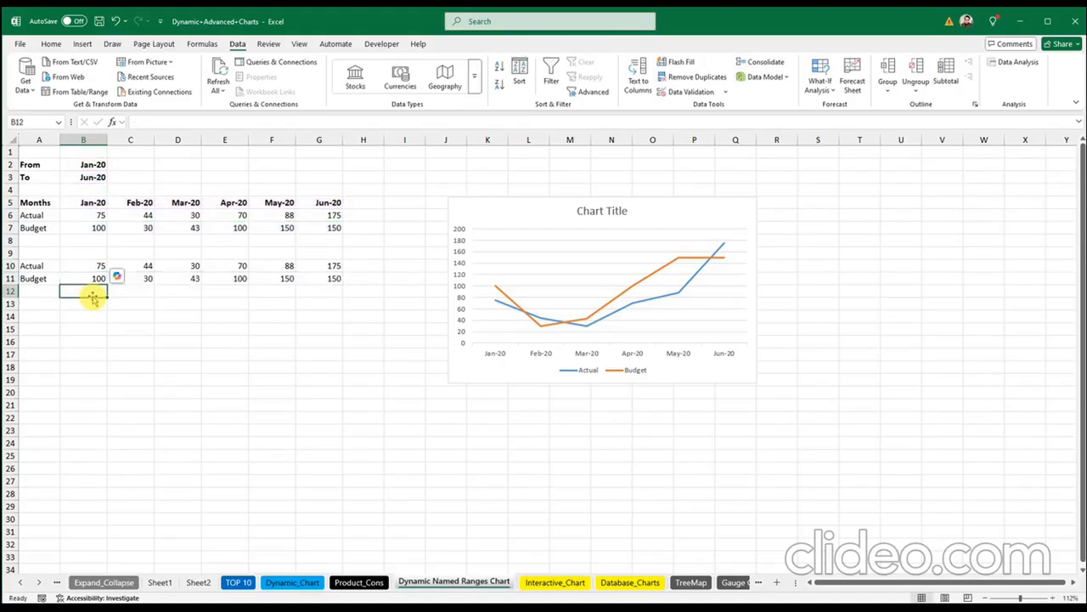
Step: Paste the INDEX/MATCH formula into B12, repoint it at the month row 5, and enter it
{"action": "type", "text": "="}
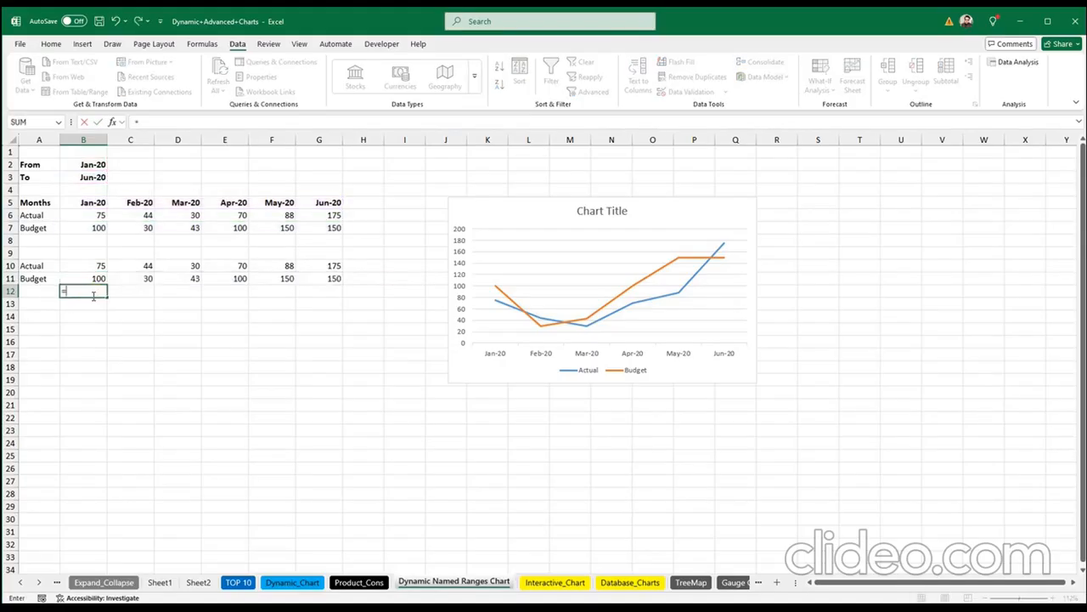
{"action": "key", "text": "ctrl+v"}
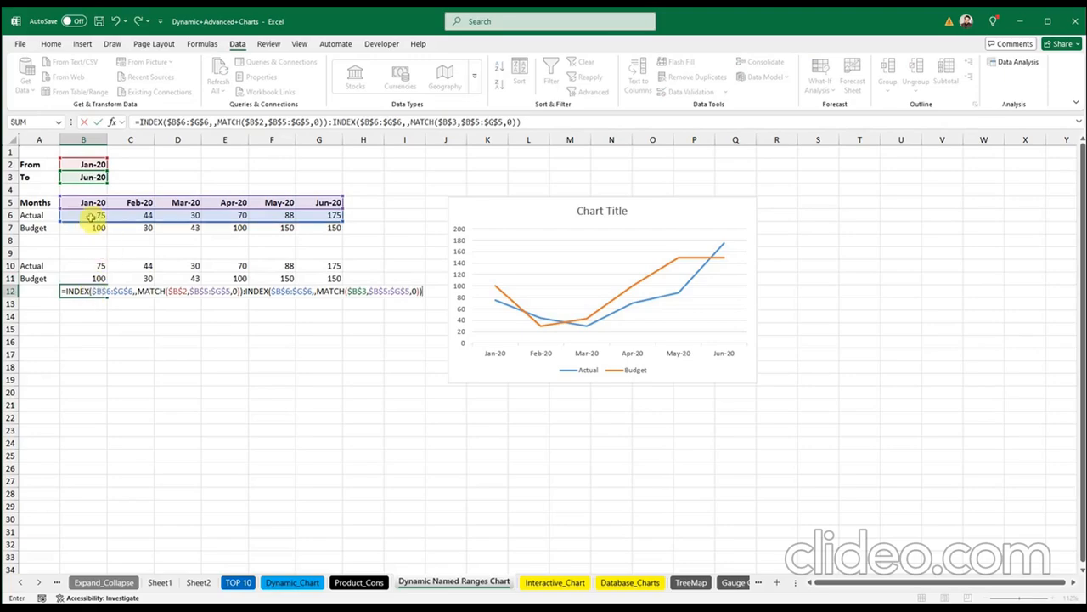
{"action": "left_click_drag", "start_coordinate": [93, 221], "coordinate": [94, 204]}
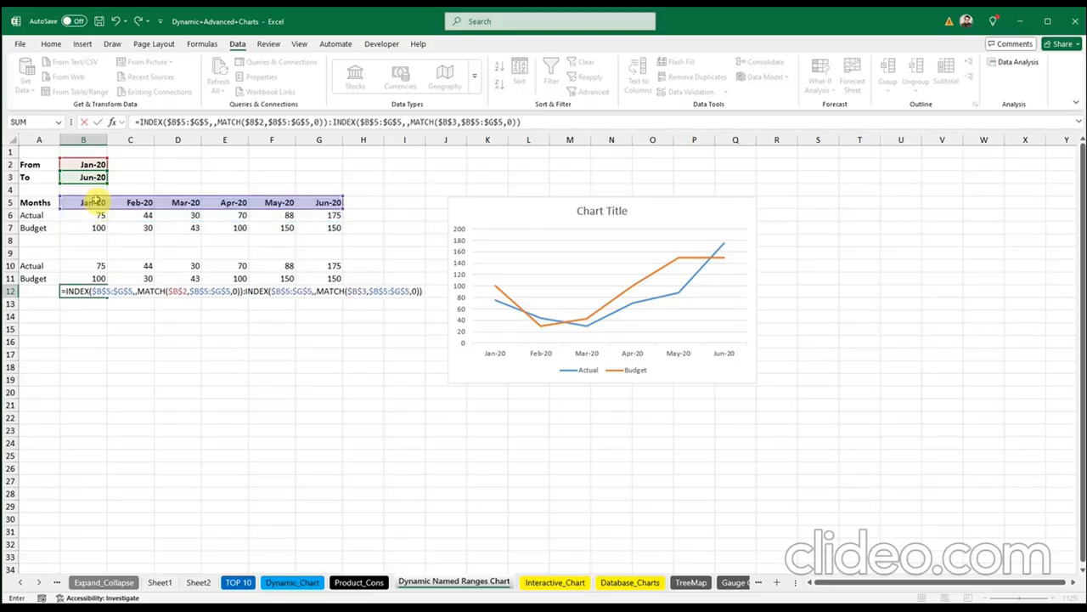
{"action": "key", "text": "Return"}
{"action": "left_click", "coordinate": [238, 340]}
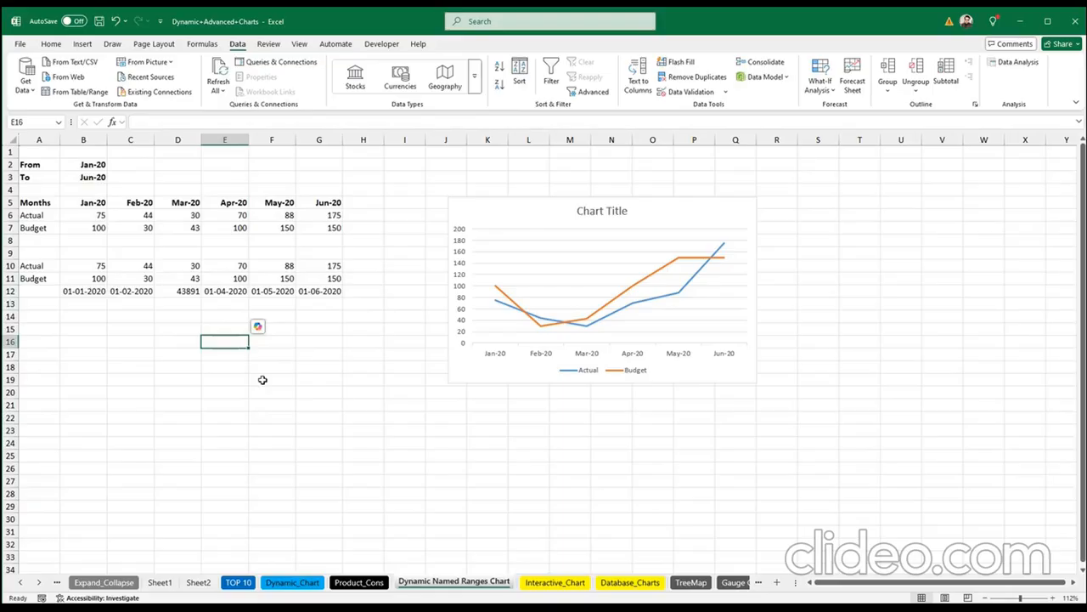
{"action": "left_click", "coordinate": [470, 272]}
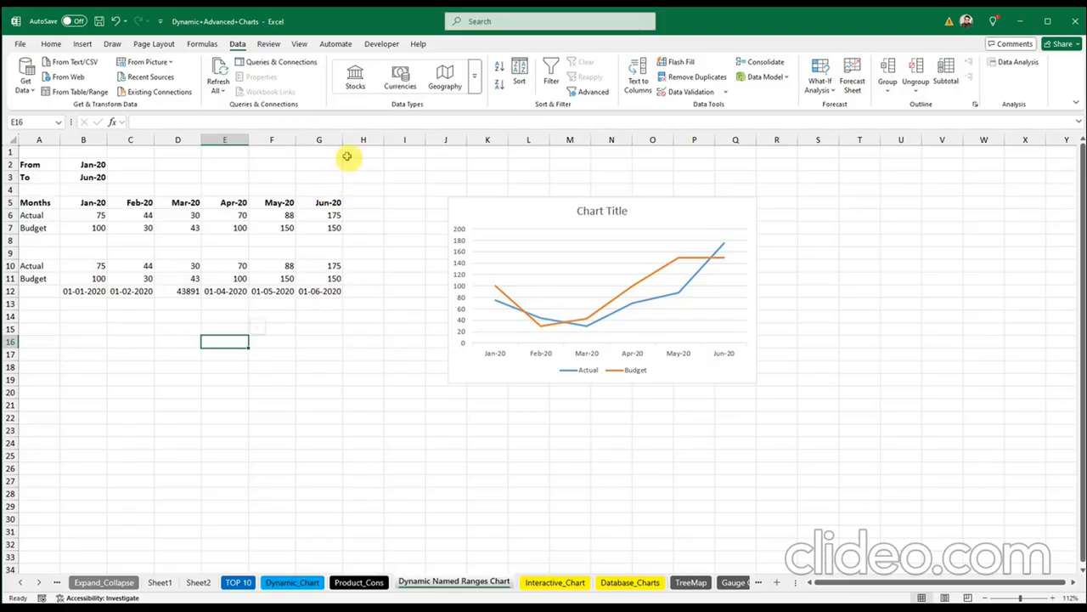
Step: Delete all three existing defined names in Name Manager
{"action": "left_click", "coordinate": [204, 44]}
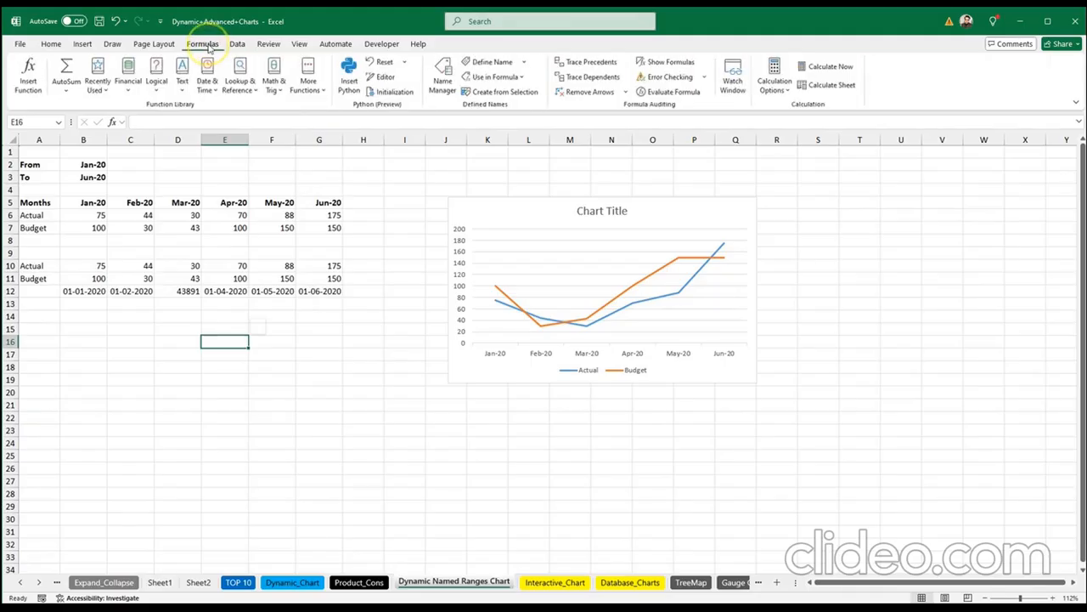
{"action": "left_click", "coordinate": [443, 78]}
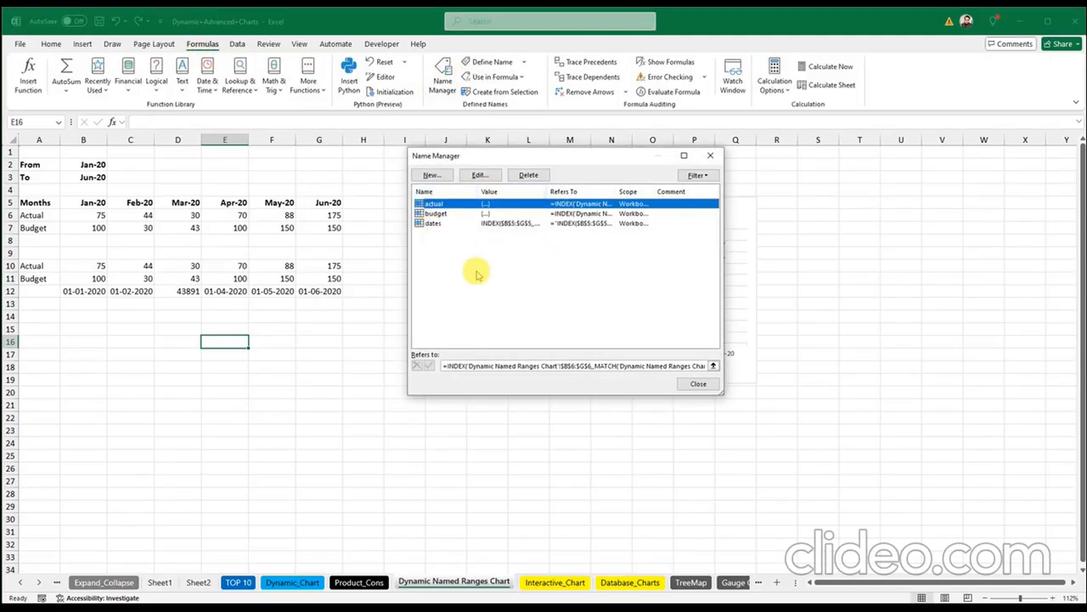
{"action": "left_click_drag", "start_coordinate": [474, 269], "coordinate": [433, 204]}
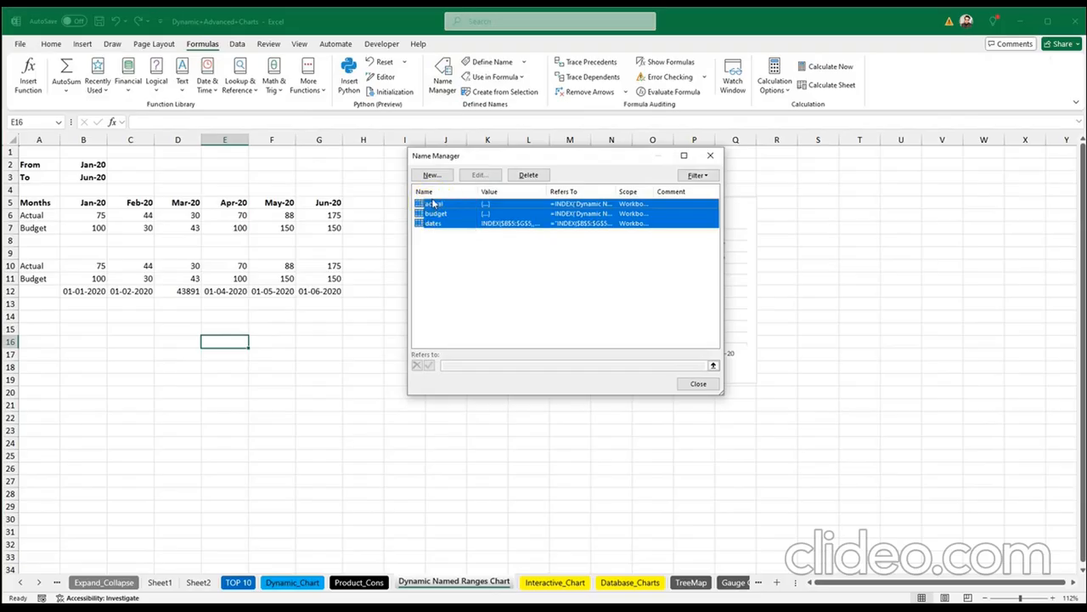
{"action": "key", "text": "Delete"}
{"action": "left_click", "coordinate": [613, 311]}
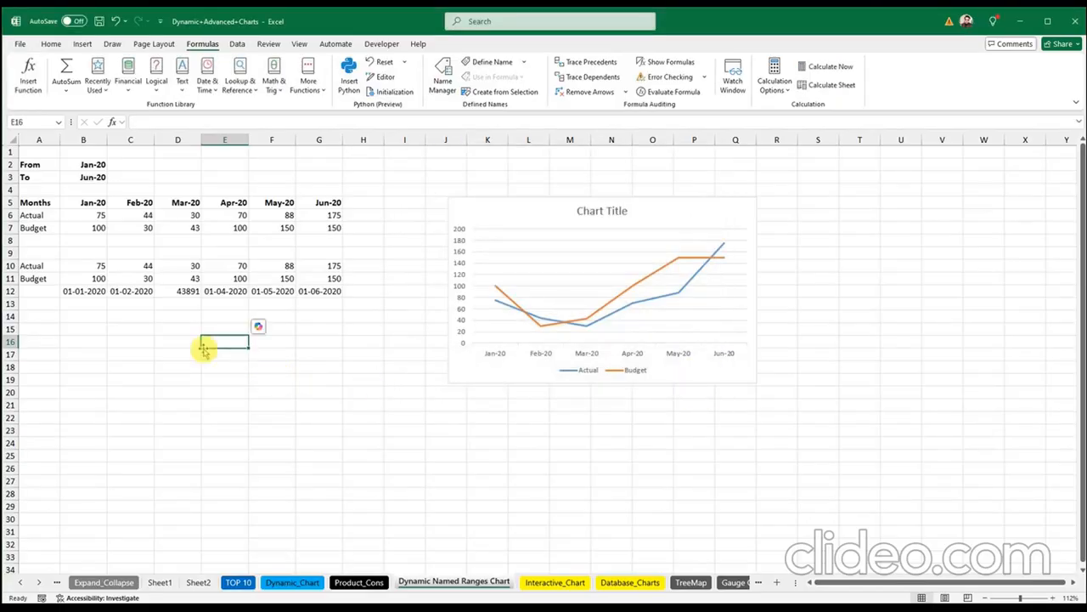
{"action": "left_click", "coordinate": [110, 339]}
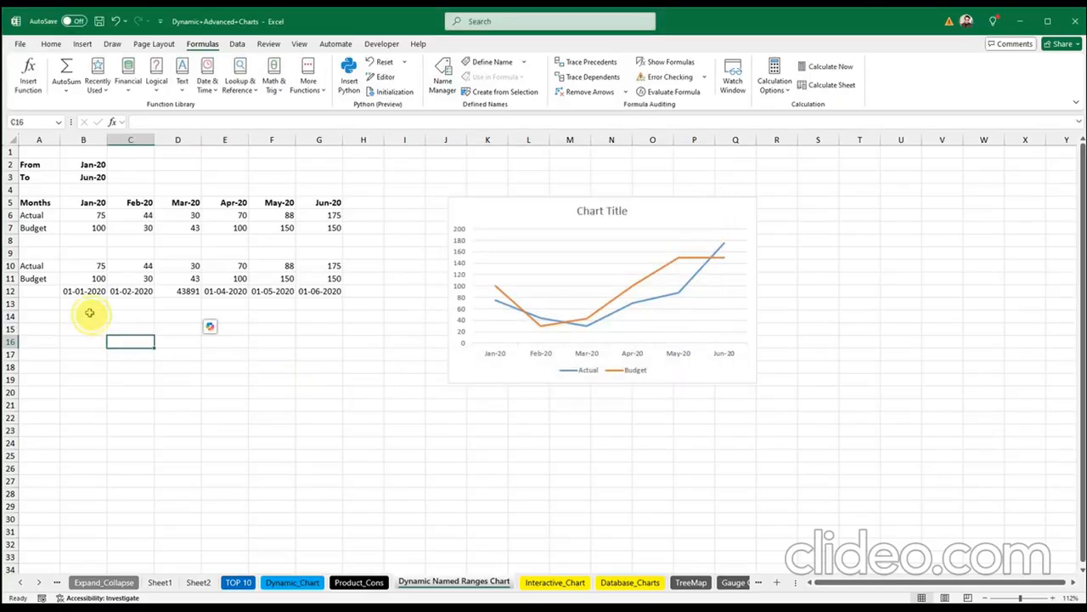
{"action": "left_click", "coordinate": [86, 315]}
{"action": "left_click", "coordinate": [88, 332]}
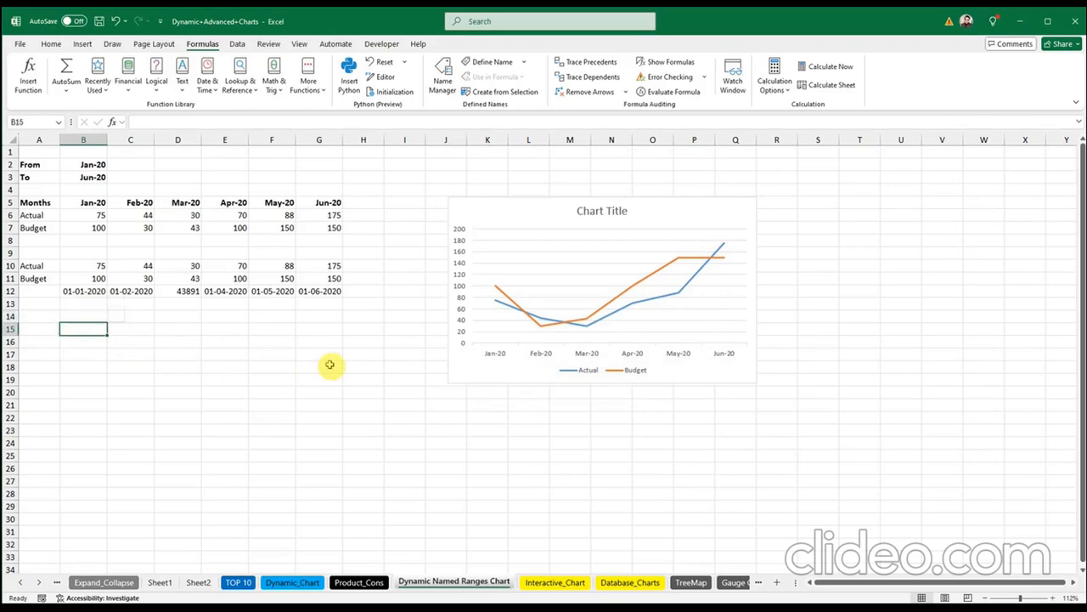
Step: Define a new name 'actual' whose Refers to is B10's INDEX/MATCH Actual formula
{"action": "left_click", "coordinate": [89, 266]}
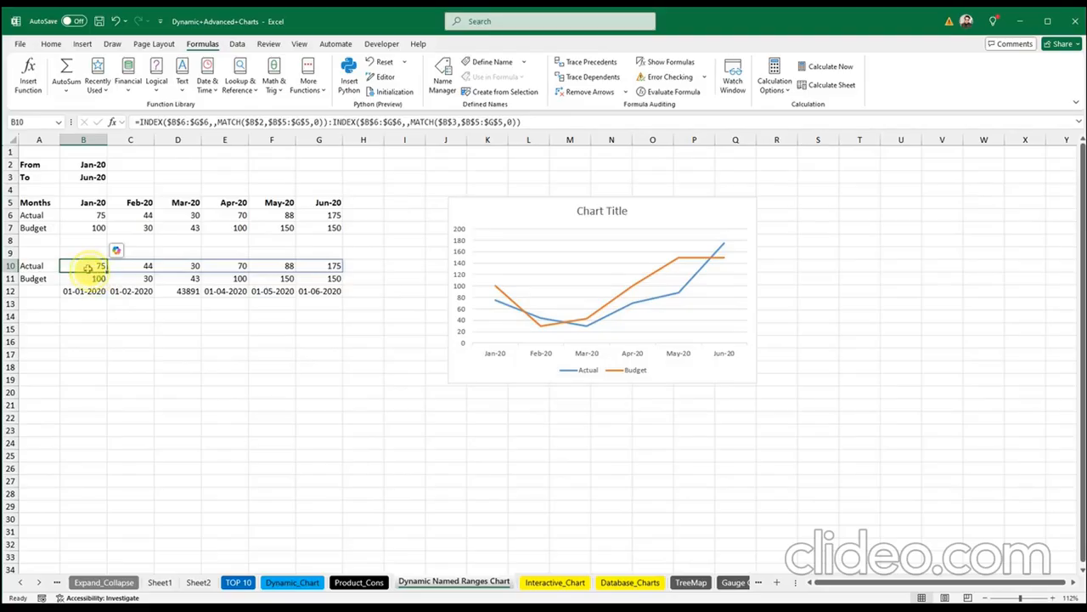
{"action": "double_click", "coordinate": [88, 269]}
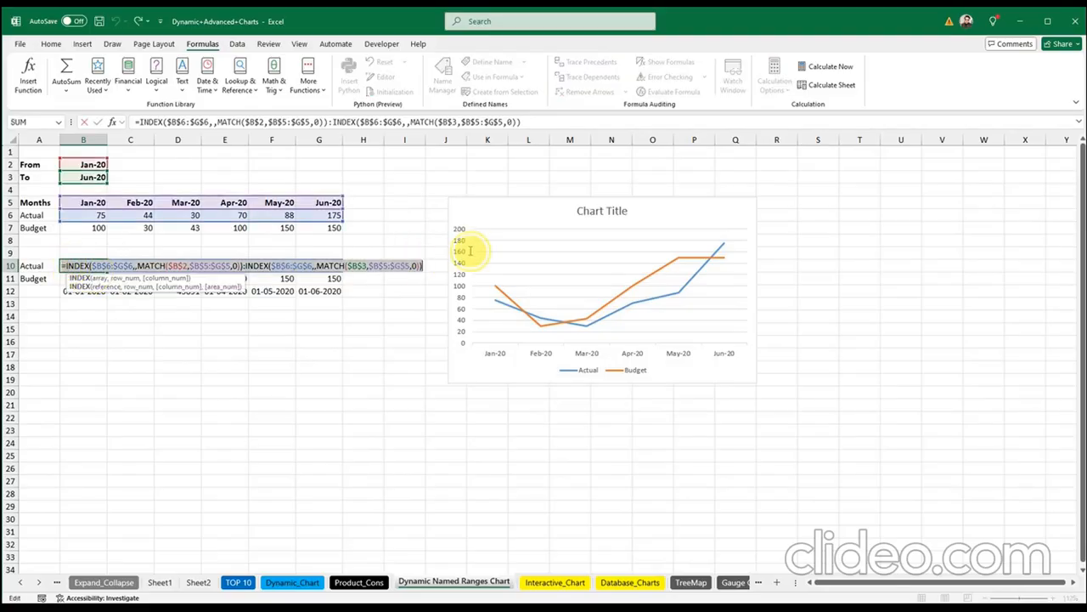
{"action": "key", "text": "Escape"}
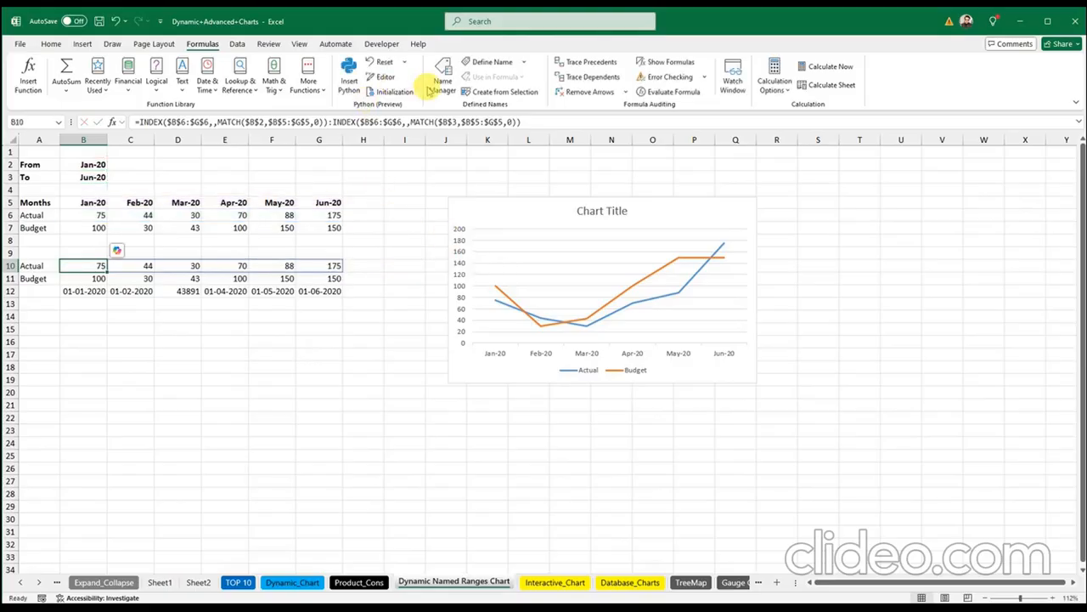
{"action": "left_click", "coordinate": [443, 81]}
{"action": "left_click", "coordinate": [436, 177]}
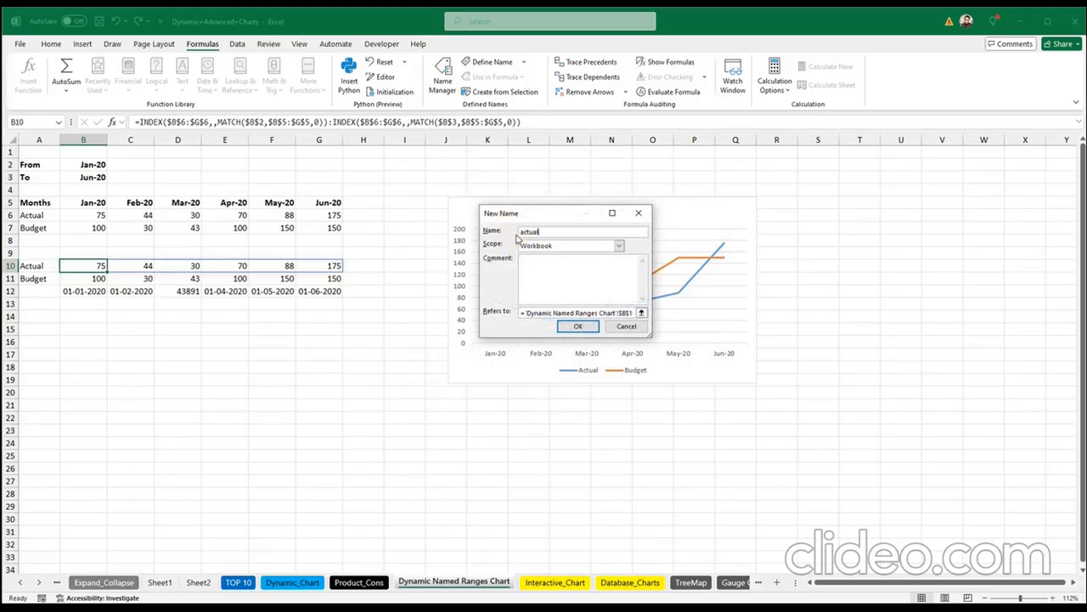
{"action": "left_click", "coordinate": [518, 321]}
{"action": "left_click_drag", "start_coordinate": [523, 313], "coordinate": [687, 315]}
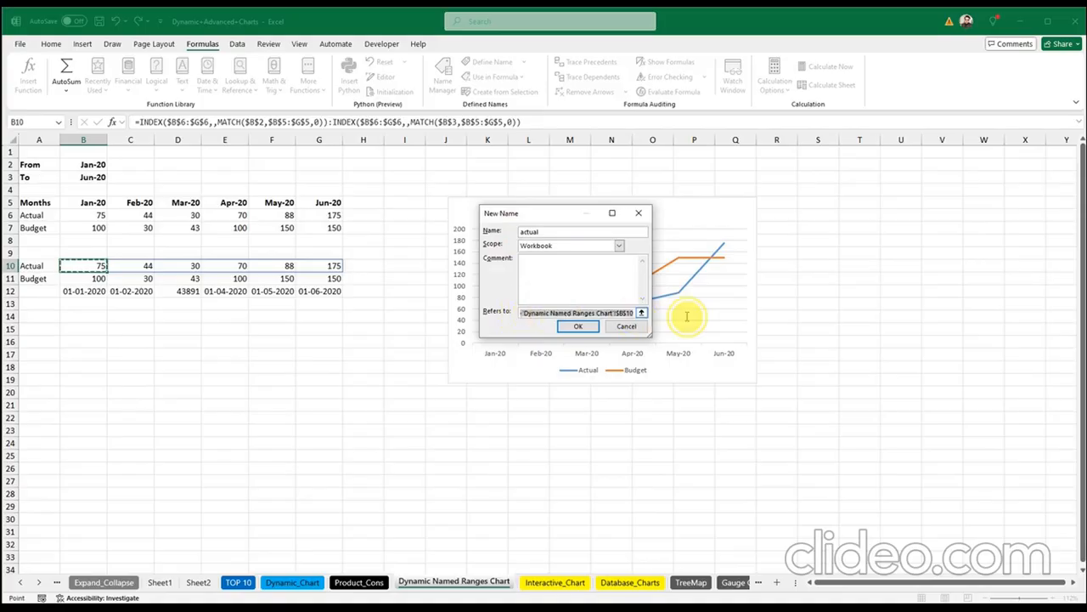
{"action": "type", "text": "=INDEX($B$6:$G$6,,MATCH($B$2,$B$5:$G$5,0)):INDEX($B$6:$G$6,,MATCH($B$3,$B$5:$G$5,0))"}
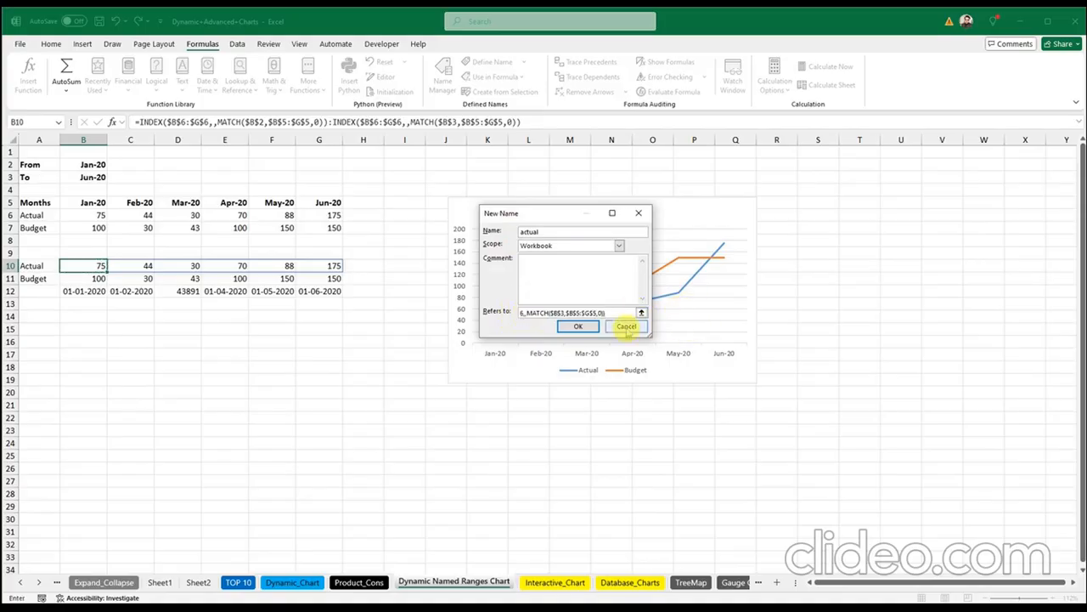
{"action": "left_click", "coordinate": [580, 328]}
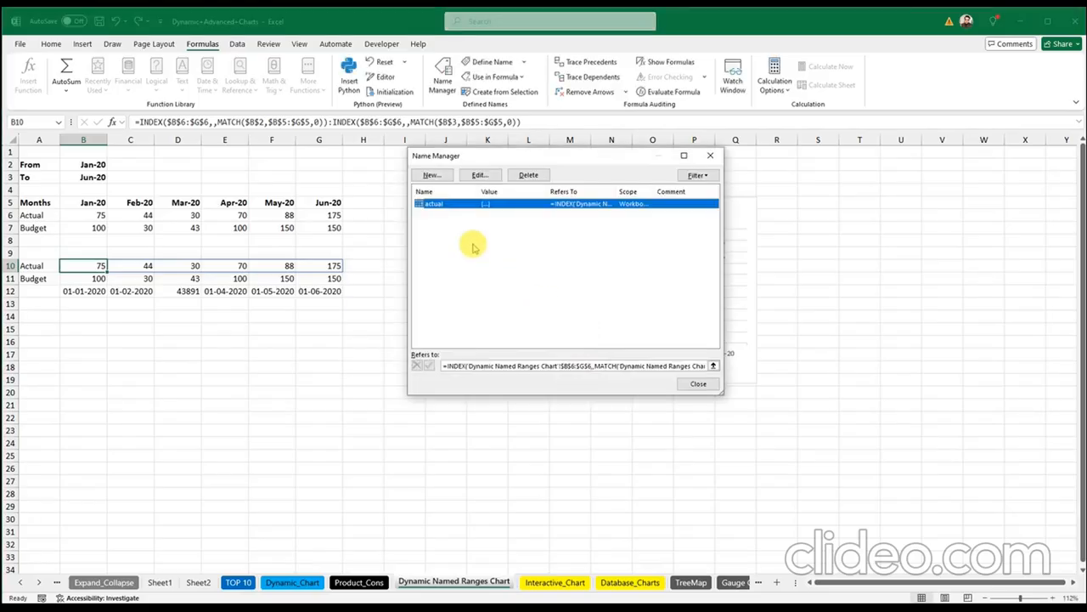
{"action": "left_click", "coordinate": [709, 156]}
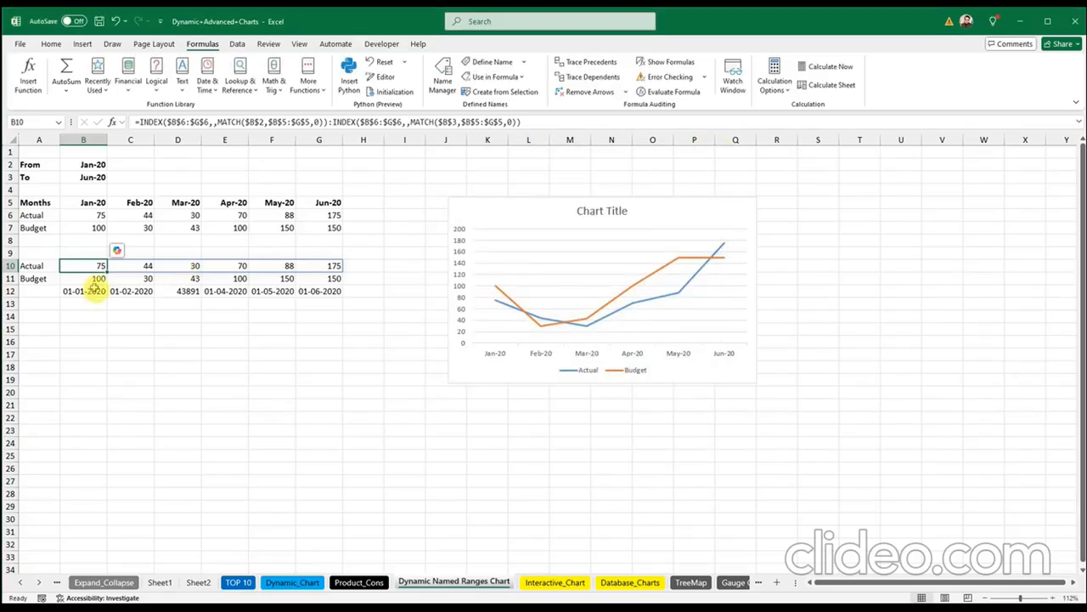
Step: Copy the full Budget formula text from B11
{"action": "double_click", "coordinate": [83, 279]}
{"action": "key", "text": "Escape"}
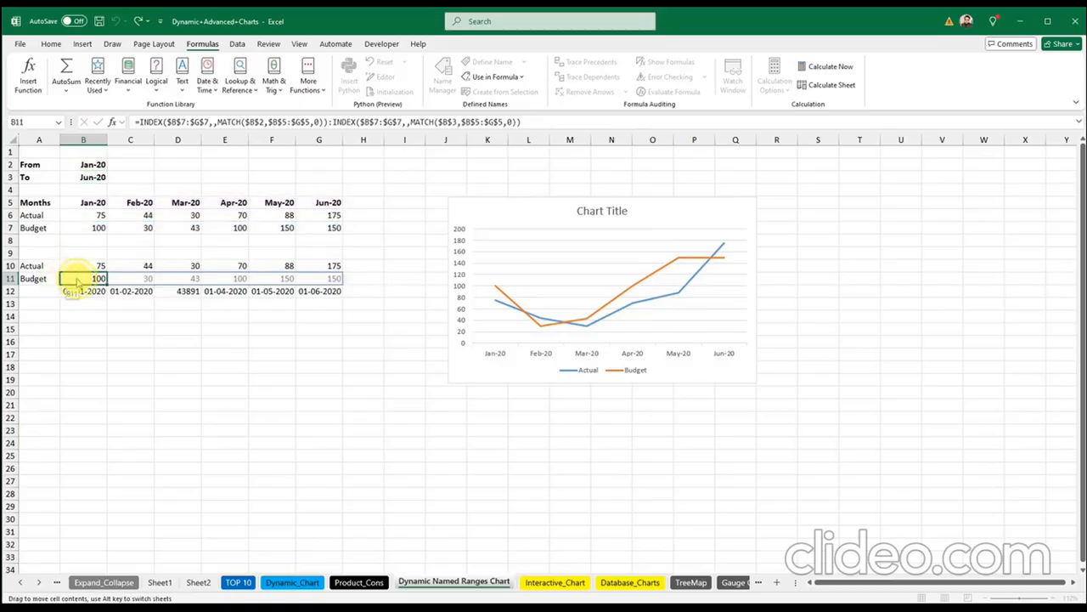
{"action": "double_click", "coordinate": [77, 279]}
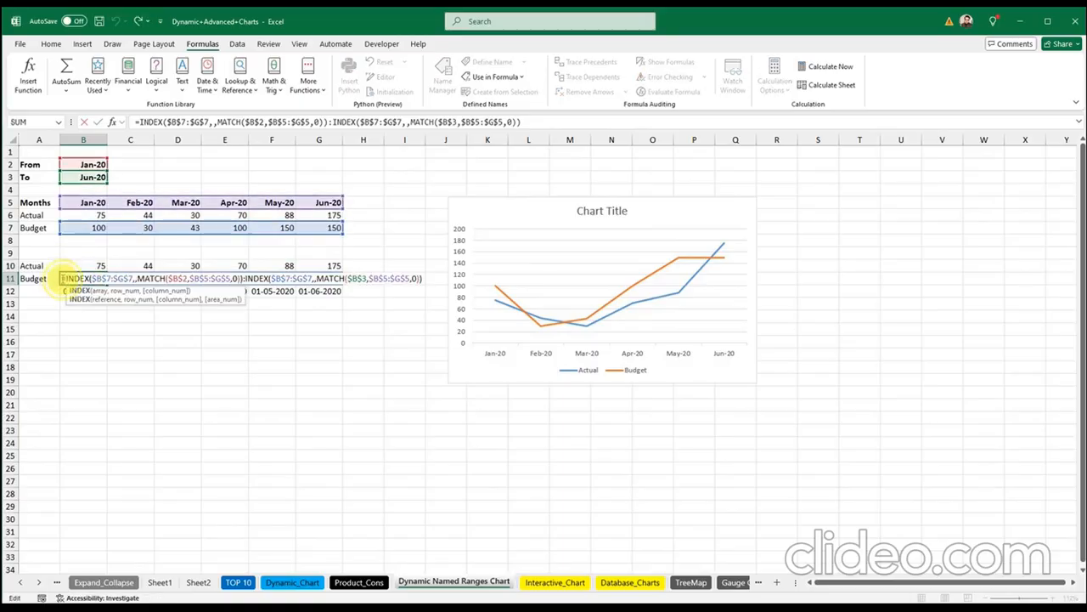
{"action": "left_click_drag", "start_coordinate": [61, 279], "coordinate": [433, 283]}
{"action": "key", "text": "ctrl+c"}
{"action": "key", "text": "Escape"}
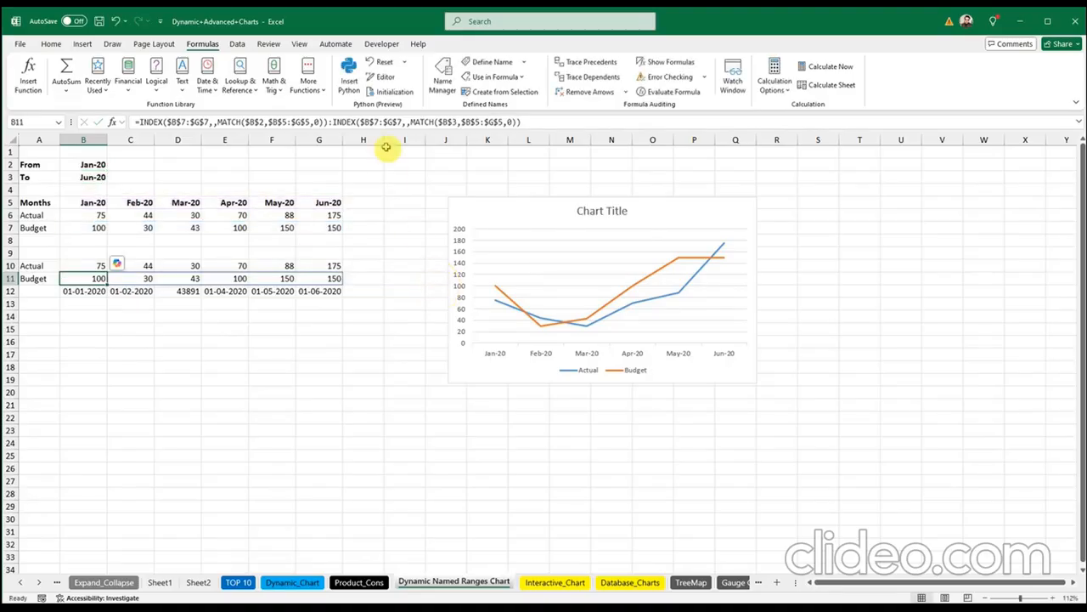
{"action": "left_click", "coordinate": [442, 85]}
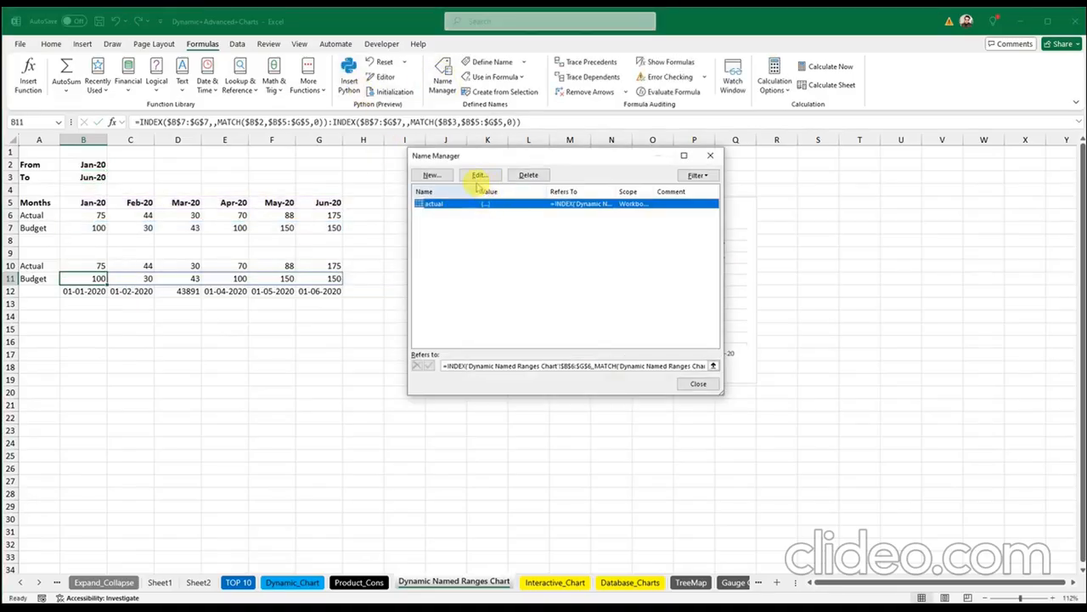
Step: Add the name 'budget', referring to the pasted Budget row INDEX/MATCH formula
{"action": "left_click", "coordinate": [430, 174]}
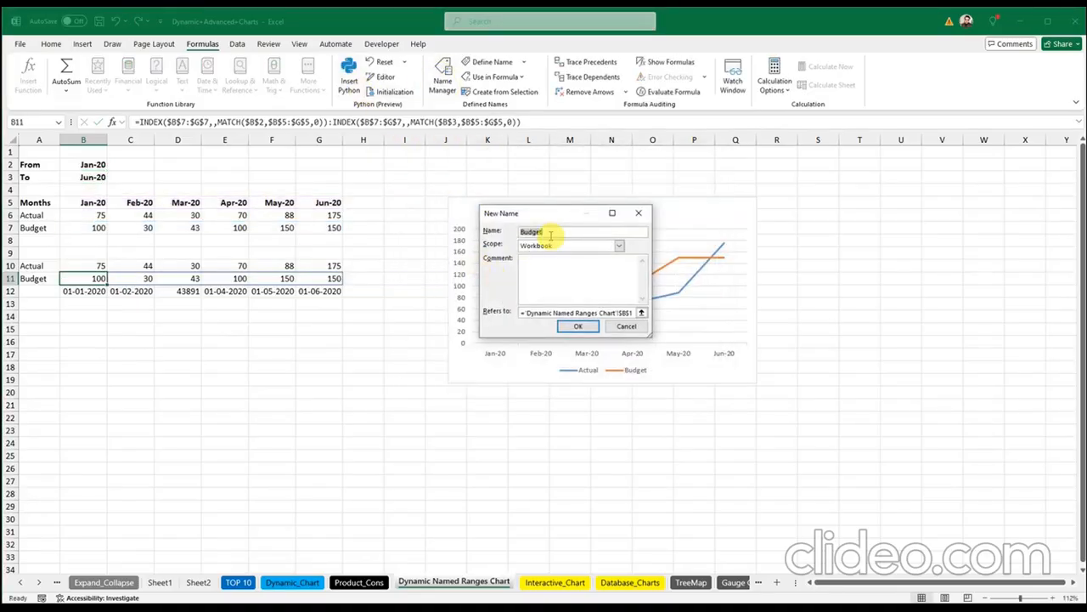
{"action": "type", "text": "B"}
{"action": "left_click_drag", "start_coordinate": [521, 312], "coordinate": [635, 313]}
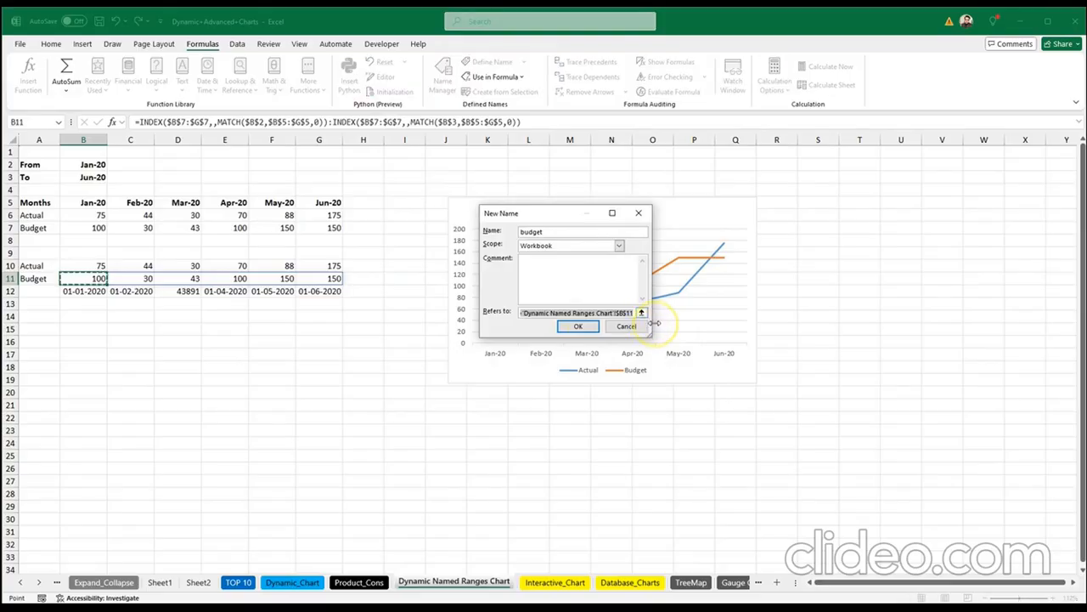
{"action": "key", "text": "ctrl+v"}
{"action": "left_click", "coordinate": [577, 326]}
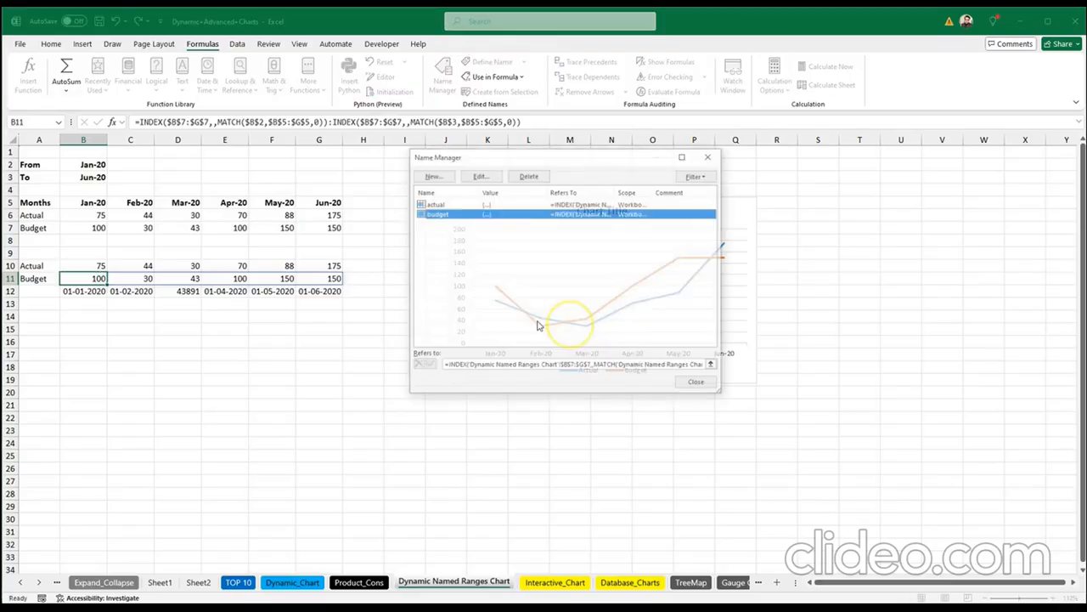
{"action": "left_click", "coordinate": [712, 384]}
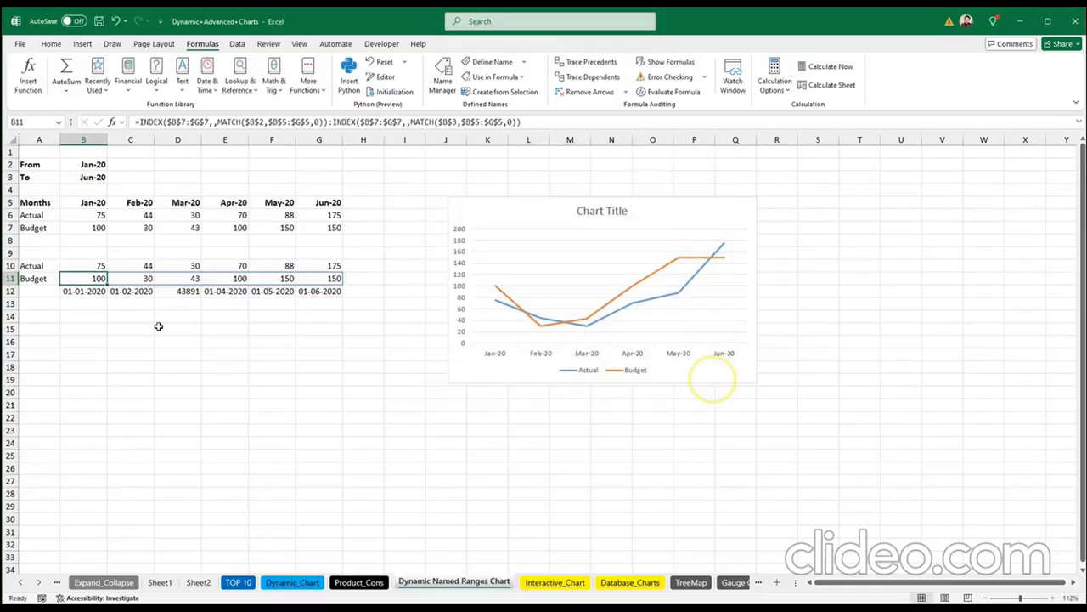
Step: Copy B12's date formula and define it as the new name 'dates'
{"action": "double_click", "coordinate": [66, 291]}
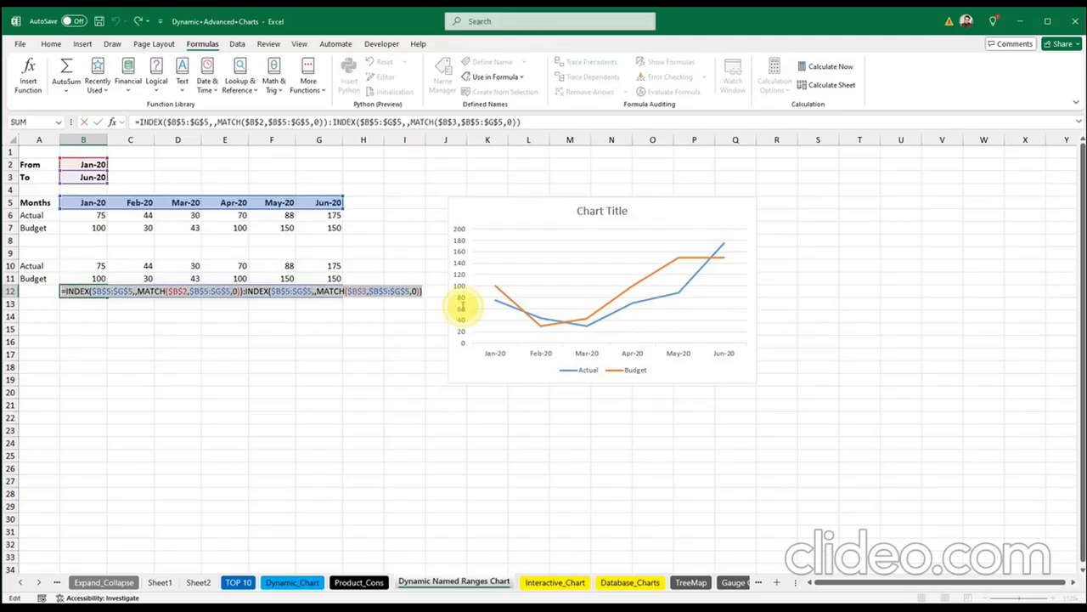
{"action": "key", "text": "Escape"}
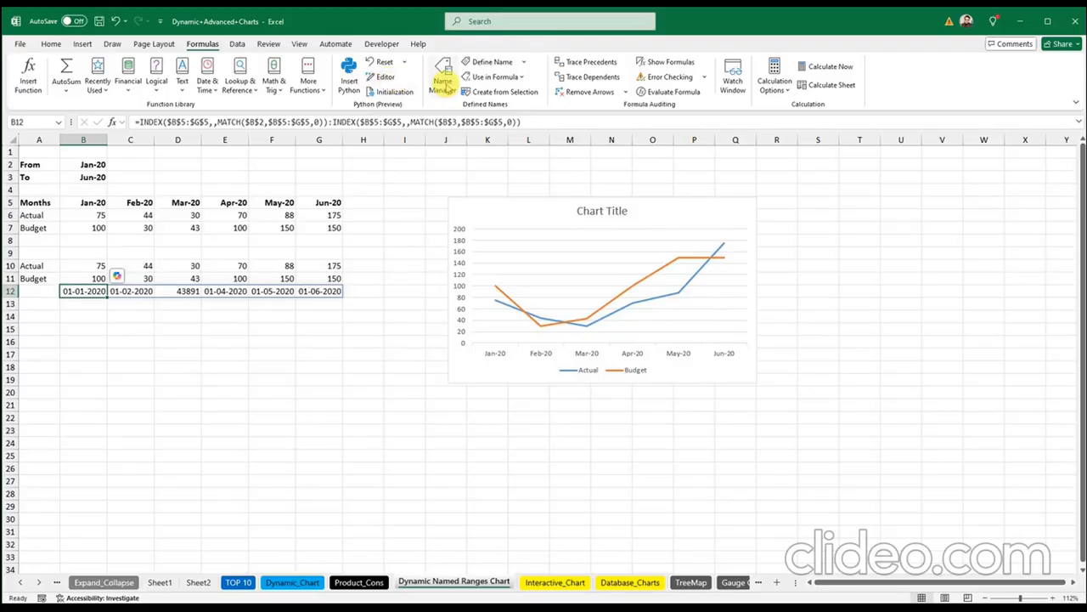
{"action": "left_click", "coordinate": [443, 83]}
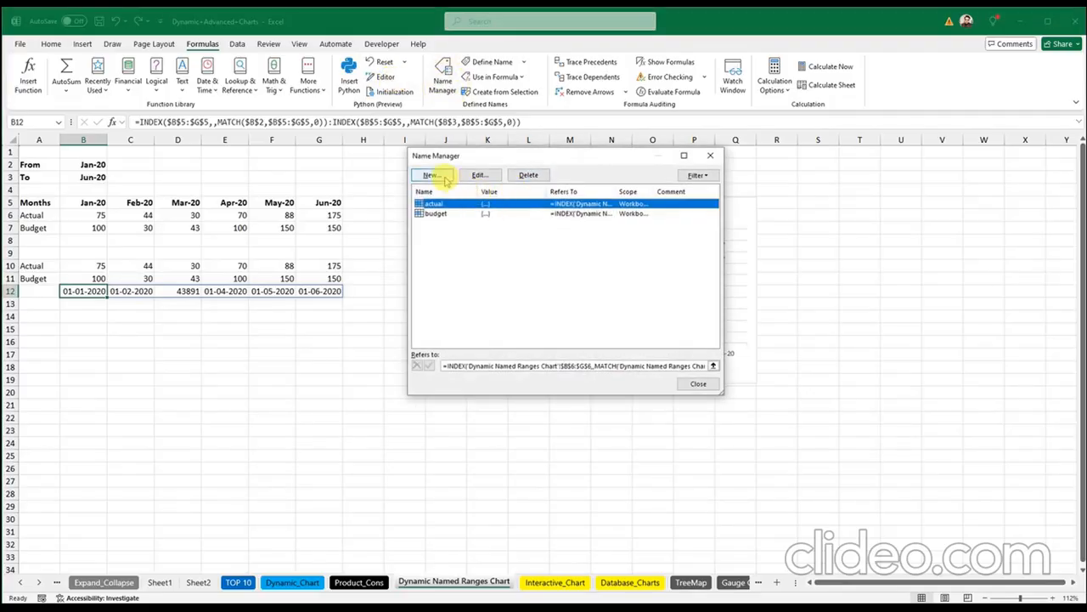
{"action": "left_click", "coordinate": [432, 177]}
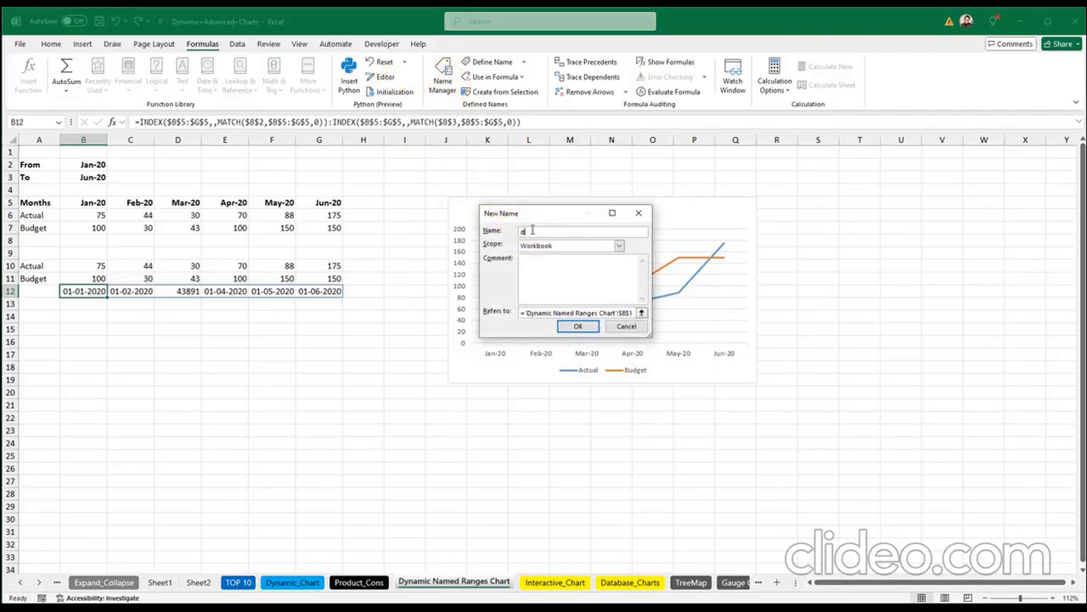
{"action": "left_click", "coordinate": [522, 314]}
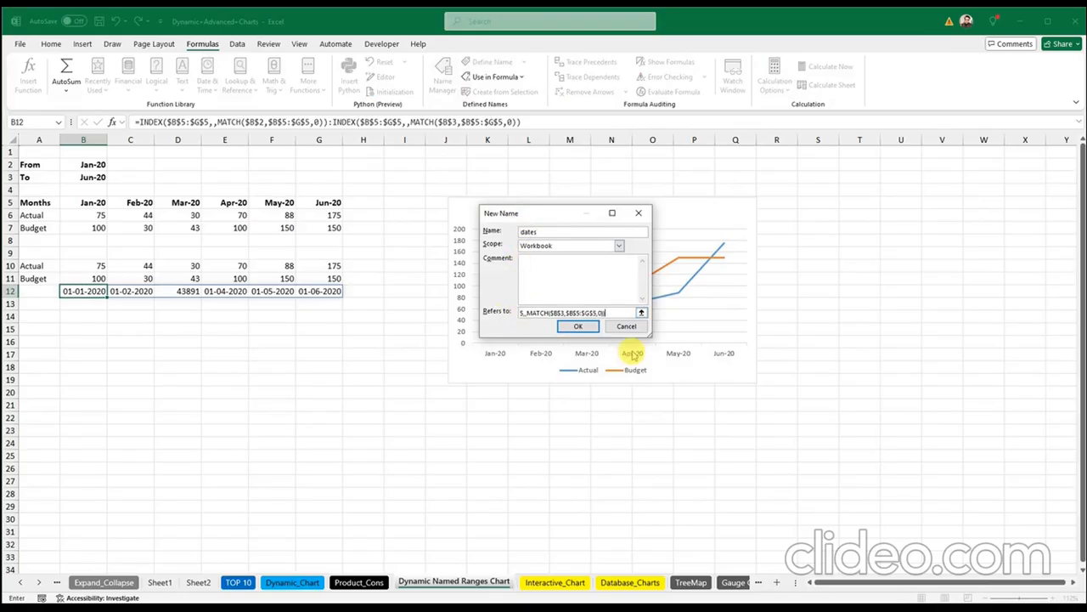
{"action": "left_click", "coordinate": [578, 326]}
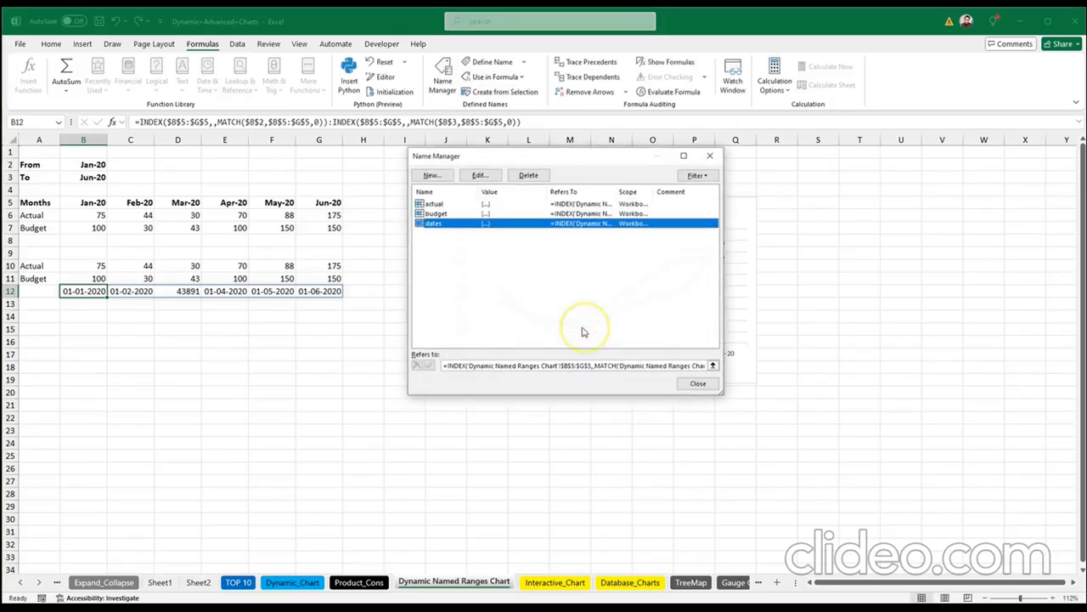
{"action": "left_click", "coordinate": [699, 384]}
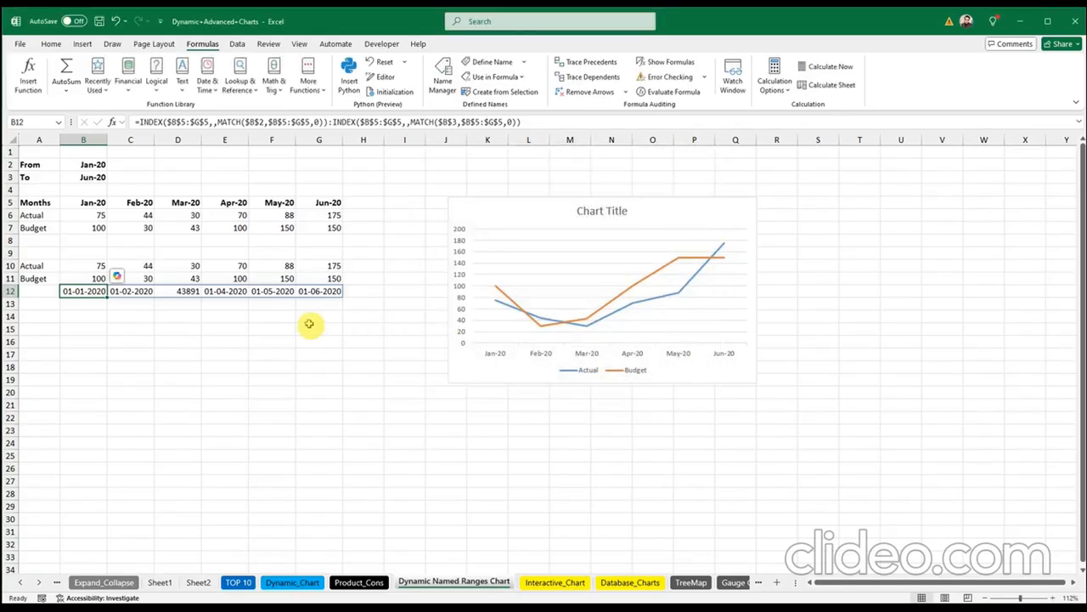
{"action": "left_click", "coordinate": [281, 340]}
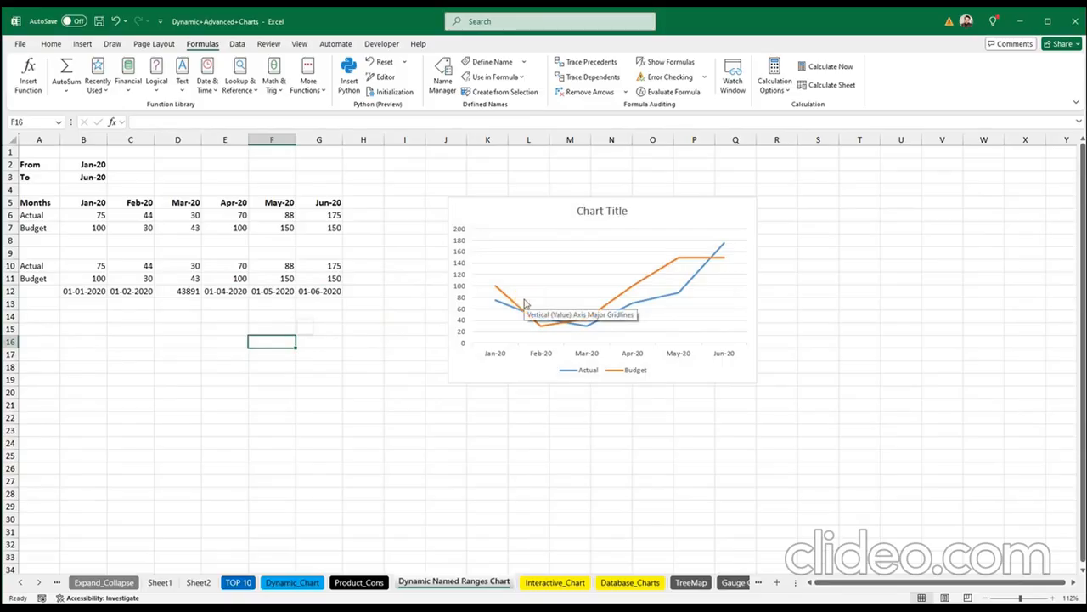
Step: In the chart's Select Data, replace the Actual series values with the 'actual' name
{"action": "left_click", "coordinate": [501, 295]}
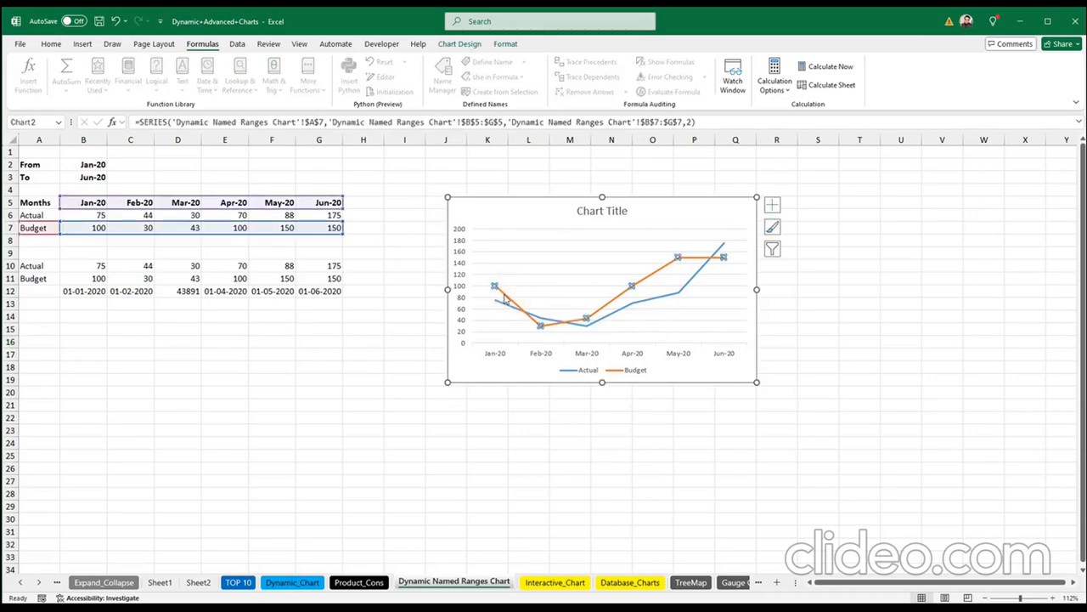
{"action": "right_click", "coordinate": [504, 297]}
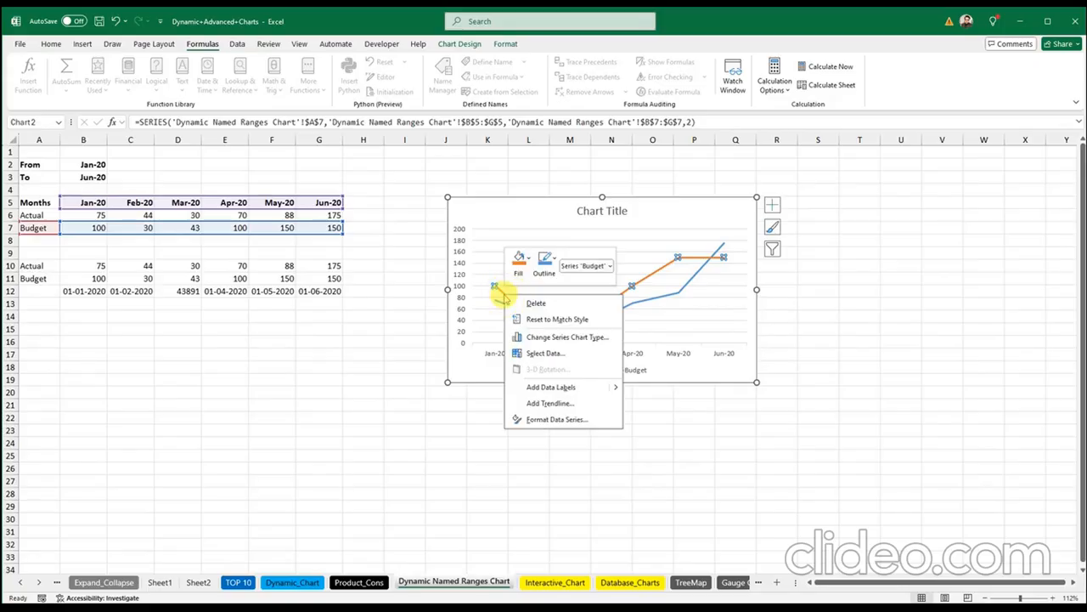
{"action": "left_click", "coordinate": [538, 354]}
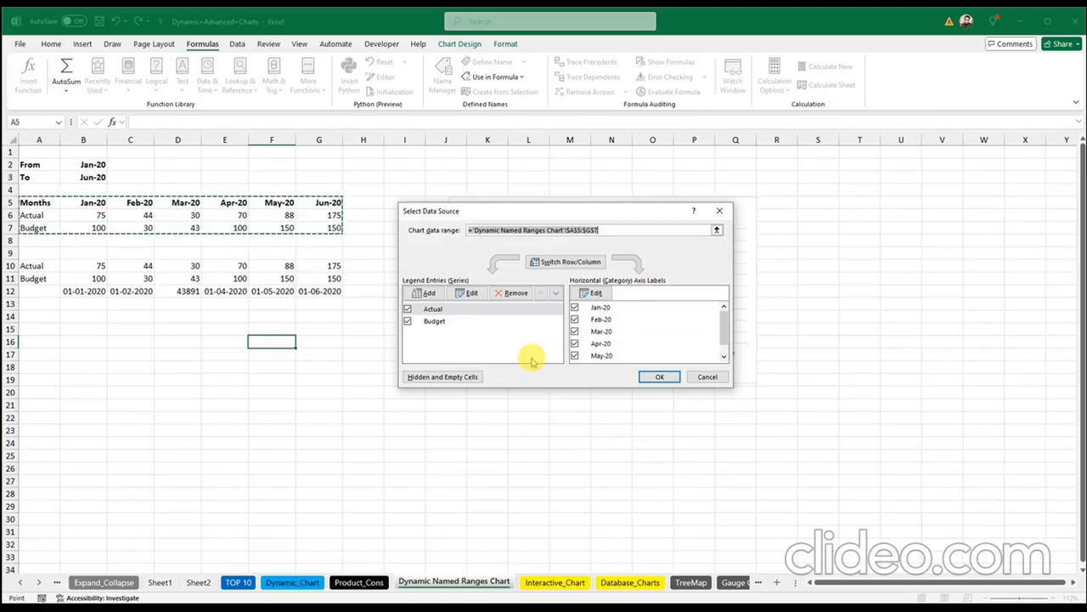
{"action": "left_click", "coordinate": [425, 293]}
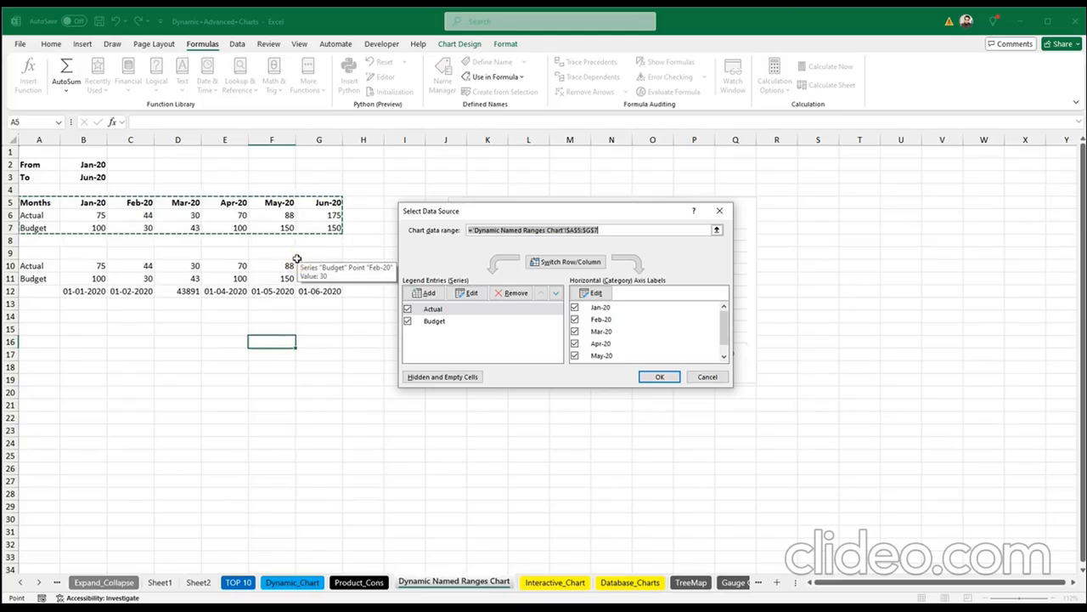
{"action": "left_click", "coordinate": [438, 309]}
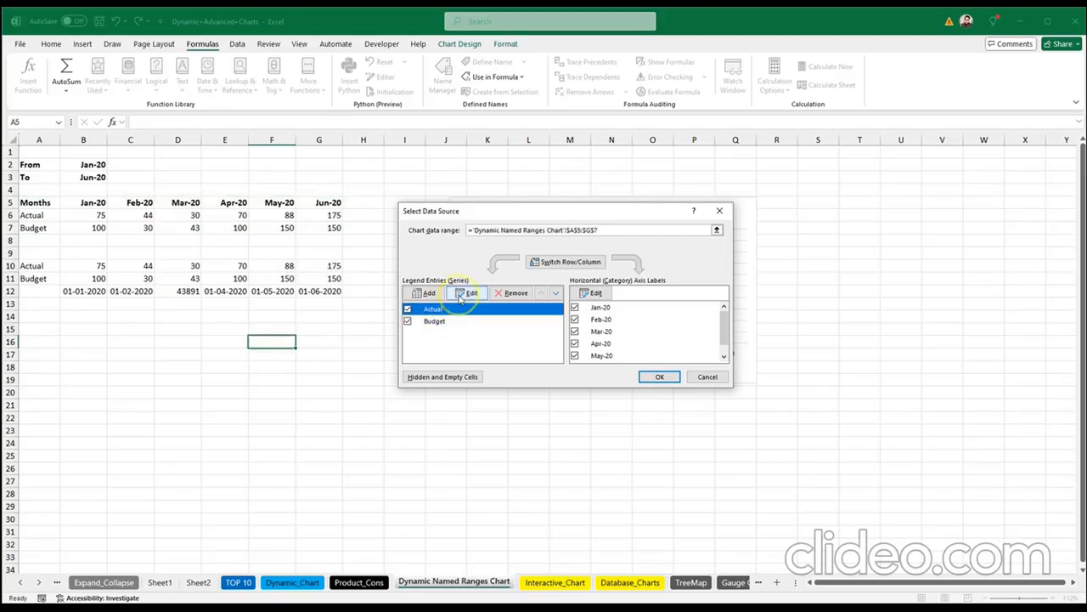
{"action": "left_click", "coordinate": [467, 293]}
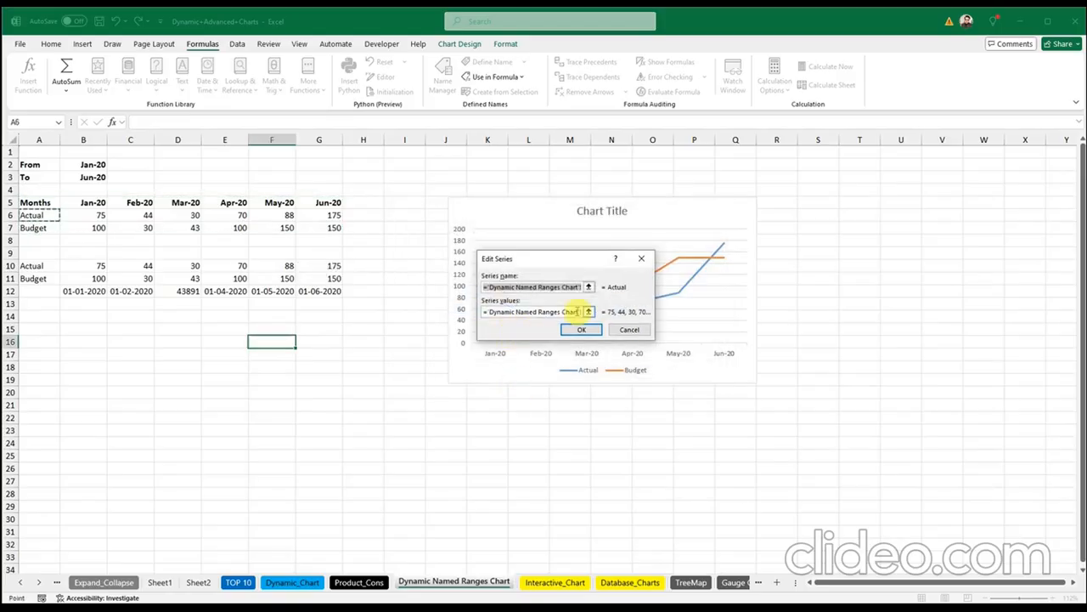
{"action": "left_click", "coordinate": [580, 312]}
{"action": "left_click_drag", "start_coordinate": [580, 313], "coordinate": [592, 321]}
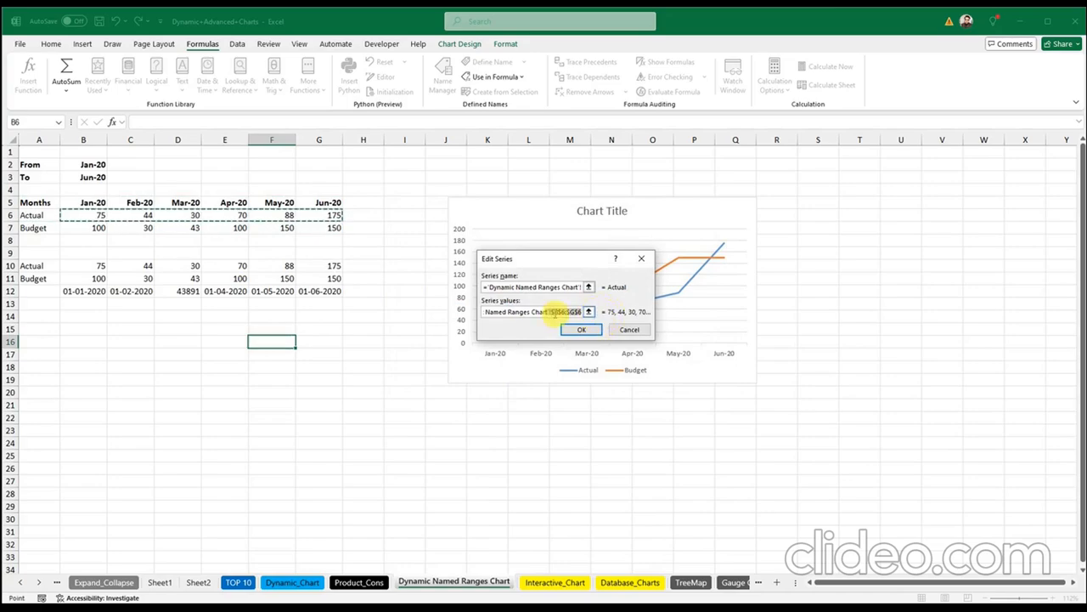
{"action": "left_click", "coordinate": [552, 312]}
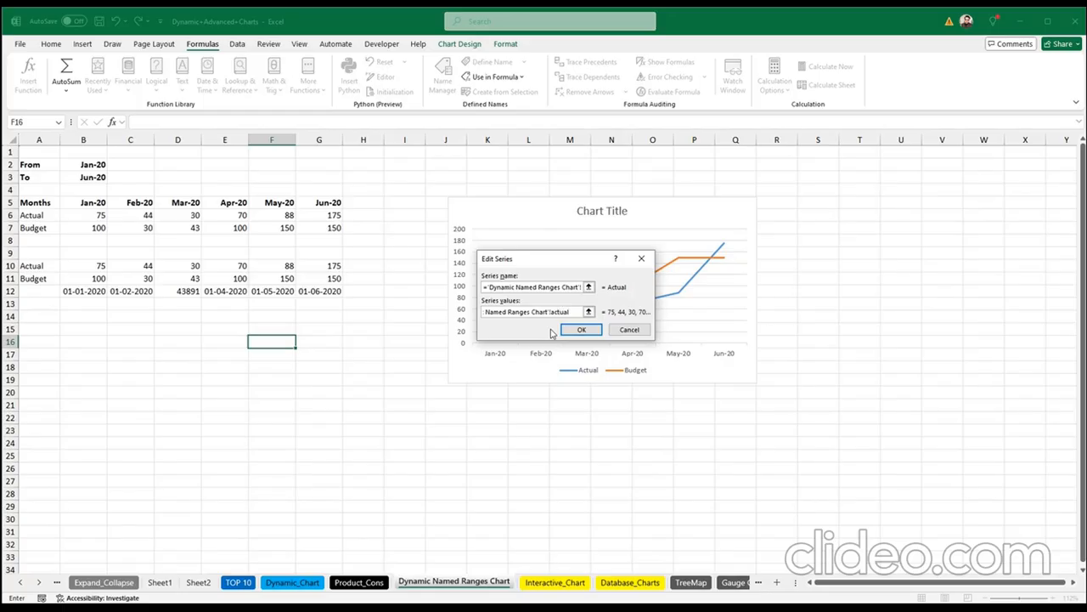
{"action": "left_click", "coordinate": [568, 336]}
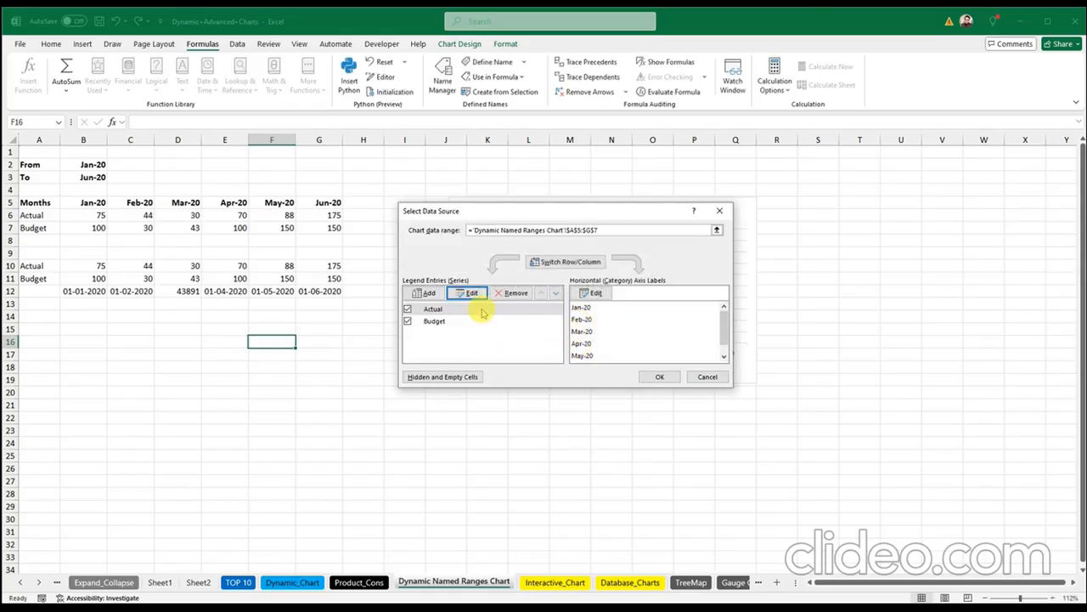
Step: Replace the Budget series values range with the 'budget' name
{"action": "left_click", "coordinate": [437, 320]}
{"action": "left_click", "coordinate": [467, 293]}
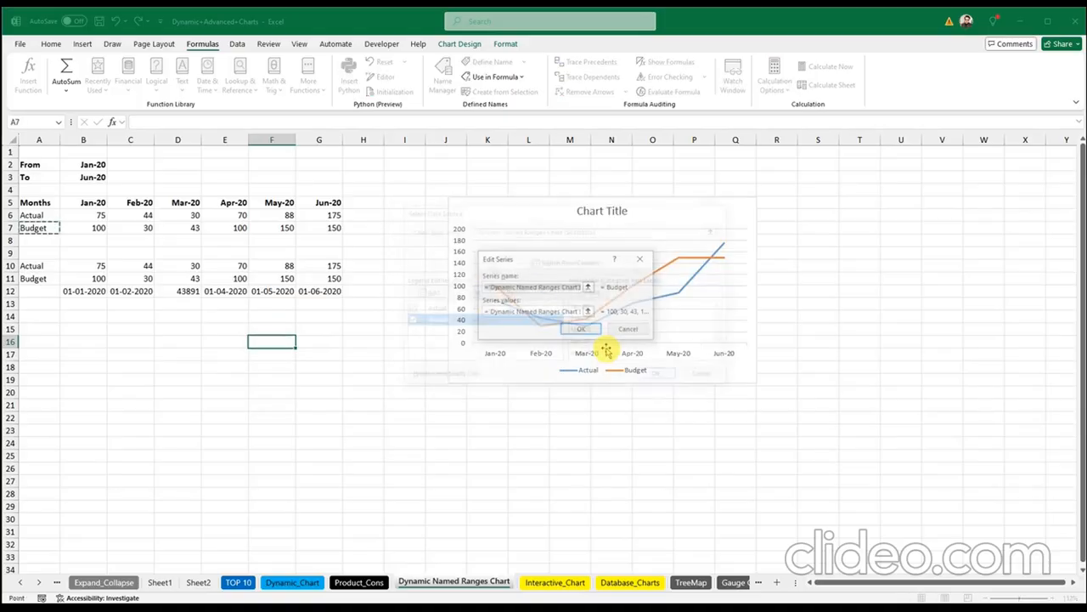
{"action": "left_click_drag", "start_coordinate": [580, 313], "coordinate": [613, 318]}
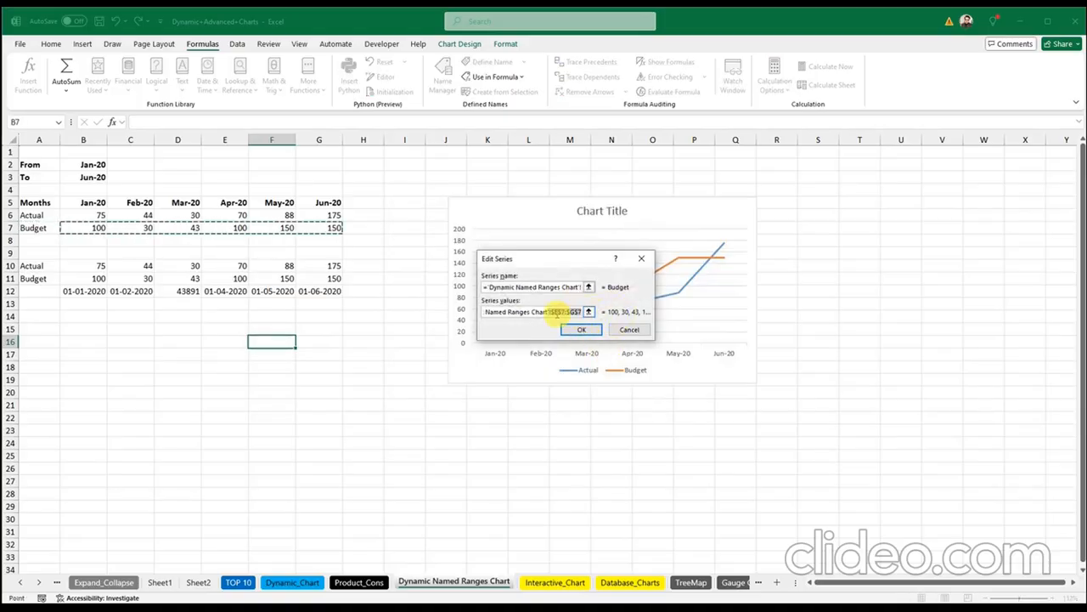
{"action": "left_click", "coordinate": [554, 312]}
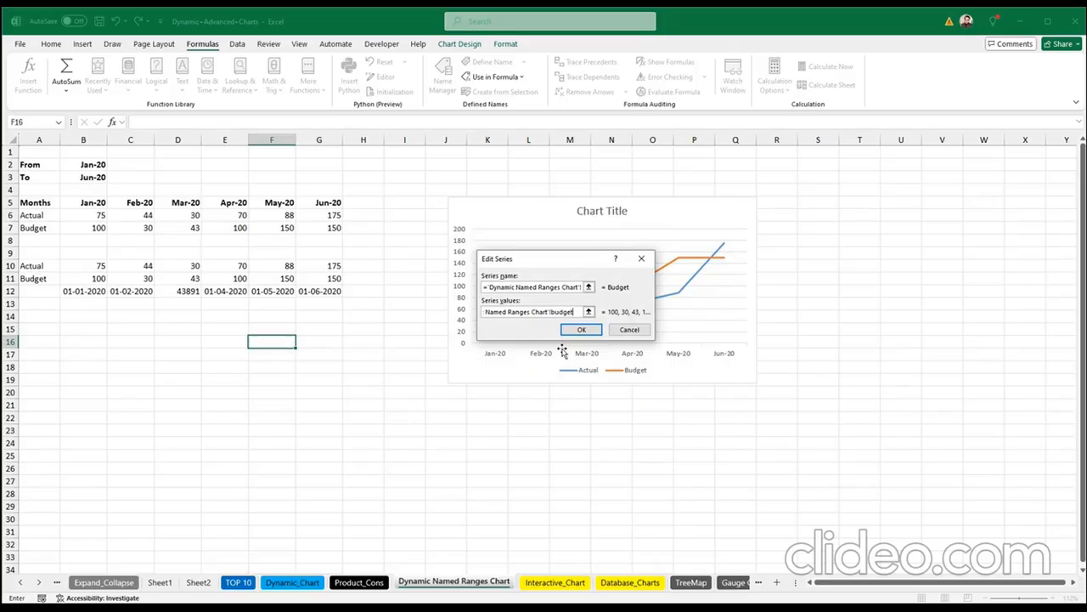
{"action": "left_click", "coordinate": [581, 330]}
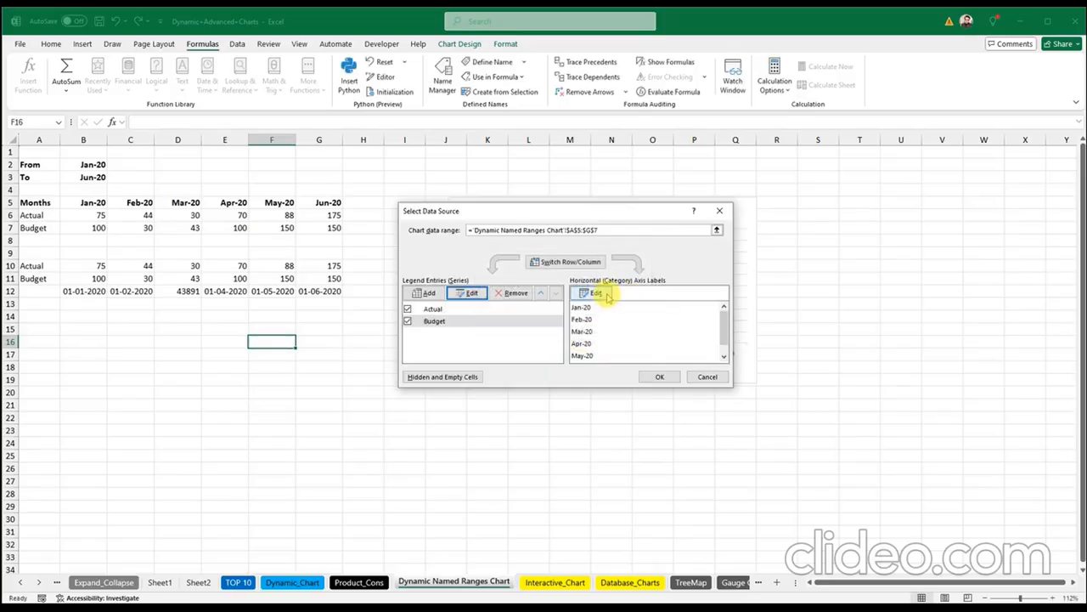
Step: Set the month axis labels to the 'dates' name and apply the new data source
{"action": "left_click", "coordinate": [598, 293]}
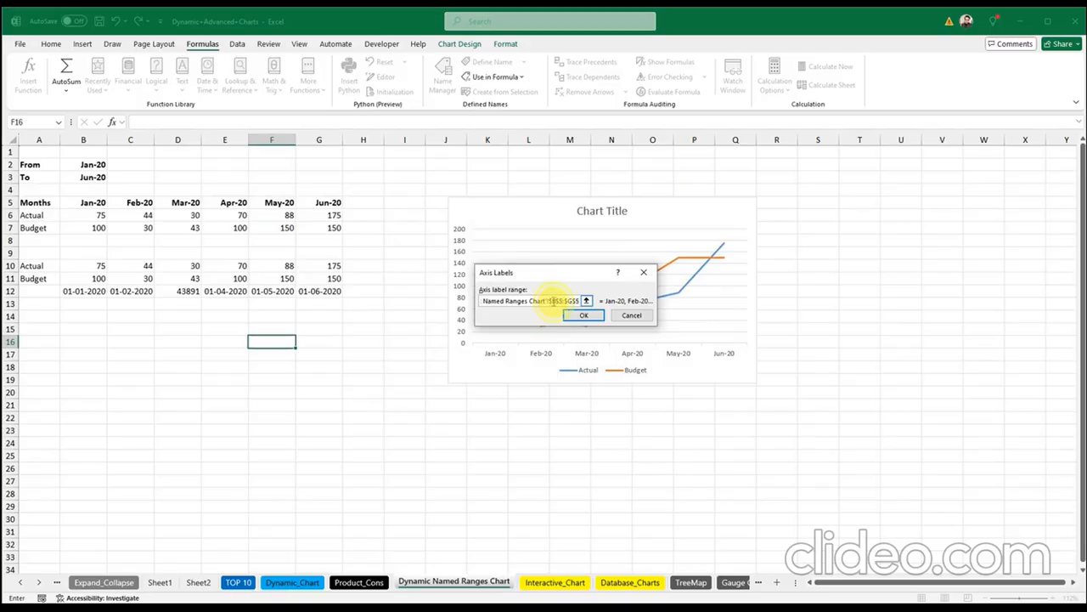
{"action": "left_click_drag", "start_coordinate": [548, 302], "coordinate": [597, 302]}
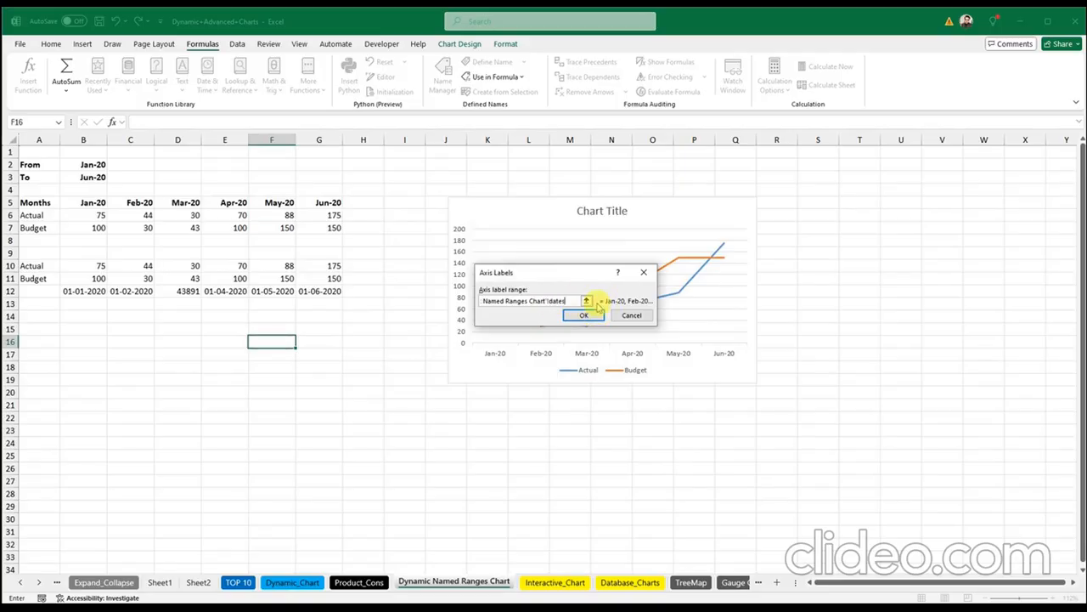
{"action": "left_click", "coordinate": [585, 316]}
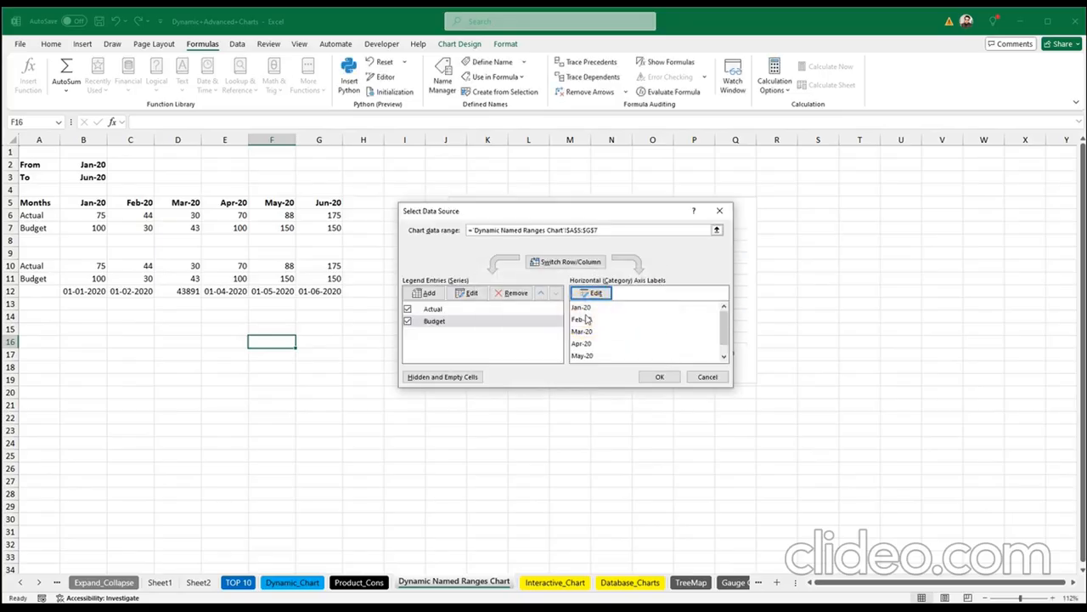
{"action": "left_click", "coordinate": [660, 378]}
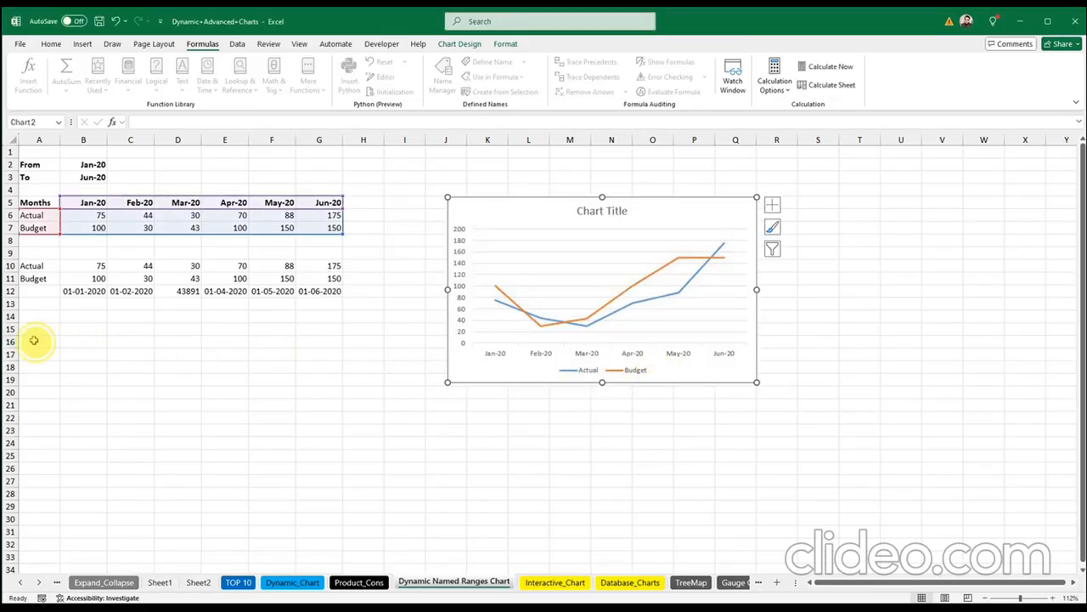
{"action": "left_click_drag", "start_coordinate": [37, 340], "coordinate": [342, 266]}
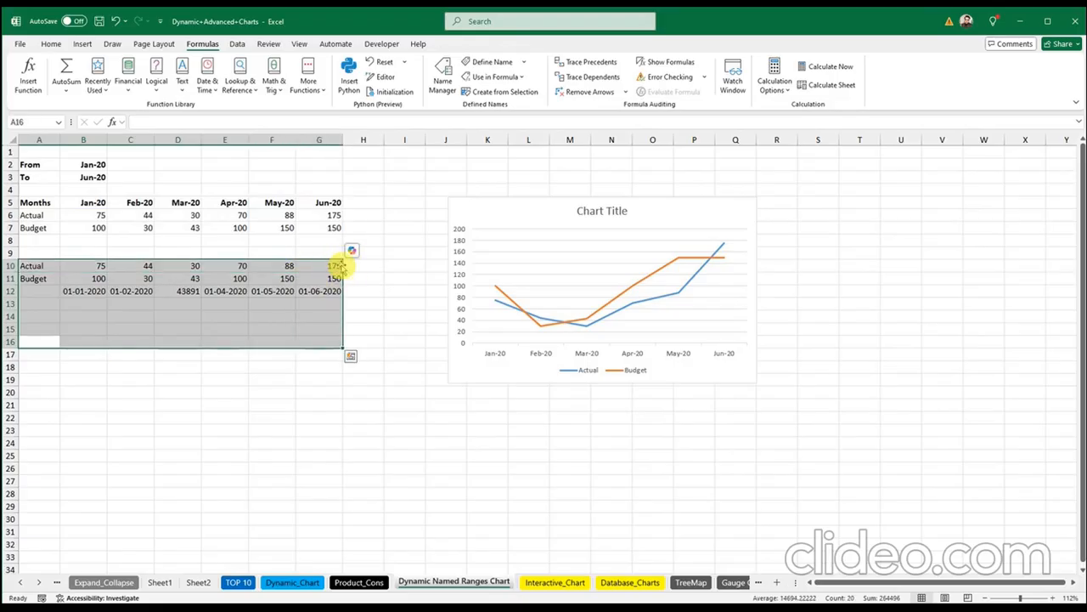
Step: Clear the contents of the helper rows below the table
{"action": "key", "text": "Delete"}
{"action": "left_click", "coordinate": [92, 163]}
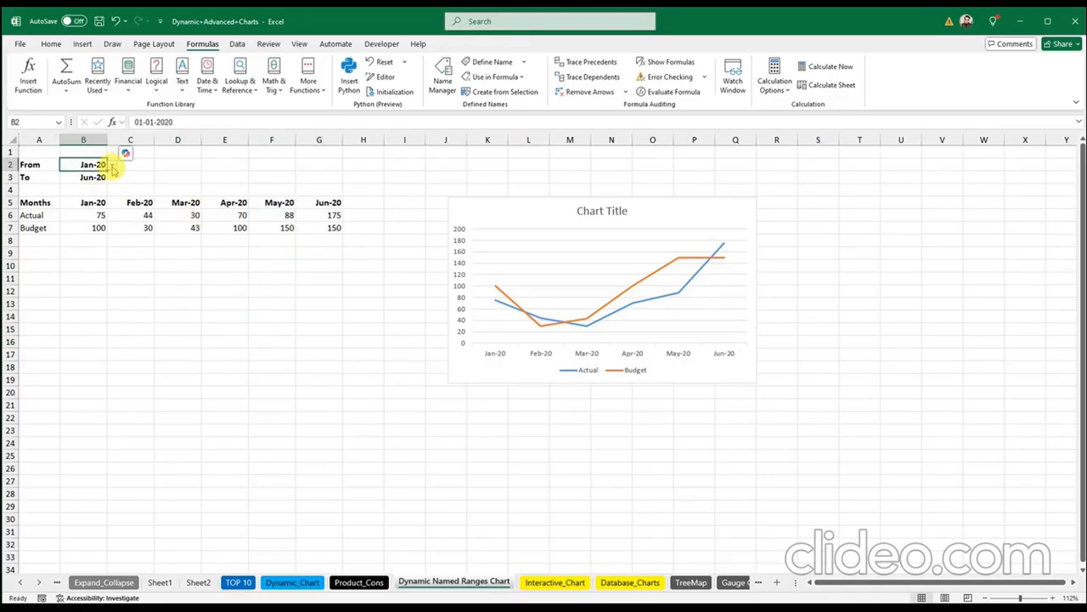
{"action": "left_click", "coordinate": [111, 164]}
{"action": "left_click", "coordinate": [92, 176]}
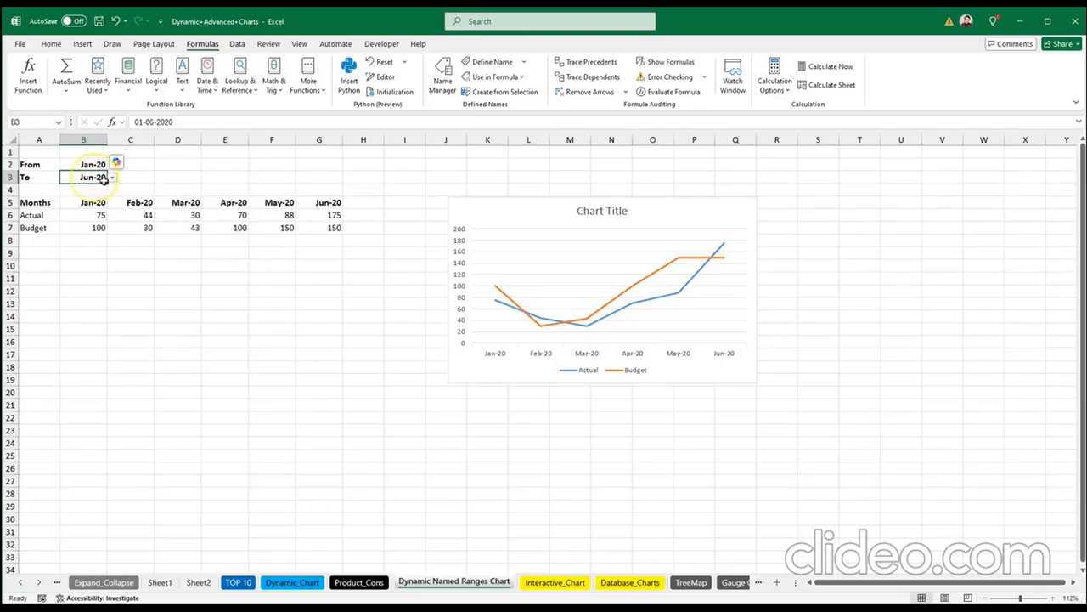
Step: Test the chart by setting the To month to Mar-20, May-20, Feb-20, then Jun-20
{"action": "left_click", "coordinate": [111, 177]}
{"action": "left_click", "coordinate": [94, 208]}
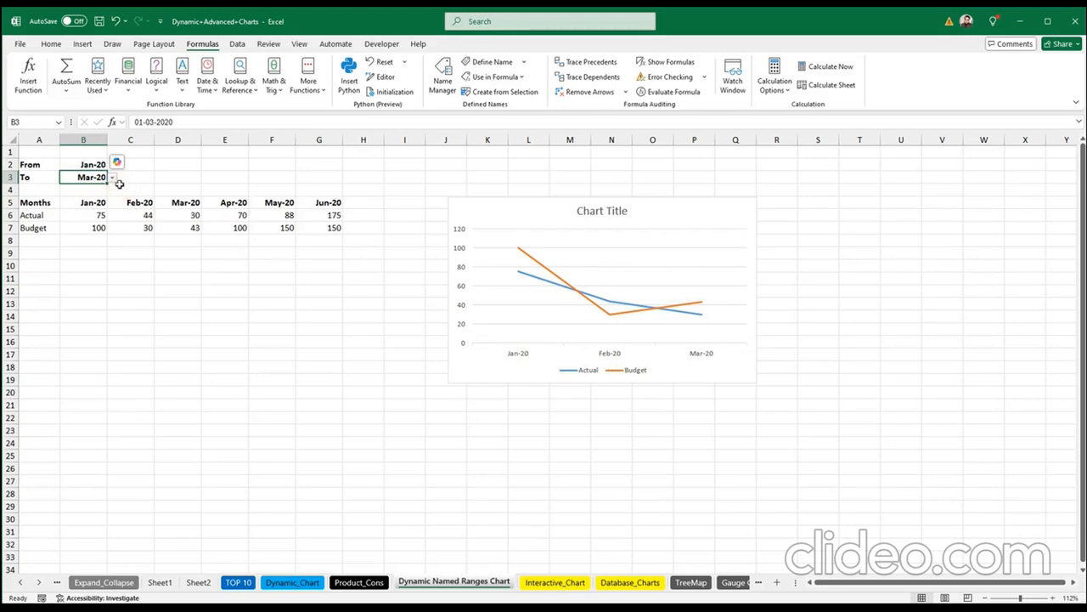
{"action": "left_click", "coordinate": [111, 177]}
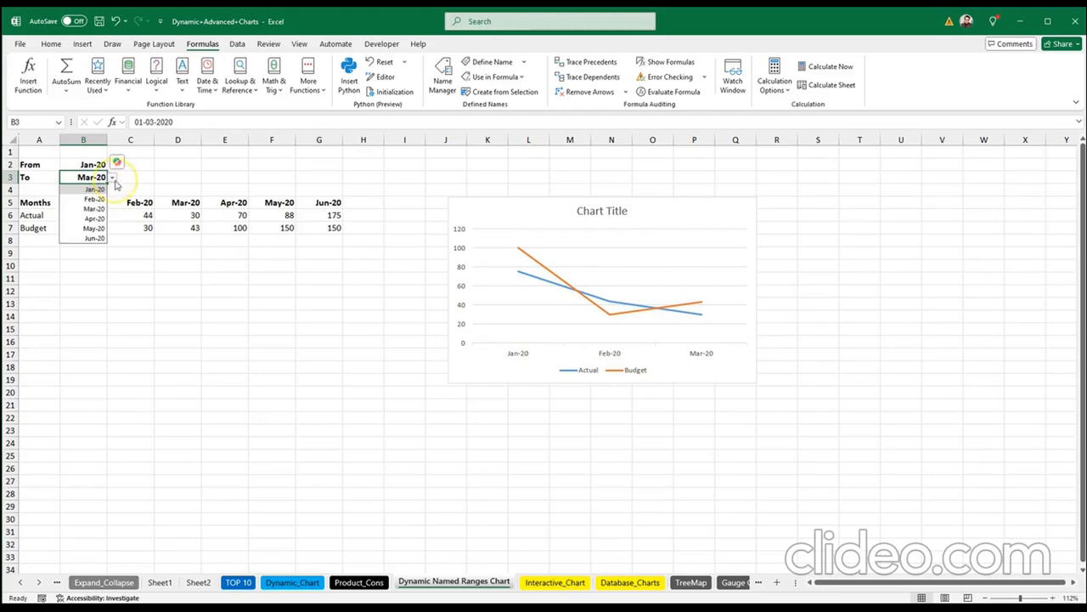
{"action": "left_click", "coordinate": [94, 228]}
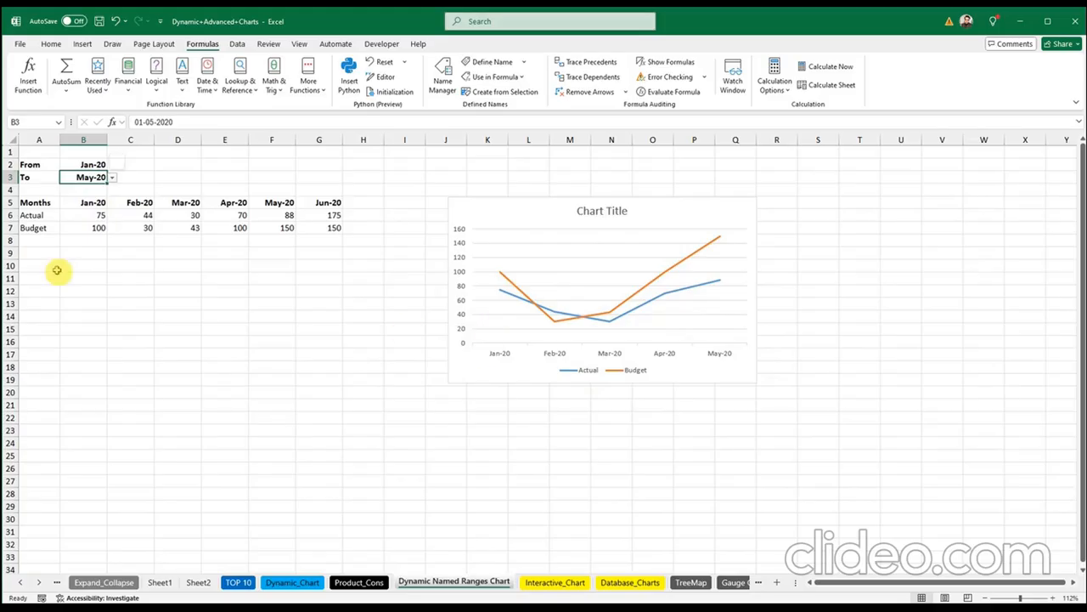
{"action": "left_click", "coordinate": [111, 177]}
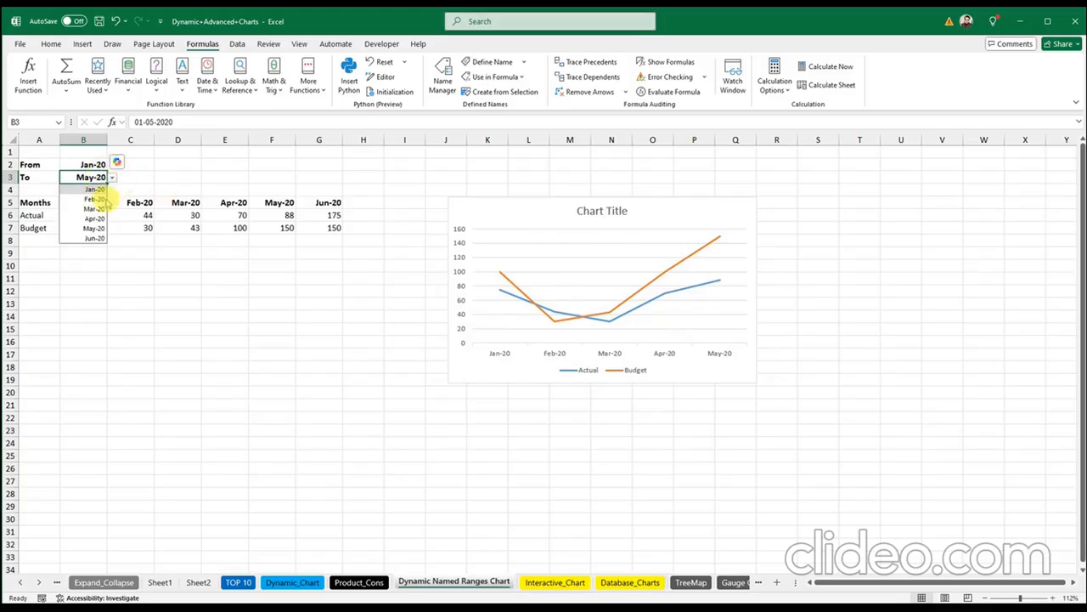
{"action": "left_click", "coordinate": [93, 200]}
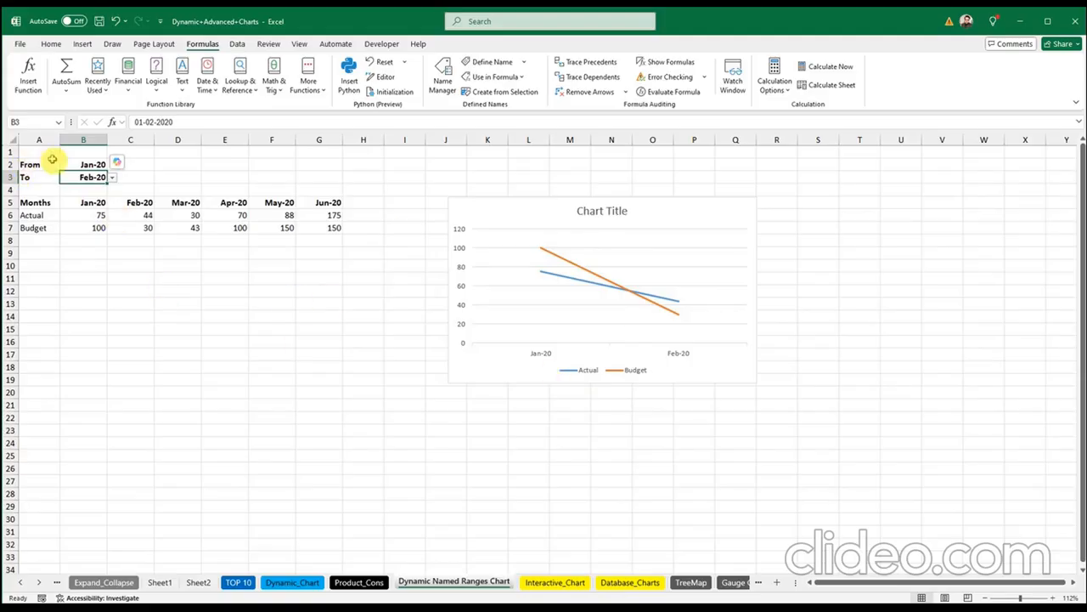
{"action": "left_click", "coordinate": [111, 177]}
{"action": "left_click", "coordinate": [95, 238]}
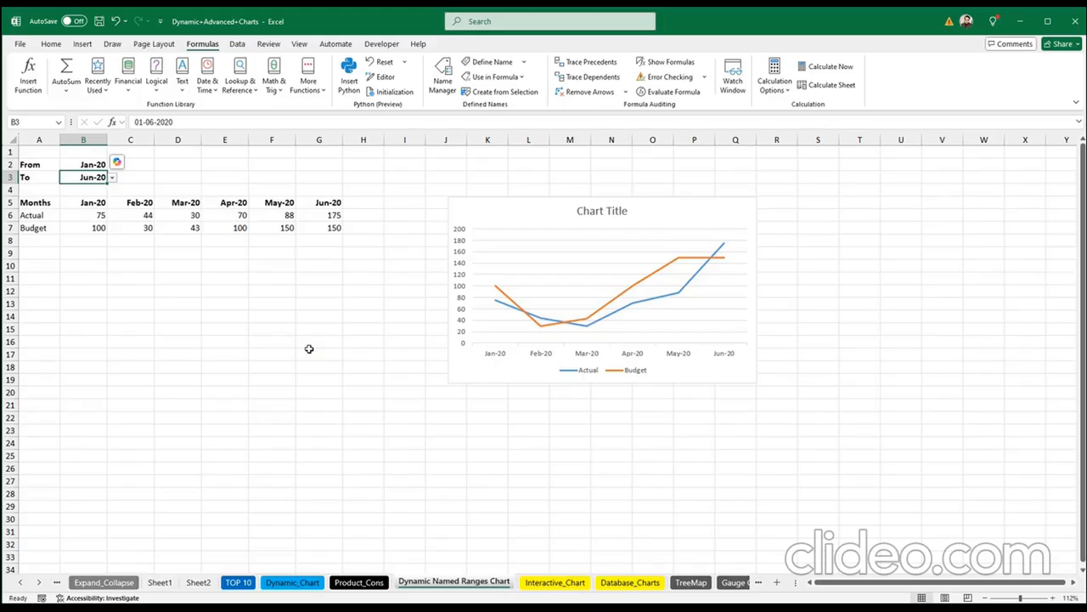
{"action": "left_click", "coordinate": [394, 390]}
{"action": "left_click", "coordinate": [457, 440]}
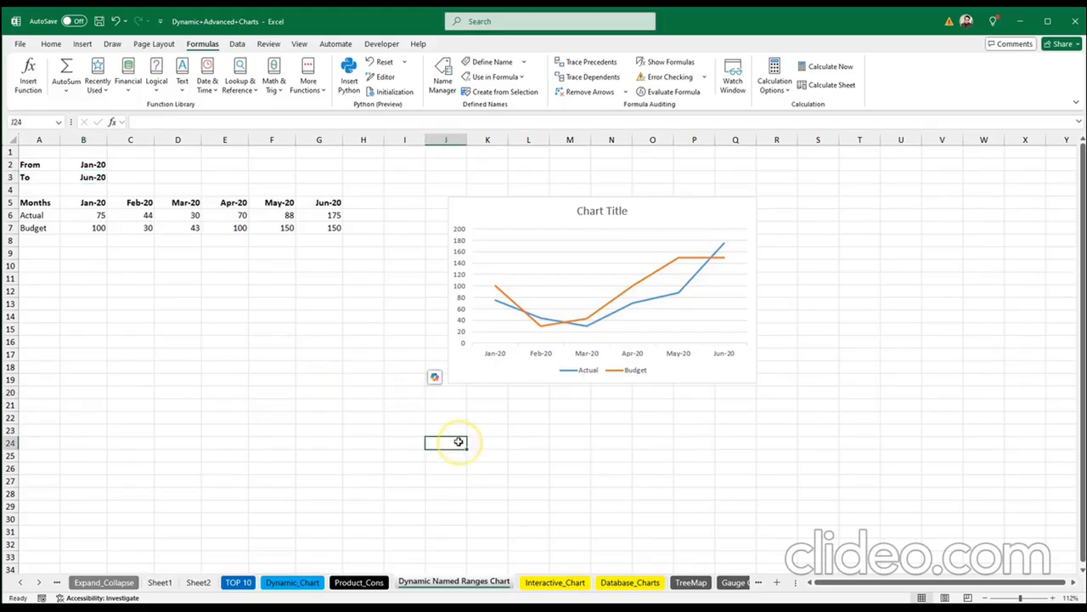
Step: Delete the linked chart picture from Interactive_Chart and clear cell J4
{"action": "left_click", "coordinate": [552, 583]}
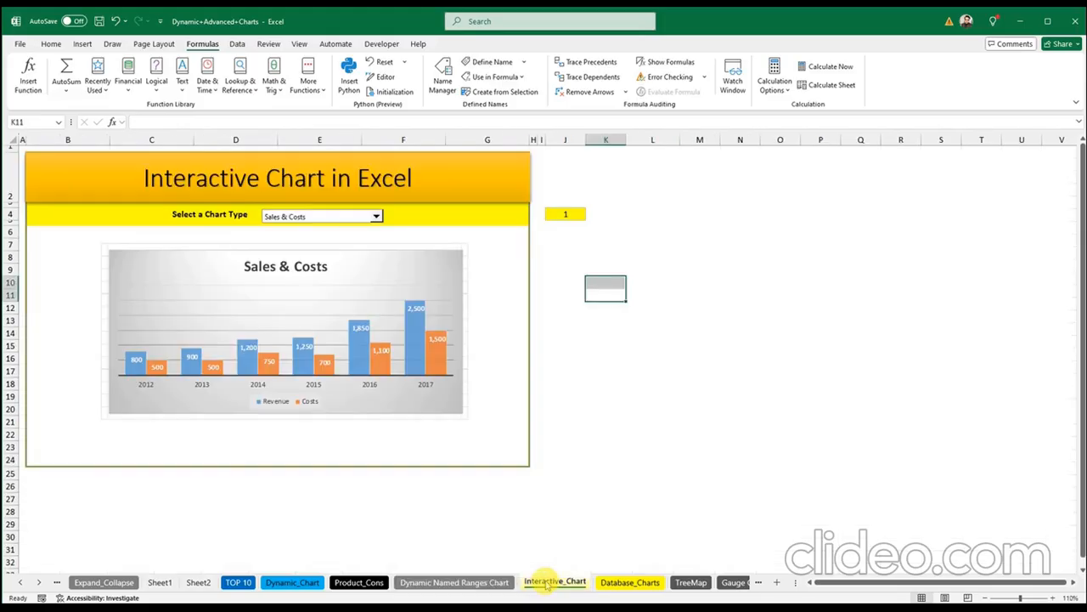
{"action": "left_click", "coordinate": [314, 286]}
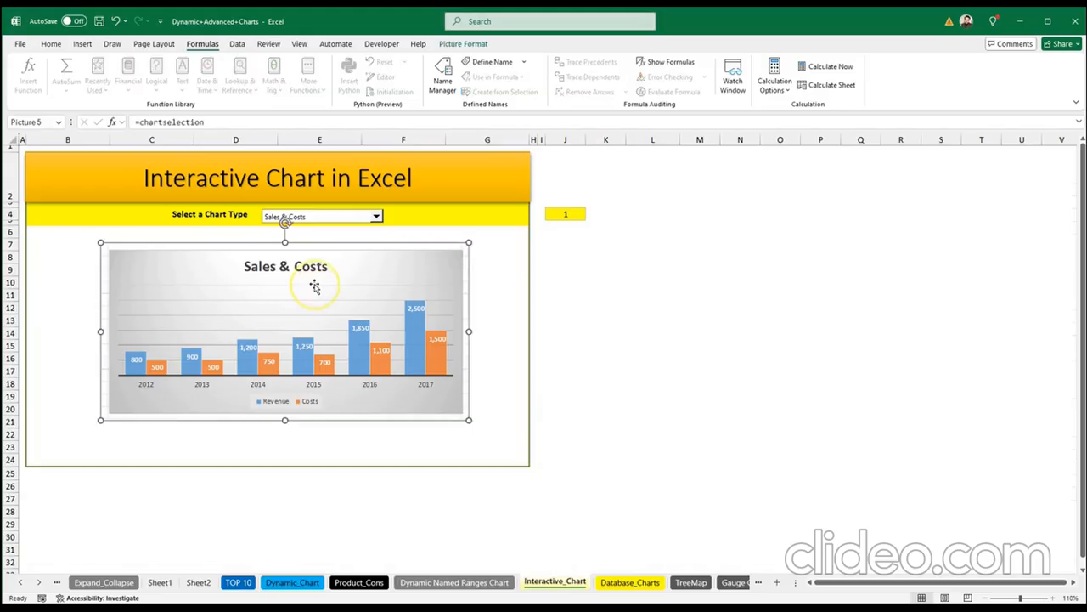
{"action": "key", "text": "Delete"}
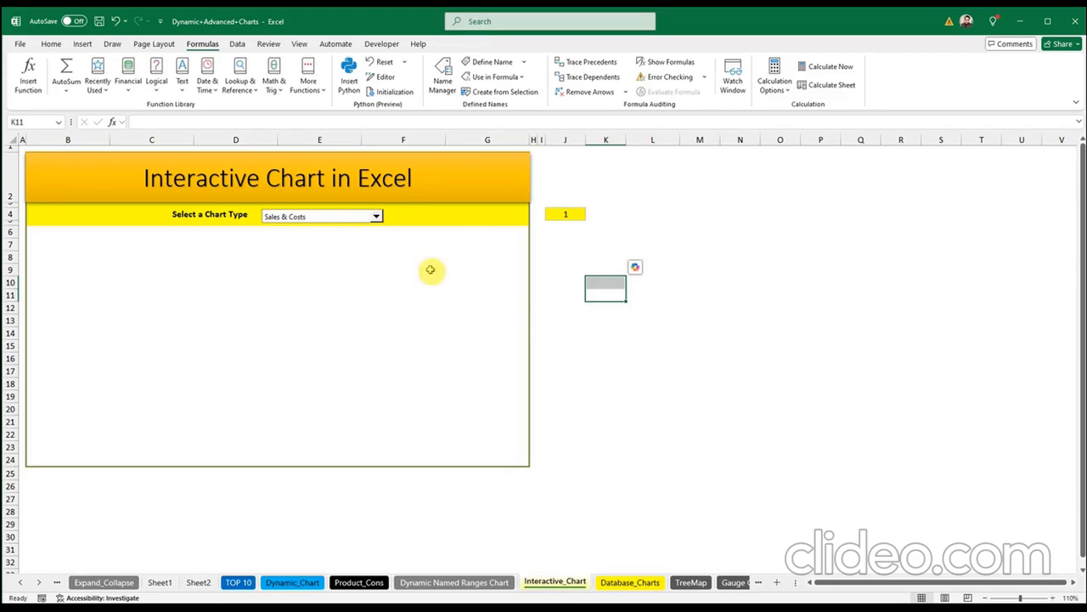
{"action": "left_click", "coordinate": [555, 214]}
{"action": "key", "text": "Delete"}
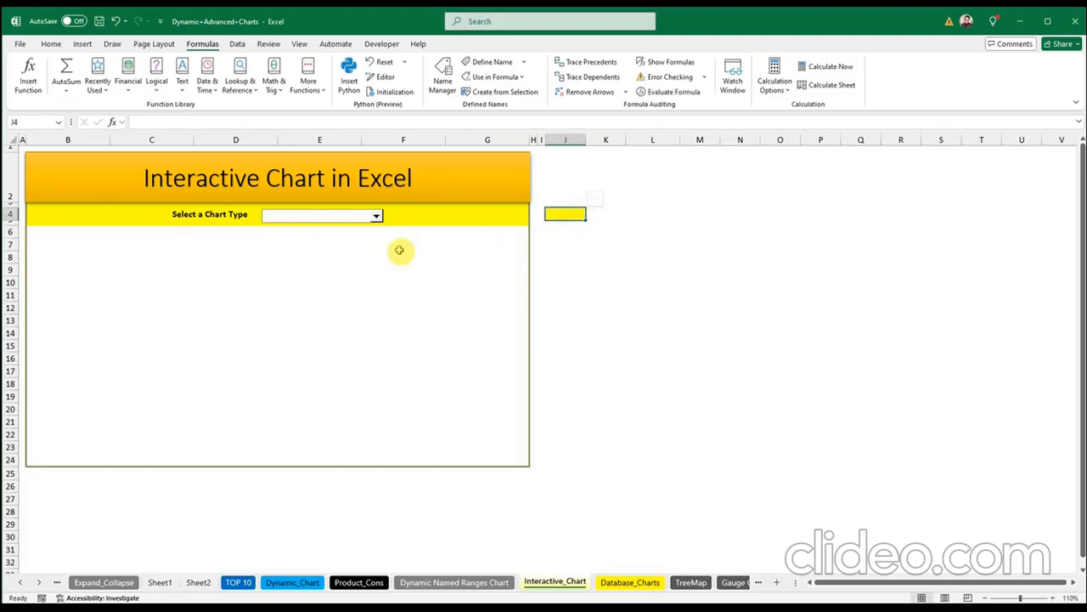
Step: Cut the chart-type combo box off the Interactive_Chart sheet
{"action": "left_click", "coordinate": [374, 216]}
{"action": "right_click", "coordinate": [374, 215]}
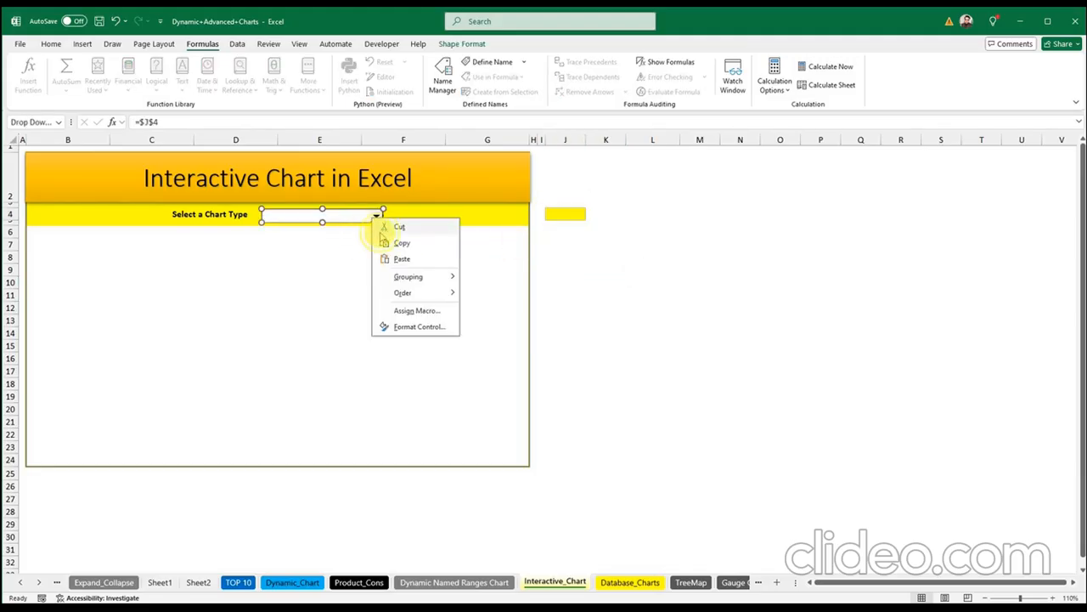
{"action": "left_click", "coordinate": [428, 340]}
{"action": "left_click", "coordinate": [566, 333]}
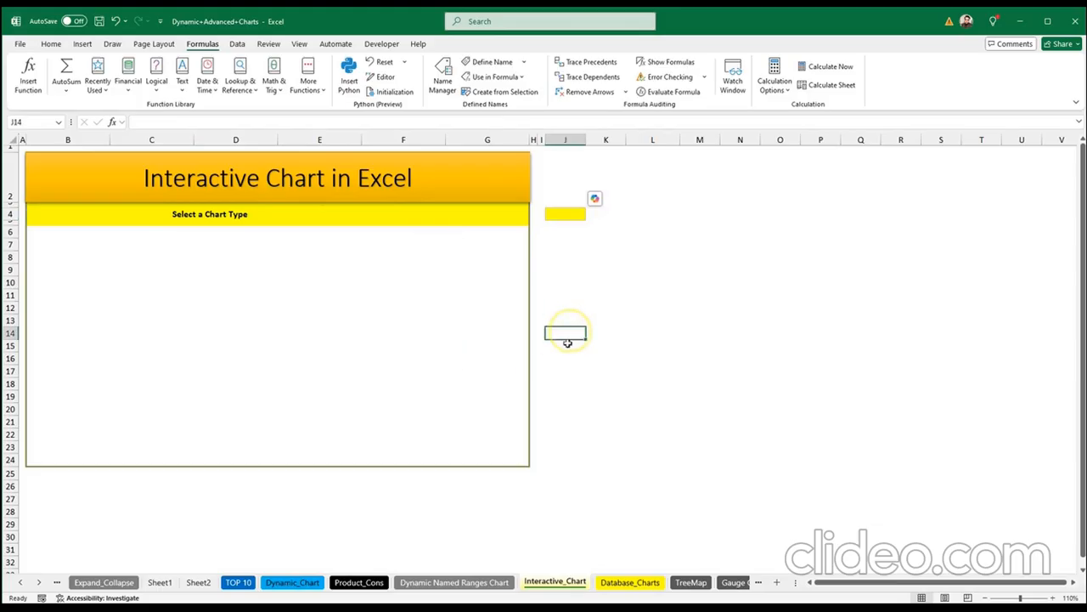
{"action": "left_click", "coordinate": [605, 582]}
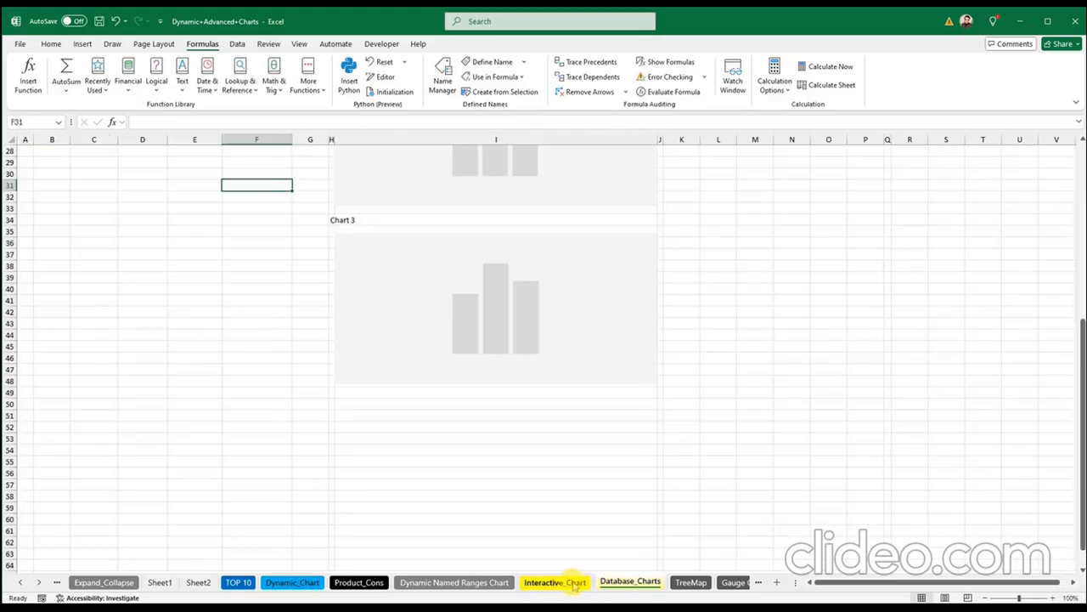
Step: Scroll through the Database_Charts data table and charts
{"action": "scroll", "coordinate": [147, 403], "scroll_direction": "up", "scroll_amount": 9}
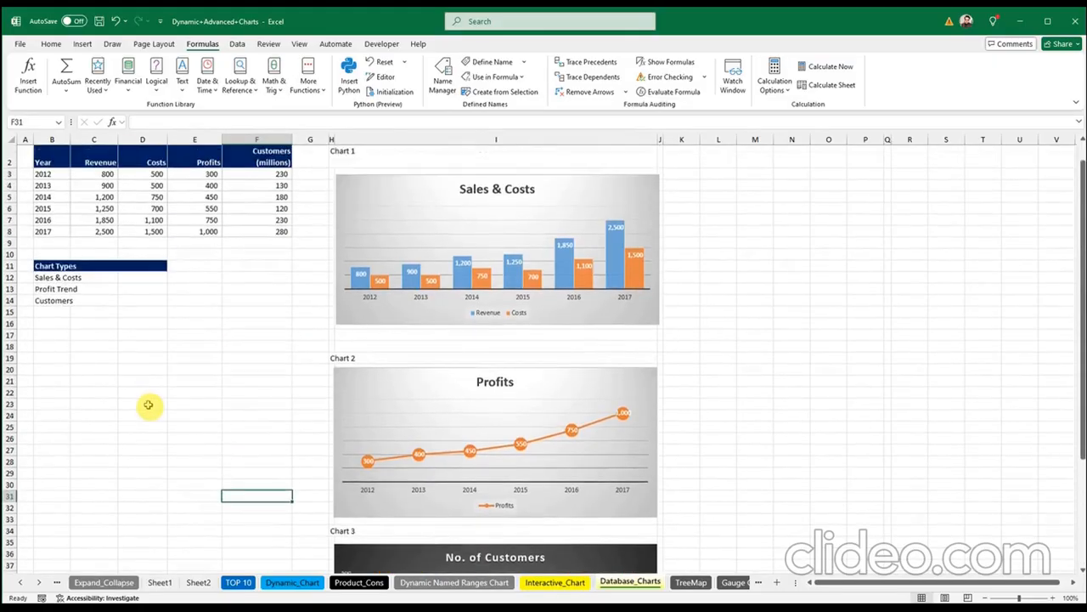
{"action": "left_click", "coordinate": [190, 369]}
{"action": "left_click", "coordinate": [143, 447]}
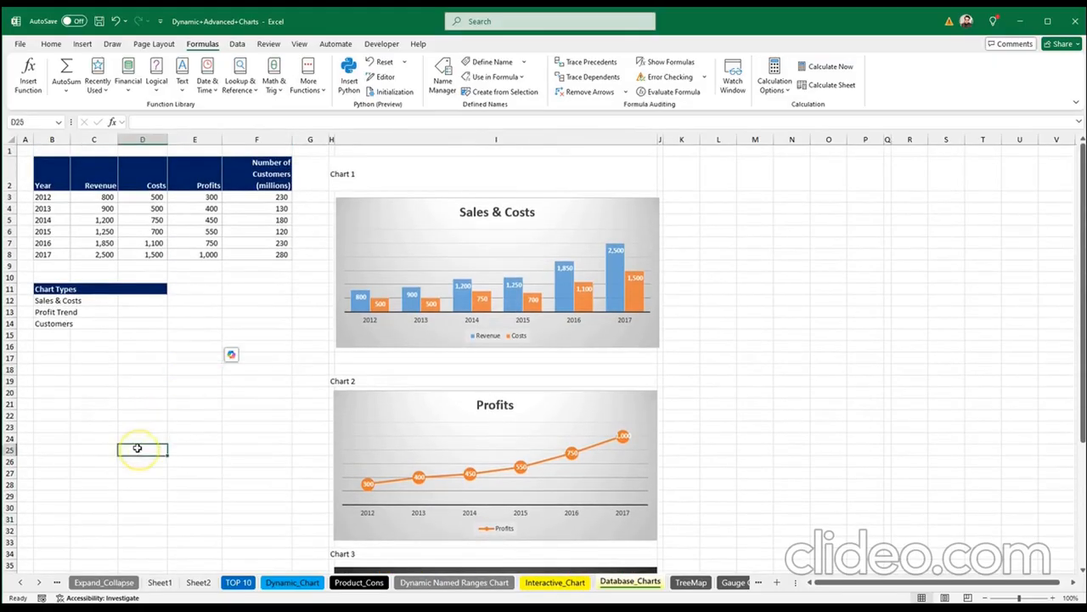
{"action": "scroll", "coordinate": [228, 423], "scroll_direction": "down", "scroll_amount": 2}
{"action": "scroll", "coordinate": [228, 423], "scroll_direction": "down", "scroll_amount": 6}
{"action": "scroll", "coordinate": [228, 423], "scroll_direction": "up", "scroll_amount": 7}
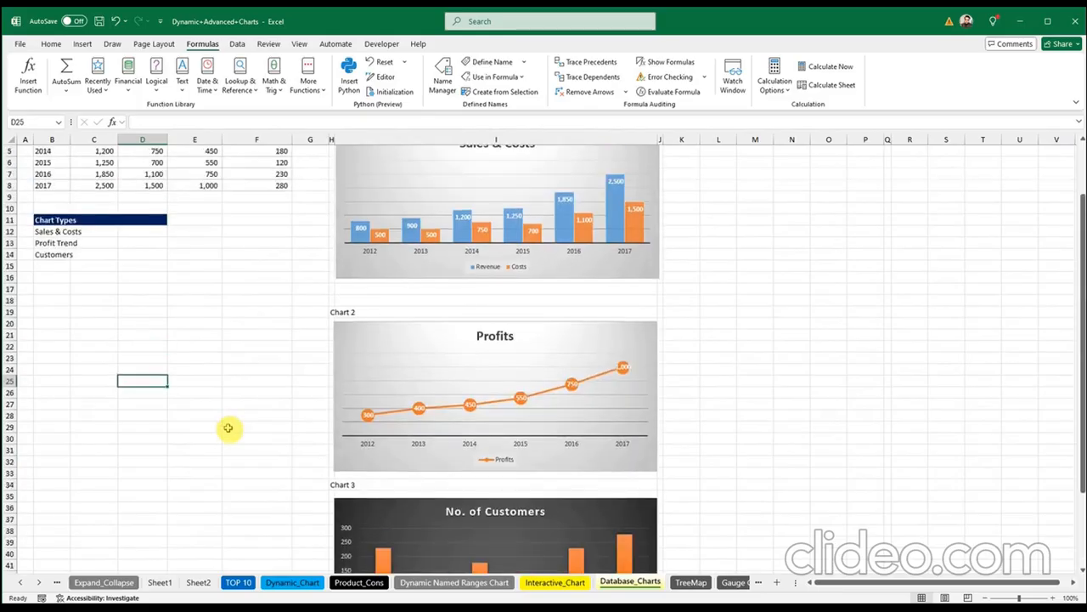
{"action": "left_click", "coordinate": [555, 581]}
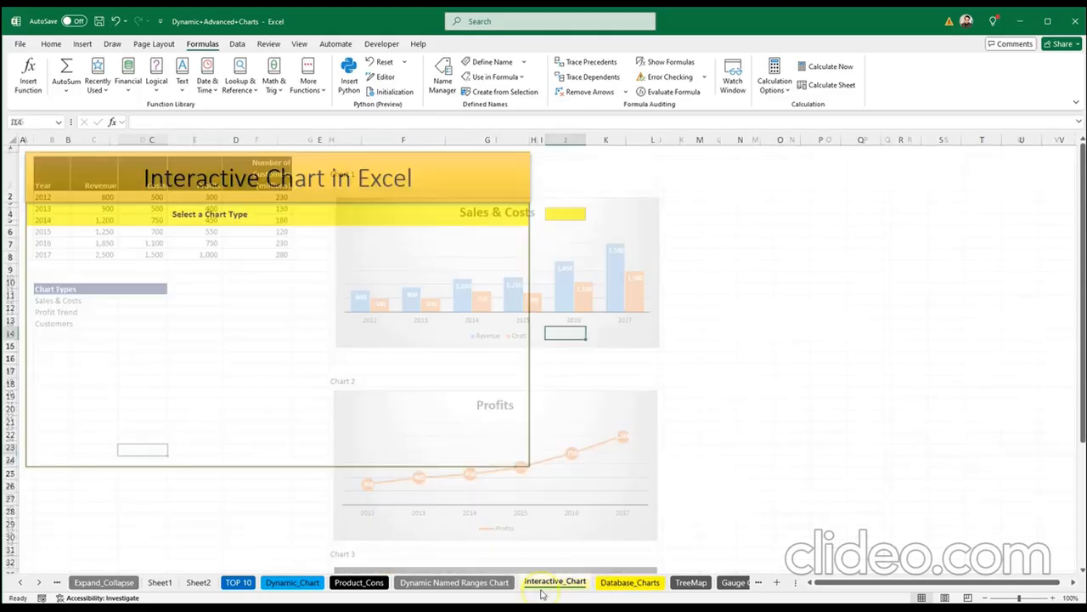
Step: Select the Sales & Costs chart to view its source range, then return to Interactive_Chart
{"action": "left_click", "coordinate": [606, 586]}
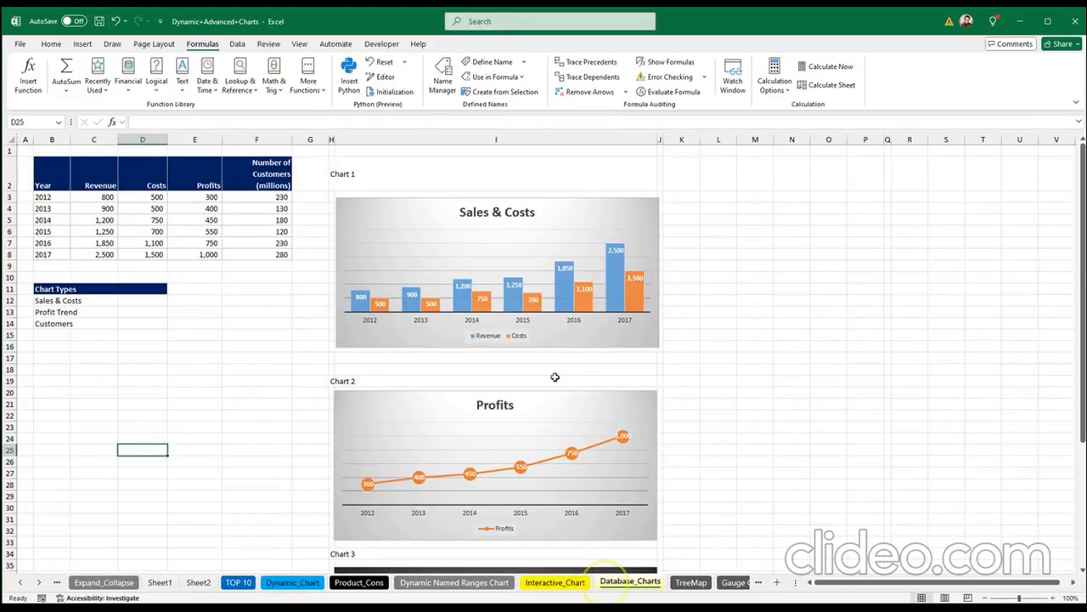
{"action": "left_click", "coordinate": [345, 233]}
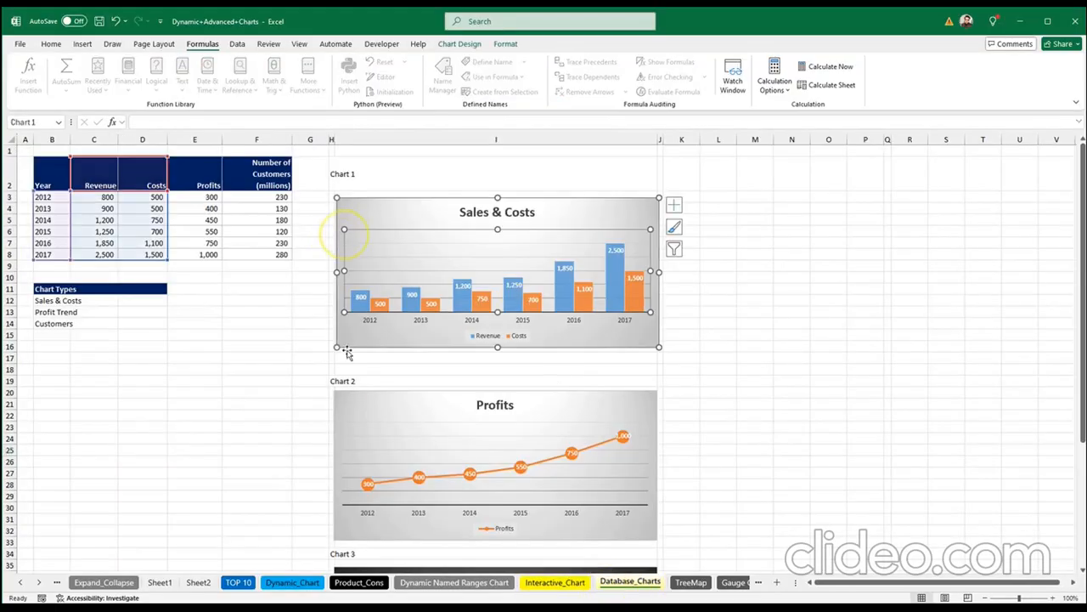
{"action": "left_click", "coordinate": [265, 406]}
{"action": "scroll", "coordinate": [105, 426], "scroll_direction": "down", "scroll_amount": 1}
{"action": "scroll", "coordinate": [105, 427], "scroll_direction": "down", "scroll_amount": 4}
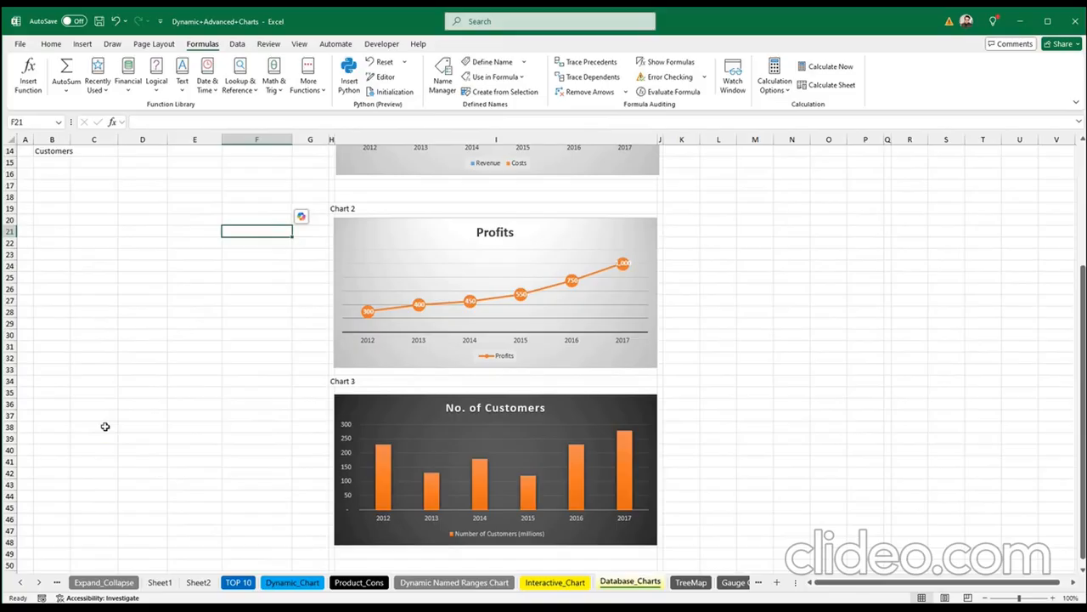
{"action": "scroll", "coordinate": [104, 427], "scroll_direction": "up", "scroll_amount": 5}
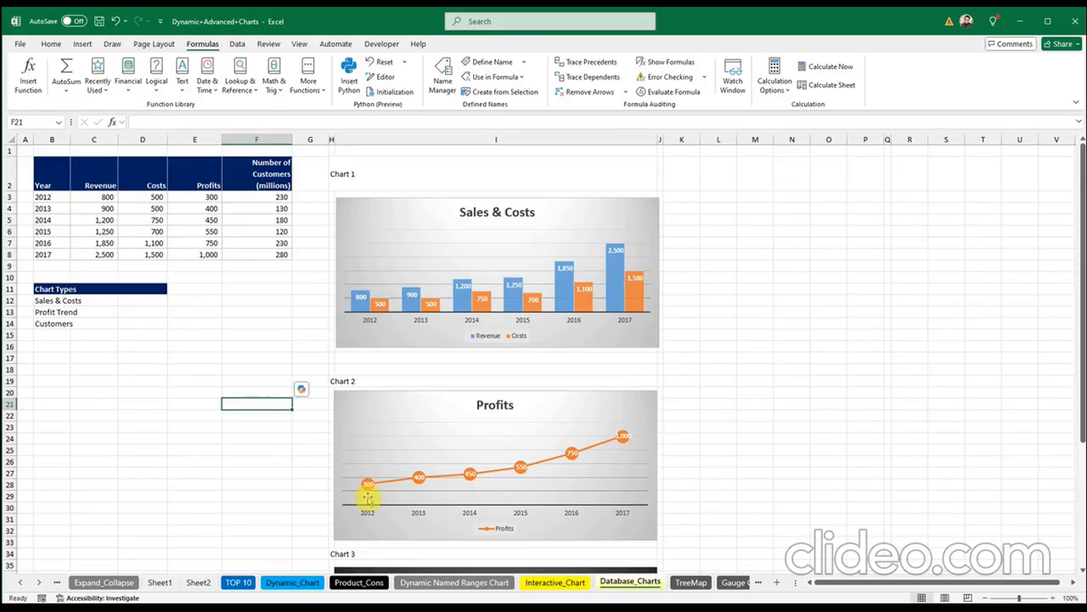
{"action": "left_click", "coordinate": [536, 583]}
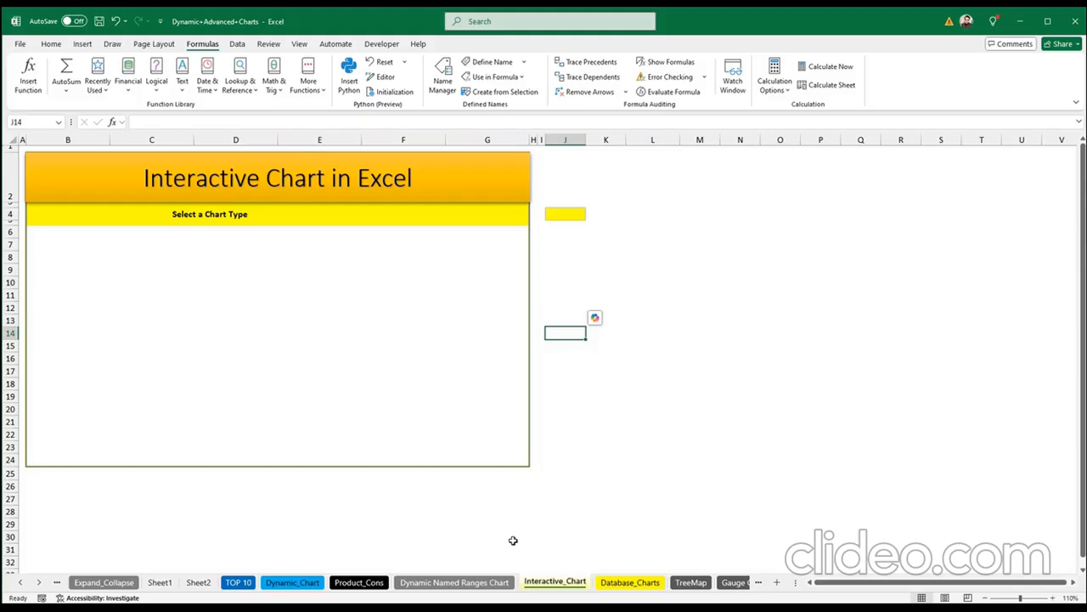
Step: Look over the Gauge Chart sheet twice, returning to Interactive_Chart in between
{"action": "left_click", "coordinate": [730, 583]}
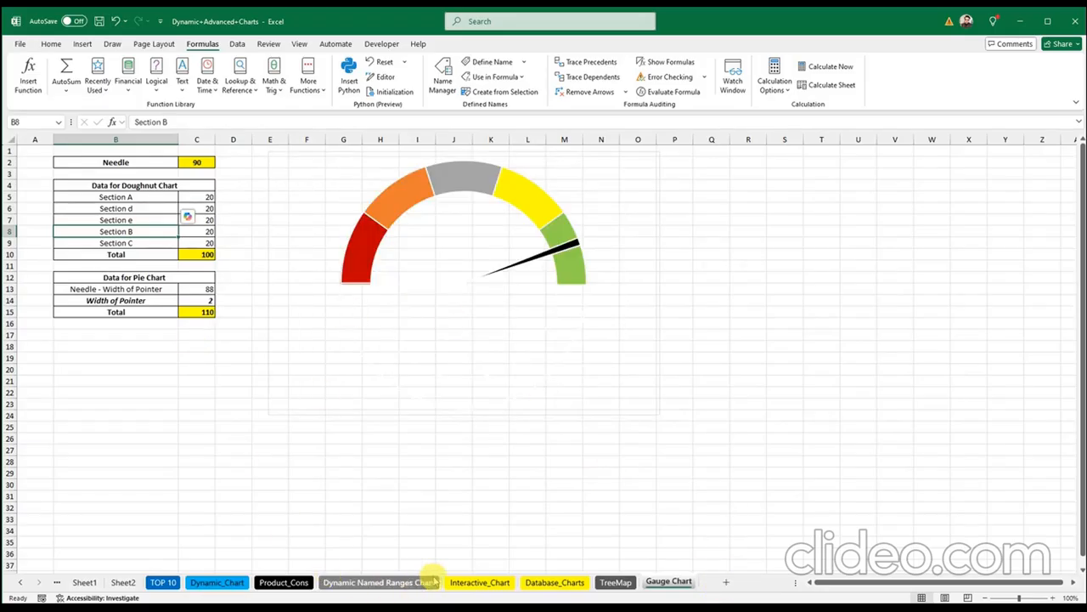
{"action": "left_click", "coordinate": [466, 582]}
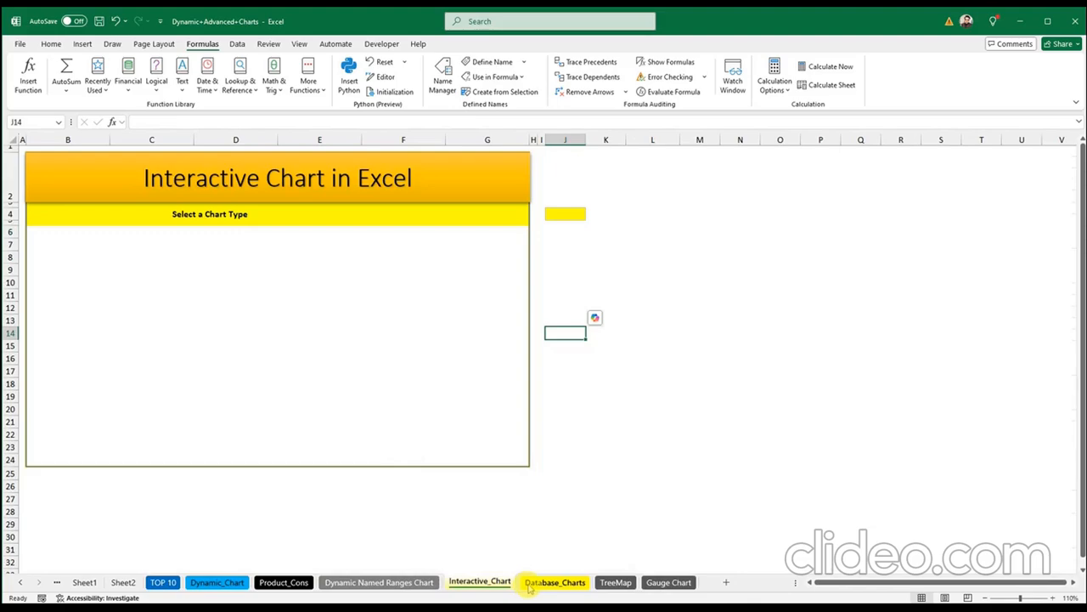
{"action": "left_click", "coordinate": [654, 583]}
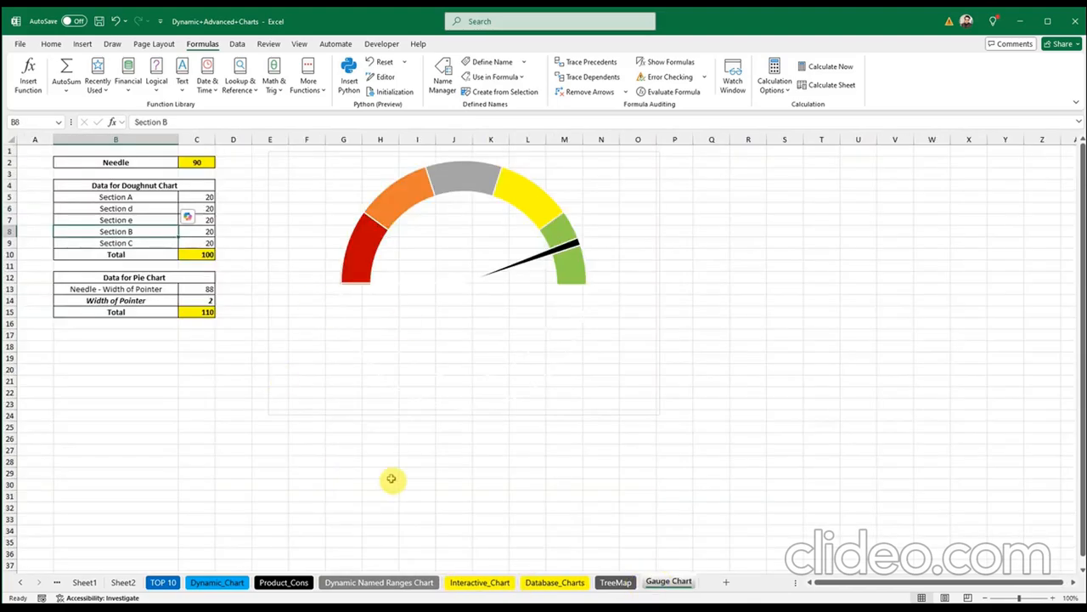
{"action": "scroll", "coordinate": [369, 446], "scroll_direction": "down", "scroll_amount": 4}
{"action": "scroll", "coordinate": [369, 450], "scroll_direction": "up", "scroll_amount": 4}
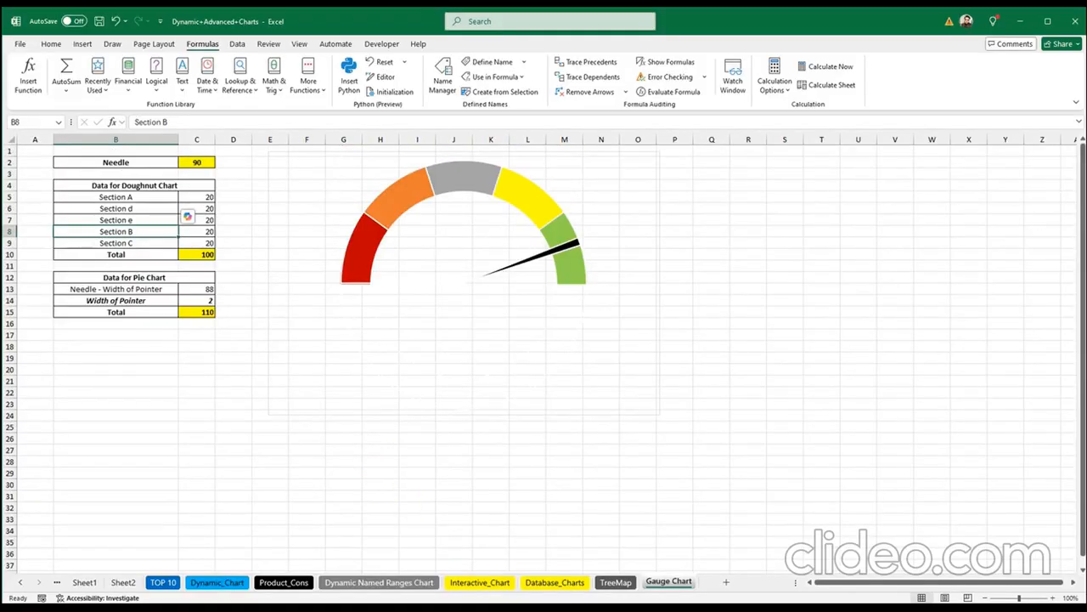
{"action": "left_click", "coordinate": [480, 583]}
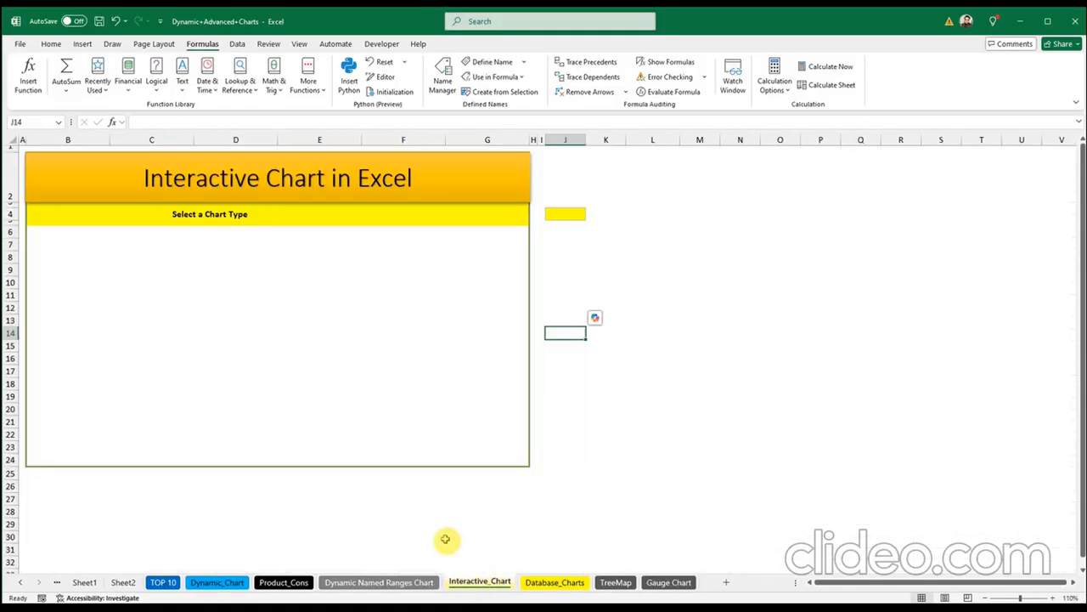
{"action": "left_click", "coordinate": [276, 518]}
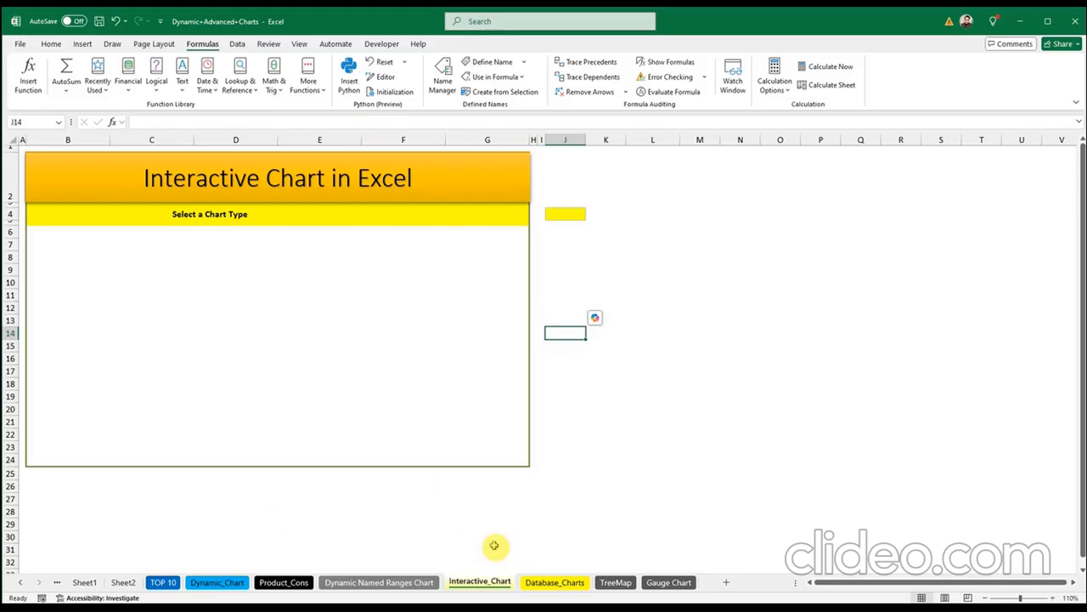
{"action": "left_click", "coordinate": [552, 585]}
Step: Inspect the table values and the Sales & Costs, Profits and No. of Customers charts
{"action": "left_click", "coordinate": [87, 209]}
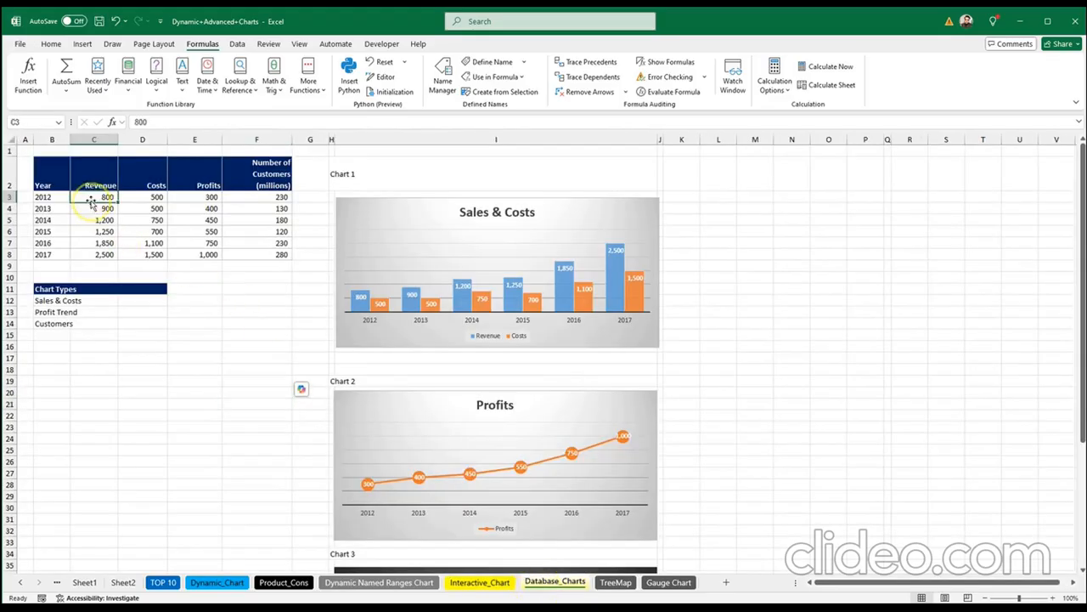
{"action": "left_click", "coordinate": [196, 209]}
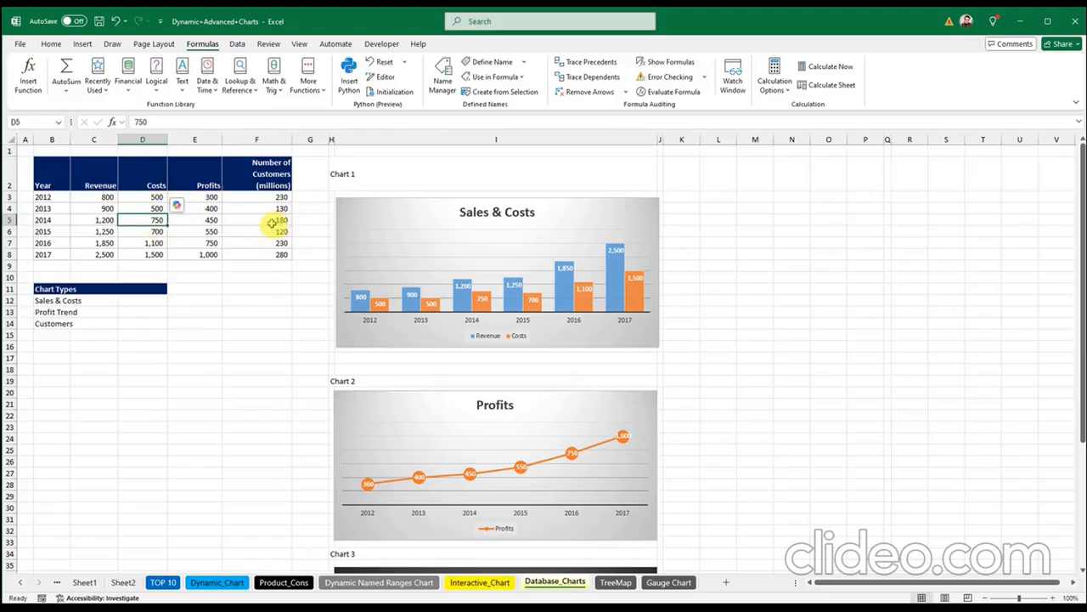
{"action": "left_click", "coordinate": [352, 208]}
{"action": "scroll", "coordinate": [344, 328], "scroll_direction": "down", "scroll_amount": 3}
{"action": "left_click", "coordinate": [344, 333]}
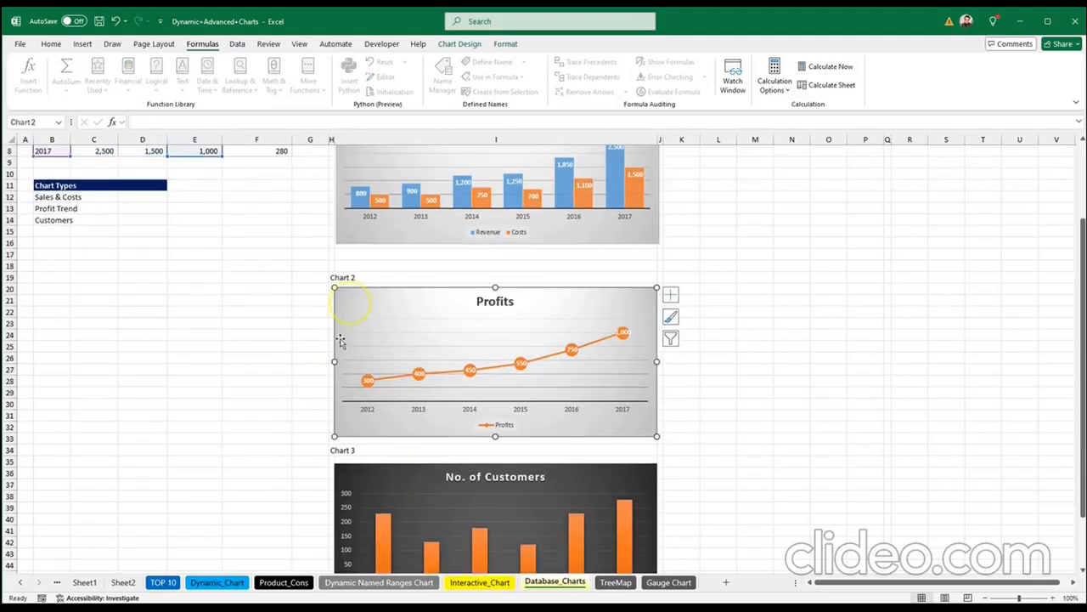
{"action": "scroll", "coordinate": [336, 374], "scroll_direction": "down", "scroll_amount": 3}
{"action": "left_click", "coordinate": [340, 365]}
{"action": "left_click", "coordinate": [190, 437]}
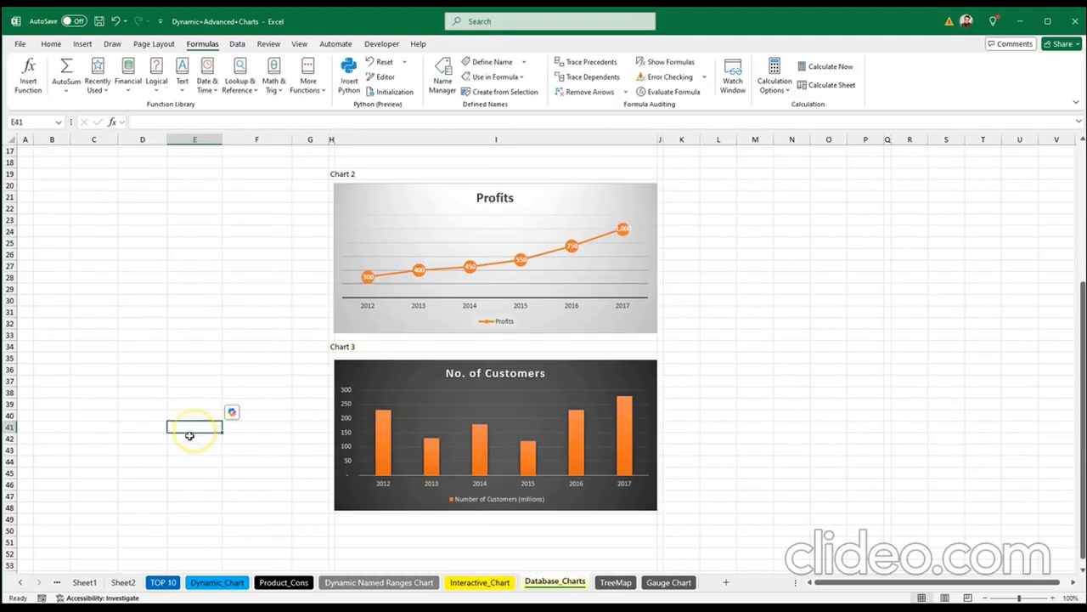
{"action": "scroll", "coordinate": [183, 461], "scroll_direction": "up", "scroll_amount": 6}
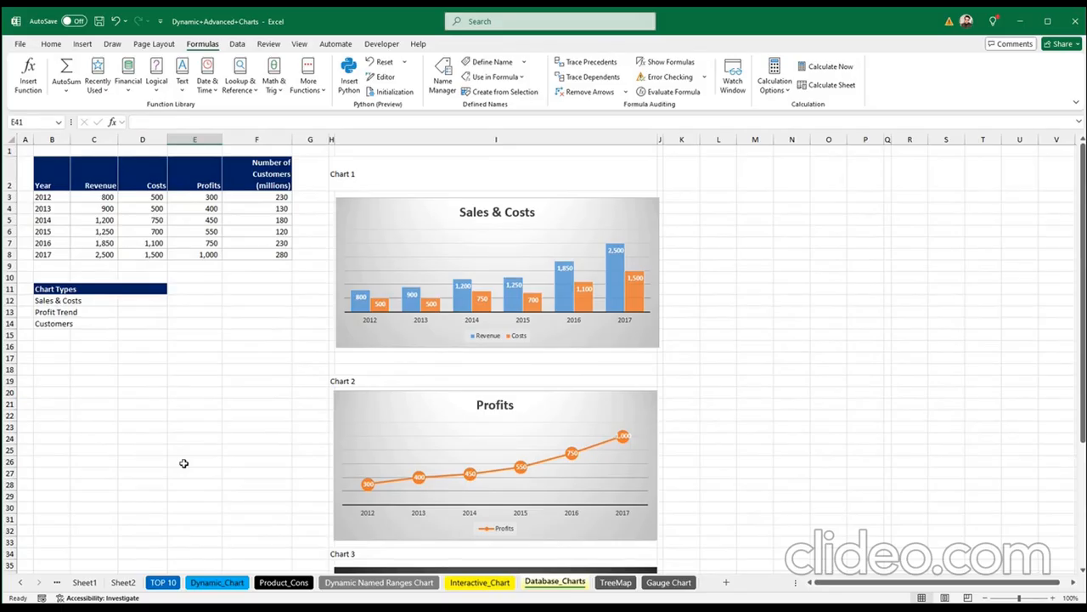
Step: Select the 2012–2017 data rows, then glance at Interactive_Chart and come back
{"action": "left_click_drag", "start_coordinate": [43, 197], "coordinate": [263, 260]}
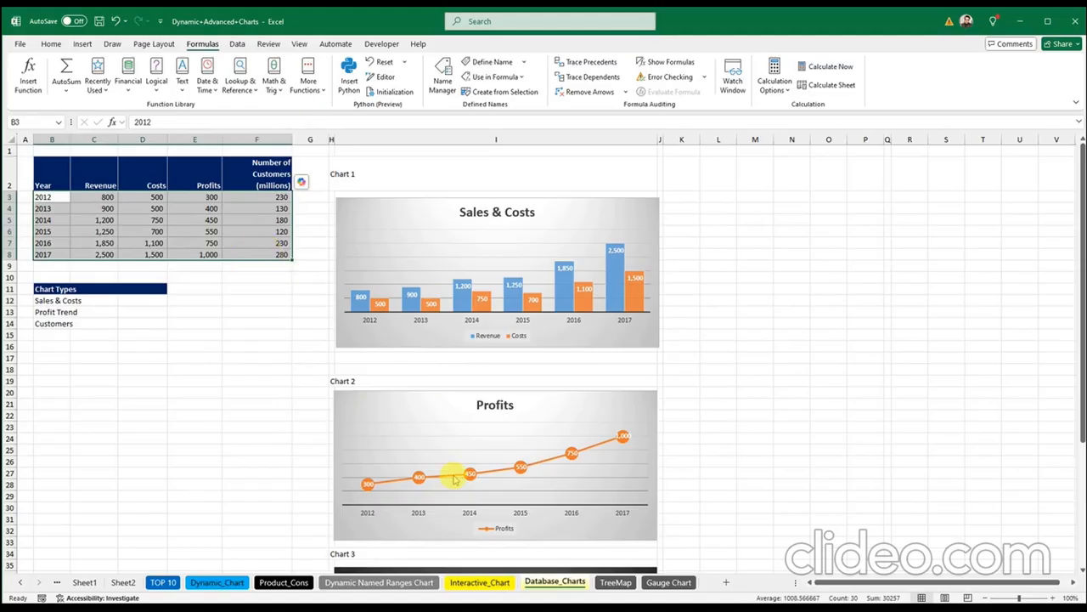
{"action": "scroll", "coordinate": [451, 481], "scroll_direction": "down", "scroll_amount": 3}
{"action": "scroll", "coordinate": [442, 482], "scroll_direction": "up", "scroll_amount": 4}
{"action": "left_click", "coordinate": [196, 311]}
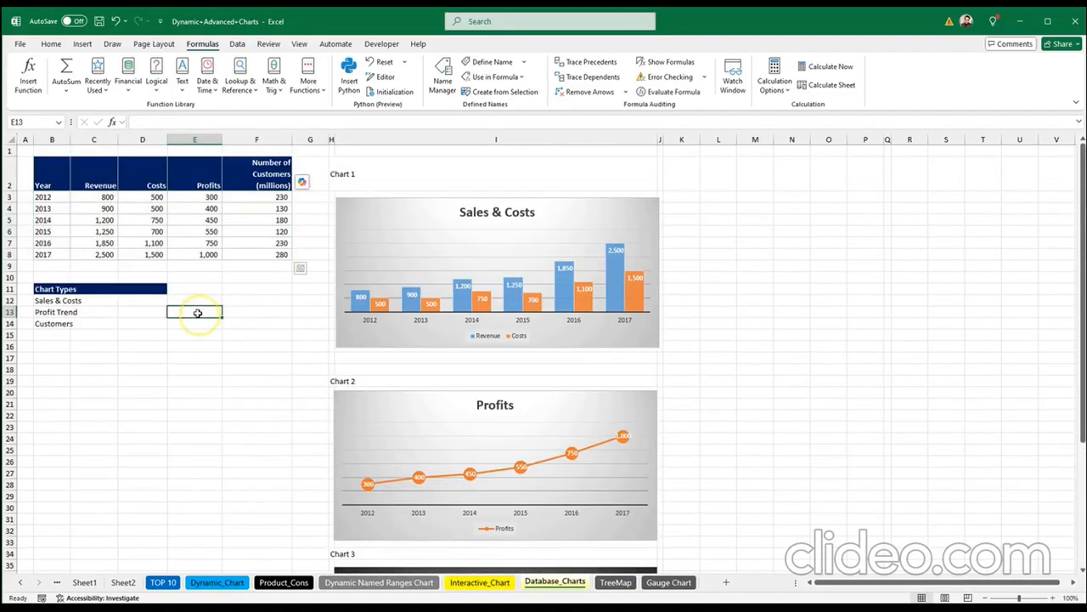
{"action": "left_click", "coordinate": [478, 582]}
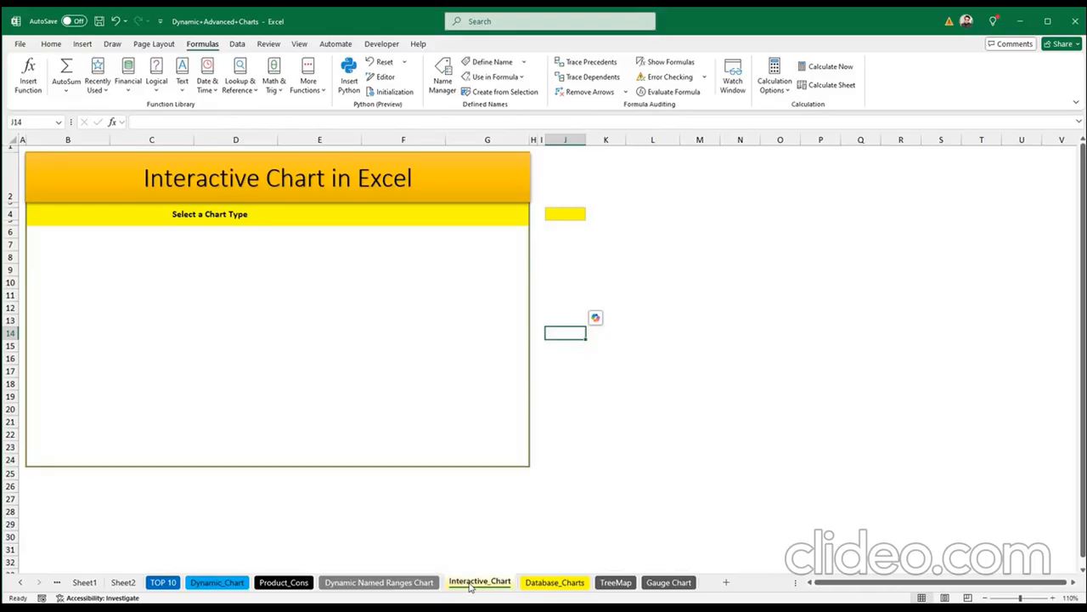
{"action": "left_click", "coordinate": [473, 586]}
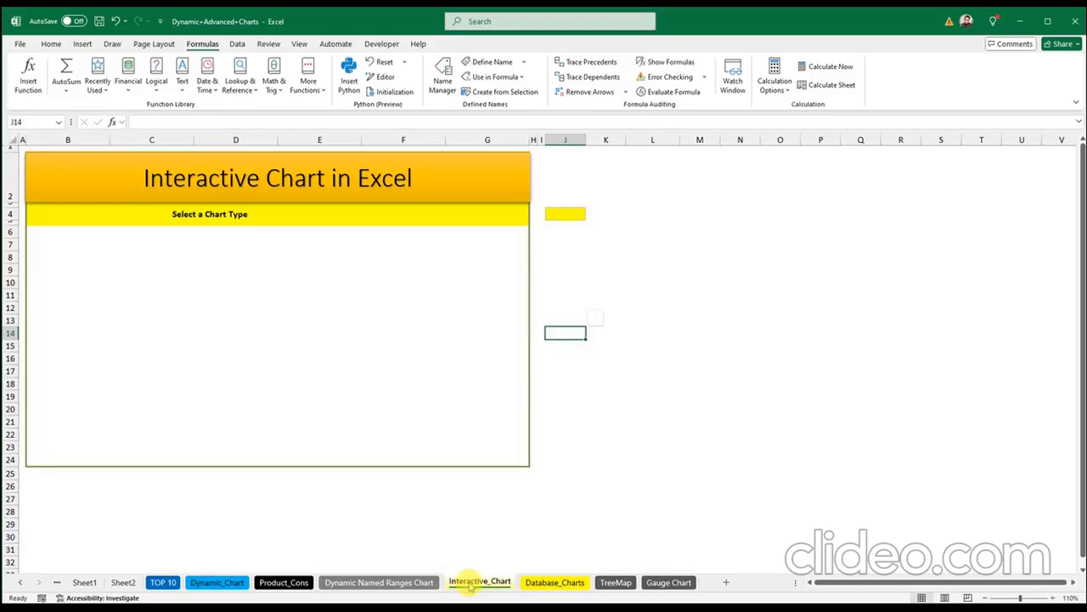
{"action": "left_click", "coordinate": [473, 582]}
{"action": "left_click", "coordinate": [548, 583]}
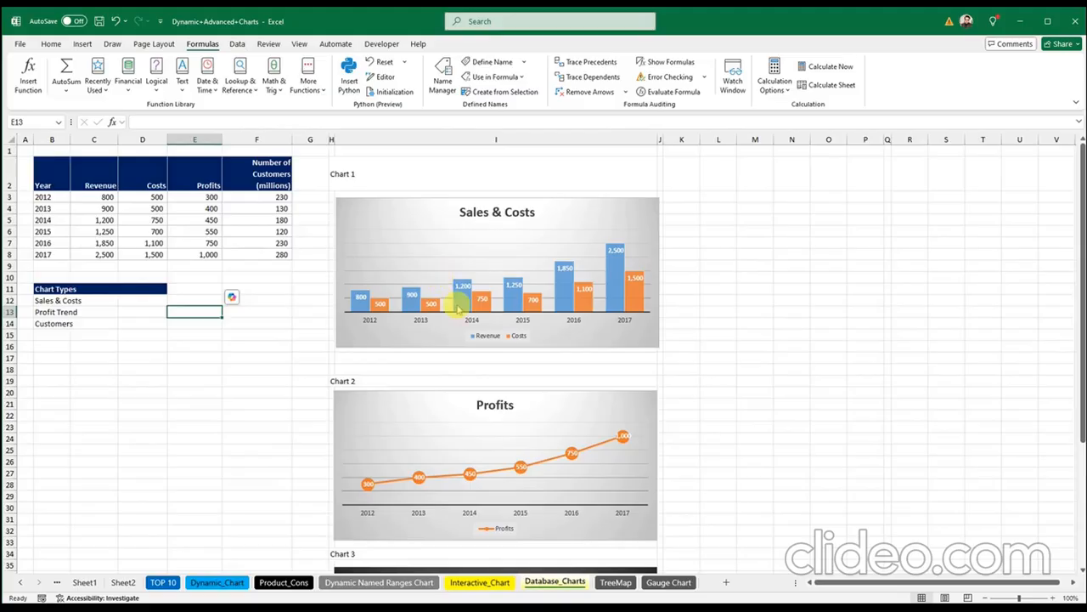
{"action": "scroll", "coordinate": [474, 419], "scroll_direction": "down", "scroll_amount": 3}
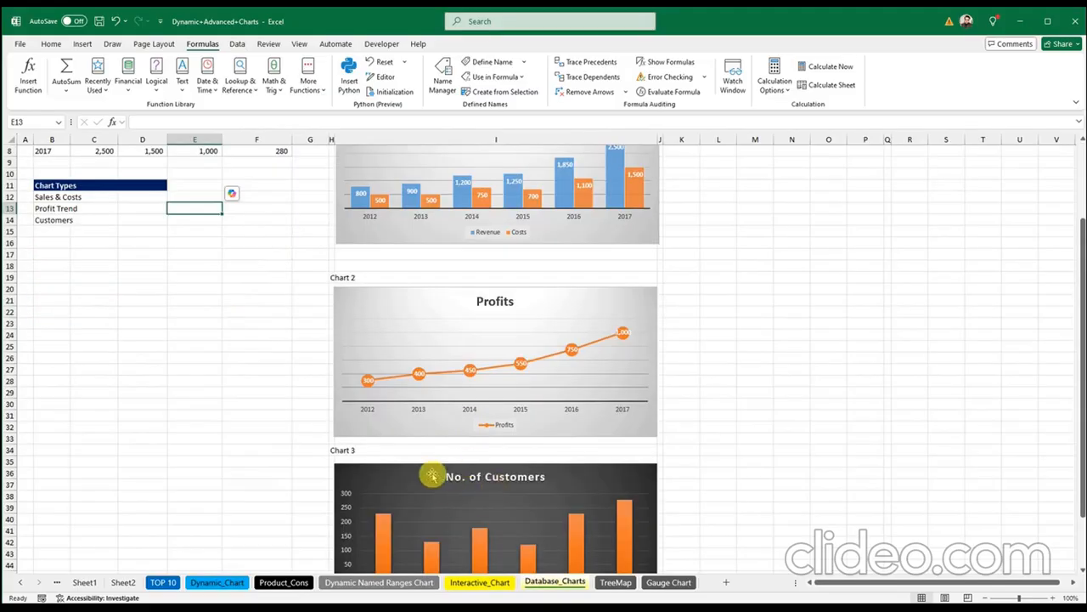
{"action": "scroll", "coordinate": [165, 465], "scroll_direction": "up", "scroll_amount": 3}
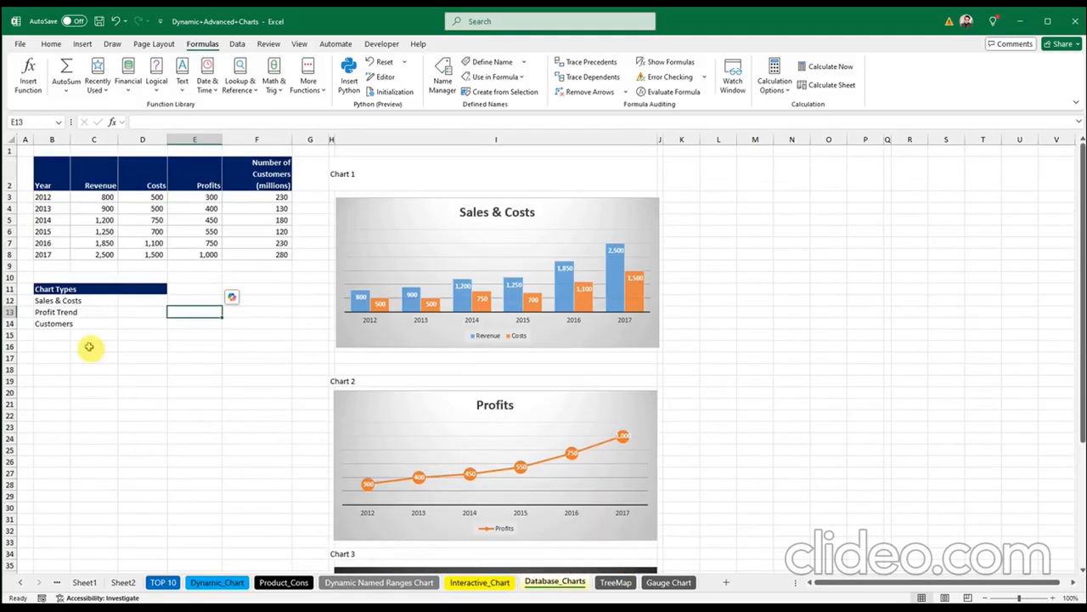
Step: Rename the B14 chart type from 'Customers' to 'Customer'
{"action": "left_click", "coordinate": [53, 324]}
{"action": "left_click", "coordinate": [141, 371]}
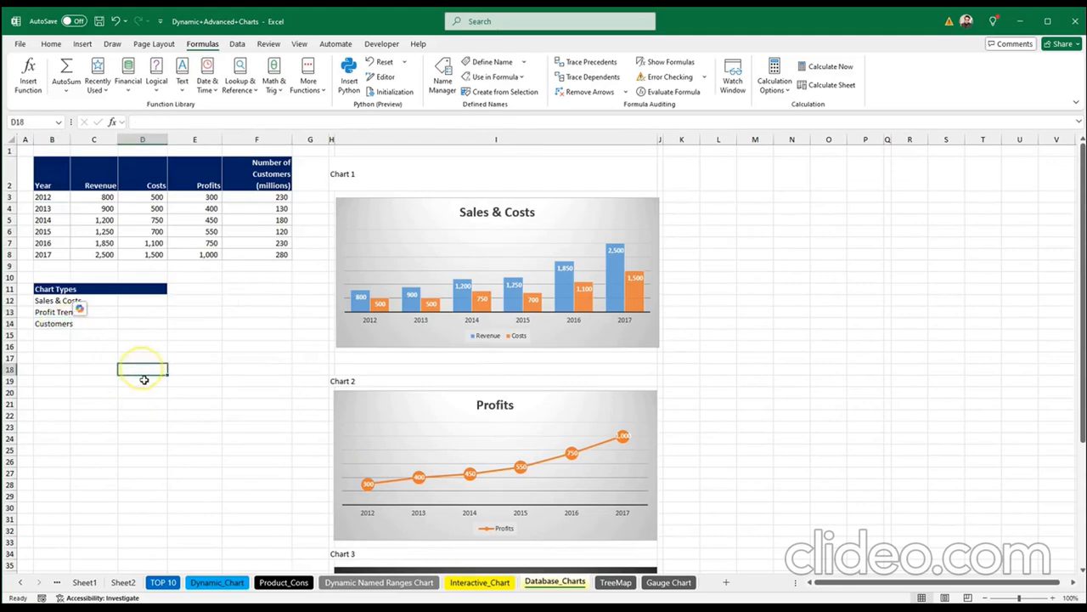
{"action": "left_click", "coordinate": [63, 322]}
{"action": "double_click", "coordinate": [63, 323]}
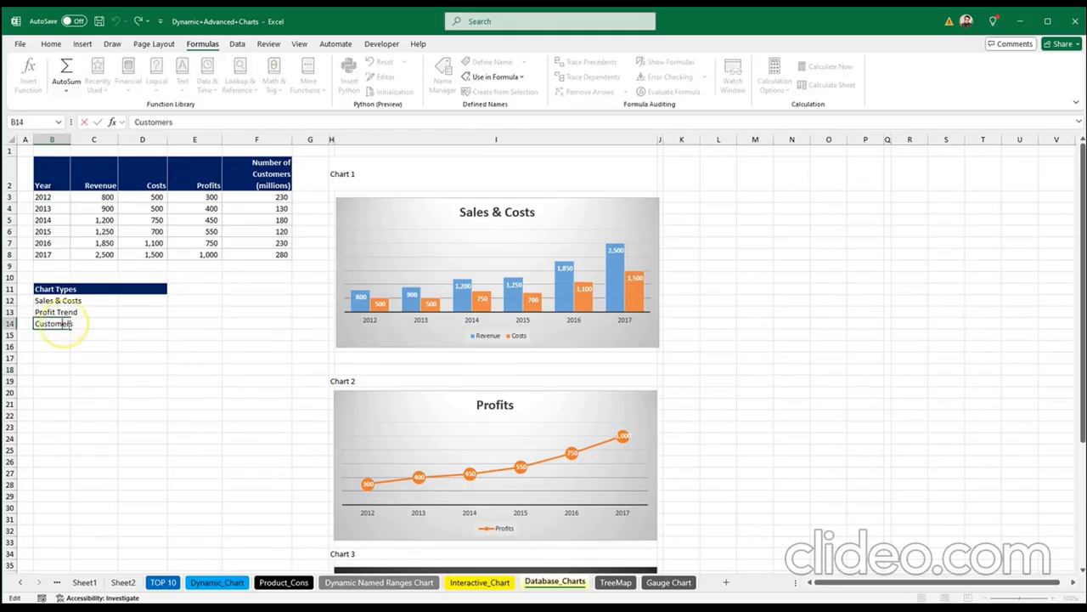
{"action": "key", "text": "BackSpace"}
{"action": "left_click", "coordinate": [129, 403]}
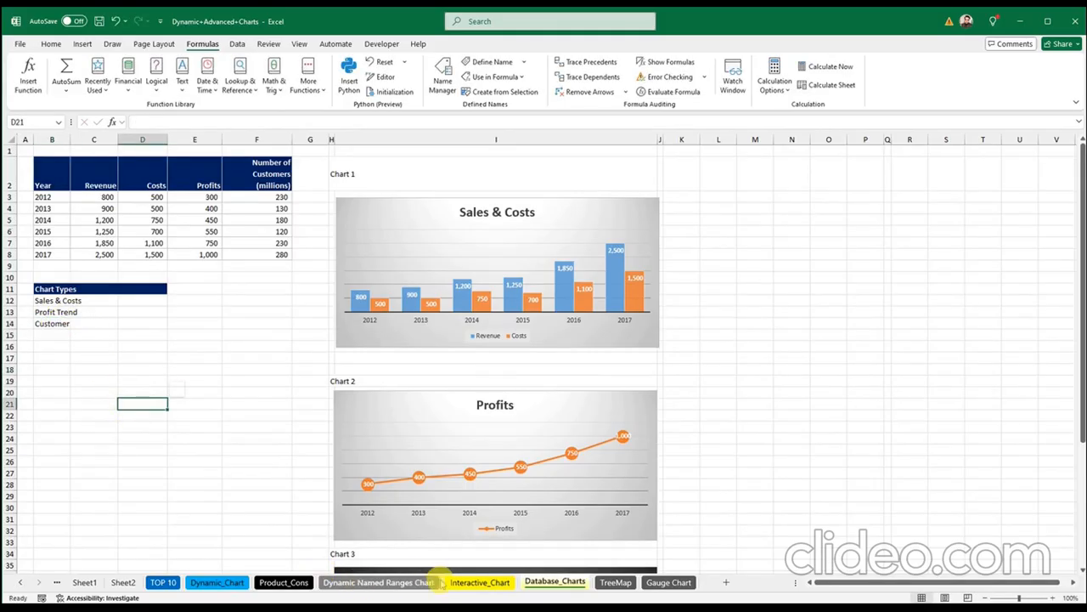
{"action": "left_click", "coordinate": [468, 583]}
{"action": "left_click", "coordinate": [279, 219]}
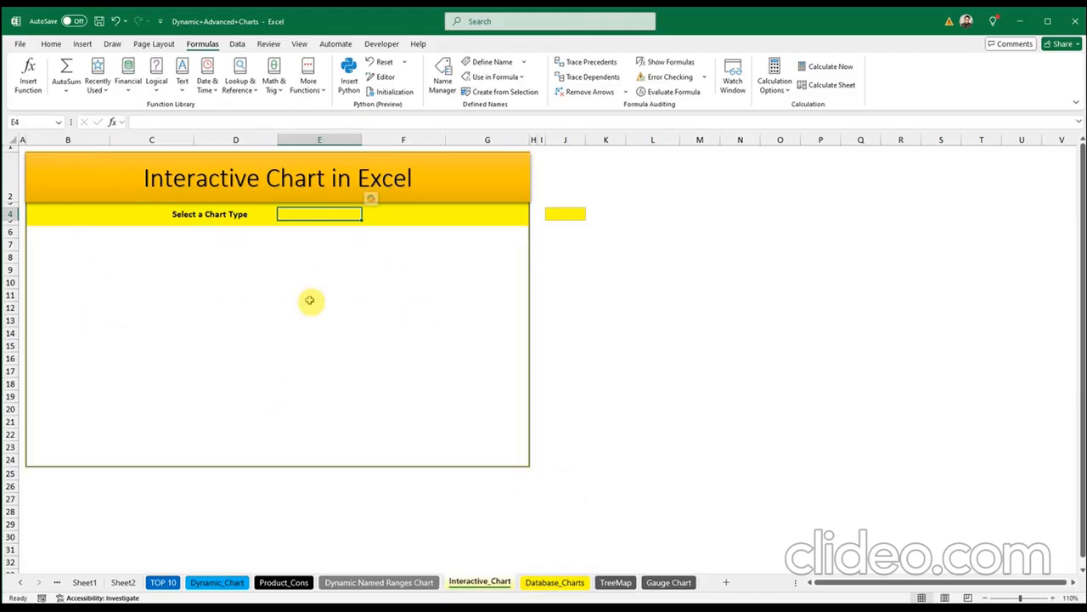
Step: Choose the Combo Box (Form Control) from the Developer Insert list for cell E4
{"action": "left_click", "coordinate": [360, 294]}
{"action": "left_click", "coordinate": [454, 318]}
{"action": "left_click", "coordinate": [230, 294]}
{"action": "left_click", "coordinate": [354, 304]}
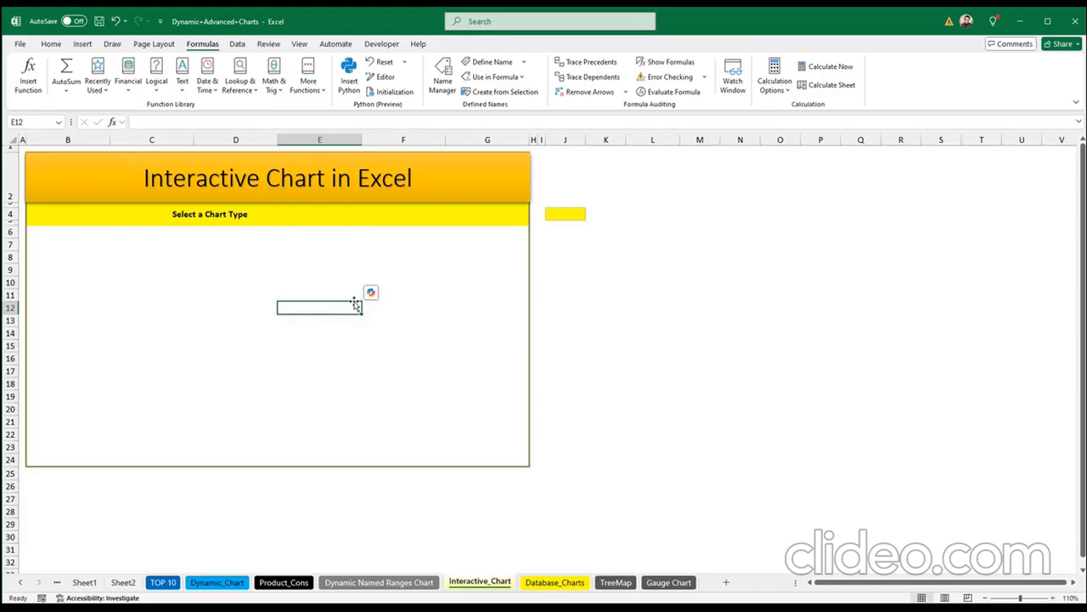
{"action": "left_click", "coordinate": [284, 213]}
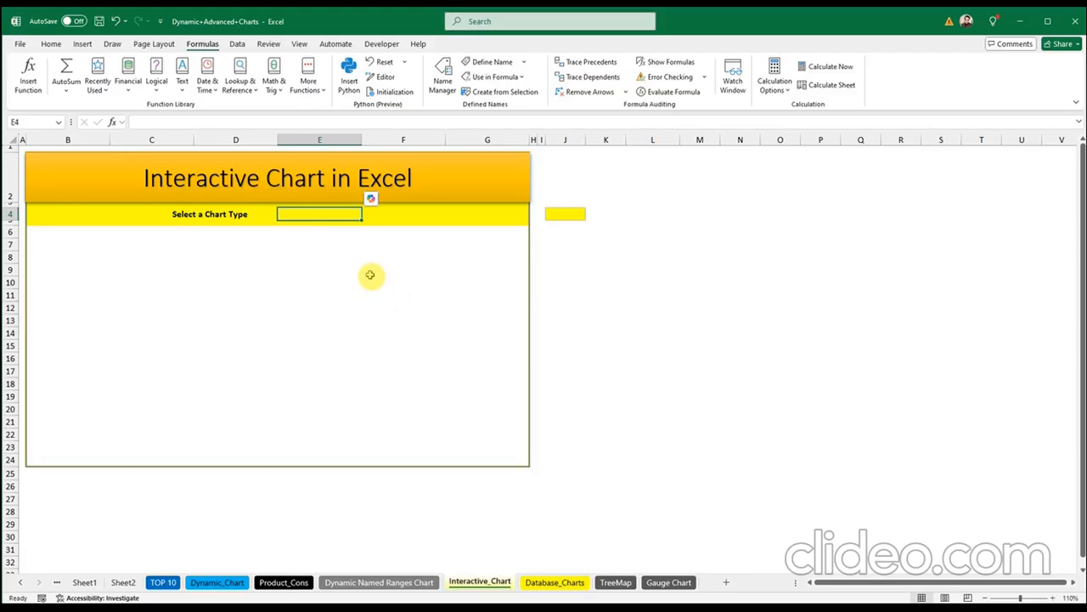
{"action": "left_click", "coordinate": [381, 45]}
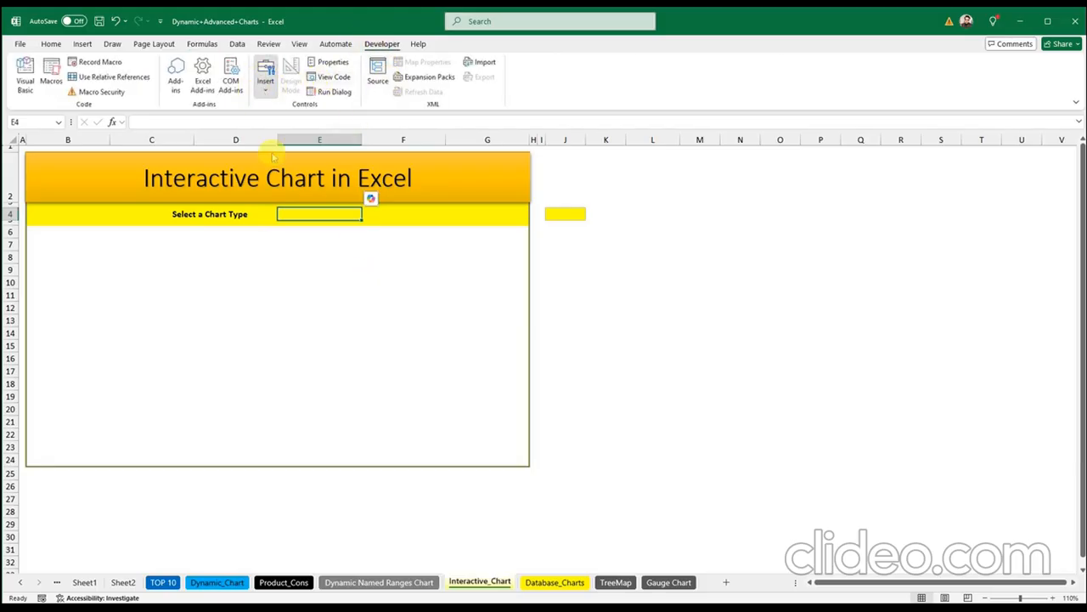
{"action": "left_click", "coordinate": [264, 90]}
{"action": "left_click", "coordinate": [266, 95]}
{"action": "left_click", "coordinate": [266, 95]}
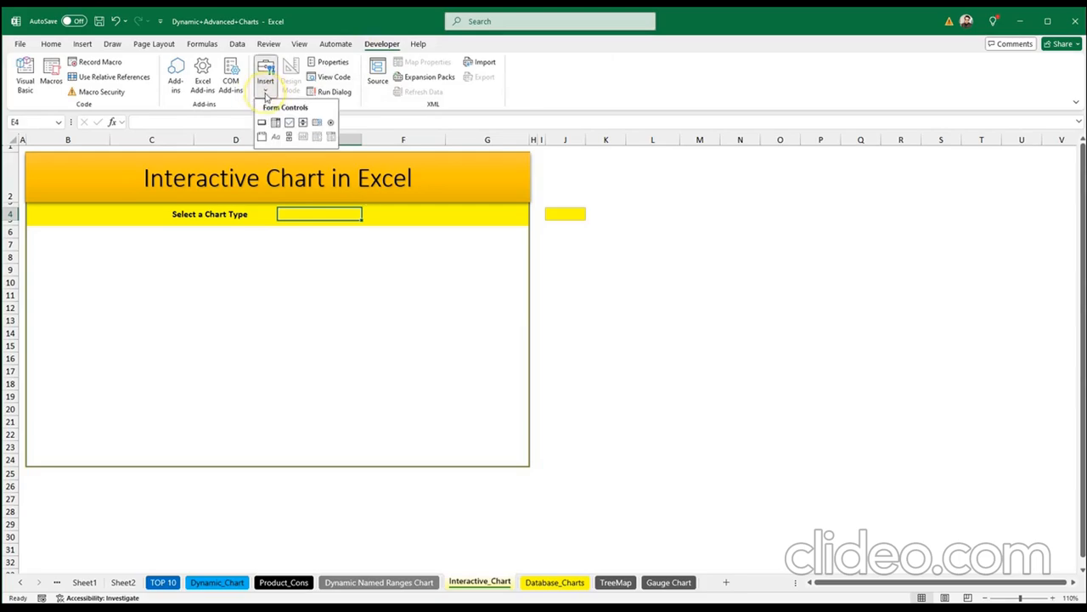
{"action": "left_click", "coordinate": [276, 123]}
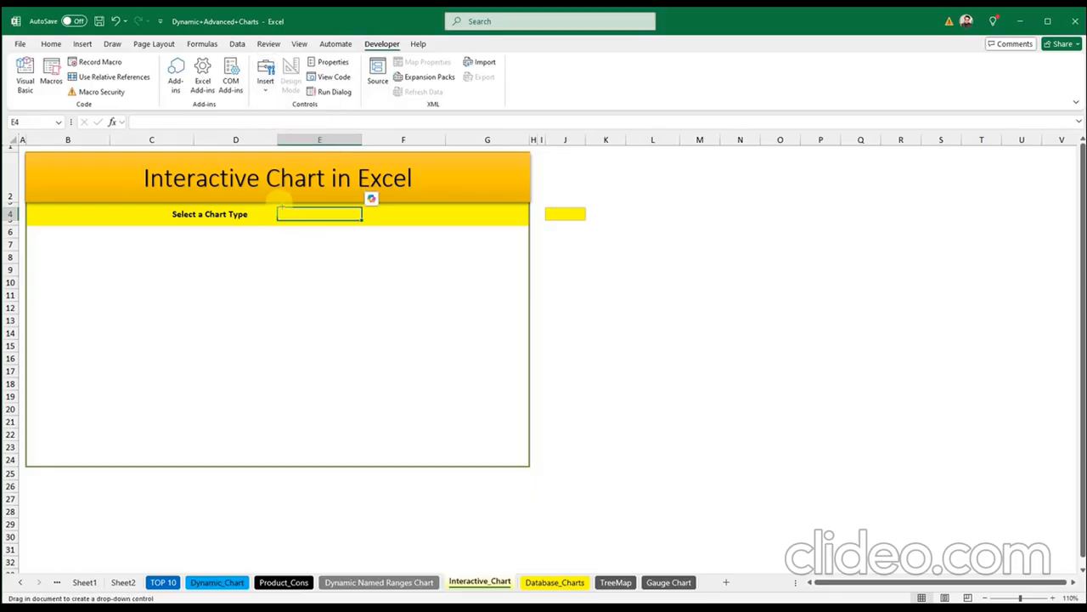
Step: Draw the combo box over cell E4 and confirm its list is still empty
{"action": "left_click_drag", "start_coordinate": [282, 208], "coordinate": [382, 222]}
{"action": "left_click", "coordinate": [365, 269]}
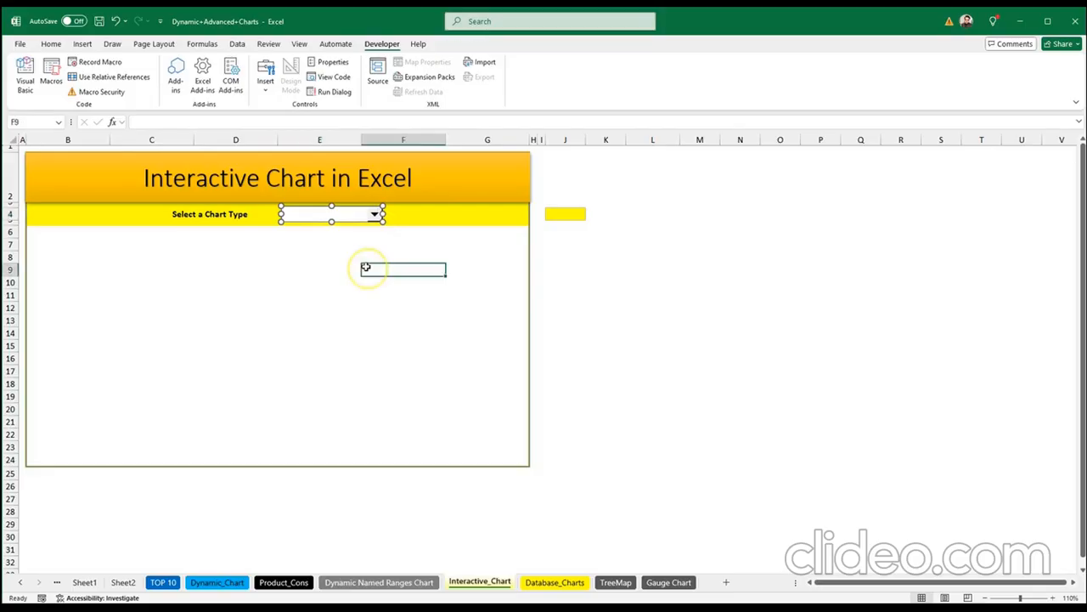
{"action": "left_click", "coordinate": [355, 243]}
{"action": "left_click", "coordinate": [375, 215]}
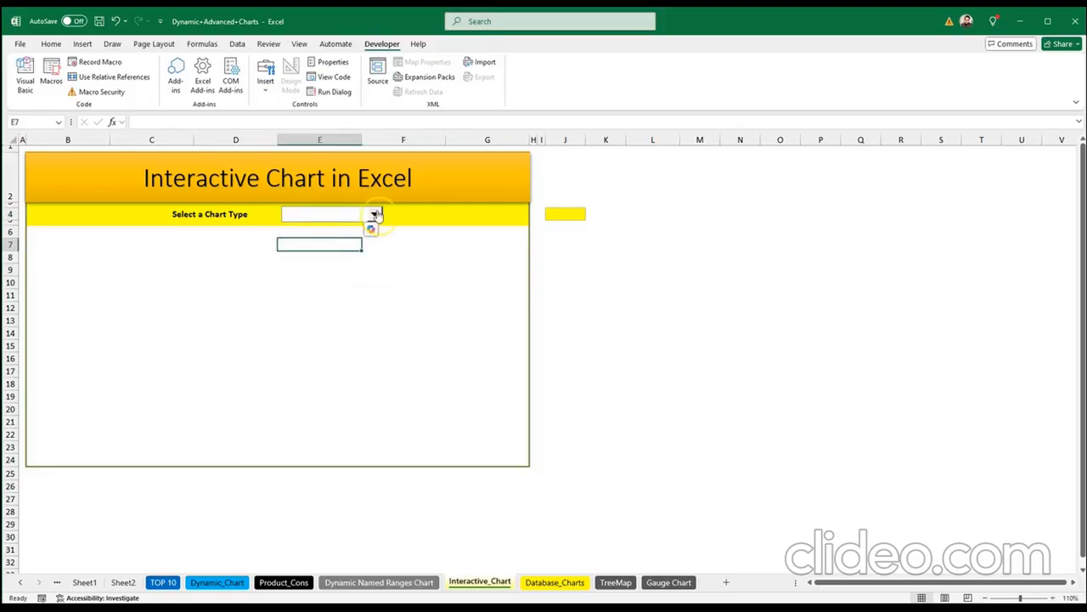
{"action": "left_click", "coordinate": [558, 213]}
{"action": "left_click", "coordinate": [440, 260]}
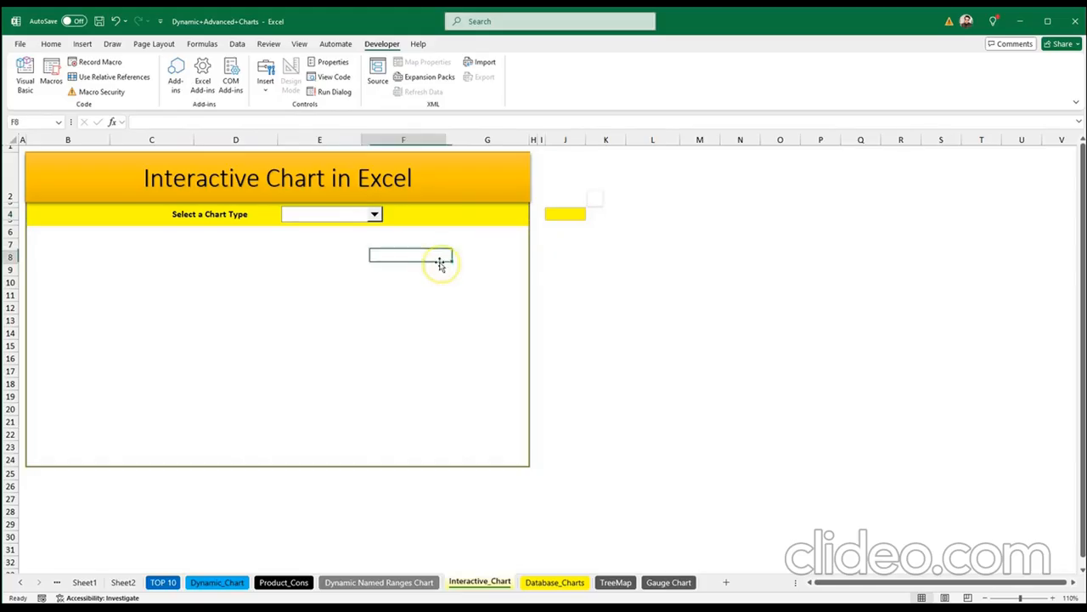
{"action": "left_click", "coordinate": [373, 310]}
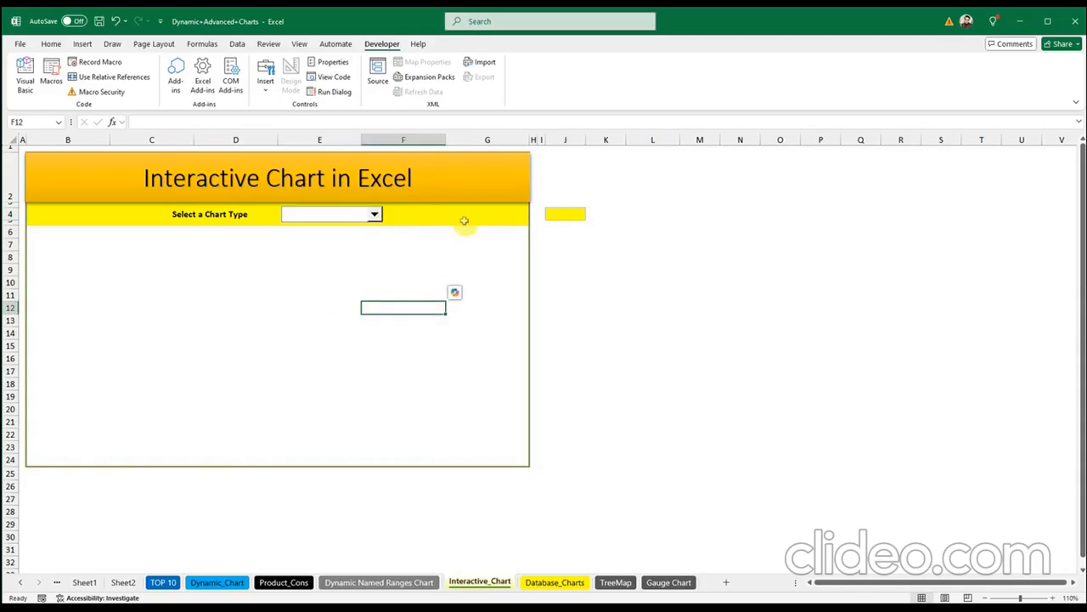
{"action": "left_click", "coordinate": [375, 216]}
{"action": "left_click", "coordinate": [376, 218]}
Step: Set the combo box input range to Database_Charts!$B$12:$B$14 in Format Control
{"action": "right_click", "coordinate": [376, 216]}
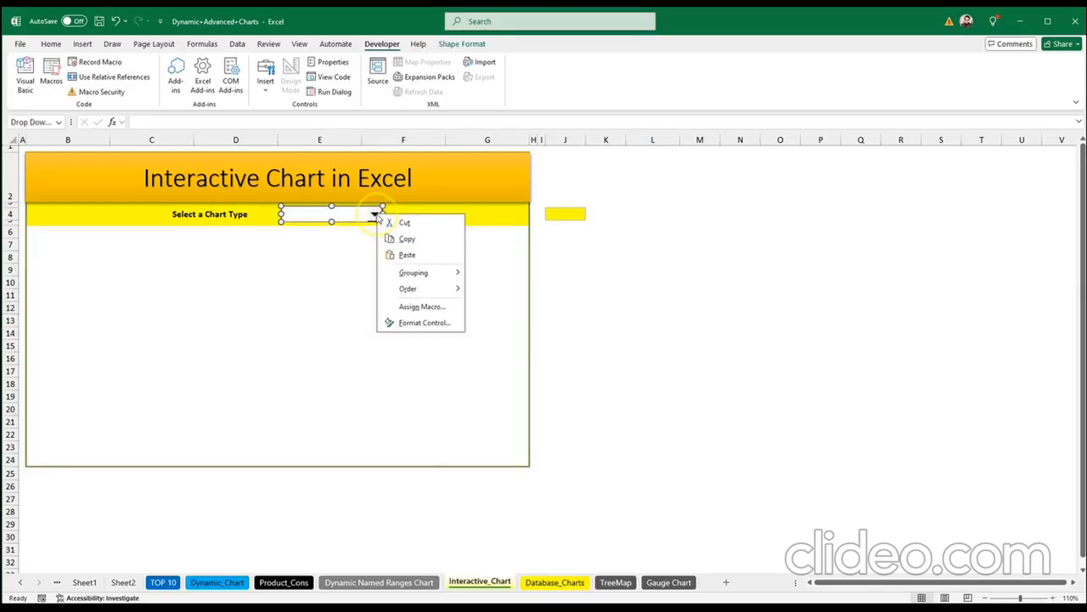
{"action": "left_click", "coordinate": [419, 317]}
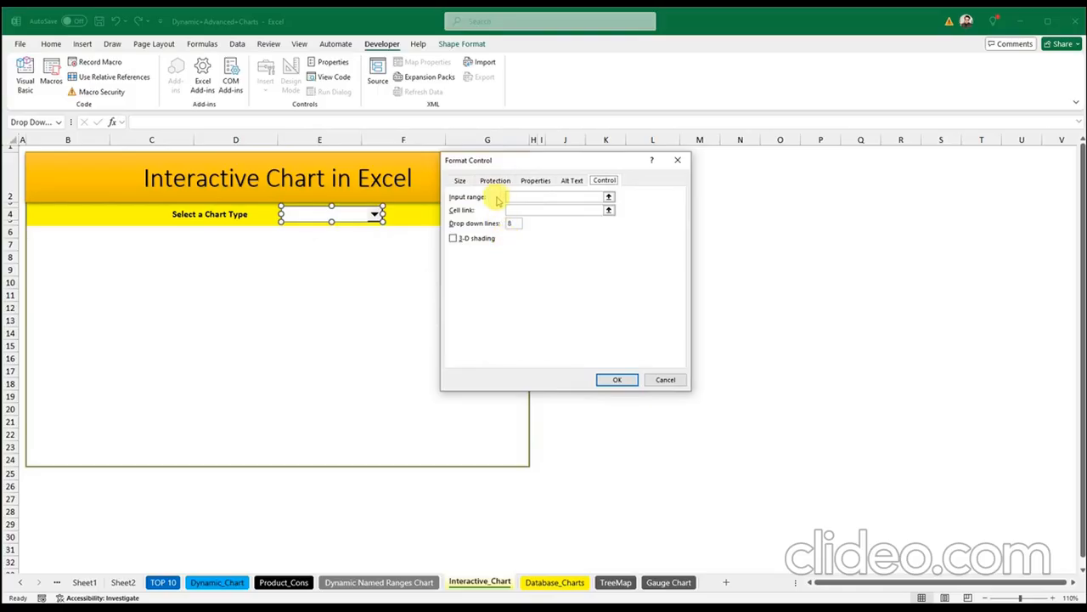
{"action": "left_click", "coordinate": [608, 197]}
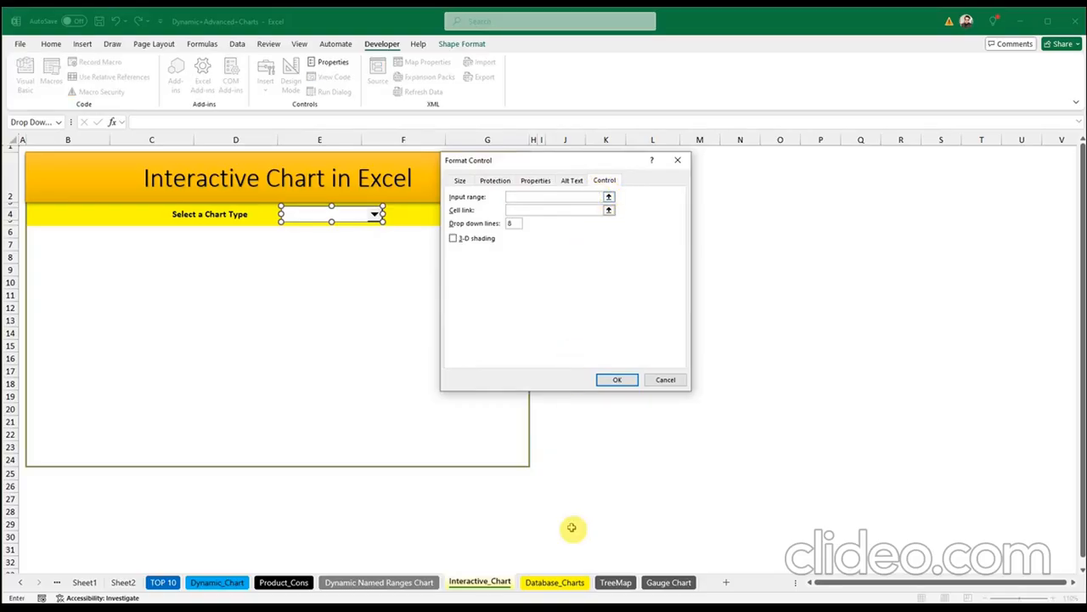
{"action": "left_click", "coordinate": [604, 201]}
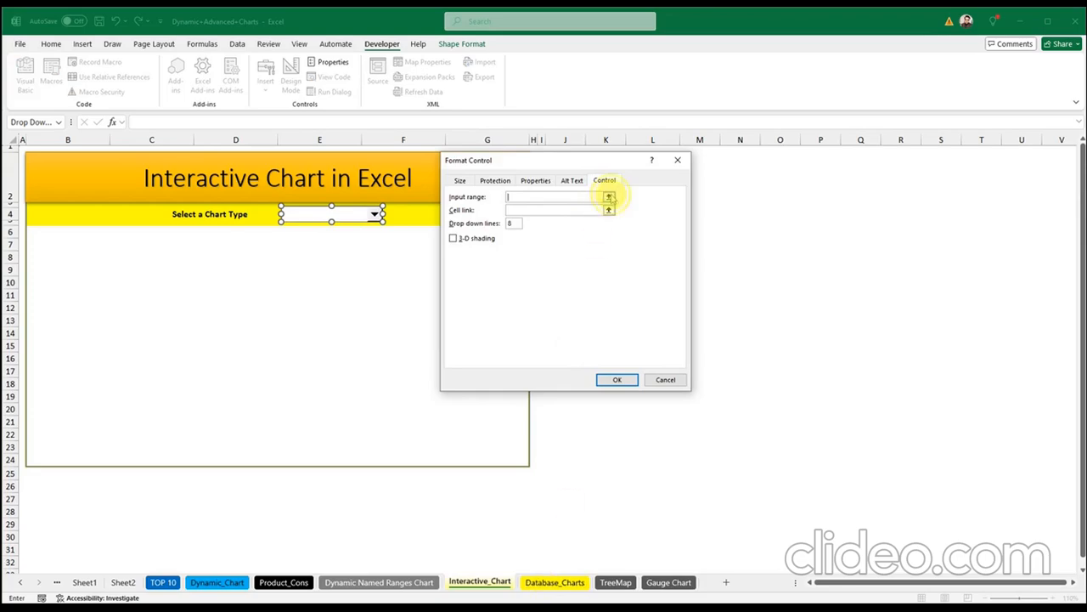
{"action": "left_click", "coordinate": [555, 582]}
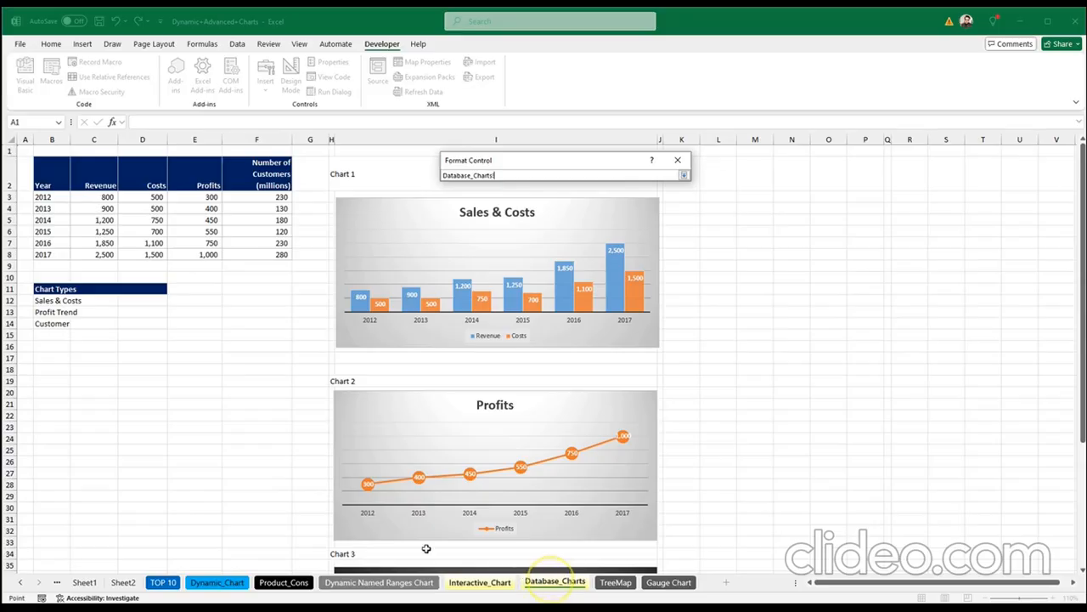
{"action": "left_click_drag", "start_coordinate": [51, 300], "coordinate": [56, 323]}
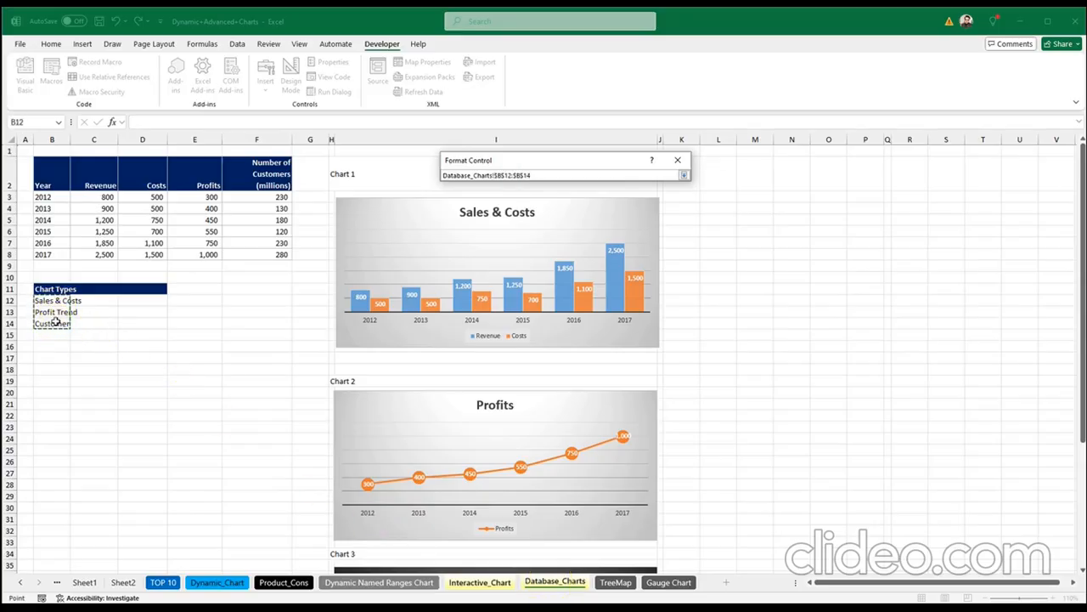
{"action": "key", "text": "Return"}
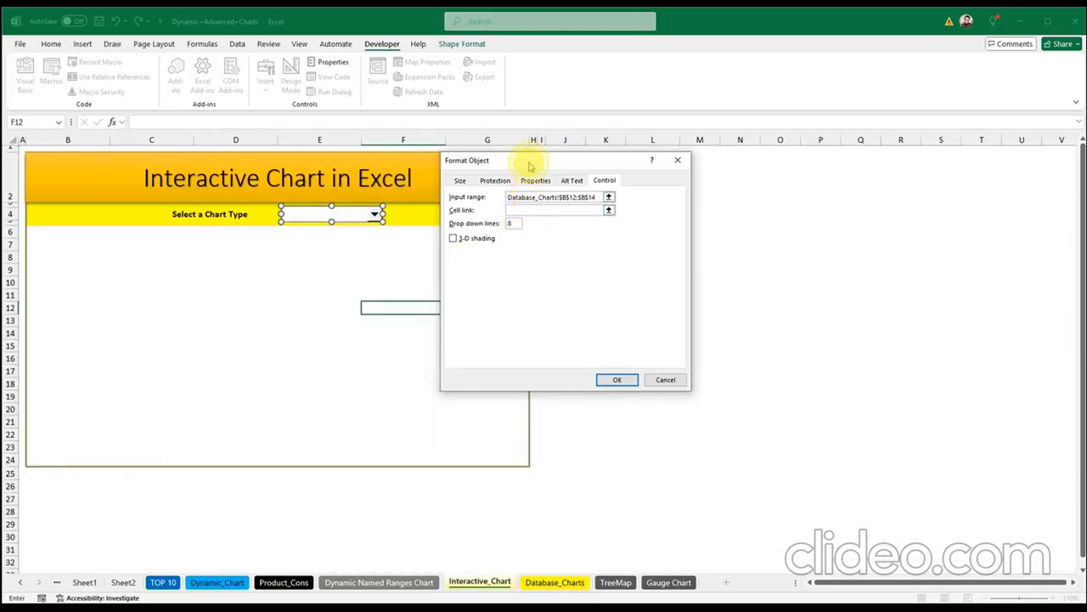
{"action": "left_click_drag", "start_coordinate": [531, 166], "coordinate": [751, 183]}
Step: Link the drop-down's selection to cell $J$4 and apply the settings
{"action": "left_click", "coordinate": [735, 227]}
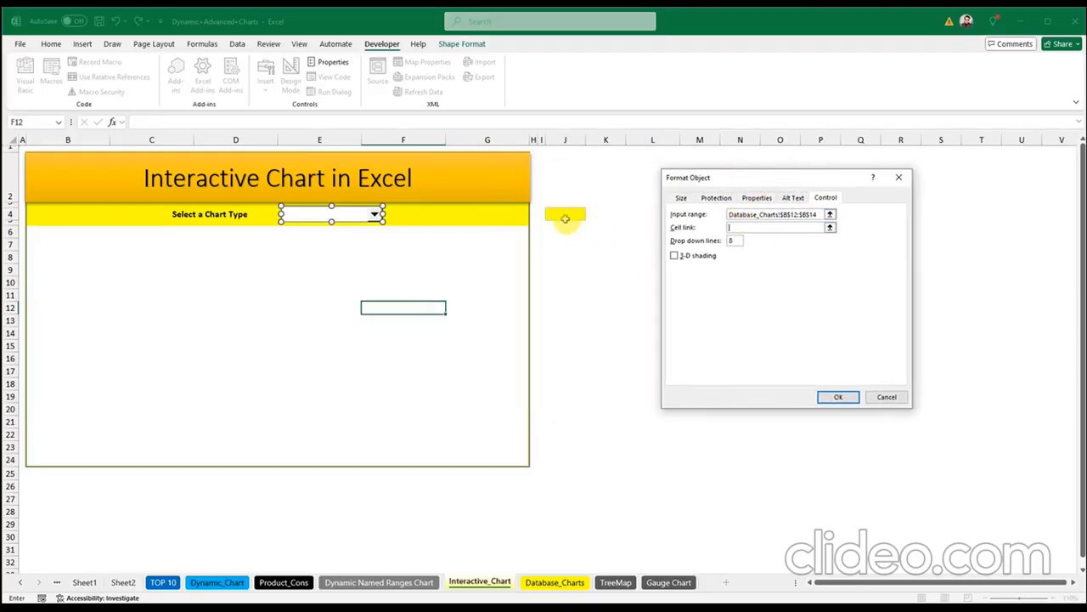
{"action": "left_click", "coordinate": [564, 215]}
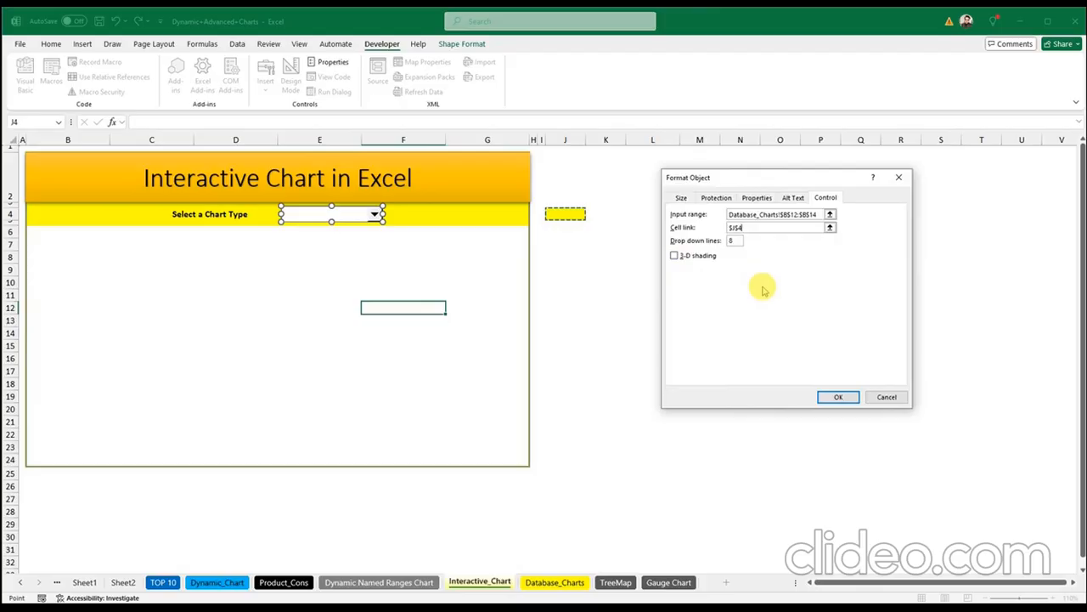
{"action": "left_click", "coordinate": [838, 397]}
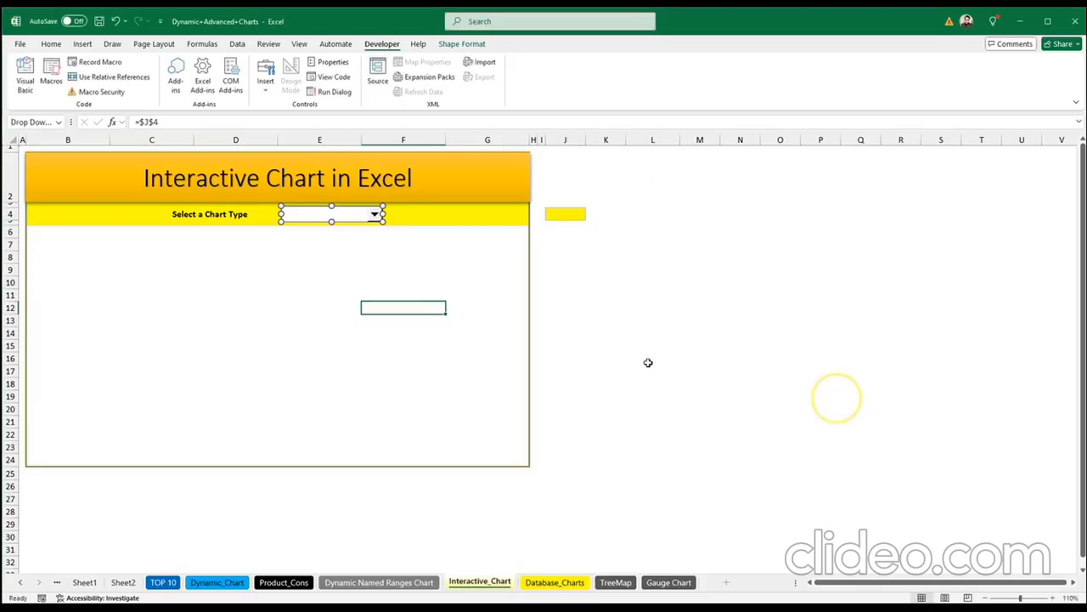
{"action": "left_click", "coordinate": [383, 280]}
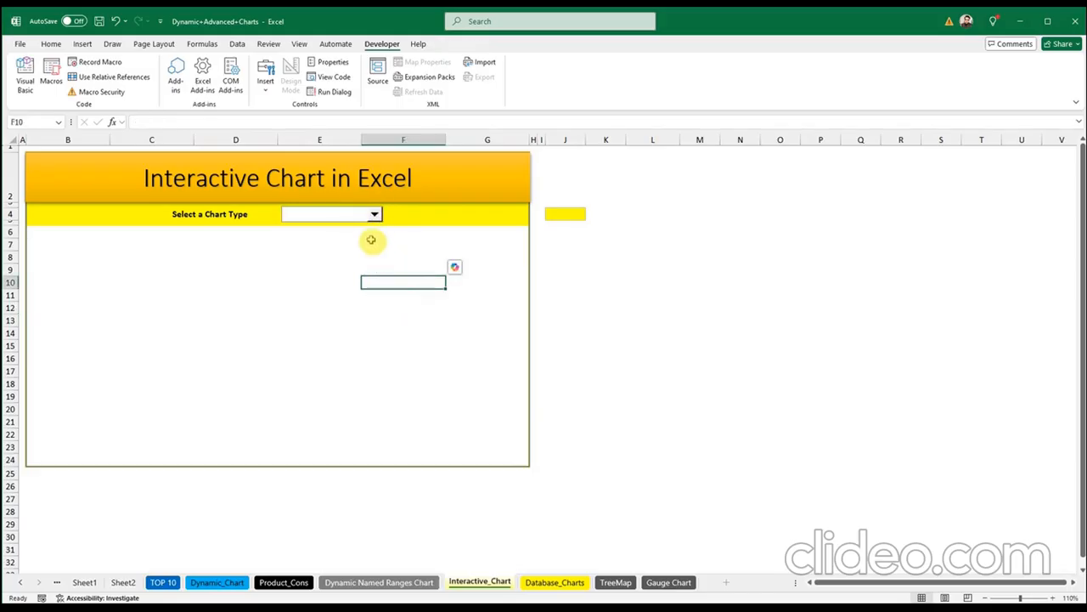
Step: Cycle the chart-type dropdown through Sales & Costs, Profit Trend, Customer and back to Sales & Costs
{"action": "left_click", "coordinate": [374, 214]}
{"action": "left_click", "coordinate": [363, 224]}
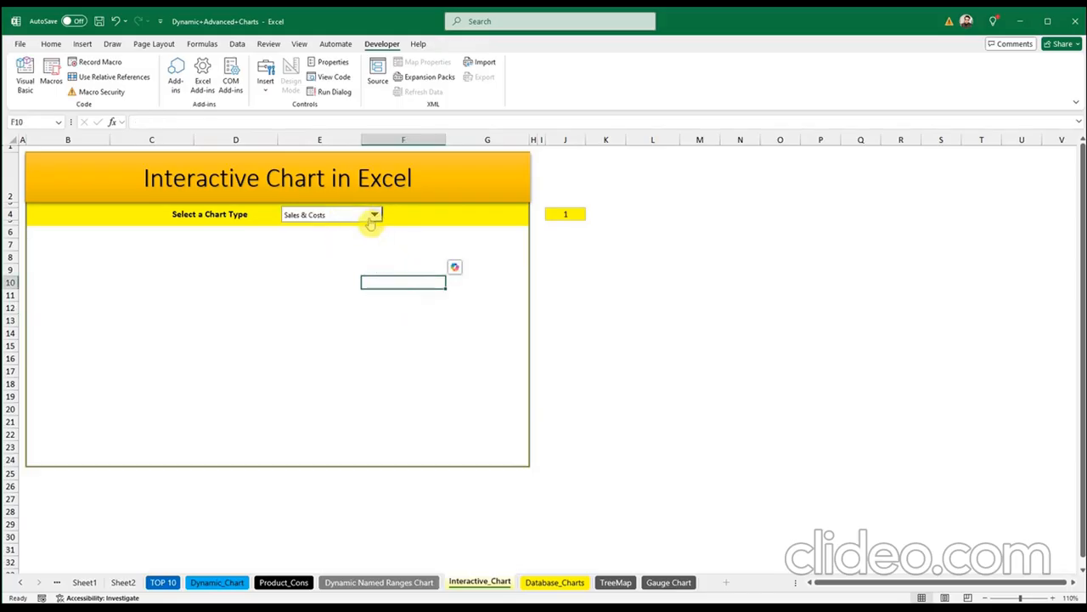
{"action": "left_click", "coordinate": [373, 215]}
{"action": "left_click", "coordinate": [362, 233]}
{"action": "left_click", "coordinate": [375, 215]}
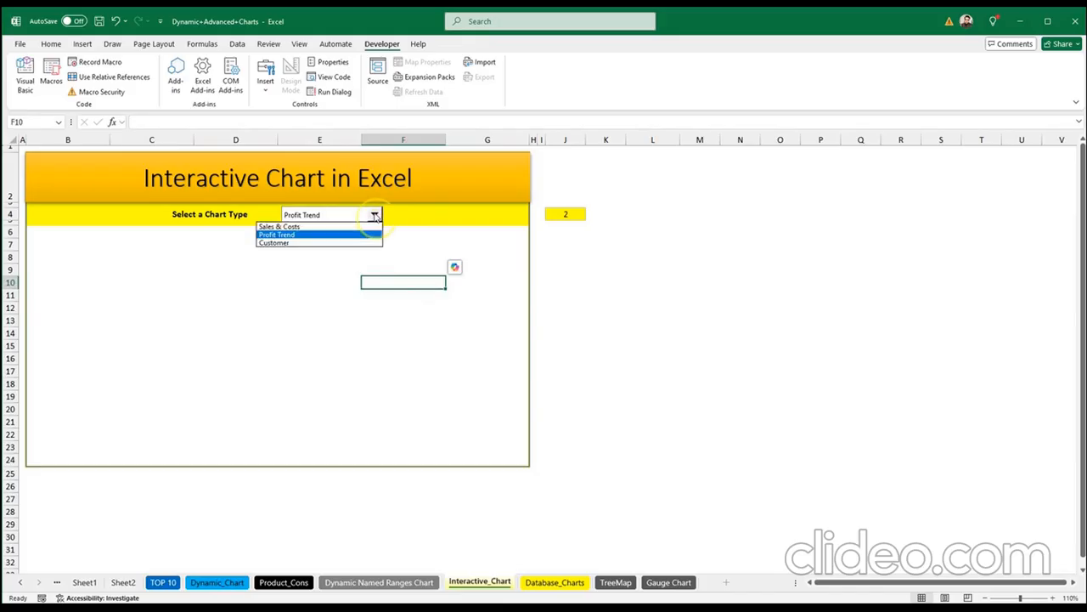
{"action": "left_click", "coordinate": [354, 242]}
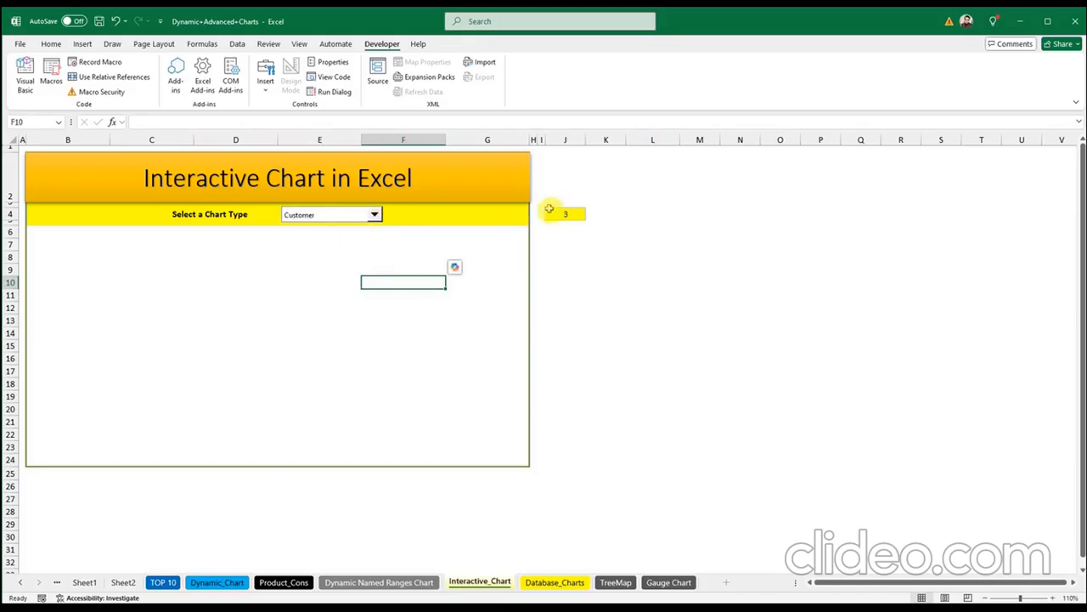
{"action": "left_click", "coordinate": [373, 215]}
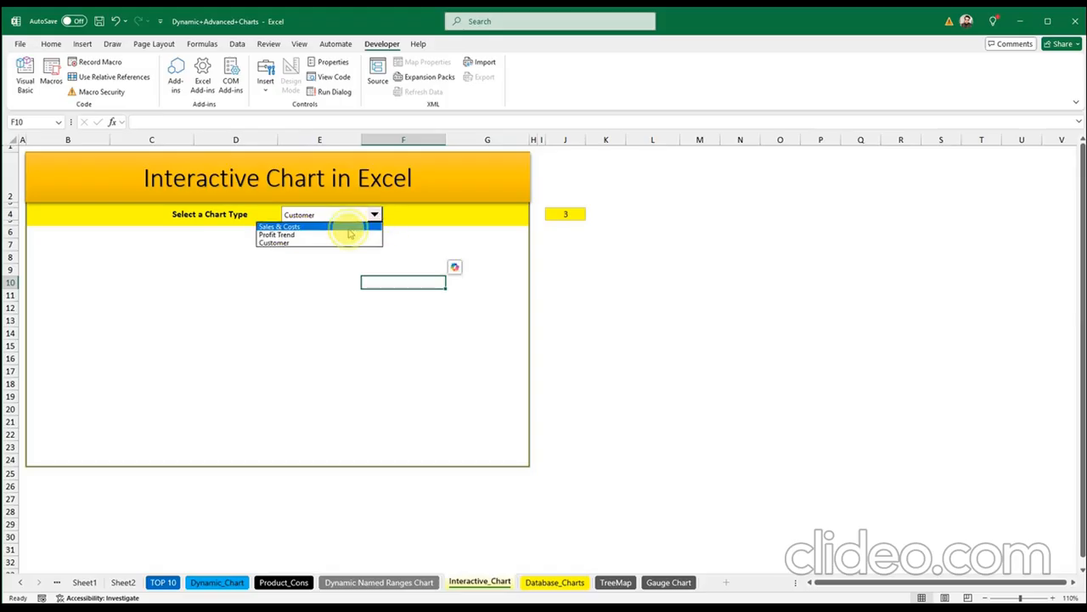
{"action": "left_click", "coordinate": [348, 228]}
{"action": "left_click", "coordinate": [505, 243]}
{"action": "left_click", "coordinate": [657, 322]}
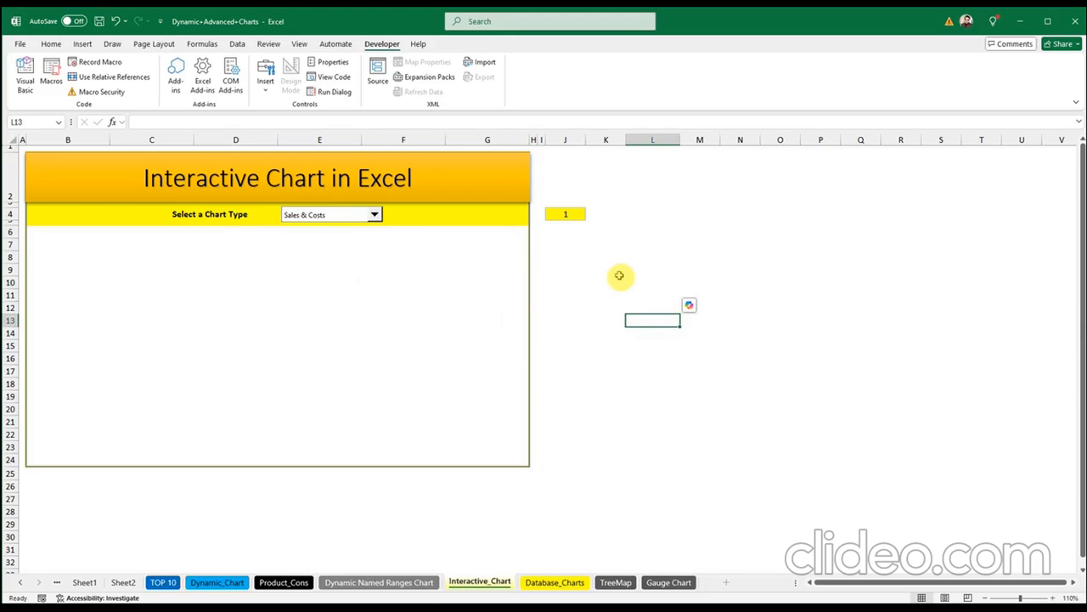
Step: Test Profit Trend and Customer again, ending on Sales & Costs so J4 reads 1
{"action": "left_click", "coordinate": [375, 214]}
{"action": "left_click", "coordinate": [368, 236]}
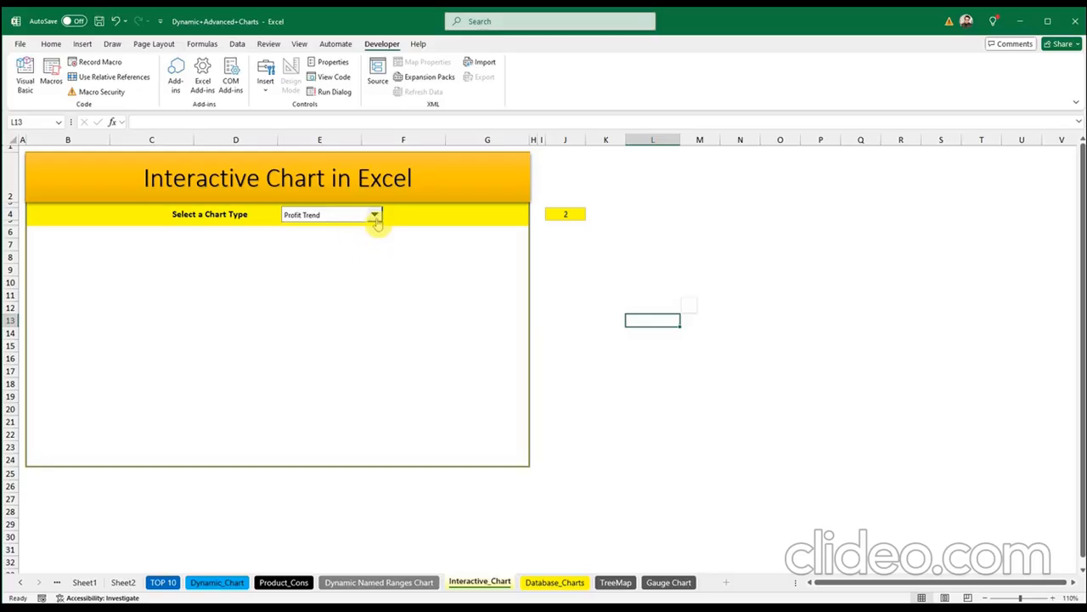
{"action": "left_click", "coordinate": [375, 214]}
{"action": "left_click", "coordinate": [359, 243]}
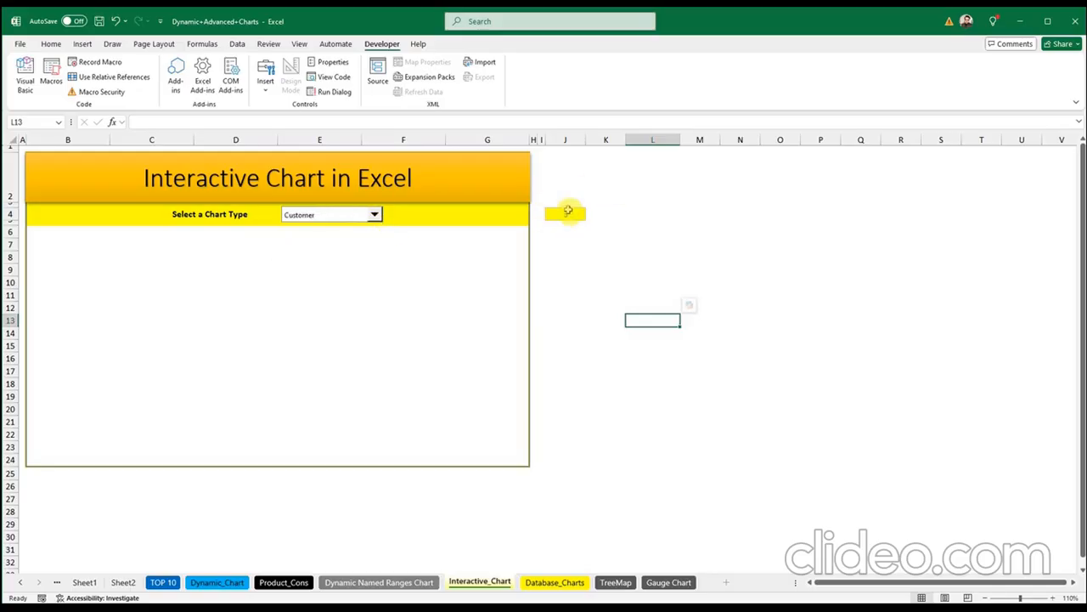
{"action": "left_click", "coordinate": [375, 214]}
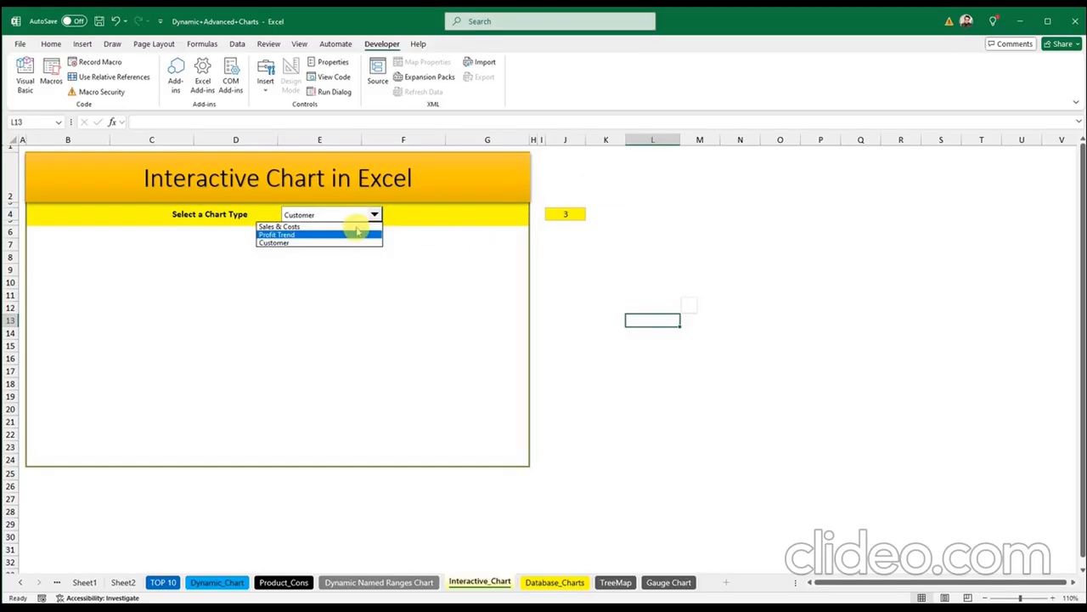
{"action": "left_click", "coordinate": [361, 226]}
{"action": "left_click", "coordinate": [456, 283]}
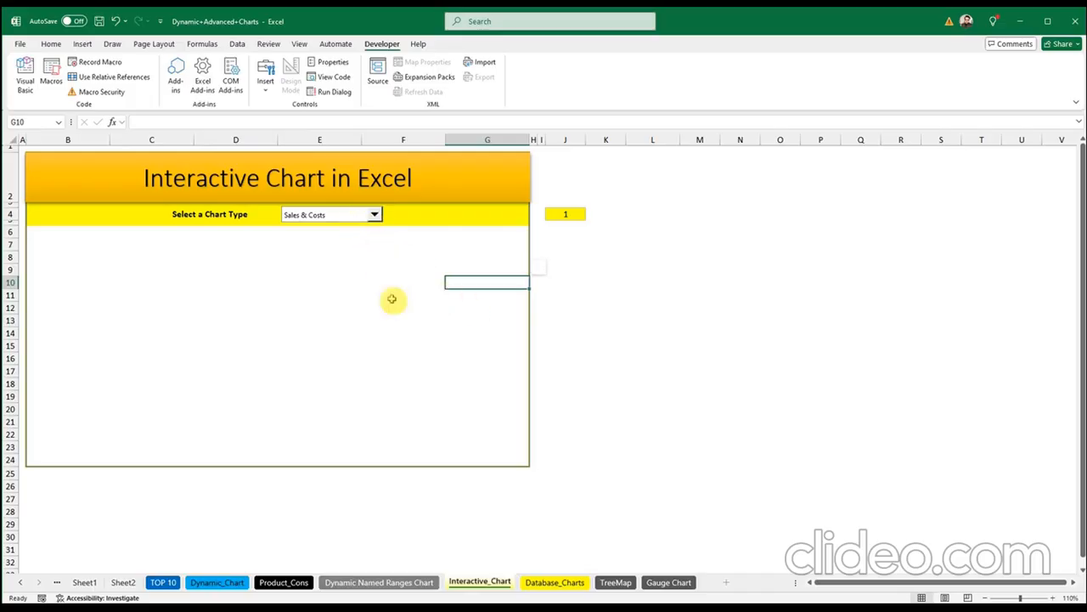
Step: Name the cell range under Chart 1 on Database_Charts, starting at H3, as chart1
{"action": "left_click", "coordinate": [554, 583]}
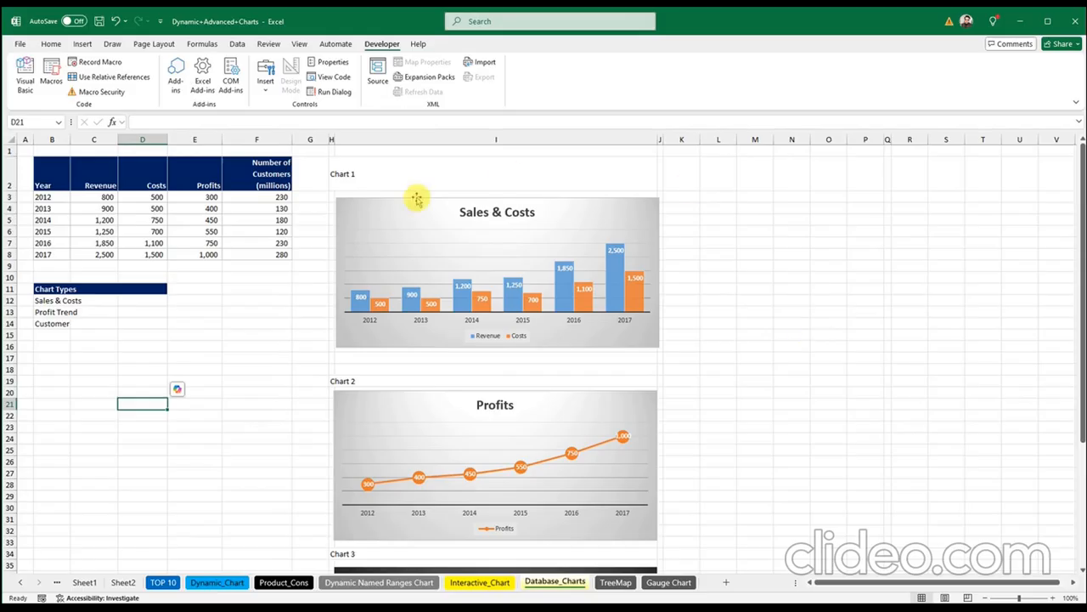
{"action": "left_click", "coordinate": [493, 585]}
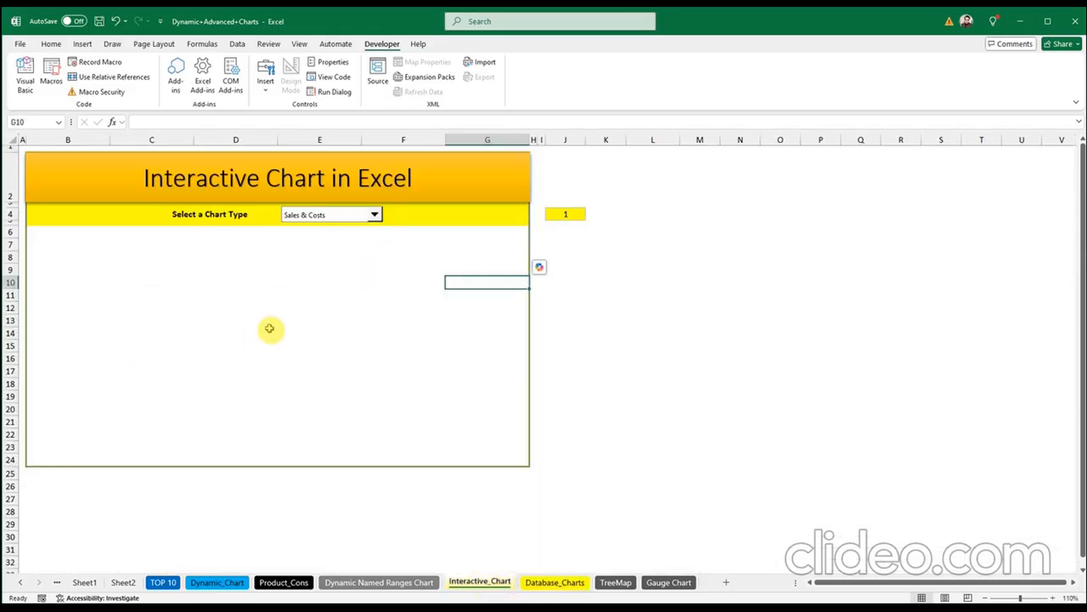
{"action": "left_click", "coordinate": [269, 328]}
{"action": "left_click", "coordinate": [380, 303]}
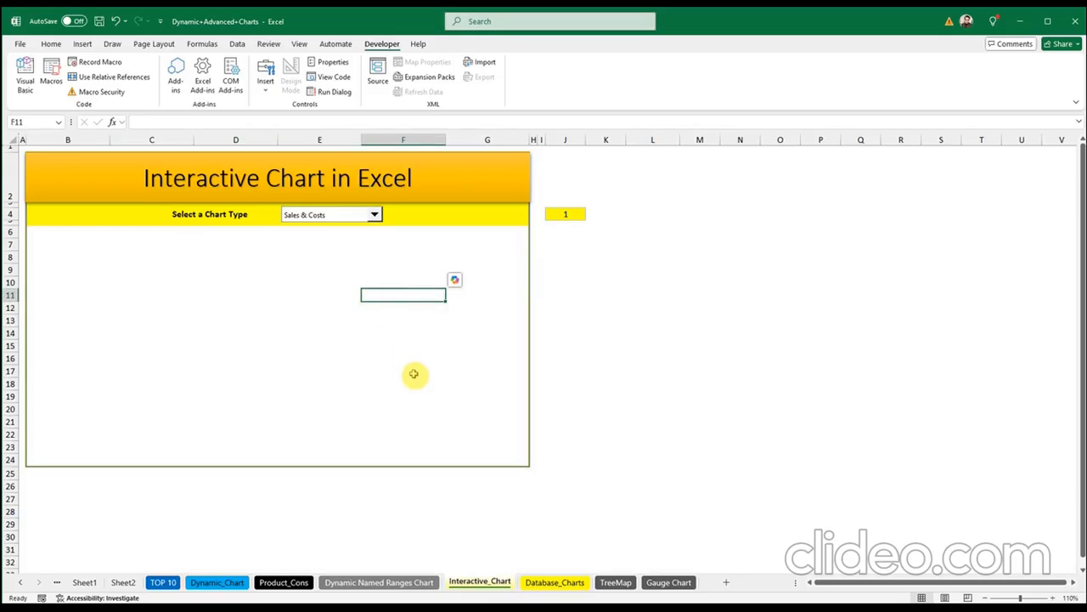
{"action": "left_click", "coordinate": [555, 582]}
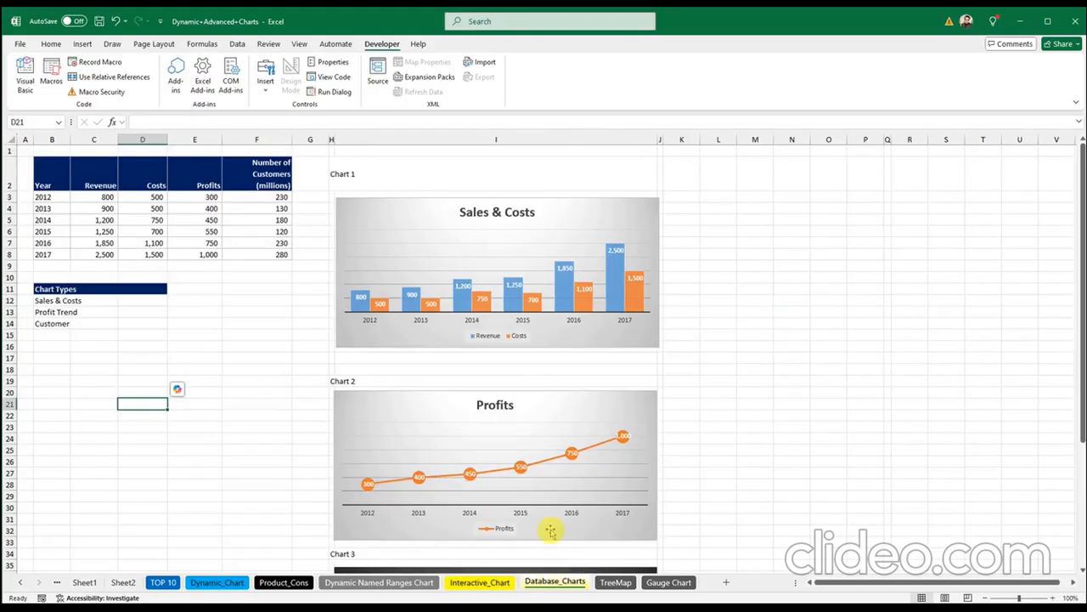
{"action": "left_click", "coordinate": [332, 196]}
{"action": "left_click_drag", "start_coordinate": [332, 196], "coordinate": [661, 349]}
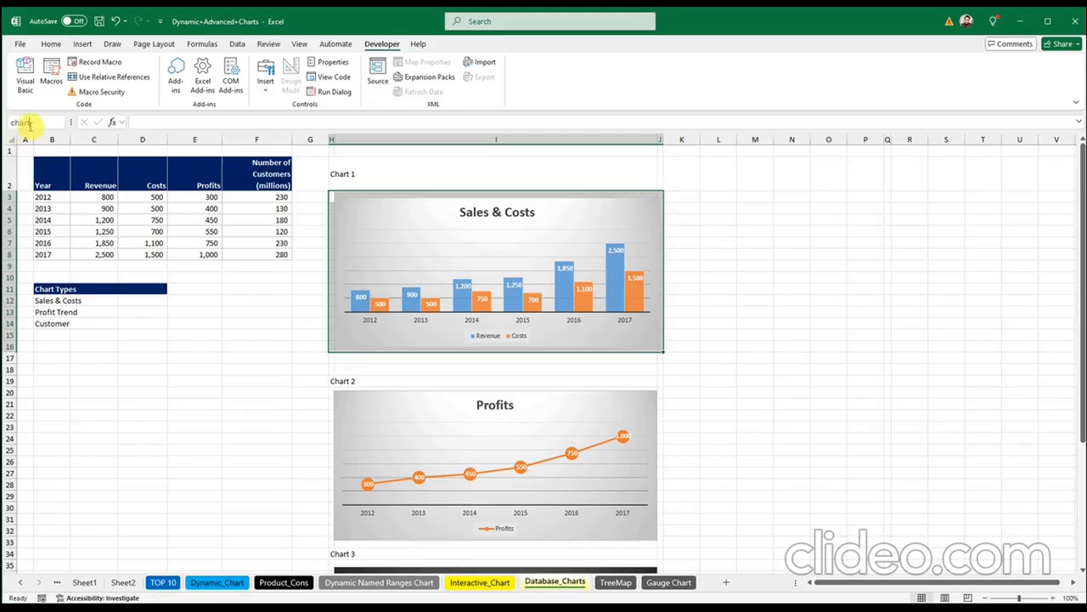
{"action": "key", "text": "Return"}
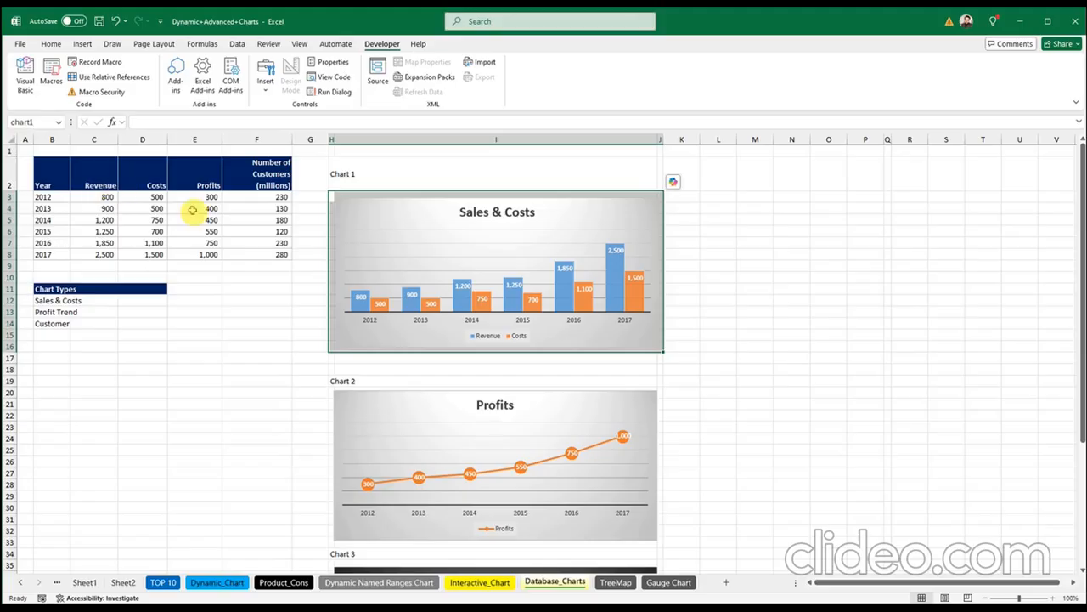
Step: Select the cells under Chart 2 and name them chart2 in the Name Box
{"action": "left_click", "coordinate": [285, 355]}
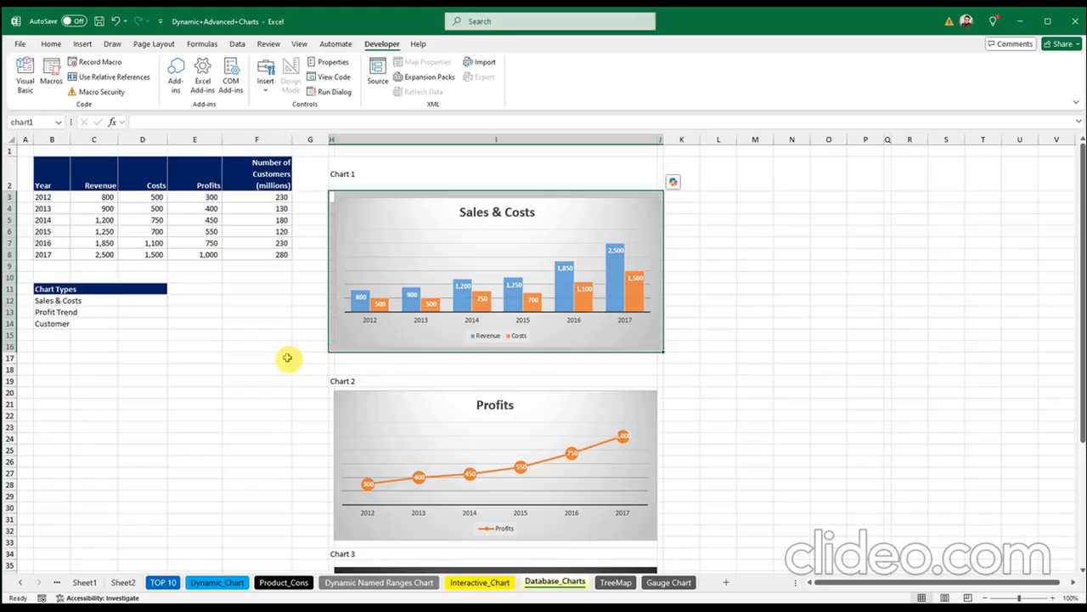
{"action": "left_click_drag", "start_coordinate": [330, 388], "coordinate": [656, 548]}
{"action": "left_click", "coordinate": [39, 122]}
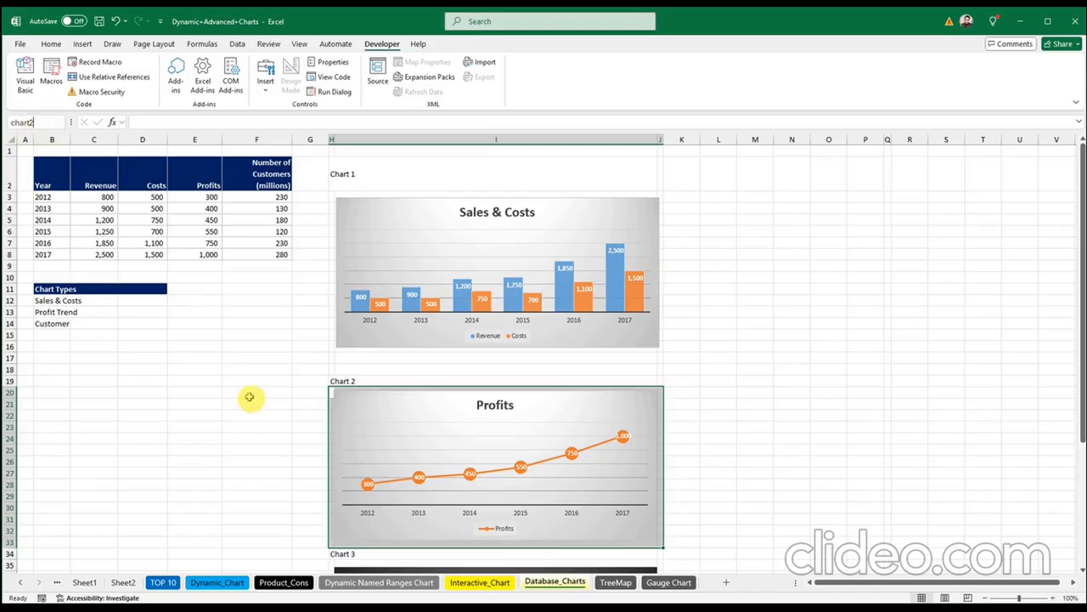
Step: Select the cells under the No. of Customers chart and name them chart3
{"action": "scroll", "coordinate": [255, 406], "scroll_direction": "down", "scroll_amount": 4}
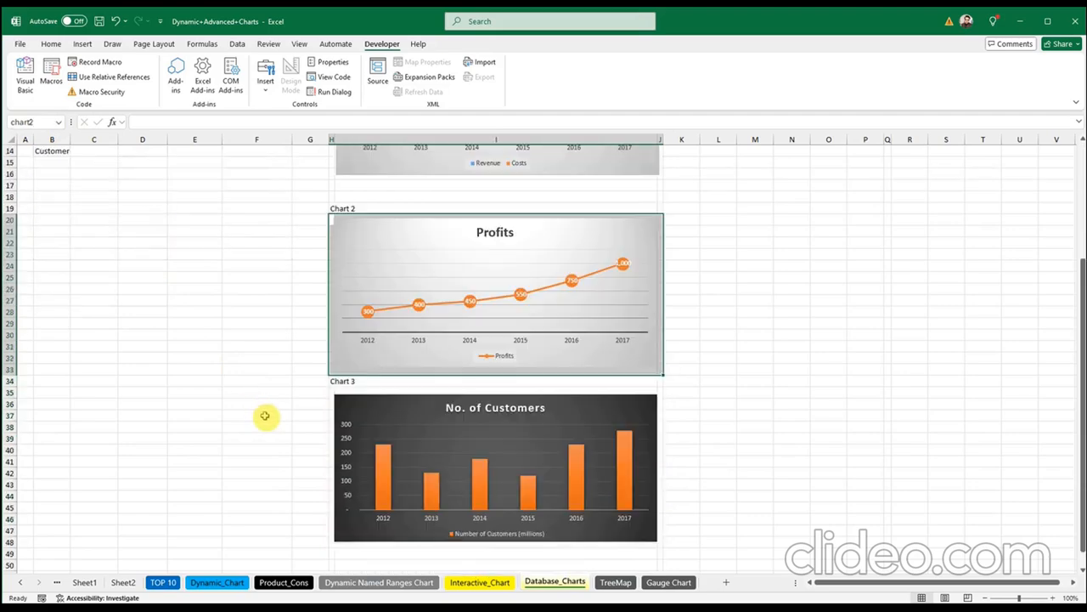
{"action": "left_click_drag", "start_coordinate": [329, 393], "coordinate": [658, 546]}
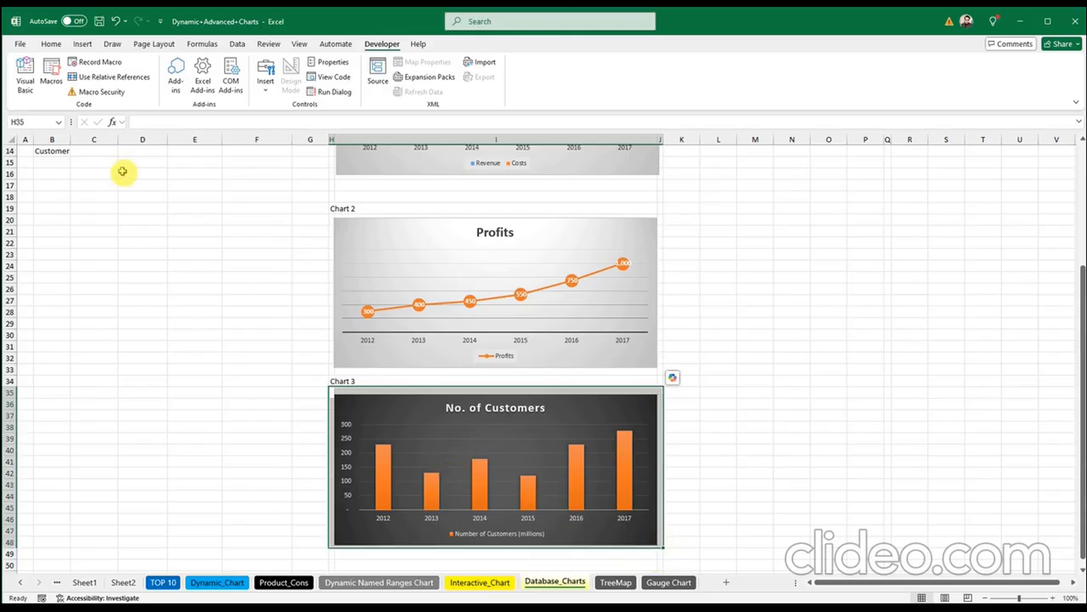
{"action": "left_click", "coordinate": [50, 120]}
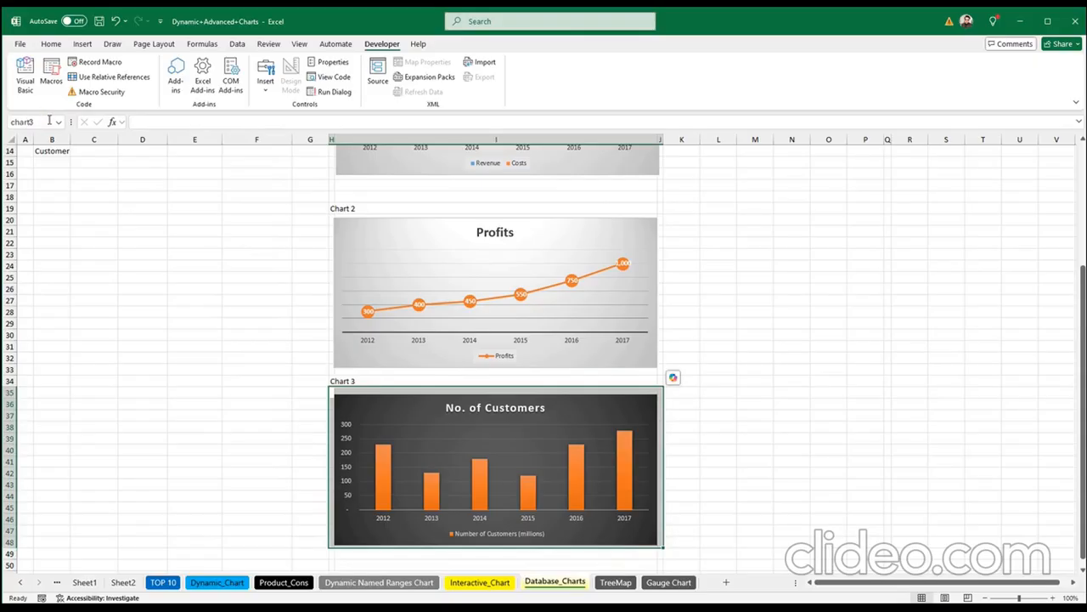
{"action": "left_click", "coordinate": [212, 349]}
{"action": "scroll", "coordinate": [230, 400], "scroll_direction": "up", "scroll_amount": 4}
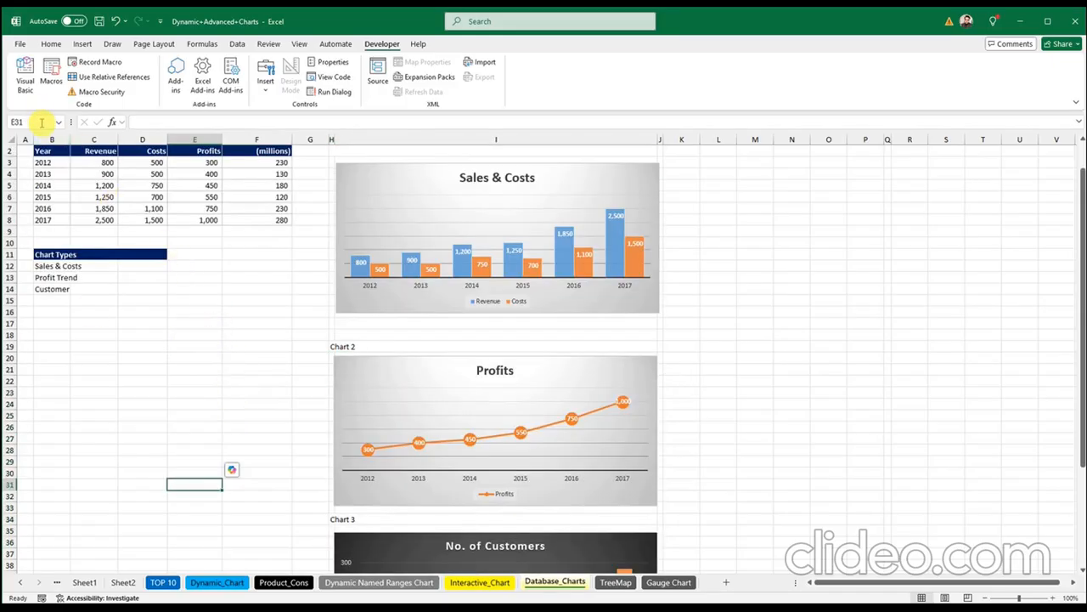
{"action": "left_click", "coordinate": [202, 43]}
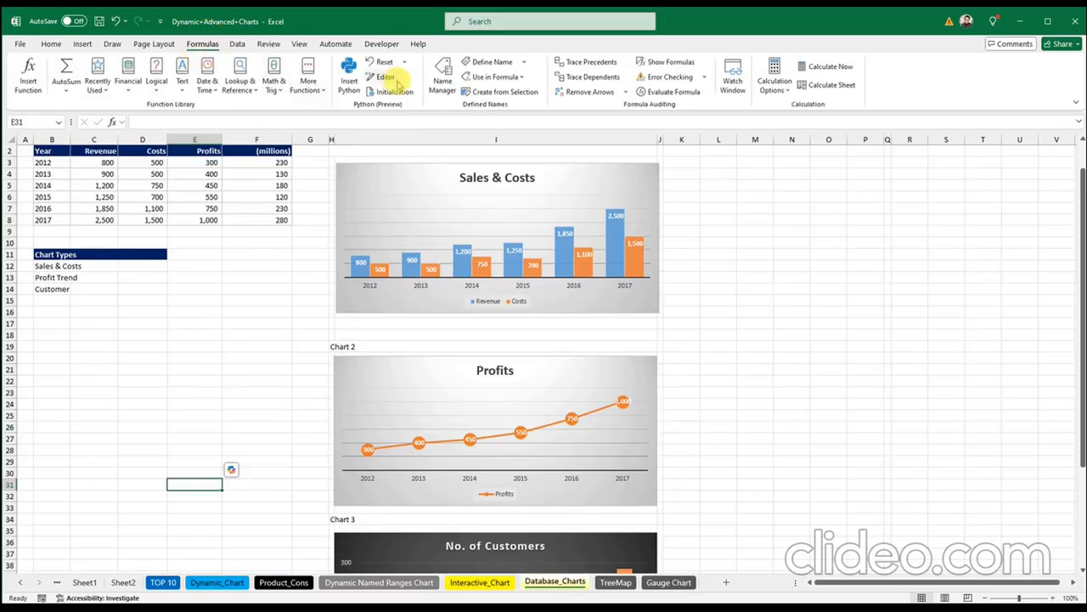
{"action": "left_click", "coordinate": [442, 76]}
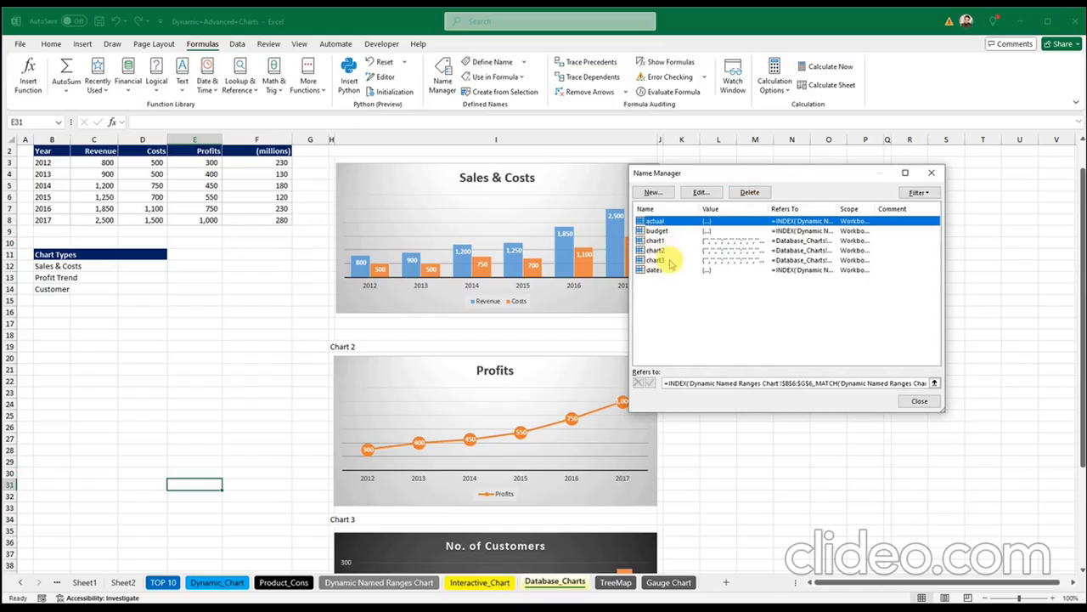
{"action": "left_click", "coordinate": [920, 403]}
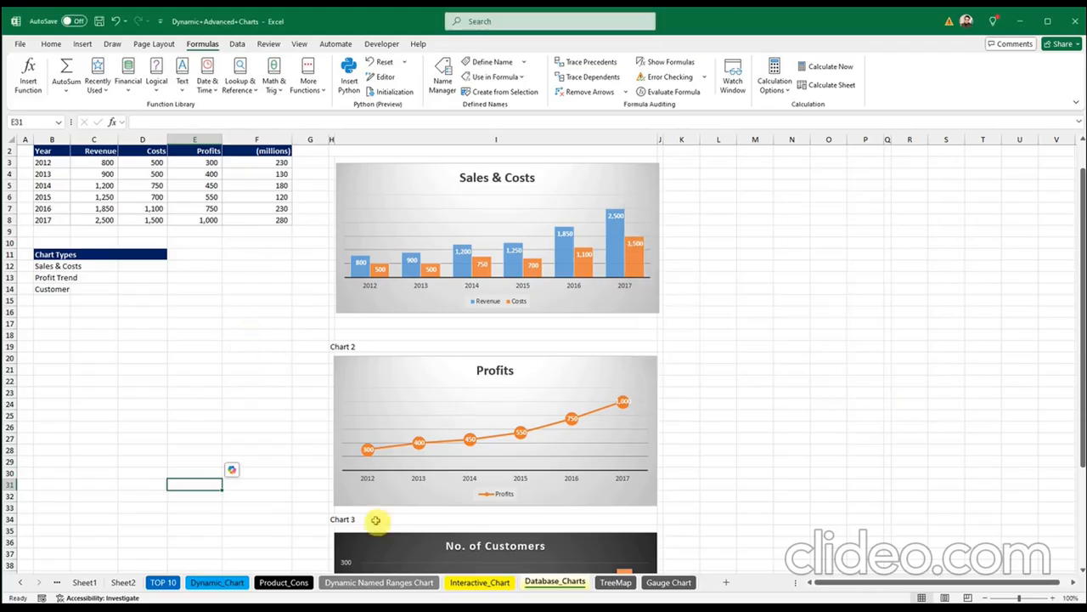
{"action": "left_click", "coordinate": [1075, 583]}
{"action": "left_click", "coordinate": [1075, 583]}
{"action": "left_click", "coordinate": [1075, 583]}
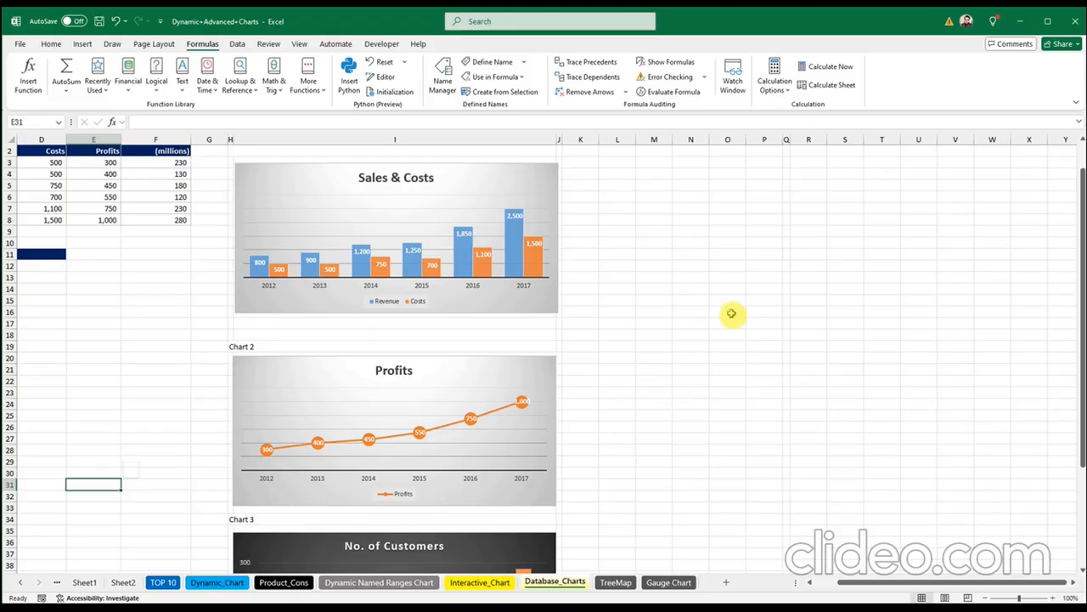
Step: Enter 'excel', a first name and a last name in L7:L9, then begin =CHOOSE( in N8
{"action": "left_click", "coordinate": [626, 207]}
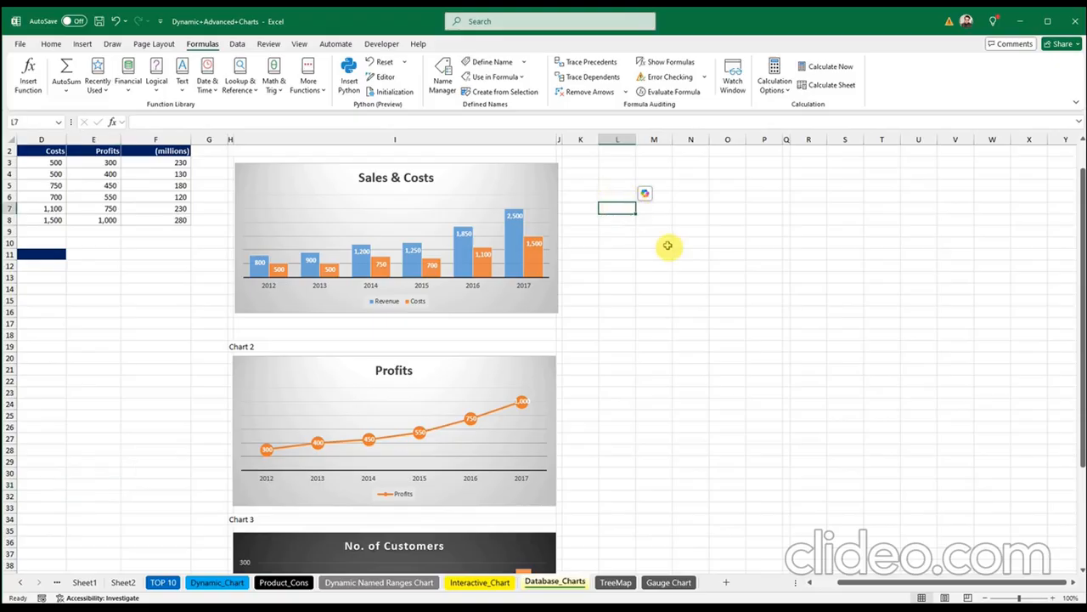
{"action": "left_click", "coordinate": [1072, 583]}
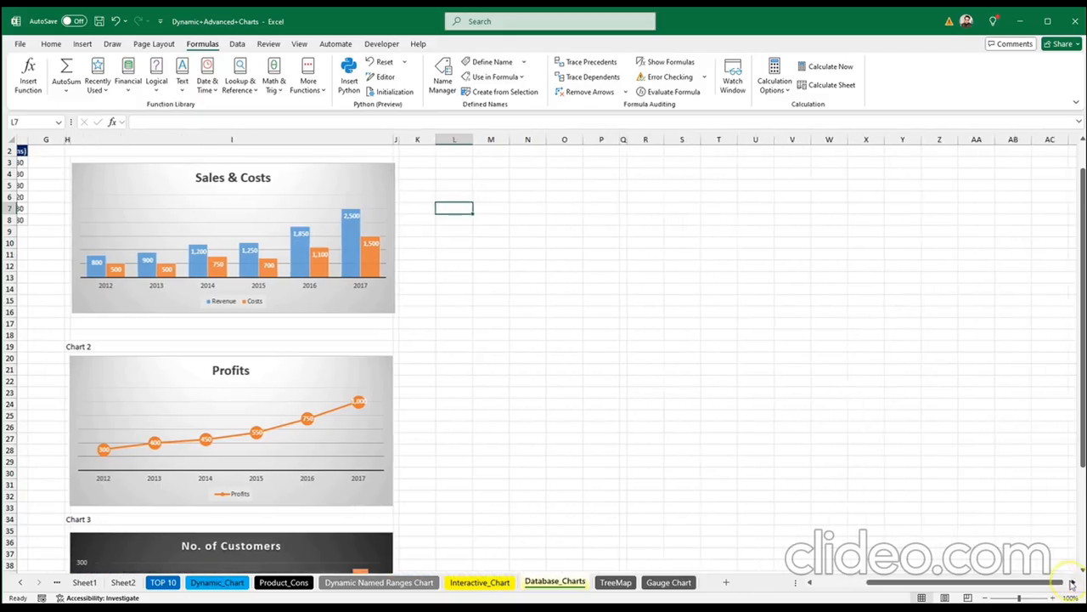
{"action": "left_click", "coordinate": [1073, 583]}
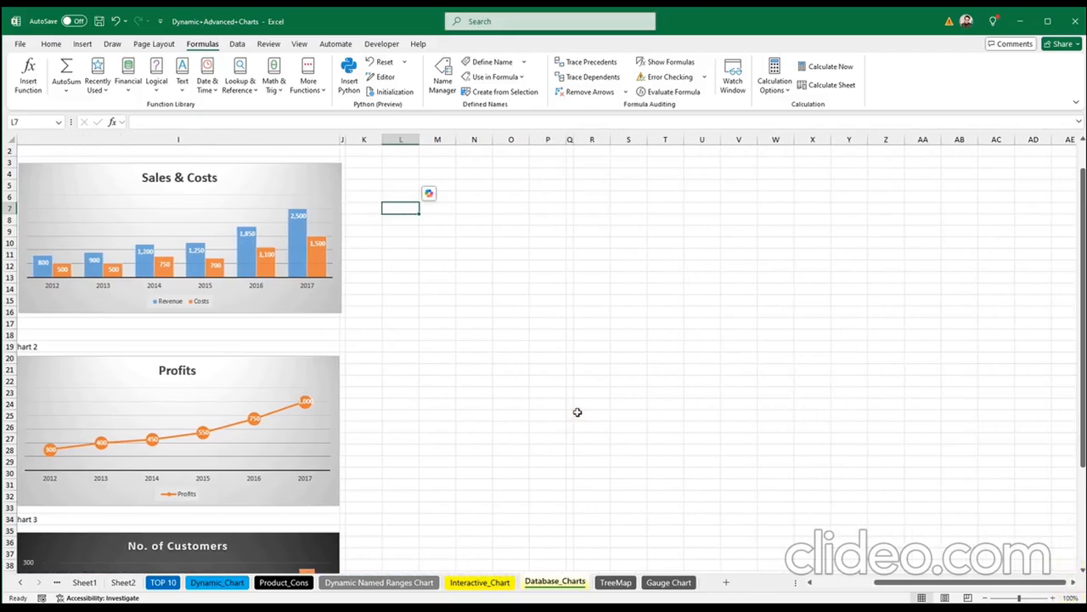
{"action": "type", "text": "excel"}
{"action": "key", "text": "Return"}
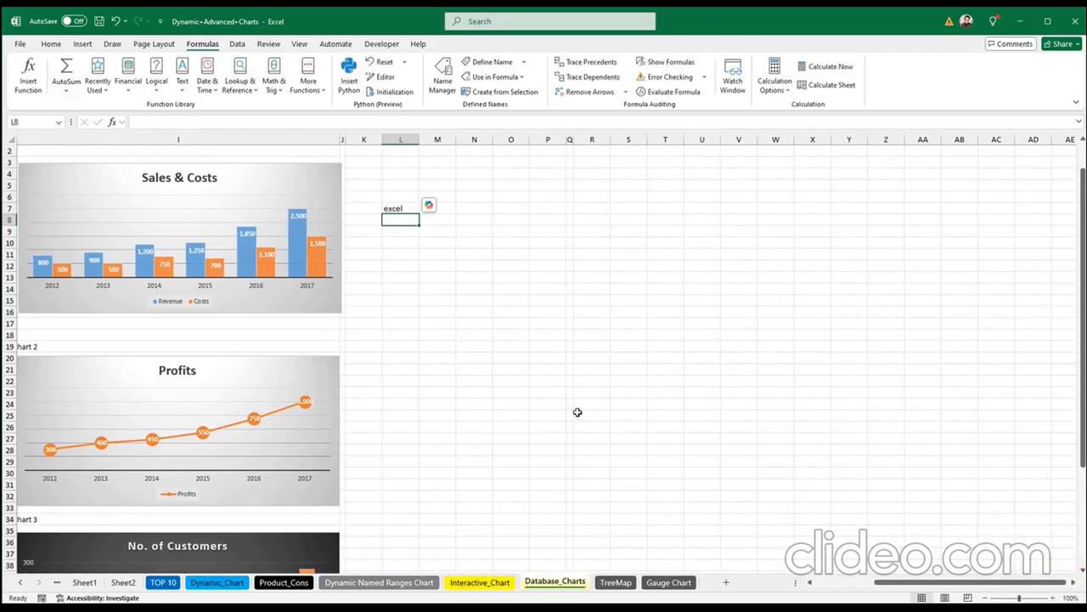
{"action": "key", "text": "Return"}
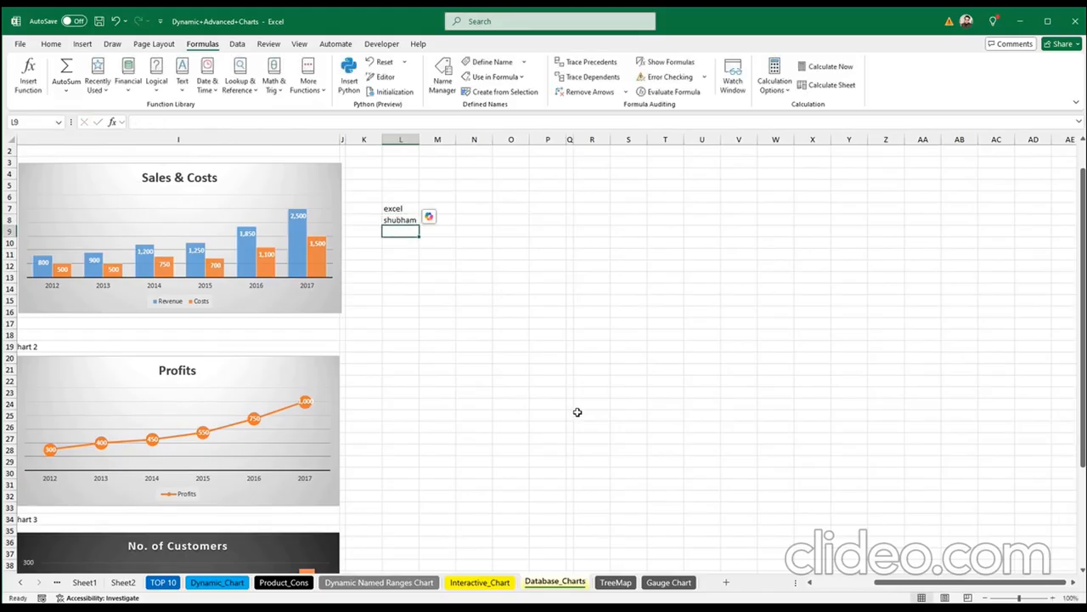
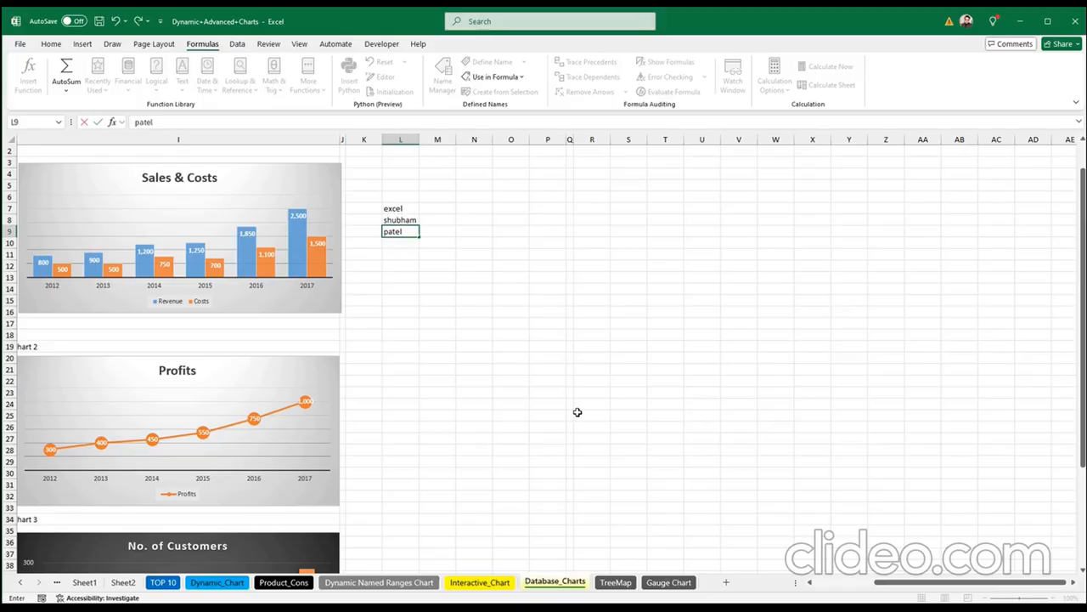
{"action": "key", "text": "Return"}
{"action": "left_click", "coordinate": [465, 220]}
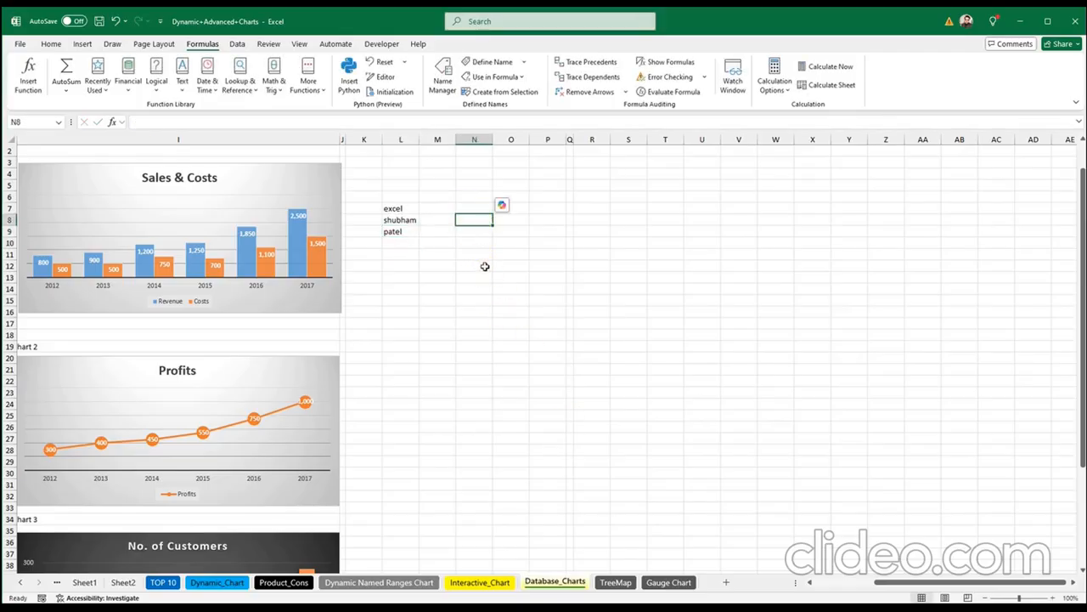
{"action": "type", "text": "=choo"}
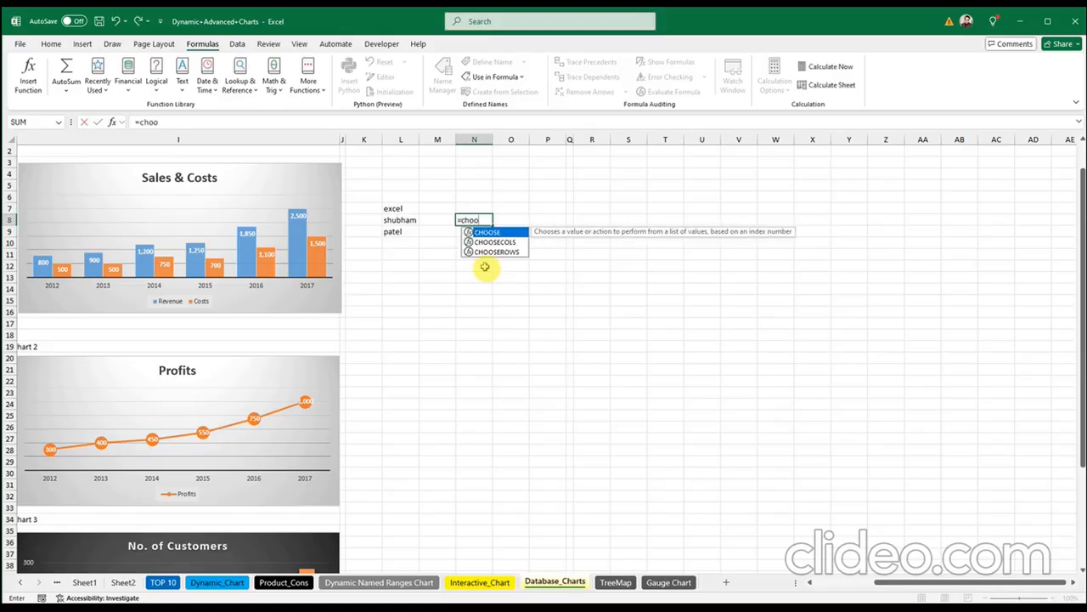
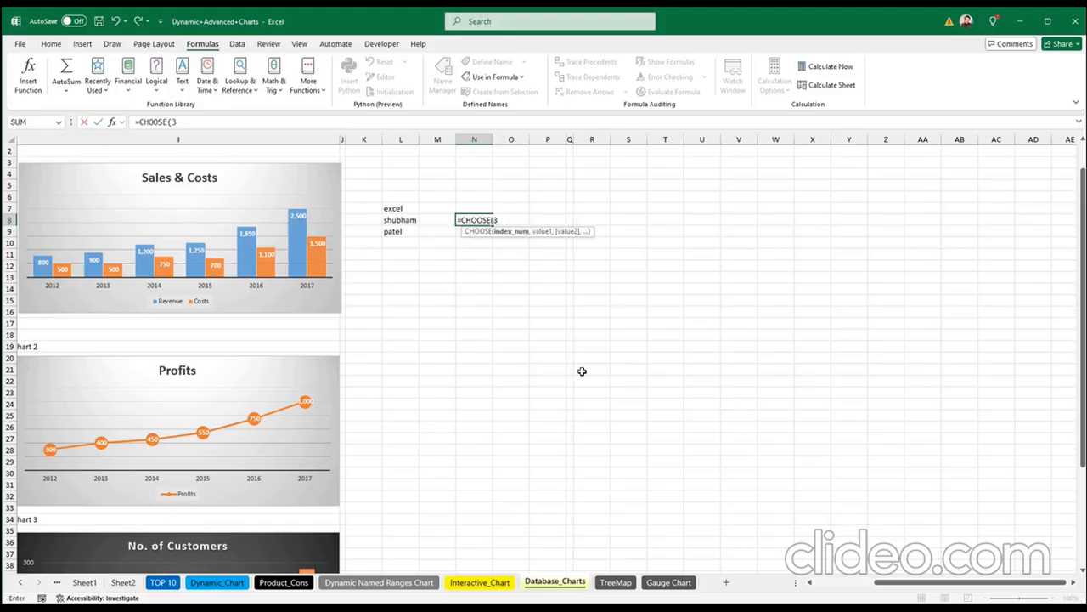
Step: Complete =CHOOSE(3,L7,L8,L9) in N8 and commit it, keeping the existing data
{"action": "type", "text": ","}
{"action": "left_click", "coordinate": [401, 208]}
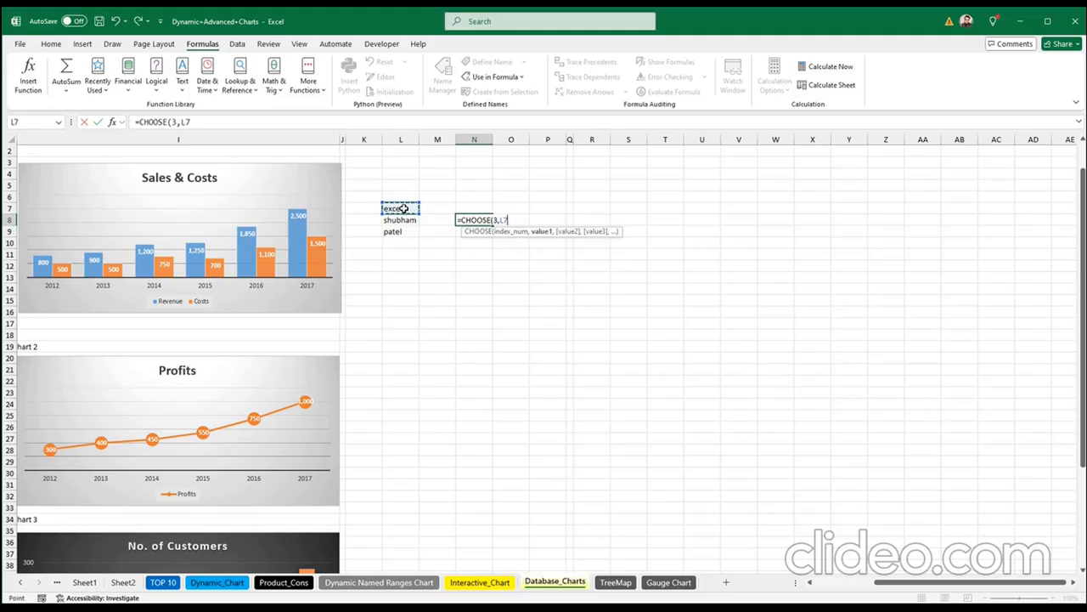
{"action": "type", "text": ","}
{"action": "left_click", "coordinate": [401, 219]}
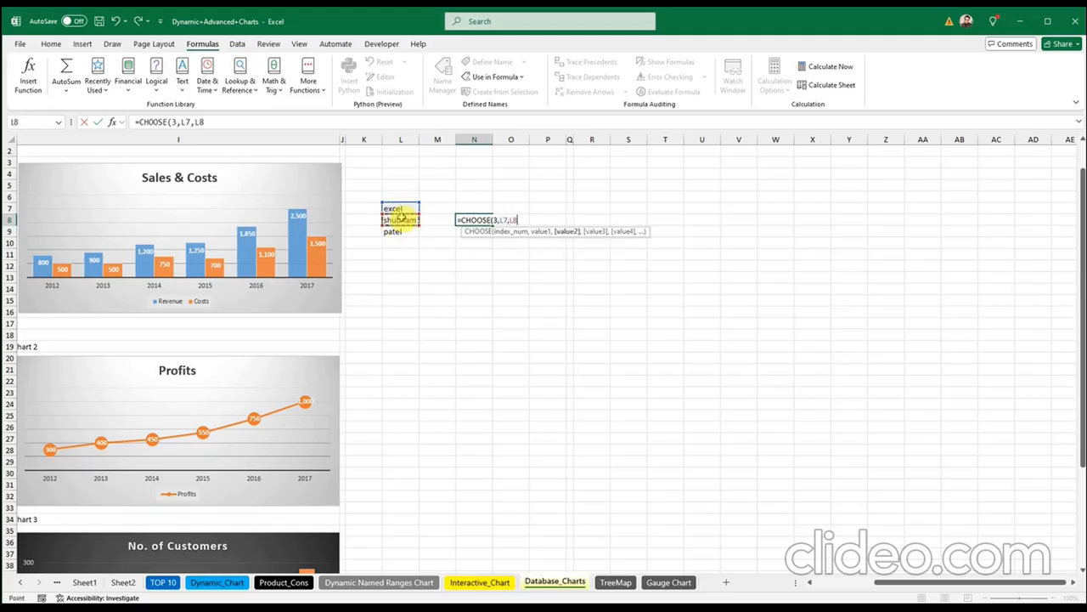
{"action": "type", "text": ","}
{"action": "left_click", "coordinate": [399, 231]}
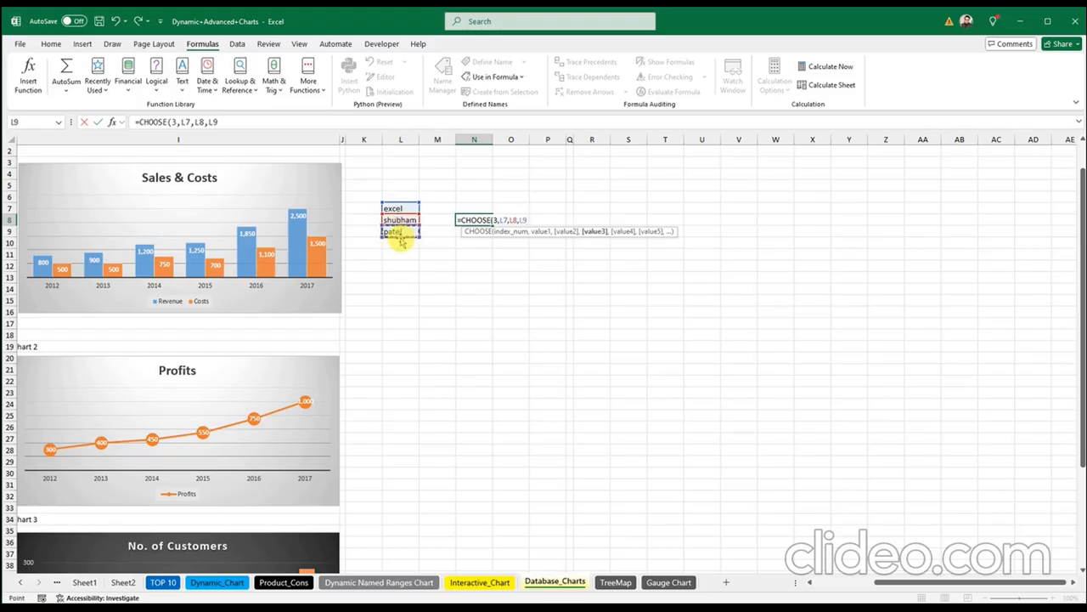
{"action": "type", "text": ")"}
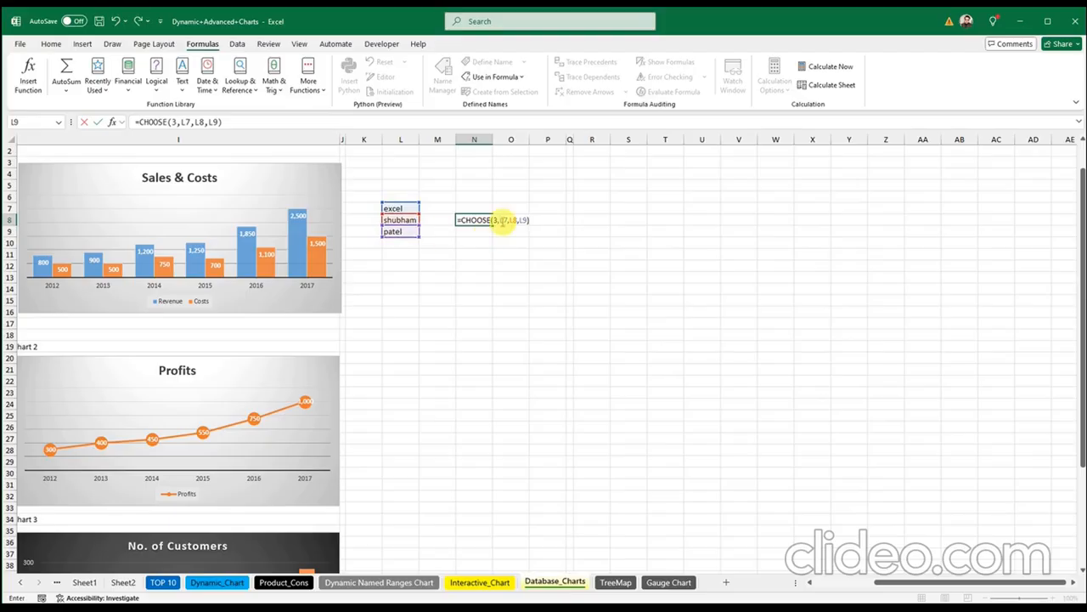
{"action": "left_click", "coordinate": [495, 220]}
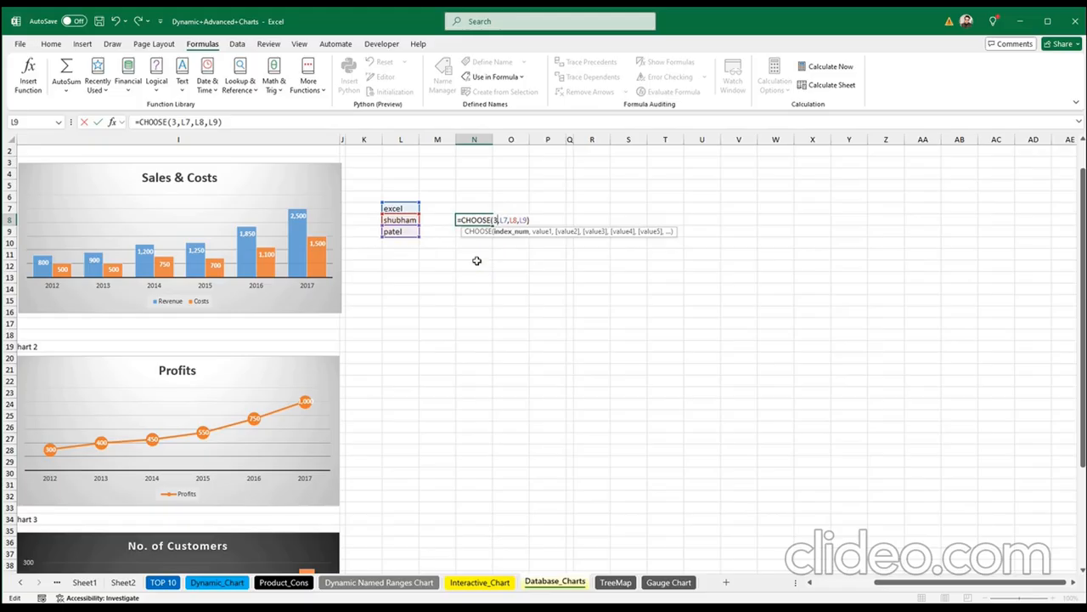
{"action": "key", "text": "Return"}
{"action": "left_click", "coordinate": [463, 222]}
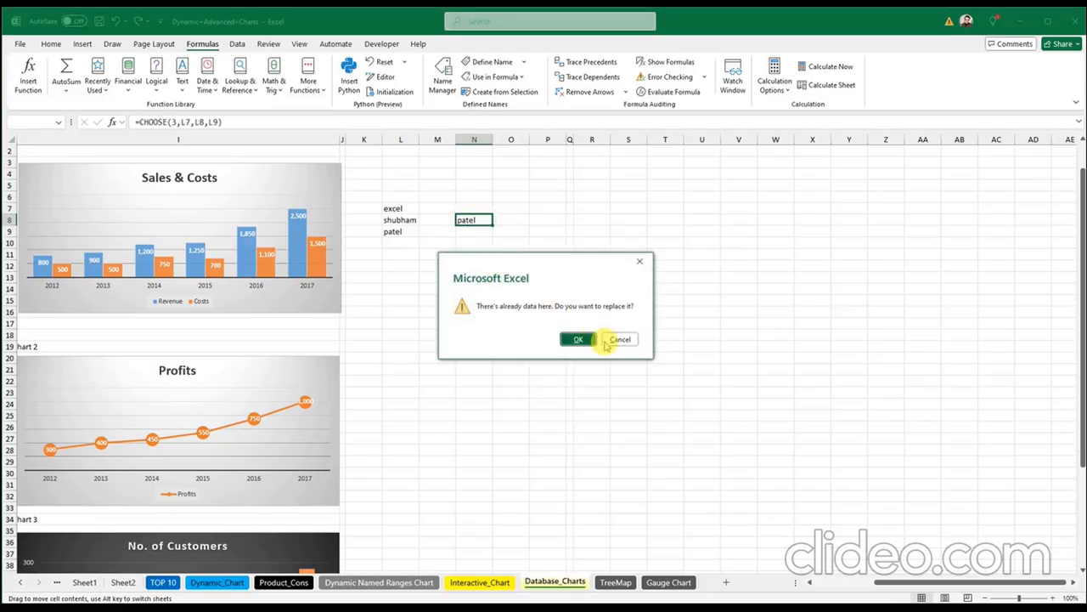
{"action": "left_click", "coordinate": [618, 340]}
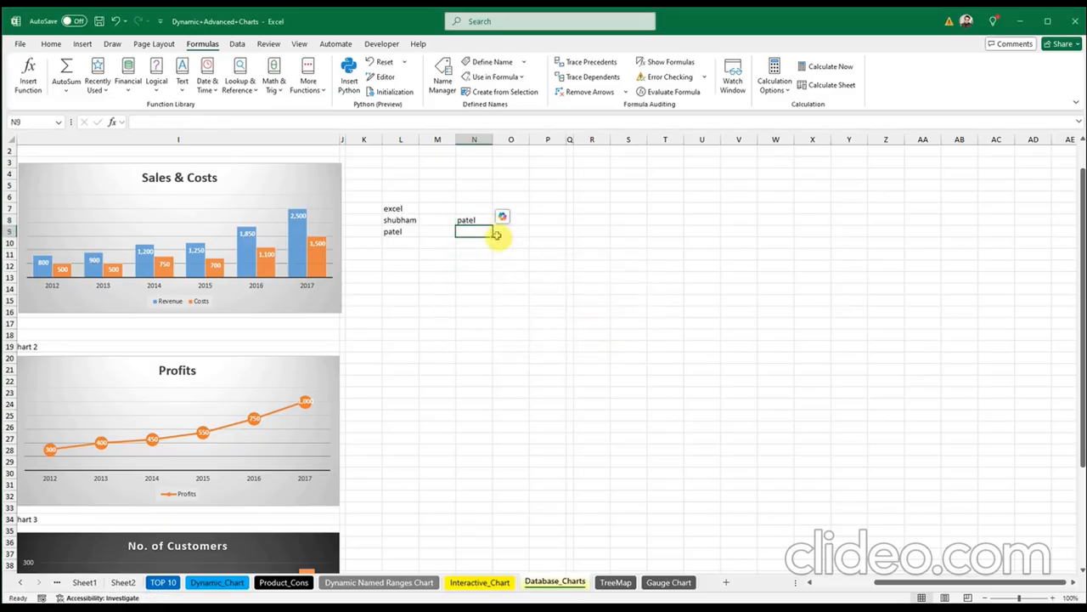
Step: Change the CHOOSE index in N8 from 3 to 2
{"action": "left_click", "coordinate": [469, 220]}
{"action": "double_click", "coordinate": [476, 221]}
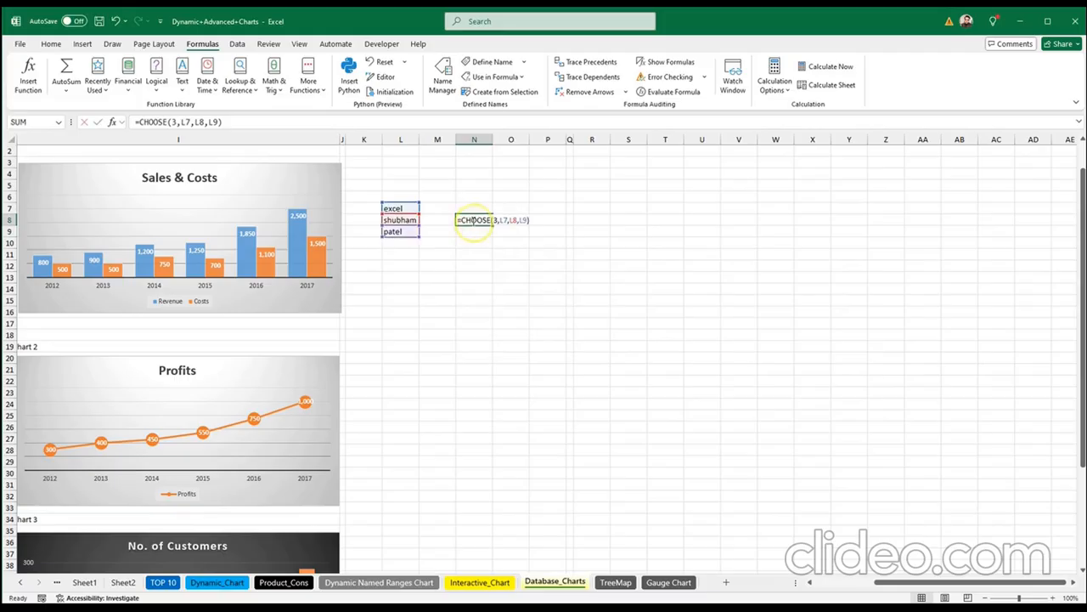
{"action": "left_click", "coordinate": [496, 220]}
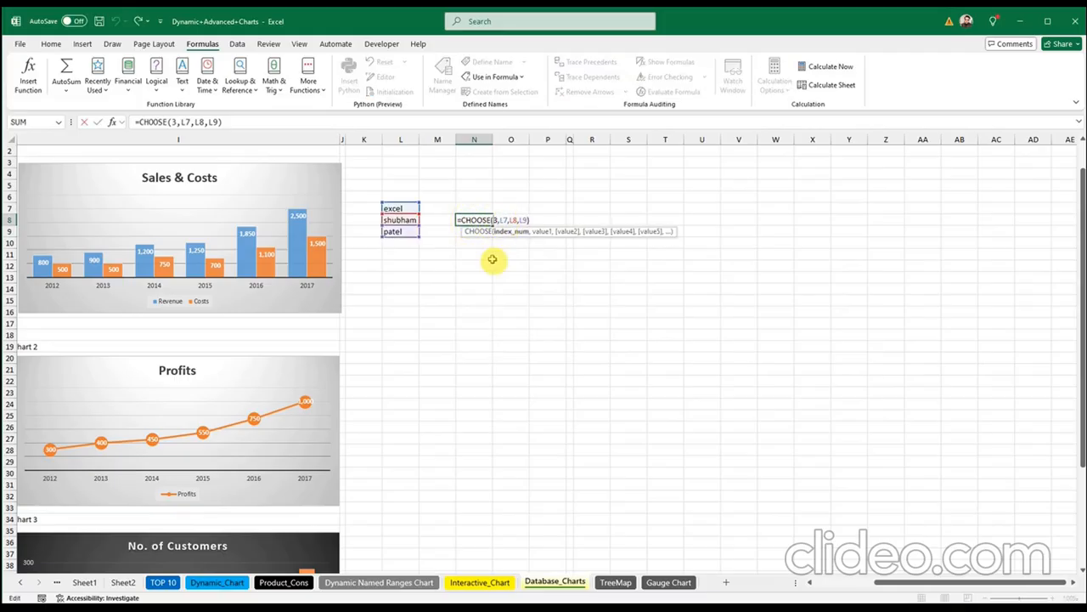
{"action": "key", "text": "BackSpace"}
{"action": "type", "text": "2"}
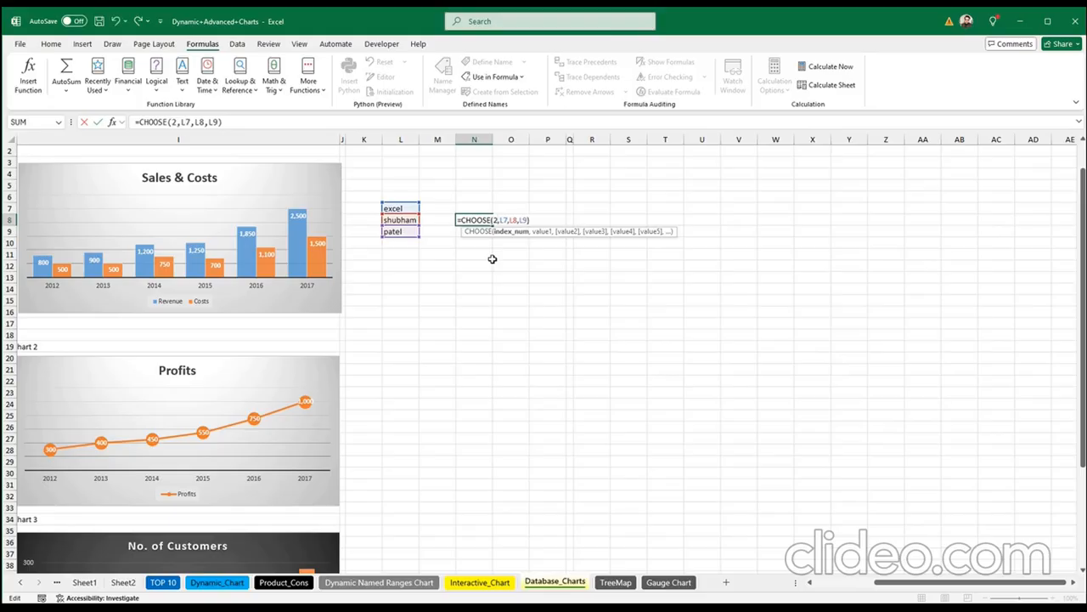
{"action": "key", "text": "Return"}
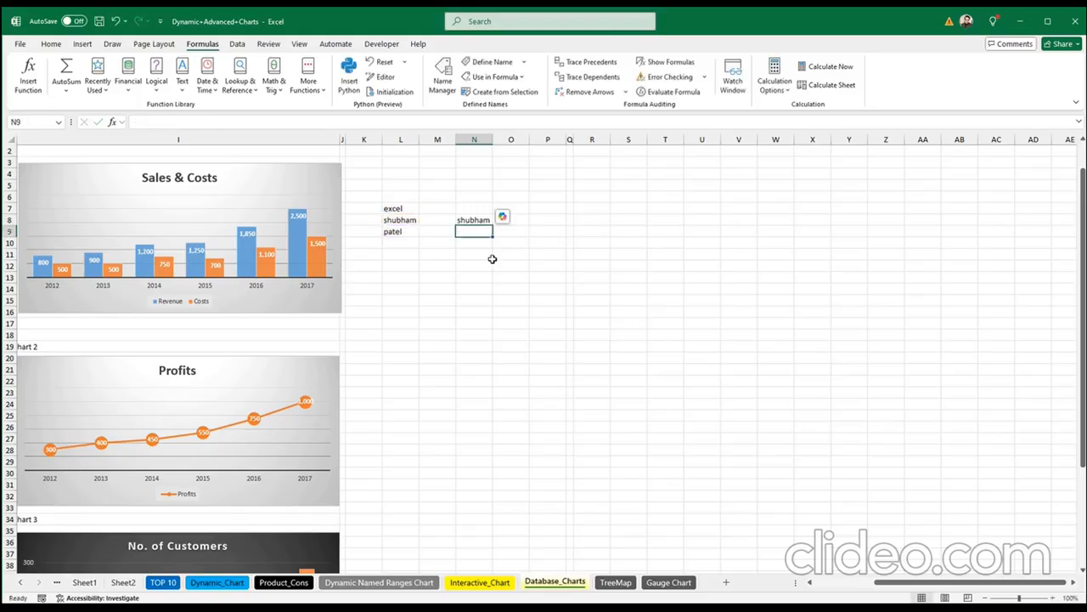
Step: Check L8 against N8's formula, then clear the practice cells L6:O10
{"action": "left_click", "coordinate": [401, 220]}
{"action": "left_click", "coordinate": [463, 220]}
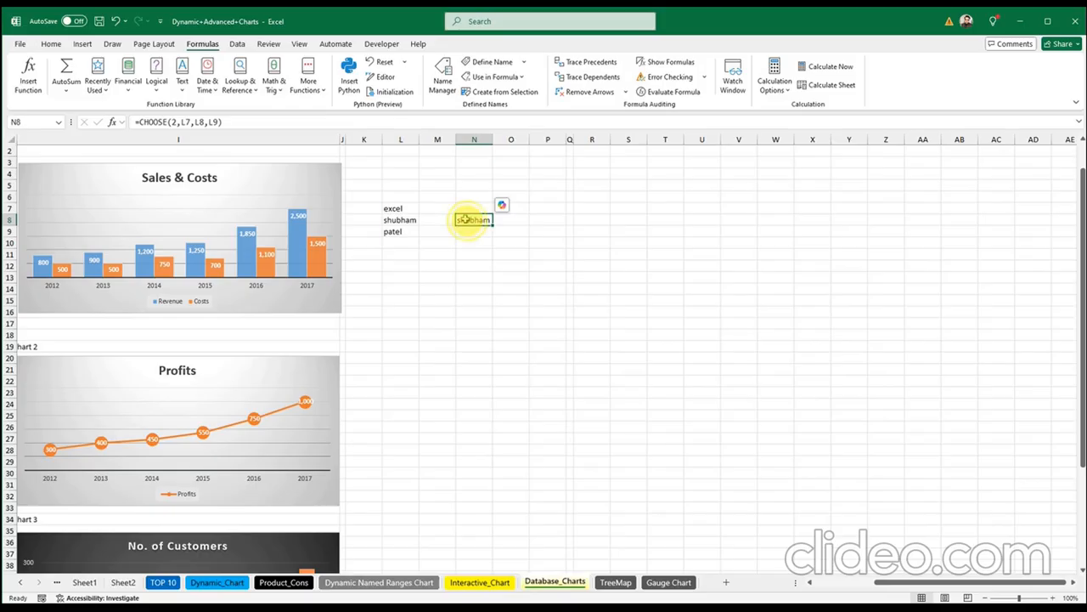
{"action": "double_click", "coordinate": [463, 220]}
{"action": "left_click", "coordinate": [495, 220]}
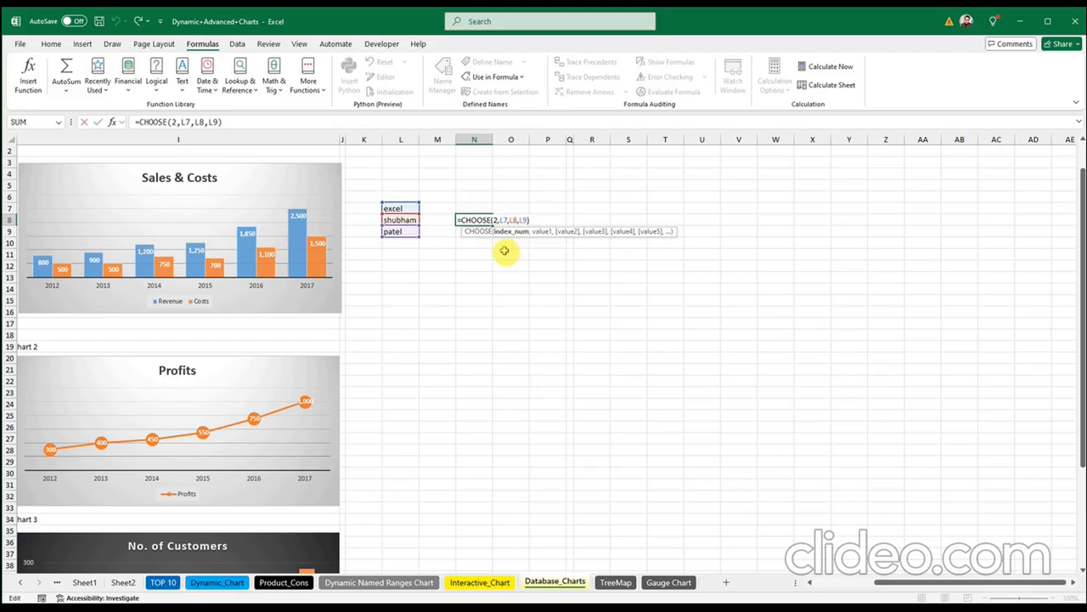
{"action": "key", "text": "Escape"}
{"action": "left_click", "coordinate": [468, 223]}
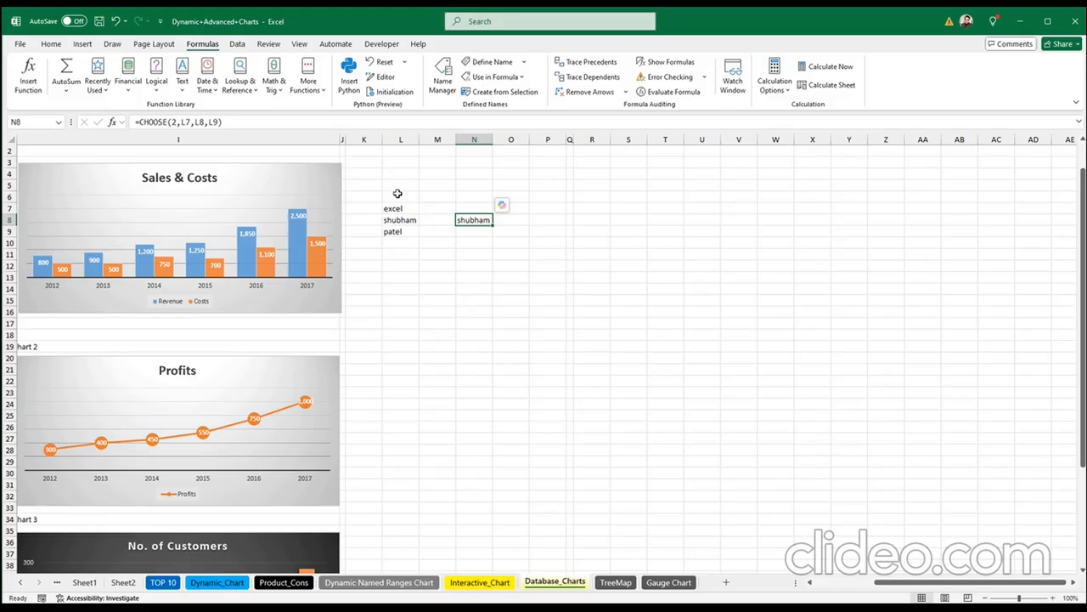
{"action": "left_click_drag", "start_coordinate": [397, 194], "coordinate": [496, 246]}
{"action": "key", "text": "Delete"}
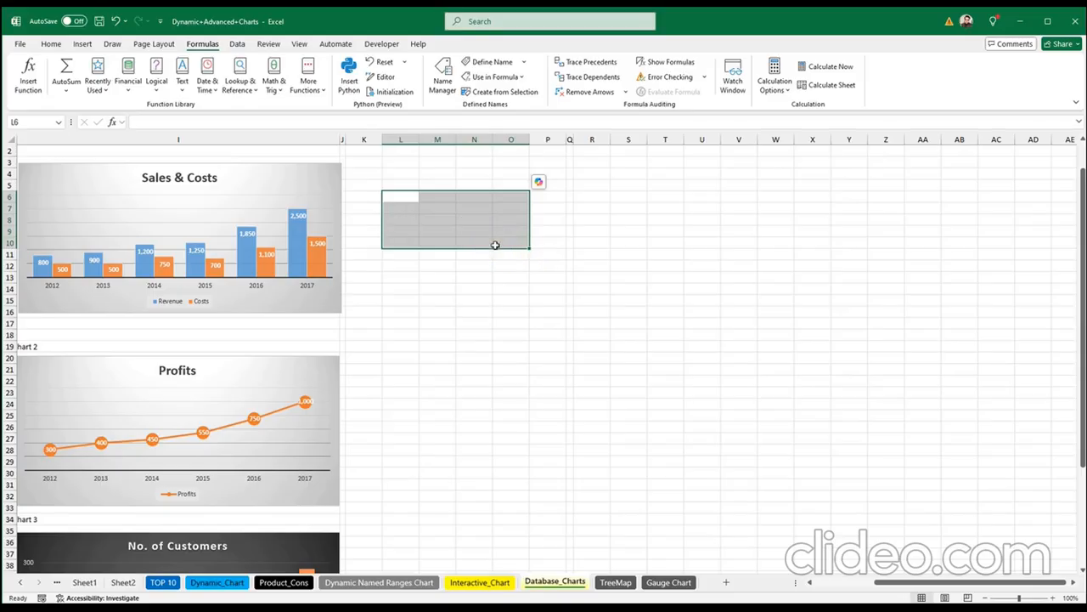
Step: On the Interactive_Chart sheet, test the chart-type dropdown with Profit Trend, then return to Sales & Costs
{"action": "left_click", "coordinate": [478, 584]}
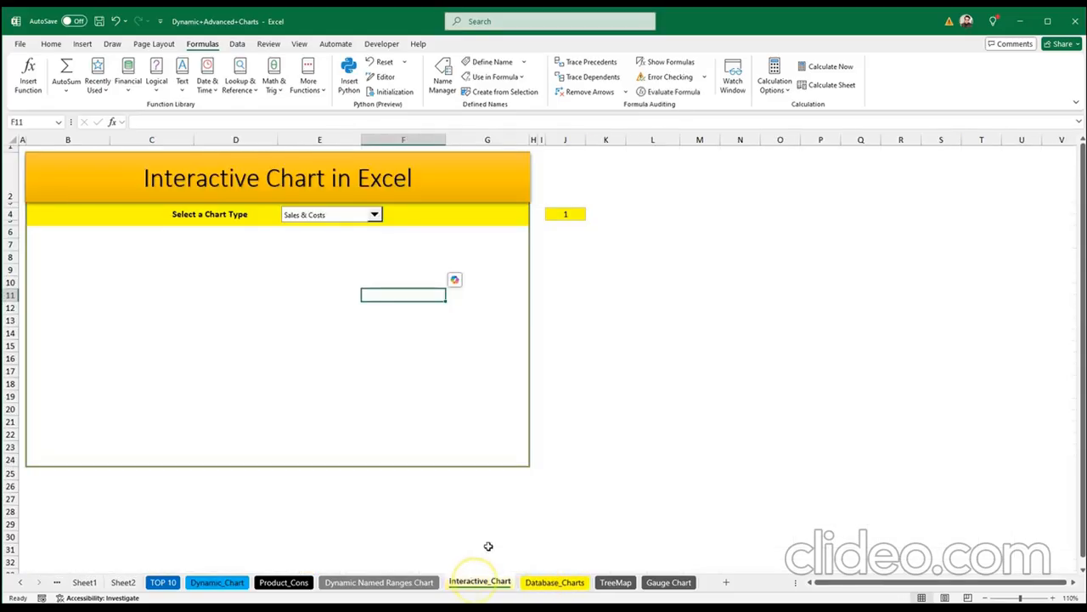
{"action": "left_click", "coordinate": [375, 215]}
{"action": "left_click", "coordinate": [374, 215]}
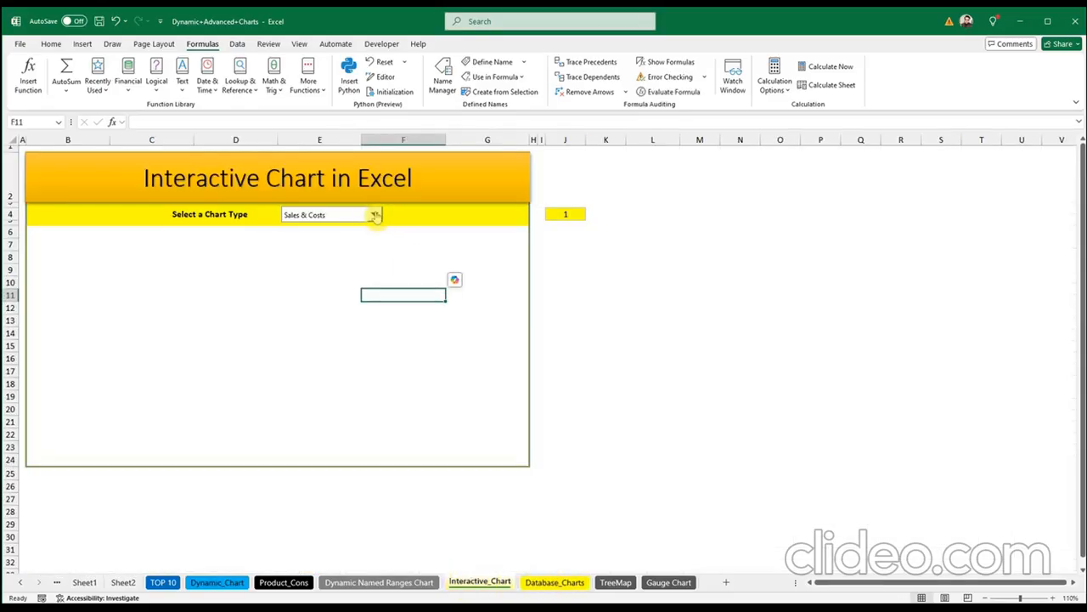
{"action": "left_click", "coordinate": [374, 215]}
{"action": "left_click", "coordinate": [364, 225]}
{"action": "left_click", "coordinate": [375, 215]}
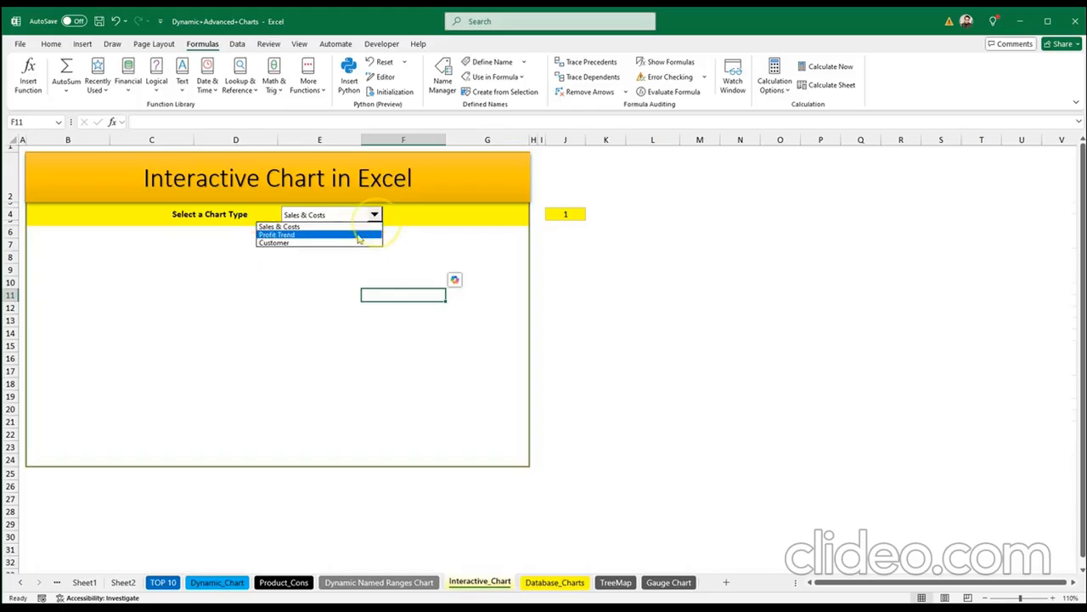
{"action": "left_click", "coordinate": [360, 234]}
{"action": "left_click", "coordinate": [374, 214]}
{"action": "left_click", "coordinate": [369, 227]}
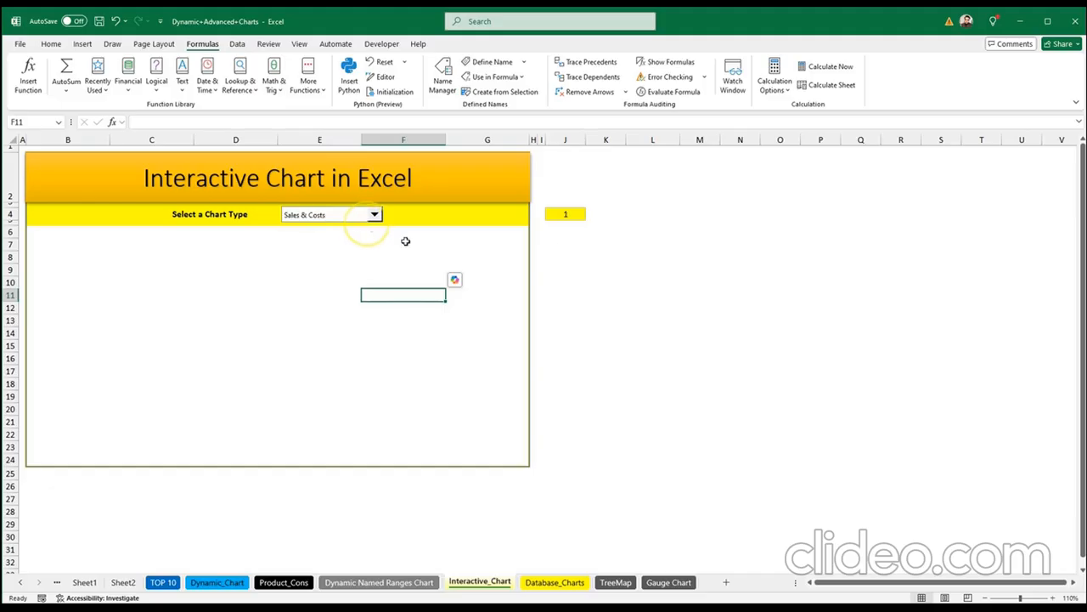
Step: With J4 selected, start a new name from the Name Manager
{"action": "left_click", "coordinate": [576, 215]}
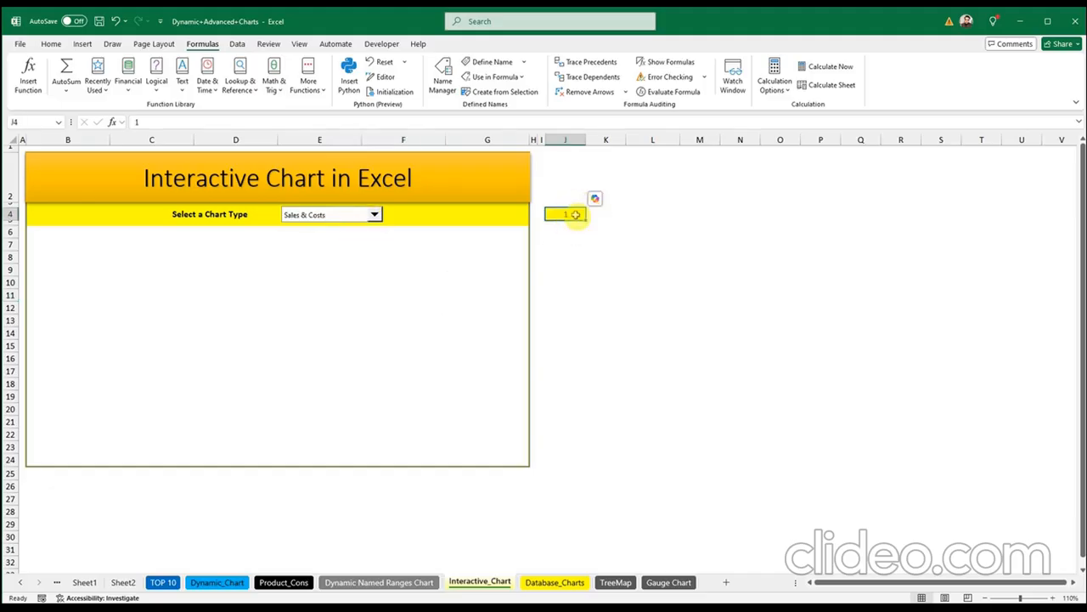
{"action": "left_click", "coordinate": [576, 215]}
{"action": "left_click", "coordinate": [575, 214]}
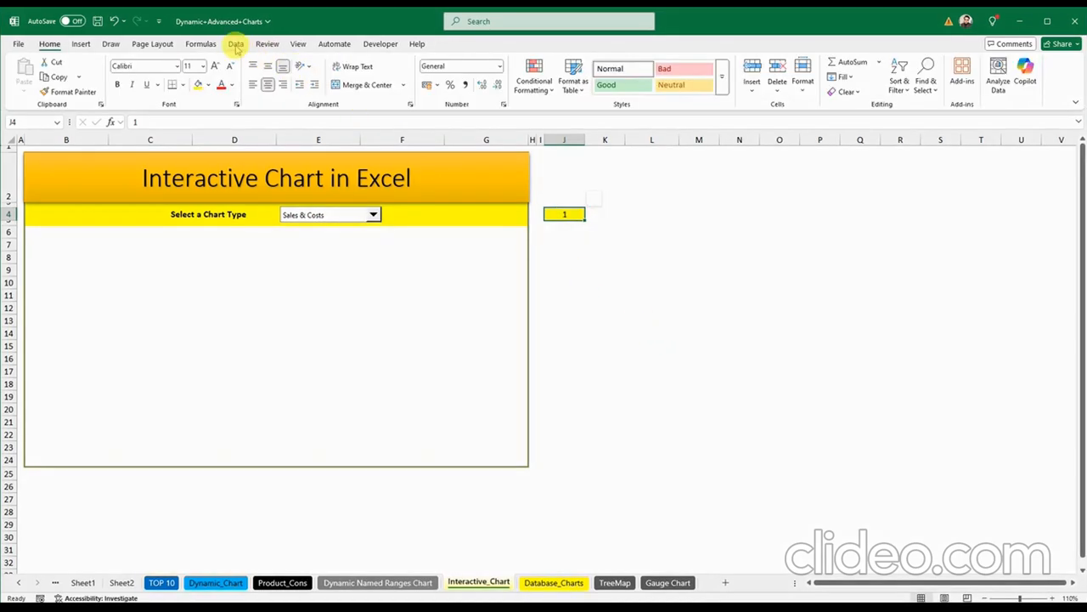
{"action": "left_click", "coordinate": [200, 43]}
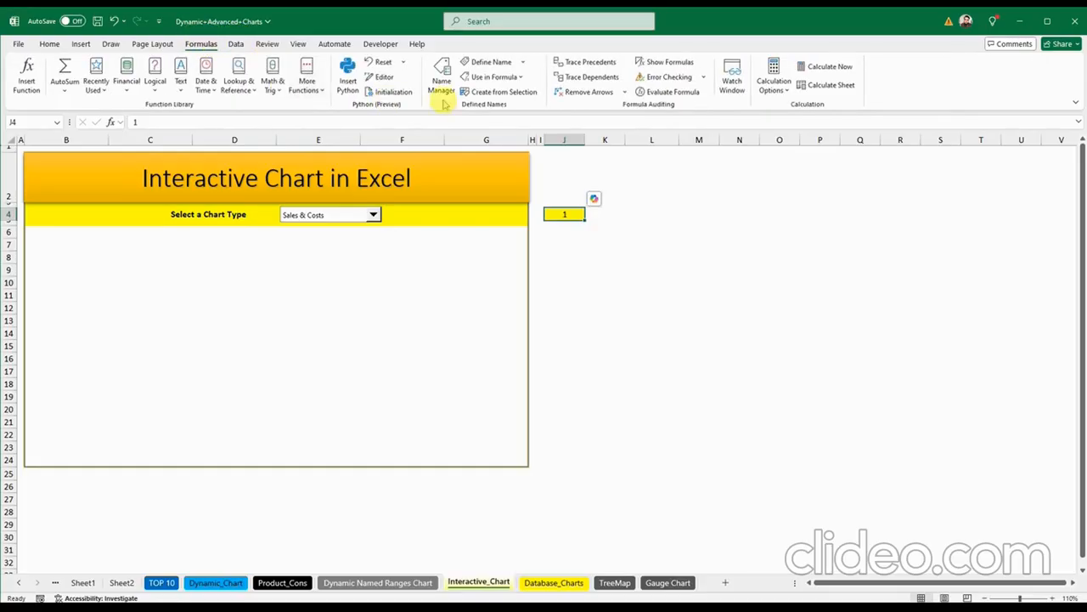
{"action": "left_click", "coordinate": [442, 95]}
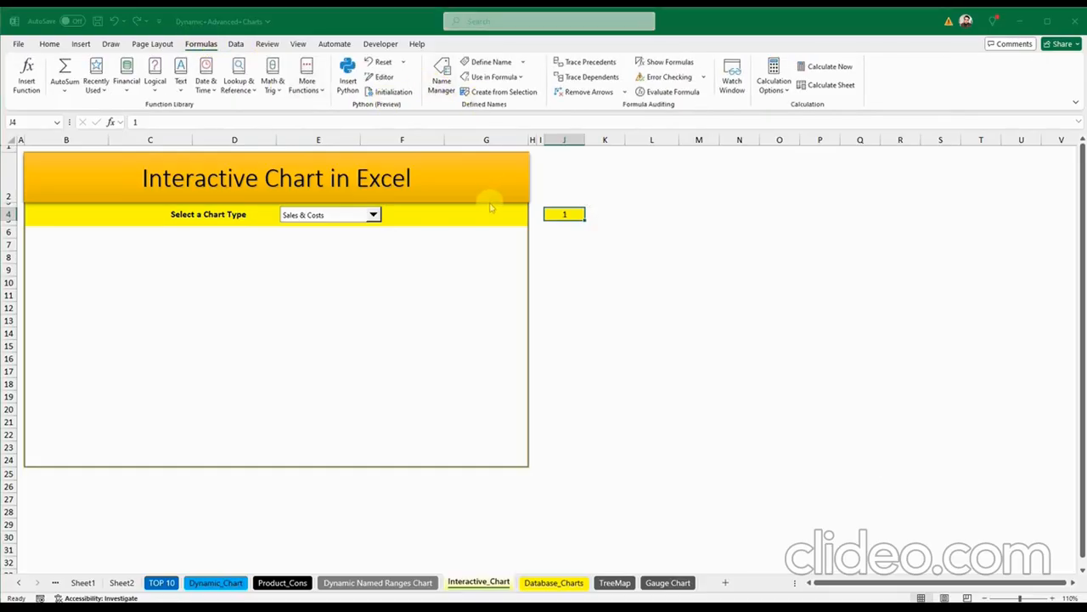
{"action": "left_click", "coordinate": [585, 246]}
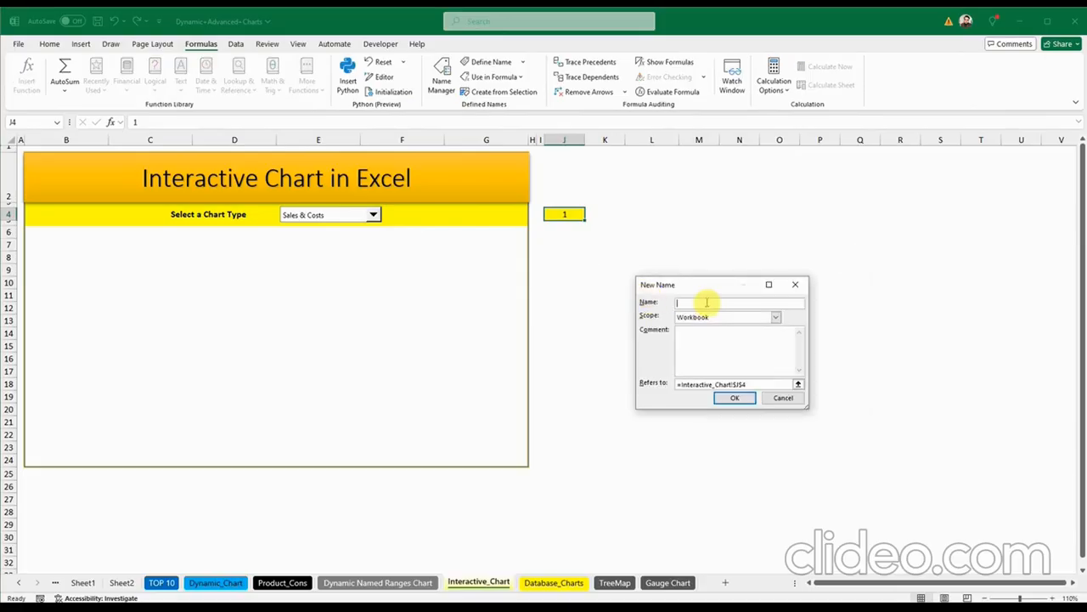
Step: Name it chartselection and begin Refers to as =CHOOSE(Interactive_Chart!$J$4,
{"action": "type", "text": "chartselection"}
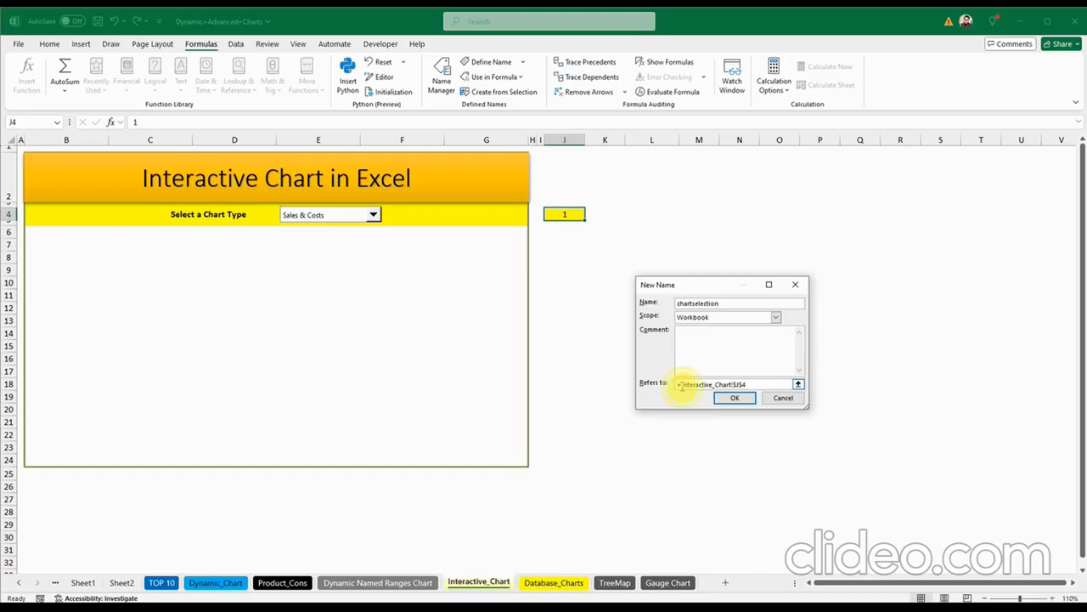
{"action": "left_click", "coordinate": [681, 384]}
{"action": "type", "text": "Ch"}
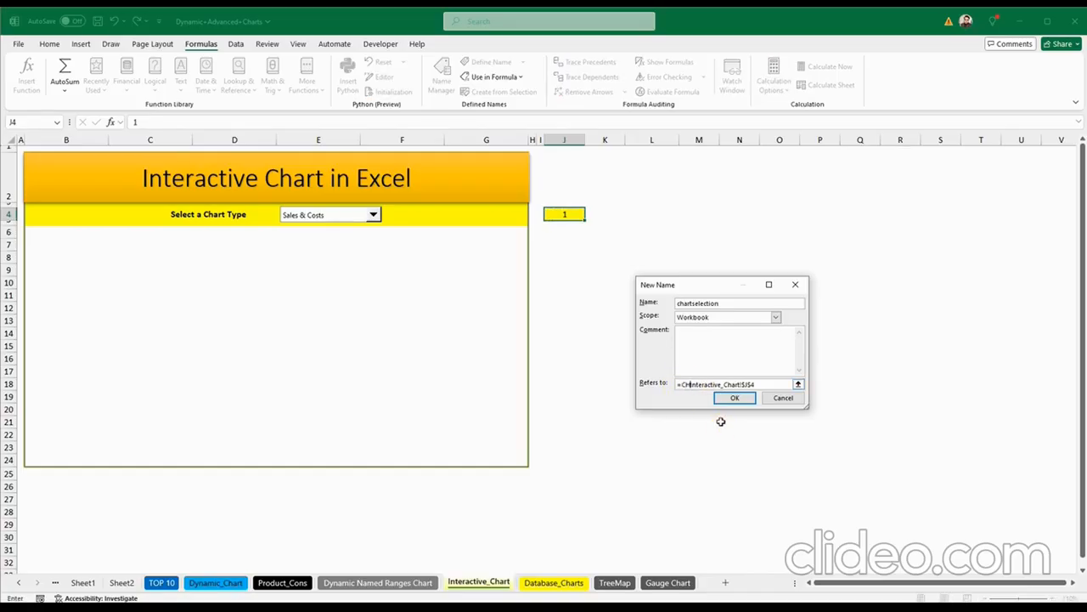
{"action": "type", "text": "OOSE("}
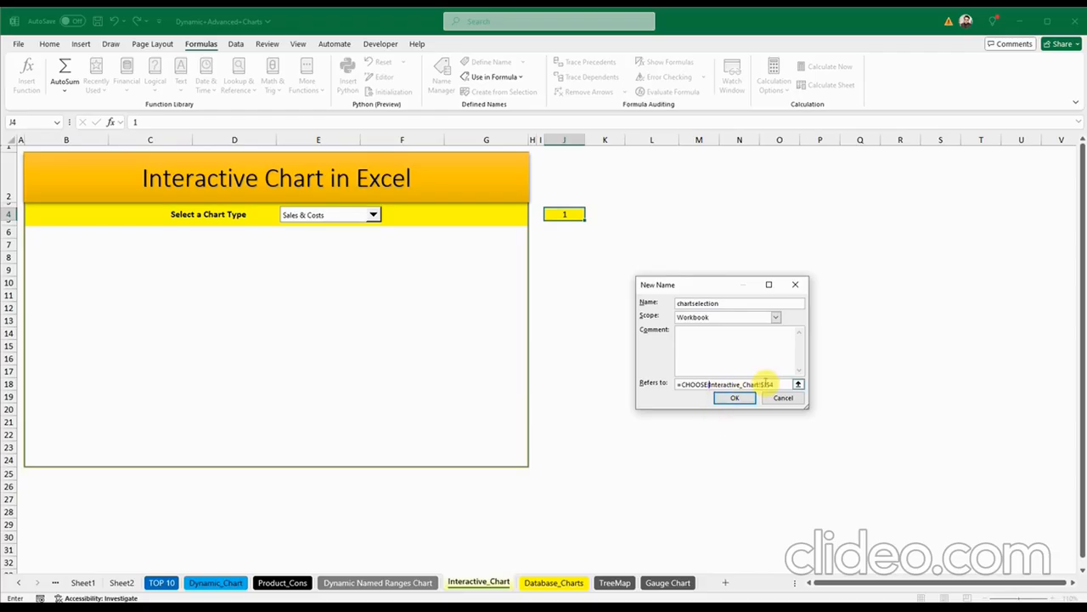
{"action": "left_click_drag", "start_coordinate": [778, 384], "coordinate": [763, 385]}
{"action": "left_click", "coordinate": [780, 385]}
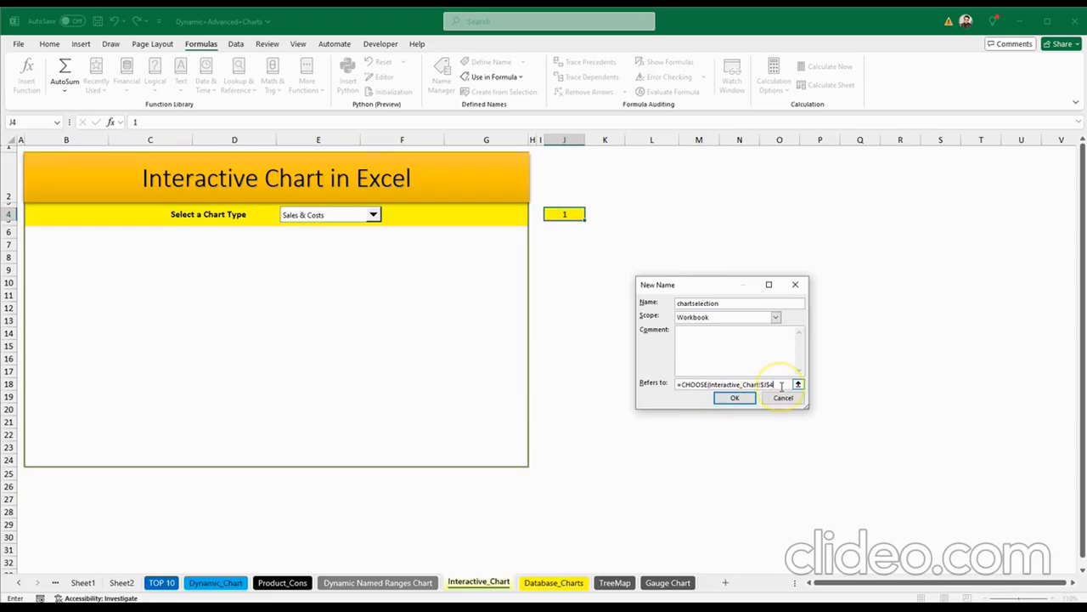
{"action": "type", "text": ","}
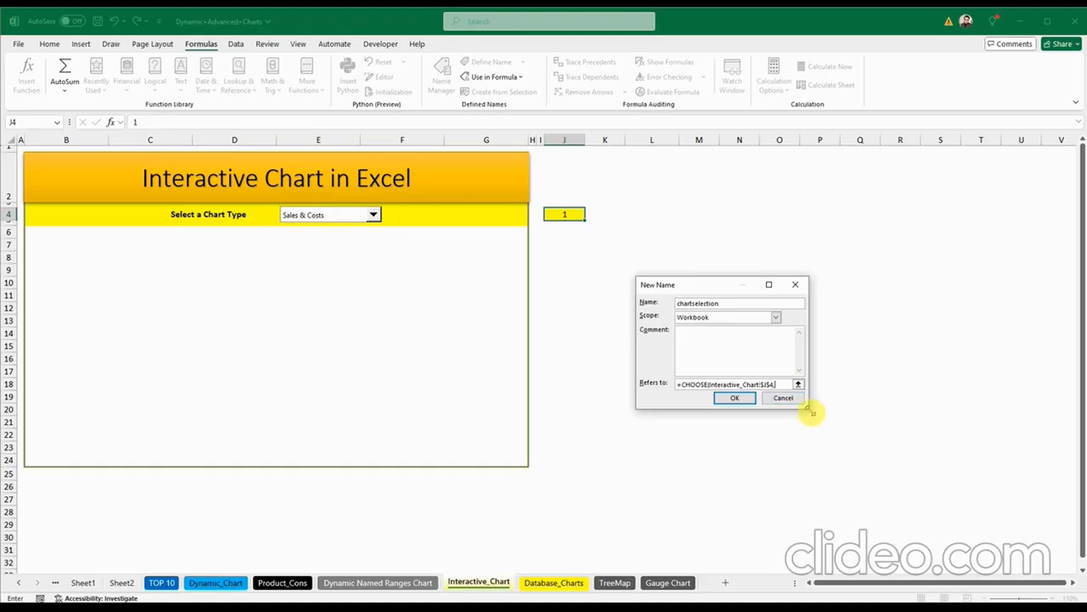
Step: Finish the formula with chart1,chart2,chart3, save the name and close Name Manager
{"action": "left_click_drag", "start_coordinate": [808, 409], "coordinate": [907, 458]}
{"action": "left_click_drag", "start_coordinate": [759, 288], "coordinate": [643, 250]}
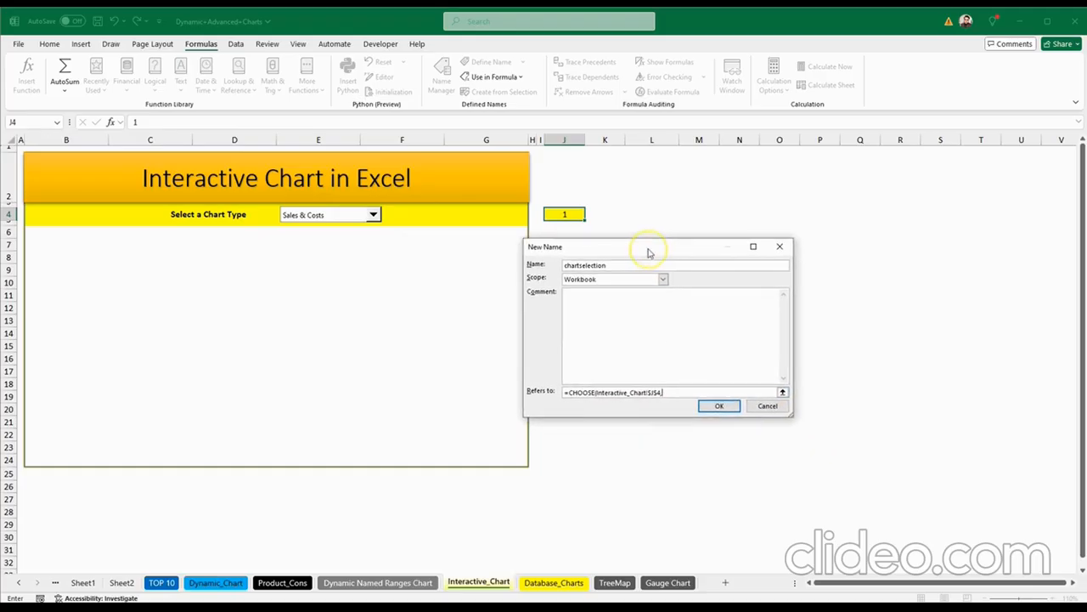
{"action": "type", "text": "chart1,chart2,chart3"}
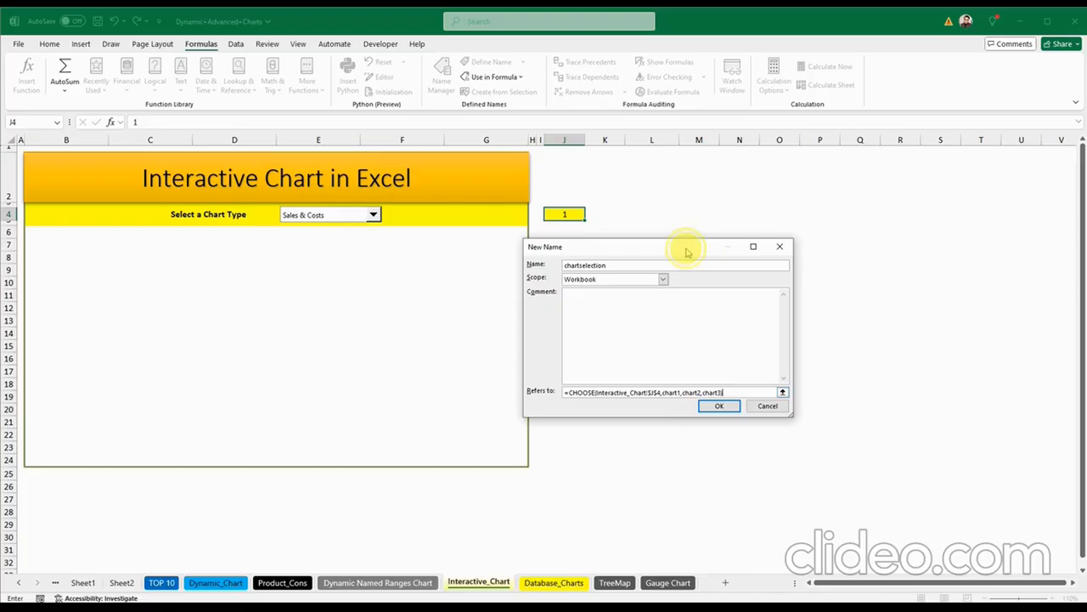
{"action": "left_click_drag", "start_coordinate": [687, 247], "coordinate": [706, 244]}
{"action": "left_click", "coordinate": [739, 403]}
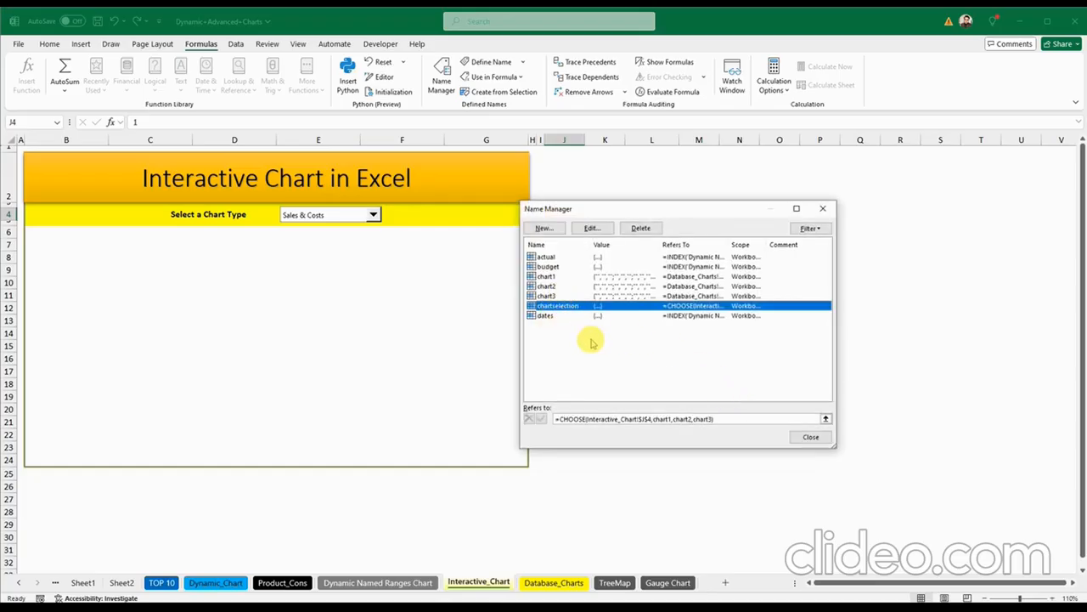
{"action": "left_click", "coordinate": [809, 437]}
{"action": "left_click", "coordinate": [651, 308]}
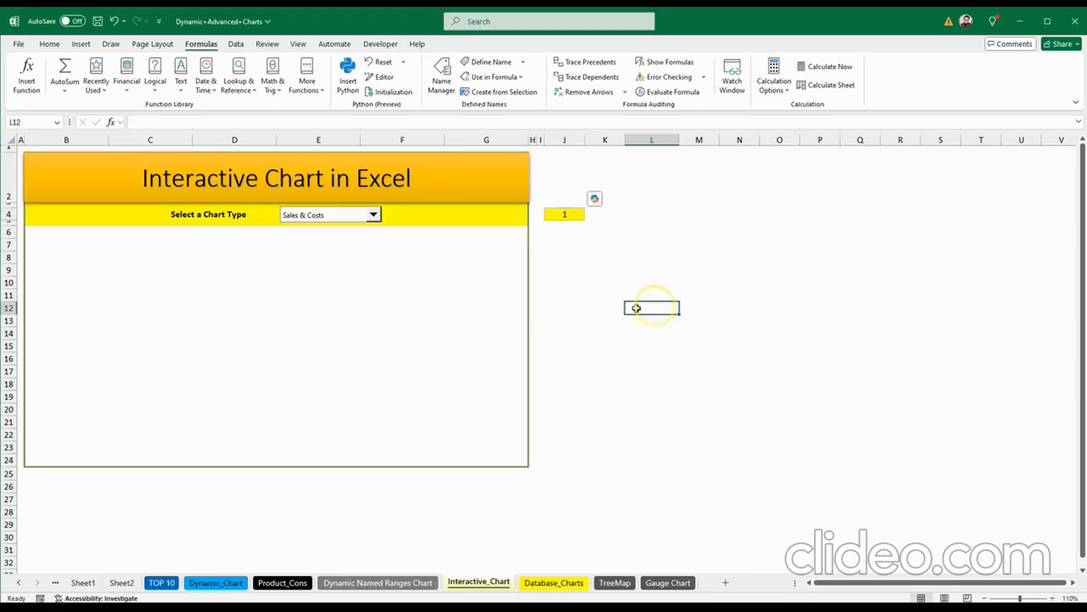
Step: Copy the bordered chart area B6:G24 and paste it as a Linked Picture
{"action": "left_click", "coordinate": [624, 317]}
{"action": "left_click_drag", "start_coordinate": [39, 230], "coordinate": [486, 452]}
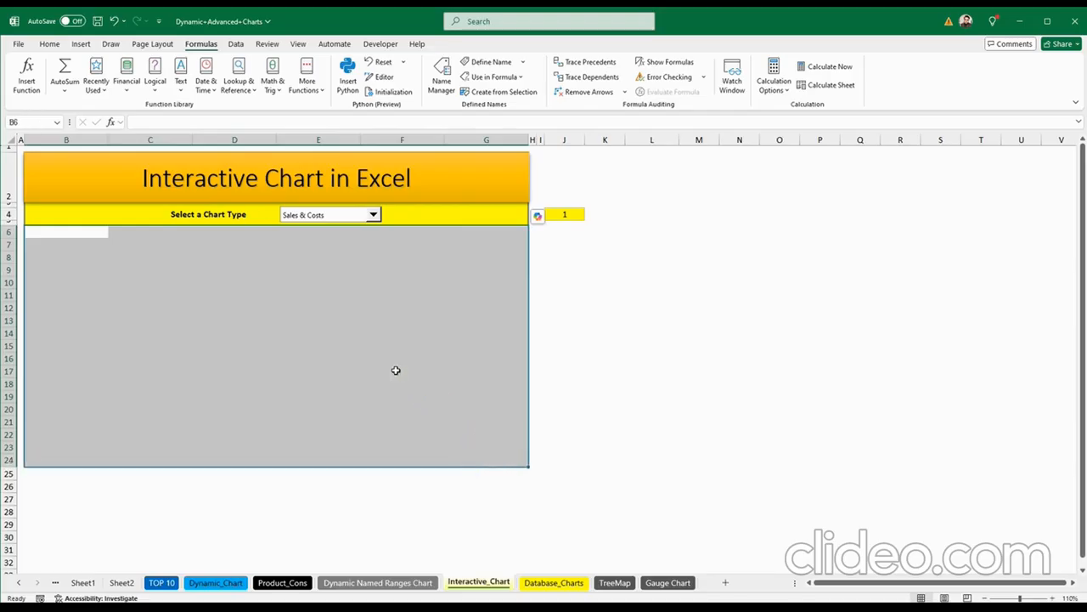
{"action": "key", "text": "ctrl+c"}
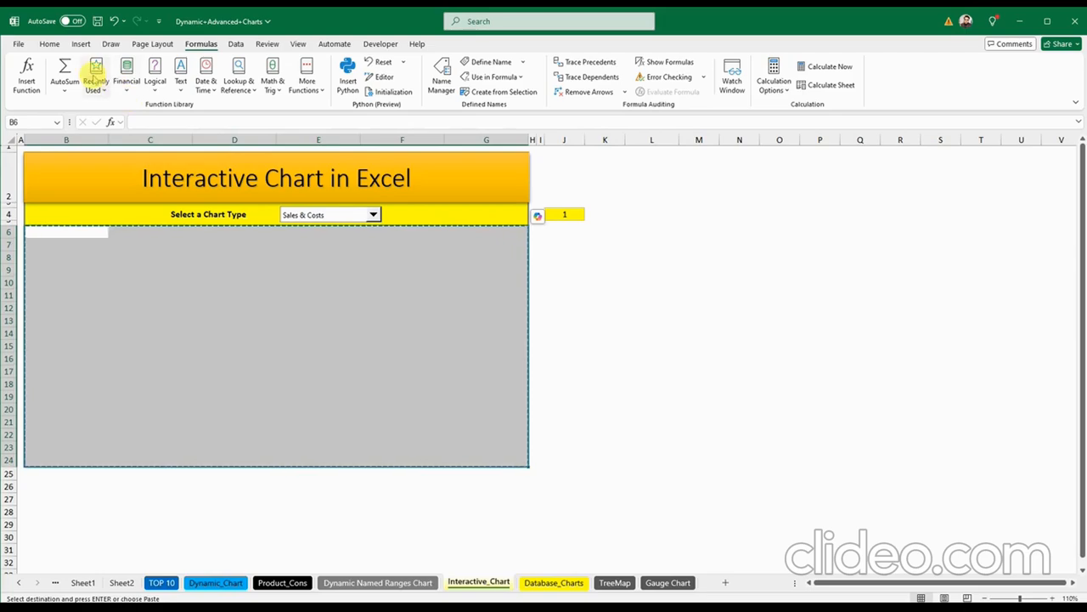
{"action": "left_click", "coordinate": [47, 43]}
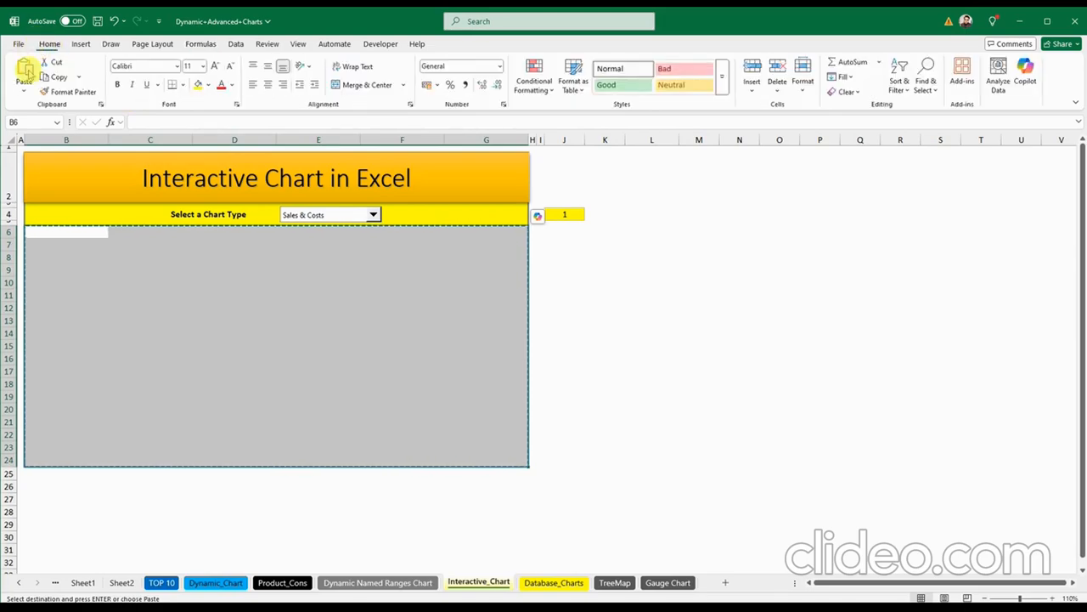
{"action": "left_click", "coordinate": [24, 92]}
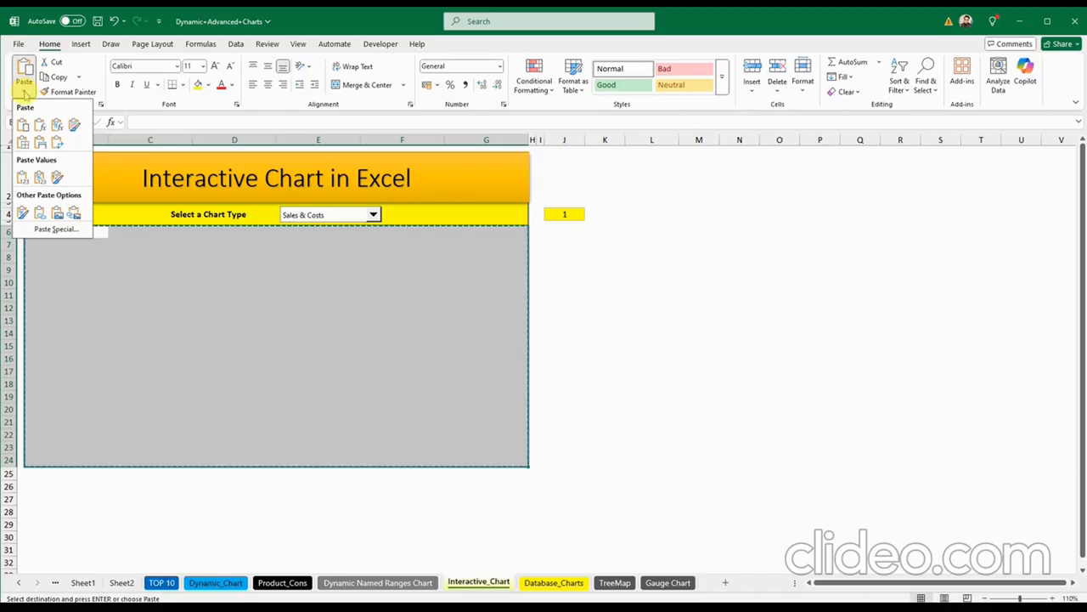
{"action": "left_click", "coordinate": [75, 216]}
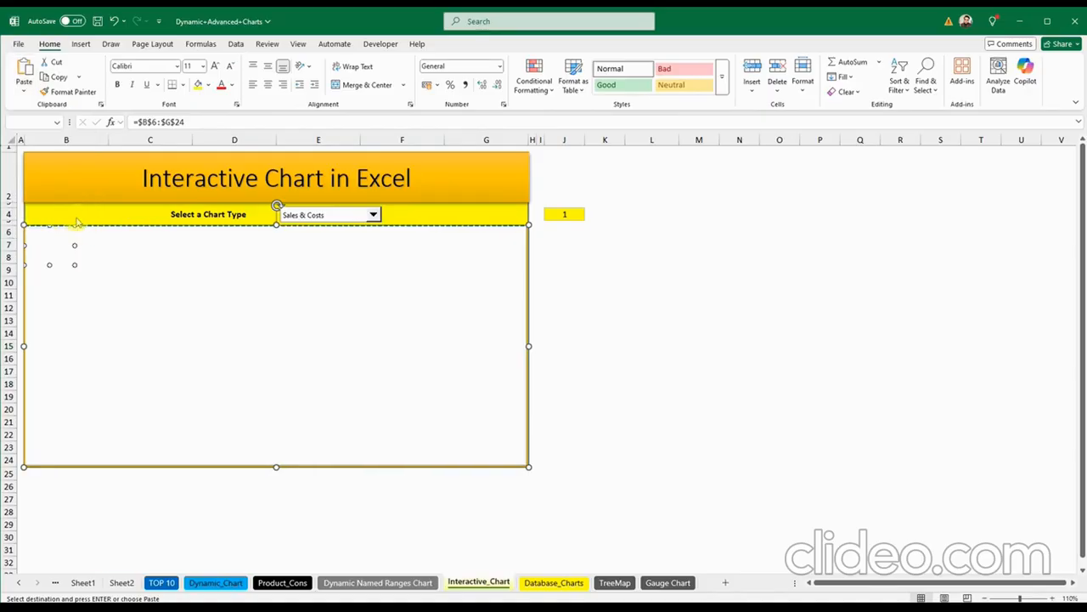
Step: Replace the linked picture's source reference with =chartselection
{"action": "left_click", "coordinate": [267, 314]}
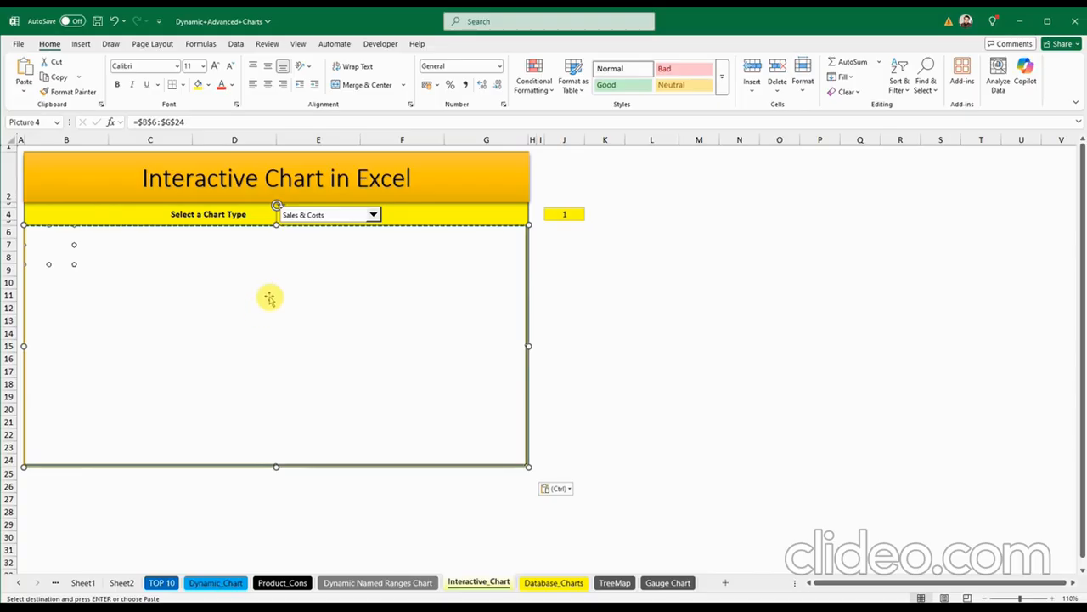
{"action": "left_click_drag", "start_coordinate": [197, 121], "coordinate": [132, 121]}
{"action": "type", "text": "="}
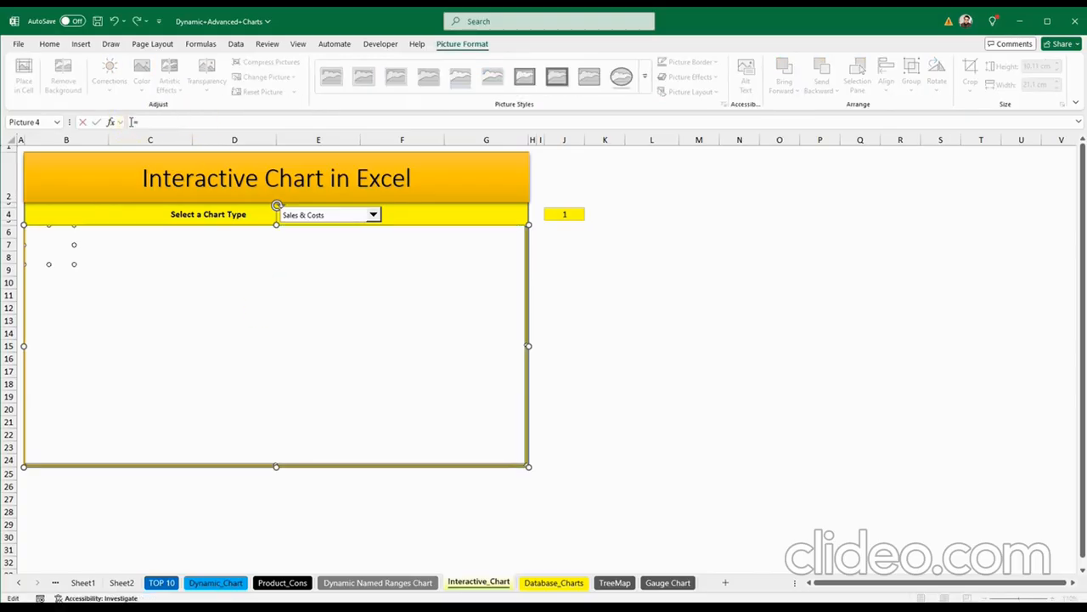
{"action": "type", "text": "chart"}
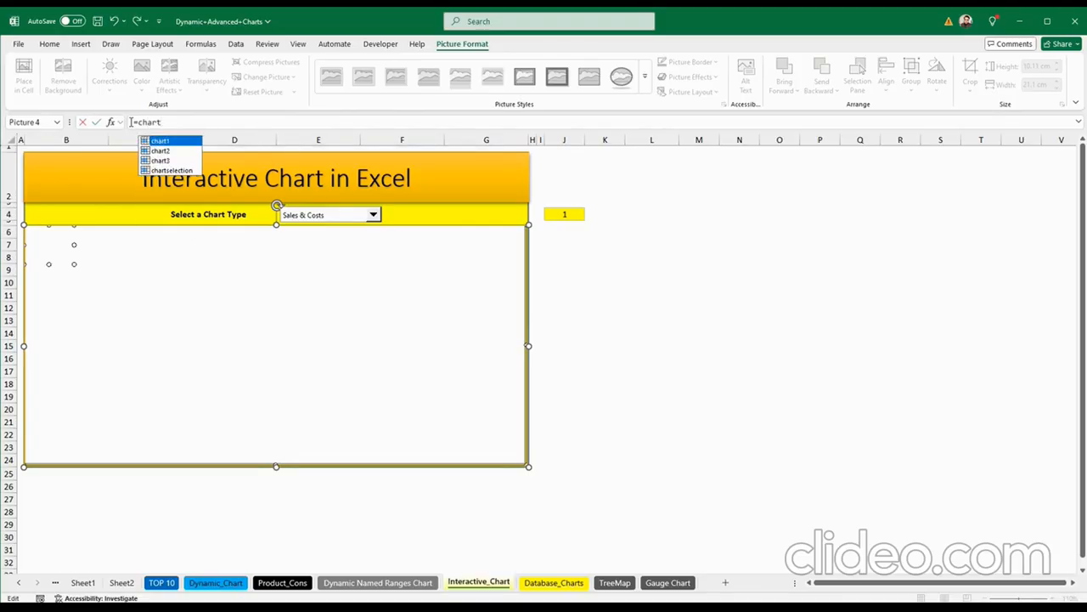
{"action": "key", "text": "Down"}
{"action": "key", "text": "Down"}
{"action": "key", "text": "Down"}
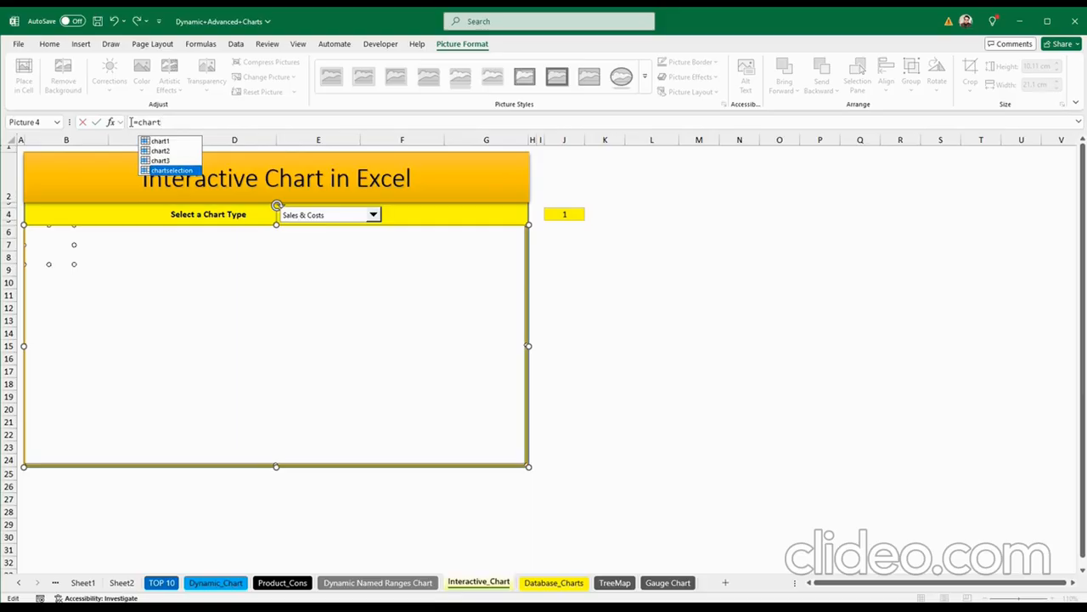
{"action": "key", "text": "Tab"}
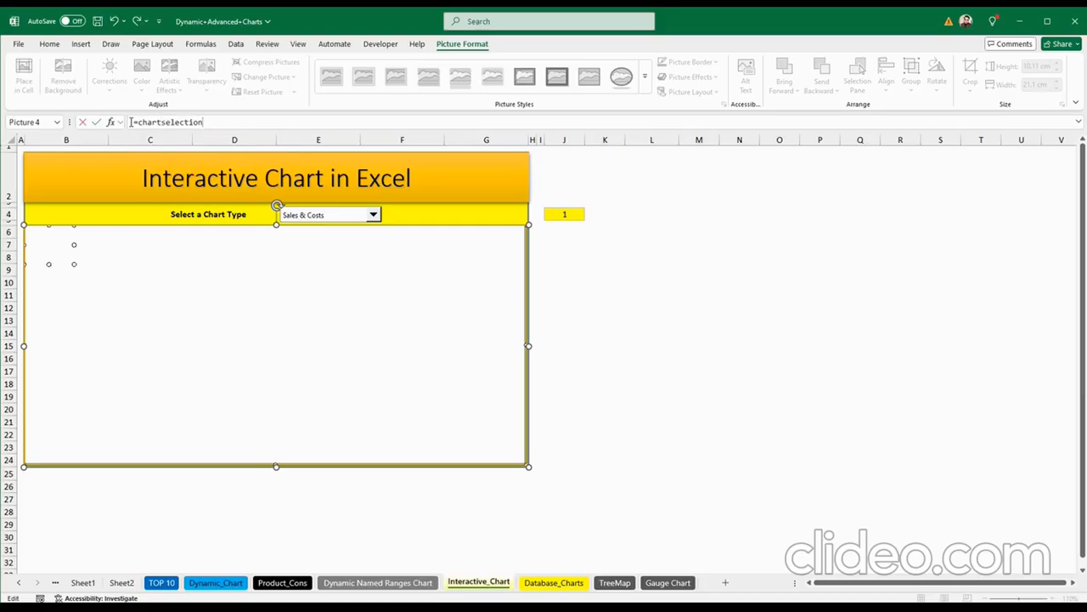
{"action": "key", "text": "Return"}
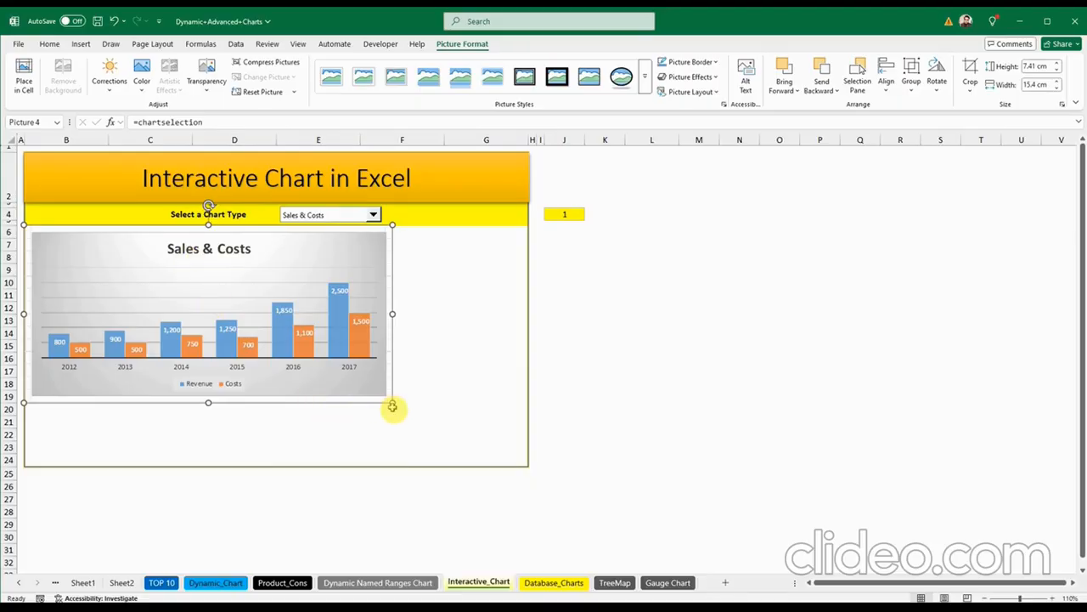
Step: Enlarge the chart picture to fill the frame, then test Profit Trend and Customer
{"action": "left_click_drag", "start_coordinate": [464, 437], "coordinate": [520, 459]}
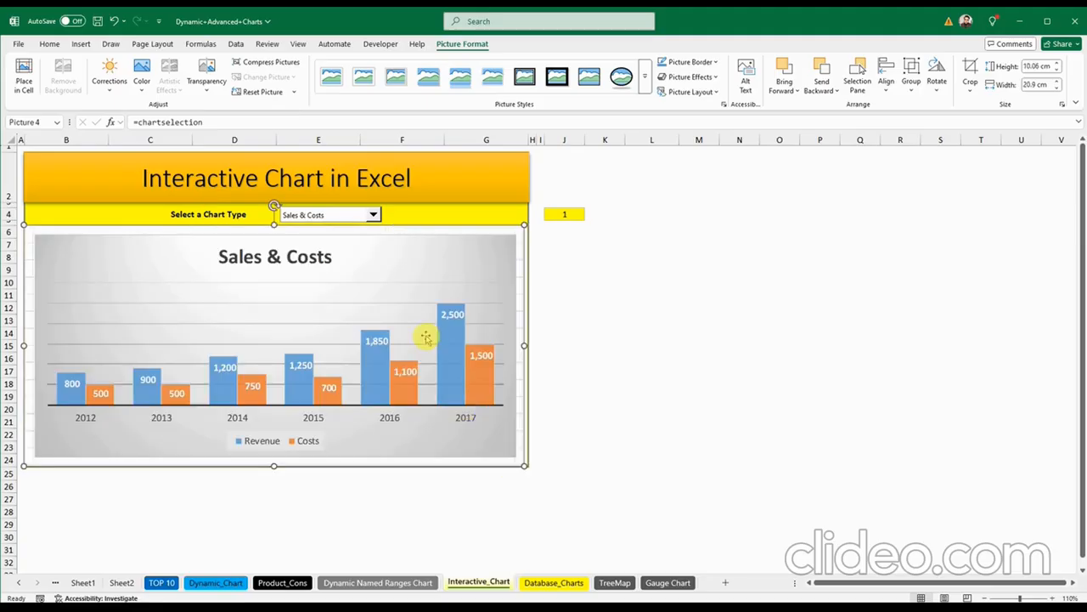
{"action": "left_click", "coordinate": [651, 308]}
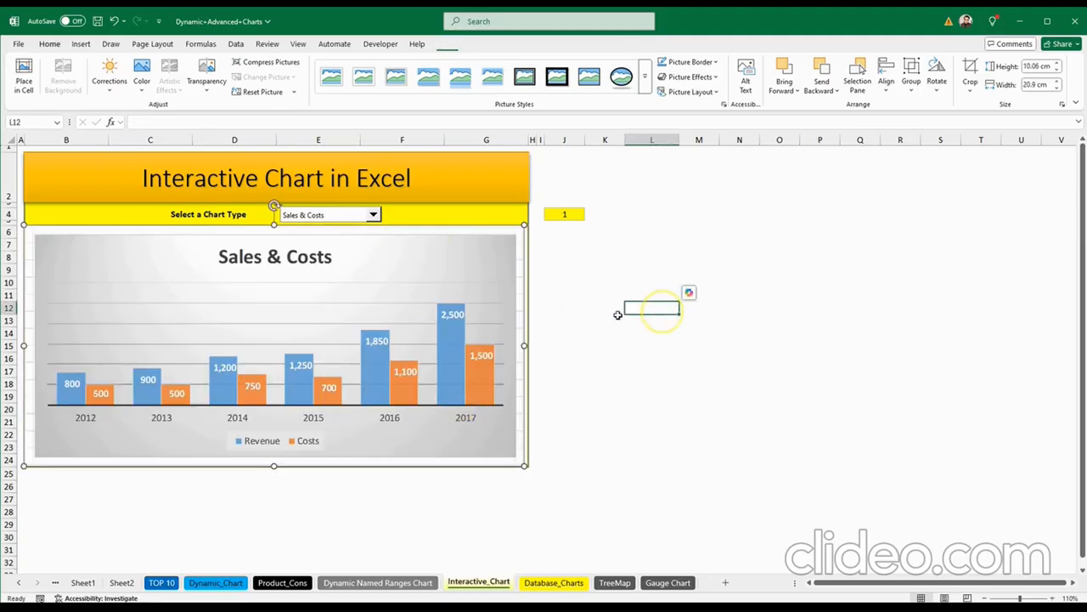
{"action": "left_click", "coordinate": [373, 215]}
{"action": "left_click", "coordinate": [354, 232]}
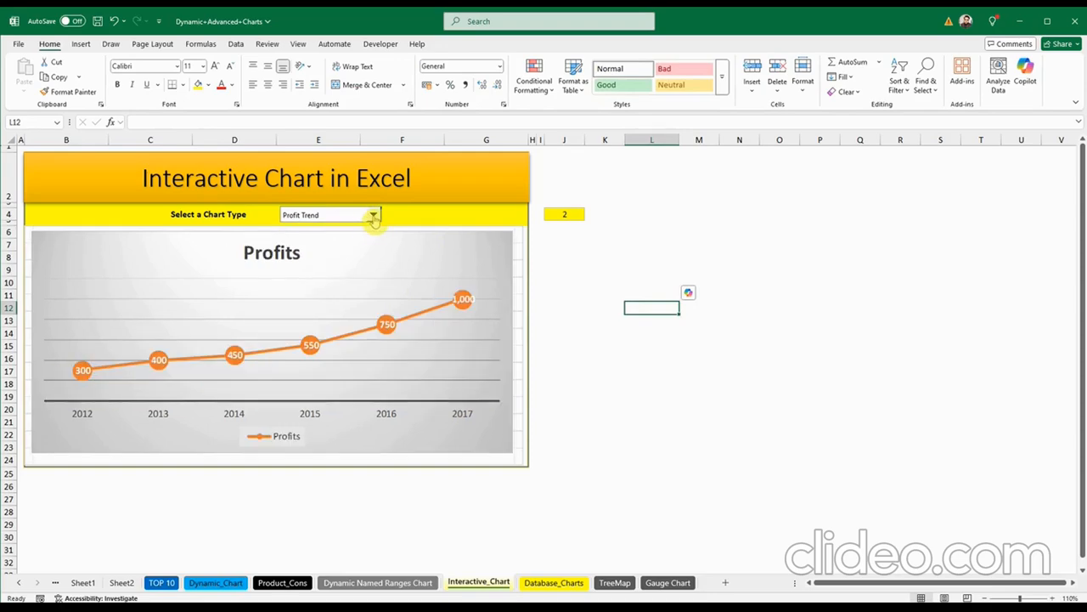
{"action": "left_click", "coordinate": [373, 215]}
{"action": "left_click", "coordinate": [344, 242]}
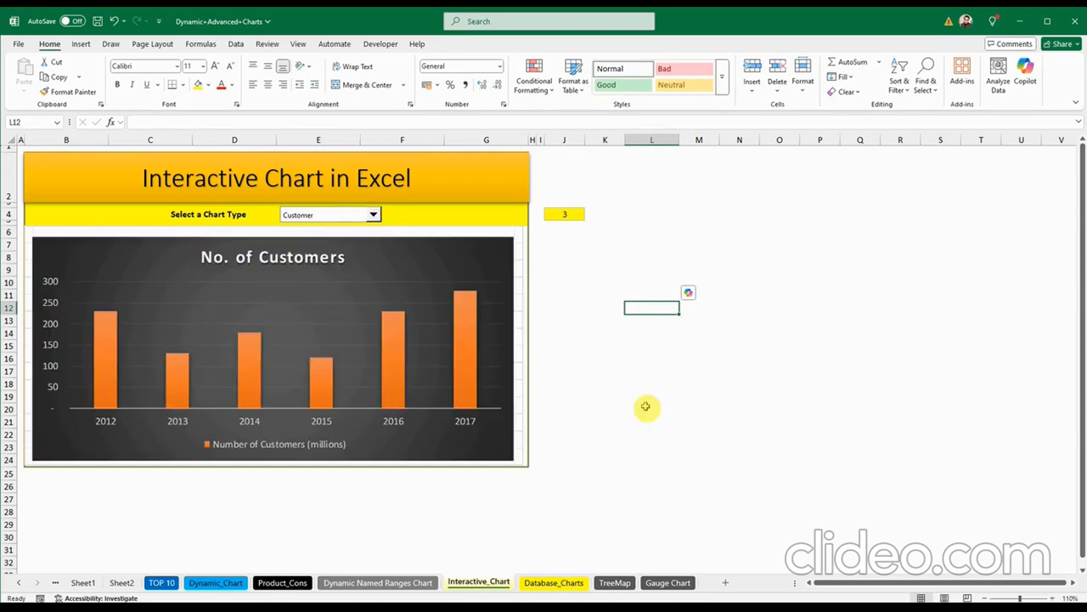
Step: Cycle through Sales & Costs and Profit Trend, ending on Customer
{"action": "left_click", "coordinate": [373, 215]}
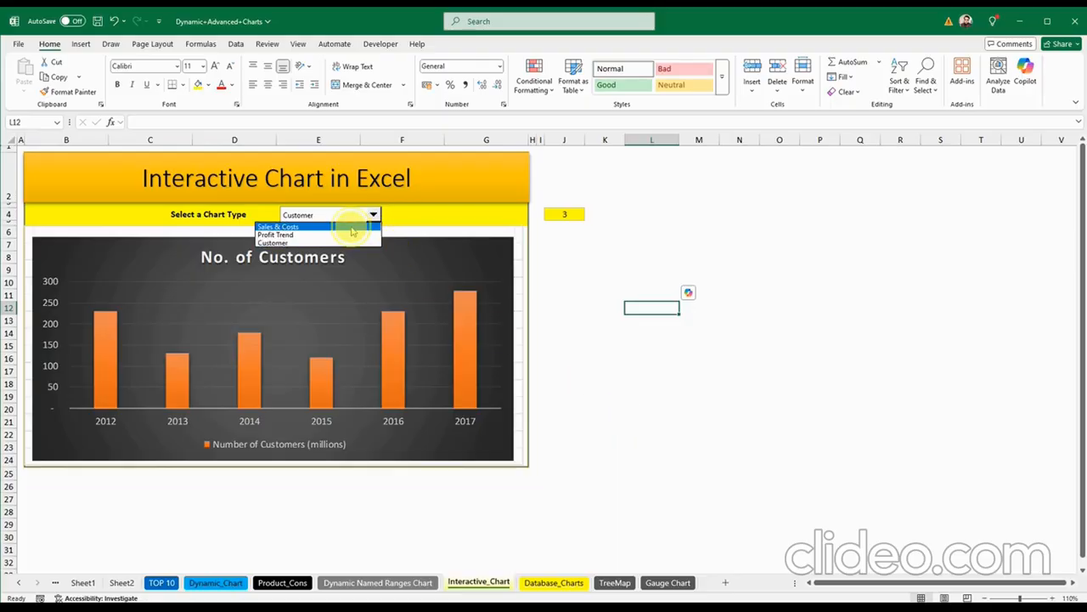
{"action": "left_click", "coordinate": [352, 227]}
{"action": "left_click", "coordinate": [373, 214]}
{"action": "left_click", "coordinate": [357, 234]}
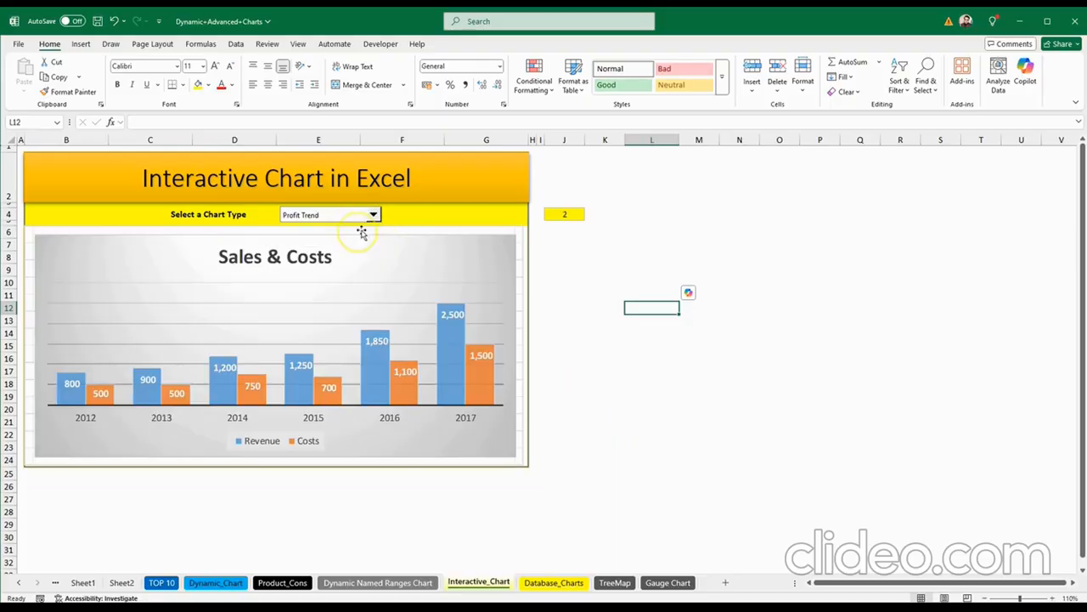
{"action": "left_click", "coordinate": [373, 215]}
{"action": "left_click", "coordinate": [346, 243]}
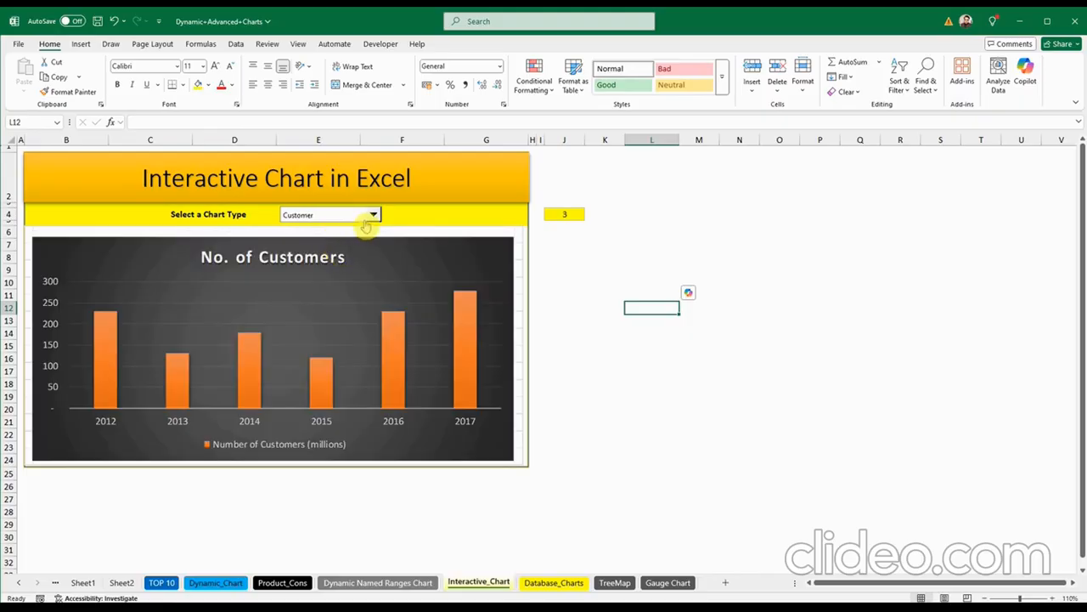
{"action": "left_click", "coordinate": [686, 435]}
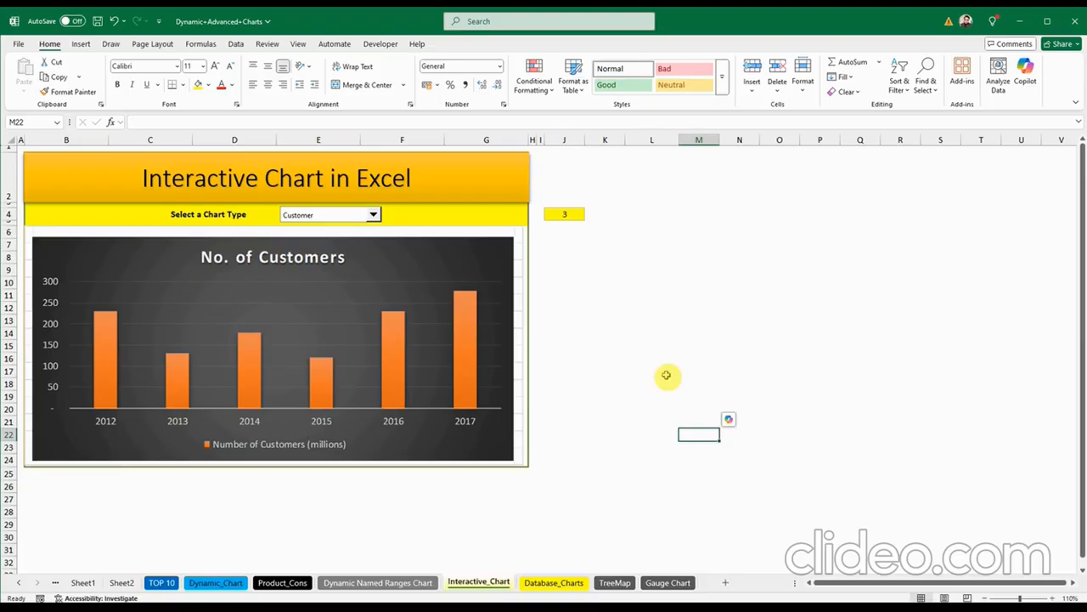
{"action": "left_click", "coordinate": [667, 582]}
{"action": "left_click", "coordinate": [379, 289]}
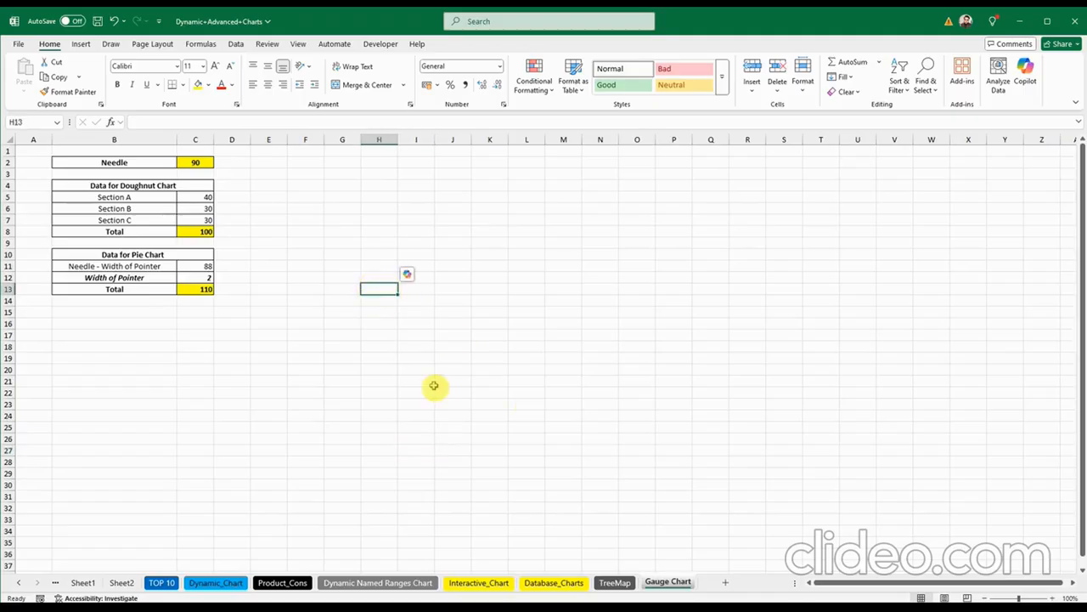
{"action": "left_click", "coordinate": [450, 332]}
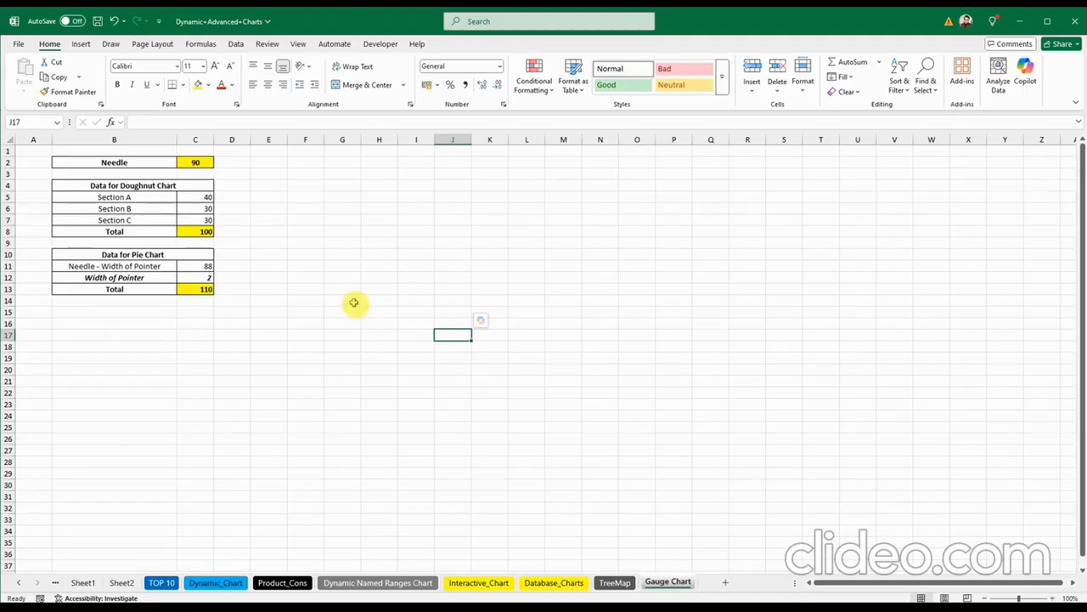
{"action": "left_click", "coordinate": [194, 164]}
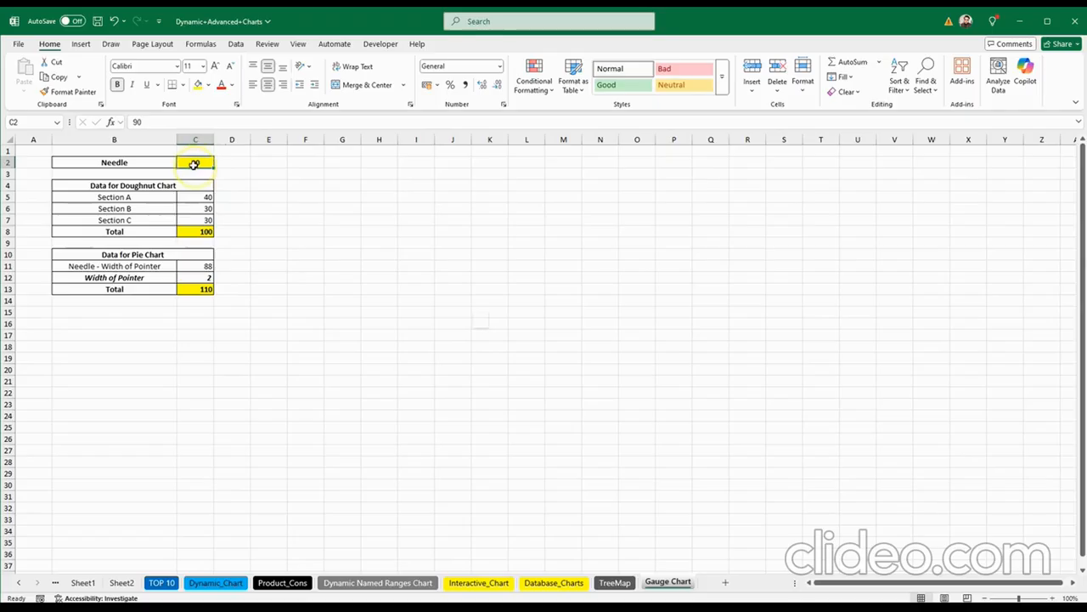
{"action": "left_click", "coordinate": [201, 231]}
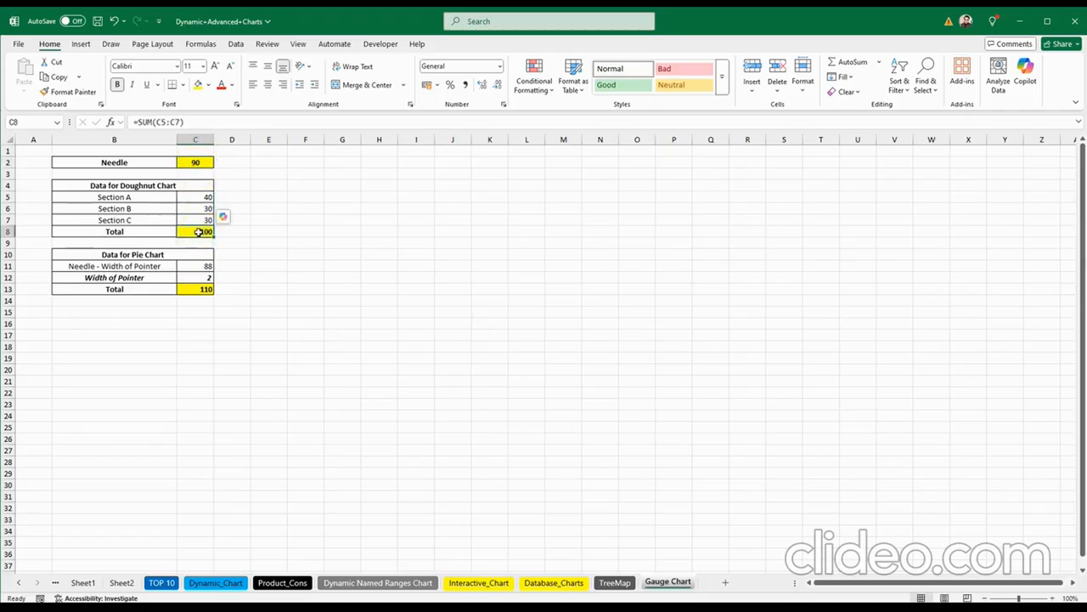
{"action": "left_click", "coordinate": [194, 287]}
{"action": "left_click", "coordinate": [194, 266]}
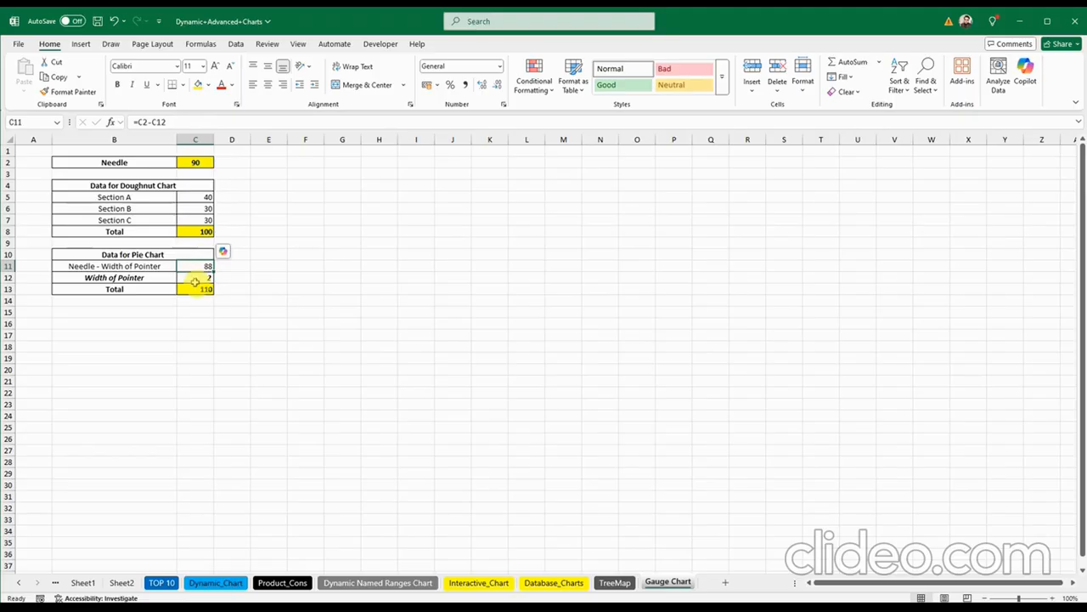
{"action": "left_click", "coordinate": [194, 278]}
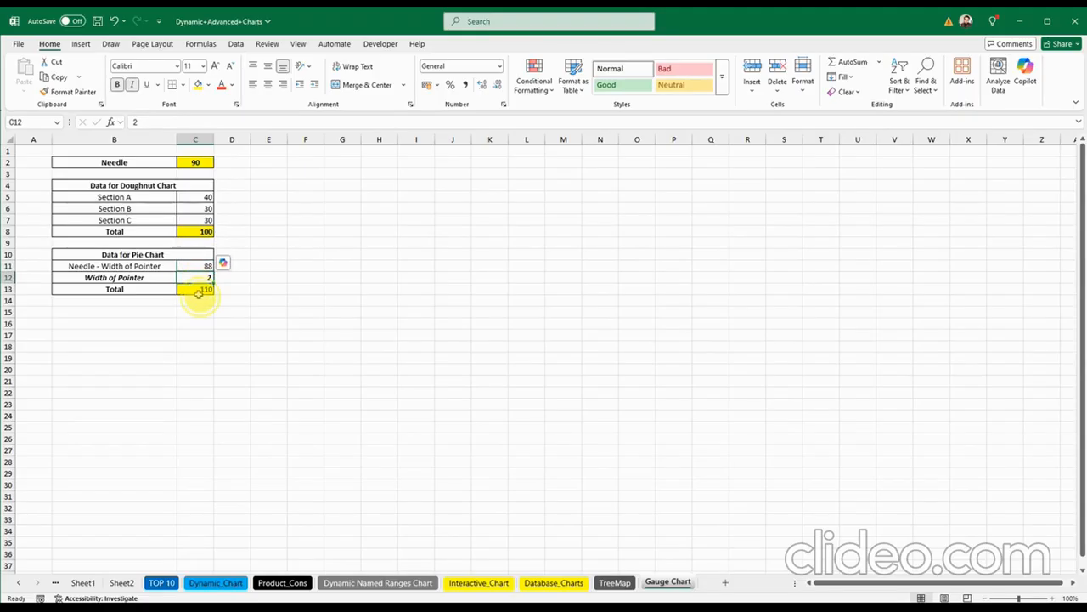
{"action": "left_click", "coordinate": [195, 289]}
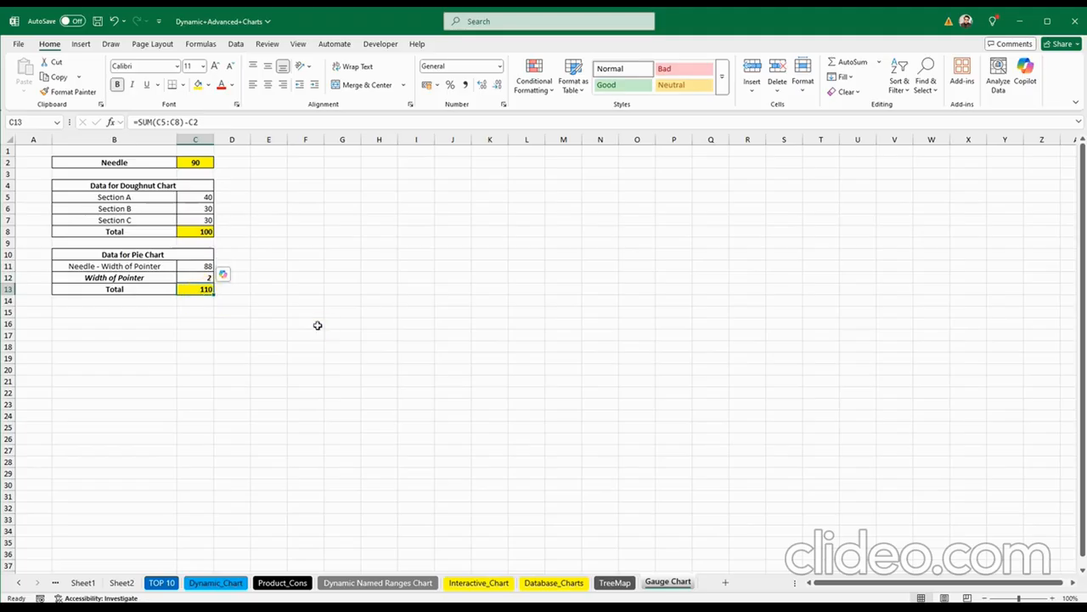
{"action": "left_click", "coordinate": [316, 325]}
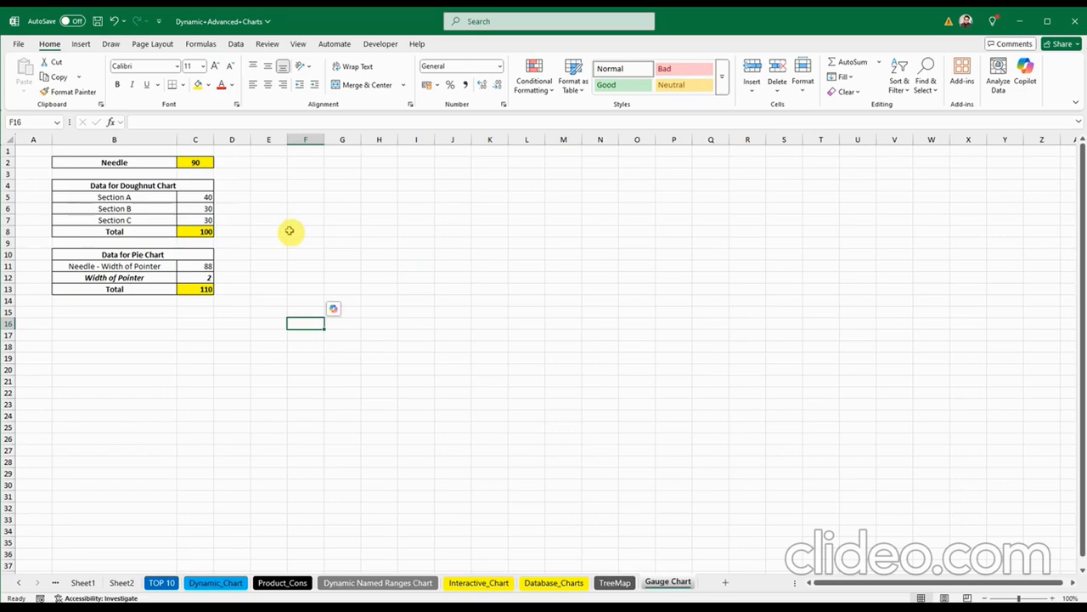
{"action": "left_click", "coordinate": [136, 163]}
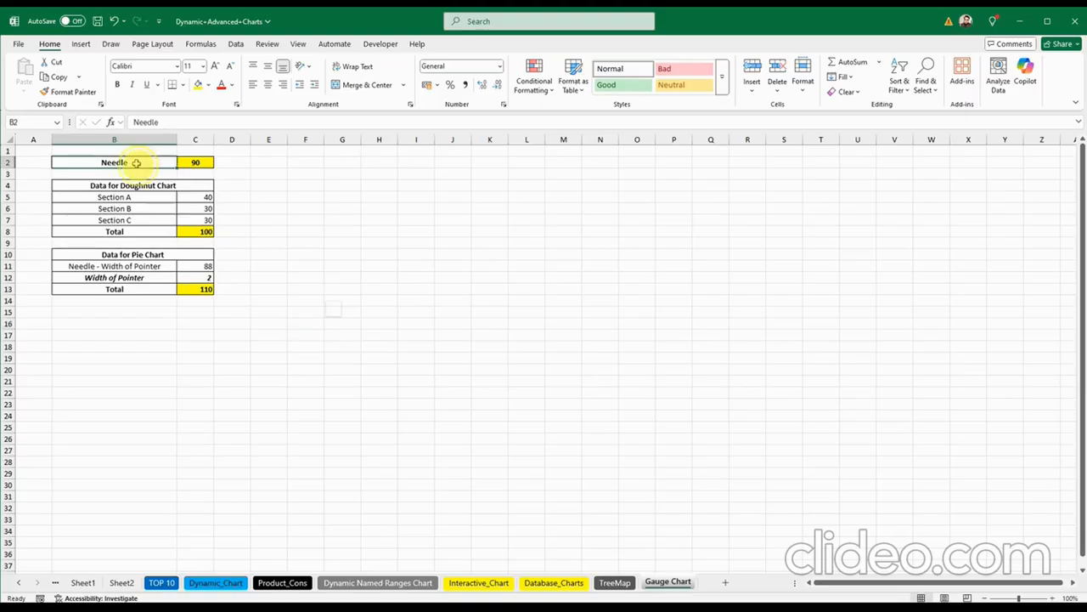
{"action": "left_click", "coordinate": [308, 276]}
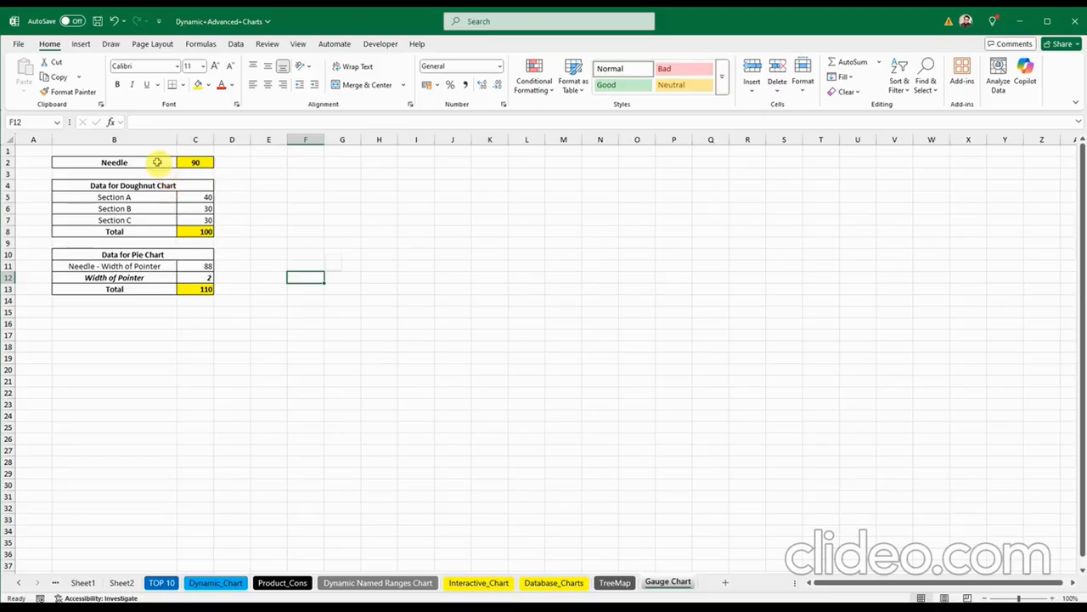
{"action": "left_click_drag", "start_coordinate": [162, 168], "coordinate": [197, 168]}
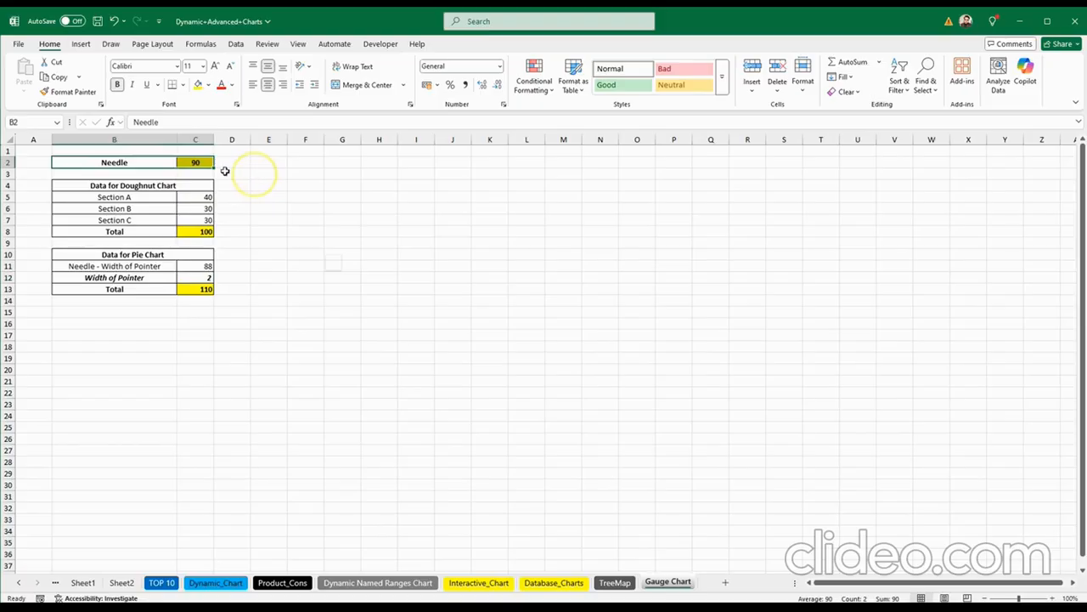
{"action": "left_click", "coordinate": [258, 172]}
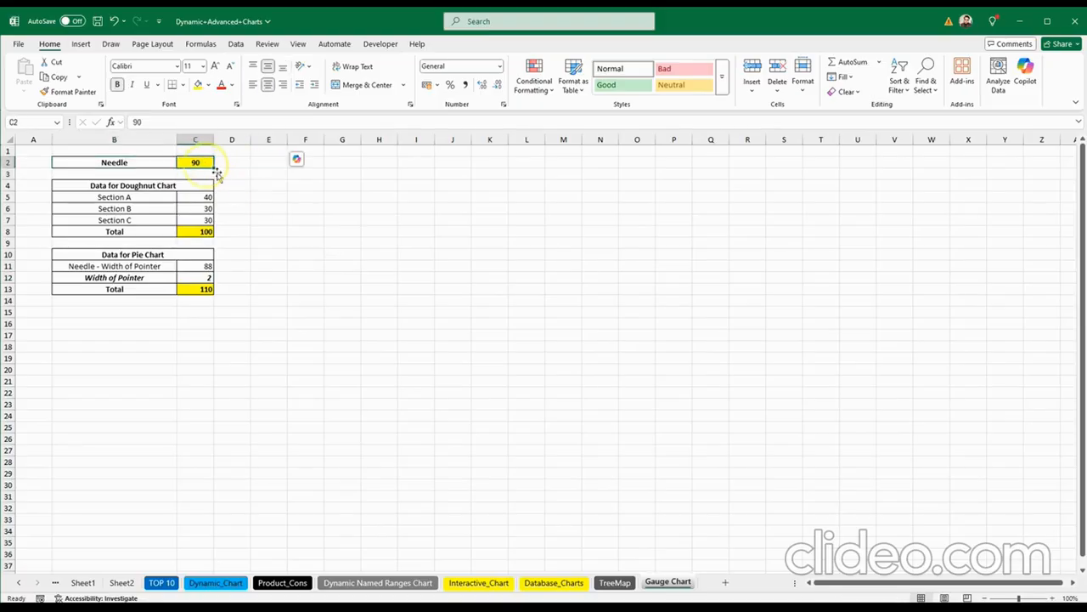
{"action": "left_click", "coordinate": [273, 206]}
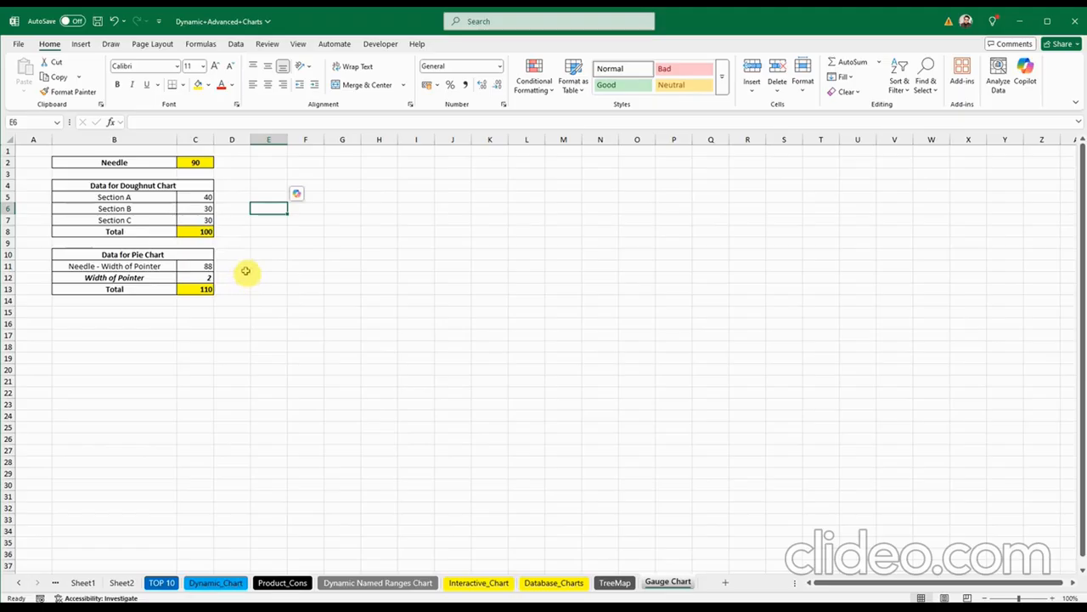
{"action": "left_click", "coordinate": [138, 198]}
{"action": "left_click_drag", "start_coordinate": [136, 207], "coordinate": [136, 219]}
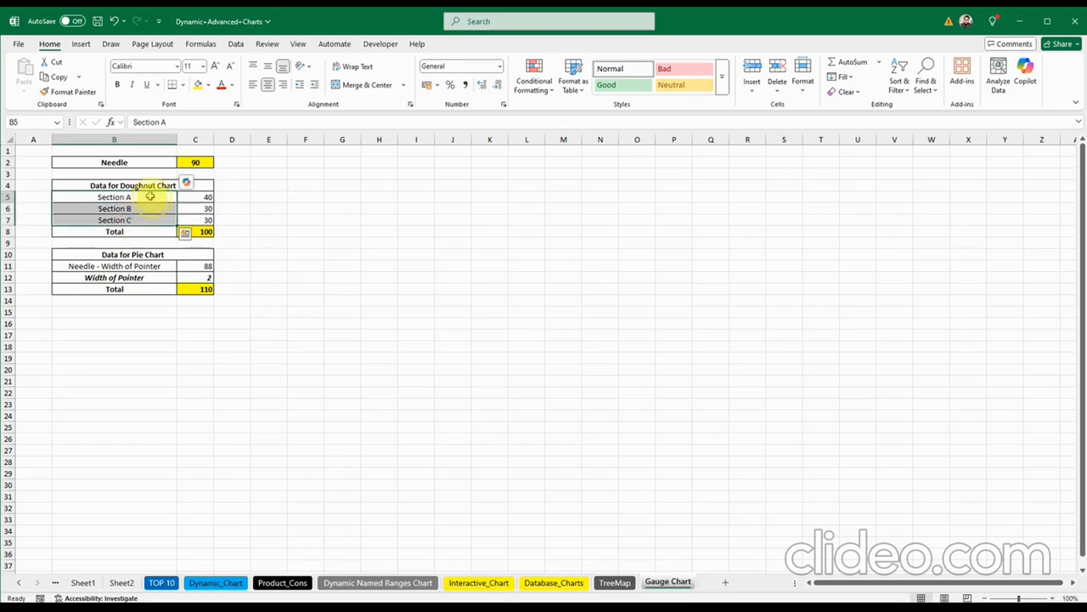
{"action": "left_click", "coordinate": [149, 196]}
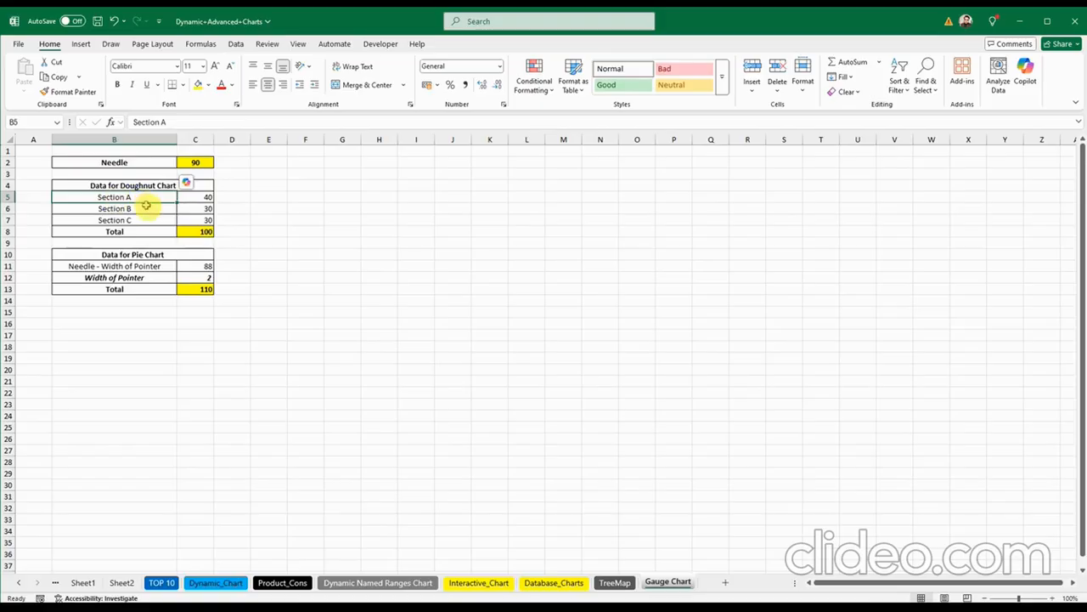
{"action": "left_click", "coordinate": [146, 207]}
{"action": "left_click", "coordinate": [149, 222]}
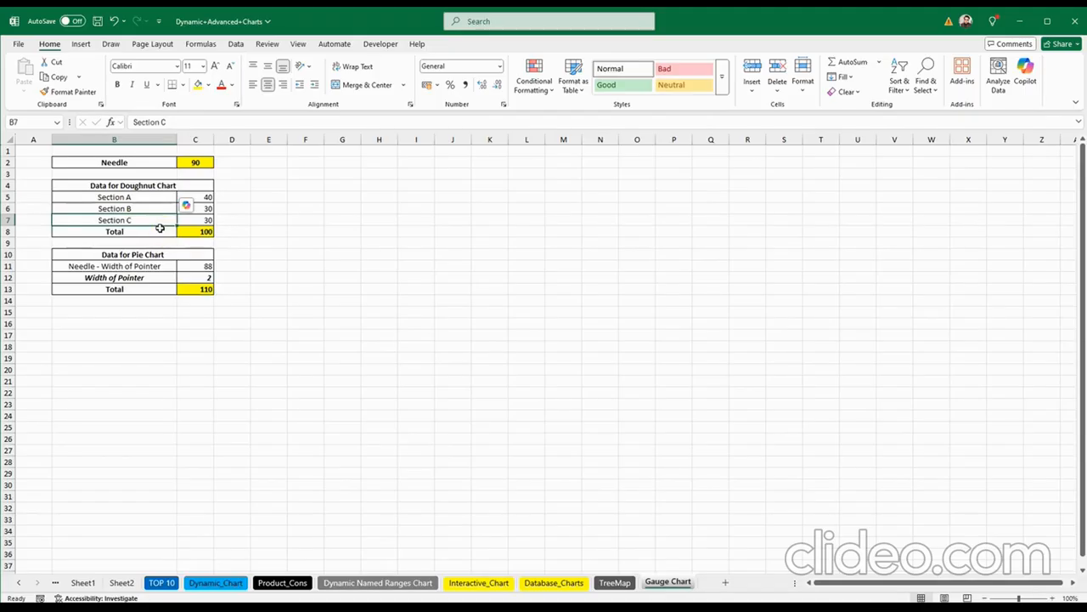
{"action": "left_click", "coordinate": [204, 230]}
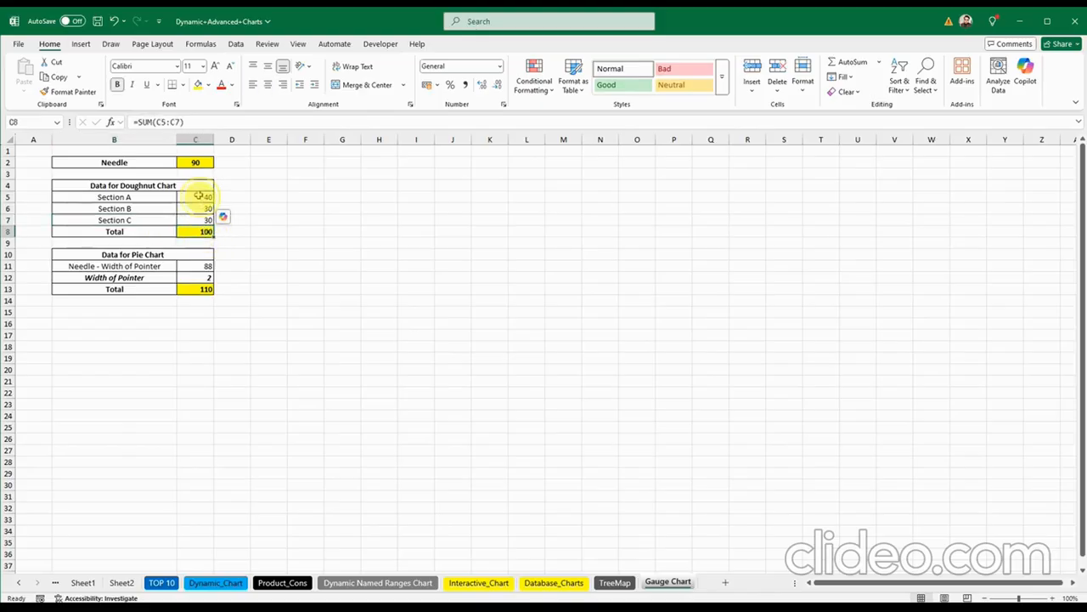
{"action": "left_click_drag", "start_coordinate": [199, 194], "coordinate": [196, 226]}
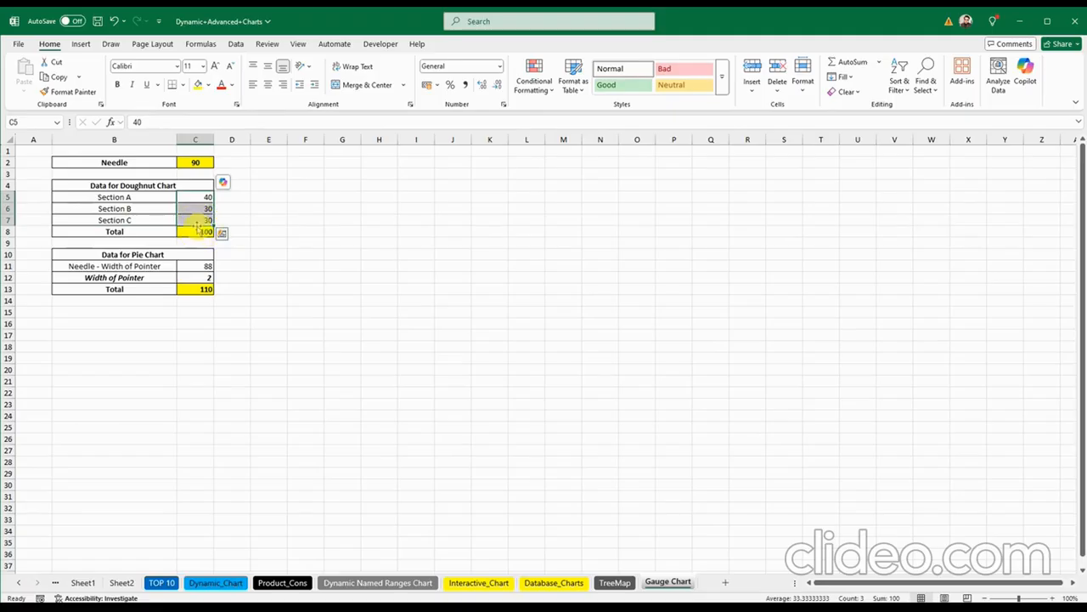
{"action": "left_click", "coordinate": [204, 208]}
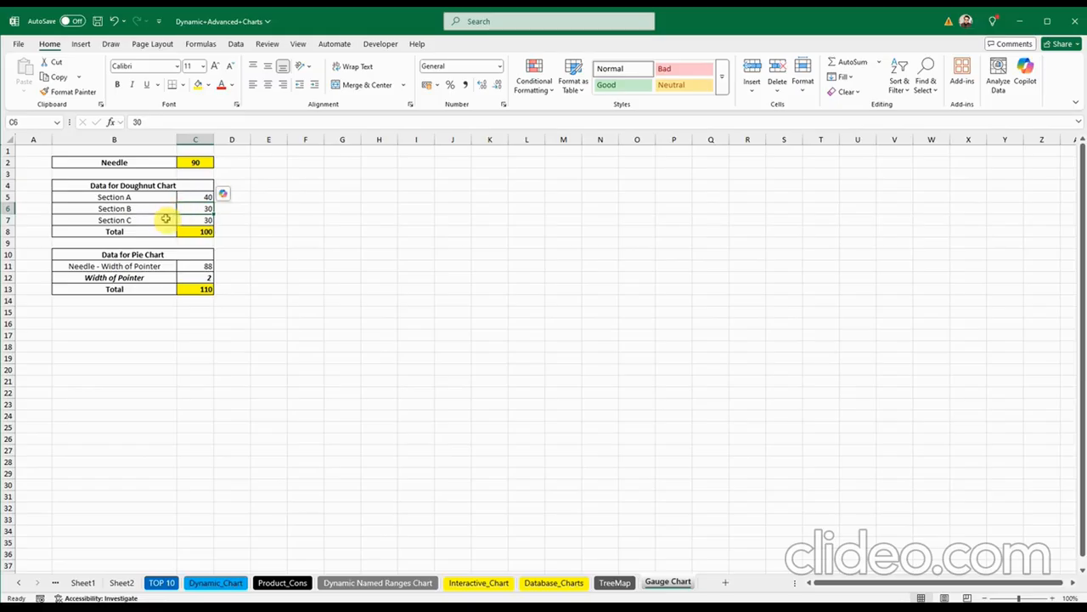
{"action": "left_click", "coordinate": [195, 221]}
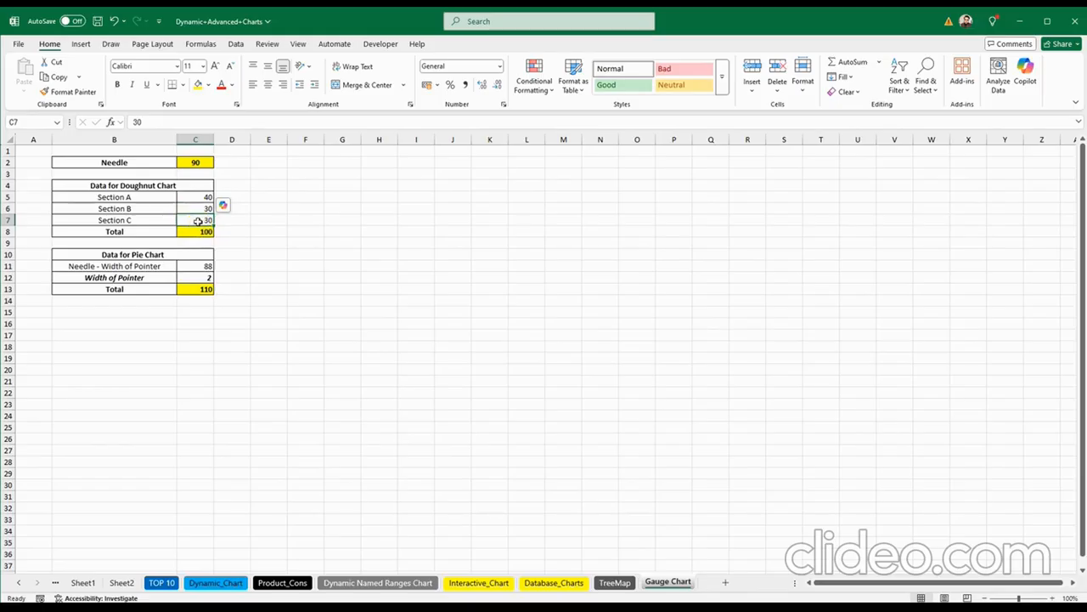
{"action": "left_click", "coordinate": [6, 208]}
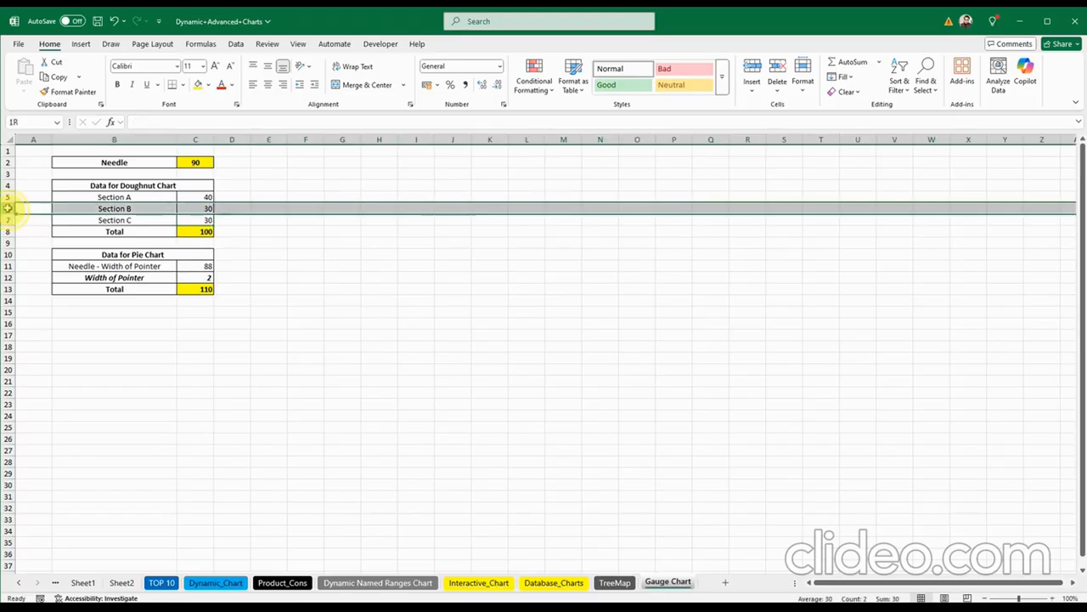
{"action": "left_click_drag", "start_coordinate": [7, 208], "coordinate": [7, 220]}
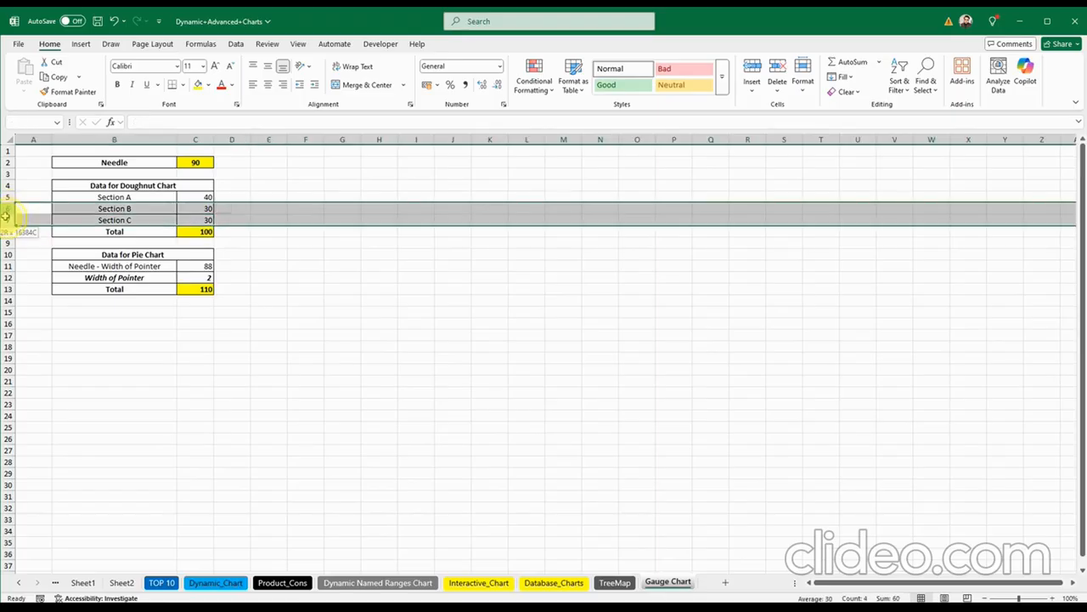
{"action": "left_click", "coordinate": [317, 297]}
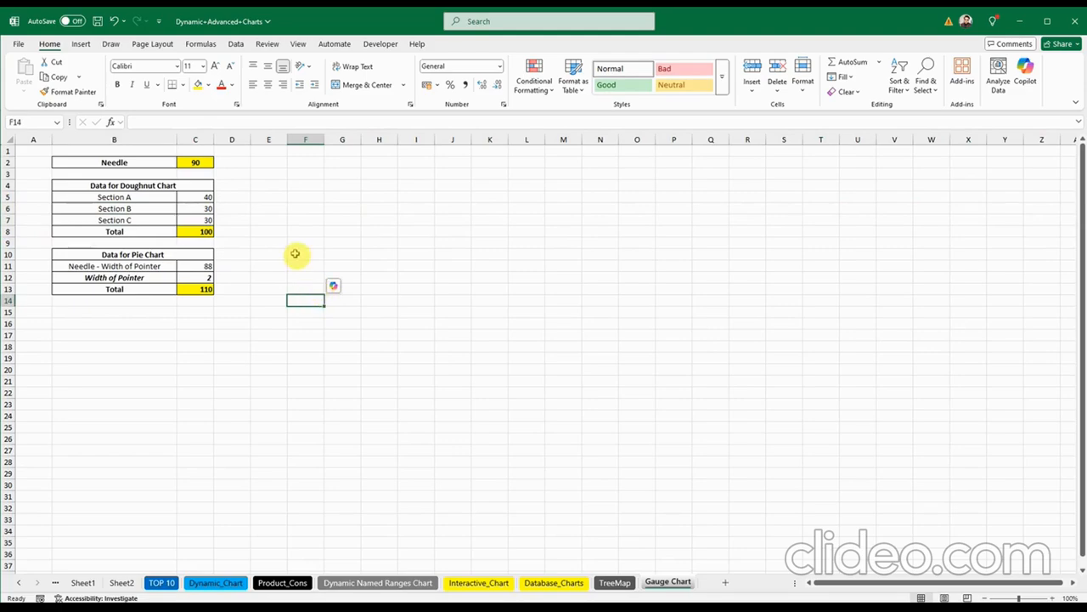
{"action": "left_click", "coordinate": [197, 232]}
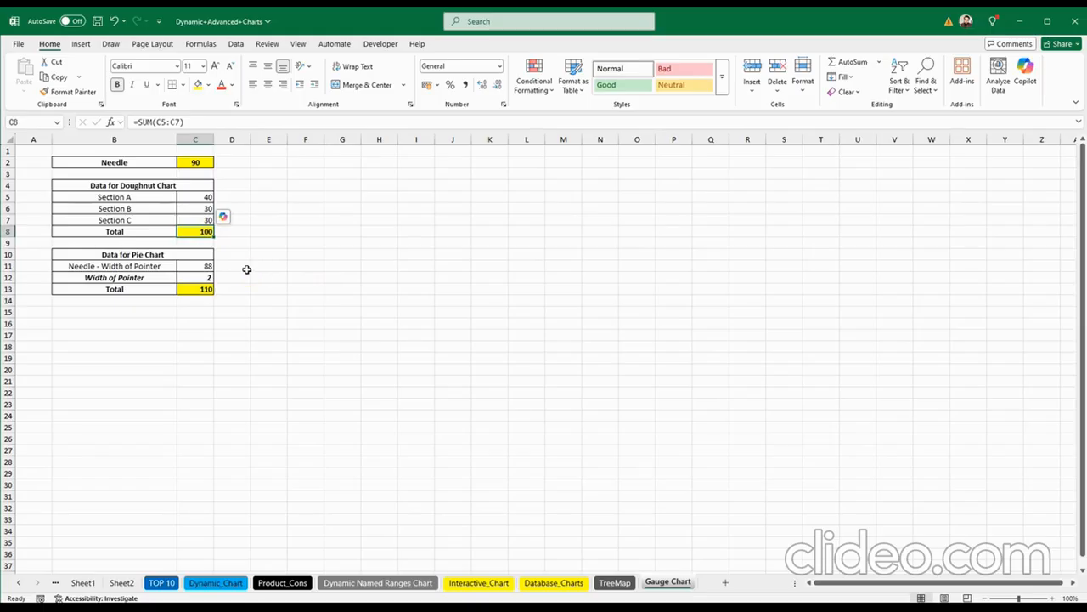
{"action": "left_click", "coordinate": [186, 267]}
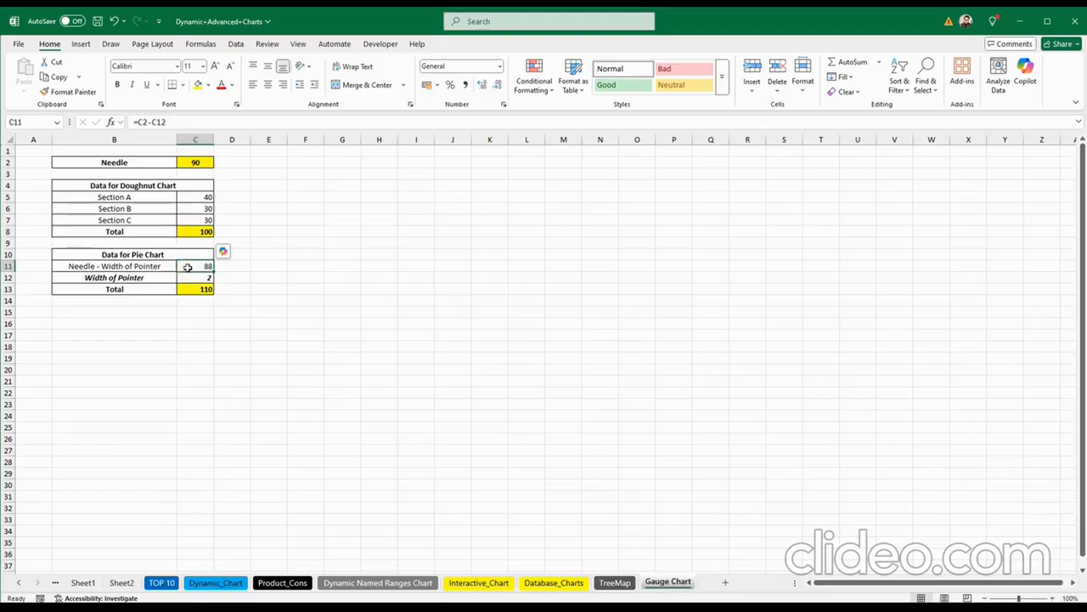
{"action": "double_click", "coordinate": [188, 267]}
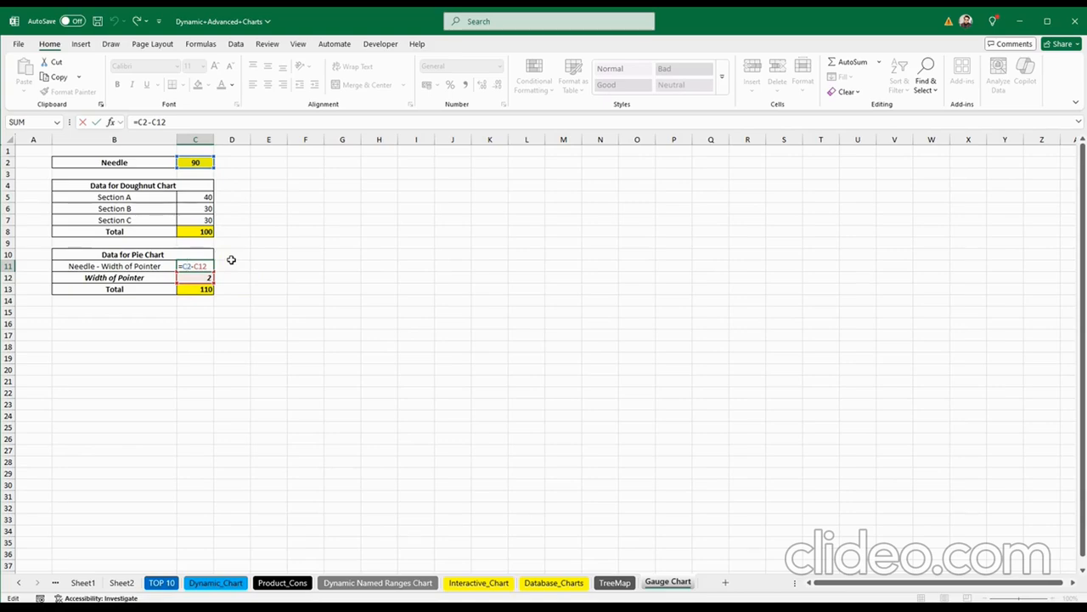
{"action": "key", "text": "Escape"}
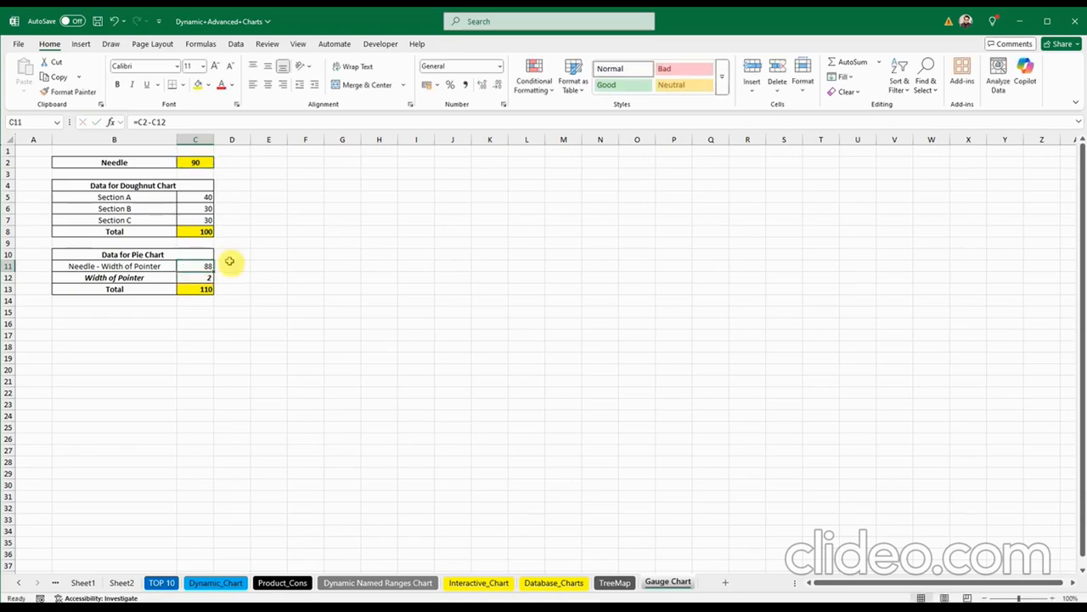
{"action": "double_click", "coordinate": [201, 289]}
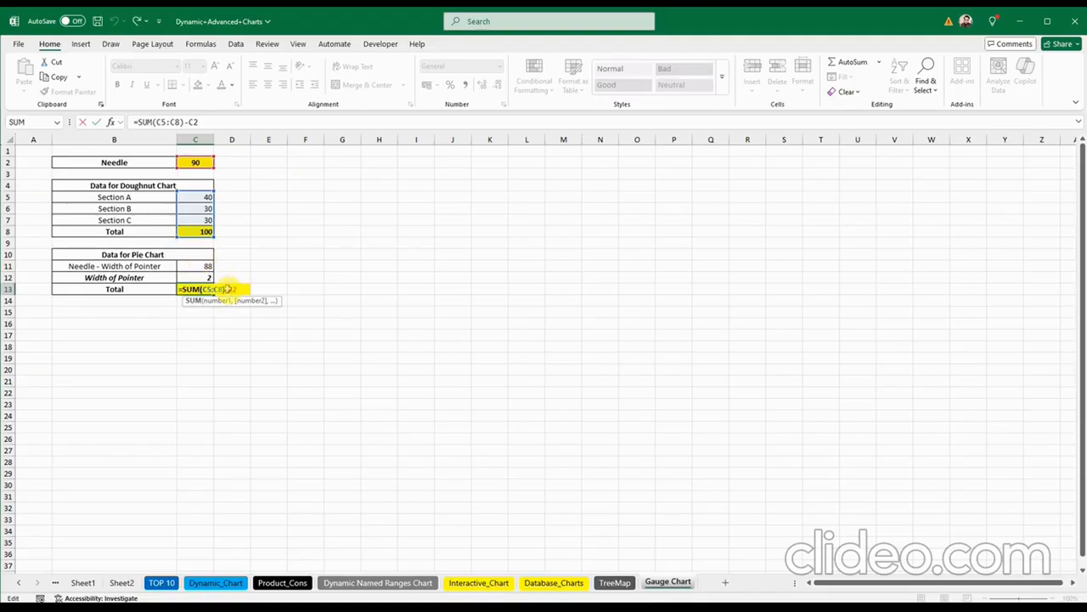
{"action": "key", "text": "ctrl+Return"}
{"action": "left_click", "coordinate": [314, 268]}
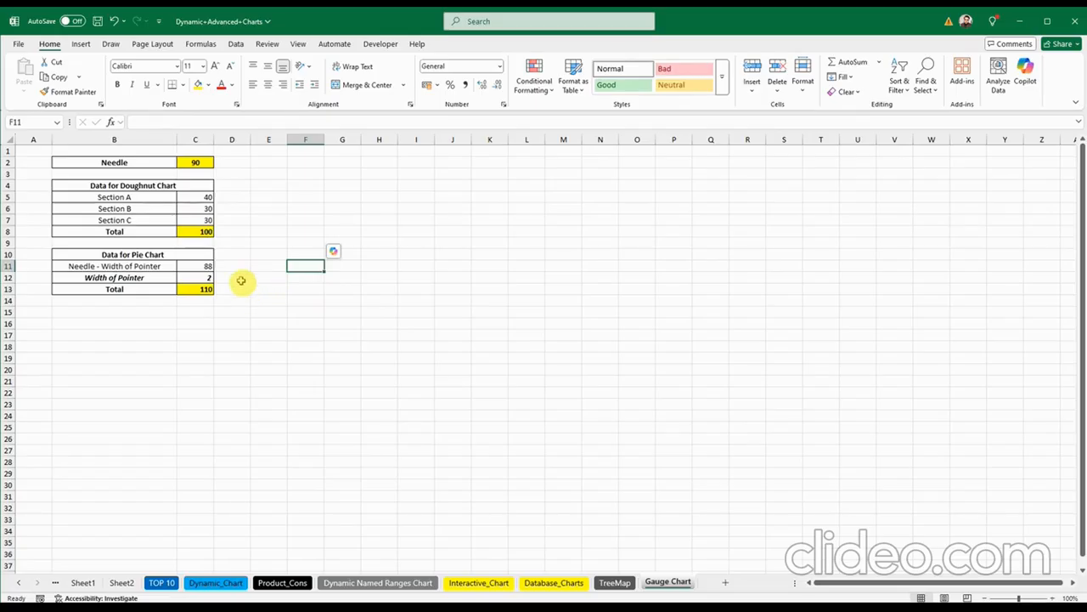
{"action": "left_click_drag", "start_coordinate": [191, 197], "coordinate": [193, 233]}
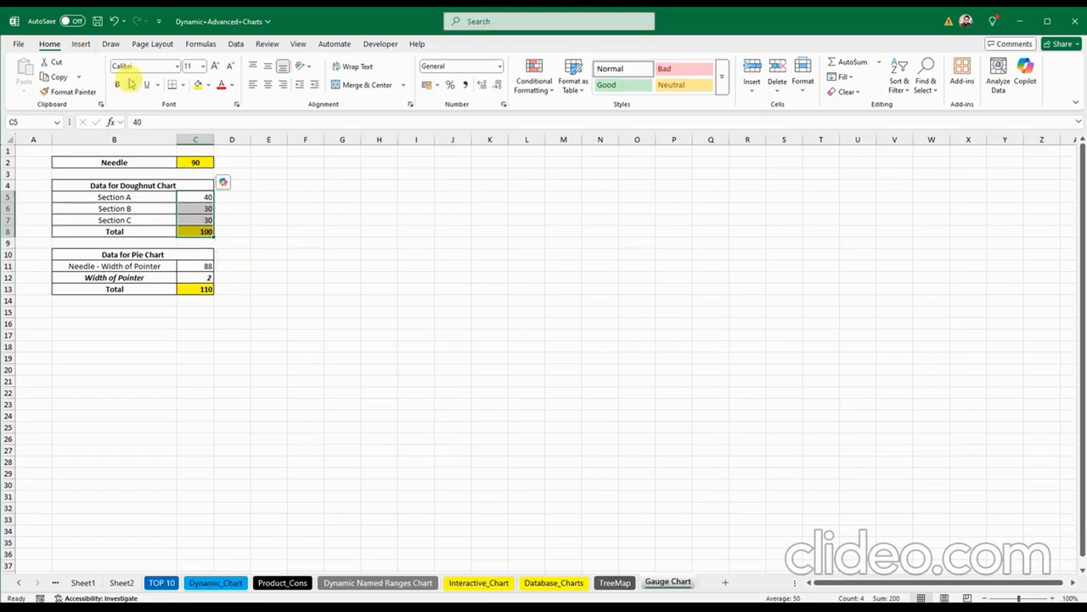
Step: Insert a Doughnut chart from All Charts > Pie
{"action": "left_click", "coordinate": [81, 43]}
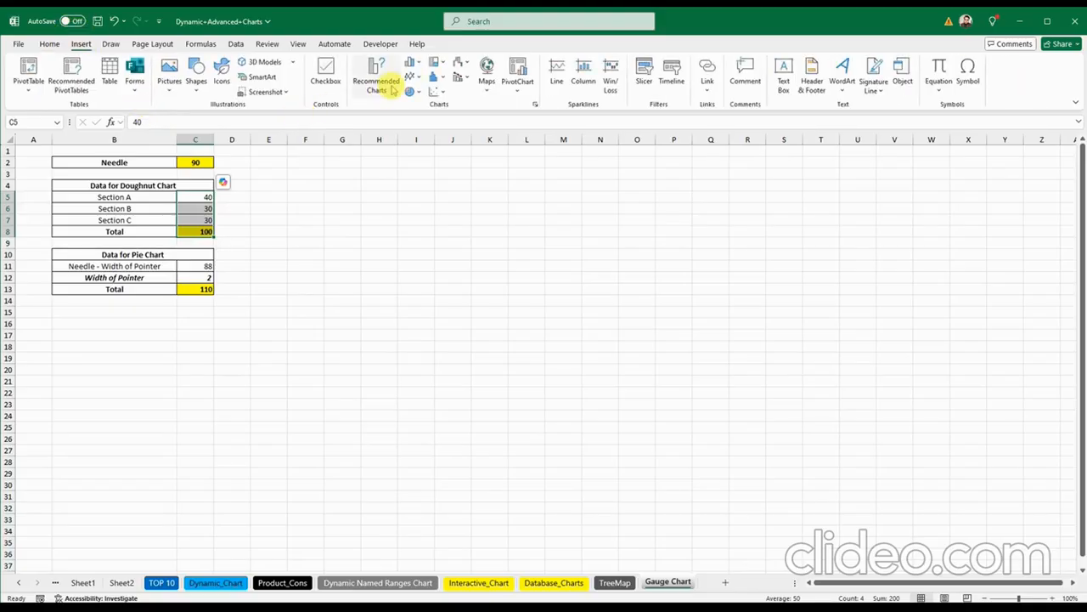
{"action": "left_click", "coordinate": [533, 105]}
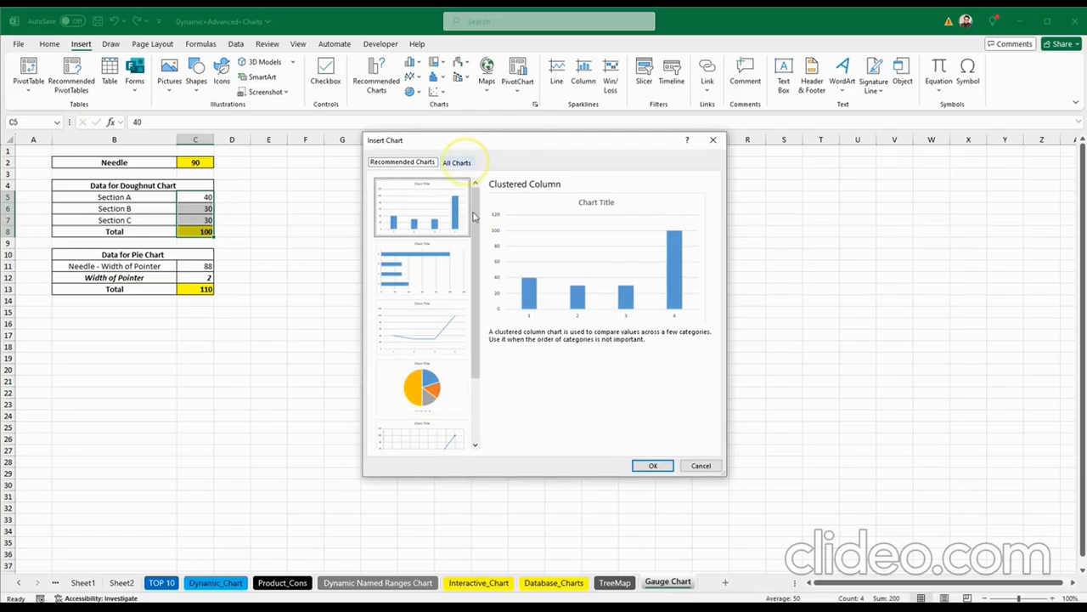
{"action": "left_click", "coordinate": [456, 163]}
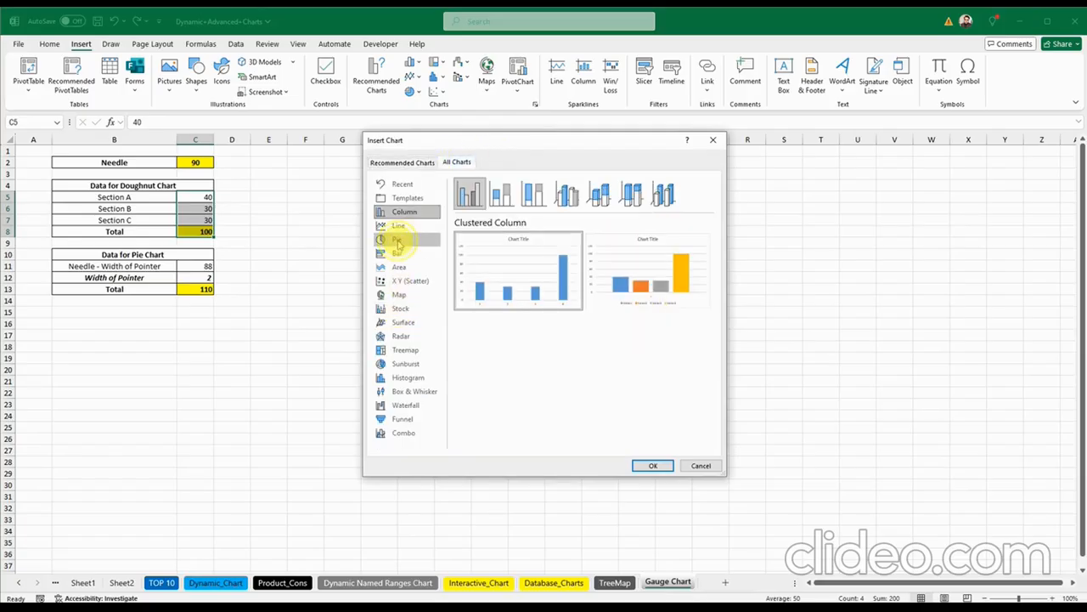
{"action": "left_click", "coordinate": [397, 241]}
{"action": "left_click", "coordinate": [598, 194]}
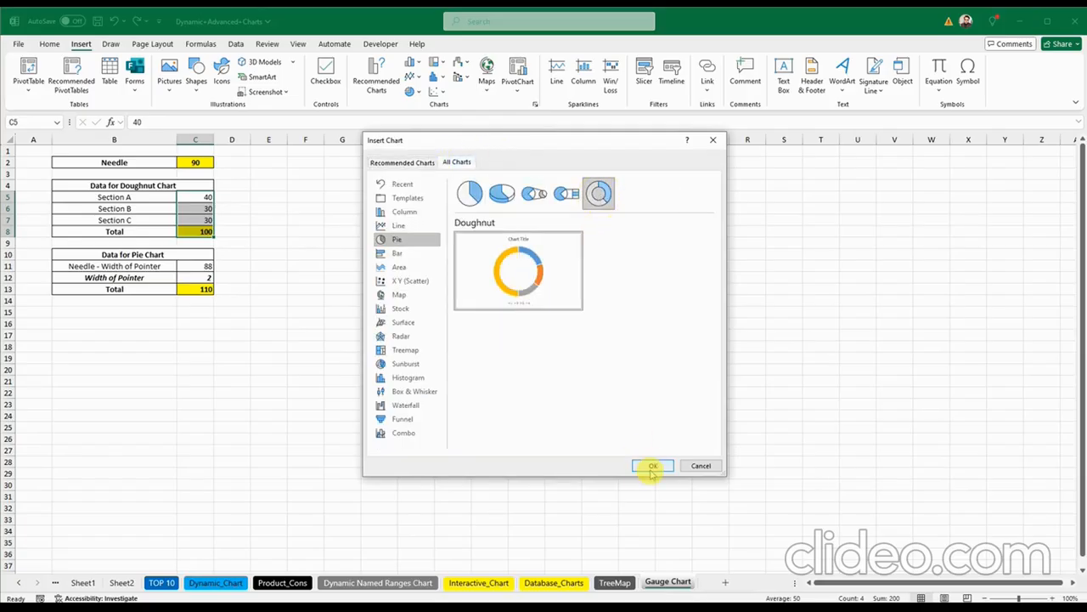
{"action": "left_click", "coordinate": [652, 468]}
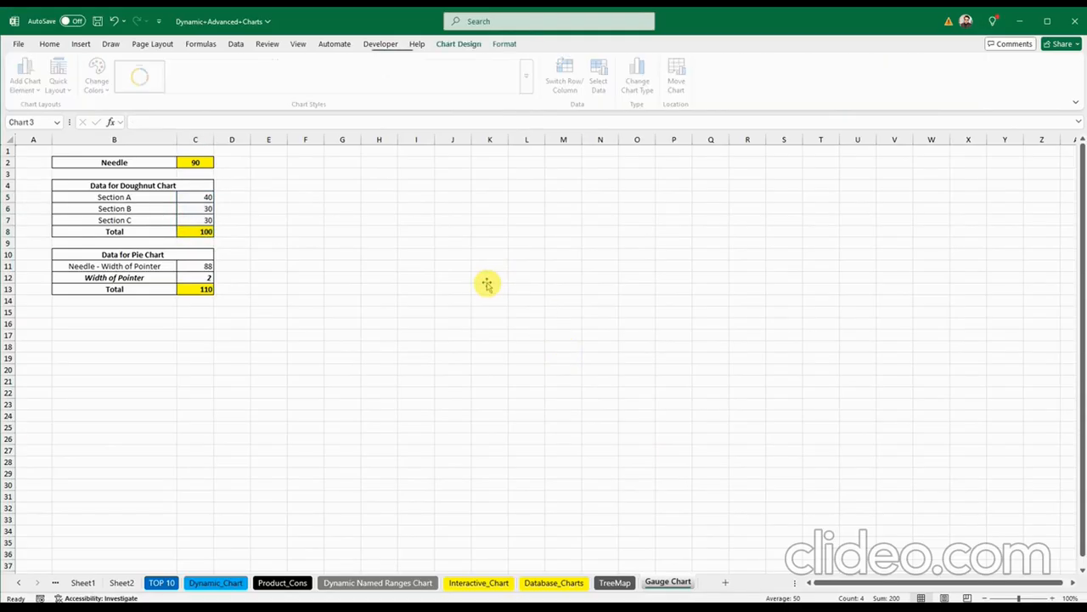
Step: Move the doughnut chart beside the tables and make it larger and taller
{"action": "left_click_drag", "start_coordinate": [444, 284], "coordinate": [400, 195]}
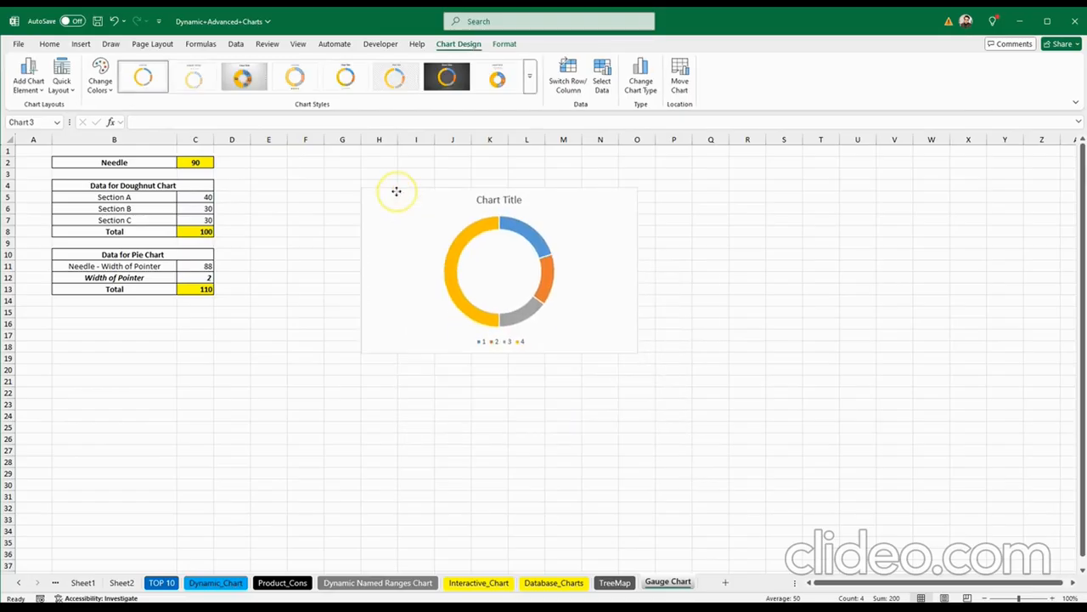
{"action": "left_click_drag", "start_coordinate": [638, 354], "coordinate": [753, 412]}
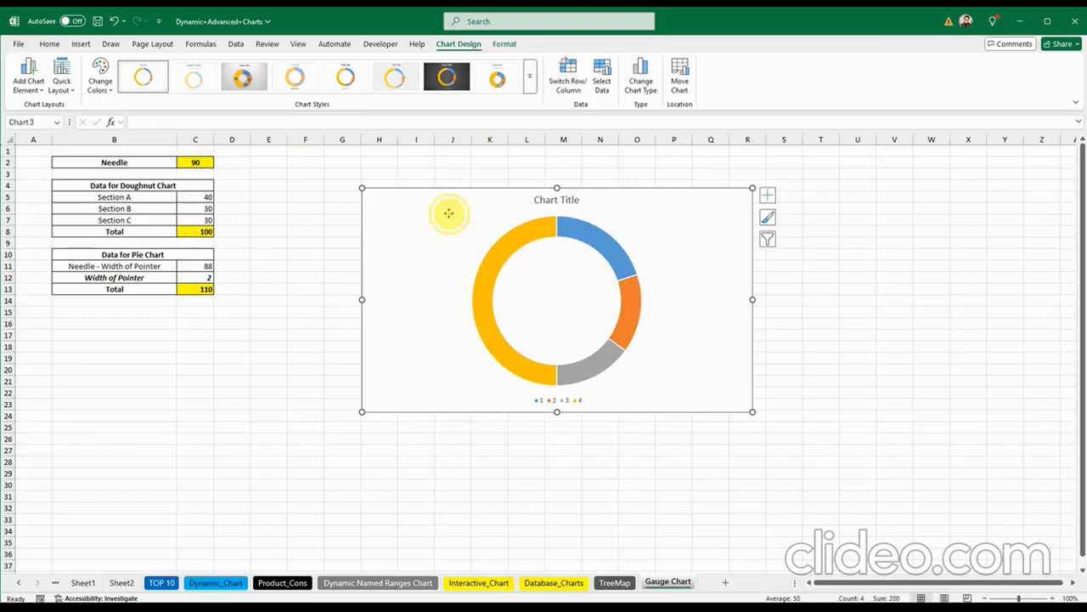
{"action": "left_click_drag", "start_coordinate": [449, 213], "coordinate": [407, 184]}
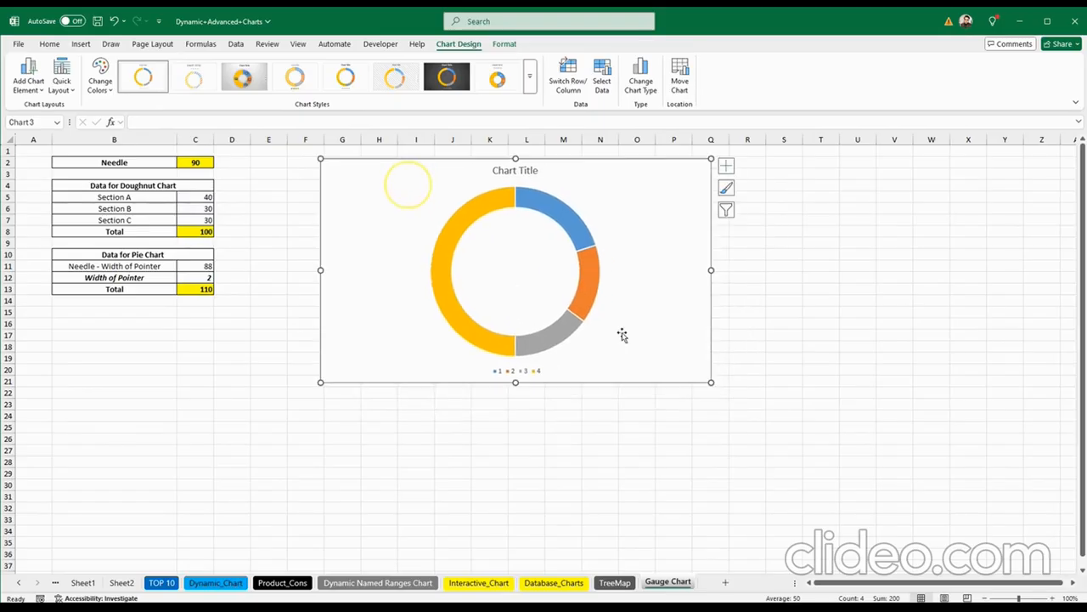
{"action": "left_click_drag", "start_coordinate": [708, 383], "coordinate": [712, 412]}
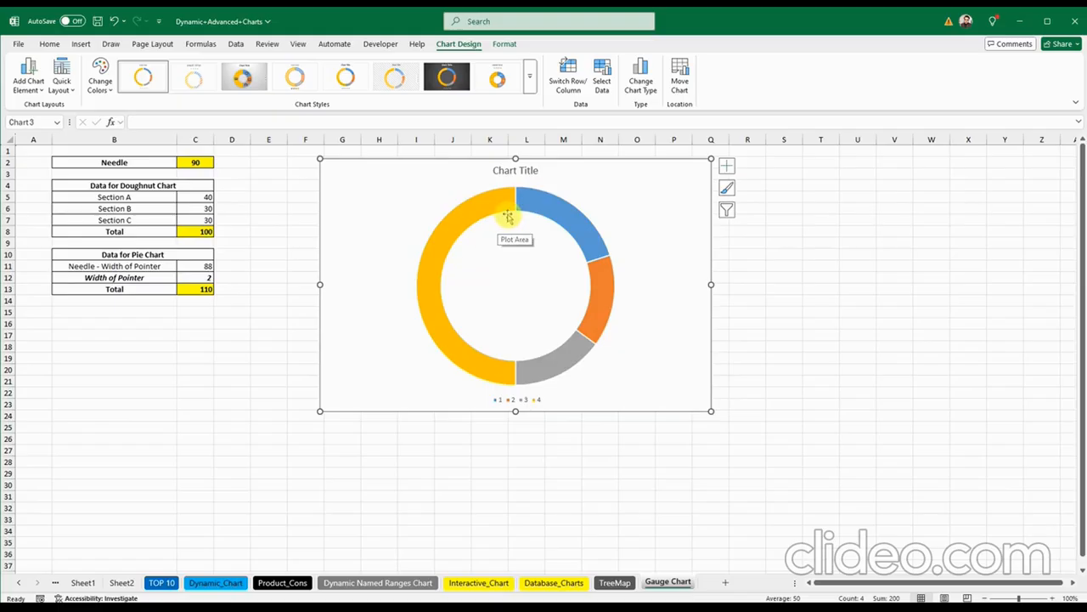
Step: Set the doughnut series' Angle of first slice to 270° in Format Data Series
{"action": "left_click", "coordinate": [481, 209]}
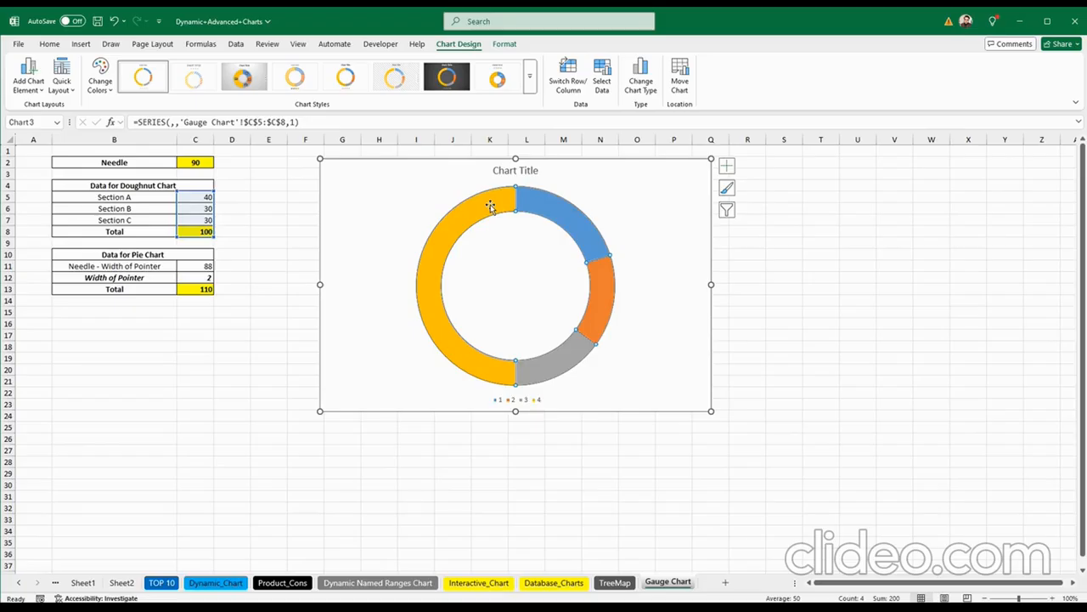
{"action": "right_click", "coordinate": [491, 207]}
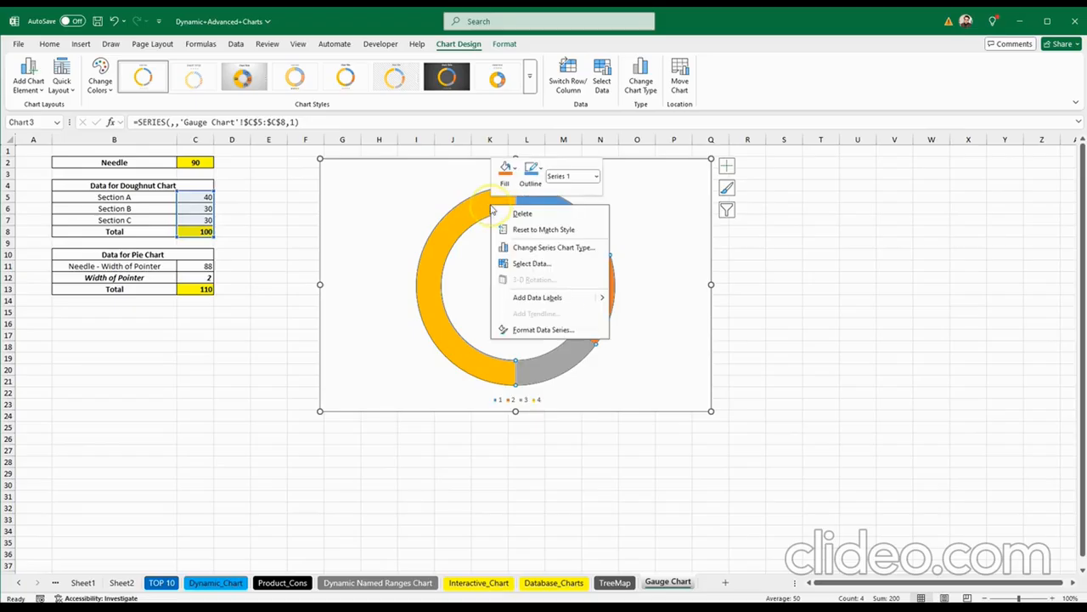
{"action": "left_click", "coordinate": [583, 334]}
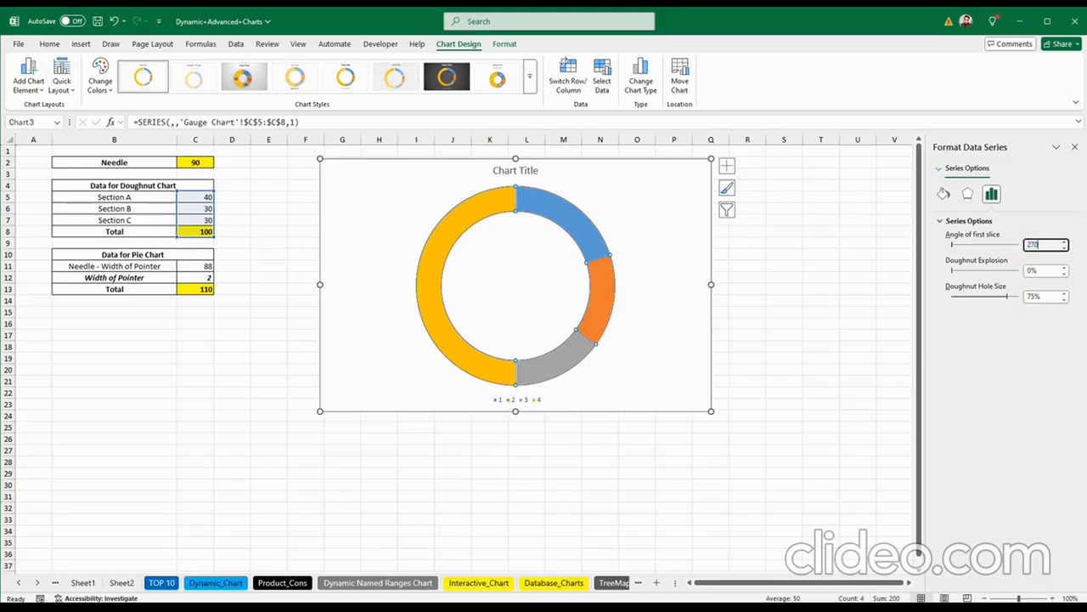
{"action": "key", "text": "Return"}
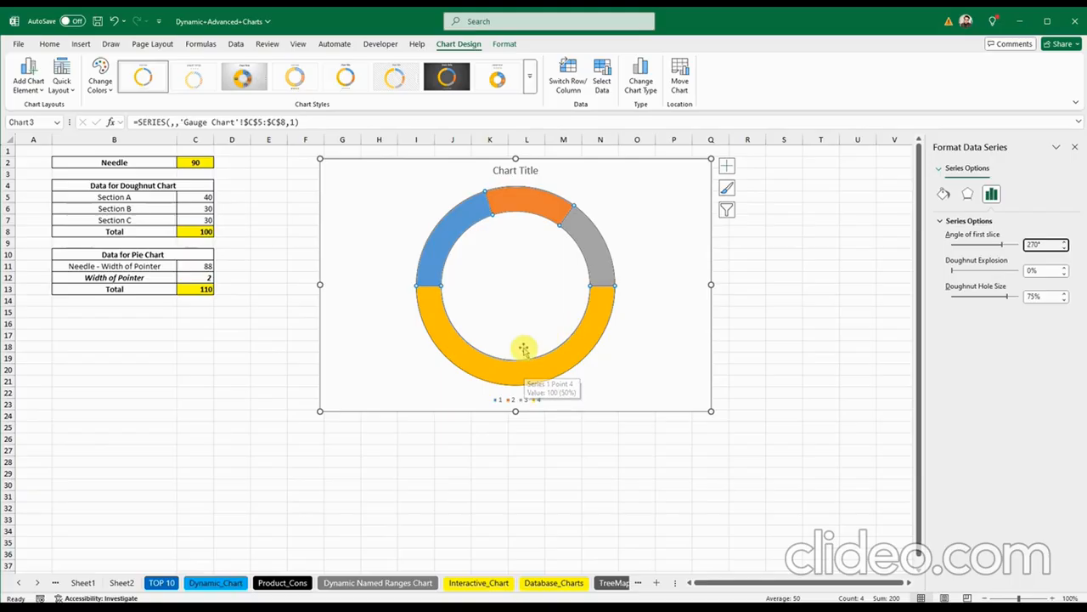
Step: Give the bottom Total slice no fill and no outline
{"action": "left_click", "coordinate": [461, 353]}
{"action": "left_click", "coordinate": [461, 354]}
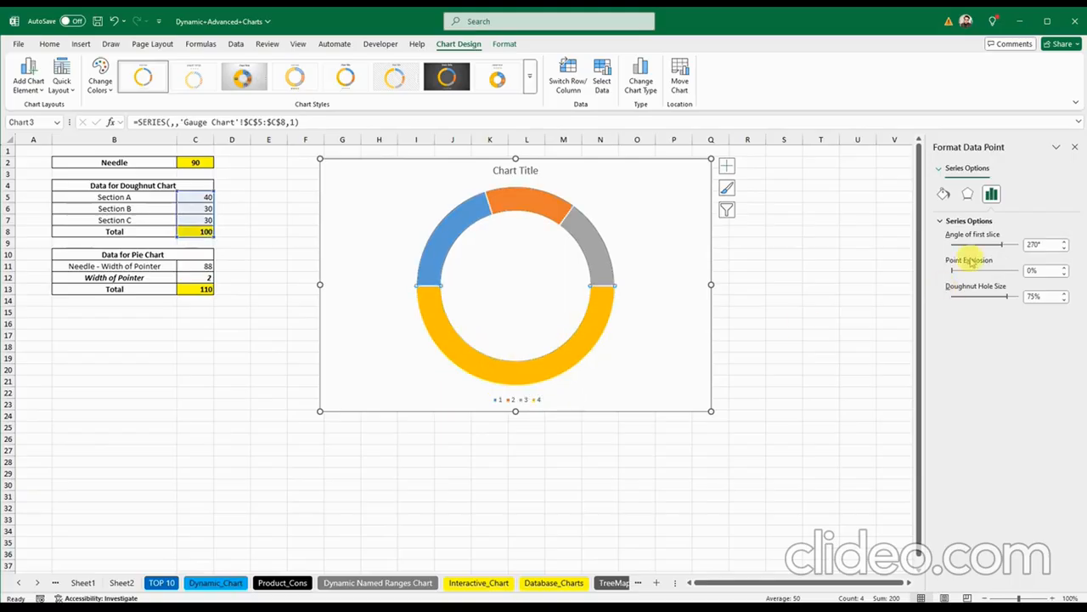
{"action": "left_click", "coordinate": [944, 195]}
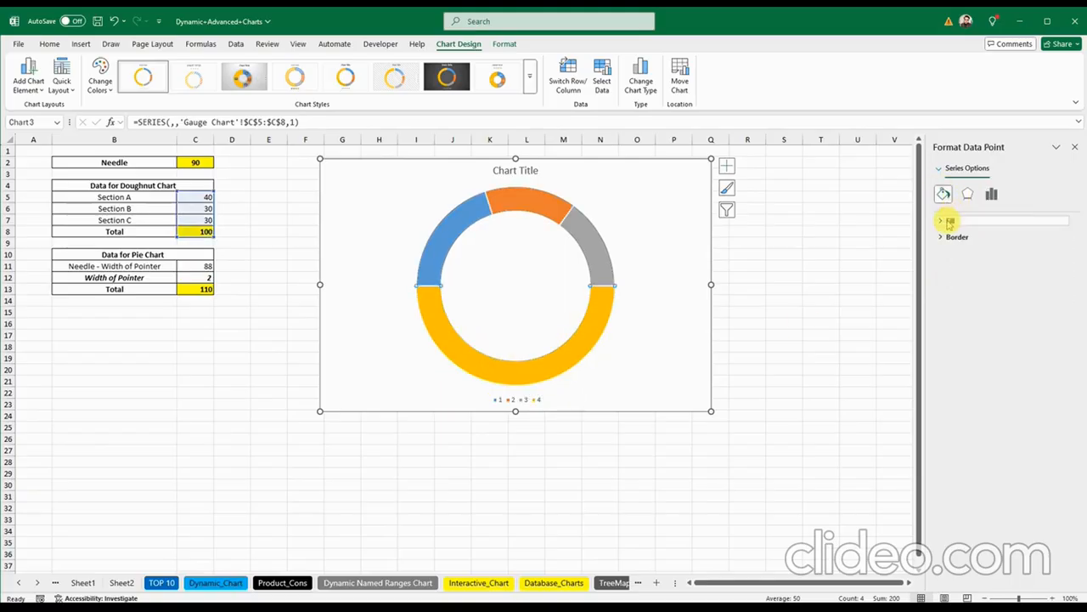
{"action": "left_click", "coordinate": [943, 220]}
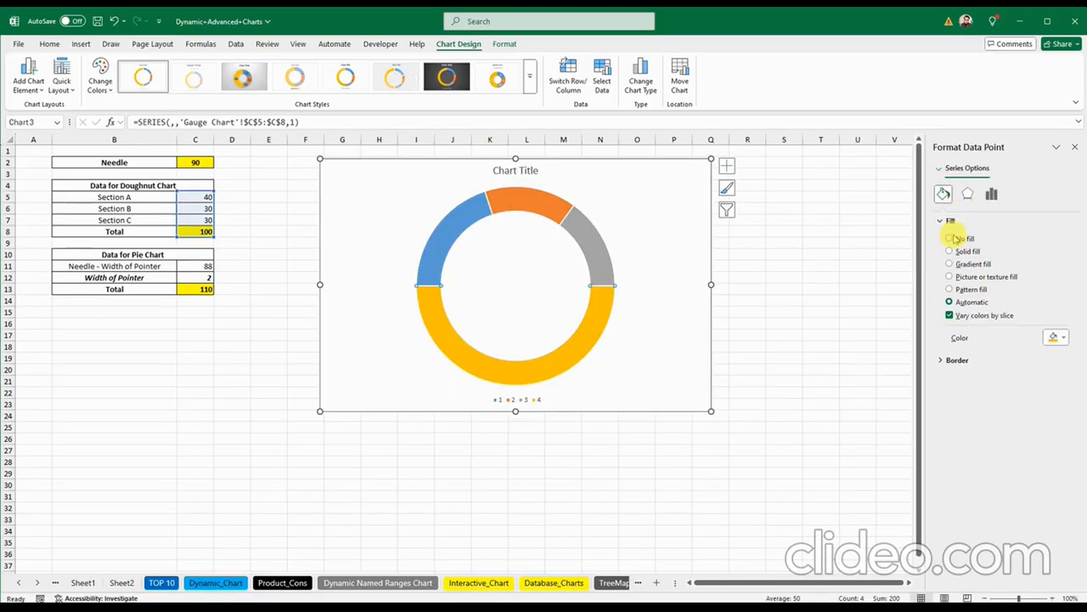
{"action": "left_click", "coordinate": [951, 240]}
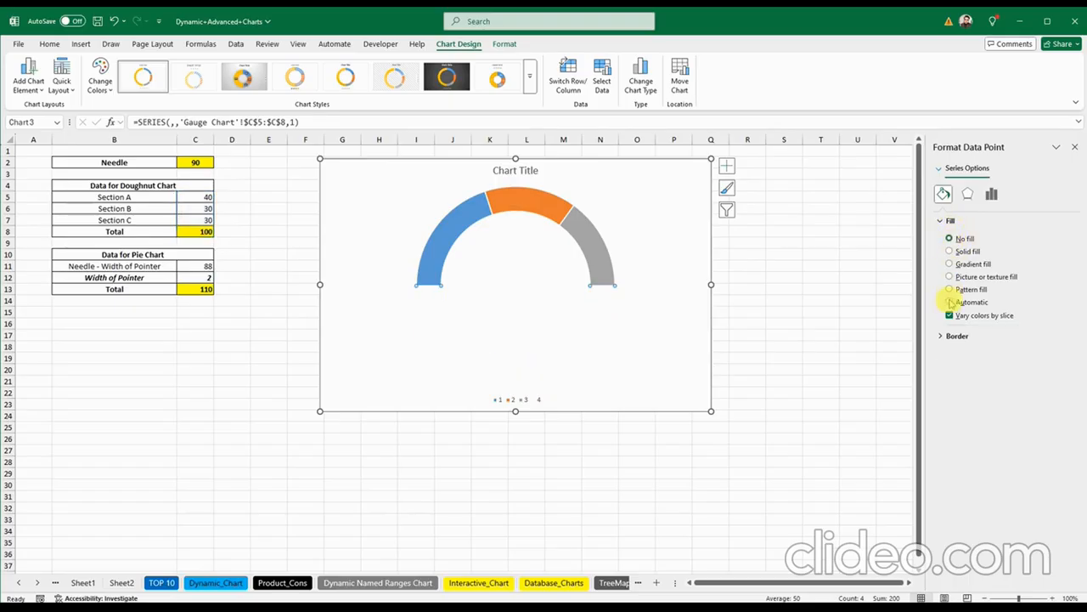
{"action": "left_click", "coordinate": [945, 337]}
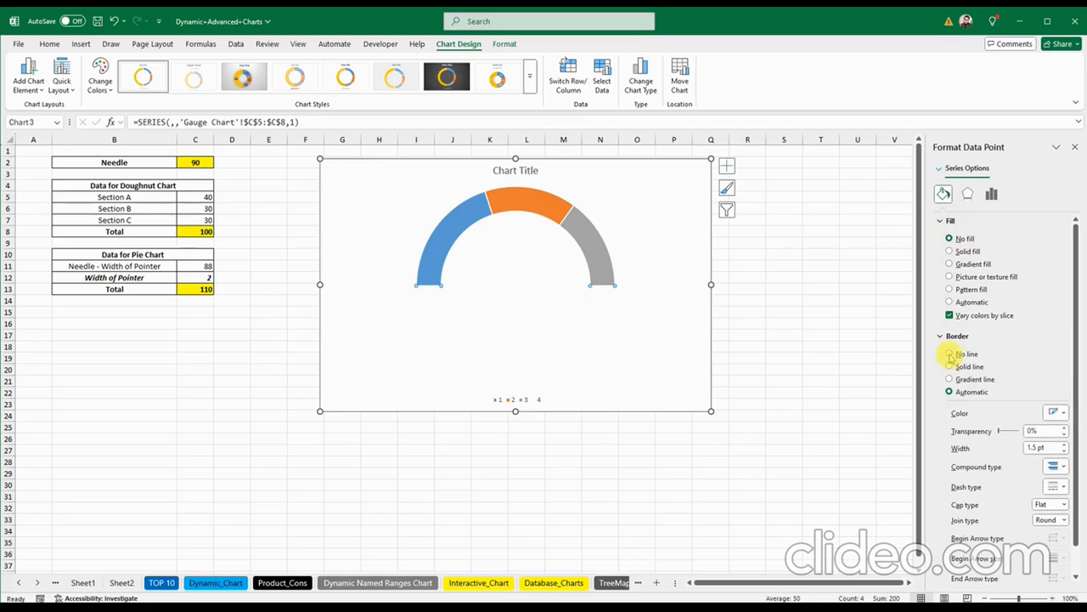
{"action": "left_click", "coordinate": [951, 355]}
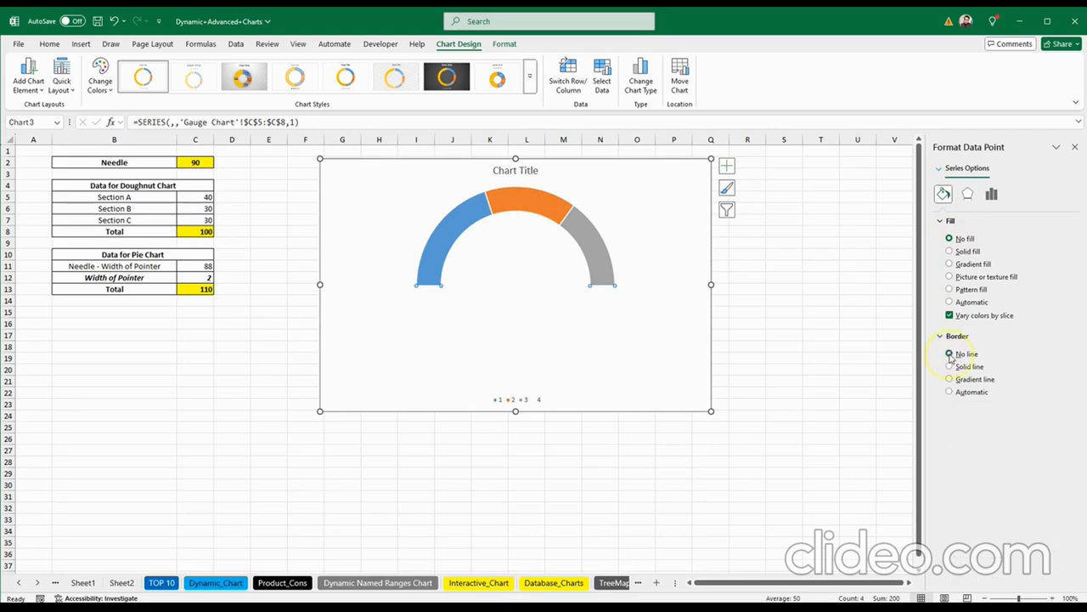
Step: Delete the legend and chart title and remove the chart area's background fill
{"action": "left_click", "coordinate": [515, 400]}
{"action": "key", "text": "Delete"}
{"action": "left_click", "coordinate": [516, 170]}
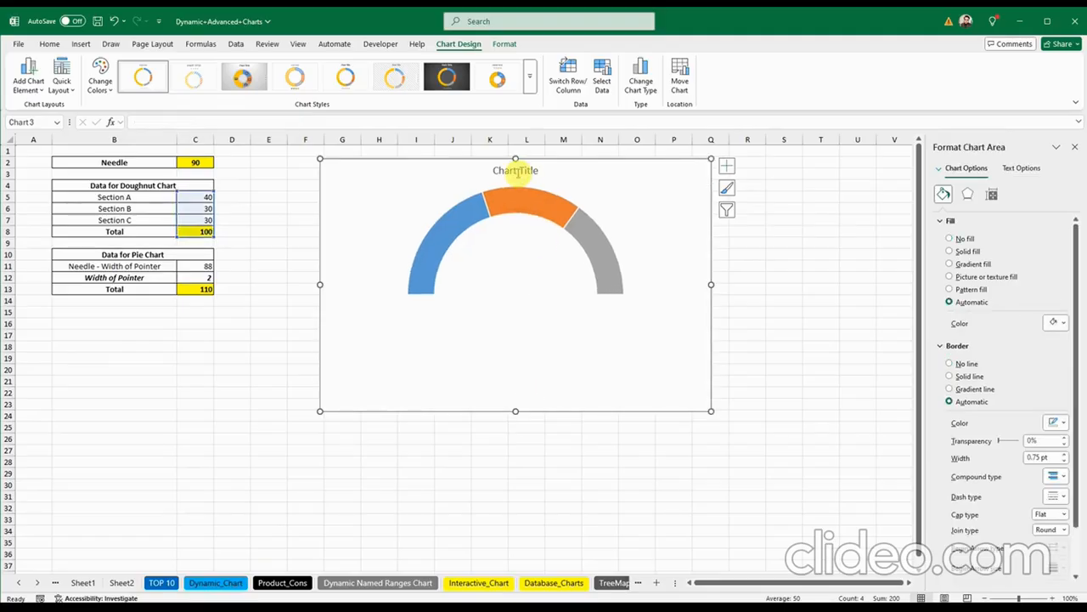
{"action": "key", "text": "Delete"}
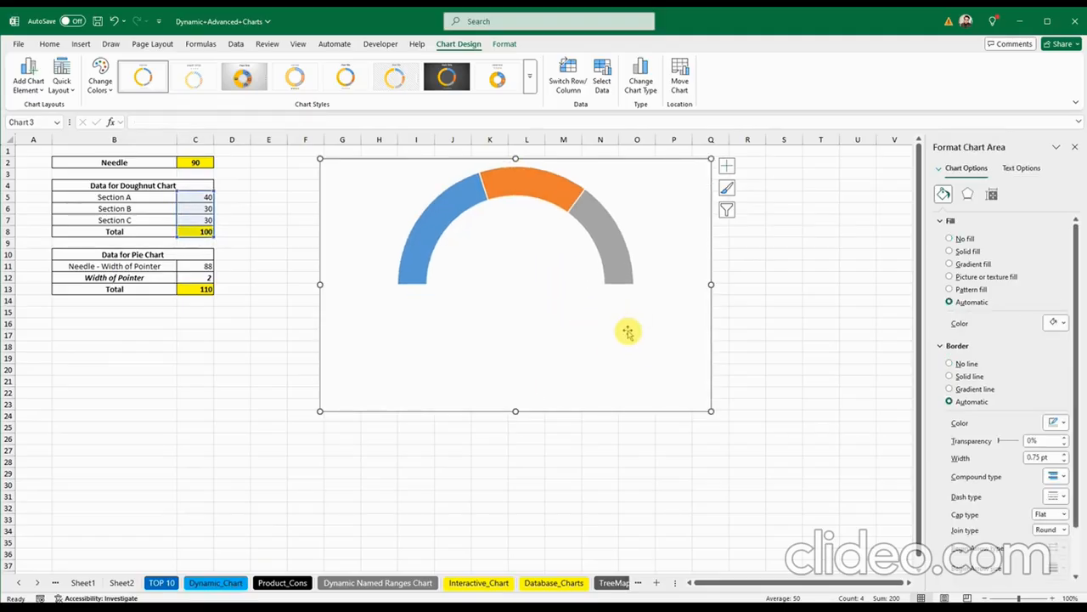
{"action": "left_click", "coordinate": [628, 331]}
{"action": "left_click", "coordinate": [671, 335]}
{"action": "left_click", "coordinate": [914, 232]}
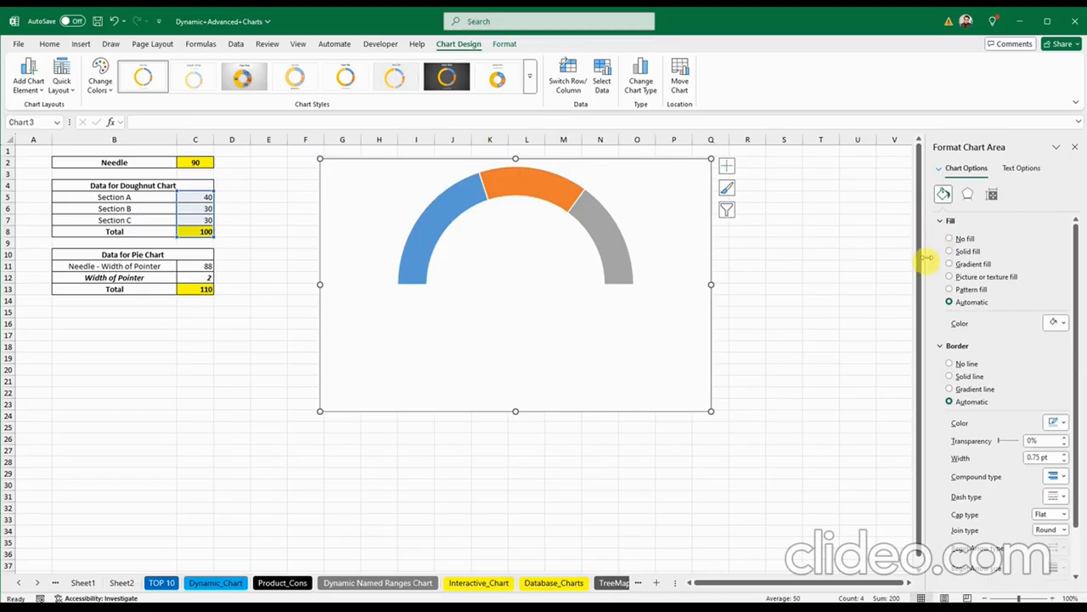
{"action": "left_click", "coordinate": [950, 239]}
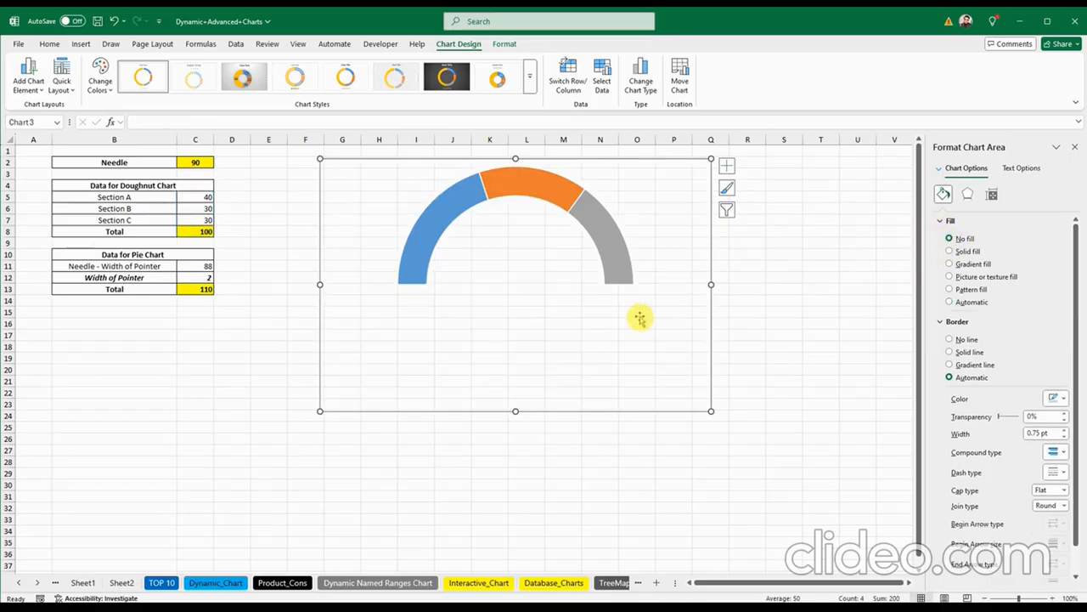
Step: Colour the three gauge slices dark red, yellow and green
{"action": "left_click", "coordinate": [441, 211]}
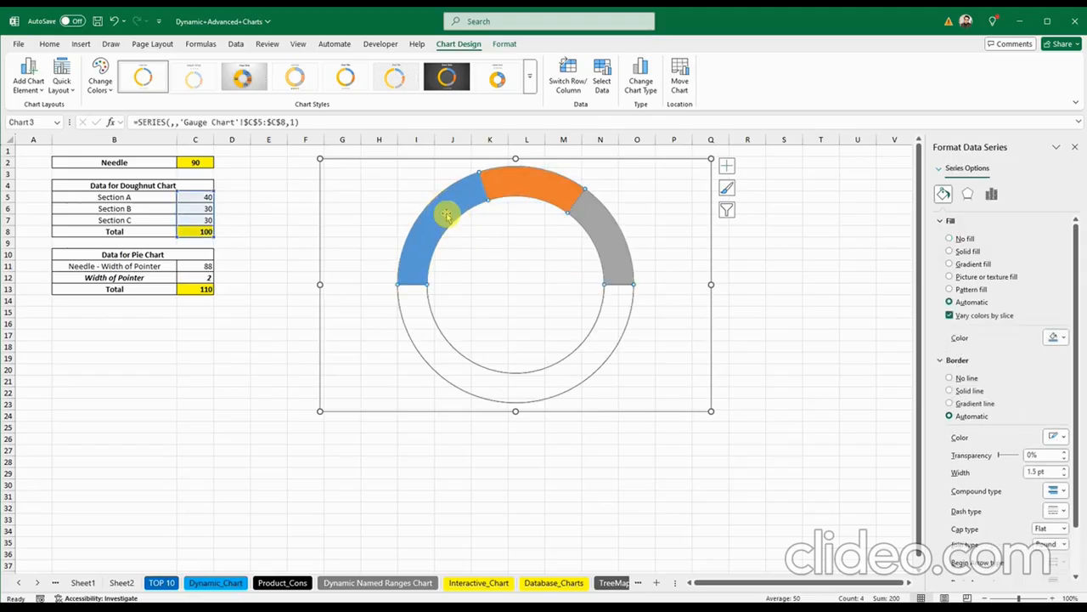
{"action": "left_click", "coordinate": [446, 215]}
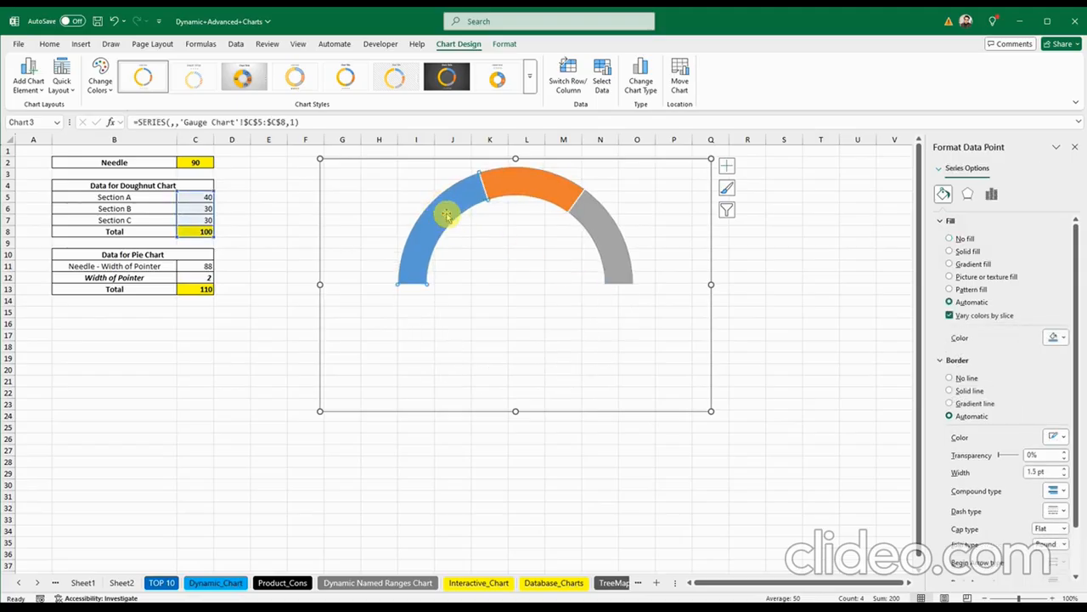
{"action": "left_click", "coordinate": [1065, 340]}
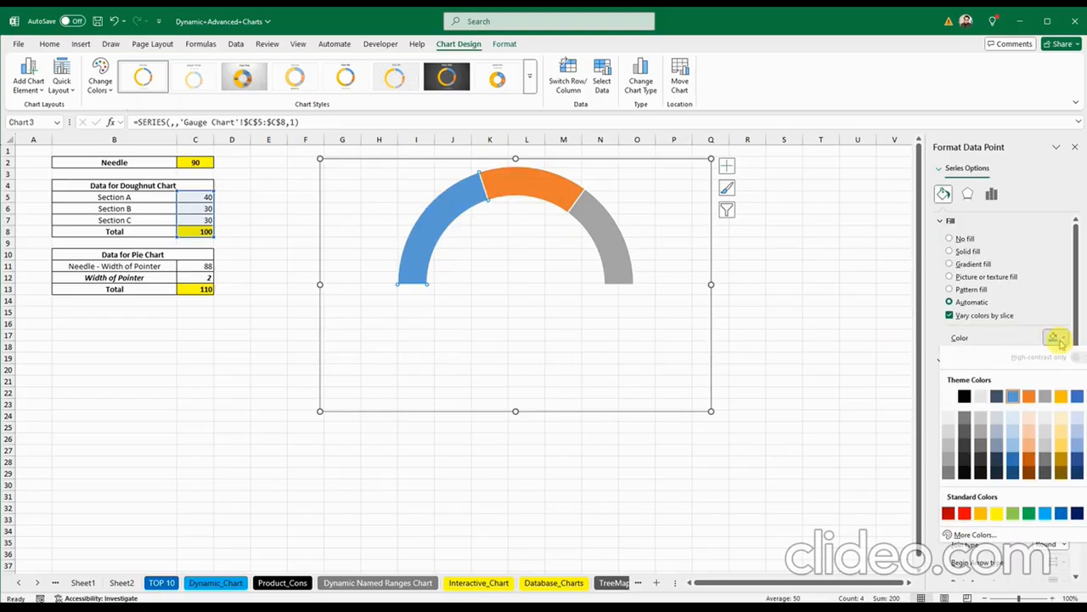
{"action": "left_click", "coordinate": [949, 513]}
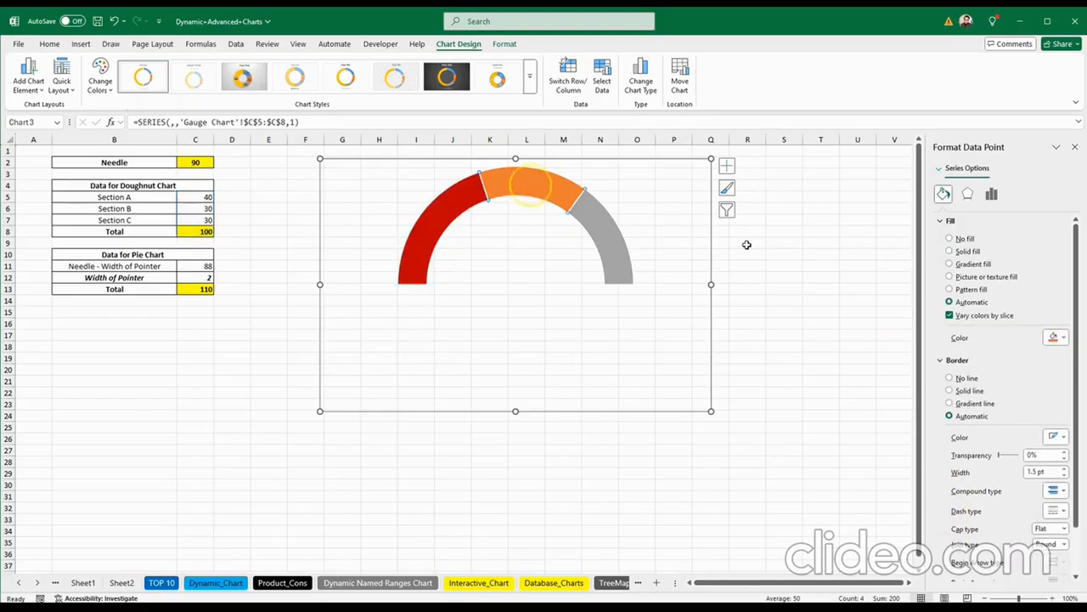
{"action": "left_click", "coordinate": [1065, 337]}
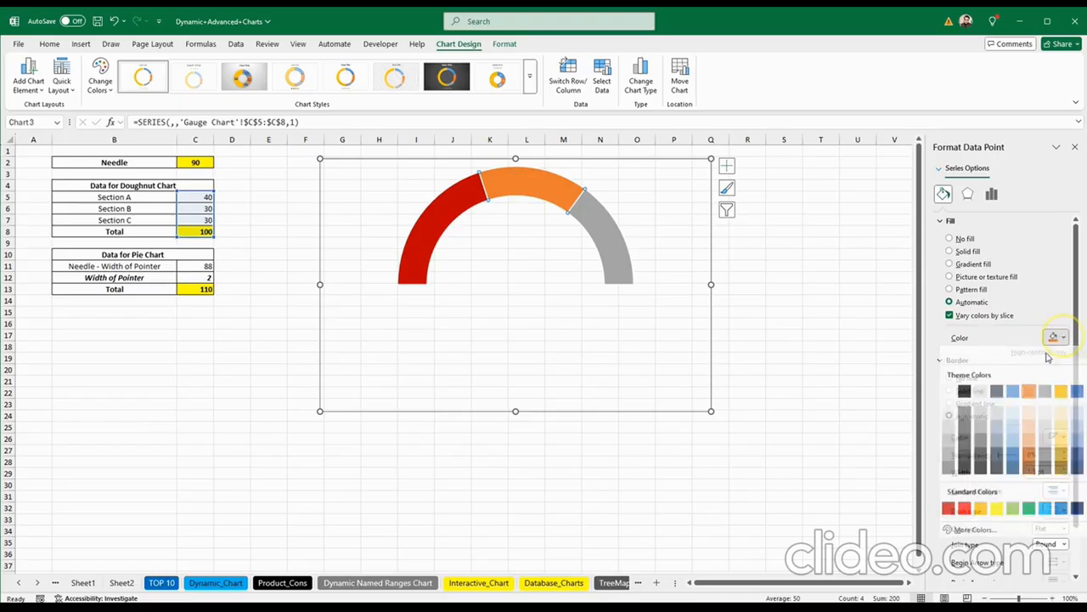
{"action": "left_click", "coordinate": [994, 513]}
{"action": "left_click", "coordinate": [601, 246]}
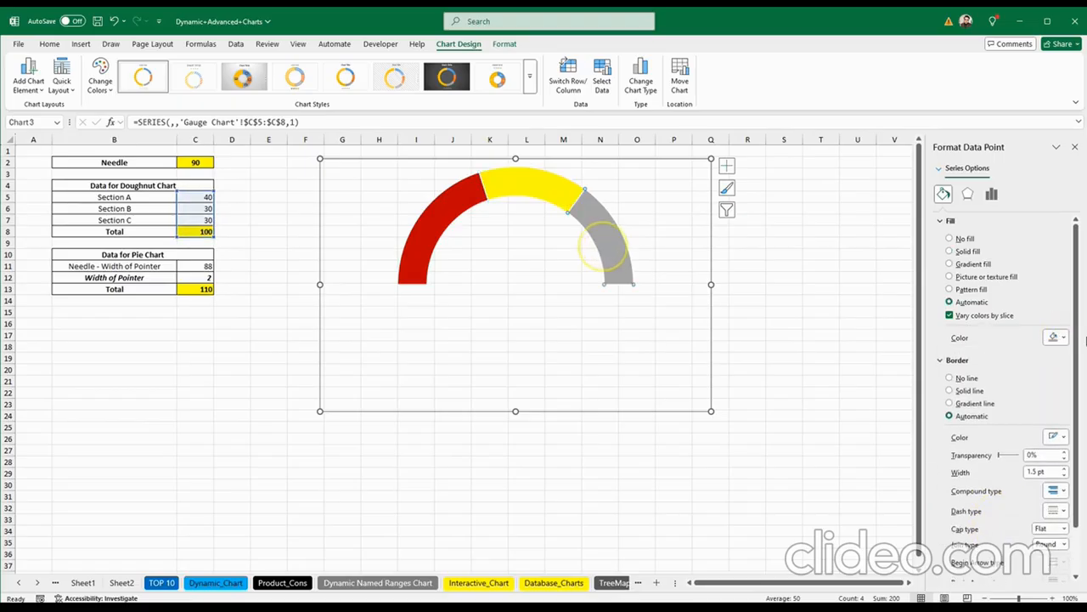
{"action": "left_click", "coordinate": [1056, 337]}
{"action": "left_click", "coordinate": [1029, 512]}
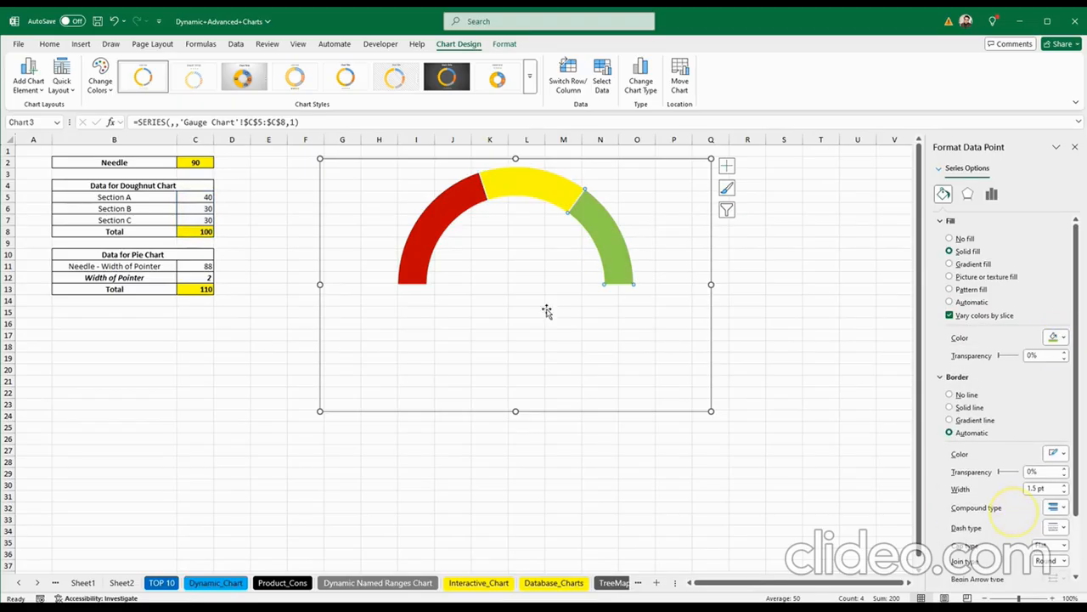
{"action": "left_click", "coordinate": [291, 316]}
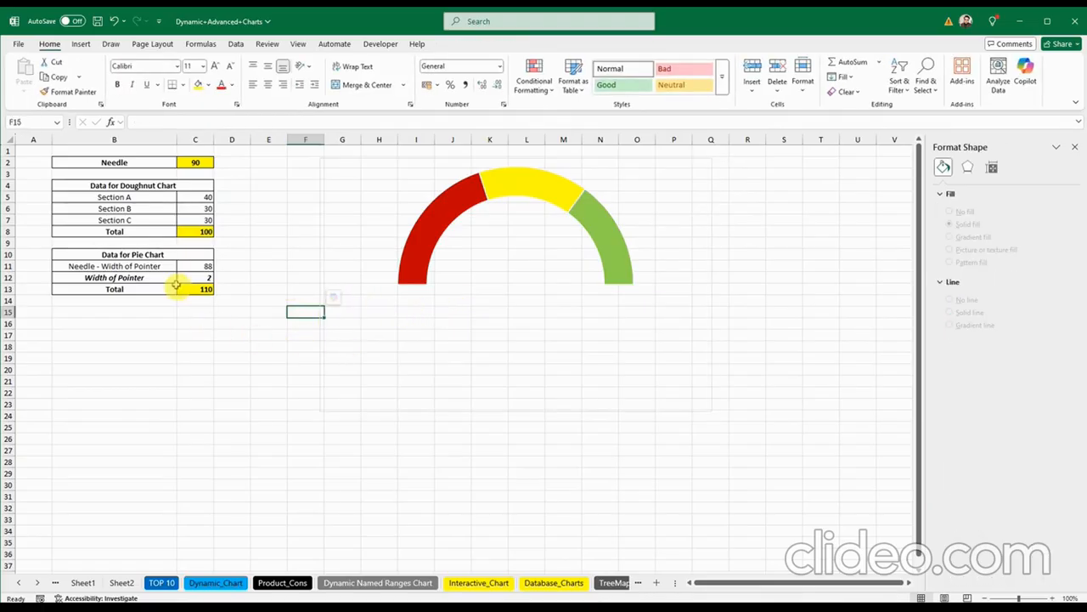
Step: Insert a 2-D Pie chart of C11:C13
{"action": "left_click_drag", "start_coordinate": [197, 265], "coordinate": [200, 291]}
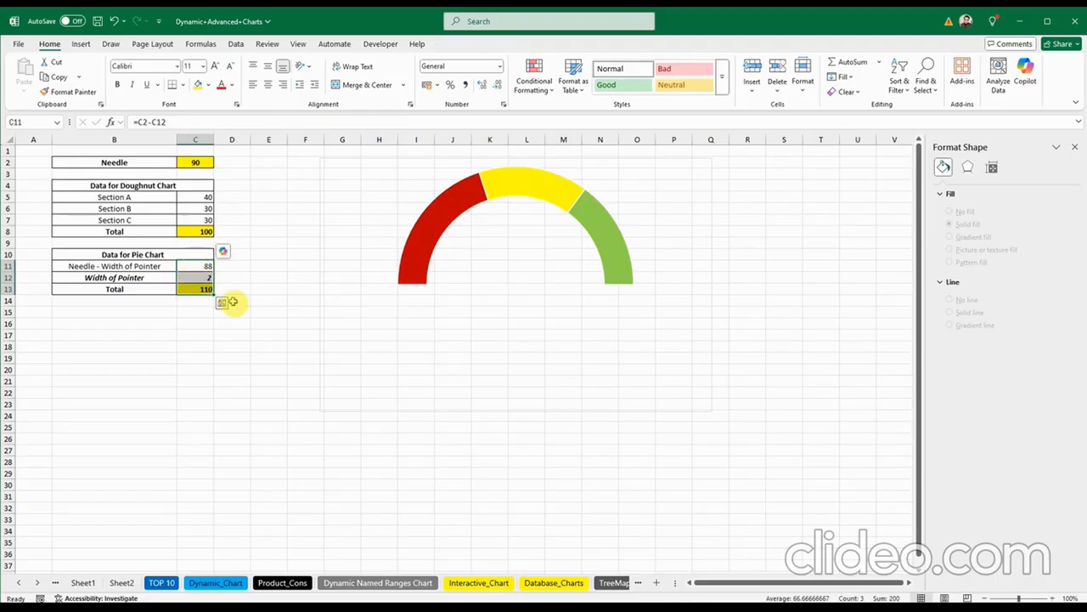
{"action": "left_click", "coordinate": [81, 45]}
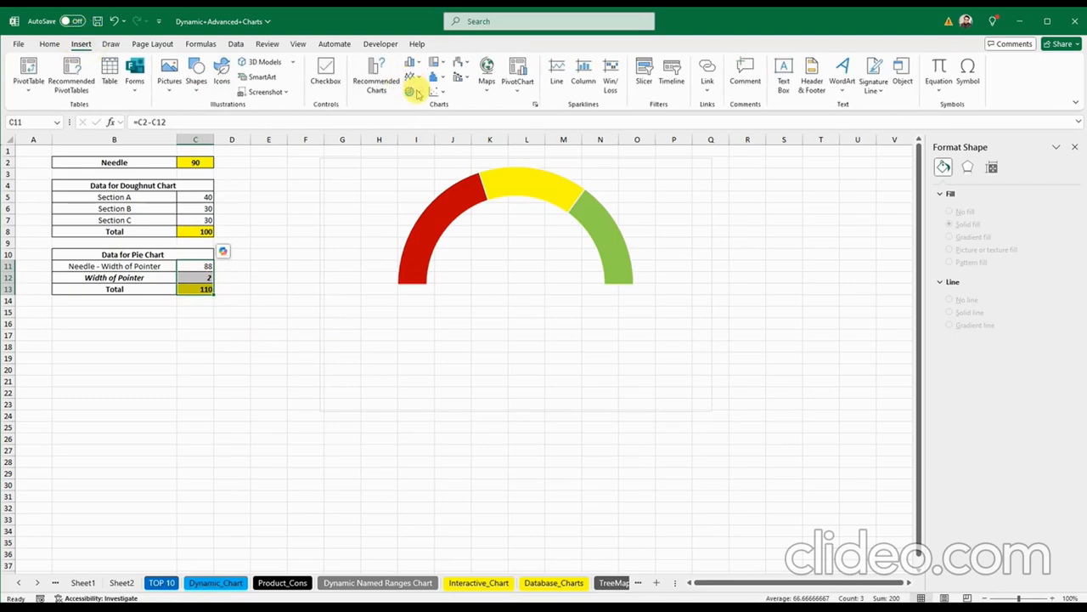
{"action": "left_click", "coordinate": [412, 91]}
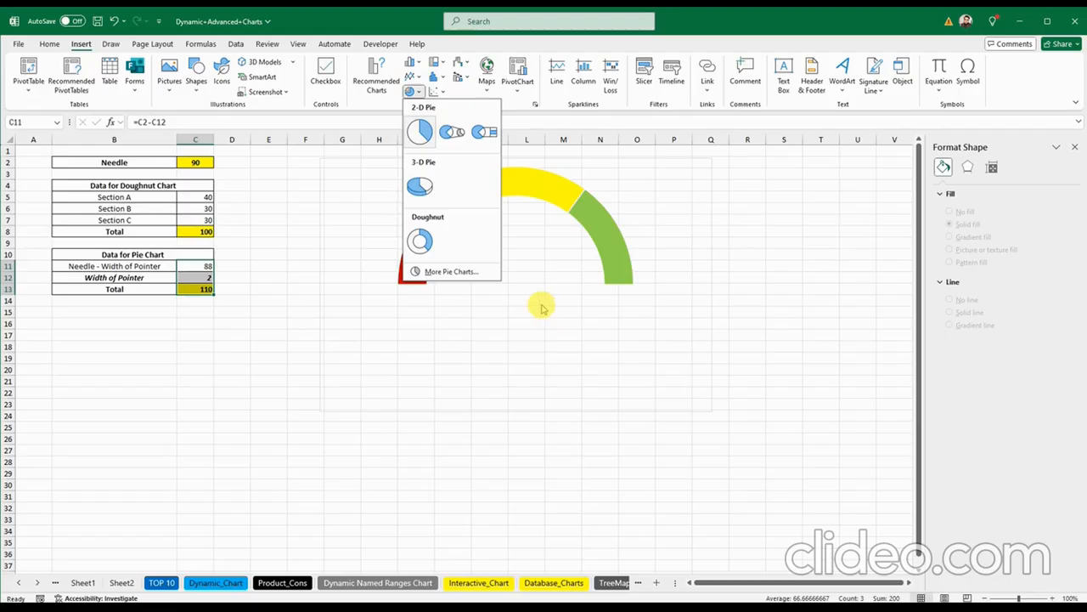
{"action": "left_click", "coordinate": [420, 131]}
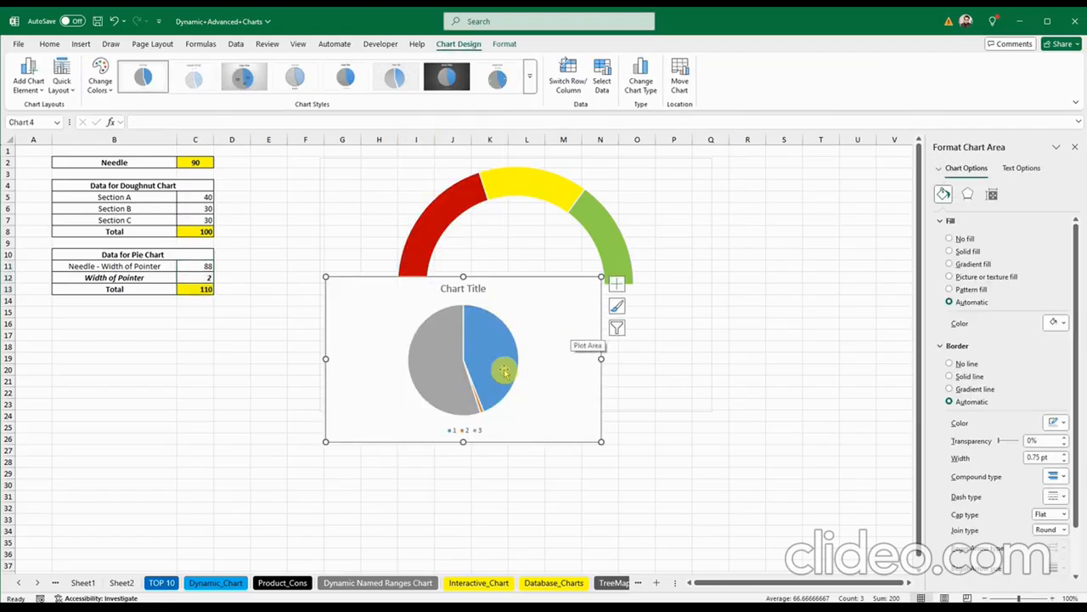
Step: Set the pie series' first-slice angle to 270° and select the large grey slice
{"action": "left_click", "coordinate": [1075, 147]}
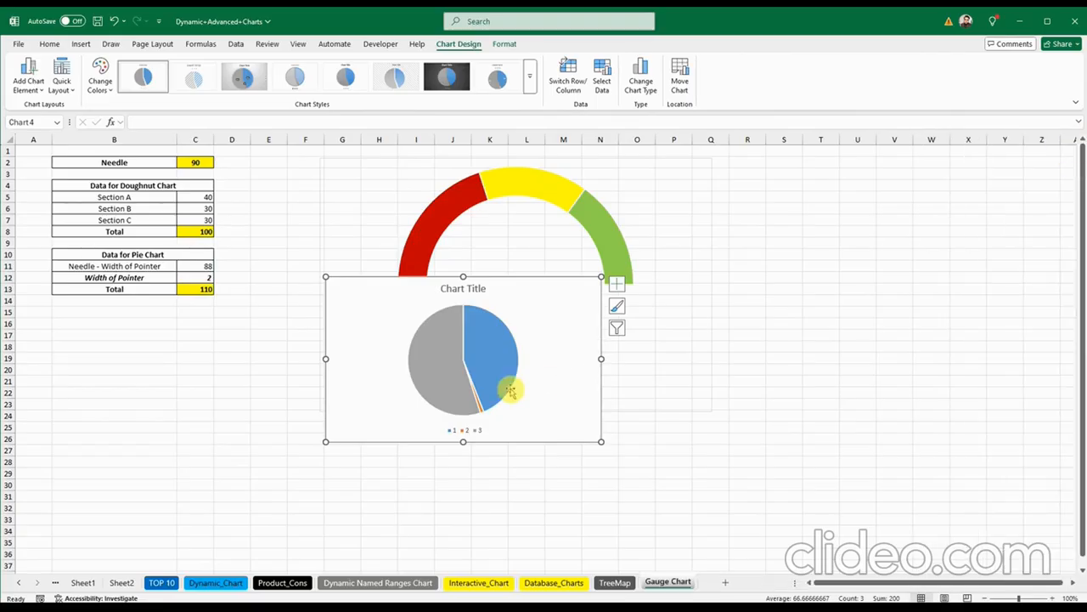
{"action": "left_click", "coordinate": [488, 356]}
{"action": "right_click", "coordinate": [488, 357]}
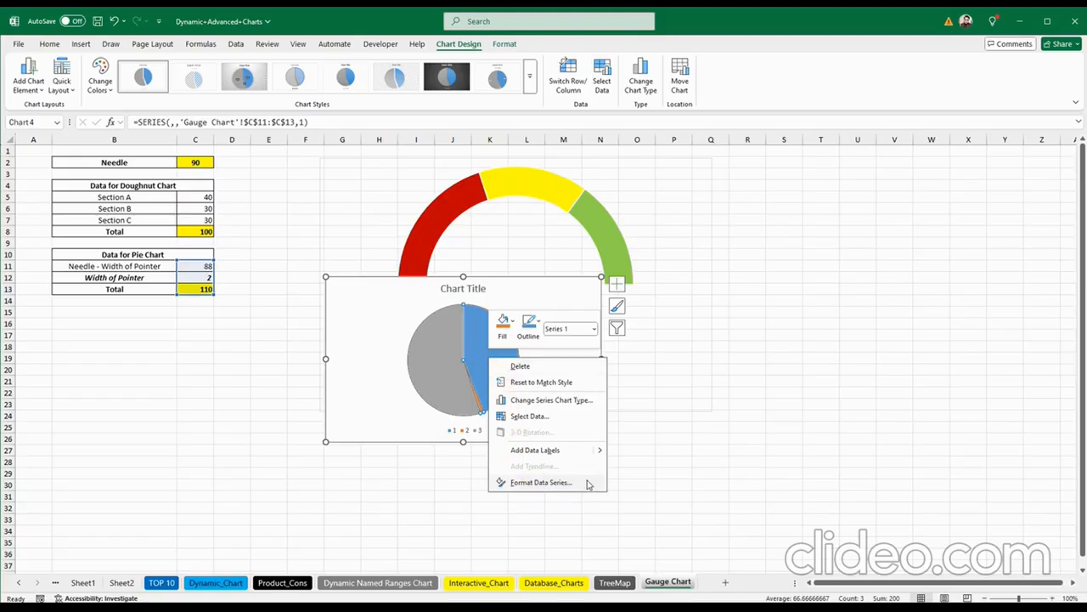
{"action": "left_click", "coordinate": [541, 482]}
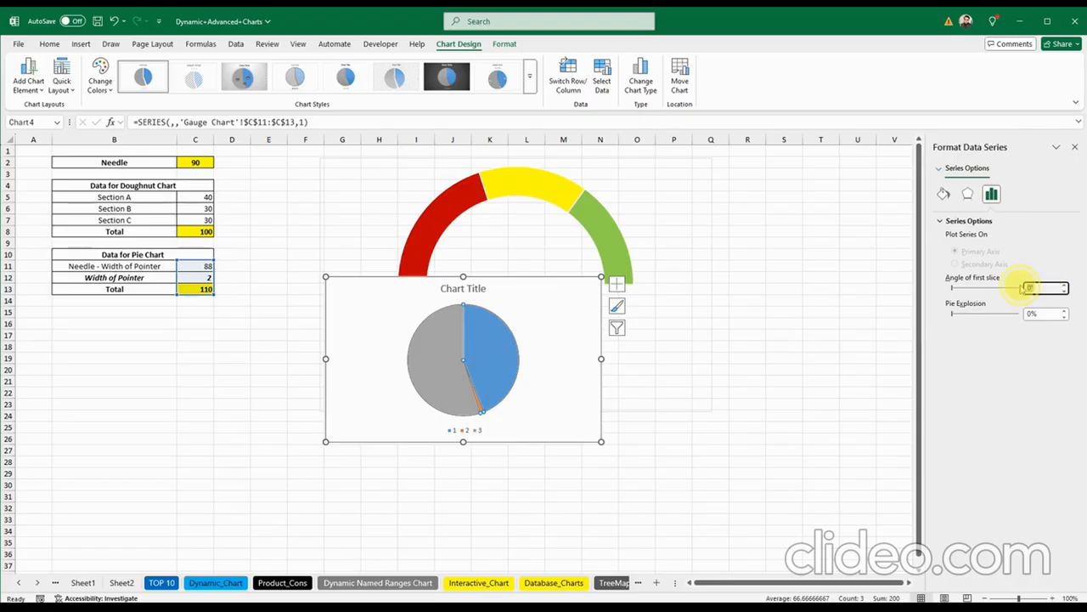
{"action": "key", "text": "Return"}
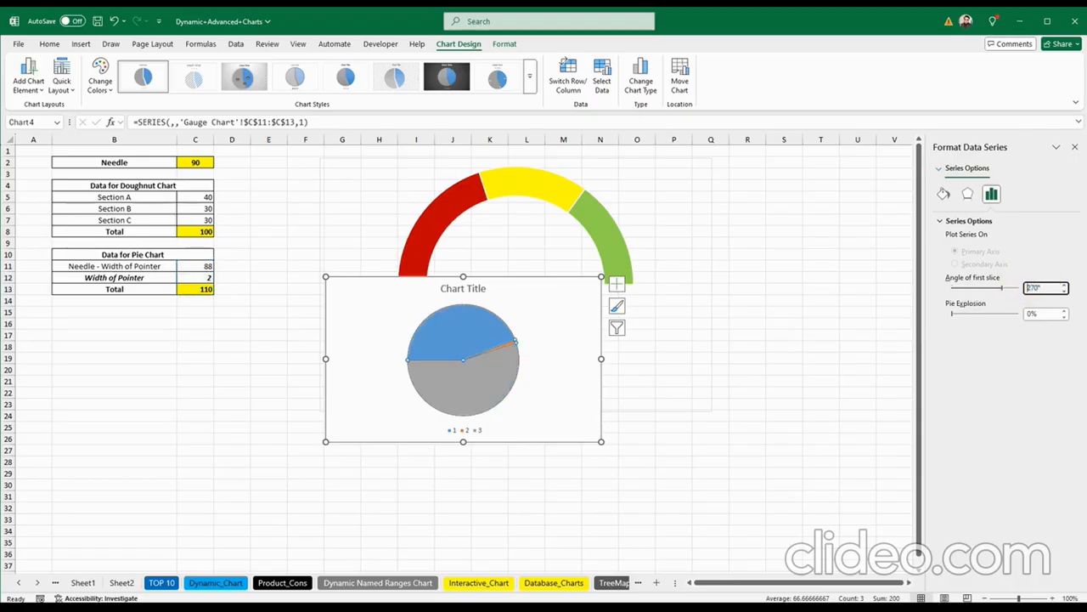
{"action": "left_click", "coordinate": [452, 393]}
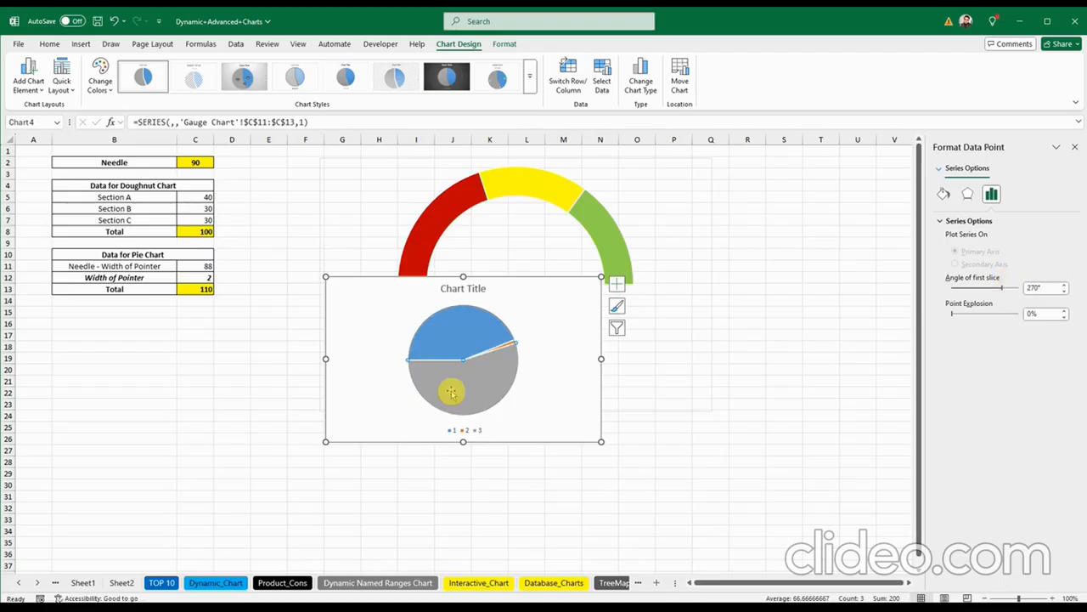
{"action": "left_click", "coordinate": [944, 197]}
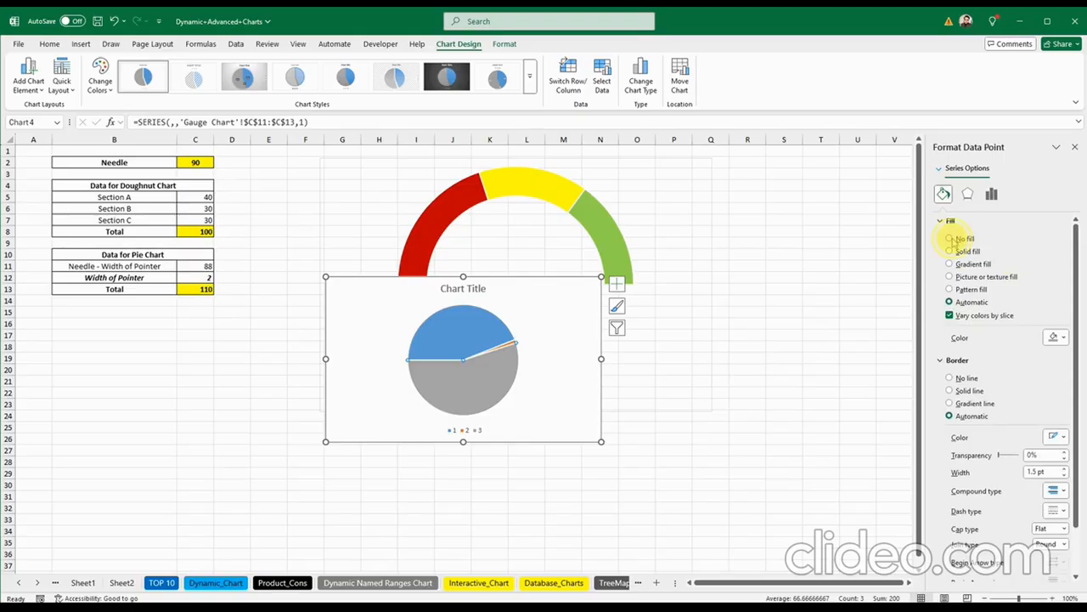
Step: Give the grey and blue pie slices No fill and fill the small needle slice black
{"action": "left_click", "coordinate": [949, 240]}
{"action": "left_click", "coordinate": [444, 331]}
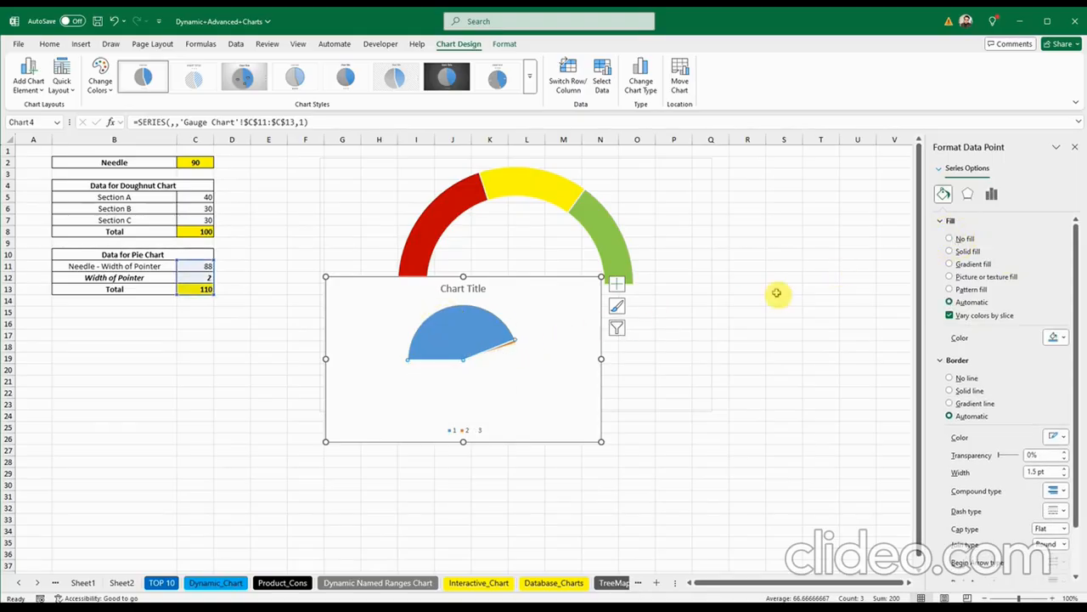
{"action": "left_click", "coordinate": [949, 240]}
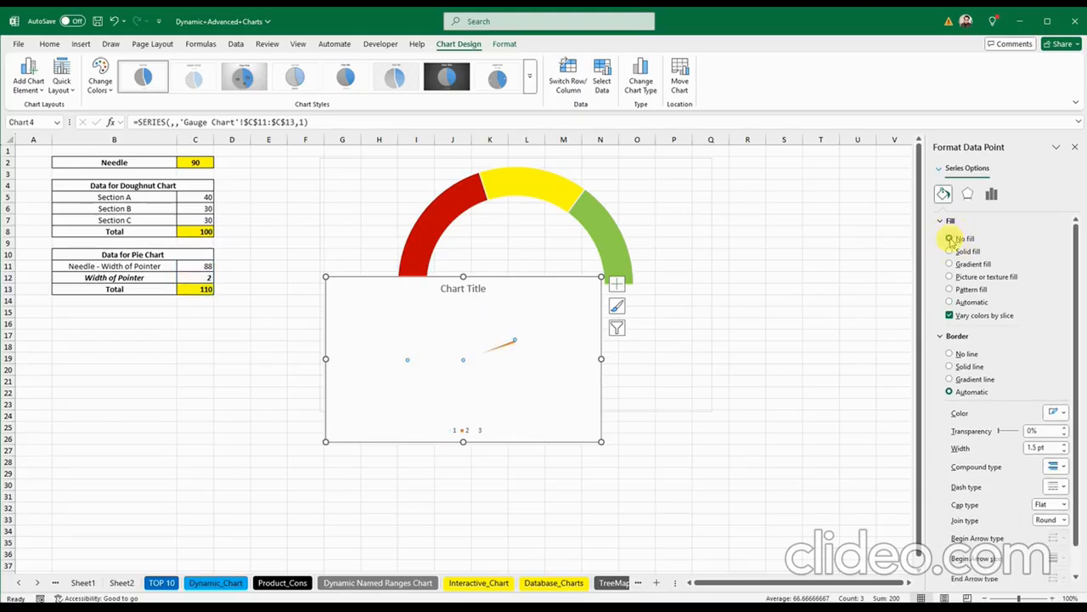
{"action": "left_click", "coordinate": [503, 347]}
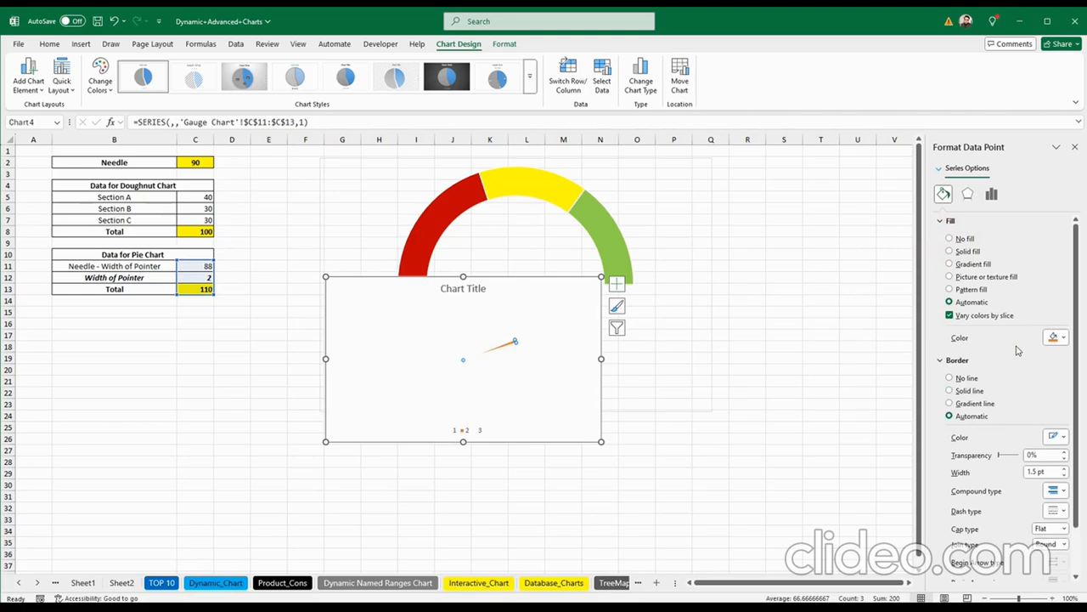
{"action": "left_click", "coordinate": [1056, 339]}
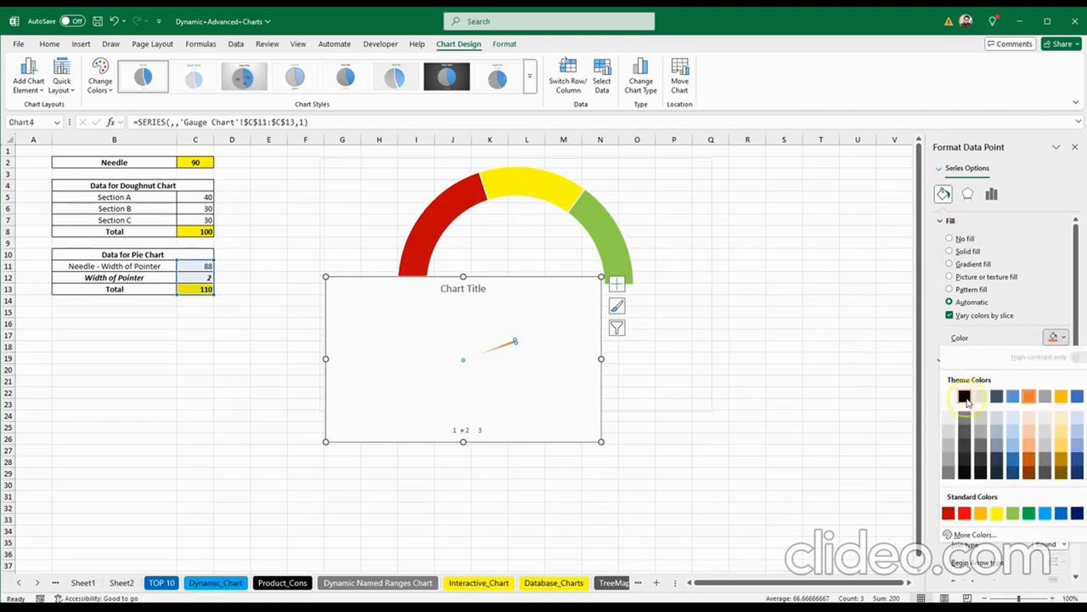
{"action": "left_click", "coordinate": [966, 397]}
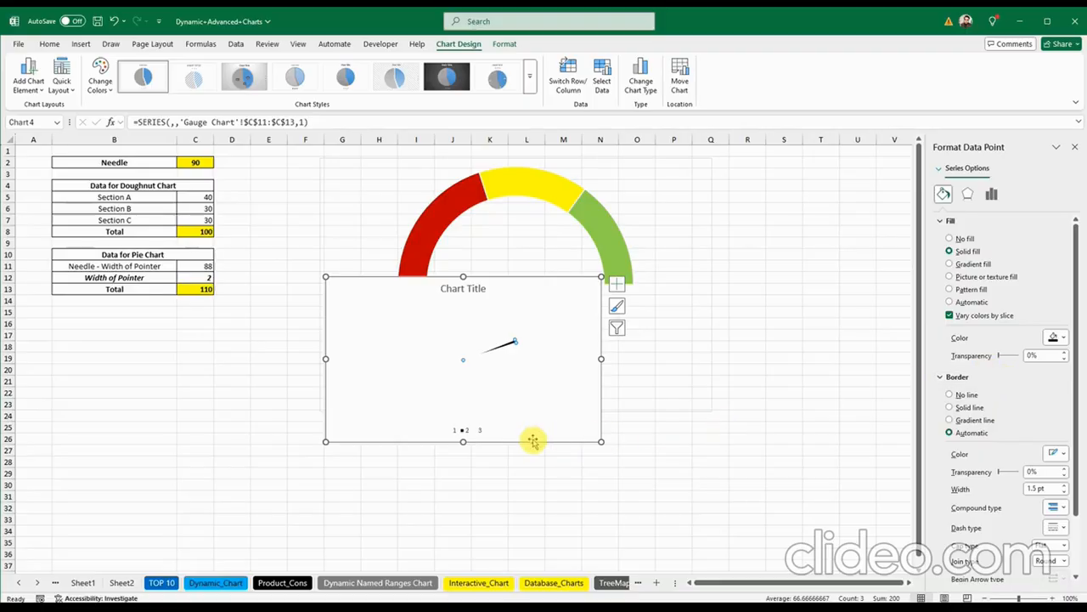
Step: Delete the legend and title, and set the chart area to No fill
{"action": "left_click", "coordinate": [467, 431]}
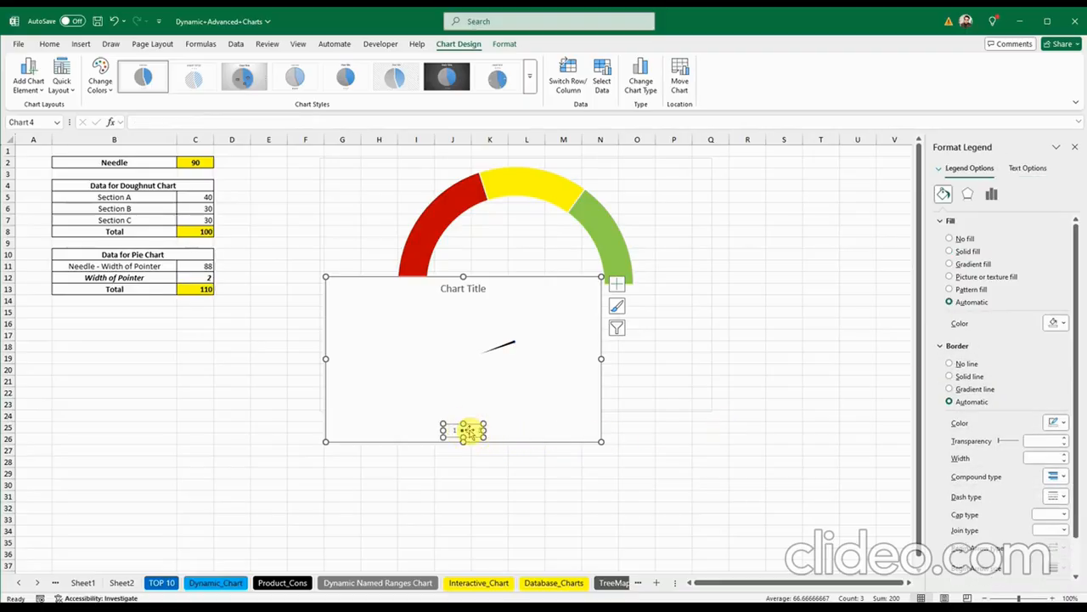
{"action": "key", "text": "Delete"}
{"action": "left_click", "coordinate": [470, 291]}
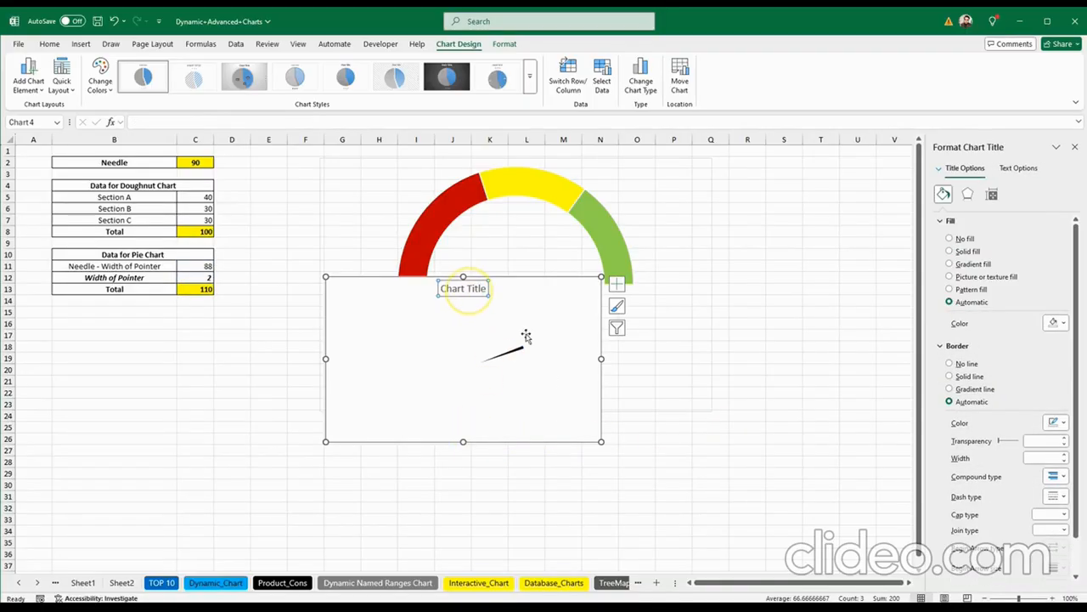
{"action": "left_click", "coordinate": [549, 388]}
{"action": "left_click", "coordinate": [512, 339]}
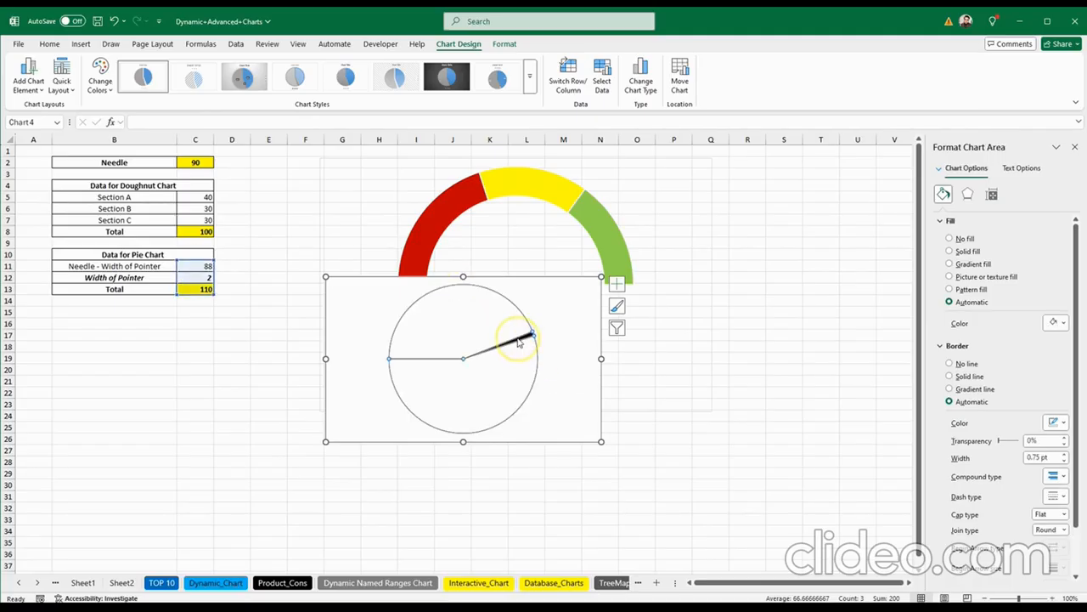
{"action": "left_click", "coordinate": [571, 365]}
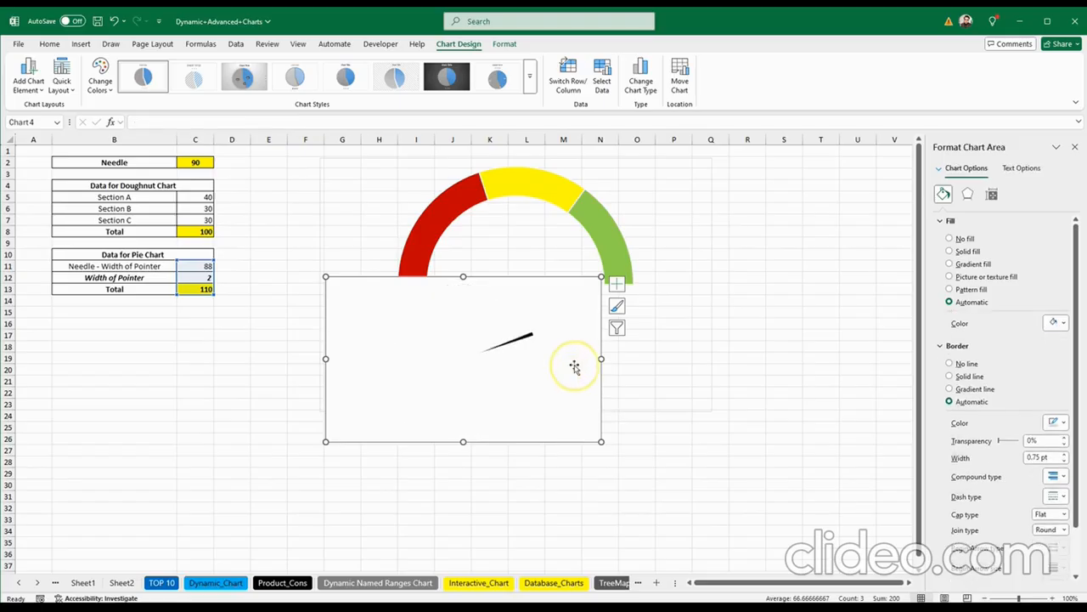
{"action": "left_click", "coordinate": [951, 241]}
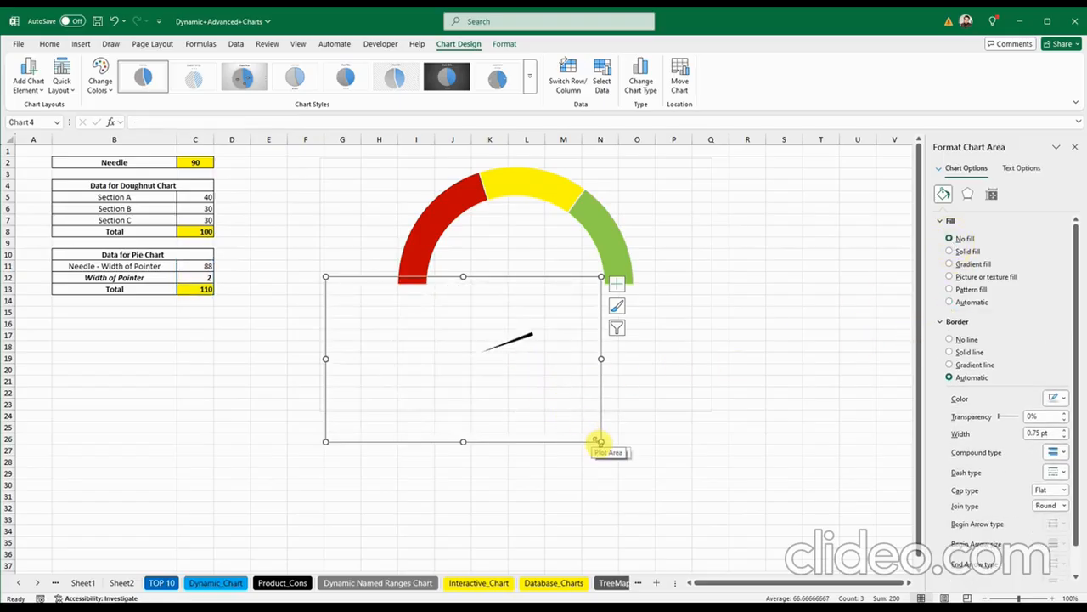
Step: Move and enlarge the needle chart over the doughnut gauge, adjusting the gauge's size slightly
{"action": "left_click", "coordinate": [1074, 147]}
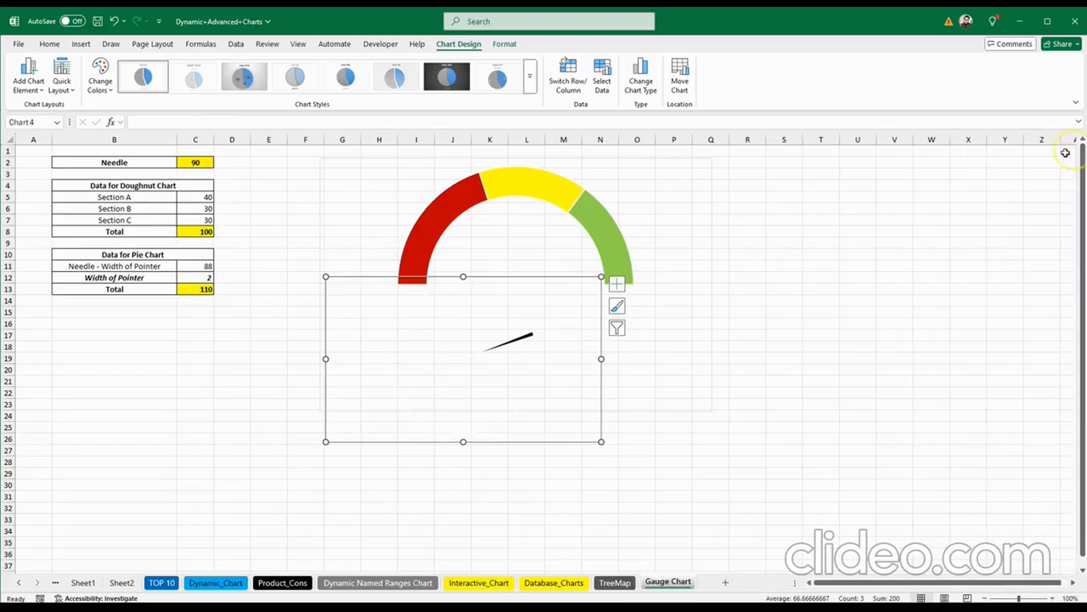
{"action": "left_click", "coordinate": [450, 305]}
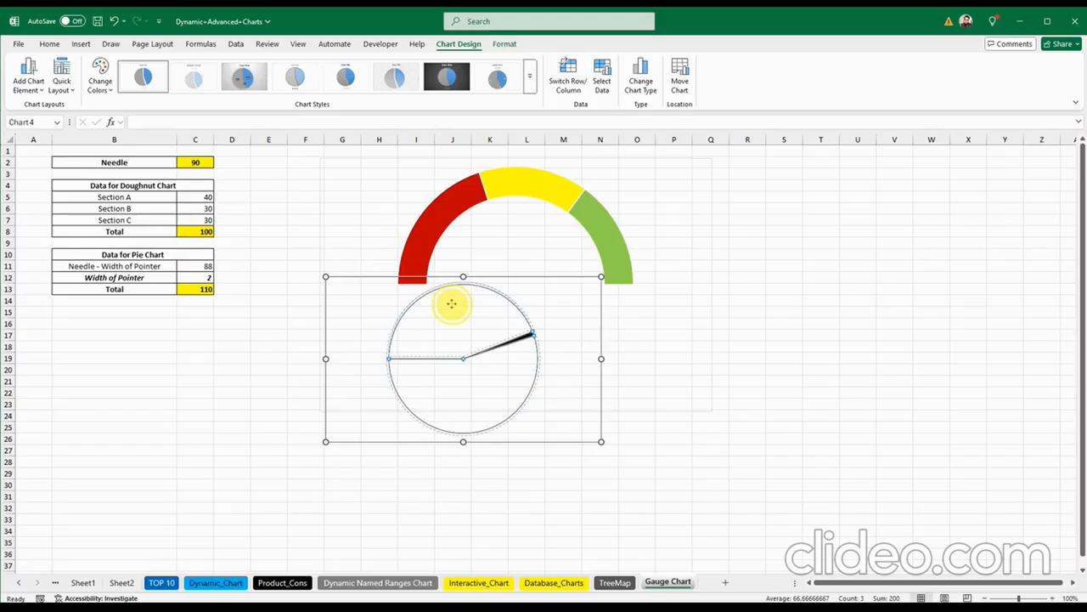
{"action": "left_click_drag", "start_coordinate": [371, 291], "coordinate": [411, 194]}
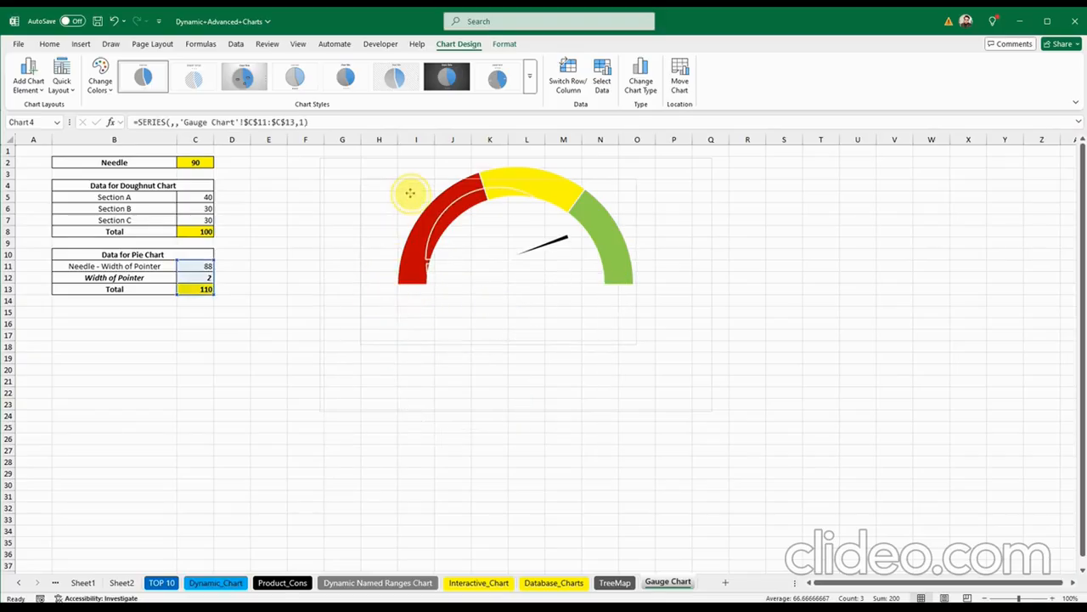
{"action": "left_click", "coordinate": [556, 279]}
{"action": "left_click_drag", "start_coordinate": [636, 344], "coordinate": [731, 419]}
{"action": "left_click_drag", "start_coordinate": [396, 211], "coordinate": [369, 200]}
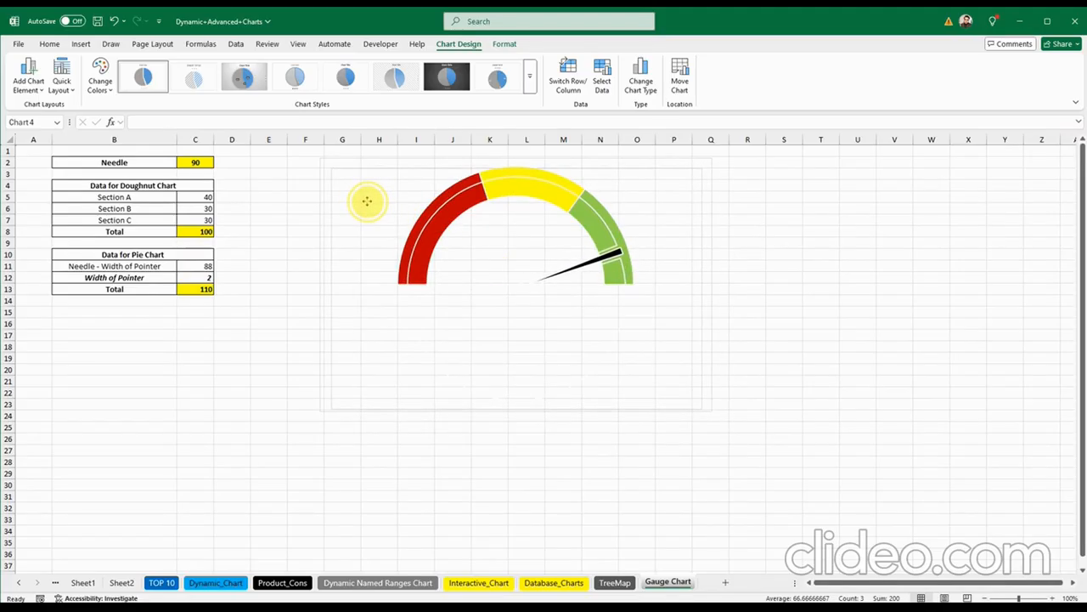
{"action": "left_click", "coordinate": [529, 211]}
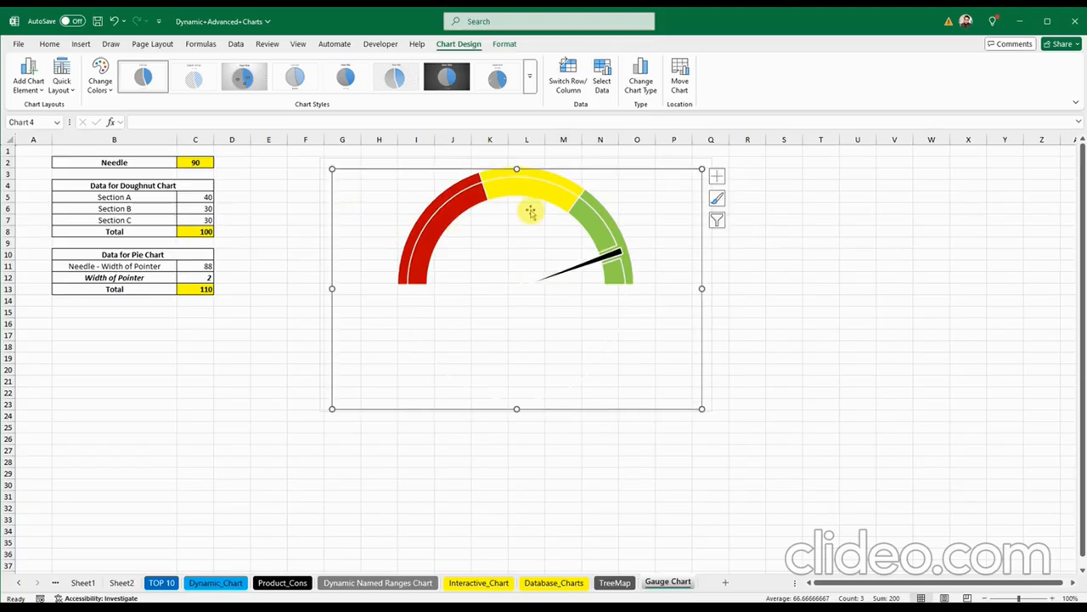
{"action": "left_click_drag", "start_coordinate": [517, 169], "coordinate": [516, 162]}
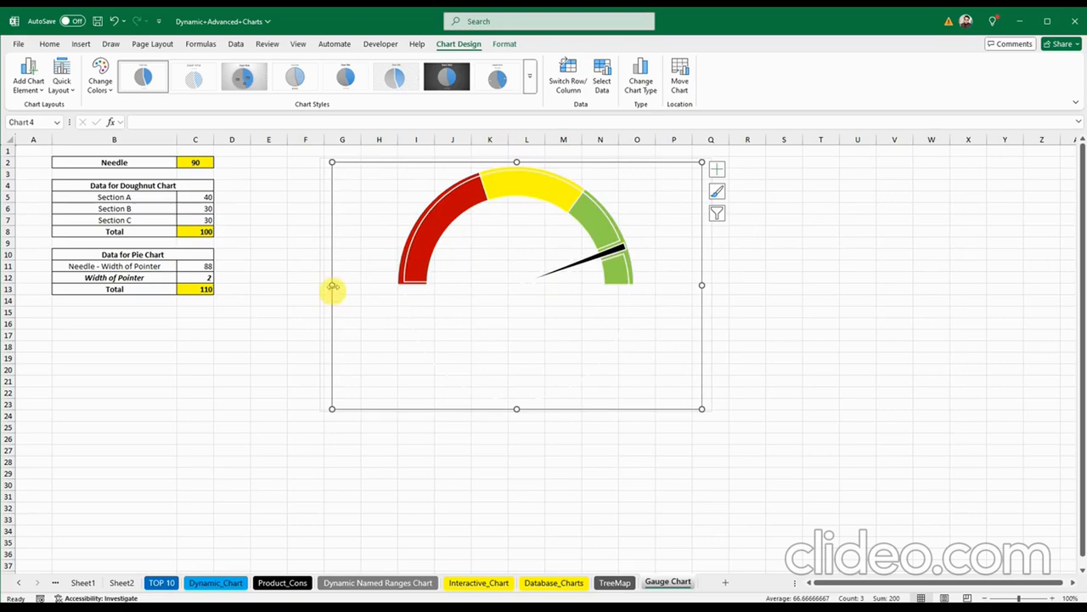
{"action": "left_click_drag", "start_coordinate": [333, 287], "coordinate": [329, 286]}
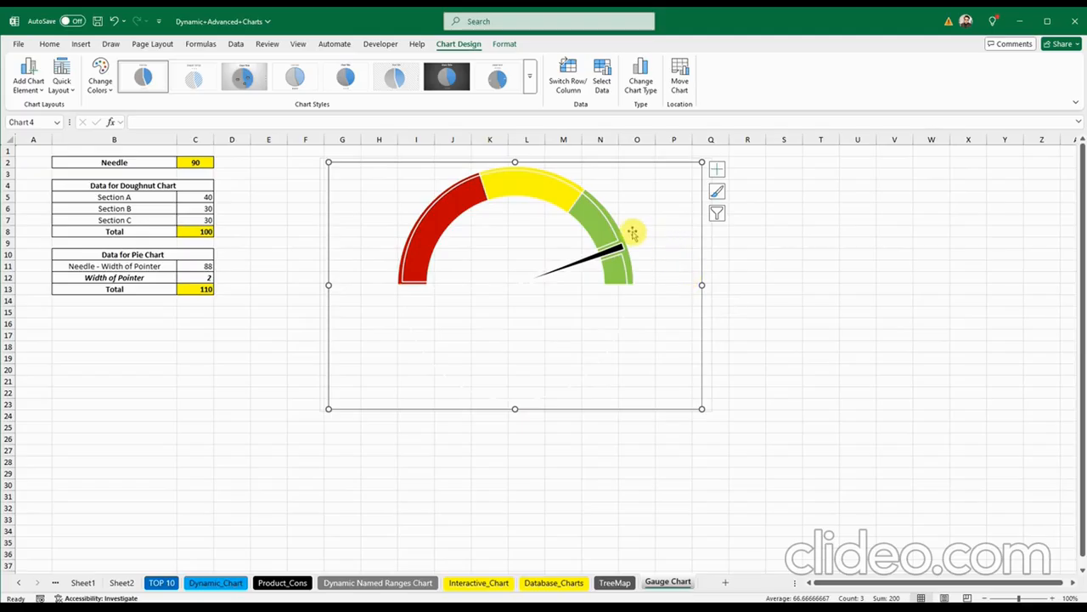
Step: Align both charts with Align Center and Align Middle, then widen the group slightly
{"action": "left_click", "coordinate": [373, 159], "text": "ctrl"}
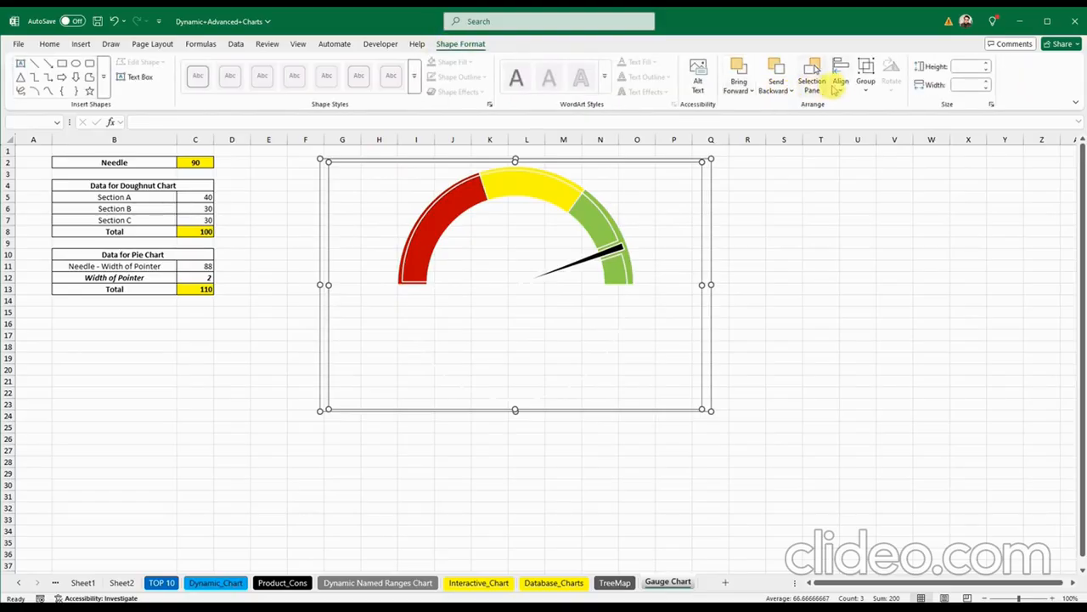
{"action": "left_click", "coordinate": [840, 76]}
{"action": "left_click", "coordinate": [859, 124]}
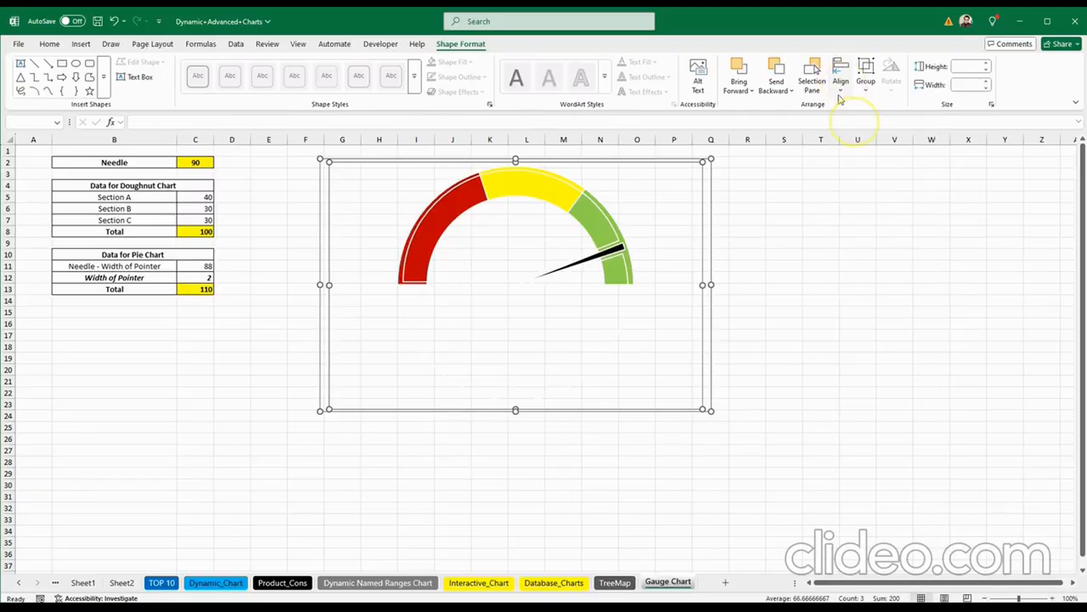
{"action": "left_click", "coordinate": [840, 79]}
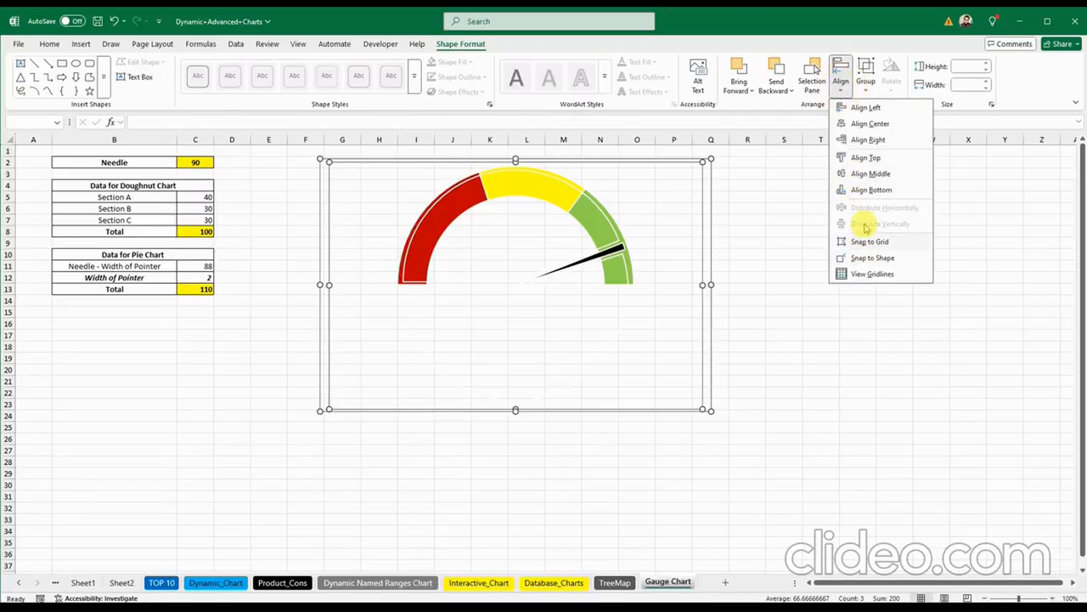
{"action": "left_click", "coordinate": [868, 175]}
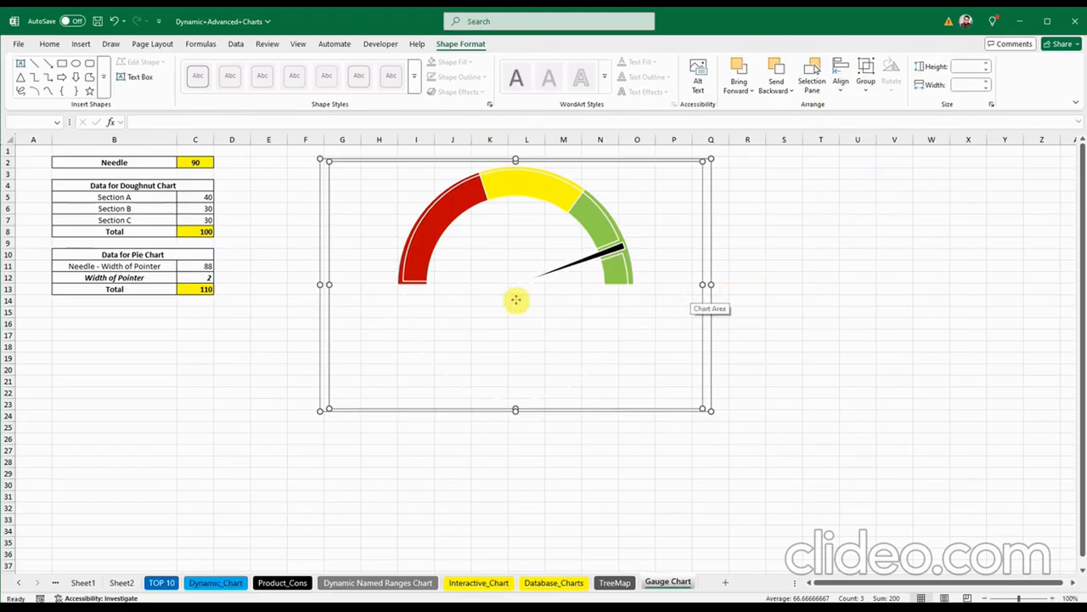
{"action": "left_click_drag", "start_coordinate": [327, 286], "coordinate": [316, 285]}
Step: Set the pie series outline to No Outline so only the needle shows
{"action": "left_click", "coordinate": [759, 320]}
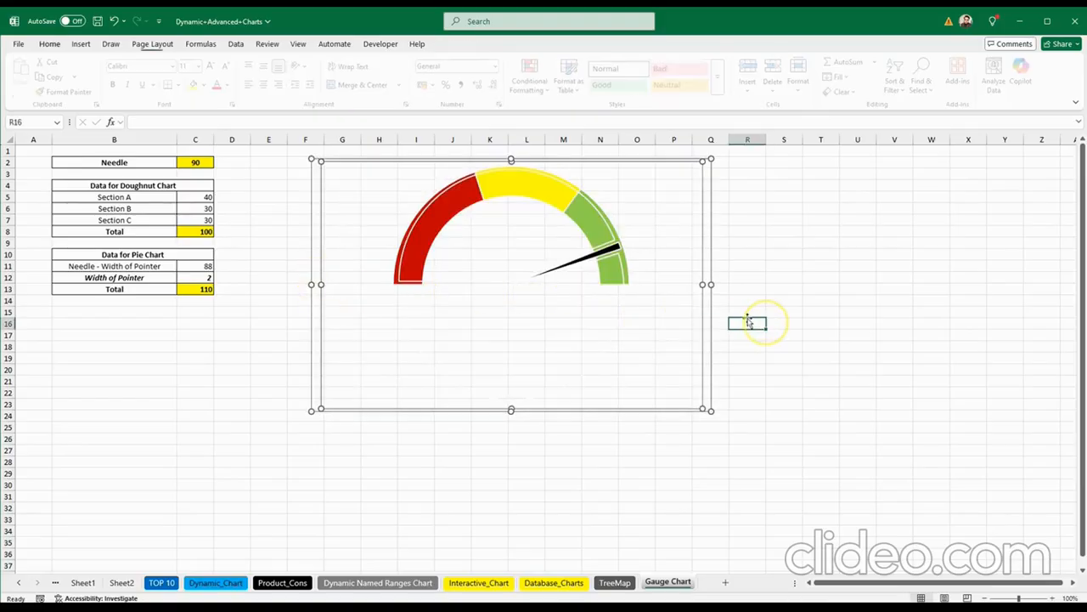
{"action": "left_click", "coordinate": [581, 226]}
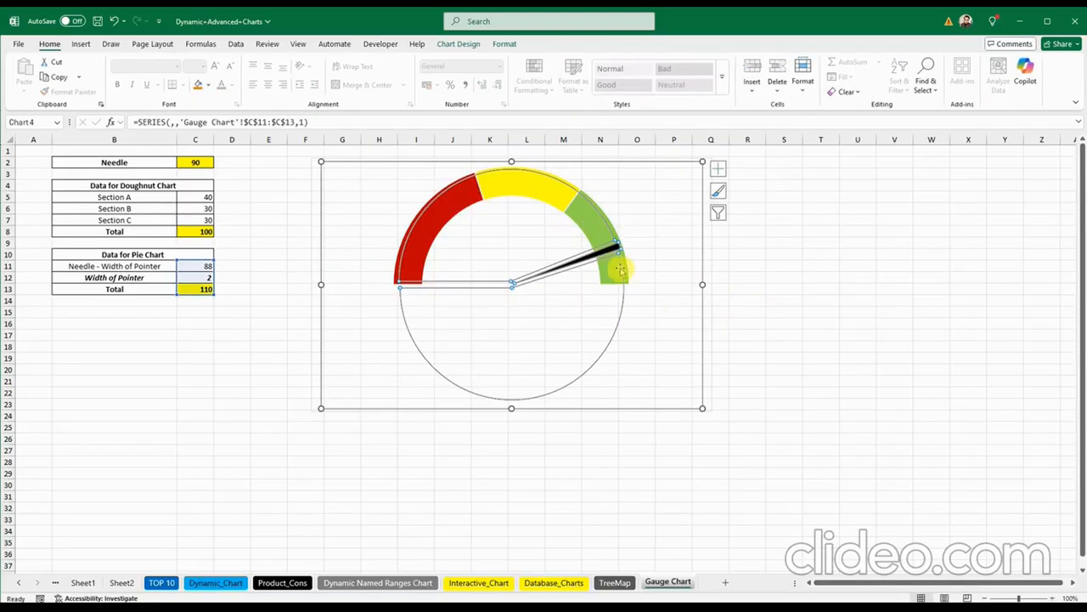
{"action": "right_click", "coordinate": [592, 209]}
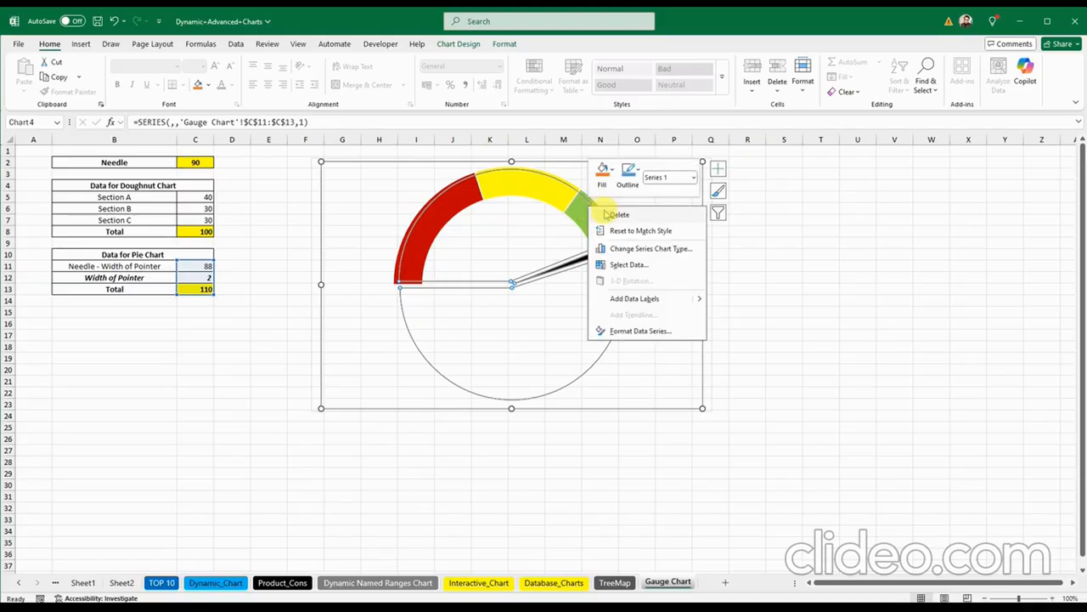
{"action": "left_click", "coordinate": [629, 174]}
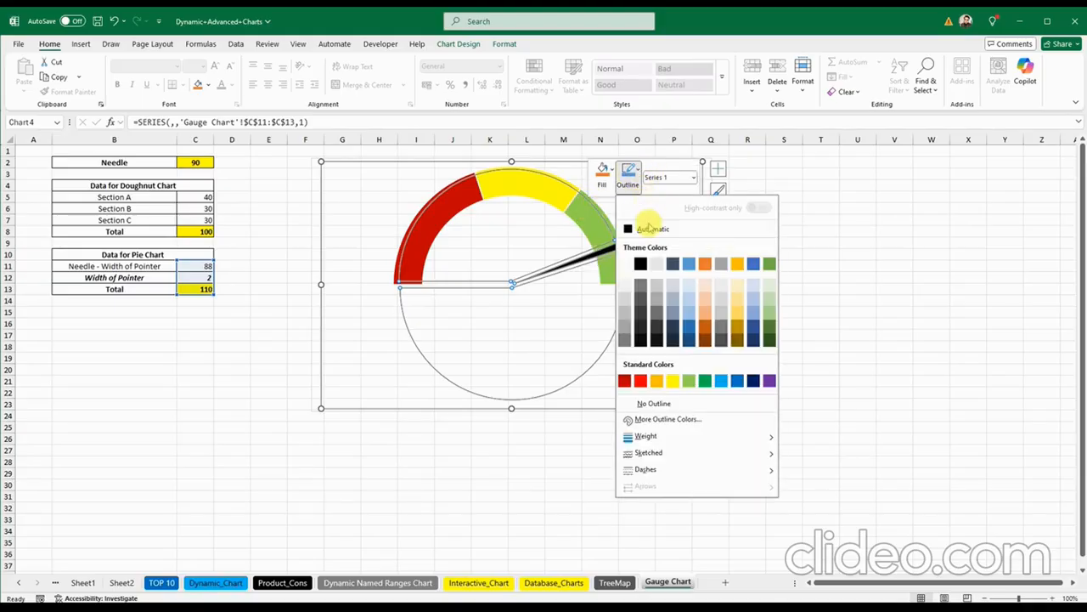
{"action": "left_click", "coordinate": [656, 406]}
{"action": "left_click", "coordinate": [371, 329]}
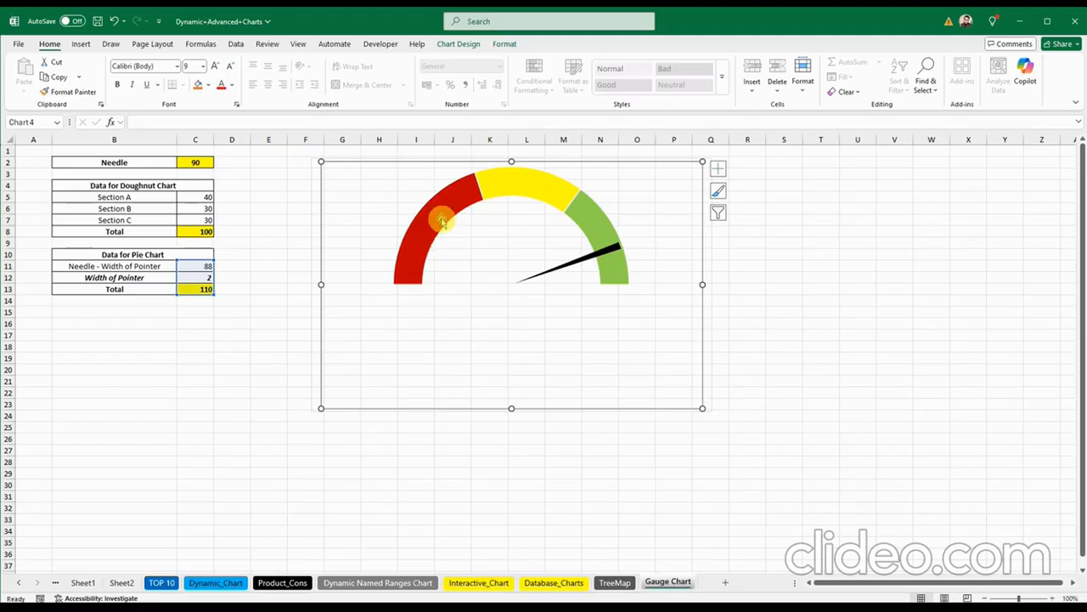
Step: Enter 35 for Section A in C5 and 35 for Section B in C6
{"action": "left_click", "coordinate": [199, 196]}
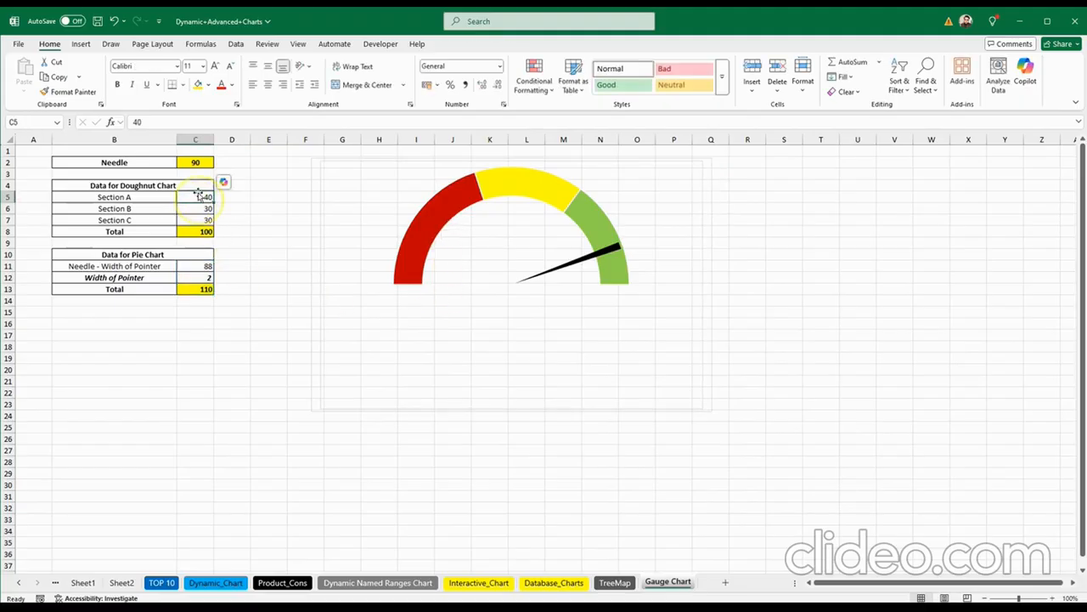
{"action": "type", "text": "35"}
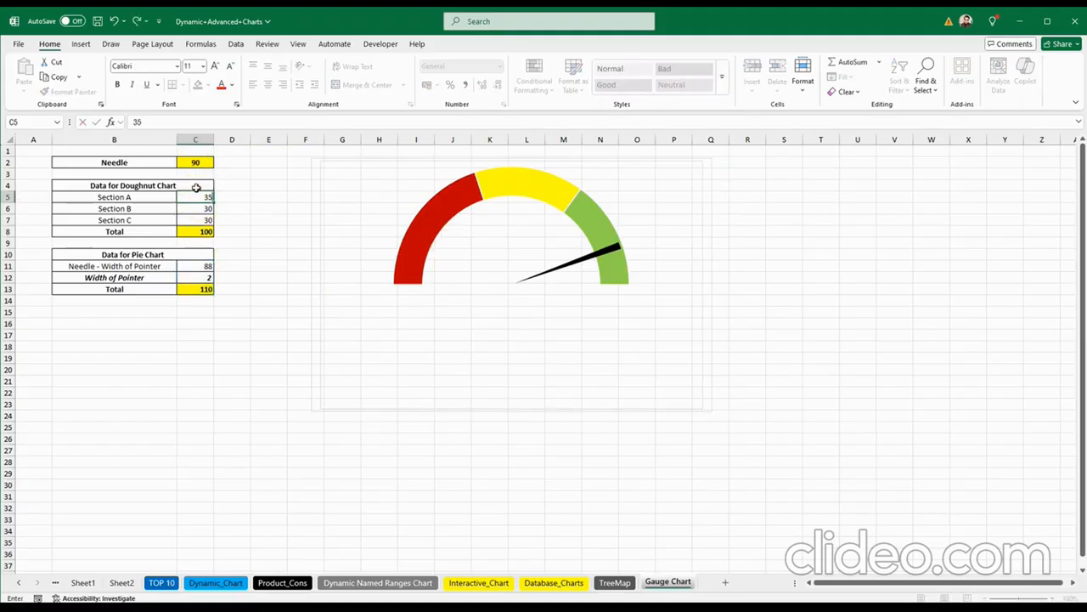
{"action": "key", "text": "Return"}
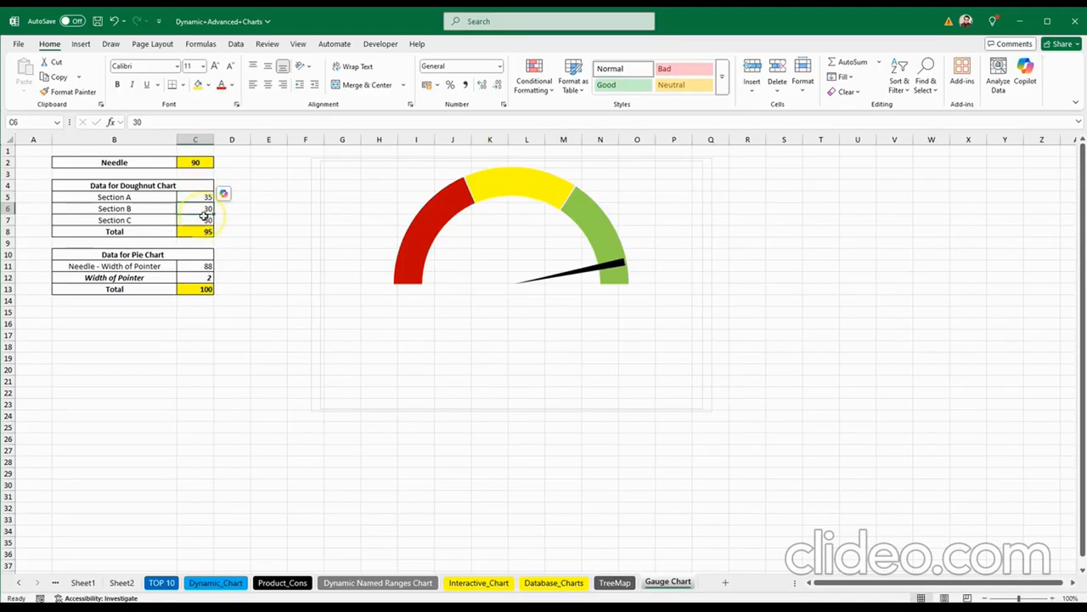
{"action": "left_click", "coordinate": [203, 230]}
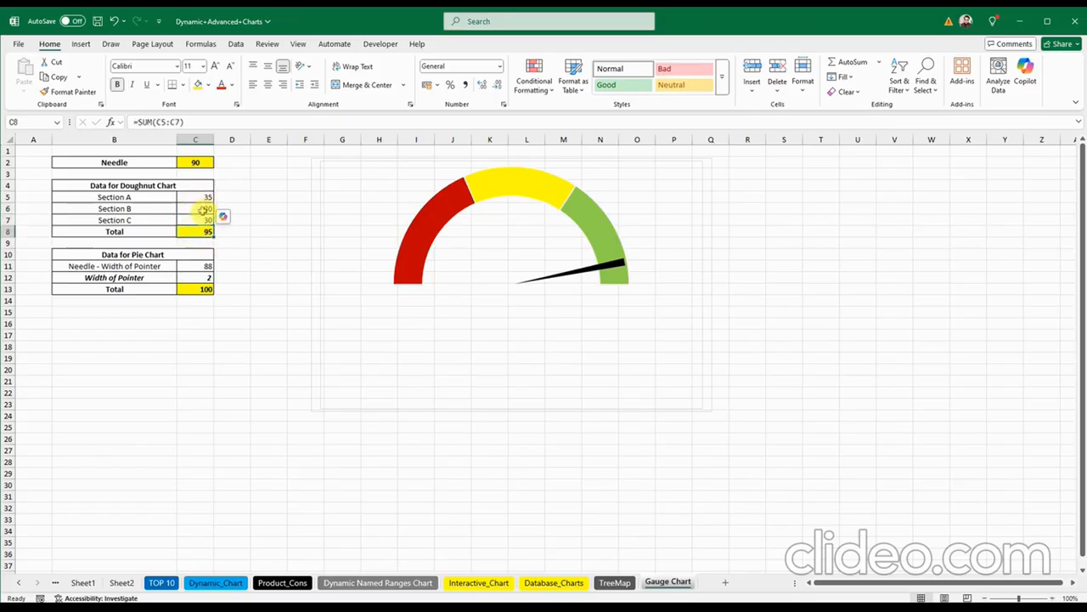
{"action": "left_click", "coordinate": [203, 209]}
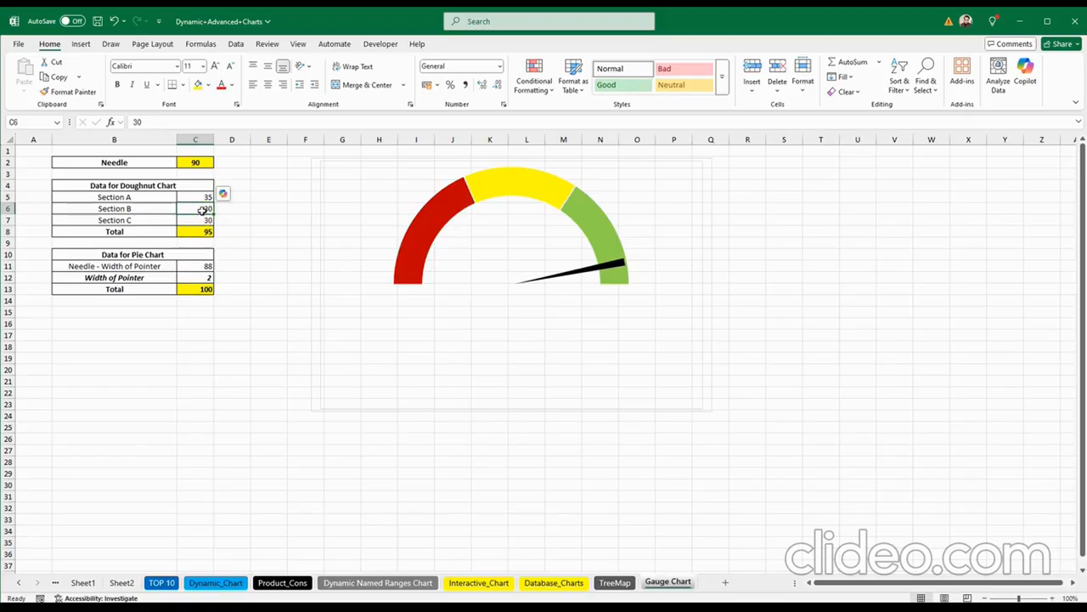
{"action": "type", "text": "35"}
{"action": "key", "text": "Return"}
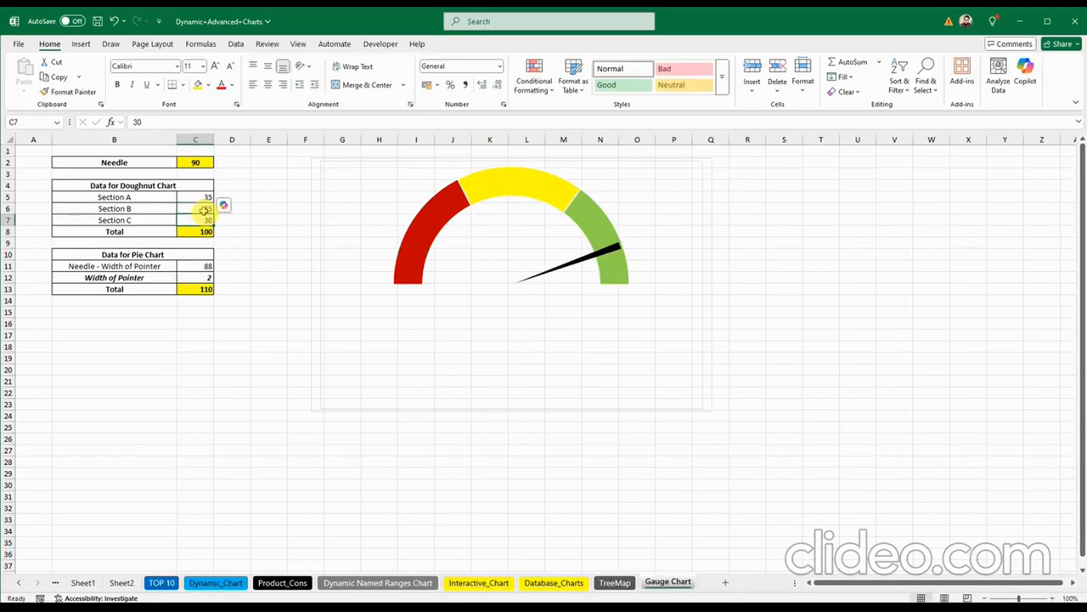
Step: Set the Needle value in C2 to 40, then to 35
{"action": "left_click", "coordinate": [197, 165]}
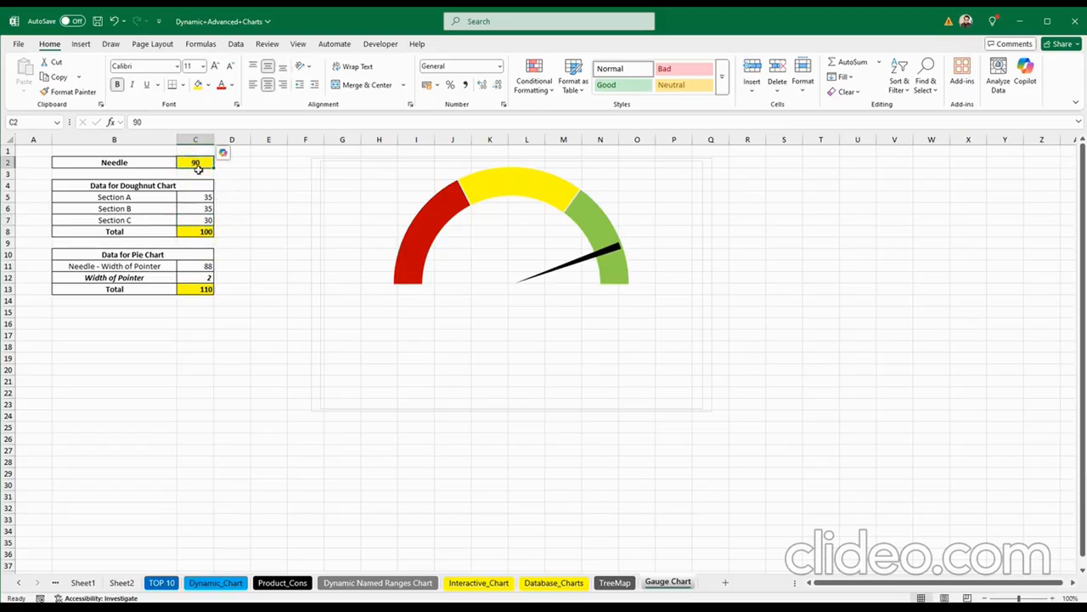
{"action": "type", "text": "40"}
{"action": "key", "text": "Return"}
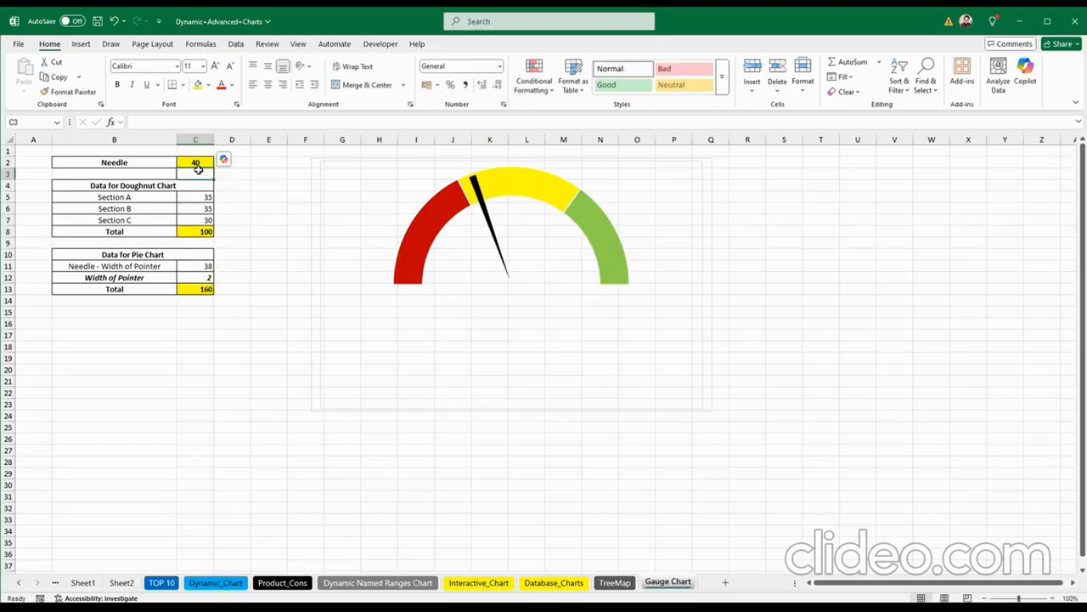
{"action": "left_click", "coordinate": [198, 166]}
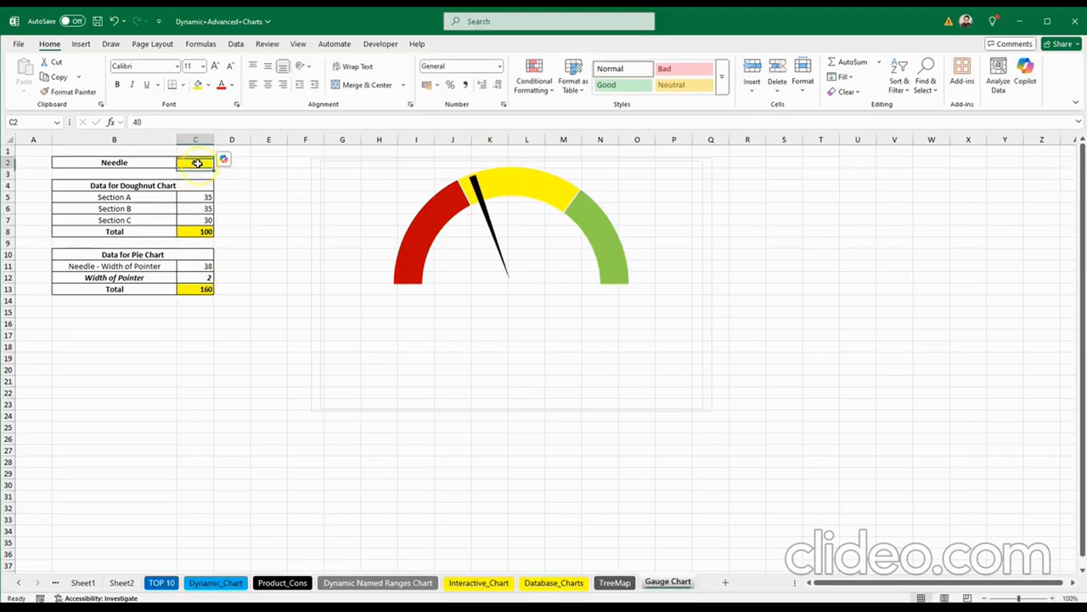
{"action": "type", "text": "35"}
{"action": "key", "text": "Return"}
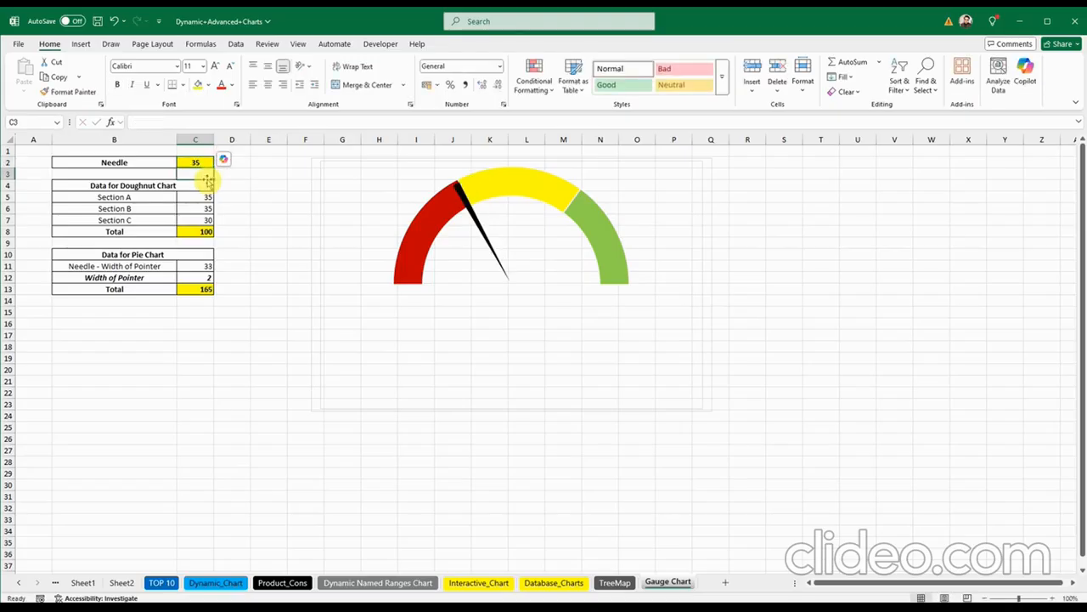
{"action": "left_click", "coordinate": [160, 199]}
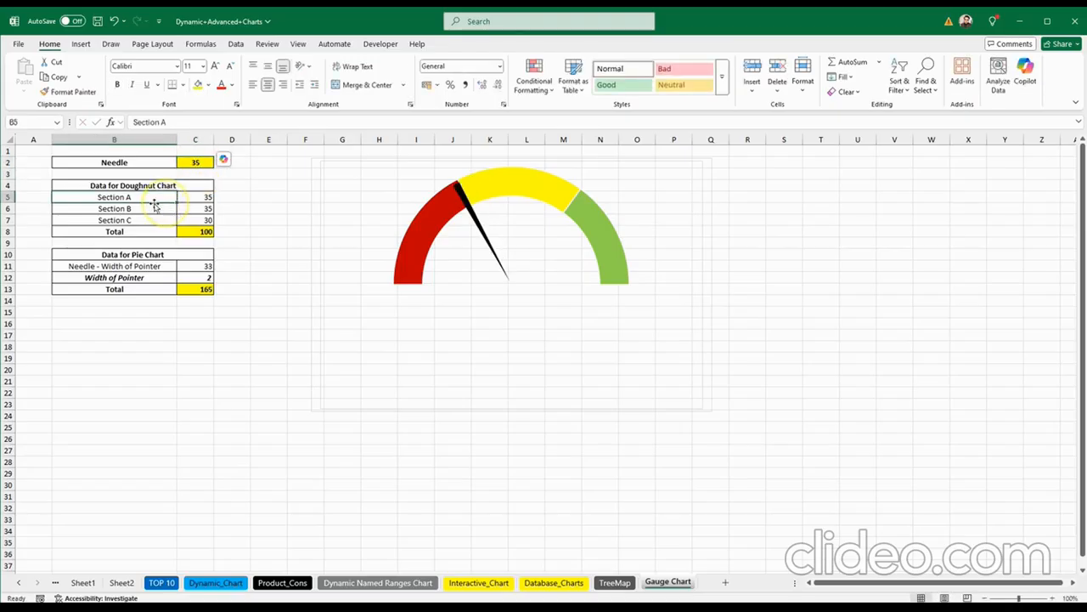
{"action": "left_click", "coordinate": [100, 234]}
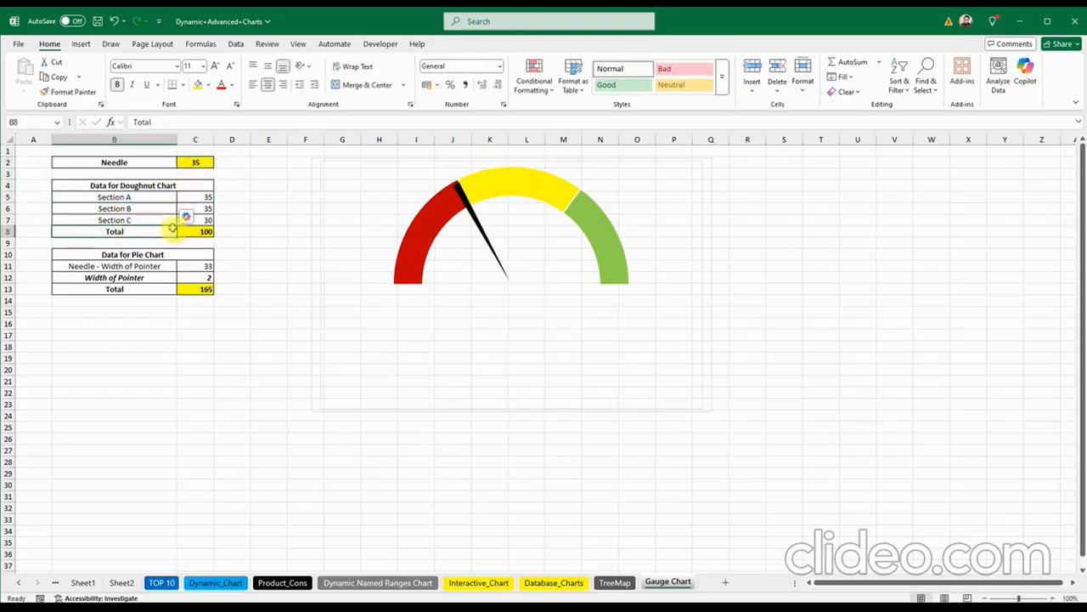
{"action": "left_click", "coordinate": [210, 162]}
{"action": "mouse_move", "coordinate": [540, 363]}
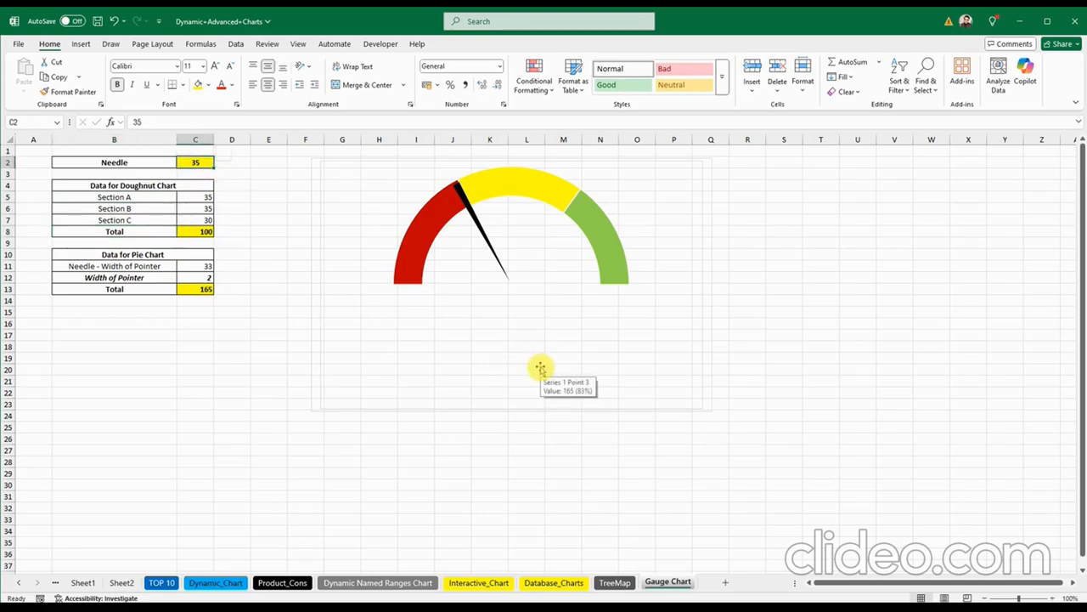